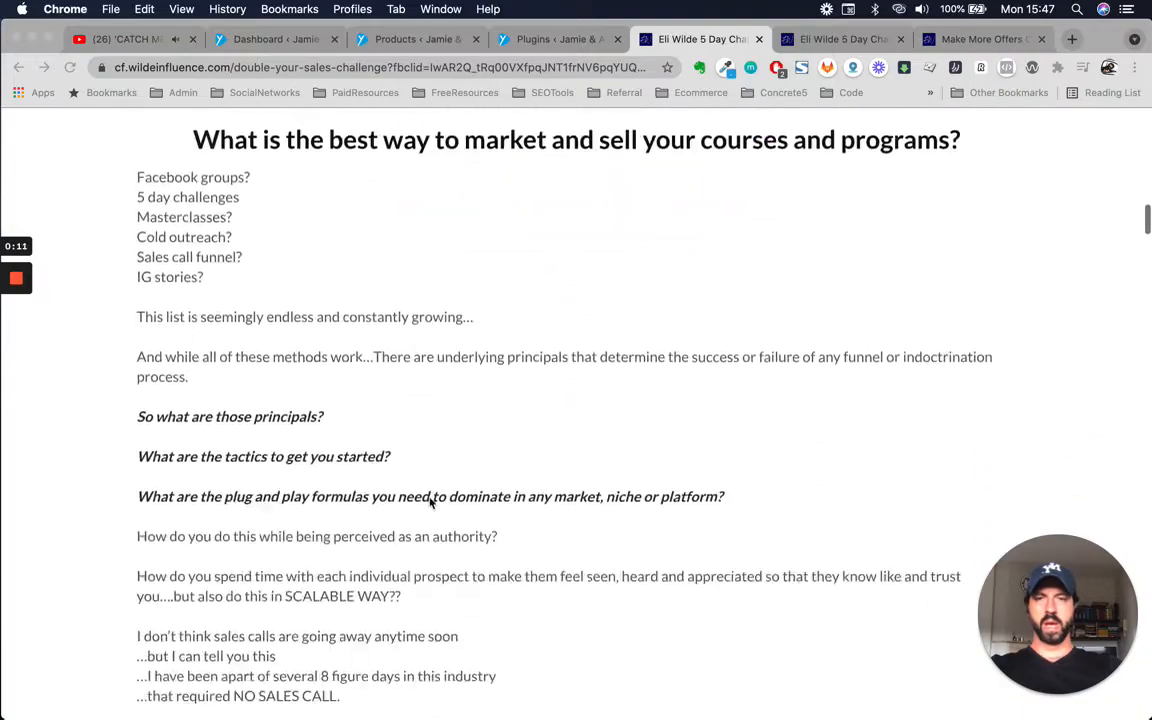
Review the 5 Day Challenge sales page through its benefits section, plus the VIP access upgrade page's headline and call to action.
scroll(430, 503, down, 20)
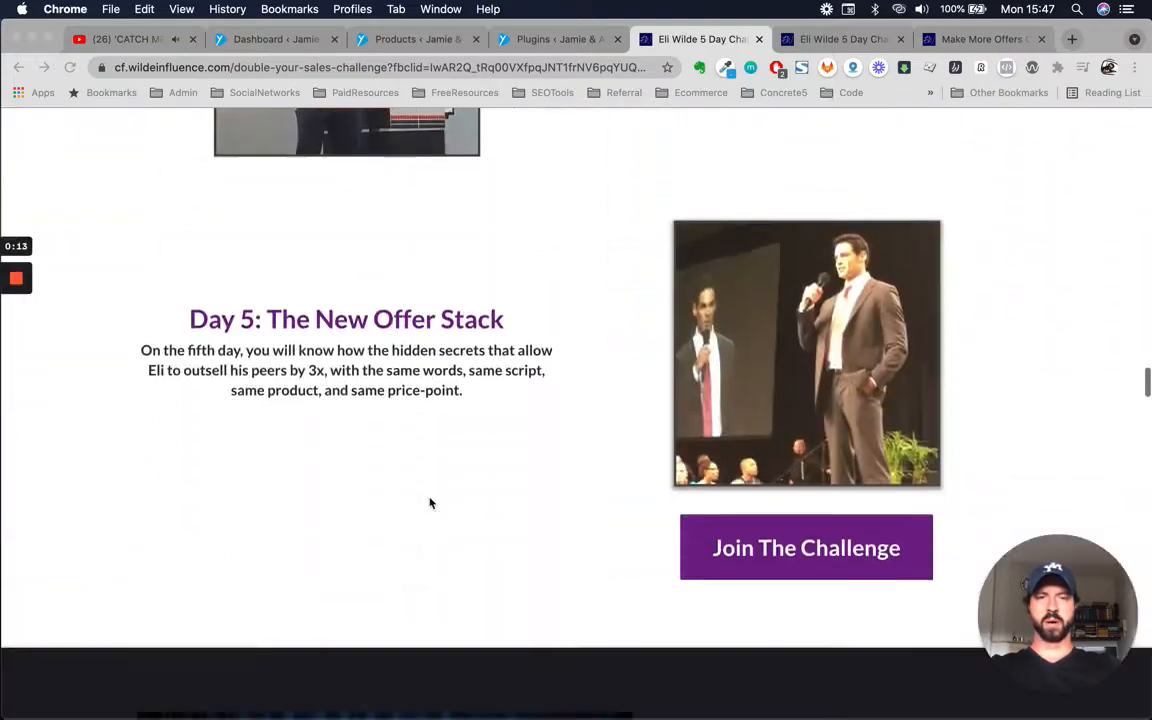
scroll(430, 503, down, 20)
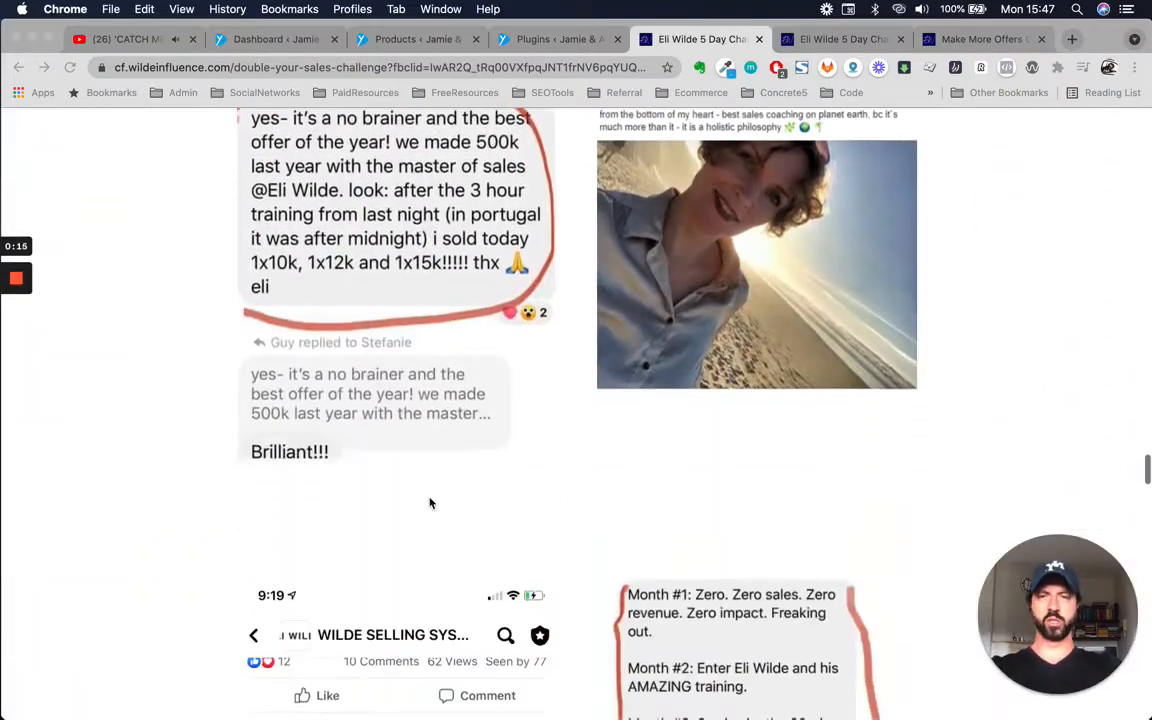
scroll(430, 503, down, 20)
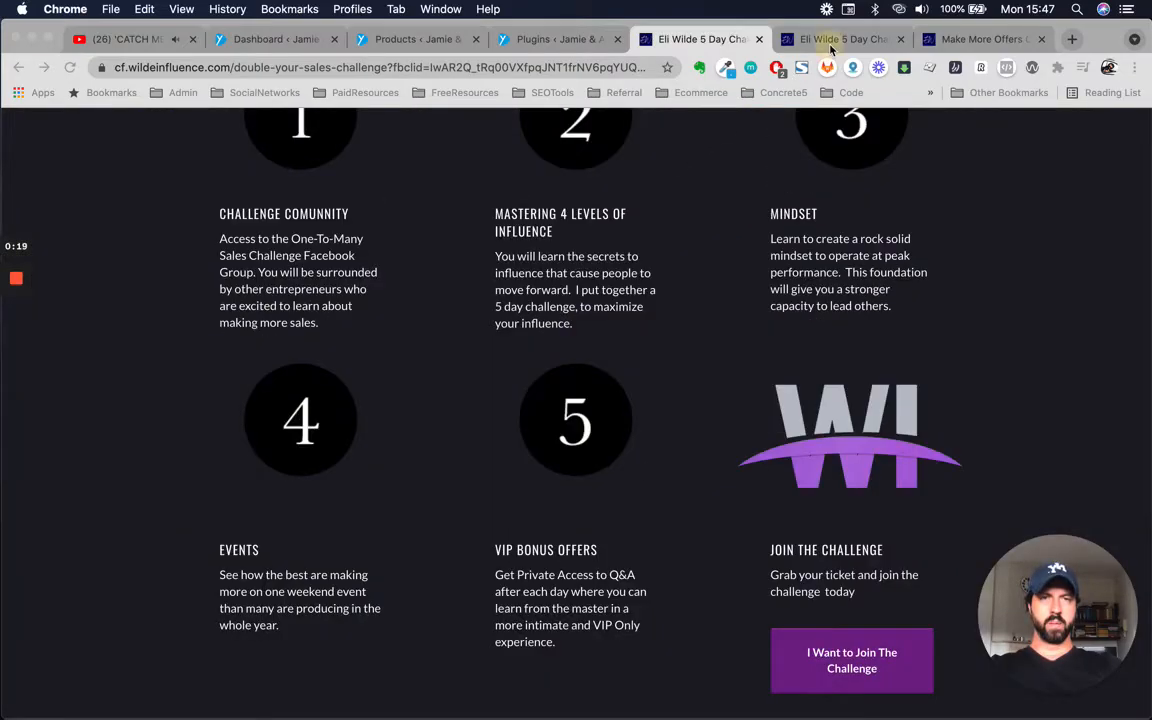
click(840, 39)
scroll(661, 306, down, 15)
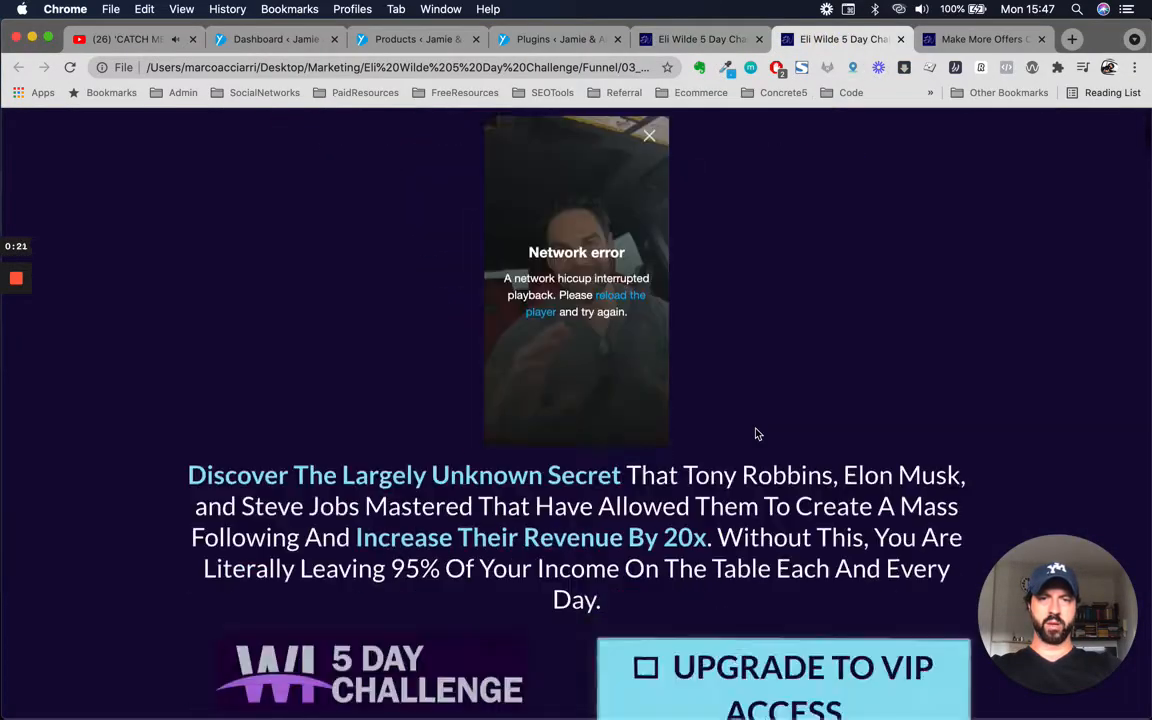
scroll(428, 312, up, 5)
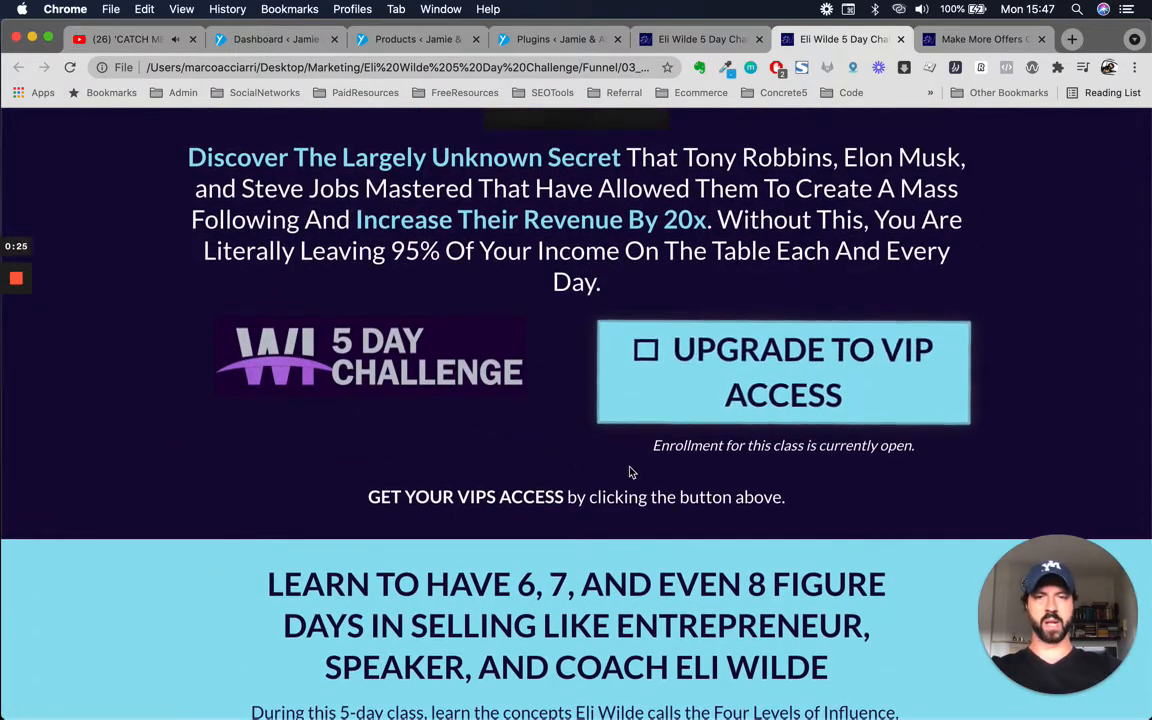
scroll(384, 468, down, 1)
scroll(380, 476, down, 3)
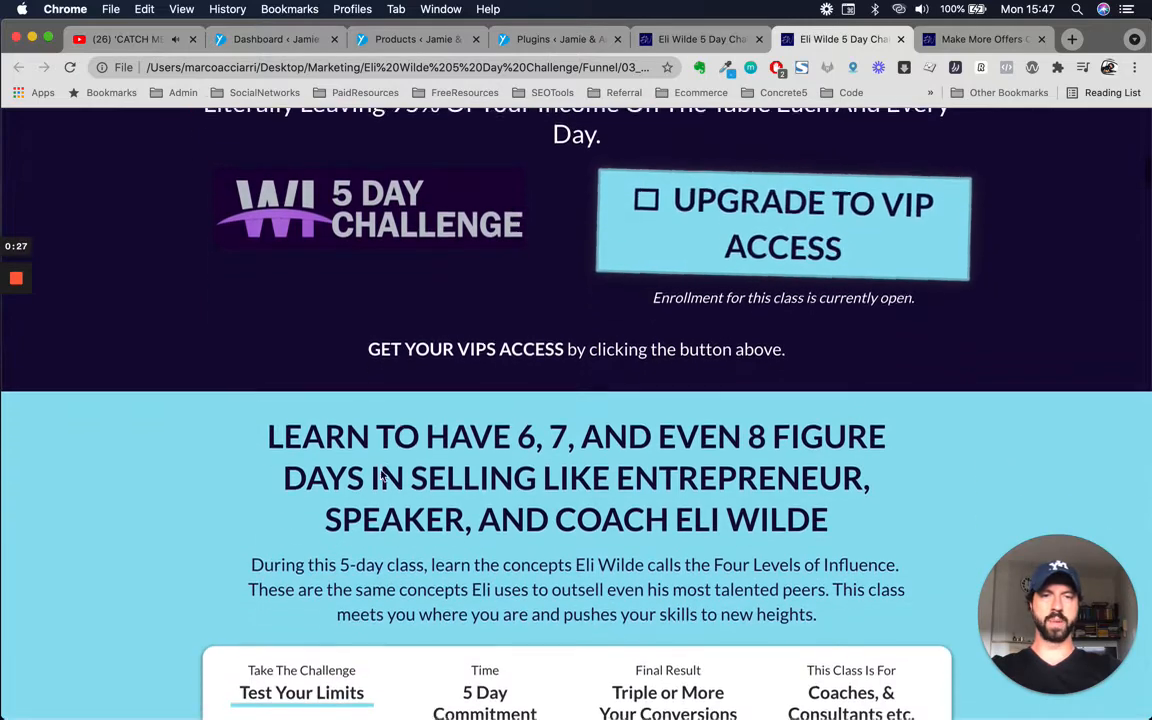
Examine the VIP checkout page's billing and payment sections, and revisit the sales, upgrade and checkout pages in funnel order.
click(962, 40)
scroll(695, 378, down, 7)
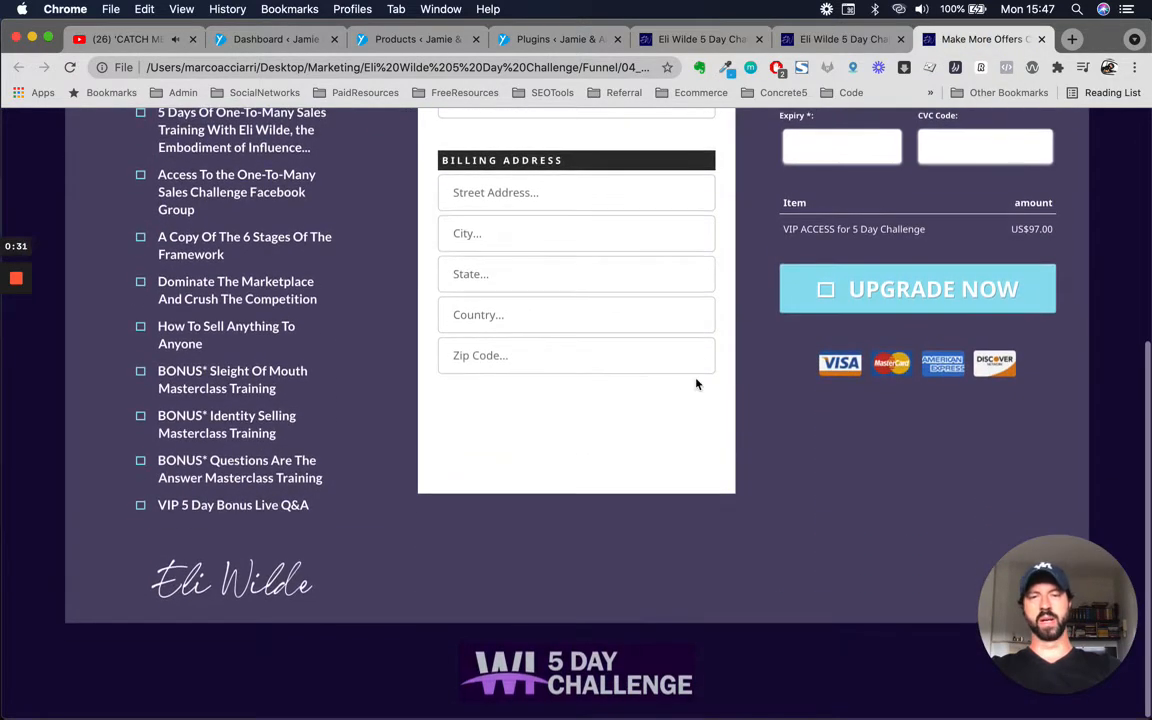
scroll(695, 378, up, 7)
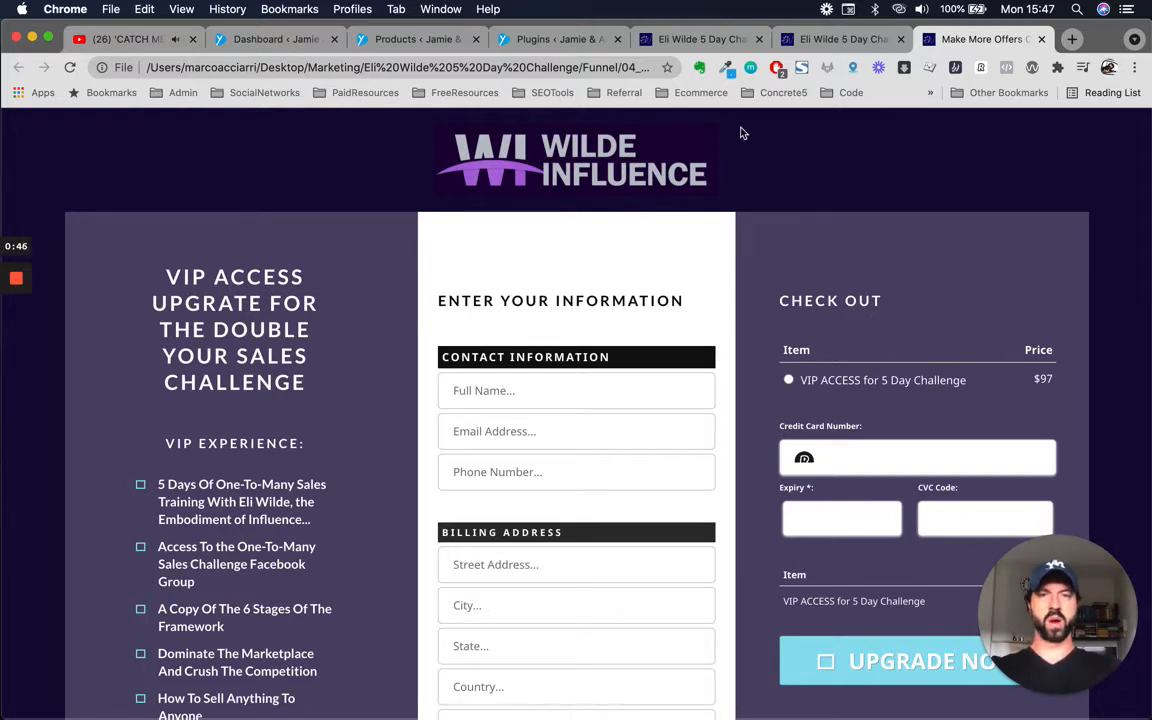
click(686, 43)
click(840, 39)
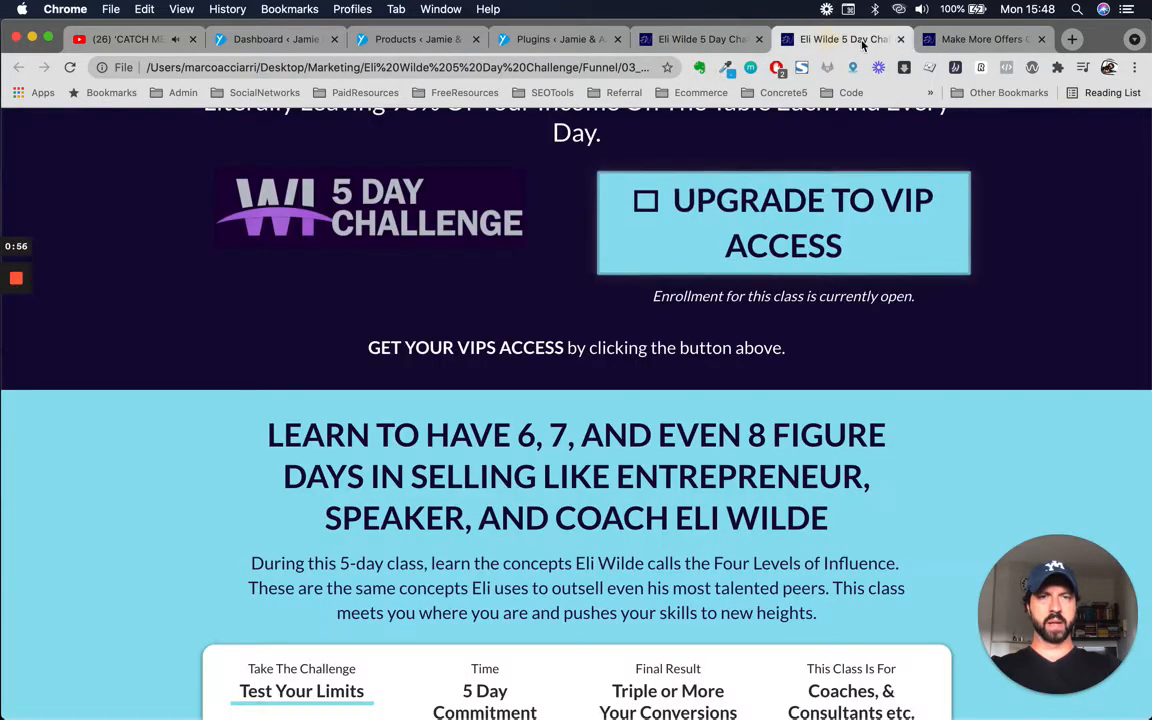
click(948, 39)
click(642, 37)
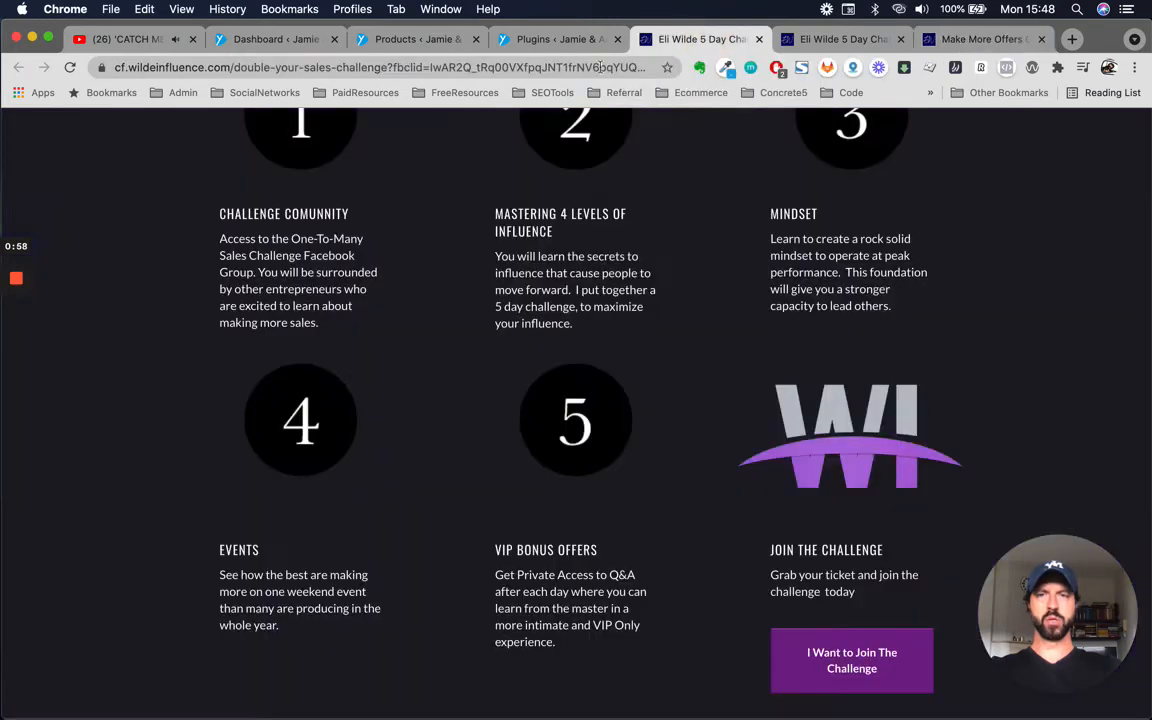
Open the WordPress site's Starter Templates library in a separate browser tab from the dashboard.
click(272, 39)
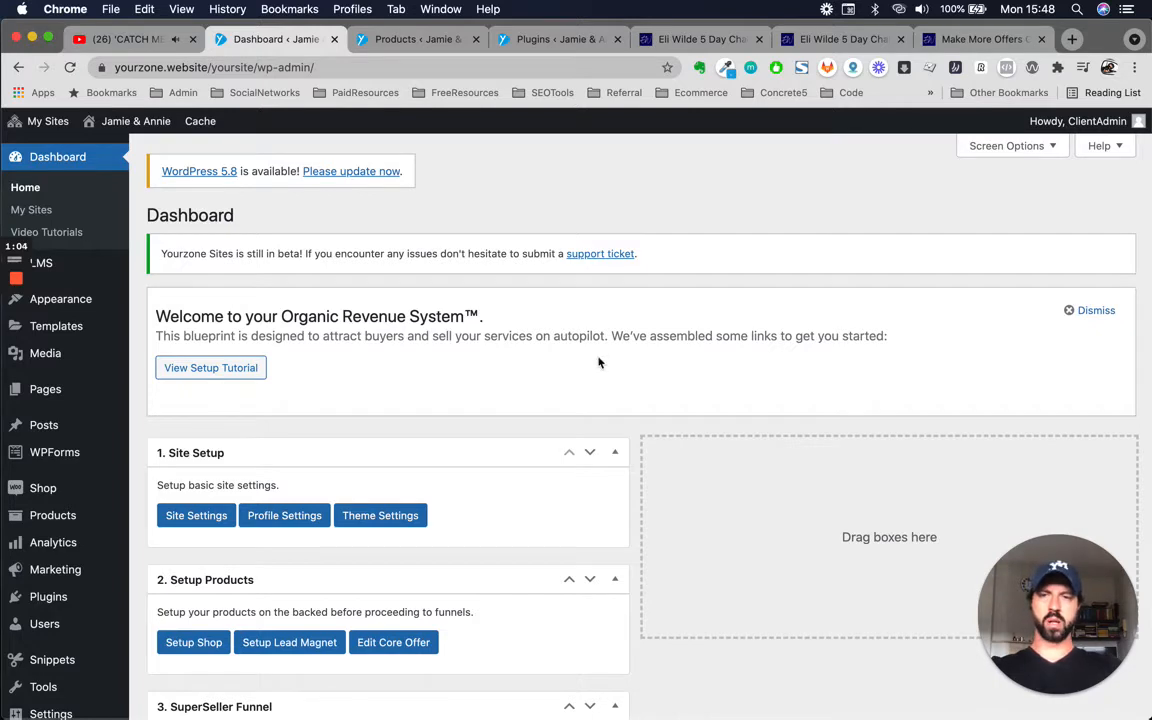
scroll(599, 362, down, 1)
scroll(599, 362, up, 1)
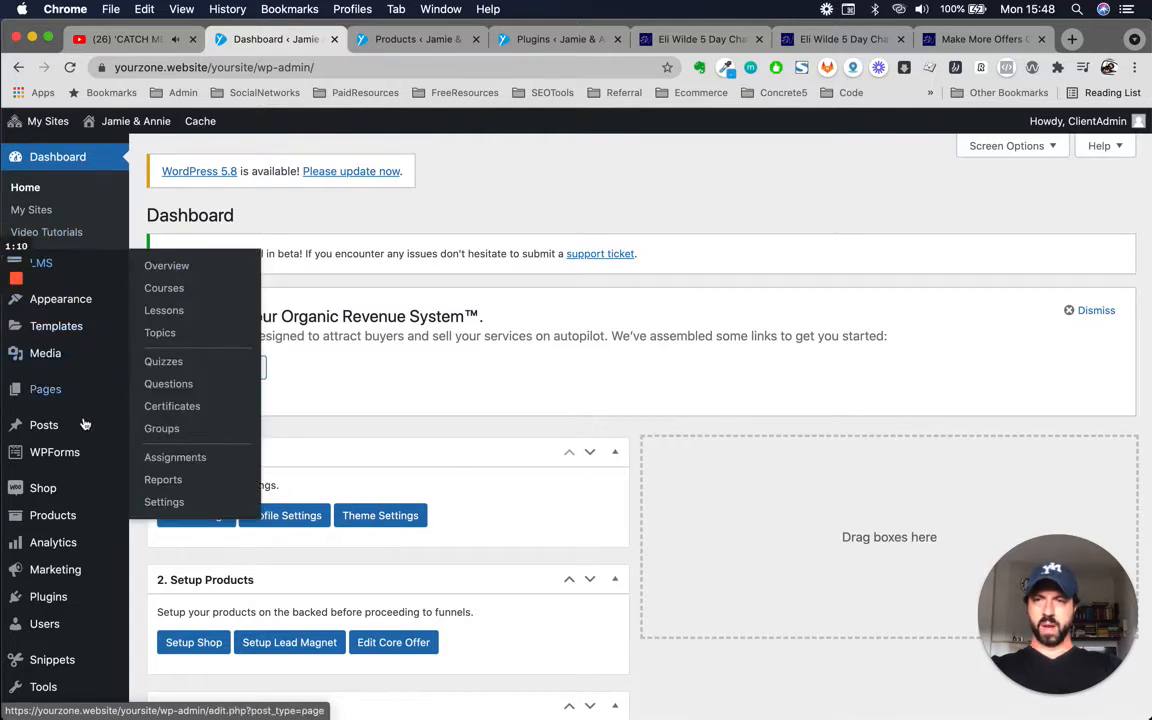
mouse_move(84, 307)
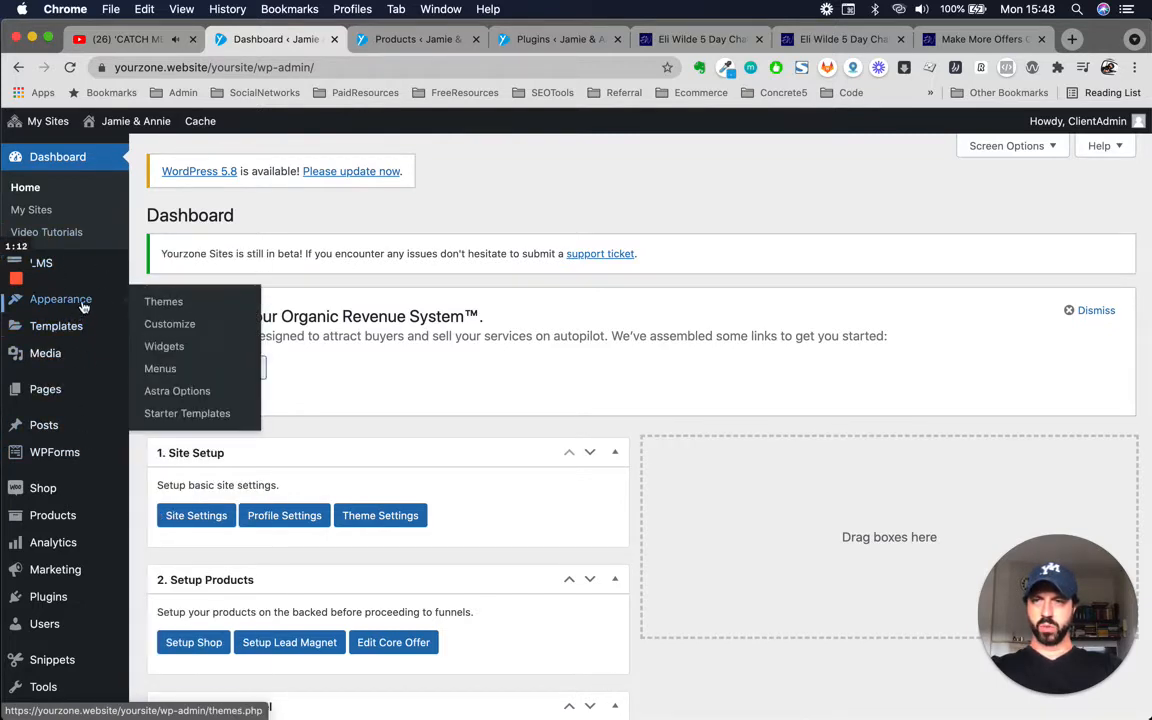
right_click(186, 413)
click(280, 411)
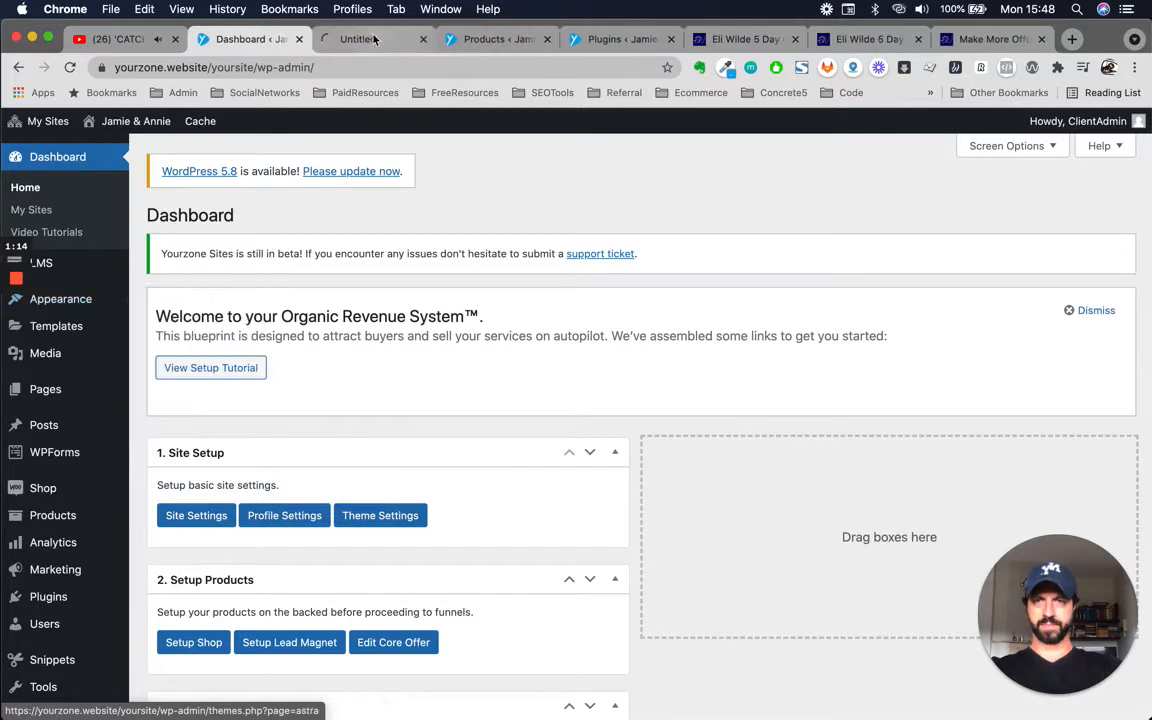
click(372, 39)
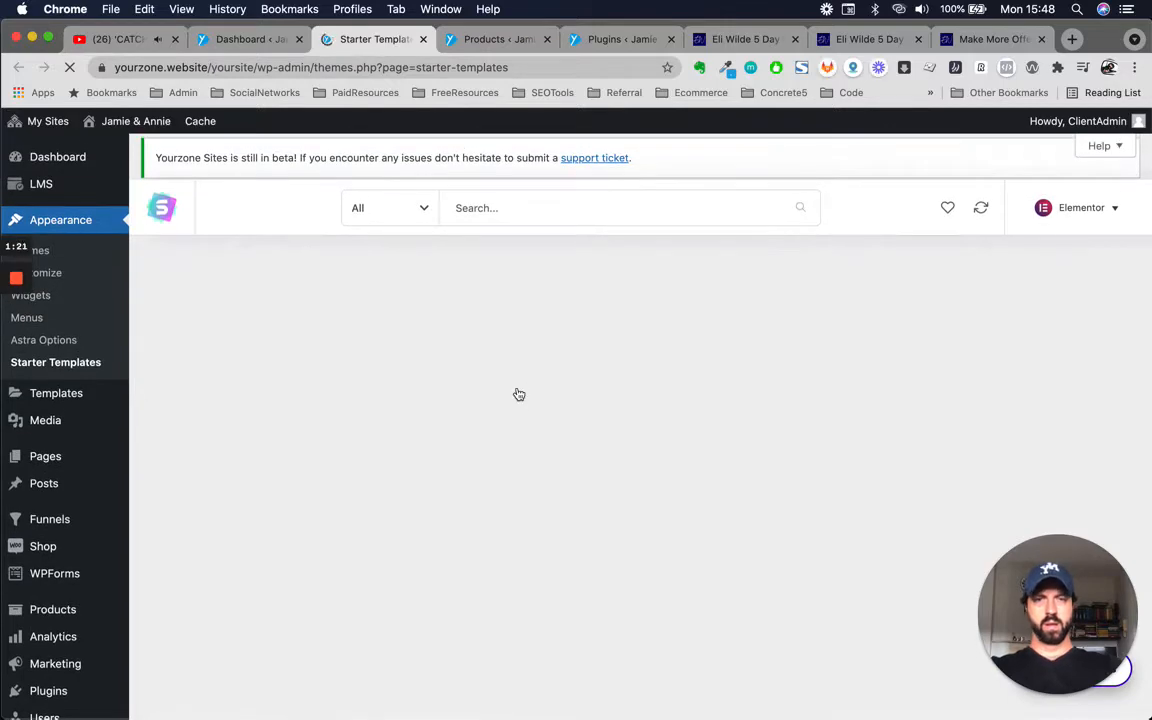
Browse the Elementor starter templates and open the Online Health Coach template.
scroll(368, 411, down, 3)
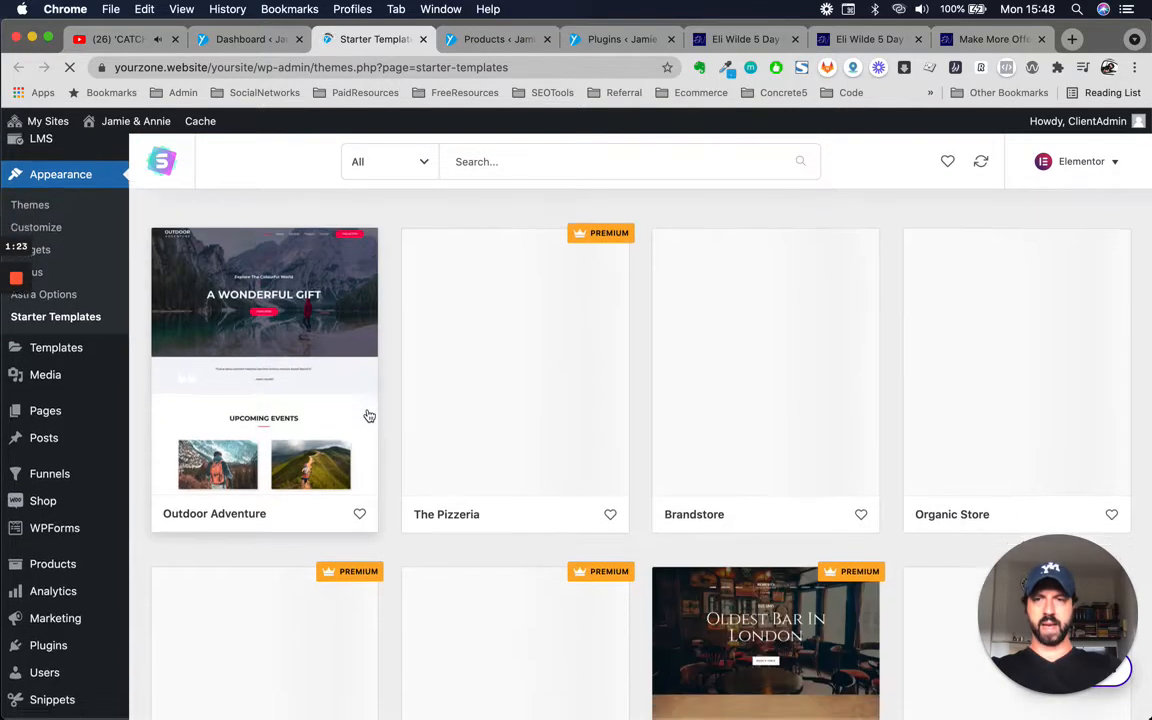
scroll(368, 415, down, 5)
scroll(518, 438, up, 5)
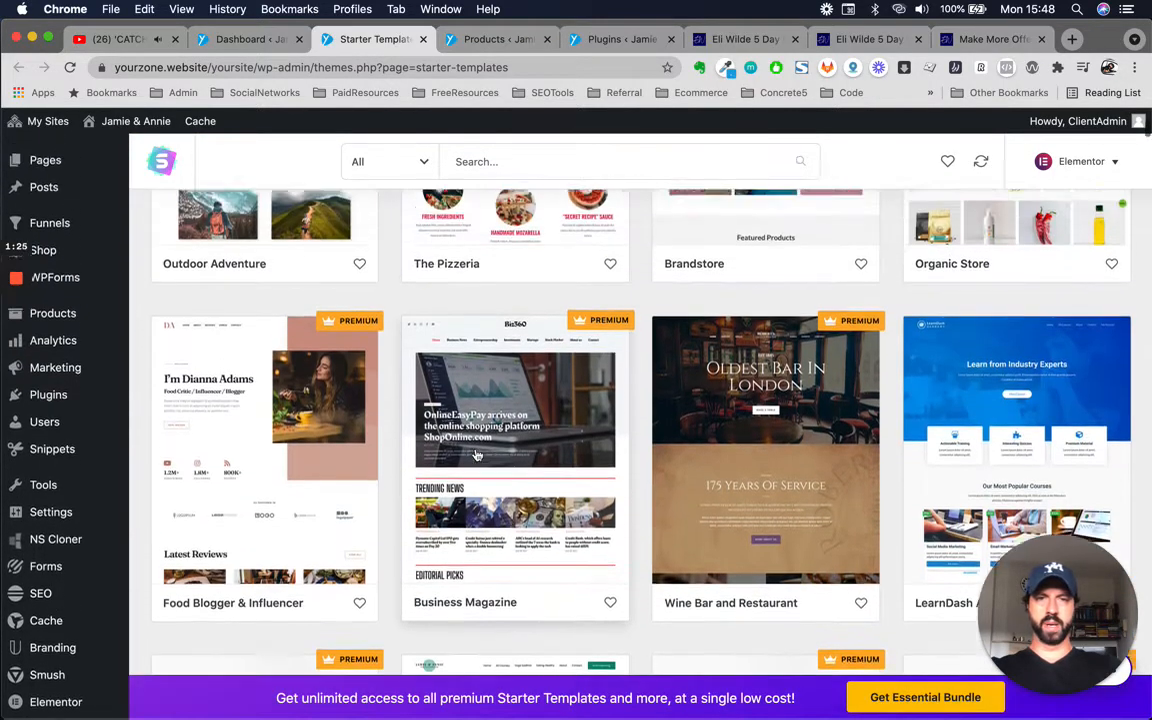
scroll(836, 419, up, 3)
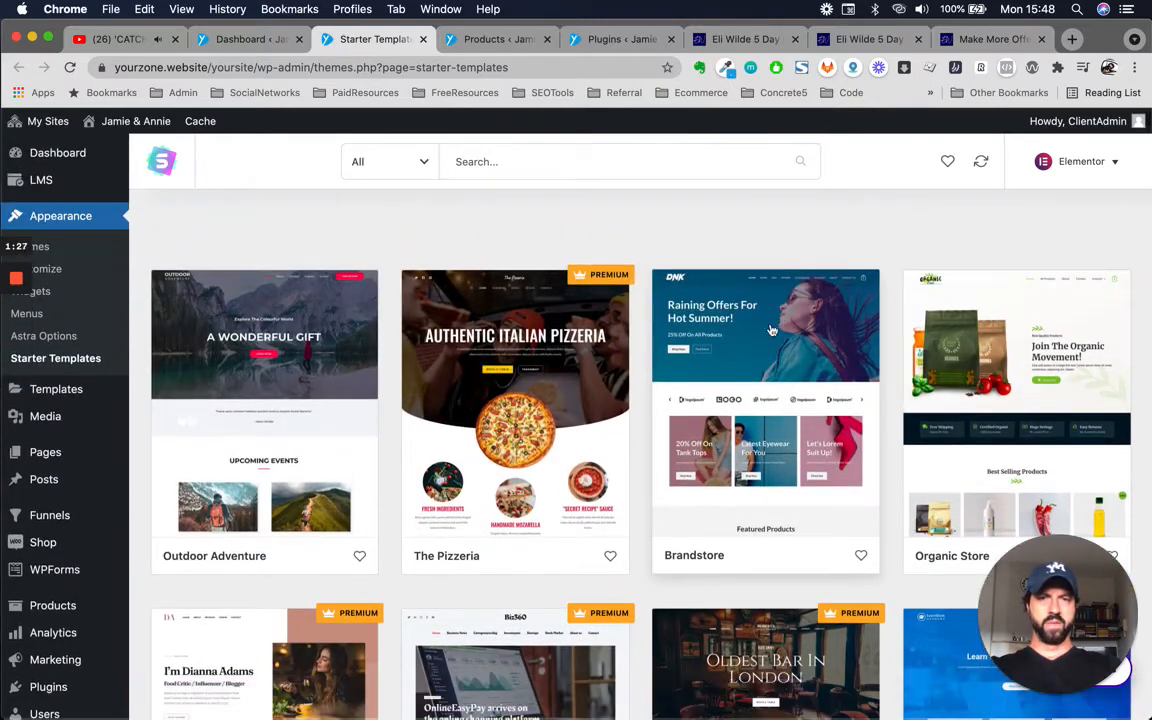
scroll(754, 429, down, 1)
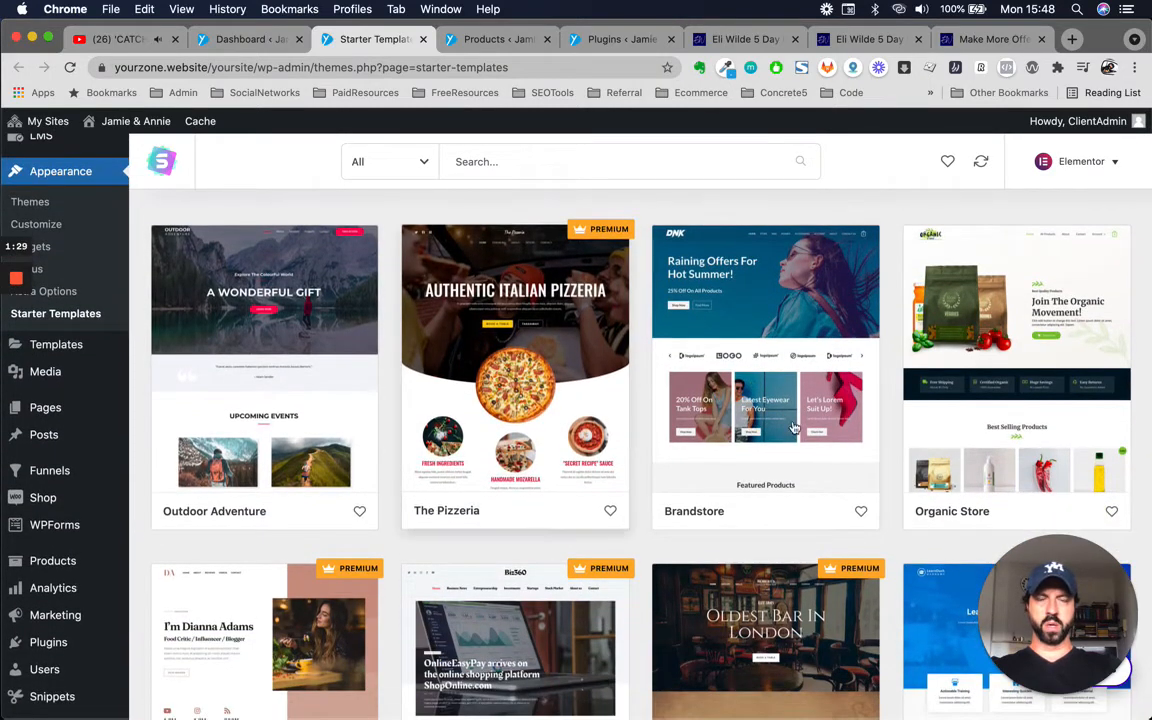
scroll(793, 428, down, 4)
scroll(793, 428, down, 3)
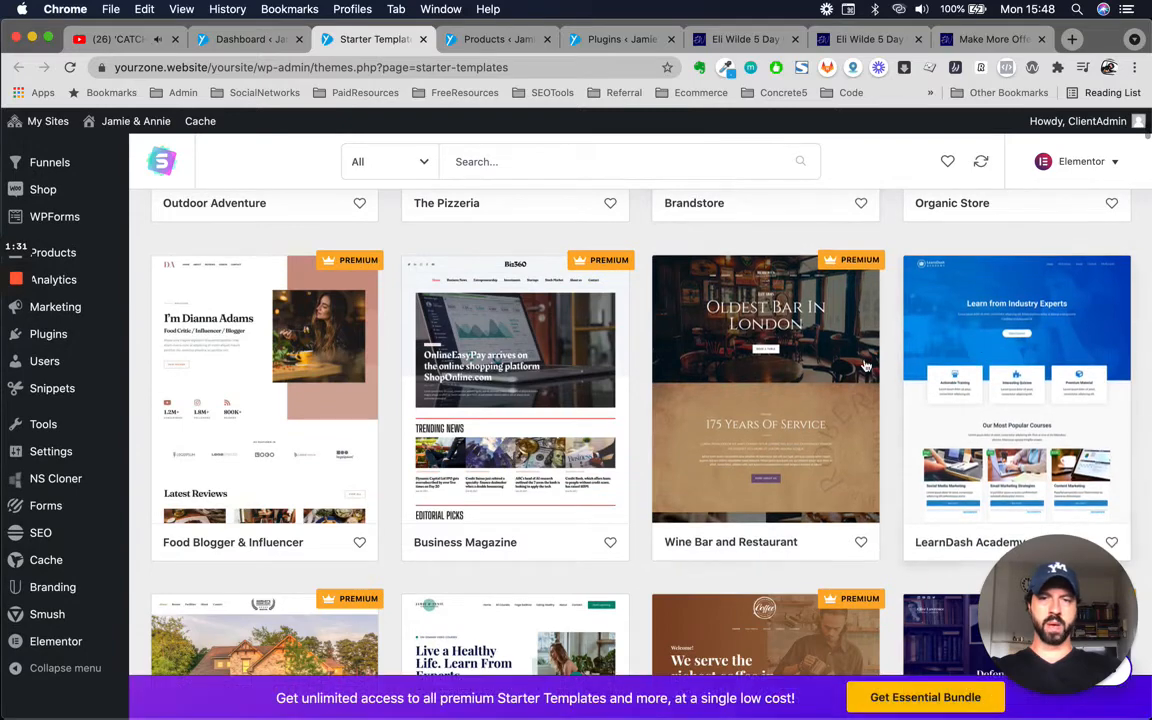
scroll(745, 450, down, 8)
click(507, 378)
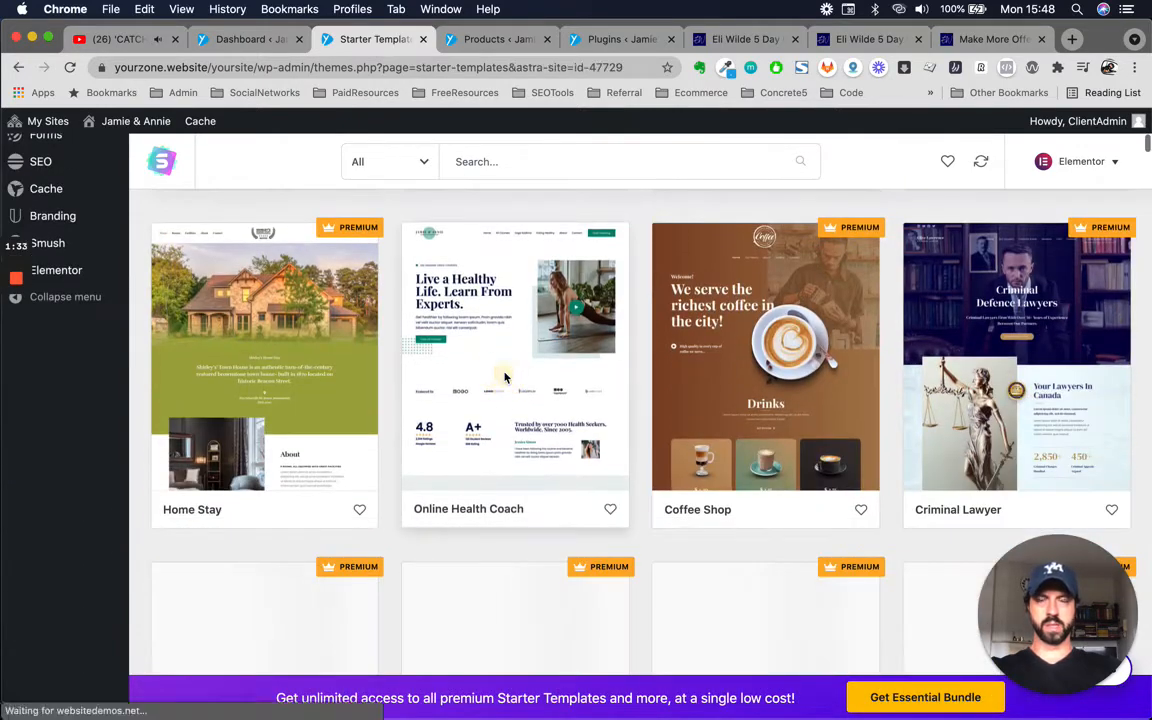
Examine the Online Health Coach template's home page preview, page templates and import options.
scroll(505, 390, down, 2)
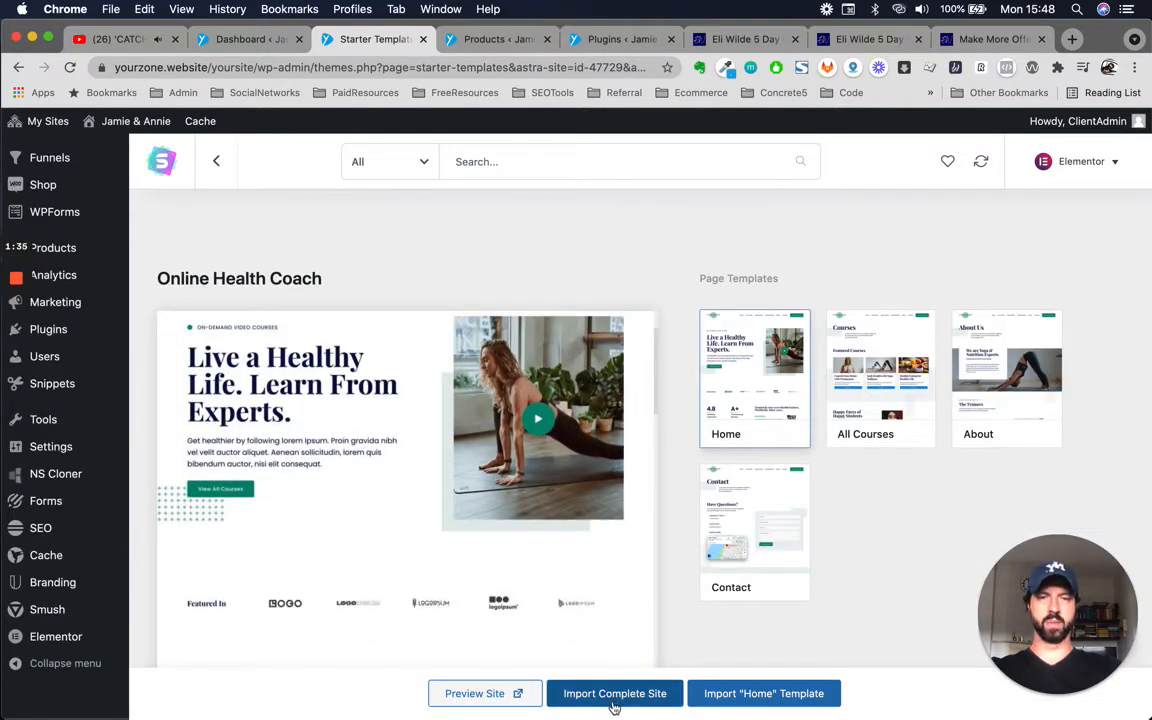
scroll(584, 507, up, 3)
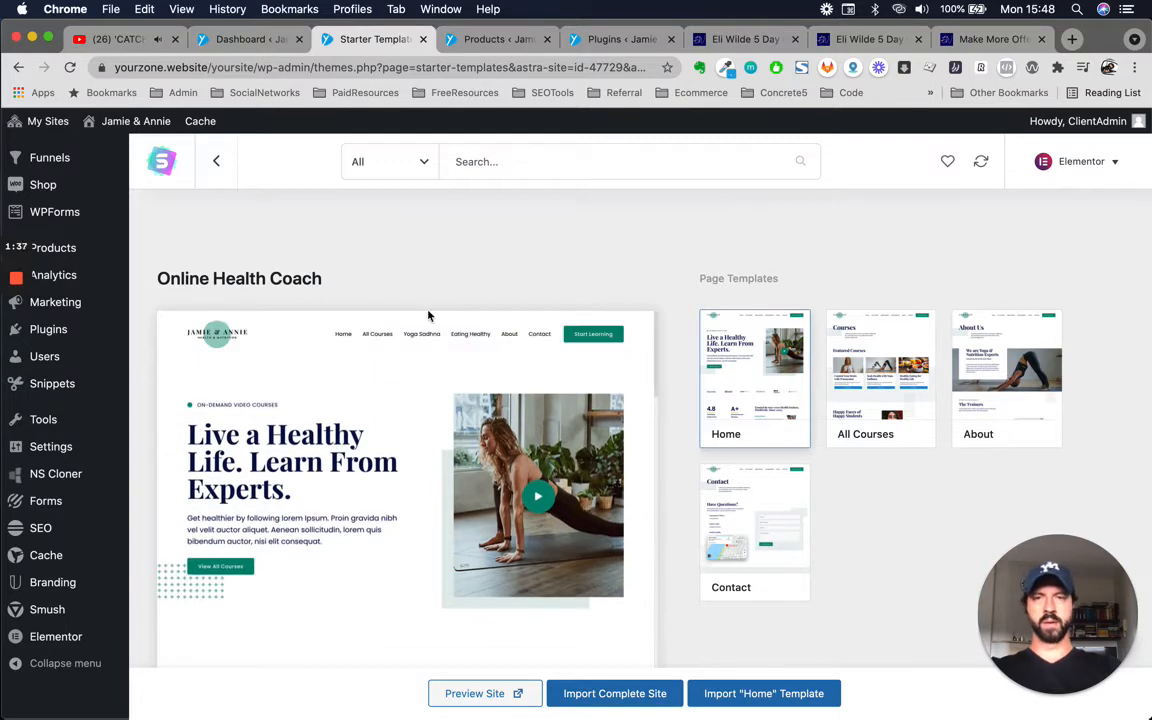
scroll(60, 300, up, 5)
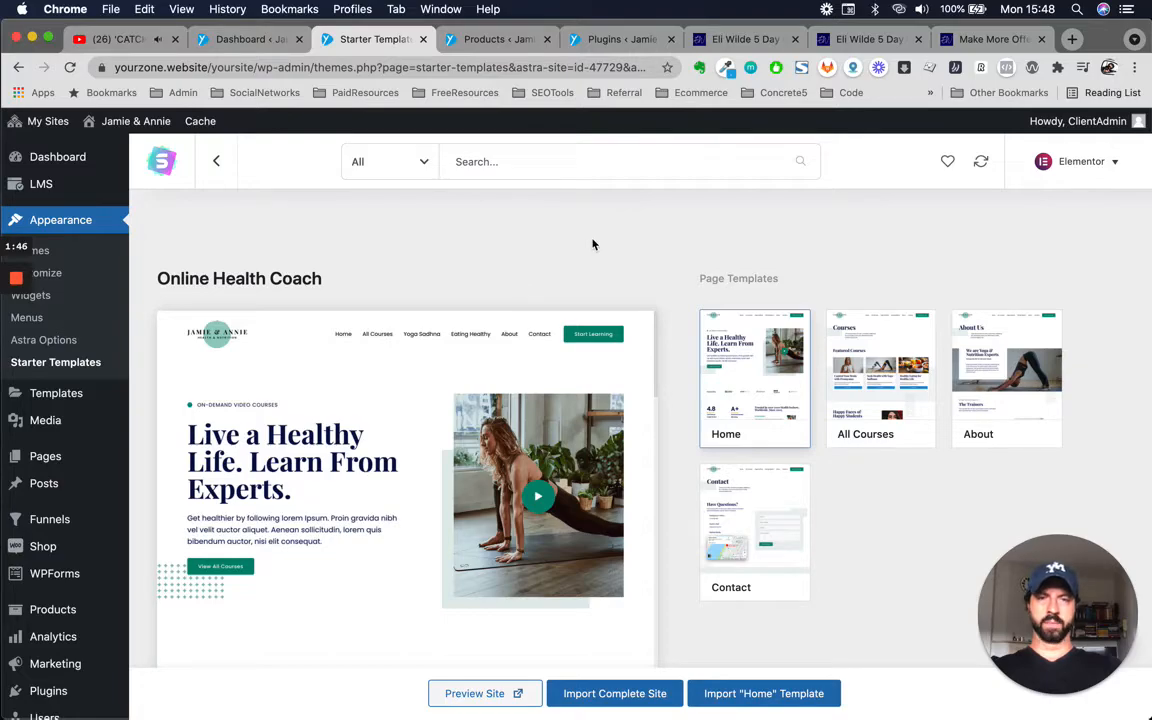
Return to the challenge sales page, open its sign-up form to examine the registration fields, and close the form.
click(708, 39)
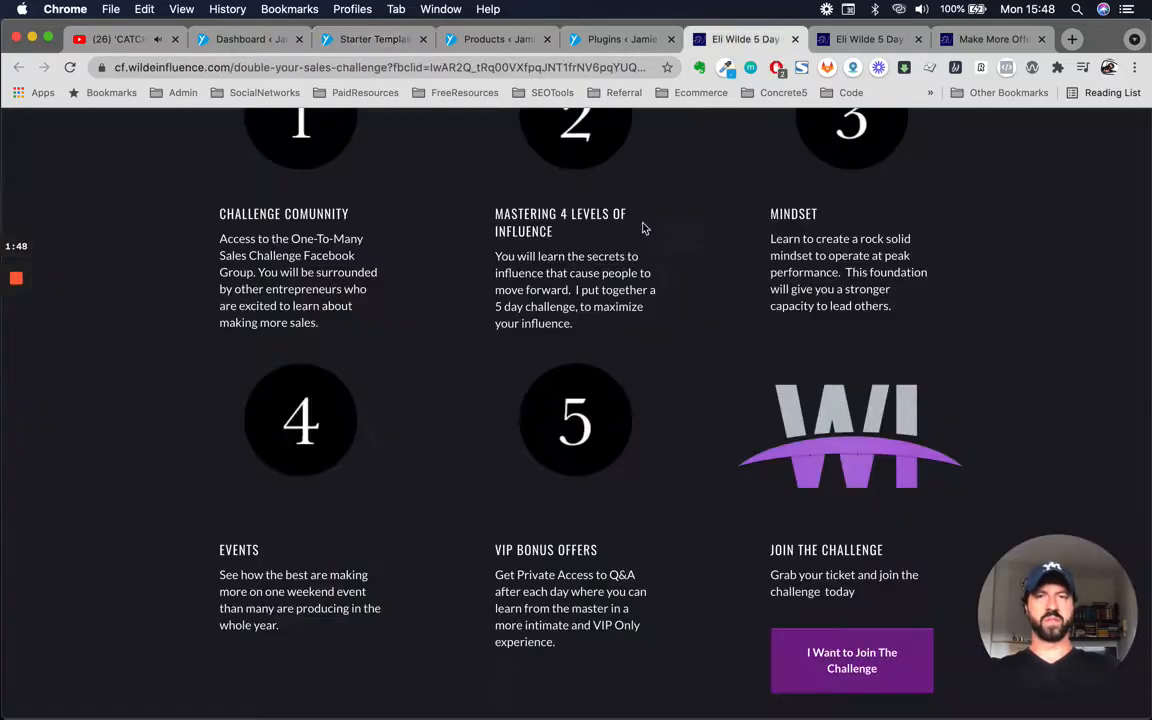
scroll(581, 320, up, 20)
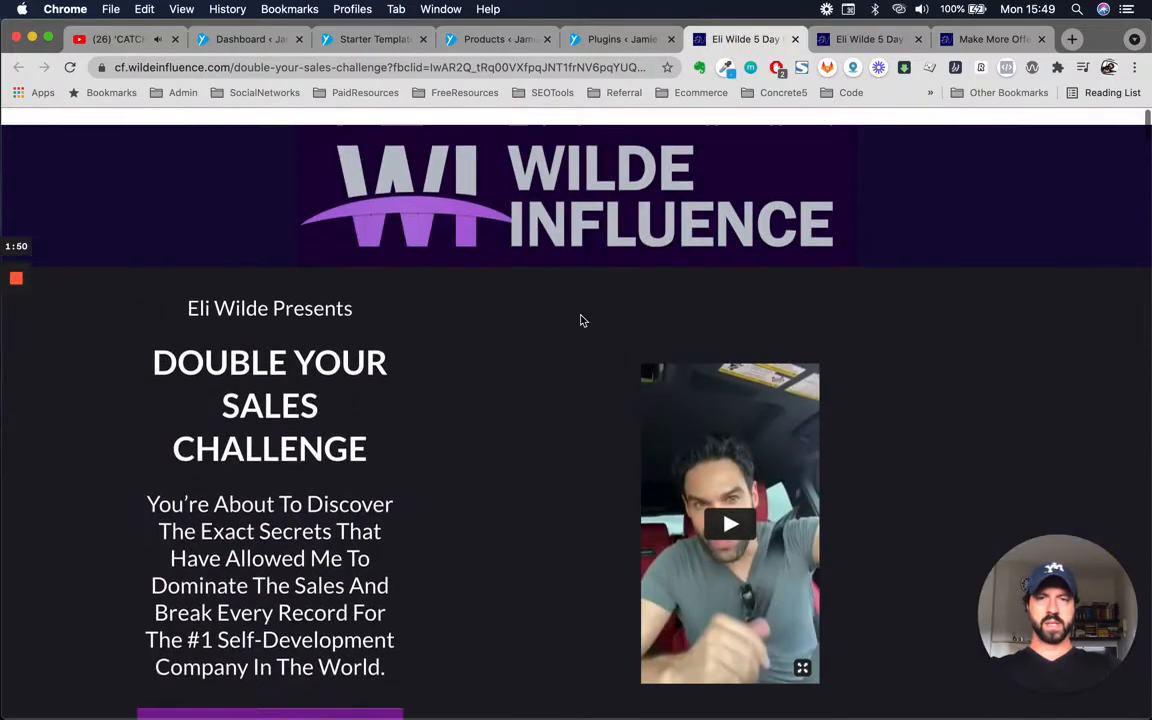
scroll(581, 320, down, 3)
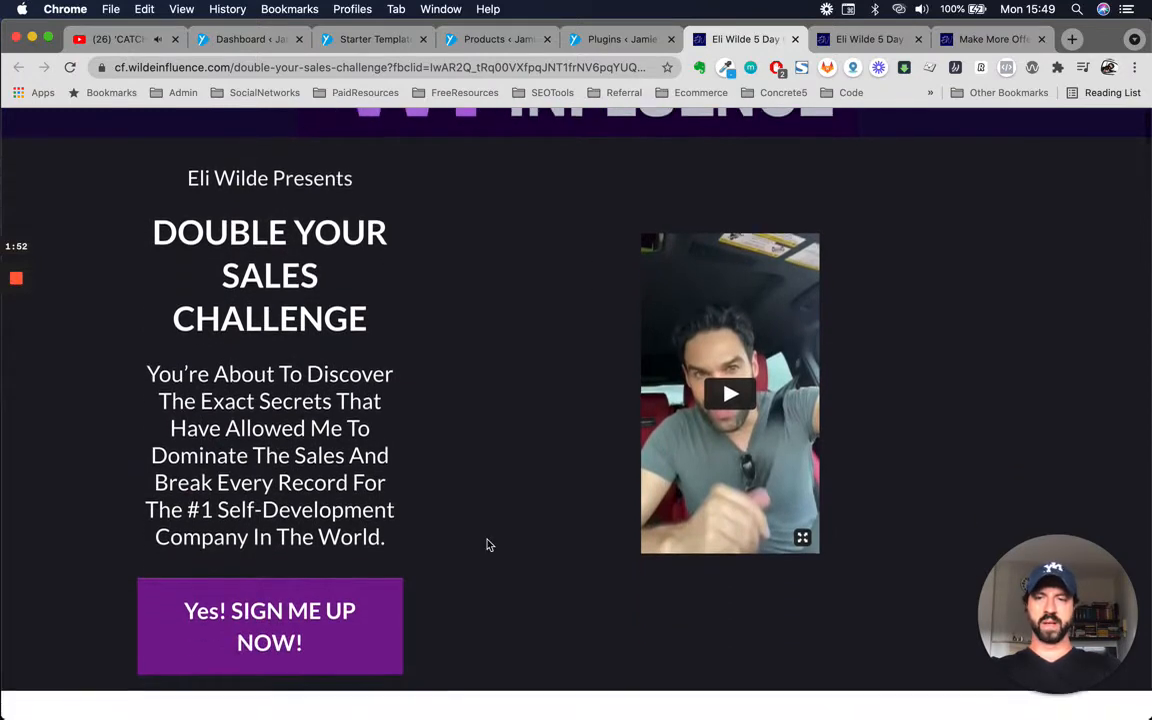
click(291, 597)
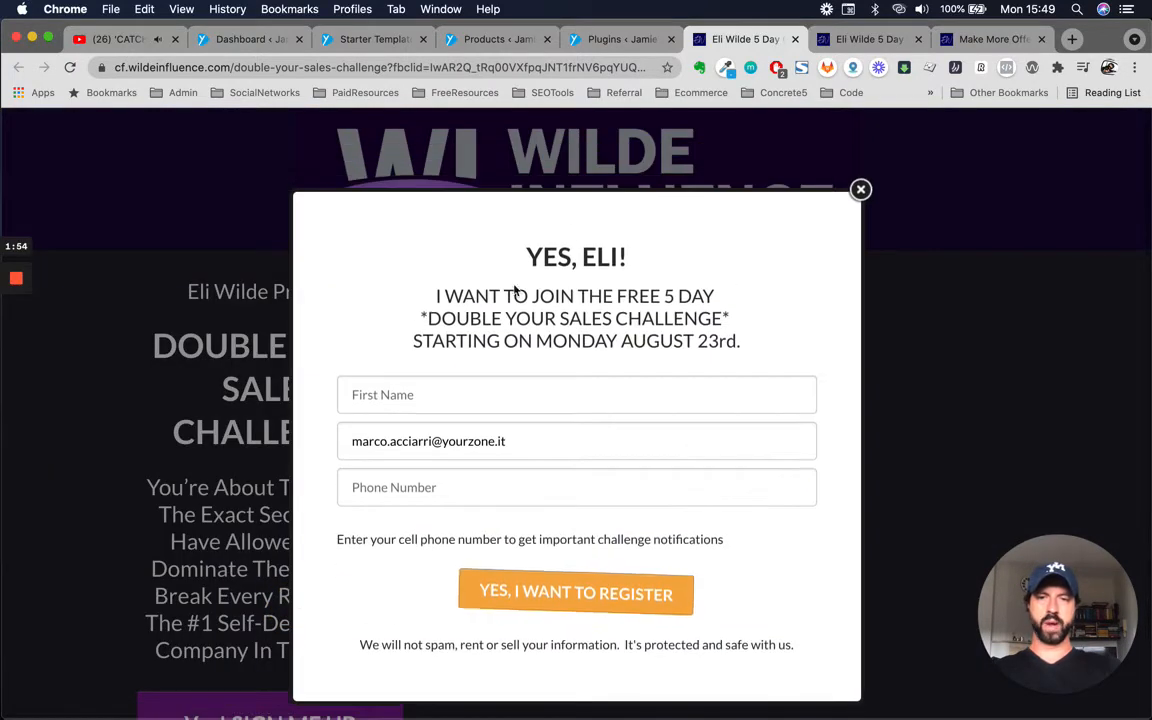
scroll(468, 586, down, 2)
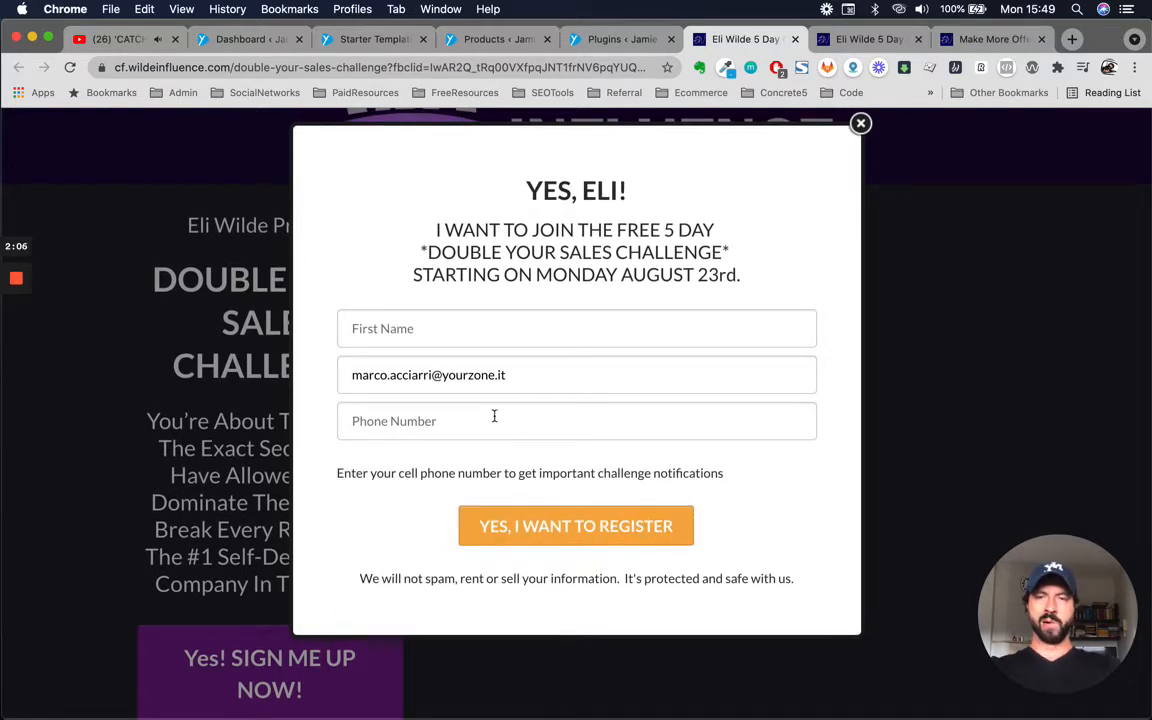
click(860, 123)
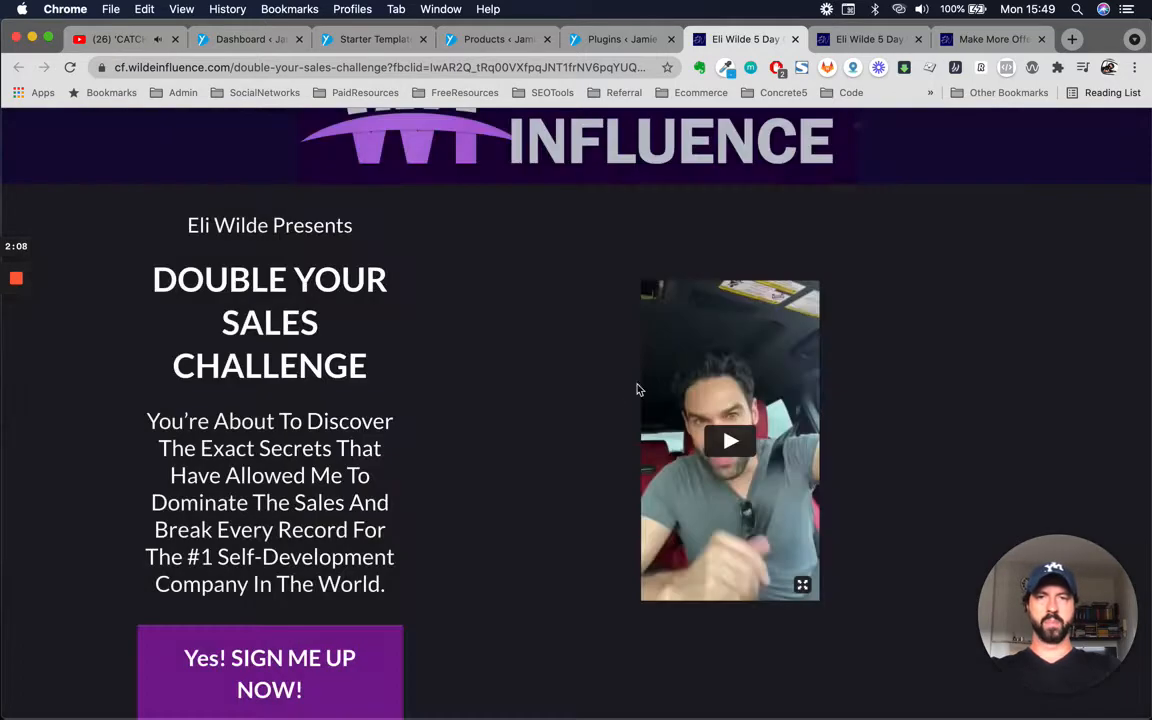
Look over the sales page's free training offer, and revisit the VIP upgrade page and its $97 checkout page.
scroll(340, 445, down, 2)
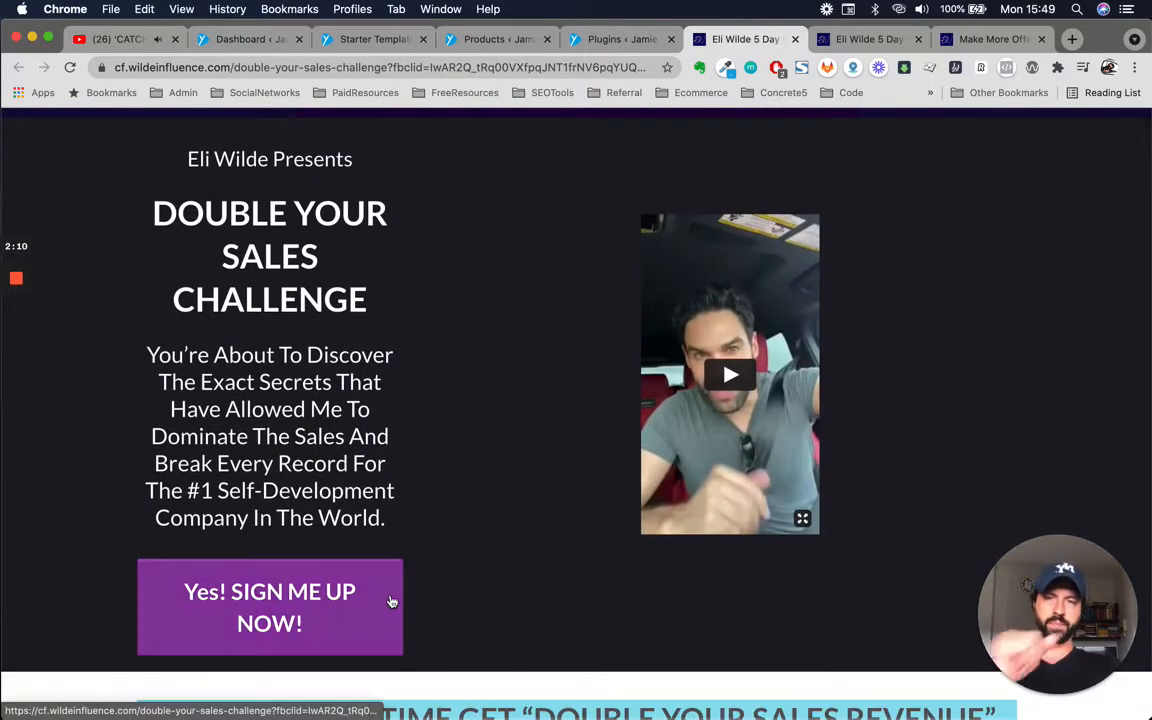
scroll(337, 548, down, 6)
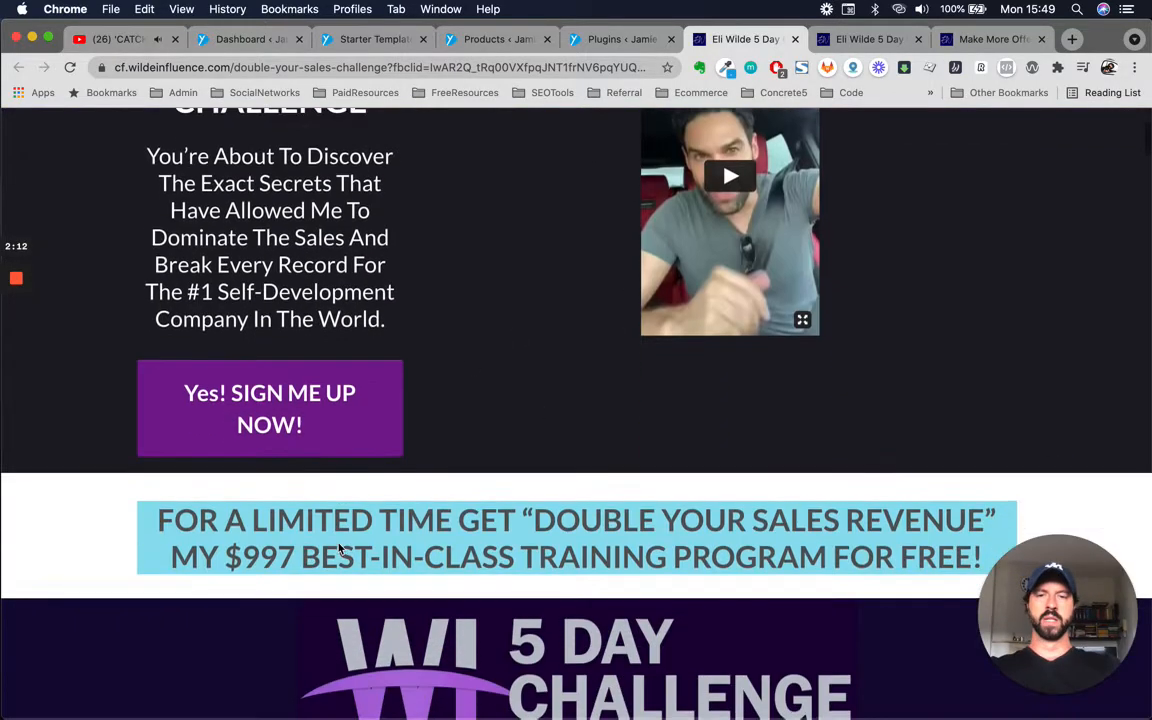
scroll(342, 553, up, 10)
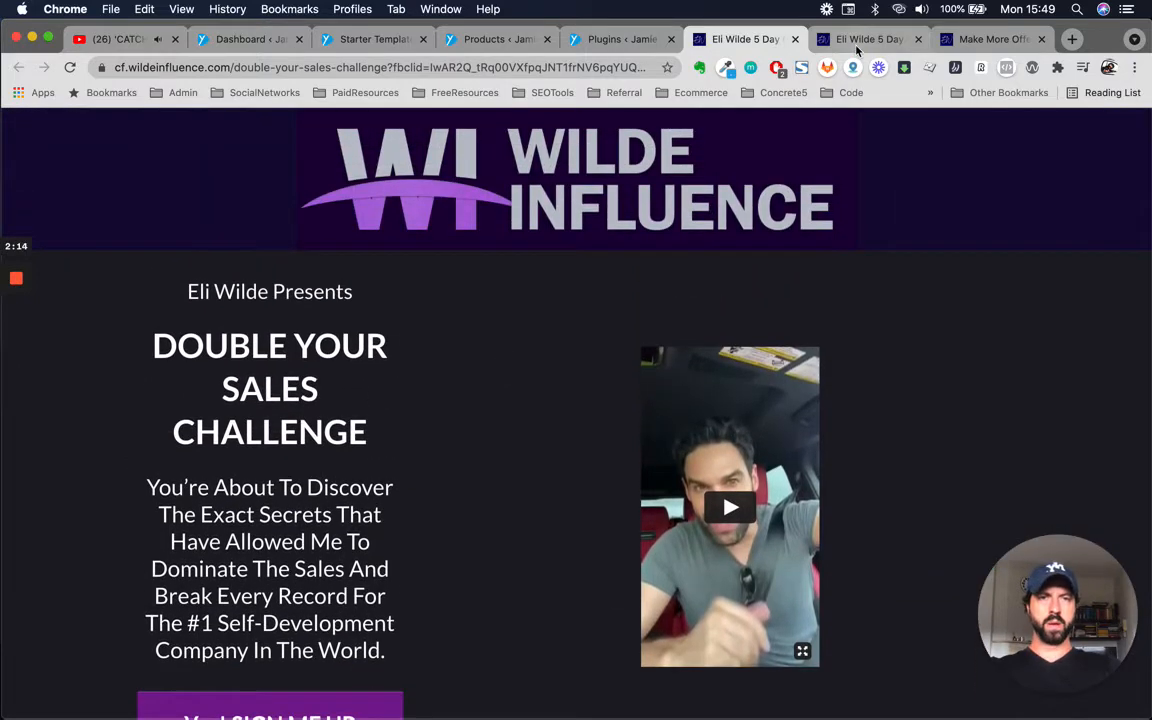
click(862, 39)
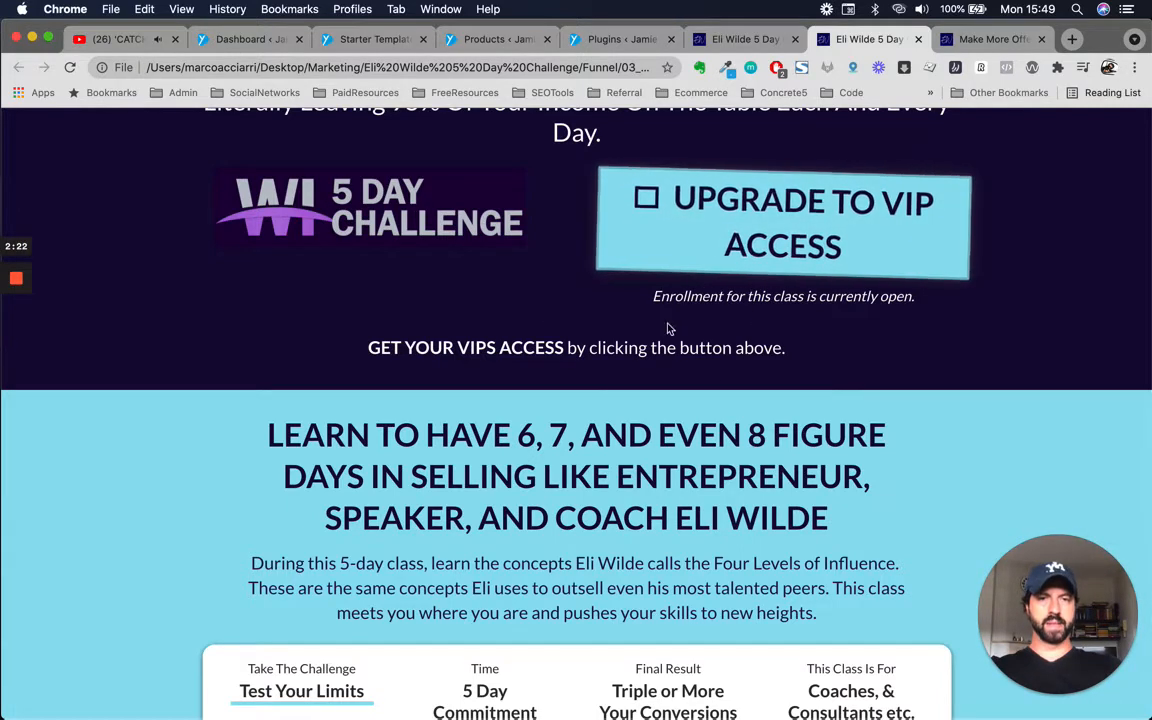
click(985, 39)
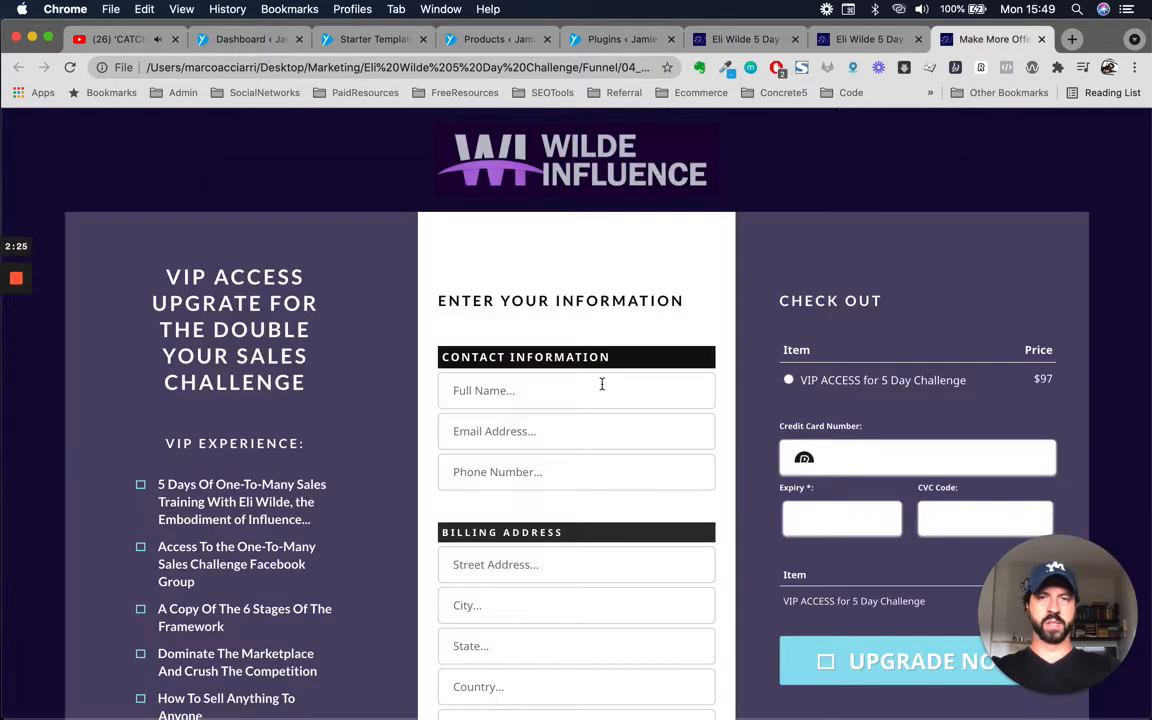
Look over the VIP upgrade checkout page's contact, billing and payment fields, and return to the challenge sales page.
scroll(411, 451, down, 5)
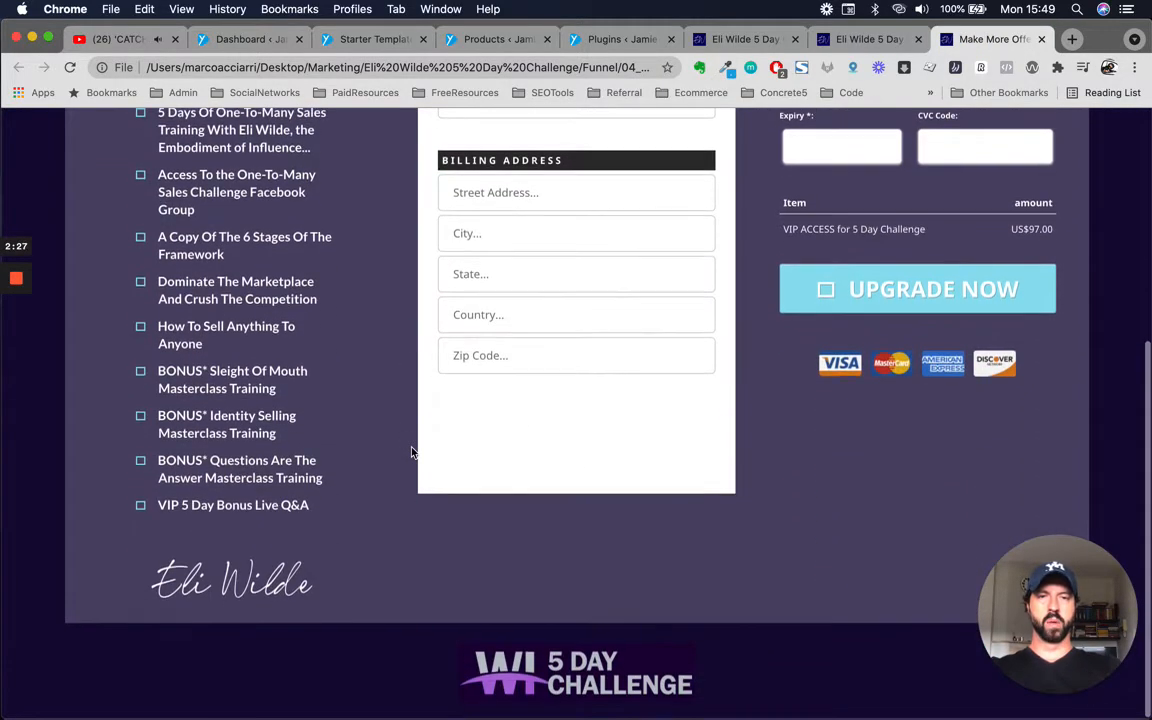
scroll(560, 528, up, 3)
scroll(560, 528, up, 2)
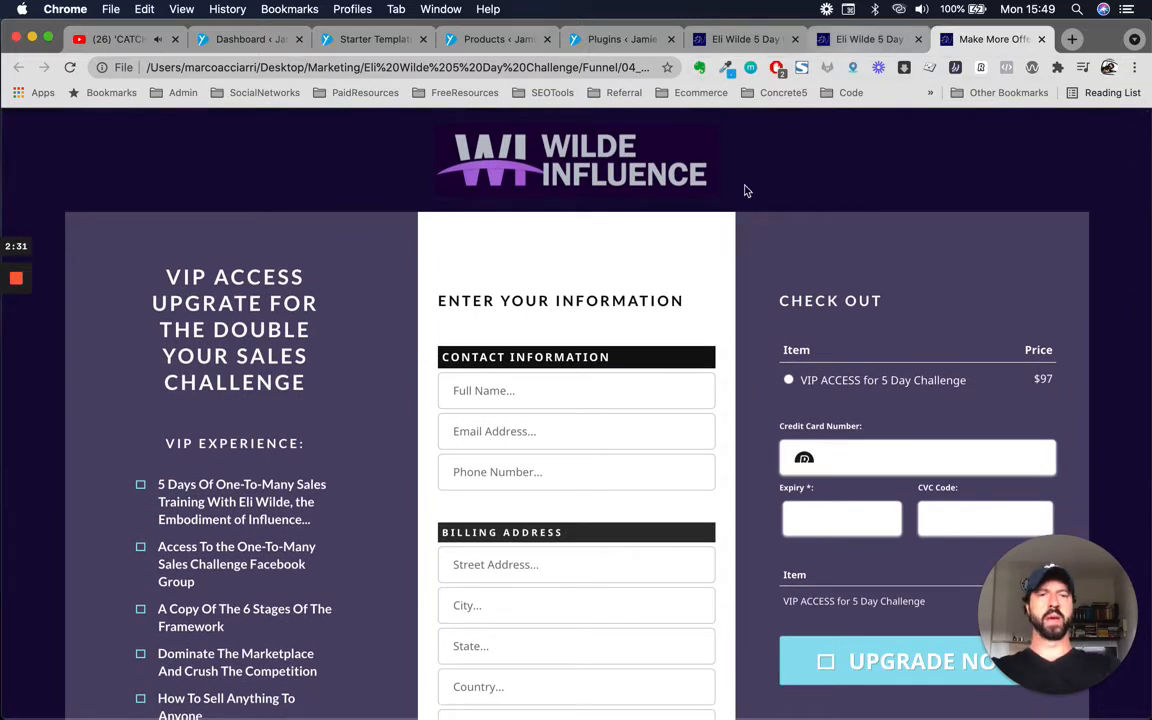
click(740, 39)
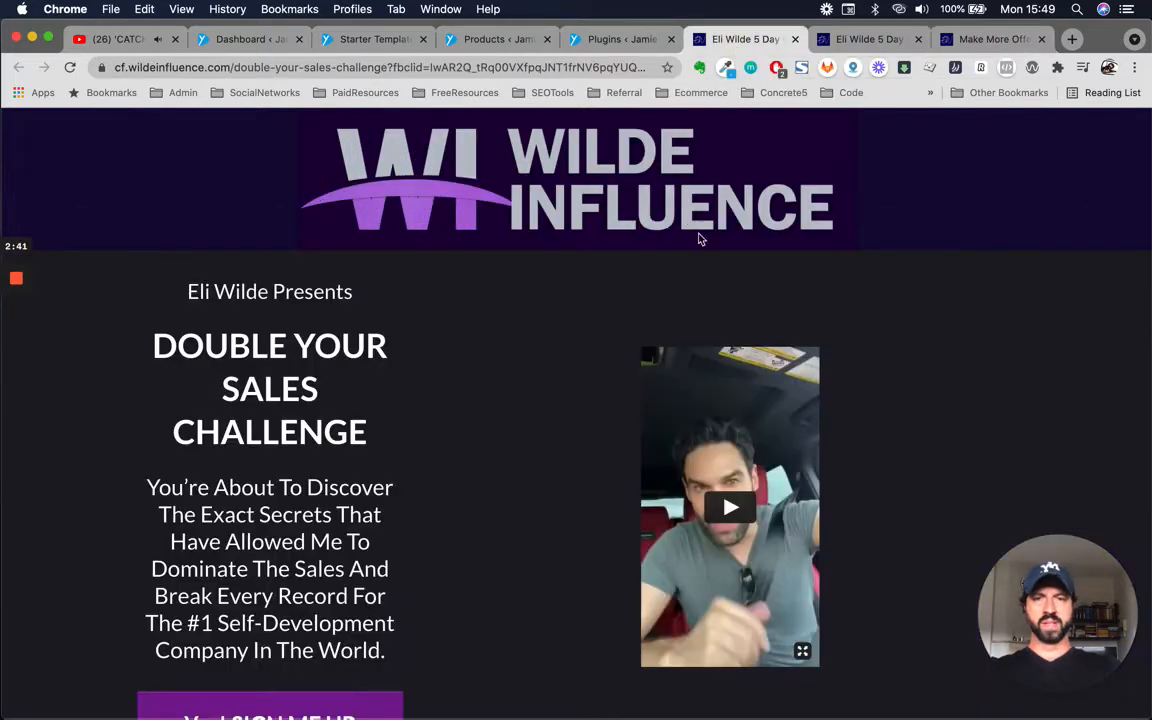
Switch to the WordPress site's product list and add a new product named "5 Day Sales Challenge".
click(238, 39)
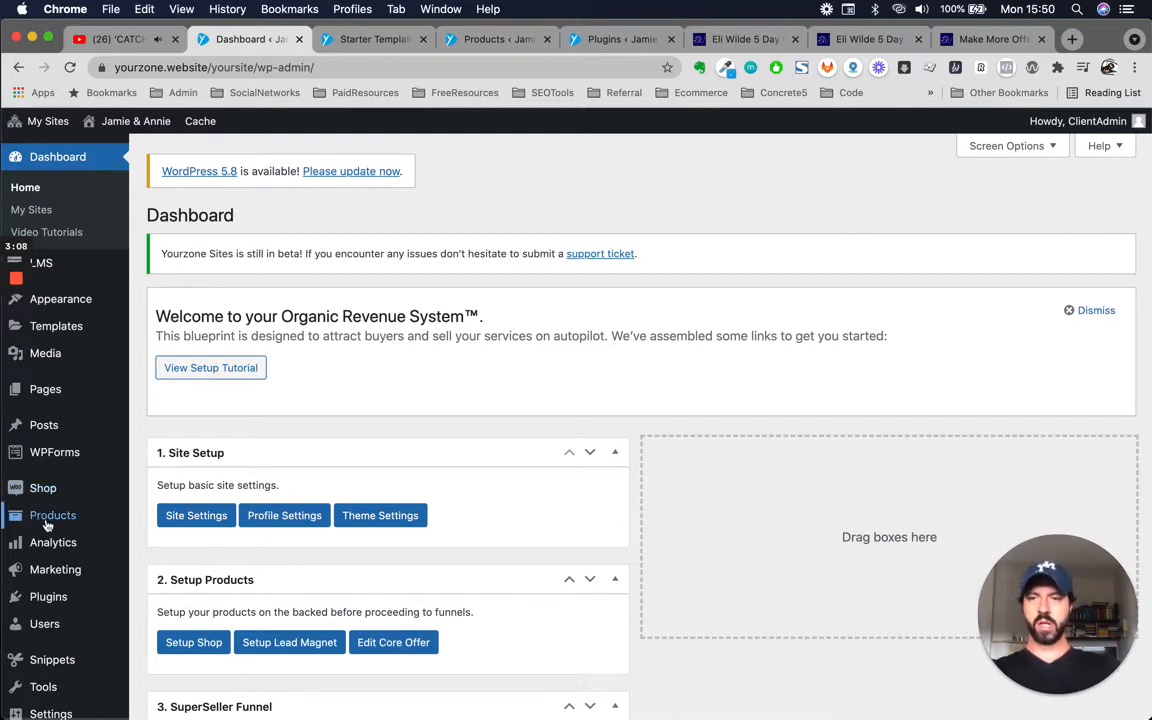
mouse_move(47, 525)
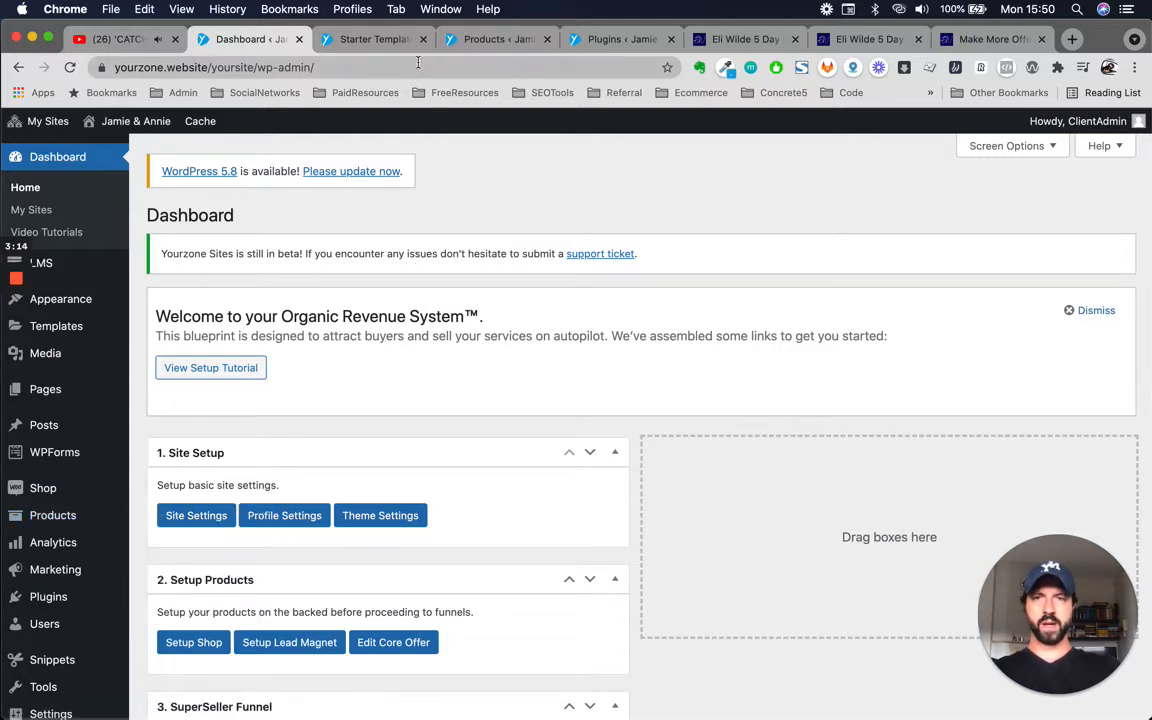
click(478, 40)
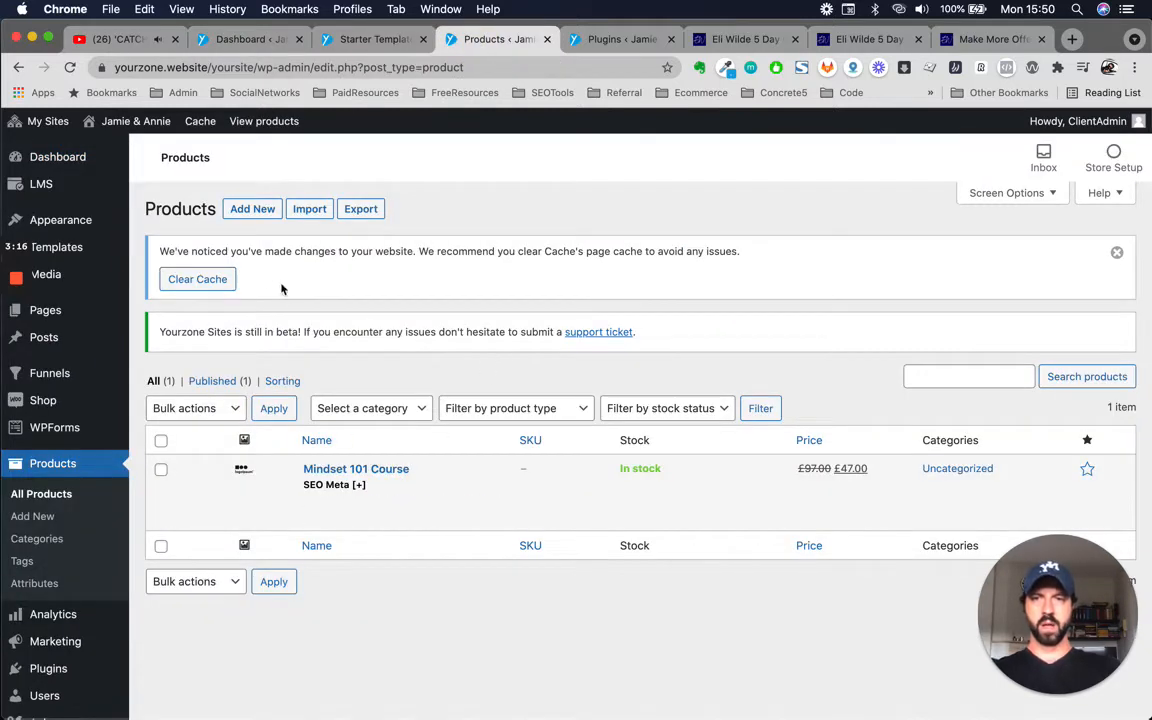
click(254, 212)
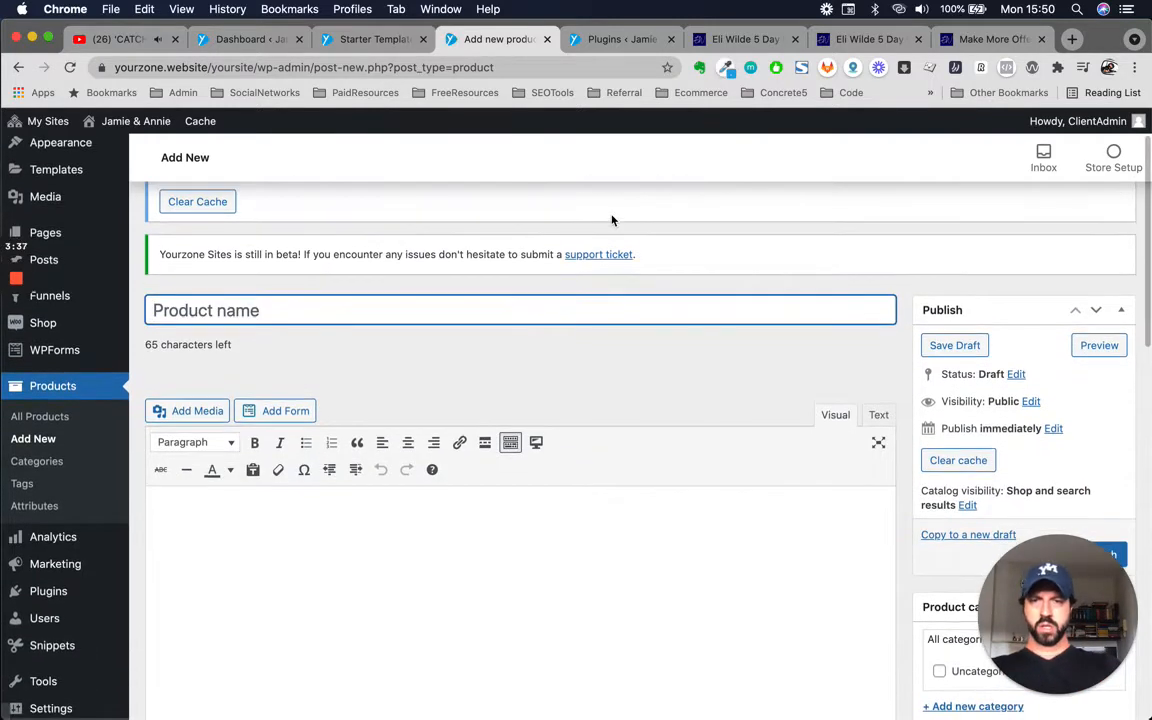
click(510, 308)
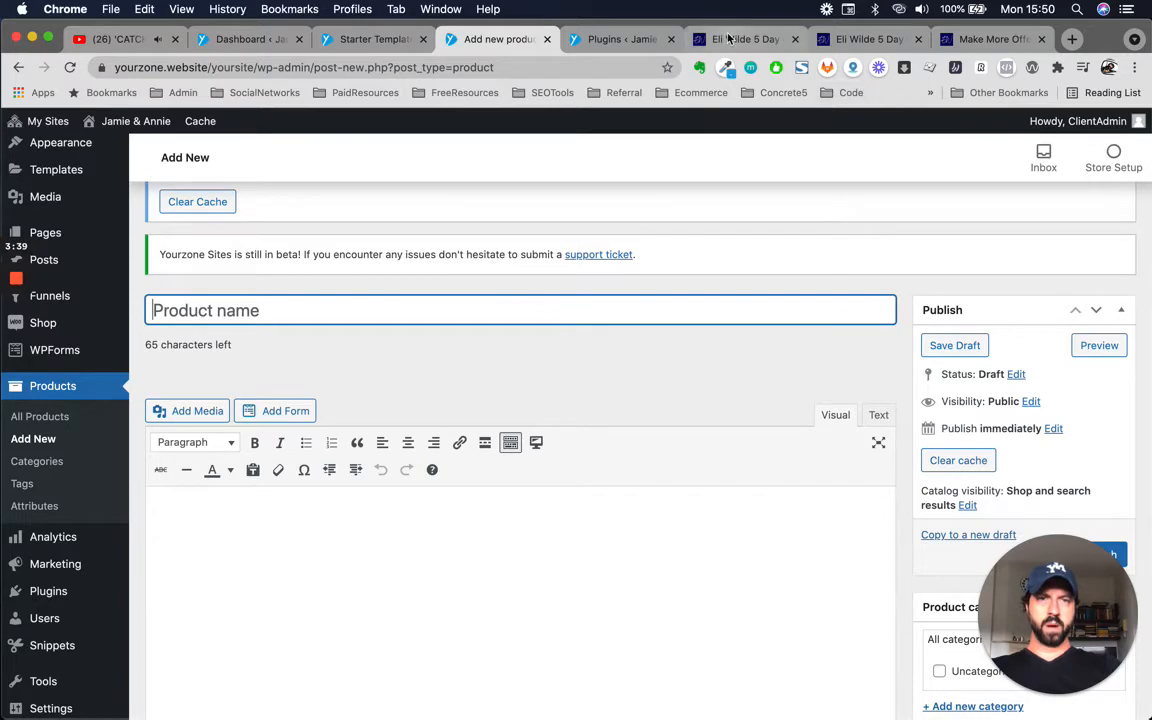
text(5 Da)
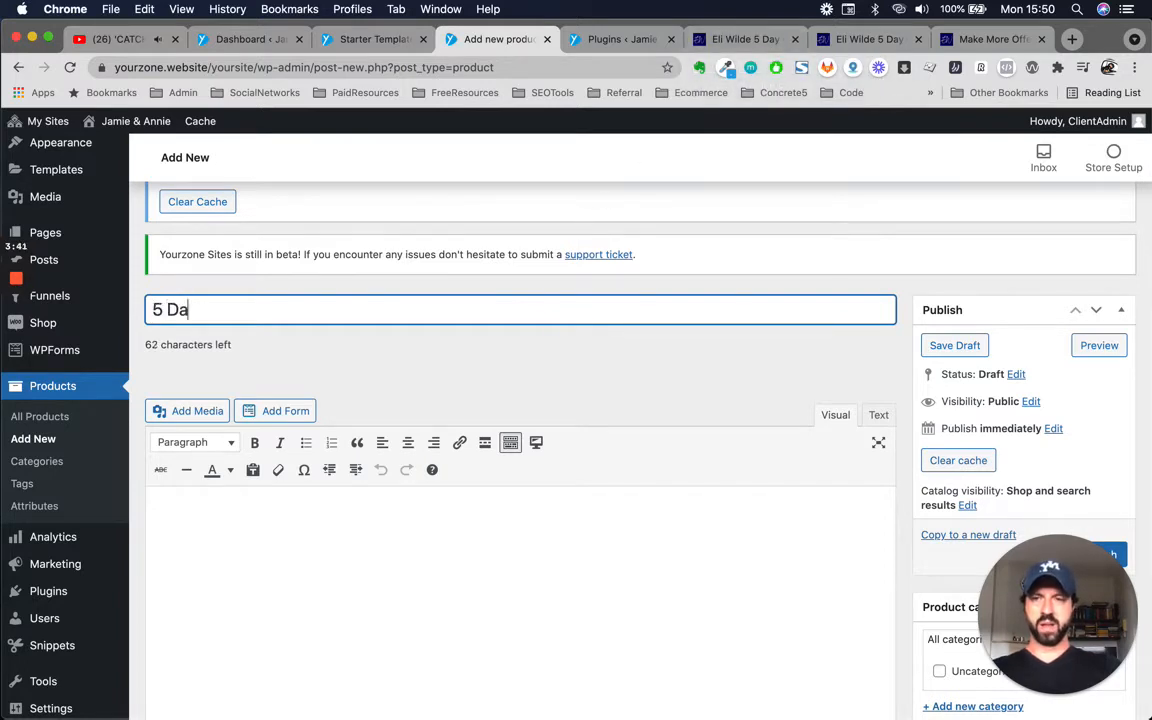
text(y Sales Cha)
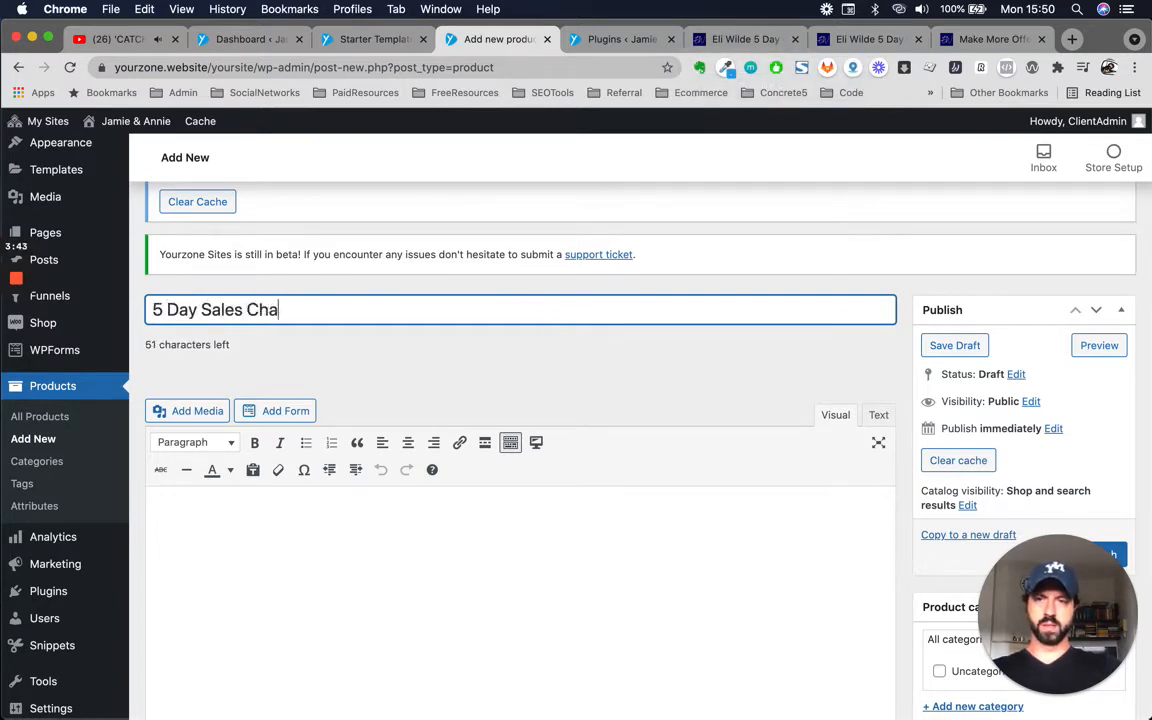
text(llen ge)
key(BackSpace)
key(BackSpace)
key(BackSpace)
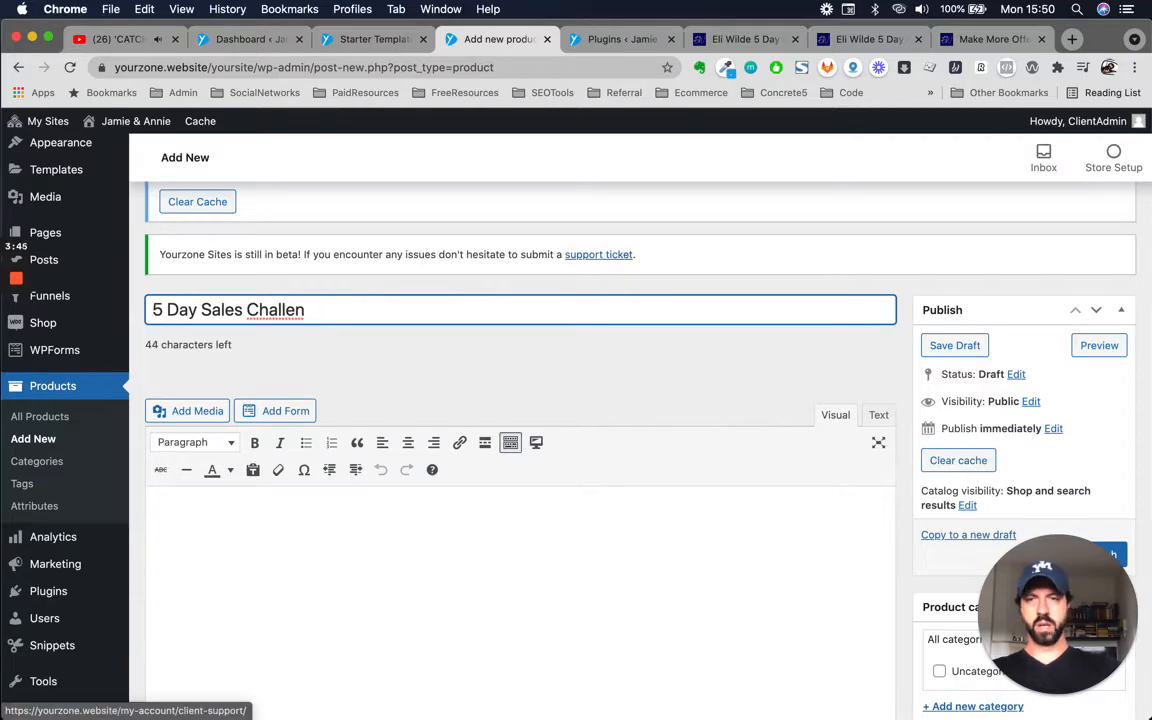
text(ge)
Save the 5 Day Sales Challenge product as a draft.
scroll(688, 348, down, 1)
scroll(807, 414, down, 1)
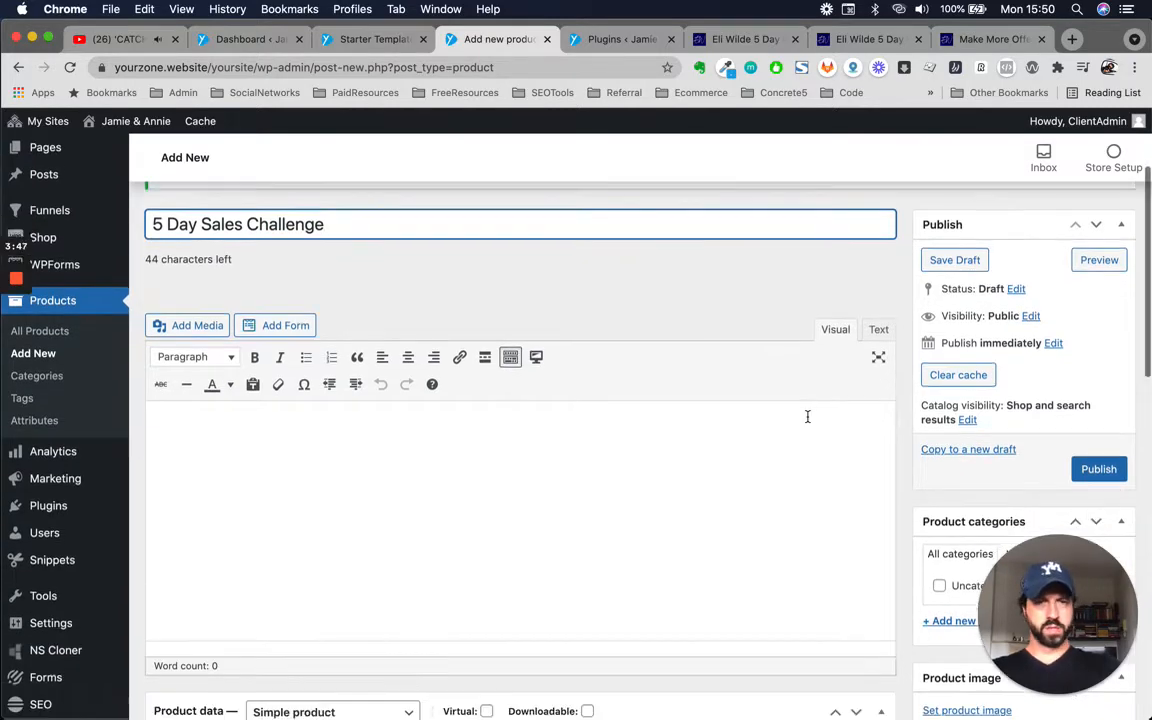
scroll(798, 478, down, 2)
scroll(792, 491, up, 3)
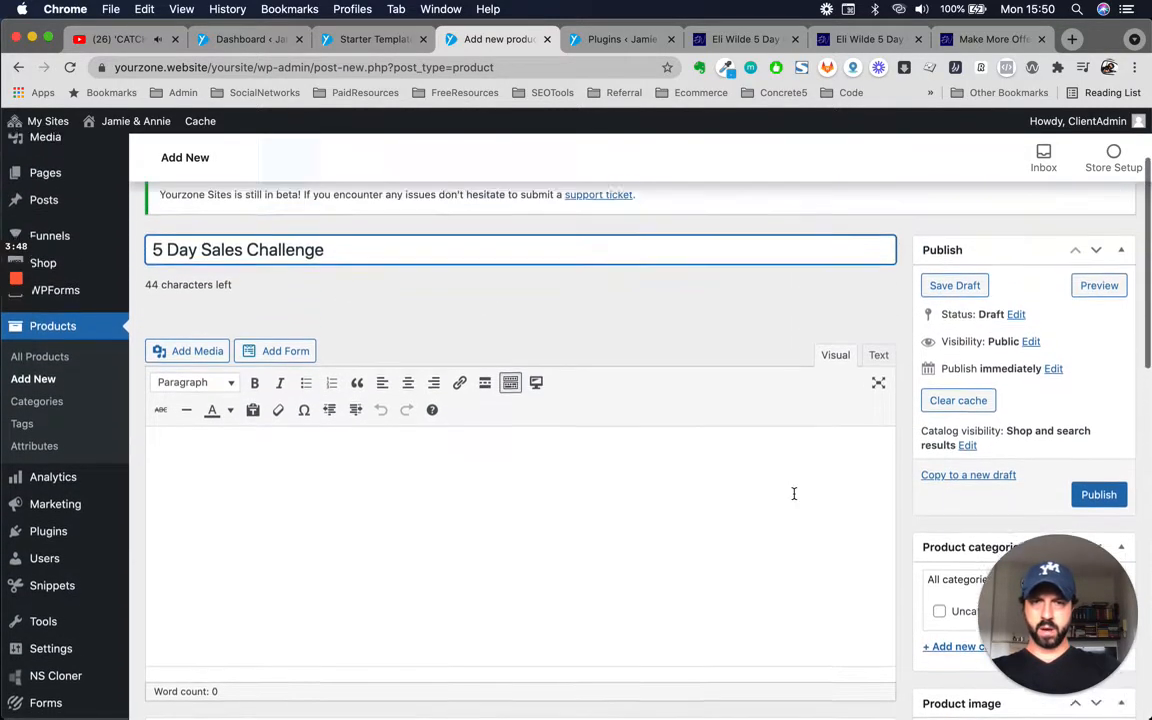
click(946, 290)
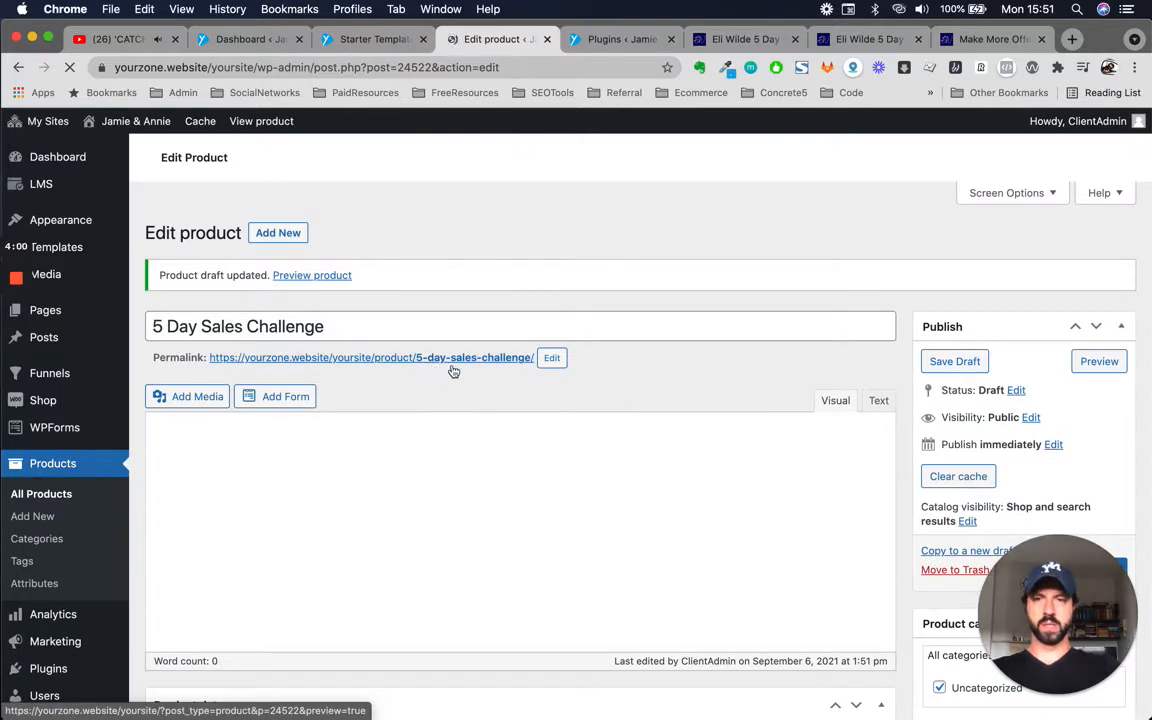
Mark the product as virtual and set its regular price to £270 and its sale price to £0.
scroll(571, 671, down, 5)
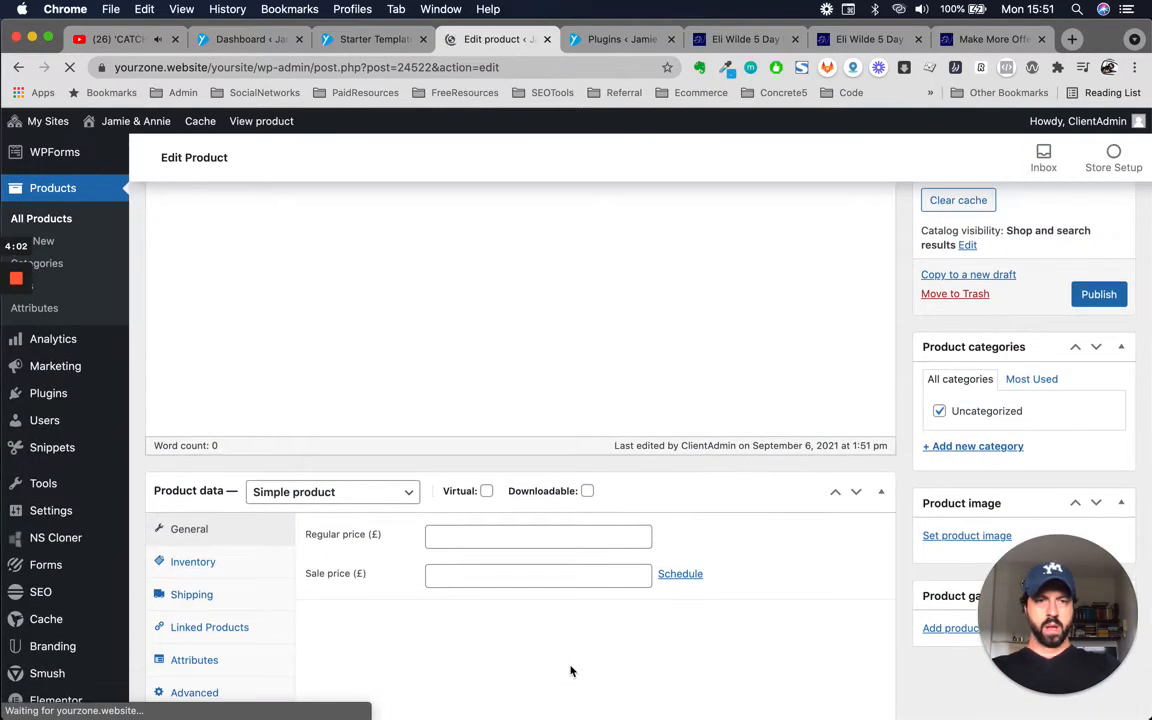
scroll(571, 669, down, 4)
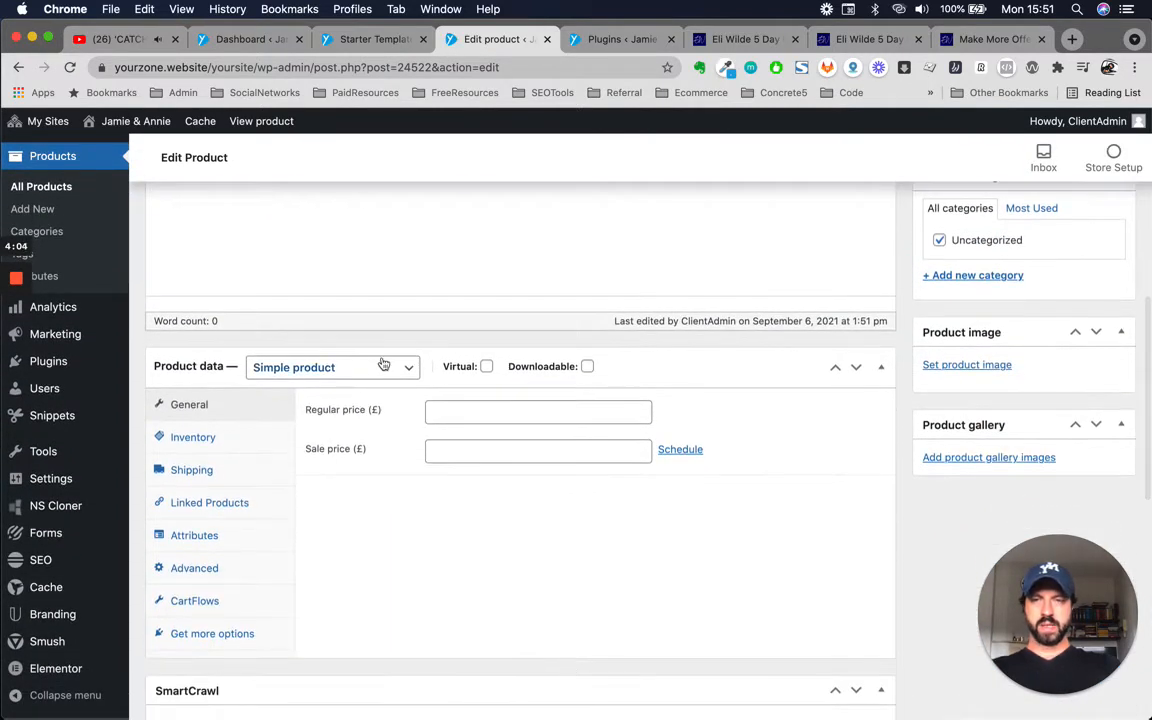
click(487, 367)
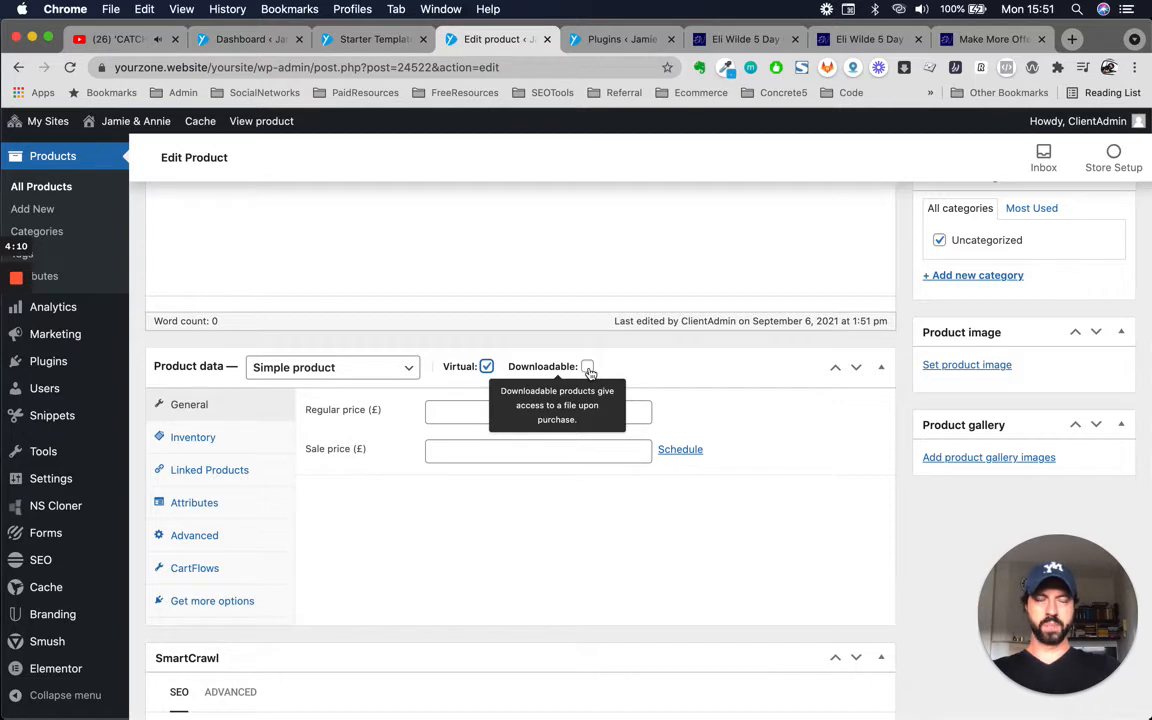
click(463, 413)
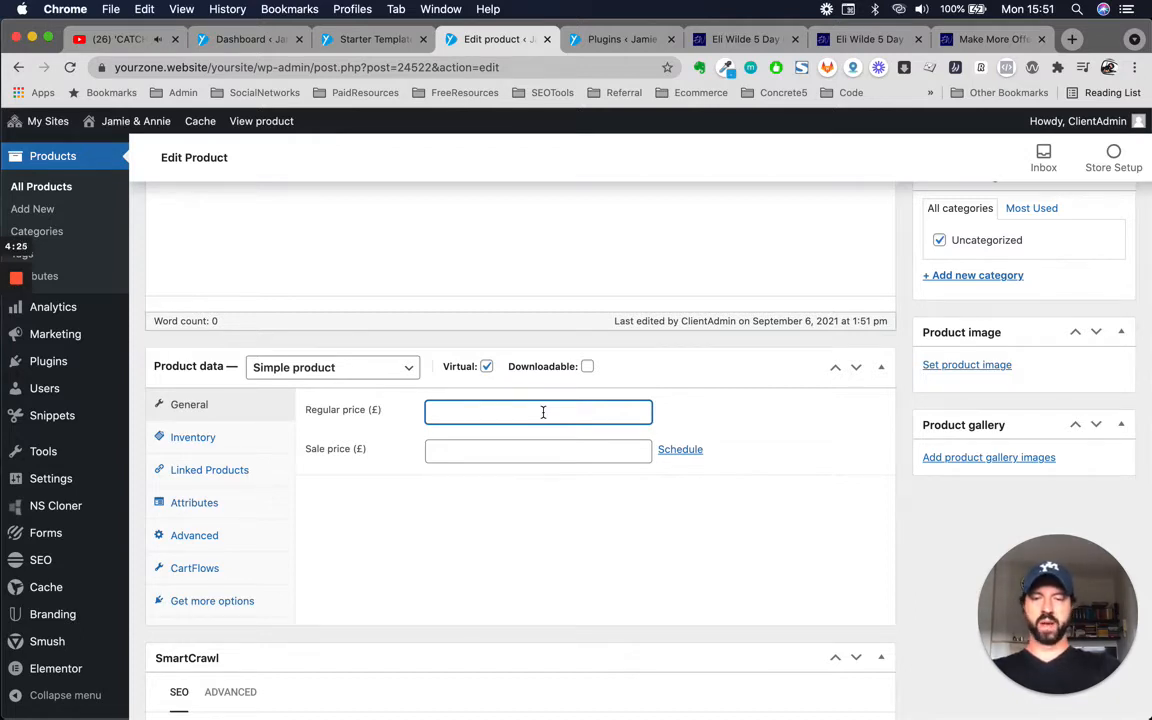
text(270)
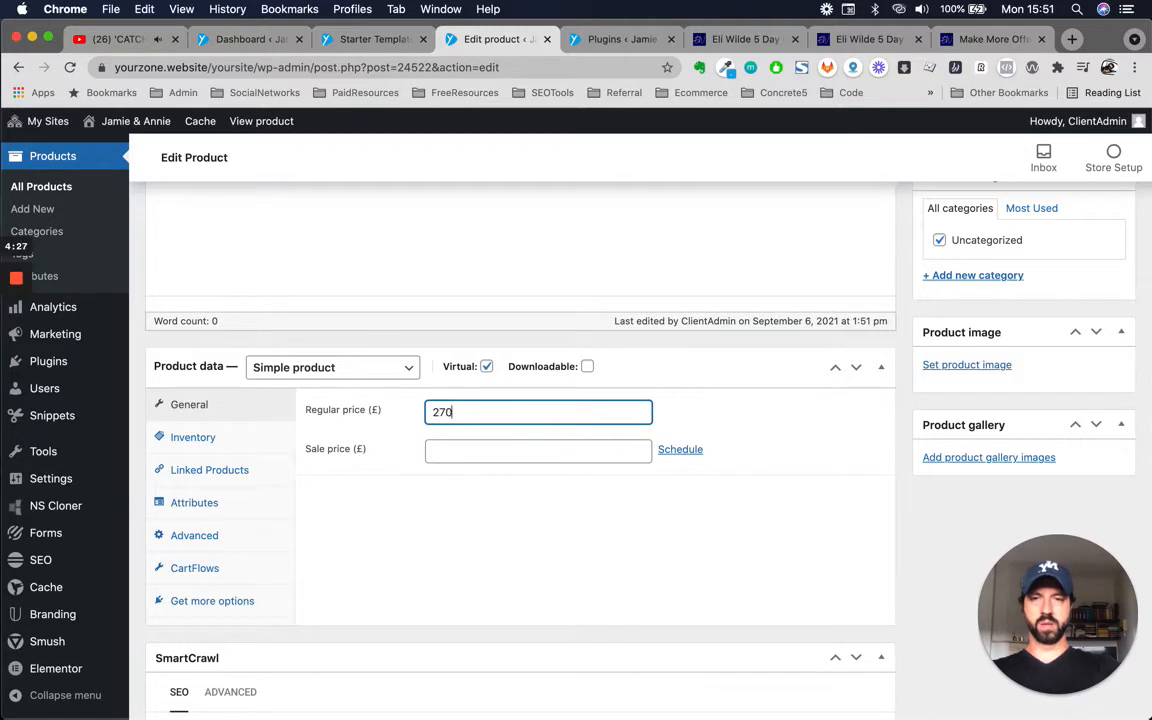
click(540, 455)
text(0)
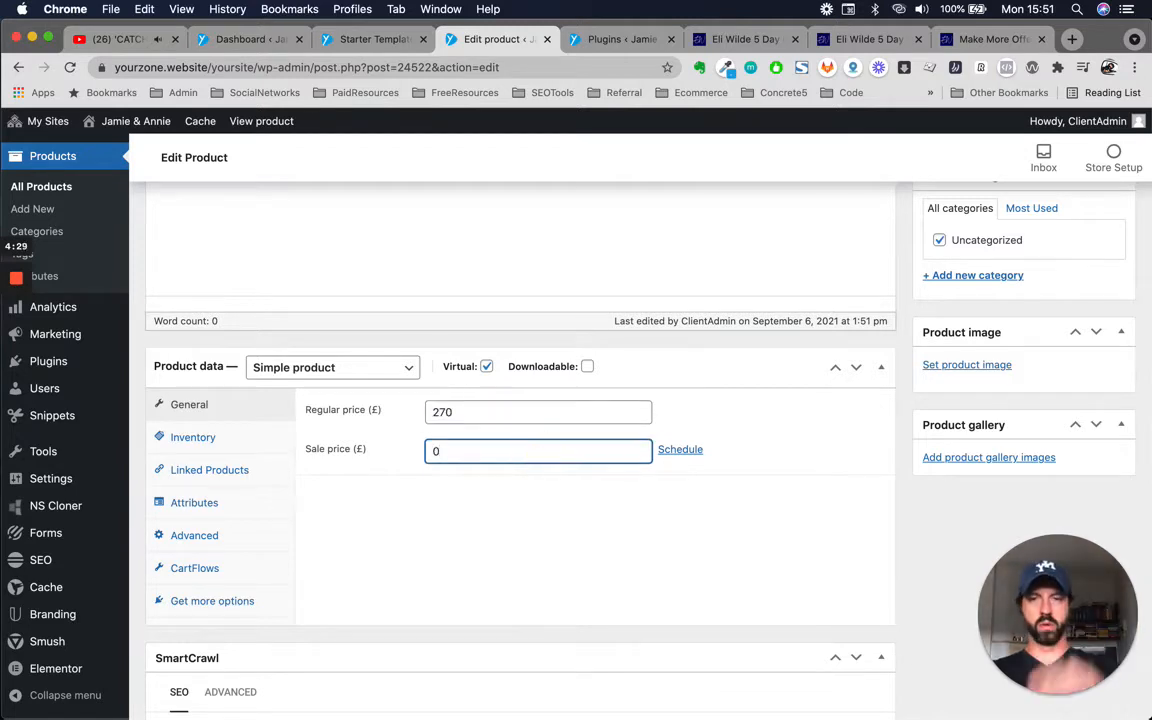
double_click(447, 449)
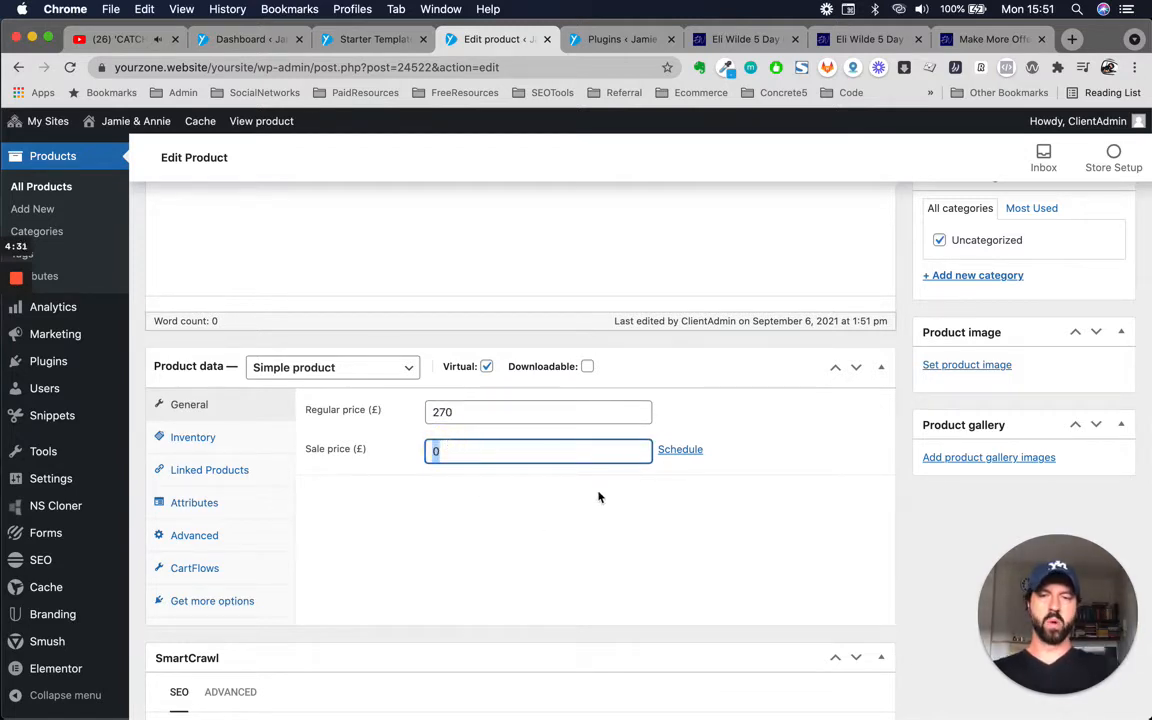
click(760, 366)
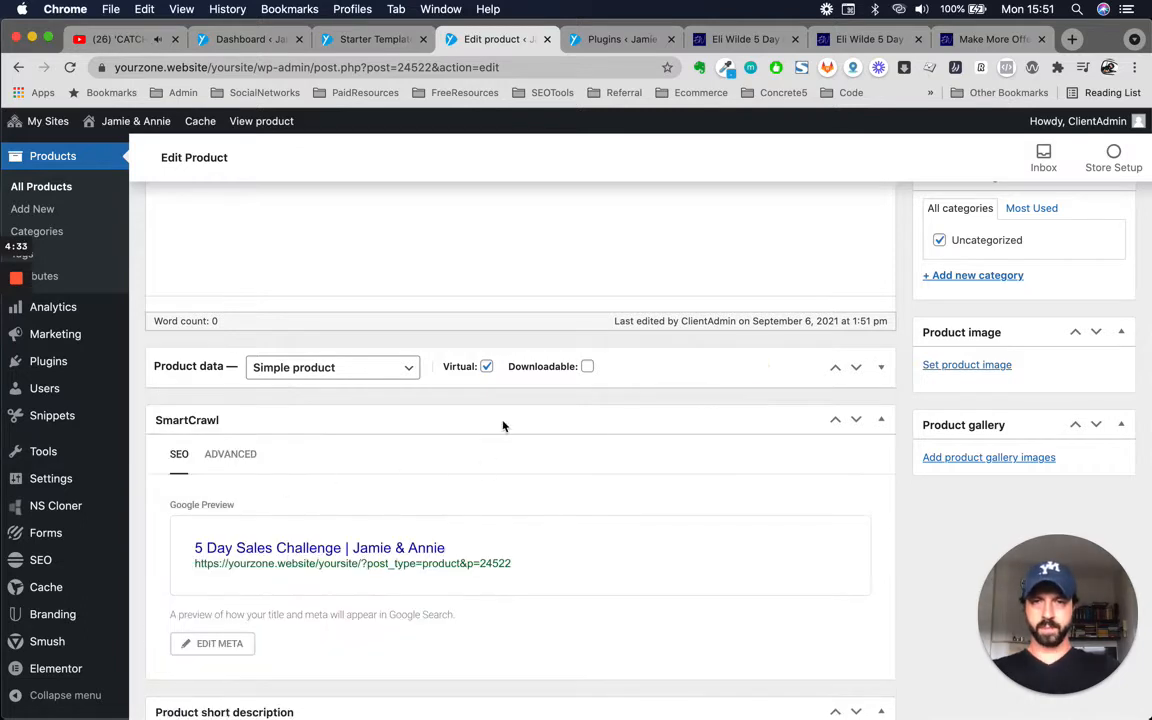
click(769, 369)
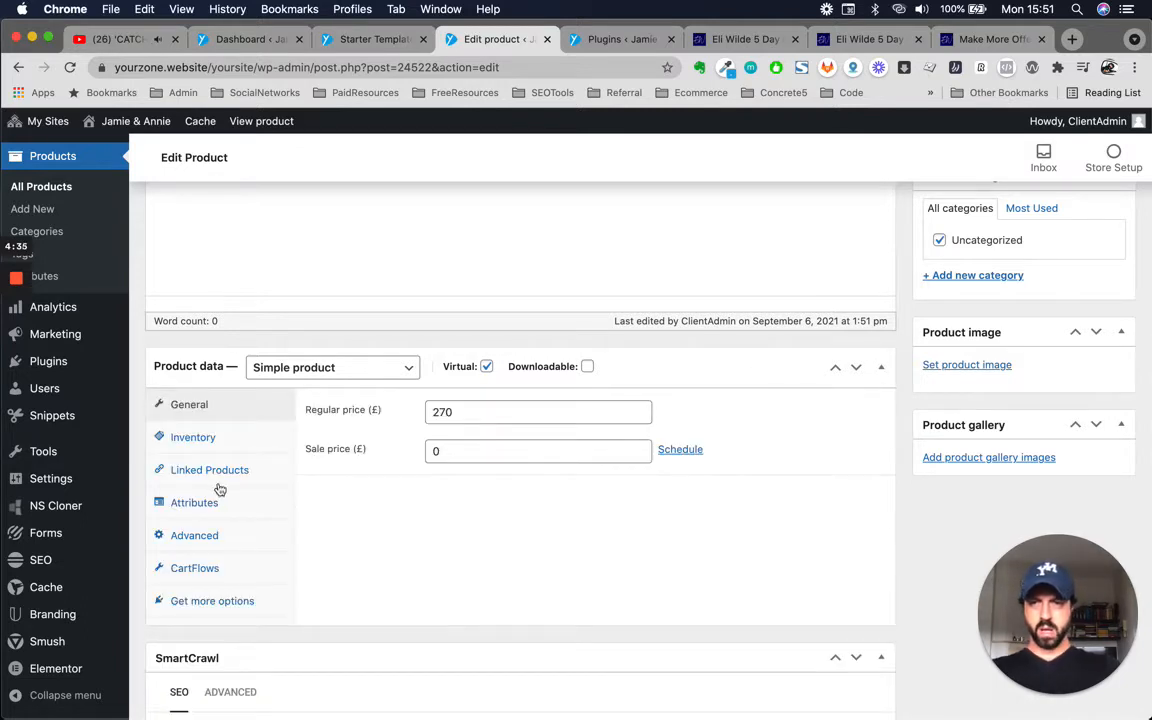
Enlarge the product's purchase note field and enter the text "My facebook group is here".
click(203, 536)
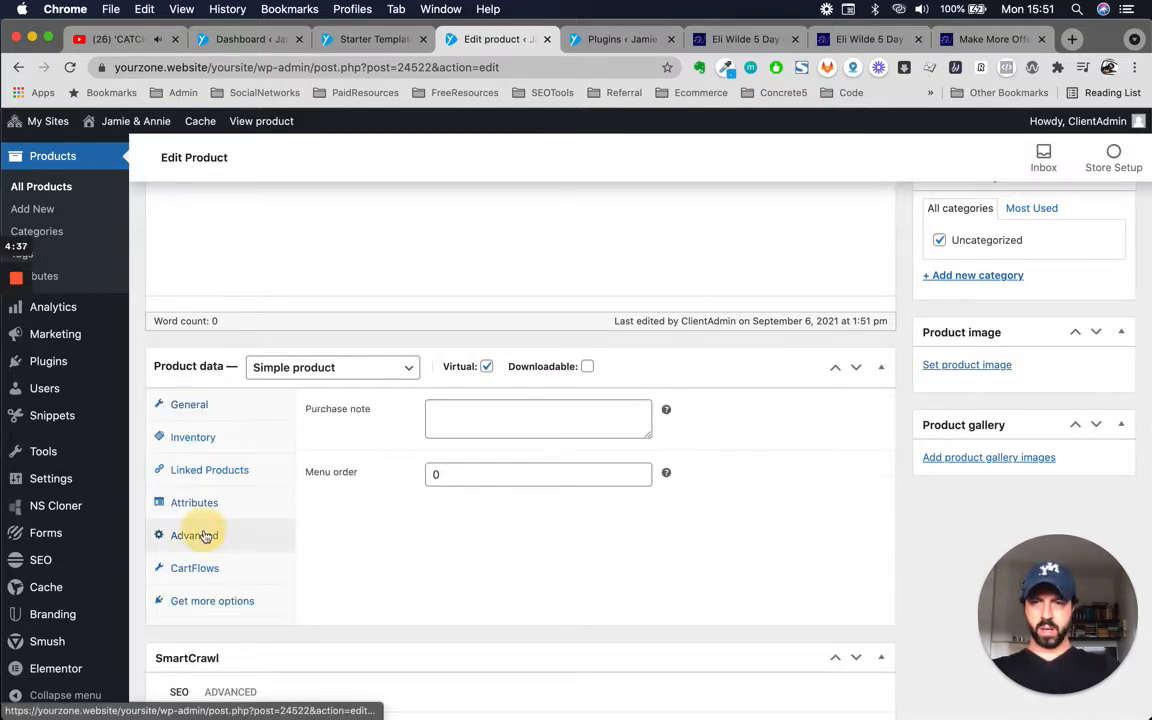
click(479, 419)
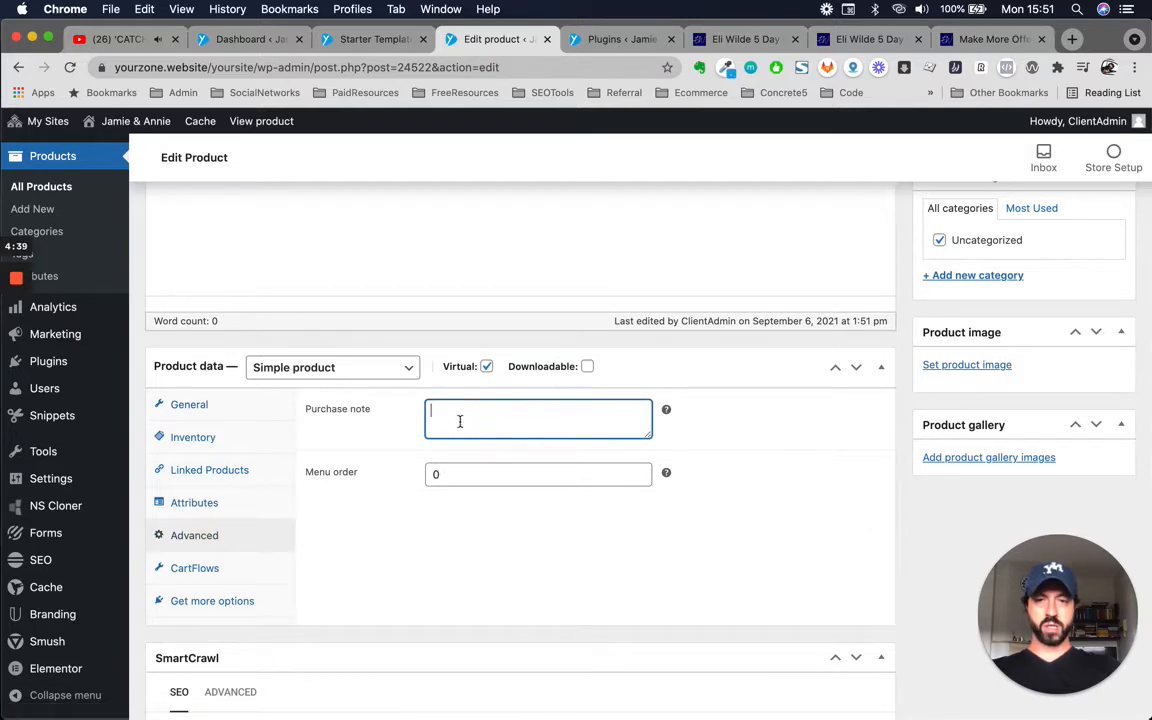
drag(648, 434, 665, 645)
click(576, 476)
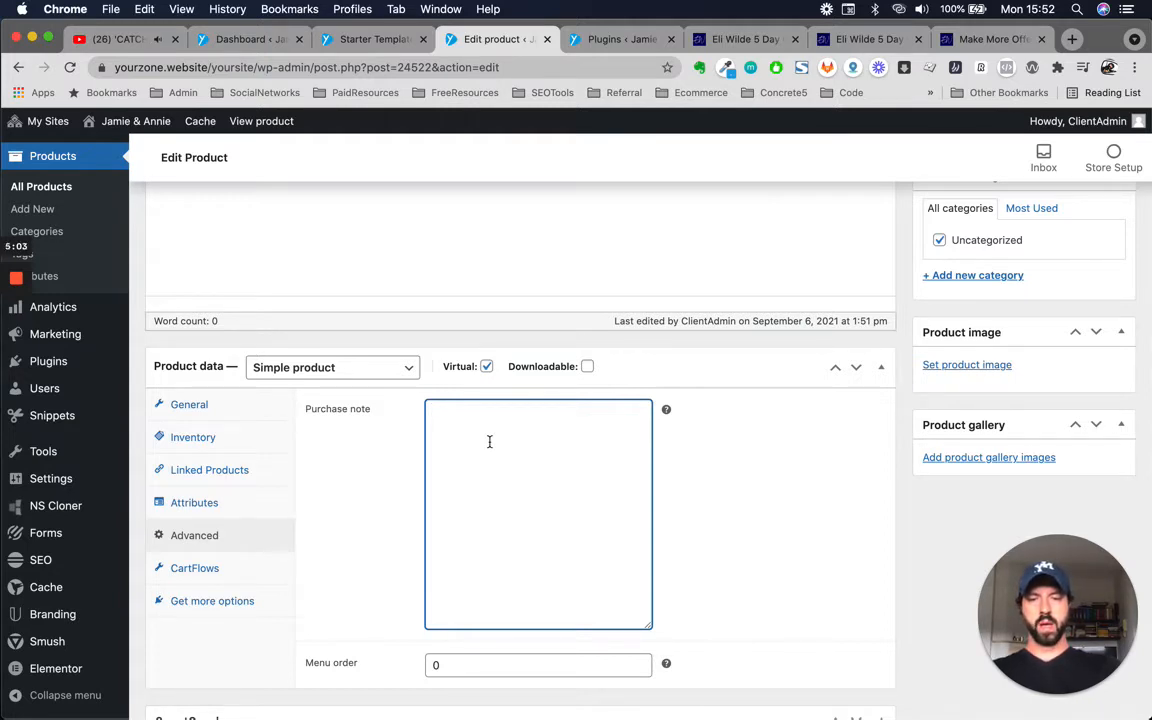
text(My facebook)
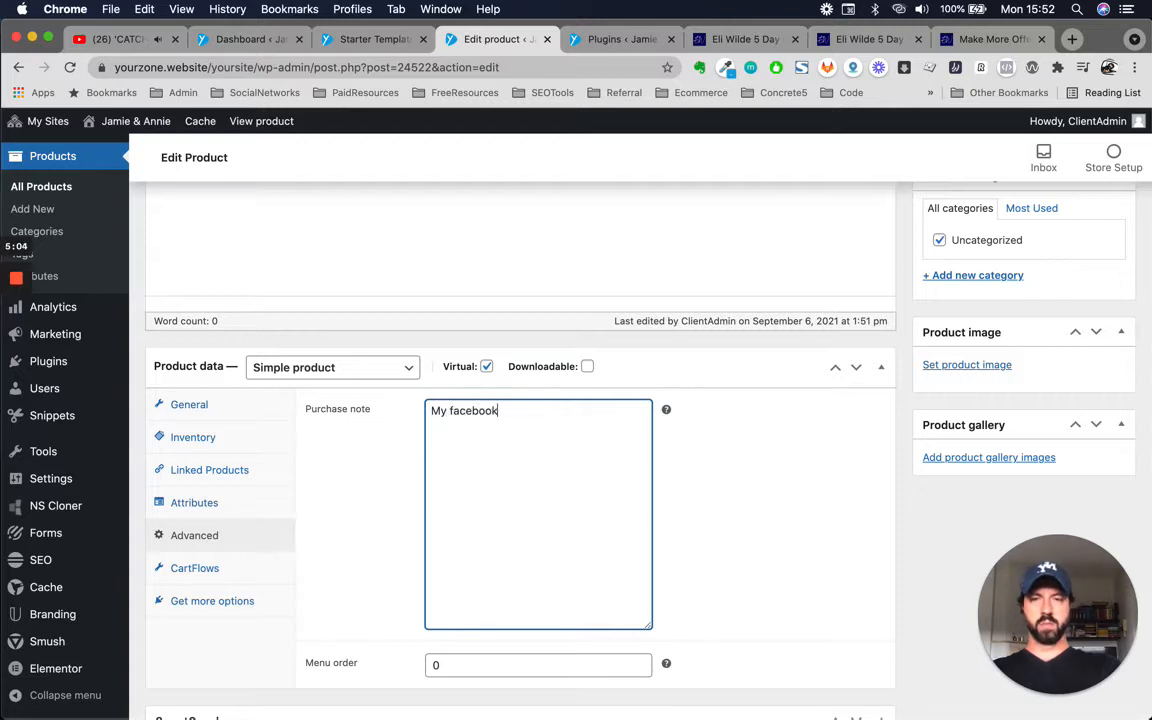
text( gro)
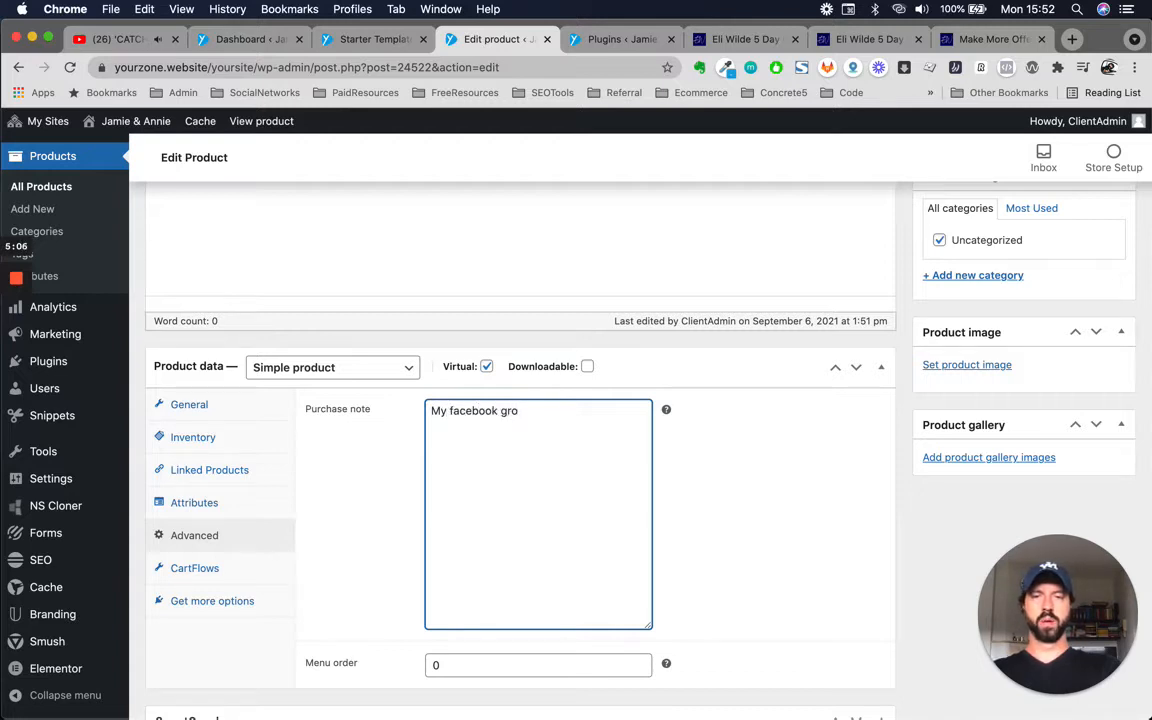
text(up is here)
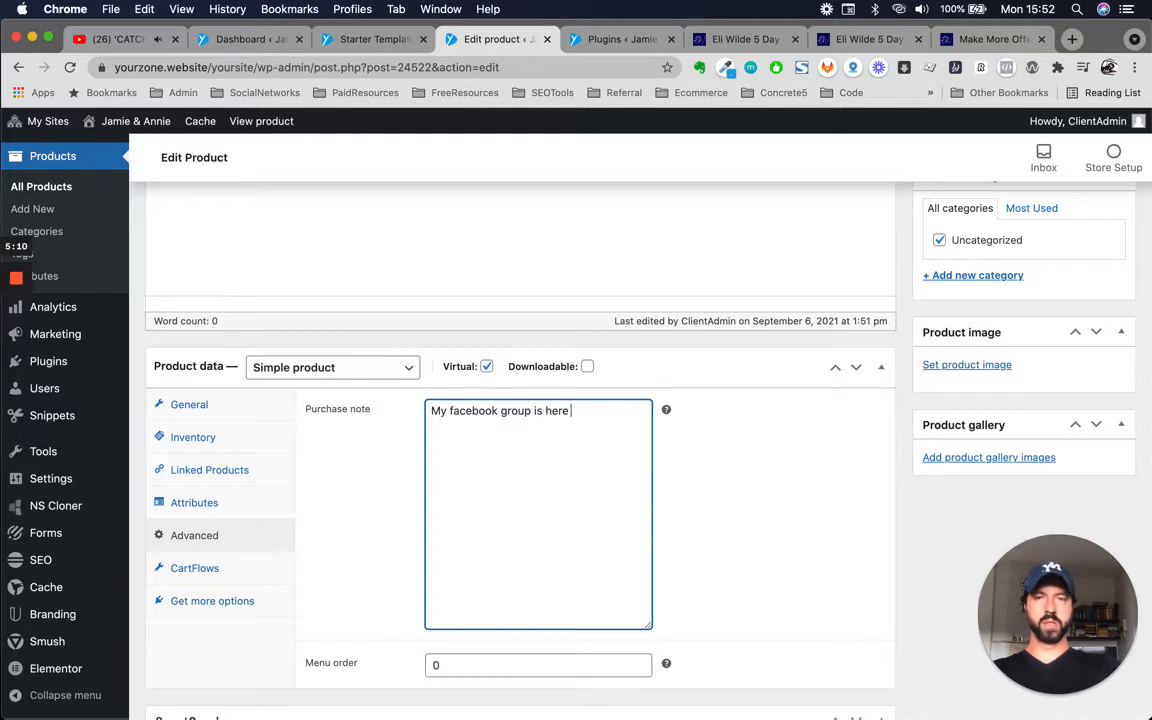
text( <a href=)
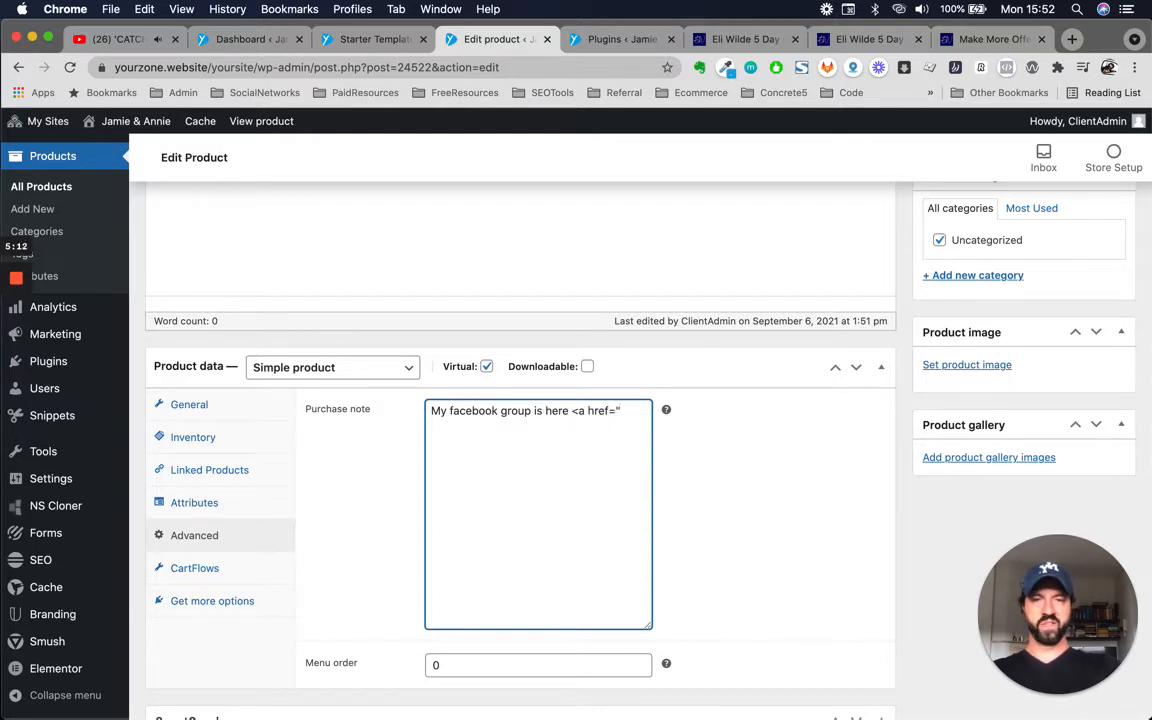
text("htt)
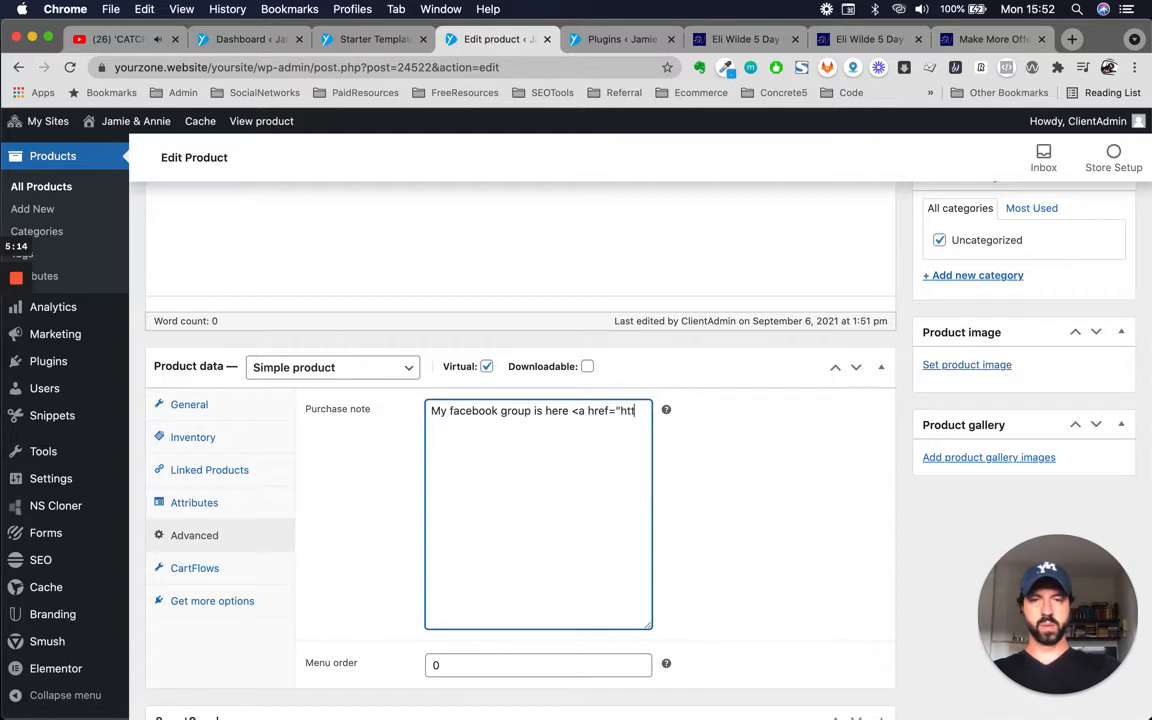
text(ps://facebok)
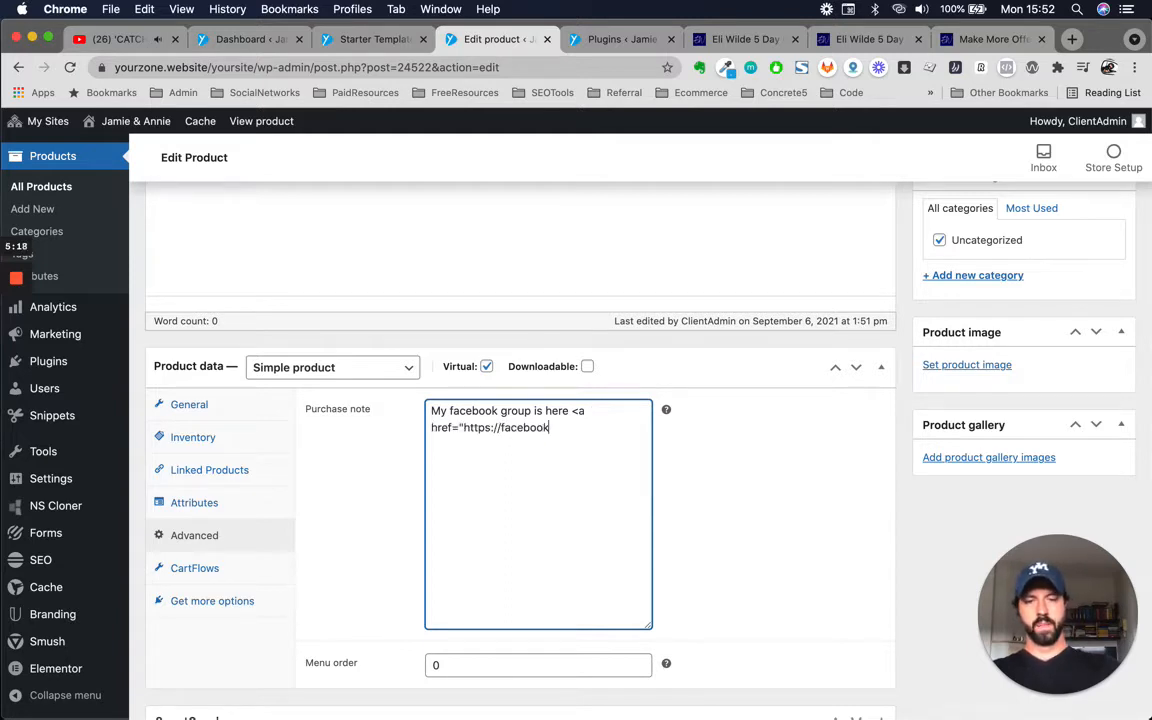
text(.com/asdfas)
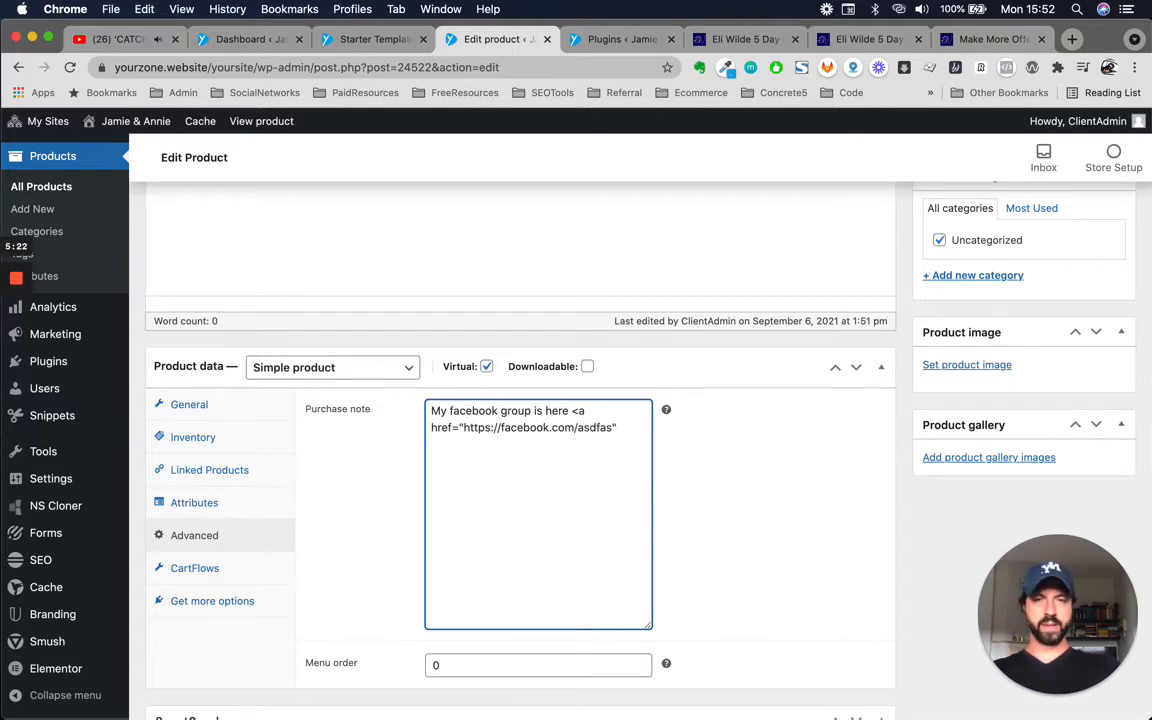
Complete the purchase note's link with target="_blank" and the link text "here", close the tag and end the sentence with a period.
text(" tager)
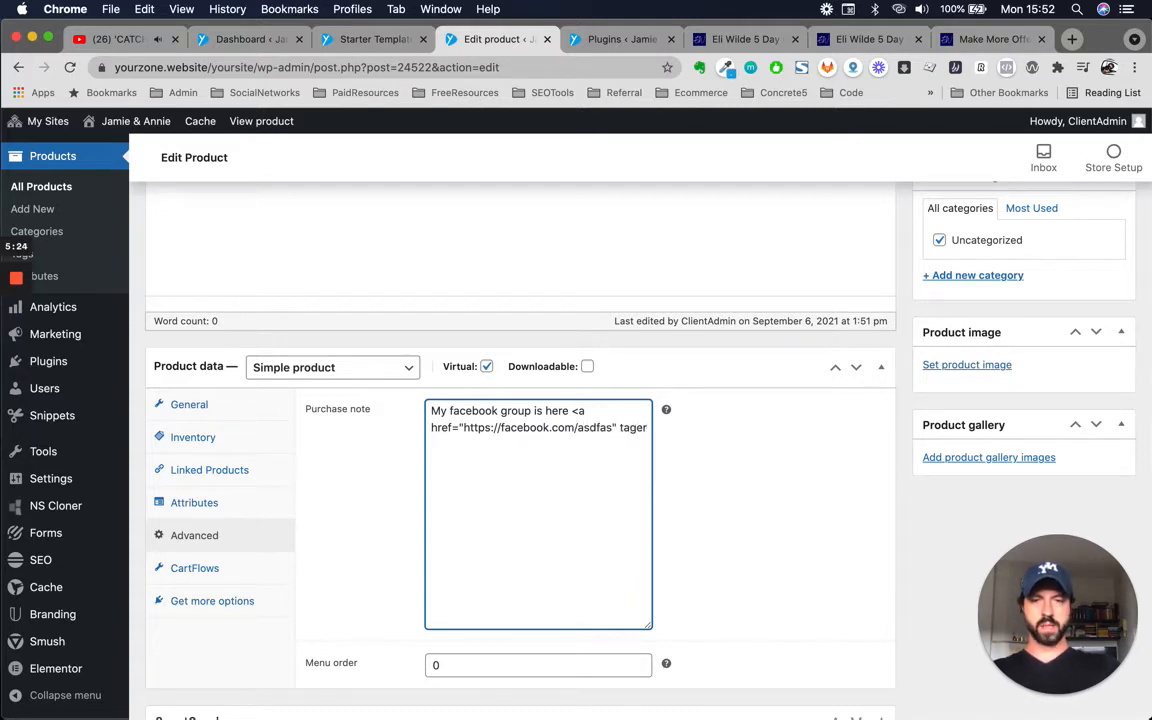
key(BackSpace)
key(BackSpace)
key(BackSpace)
text(rget=")
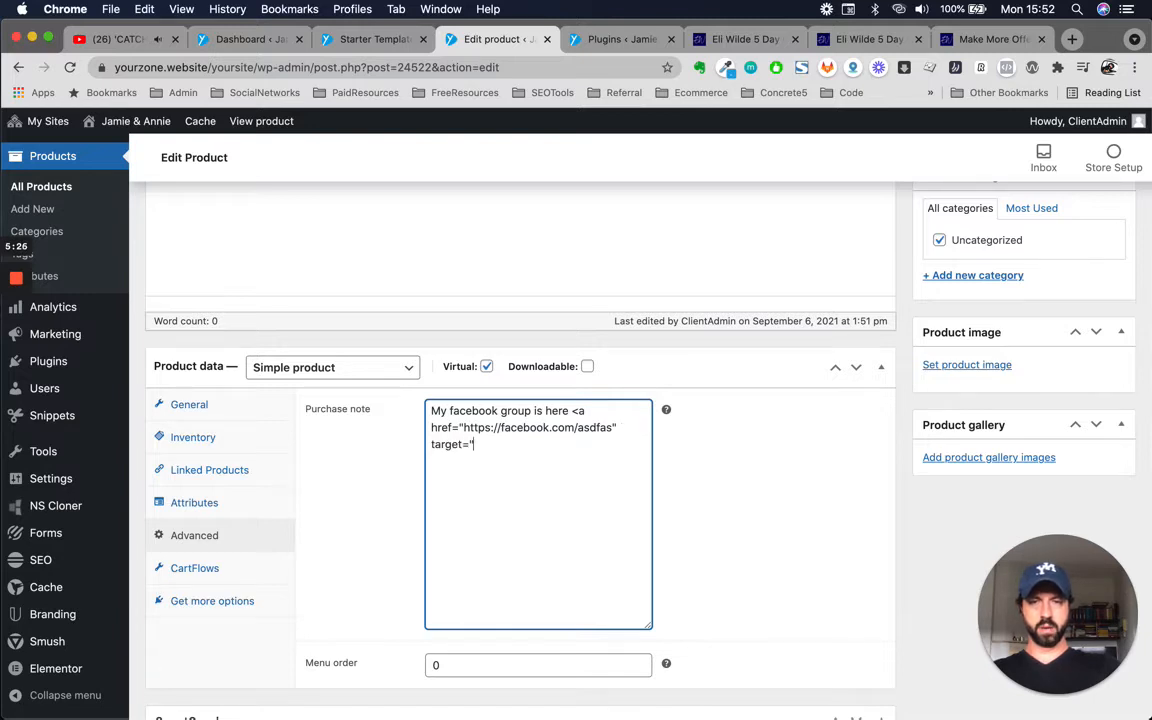
text(_balnk)
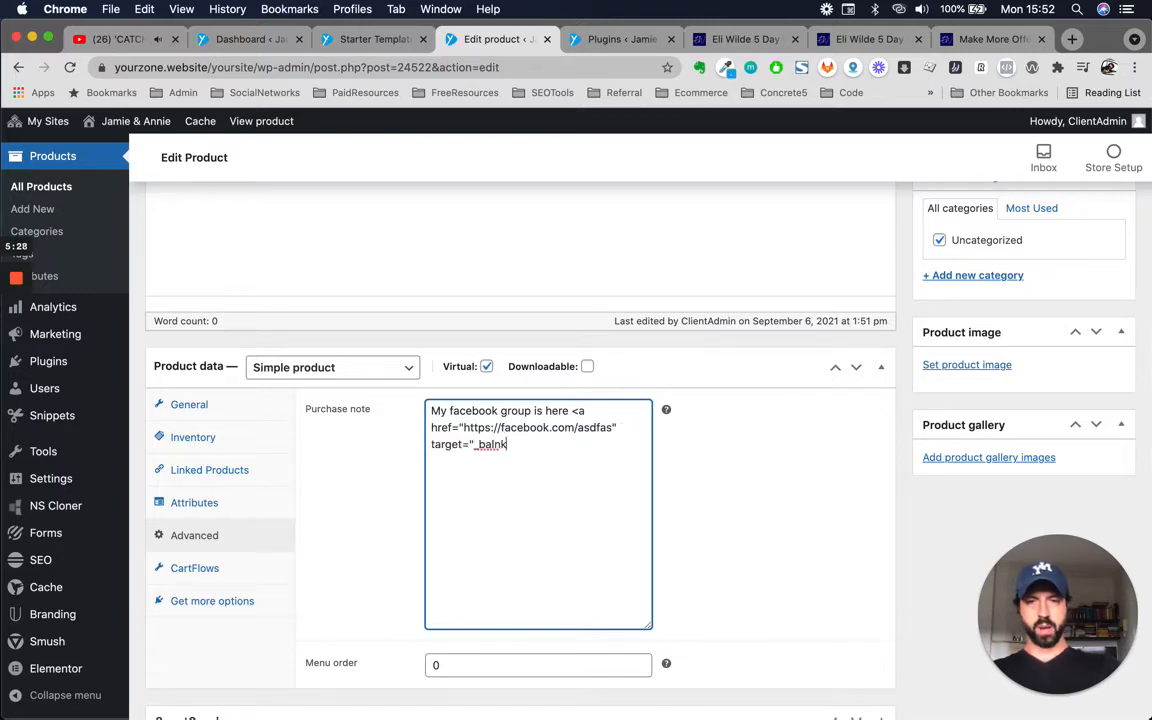
text(lank)
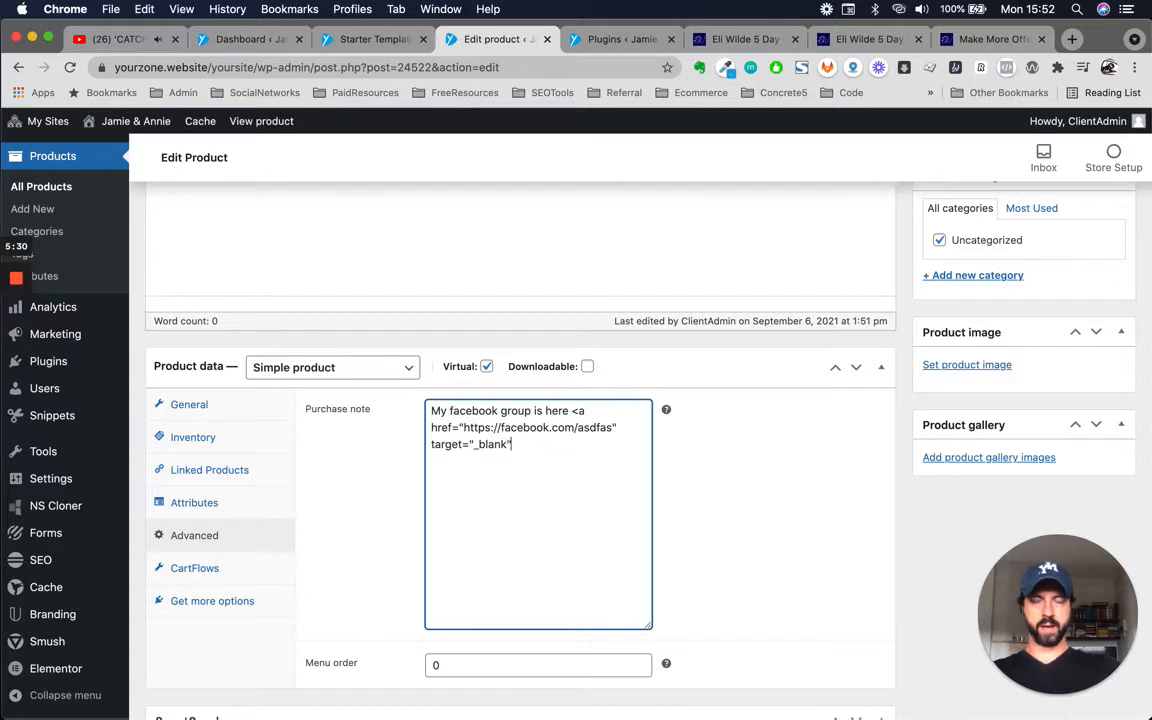
text(">here)
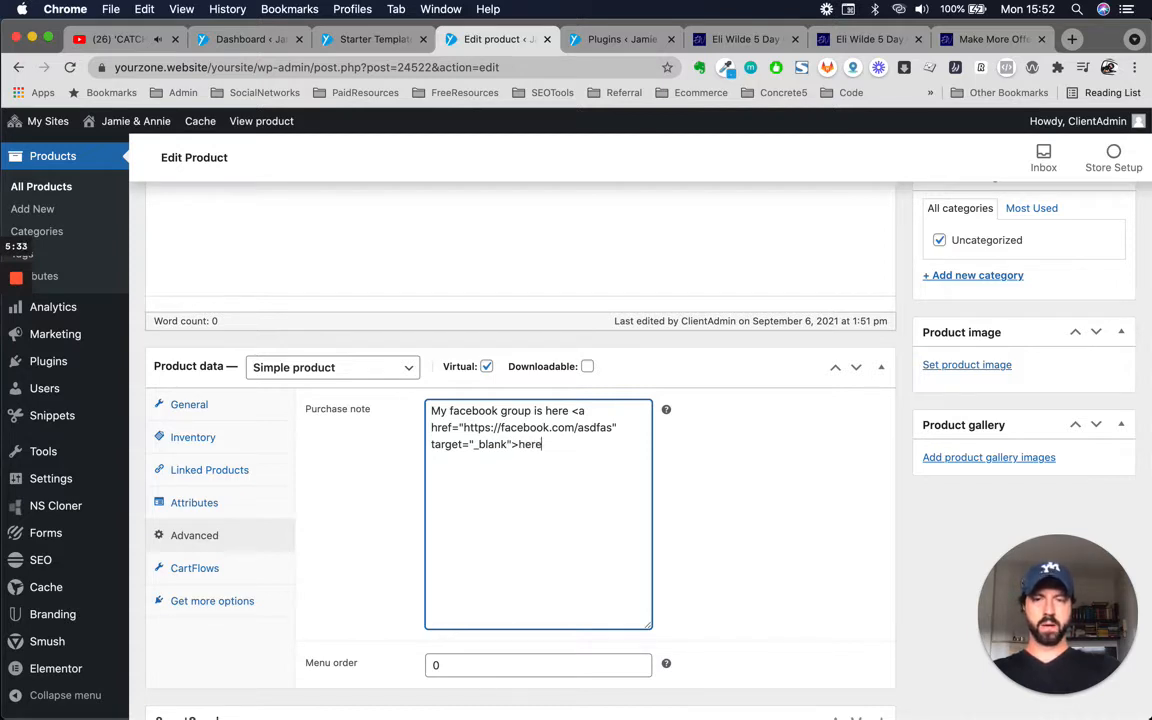
text(</a>)
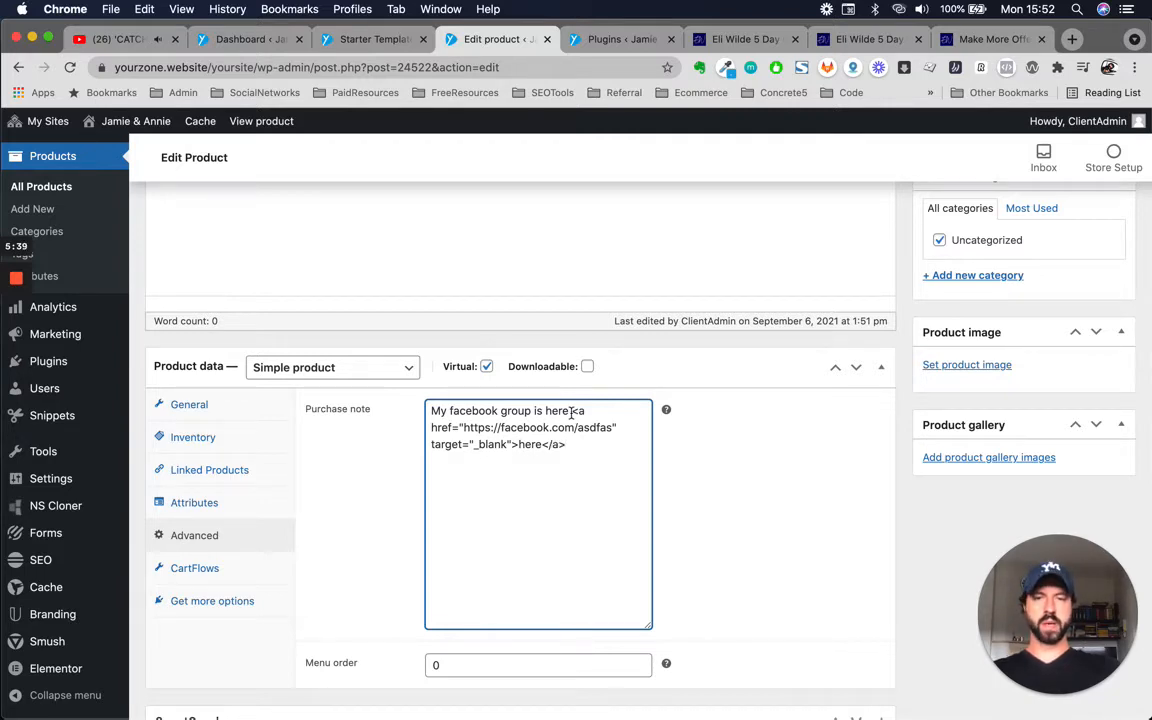
drag(572, 411, 589, 437)
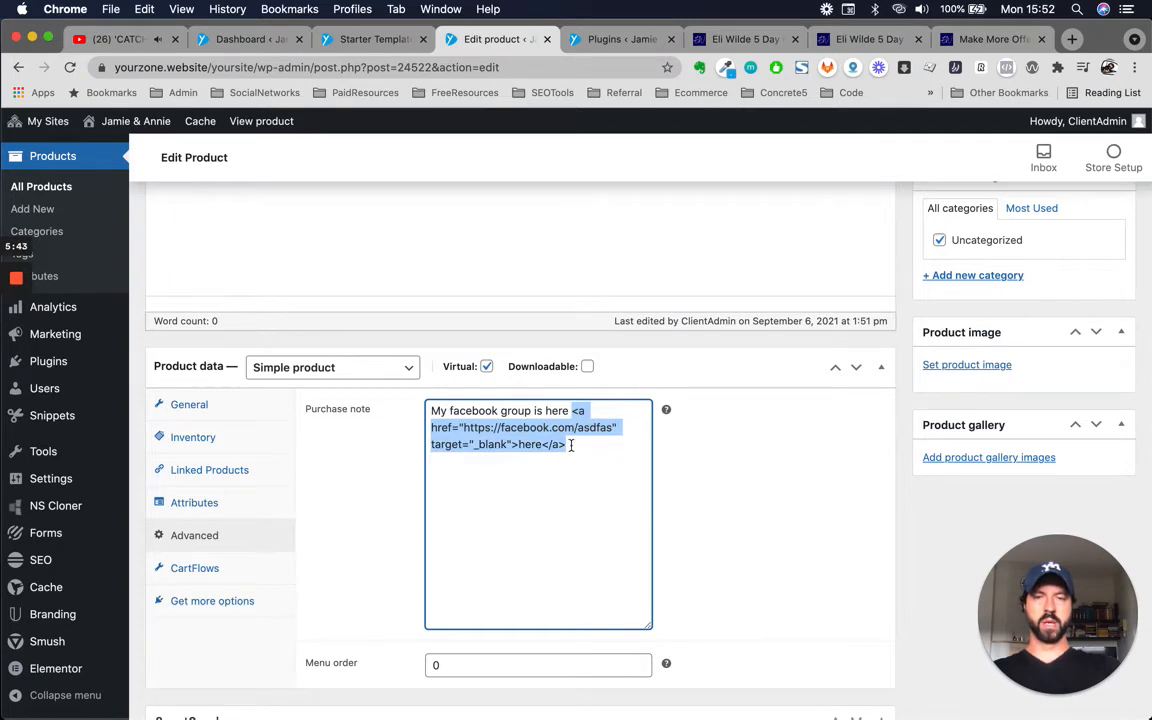
click(565, 445)
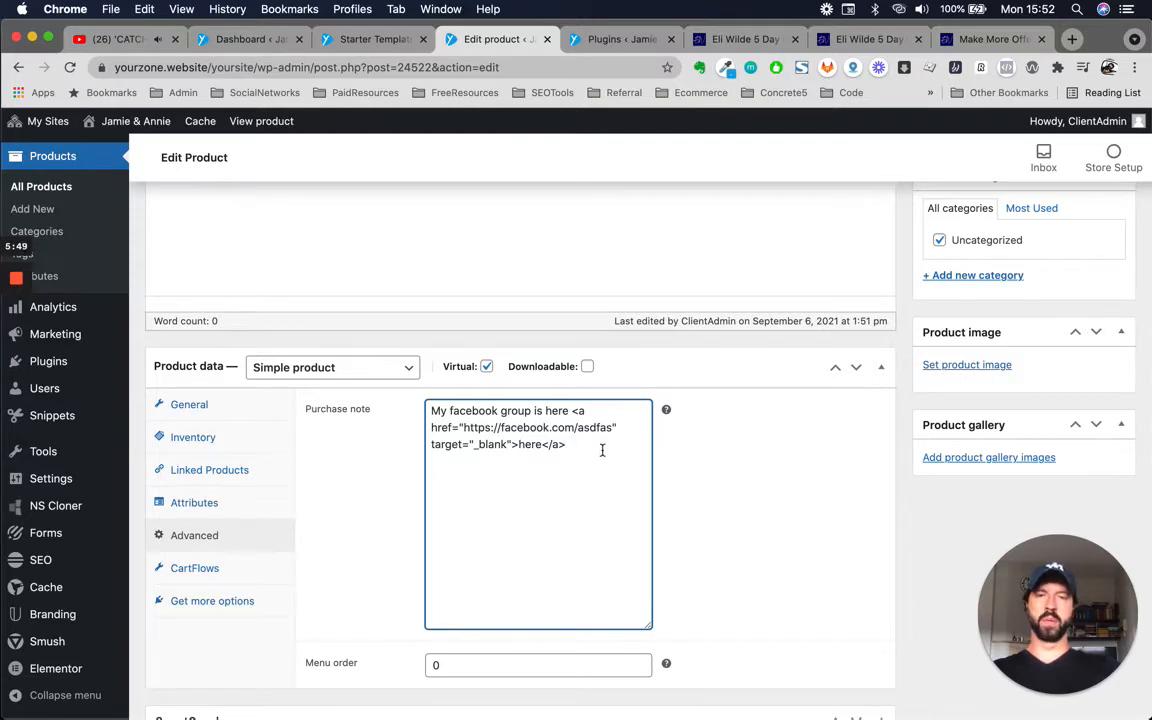
text(.)
Review the 5 Day Sales Challenge product's title and purchase note, and publish the product.
scroll(411, 456, up, 5)
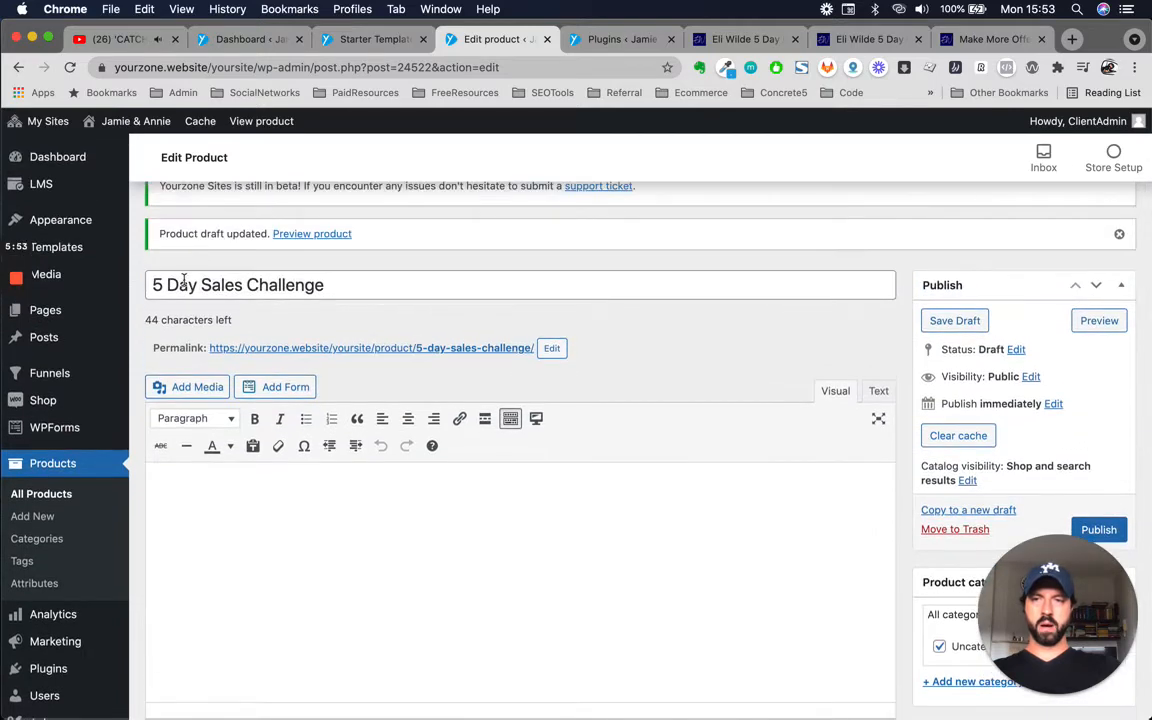
double_click(184, 284)
scroll(432, 499, down, 5)
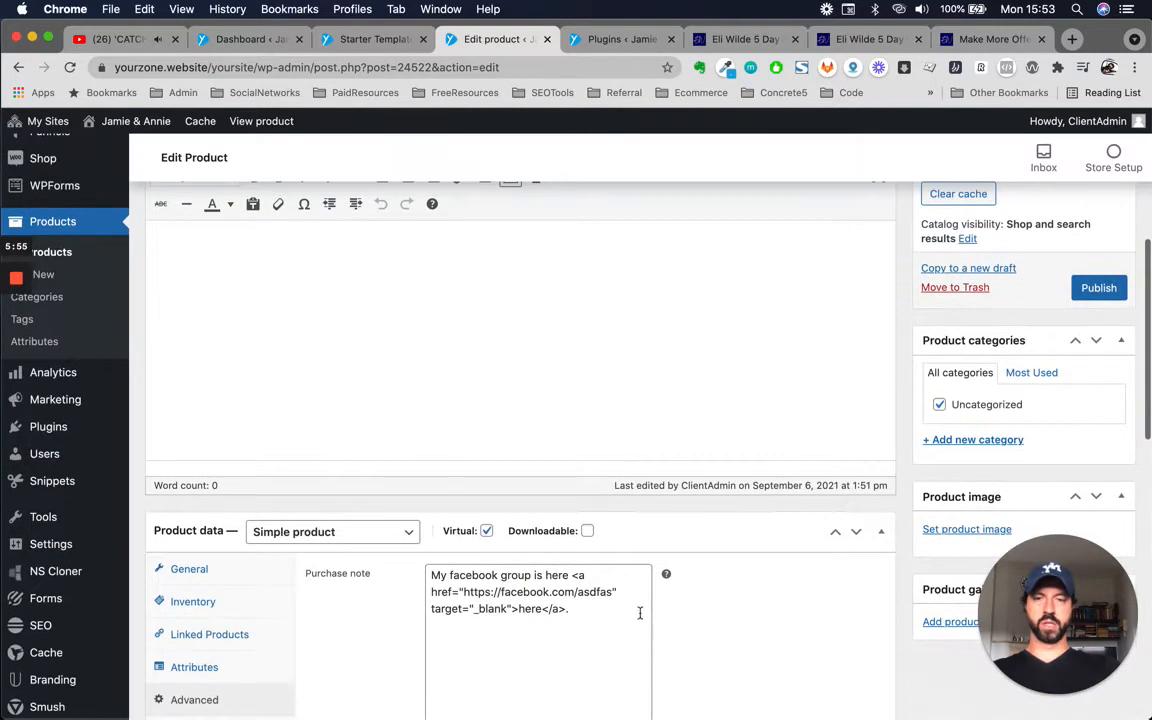
scroll(645, 600, down, 5)
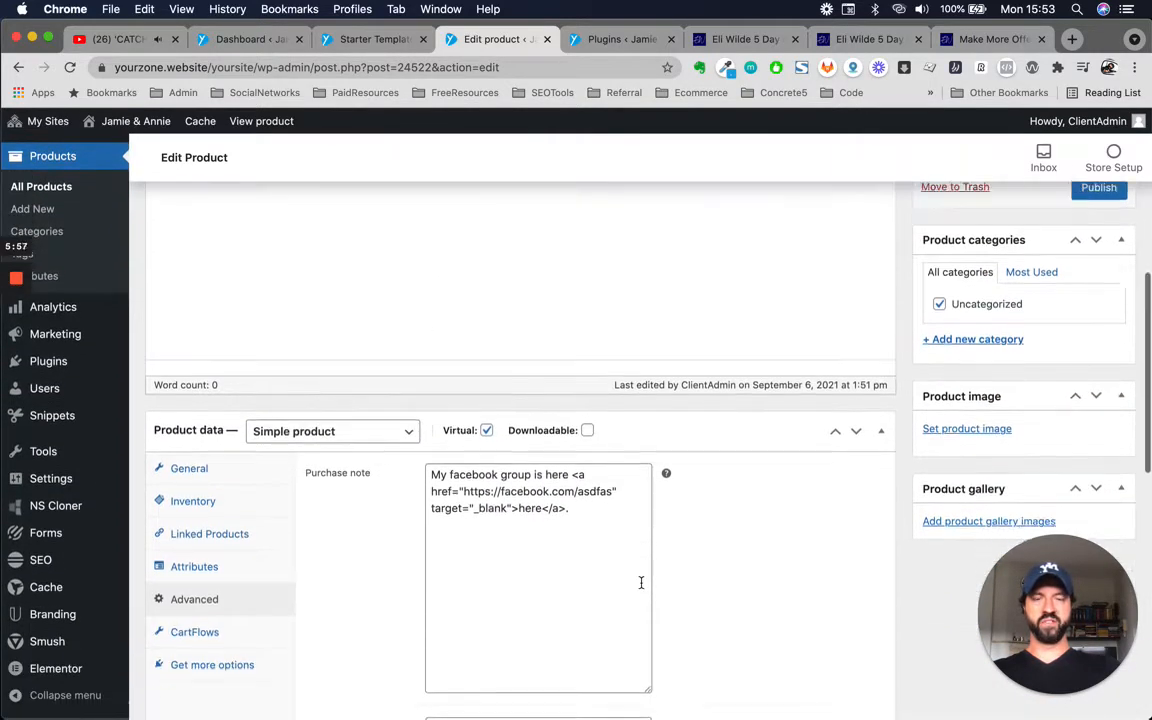
scroll(642, 588, up, 3)
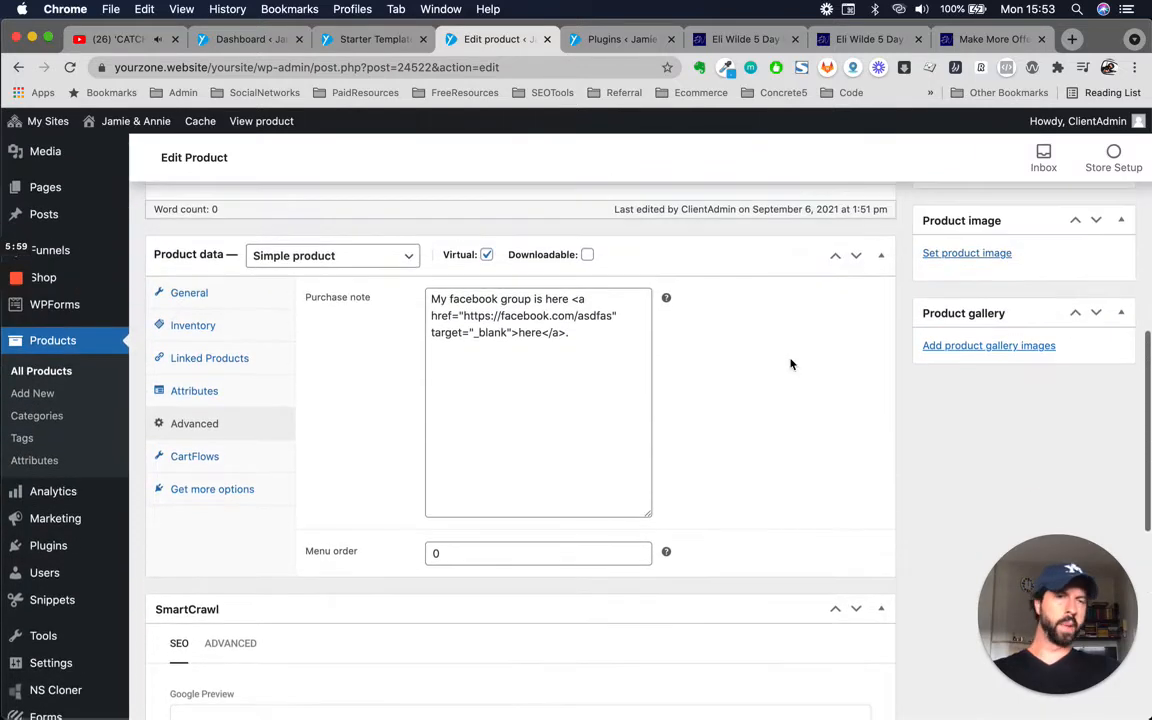
scroll(959, 324, up, 4)
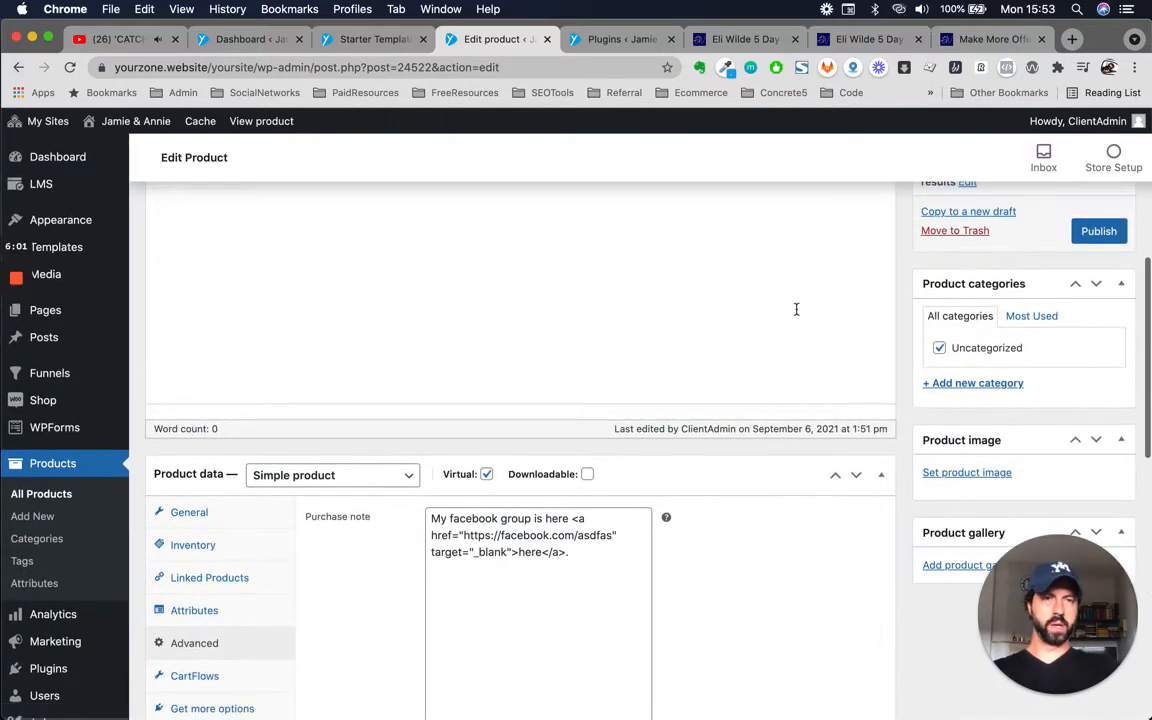
scroll(796, 309, up, 2)
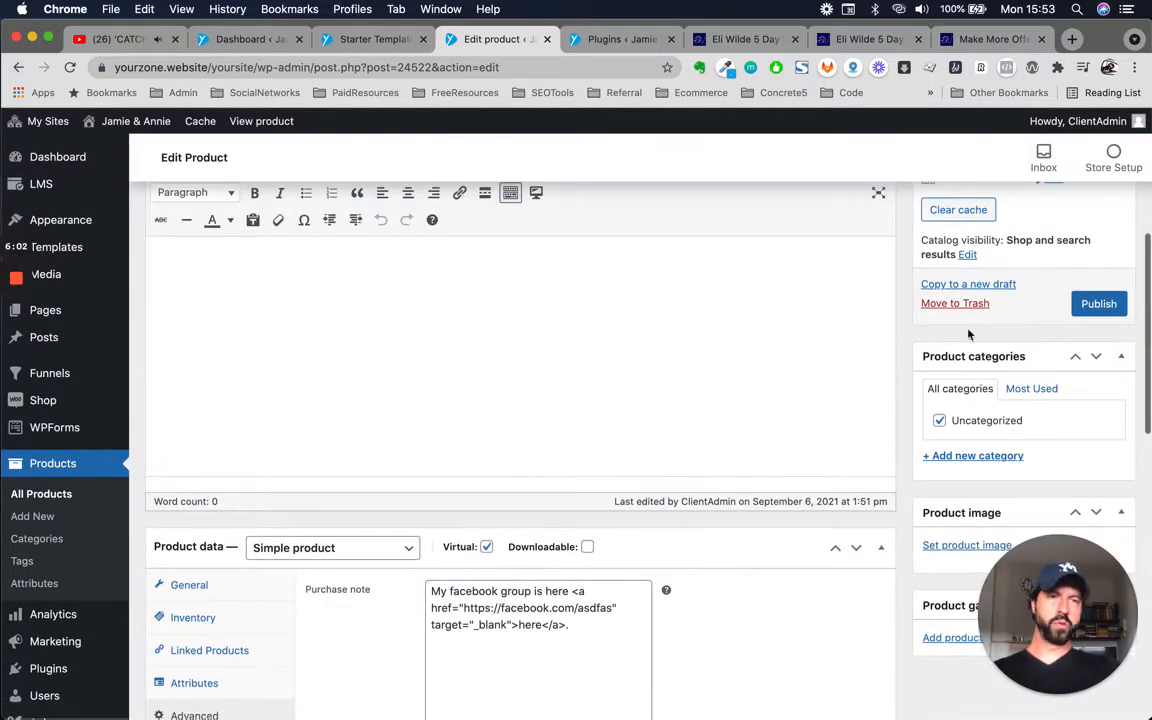
click(1098, 303)
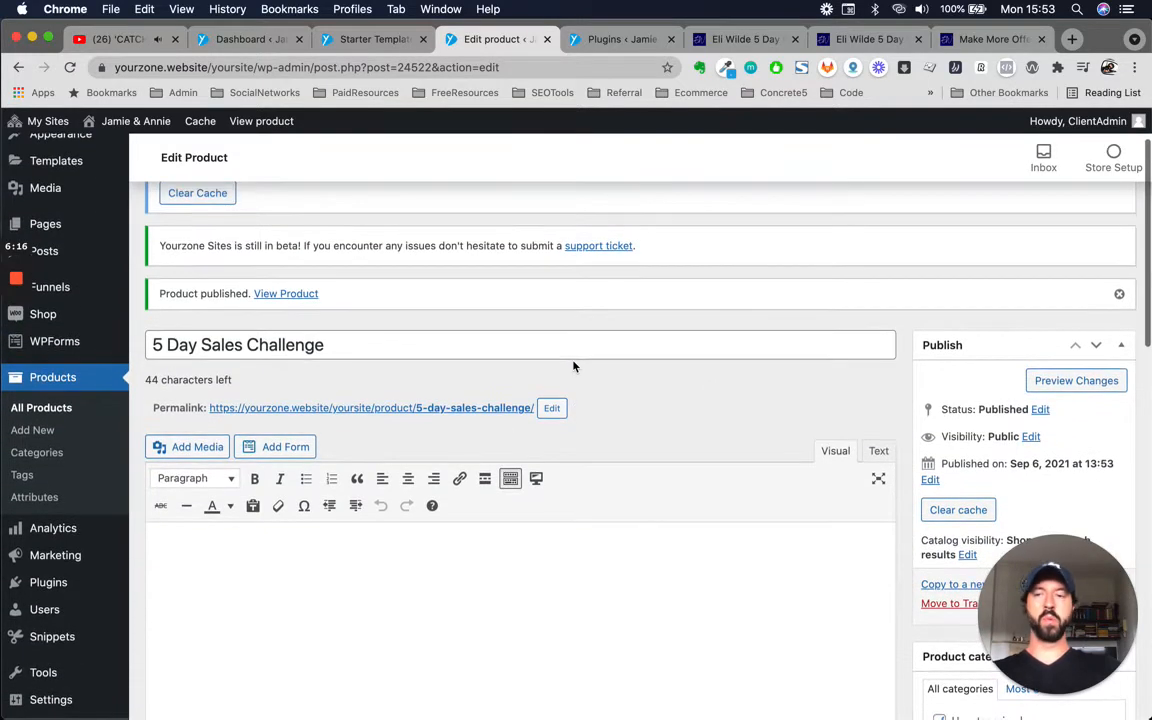
Add another new product named "5 Day Sales Challenge - VIP ACCESS" and save it as a draft.
scroll(574, 366, up, 1)
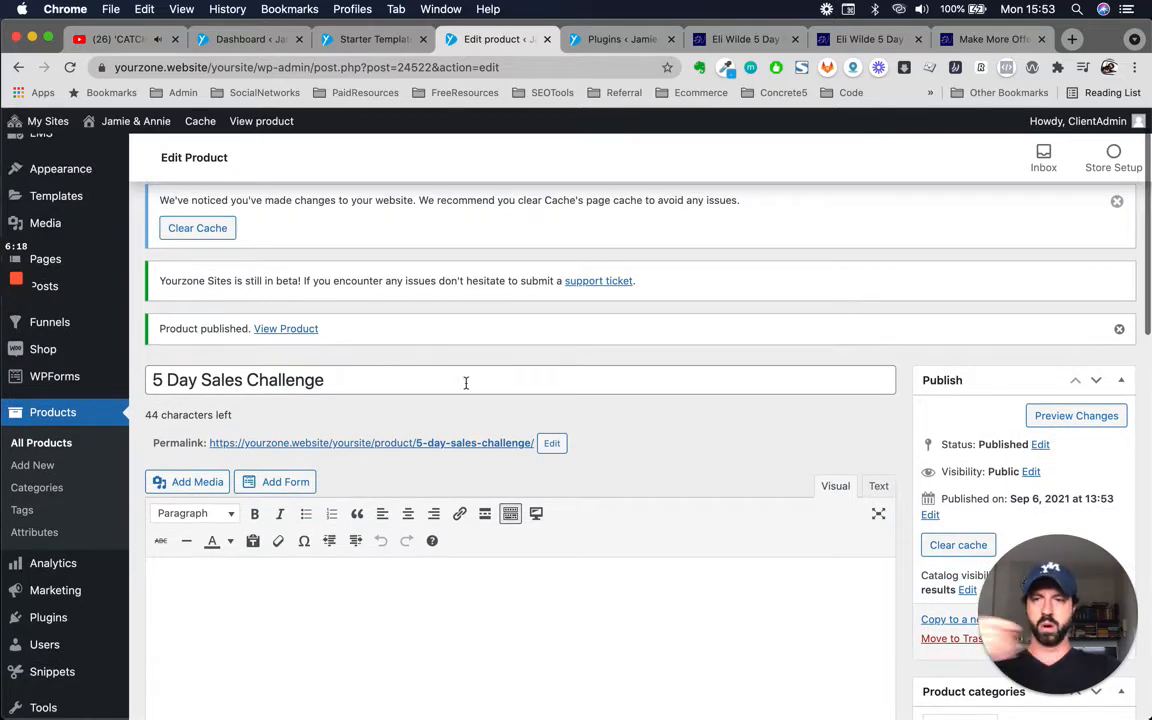
scroll(391, 377, up, 2)
click(286, 211)
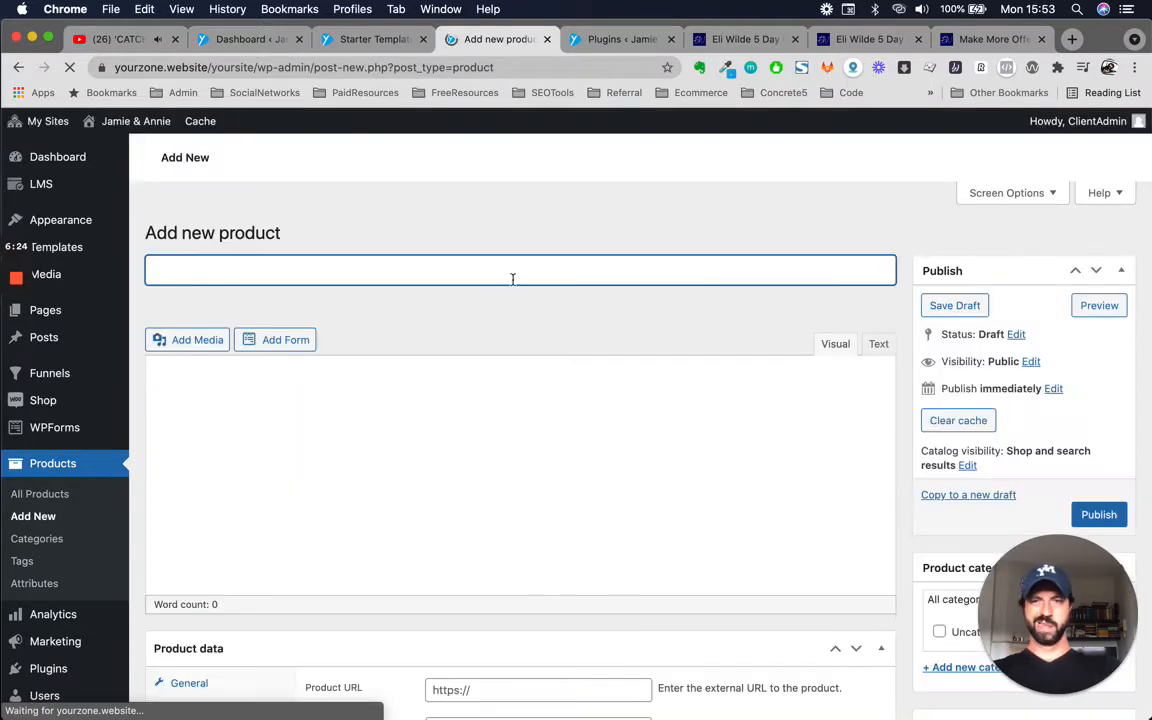
text(5)
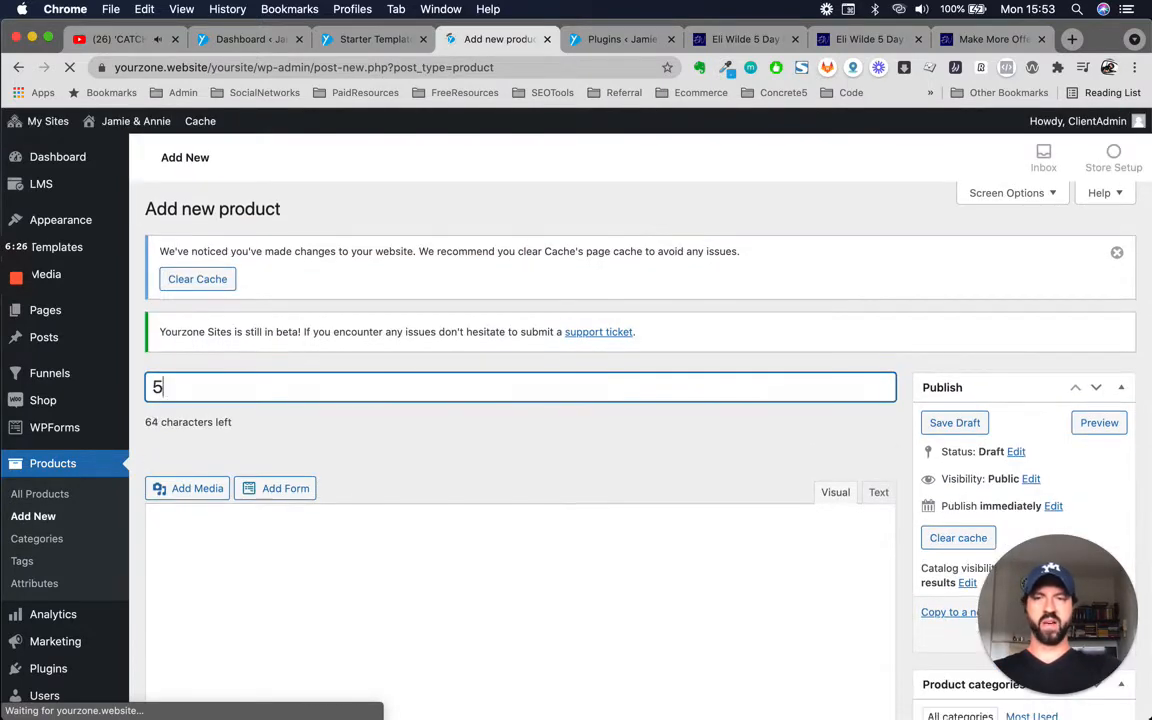
text( Day Sales Chal)
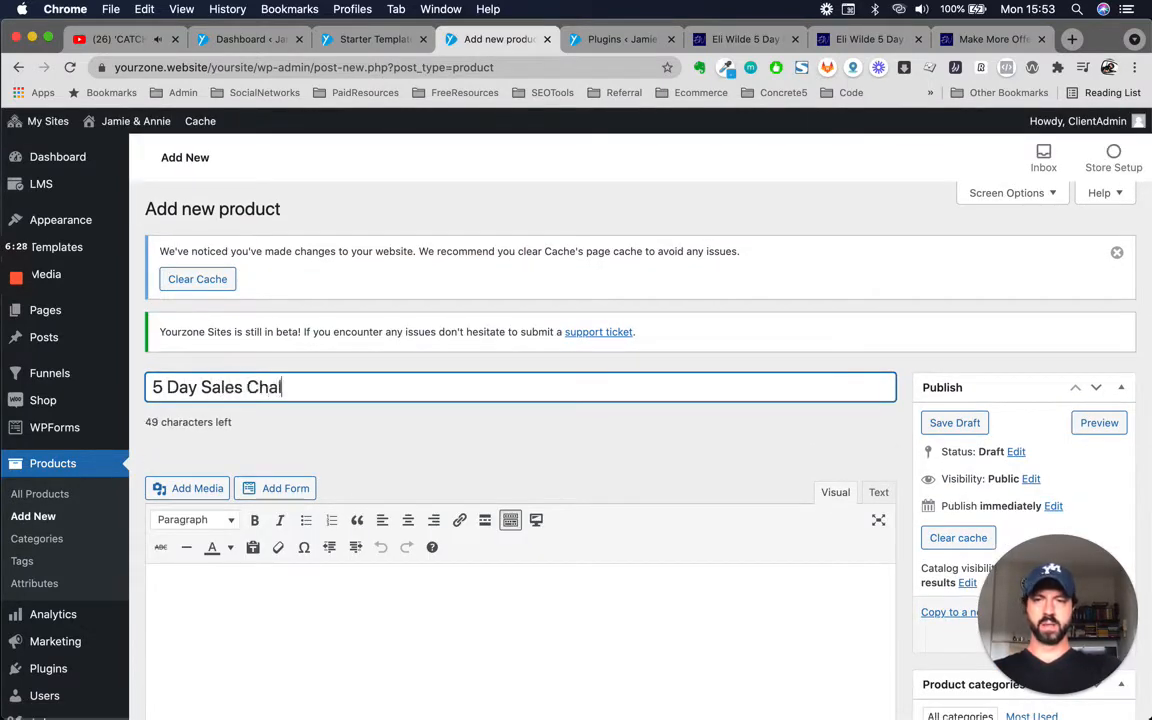
text(lenge)
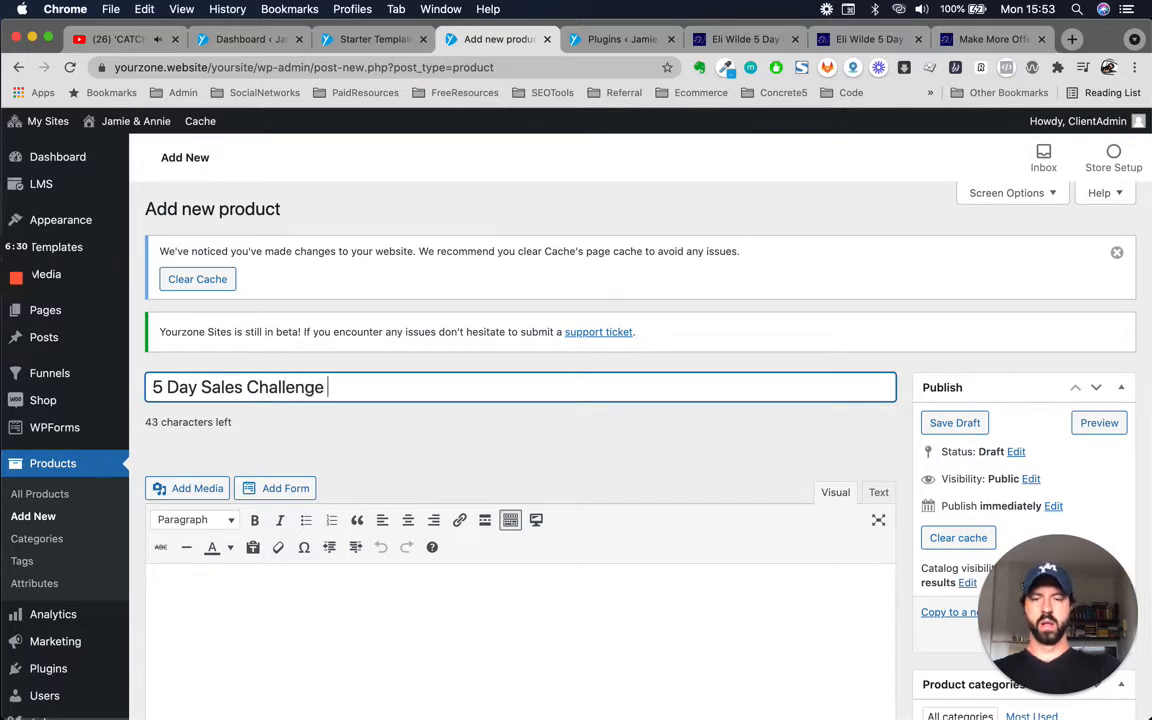
text( - VIP ACCESS)
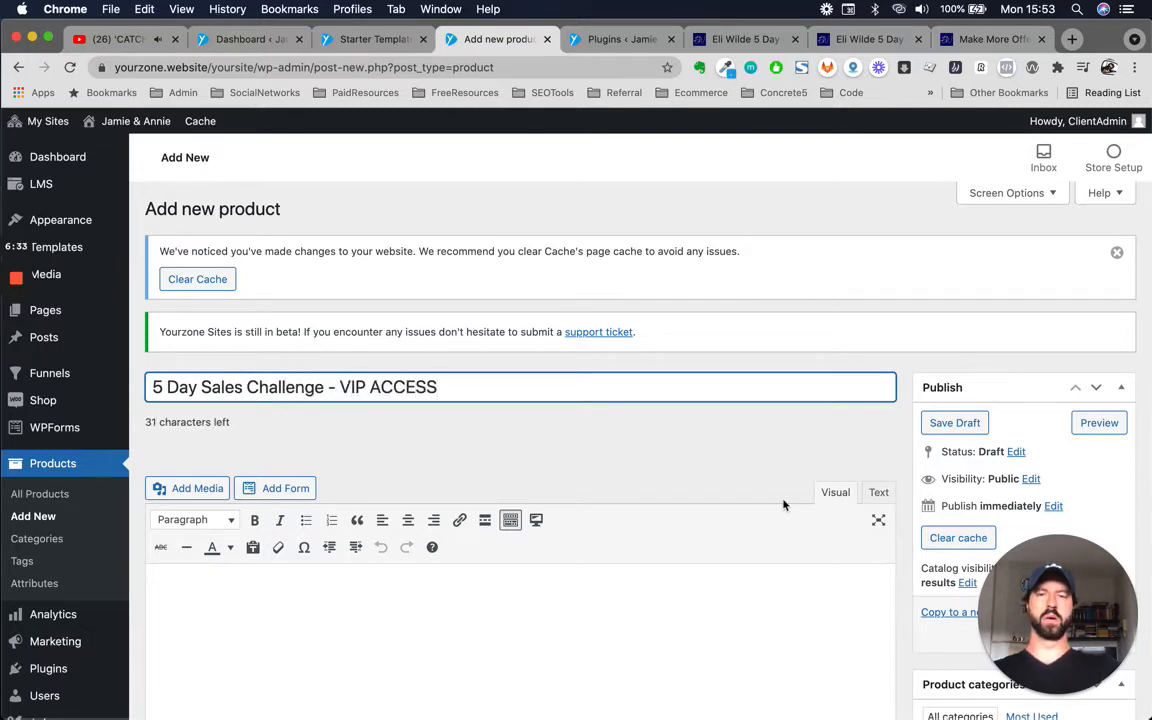
scroll(786, 503, down, 3)
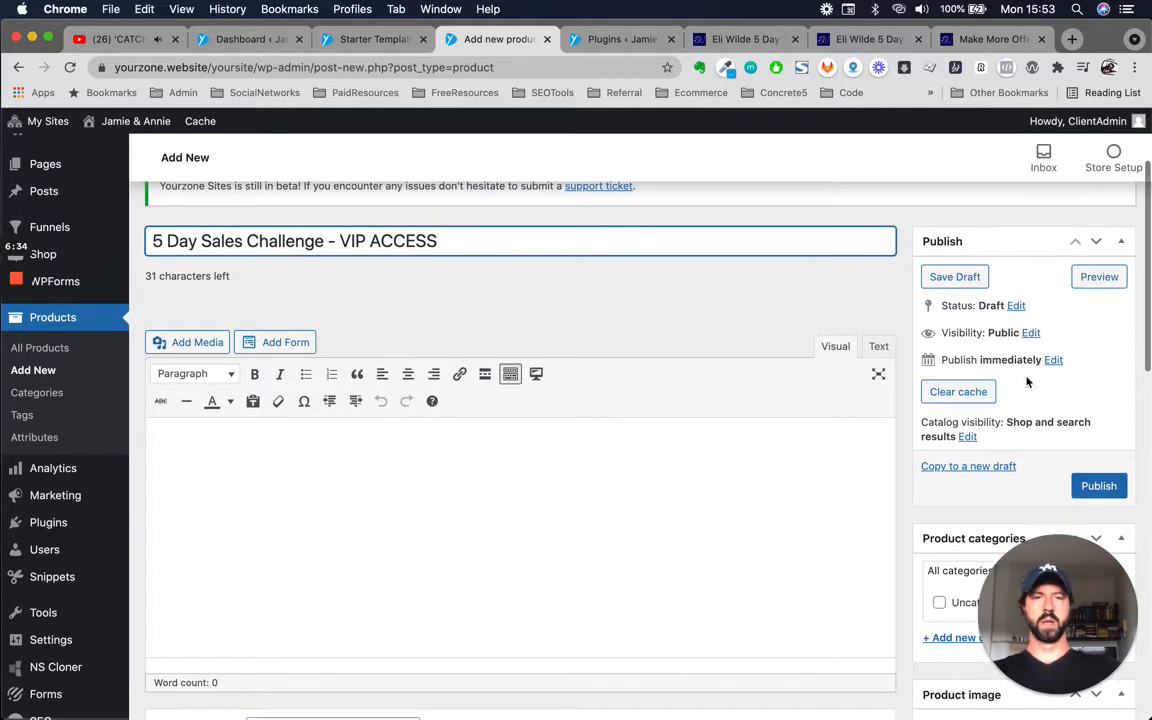
click(954, 278)
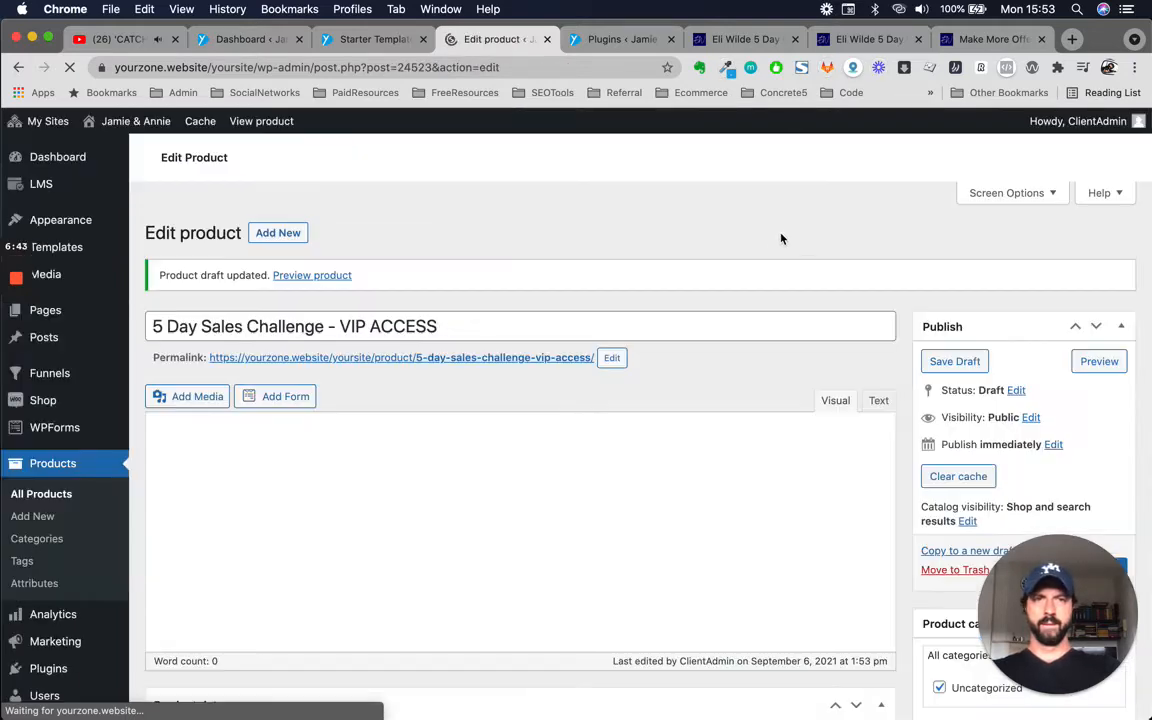
Mark the VIP ACCESS product as virtual and set its regular price to £500 and its sale price to £97.
scroll(622, 326, down, 3)
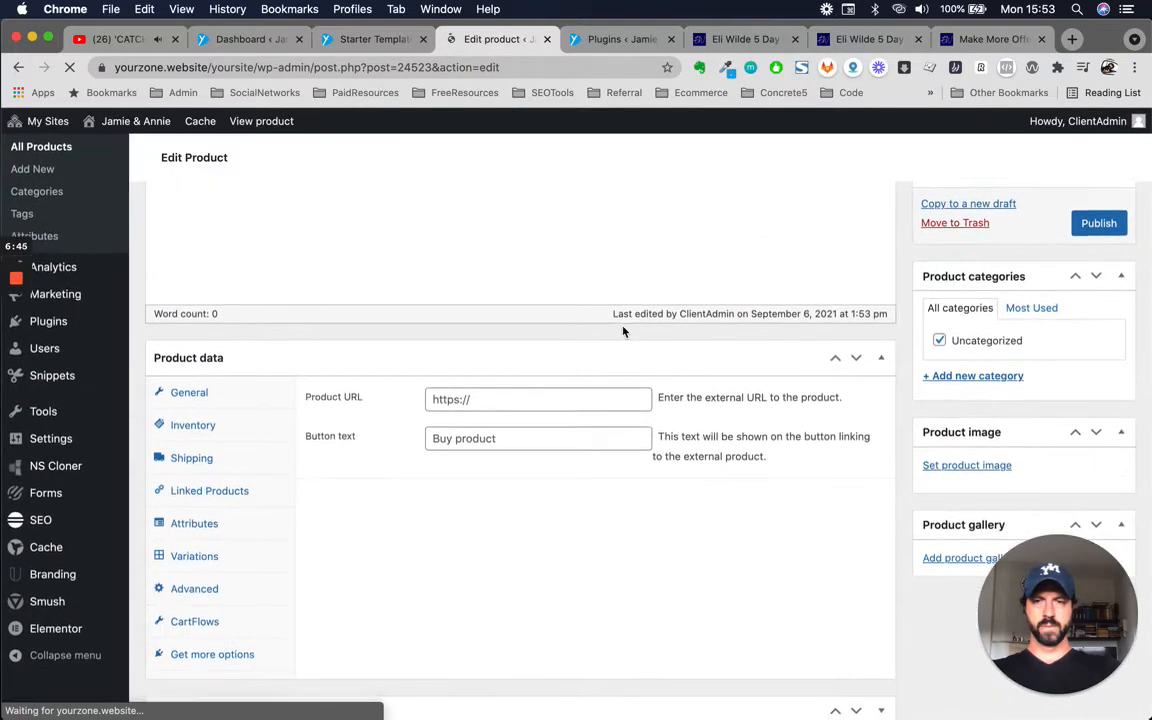
scroll(484, 335, down, 5)
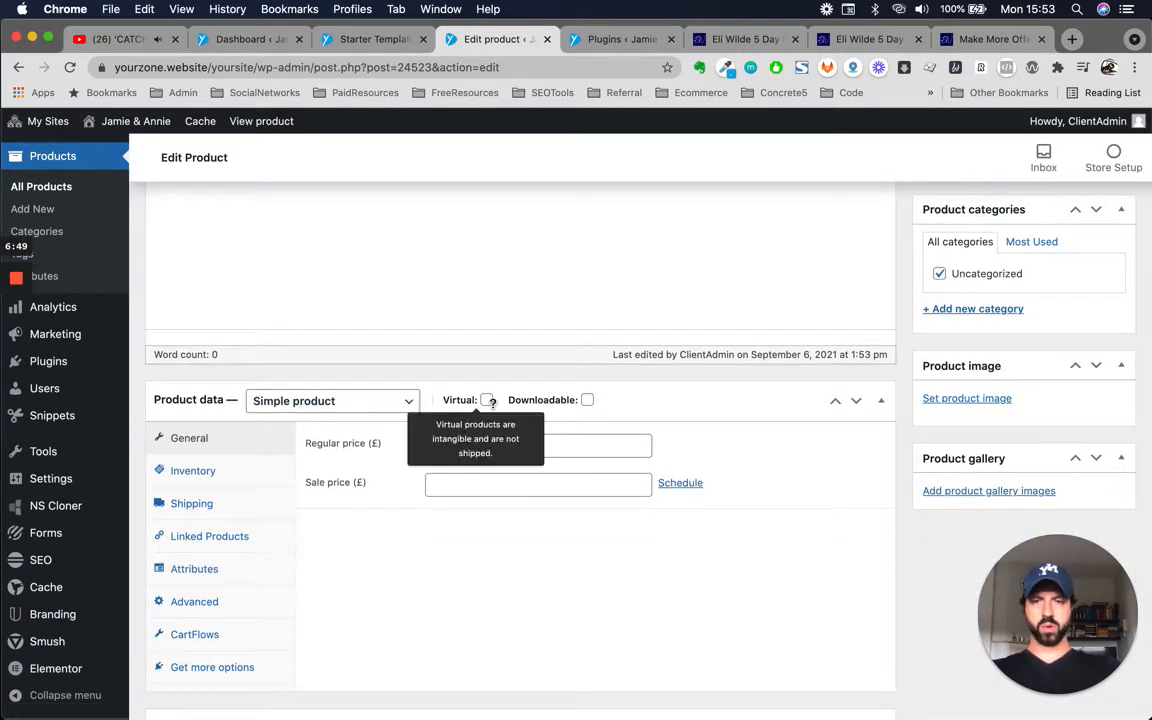
click(486, 400)
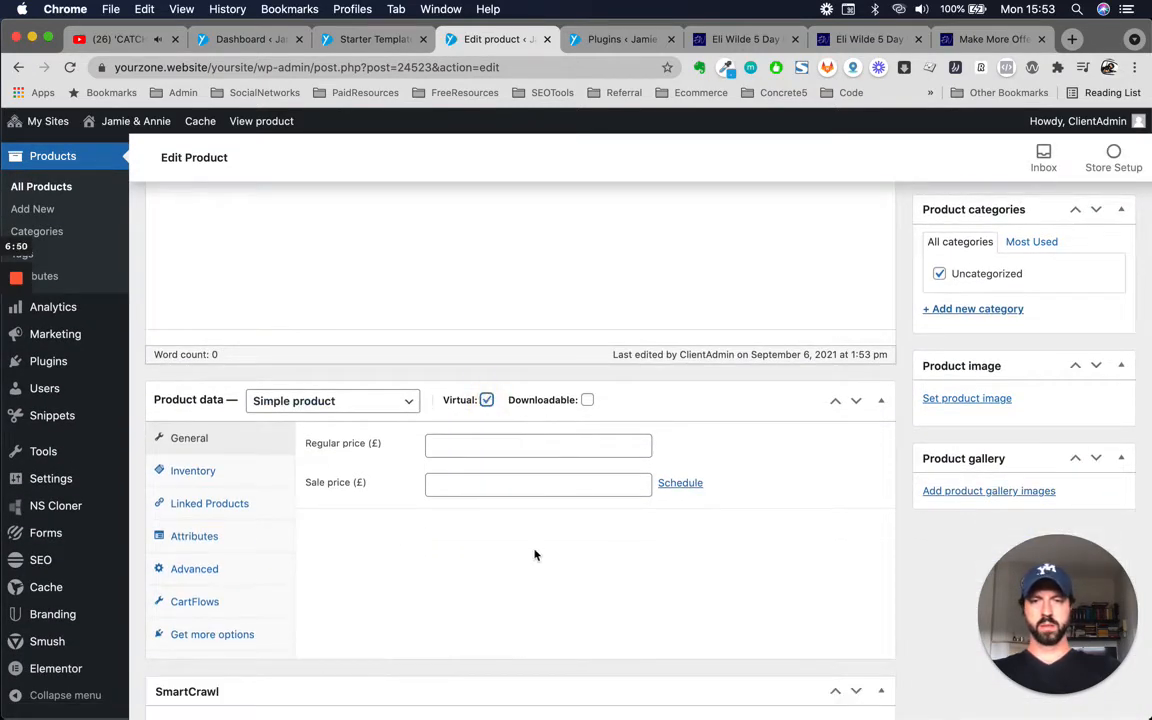
click(548, 449)
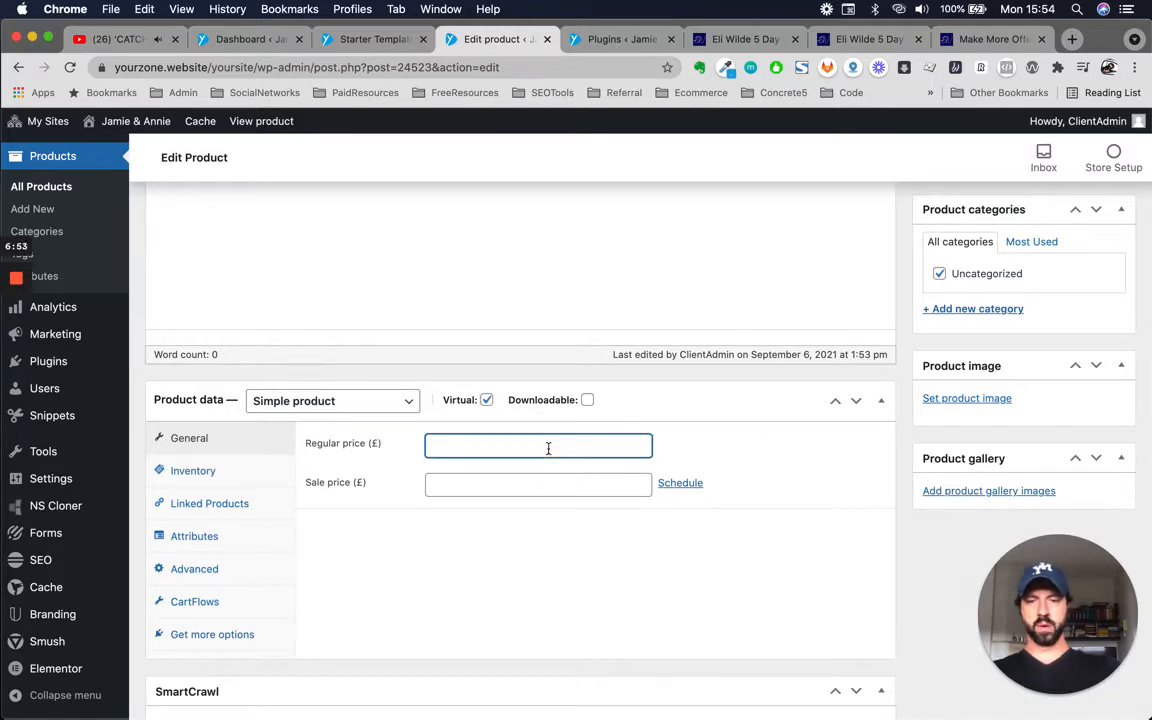
text(500)
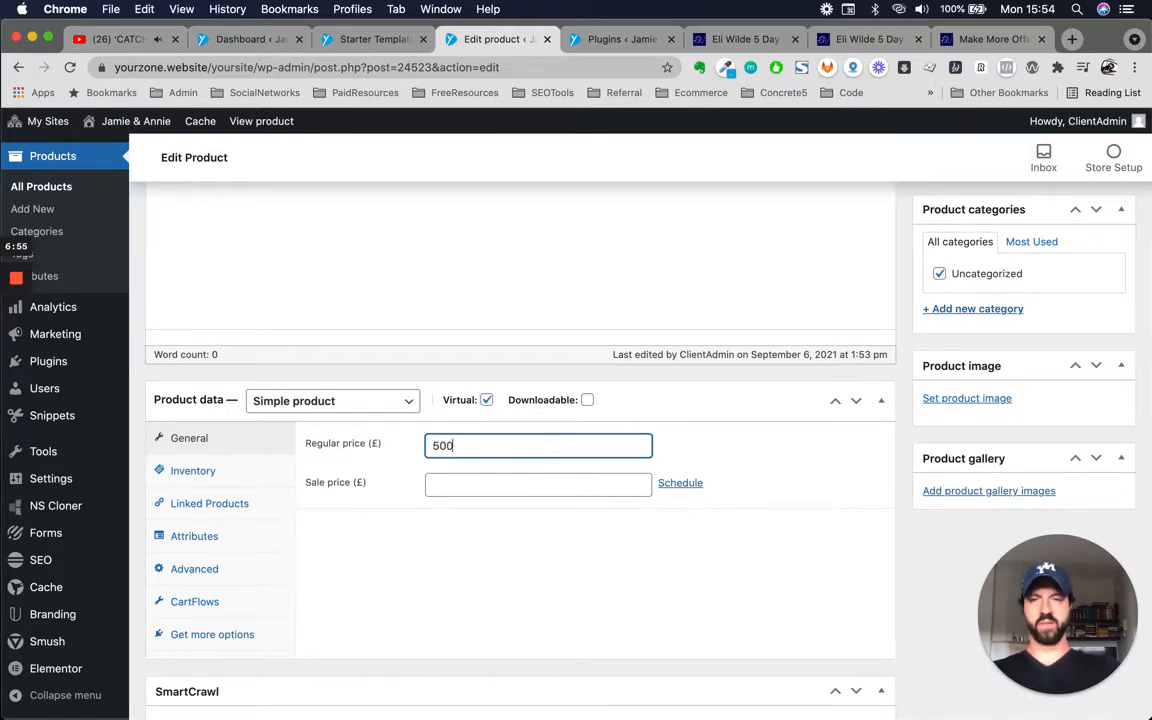
click(548, 484)
text(97)
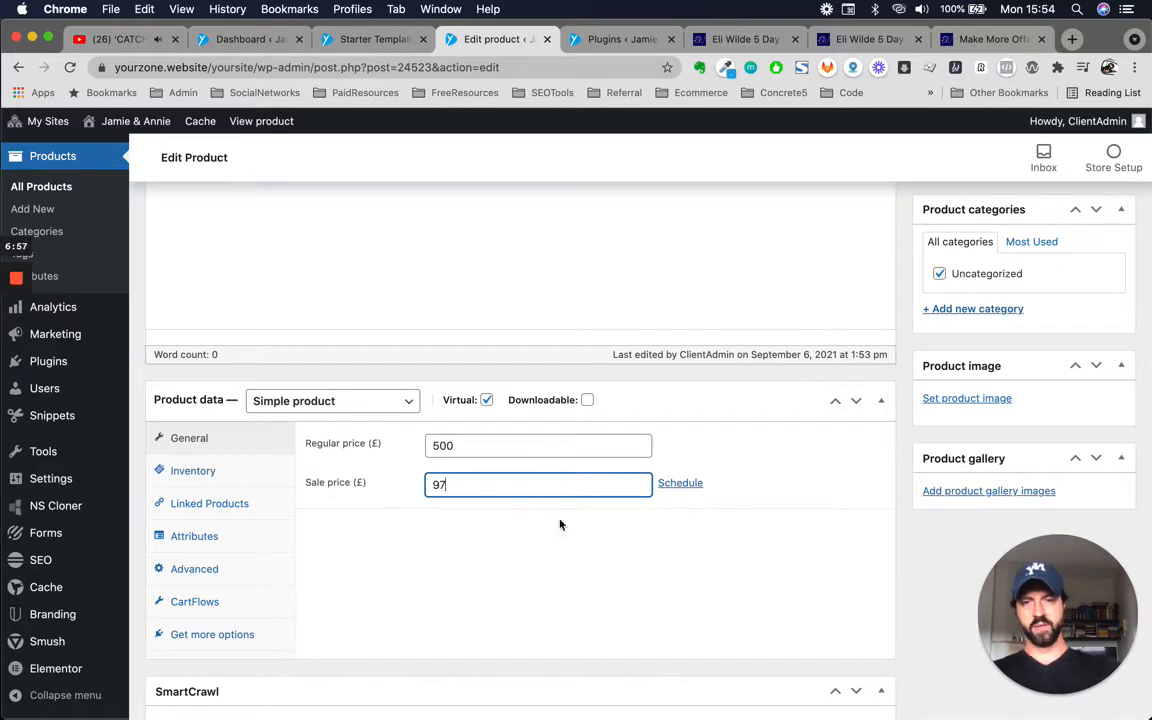
Open the VIP ACCESS product's purchase note for editing, enlarge its text box, and check the product title above.
scroll(472, 610, down, 1)
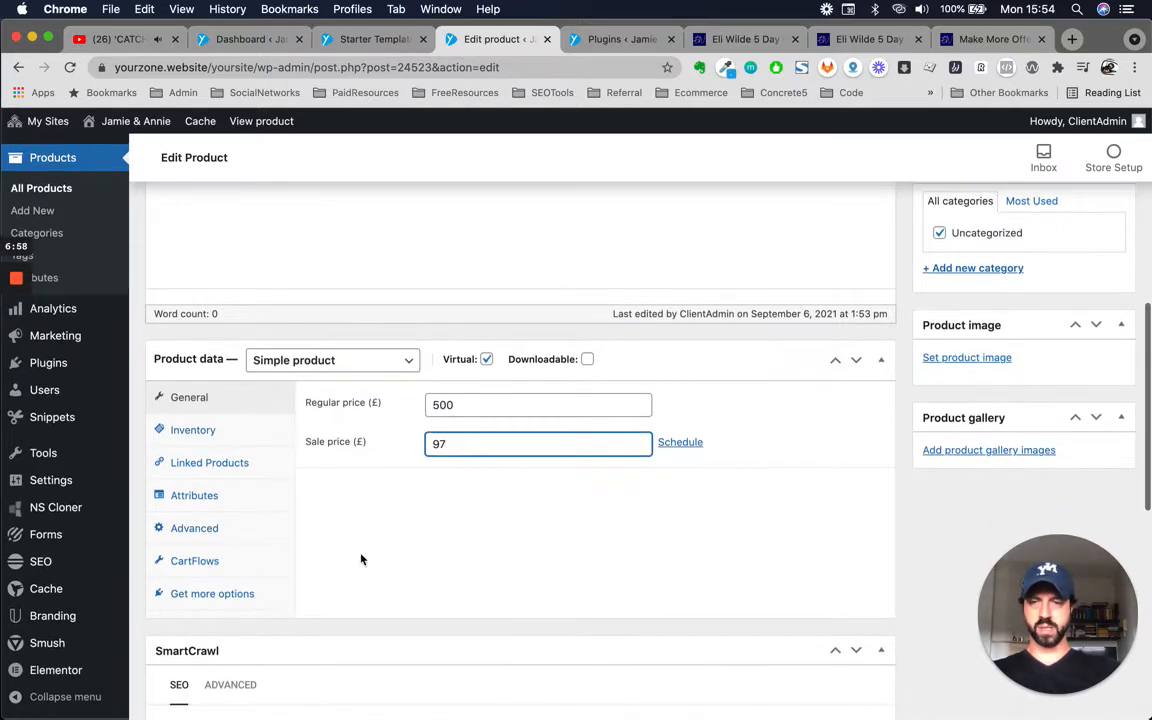
click(210, 530)
click(450, 407)
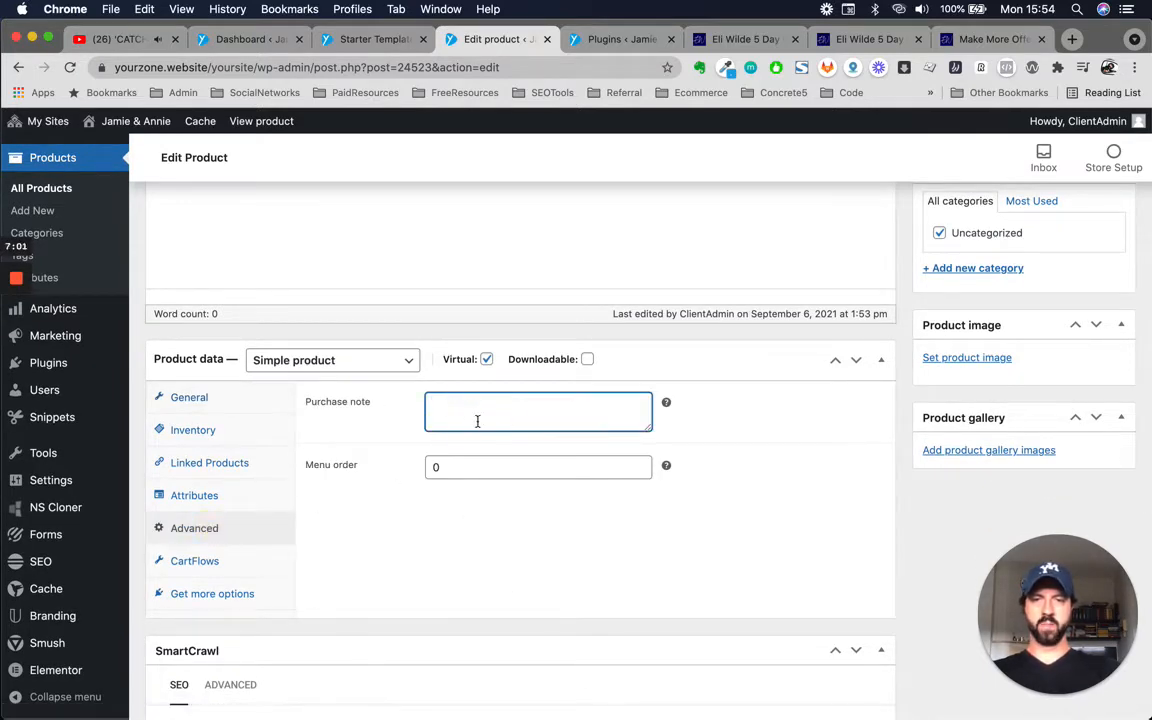
drag(648, 428, 651, 552)
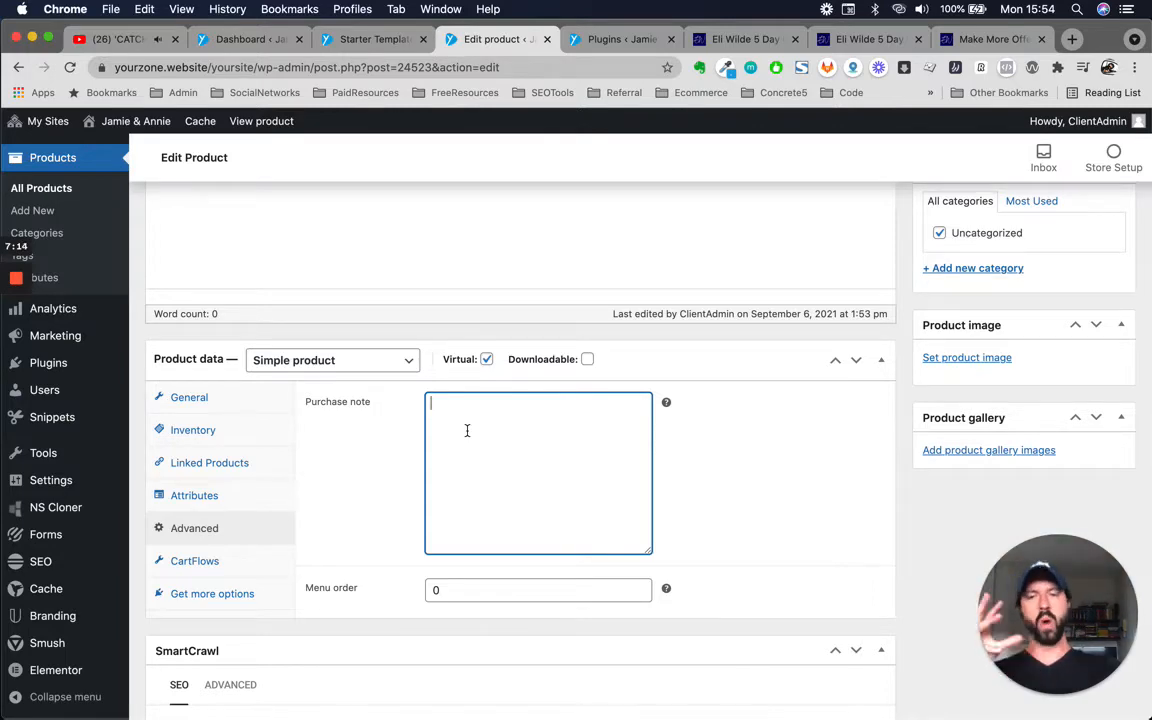
scroll(466, 430, up, 10)
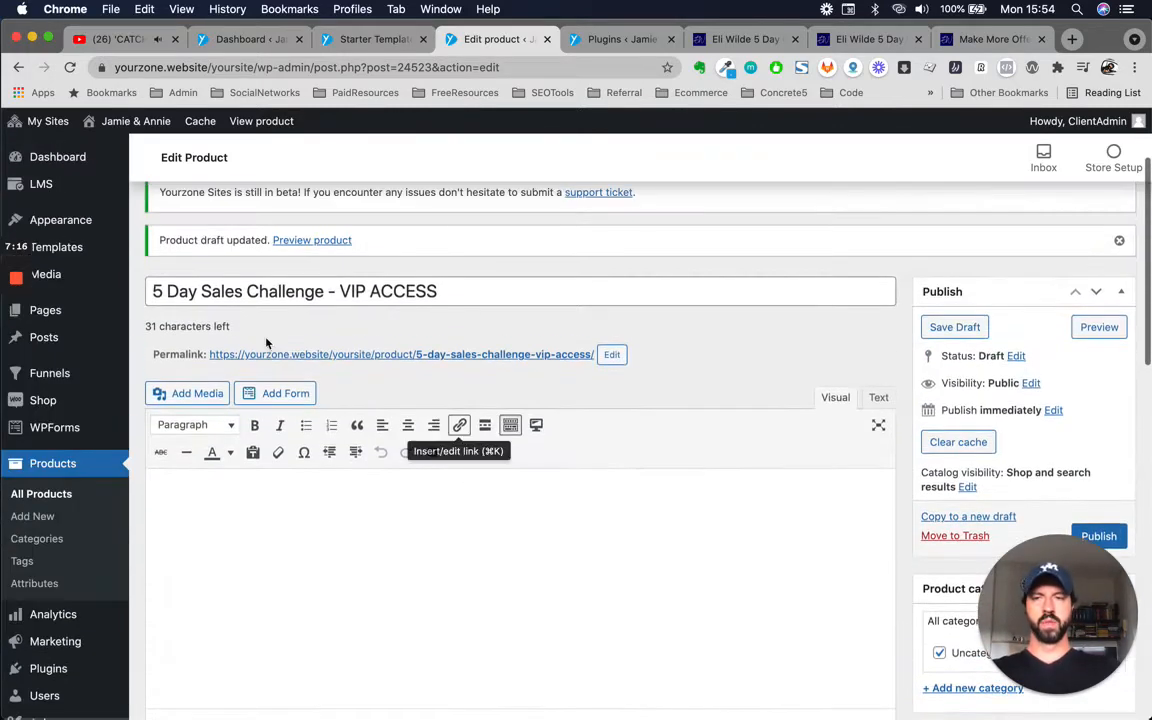
click(456, 297)
scroll(512, 532, down, 5)
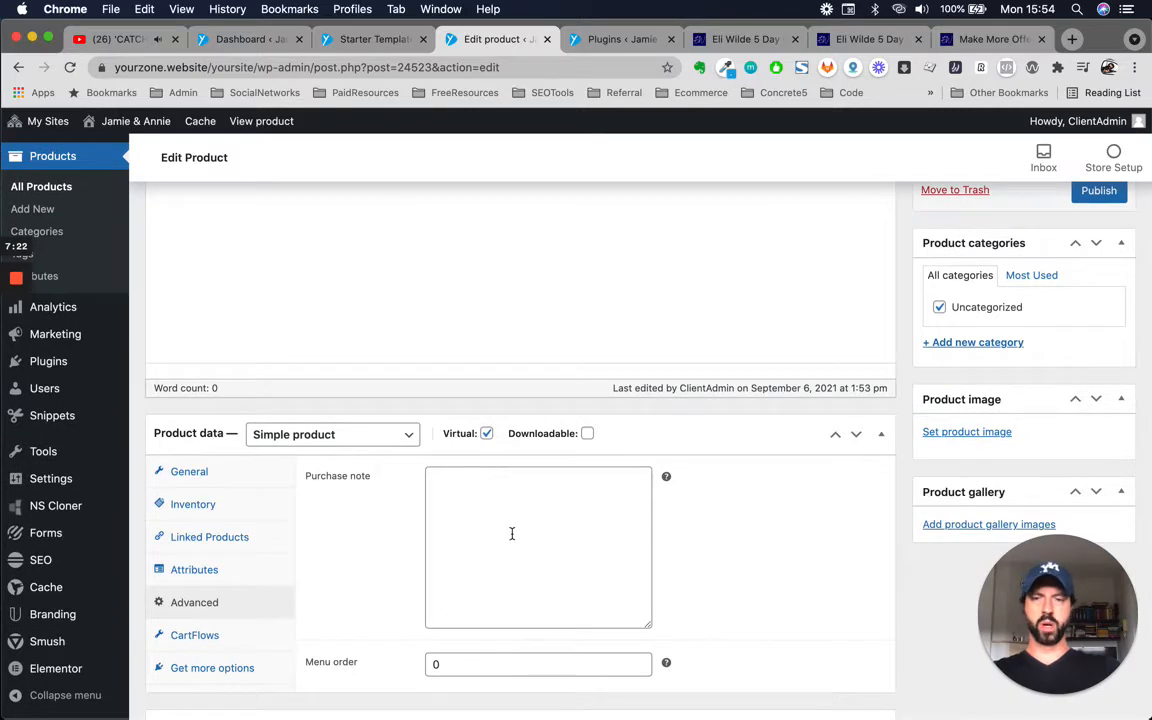
scroll(511, 533, down, 1)
click(471, 485)
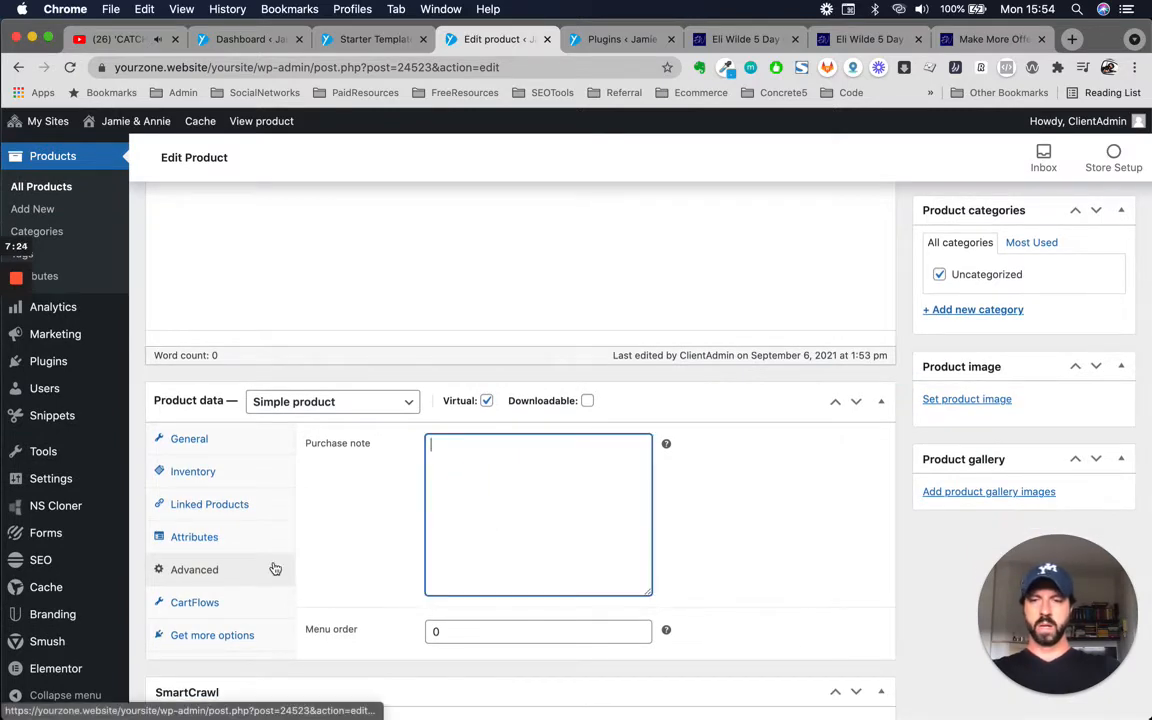
Publish the 5 Day Sales Challenge - VIP ACCESS product.
scroll(554, 340, up, 10)
scroll(869, 432, down, 3)
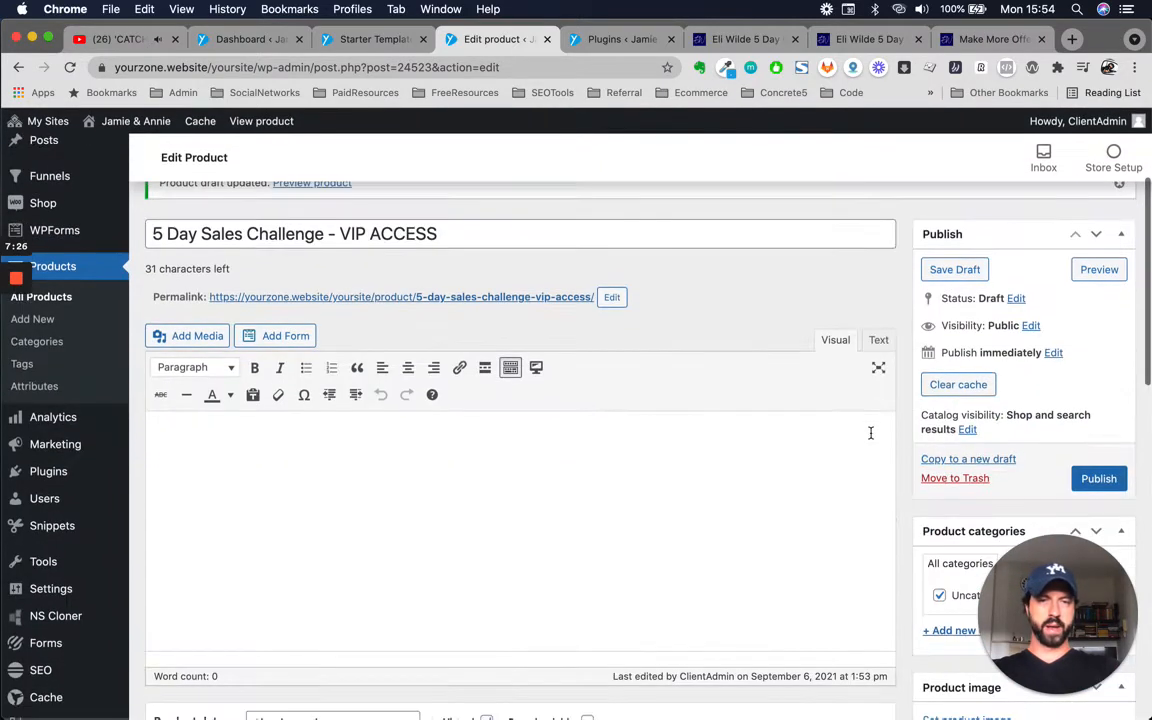
click(1097, 479)
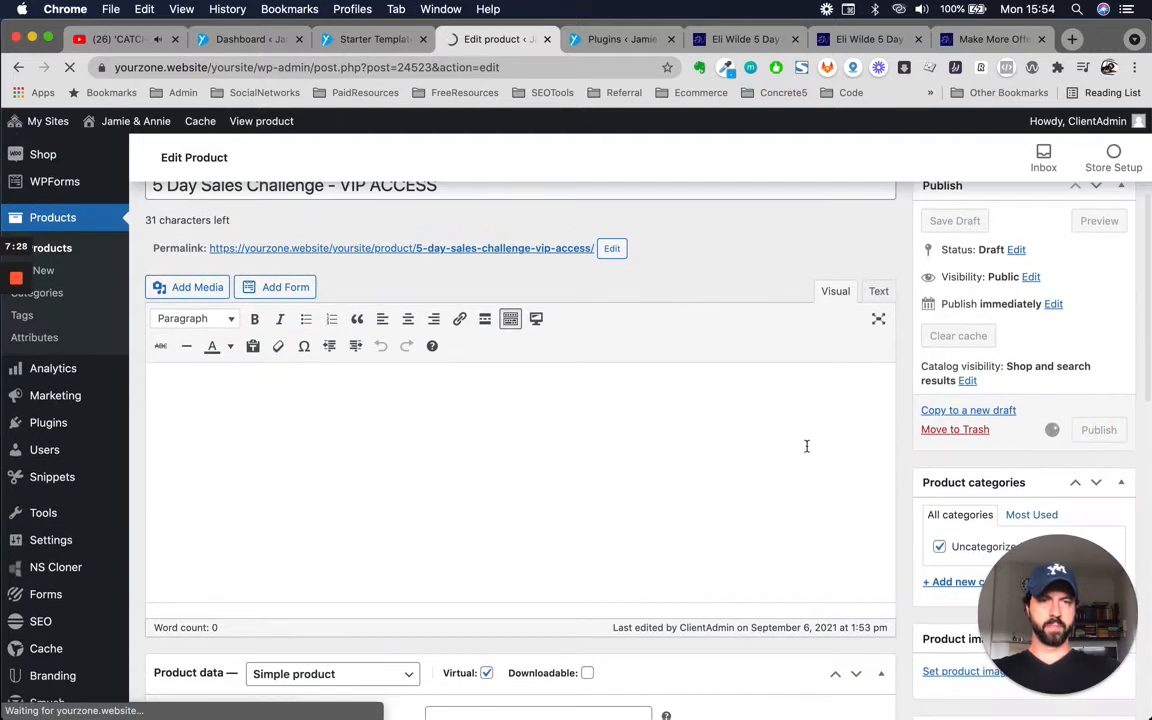
scroll(423, 347, up, 1)
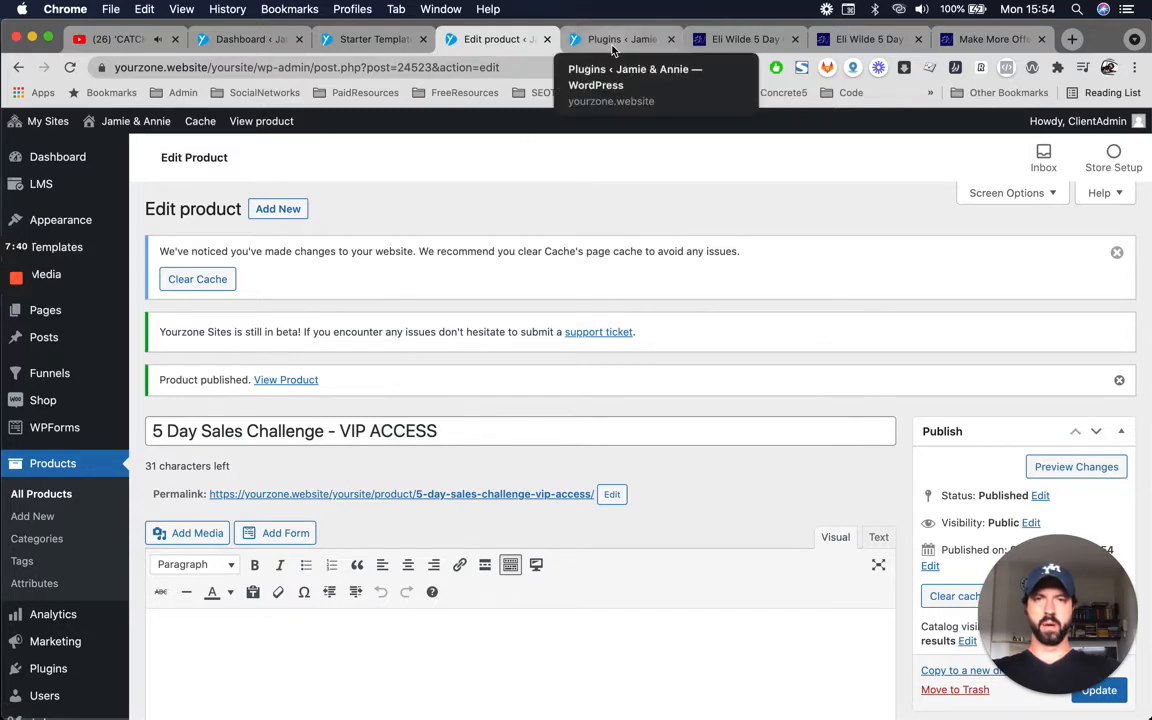
Open the Funnels page in a new browser tab, close the Plugins tab, and switch to the new CartFlows tab.
scroll(36, 615, down, 3)
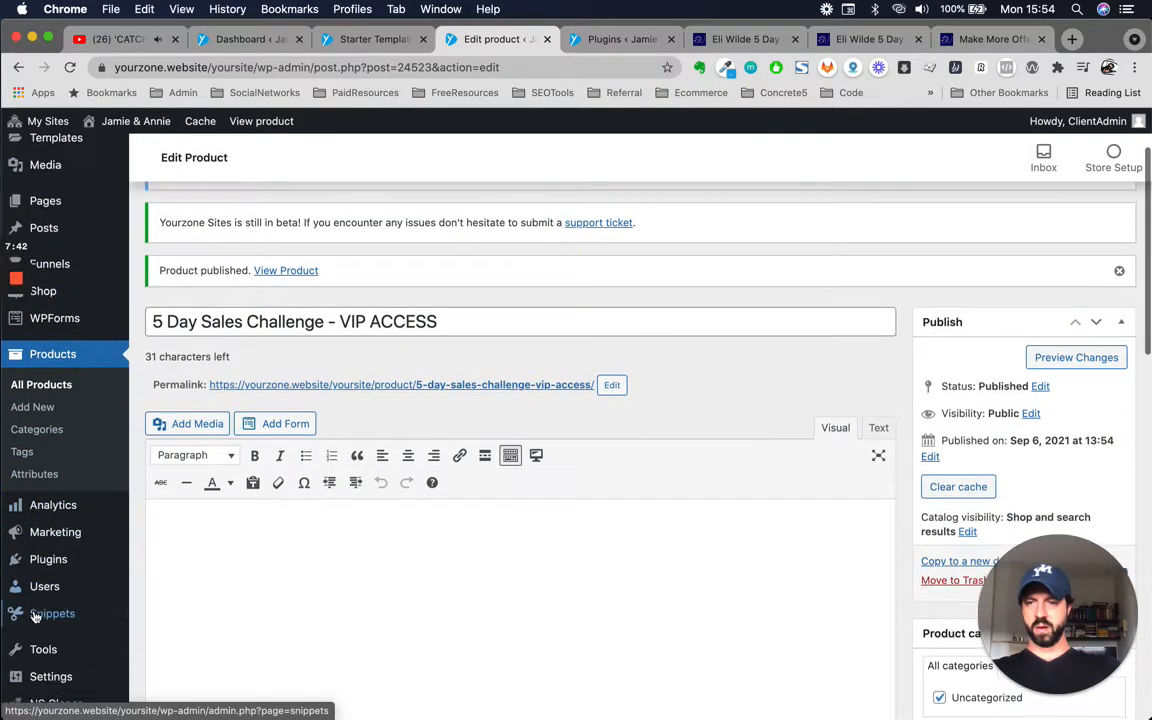
scroll(36, 615, up, 2)
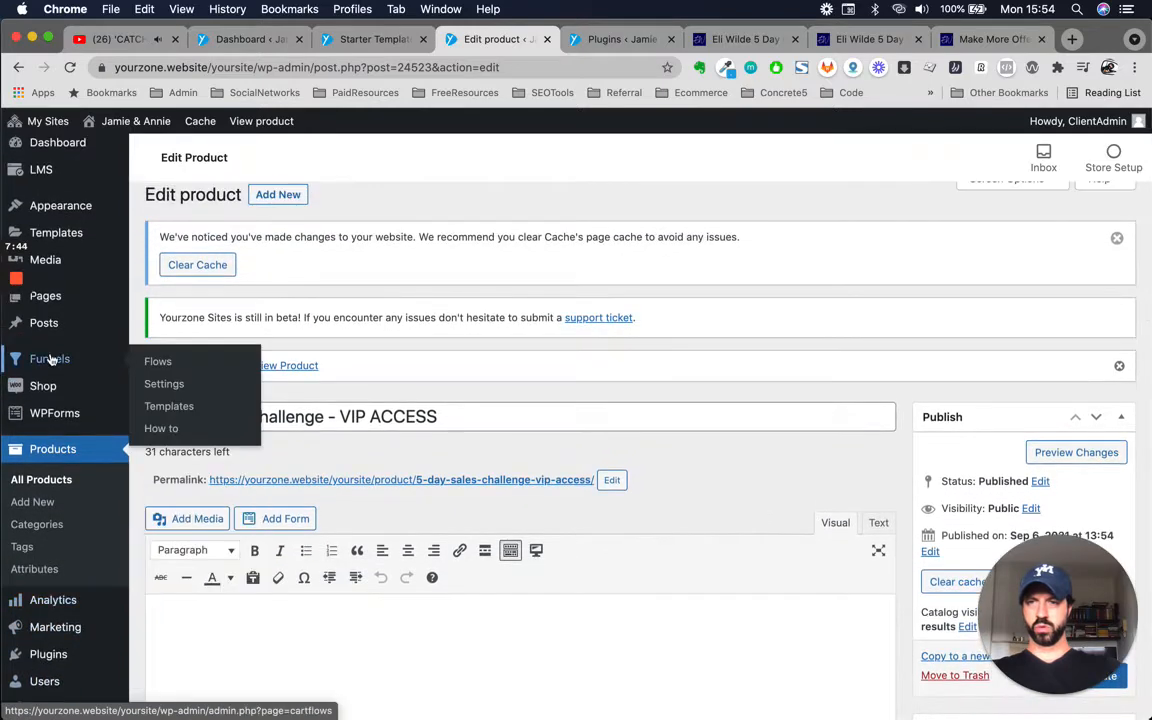
right_click(62, 356)
click(90, 362)
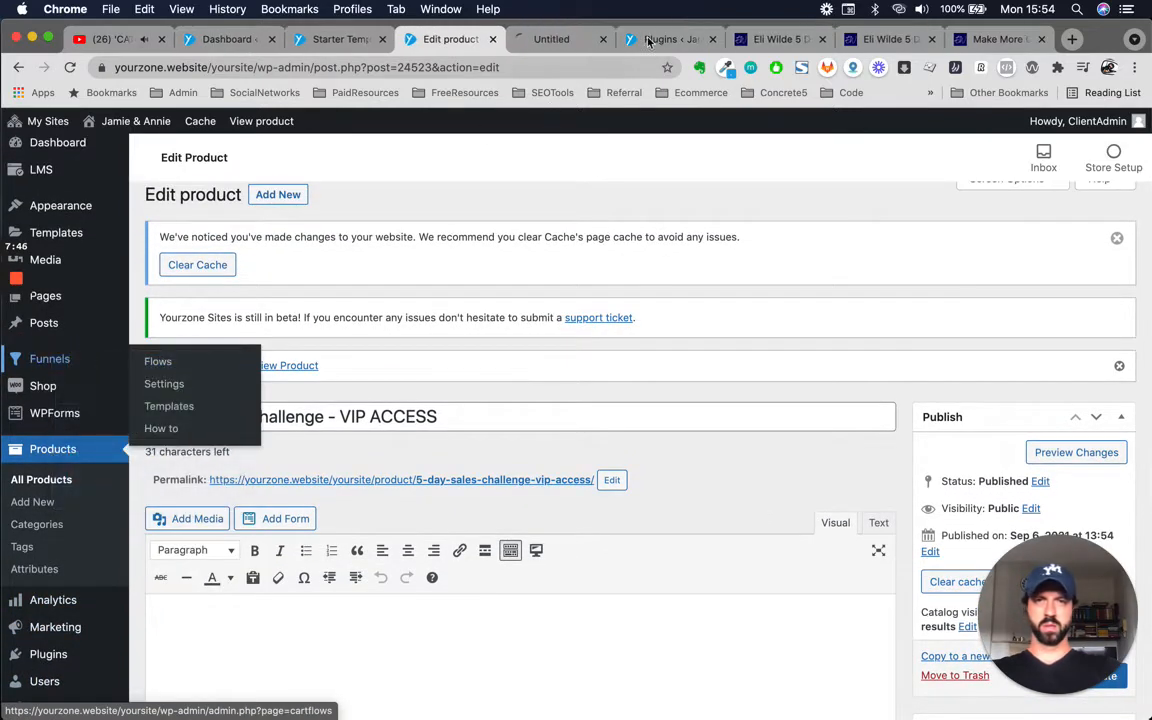
click(711, 39)
click(550, 38)
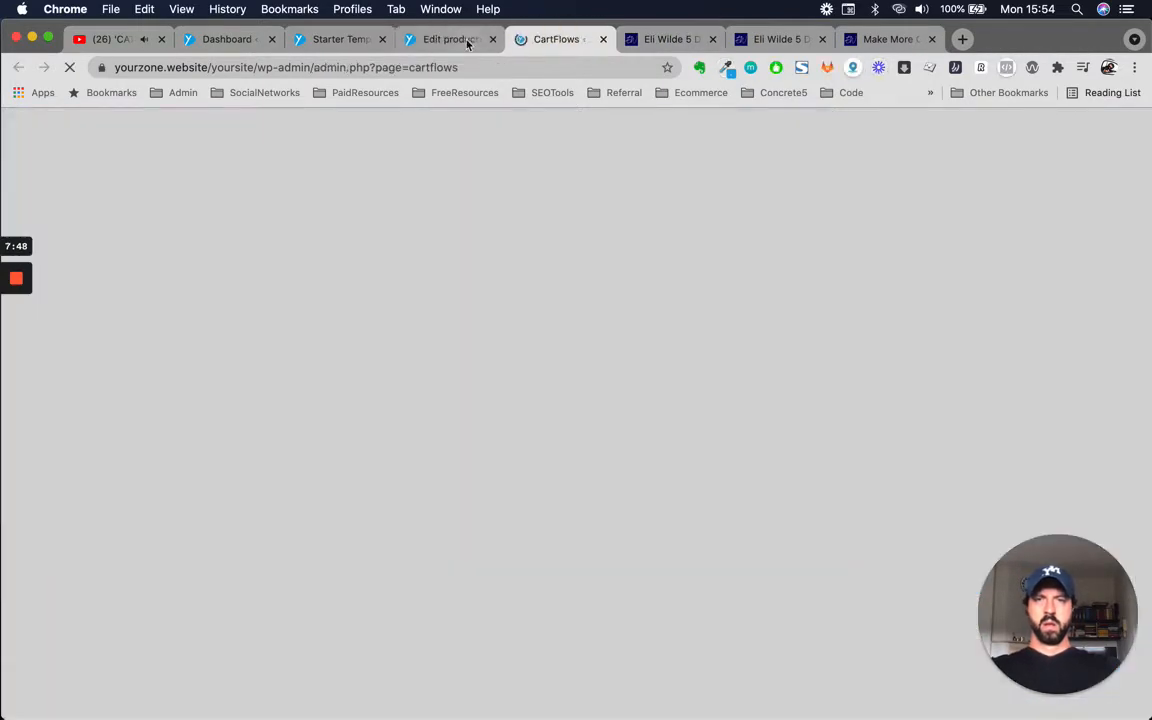
click(443, 40)
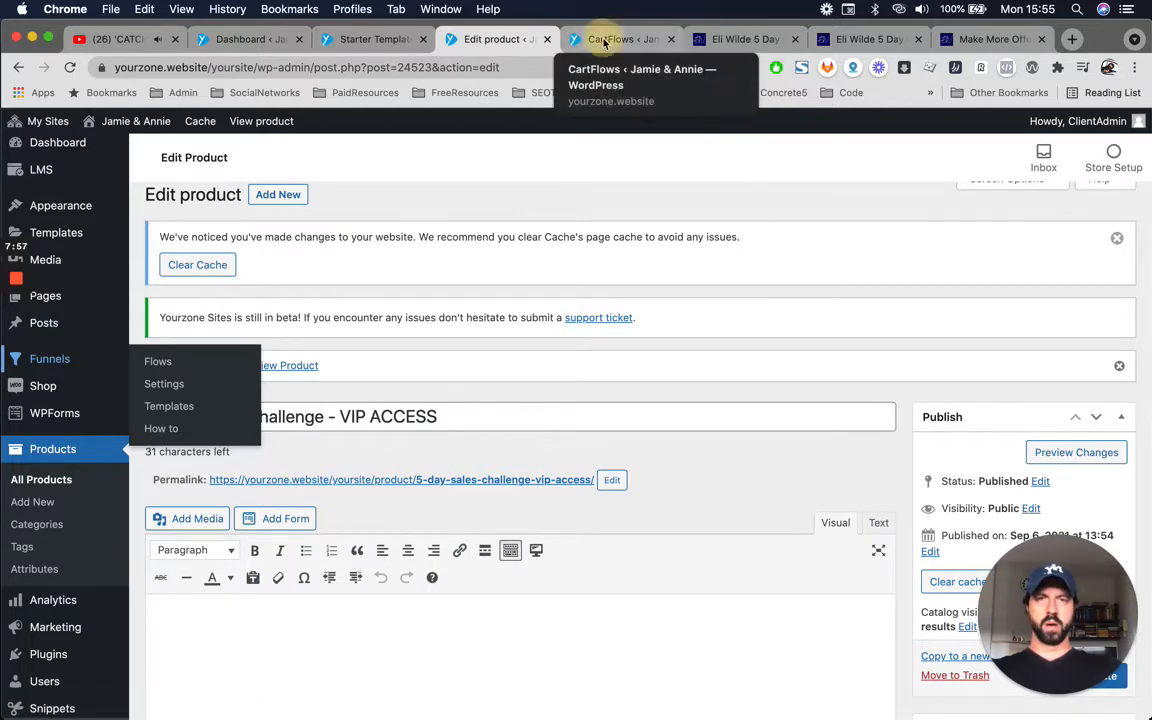
click(600, 39)
scroll(535, 401, down, 1)
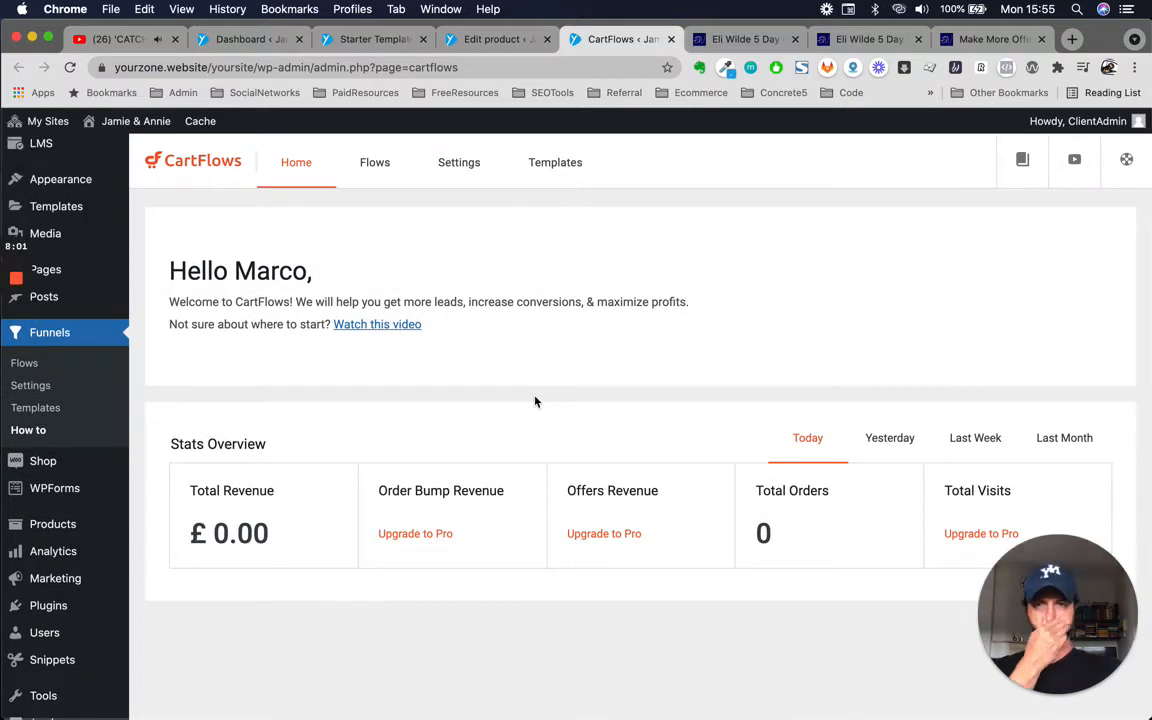
scroll(535, 401, up, 2)
click(17, 410)
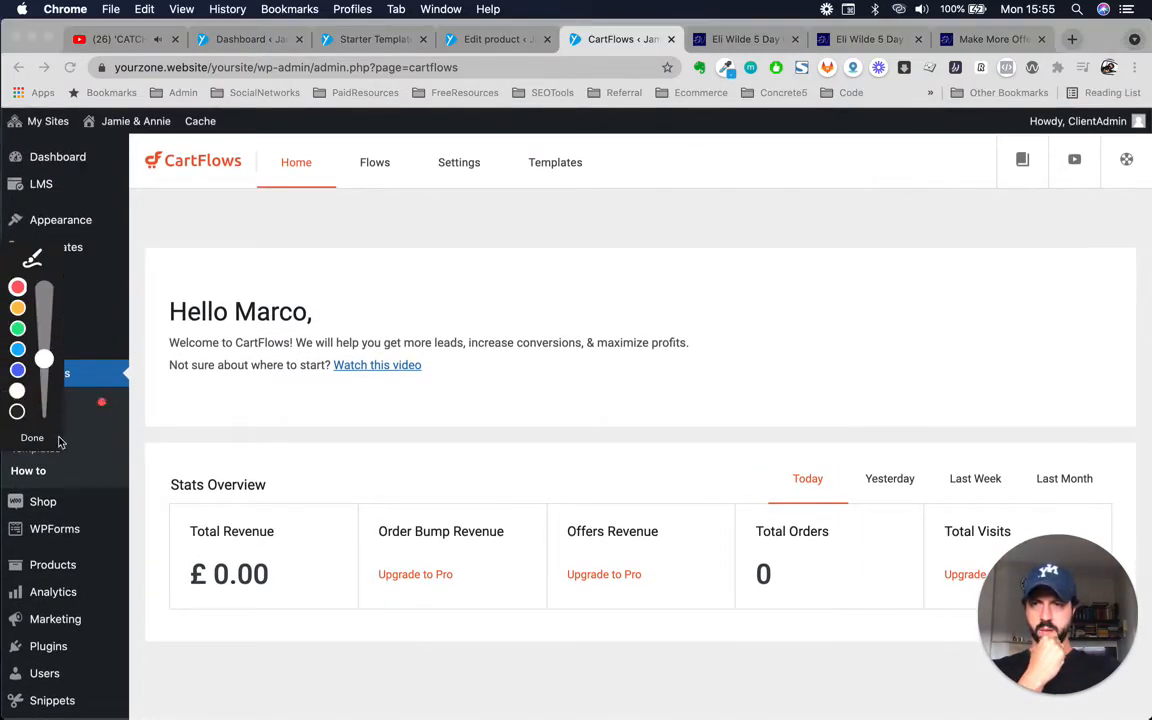
click(33, 438)
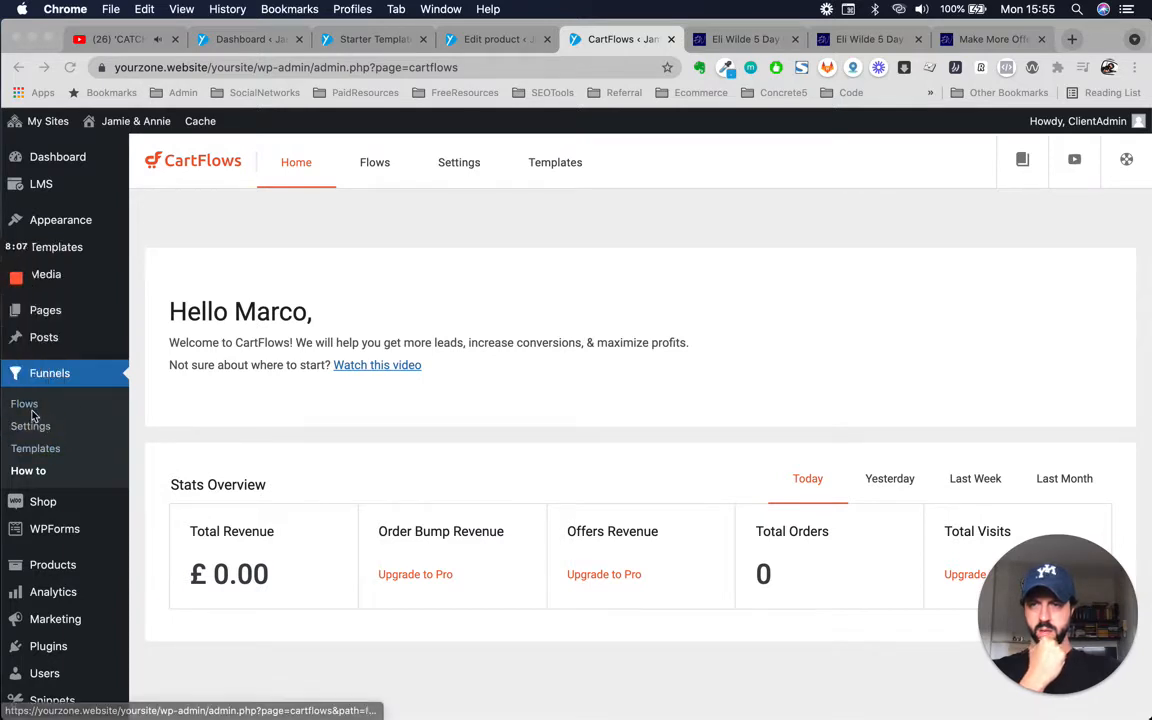
click(20, 410)
click(39, 440)
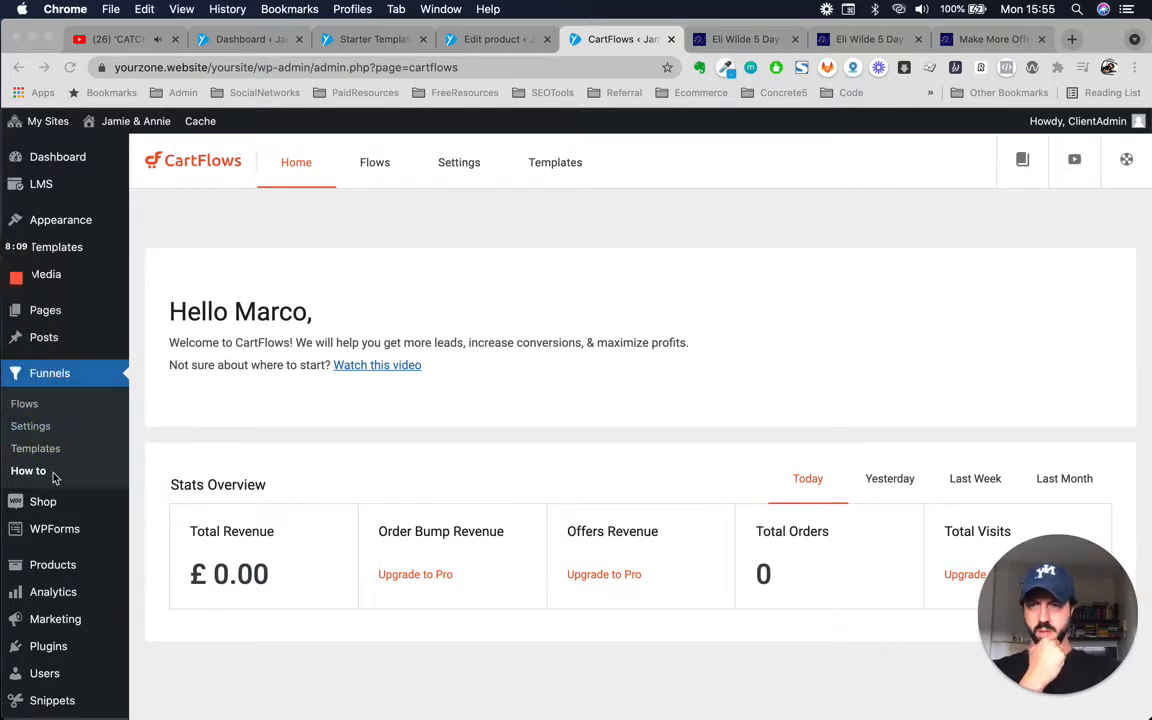
scroll(54, 476, down, 1)
scroll(54, 476, up, 1)
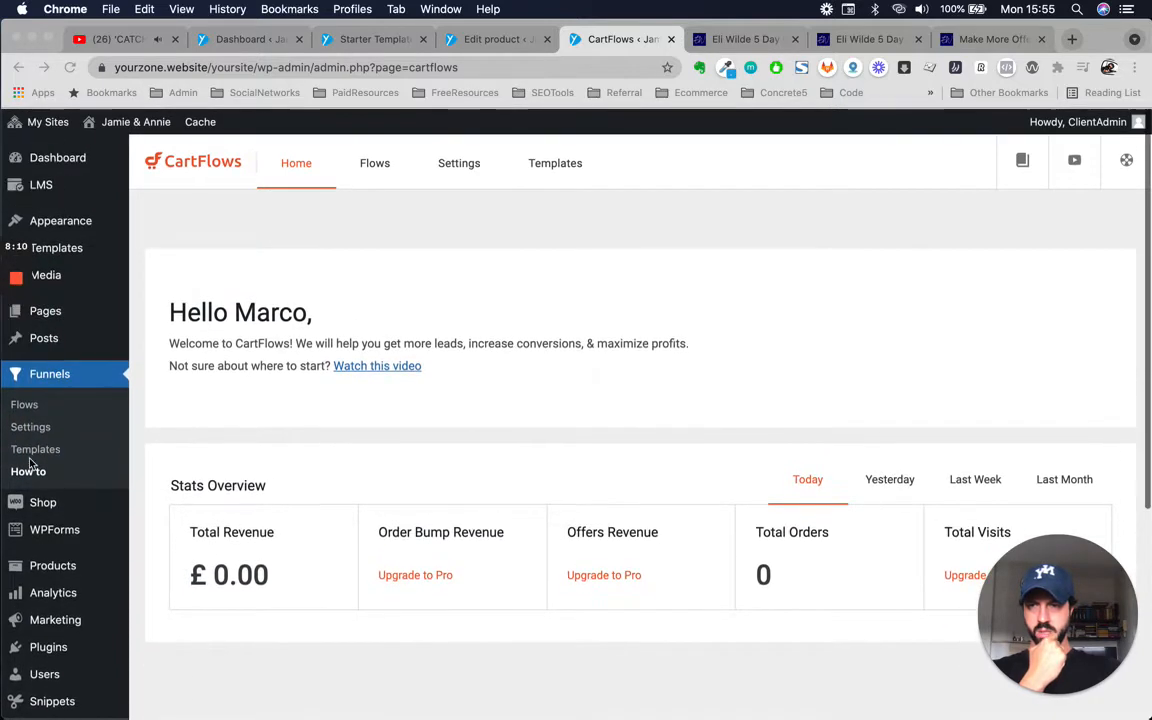
Show the list of CartFlows flows and start adding a new flow.
click(35, 408)
click(372, 164)
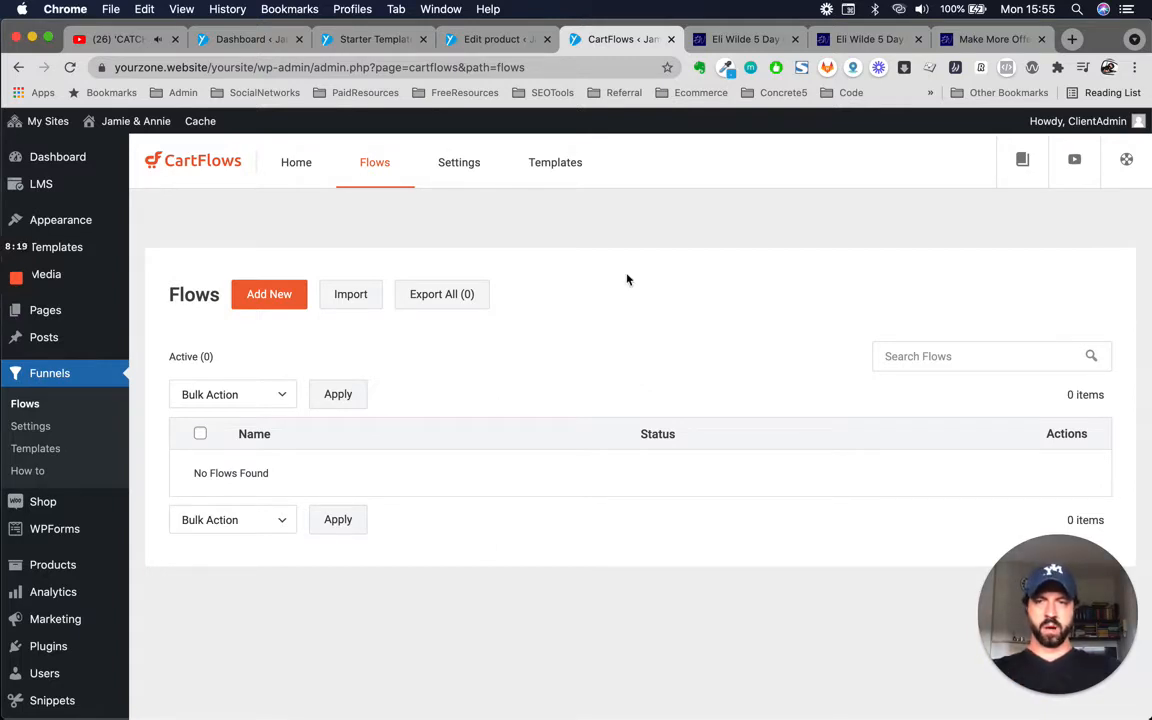
click(266, 292)
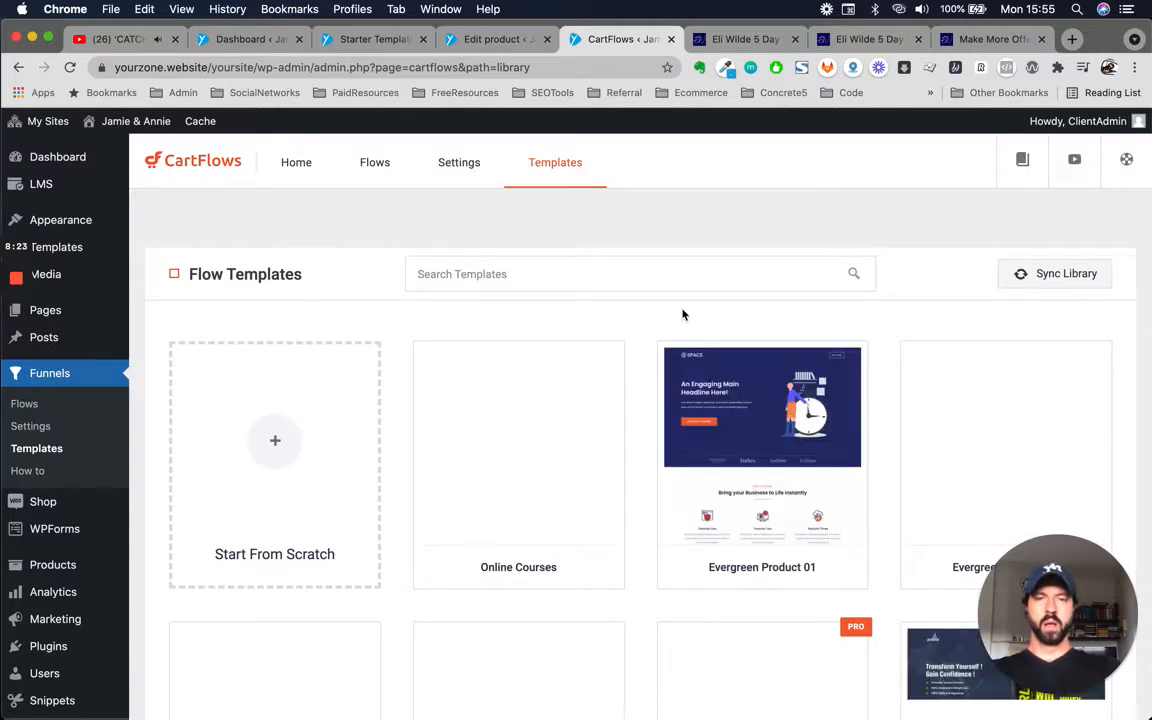
Look through the flow templates library, including the free and PRO designs.
scroll(692, 422, down, 2)
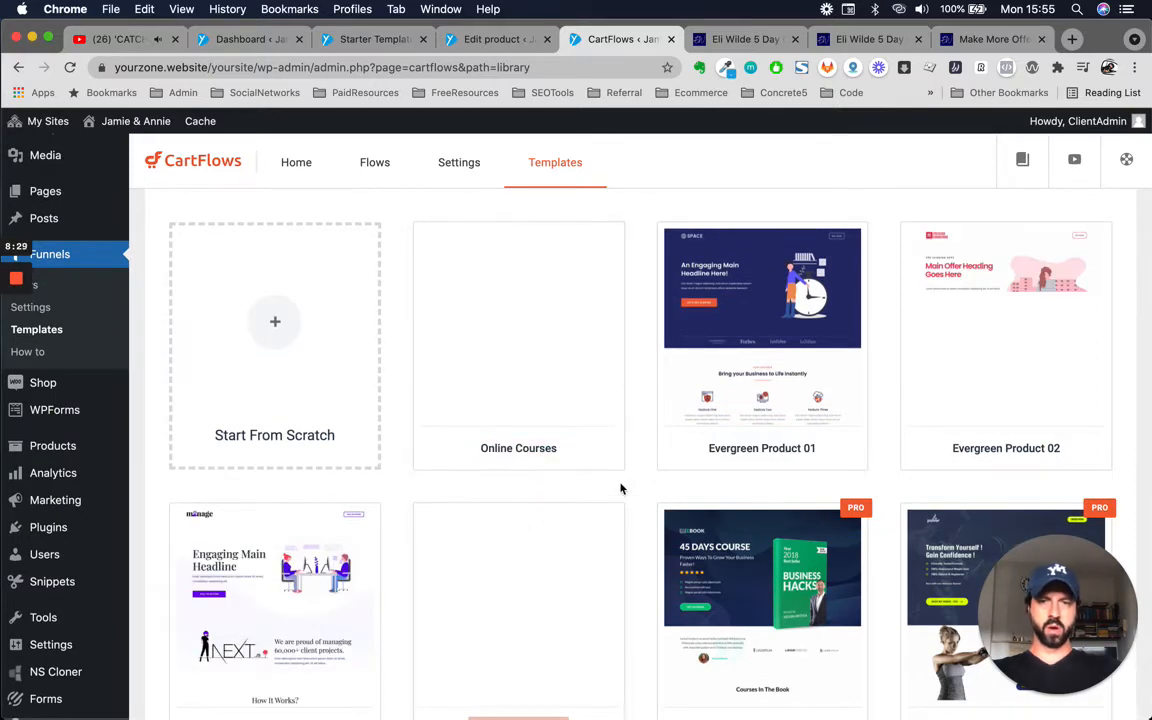
scroll(561, 404, down, 1)
scroll(762, 523, down, 2)
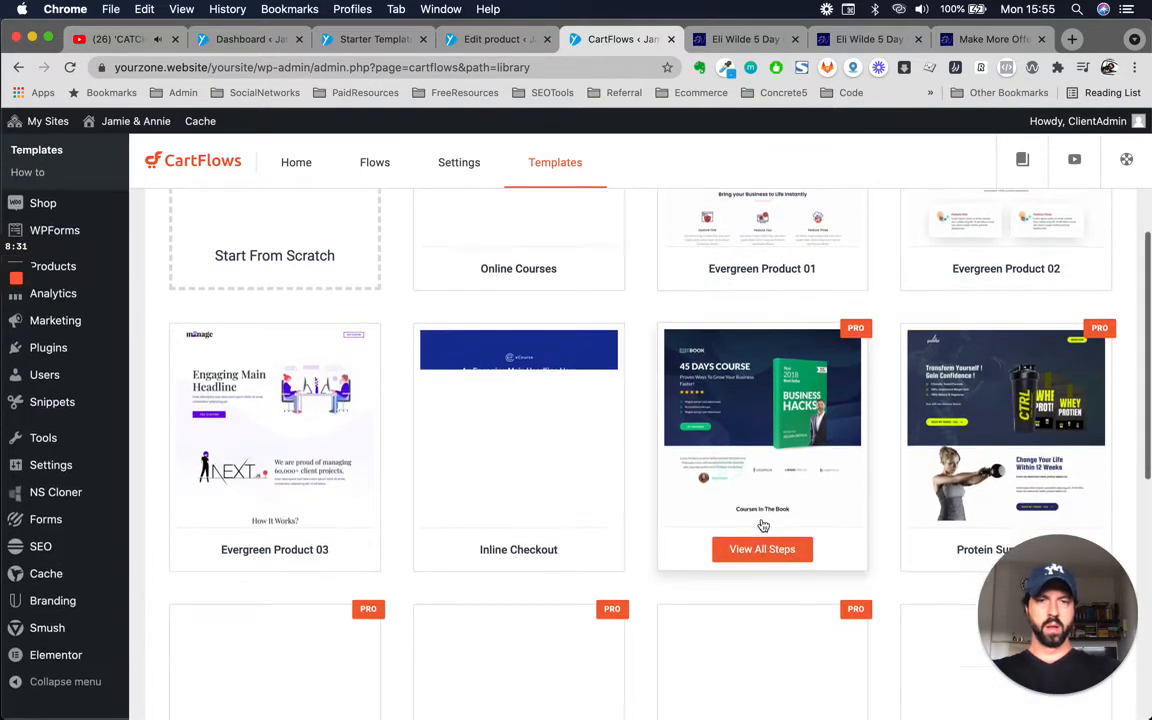
scroll(762, 525, up, 1)
scroll(600, 505, down, 6)
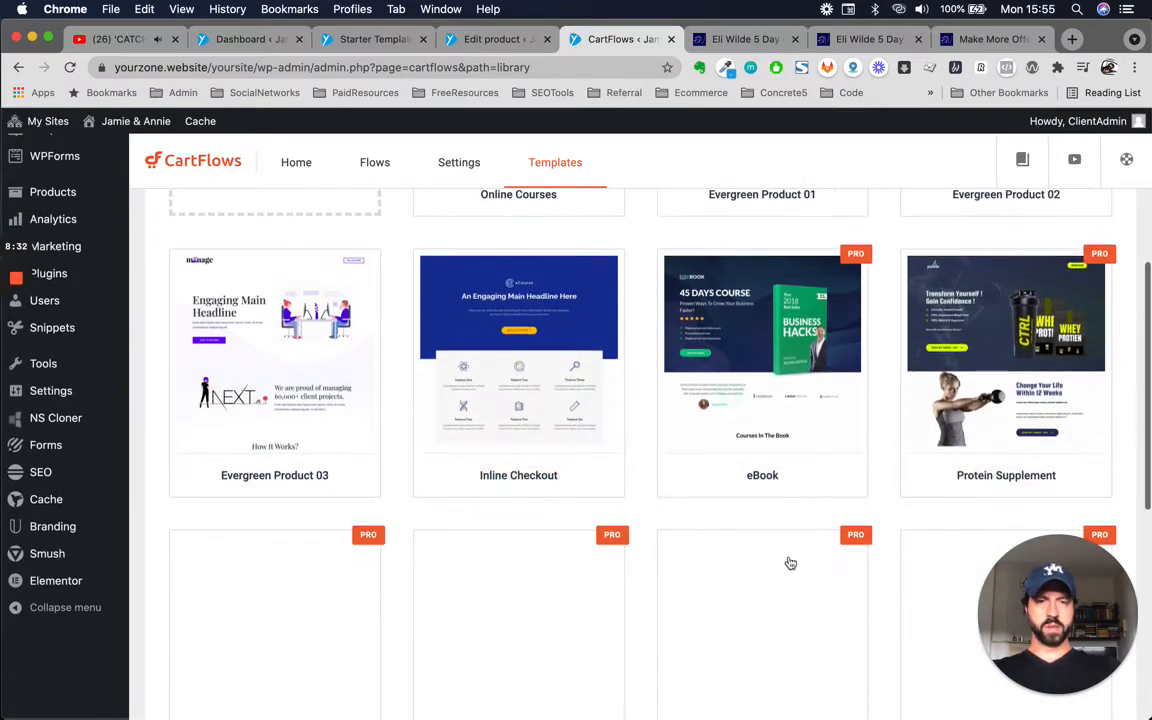
scroll(790, 563, up, 6)
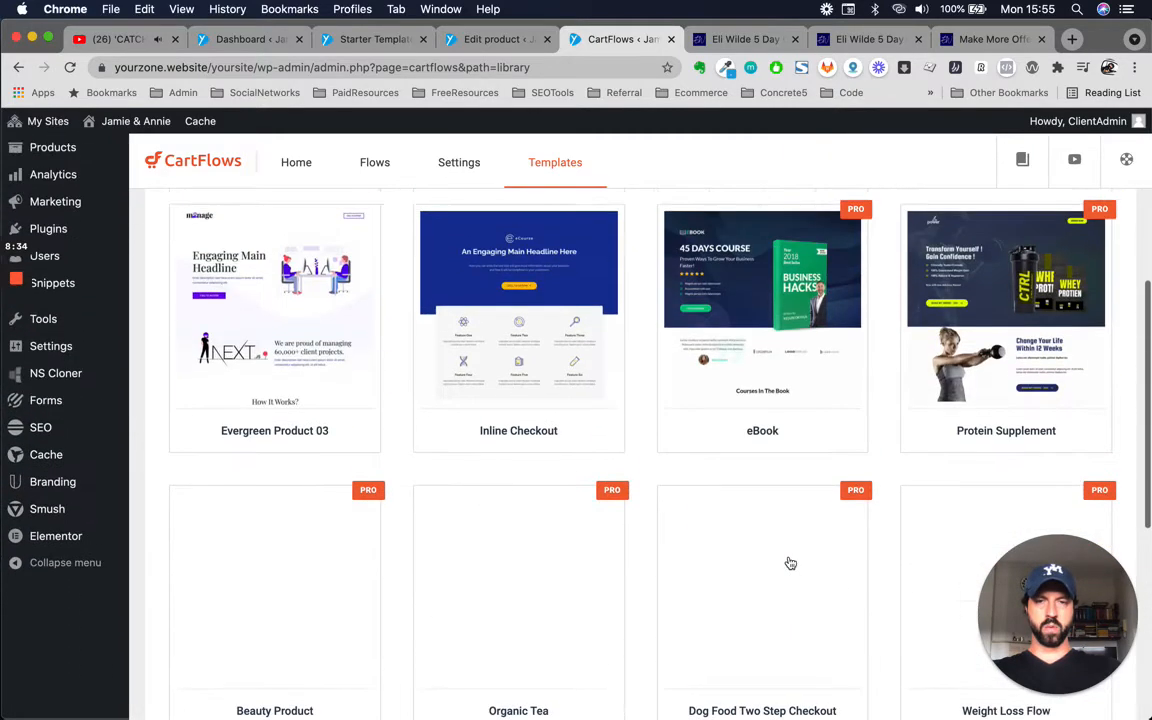
scroll(790, 563, up, 2)
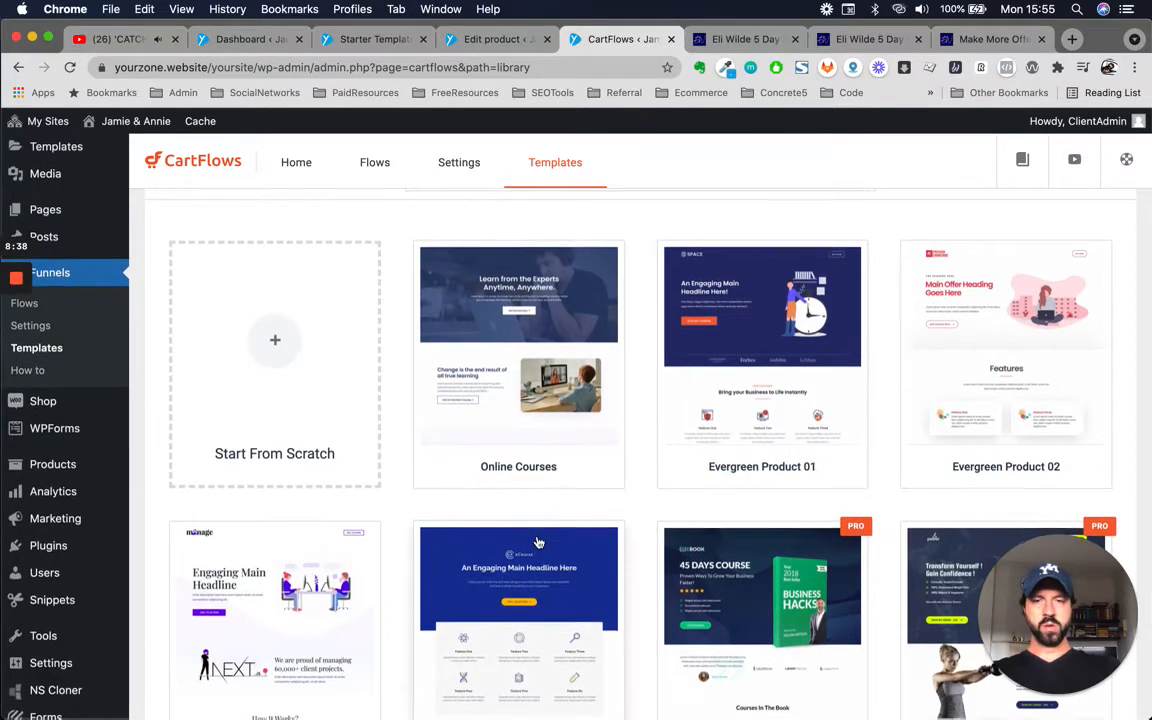
scroll(760, 450, down, 1)
scroll(884, 316, up, 1)
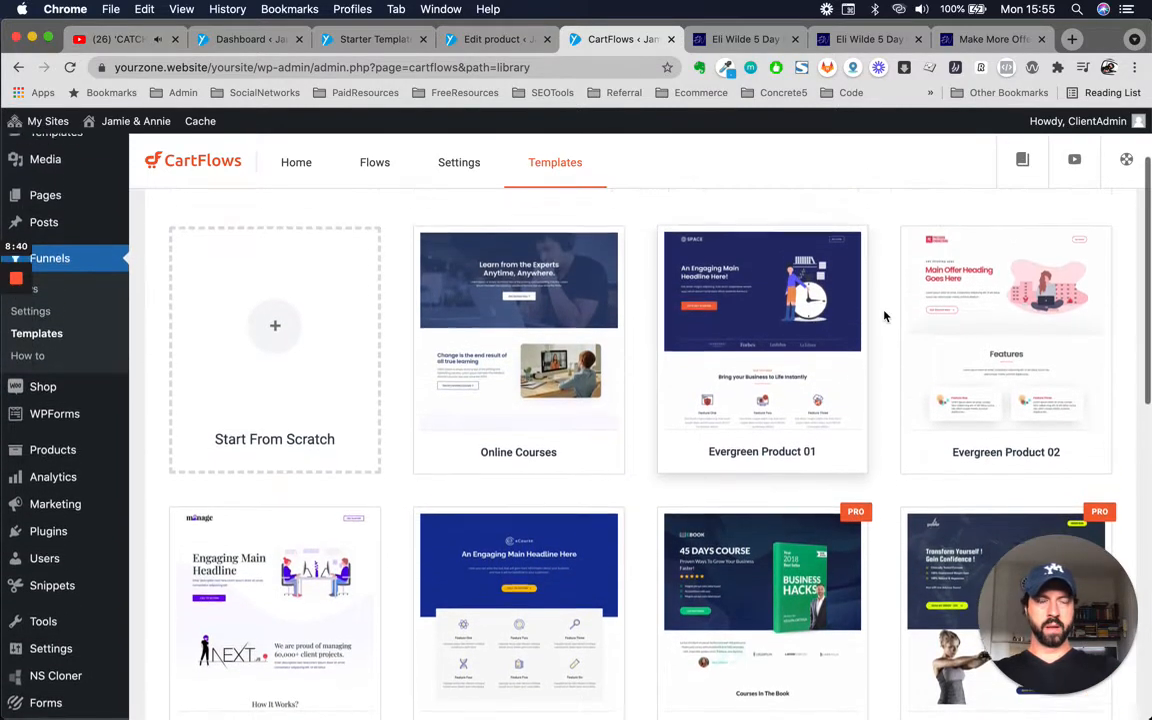
scroll(710, 345, up, 1)
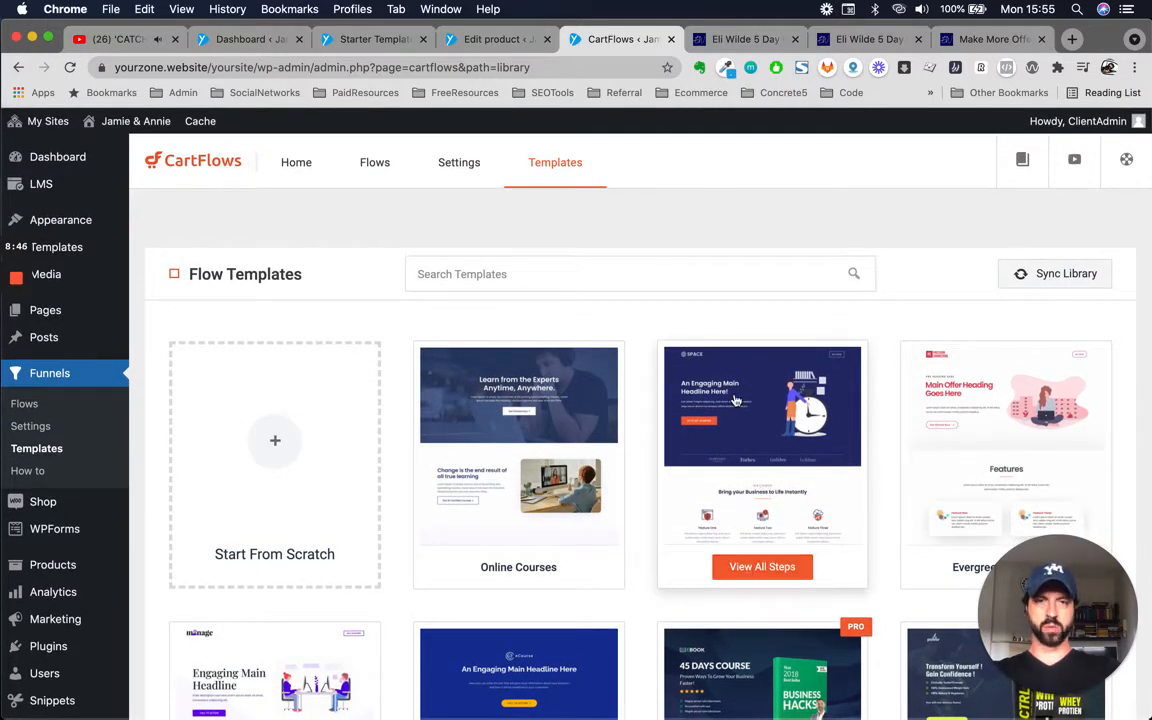
Create a flow from scratch named "5 Day Sales Challenge" and go on to designing it.
click(276, 433)
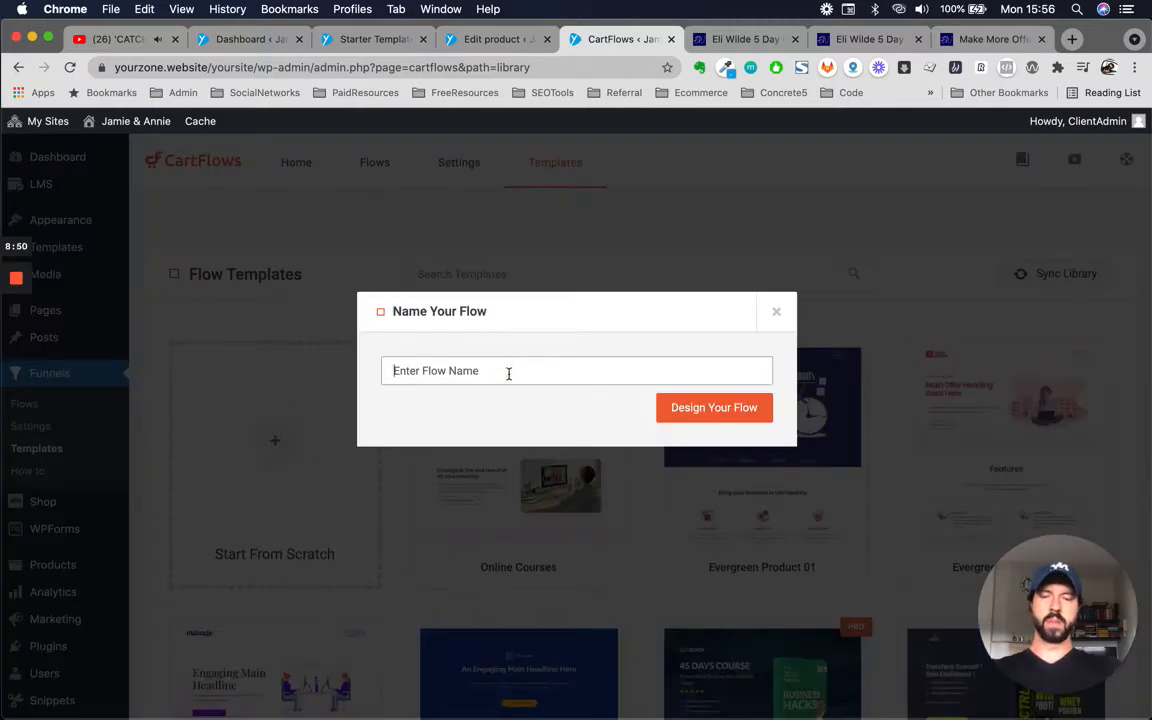
text(5 Day)
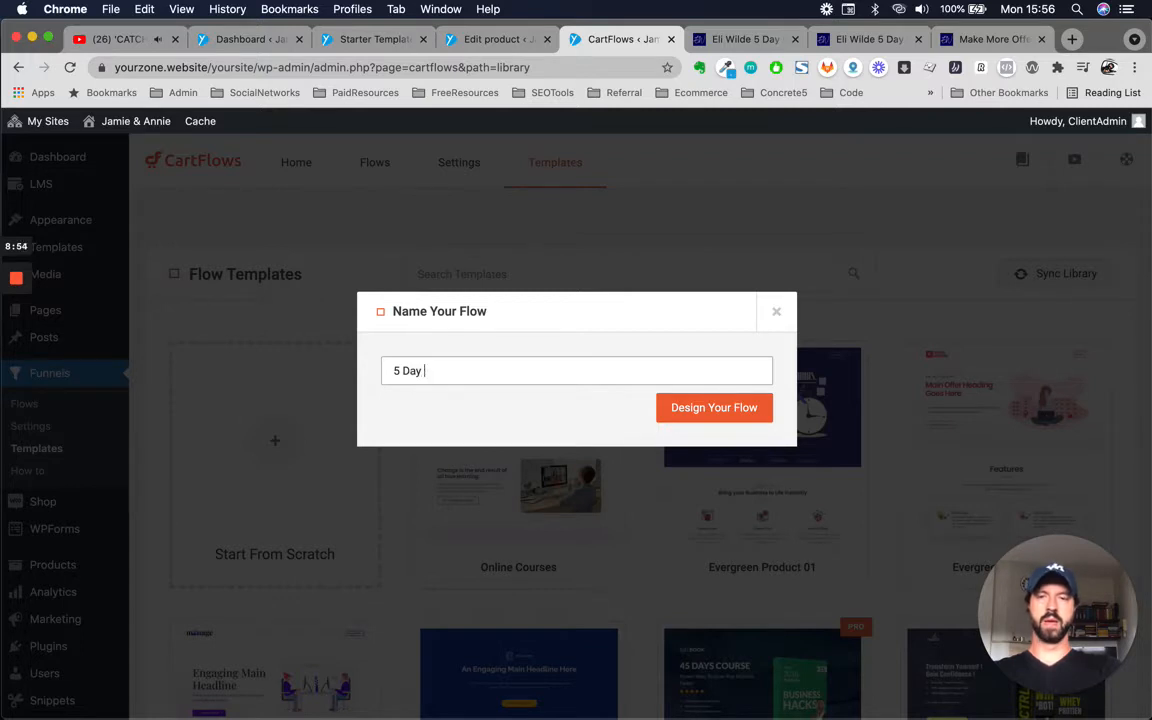
text( Sales Challe)
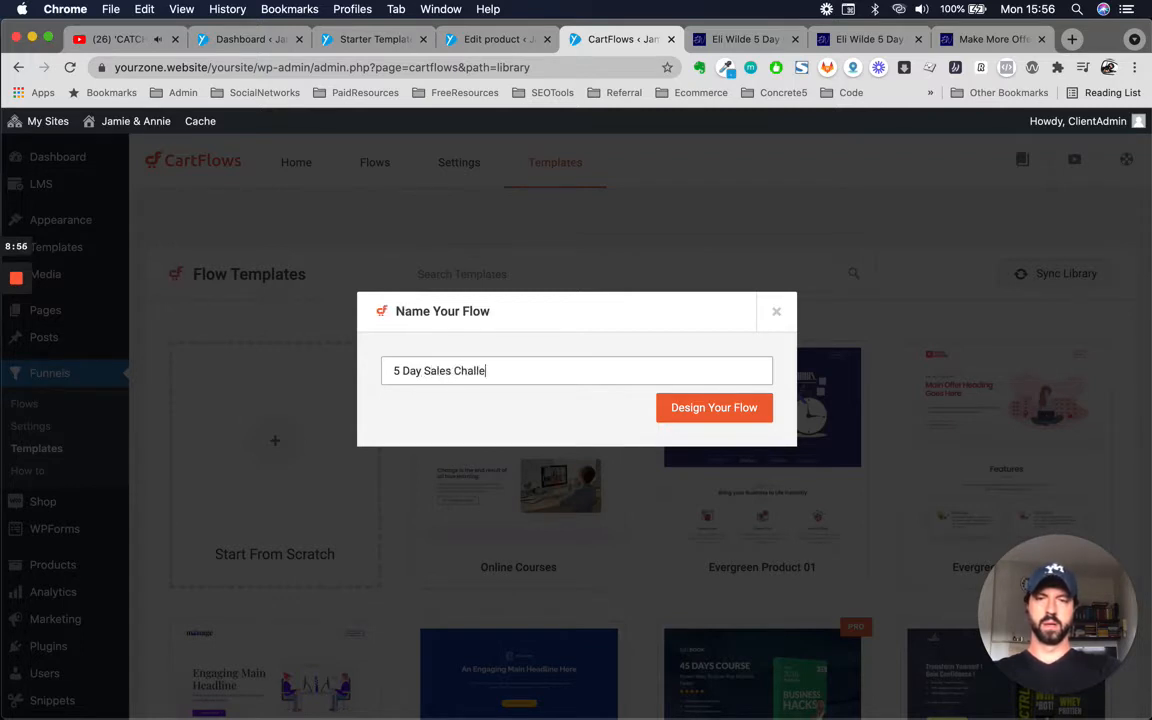
text(nge)
click(716, 412)
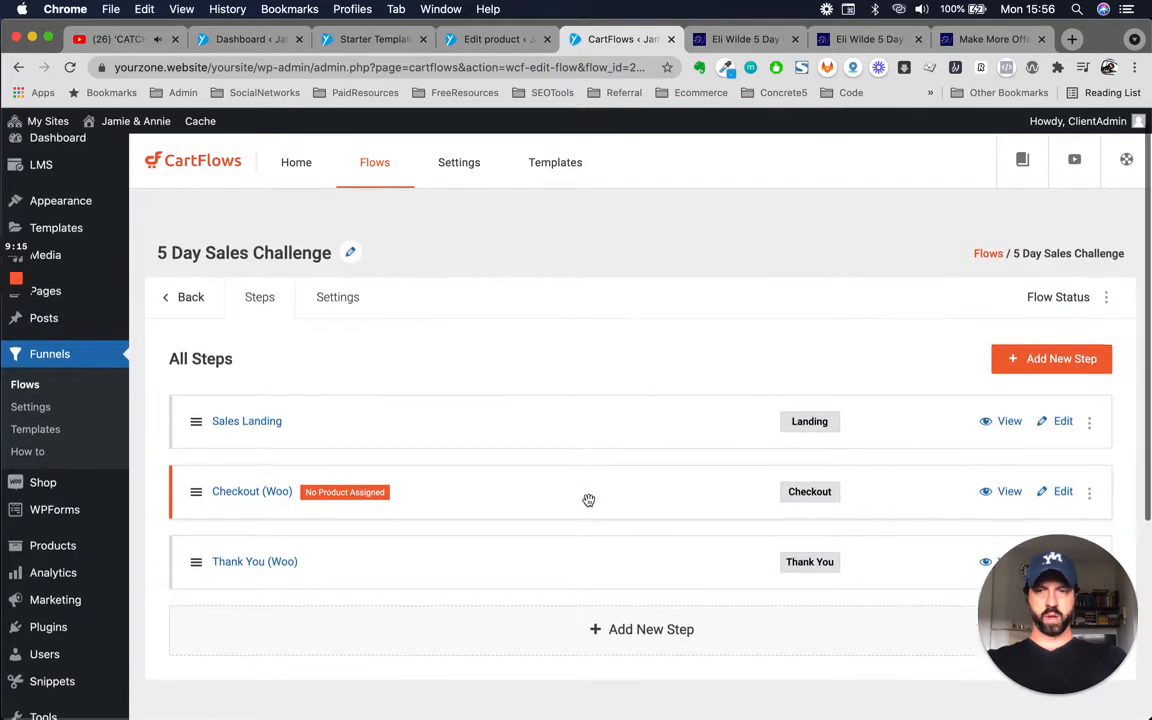
Add a custom Optin (Woo) step named "Landing" to the 5 Day Sales Challenge flow.
scroll(355, 486, down, 1)
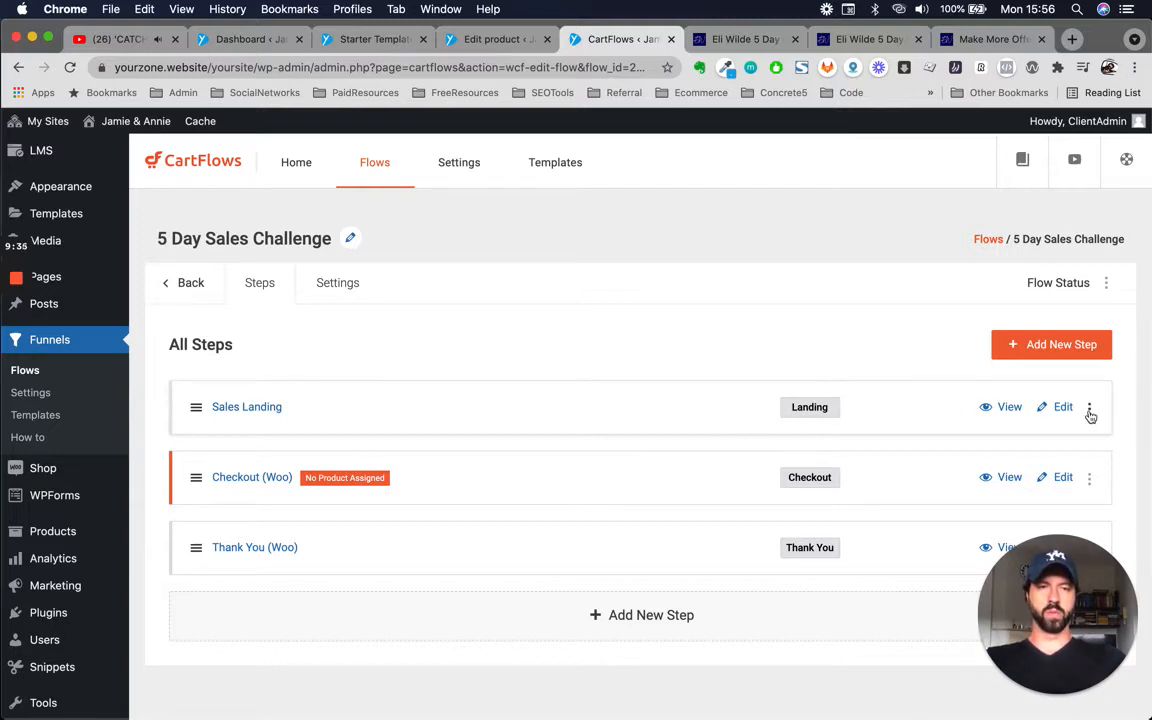
click(1050, 346)
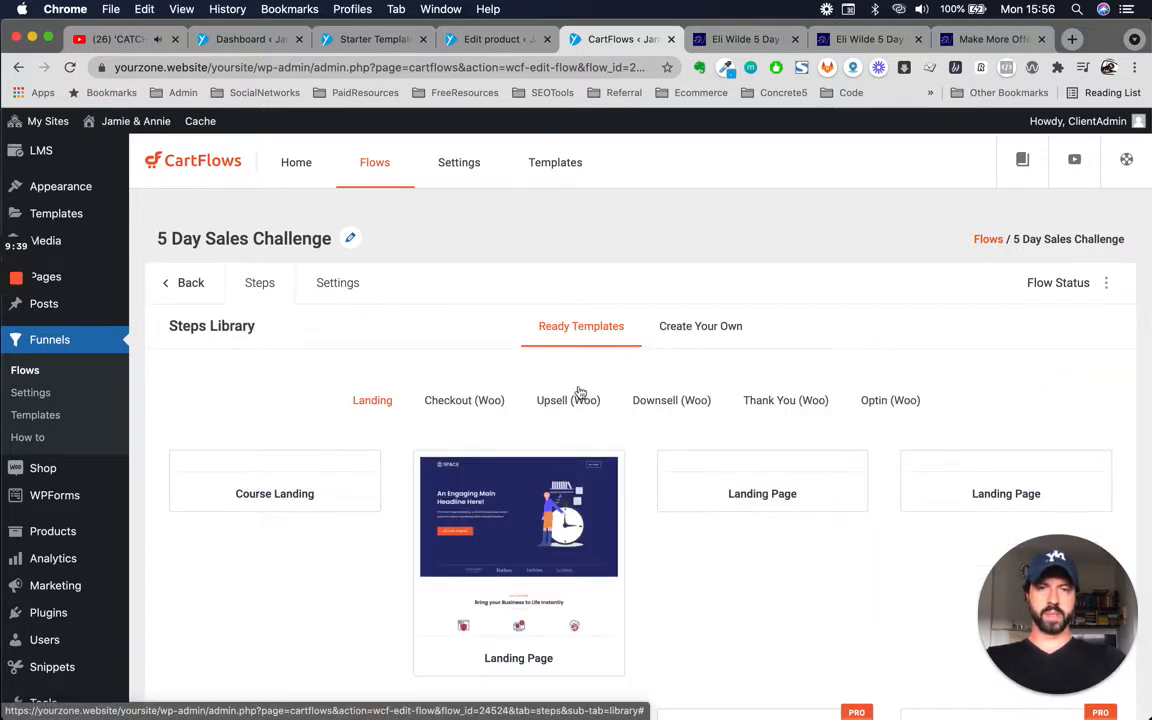
click(709, 329)
scroll(648, 442, down, 2)
click(626, 449)
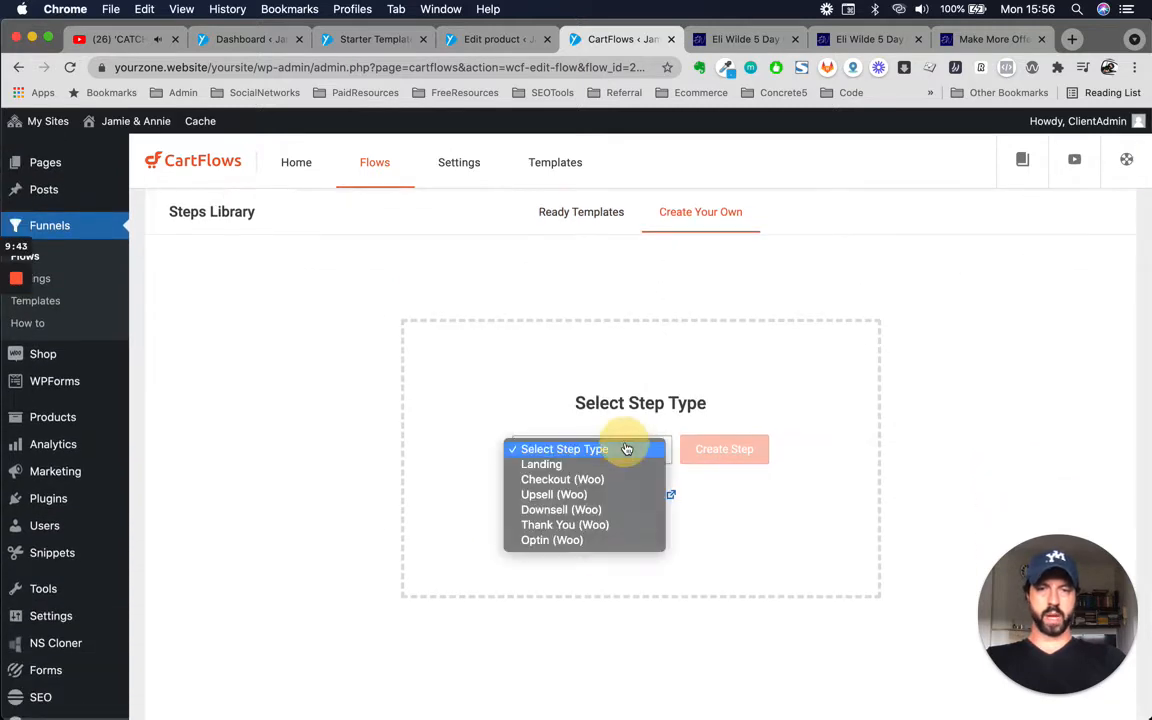
click(553, 540)
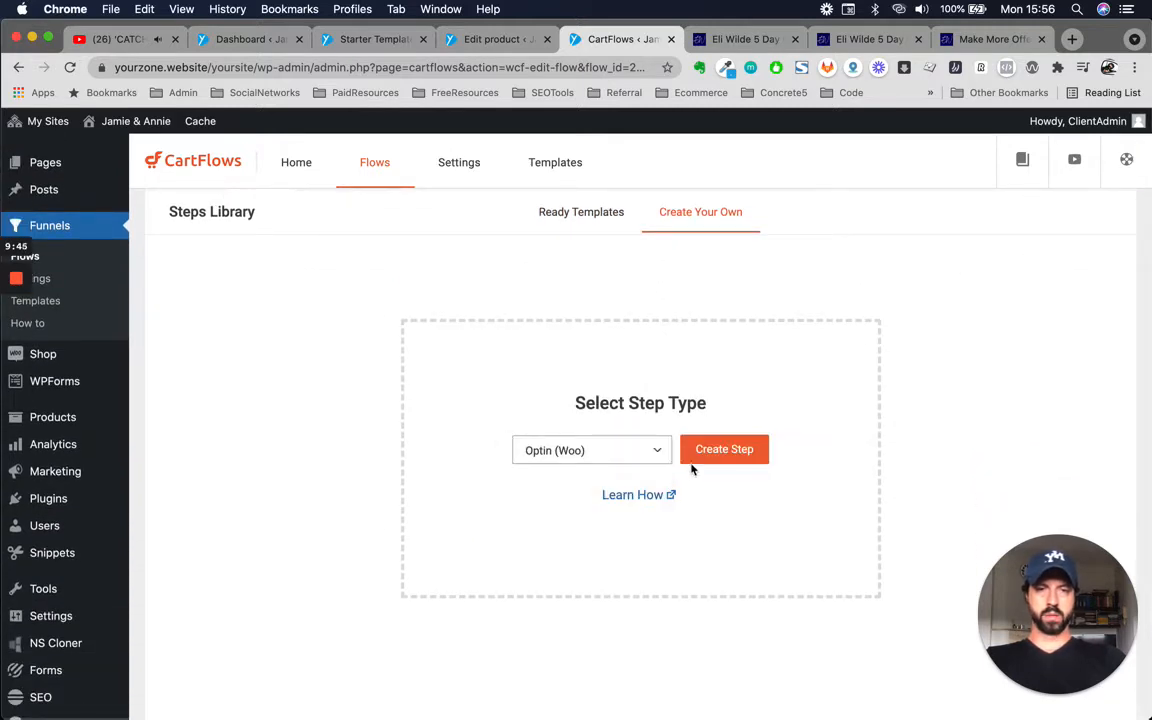
click(709, 450)
click(656, 378)
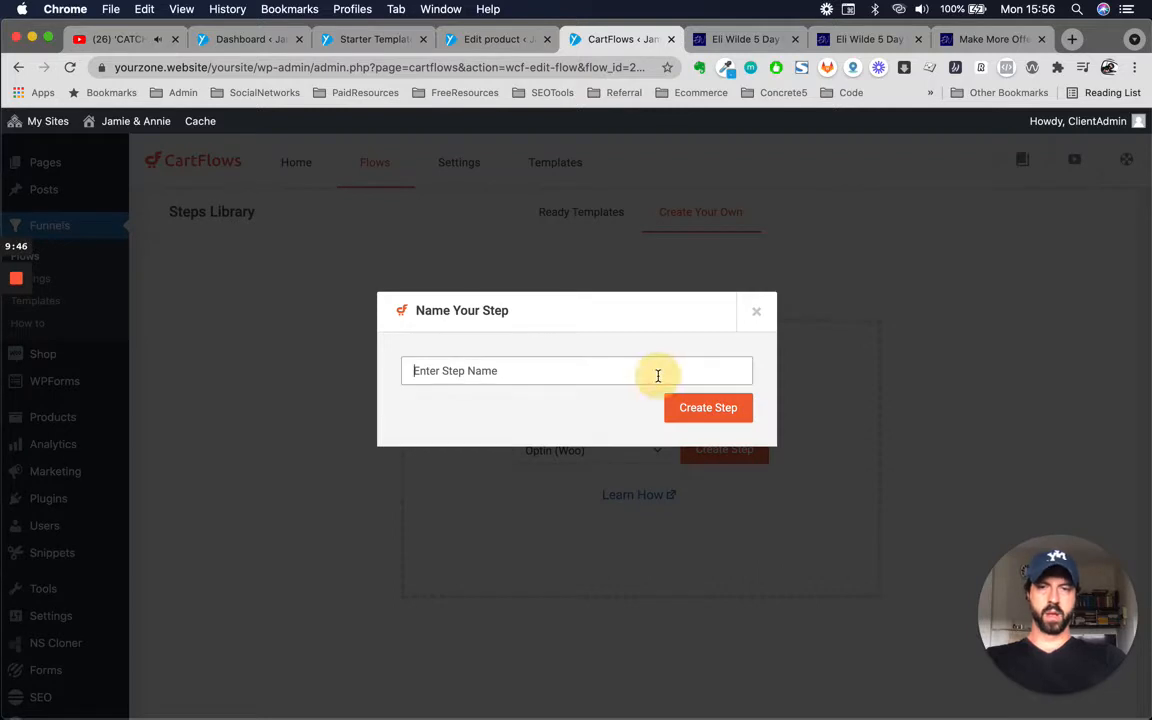
text(Landing)
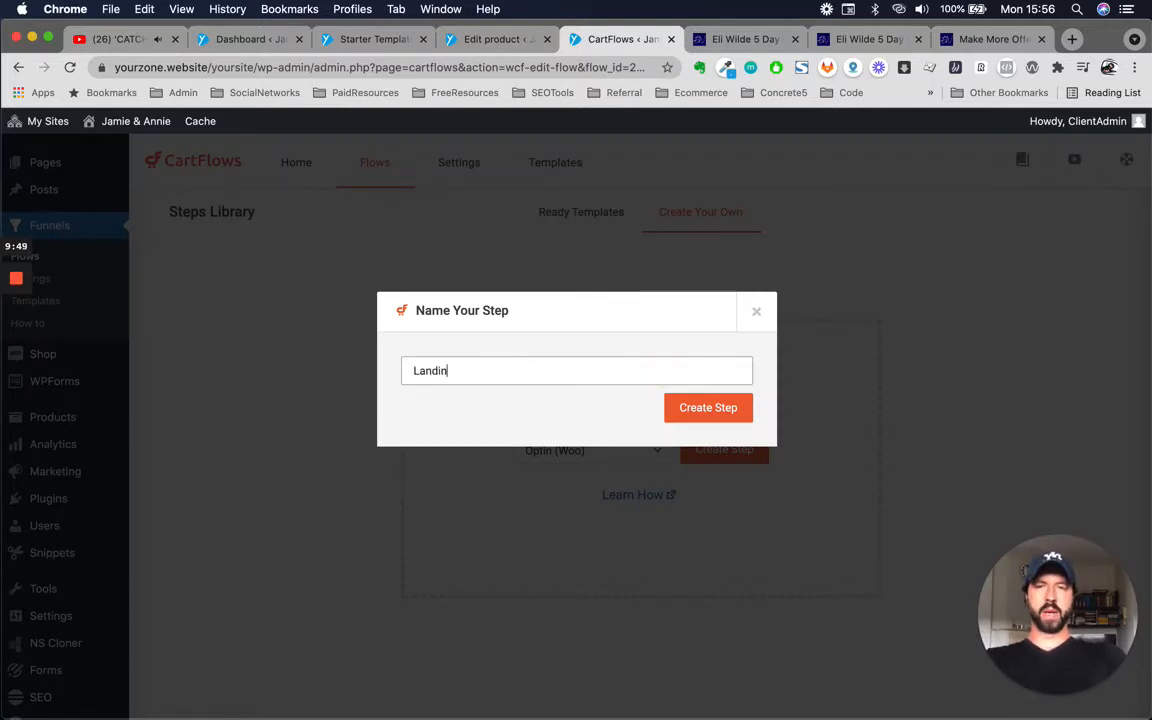
click(701, 418)
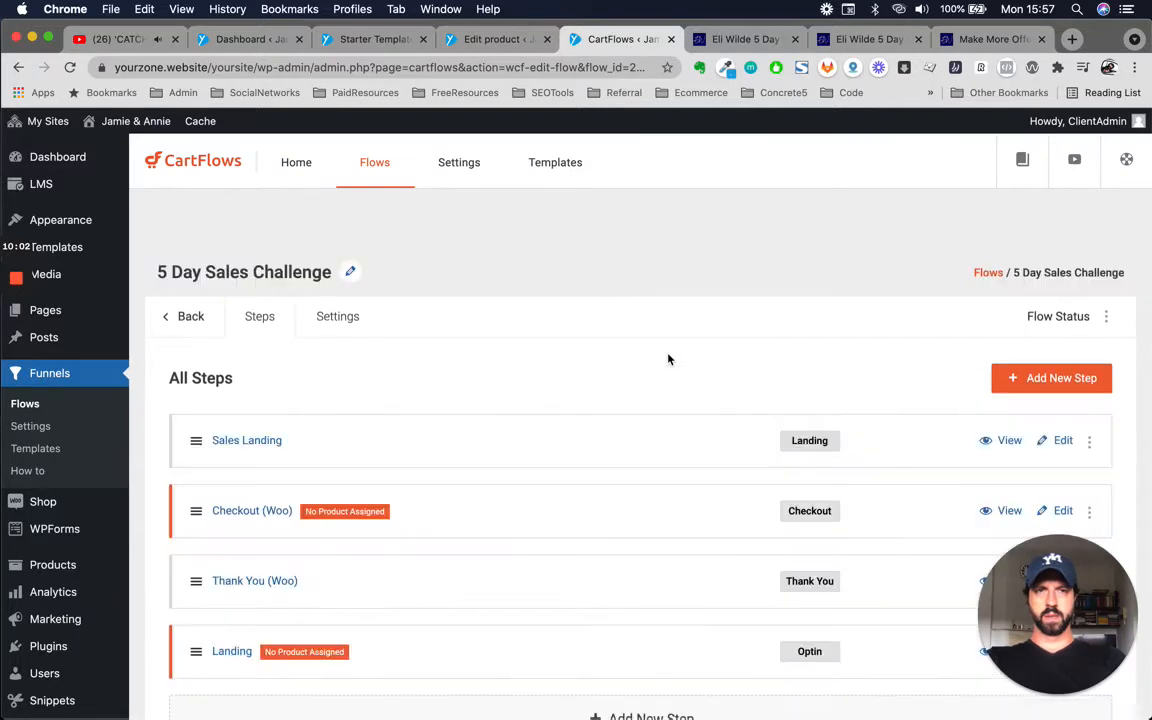
Move the Landing optin step above Checkout (Woo) and delete the Sales Landing step.
scroll(651, 375, down, 2)
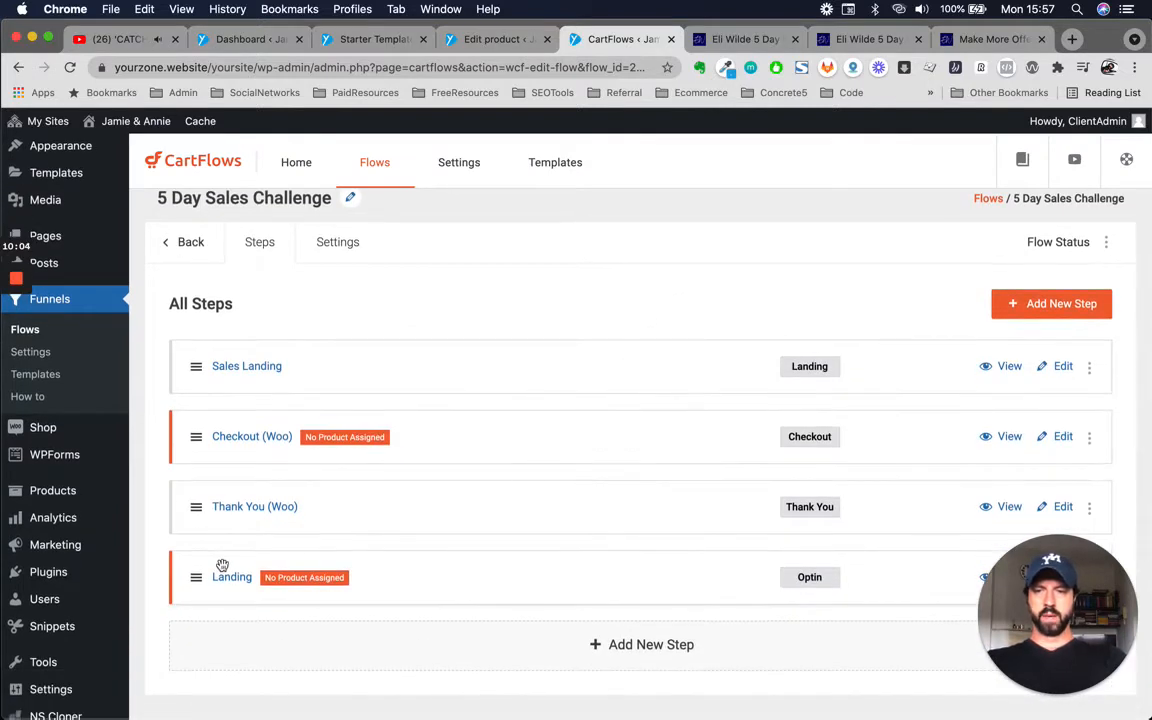
drag(195, 577, 190, 435)
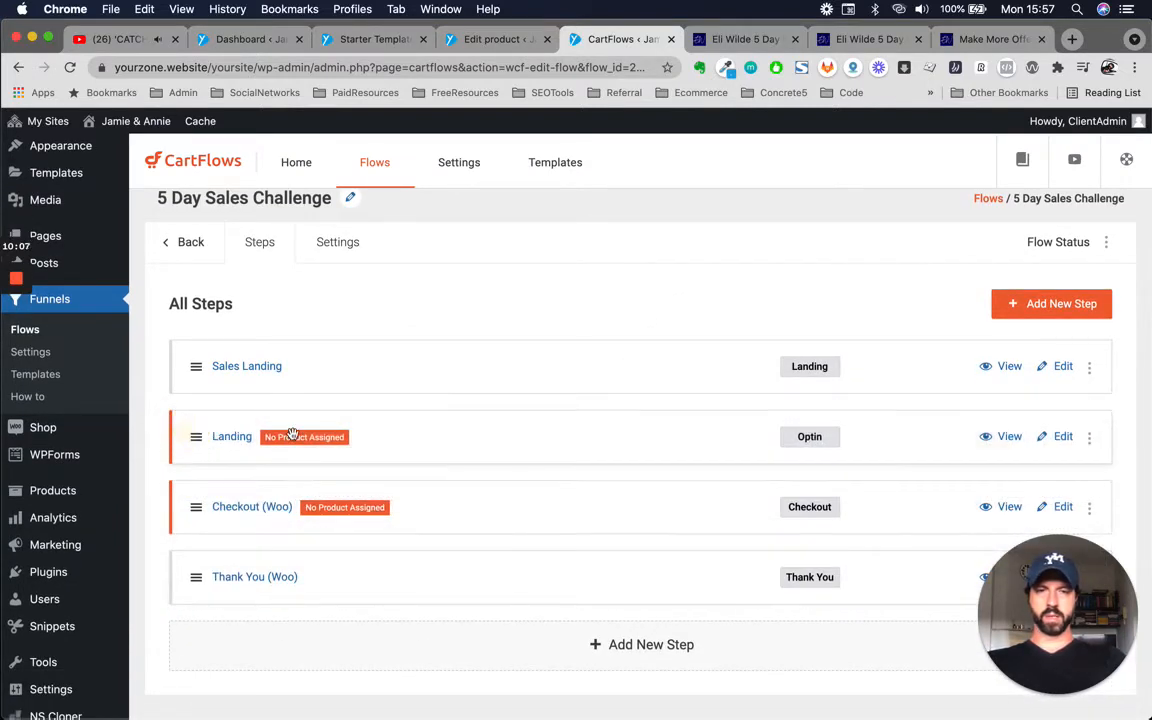
click(1089, 368)
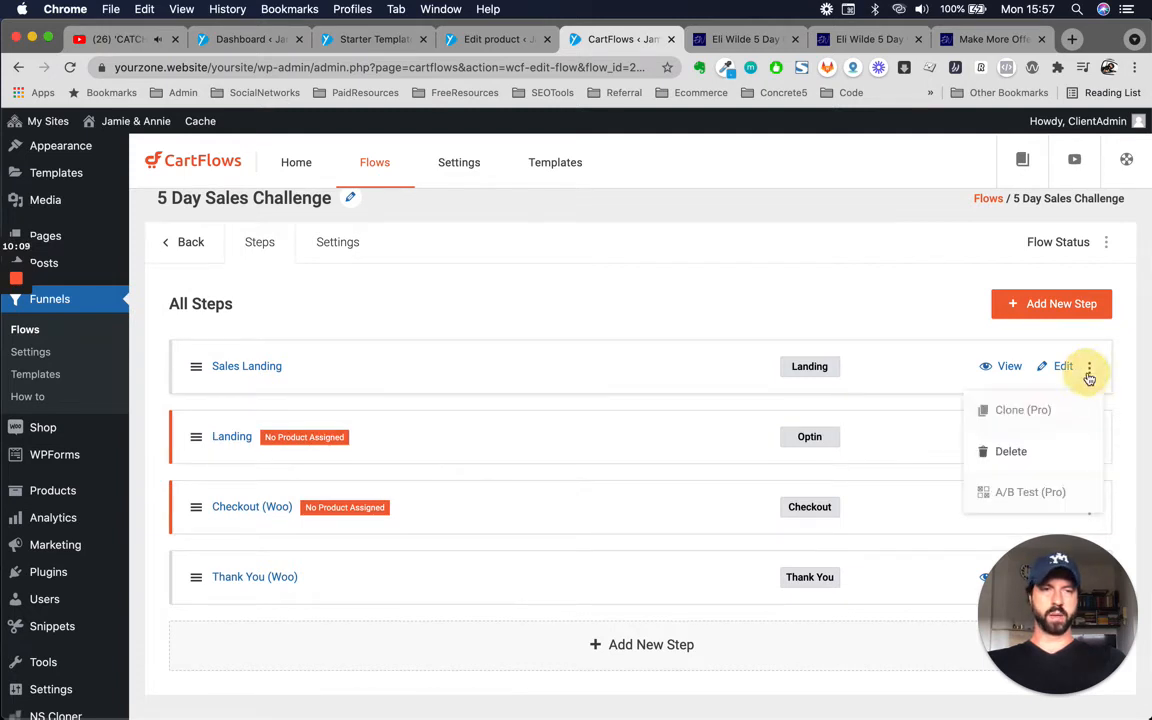
click(1011, 453)
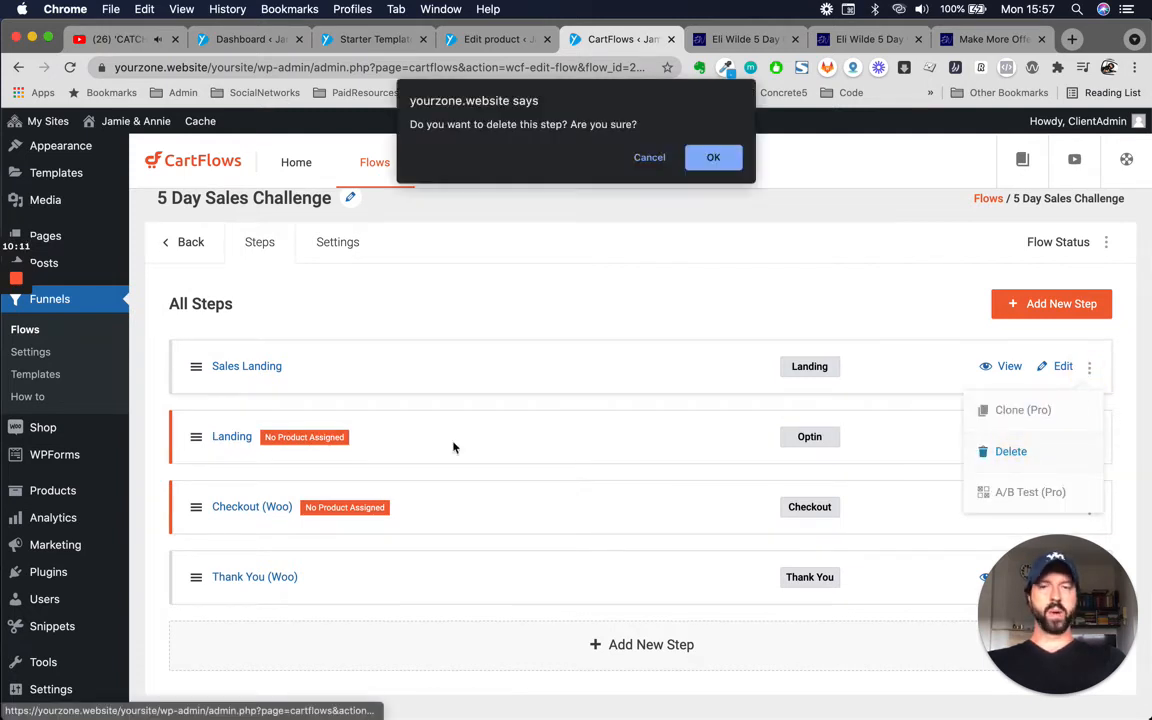
click(712, 158)
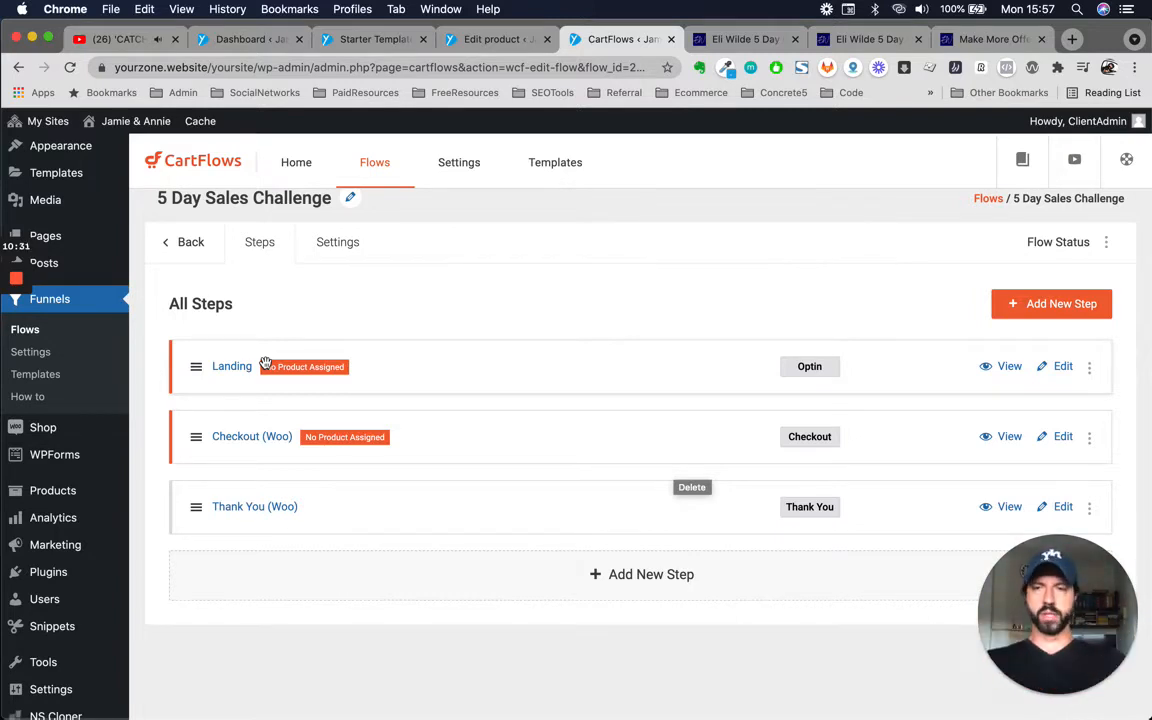
Open the Landing optin step for editing in a new browser tab and switch to it.
right_click(1061, 368)
click(1045, 373)
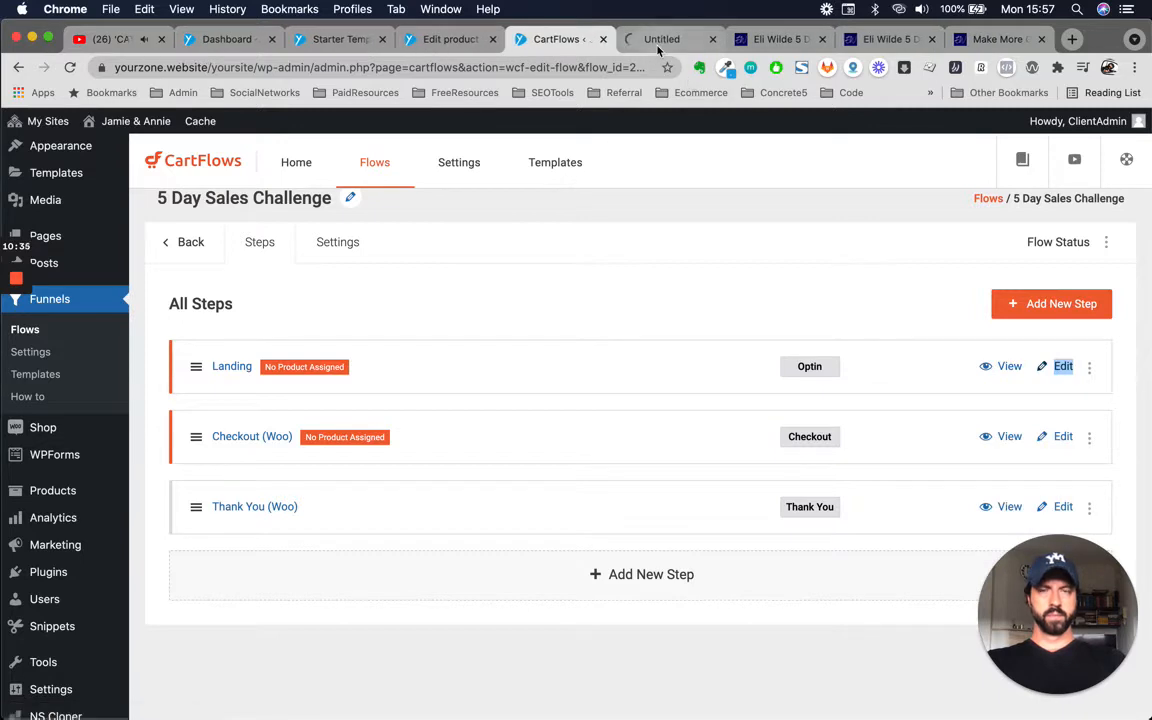
click(660, 42)
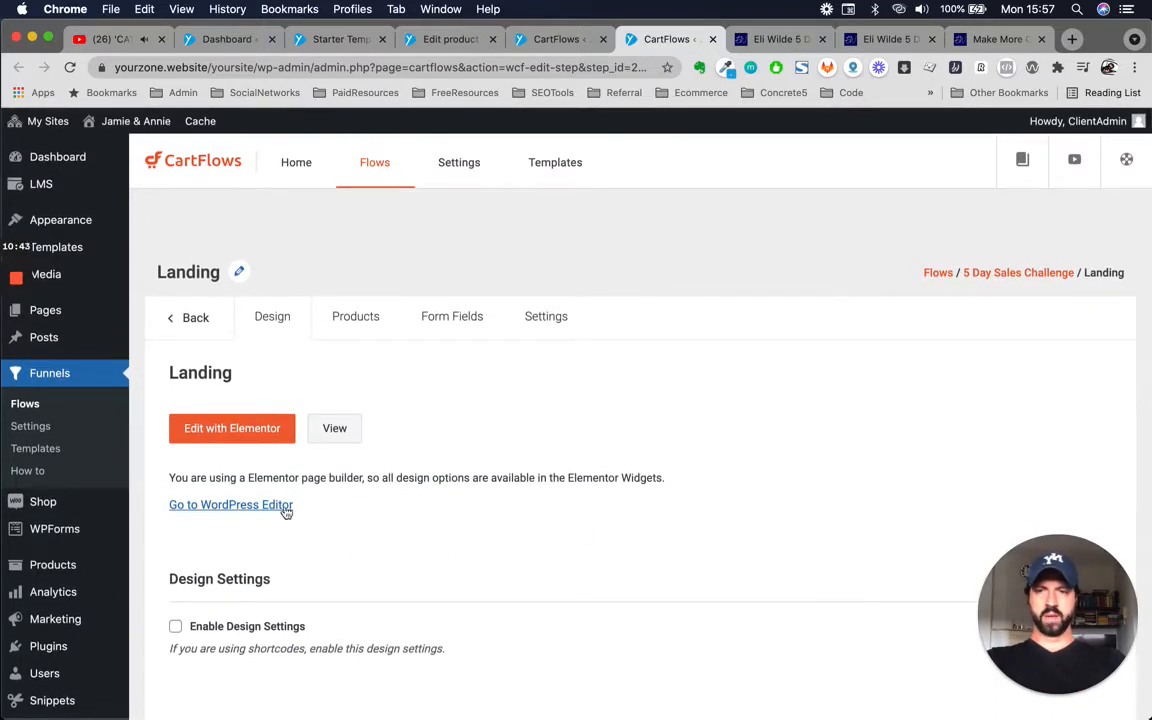
Assign the "5 Day Sales Challenge" product as the Landing step's free product and save the settings.
click(360, 318)
click(590, 458)
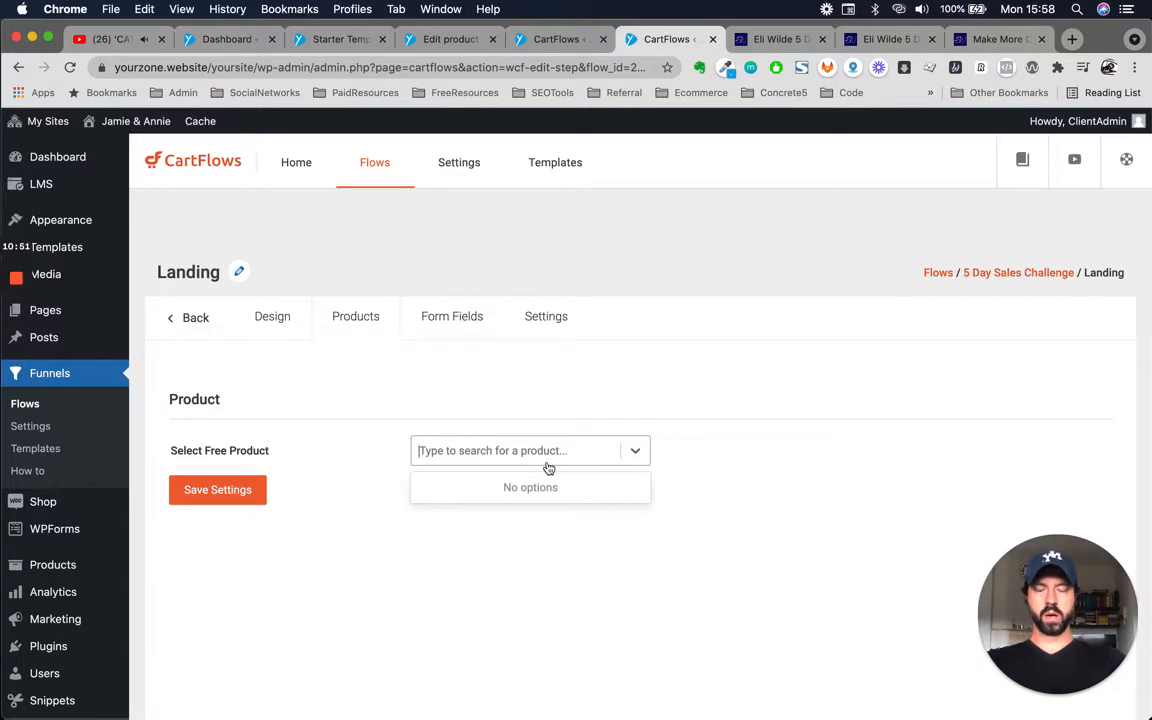
text(5)
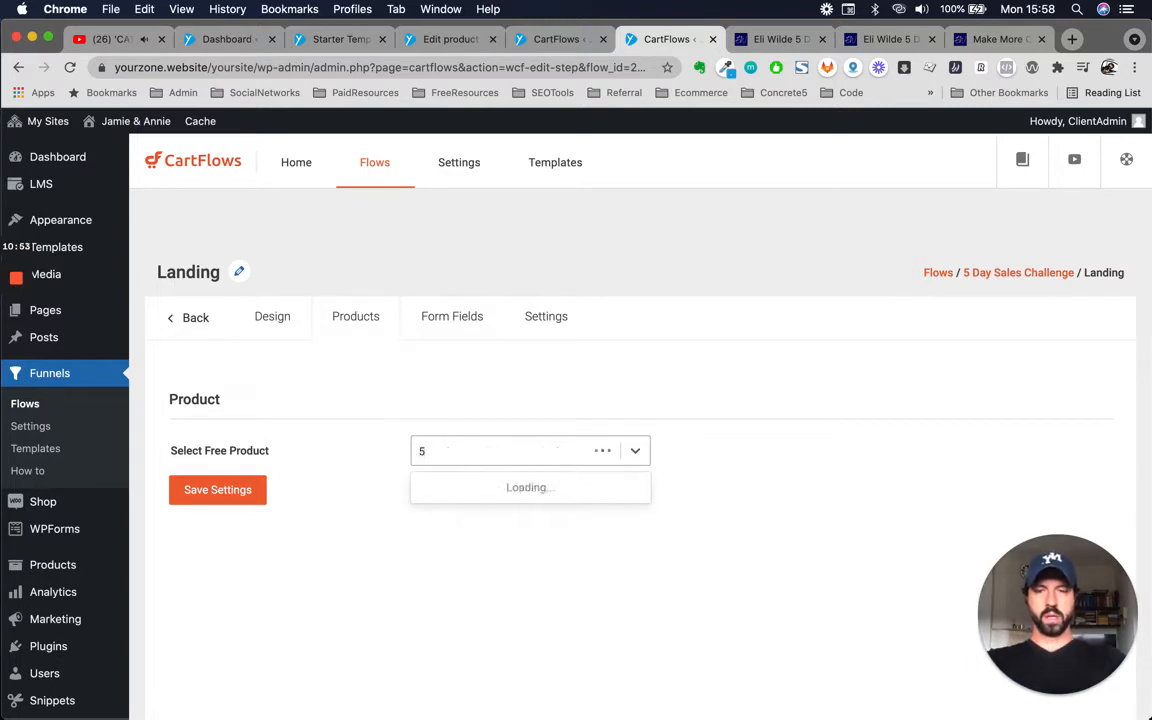
key(BackSpace)
text(sales)
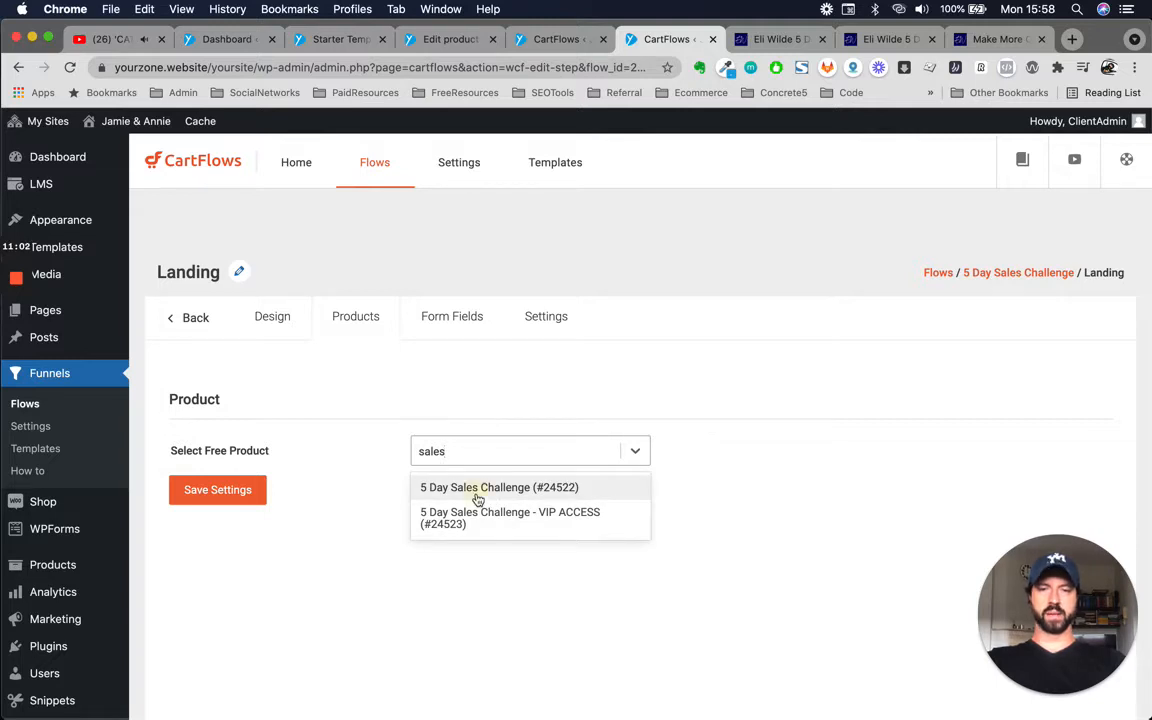
click(478, 499)
click(234, 494)
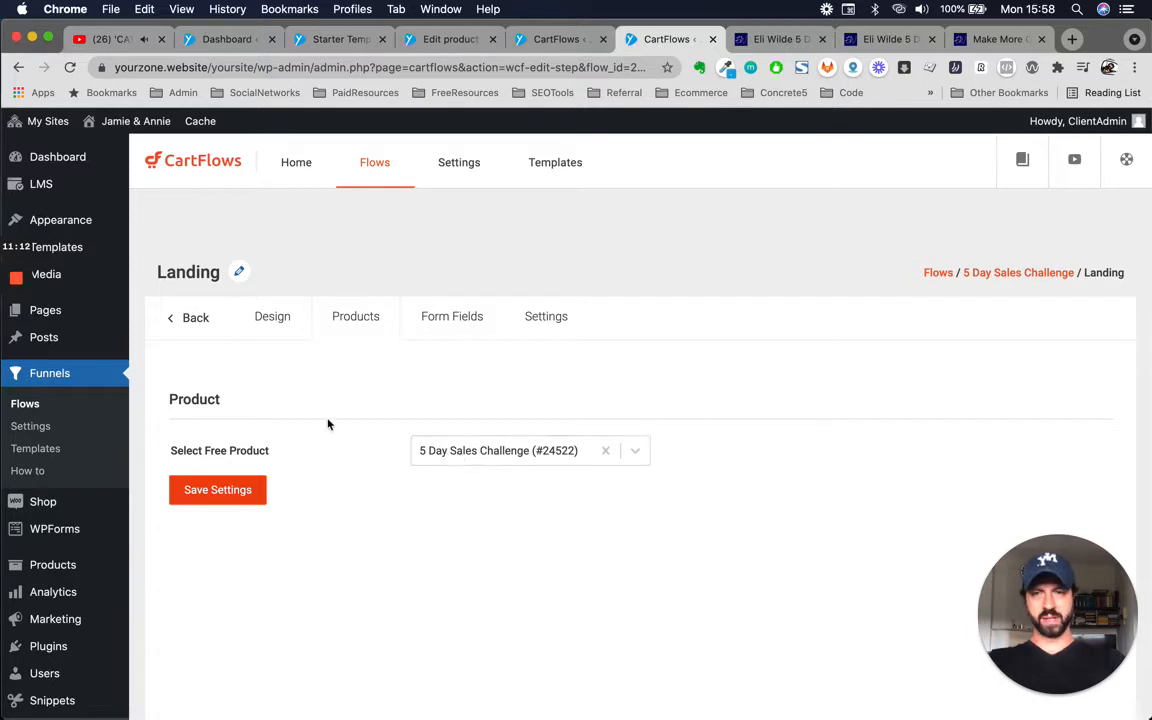
Look through the Landing step's form field, shortcode, product and design options.
click(452, 325)
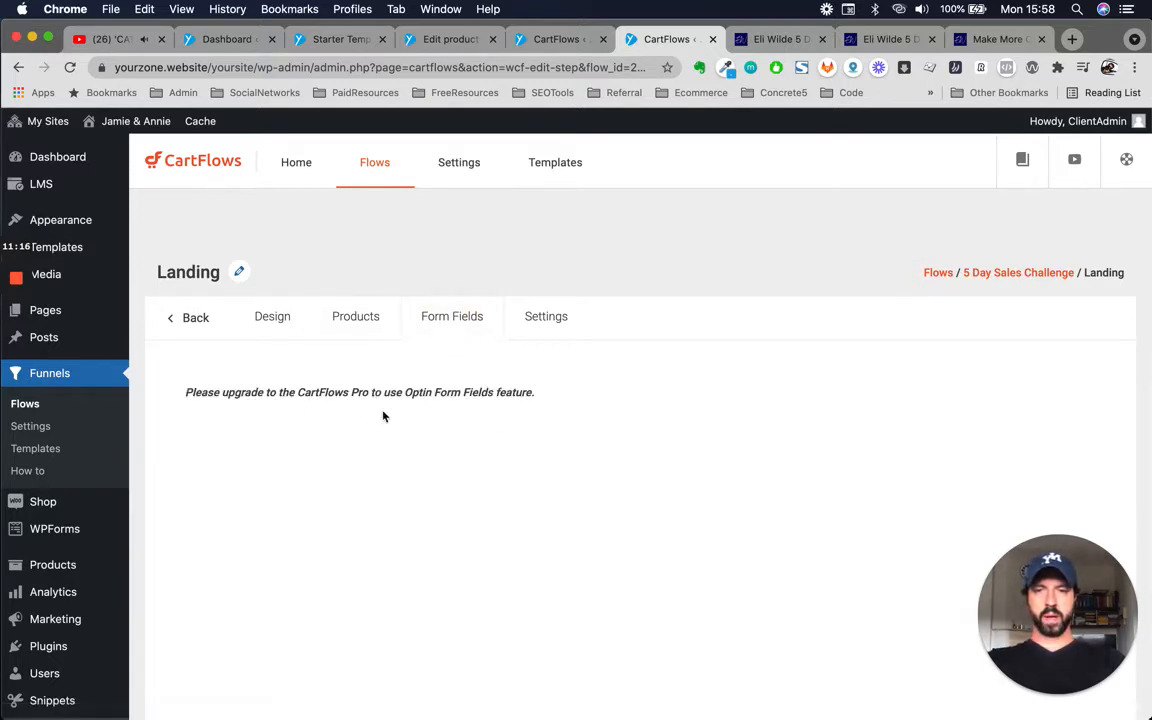
click(547, 318)
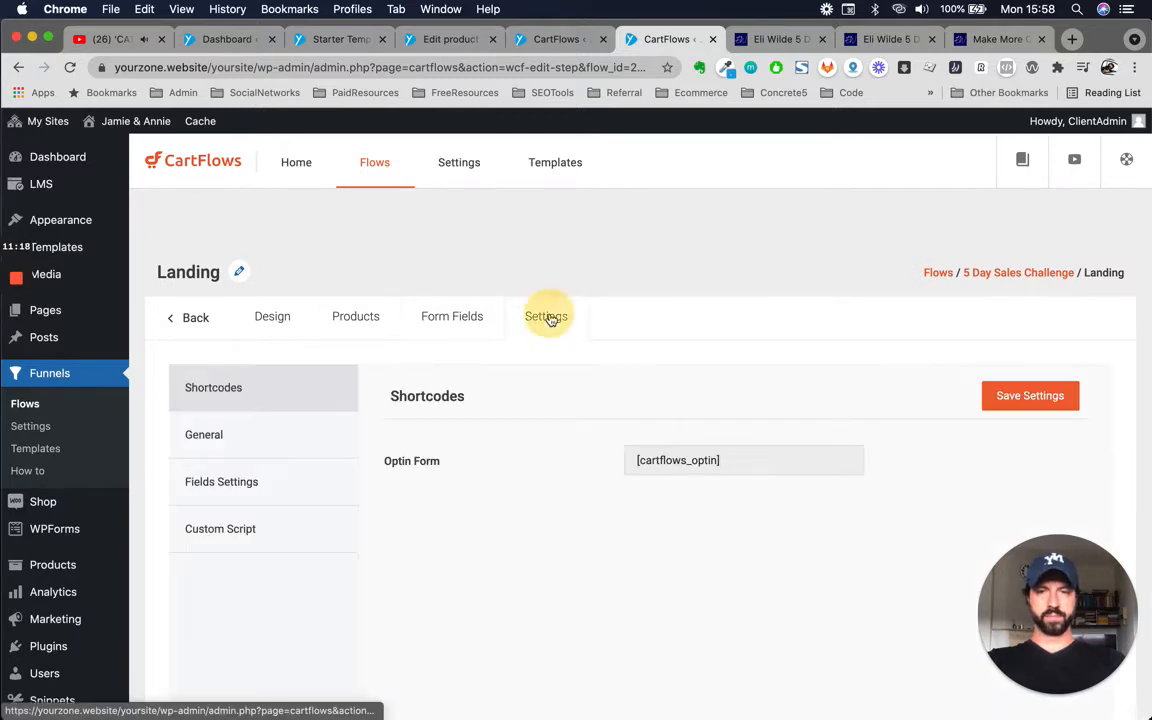
scroll(501, 488, down, 1)
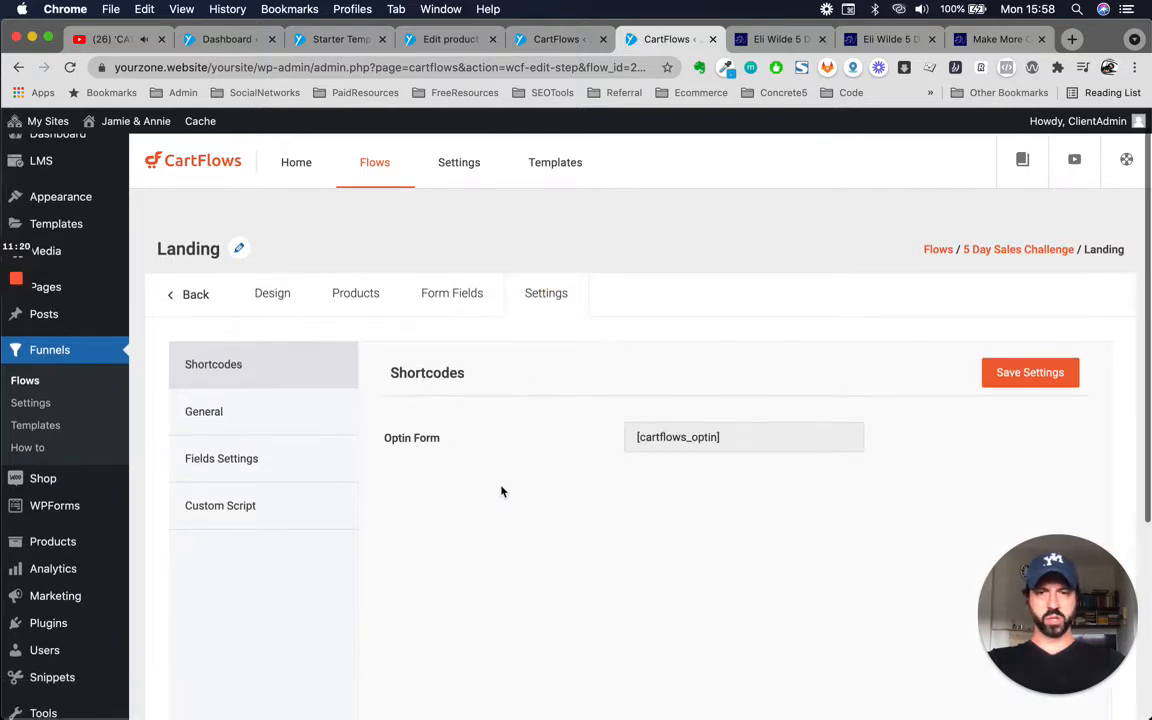
scroll(501, 488, up, 1)
click(451, 315)
click(345, 318)
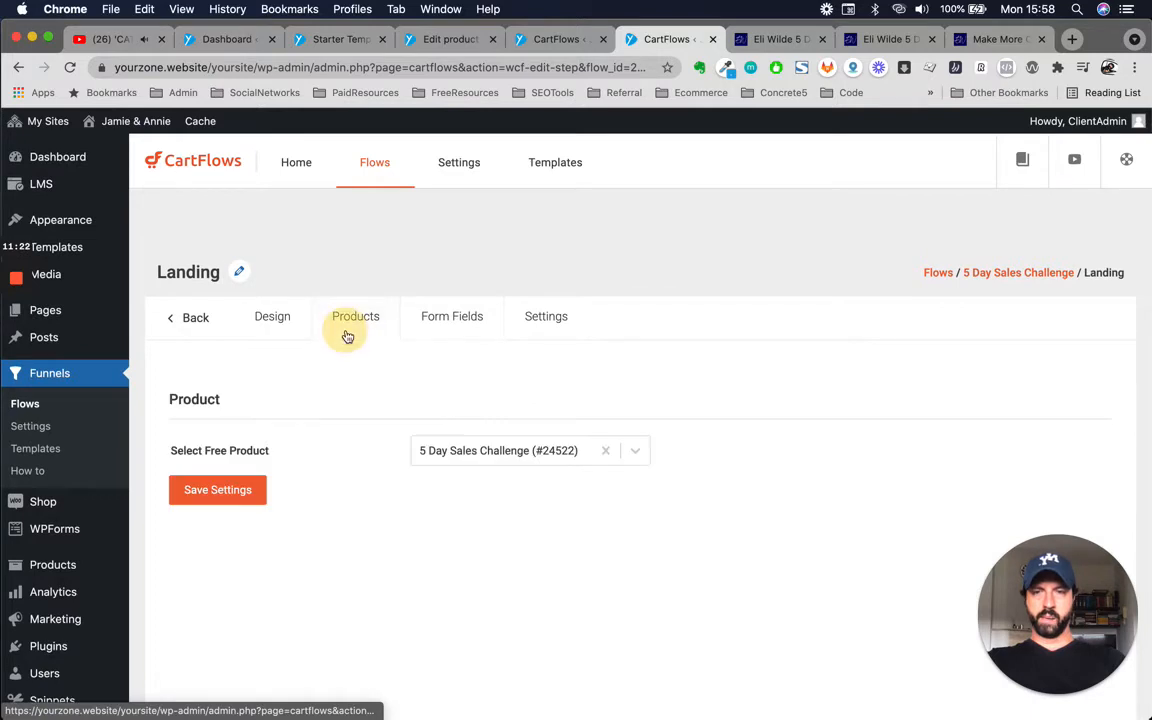
click(285, 320)
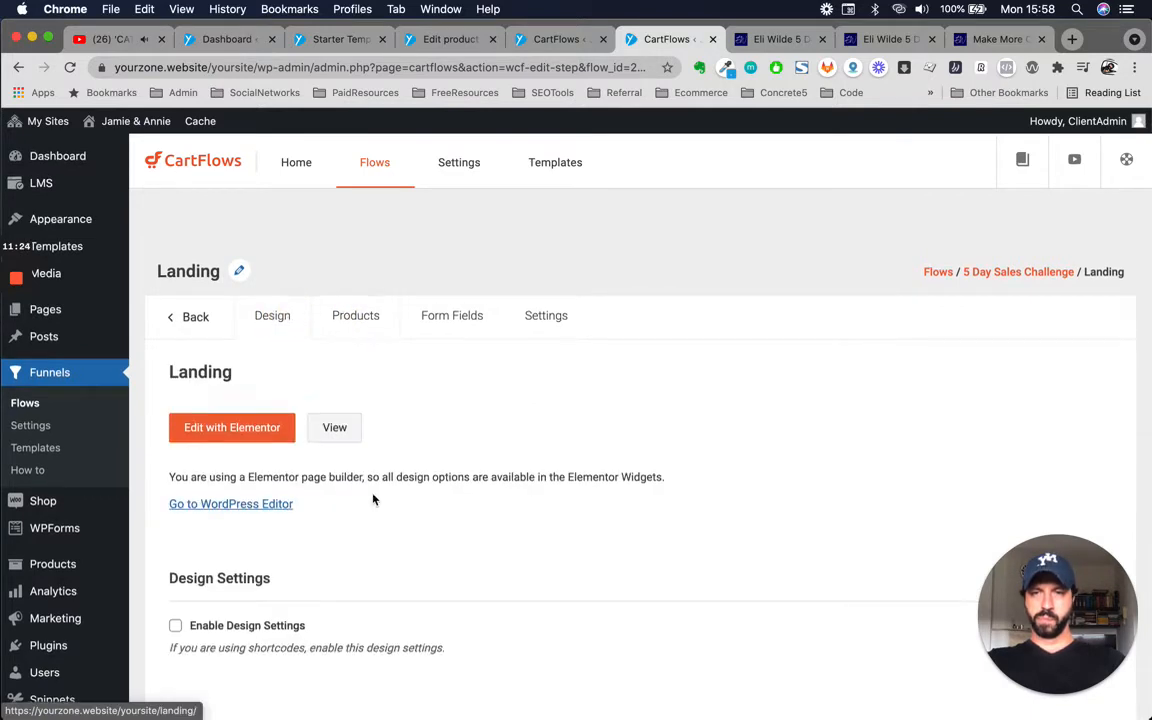
scroll(373, 500, down, 3)
scroll(373, 500, up, 3)
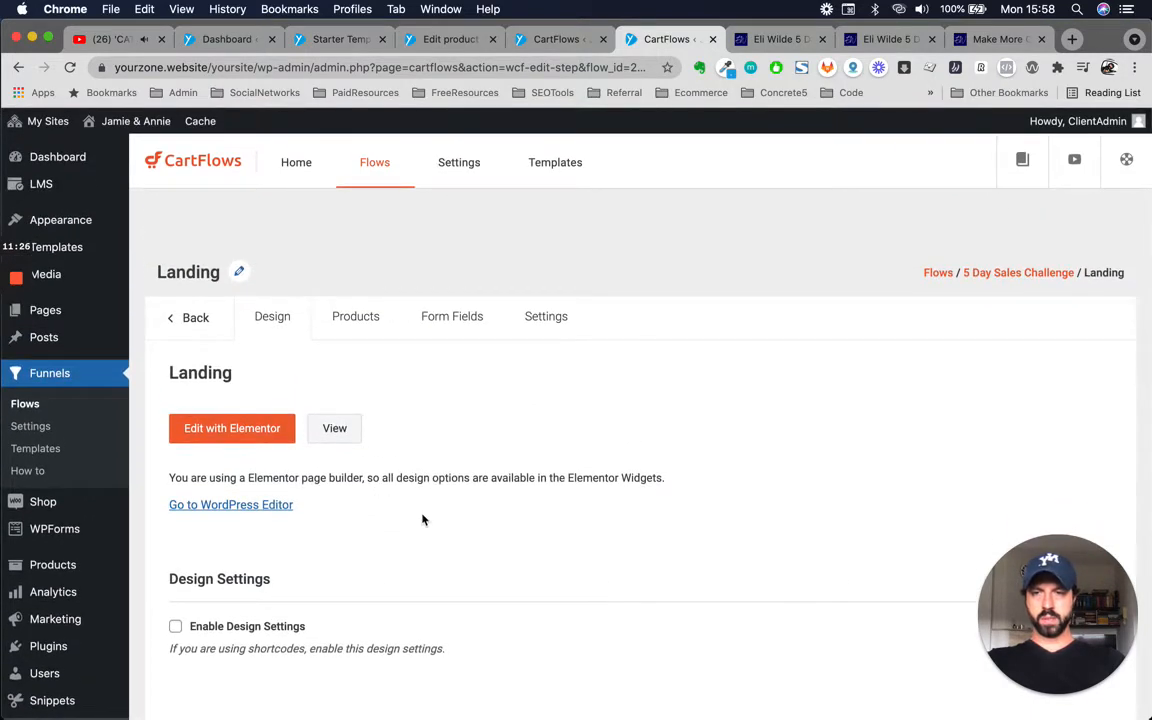
scroll(424, 519, down, 1)
scroll(424, 522, up, 1)
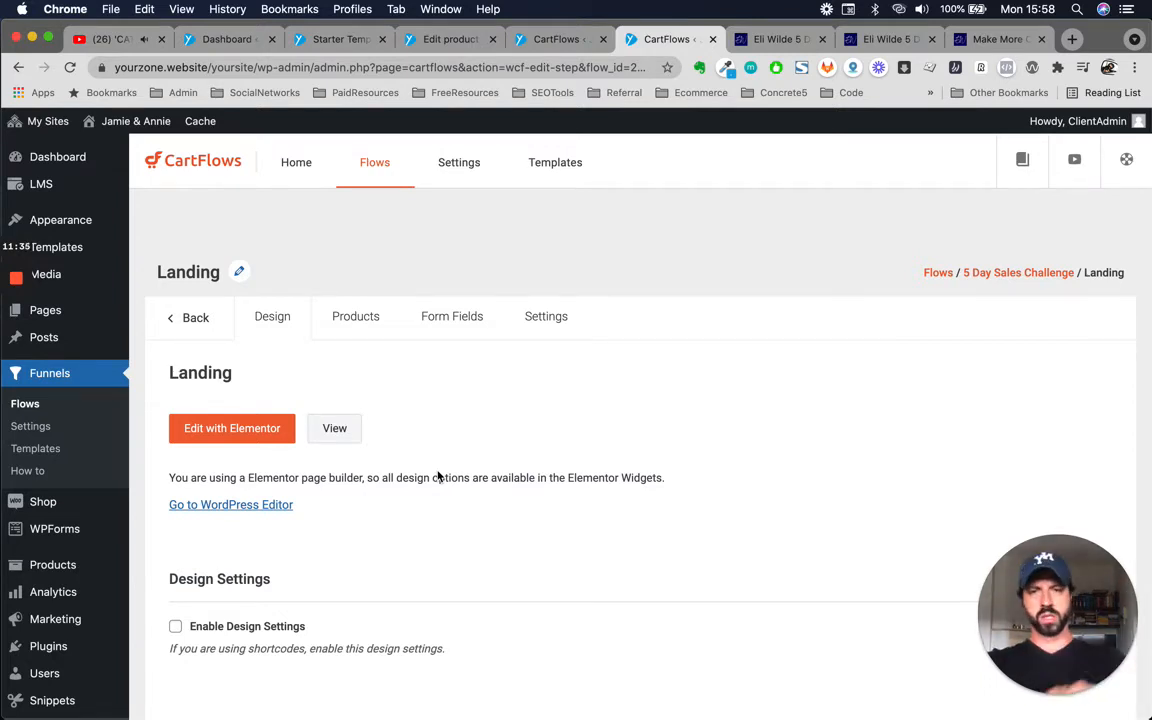
scroll(424, 527, down, 1)
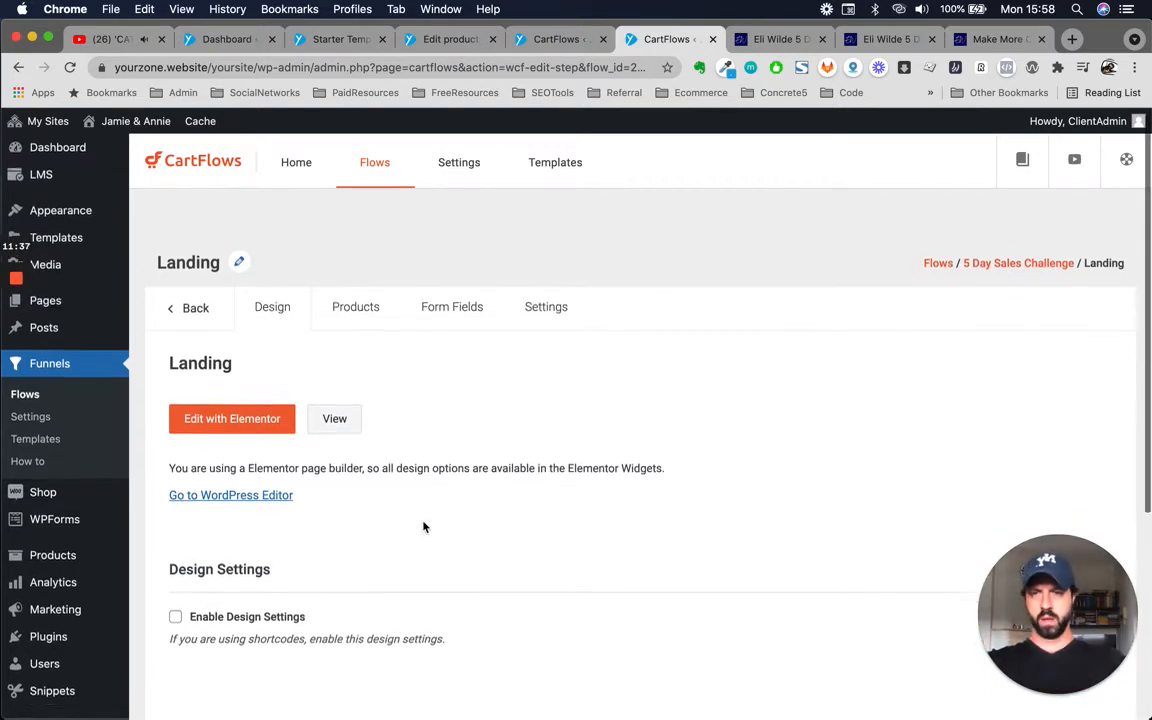
scroll(424, 527, up, 1)
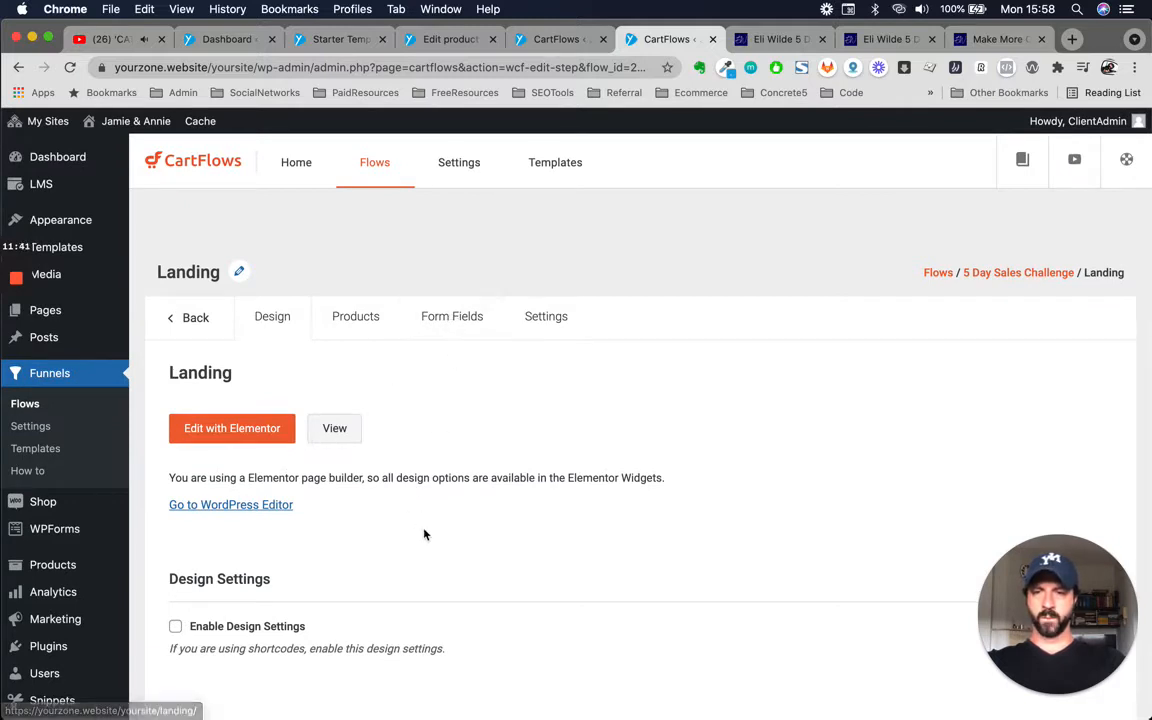
click(363, 336)
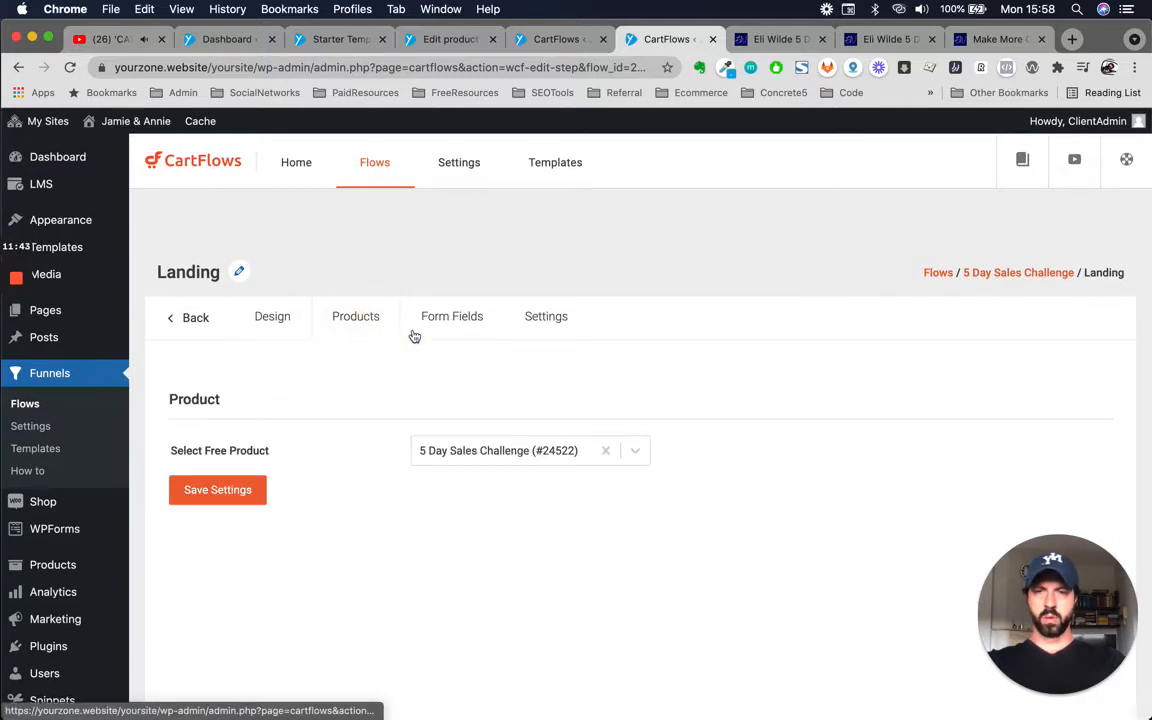
click(461, 327)
Set the Landing step's slug to "5-day-sales-challenge-landing" in its general settings.
click(566, 319)
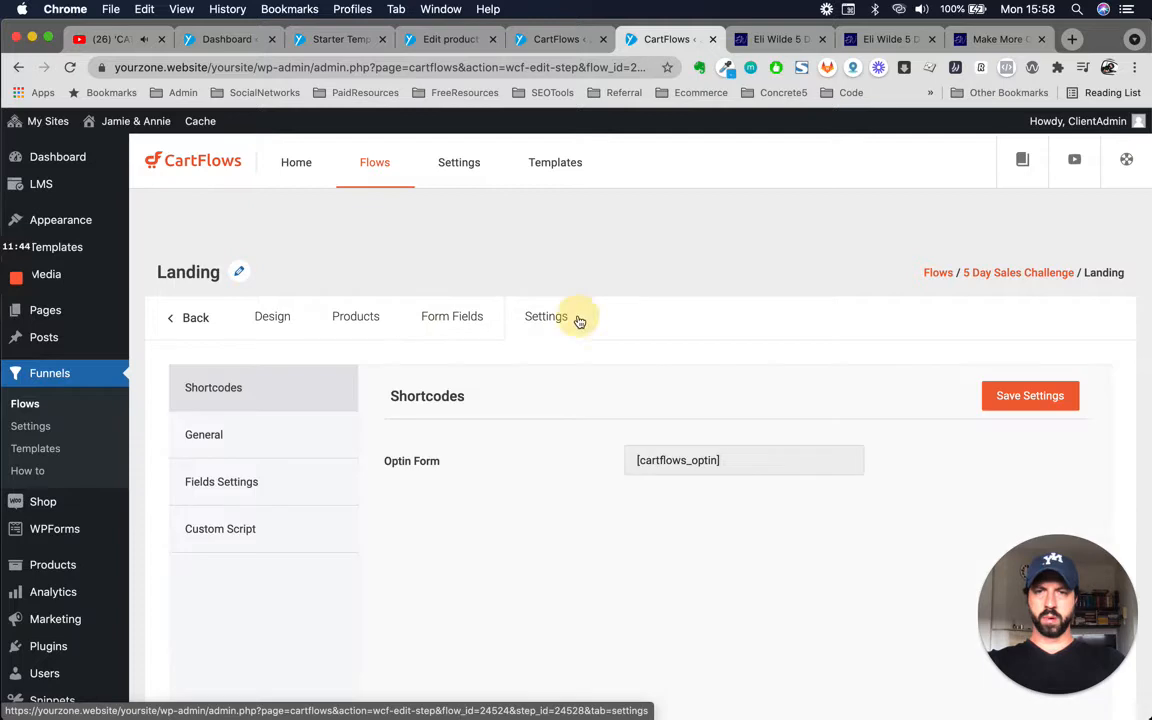
click(292, 443)
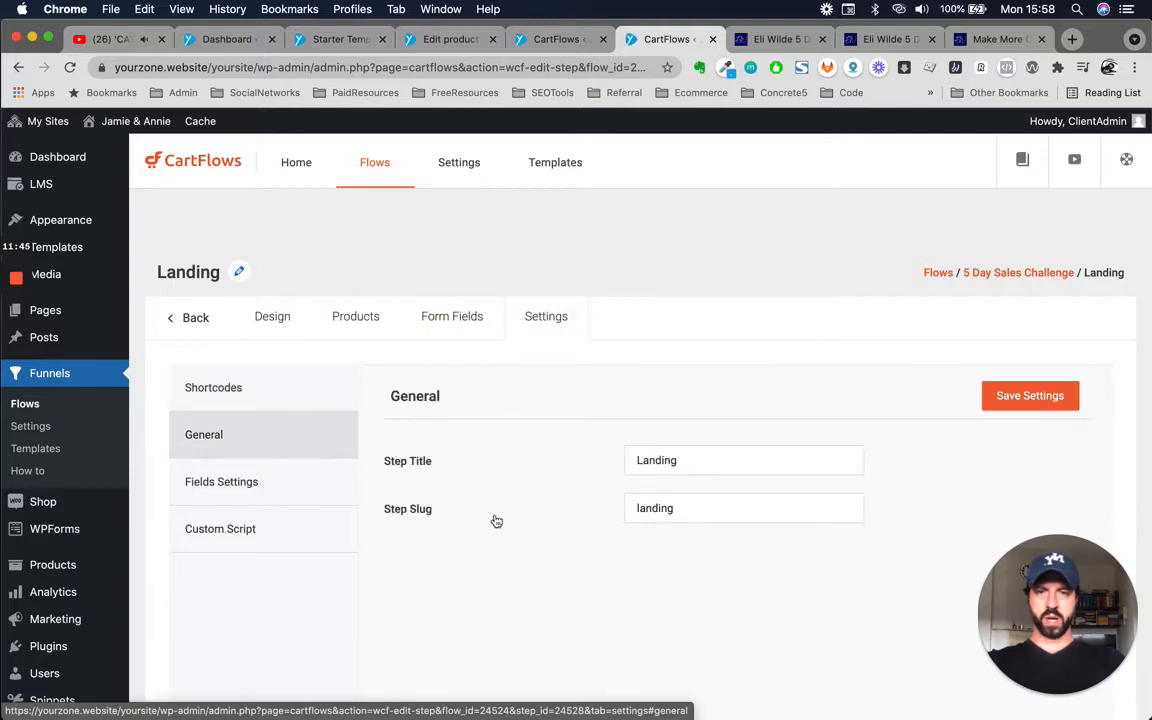
click(688, 508)
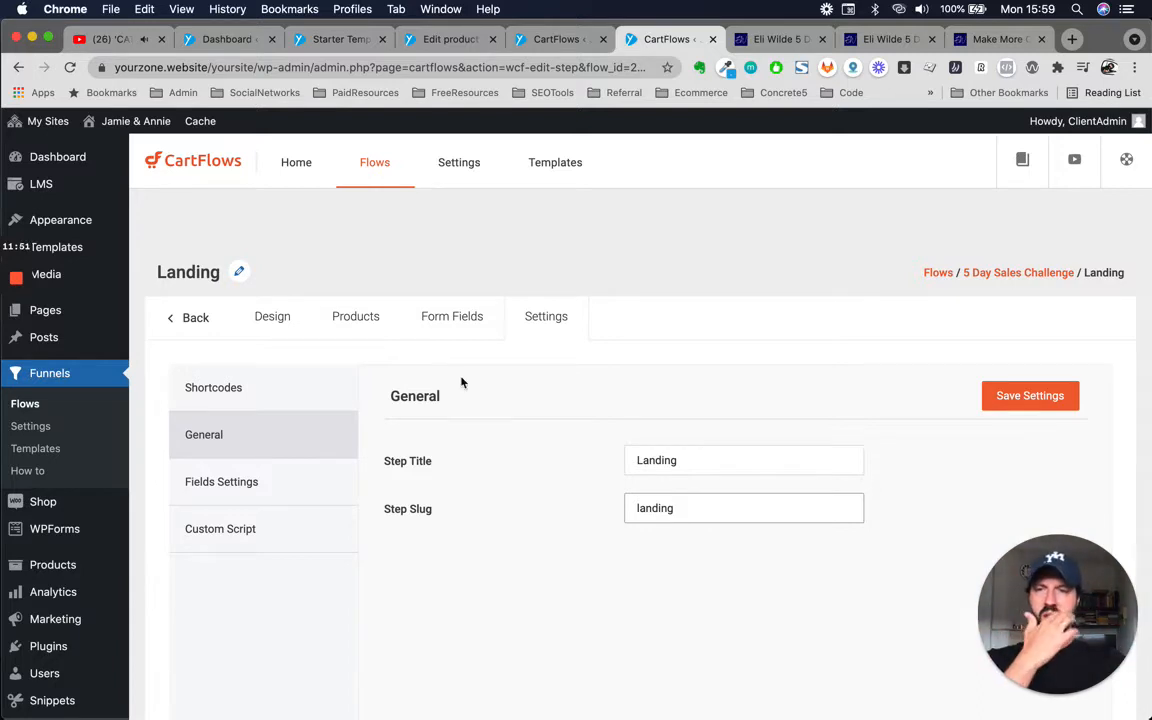
double_click(689, 512)
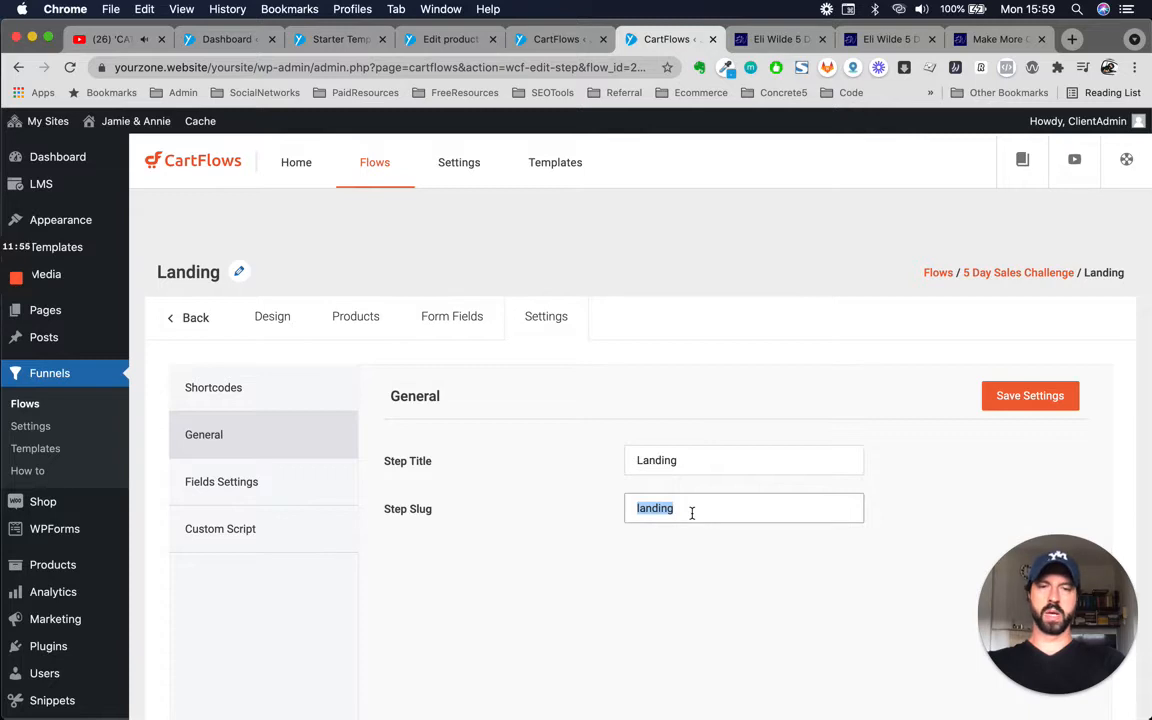
text(5-day-sales-c)
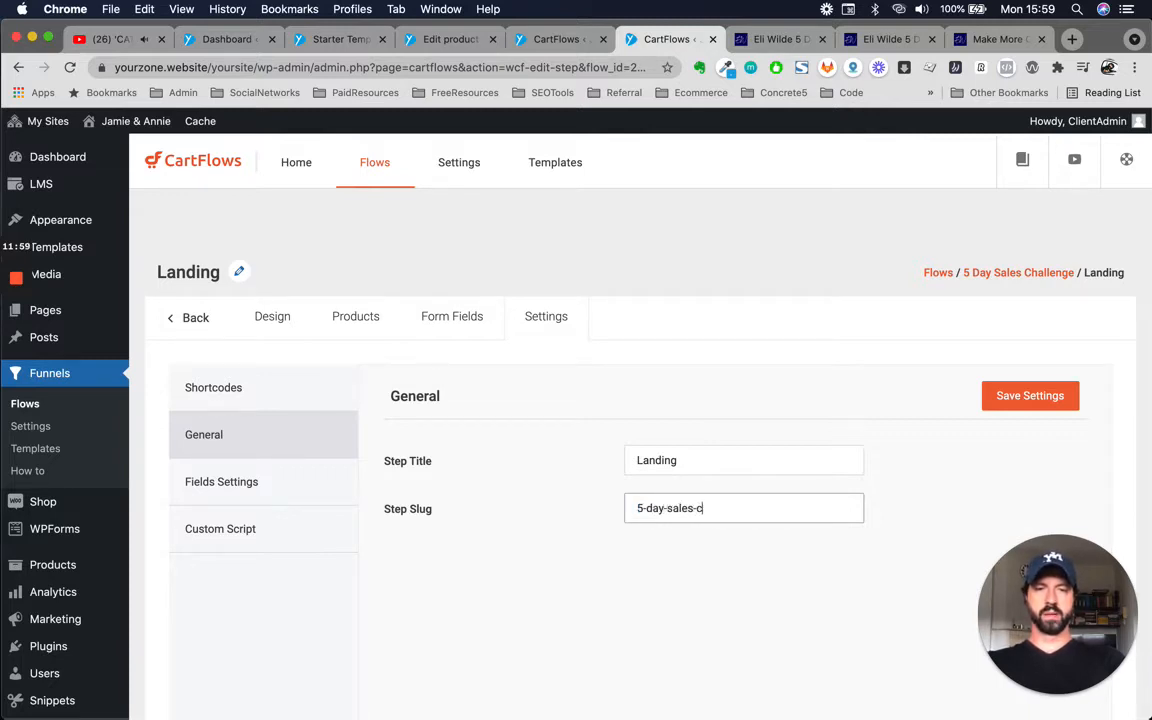
text(hallenge-landing)
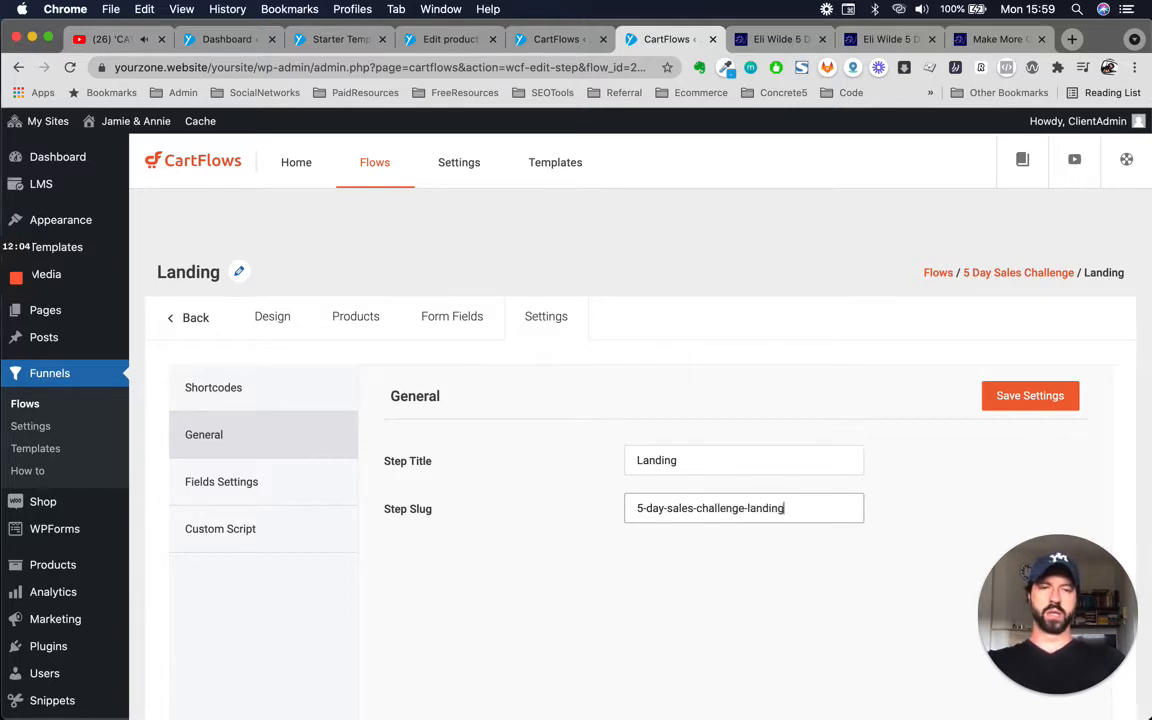
triple_click(720, 510)
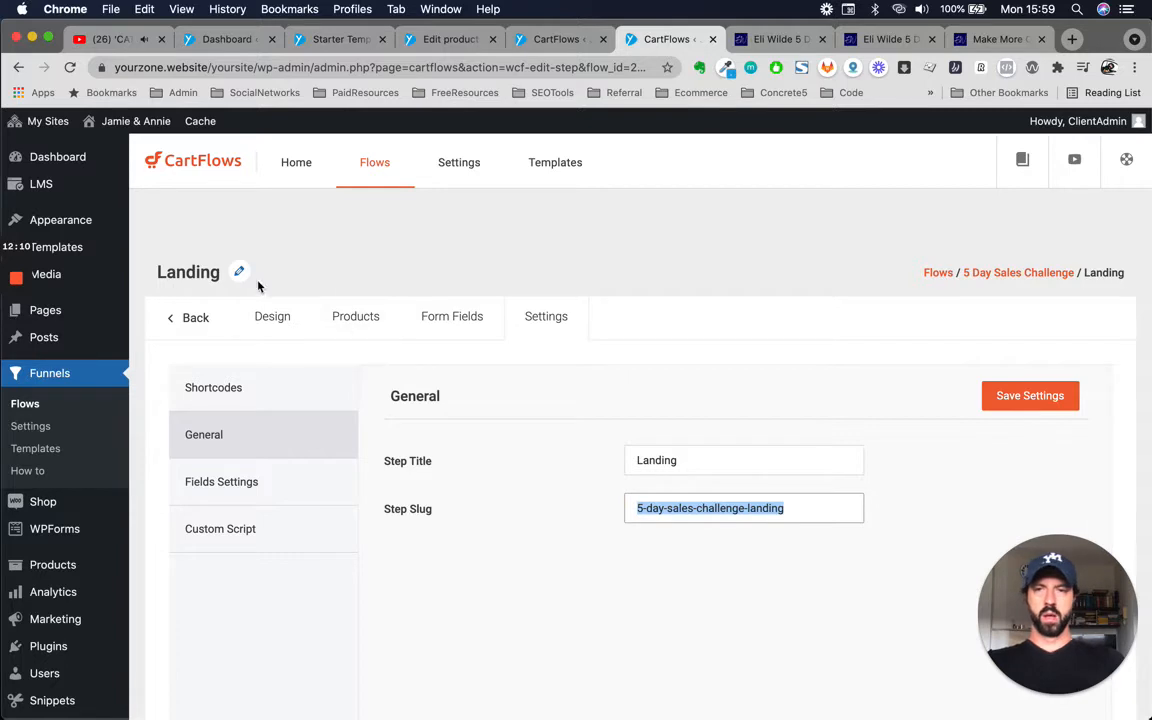
Set the Landing step's title to "Landing (5 Day Sales Challenge)" and save the settings.
click(816, 457)
text(/)
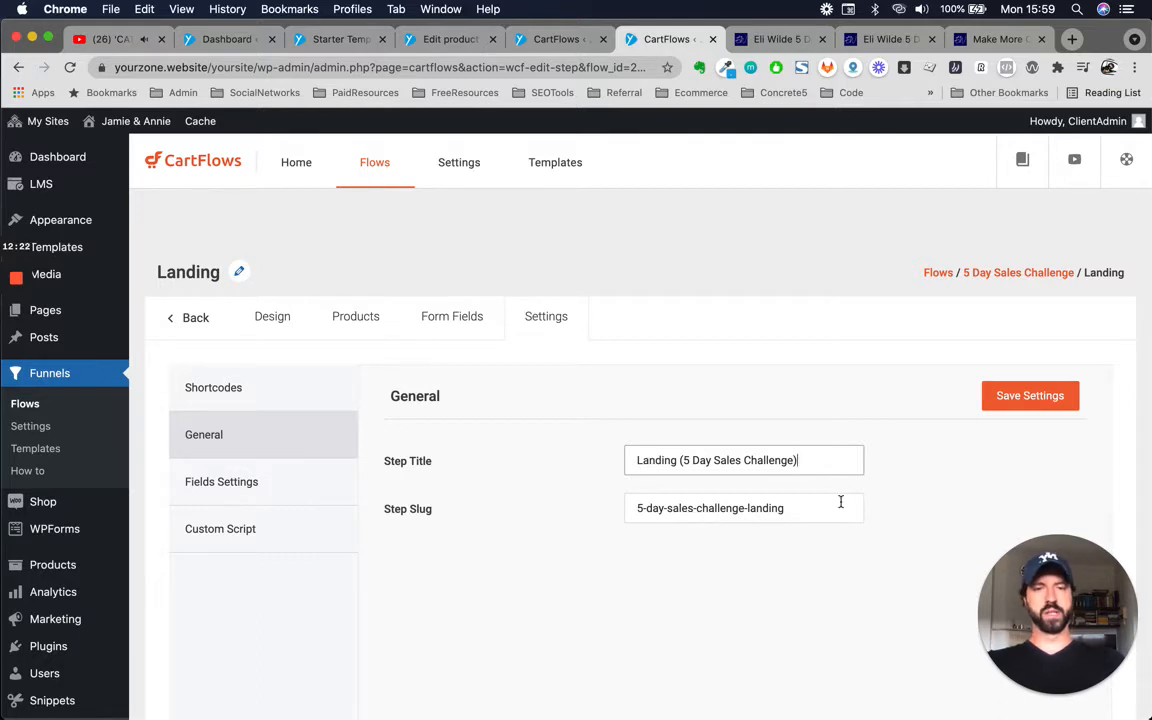
click(1018, 400)
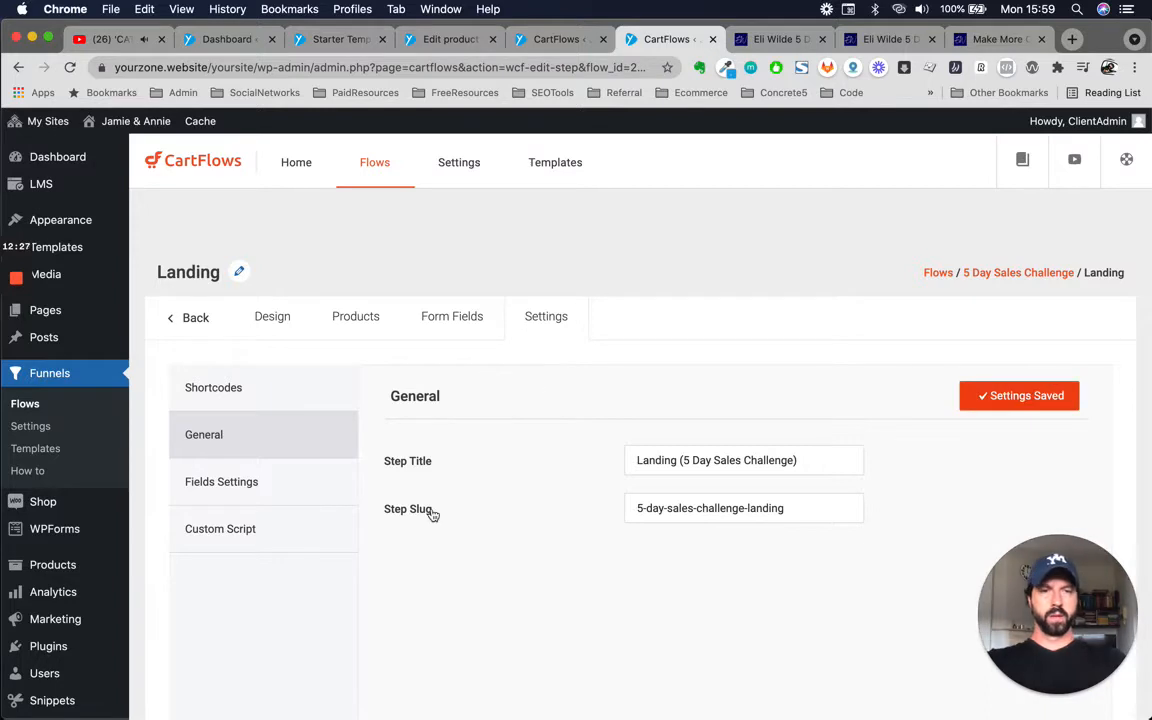
Enable passing the Landing step's fields as URL parameters, list first_name, last_name, billing_email as the form fields, and save.
click(255, 483)
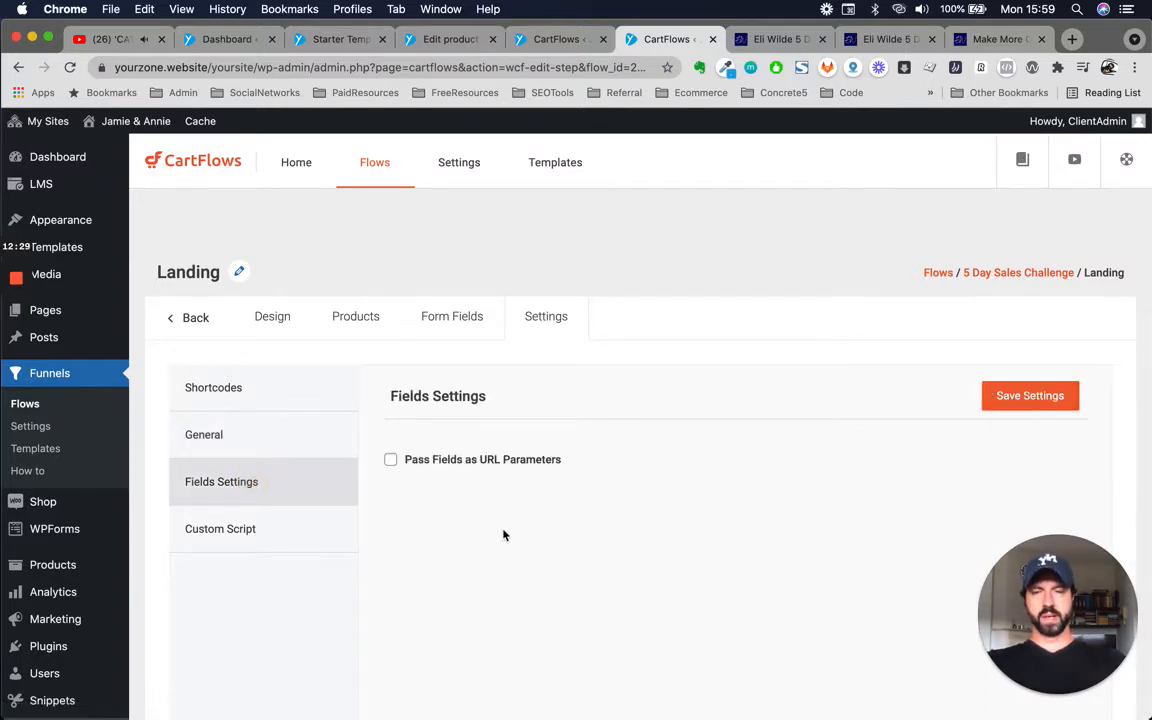
click(392, 462)
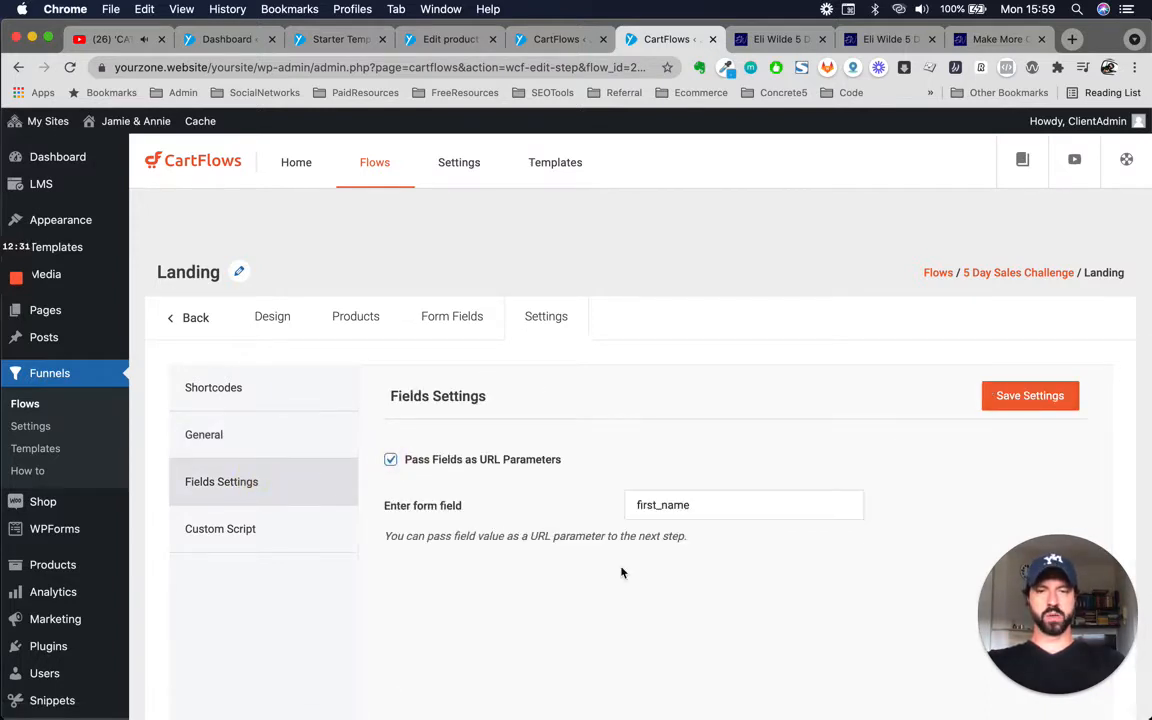
scroll(622, 571, down, 1)
click(727, 494)
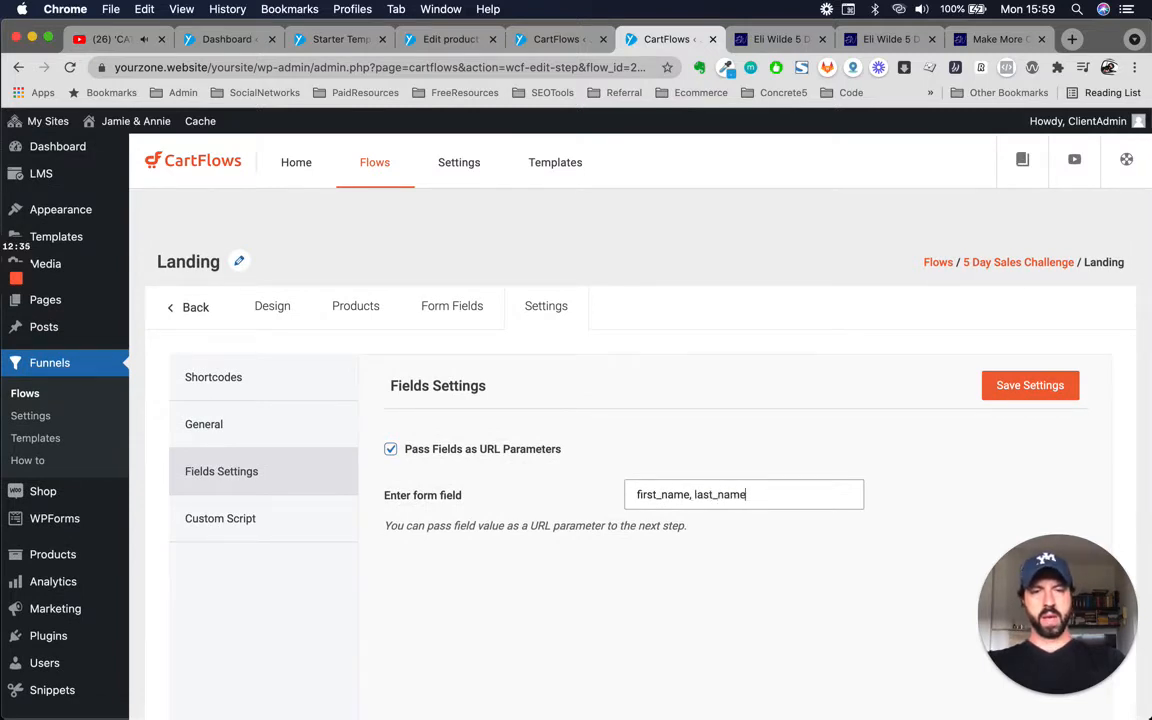
text(, last_name, billing_)
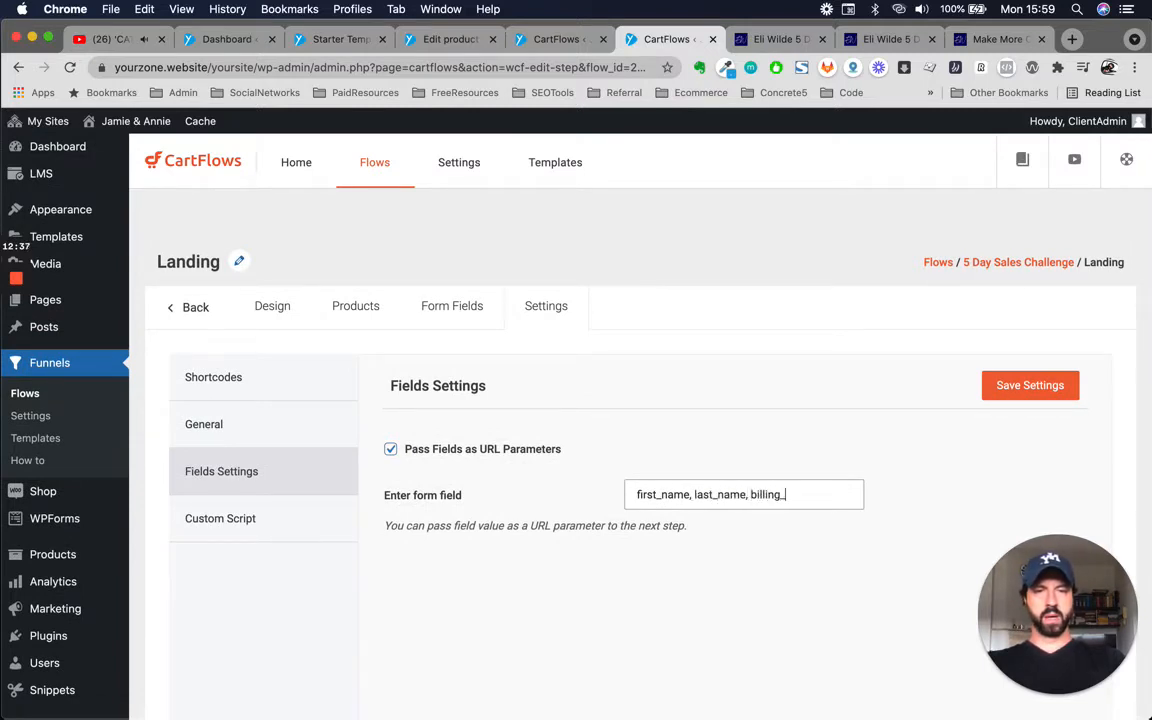
text(email)
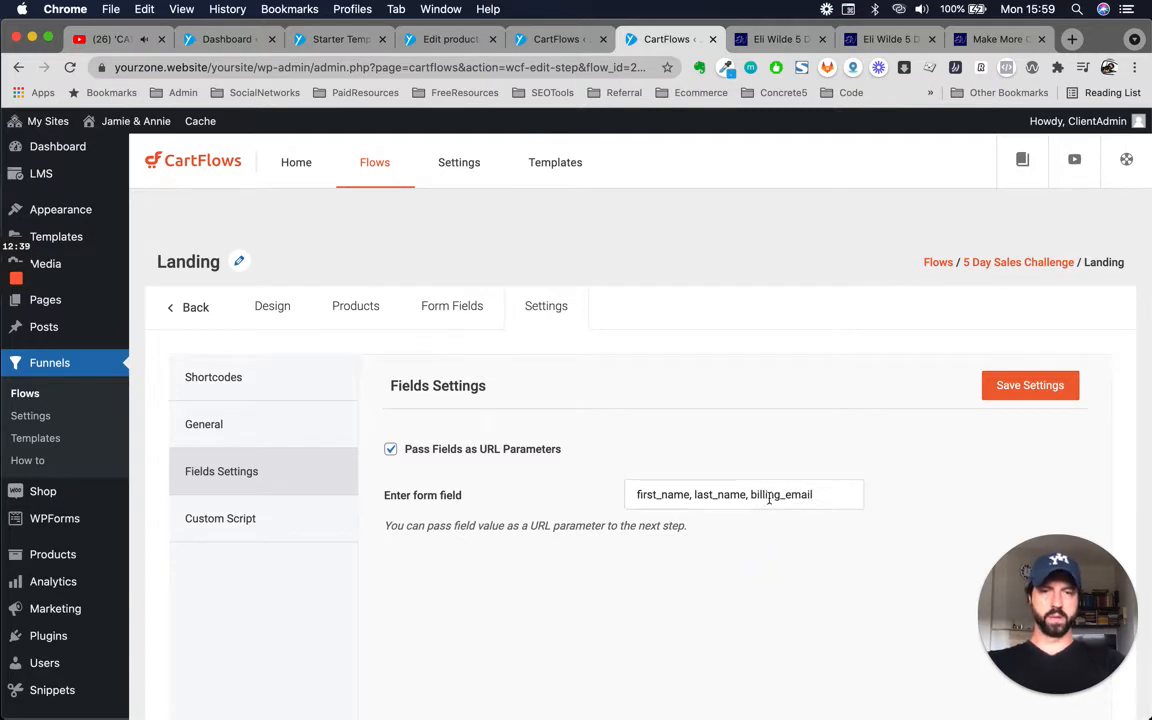
triple_click(668, 507)
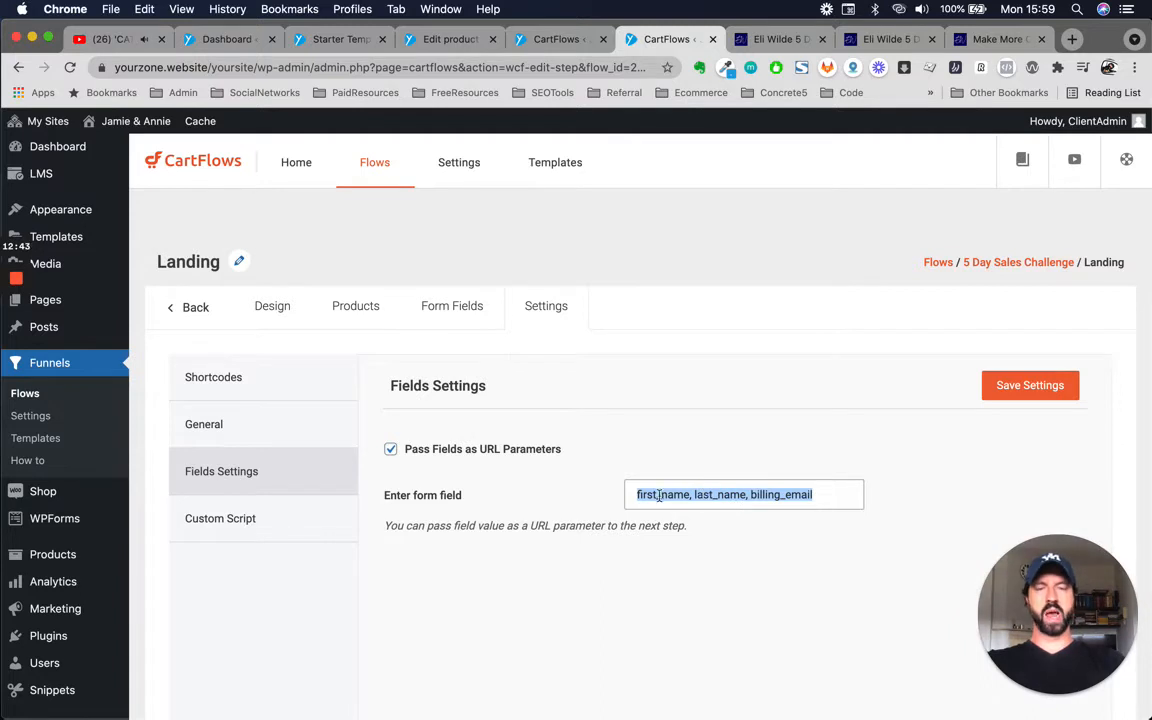
click(817, 490)
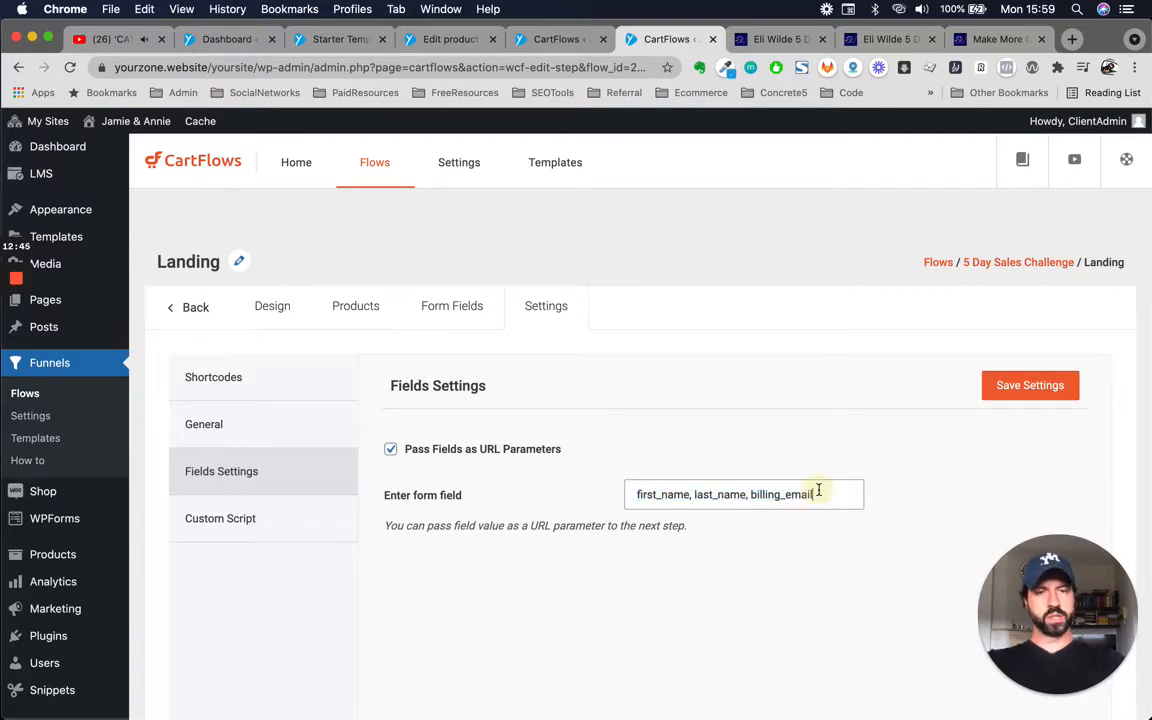
double_click(763, 494)
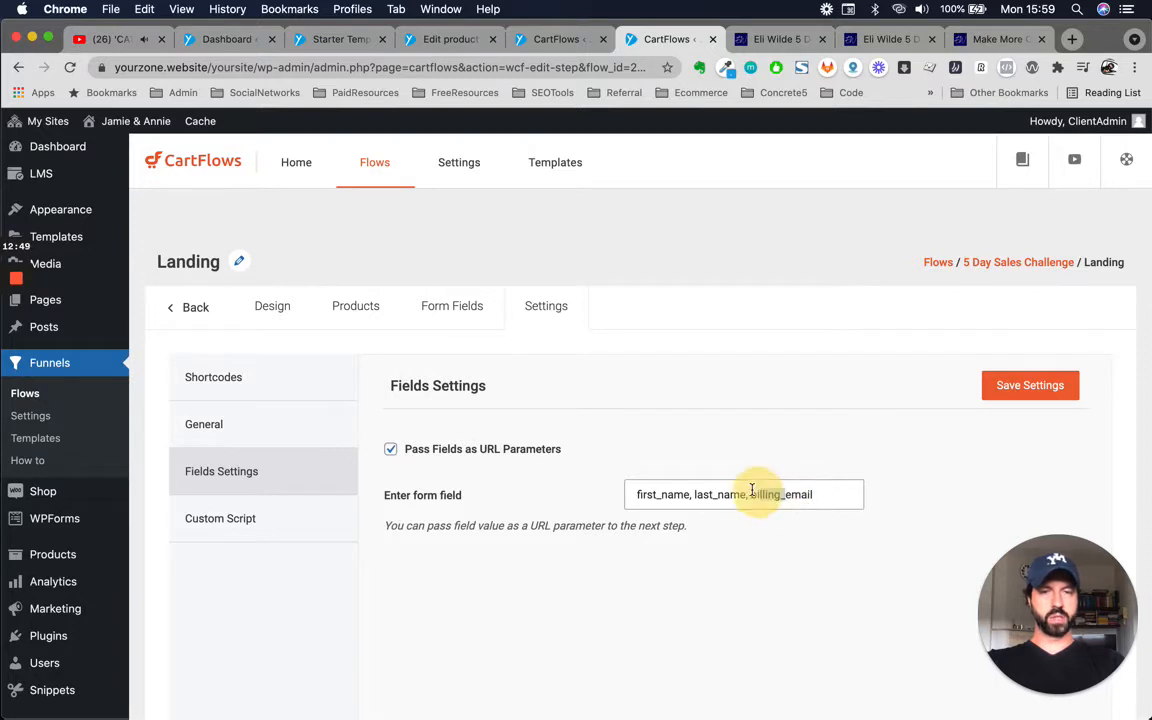
click(970, 472)
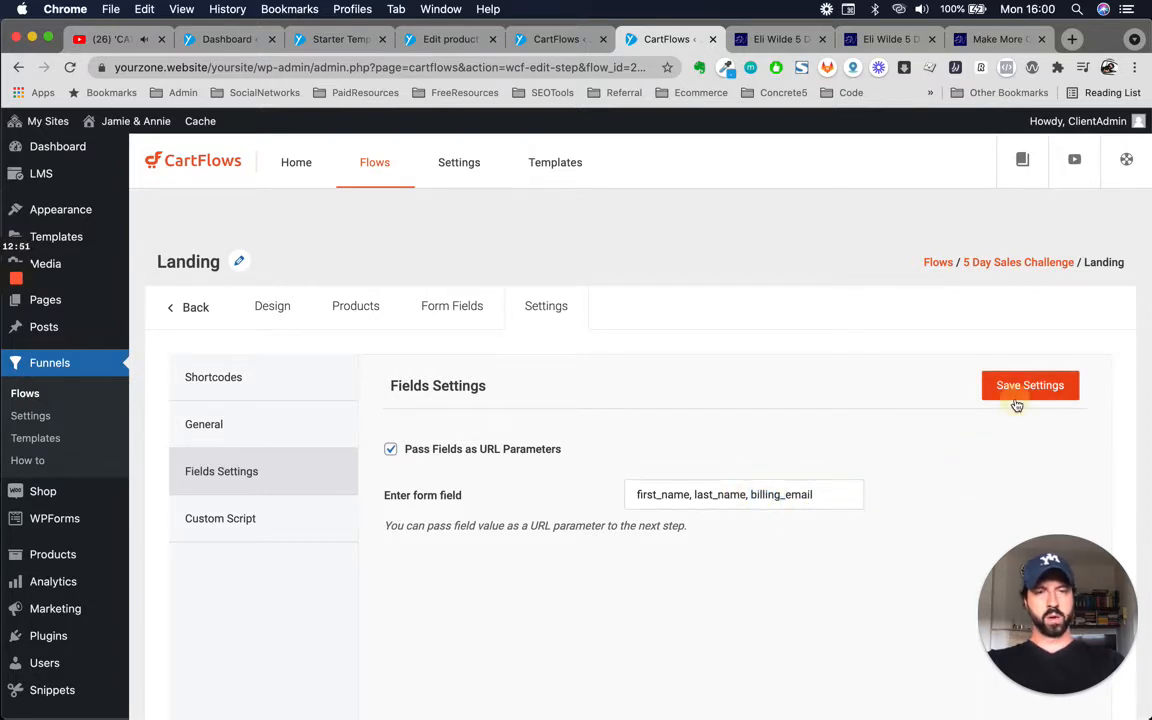
click(1018, 394)
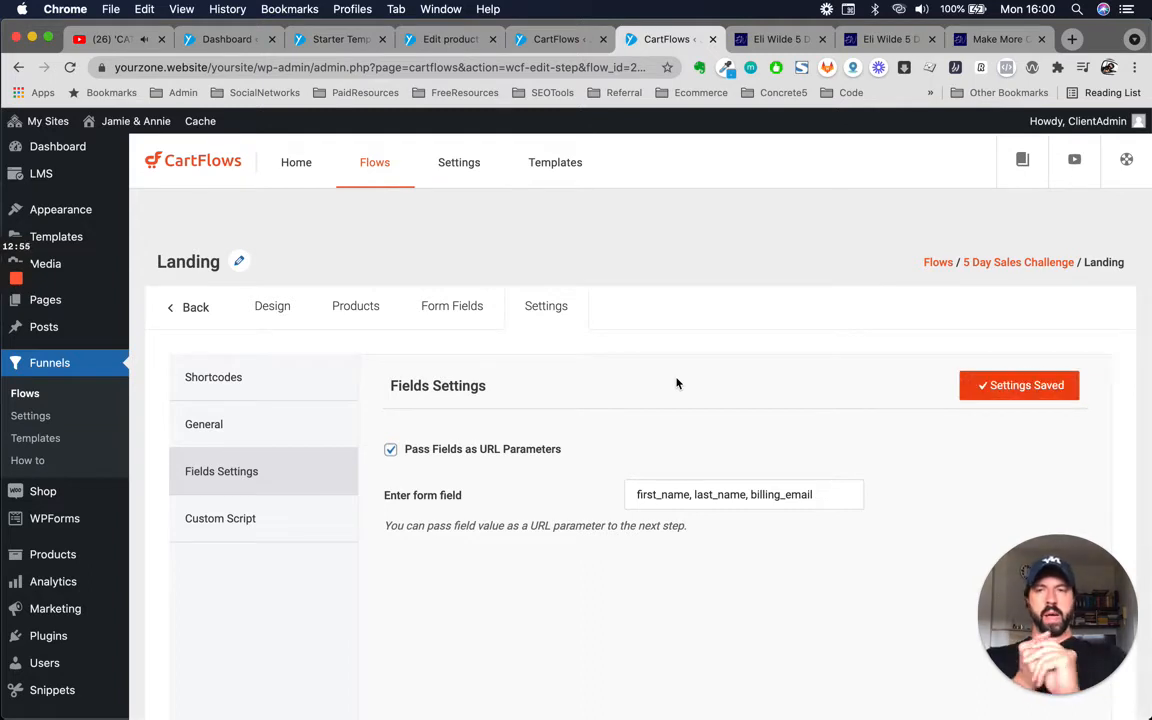
Return to the flow's step list, open the Checkout (Woo) step for editing in a new browser tab and switch to it.
click(196, 310)
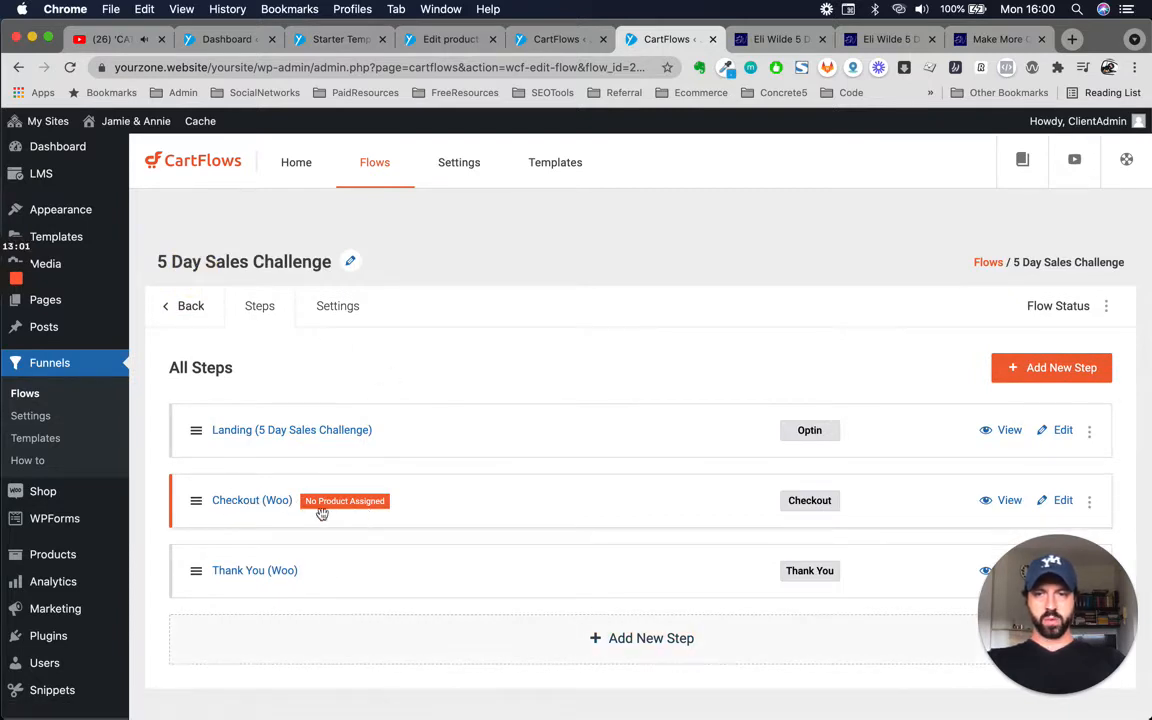
scroll(352, 506, down, 1)
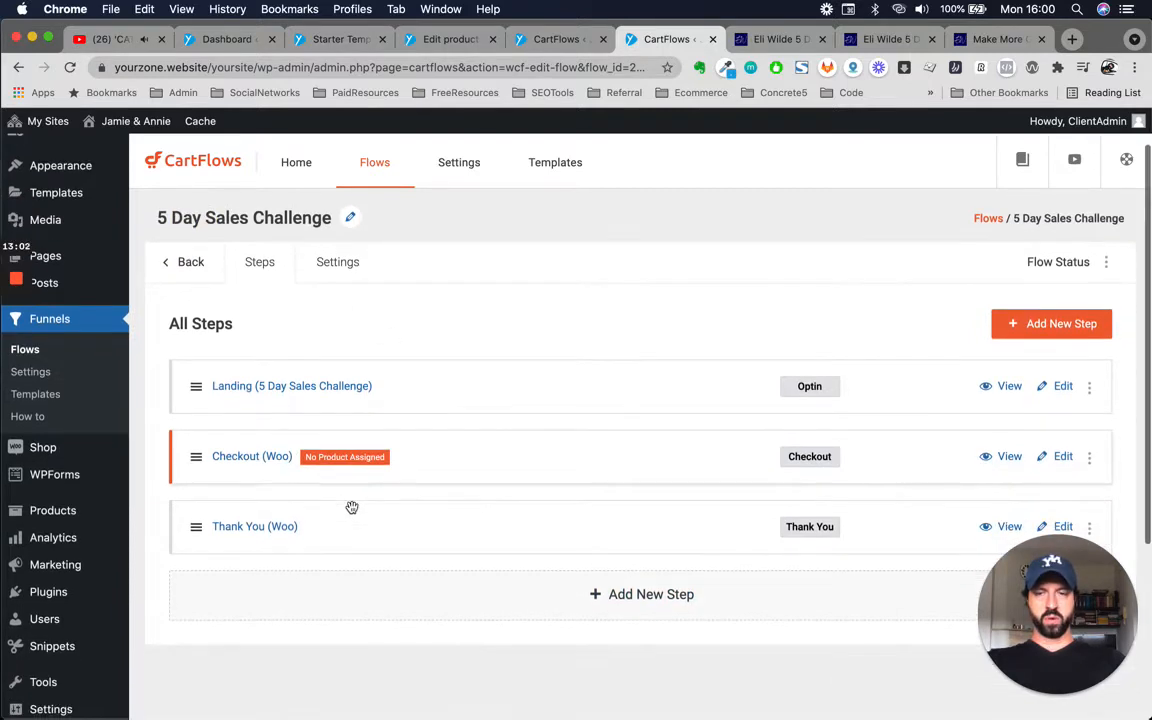
right_click(1065, 460)
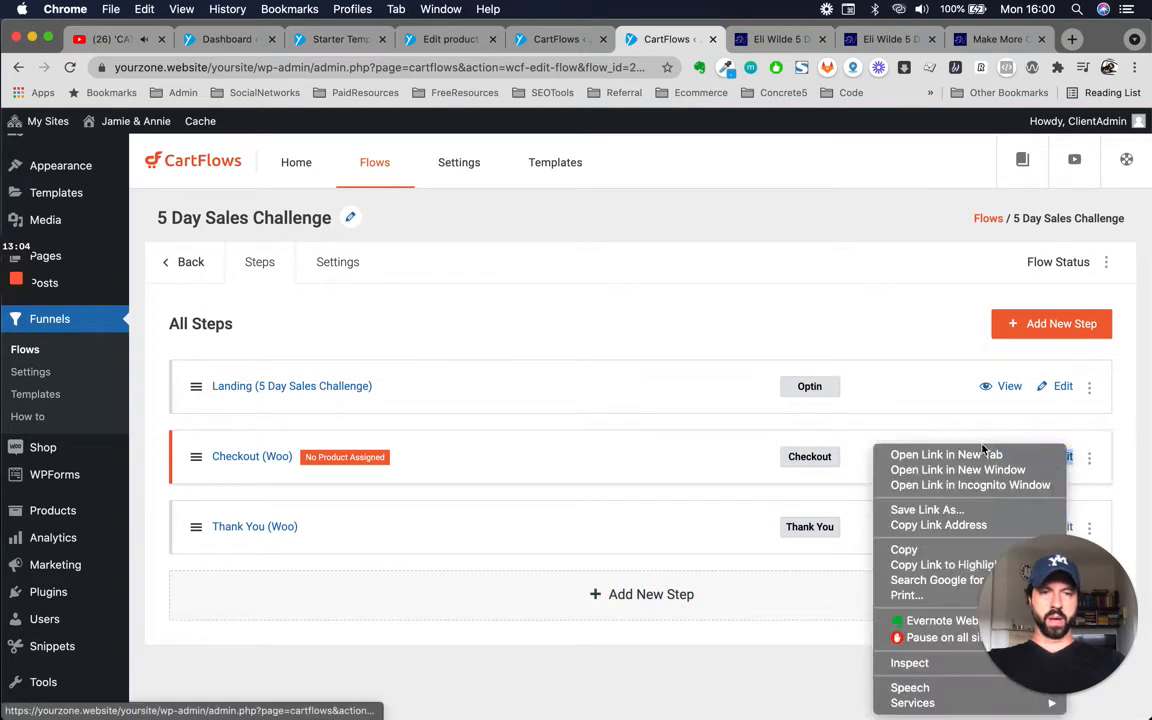
click(975, 525)
click(703, 45)
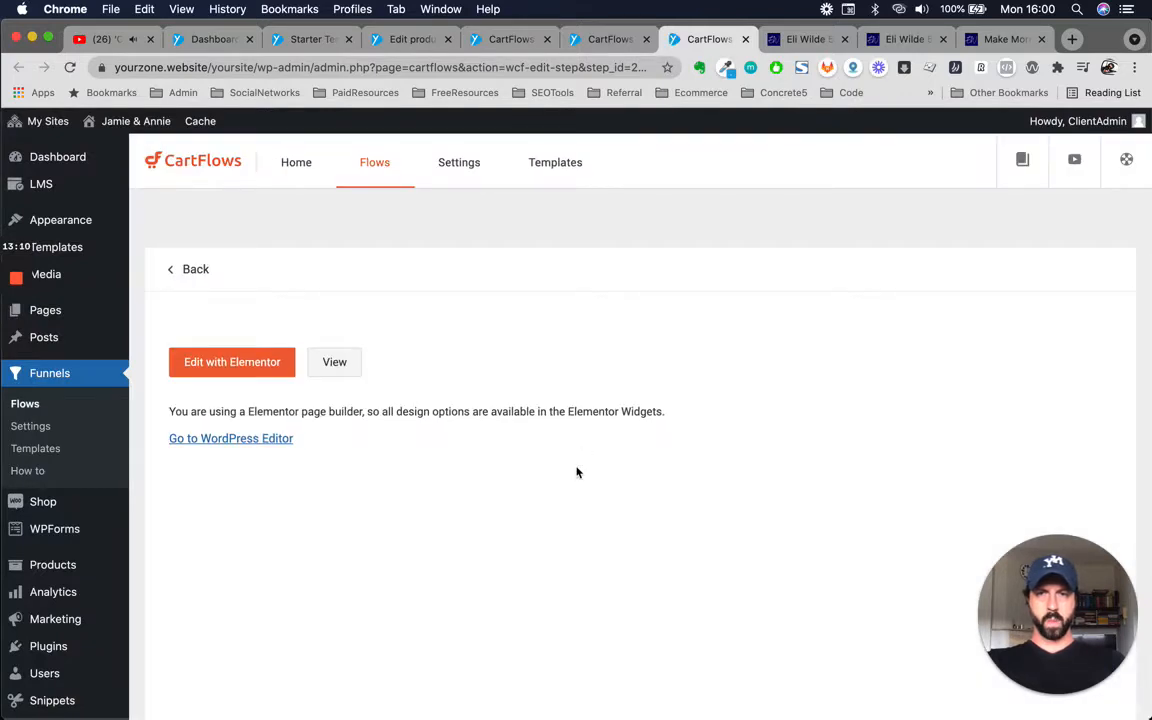
Add the existing "5 Day Sales Challenge - VIP ACCESS" product to the Checkout (Woo) step by searching for "sales".
scroll(424, 462, down, 1)
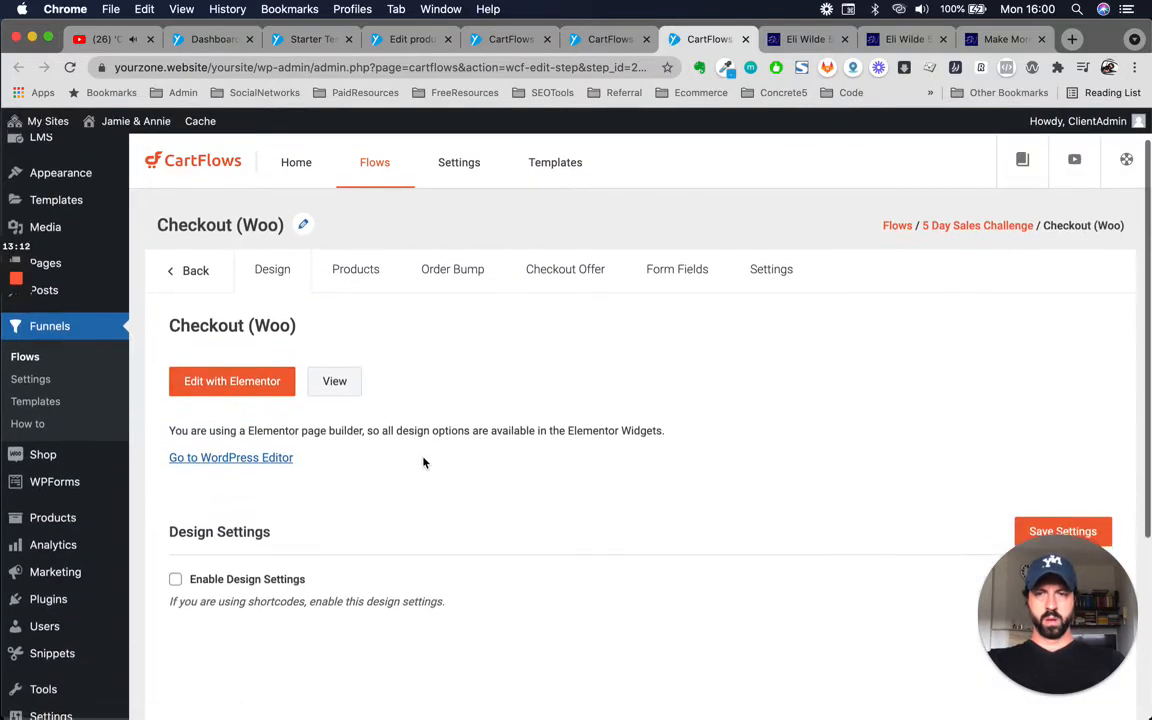
scroll(424, 462, up, 1)
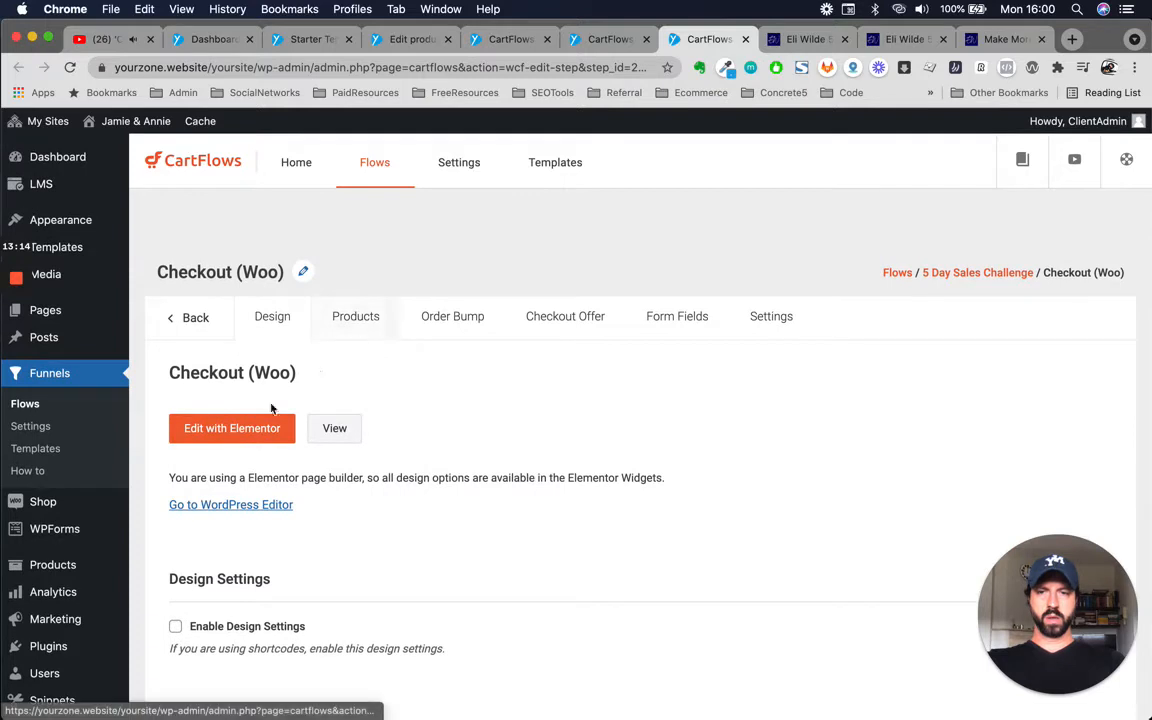
click(356, 318)
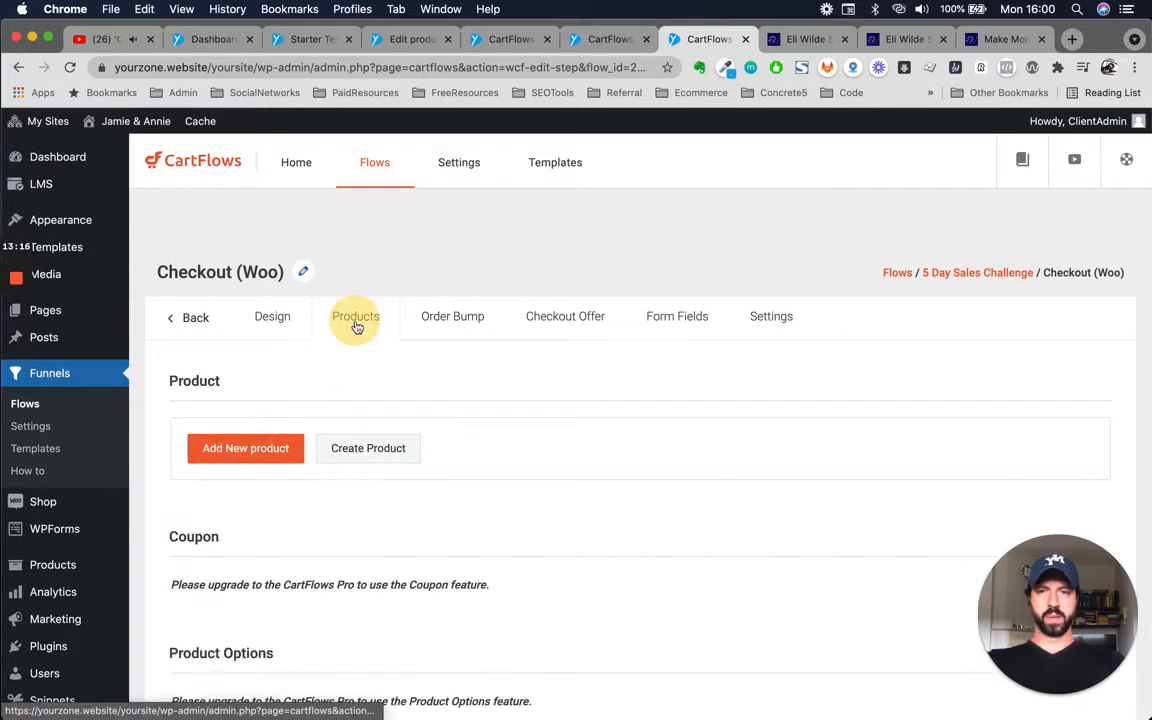
scroll(522, 540, down, 1)
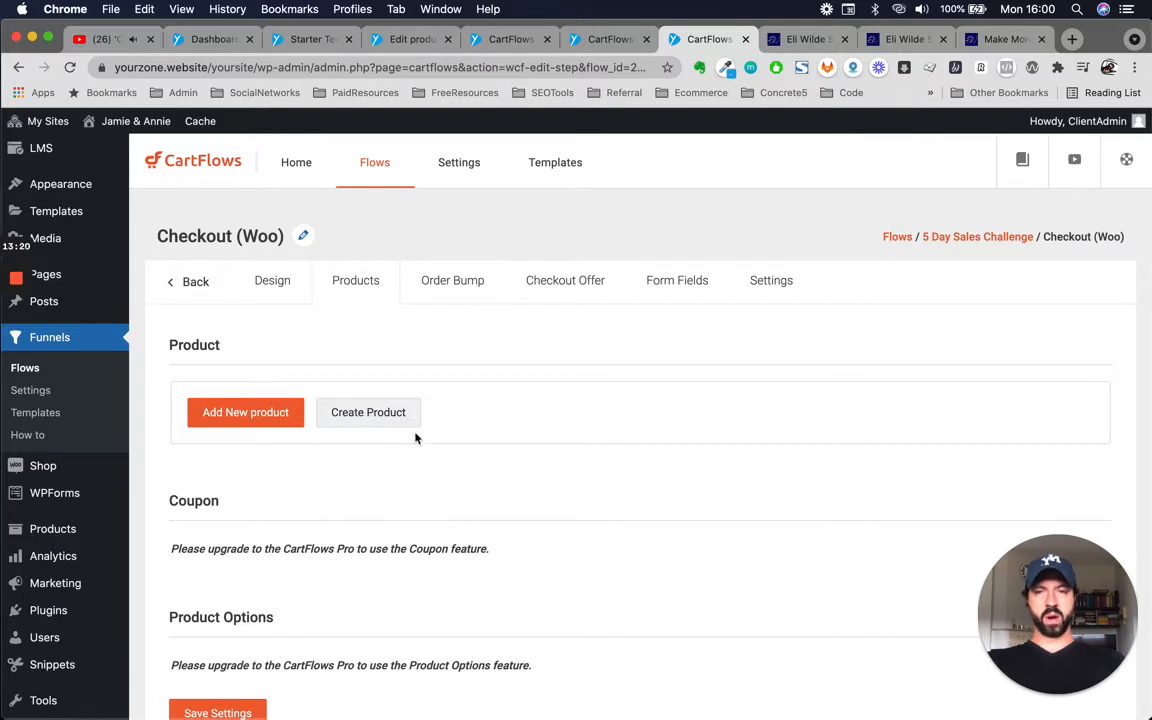
scroll(321, 520, down, 1)
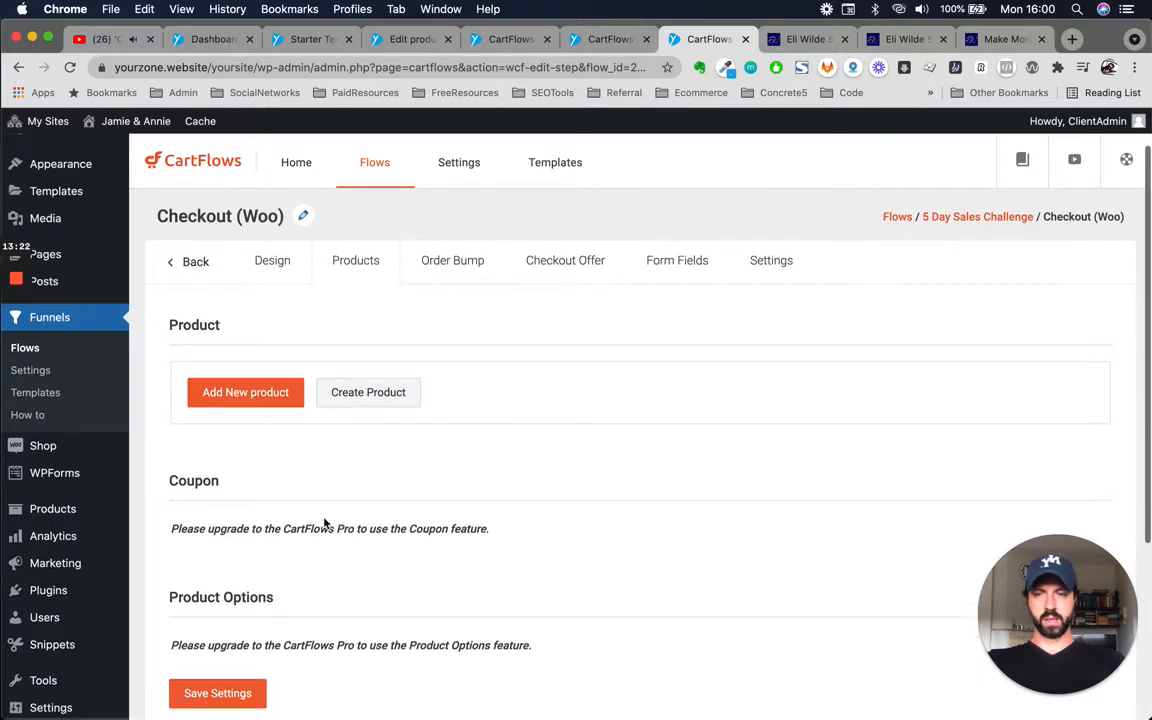
click(258, 381)
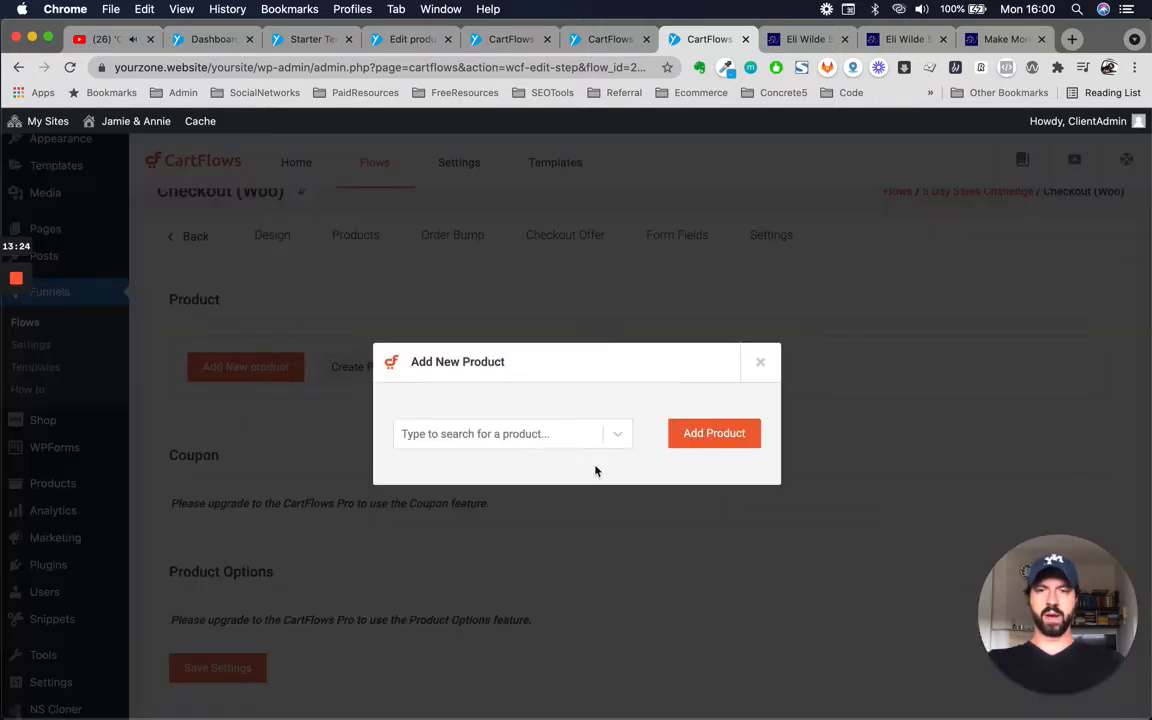
click(618, 438)
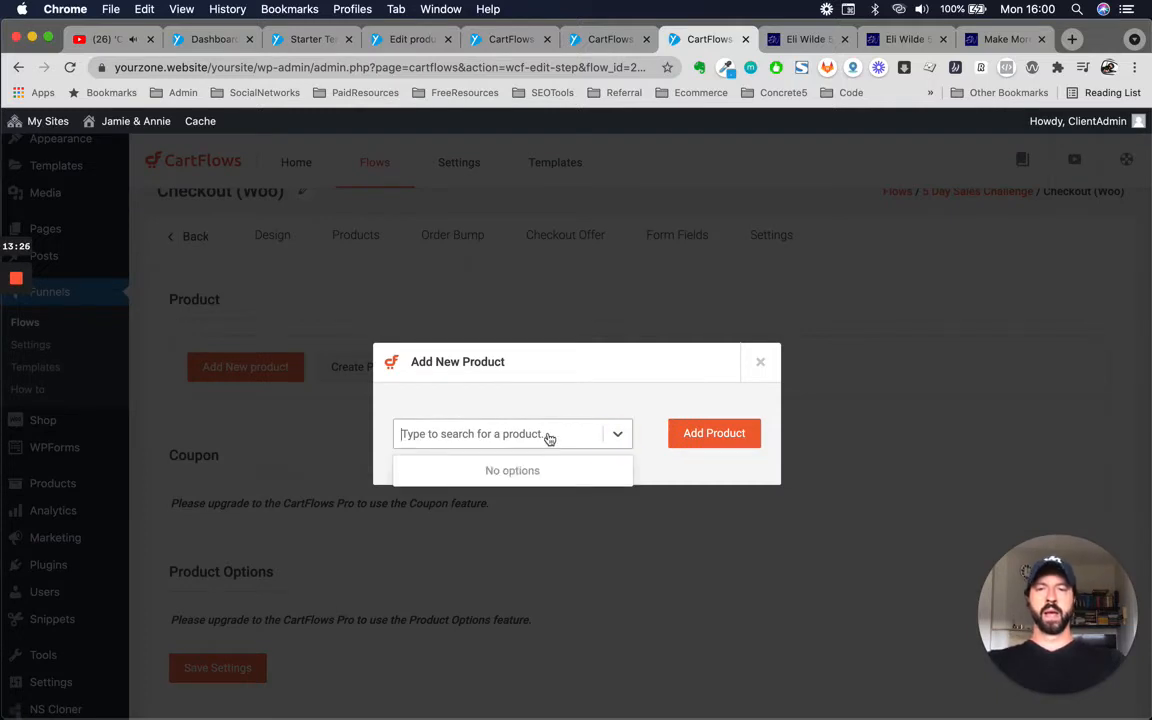
text(sales)
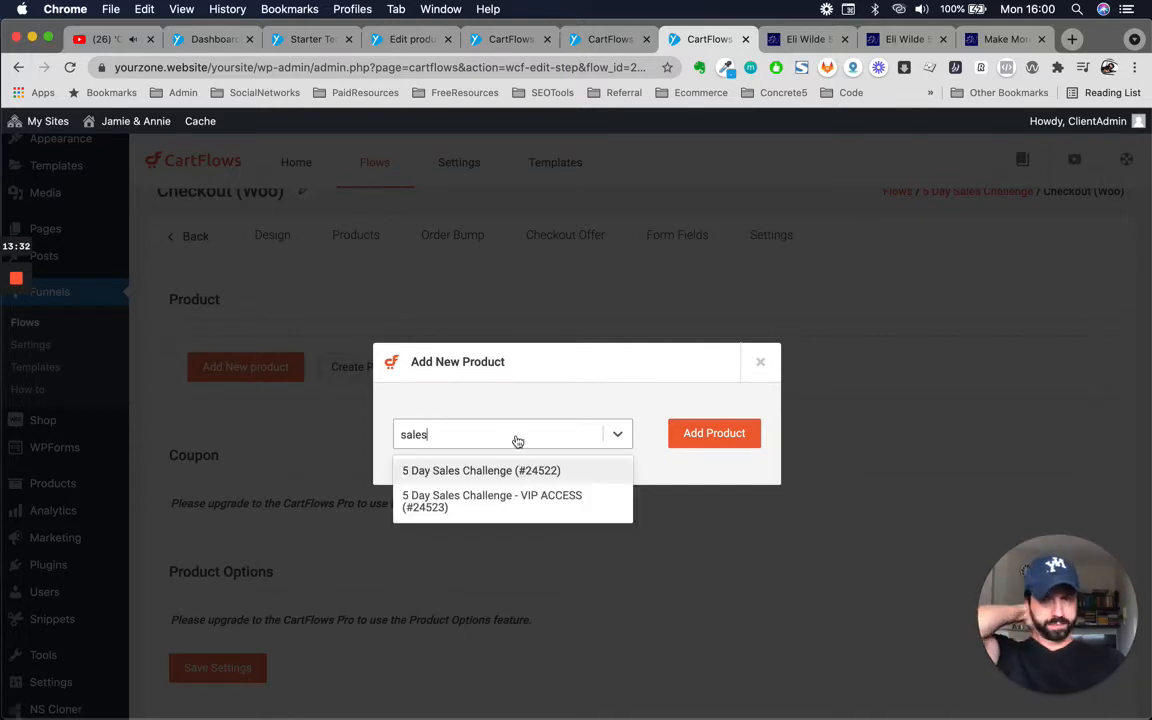
click(506, 501)
click(710, 434)
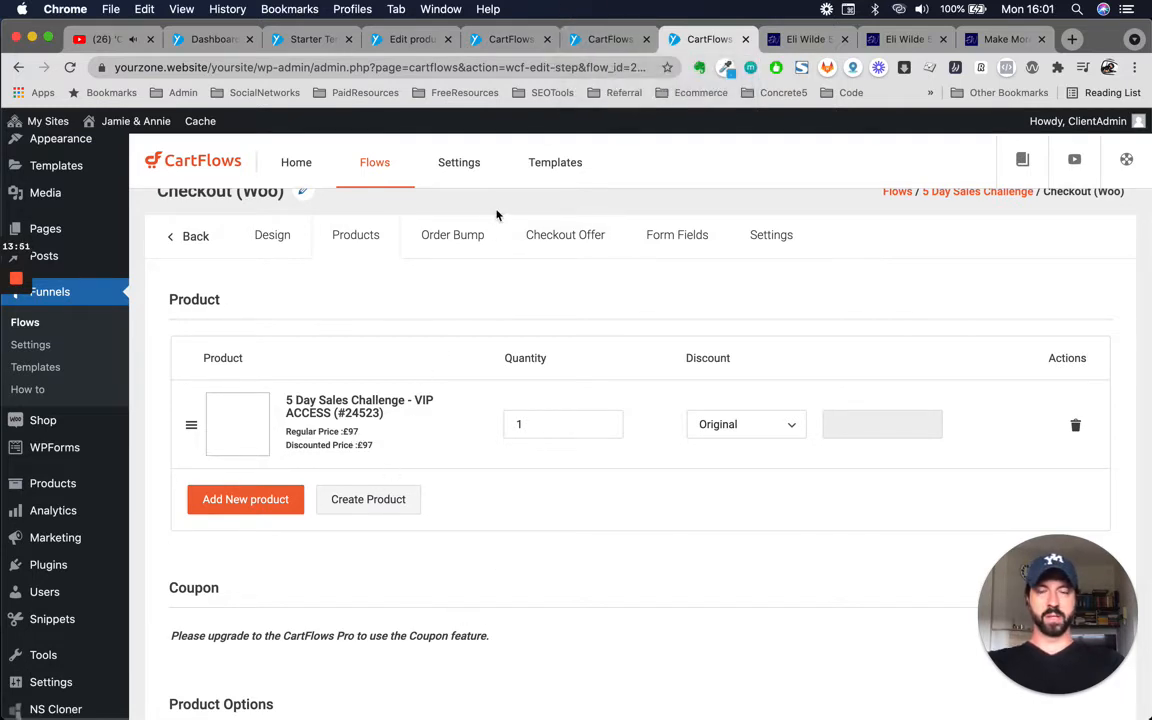
Switch to the "5 Day Sales Challenge - VIP ACCESS" product's editing tab, clear its sale price and update the product.
click(605, 39)
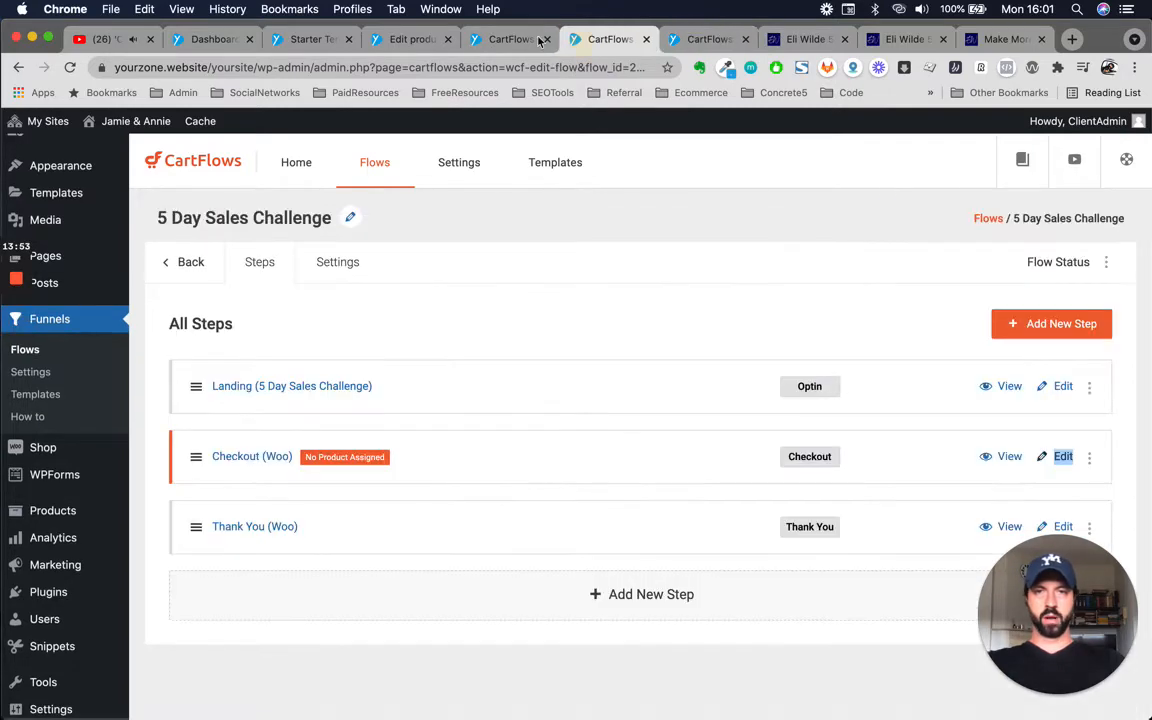
click(385, 40)
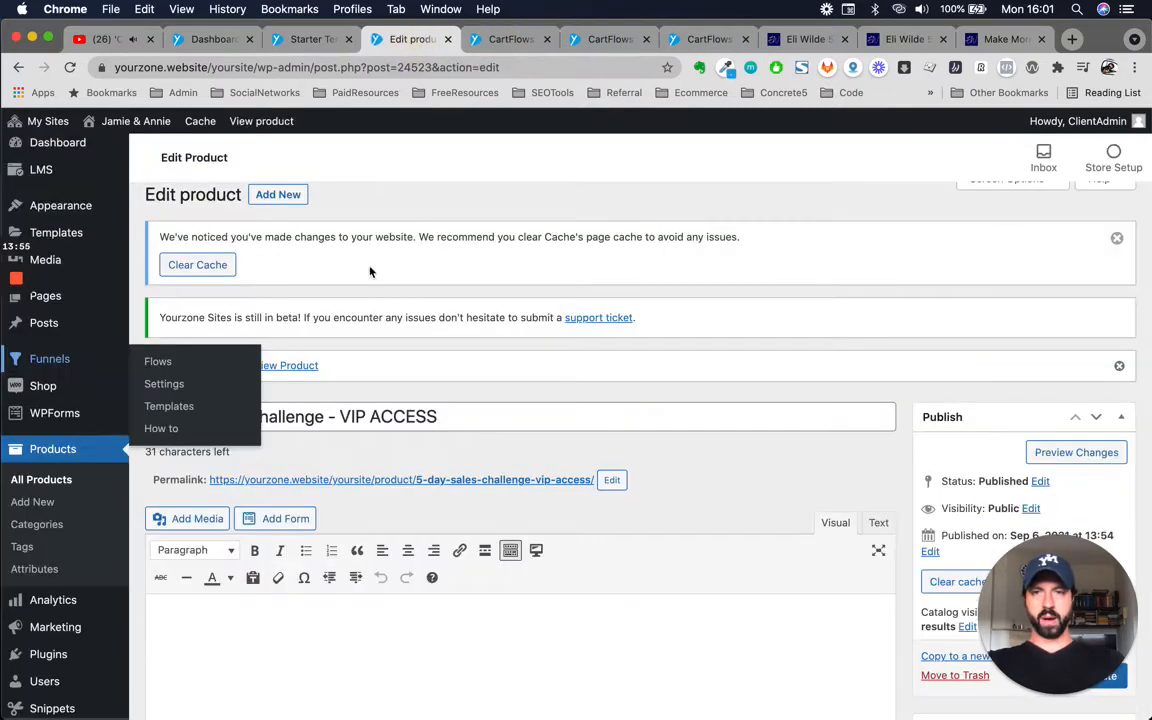
scroll(383, 476, down, 10)
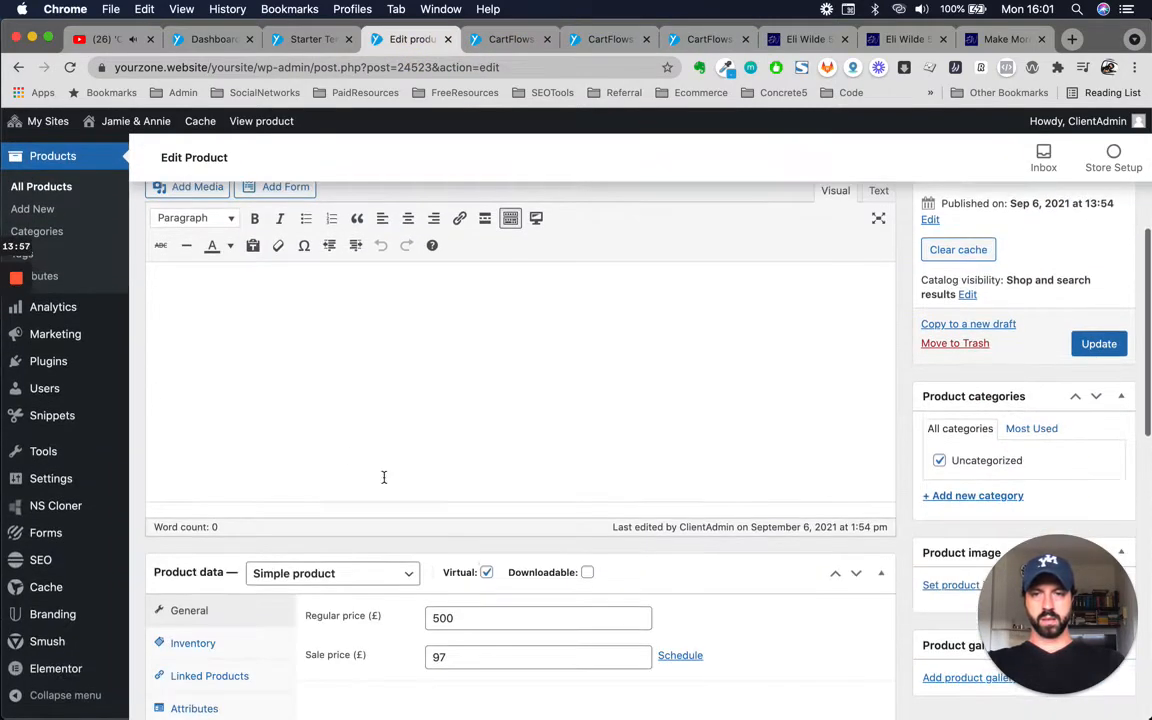
double_click(496, 486)
key(BackSpace)
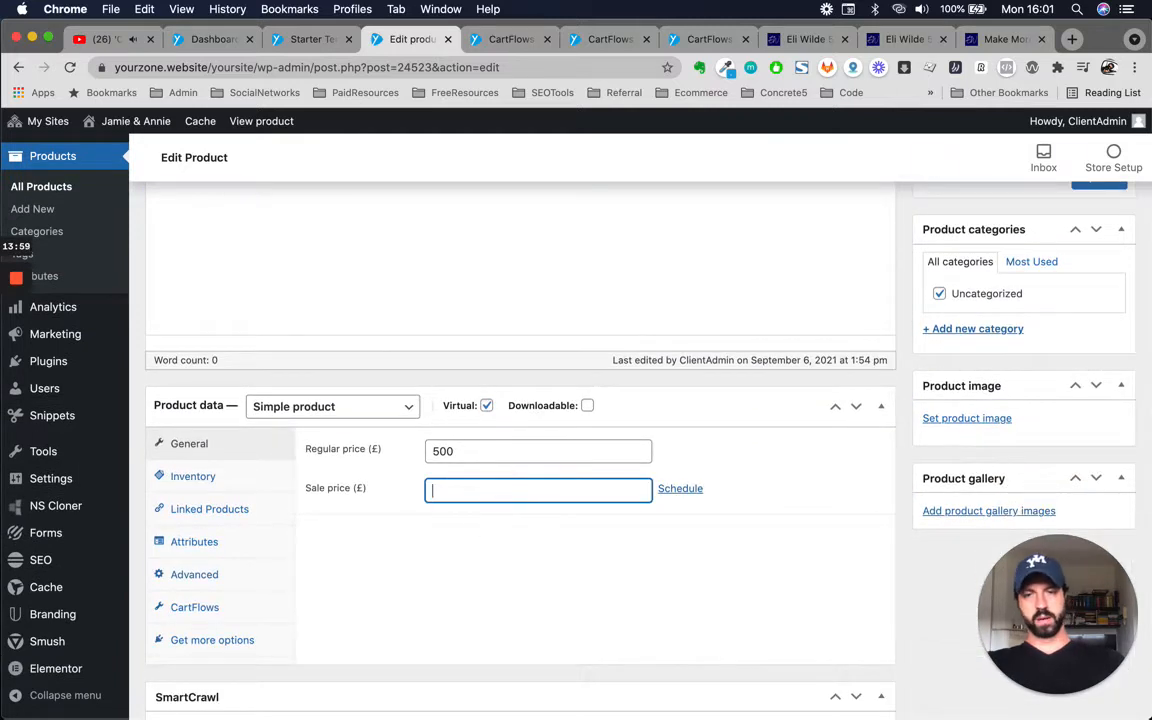
scroll(1014, 335, up, 2)
click(1100, 248)
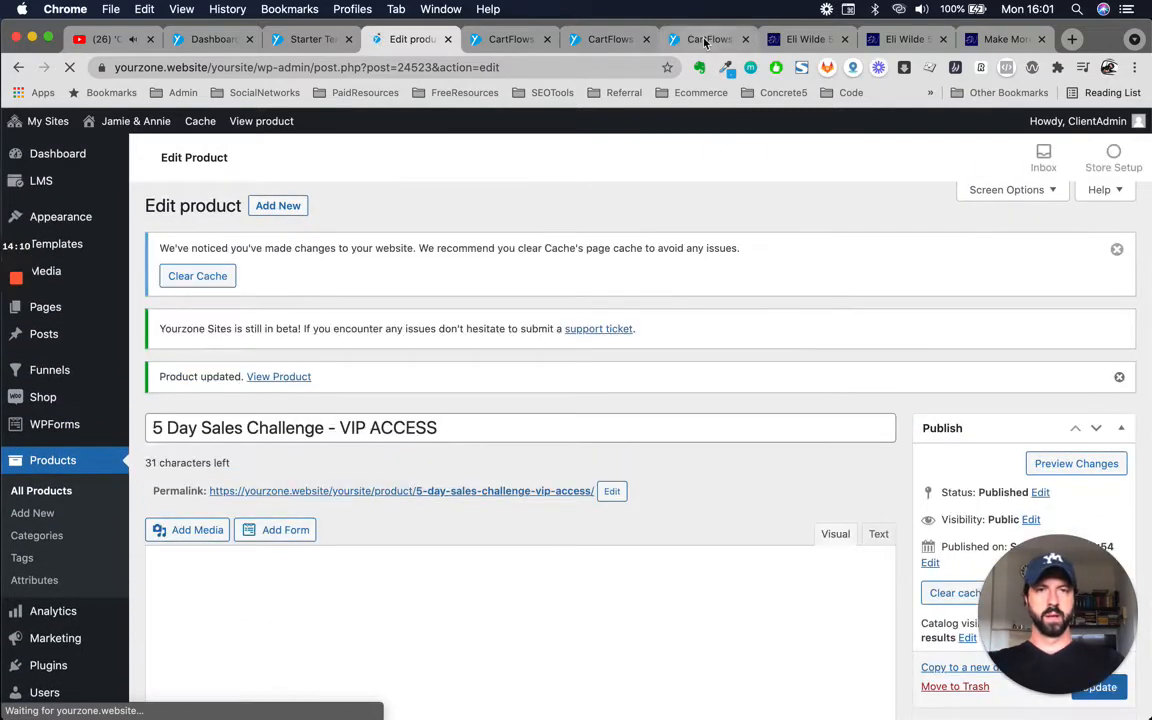
Return to the Checkout (Woo) step's tab, save its product settings and reload the page to refresh the product's prices.
click(703, 39)
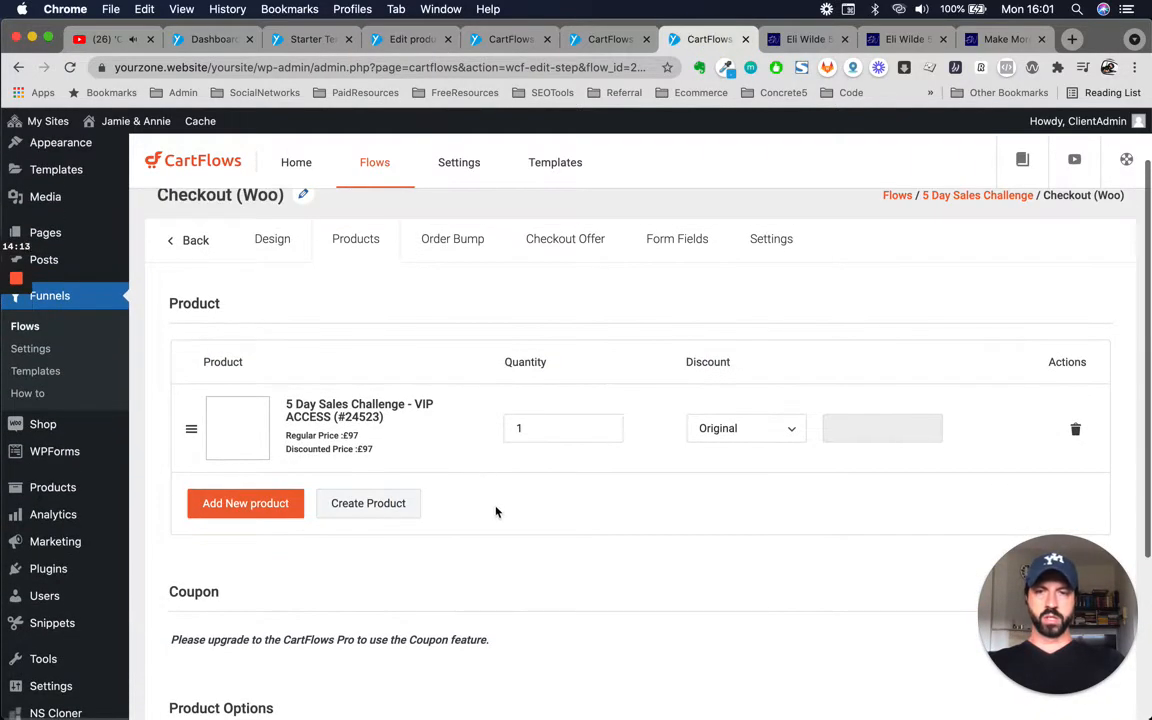
scroll(495, 512, down, 5)
click(237, 557)
scroll(503, 432, up, 3)
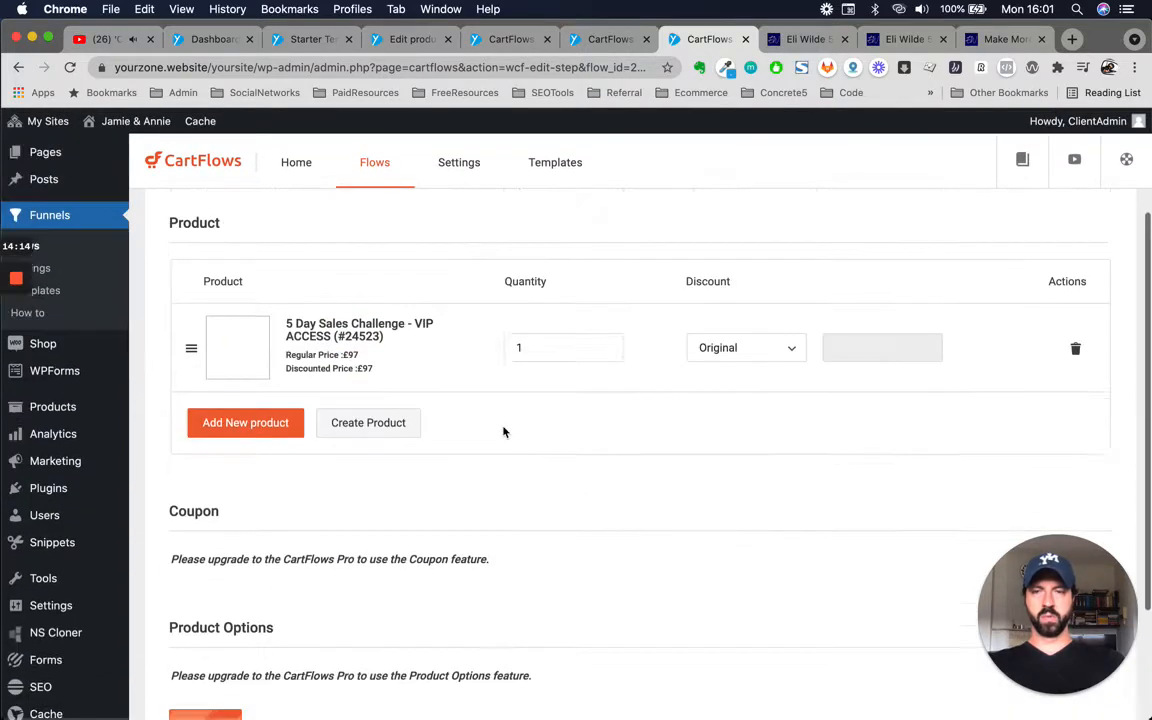
scroll(503, 432, up, 2)
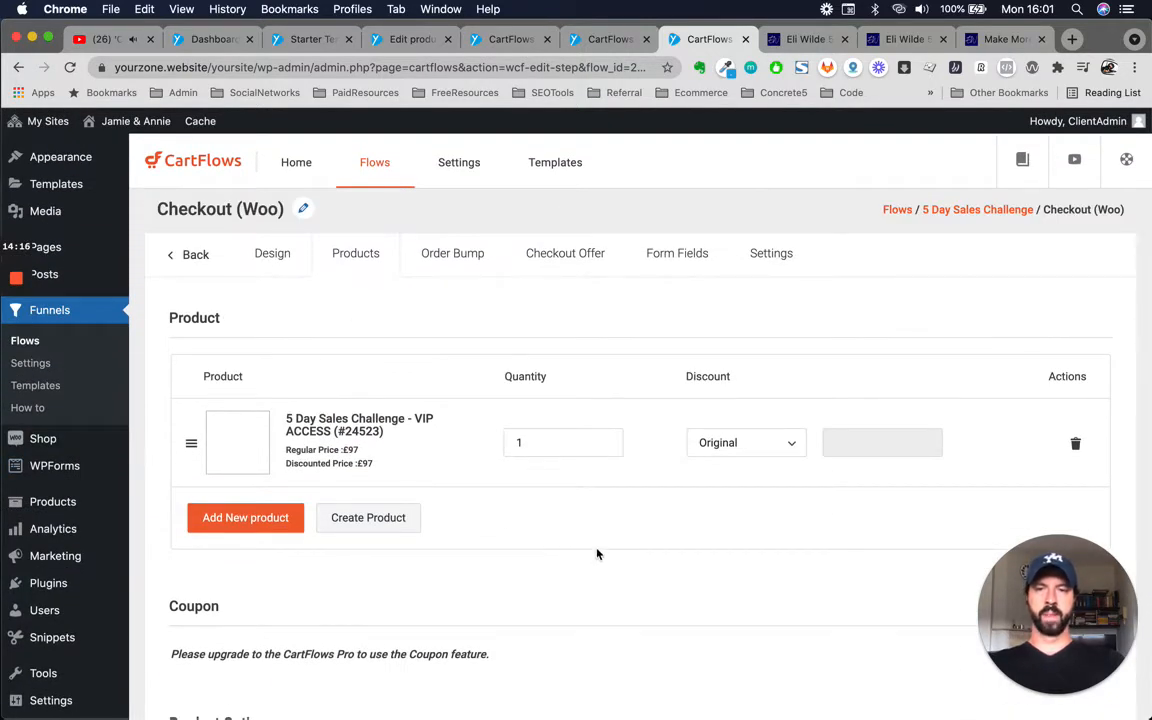
scroll(598, 554, down, 5)
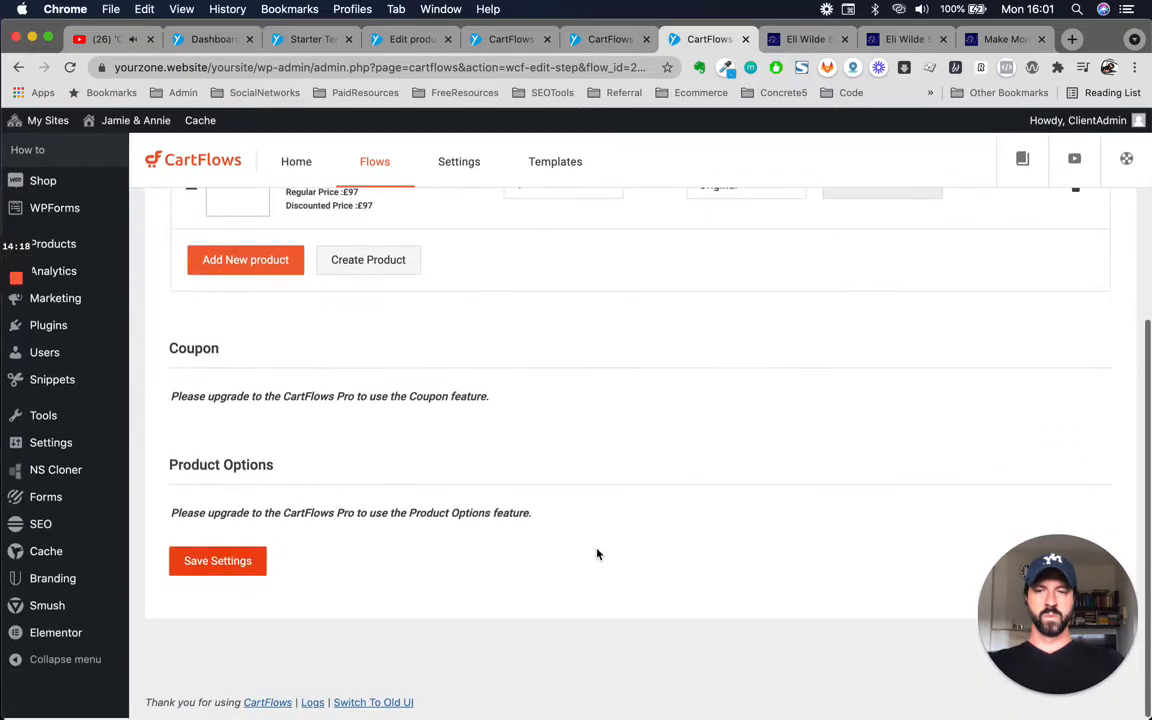
scroll(598, 554, up, 5)
key(super+r)
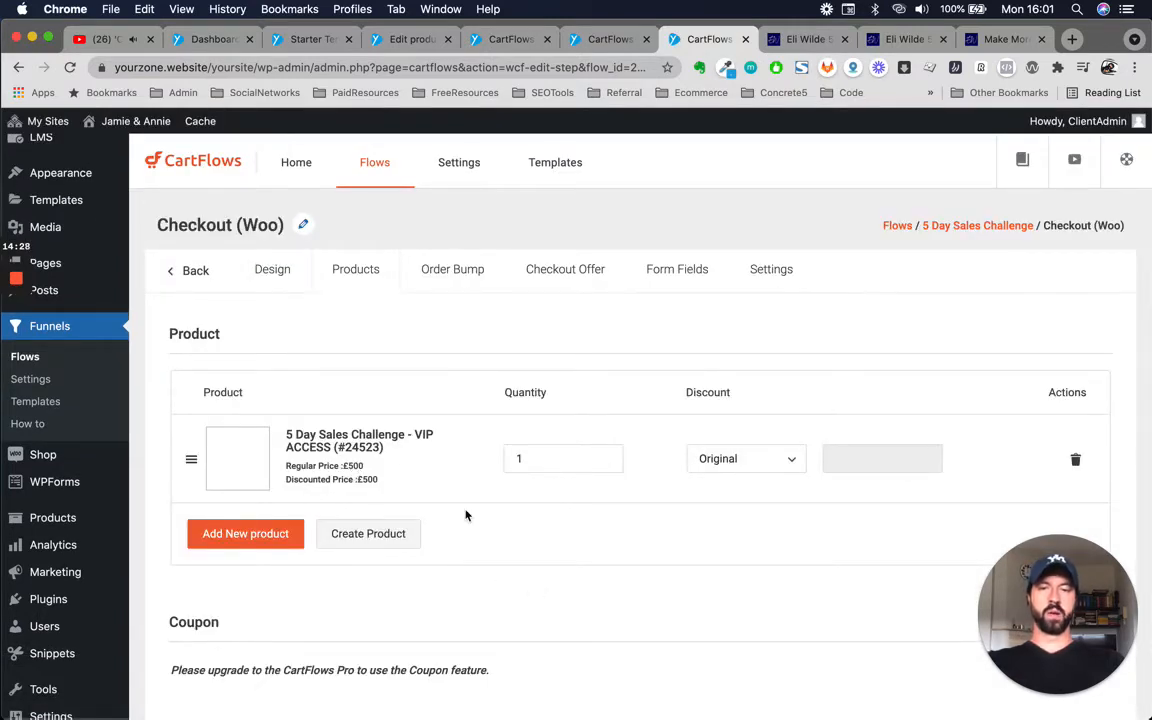
Give the VIP ACCESS product a Price discount of 403 in the Checkout (Woo) step and save the settings.
click(788, 463)
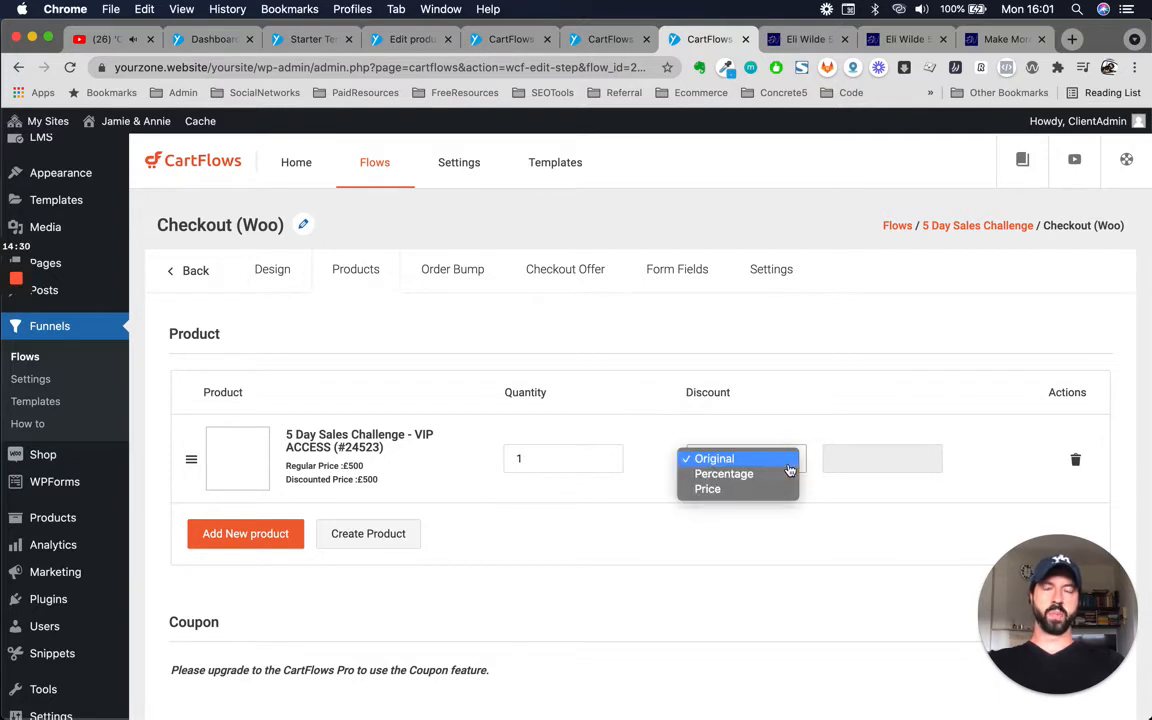
click(712, 489)
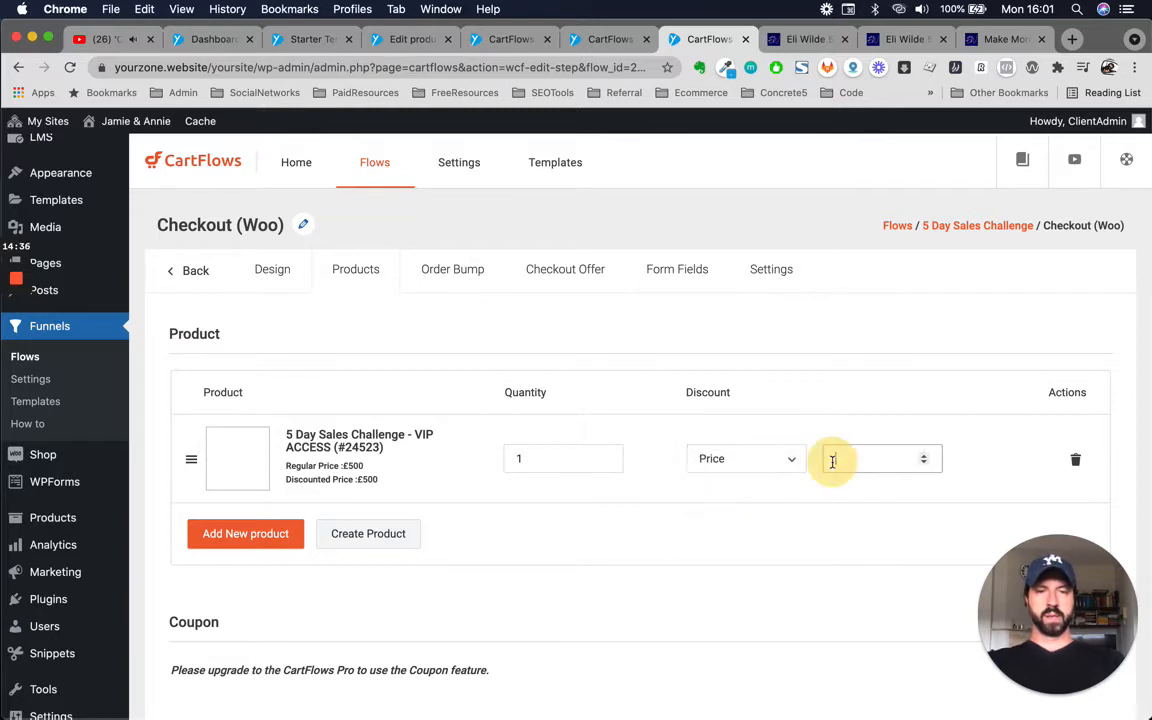
click(832, 461)
text(403)
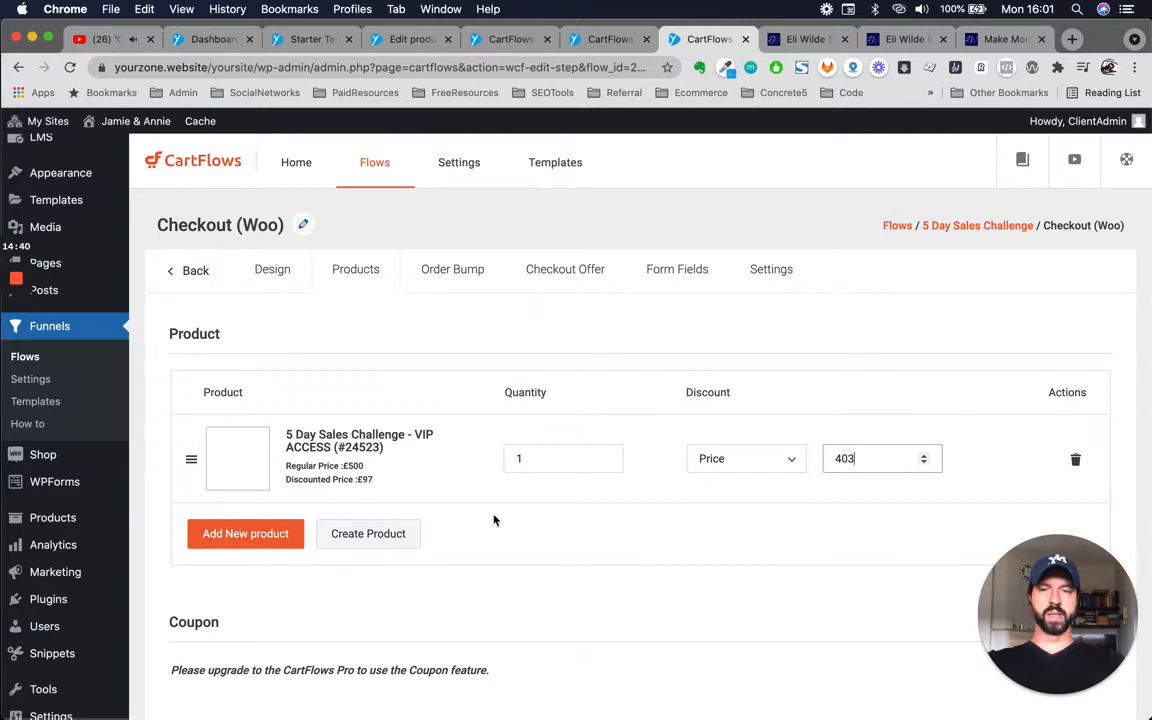
scroll(571, 535, down, 1)
scroll(478, 560, down, 2)
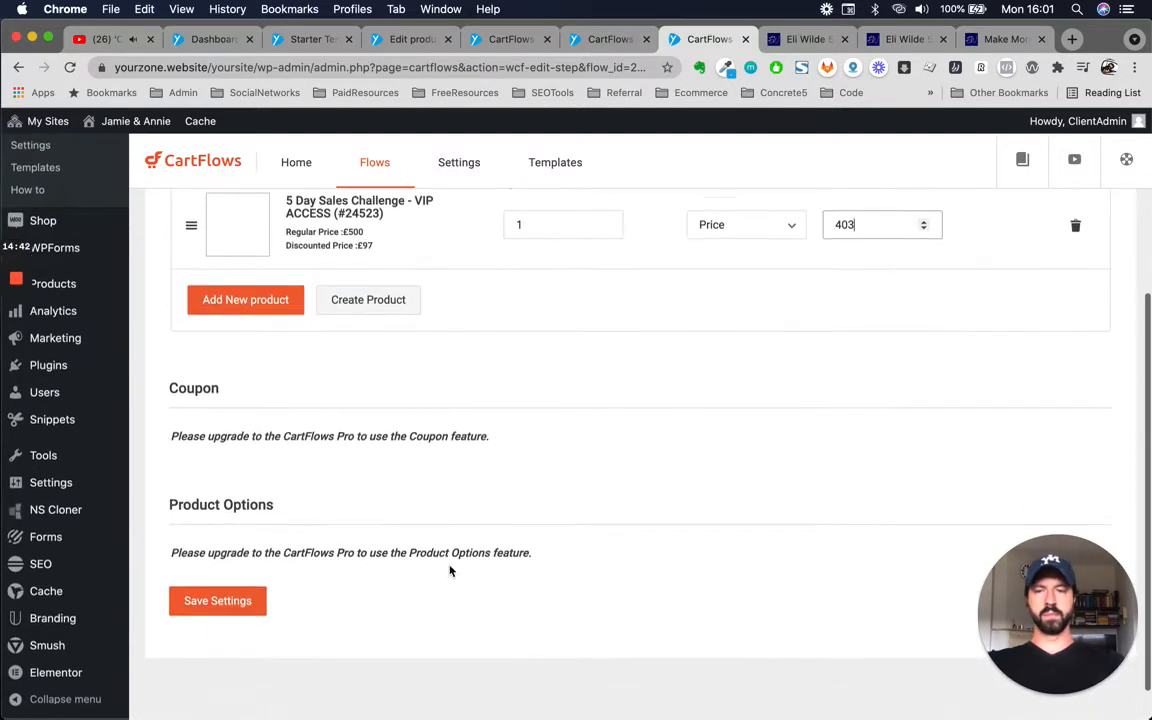
scroll(340, 422, up, 1)
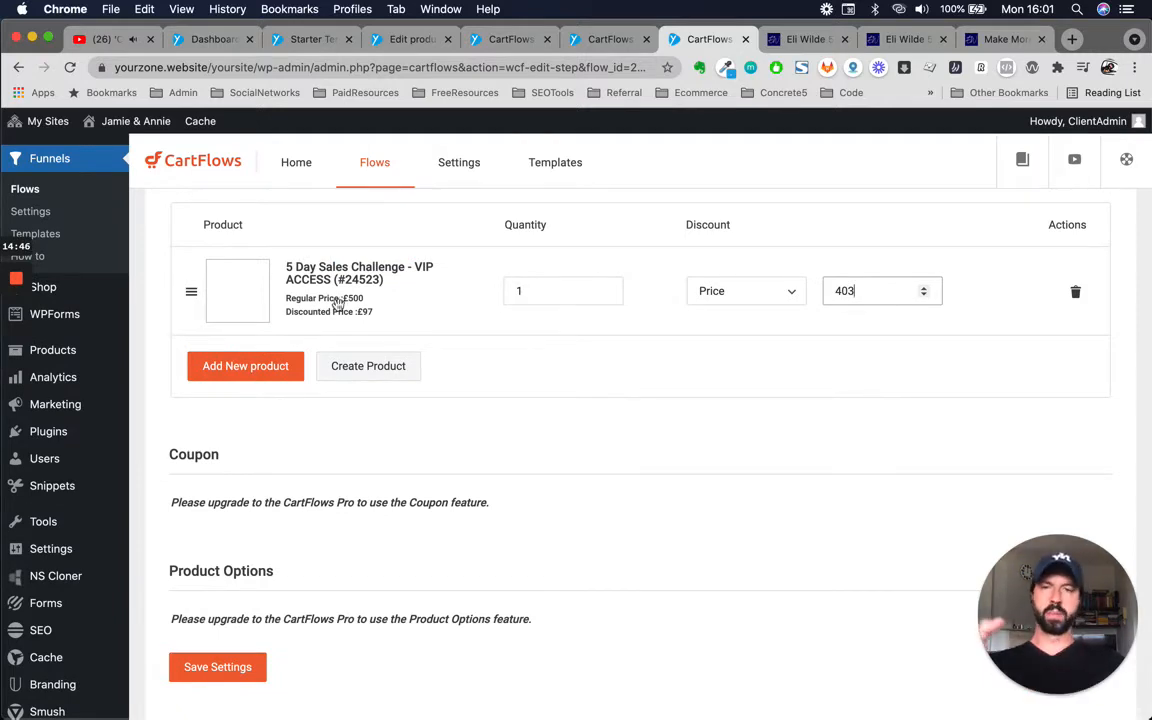
scroll(401, 487, down, 1)
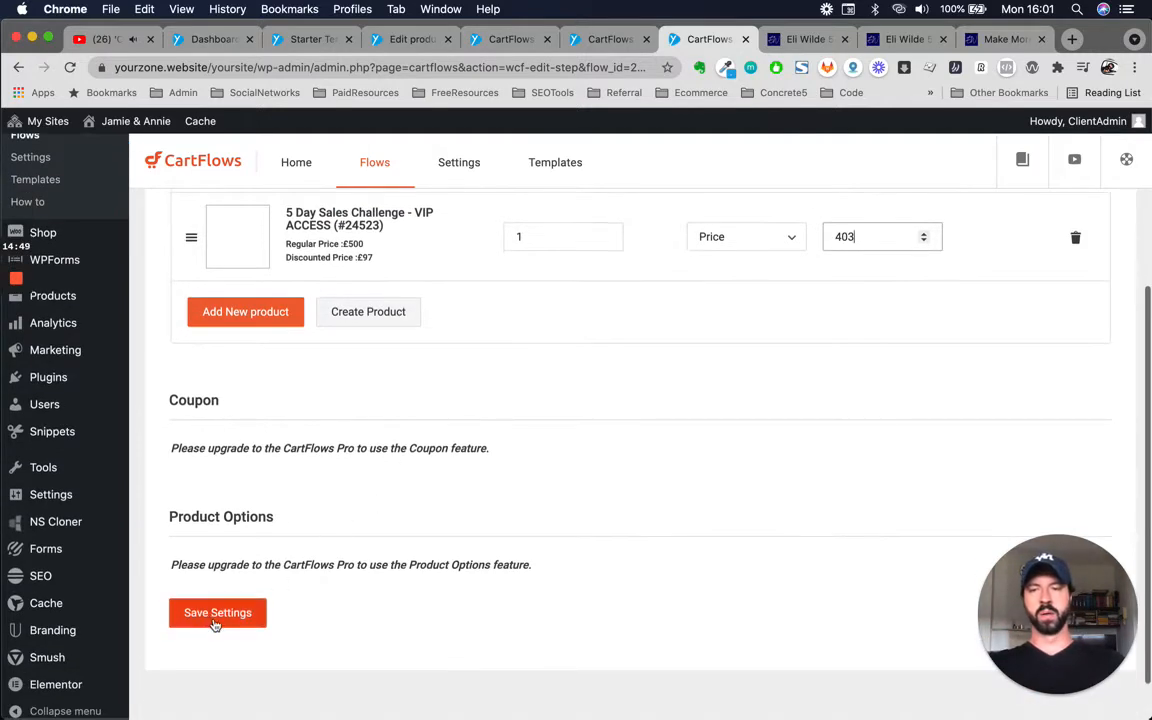
click(215, 619)
scroll(458, 504, up, 2)
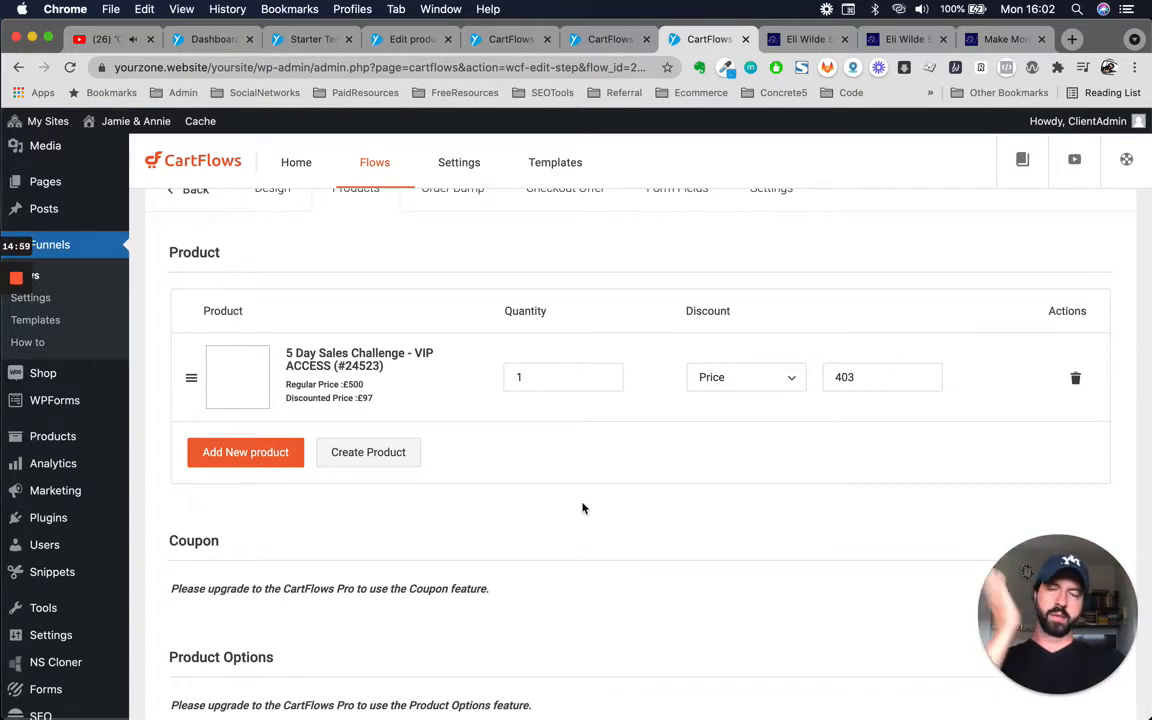
scroll(582, 508, up, 2)
scroll(584, 502, down, 4)
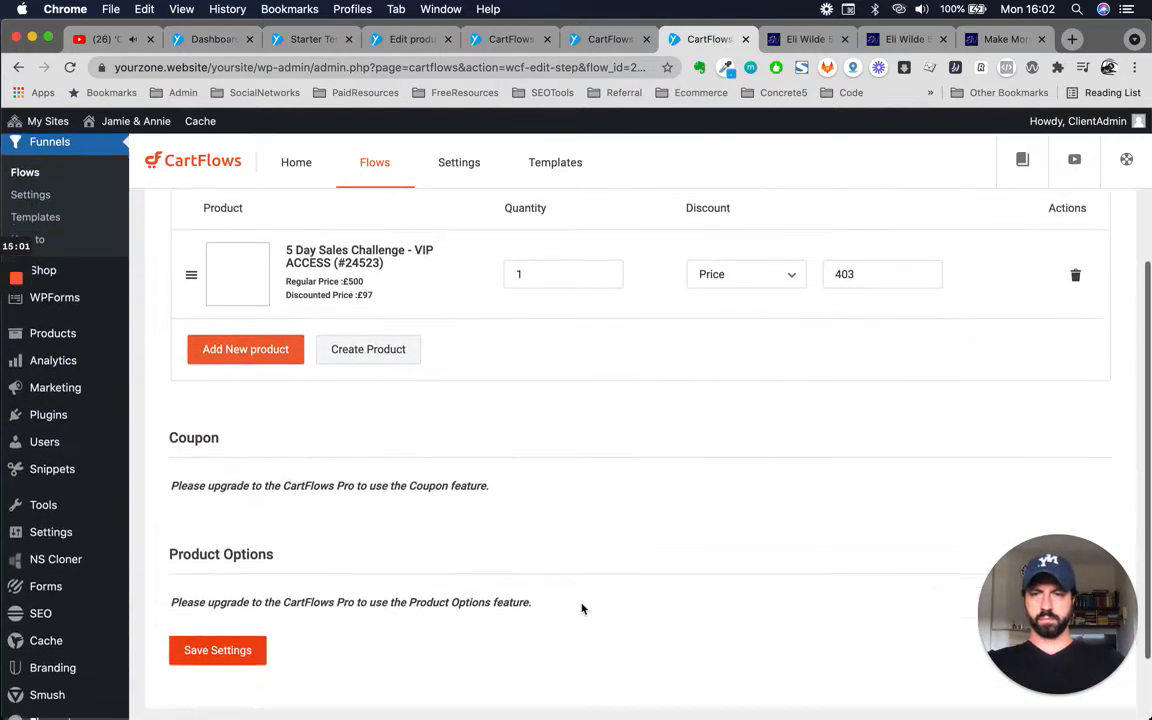
scroll(582, 608, up, 3)
scroll(582, 608, up, 1)
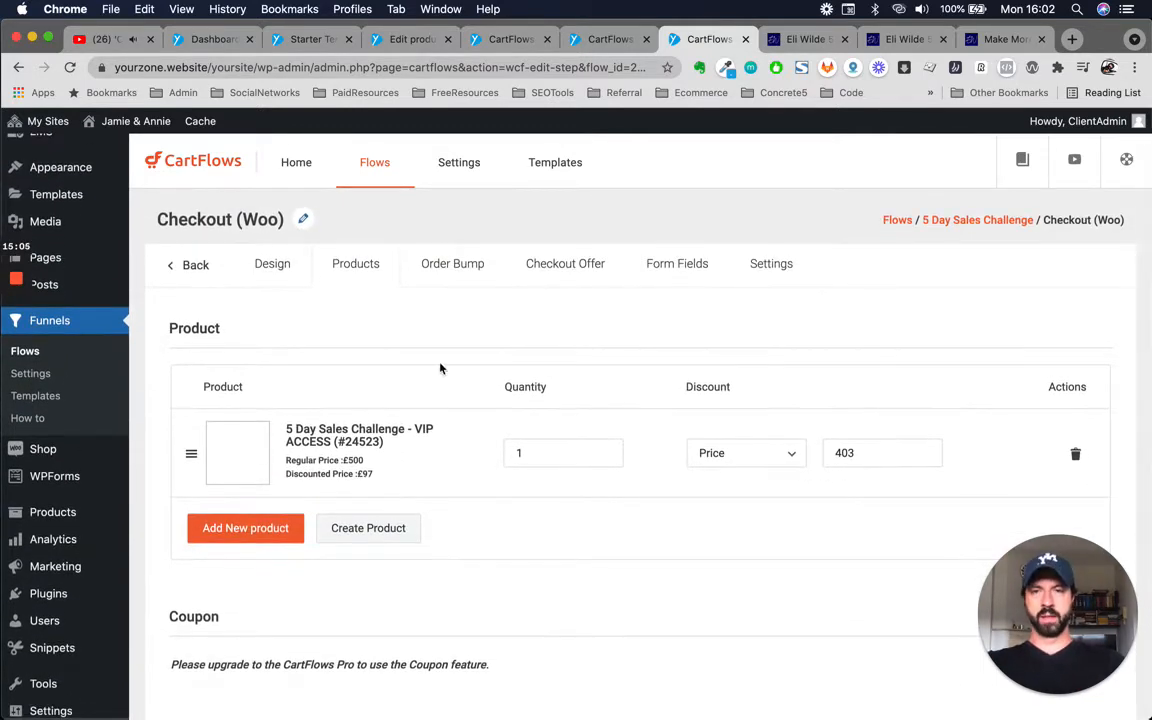
scroll(477, 508, down, 1)
scroll(476, 503, up, 2)
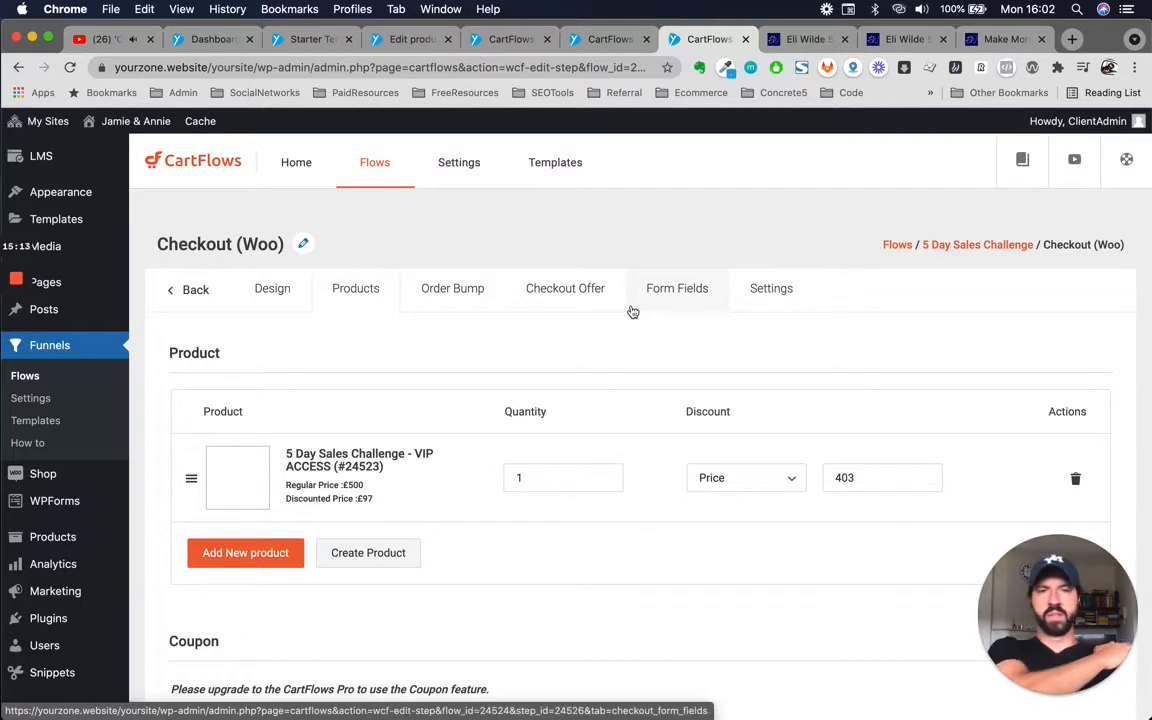
scroll(497, 336, down, 1)
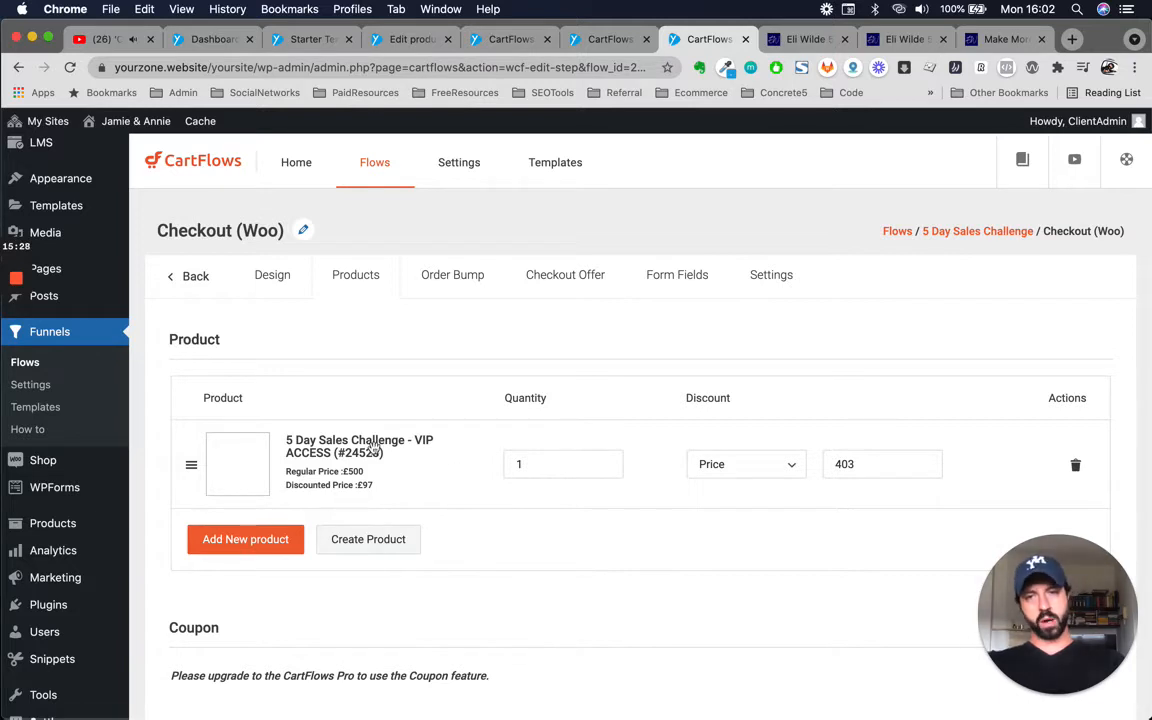
scroll(571, 574, down, 2)
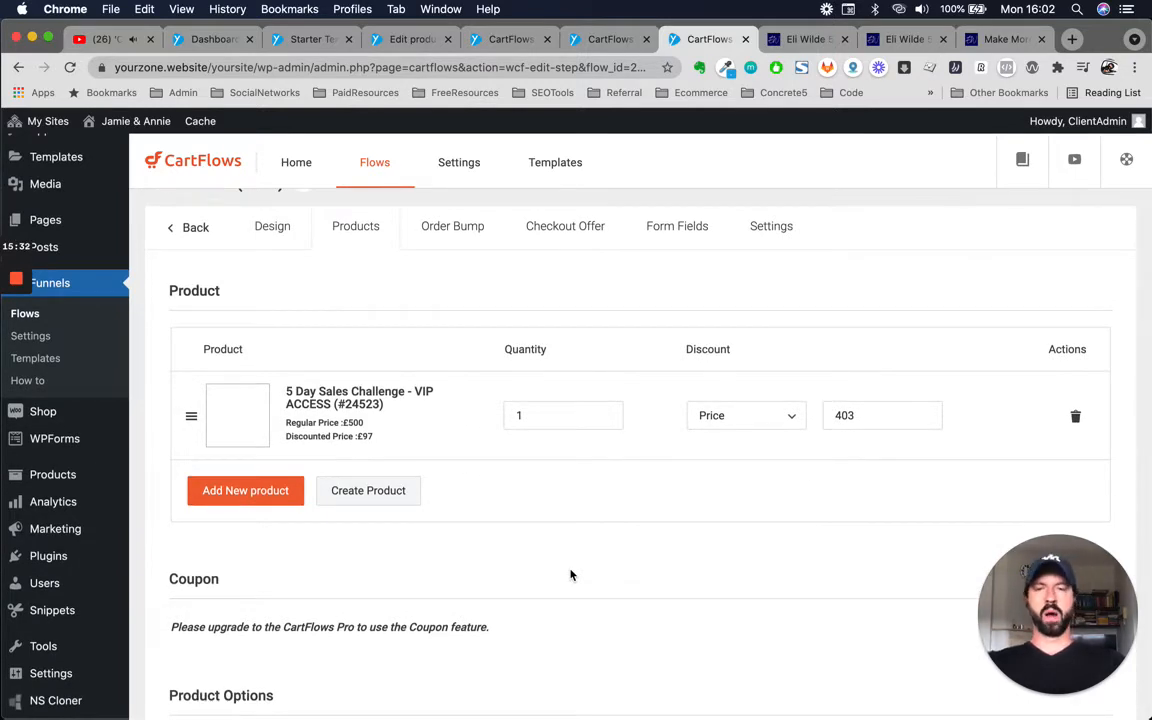
Save the Checkout (Woo) step's product settings once more.
scroll(571, 574, down, 5)
click(226, 563)
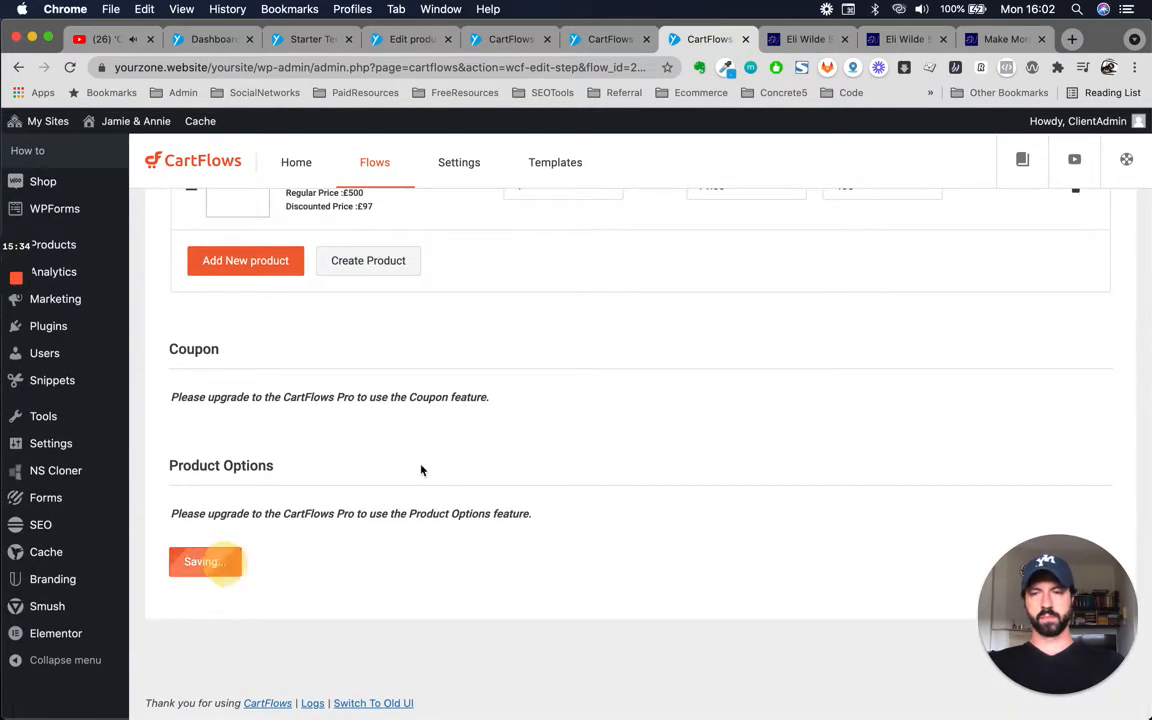
scroll(440, 462, up, 4)
scroll(566, 545, up, 1)
scroll(566, 545, down, 3)
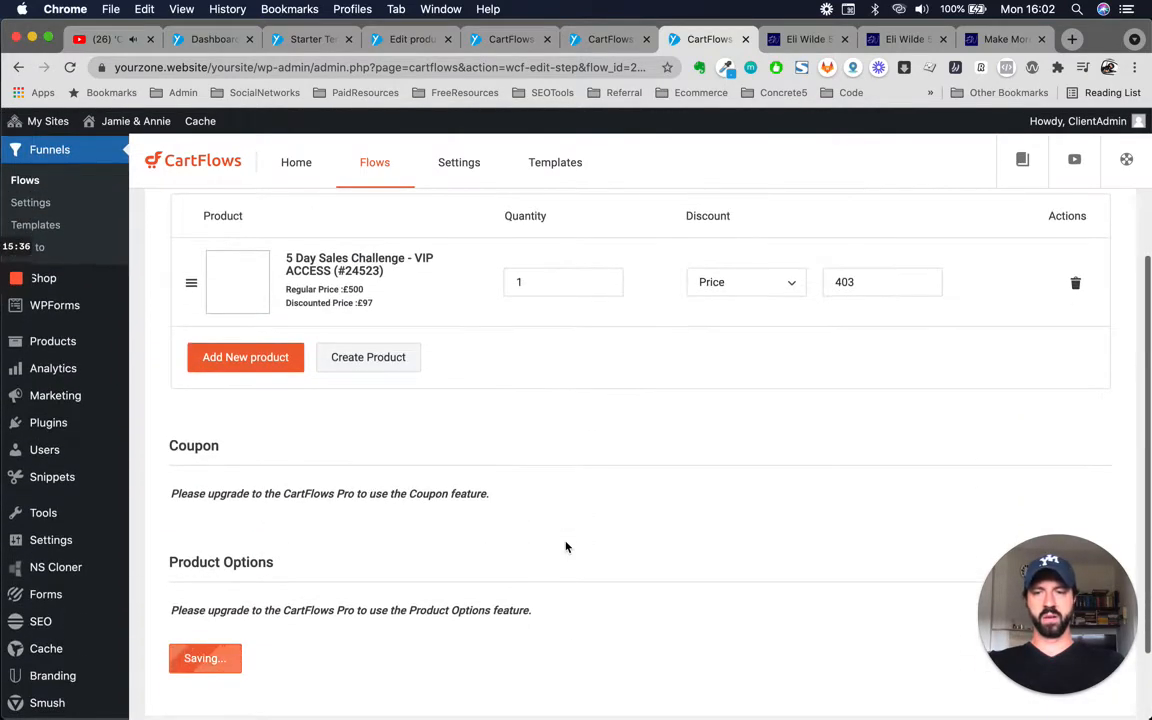
scroll(566, 545, up, 3)
scroll(566, 547, up, 2)
Open the checkout step's general settings and set the step title to "Checkout (5 Day Sales Challenge)".
click(678, 310)
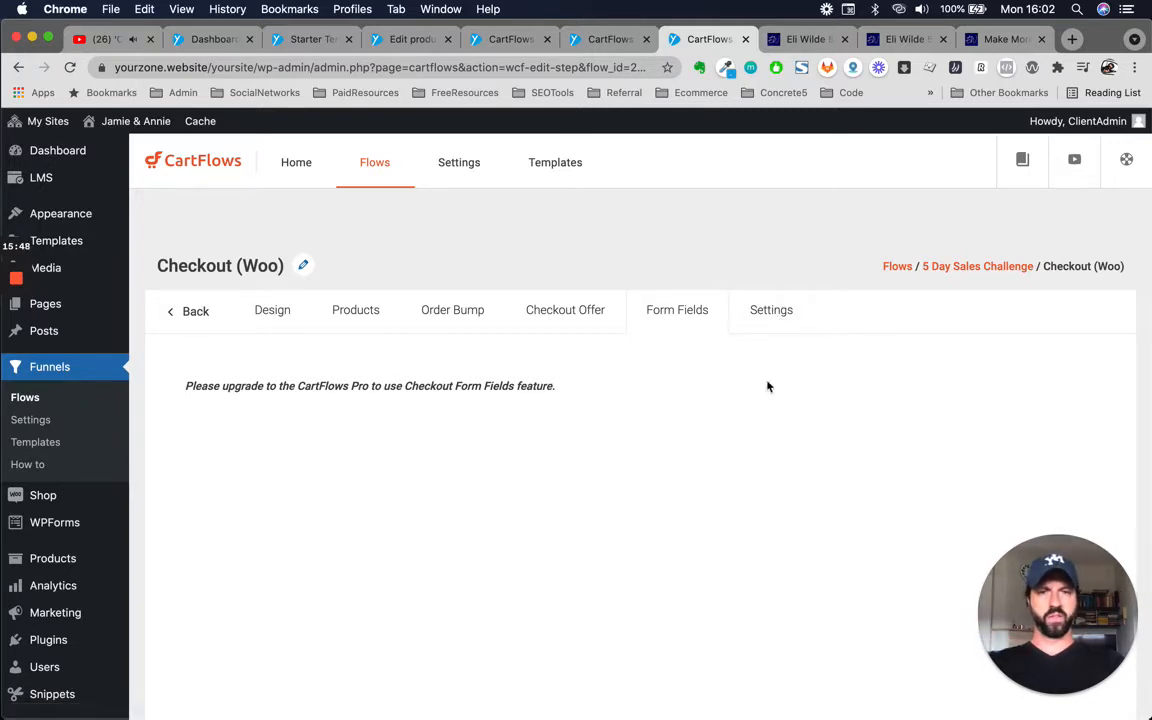
click(771, 318)
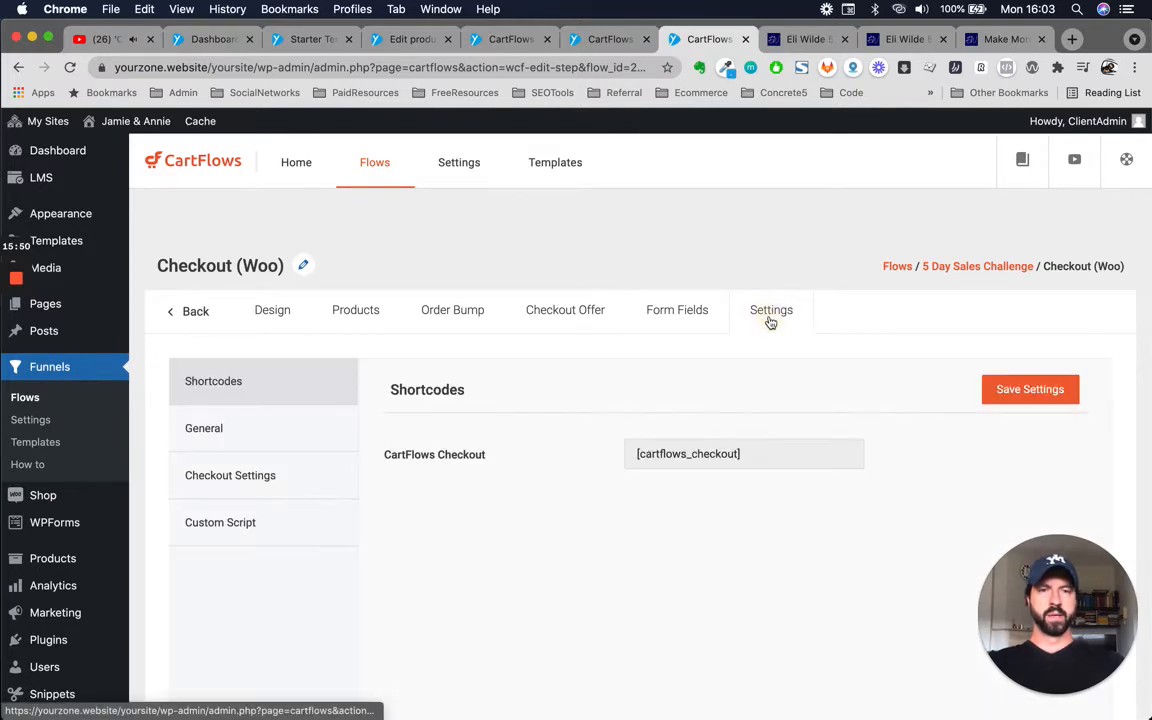
click(270, 428)
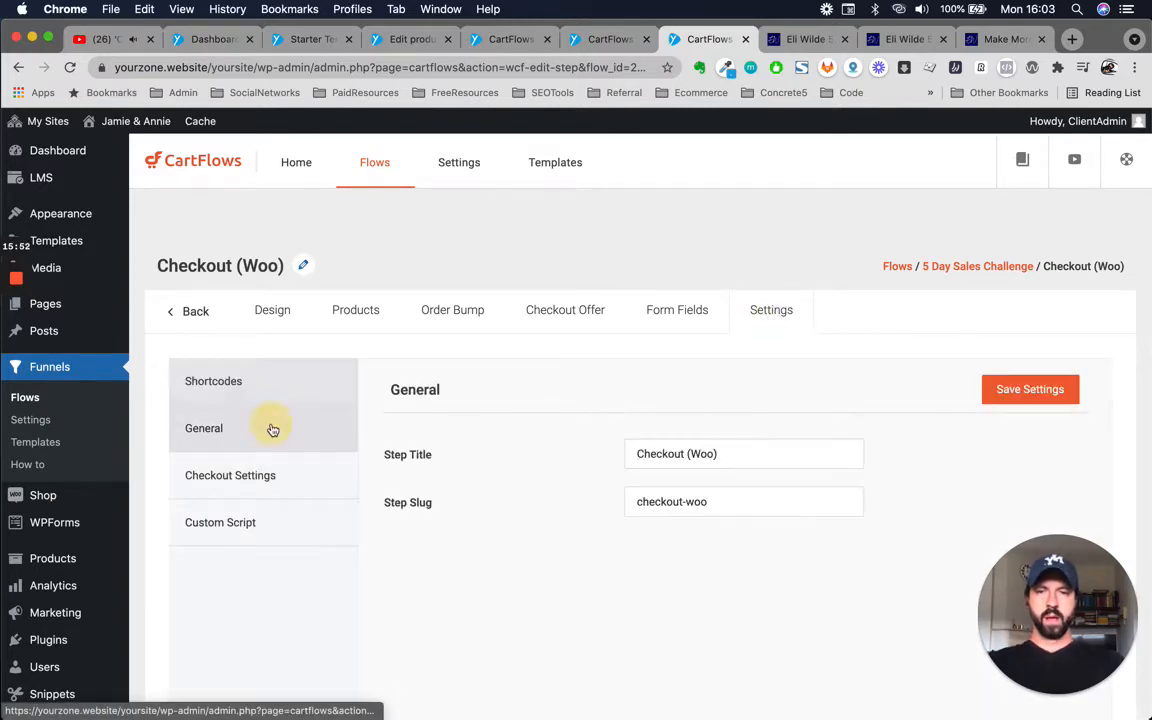
click(724, 455)
key(BackSpace)
key(BackSpace)
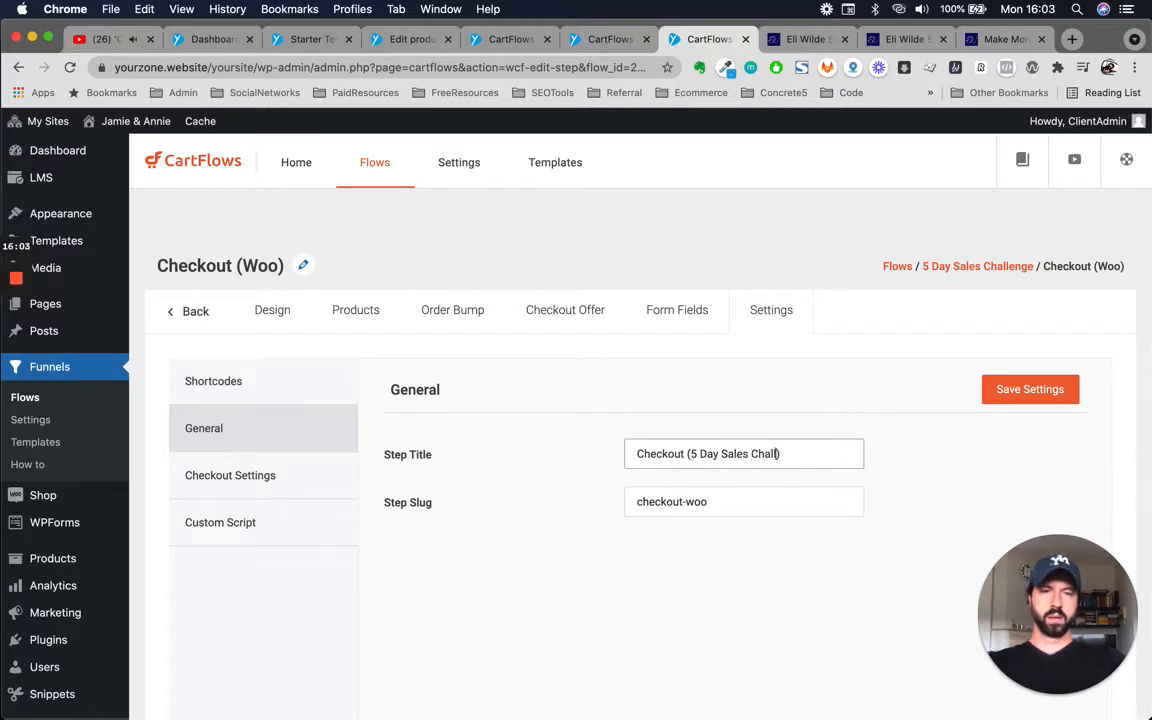
Set the checkout step's slug to "5-day-sales-challenge-checkout" and save the settings.
click(720, 496)
double_click(720, 496)
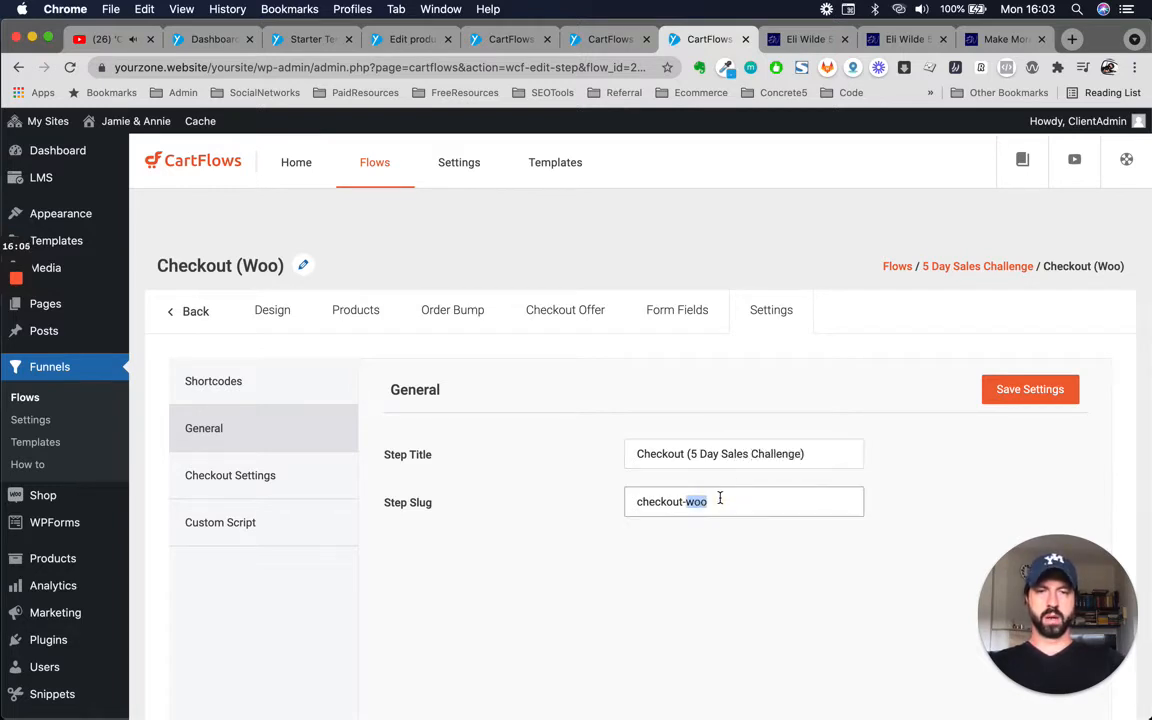
key(BackSpace)
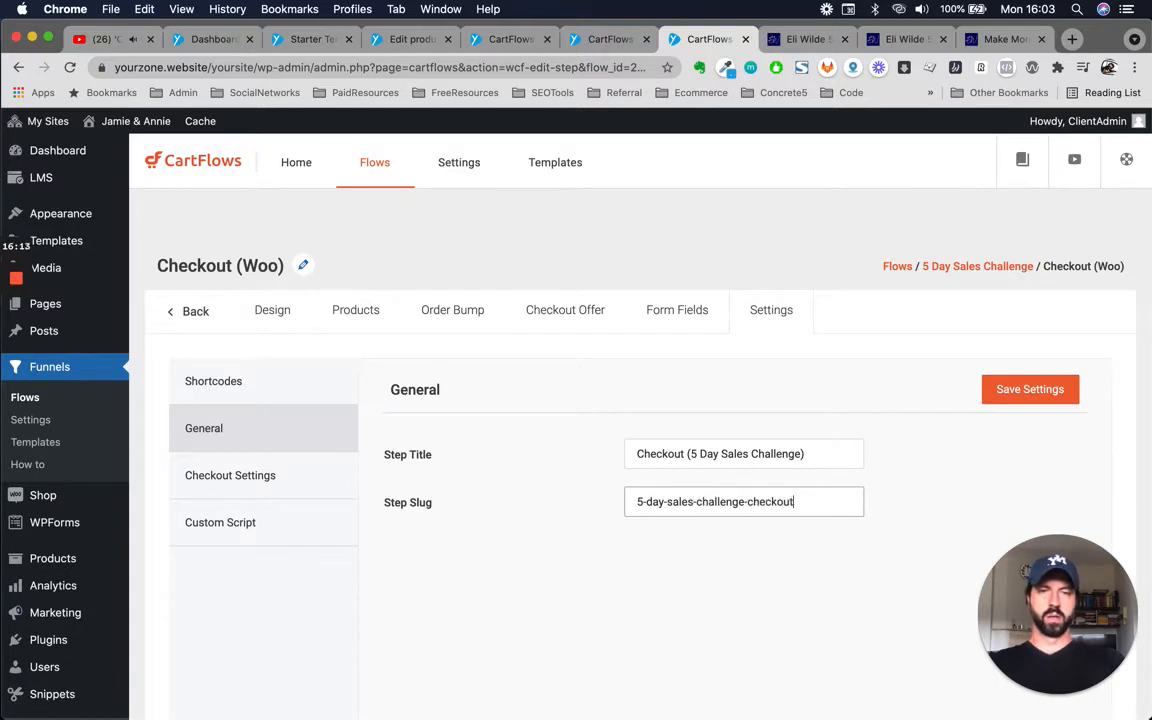
click(811, 511)
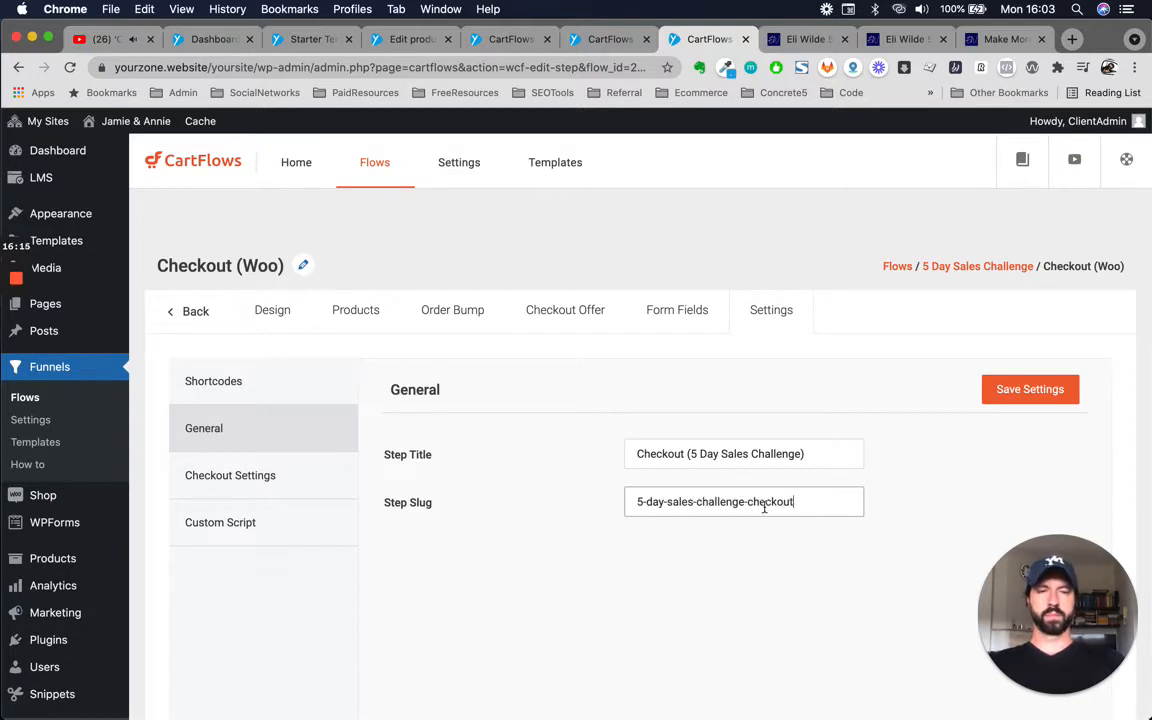
double_click(751, 503)
click(810, 499)
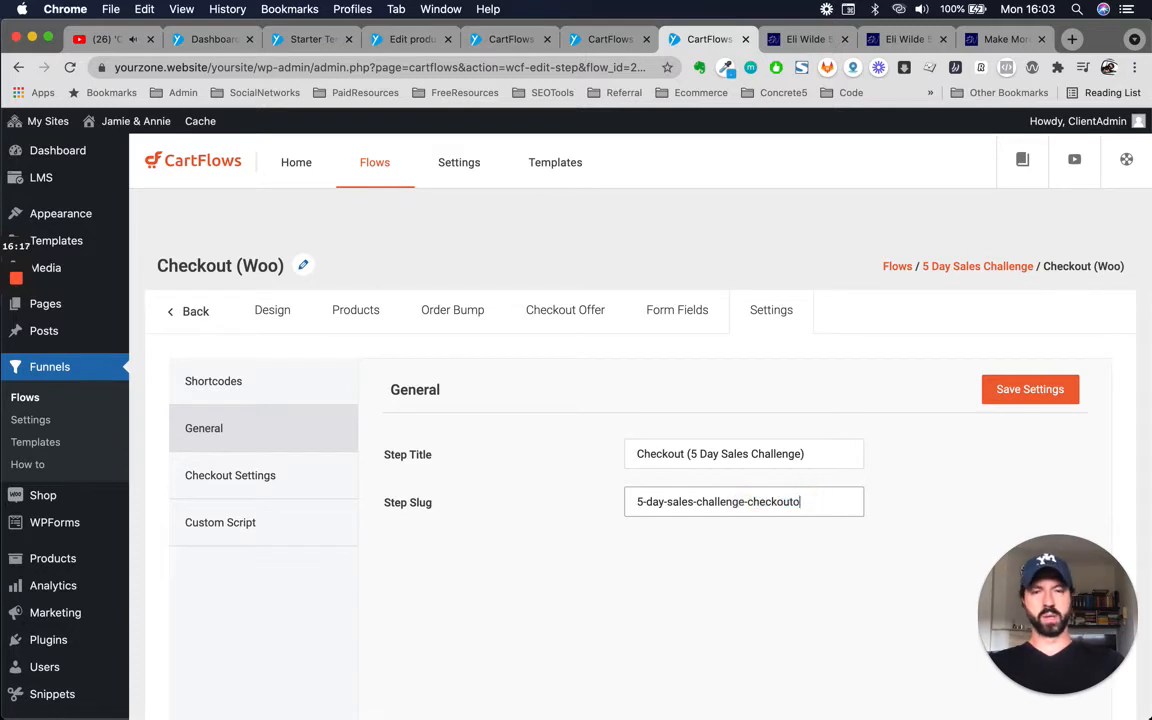
text(o)
drag(754, 512, 800, 505)
key(BackSpace)
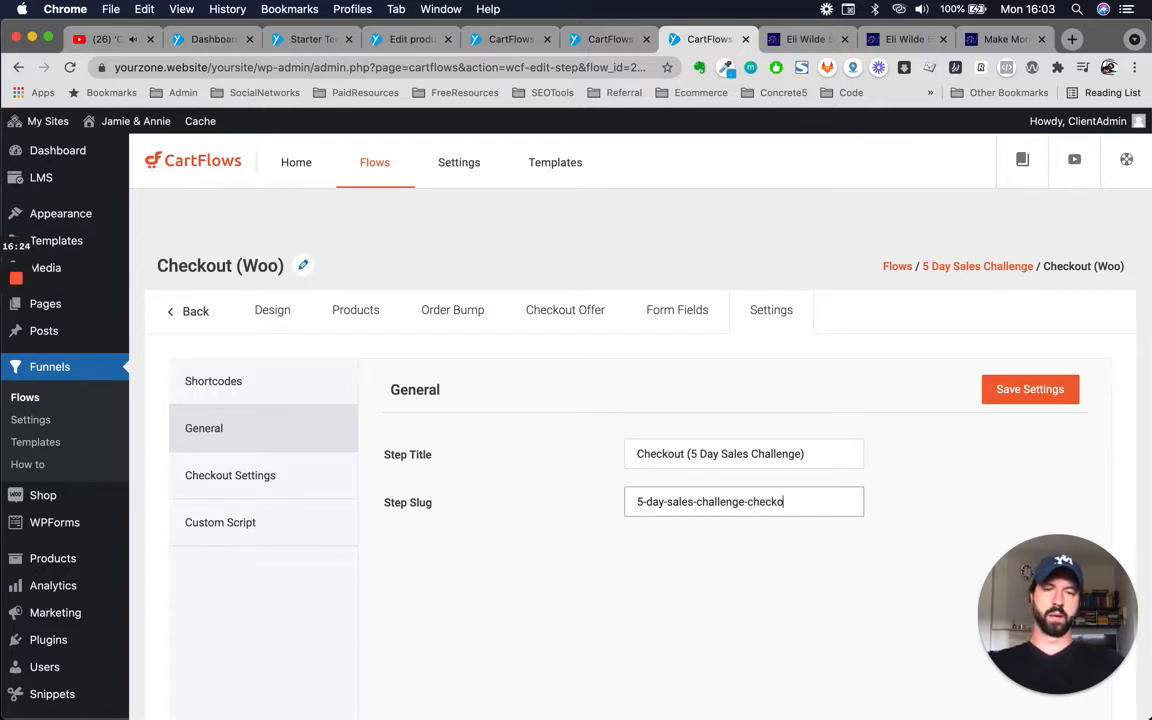
click(1000, 393)
scroll(612, 581, down, 5)
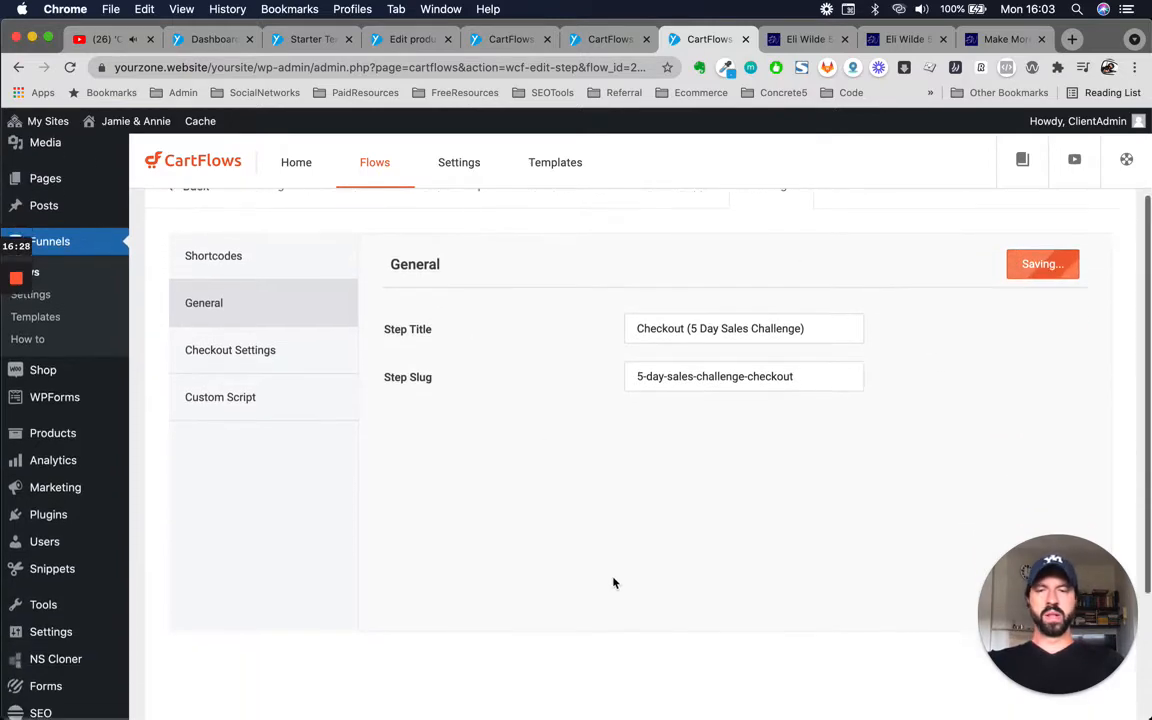
scroll(624, 496, up, 5)
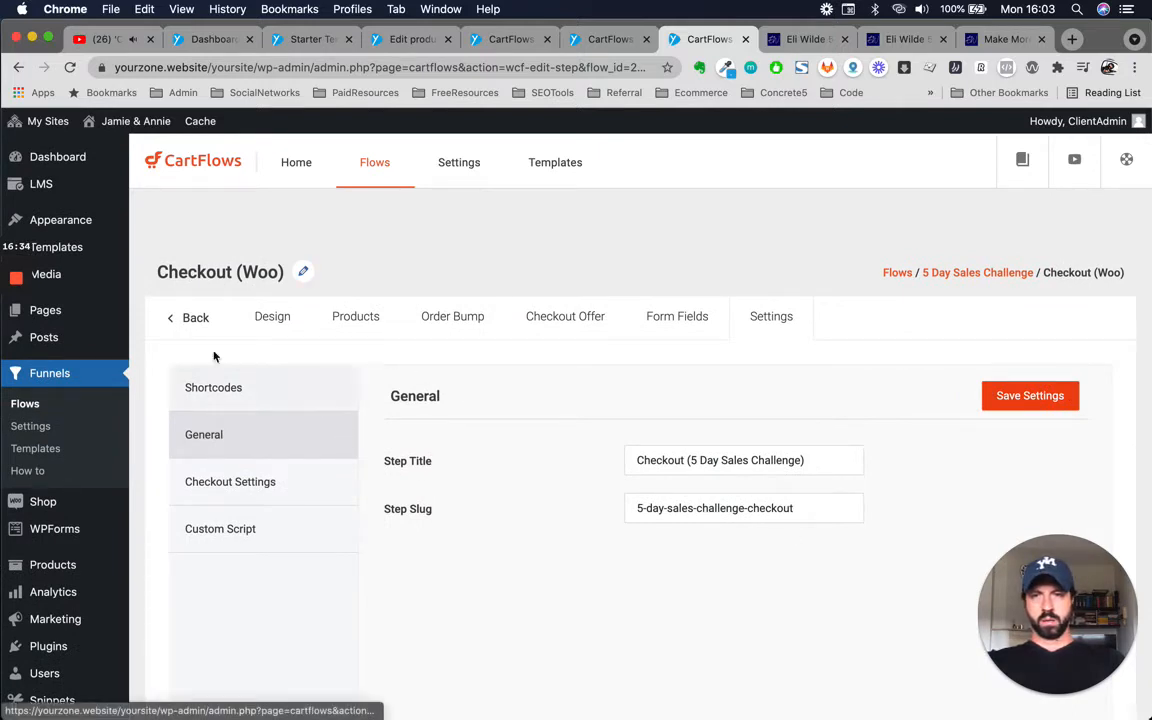
Return to the flow's step list and open the Landing (5 Day Sales Challenge) step in a new tab for editing with Elementor.
click(194, 319)
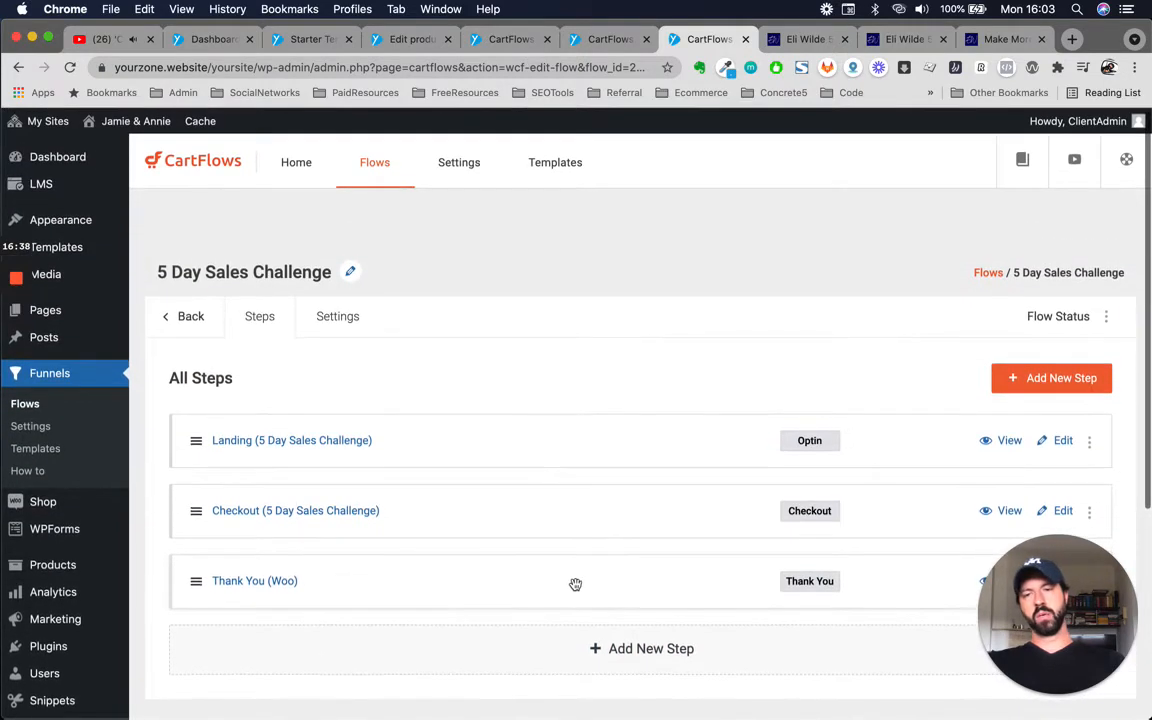
scroll(700, 580, down, 2)
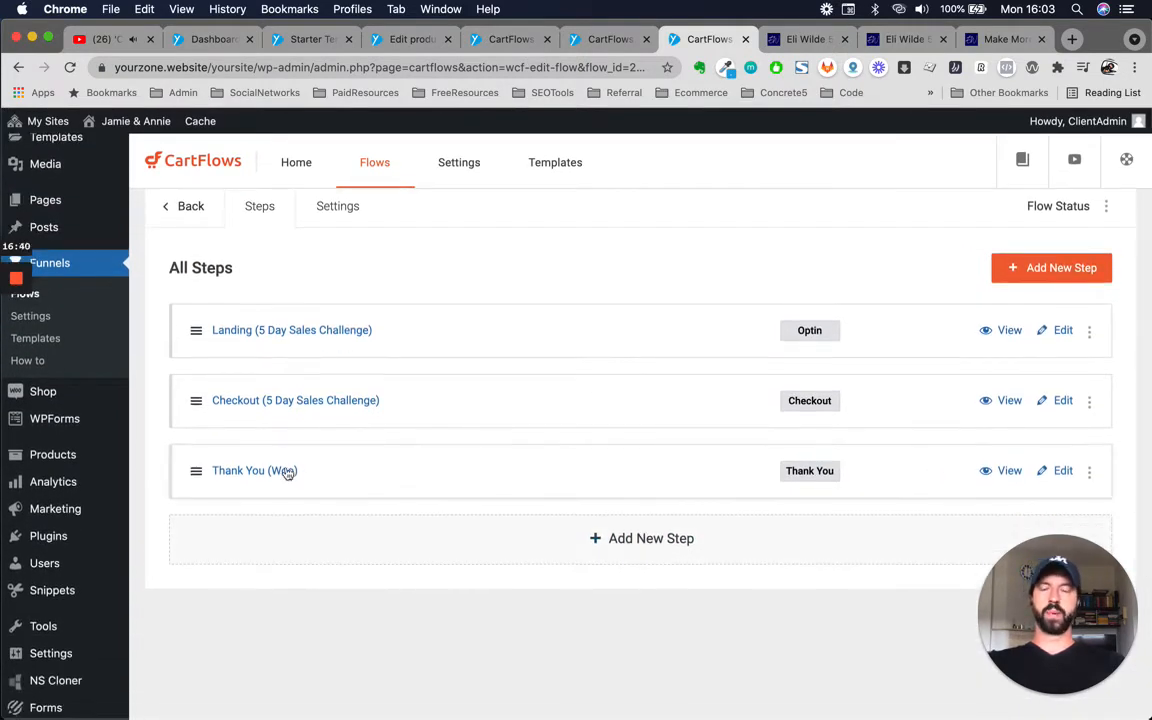
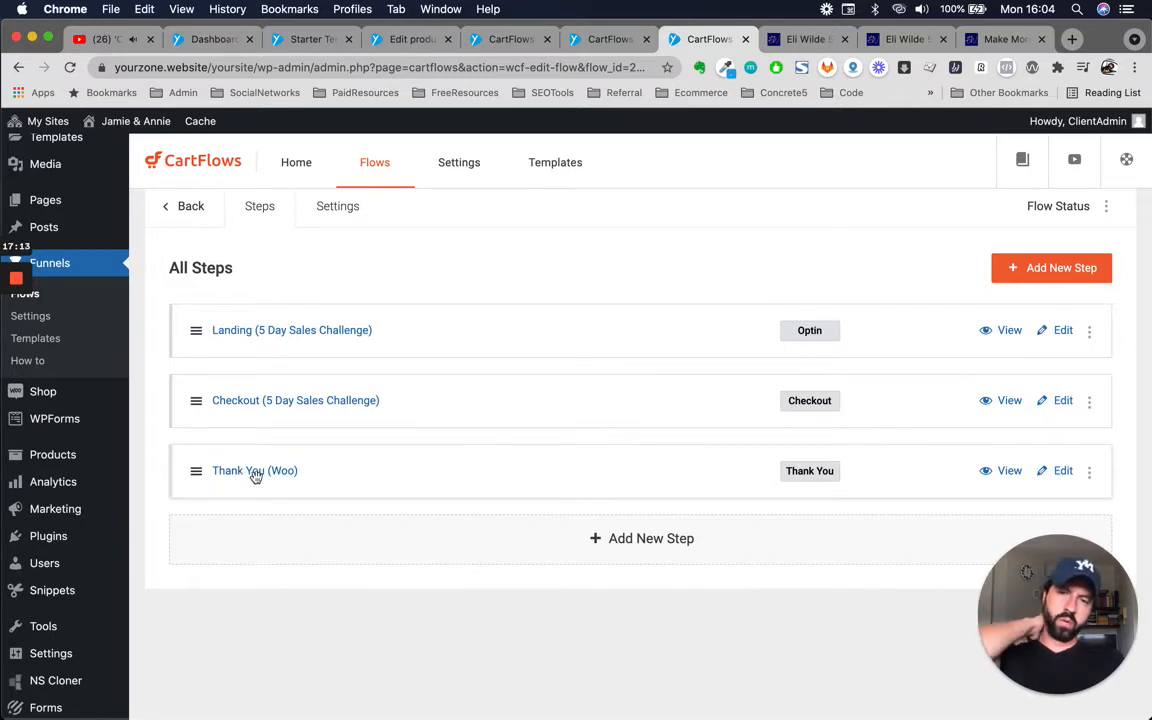
right_click(1060, 330)
click(969, 340)
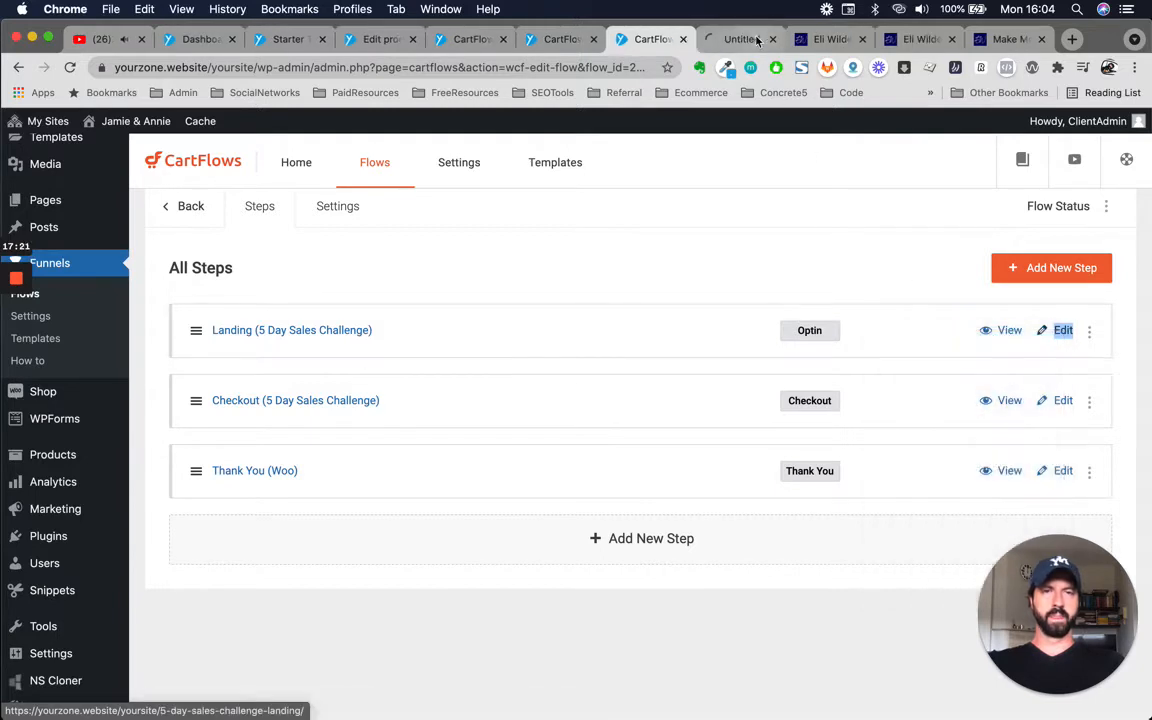
click(738, 40)
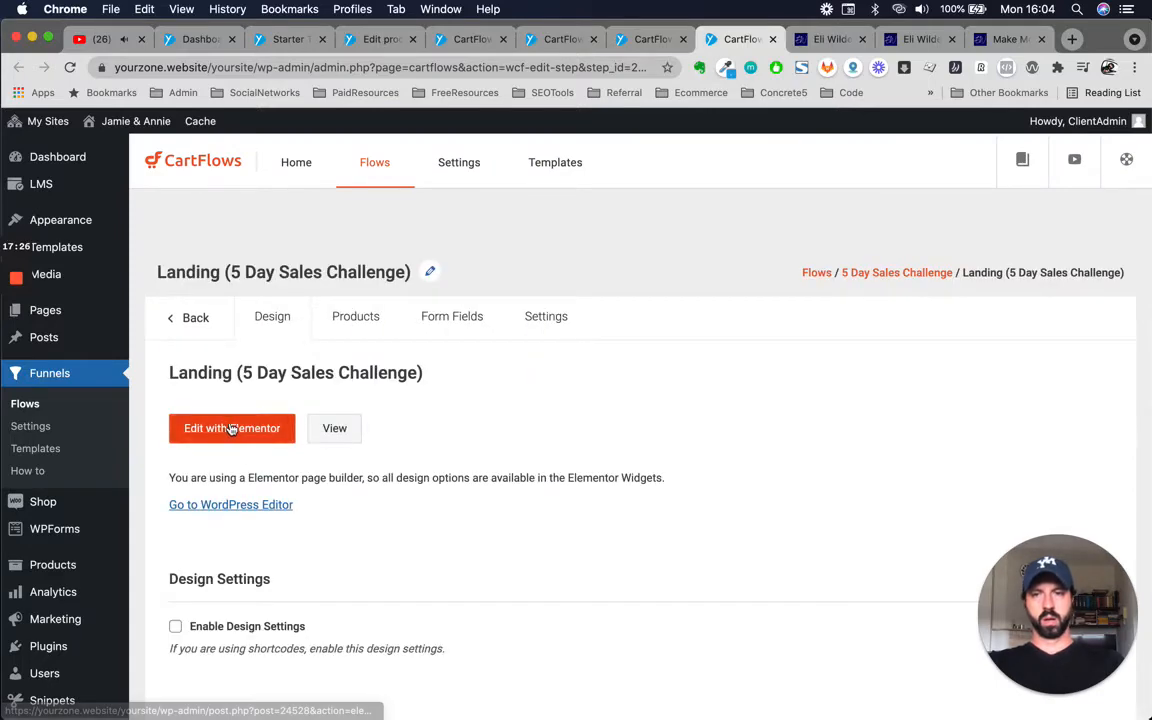
click(231, 428)
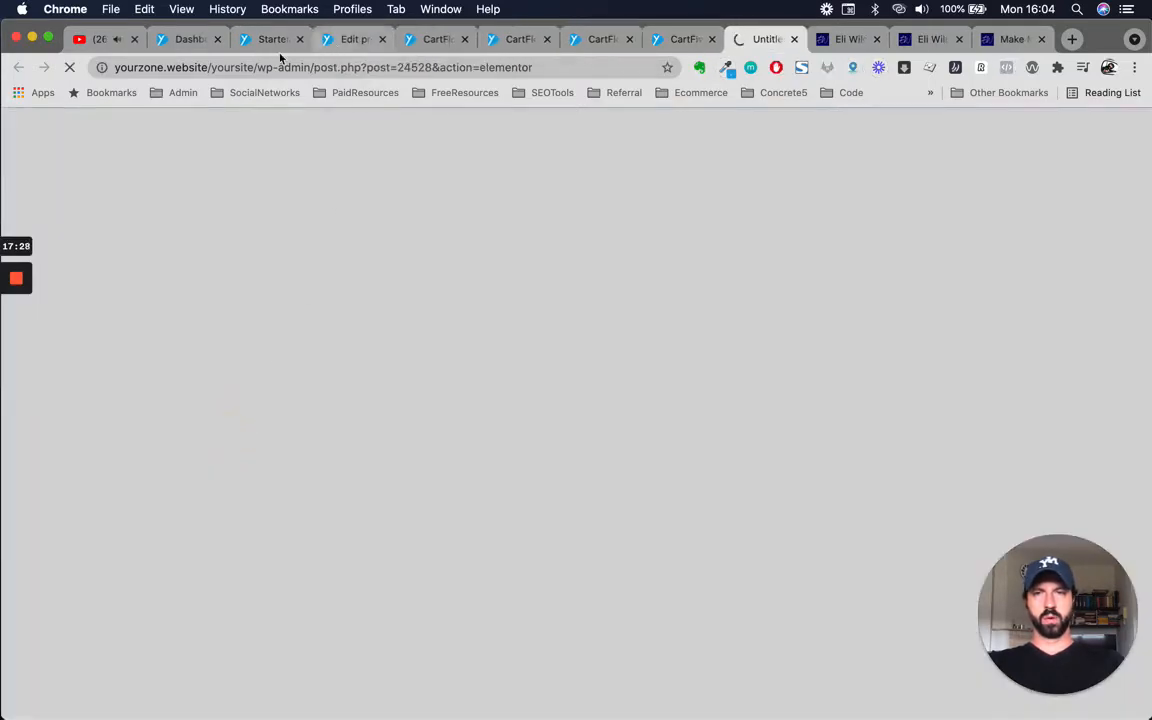
Close the Starter Templates tab and the redundant CartFlows tabs, keeping the Elementor editor open.
click(195, 42)
click(245, 40)
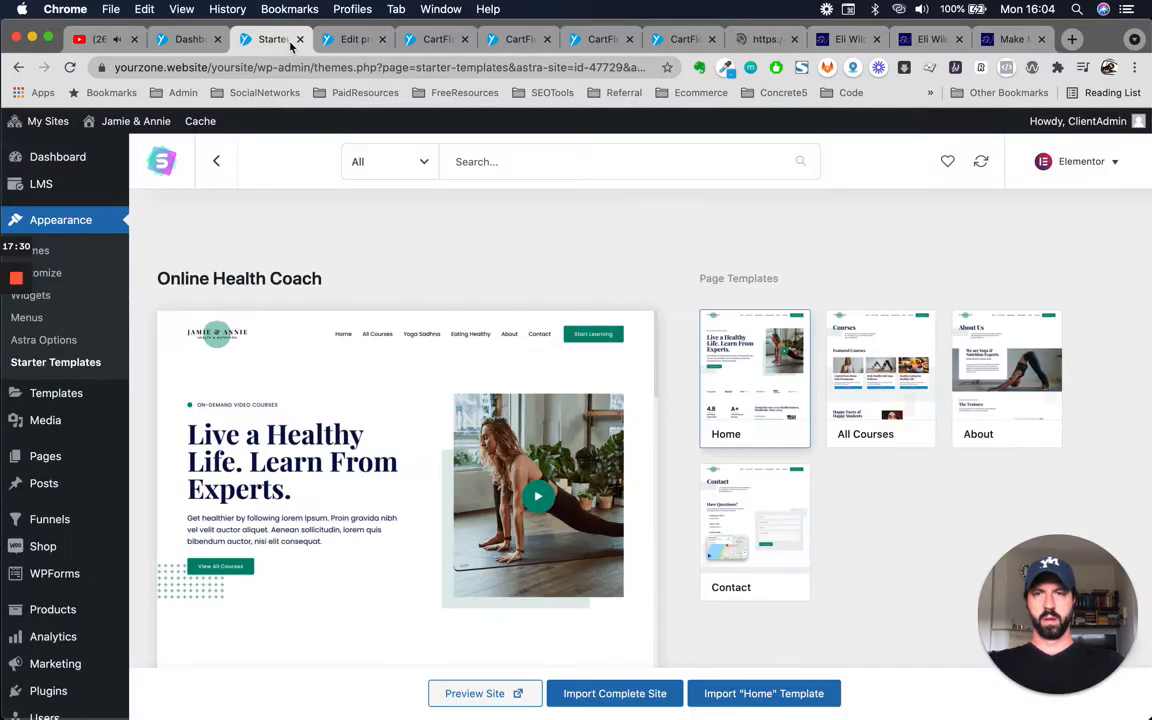
click(299, 39)
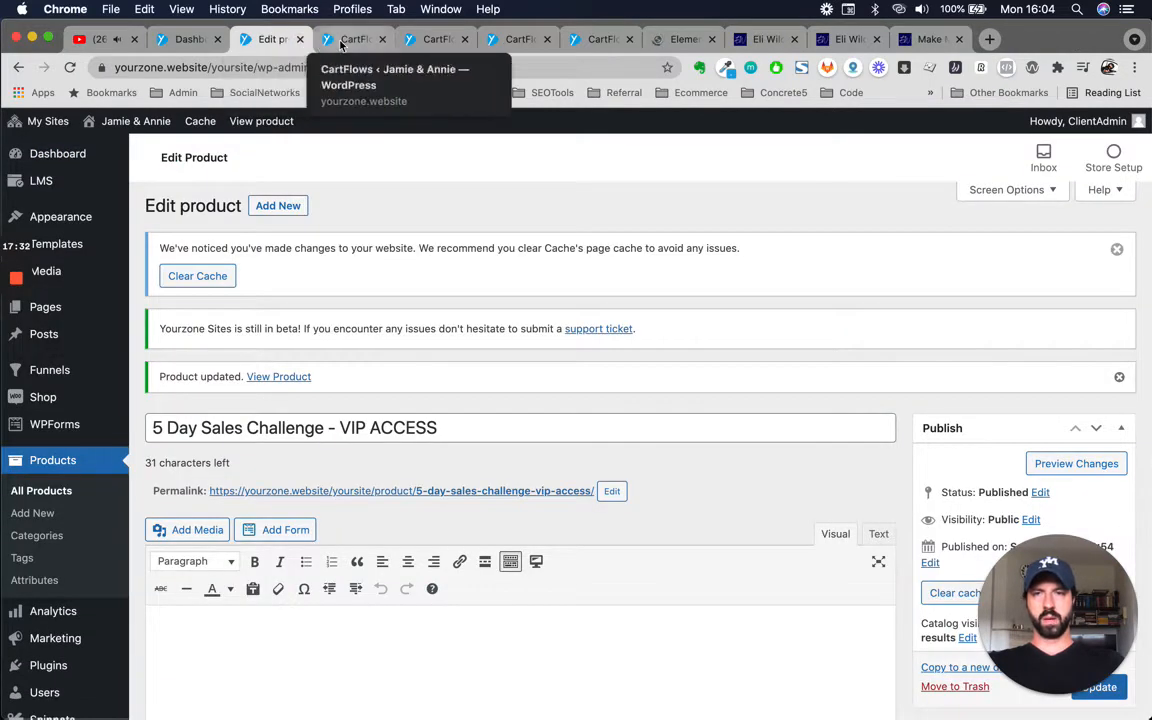
click(374, 42)
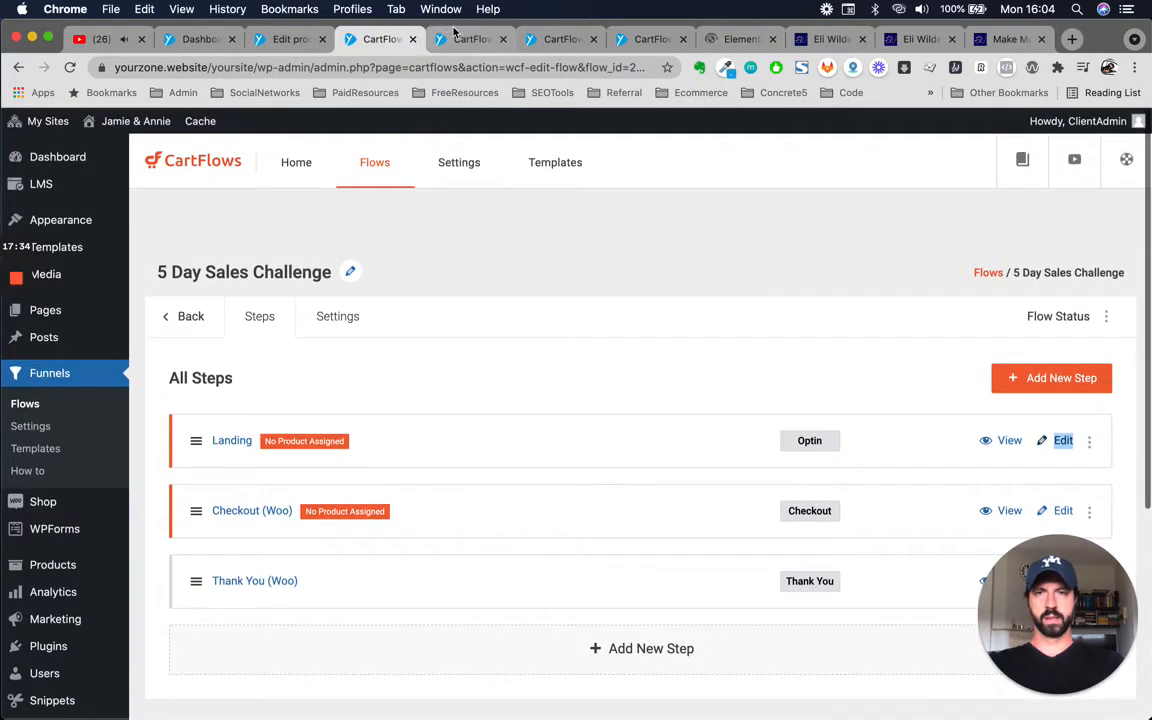
click(413, 40)
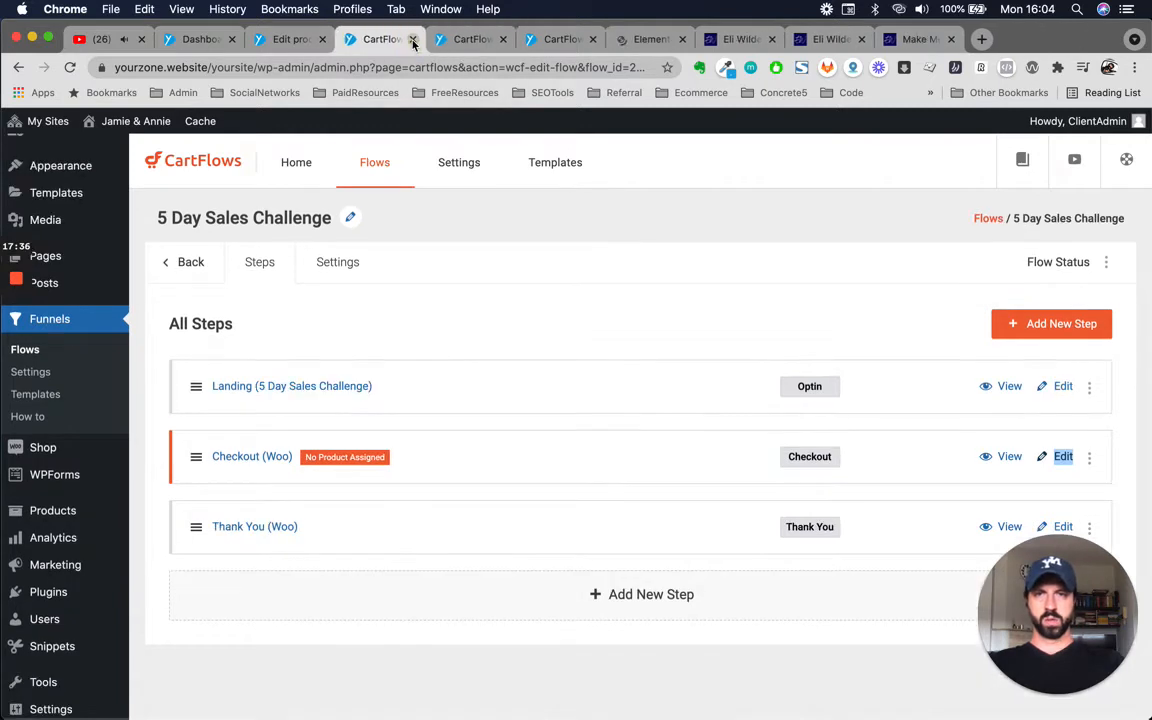
click(413, 40)
click(455, 45)
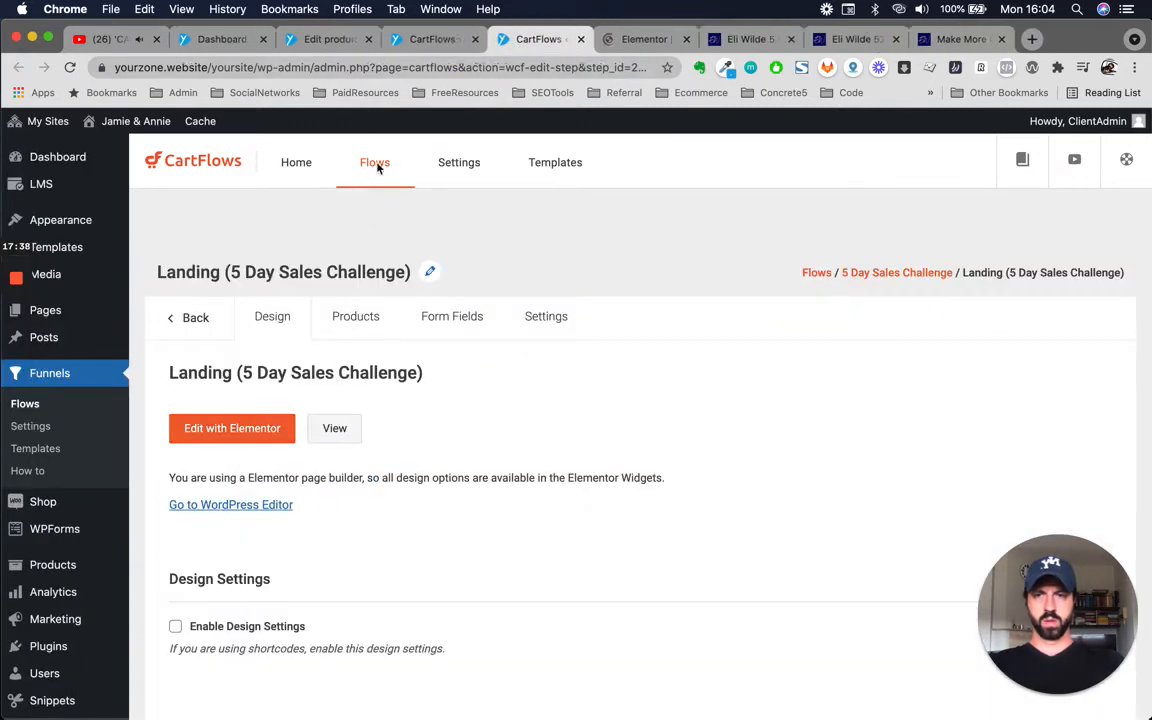
click(491, 40)
click(547, 42)
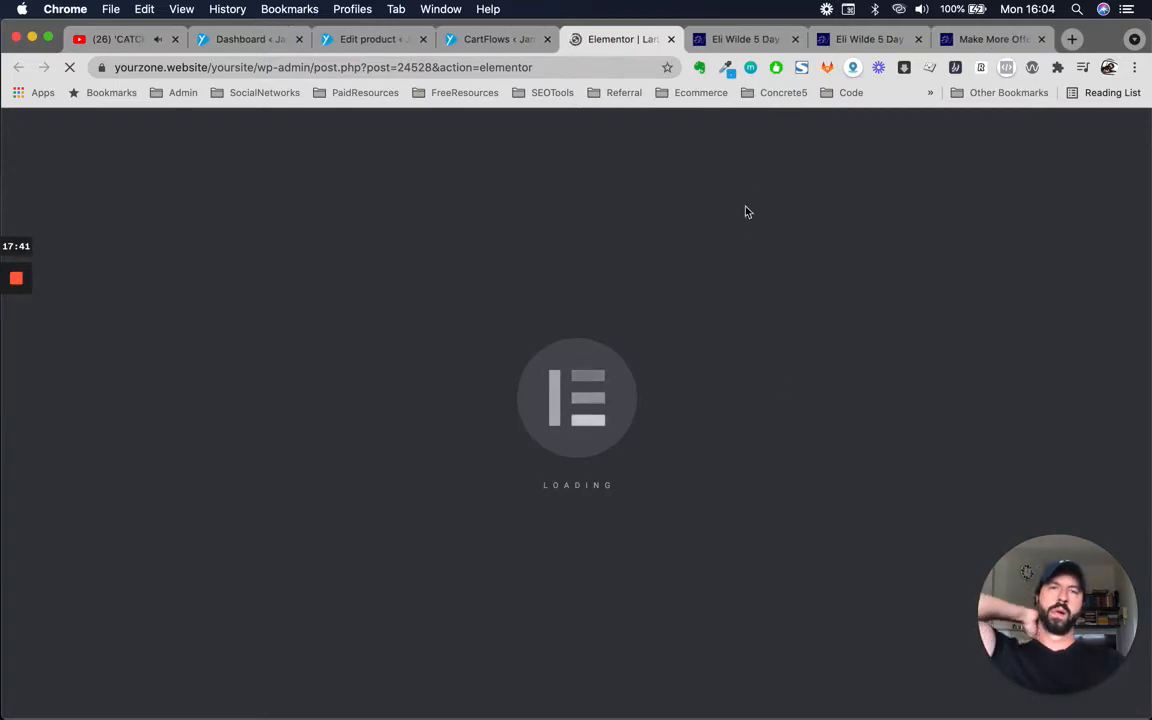
Examine the Wilde Influence 5 Day Challenge landing page's header, headline, video and section layout as the reference for the rebuild.
click(738, 40)
scroll(715, 324, down, 15)
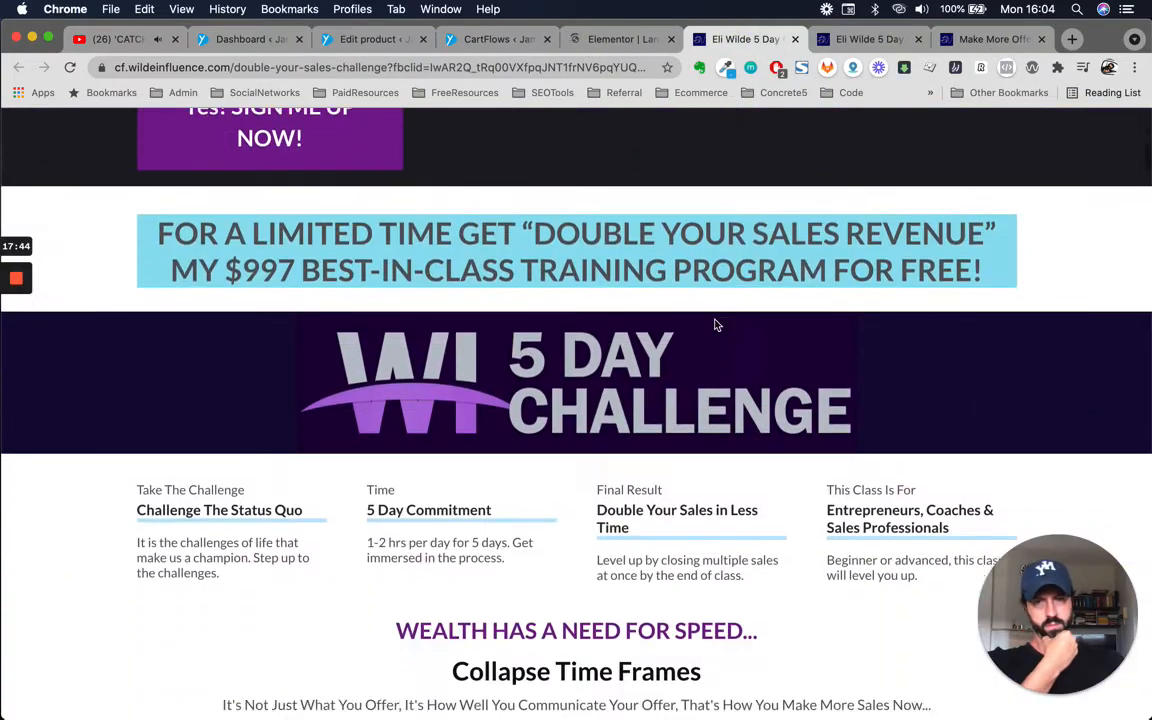
scroll(715, 324, down, 1)
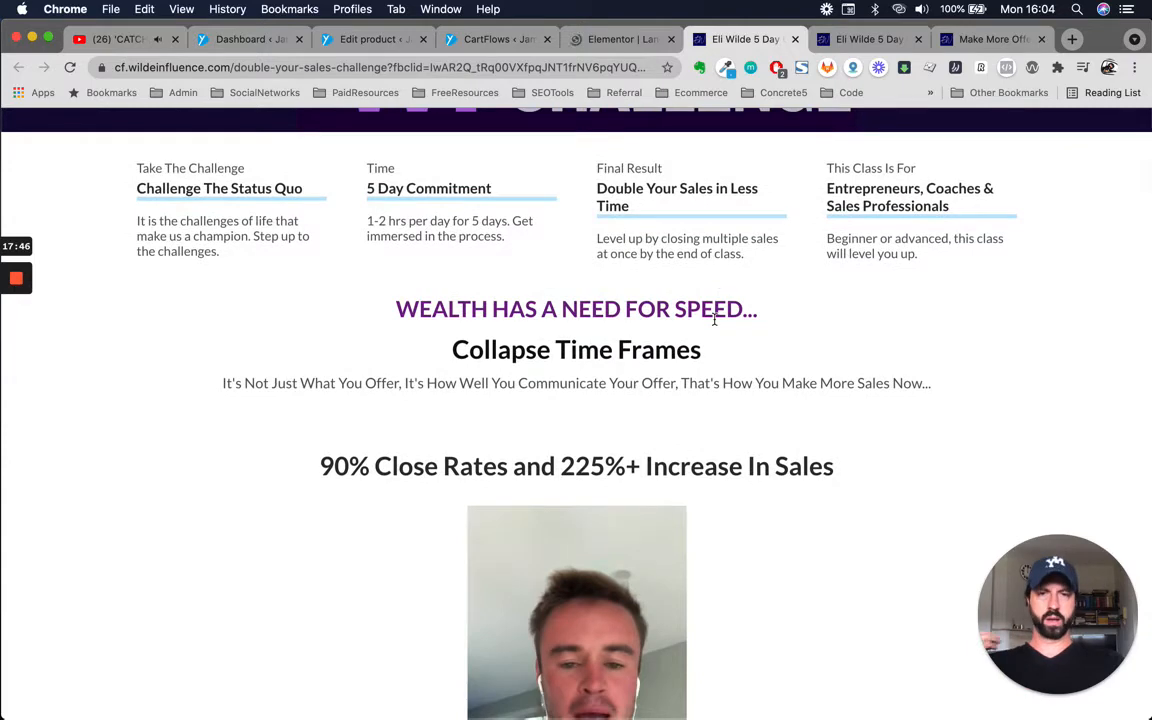
scroll(715, 322, down, 10)
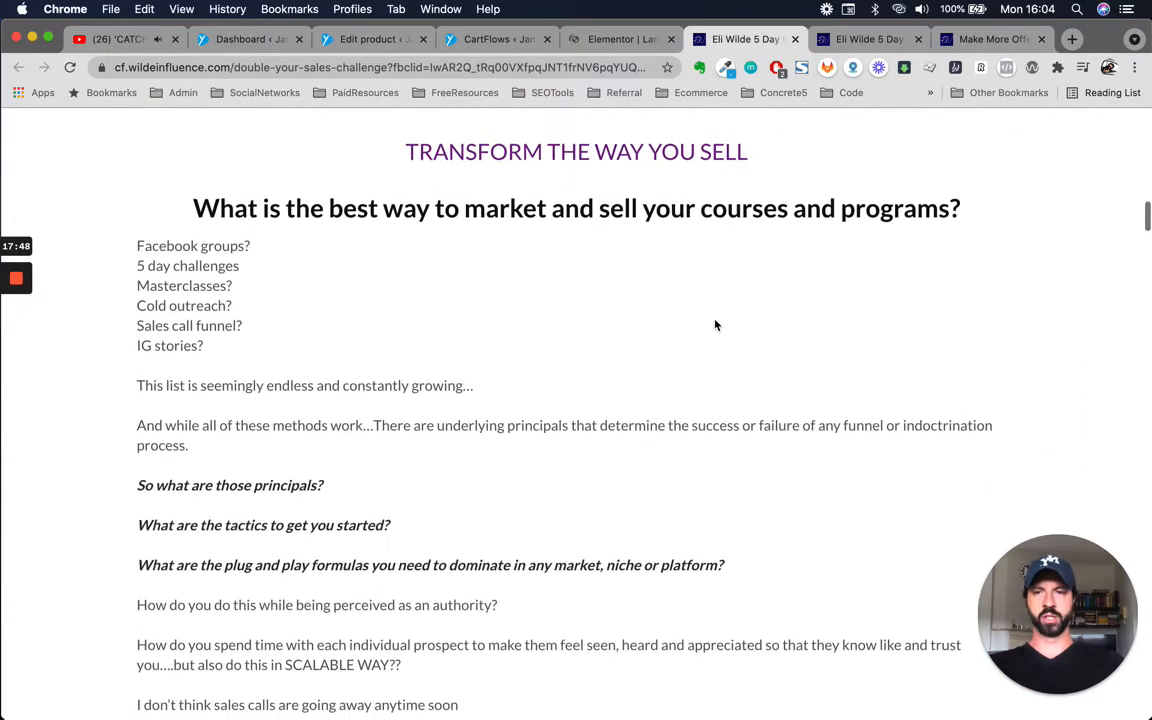
scroll(748, 404, down, 10)
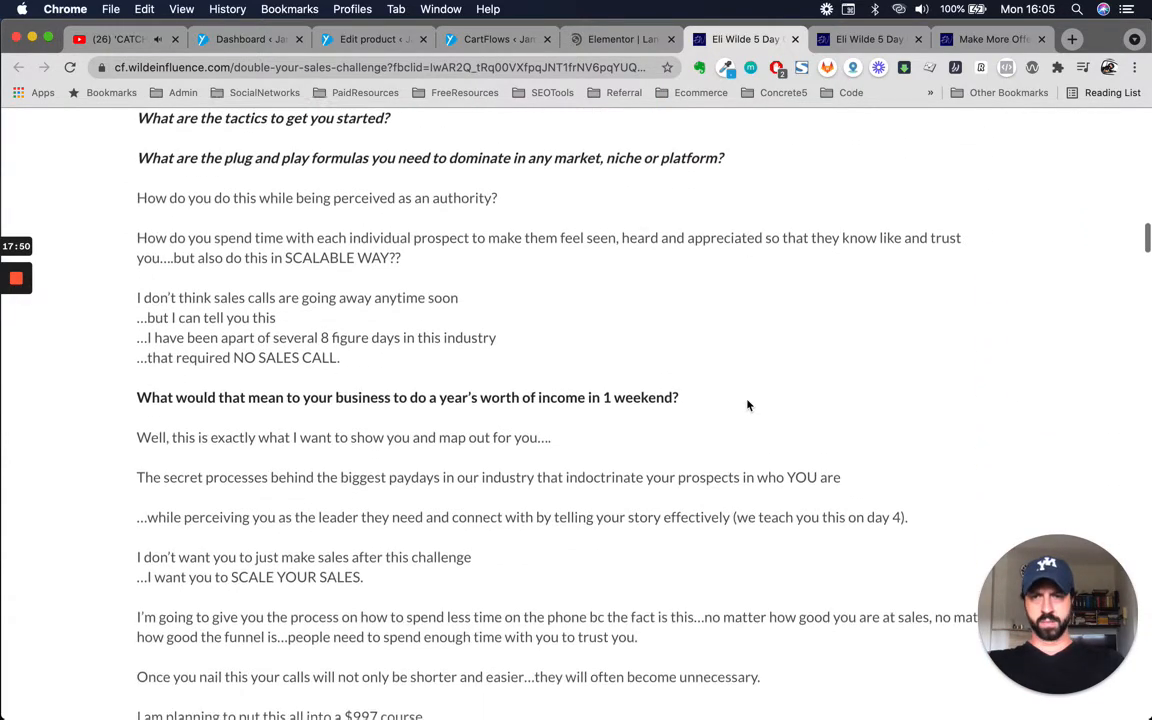
scroll(748, 405, up, 20)
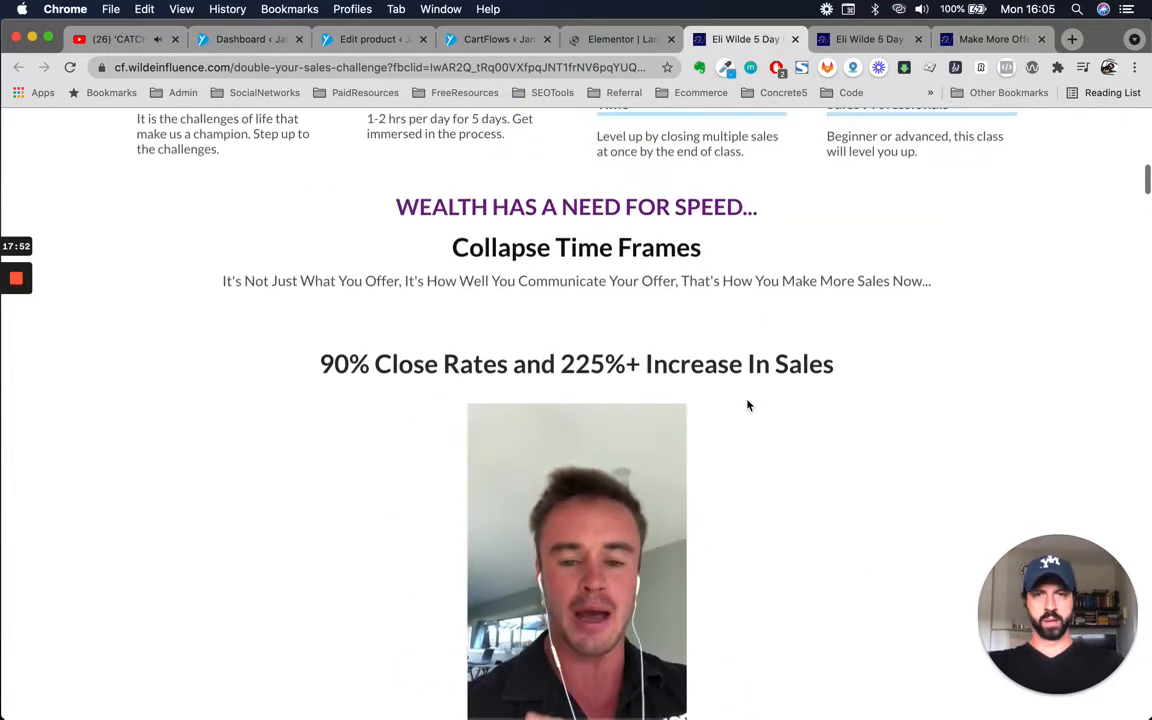
scroll(531, 352, up, 12)
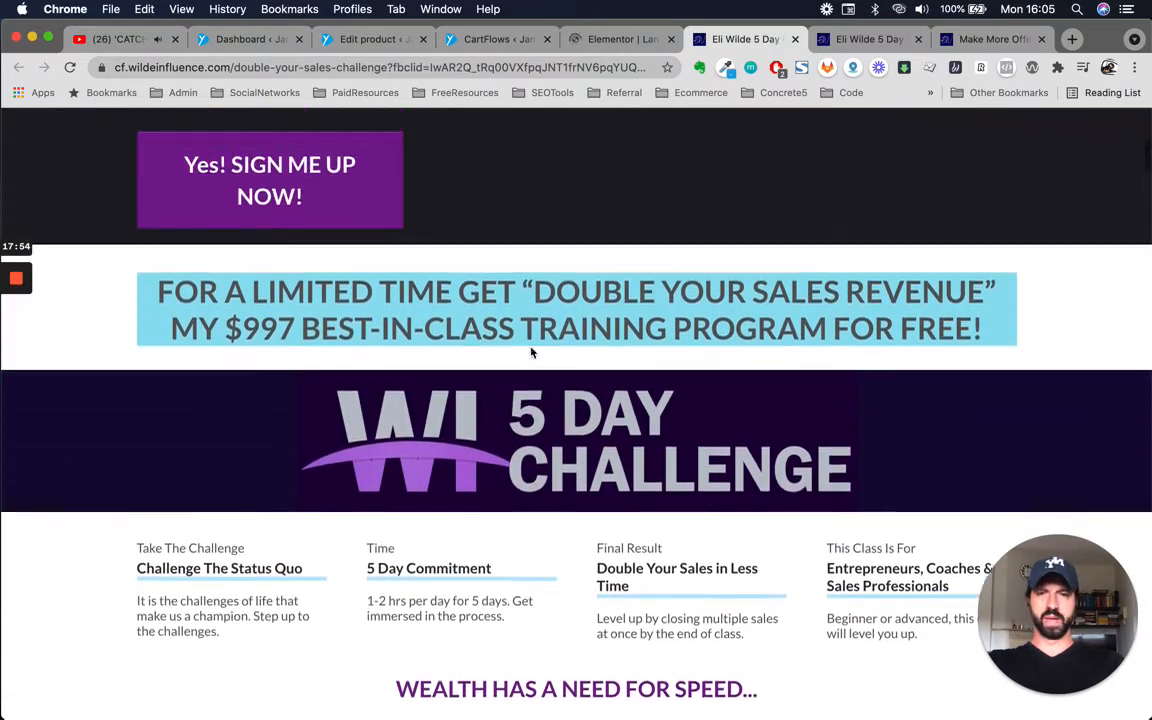
scroll(531, 352, up, 13)
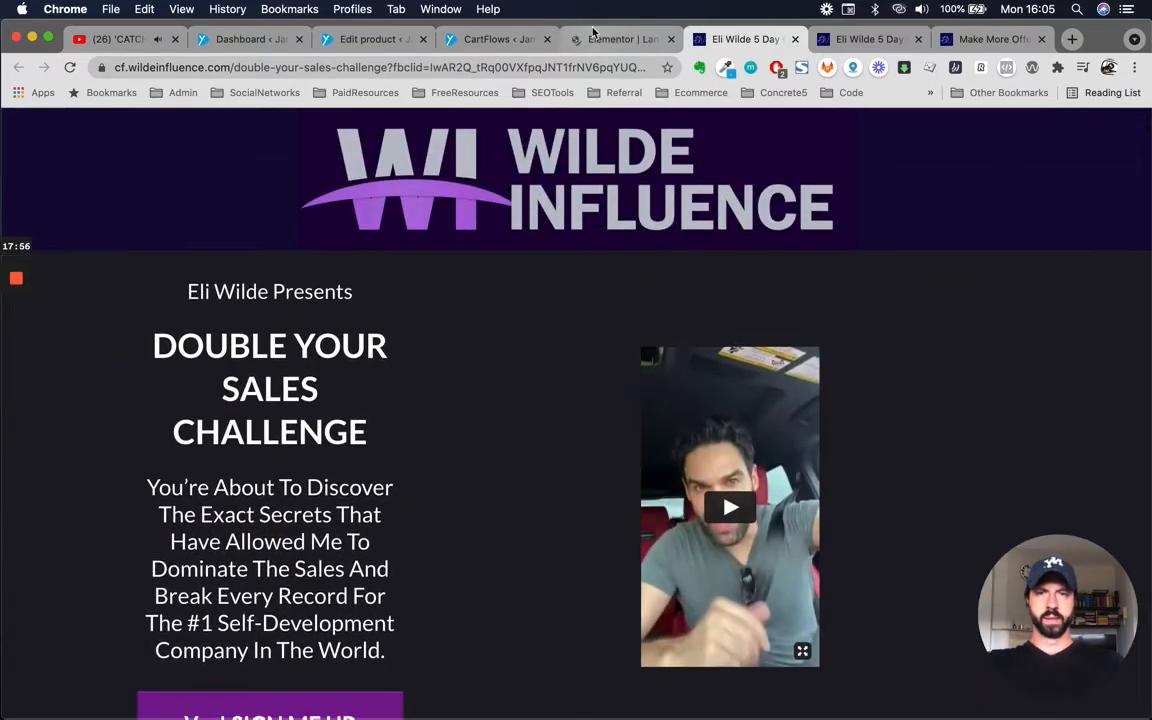
click(607, 40)
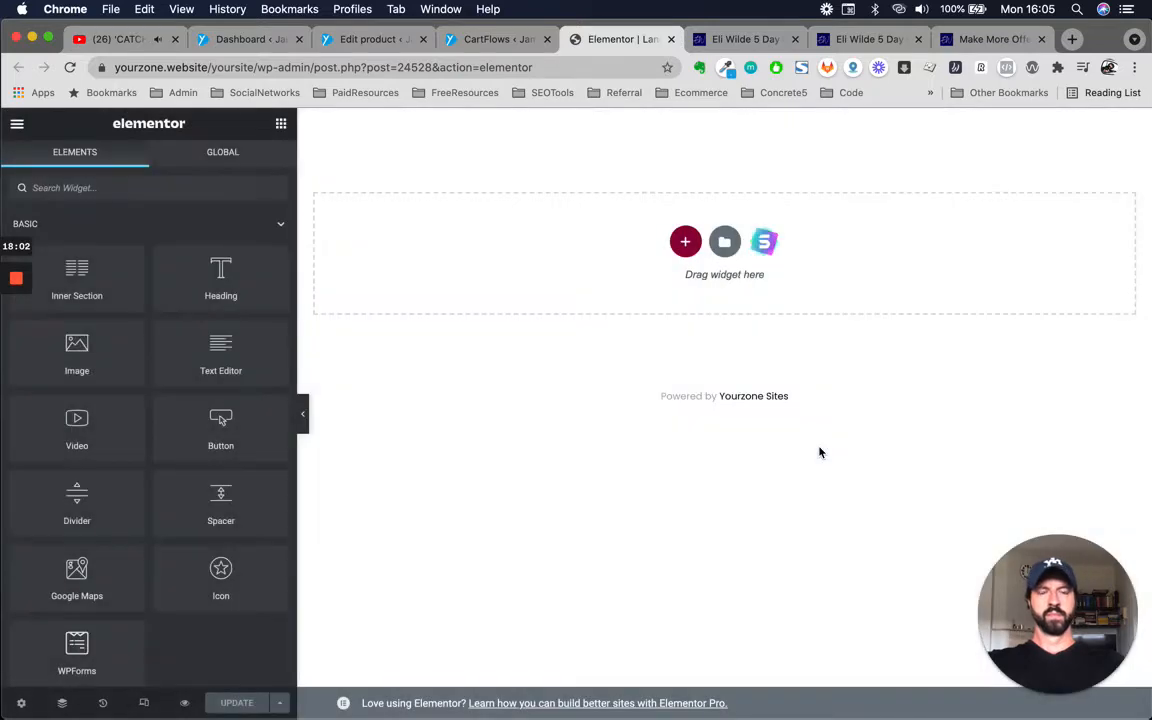
click(741, 40)
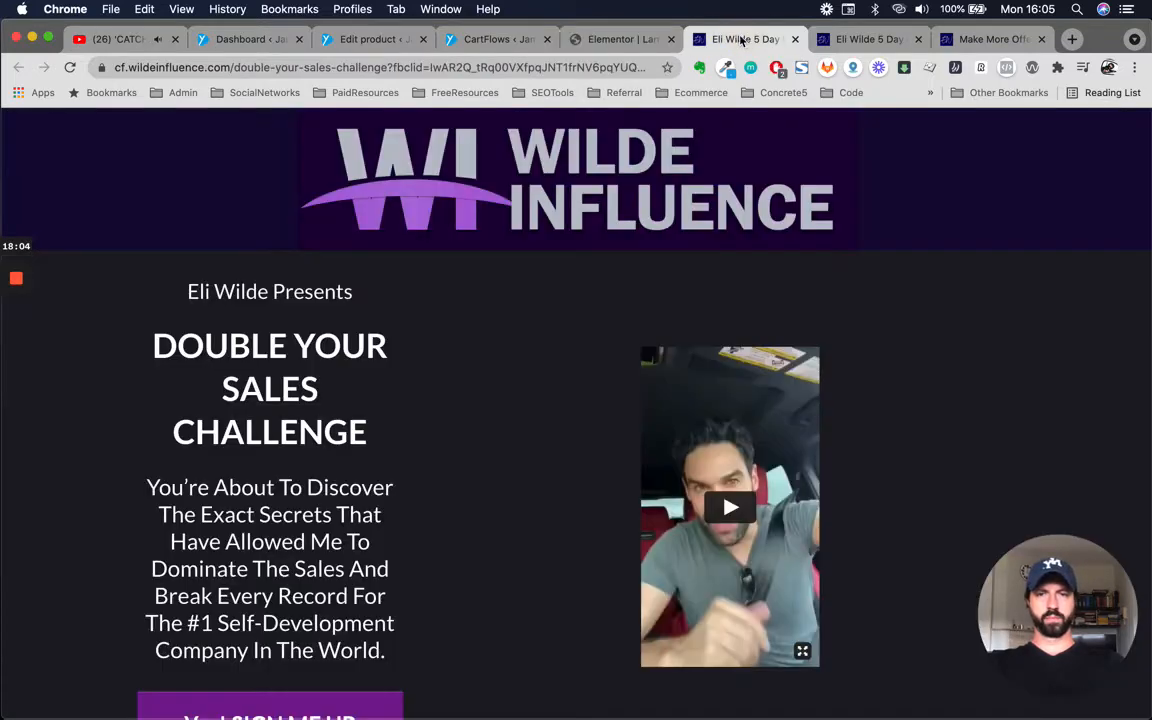
Add a single-column section to the blank Elementor landing page and place an Image widget in it.
click(622, 42)
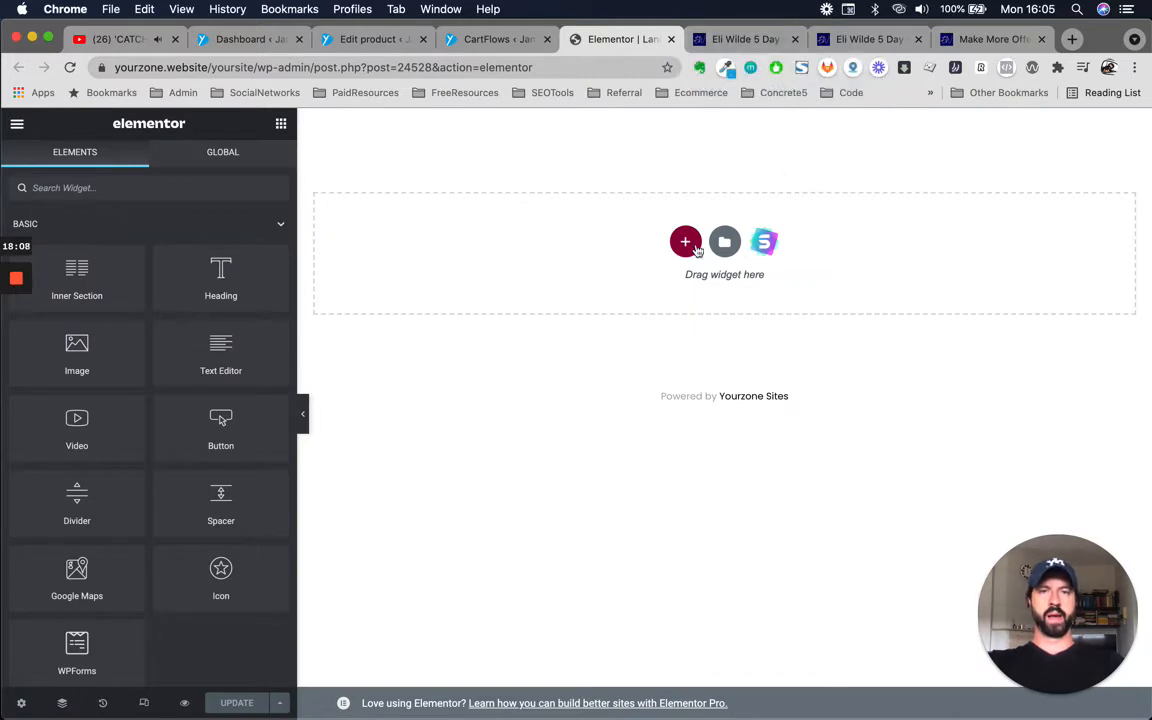
click(685, 241)
click(530, 288)
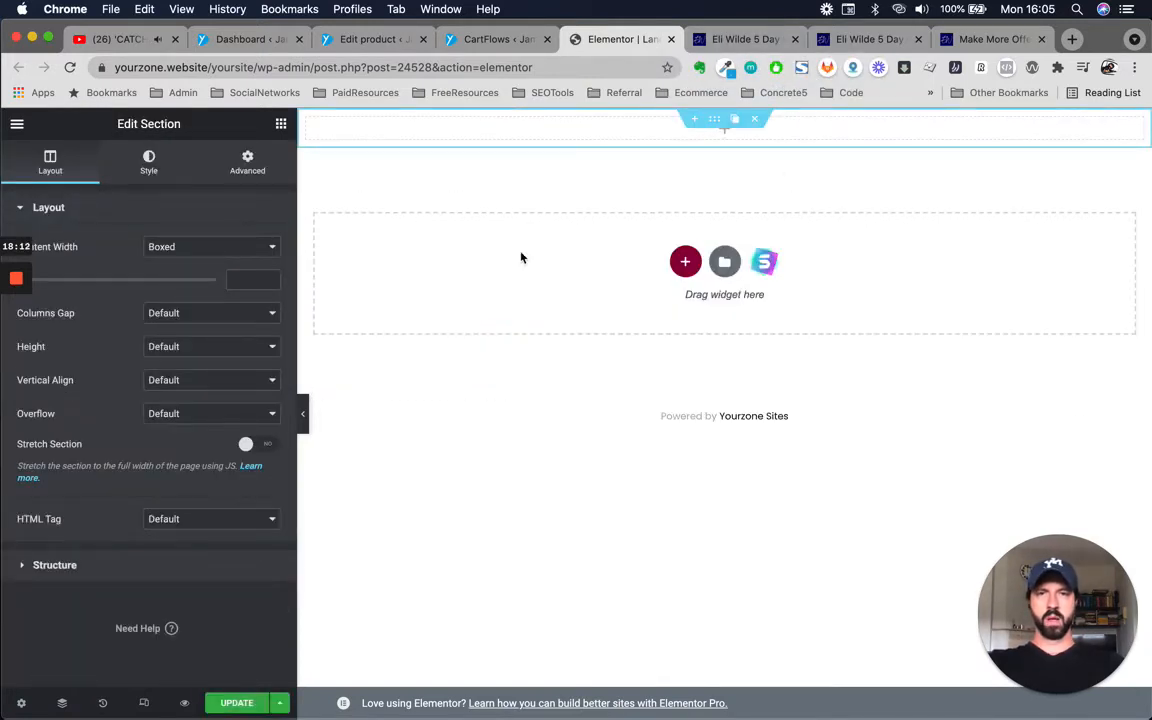
click(281, 123)
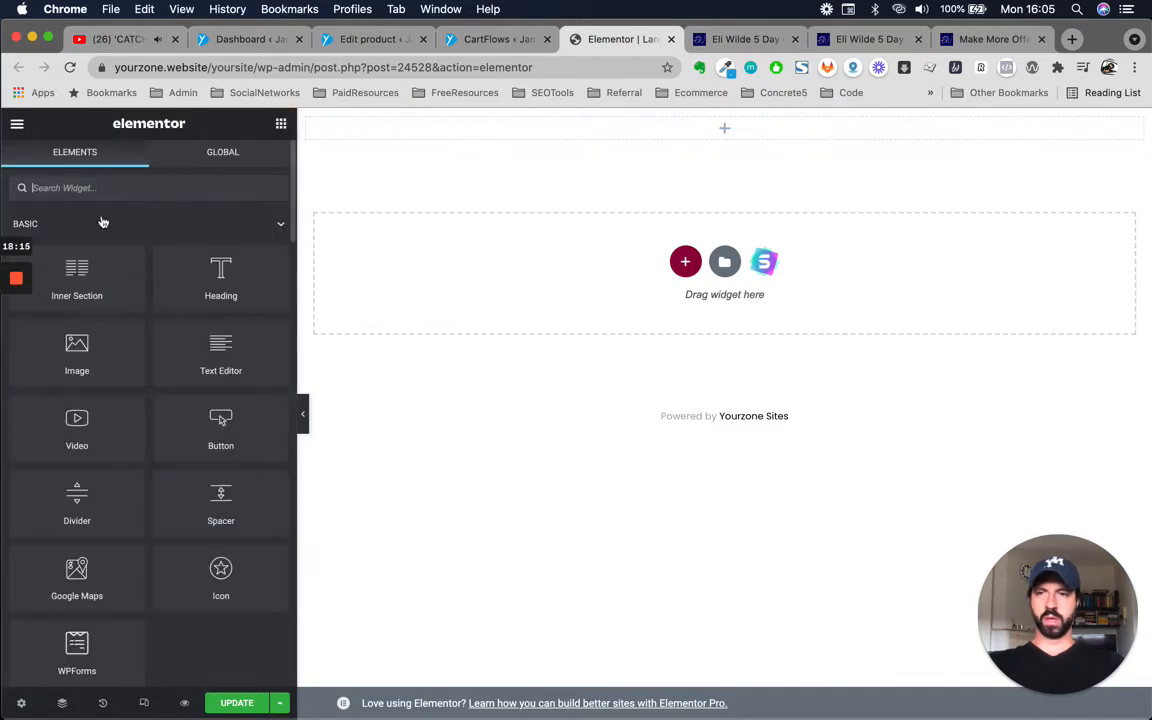
text(ima)
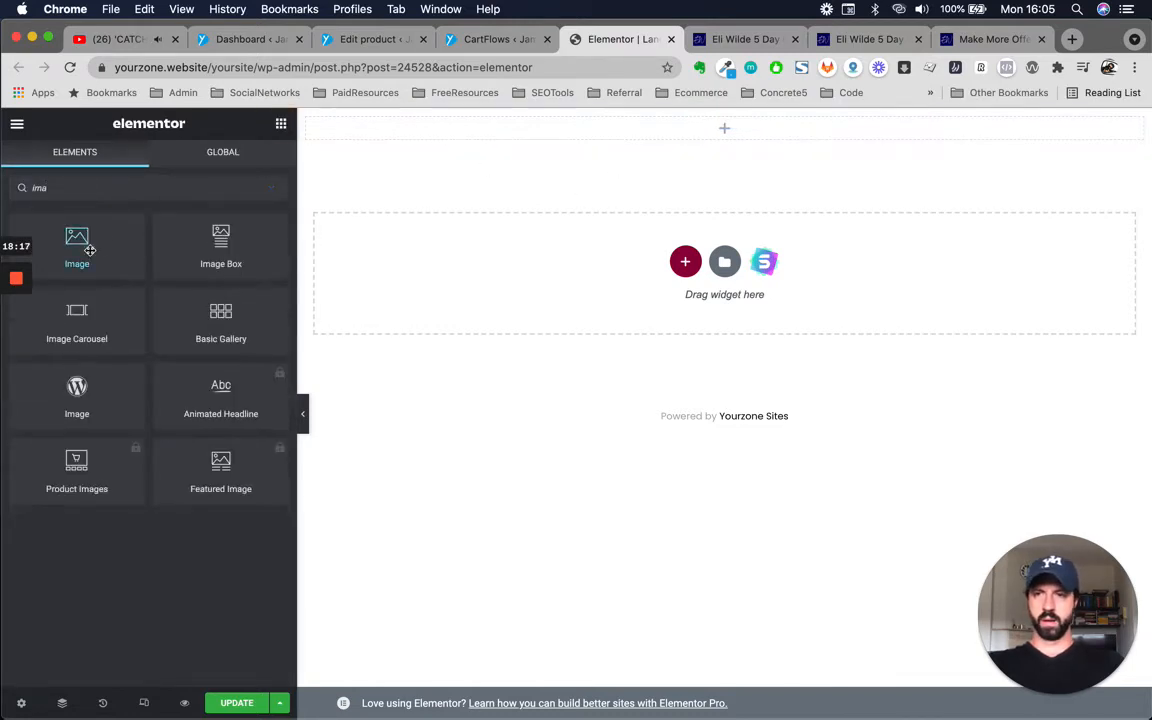
drag(77, 240, 683, 136)
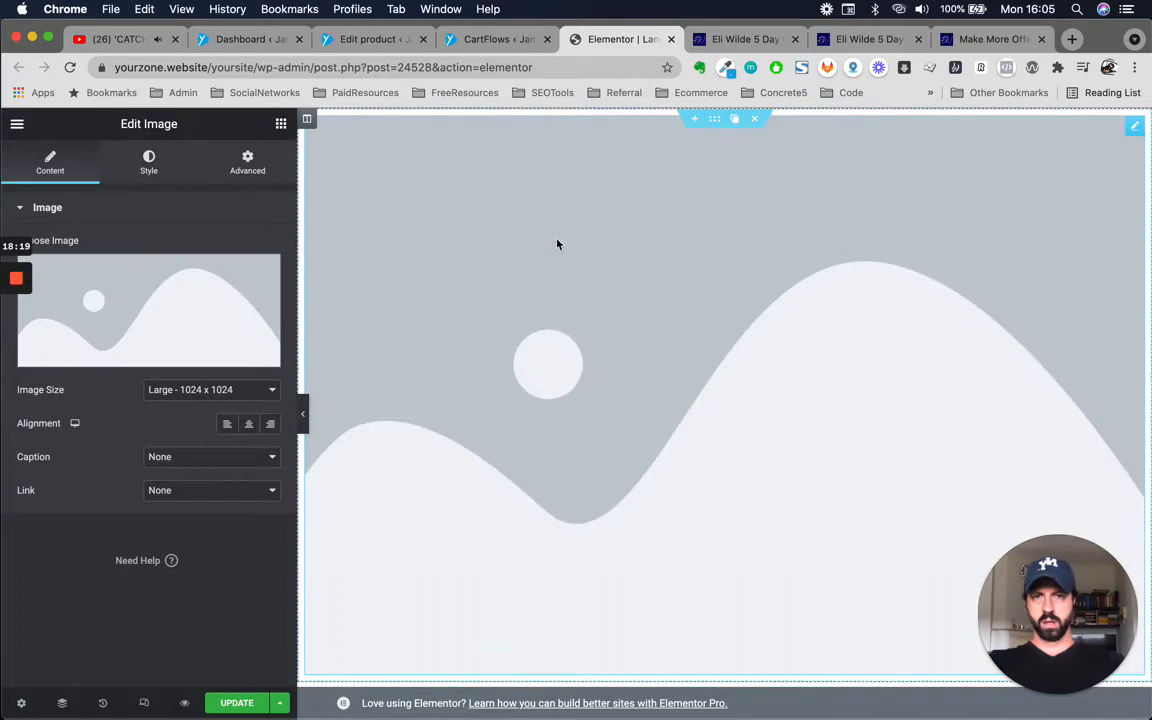
scroll(587, 349, down, 1)
scroll(587, 349, up, 1)
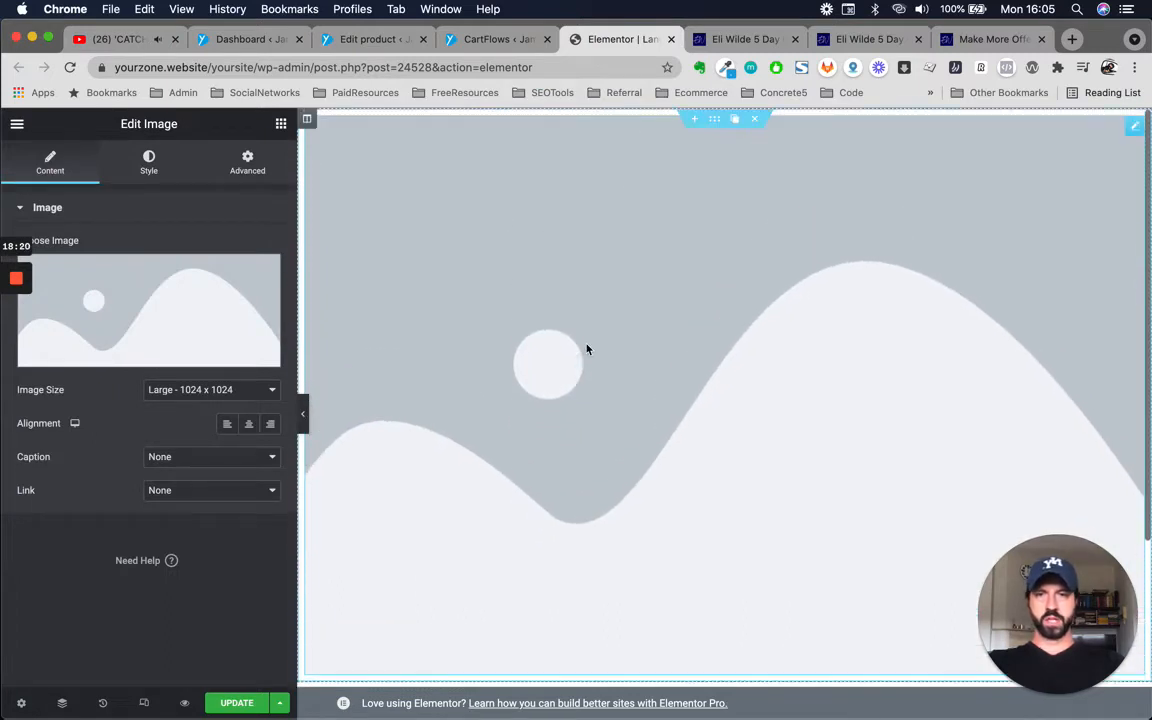
Insert yourzone-it-logo.png from the media library into the header's Image widget.
click(184, 273)
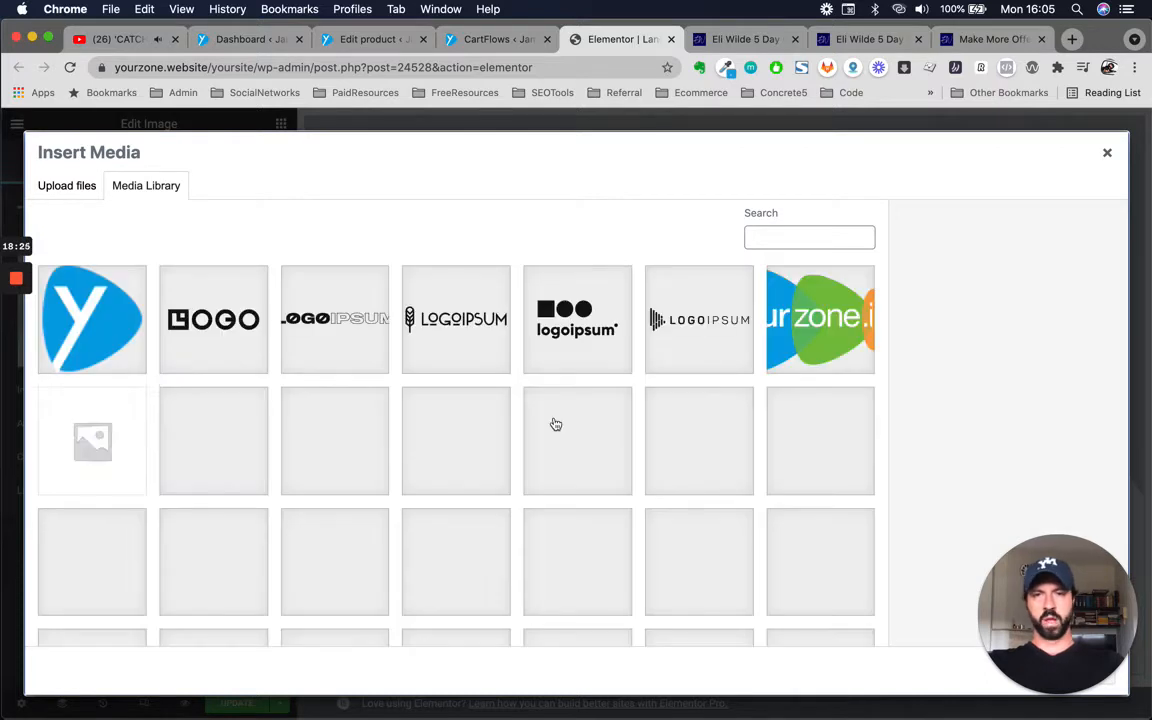
scroll(555, 424, down, 1)
scroll(555, 424, up, 1)
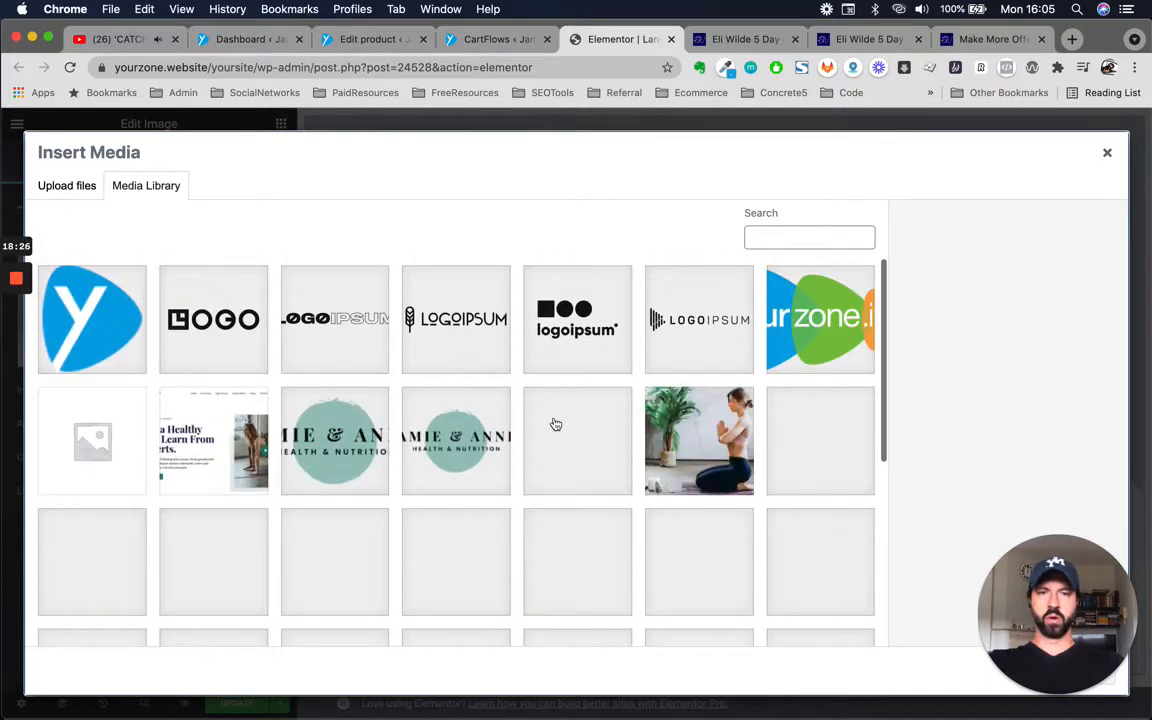
click(838, 320)
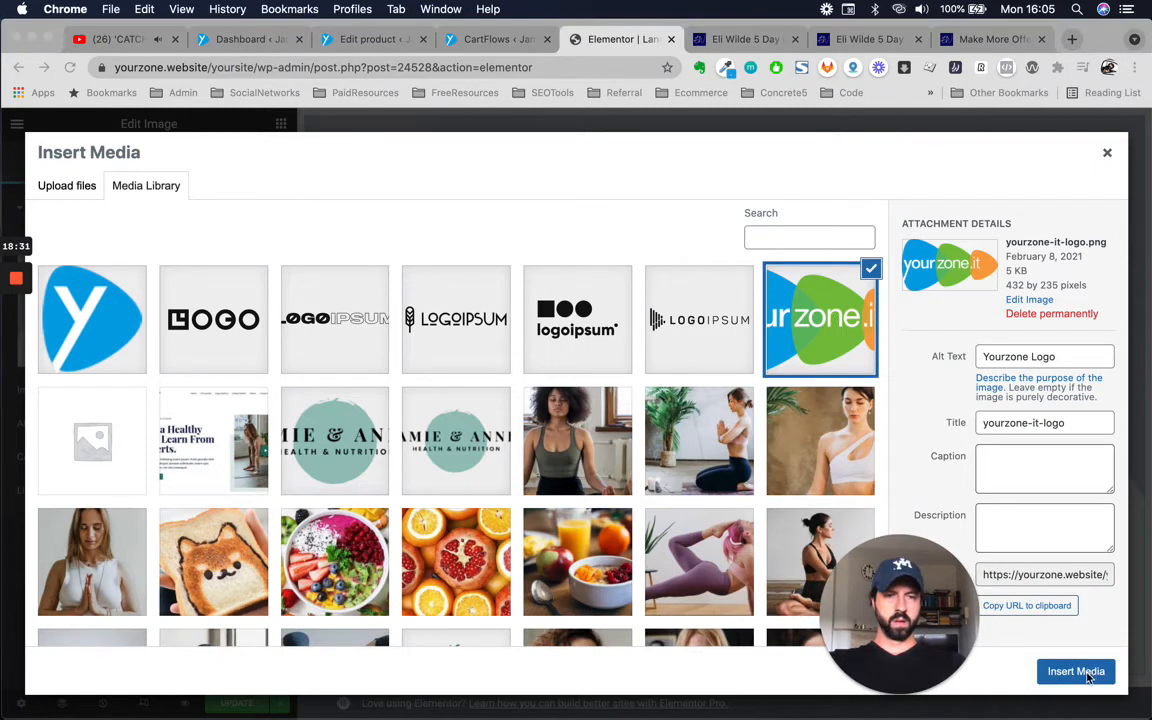
click(1088, 675)
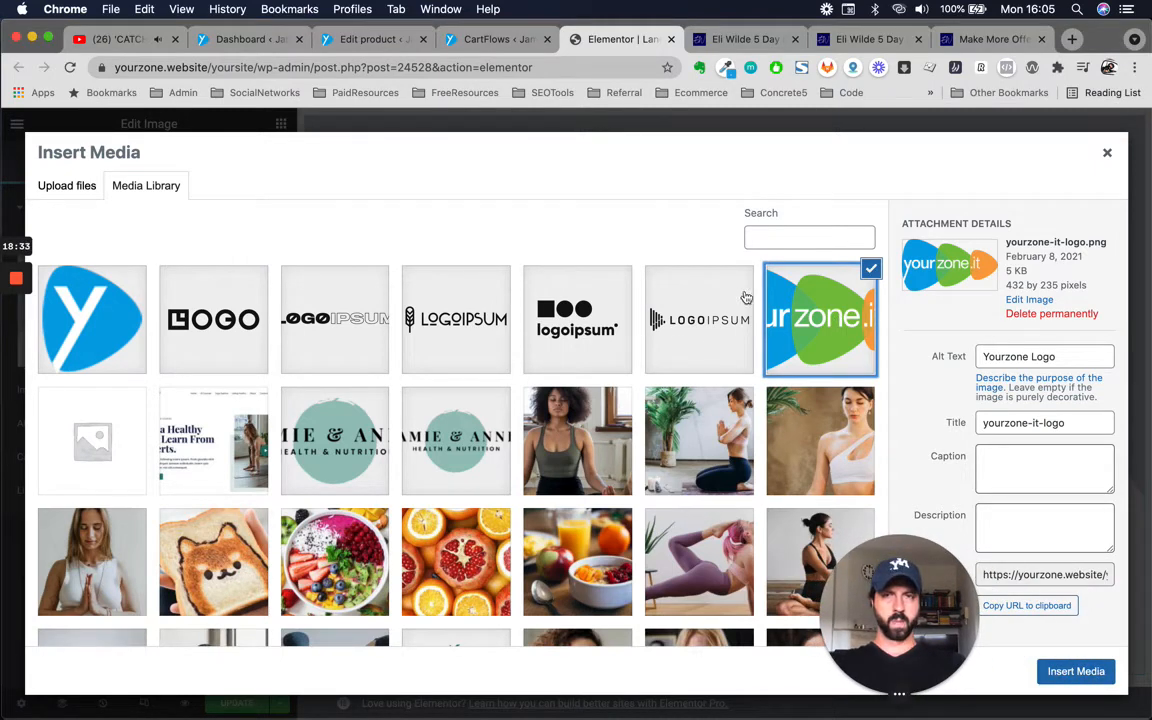
click(1076, 671)
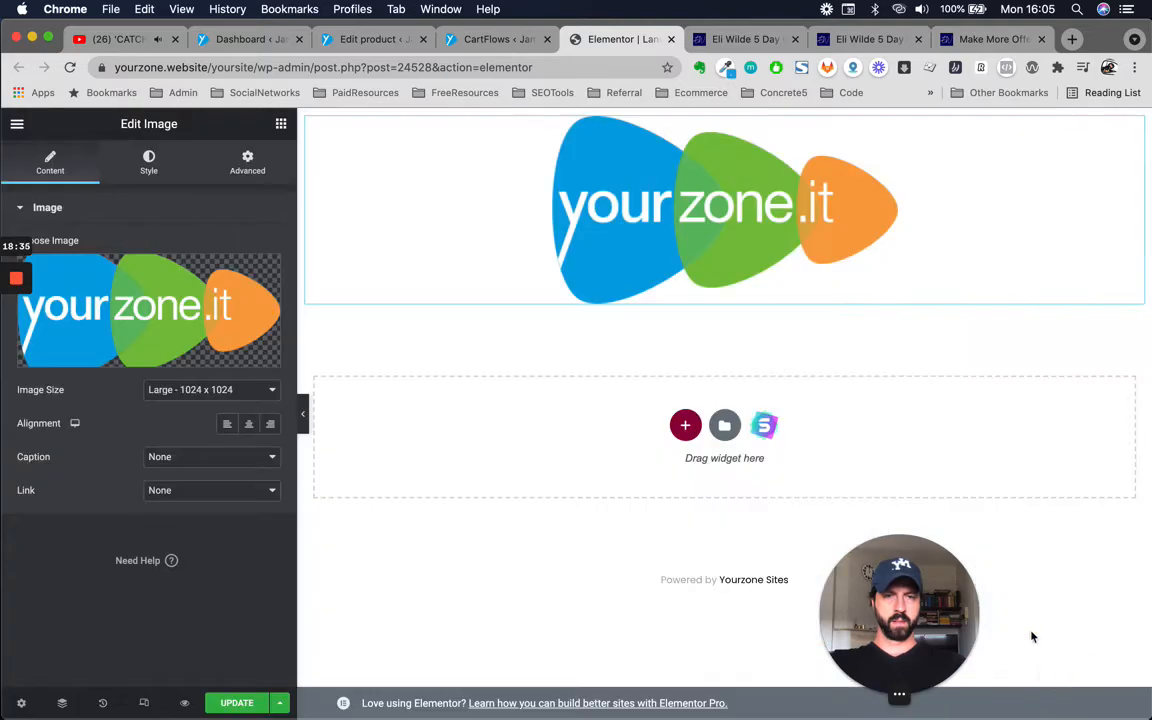
Try the Medium - 300 x 300 and Medium Large - 768 x 0 image sizes on the header logo.
click(196, 390)
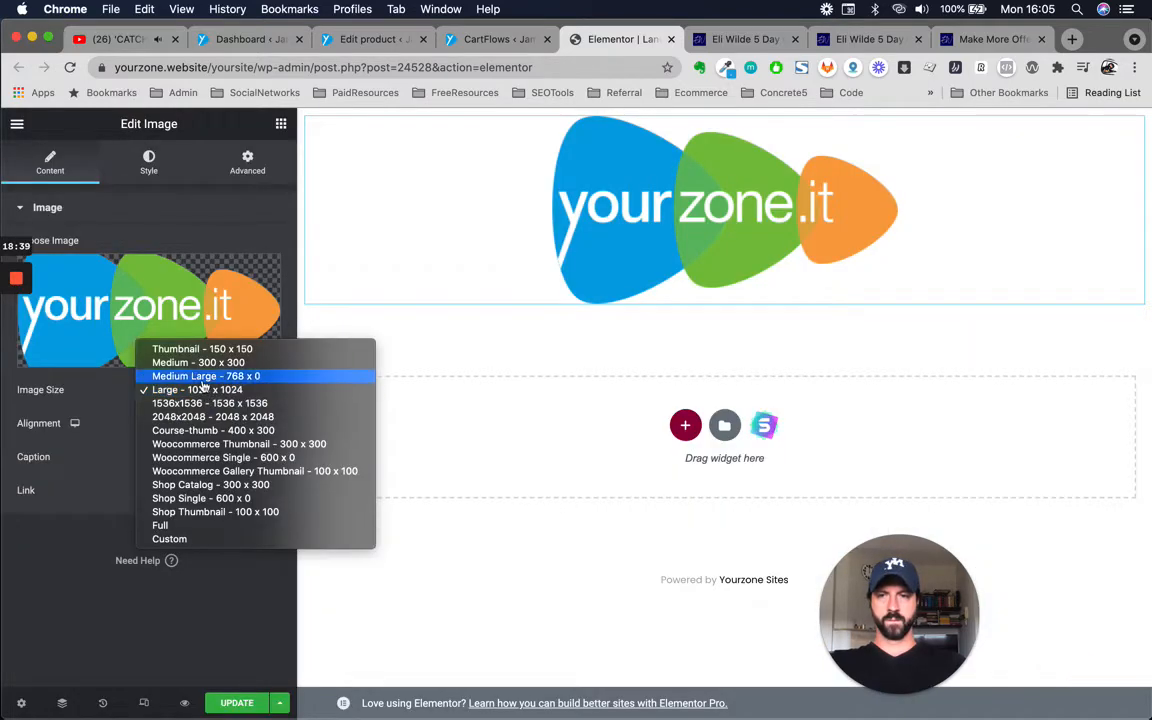
click(211, 363)
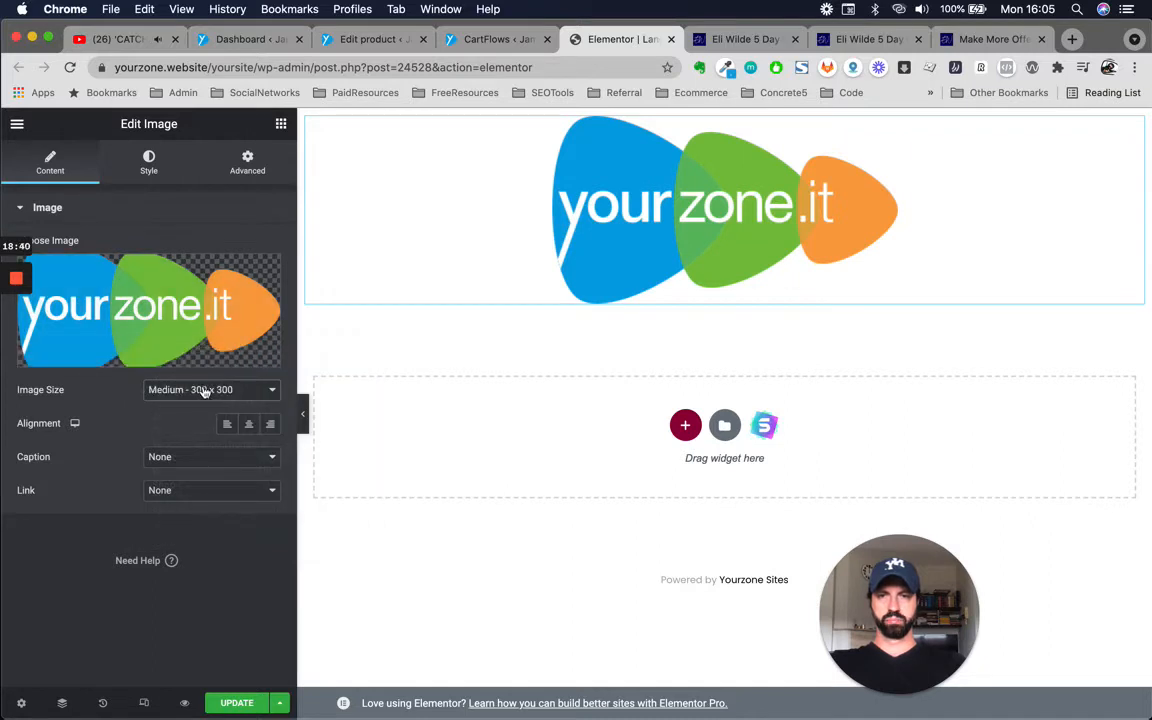
click(203, 392)
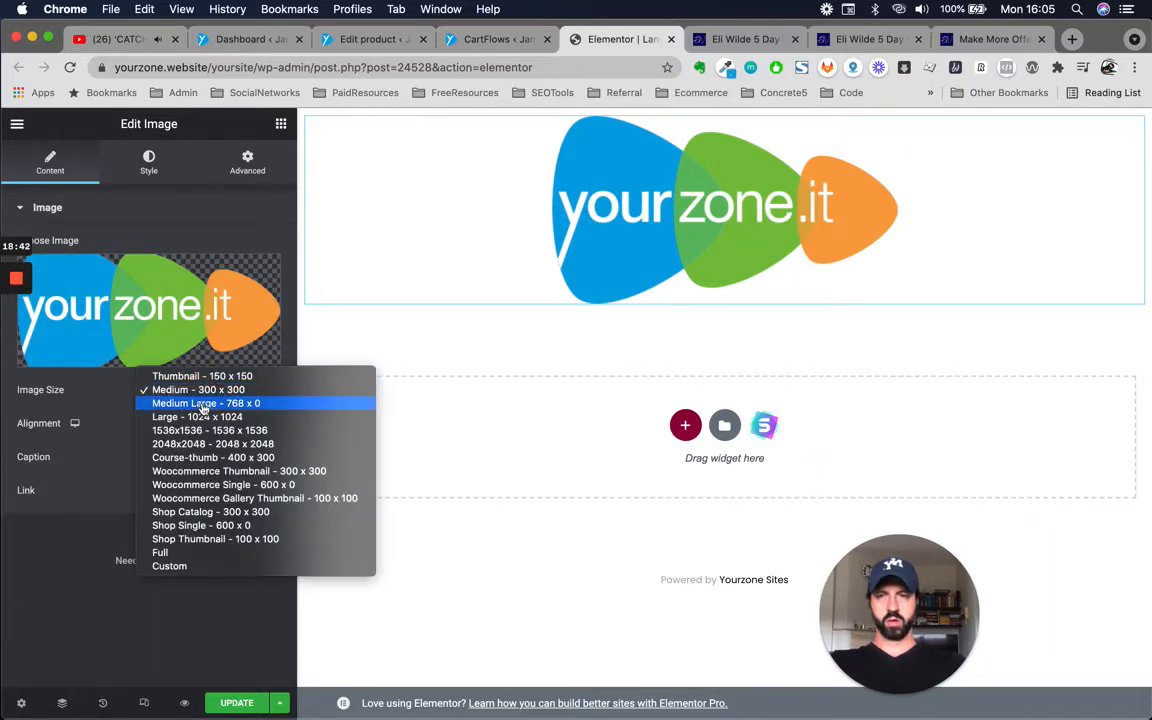
click(203, 403)
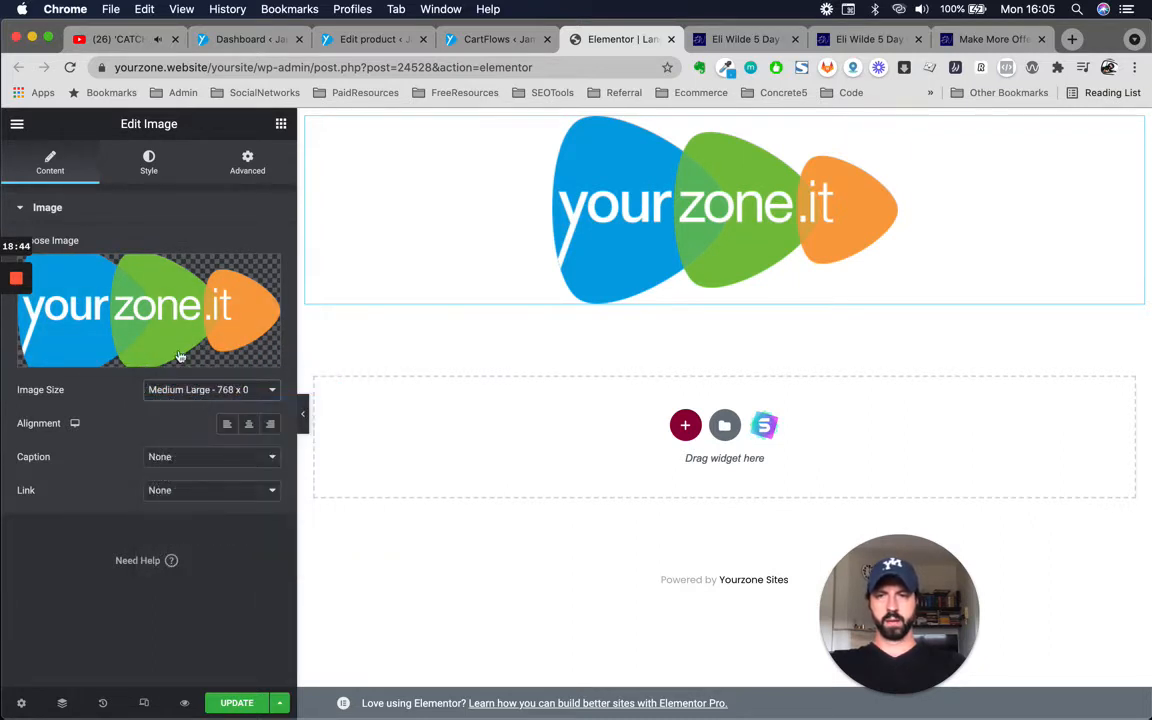
Give the header logo a custom image size with a width of 150 and apply it.
click(232, 400)
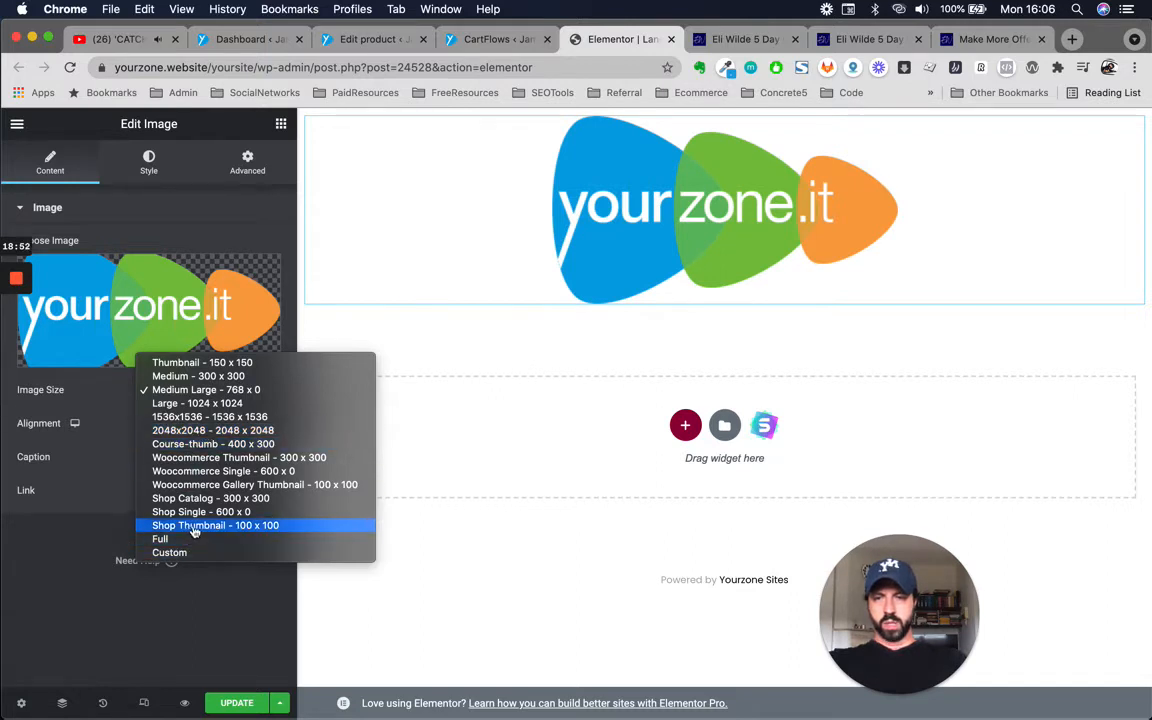
click(162, 551)
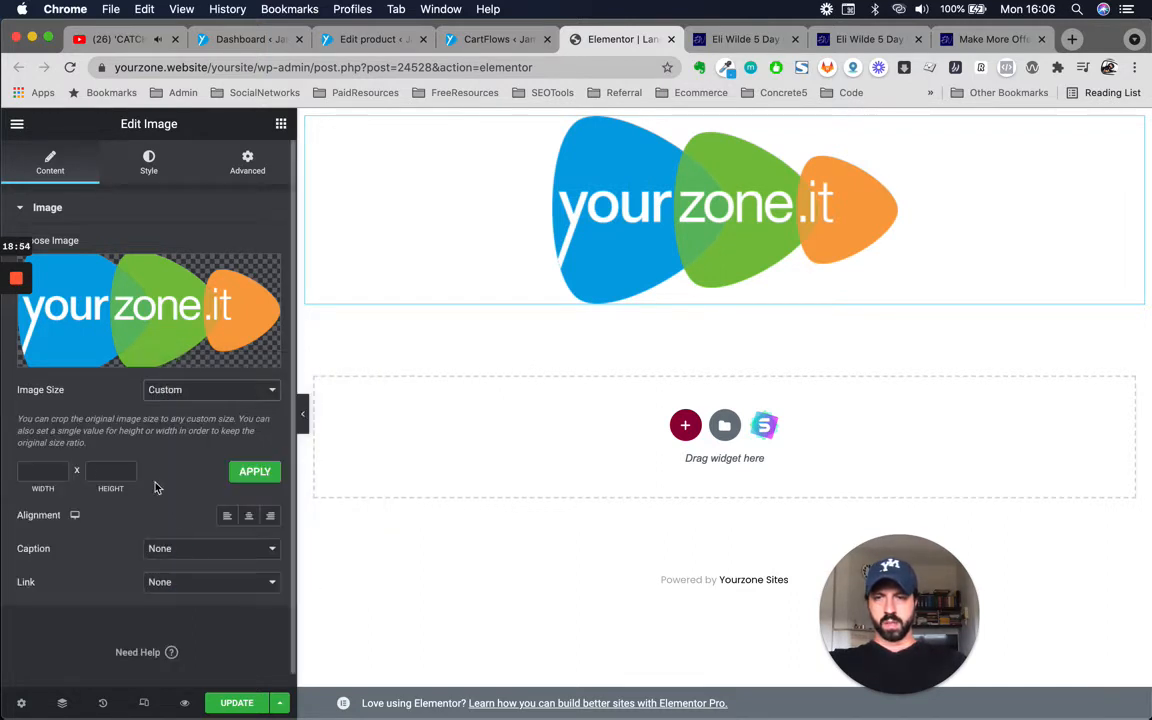
click(43, 472)
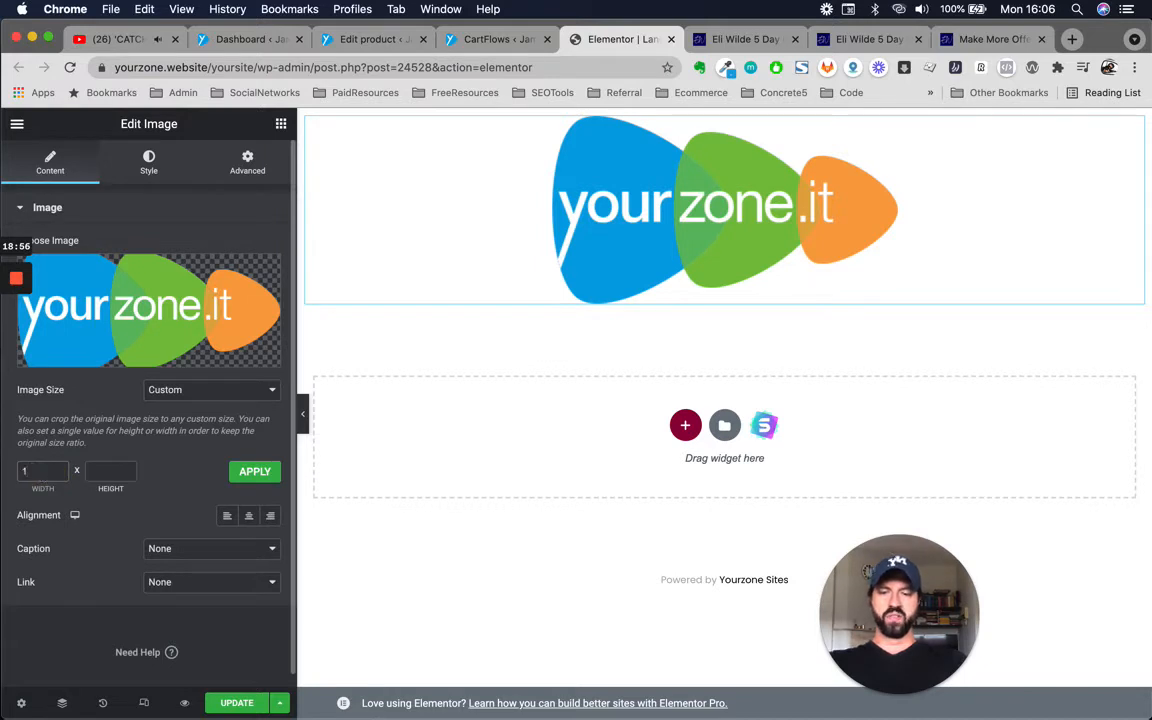
click(250, 471)
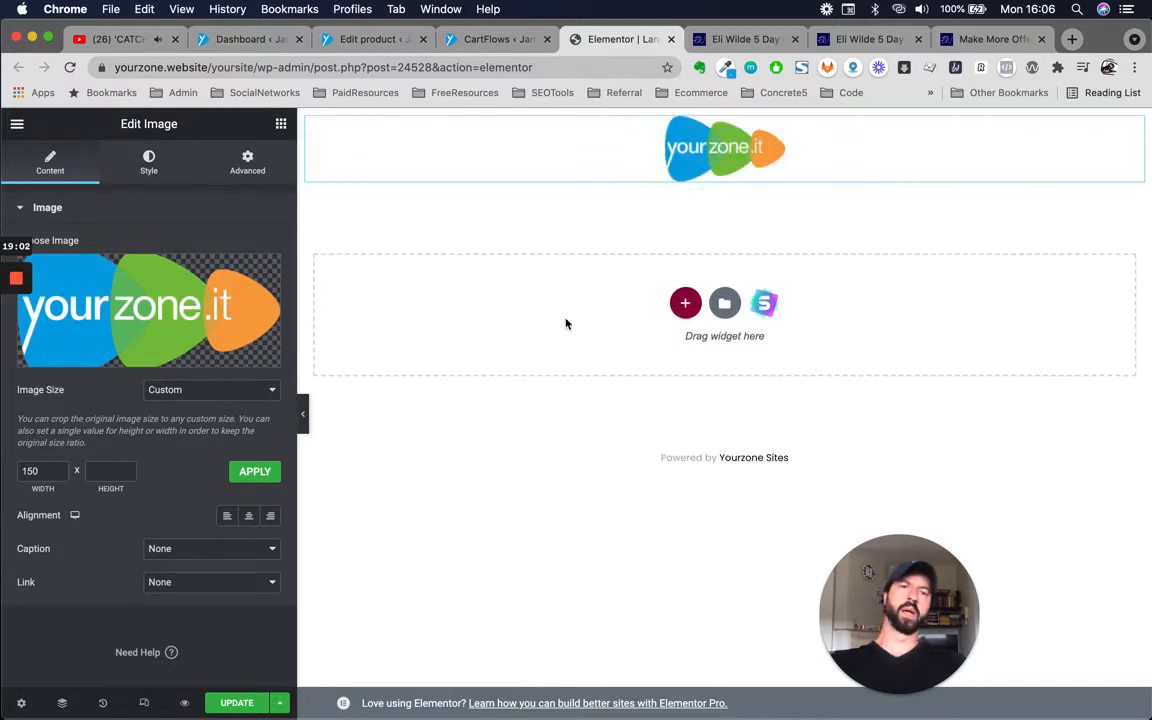
Add a single-column section below the logo header.
click(685, 303)
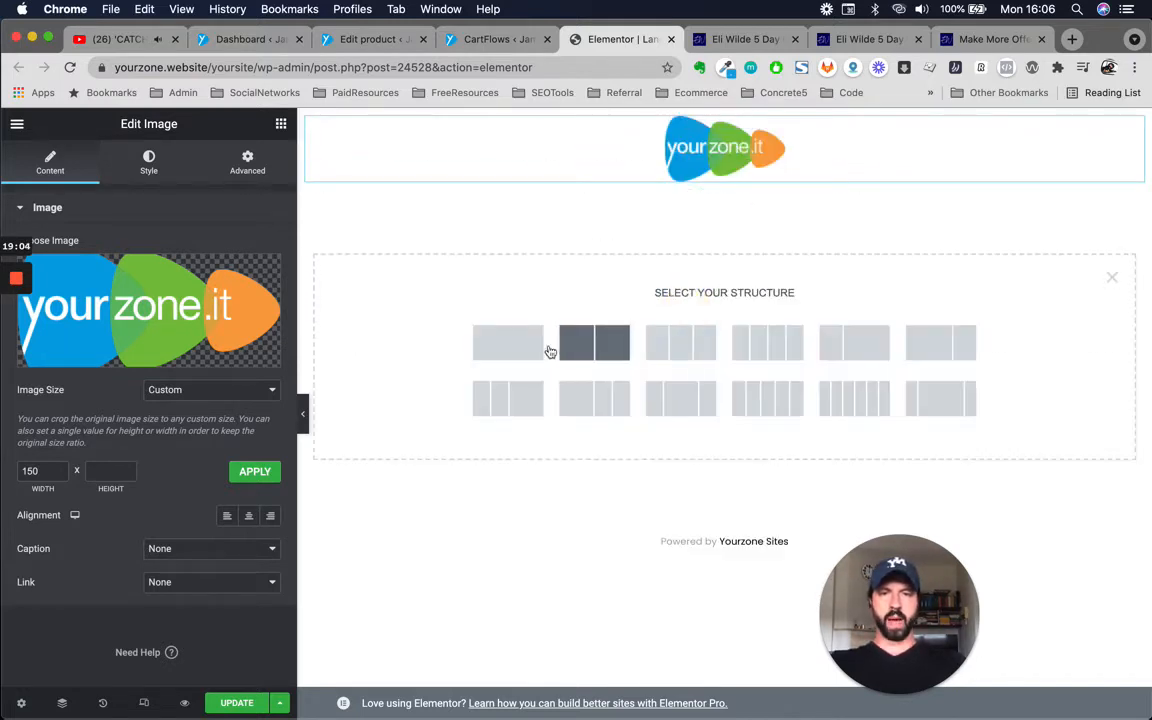
click(515, 343)
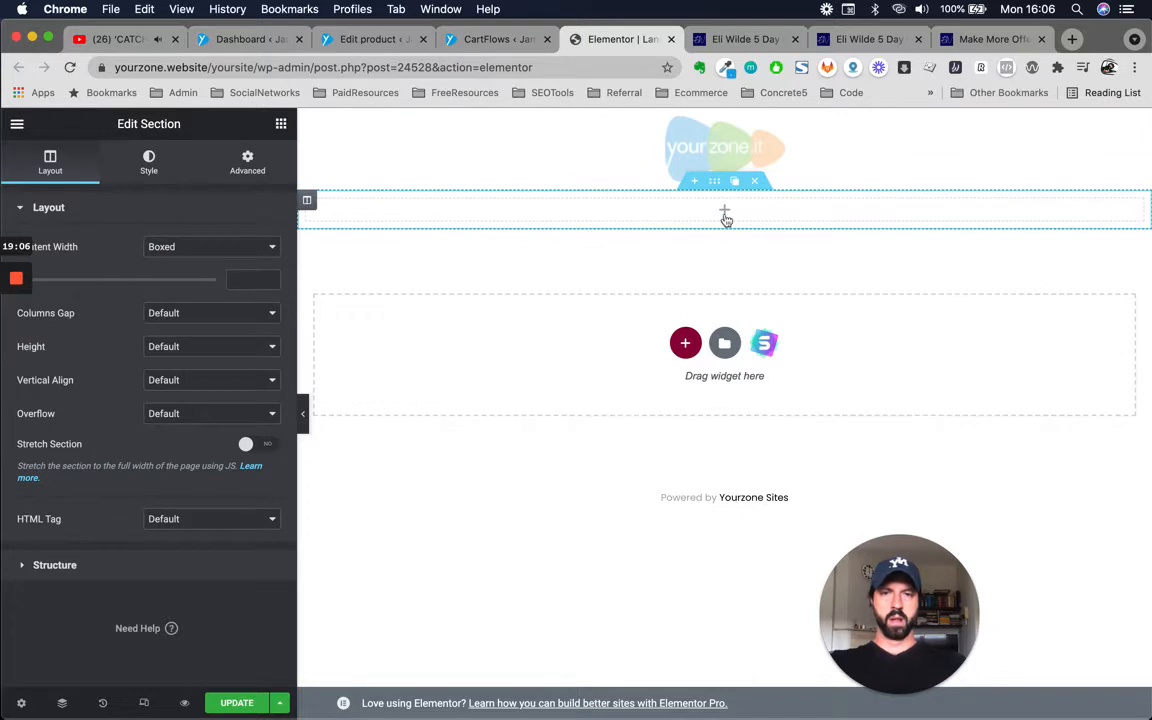
Examine the two-column hero of the Wilde Influence reference page and the sections below it.
click(745, 39)
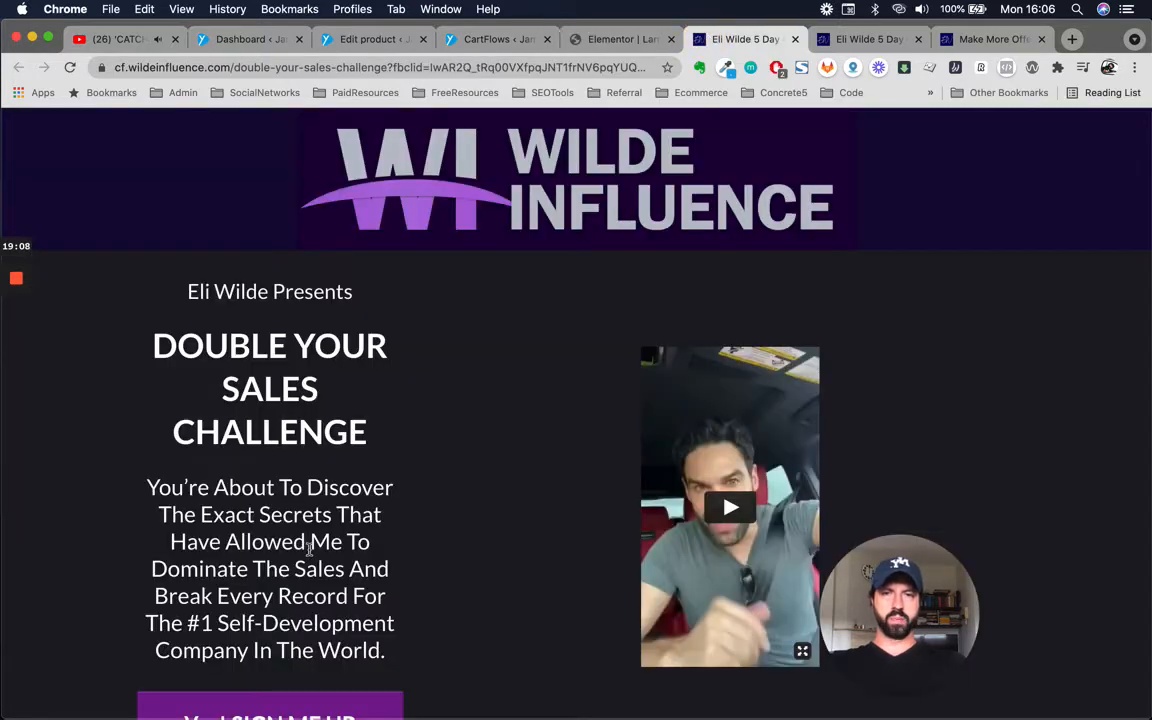
scroll(309, 548, down, 2)
scroll(527, 524, down, 3)
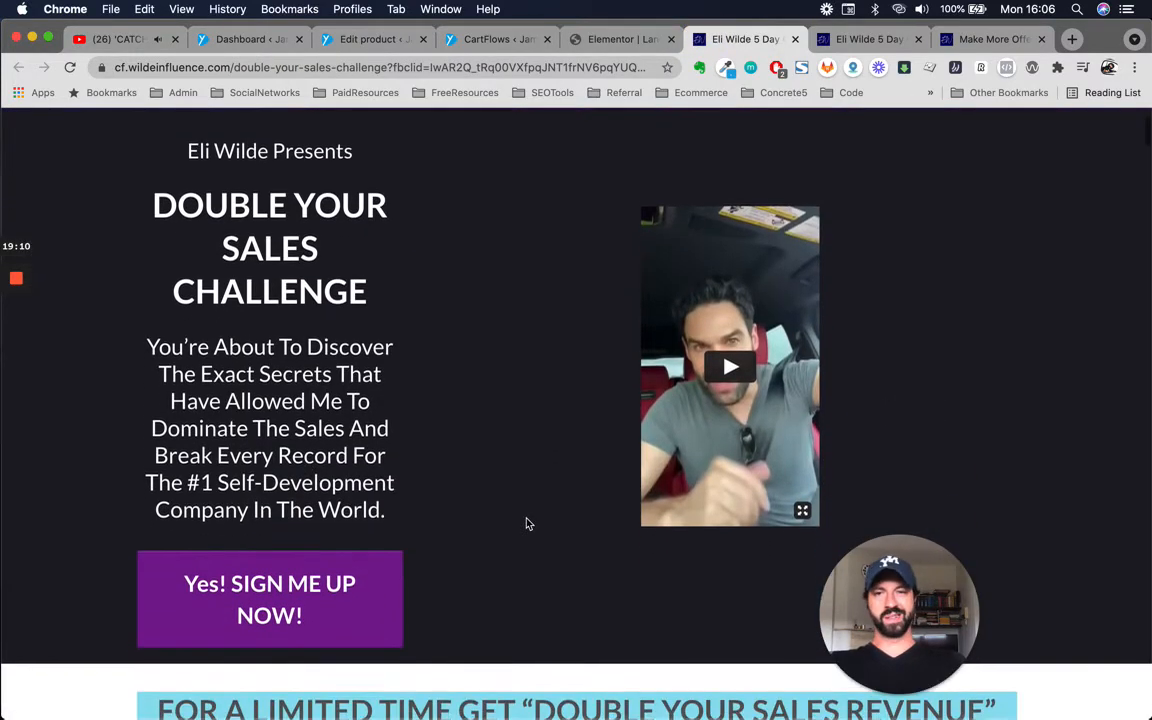
scroll(528, 523, up, 2)
scroll(527, 524, down, 10)
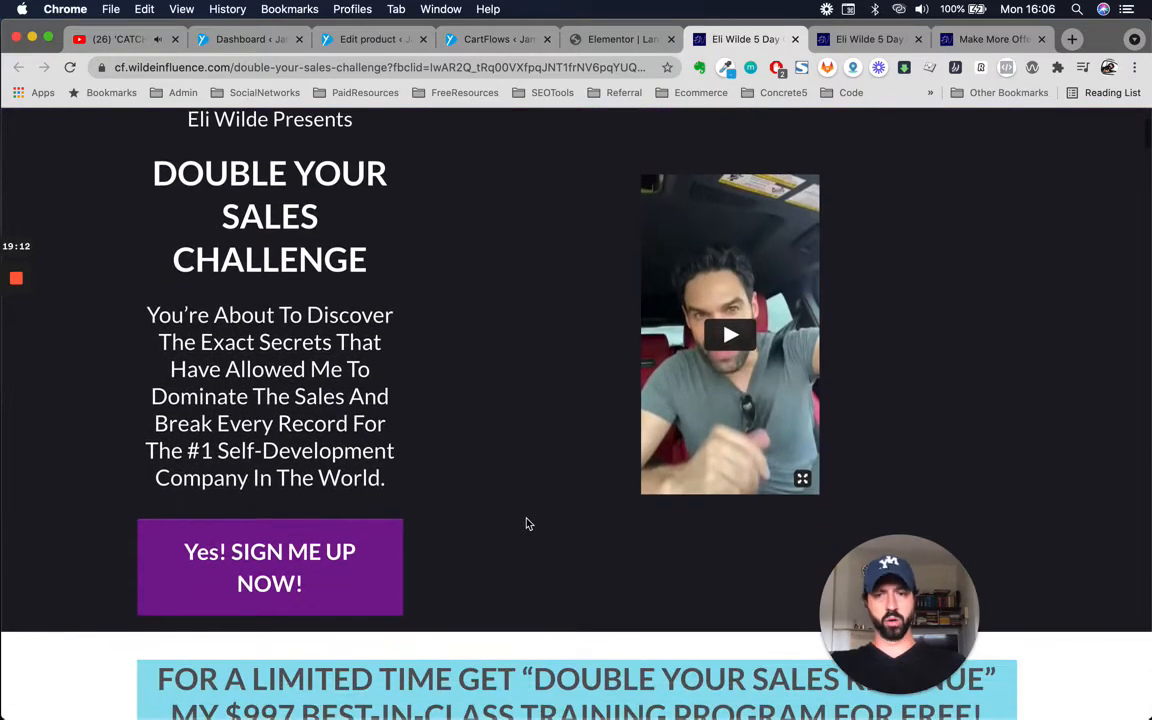
scroll(527, 522, down, 9)
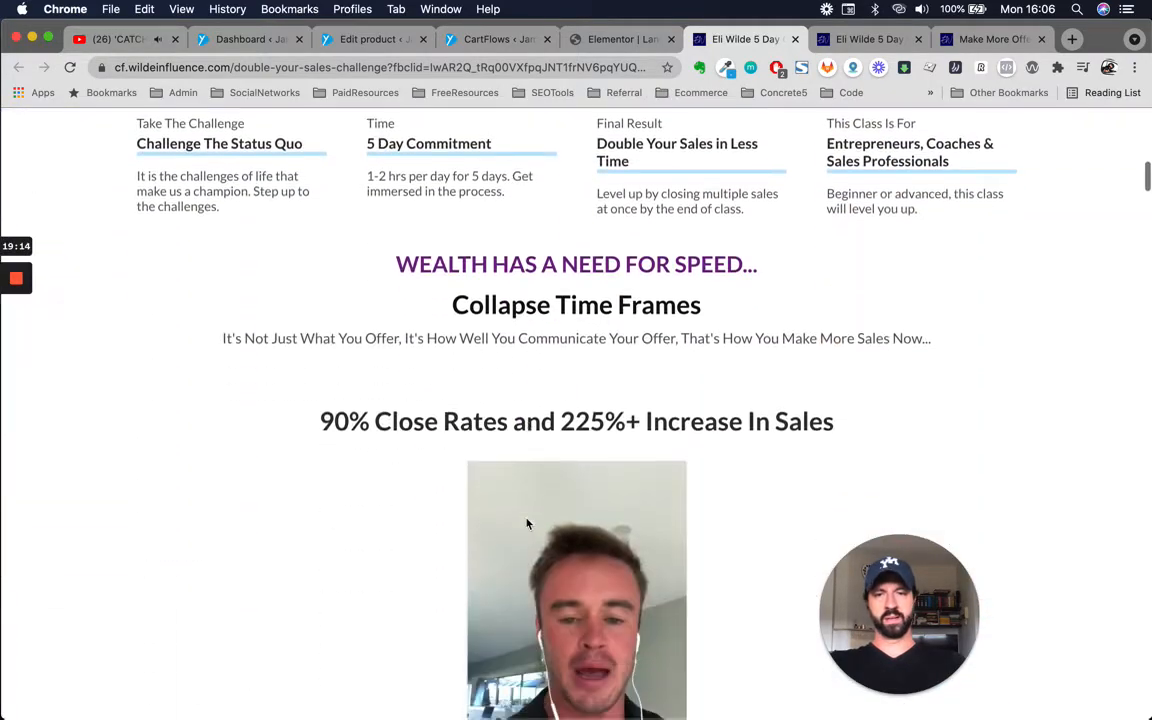
scroll(528, 524, up, 17)
scroll(528, 524, up, 1)
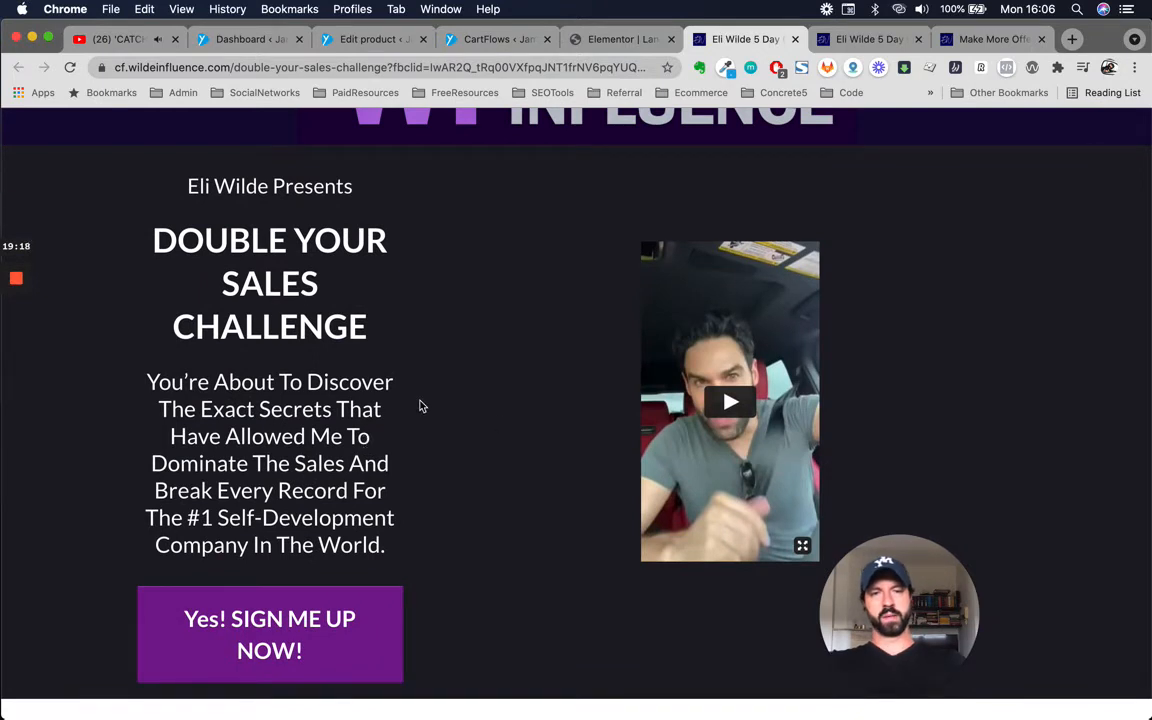
scroll(420, 405, up, 1)
scroll(420, 405, down, 3)
scroll(420, 405, up, 3)
scroll(420, 405, down, 1)
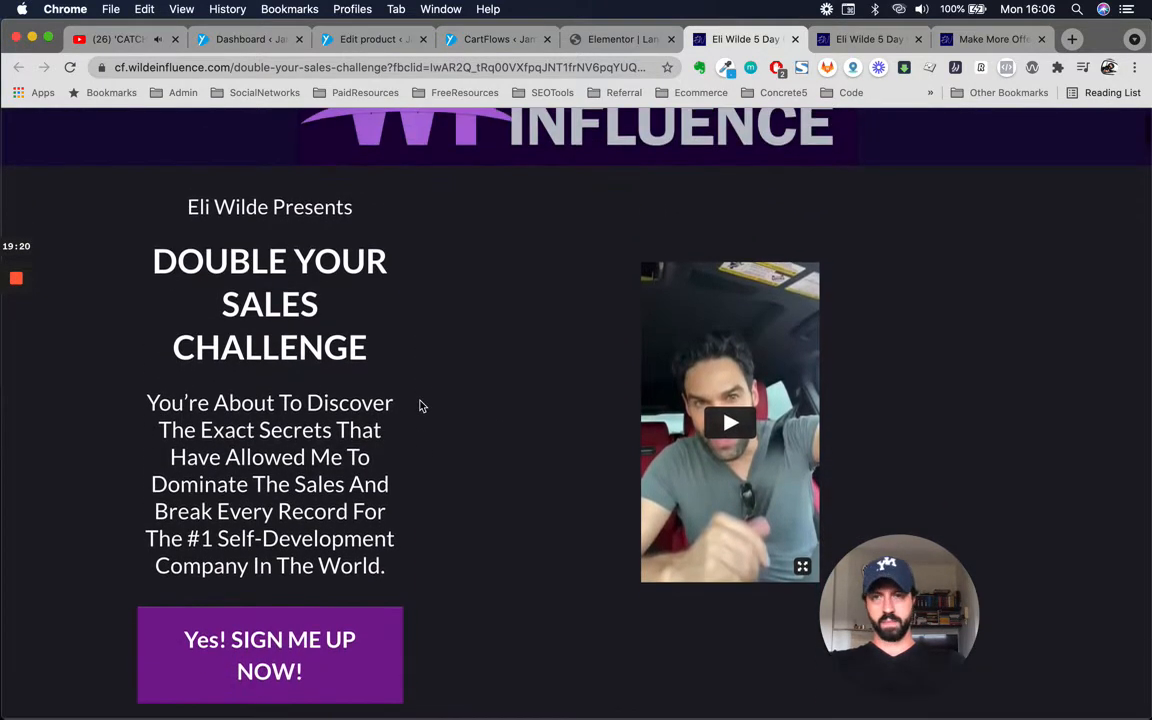
scroll(420, 405, down, 1)
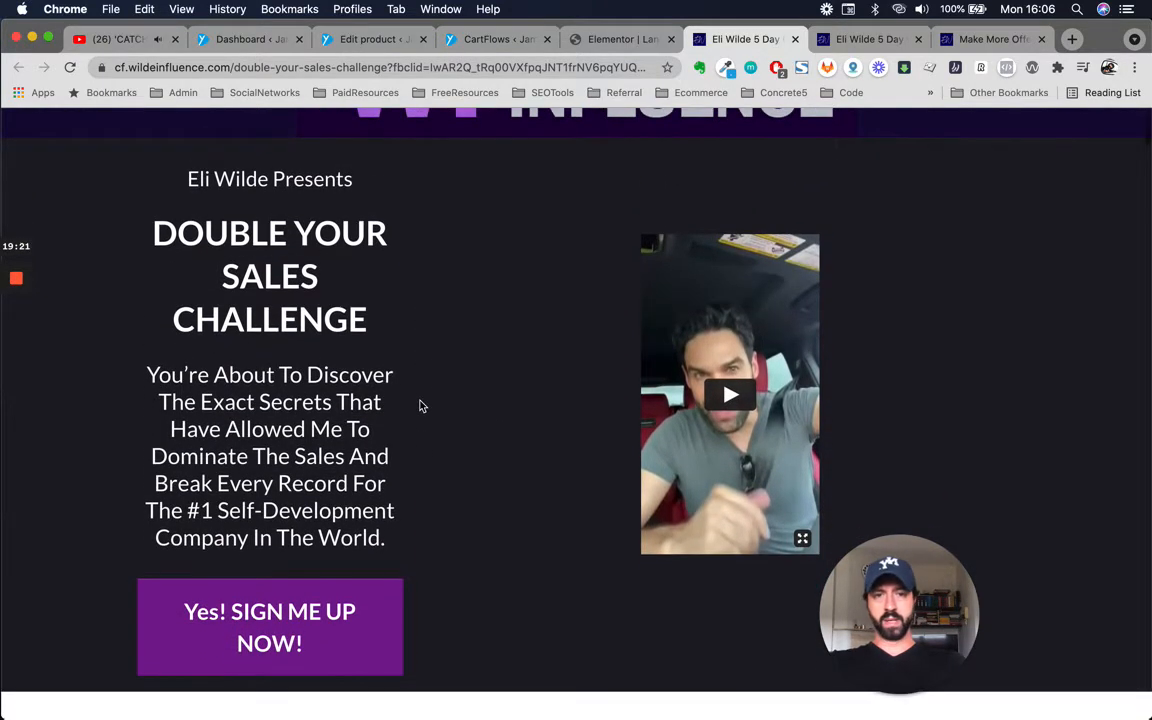
Return to the Elementor landing page and add a second column to the empty section below the logo.
click(595, 40)
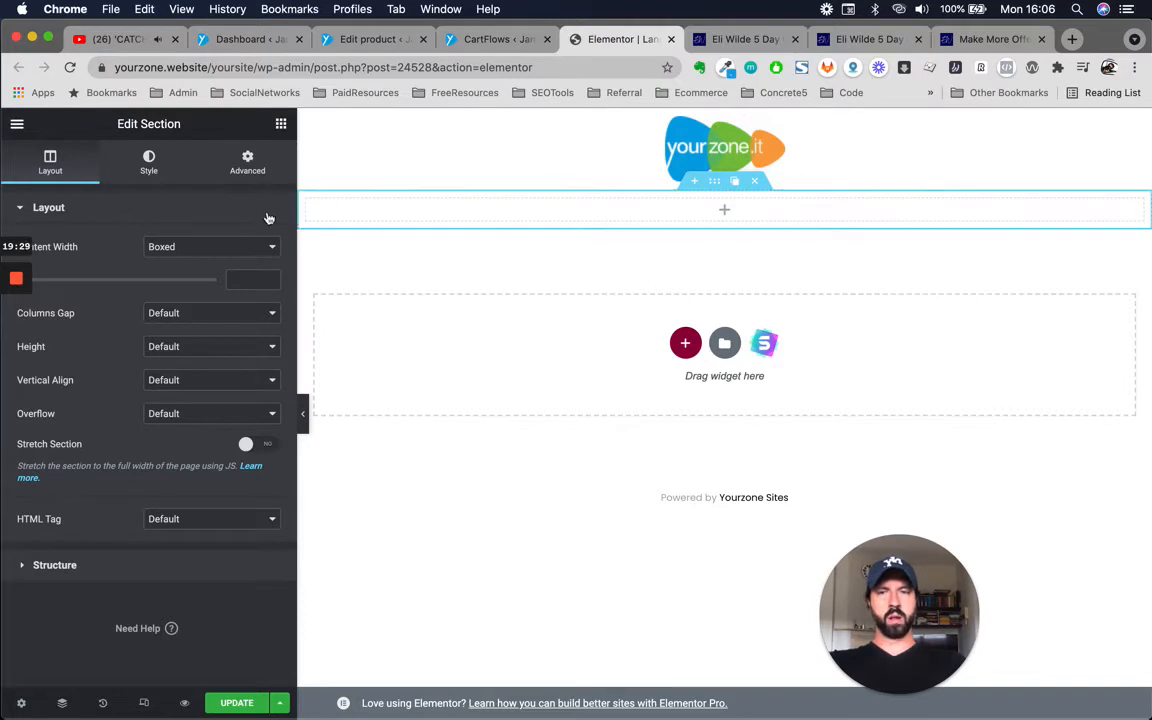
mouse_move(308, 203)
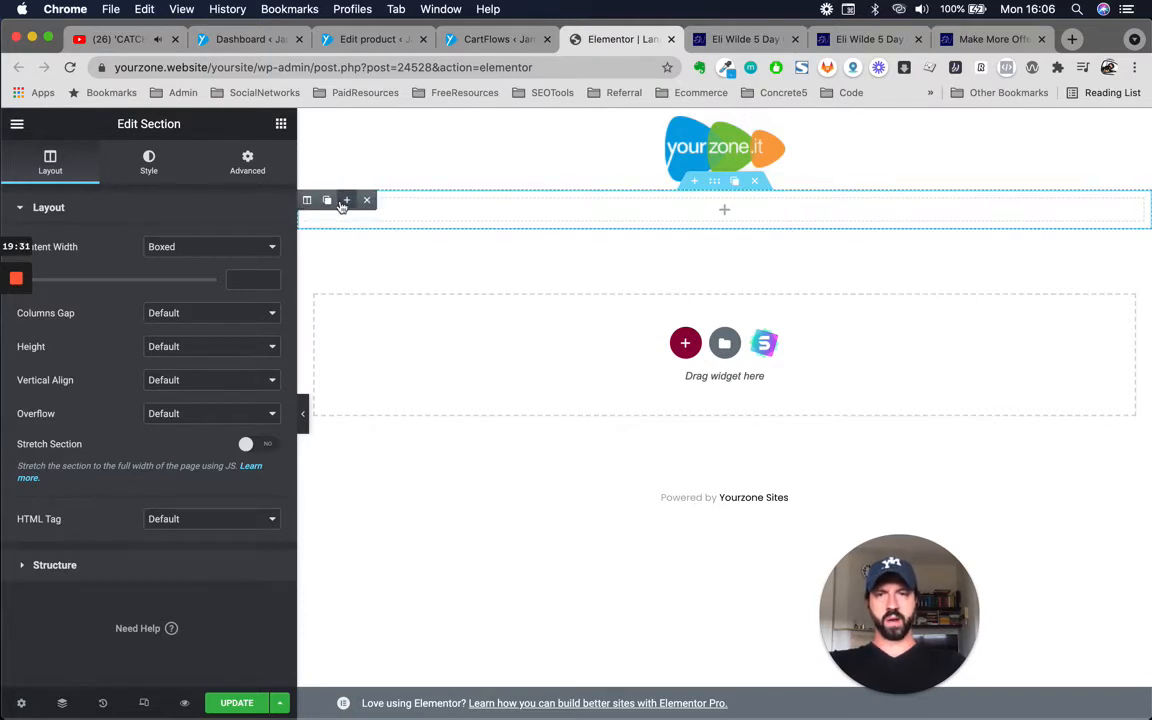
click(347, 203)
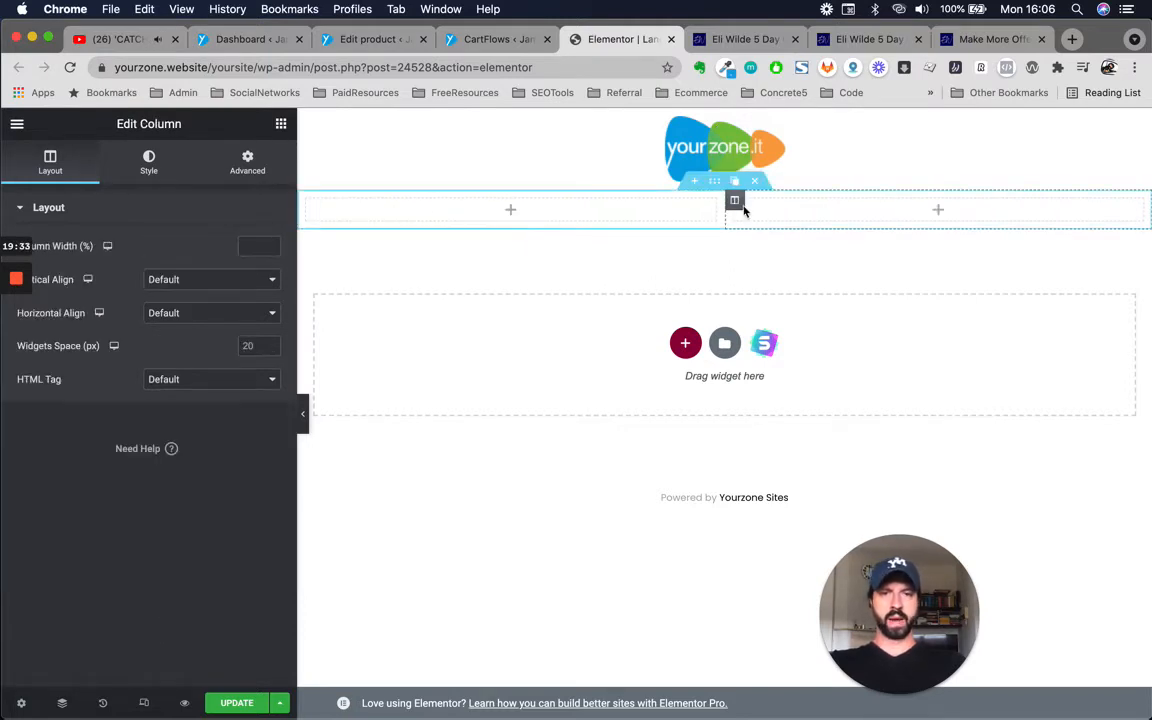
Check the first line of the reference page's hero, then place a Heading widget in the first column of the new section.
click(716, 42)
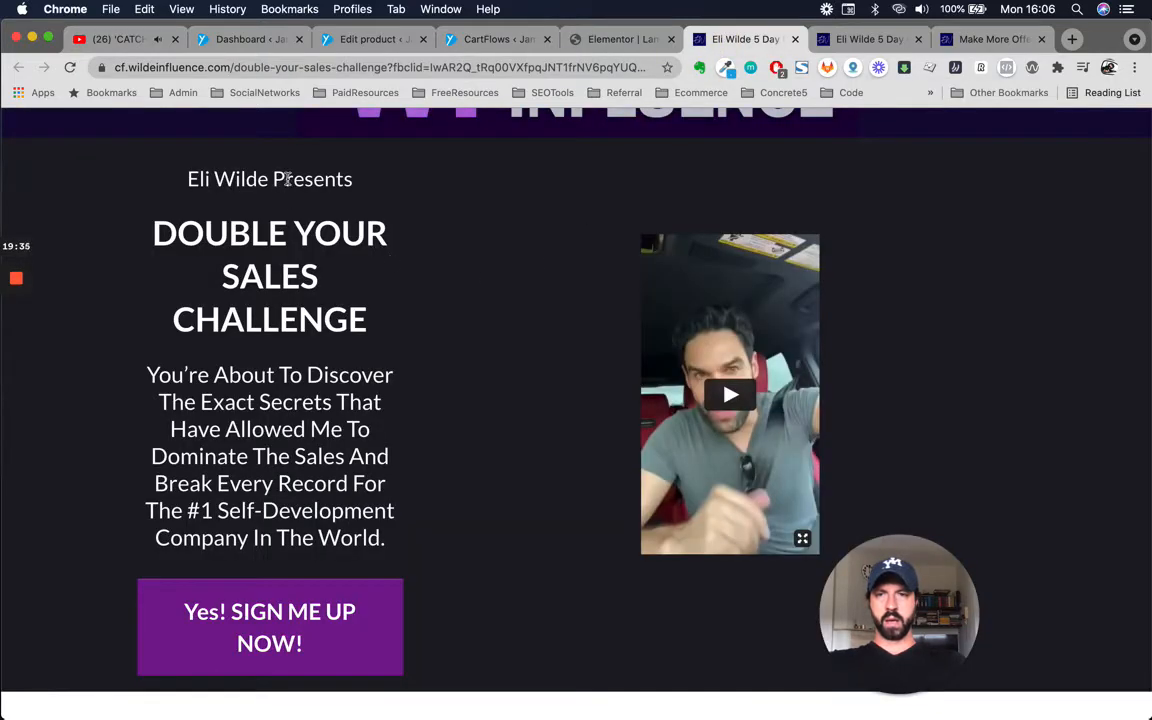
double_click(287, 178)
click(620, 39)
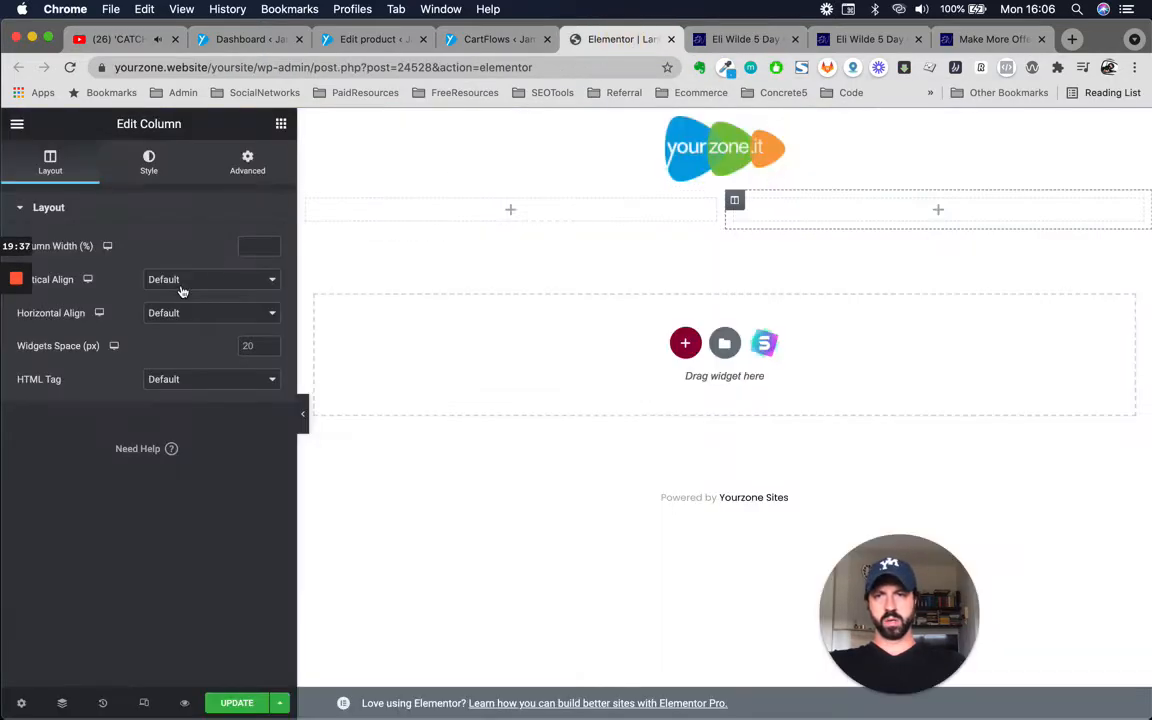
click(281, 123)
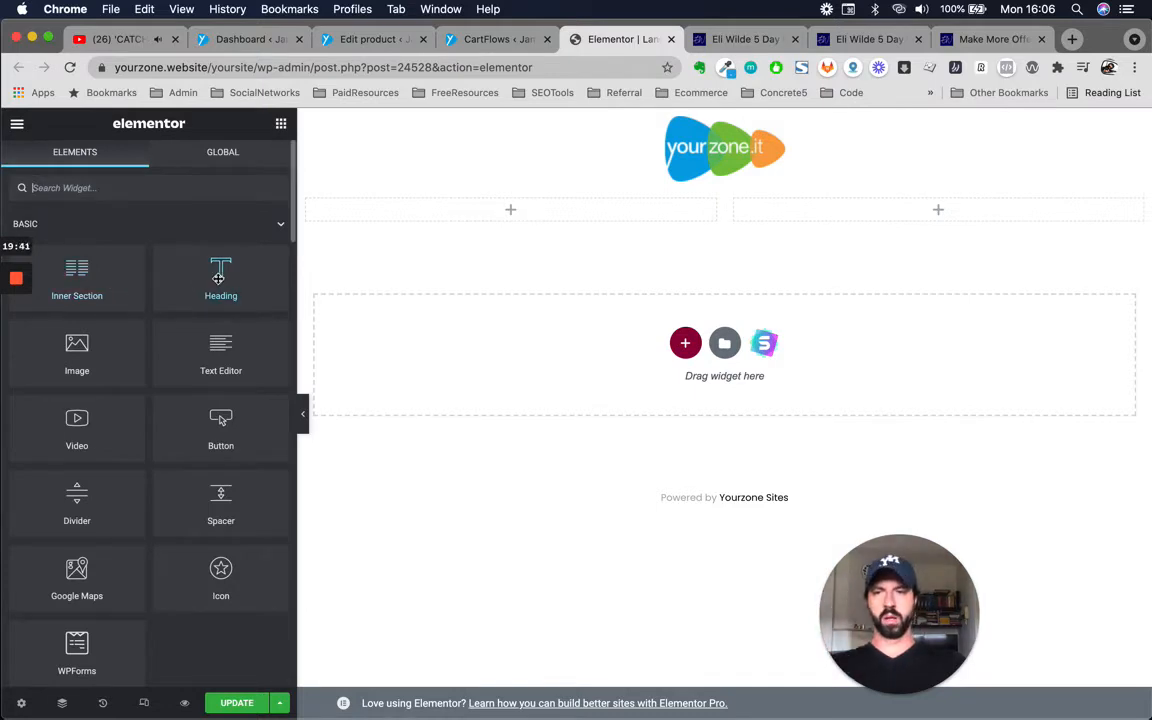
drag(218, 278, 542, 219)
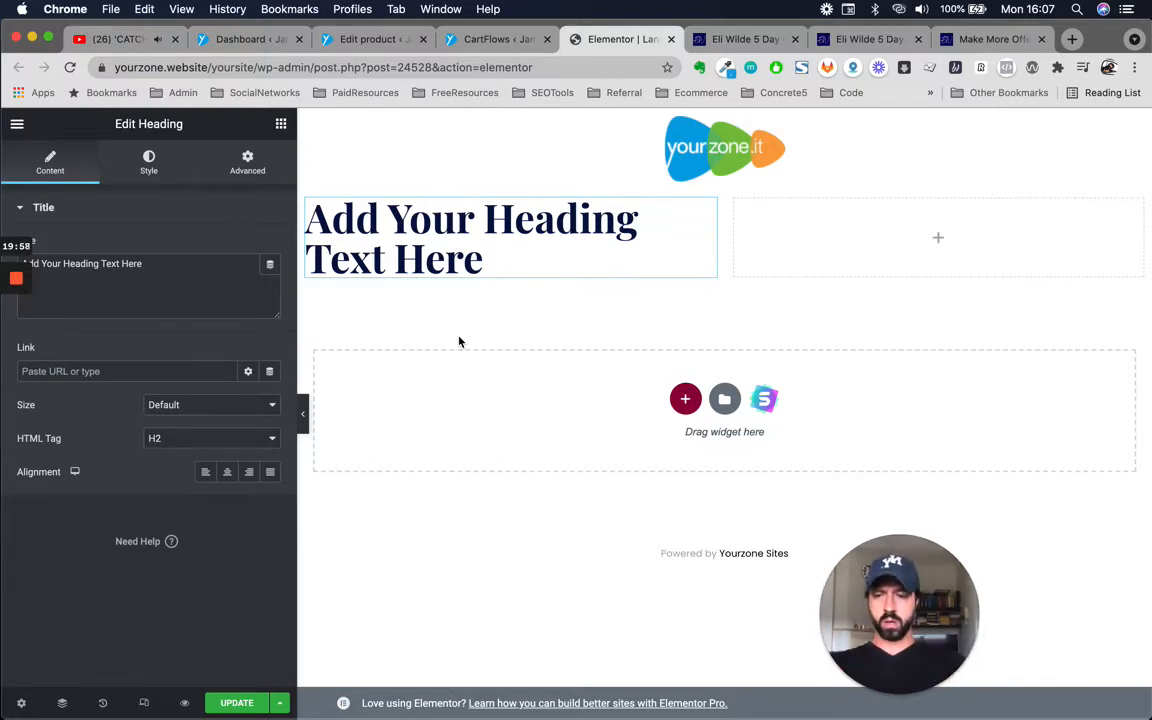
Set the text alignment of the column holding the heading to Center in its typography style.
click(488, 247)
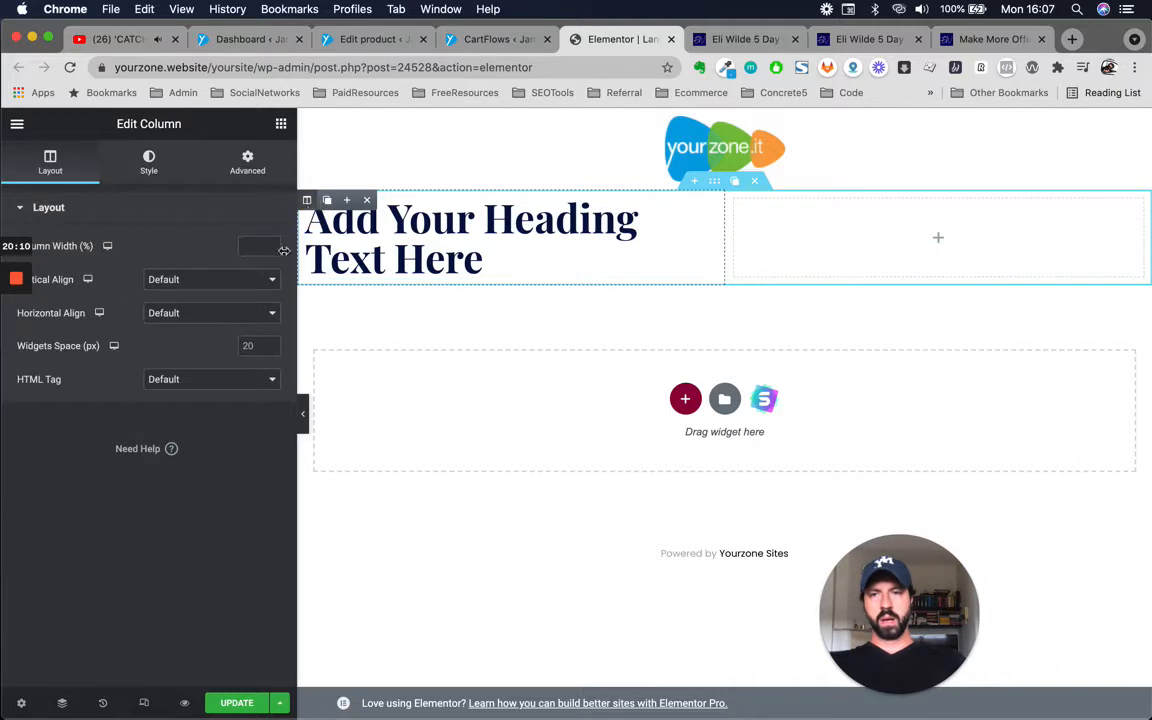
click(148, 162)
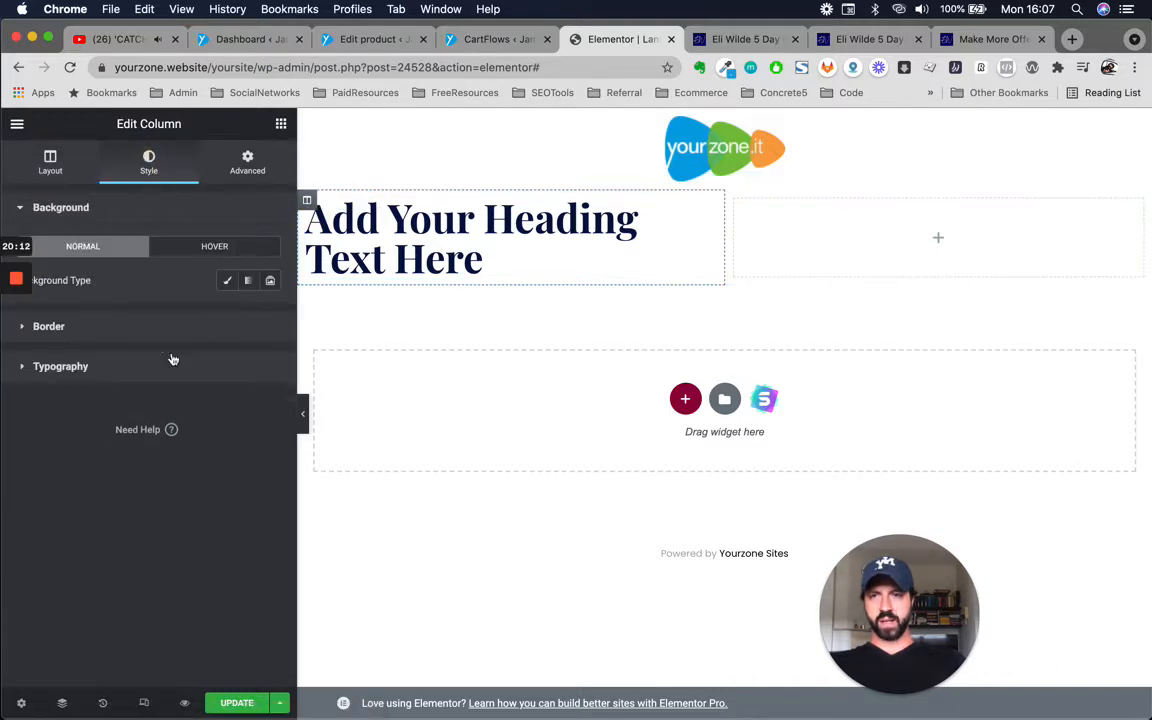
click(62, 368)
click(249, 460)
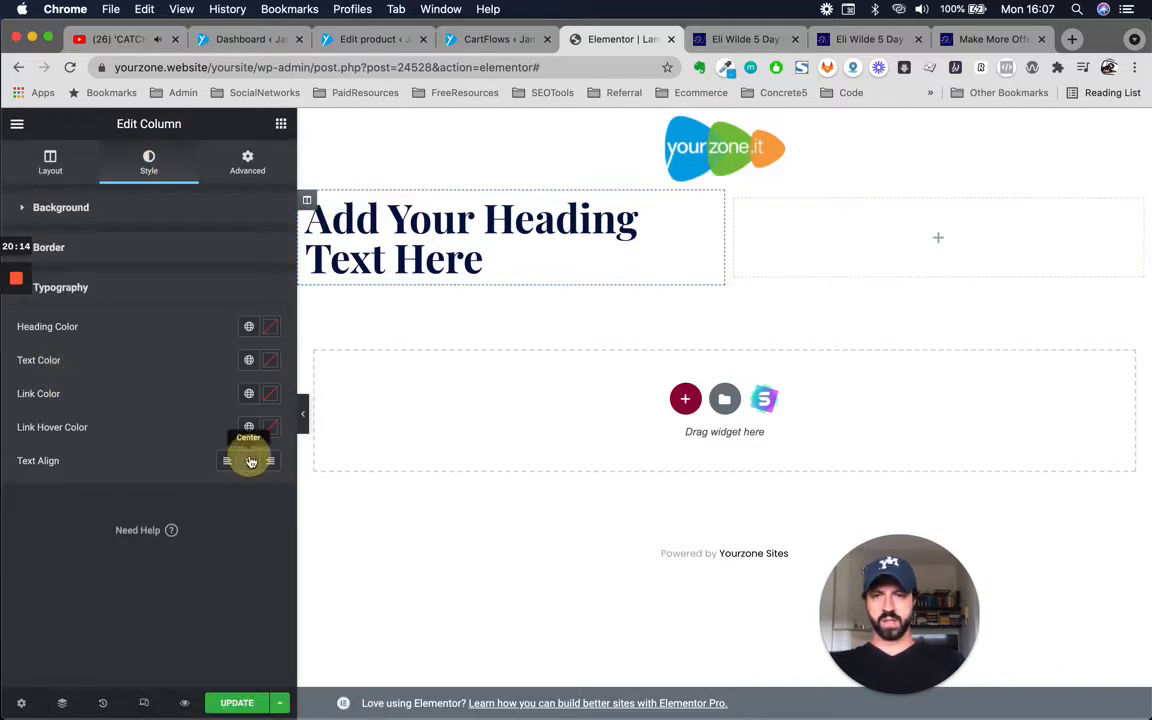
Try the H3, H4 and H5 HTML tags on the heading and settle on H4.
click(543, 246)
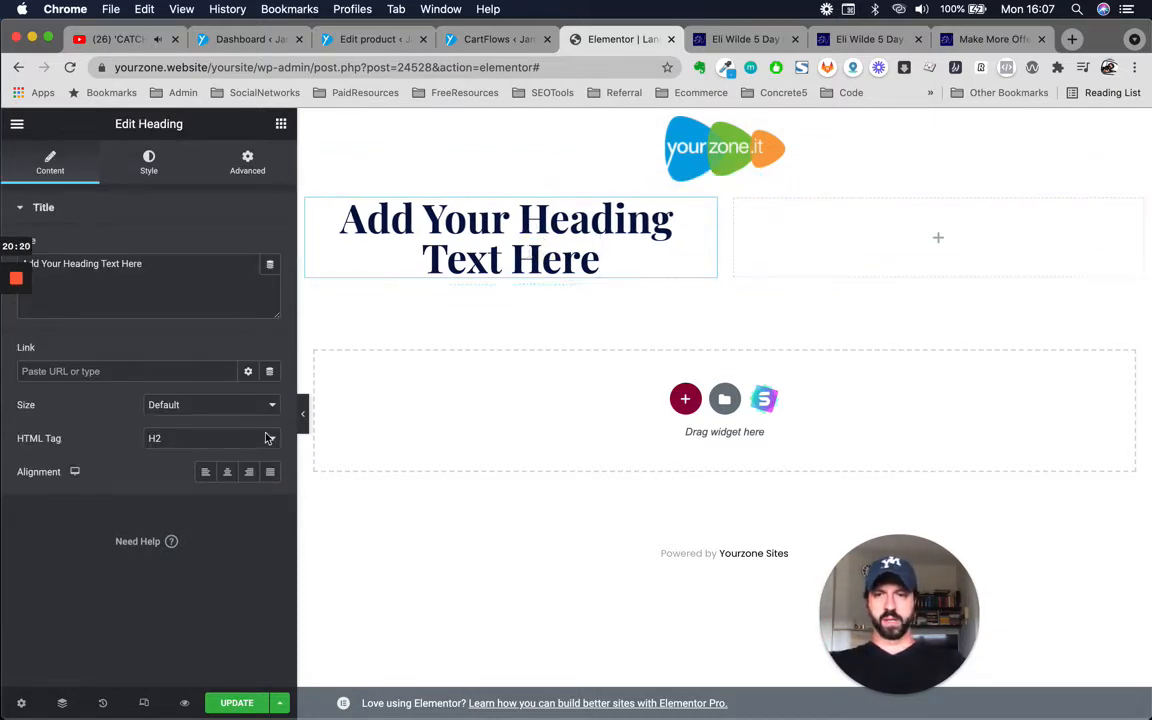
click(258, 444)
click(220, 456)
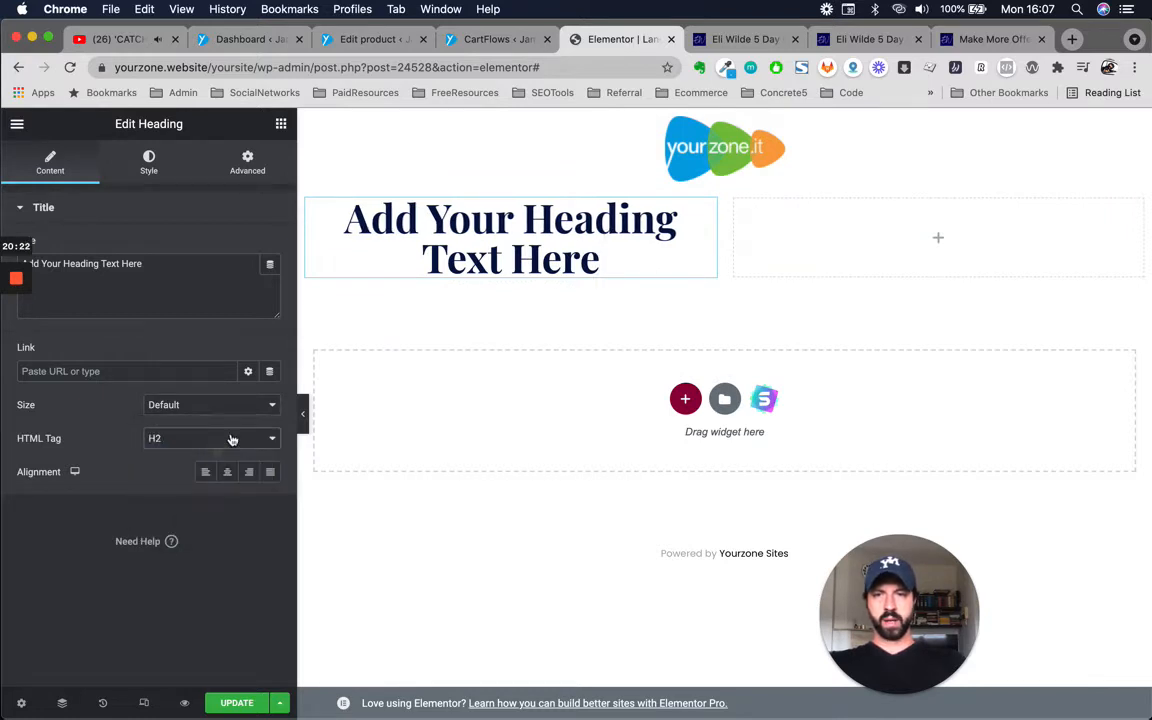
click(229, 441)
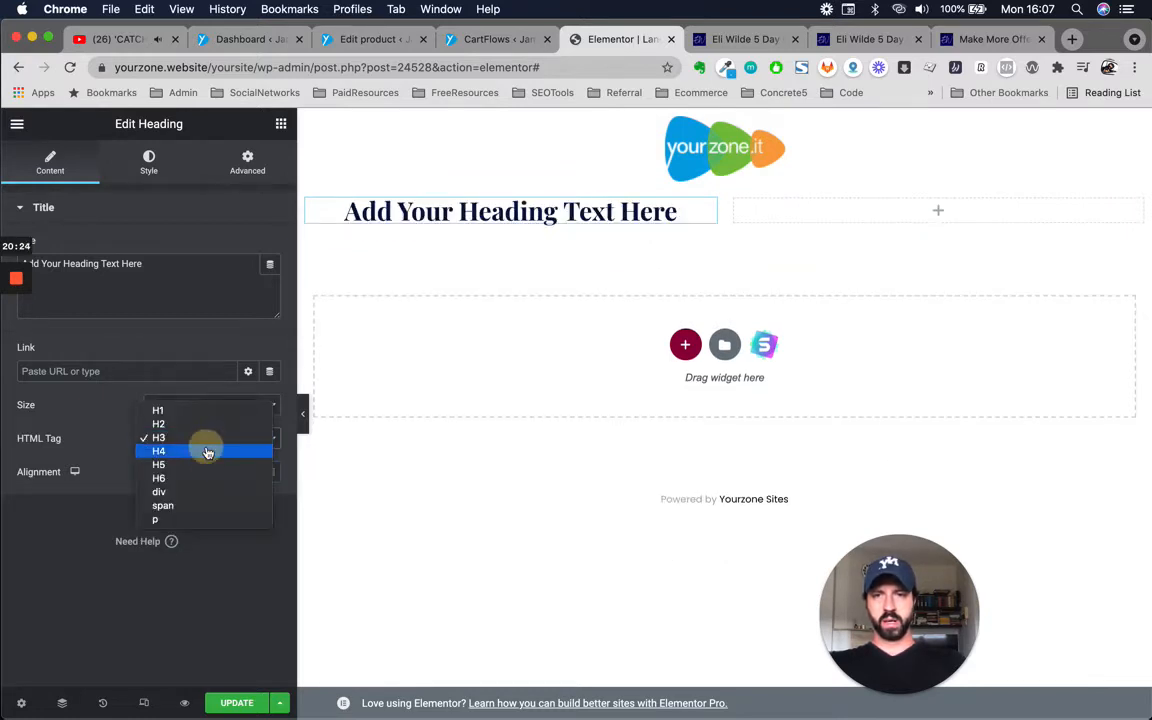
click(207, 453)
click(229, 441)
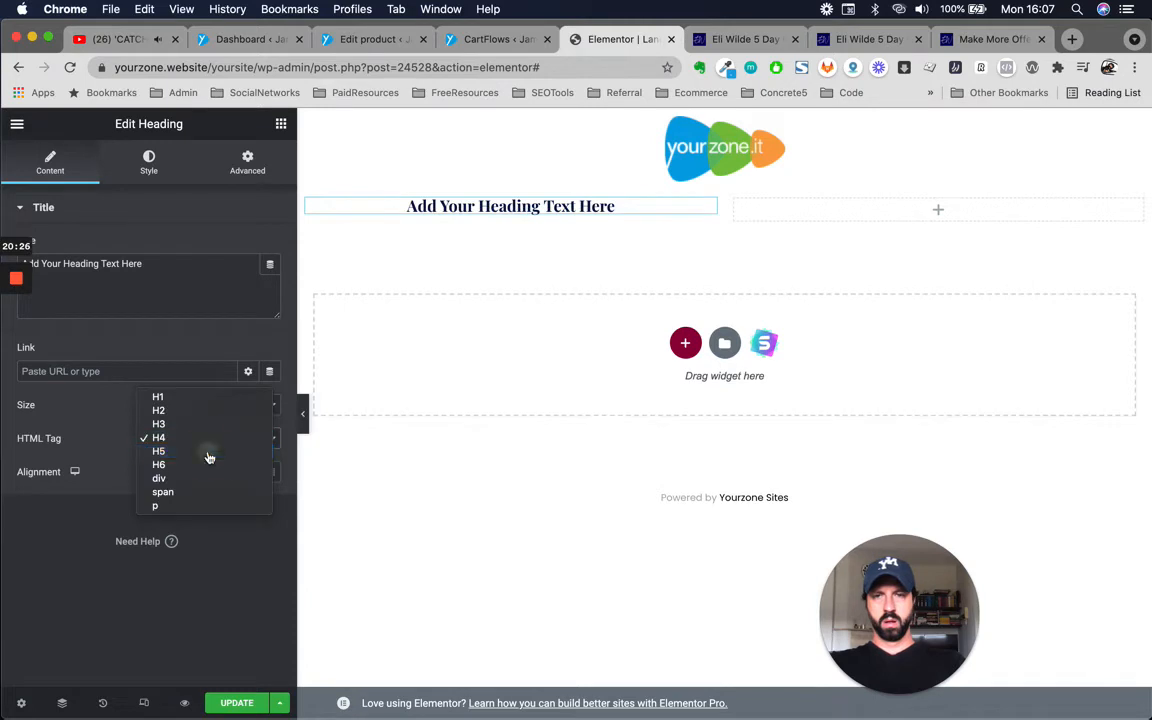
click(207, 449)
click(235, 440)
click(229, 424)
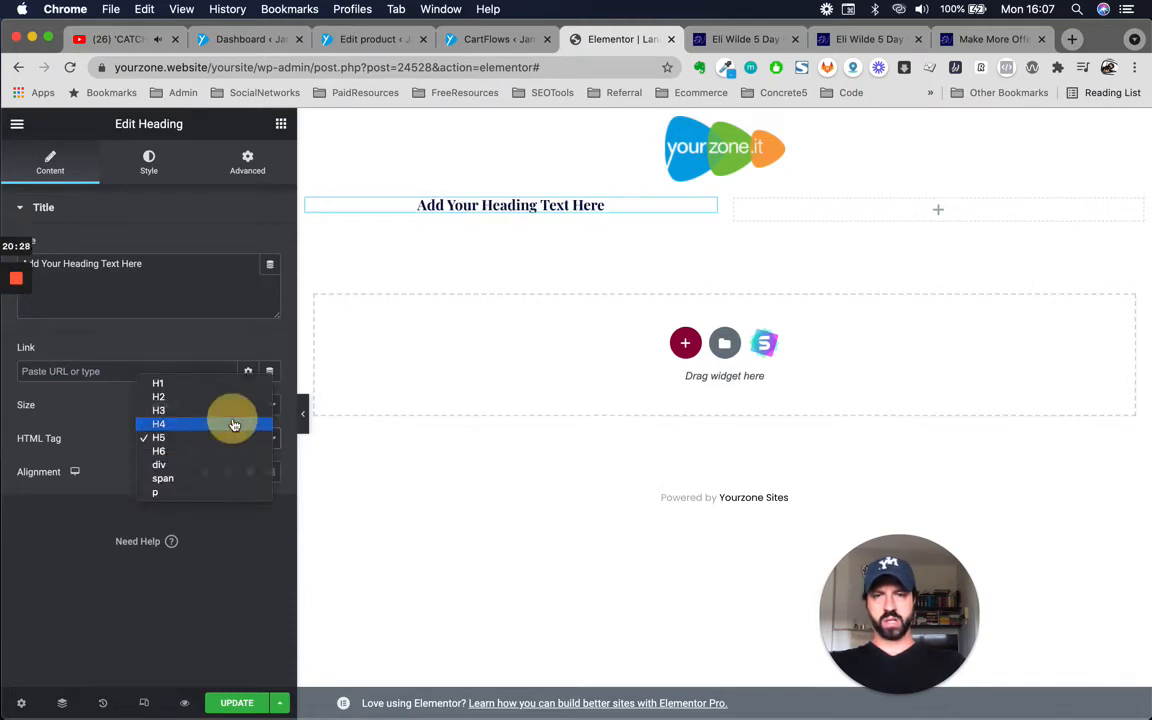
Replace the heading's placeholder text with the reference page's opening line, the presenter's name followed by "Presents".
triple_click(153, 282)
text(Eli W)
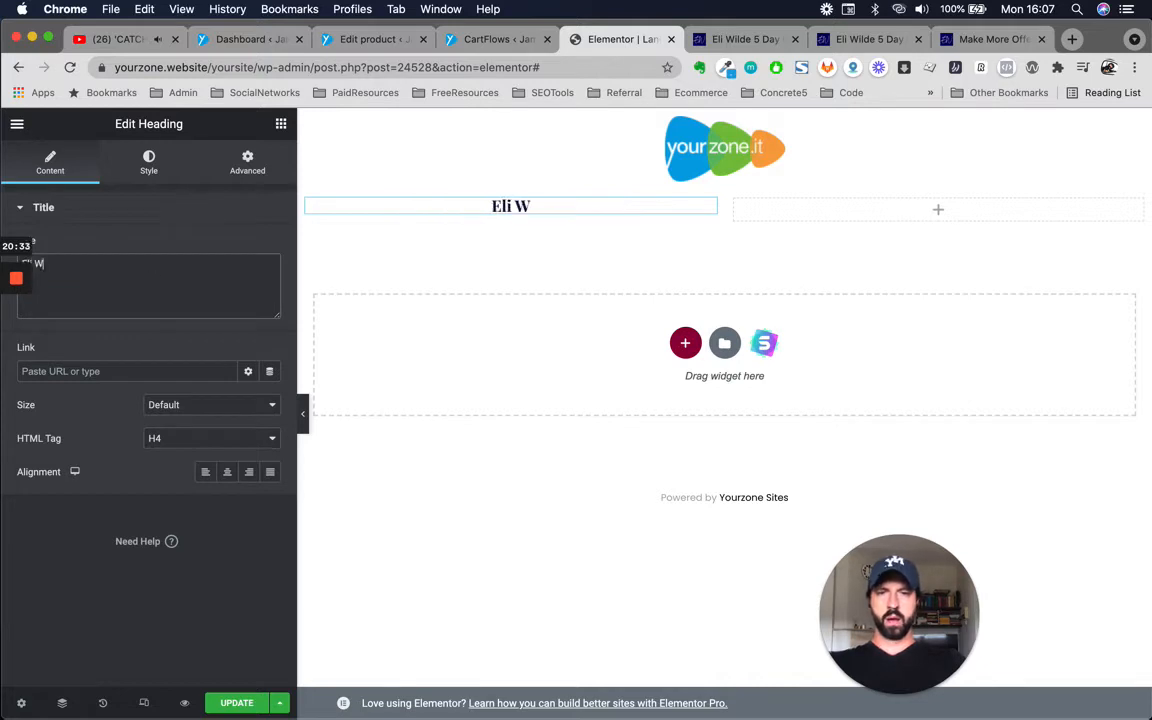
text(ilde Prese)
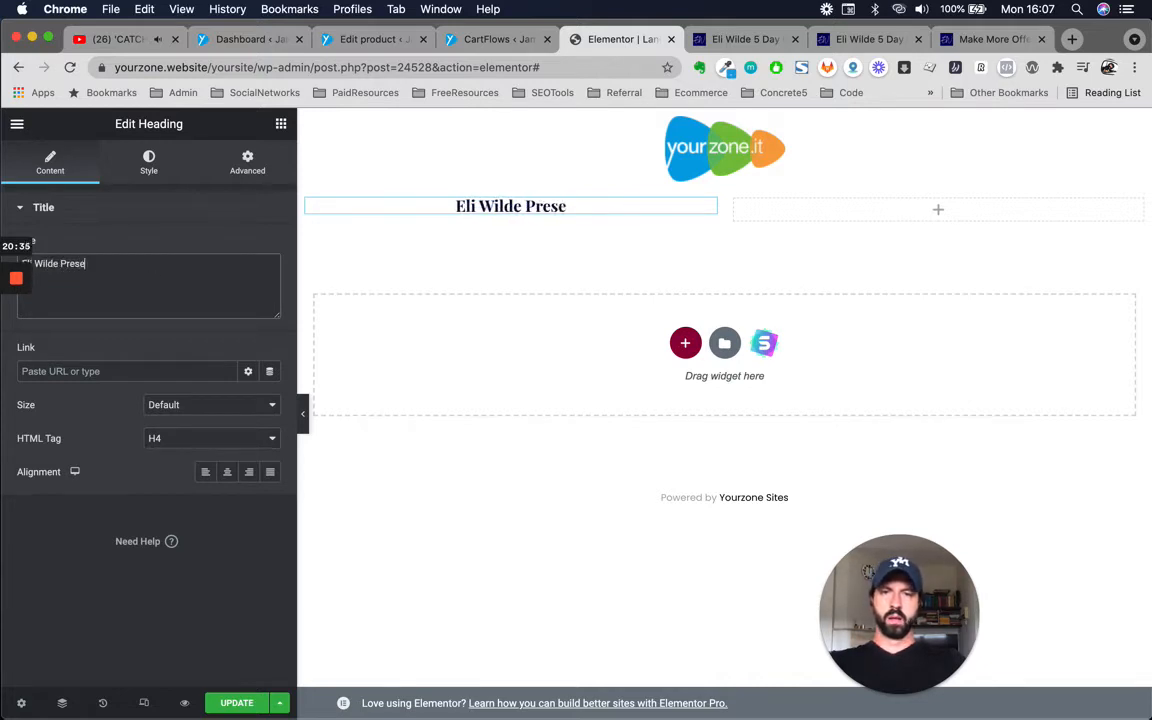
text(nts)
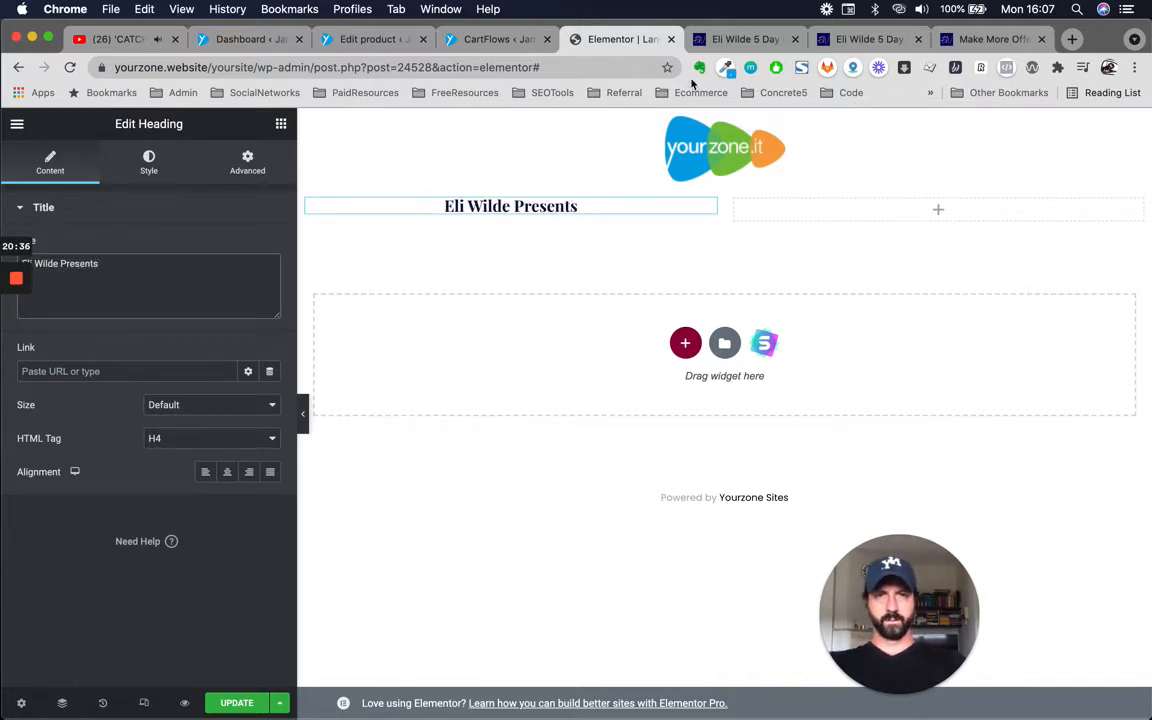
Check the reference page's hero, then place a second Heading widget below the presenter line in the first column.
click(735, 39)
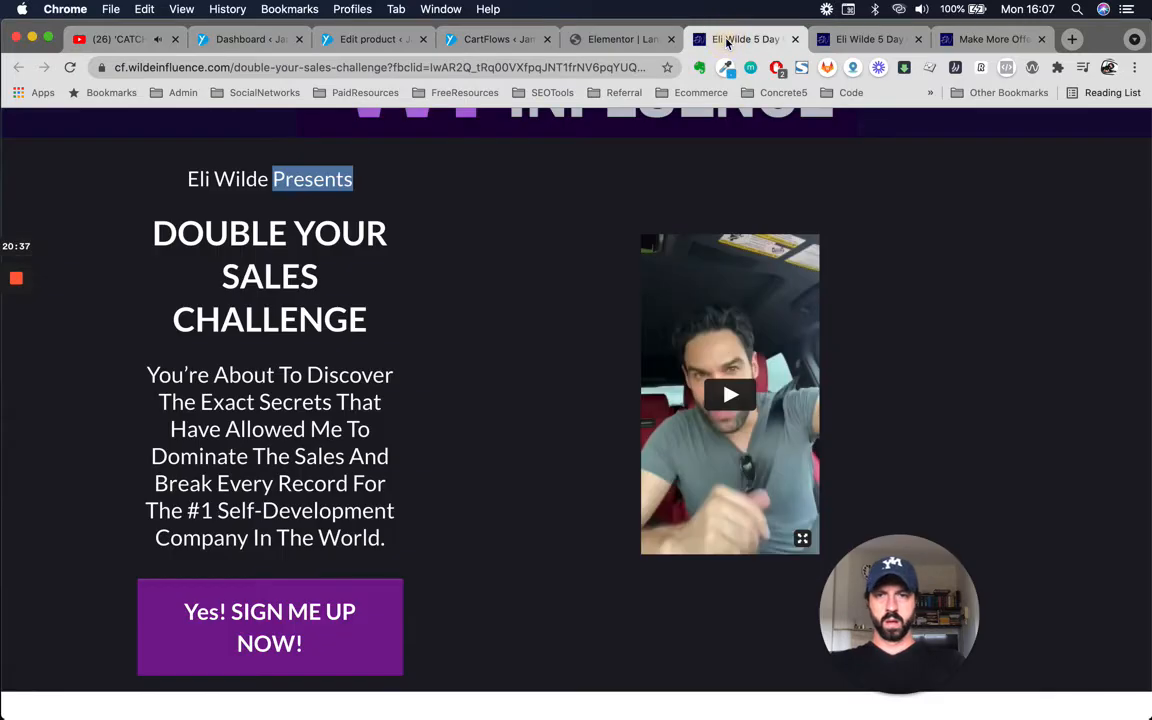
click(621, 40)
click(281, 123)
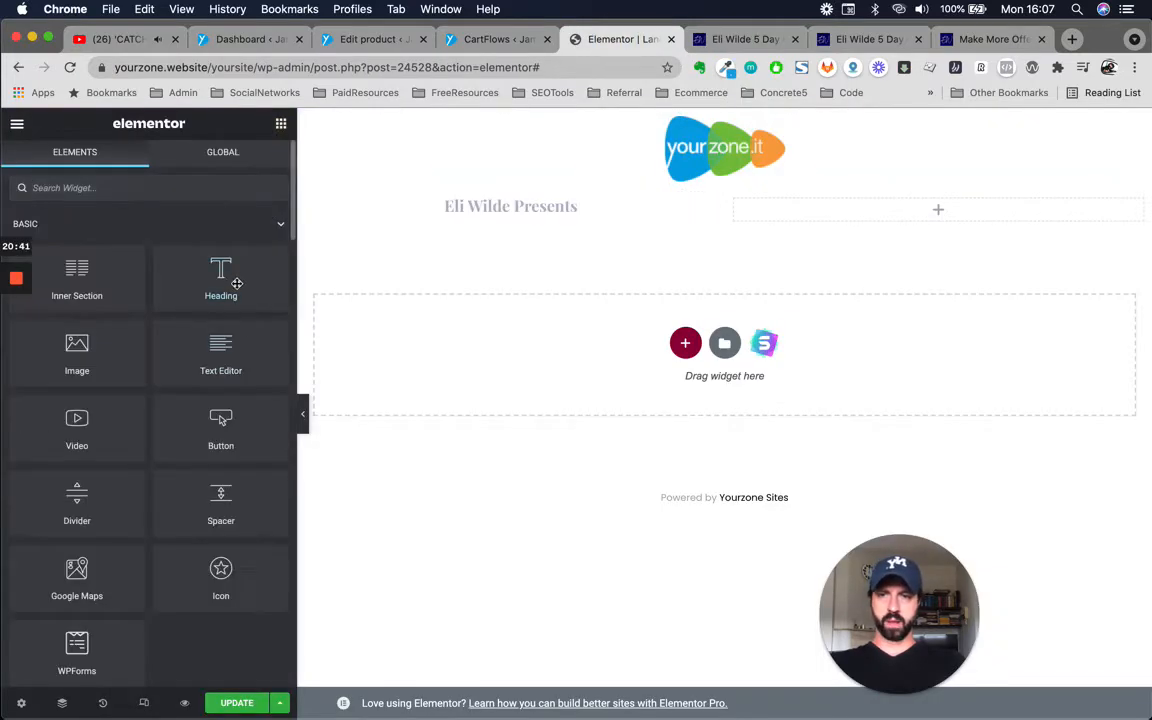
drag(230, 280, 532, 221)
Replace the new heading's placeholder with the reference page's headline, "DOUBLE YOUR SALES CHALLENGE".
click(740, 39)
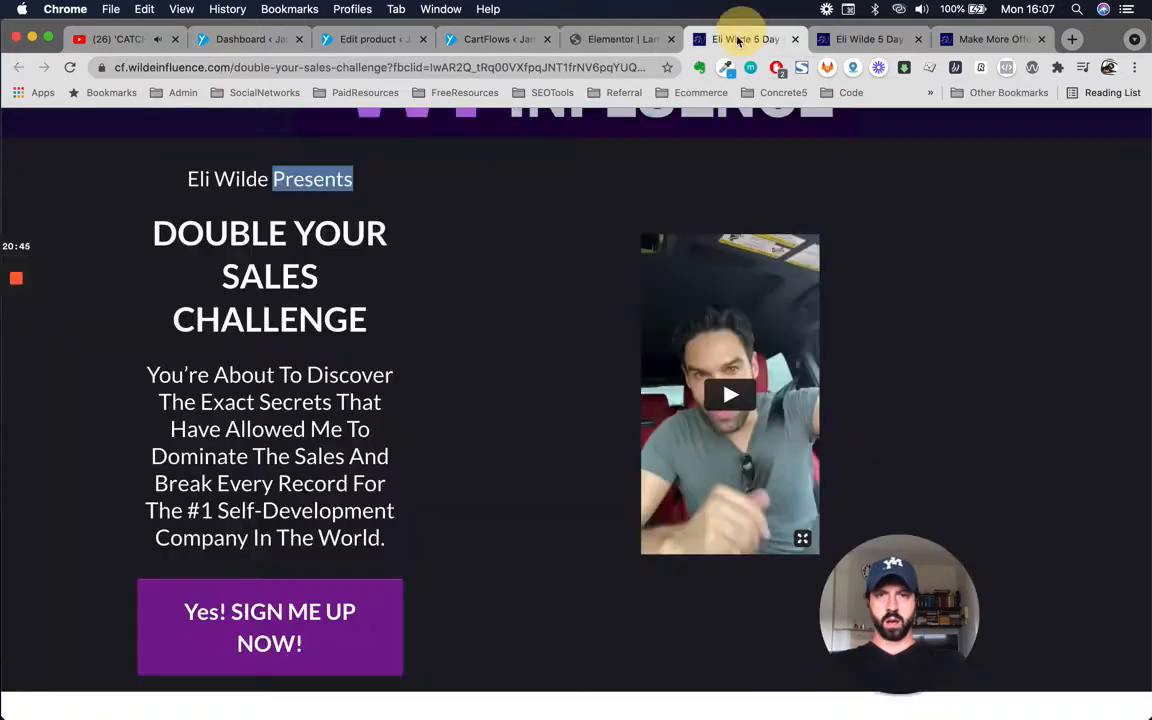
click(152, 229)
drag(152, 229, 373, 306)
key(super+c)
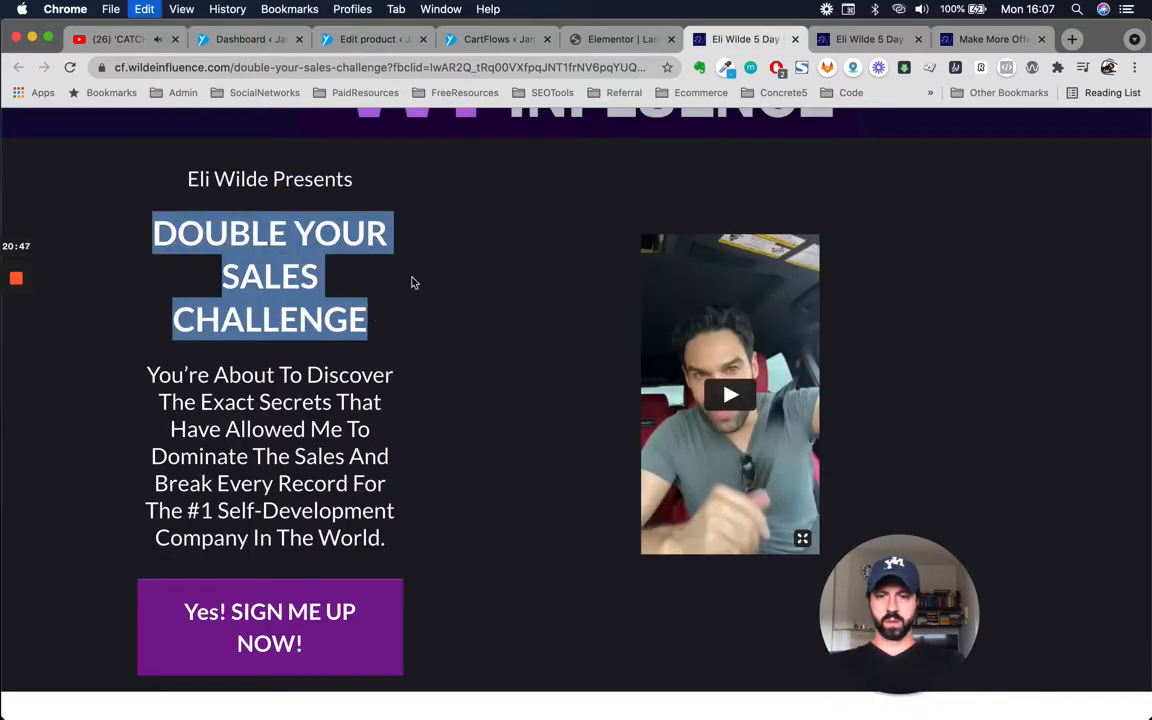
click(620, 39)
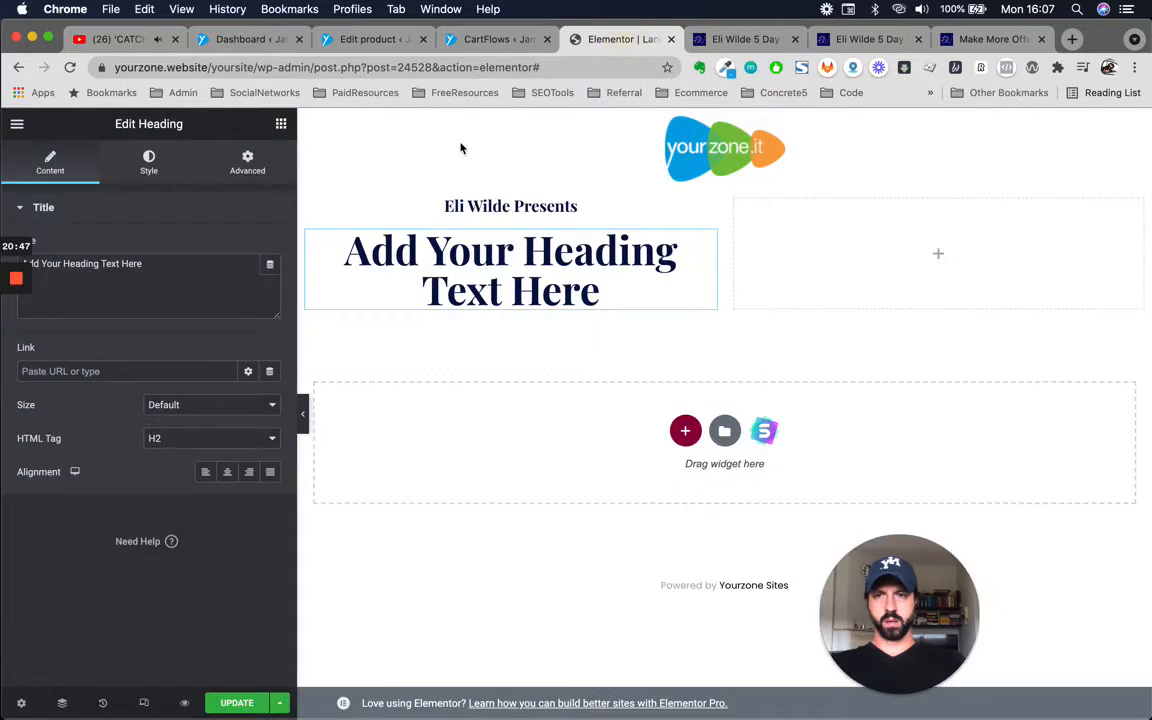
click(175, 273)
key(super+a)
key(super+v)
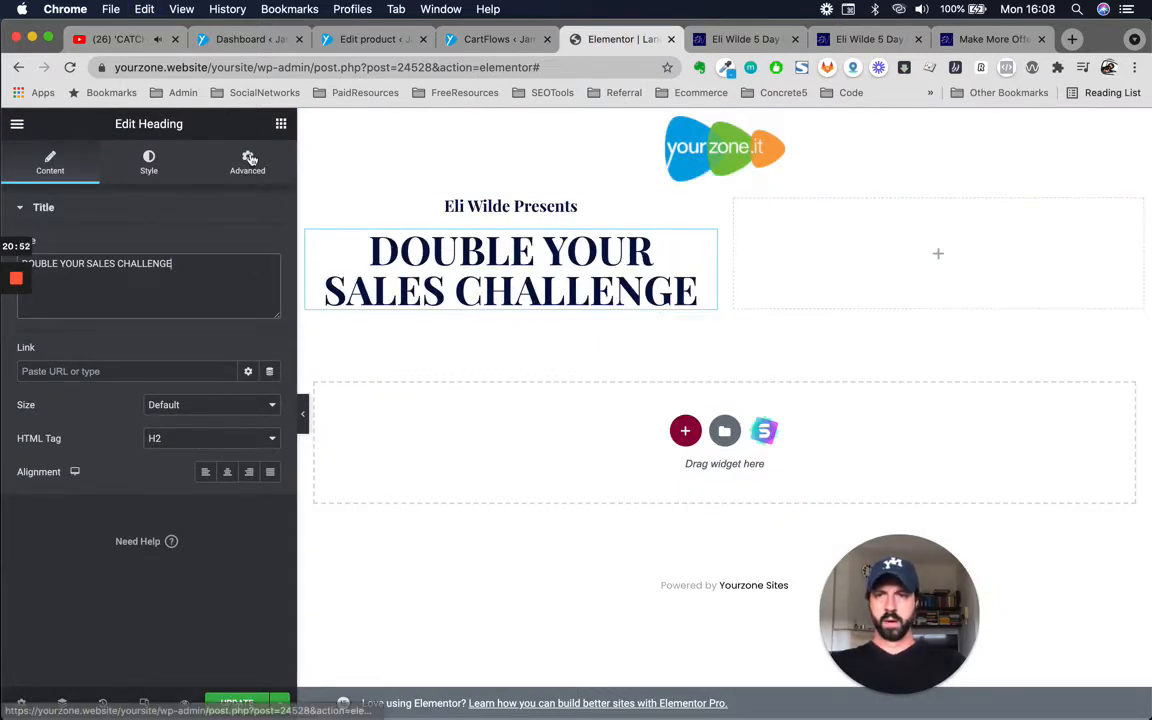
Add a Text Editor widget below the headline and replace its placeholder with the reference page's "You're About To Discover The Exact Secrets" paragraph.
click(280, 123)
drag(221, 346, 548, 302)
click(704, 41)
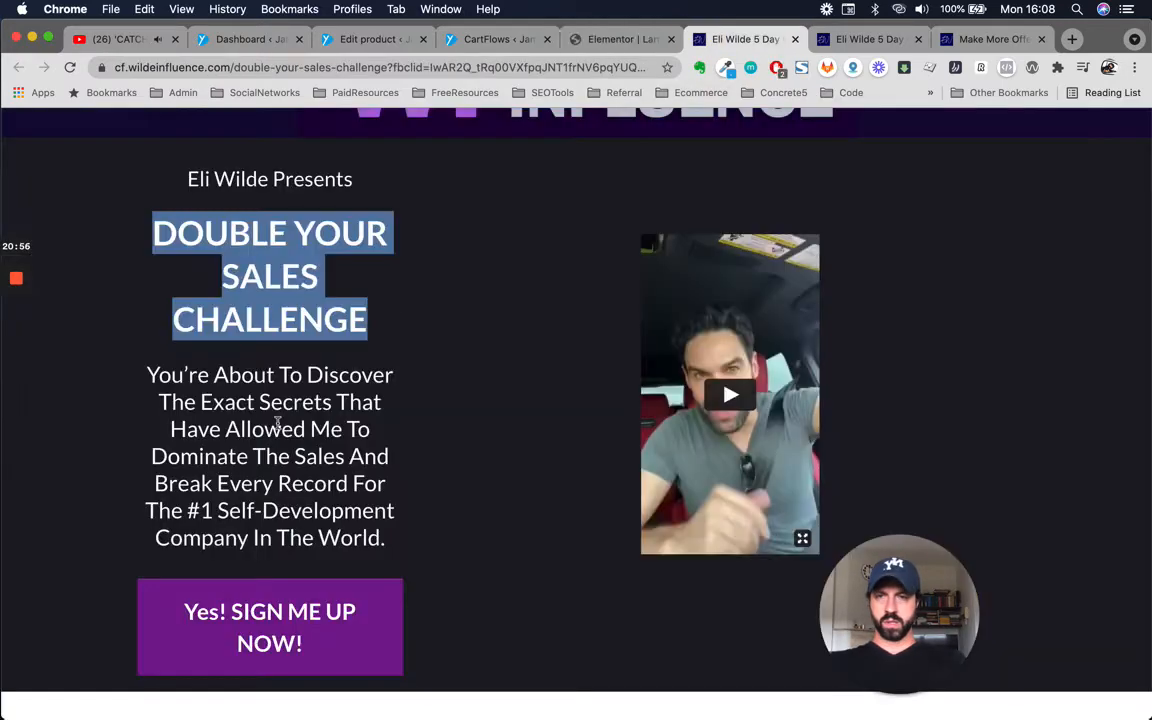
drag(147, 373, 401, 542)
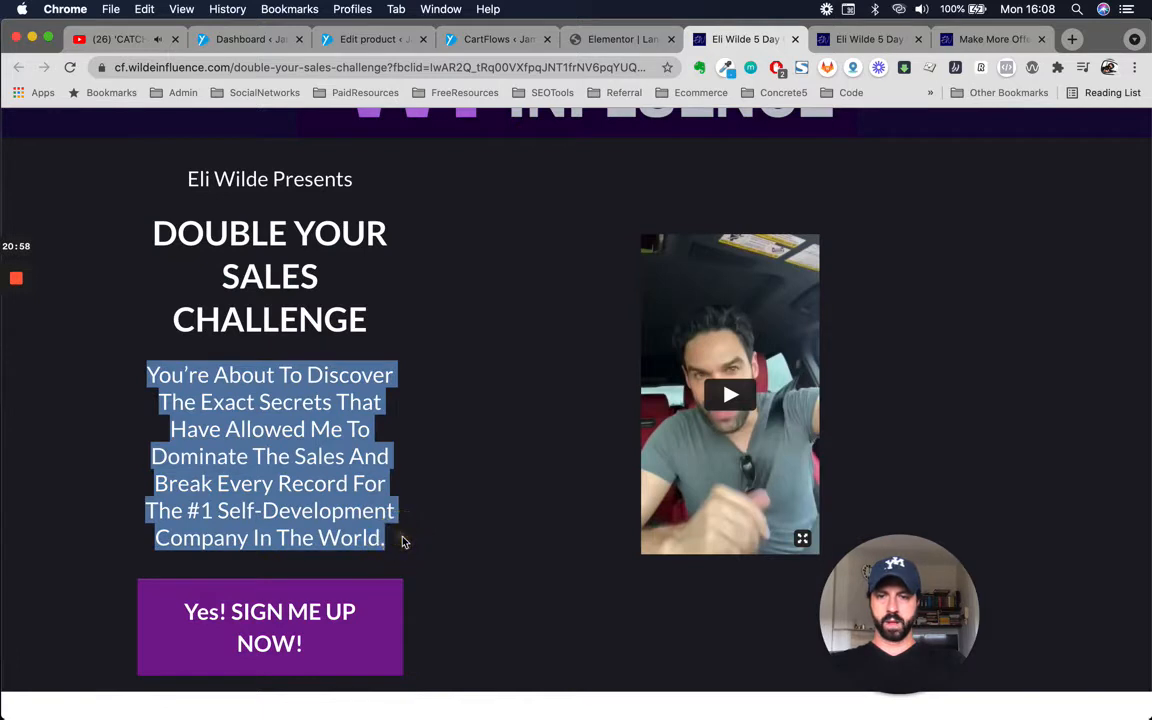
click(628, 41)
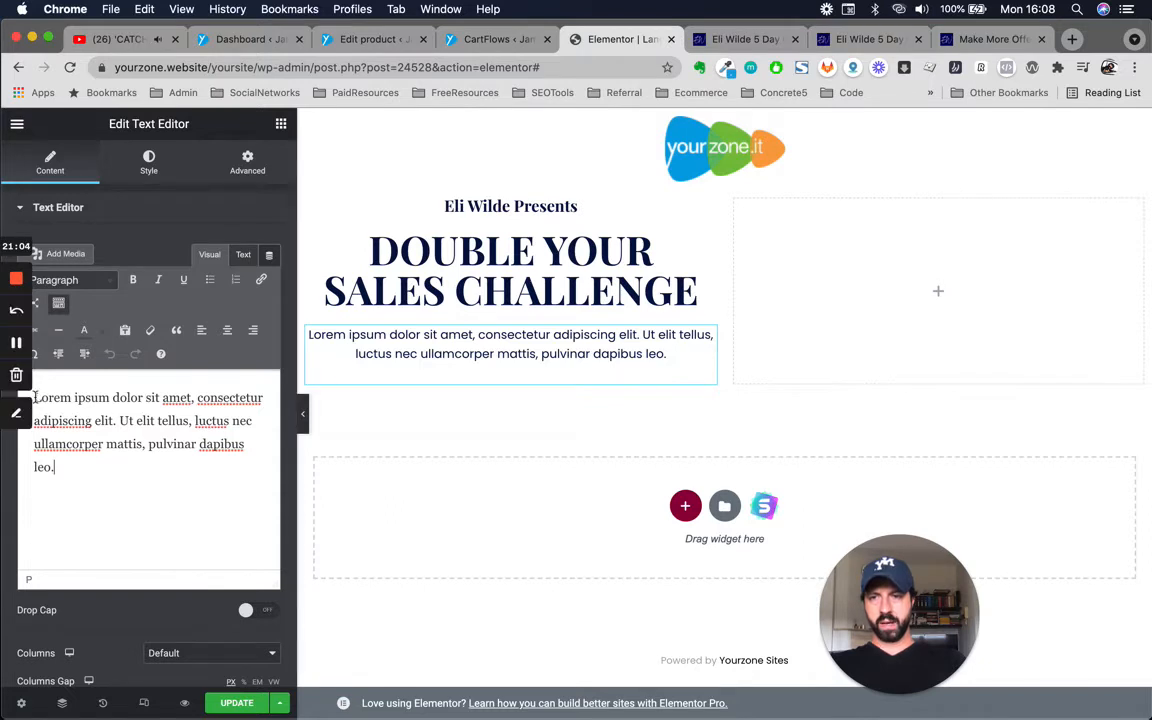
key(super+a)
key(BackSpace)
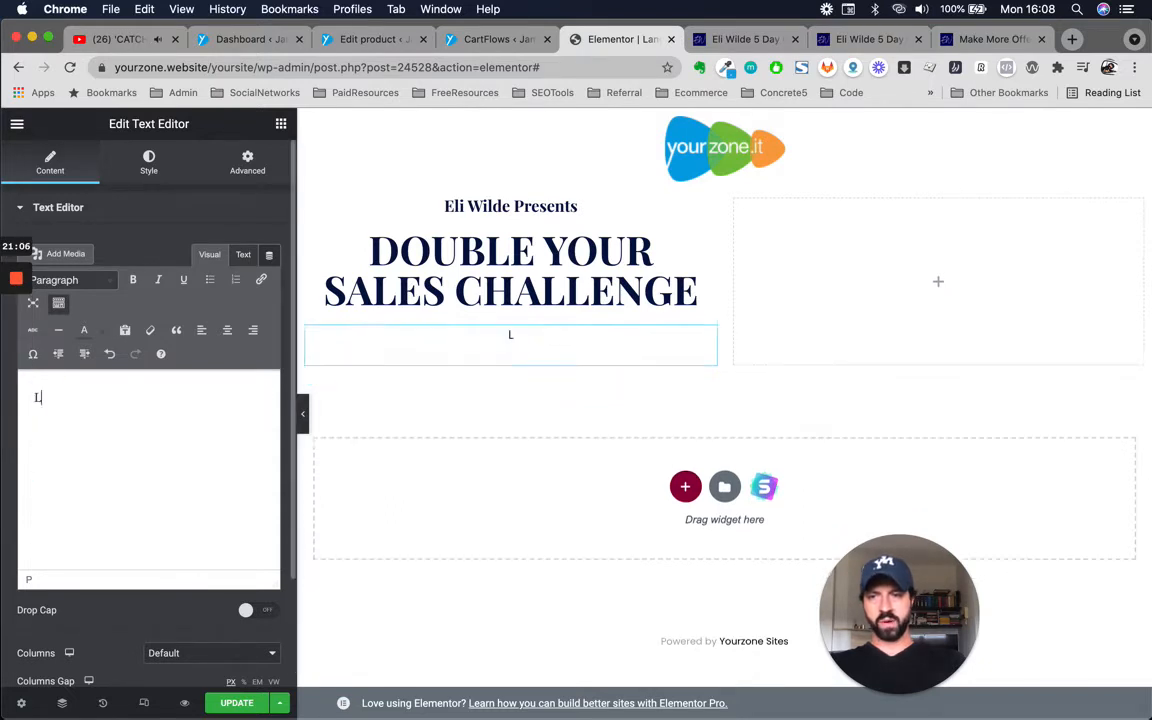
key(super+v)
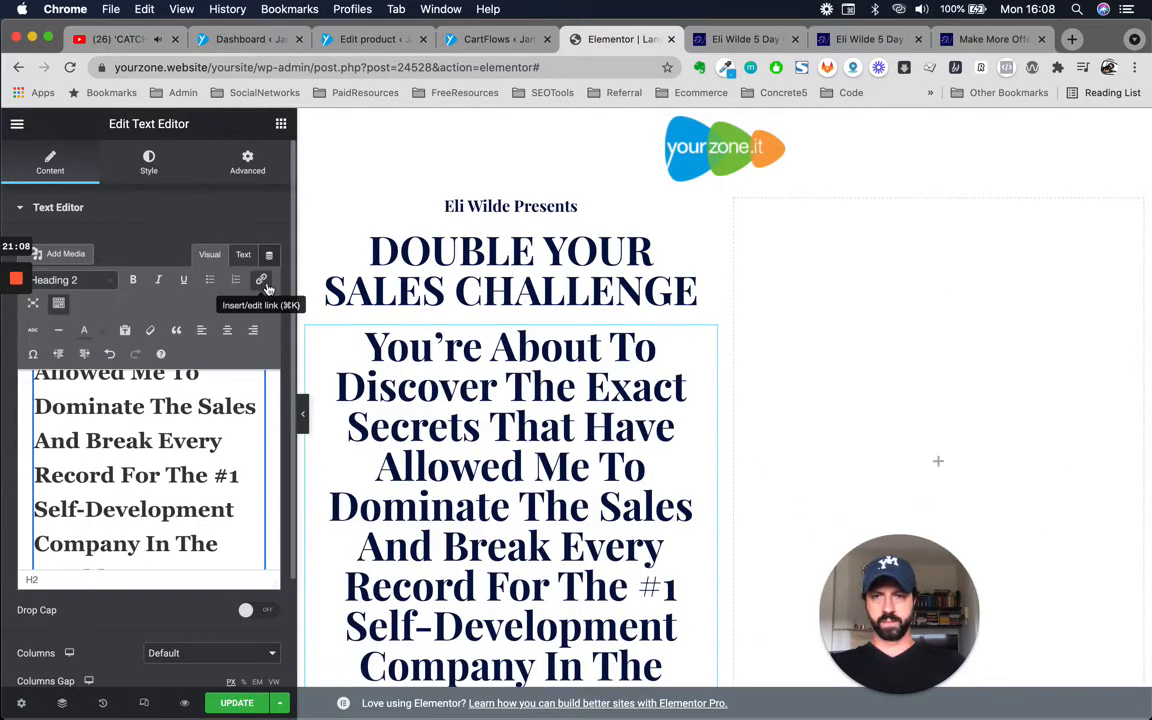
Replace the paragraph's pasted H2 markup in the text source with the plain, unformatted sentence.
click(243, 255)
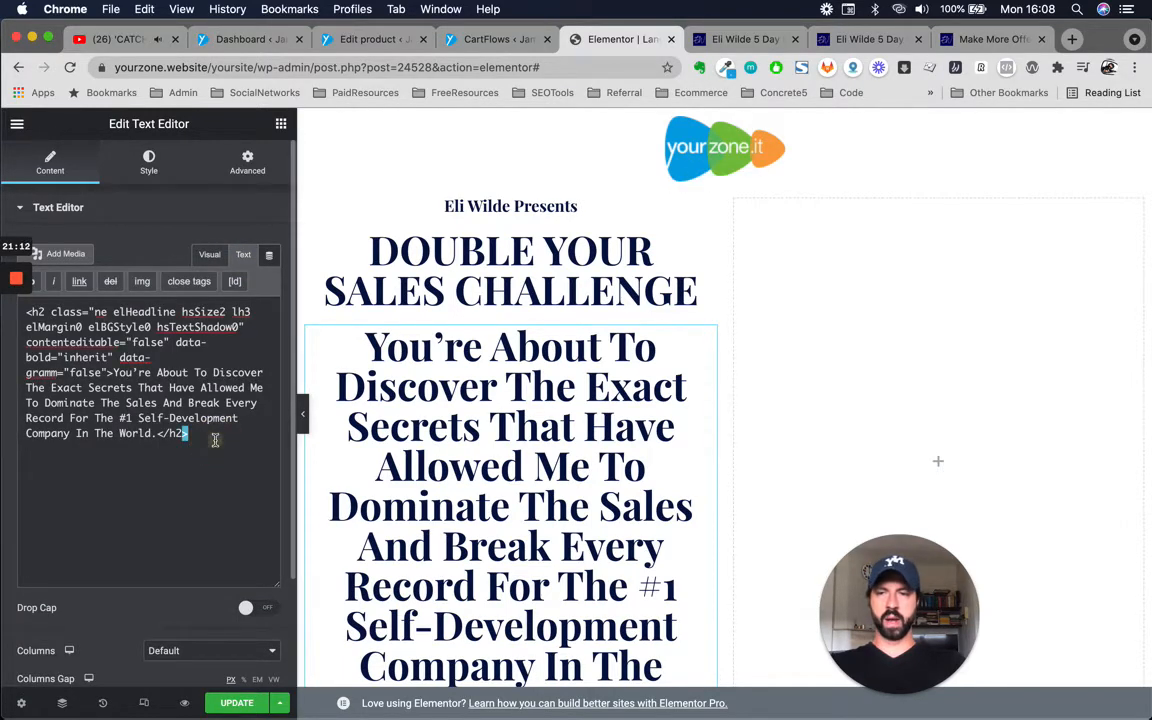
key(super+a)
key(super+v)
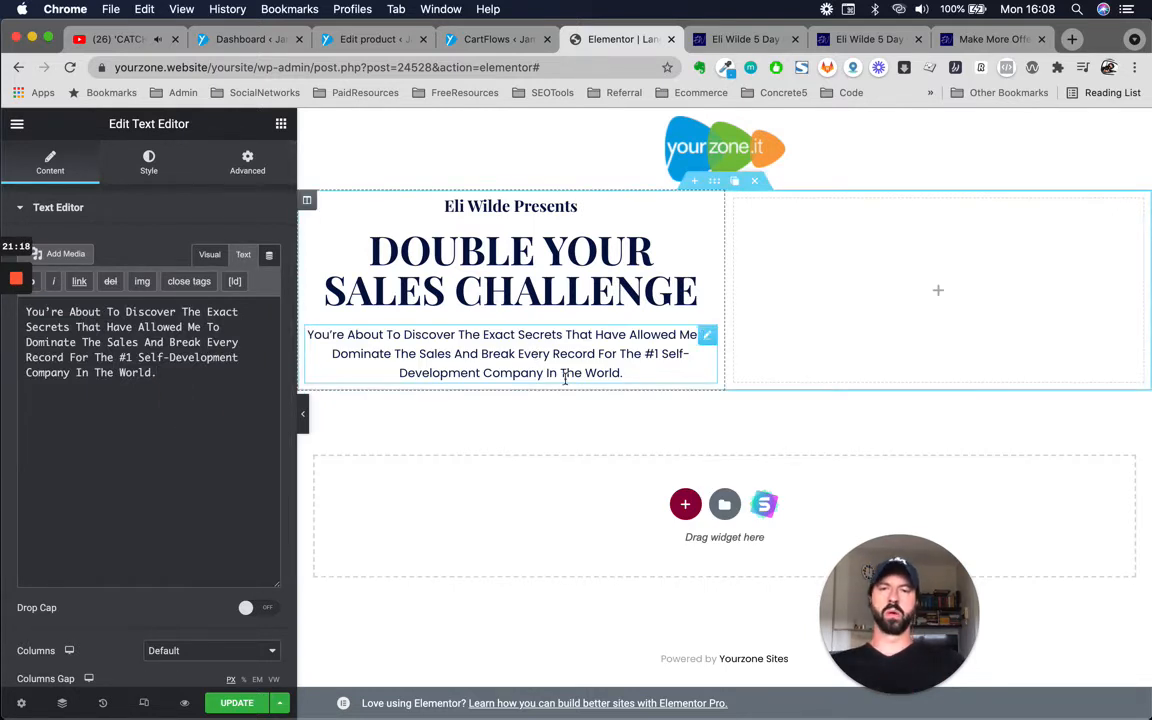
Set the paragraph's typography size to 2 EM.
click(149, 160)
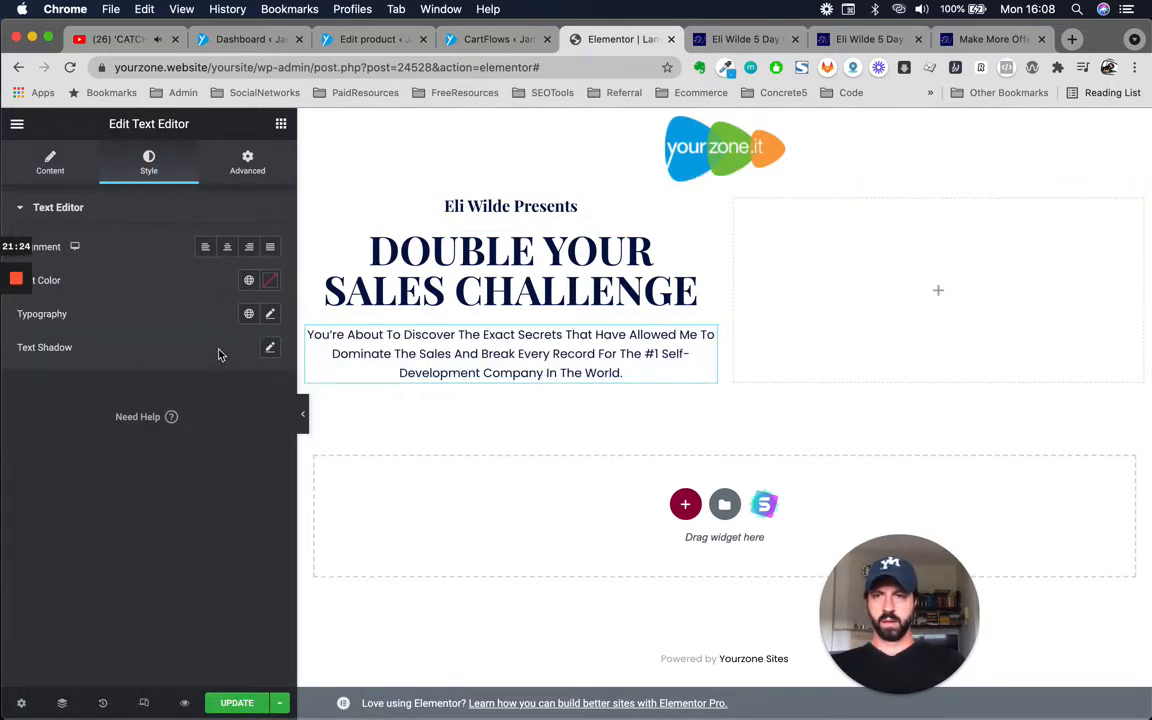
click(270, 314)
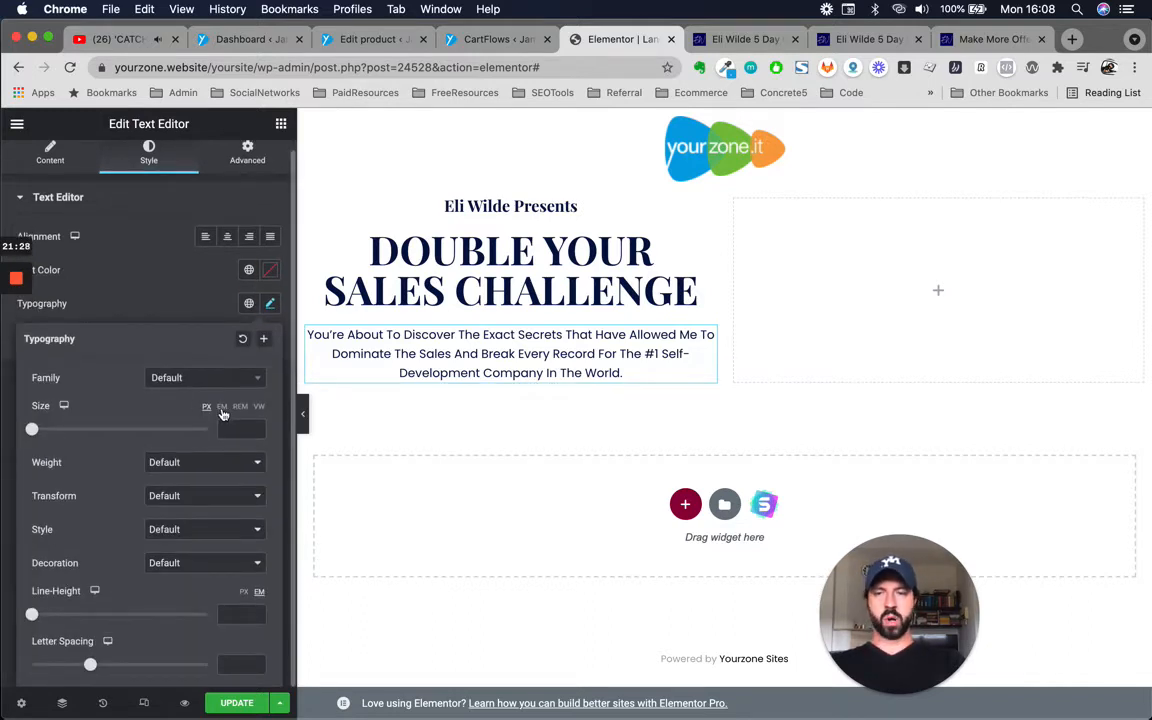
click(222, 408)
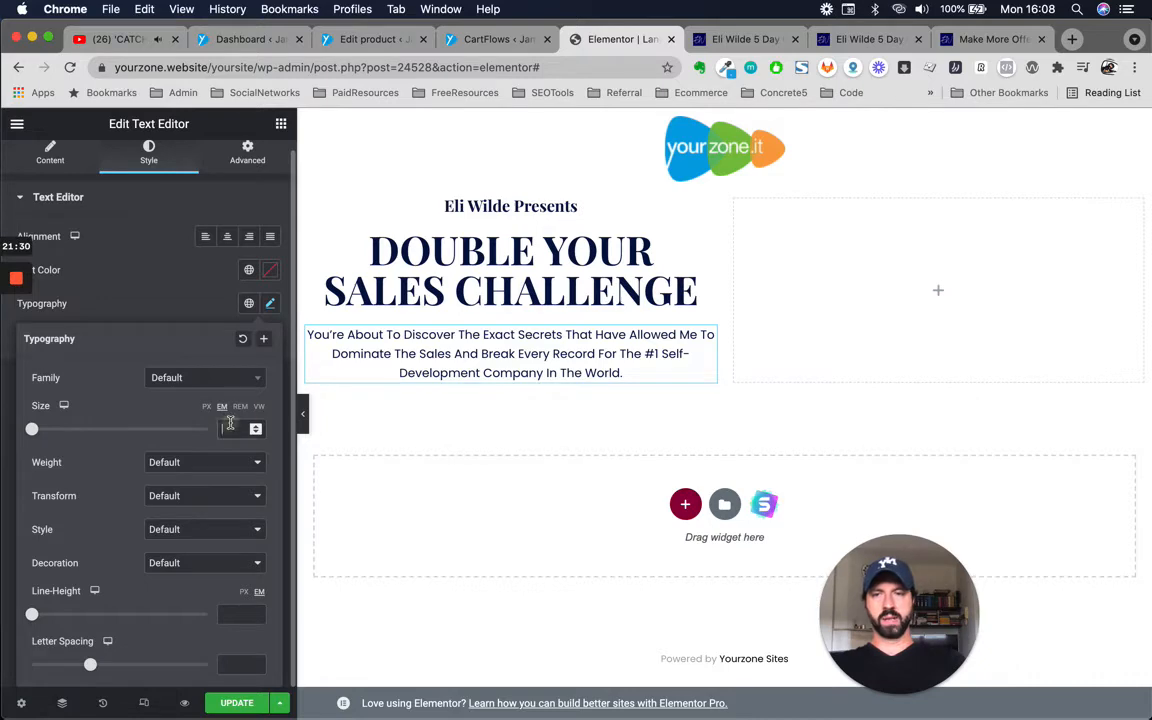
text(2)
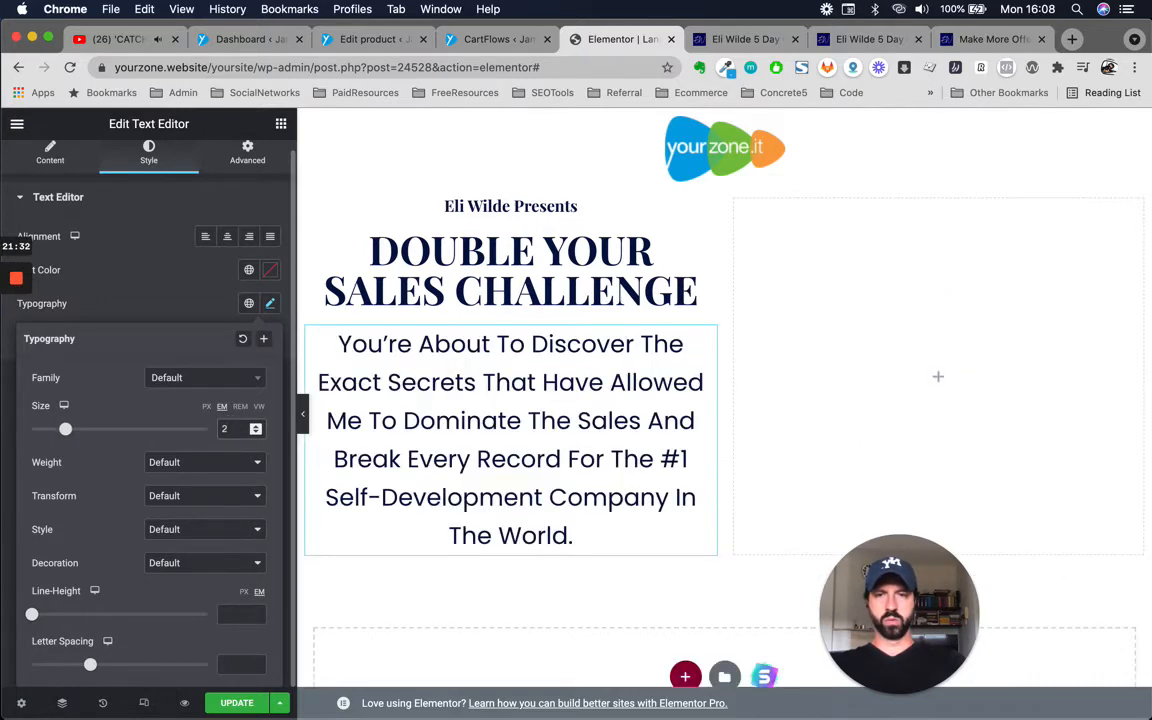
Compare the paragraph with the reference page, try font sizes around 1.8 EM and settle on 1.9 EM.
click(705, 39)
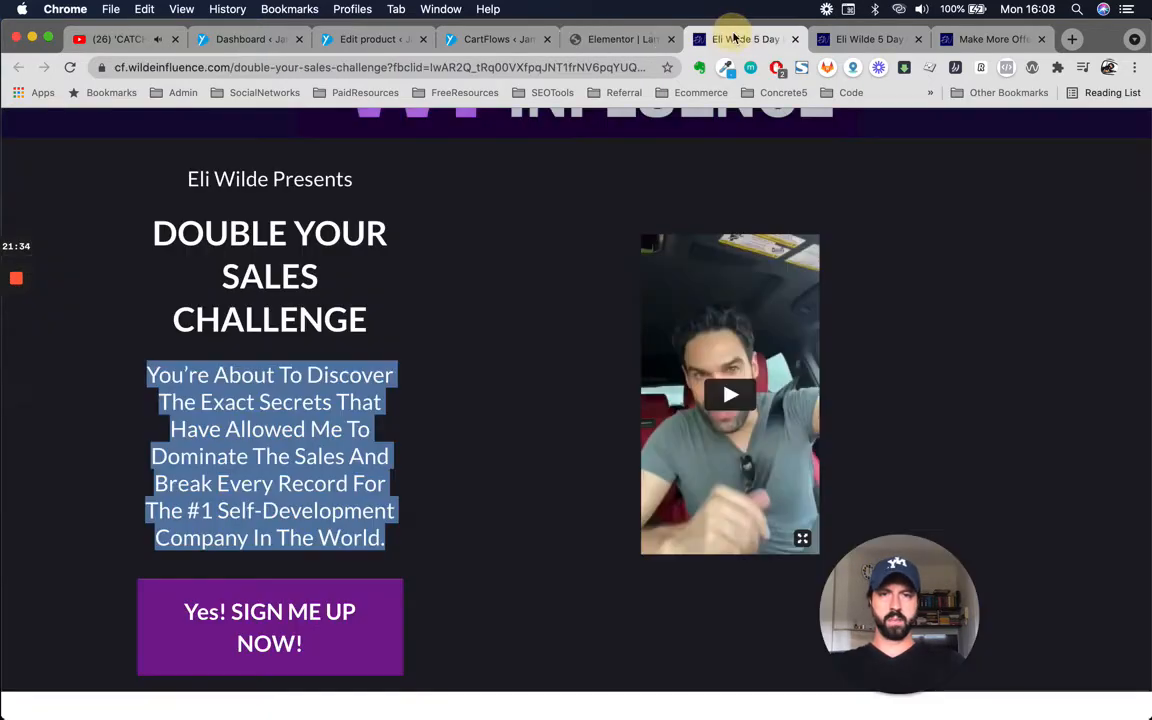
click(639, 40)
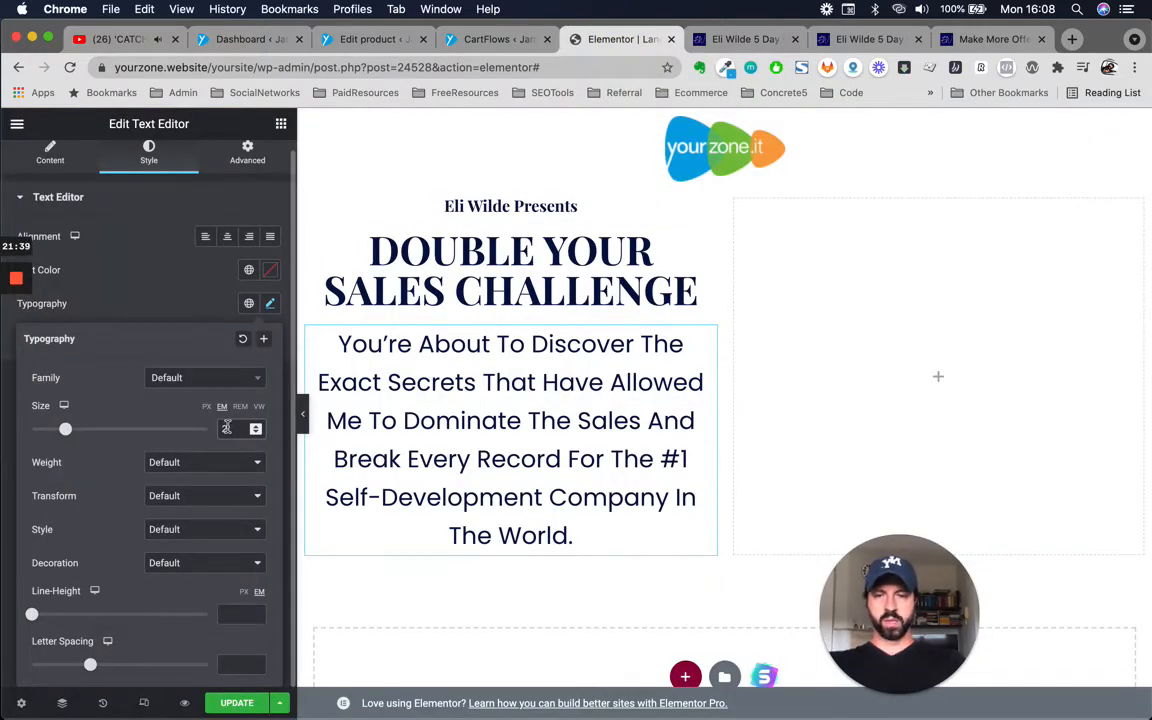
key(BackSpace)
text(1)
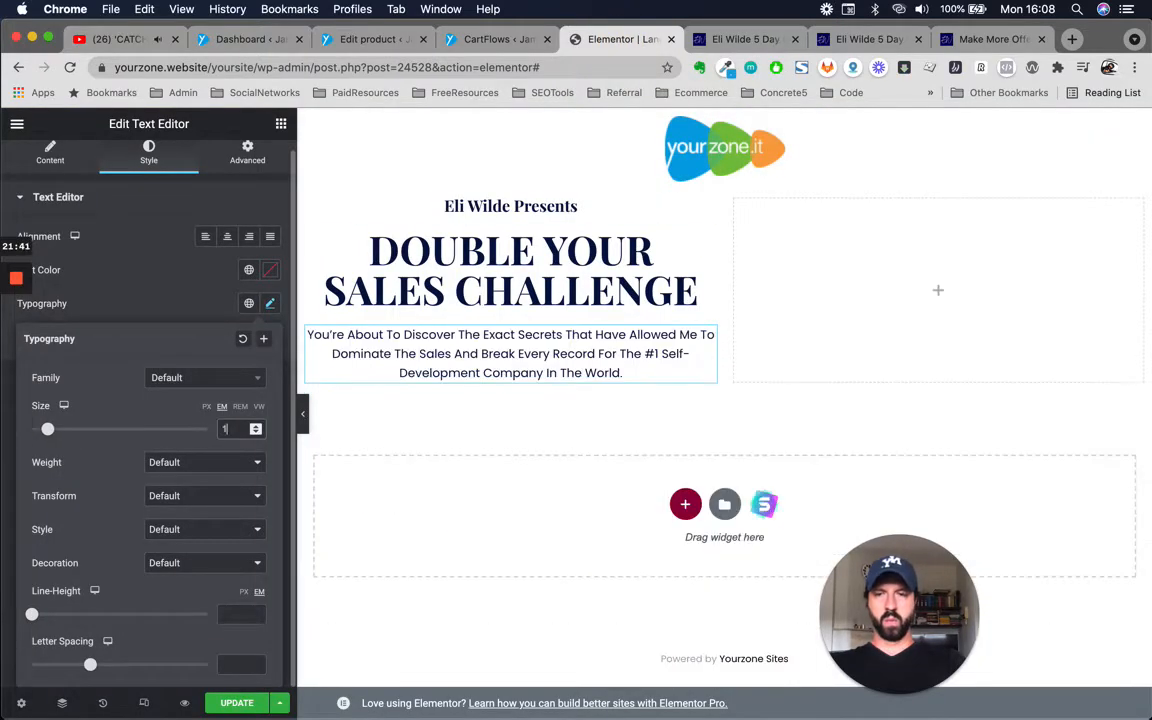
text(.8)
key(Up)
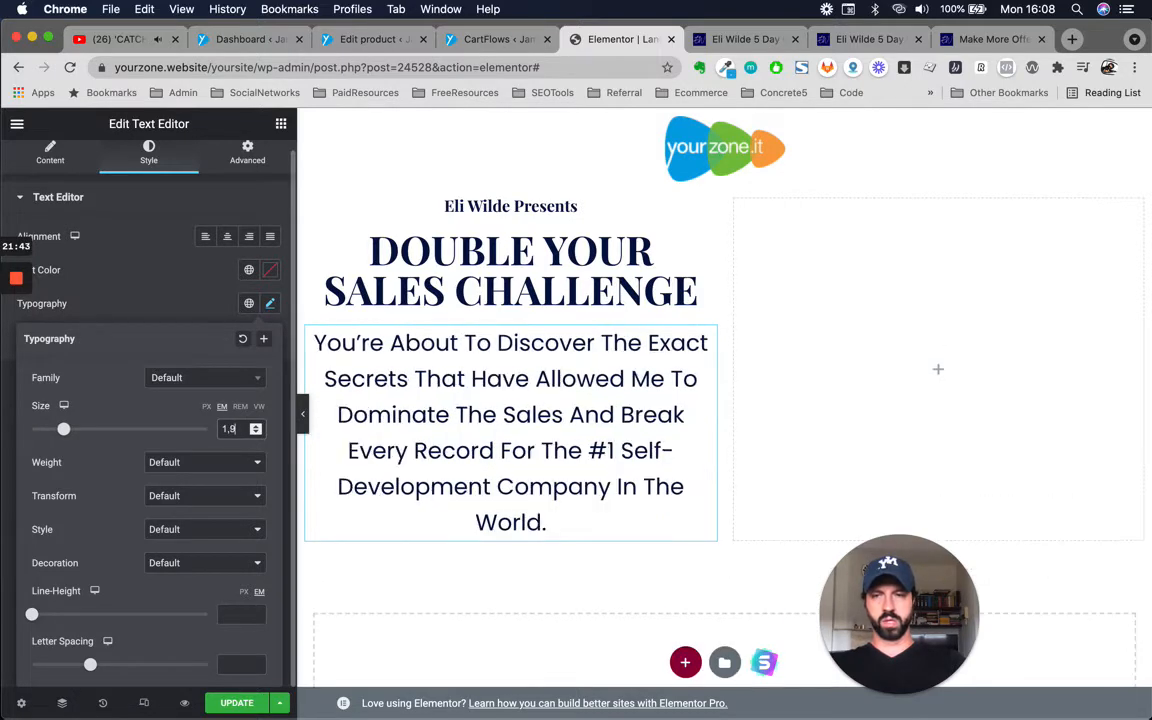
key(Down)
key(Down)
key(Down)
key(Up)
key(Up)
key(Up)
key(Down)
key(Down)
key(Down)
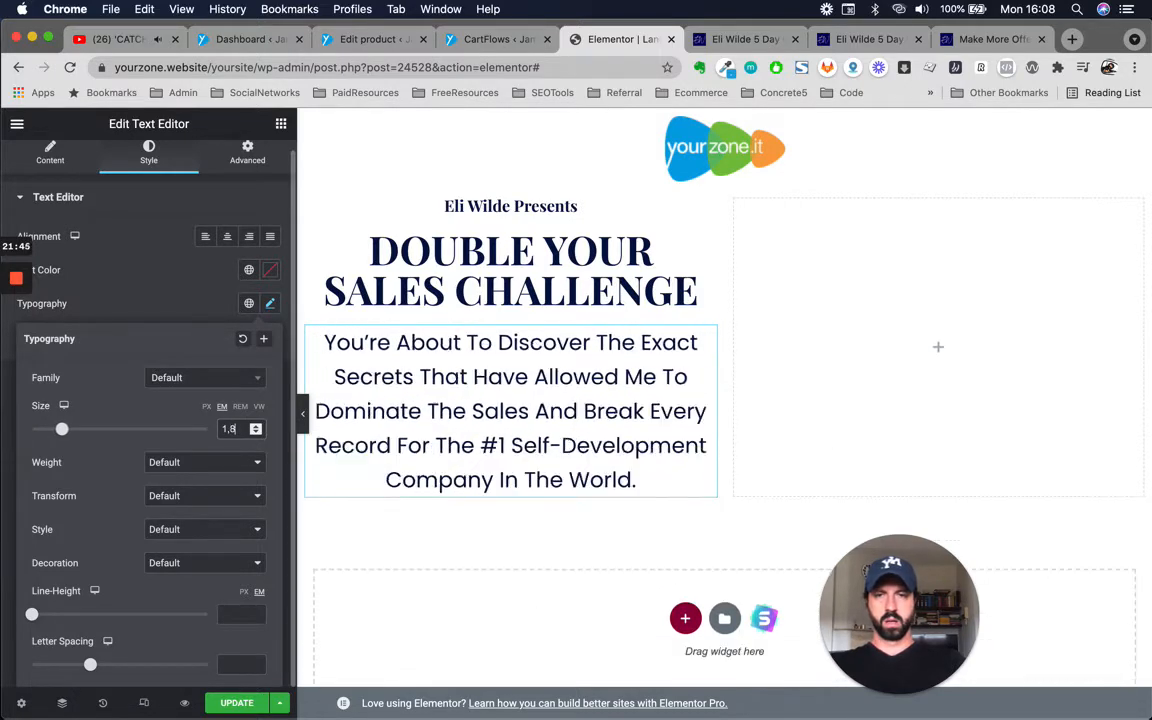
key(Up)
key(Up)
key(Up)
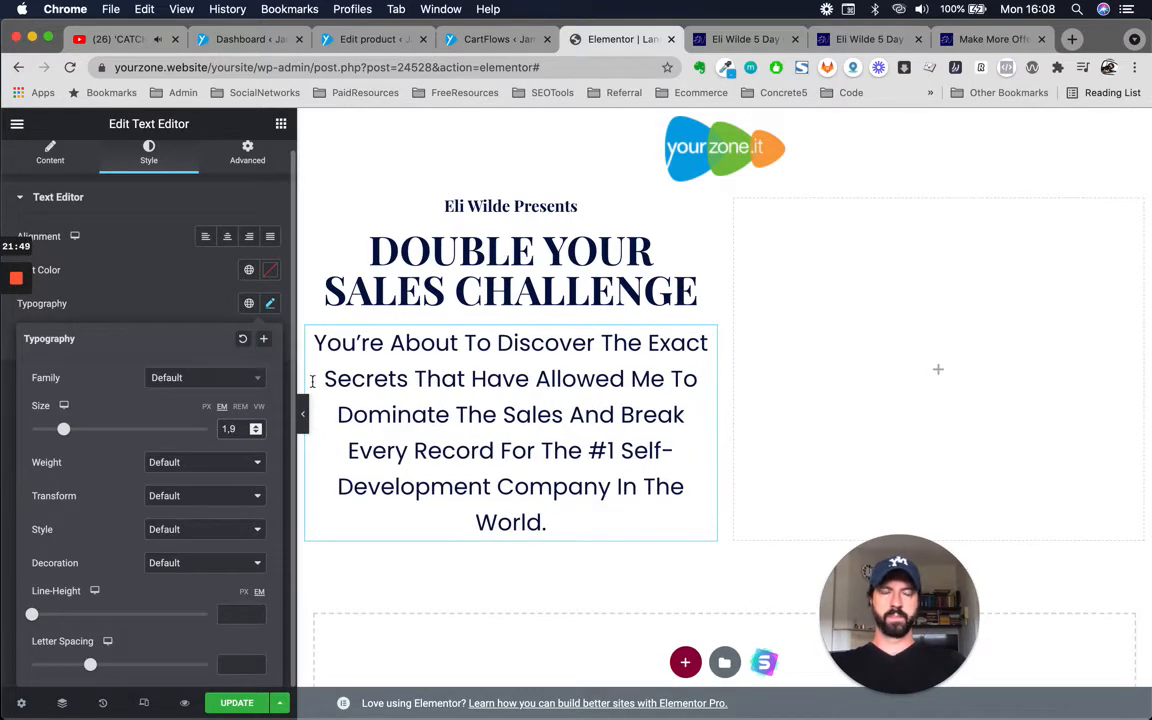
Check the reference page's hero video, then find the Video widget and place it in the empty second column.
click(727, 38)
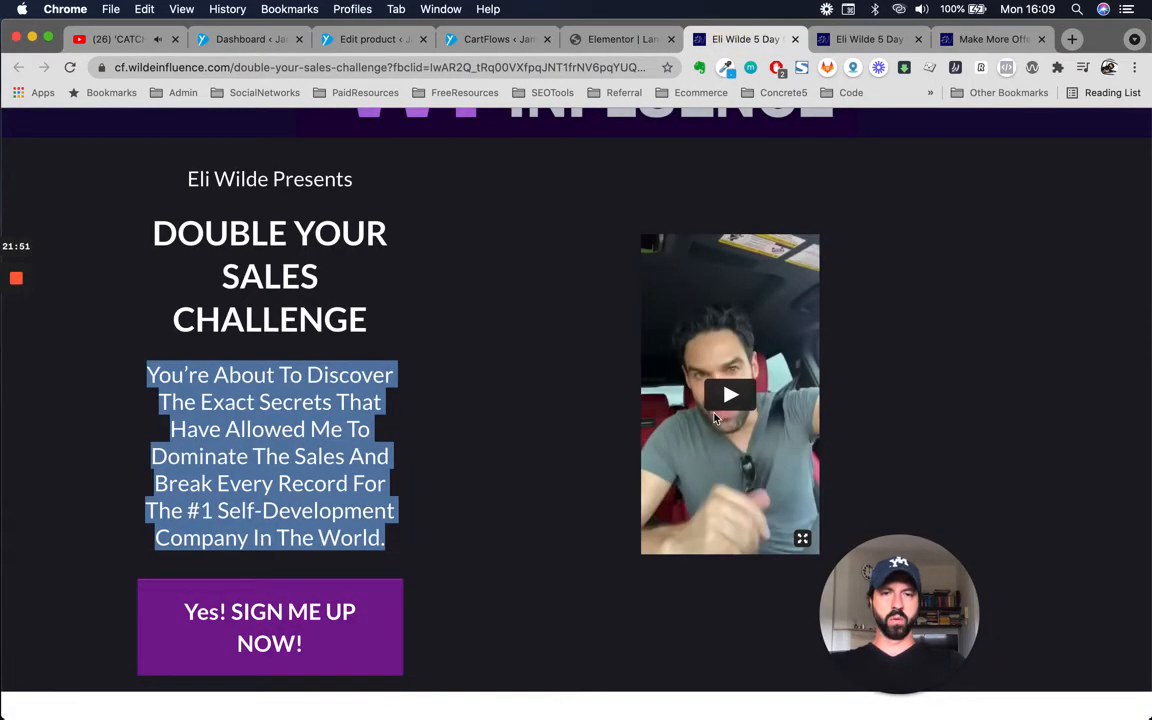
click(656, 38)
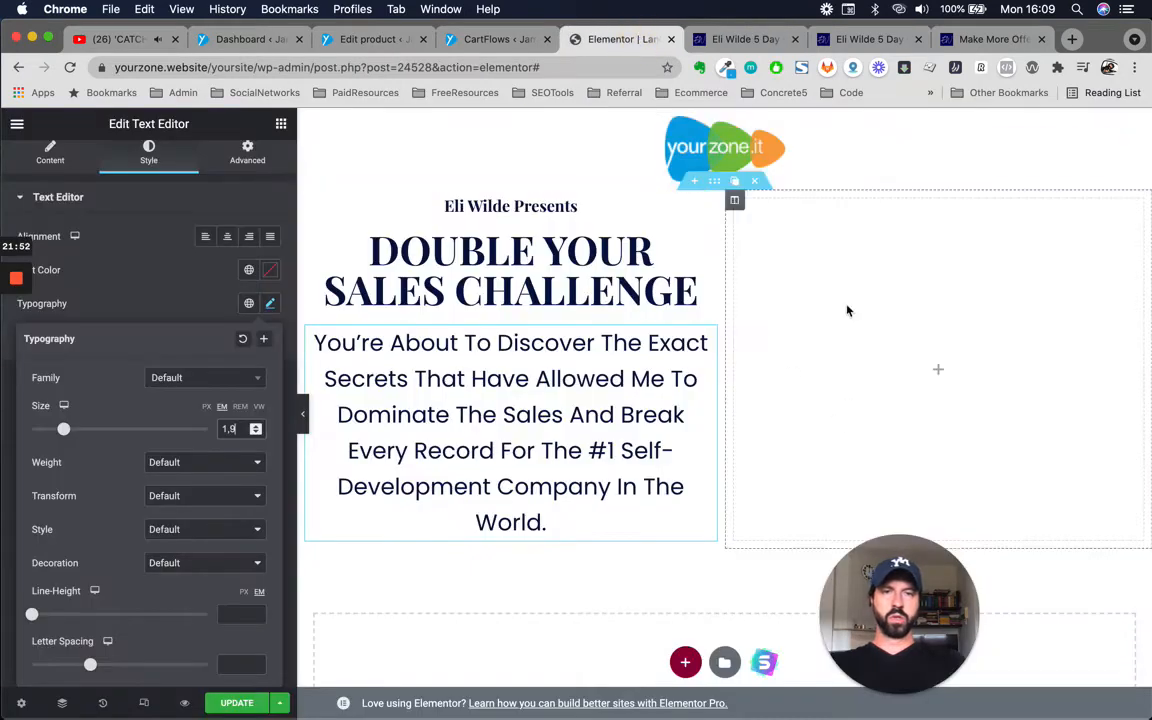
click(744, 38)
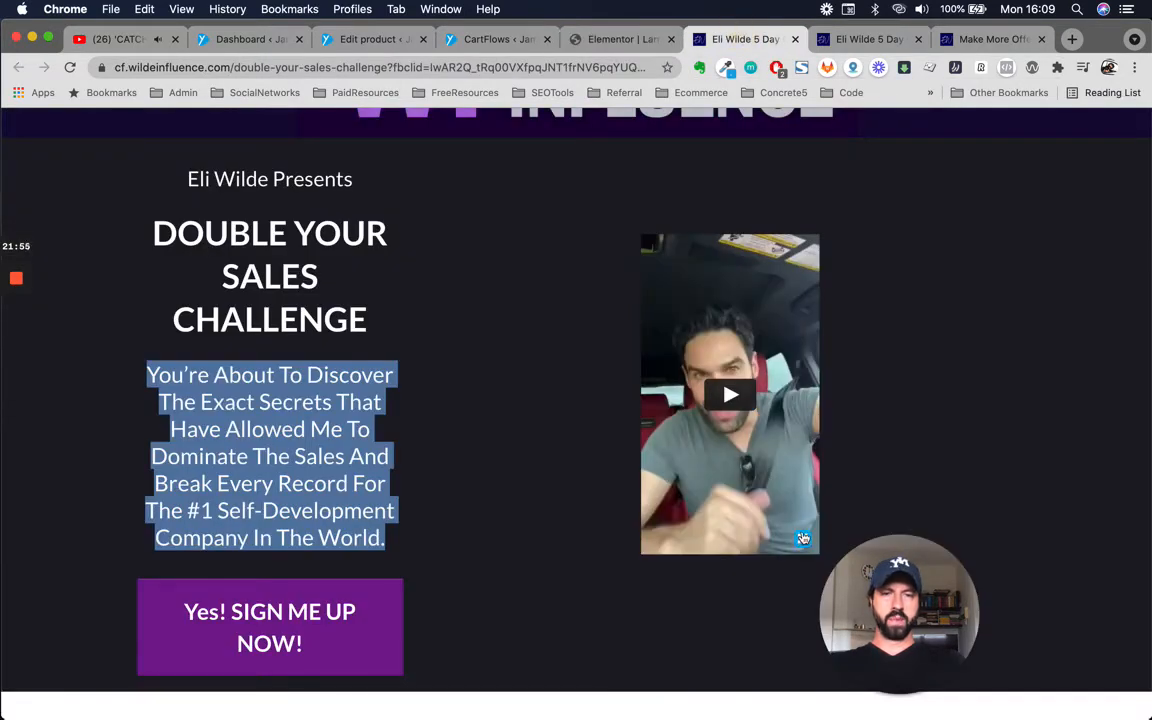
click(627, 42)
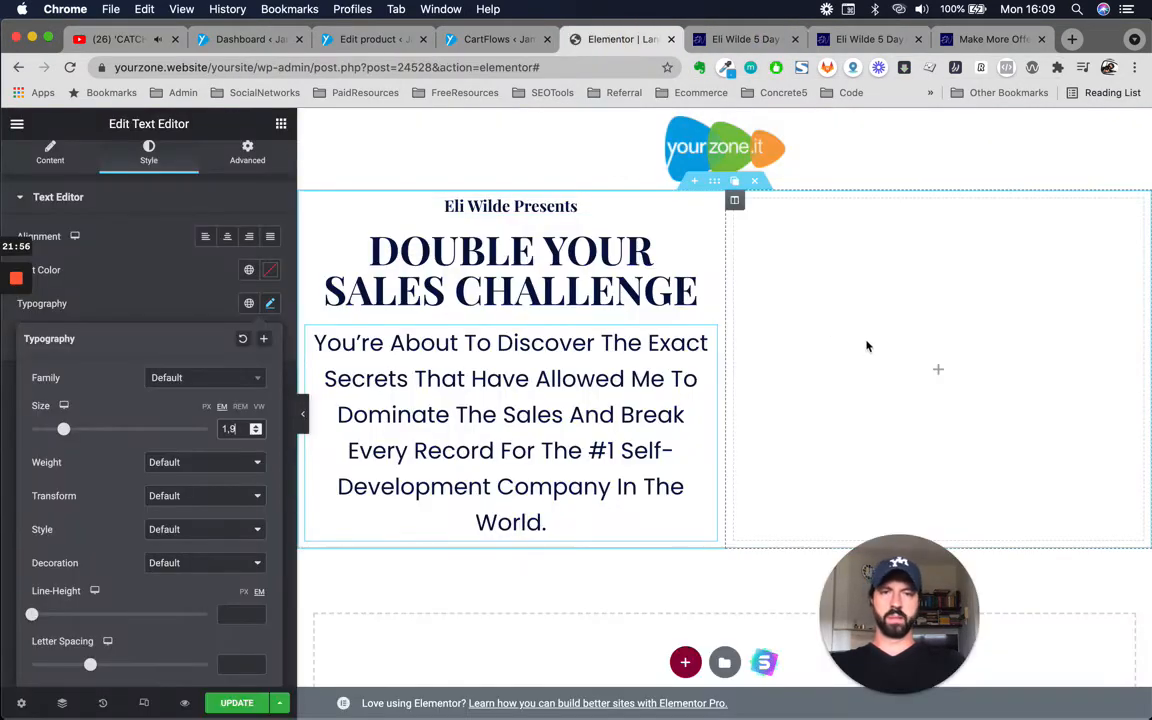
click(279, 123)
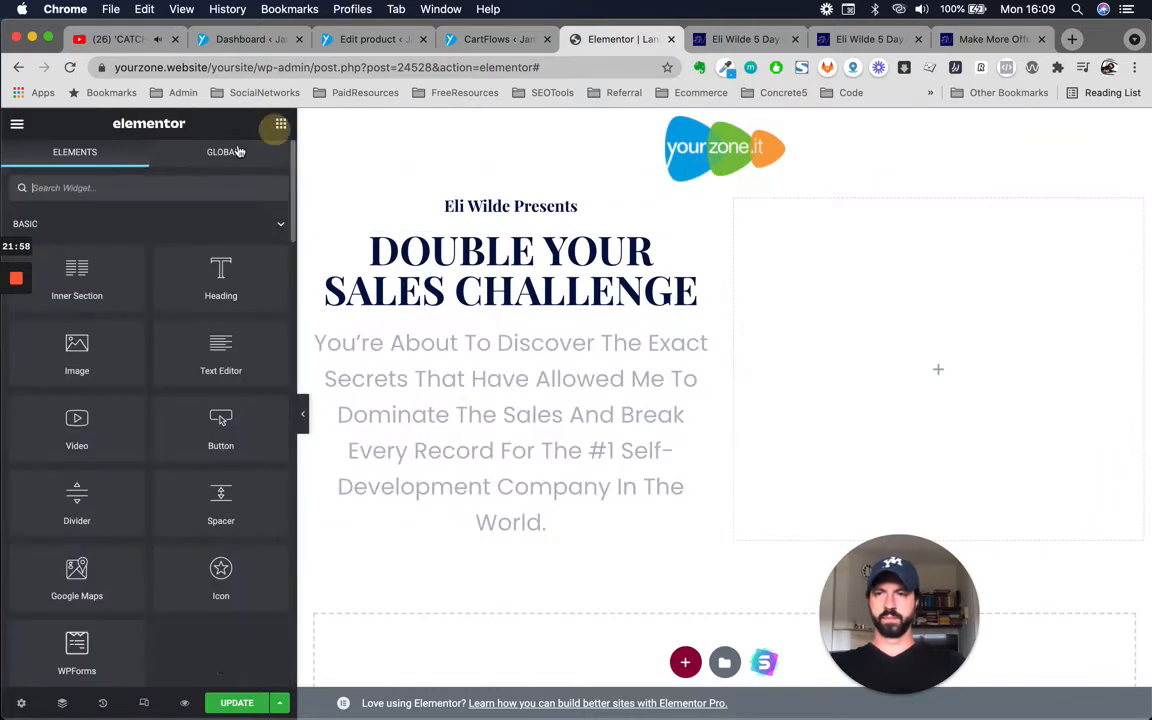
click(144, 185)
text(vid)
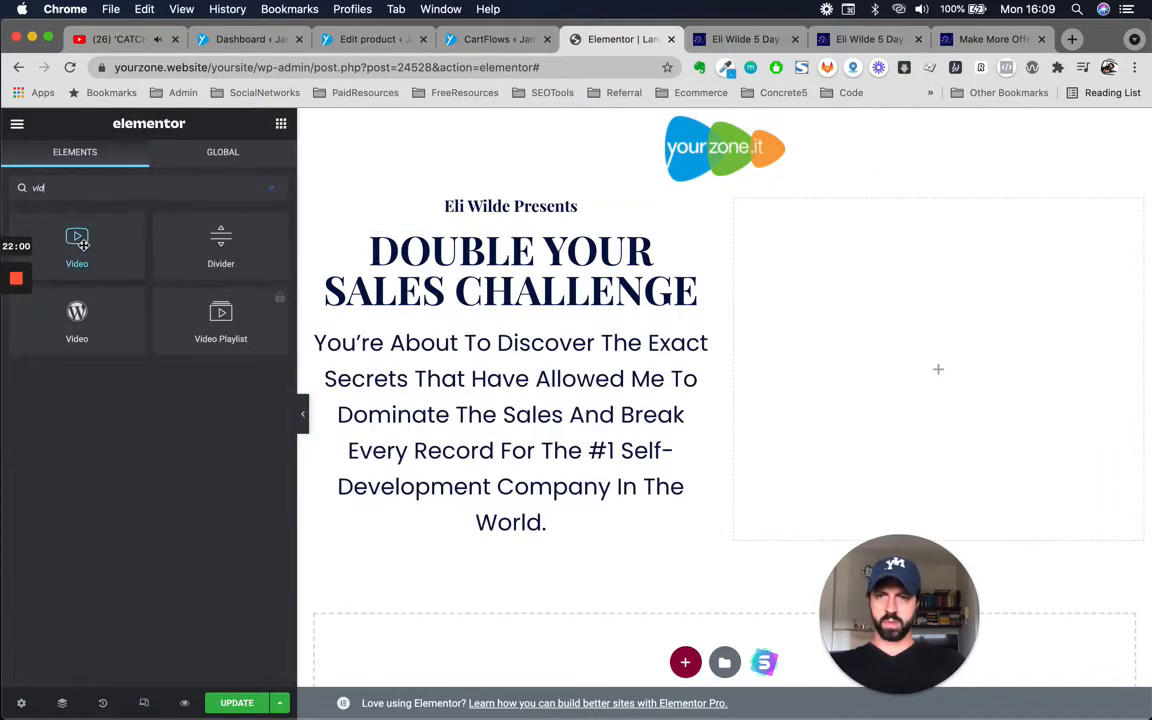
drag(77, 245, 962, 386)
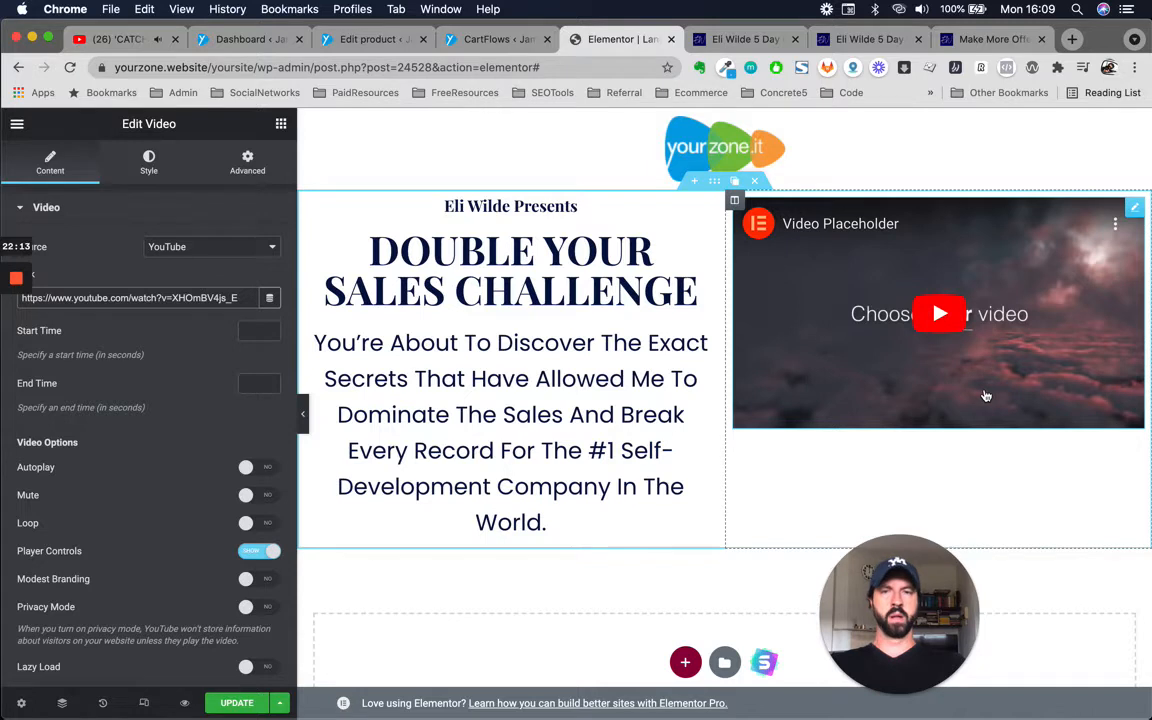
Set the vertical alignment of the column holding the video to Middle.
click(734, 200)
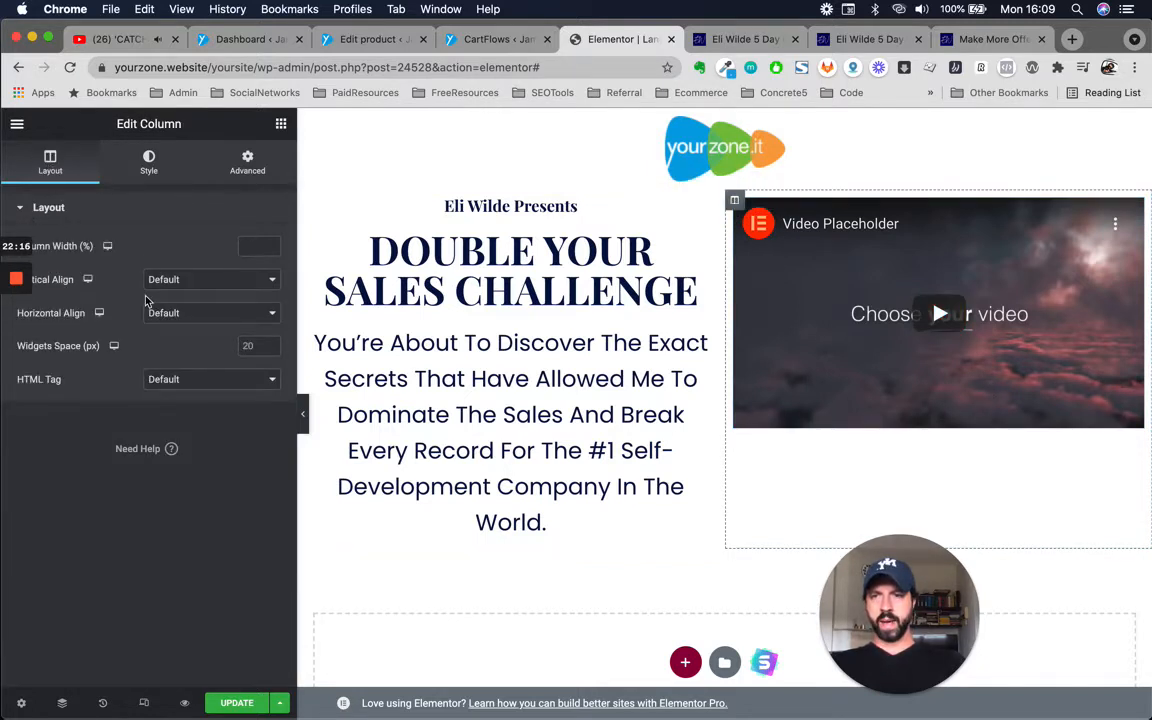
click(189, 289)
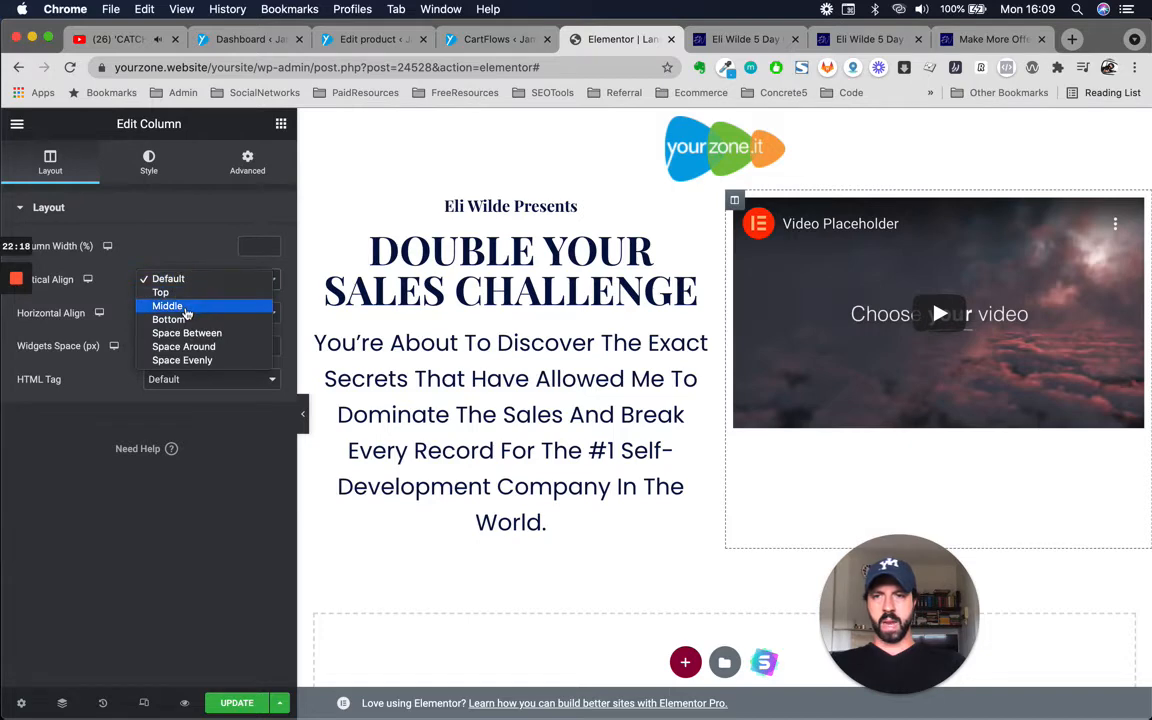
click(172, 302)
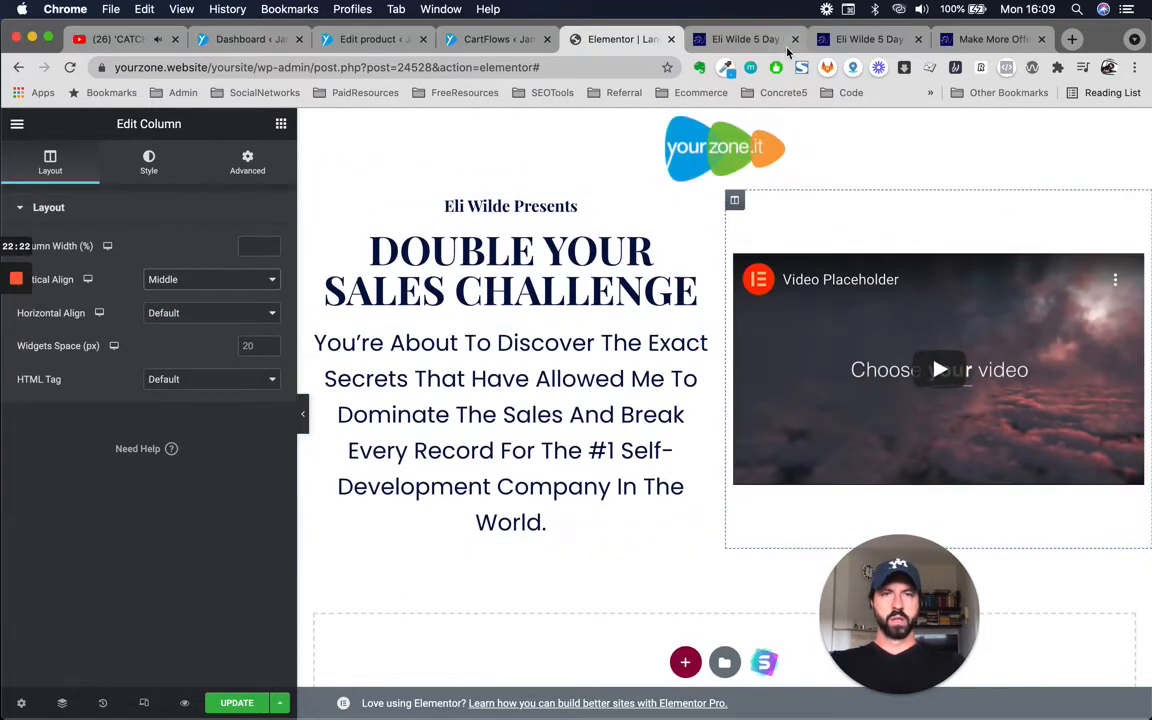
Check the reference page's sign-up button, and find the Button widget and place it below the paragraph in the first column.
click(760, 39)
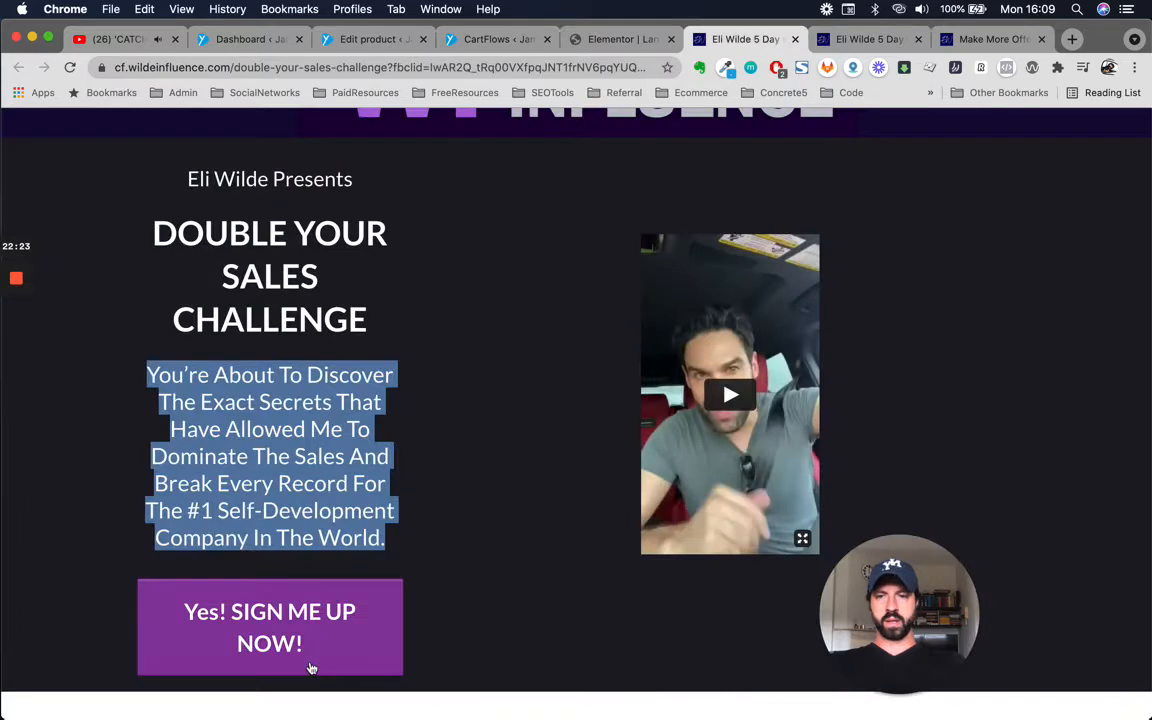
click(615, 39)
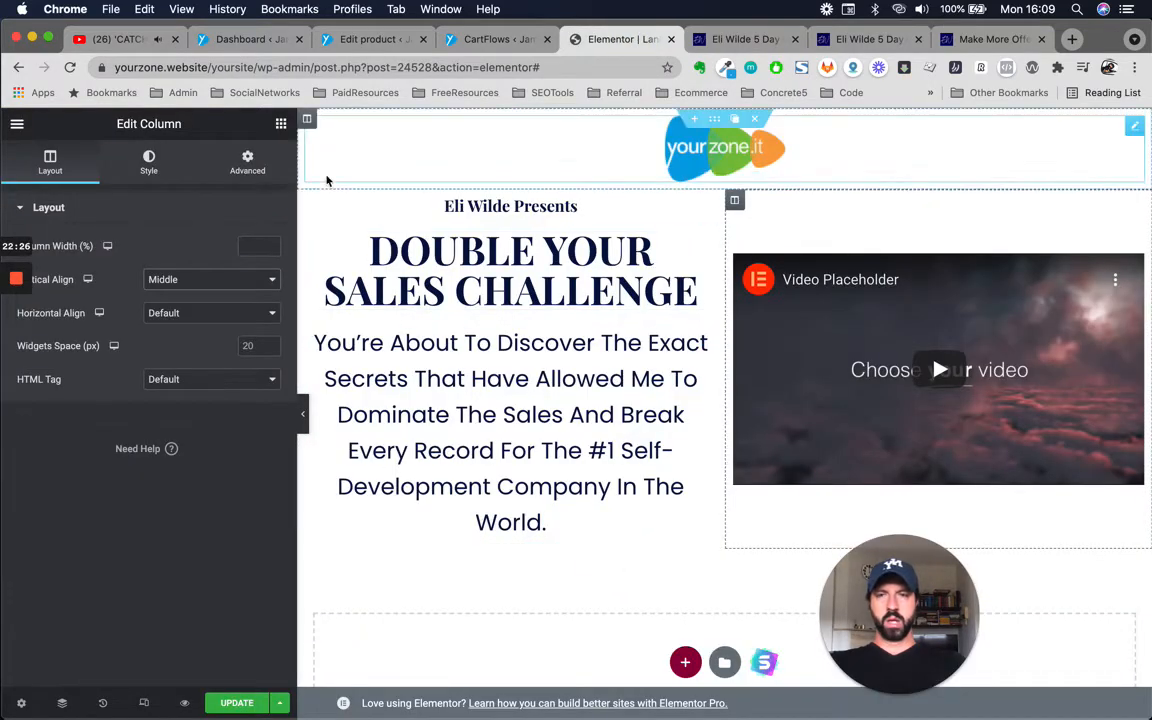
click(281, 127)
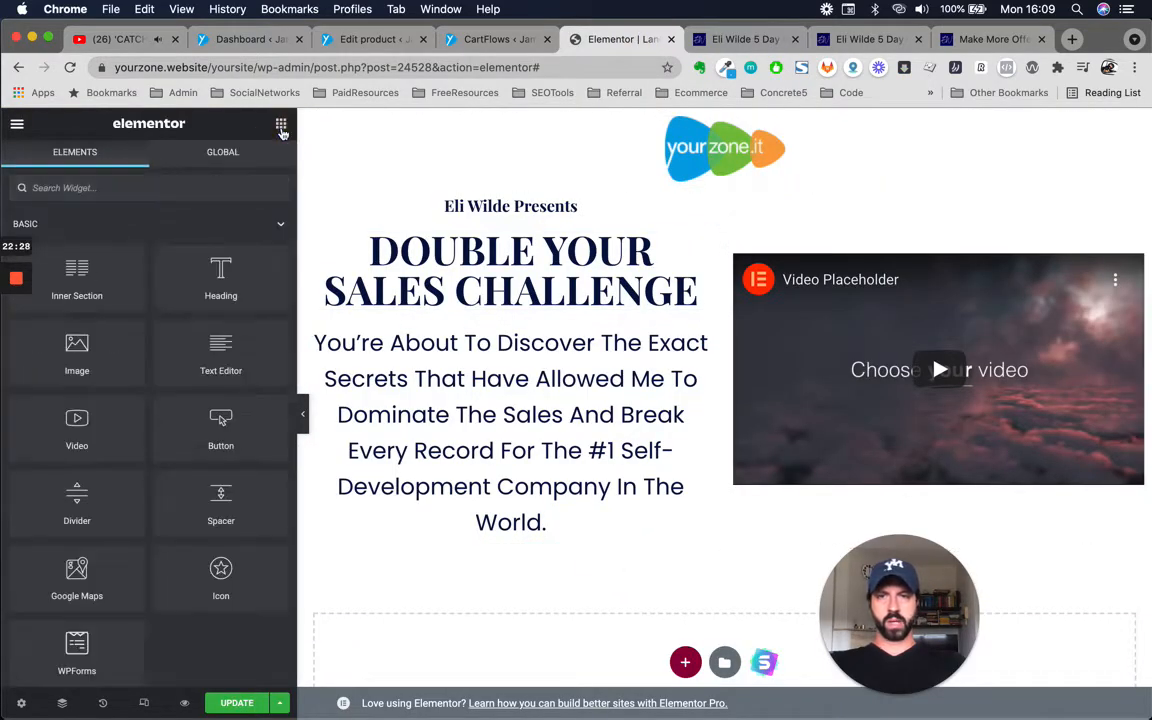
text(button)
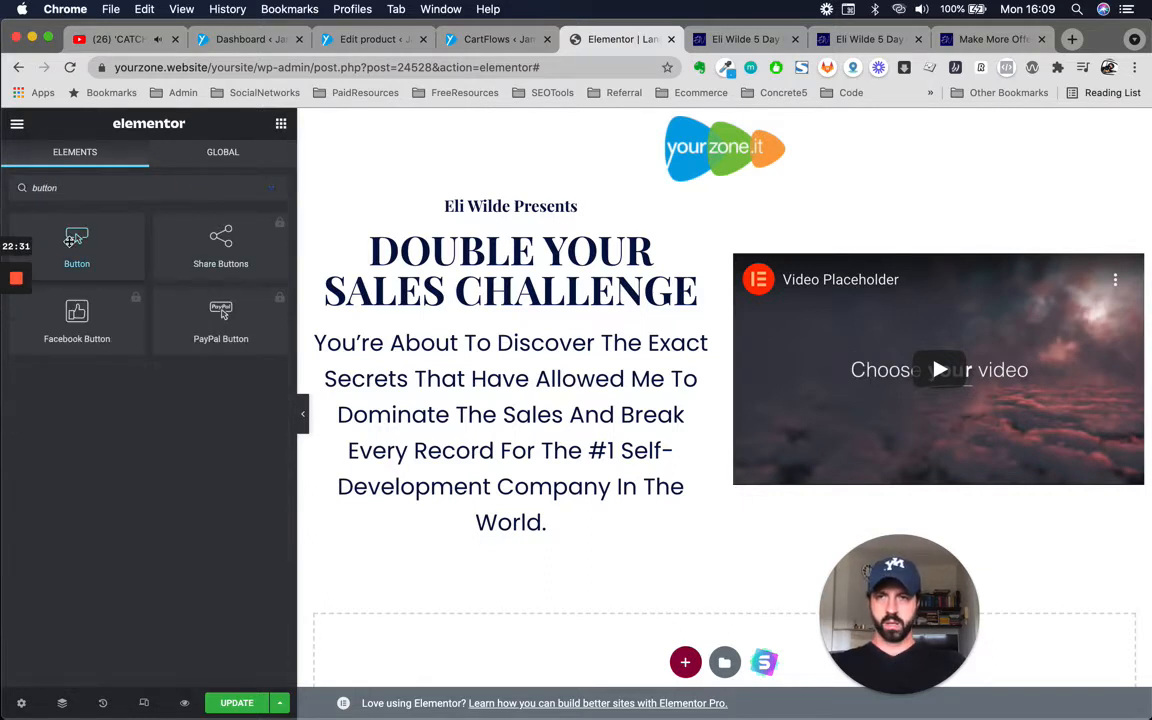
drag(71, 240, 530, 537)
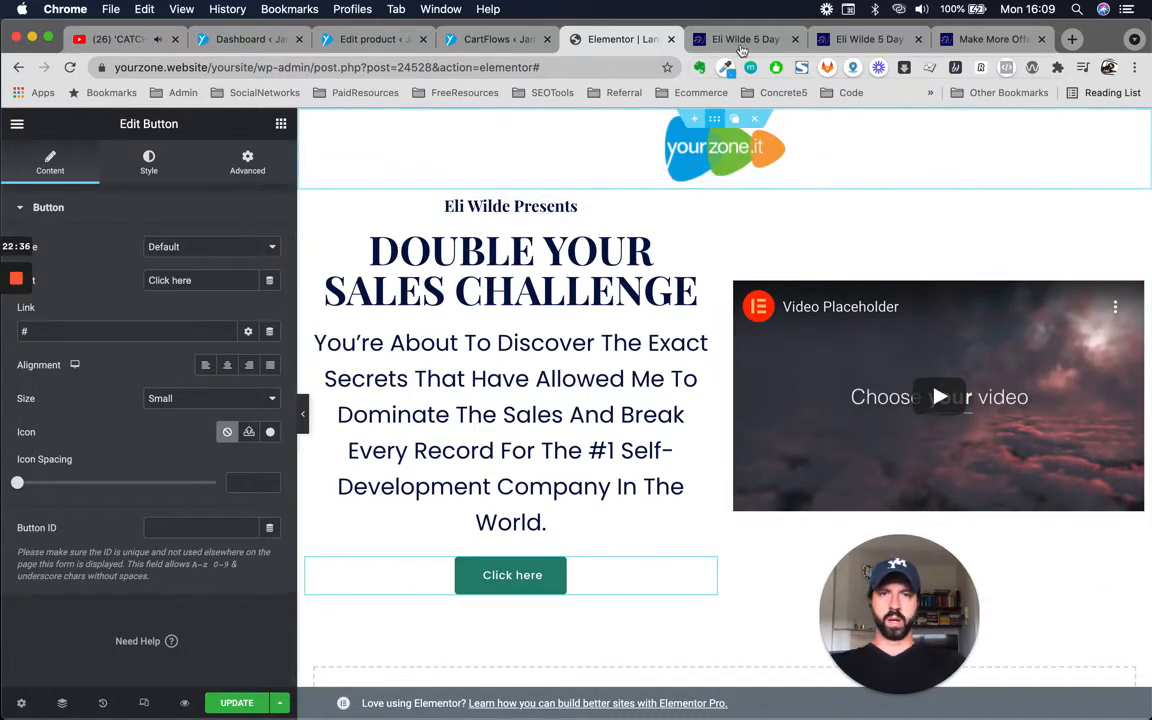
Examine the reference page's sign-up button and the popup registration form it opens.
click(740, 39)
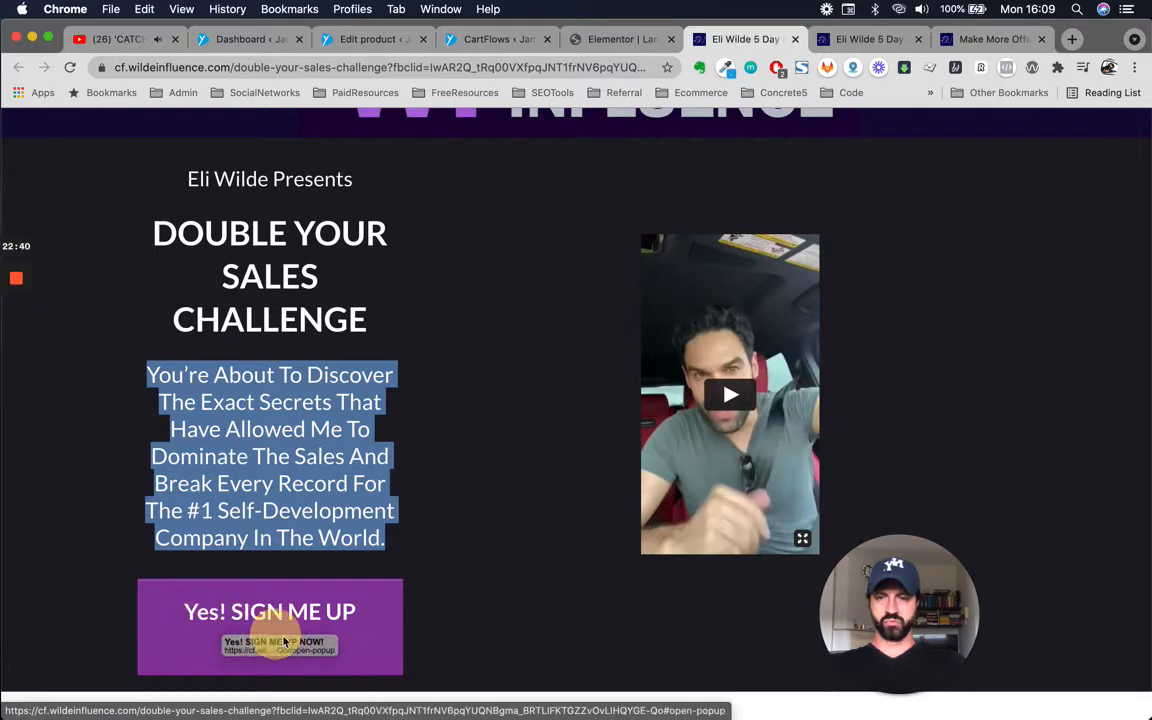
click(622, 39)
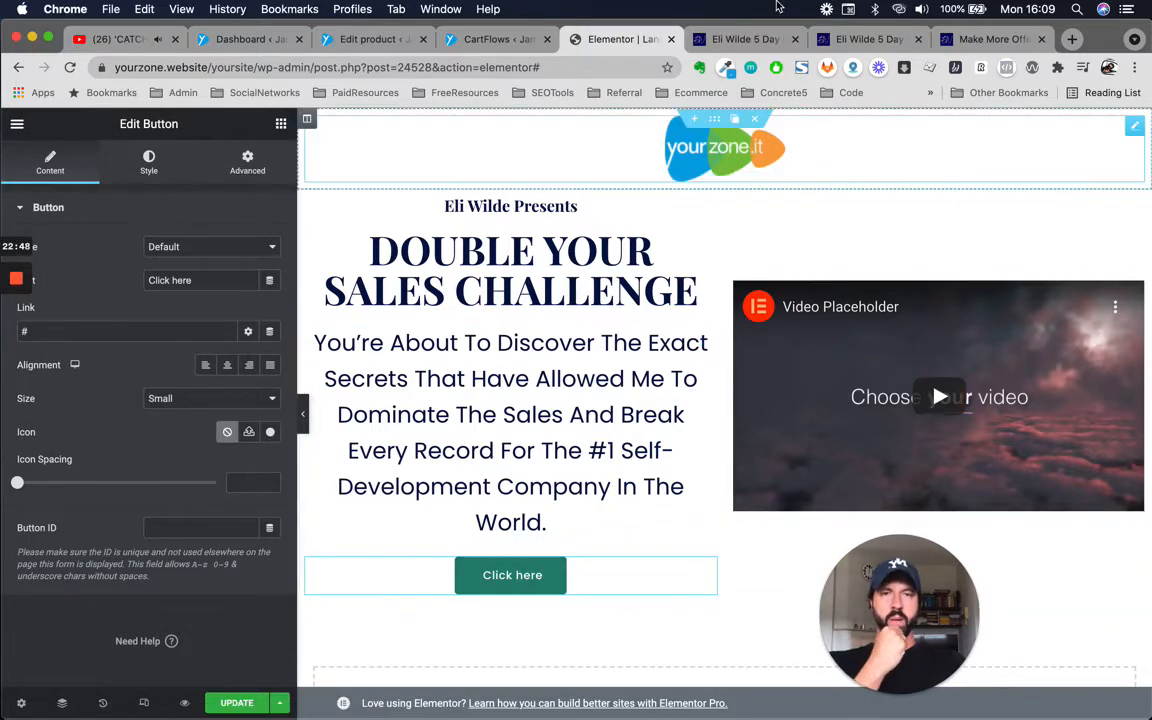
click(745, 39)
click(340, 615)
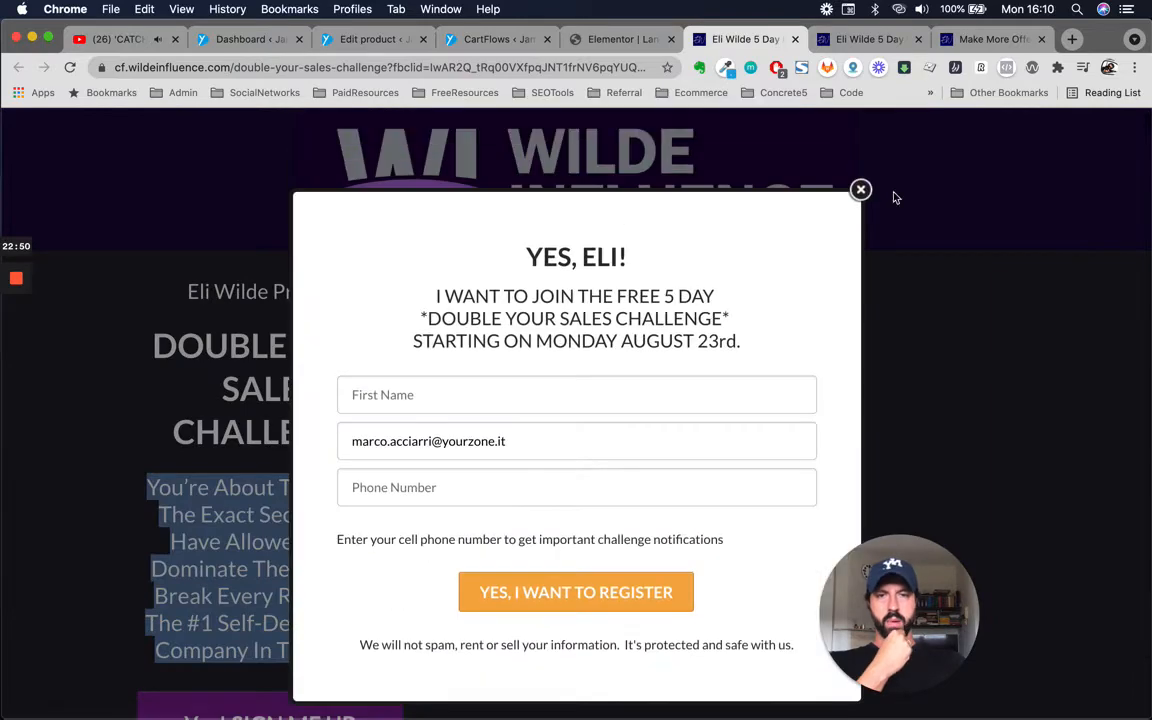
click(860, 190)
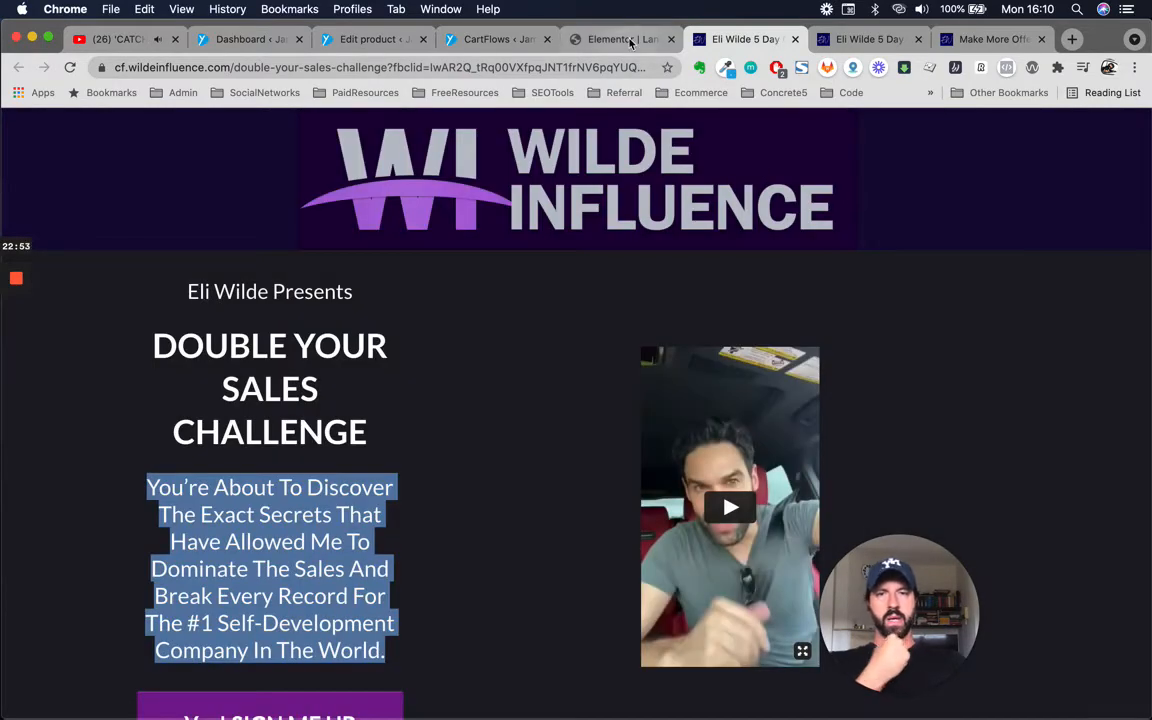
scroll(535, 373, down, 2)
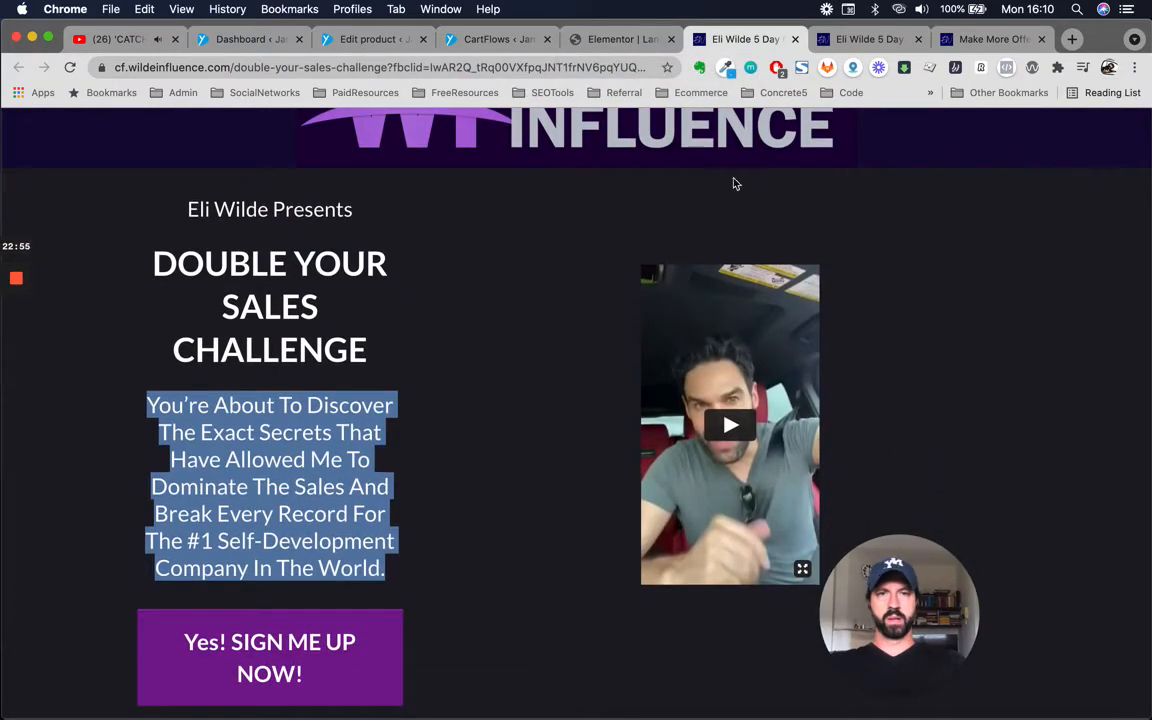
click(610, 42)
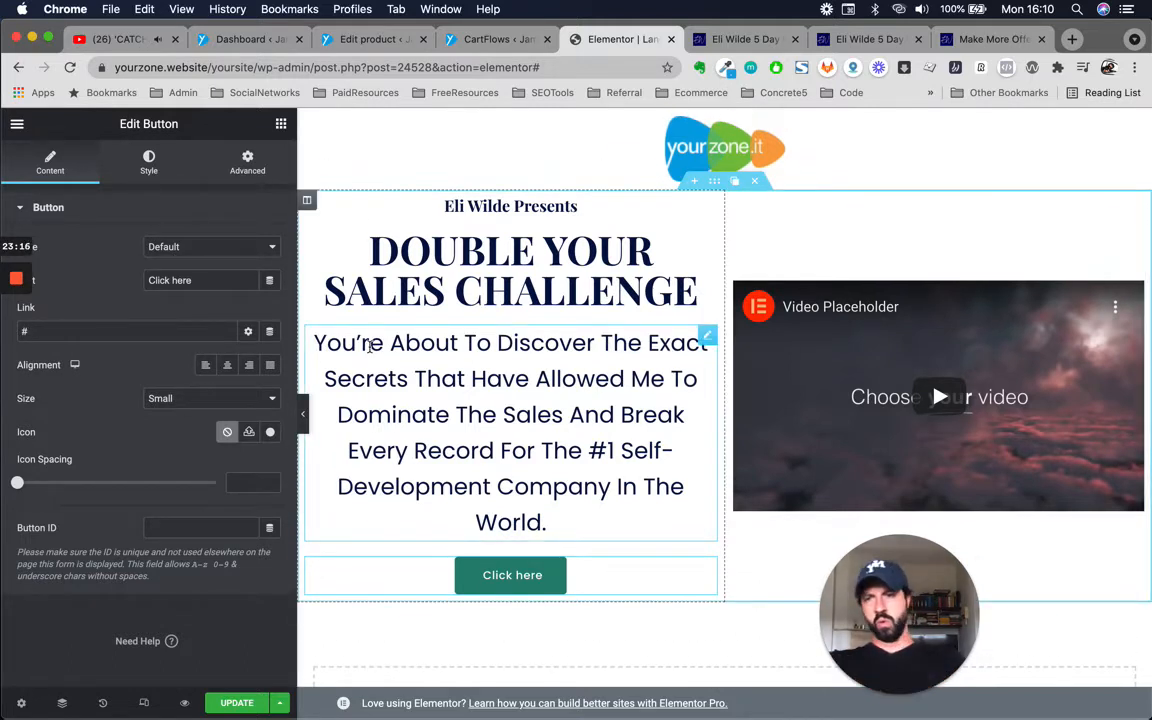
Set the new button's text to "Yes! GIVE ME ACCESS" and clear its link.
triple_click(180, 281)
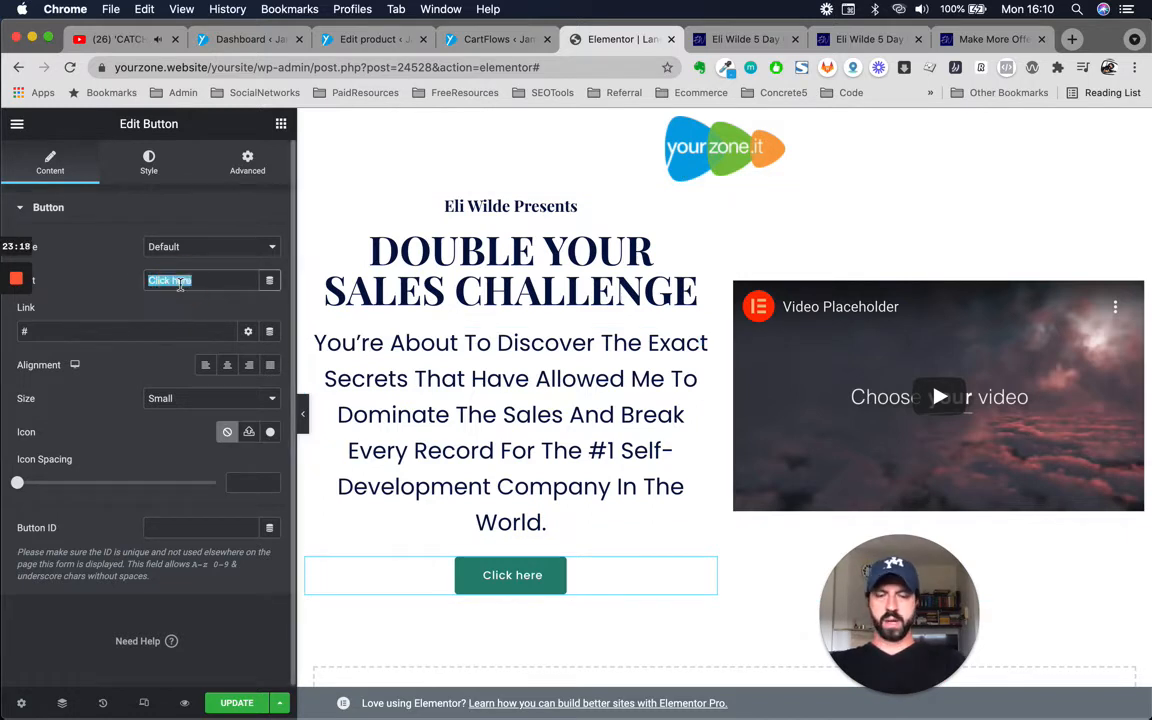
text(Yes! )
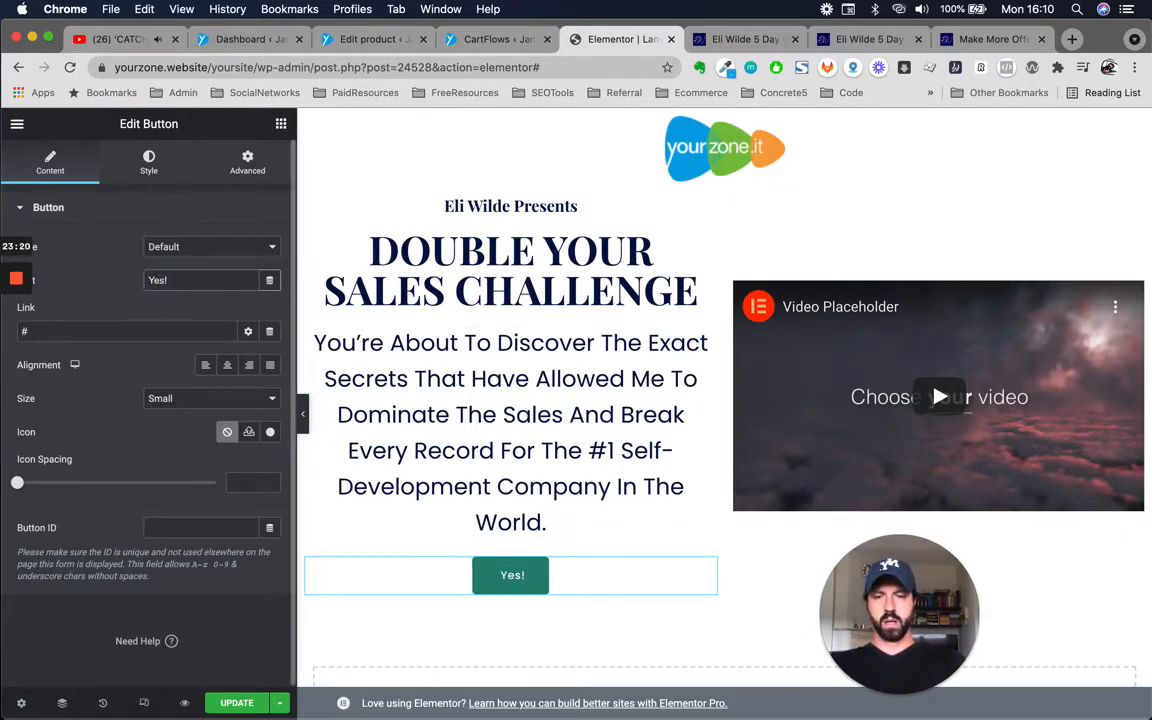
text(Give)
key(BackSpace)
key(BackSpace)
text(IVE ME ACCESS)
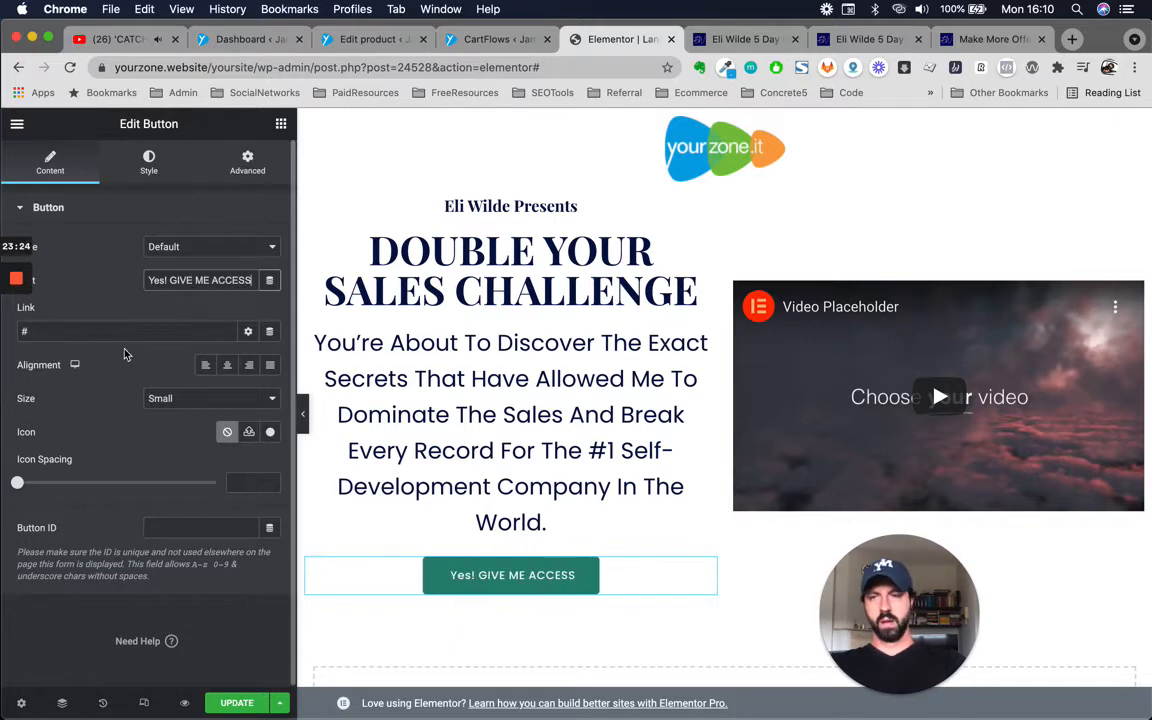
click(103, 327)
key(BackSpace)
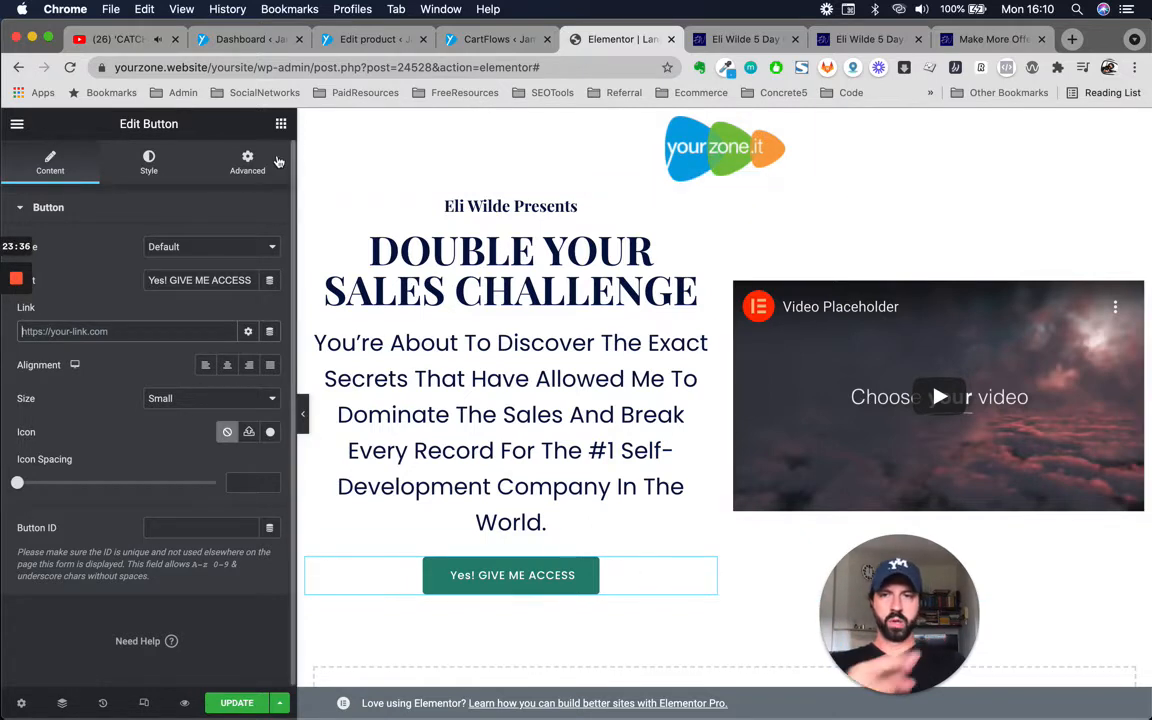
click(280, 123)
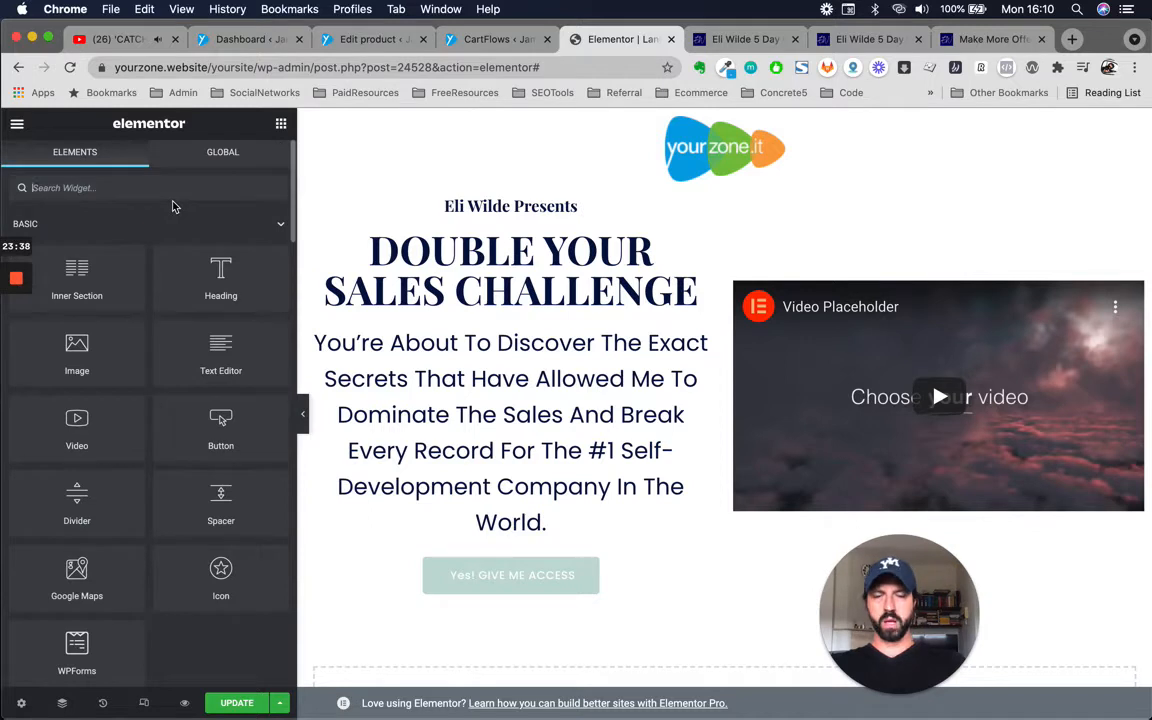
text(ne)
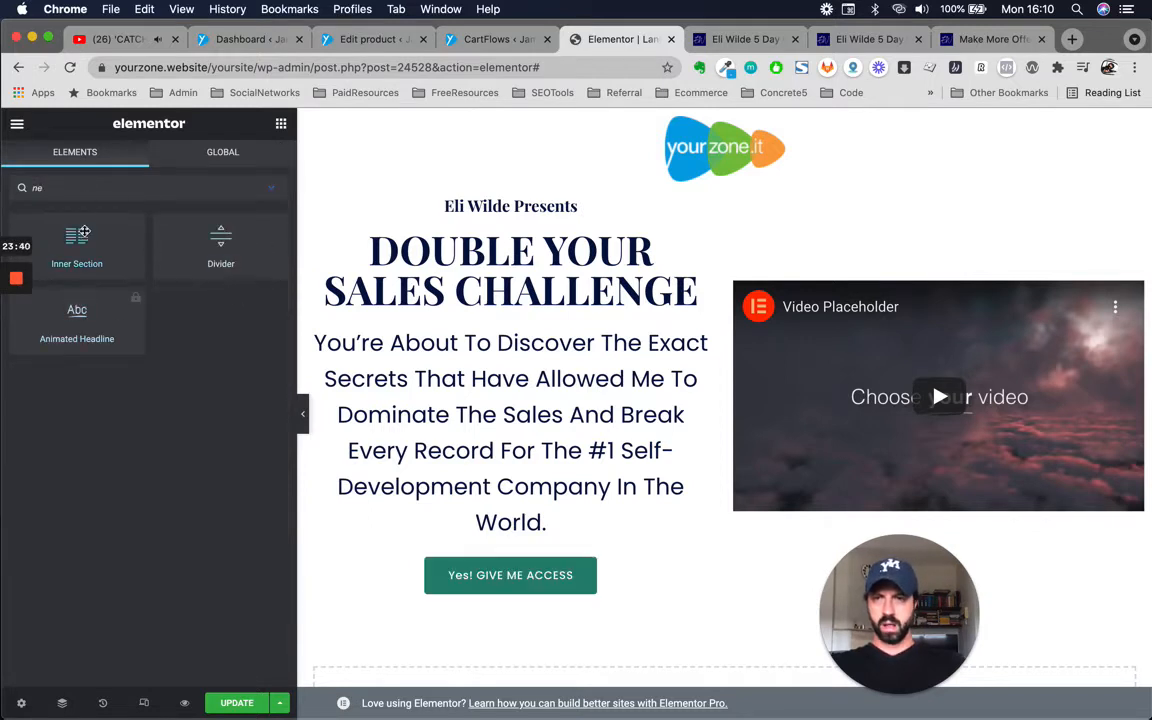
key(BackSpace)
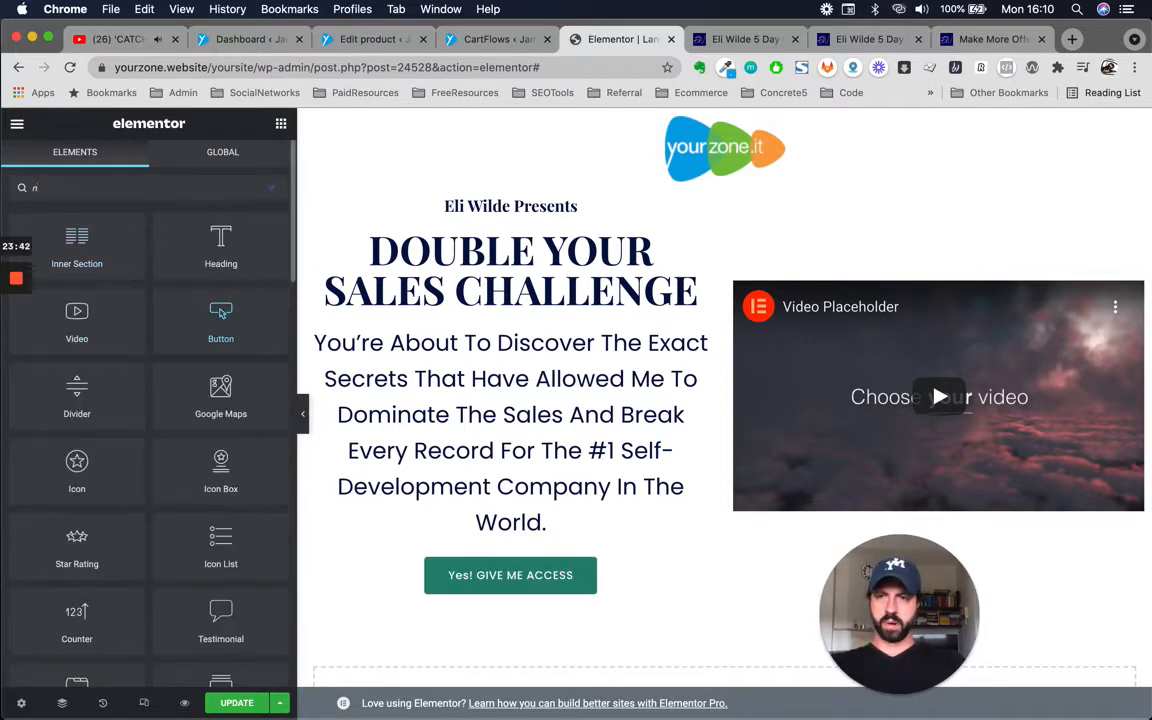
key(BackSpace)
text(ne)
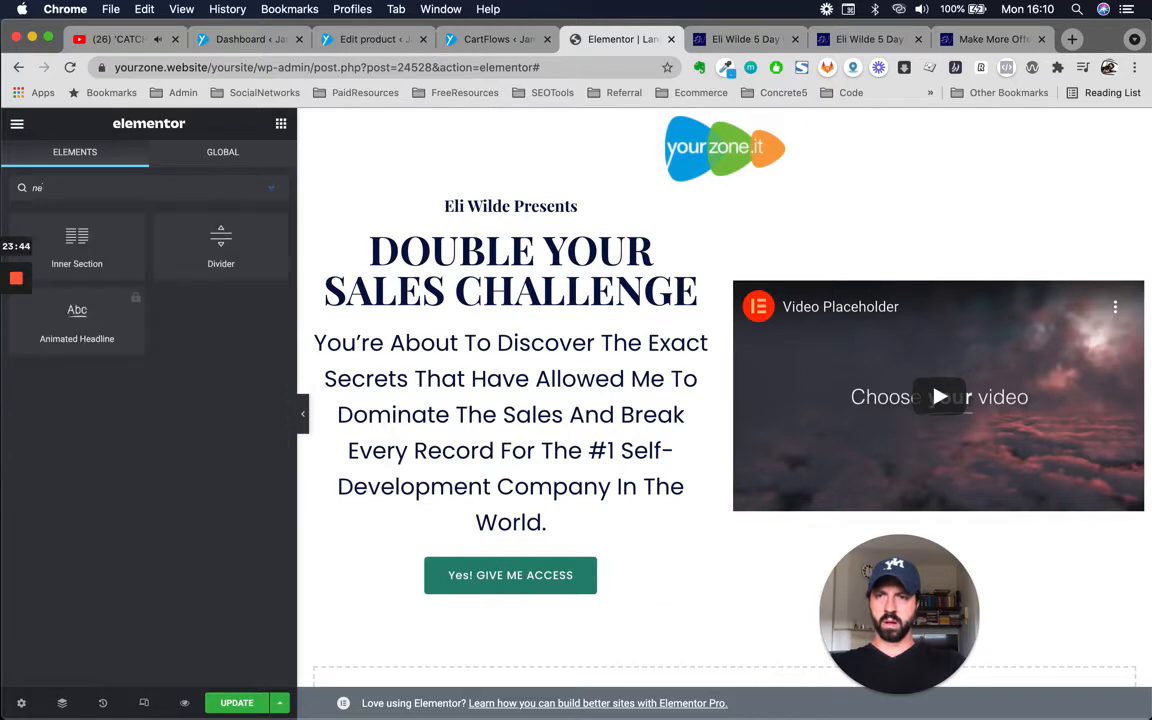
key(BackSpace)
key(BackSpace)
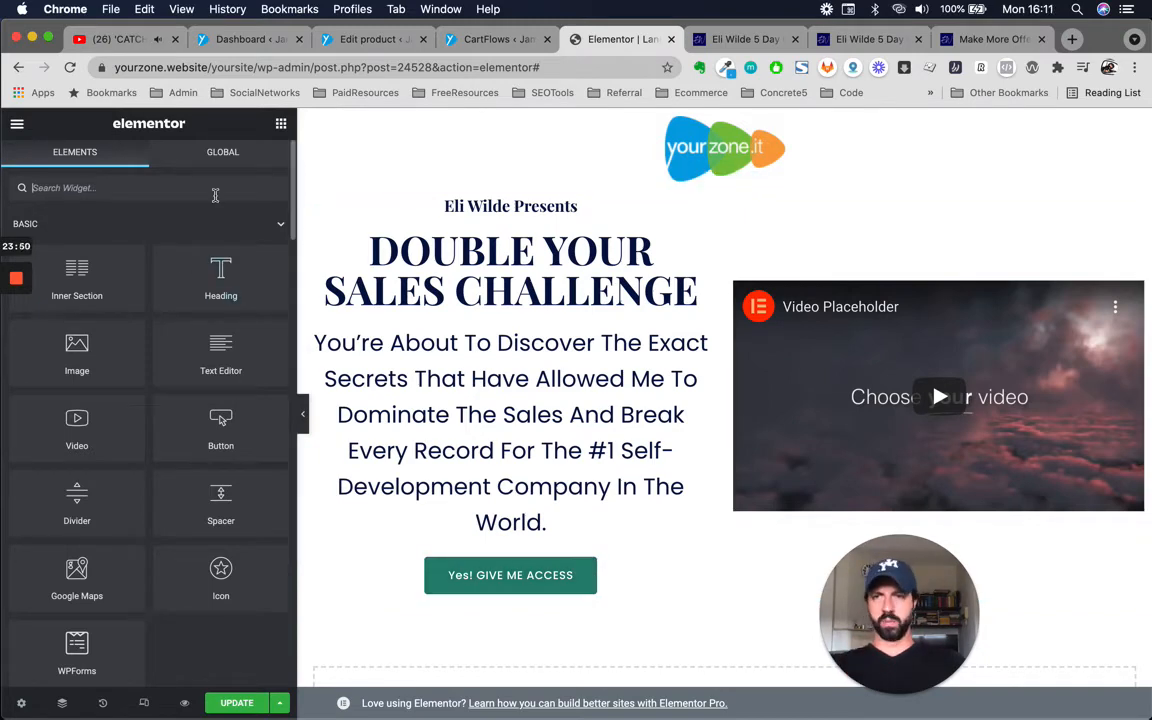
click(708, 568)
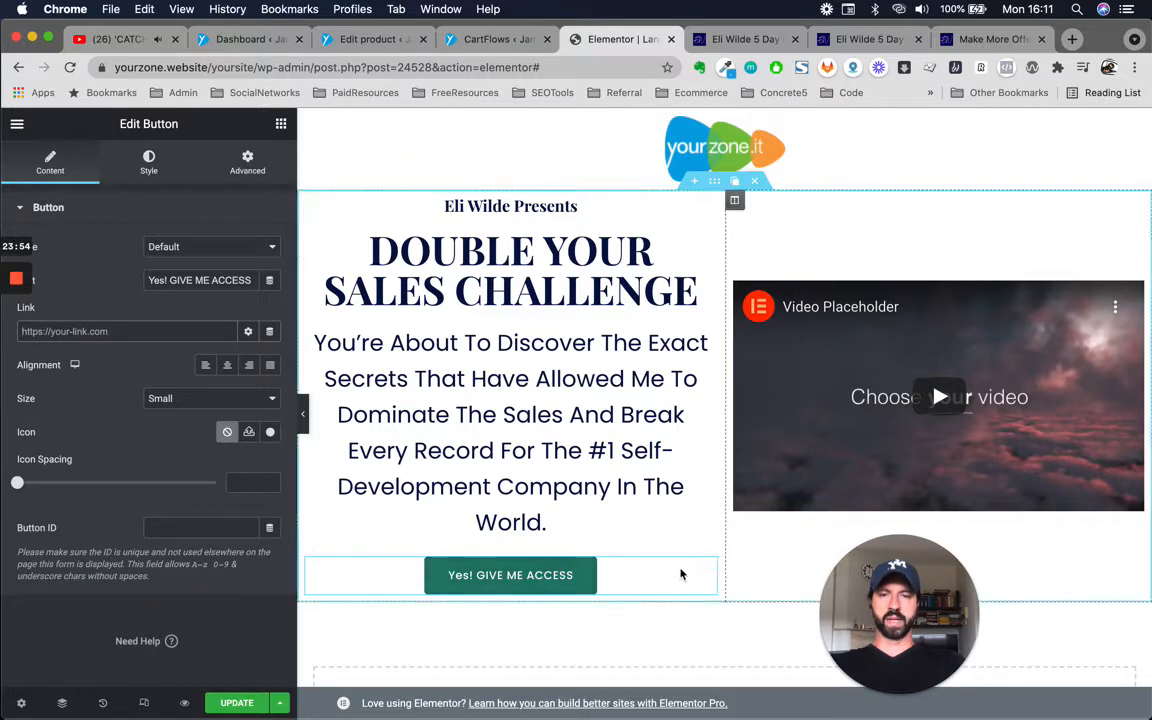
drag(552, 522, 470, 452)
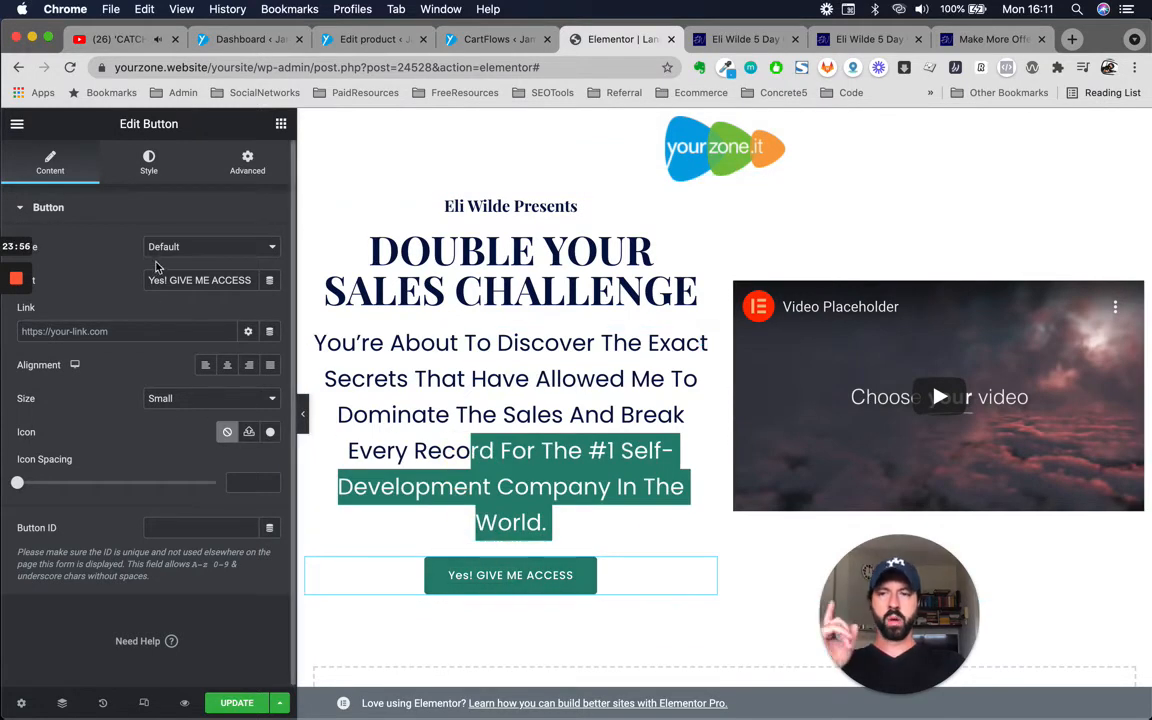
click(176, 205)
Find the Optin Form widget by searching for "opt" and place it below the video in the second column.
click(280, 126)
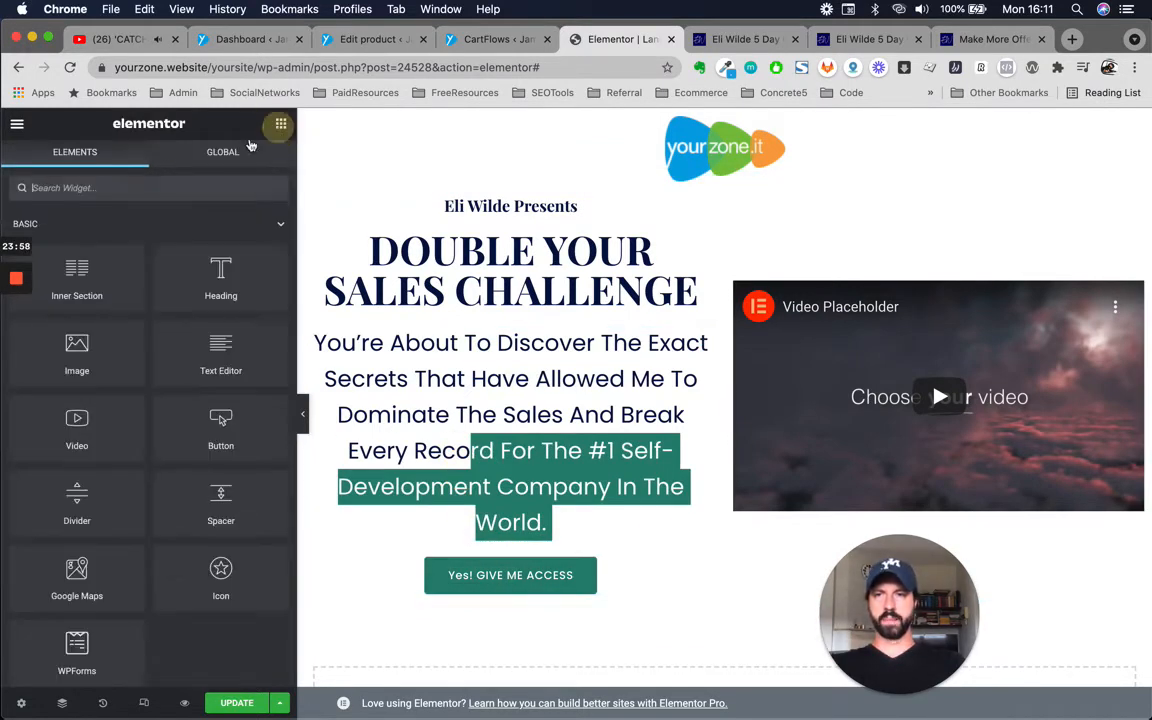
click(149, 181)
text(opt)
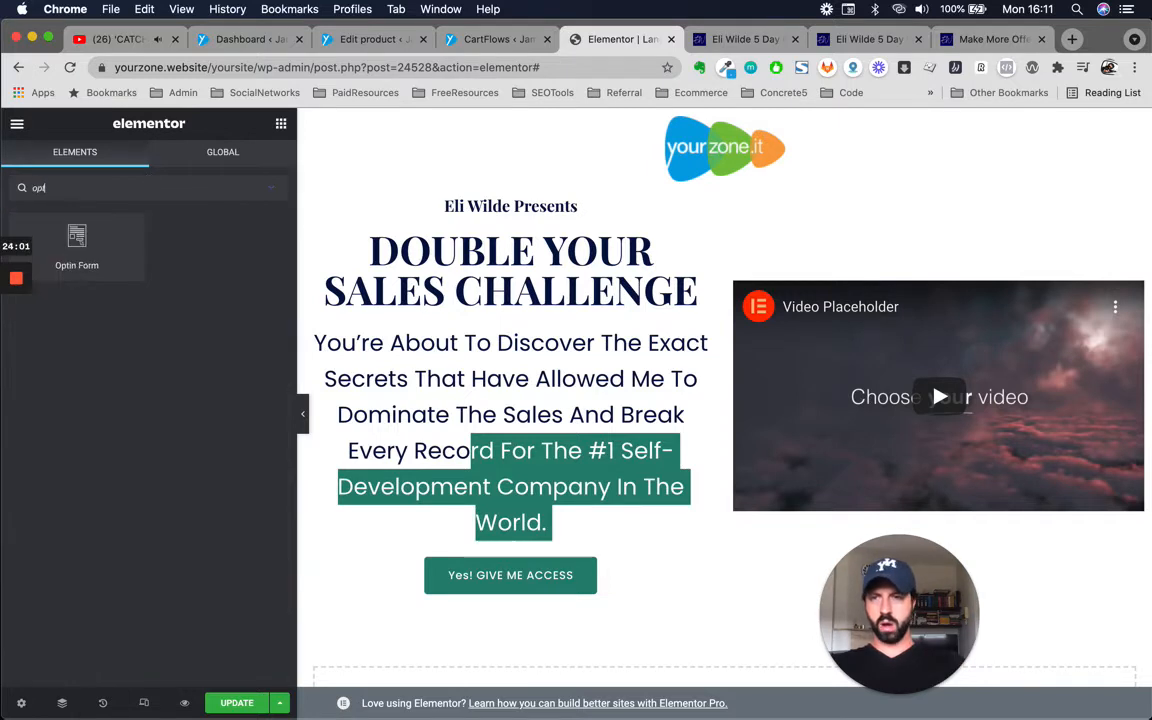
drag(117, 250, 912, 509)
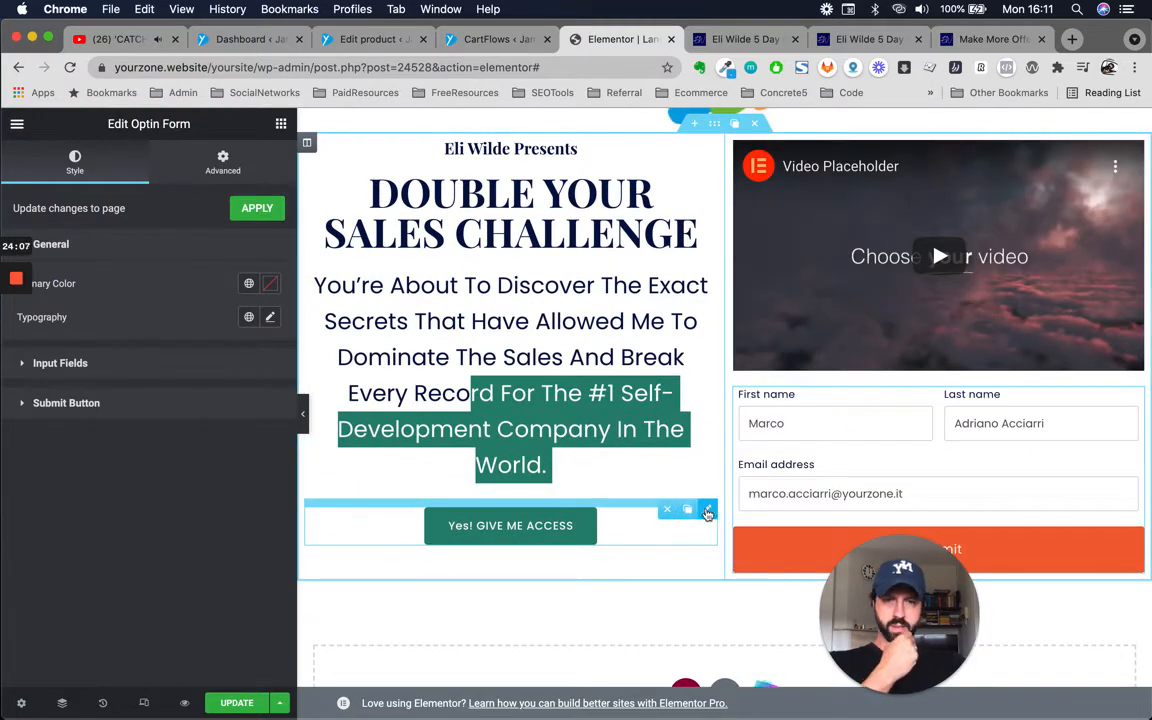
Delete the "Yes! GIVE ME ACCESS" button below the paragraph in the first column.
click(665, 510)
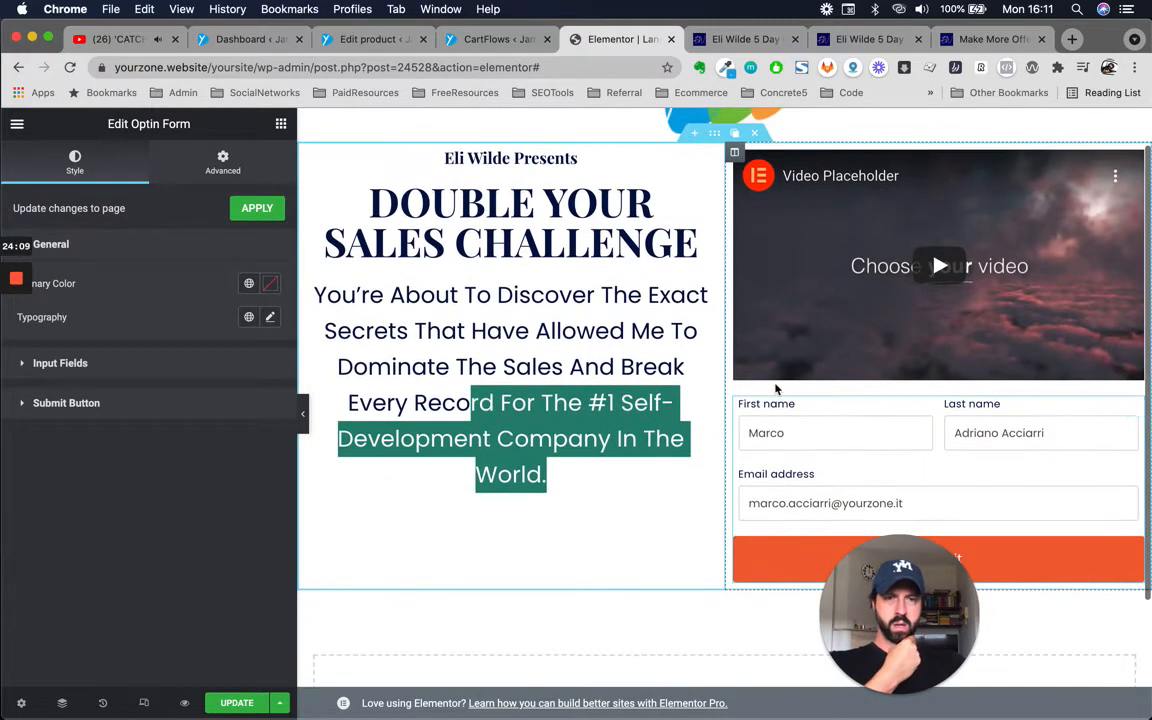
scroll(985, 473, down, 1)
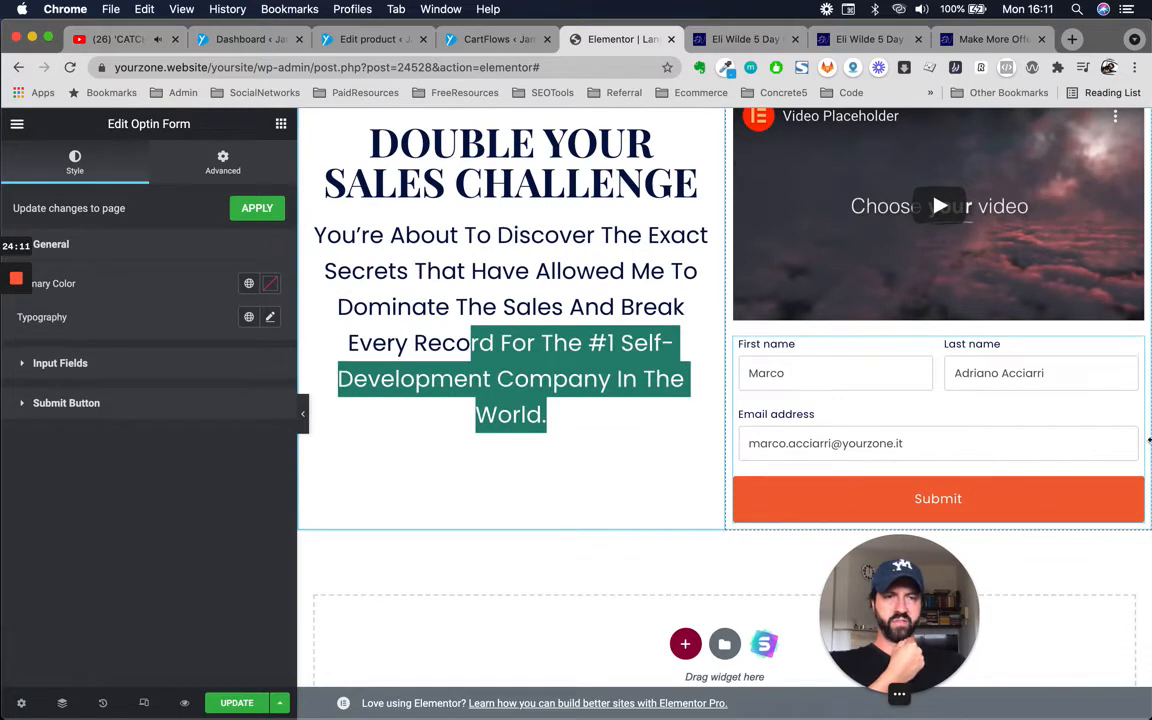
click(540, 497)
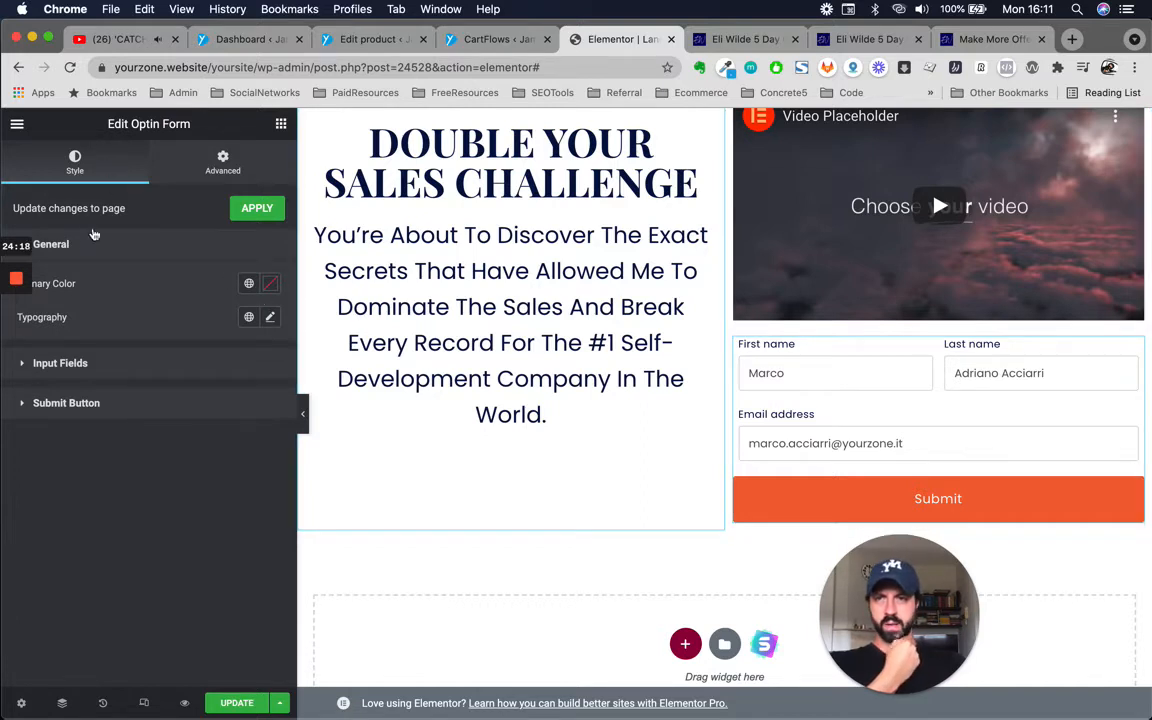
Set the optin form's primary color to the global Primary color #6EC1E4 and open its color picker.
click(249, 285)
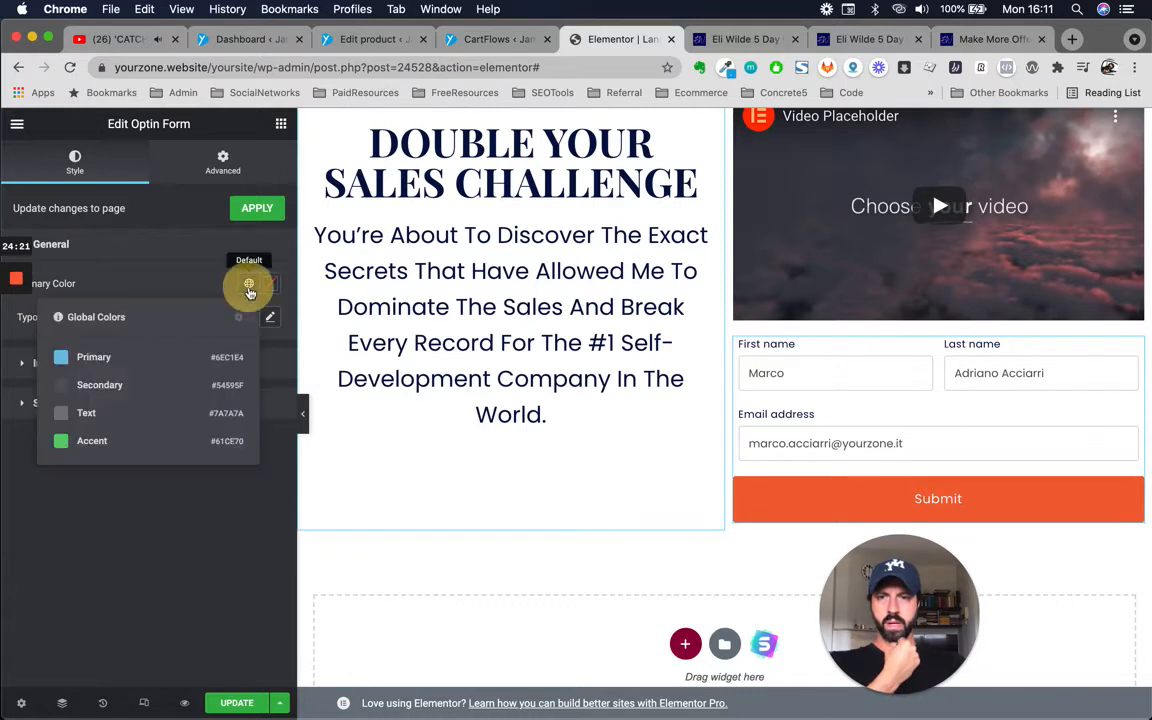
click(99, 359)
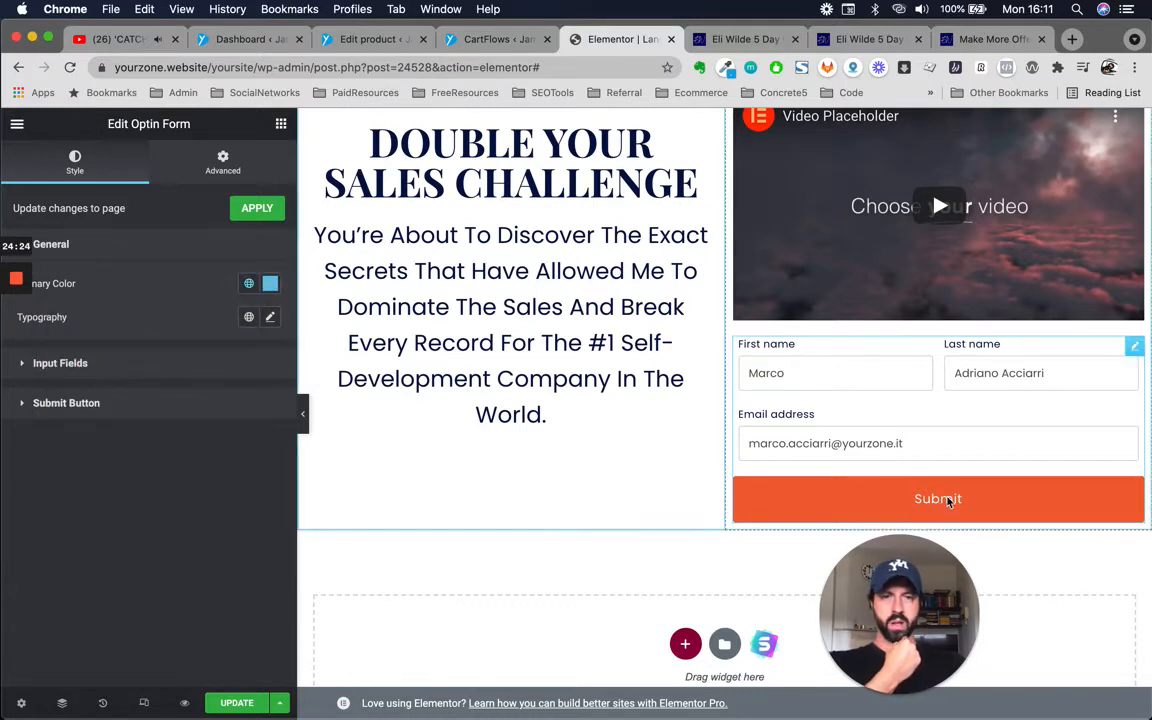
click(270, 285)
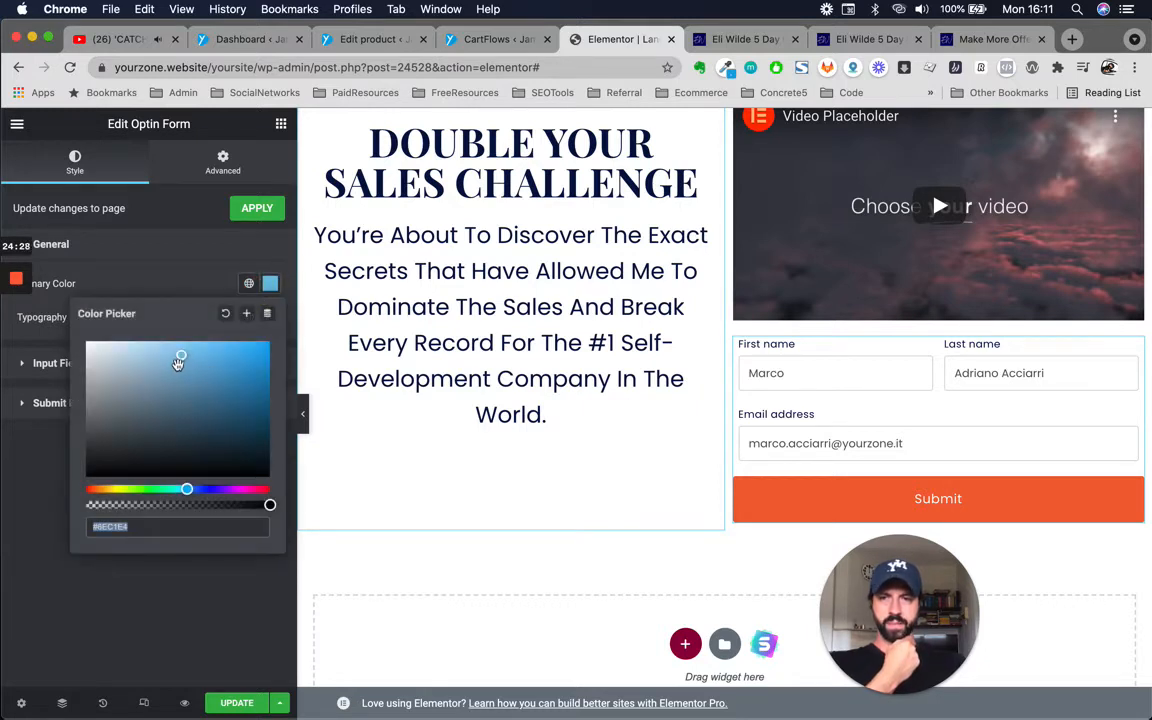
Try a darker custom blue for the opt-in form's primary color, starting with #4C9EC0, and settle on a lighter shade.
click(212, 298)
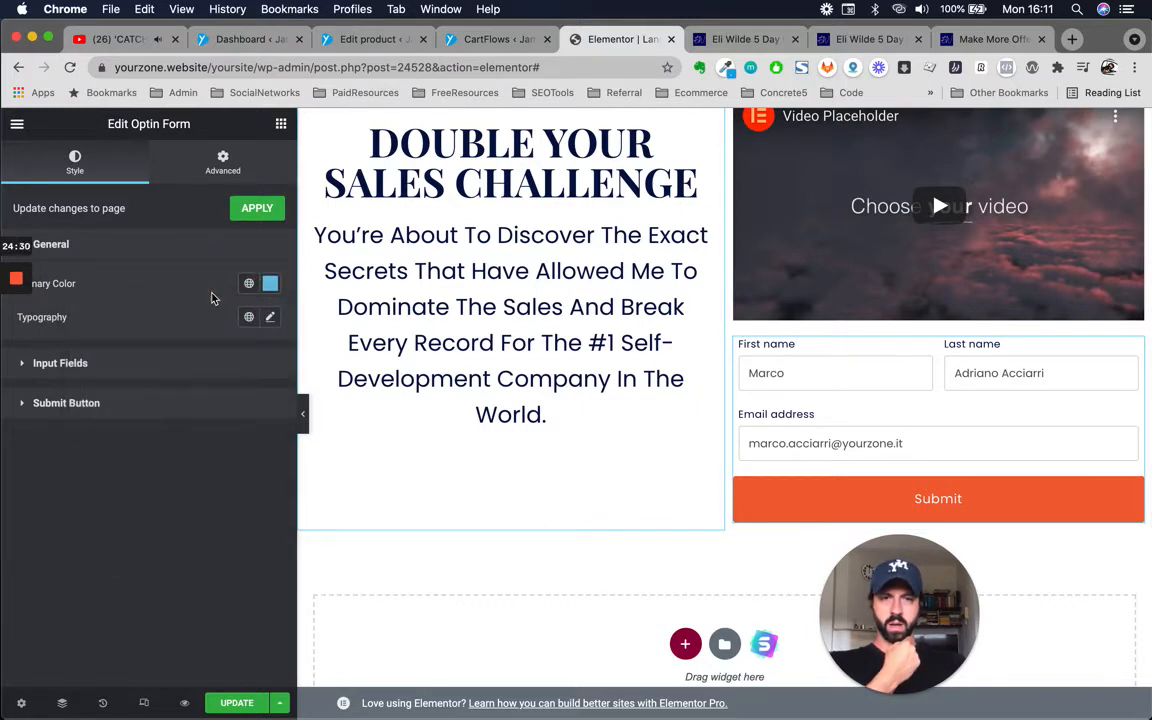
click(274, 287)
click(170, 404)
click(197, 375)
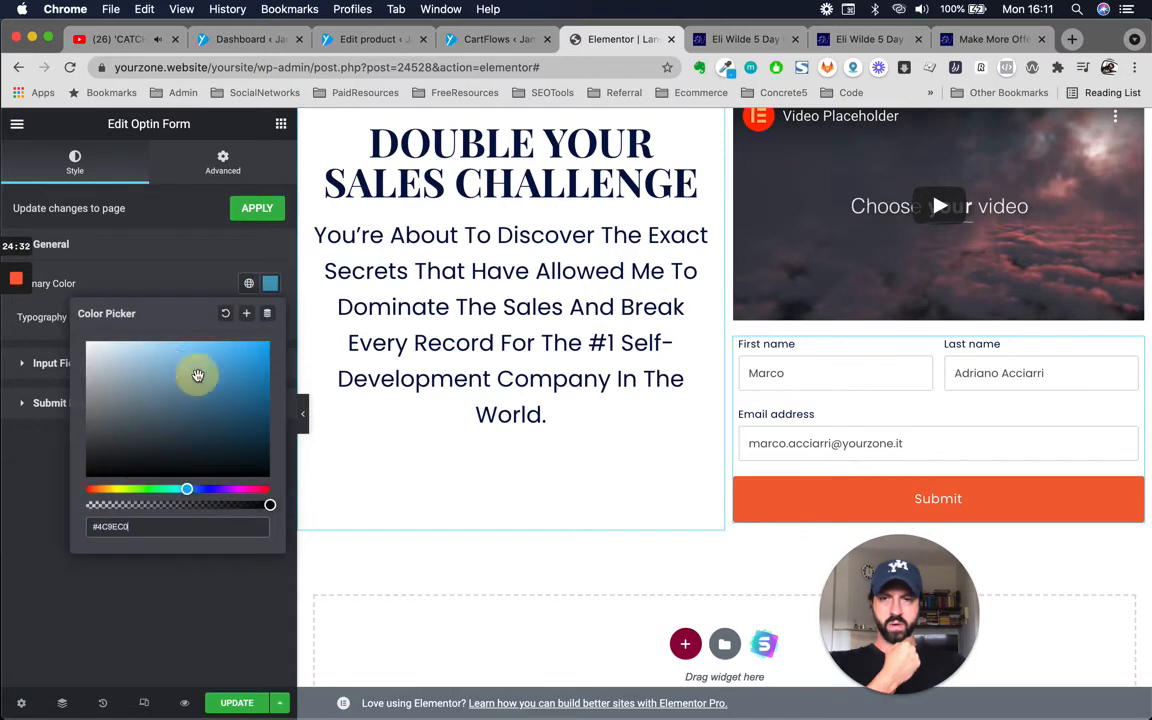
click(176, 359)
click(187, 273)
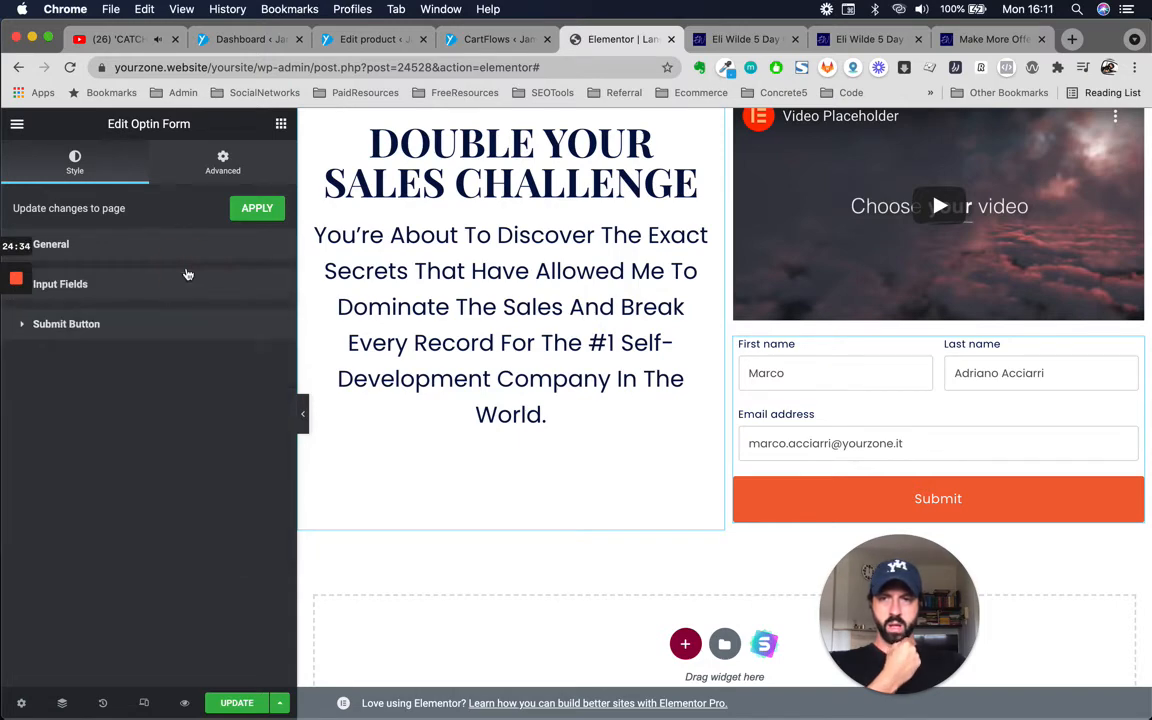
Give the form's submit button a classic background that uses the global Primary color.
click(143, 294)
click(143, 294)
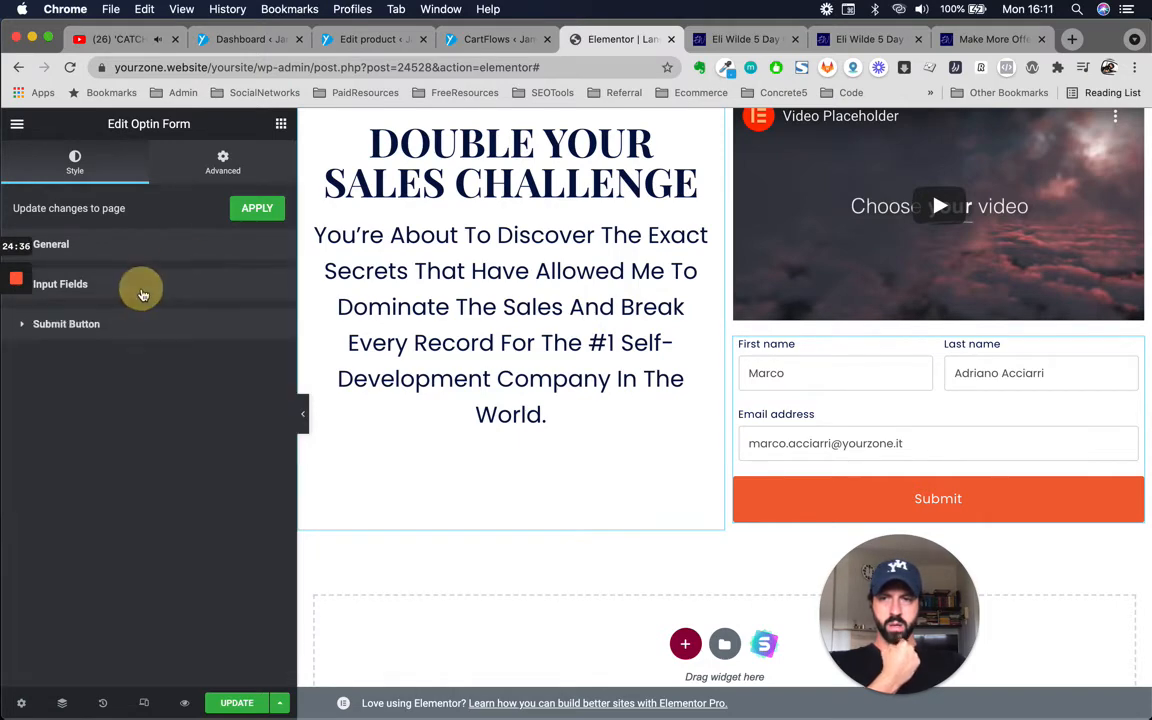
click(63, 246)
click(72, 403)
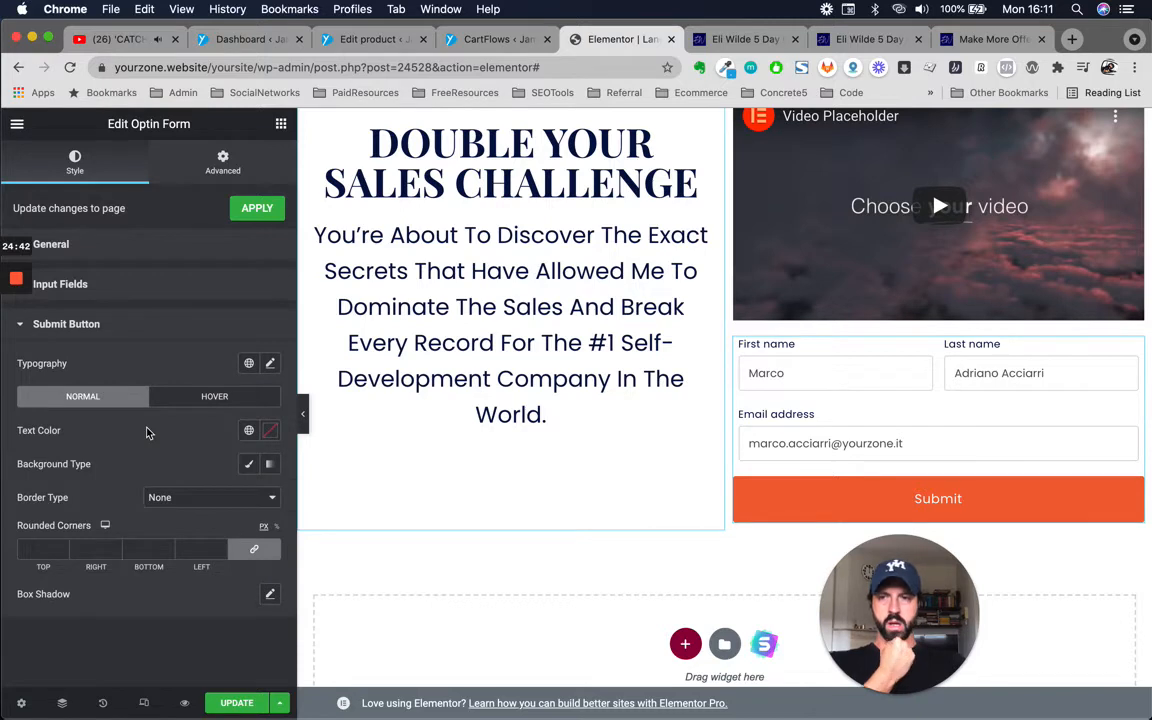
click(249, 464)
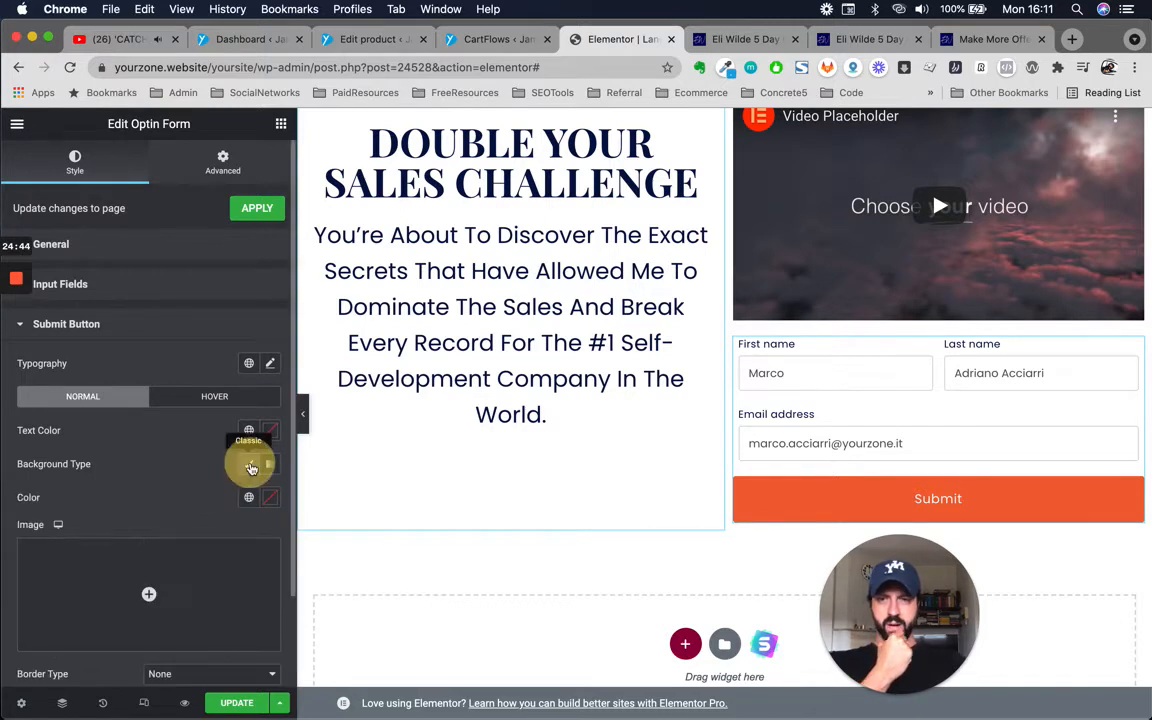
scroll(180, 496, down, 2)
click(249, 421)
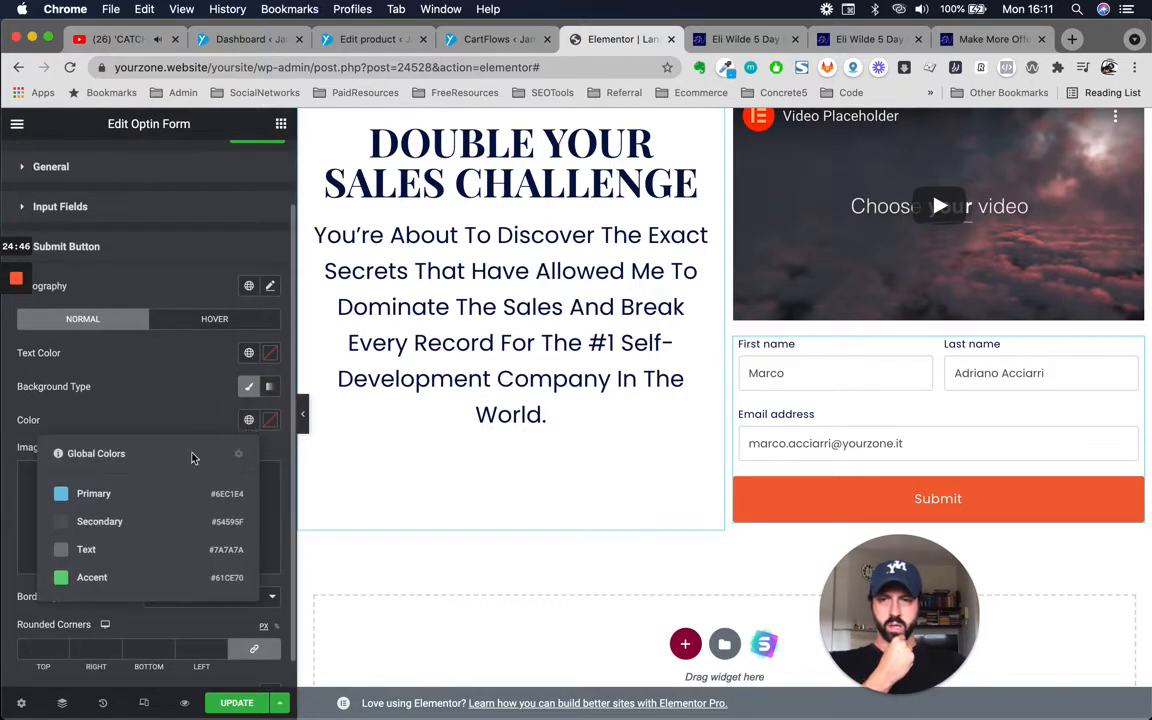
click(95, 494)
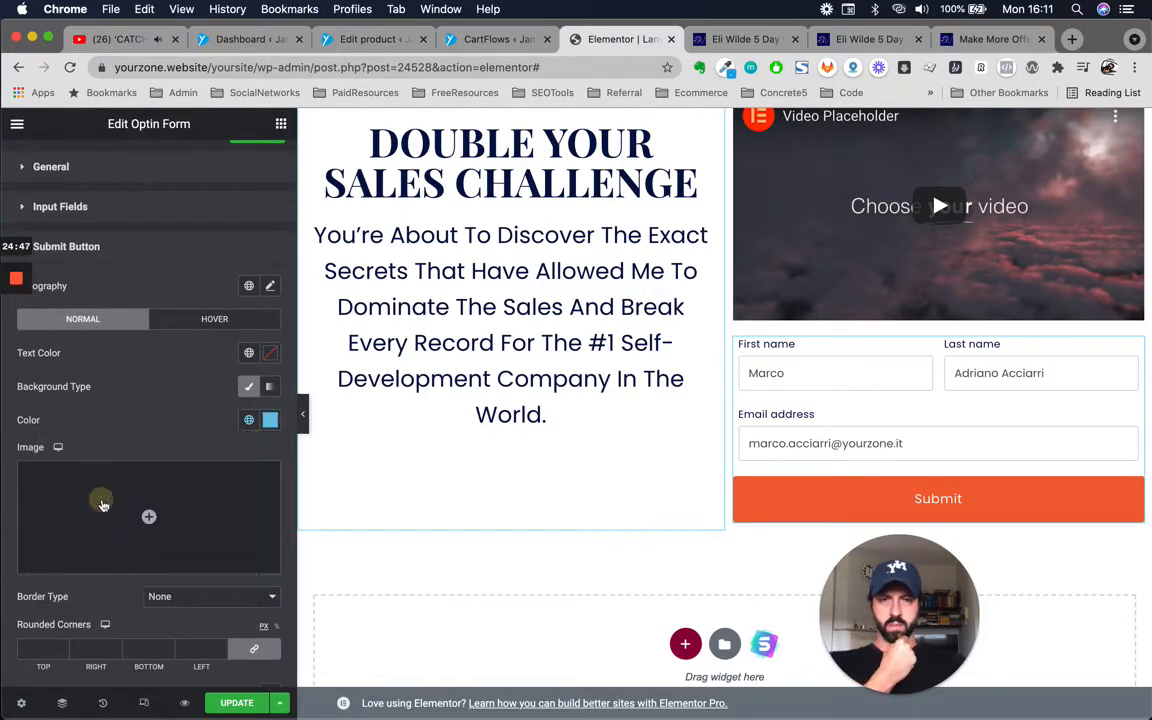
Replace the submit button's background color with a custom, slightly darker blue and close its style settings.
click(266, 428)
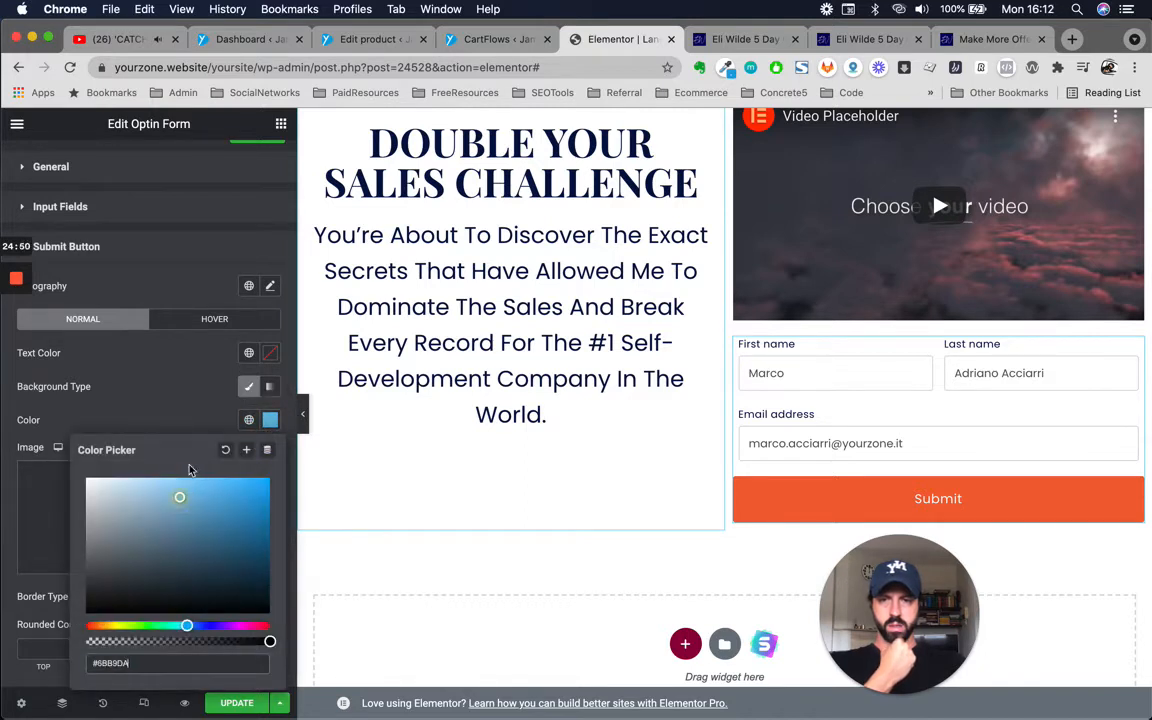
click(194, 530)
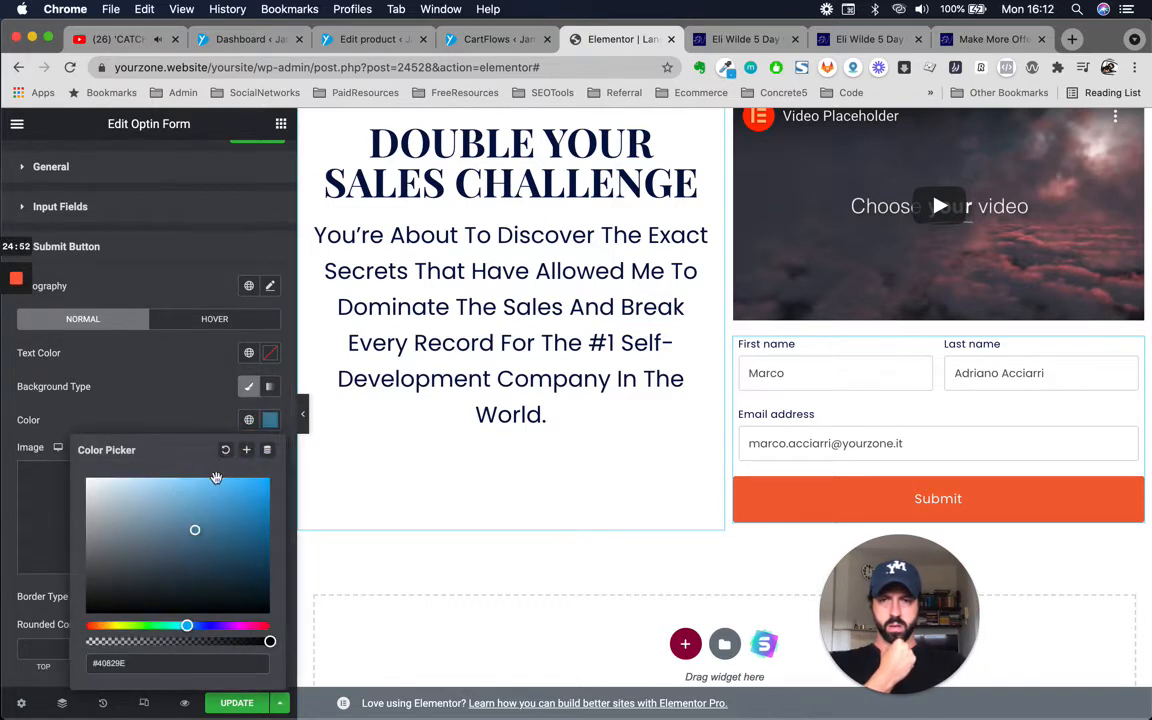
click(203, 381)
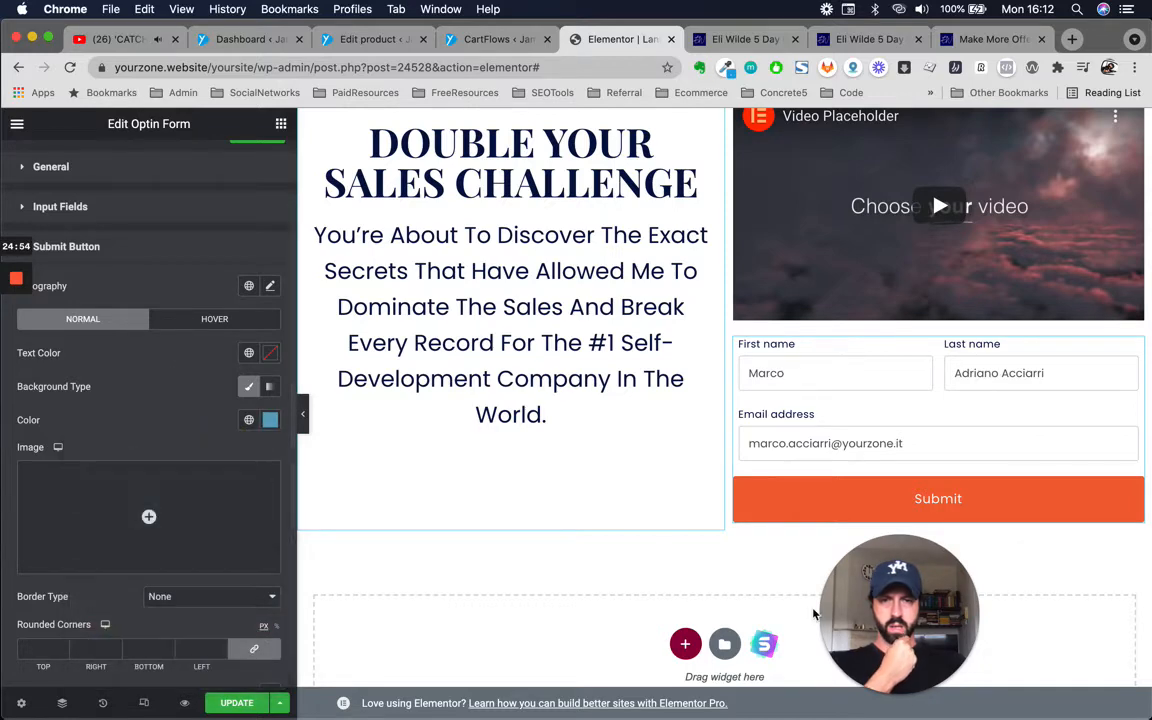
scroll(882, 508, down, 1)
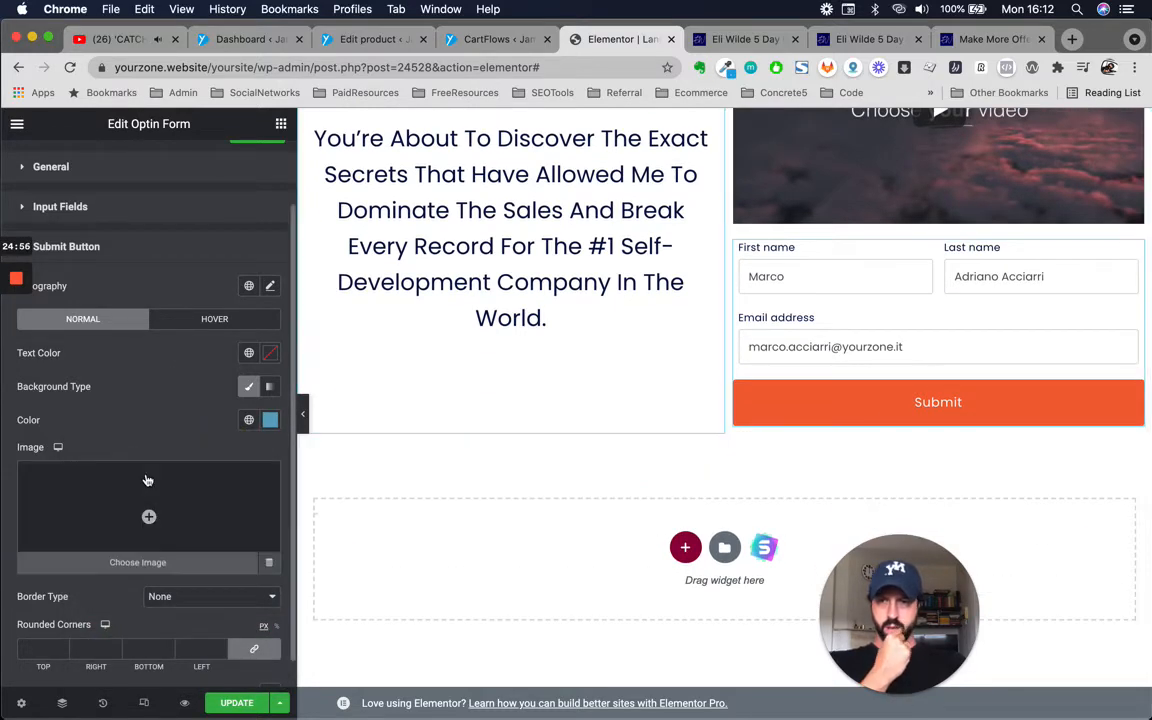
scroll(146, 480, up, 2)
click(60, 325)
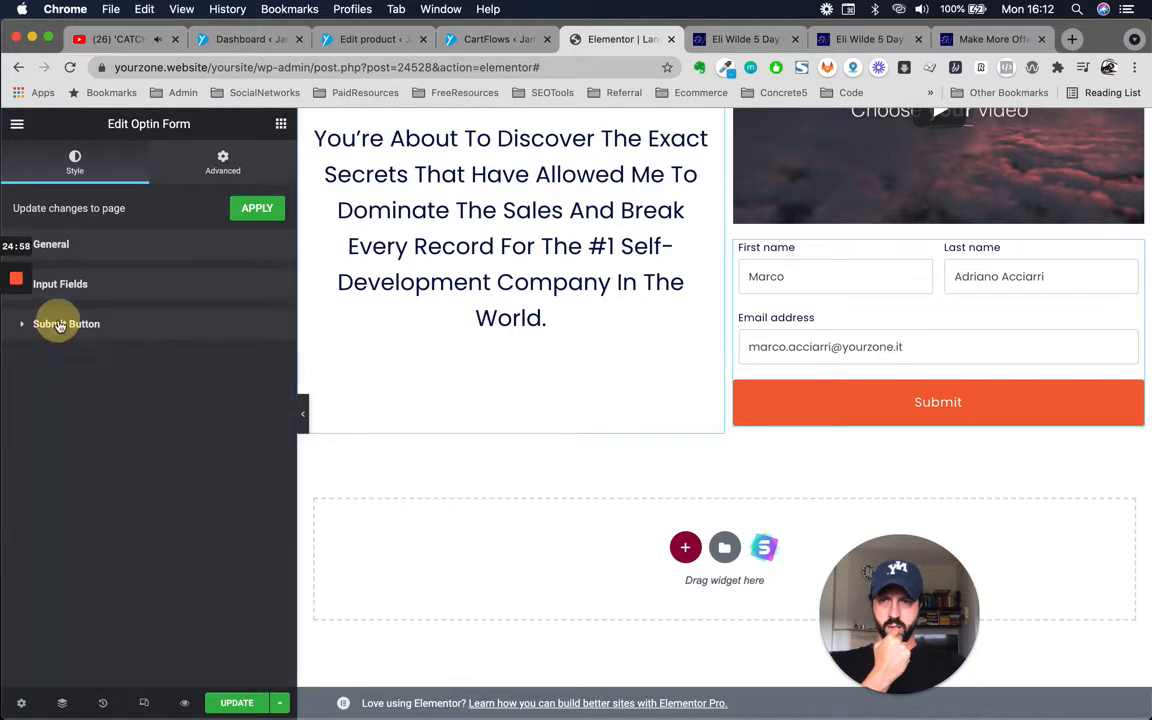
click(916, 196)
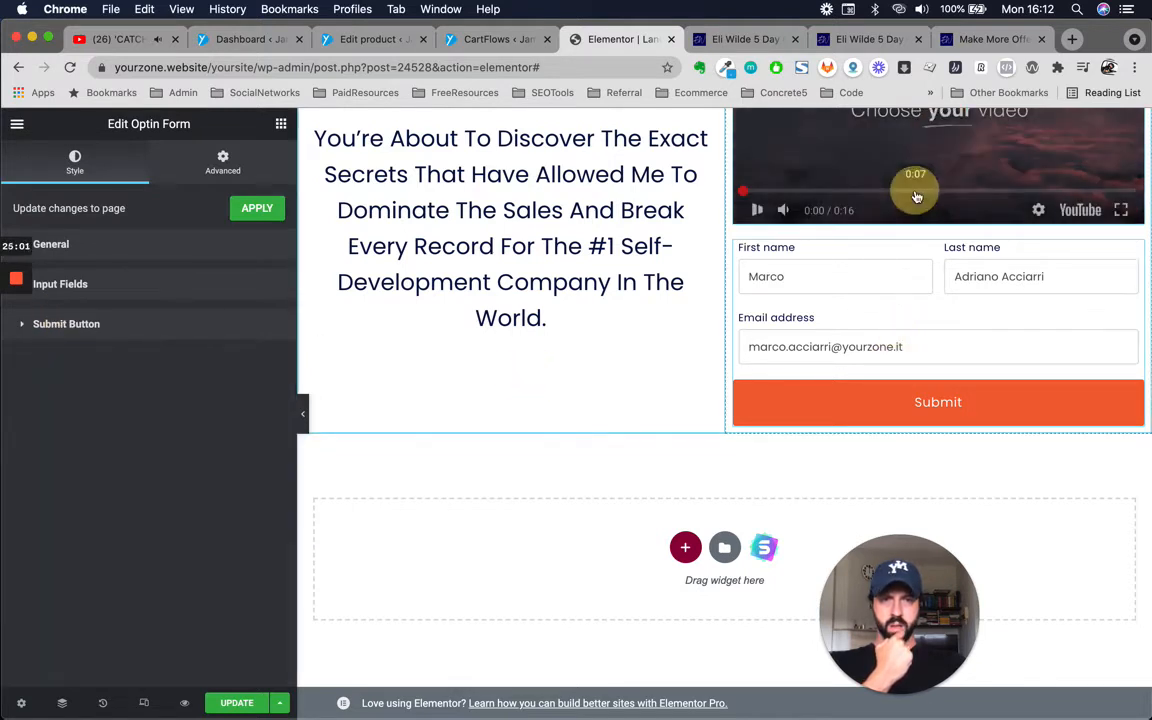
click(757, 209)
scroll(911, 316, up, 1)
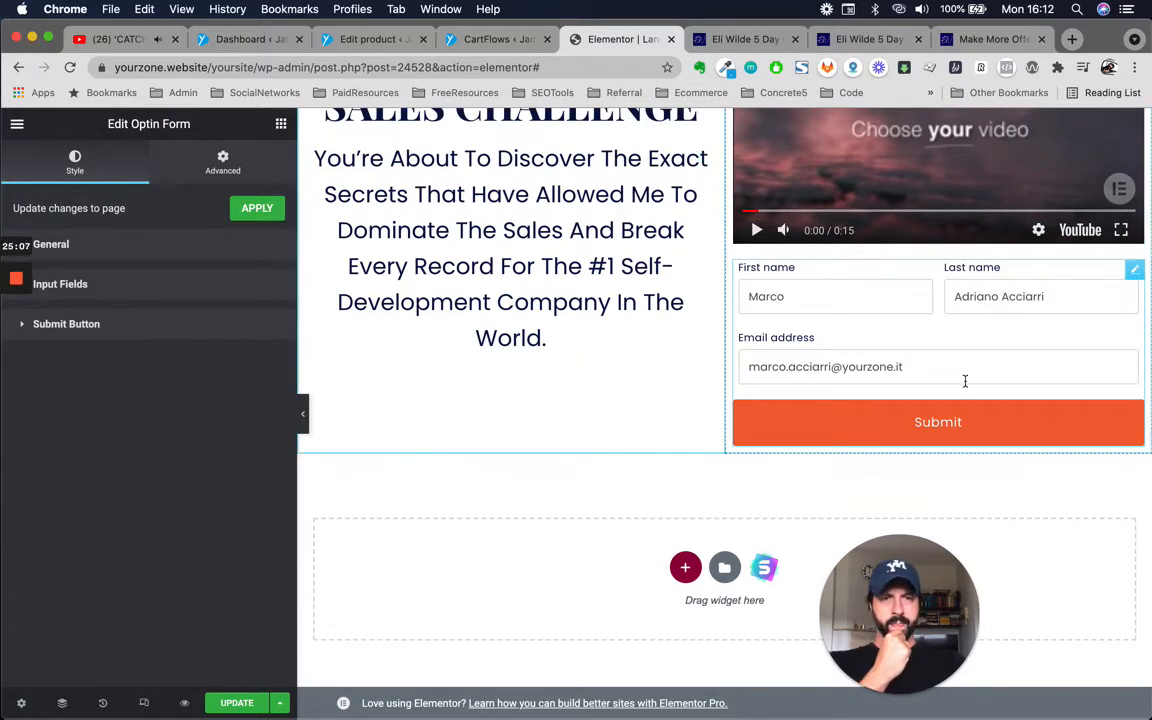
click(99, 285)
scroll(157, 423, down, 1)
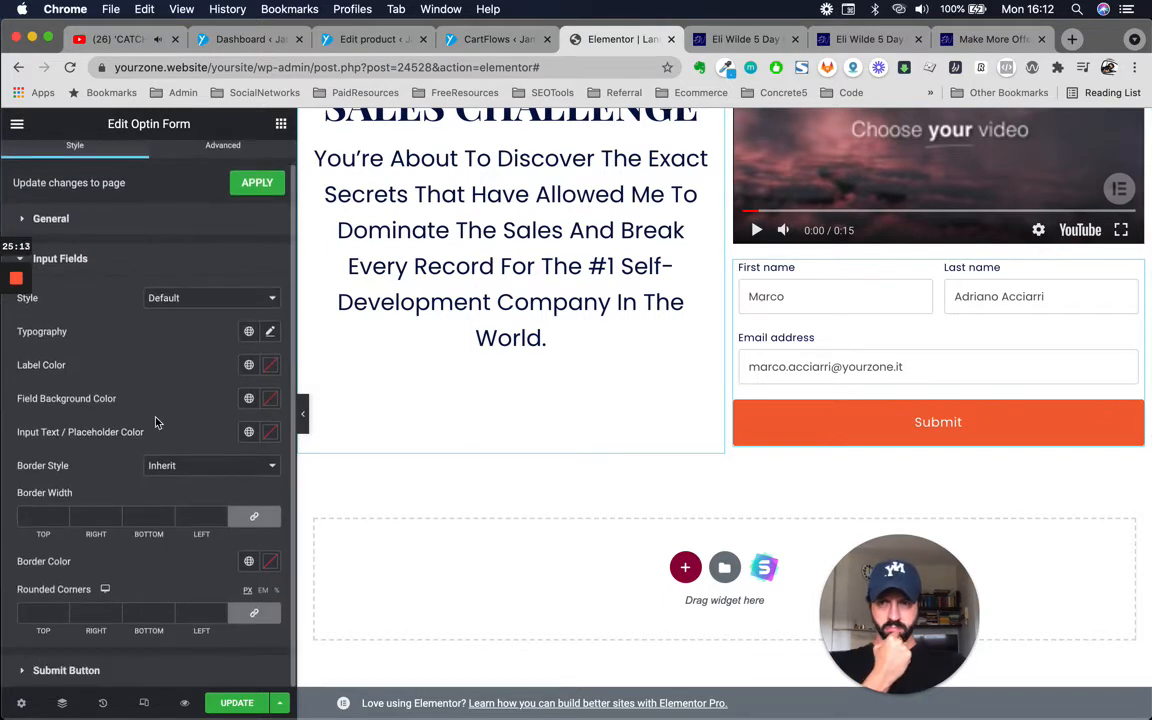
scroll(157, 423, up, 1)
click(78, 285)
Apply the global Primary swatch to the form's primary color and replace it with a custom muted blue shade.
click(82, 250)
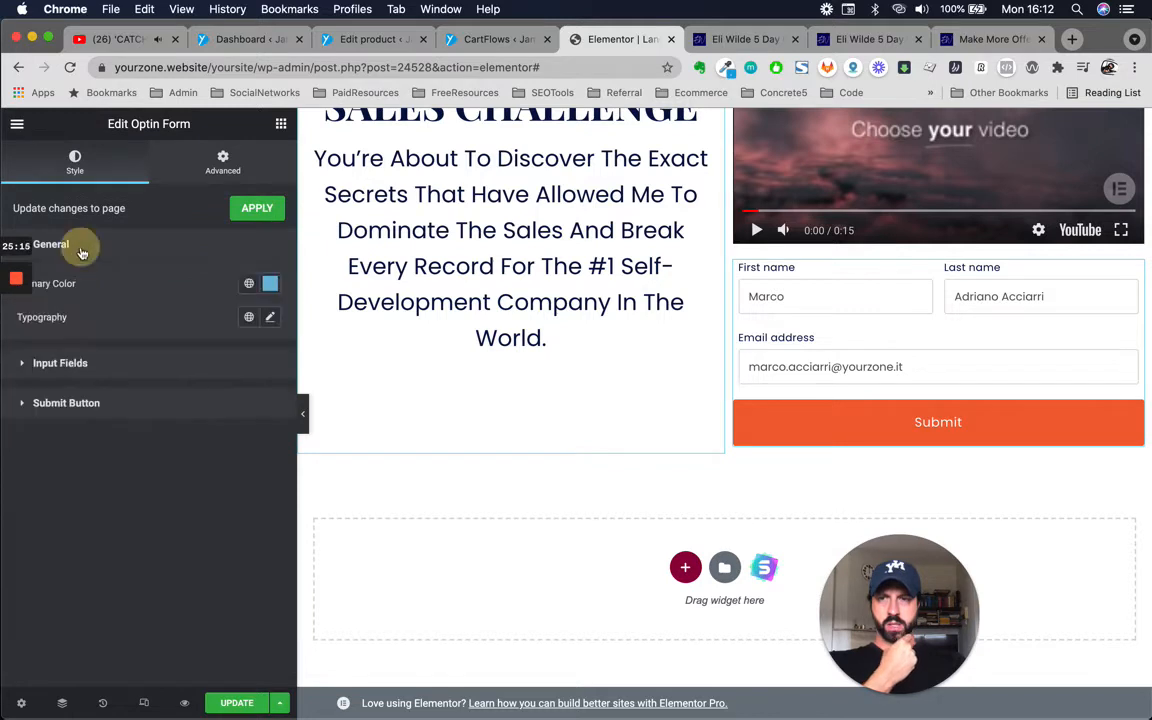
click(270, 285)
click(249, 283)
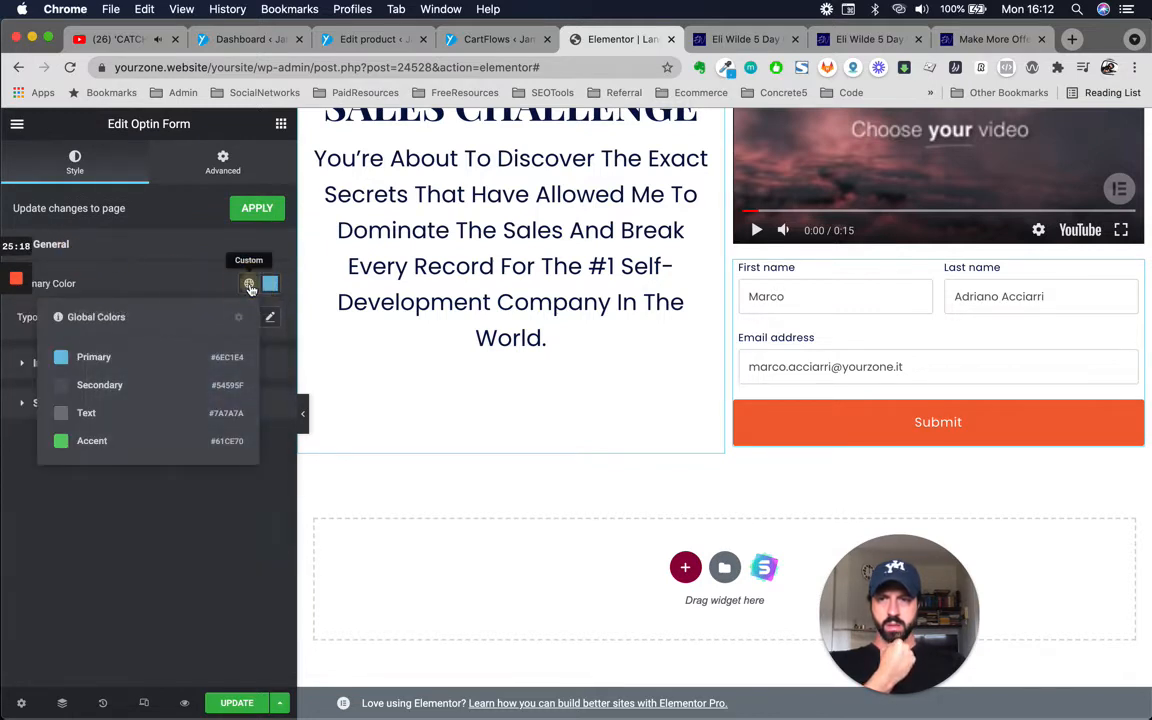
click(71, 358)
click(270, 285)
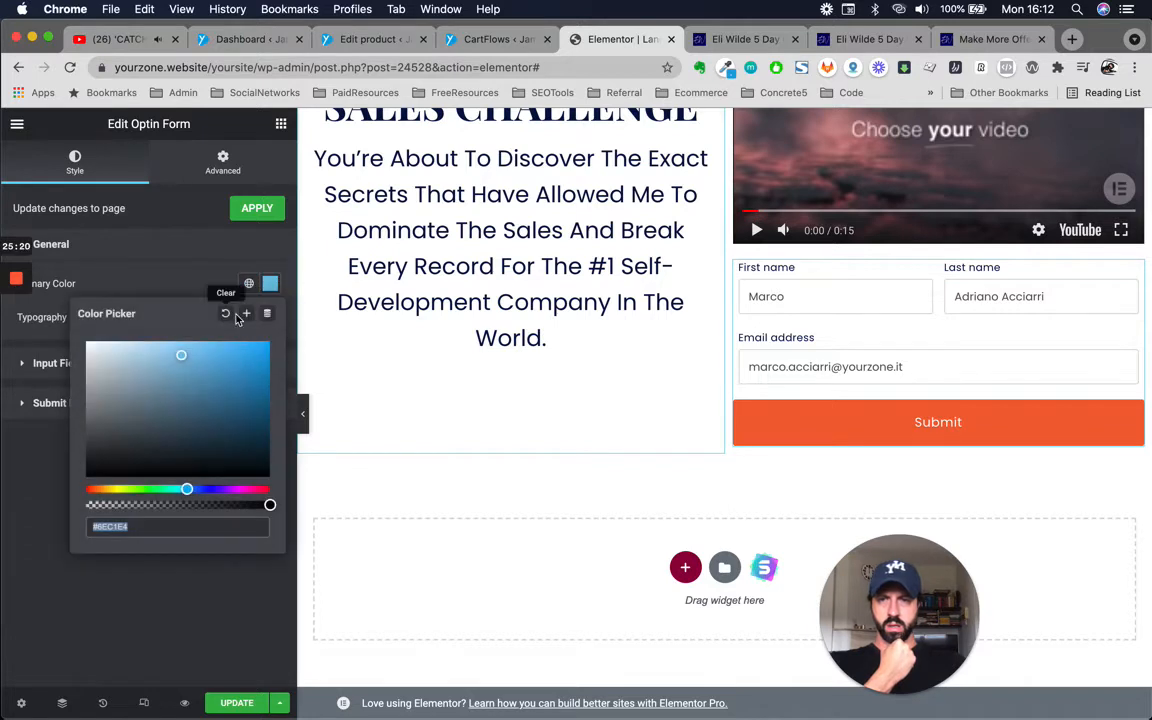
click(226, 366)
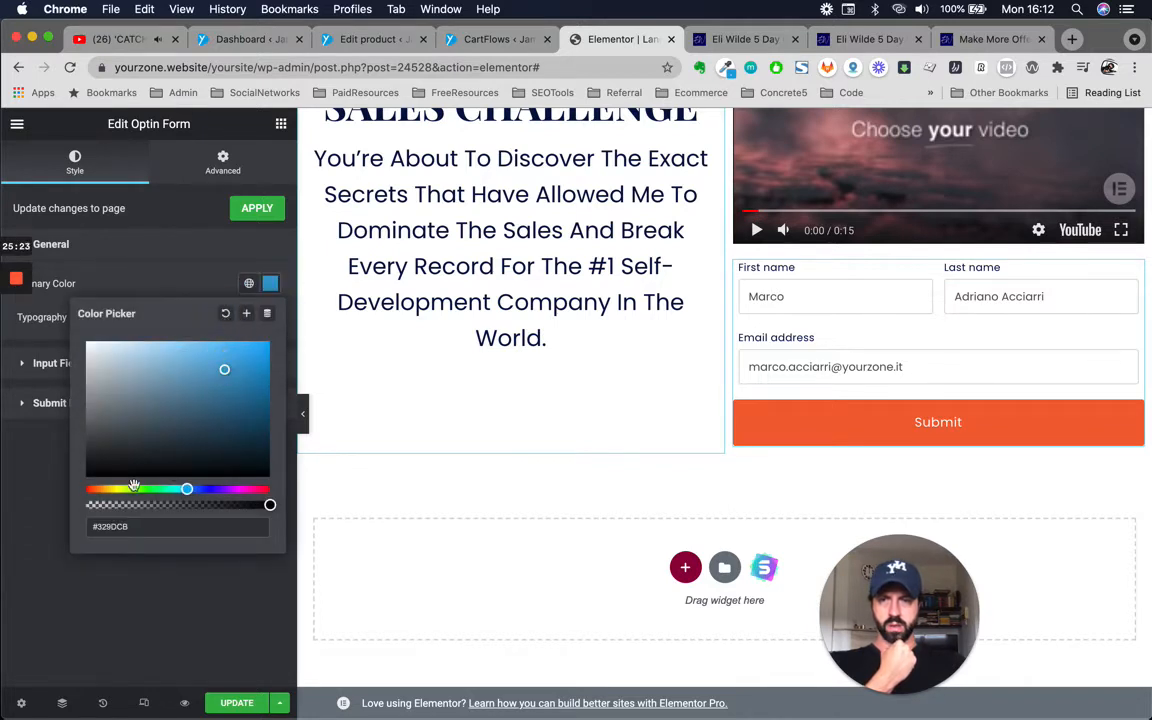
click(139, 391)
click(214, 255)
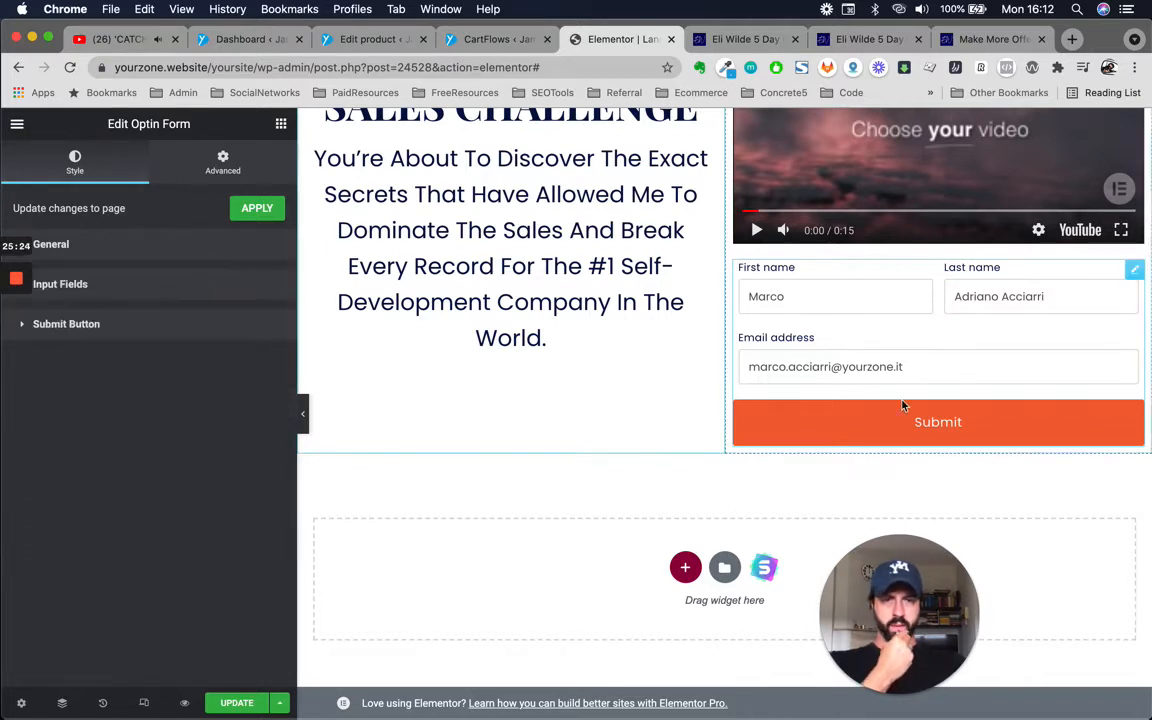
Examine the form's input field and submit button style options, including the button's background image, for what controls its appearance.
scroll(903, 402, up, 3)
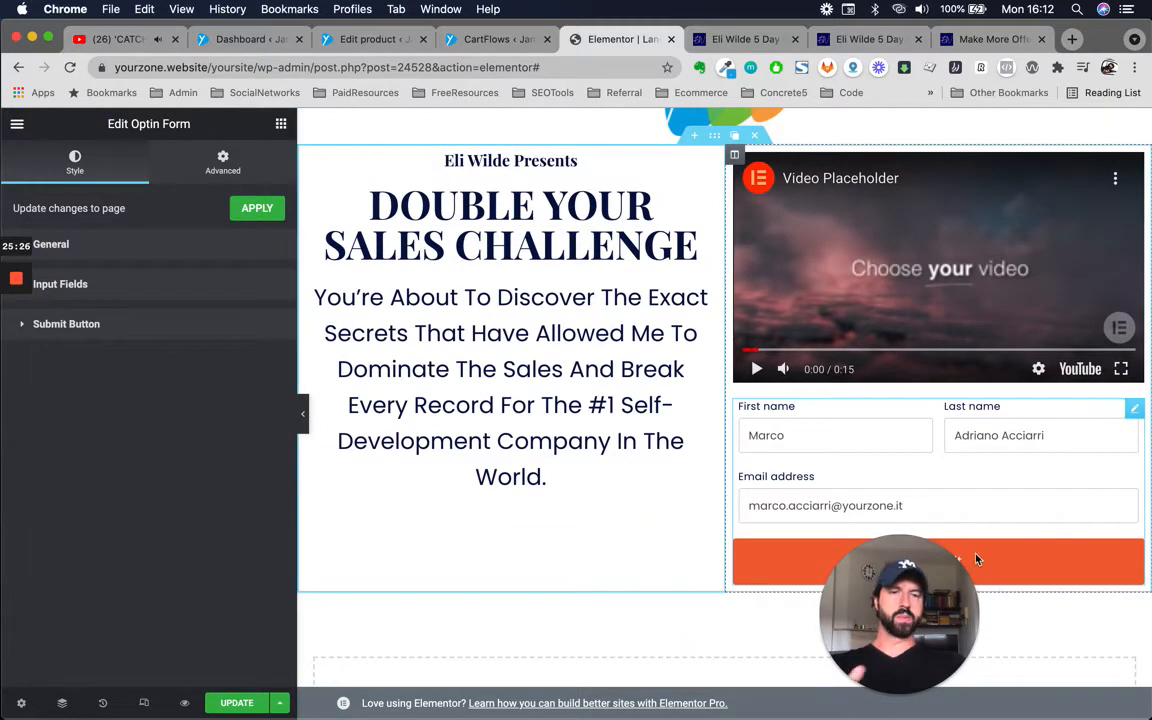
scroll(676, 491, down, 3)
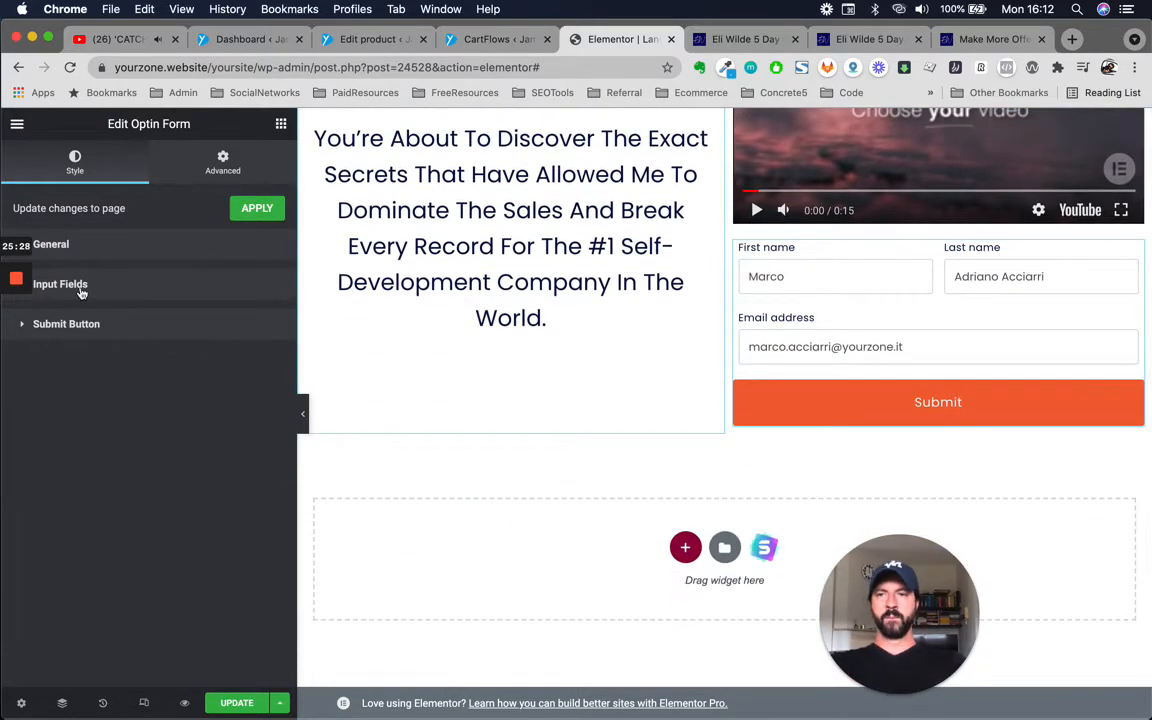
click(81, 292)
scroll(175, 425, down, 1)
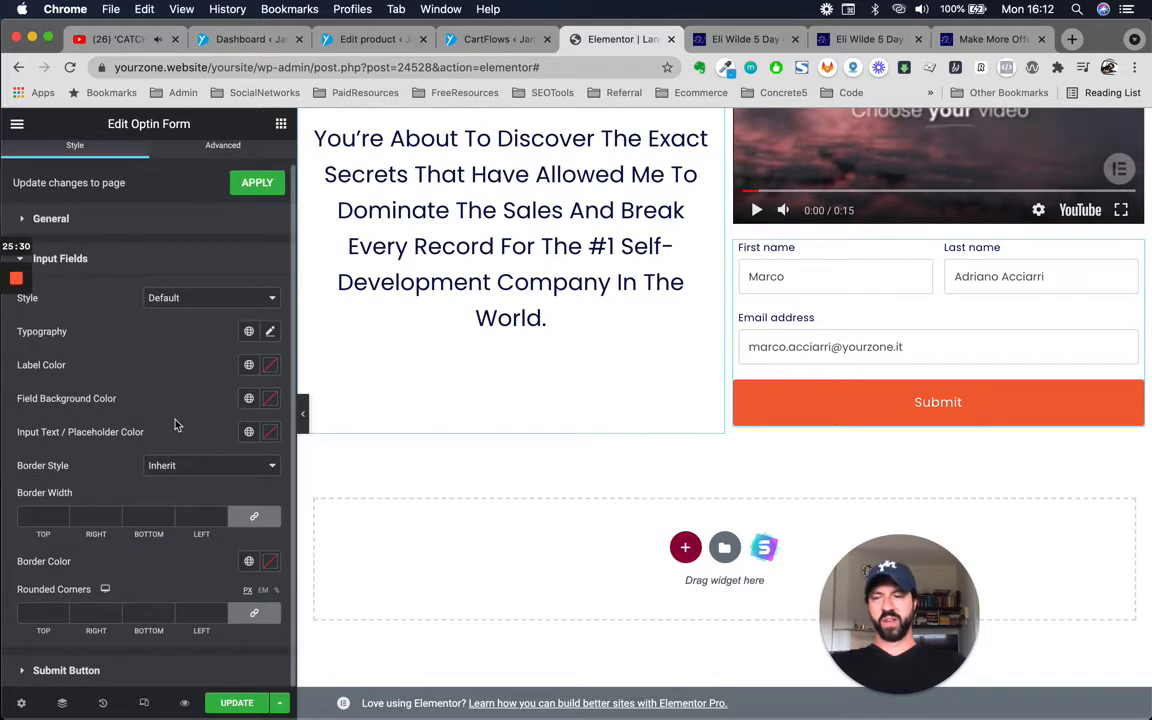
click(67, 260)
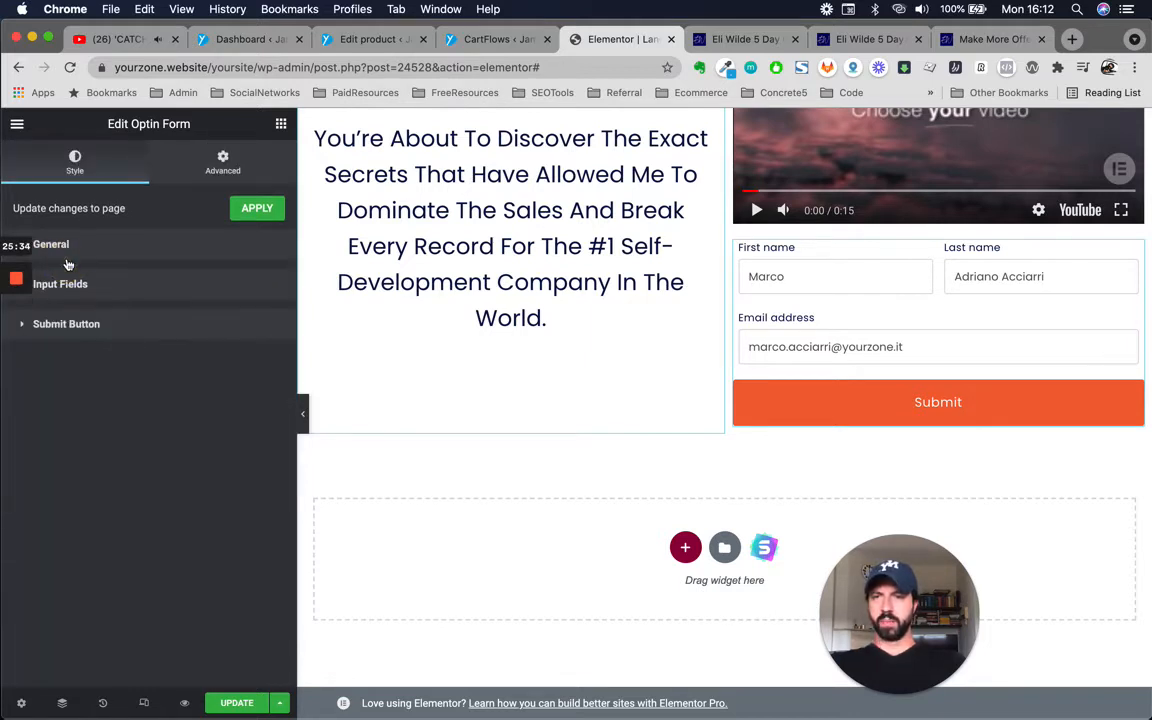
click(87, 329)
scroll(142, 423, down, 3)
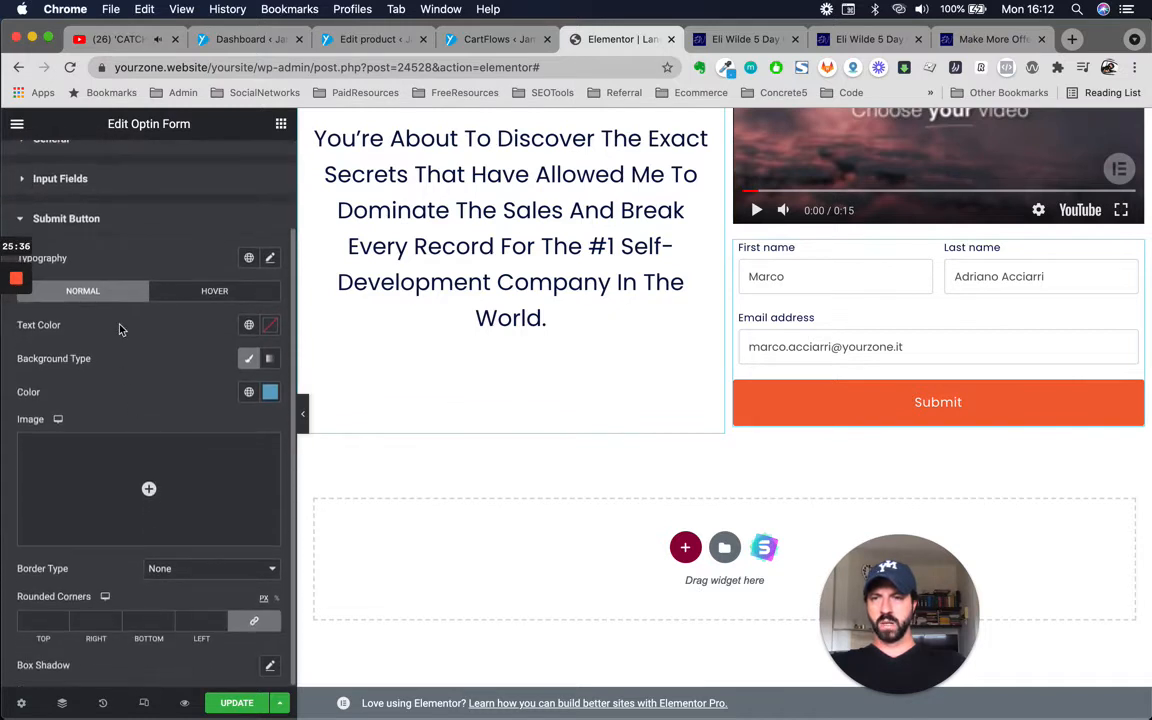
scroll(187, 289, up, 1)
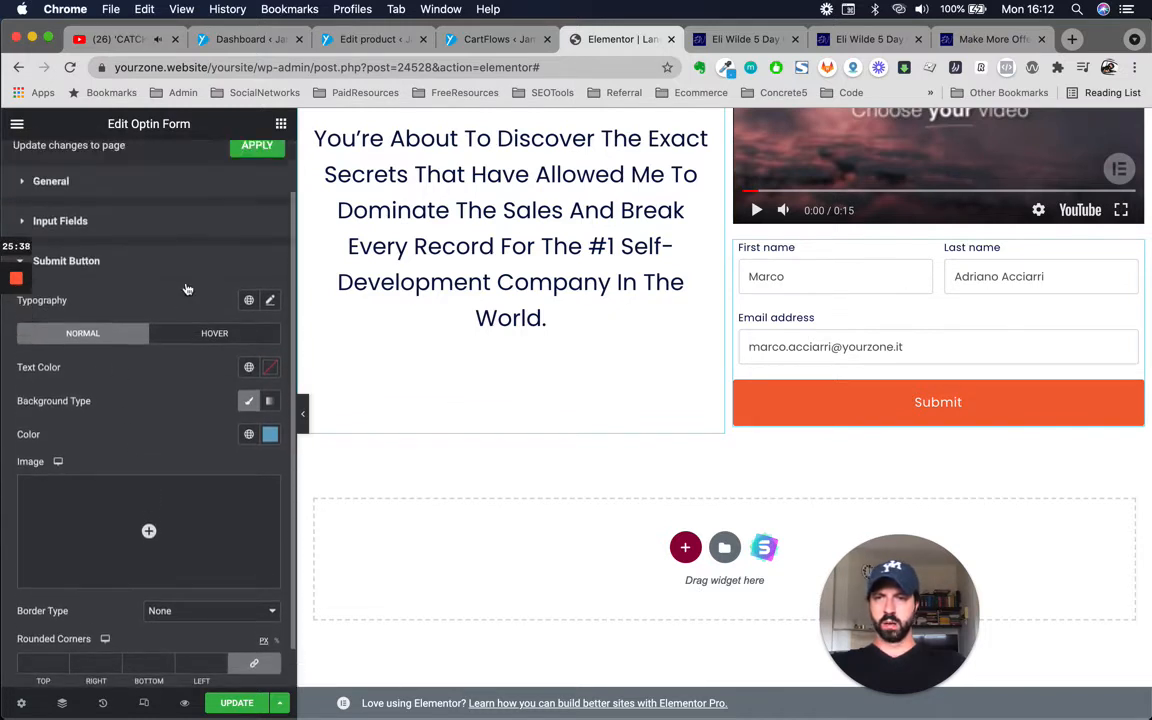
scroll(187, 289, down, 1)
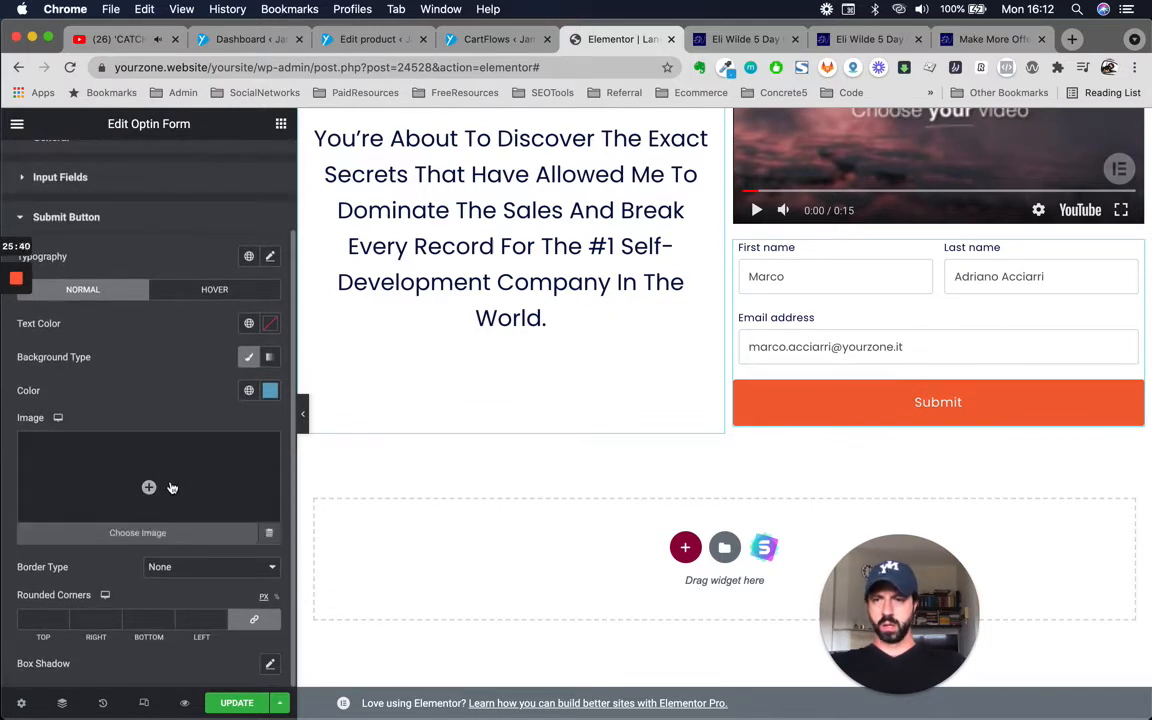
click(170, 487)
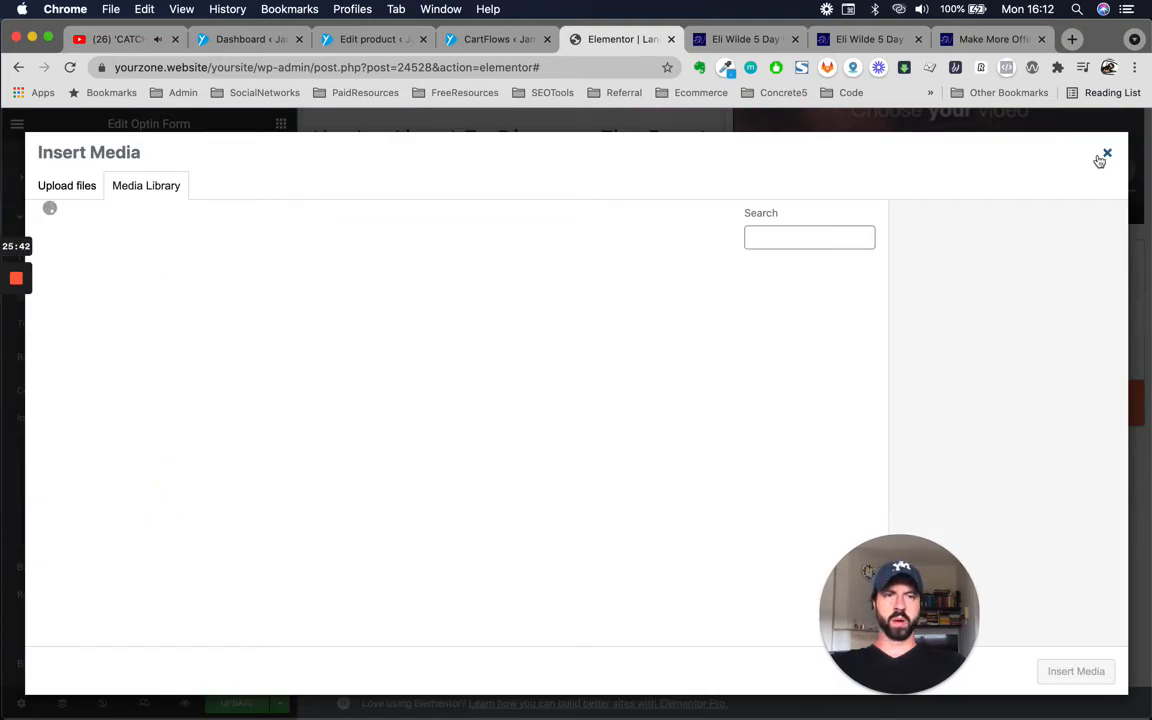
click(1105, 156)
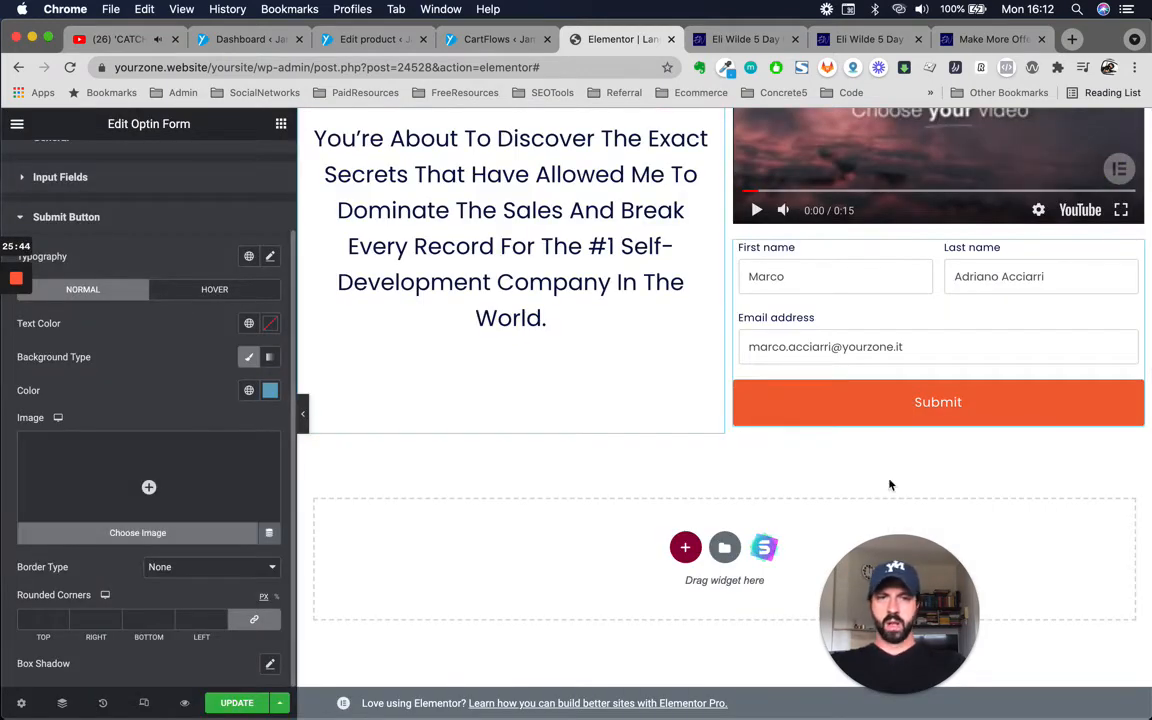
scroll(592, 292, up, 3)
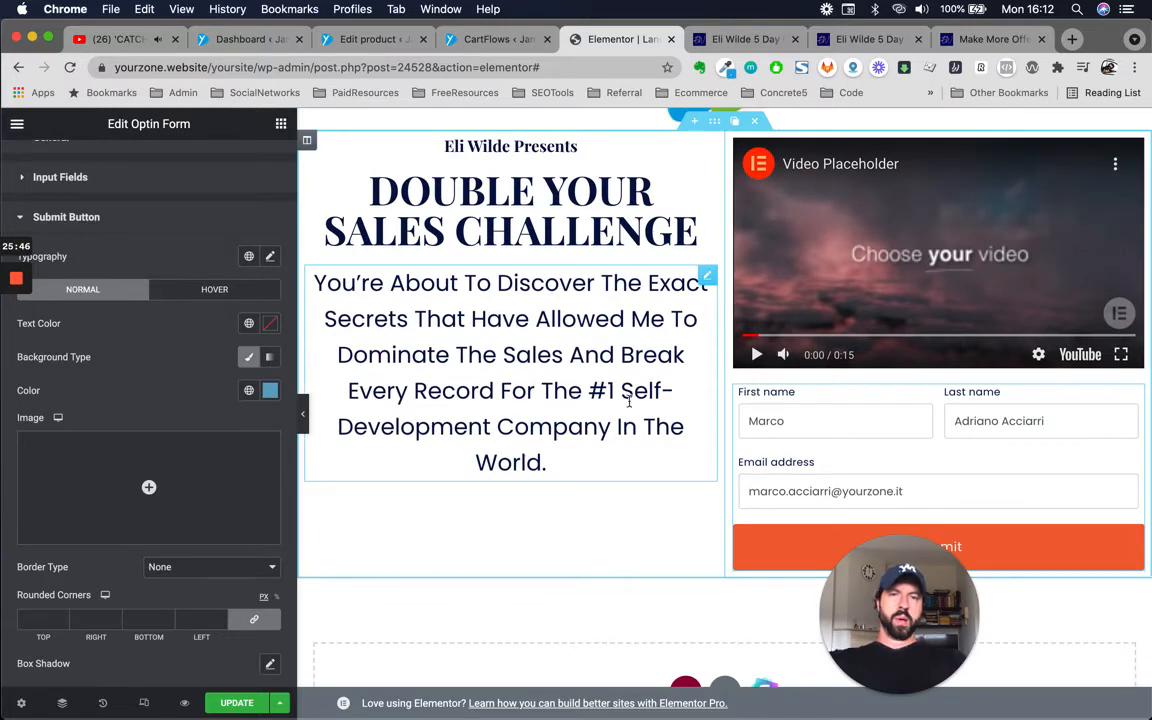
scroll(565, 392, up, 1)
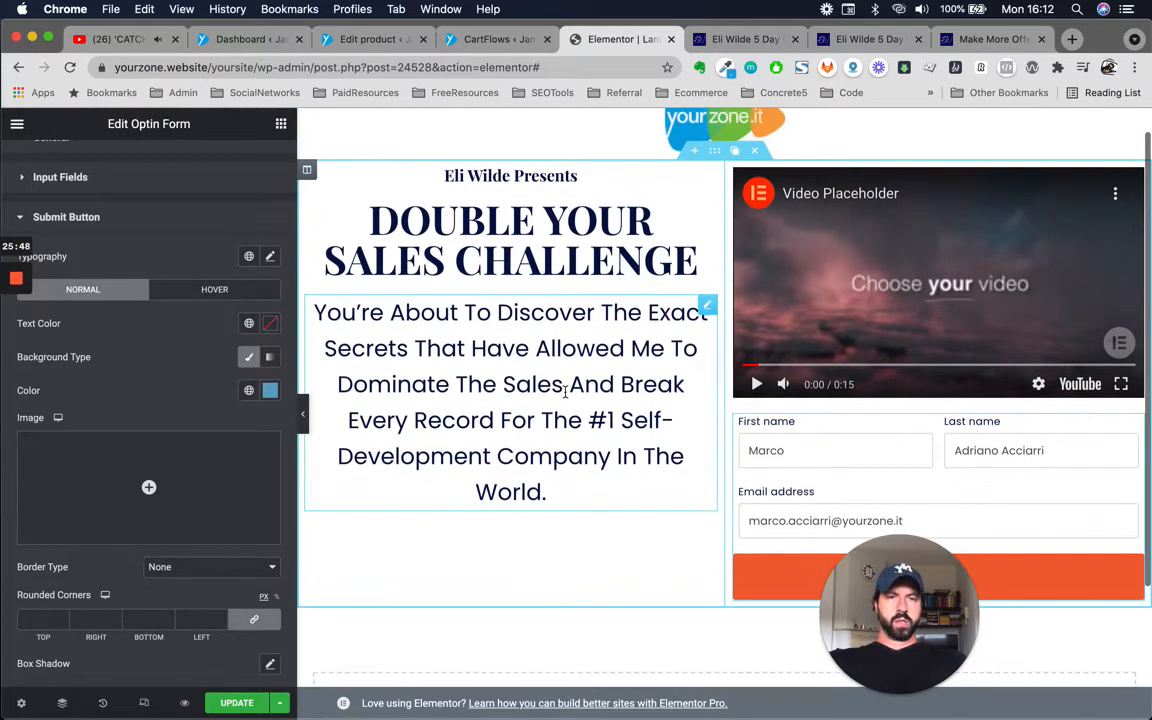
scroll(565, 392, up, 1)
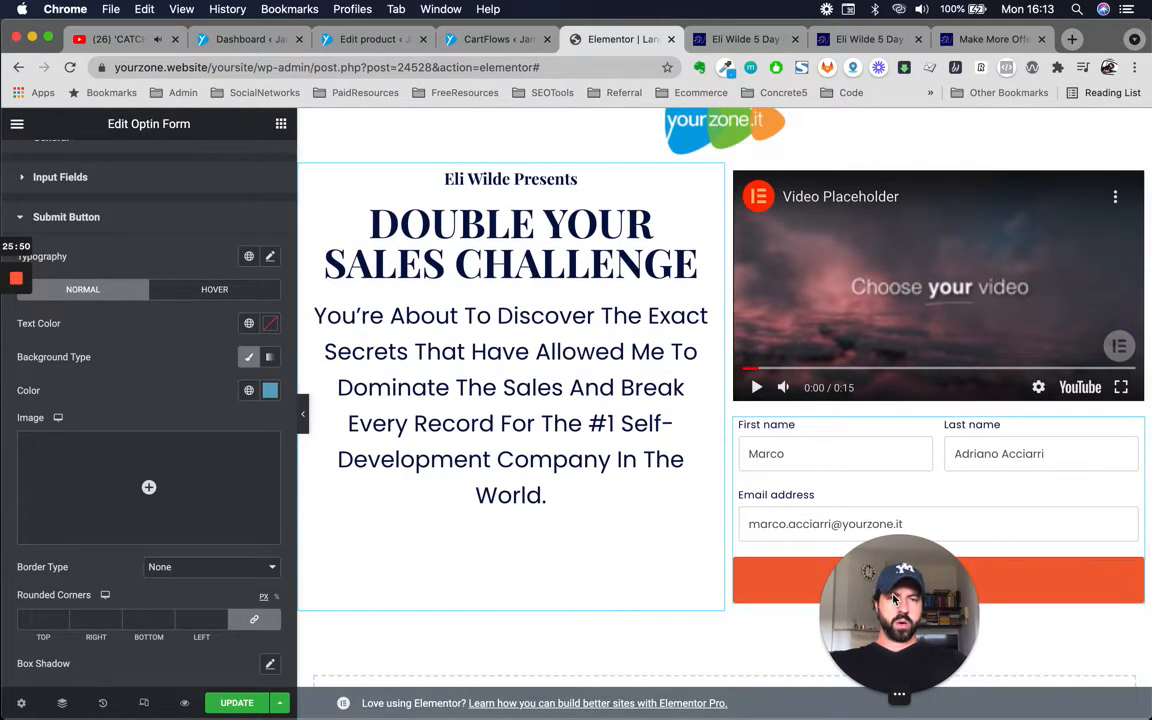
drag(895, 598, 413, 600)
scroll(833, 447, up, 1)
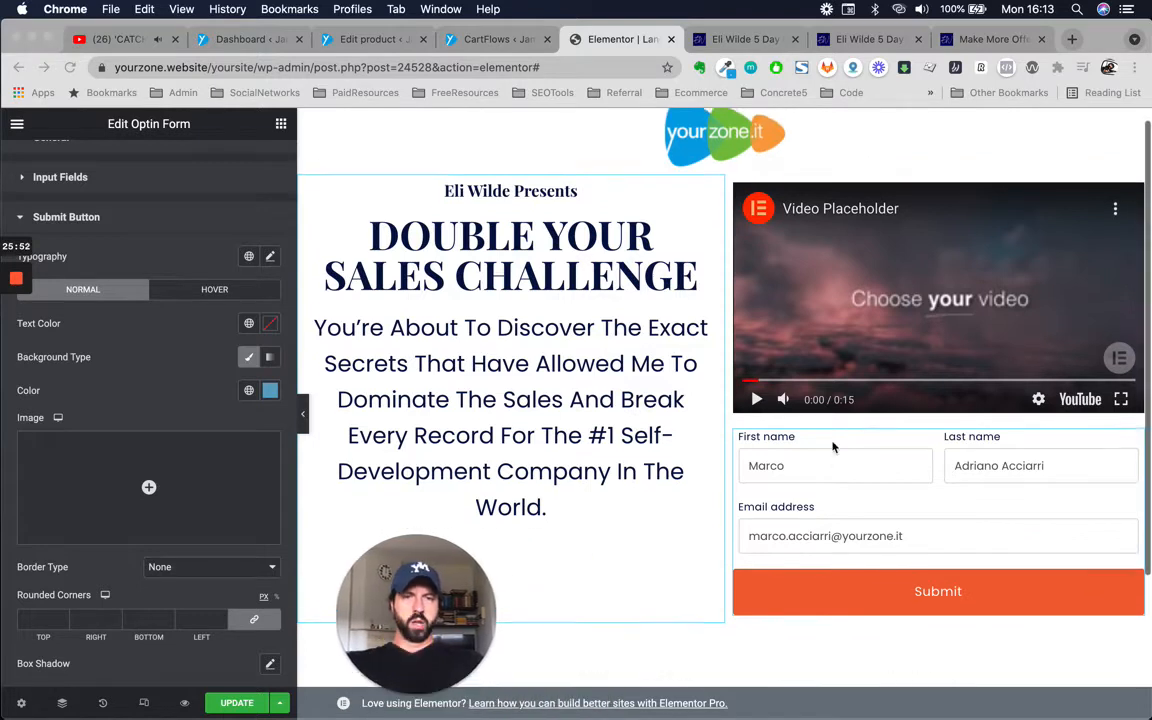
scroll(833, 447, up, 1)
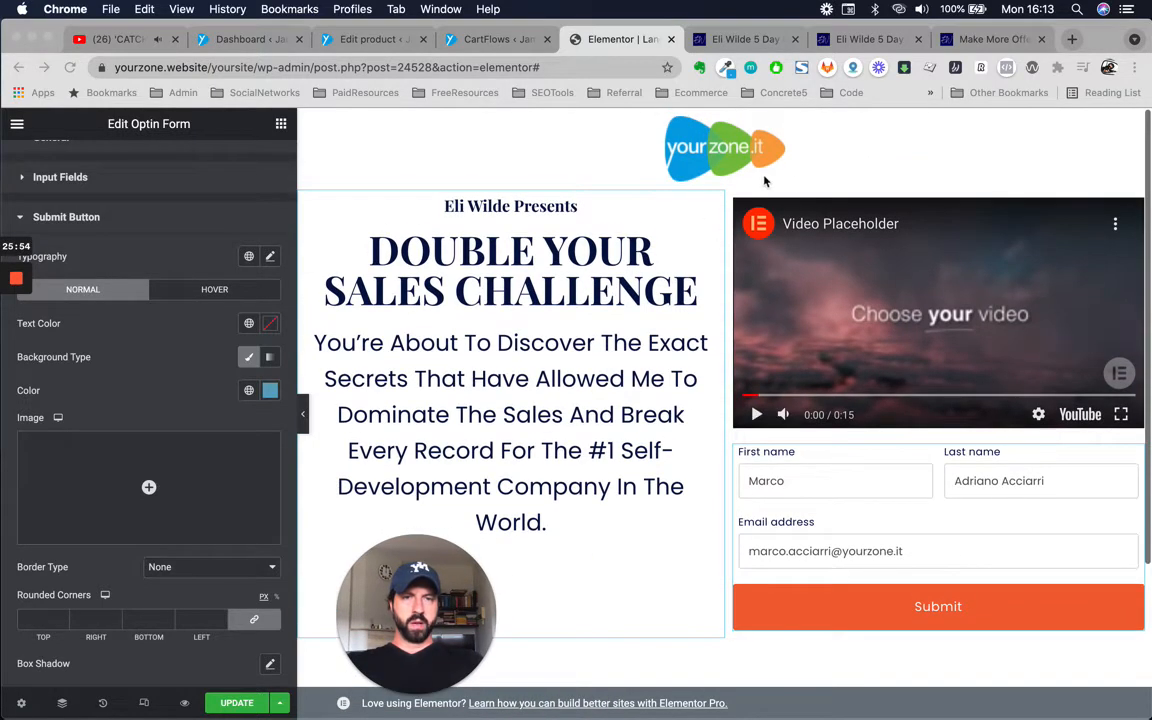
Add a new single-column section between the logo and the headline and form section.
click(778, 141)
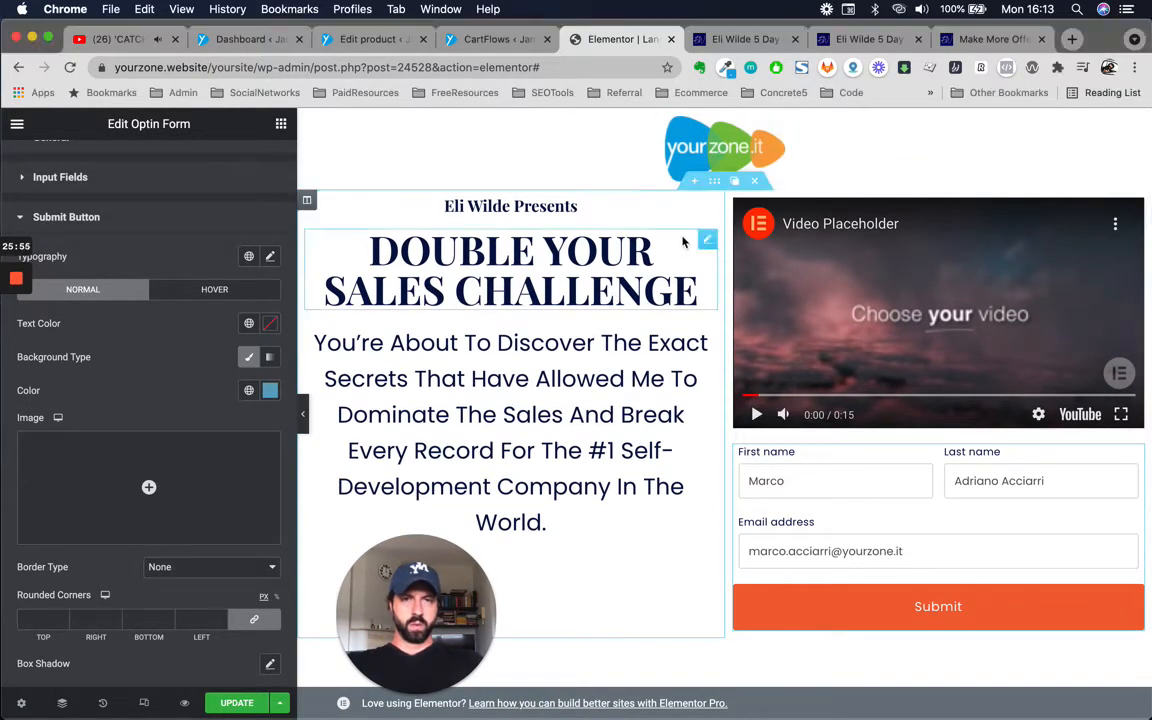
click(695, 183)
click(685, 209)
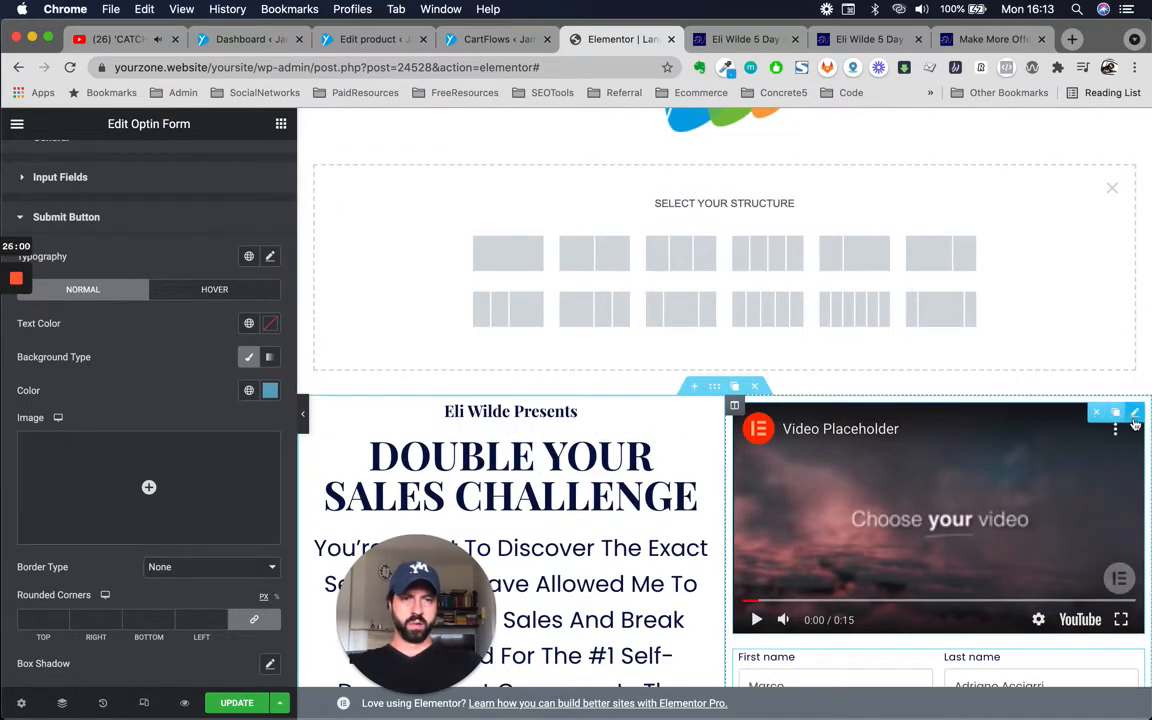
drag(1135, 424, 488, 249)
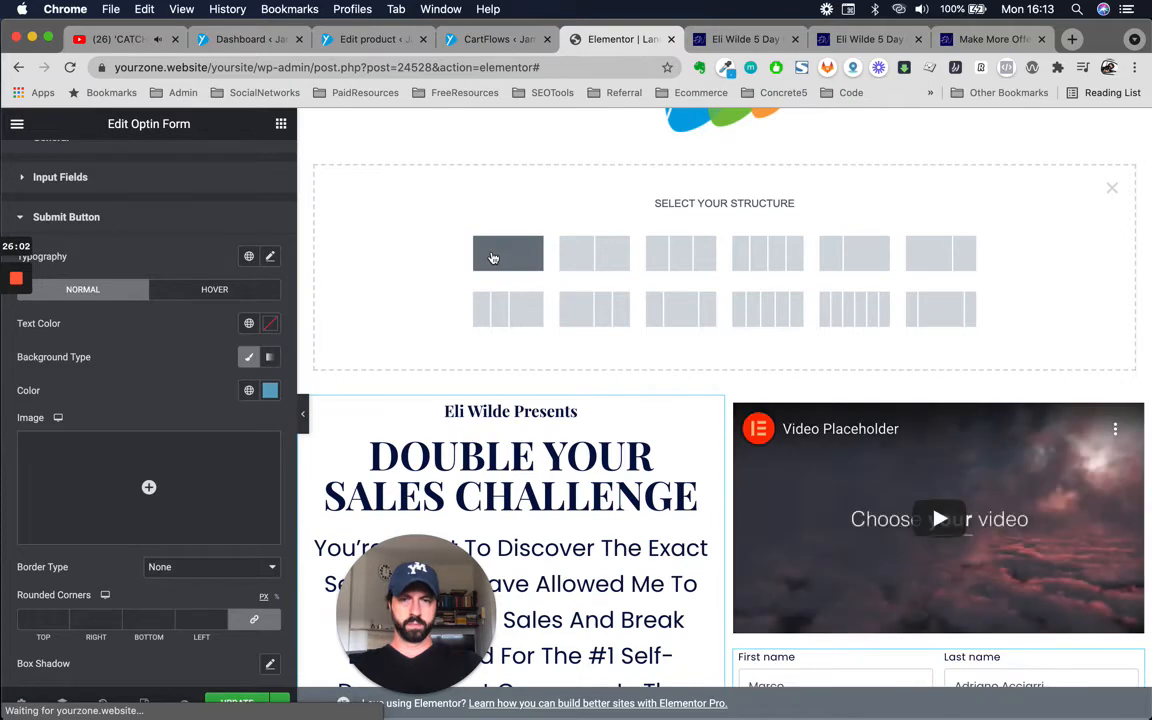
click(492, 258)
scroll(1103, 298, up, 1)
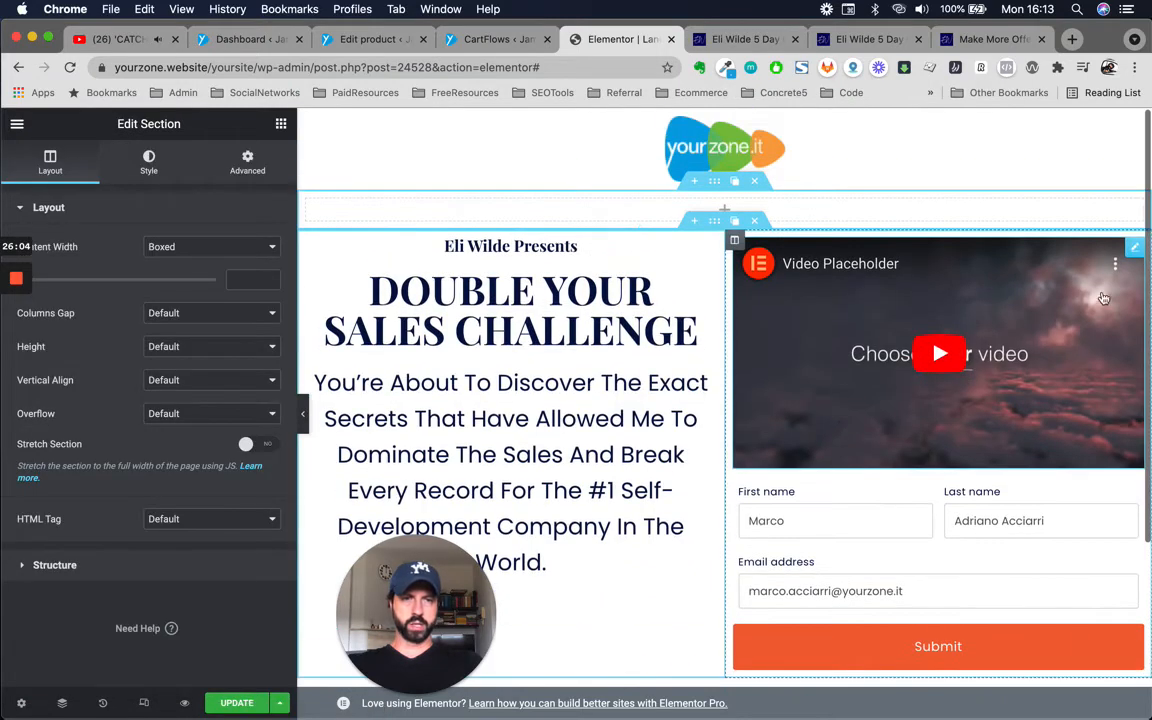
Move the placeholder video into the new single-column section and place that section below the headline and form section.
drag(1134, 247, 718, 184)
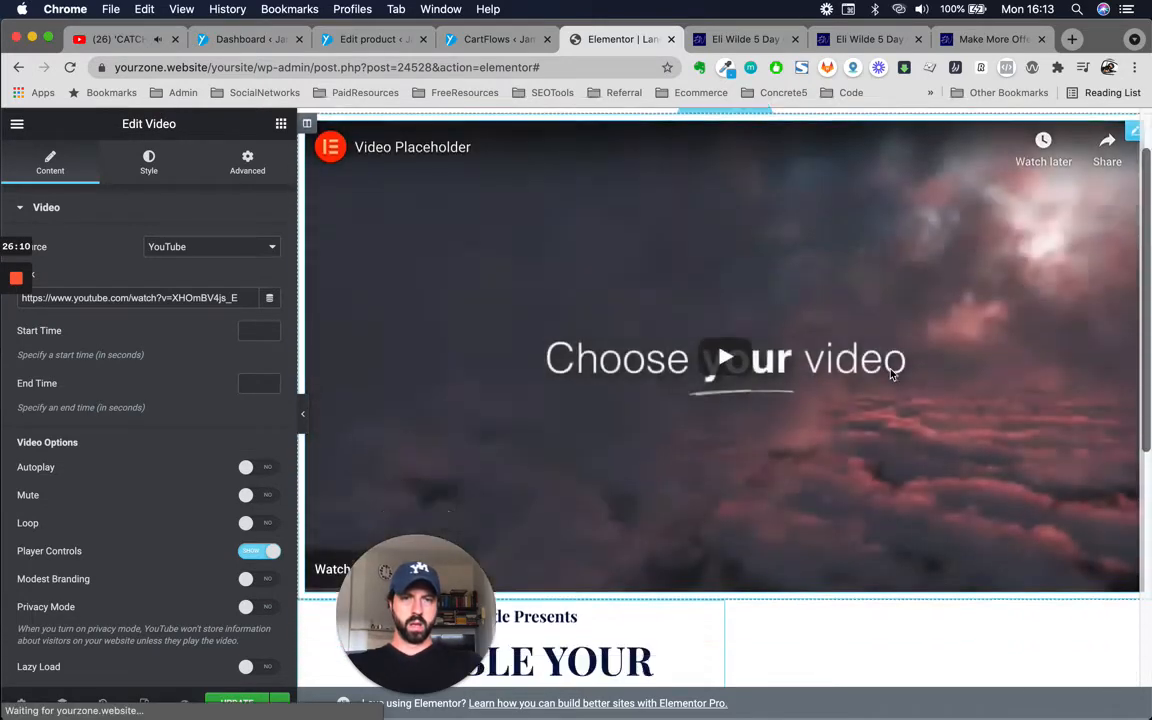
scroll(890, 375, down, 5)
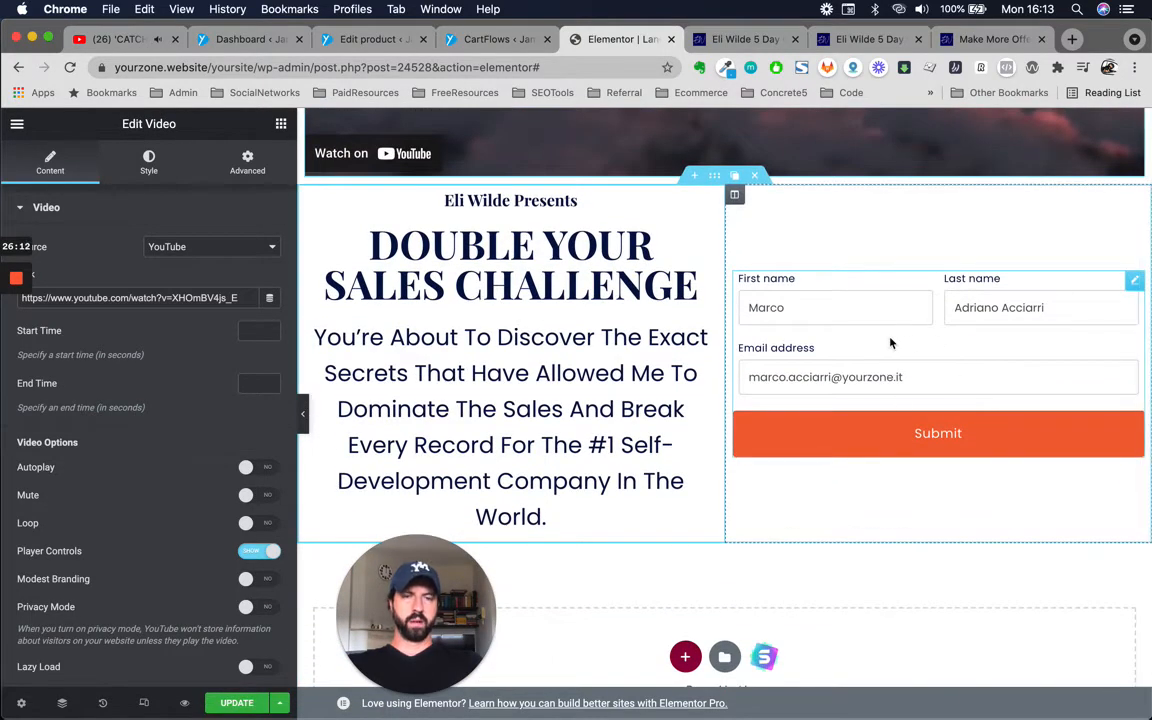
scroll(758, 352, up, 6)
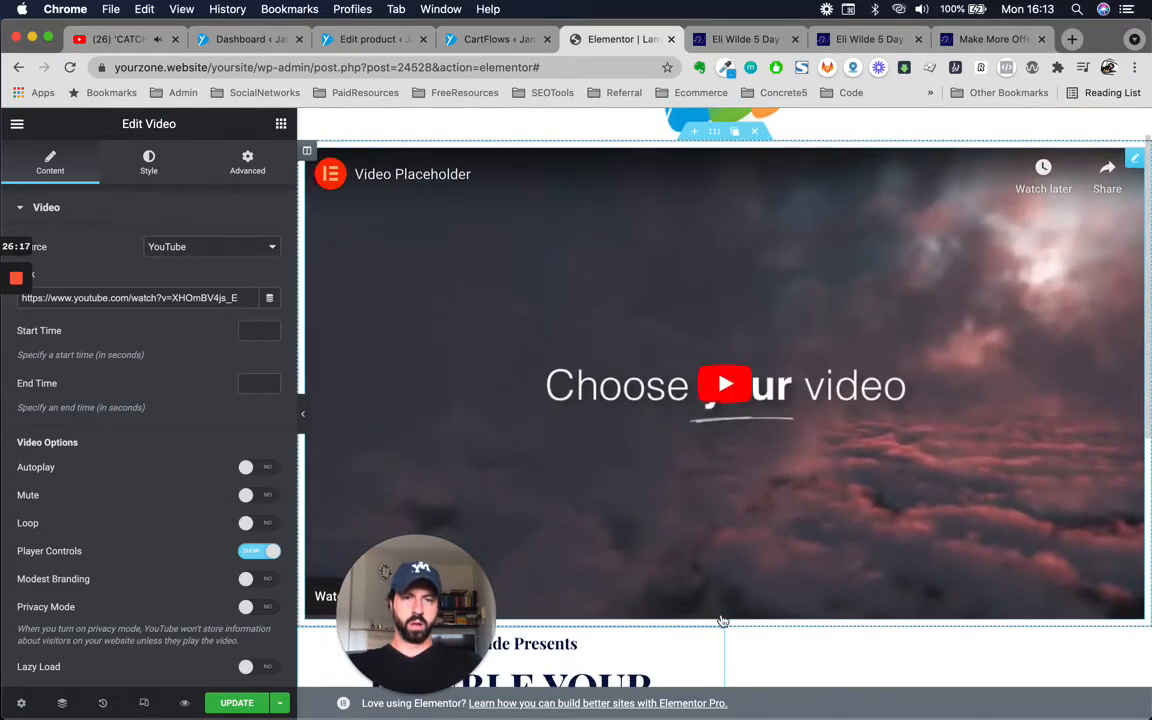
drag(714, 131, 710, 172)
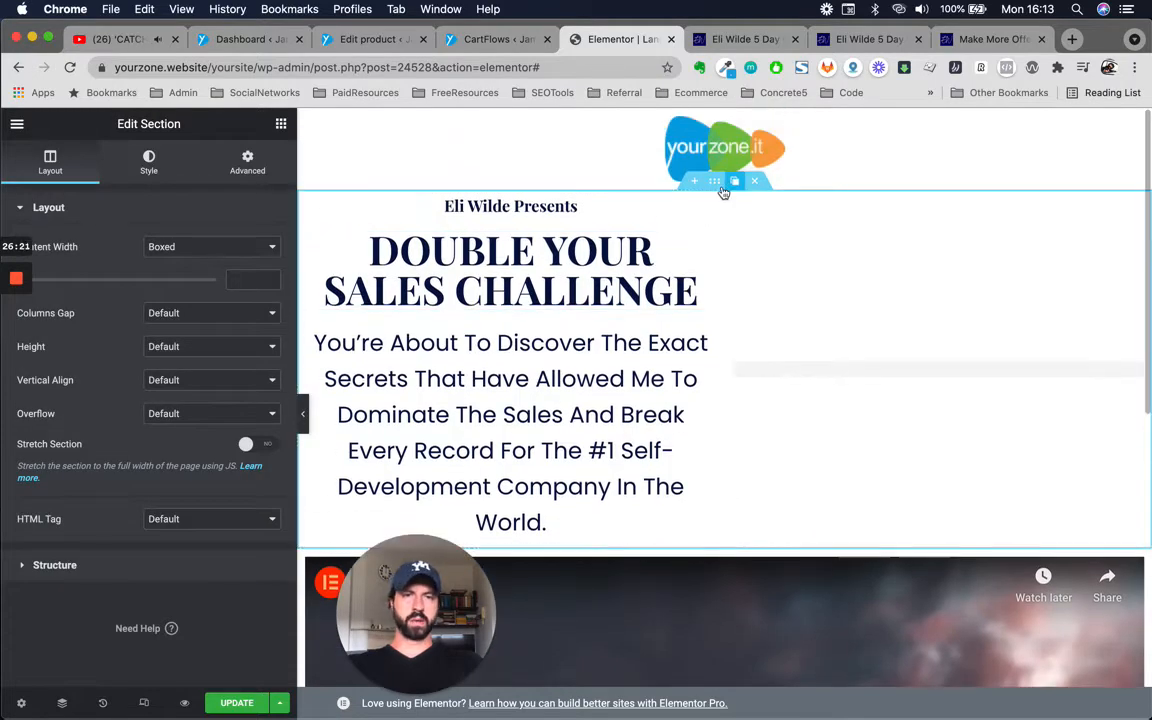
Examine how the headline and opt-in form section sits above the full-width video.
scroll(683, 418, down, 5)
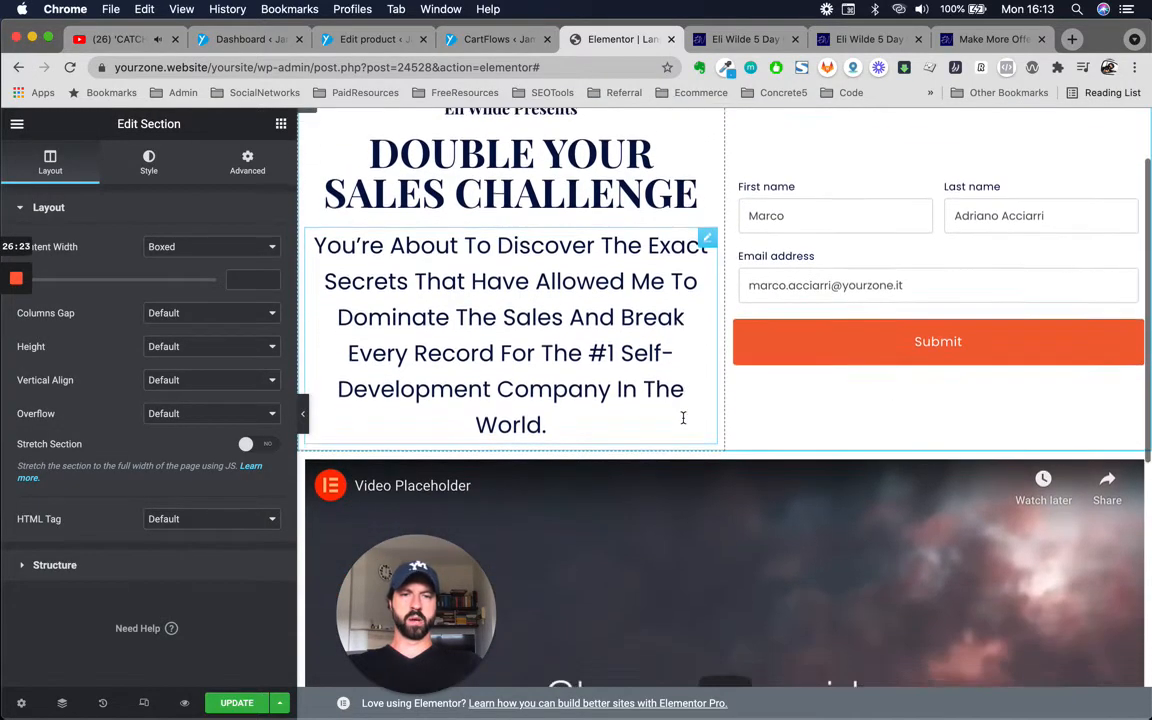
scroll(690, 440, down, 4)
scroll(705, 480, up, 8)
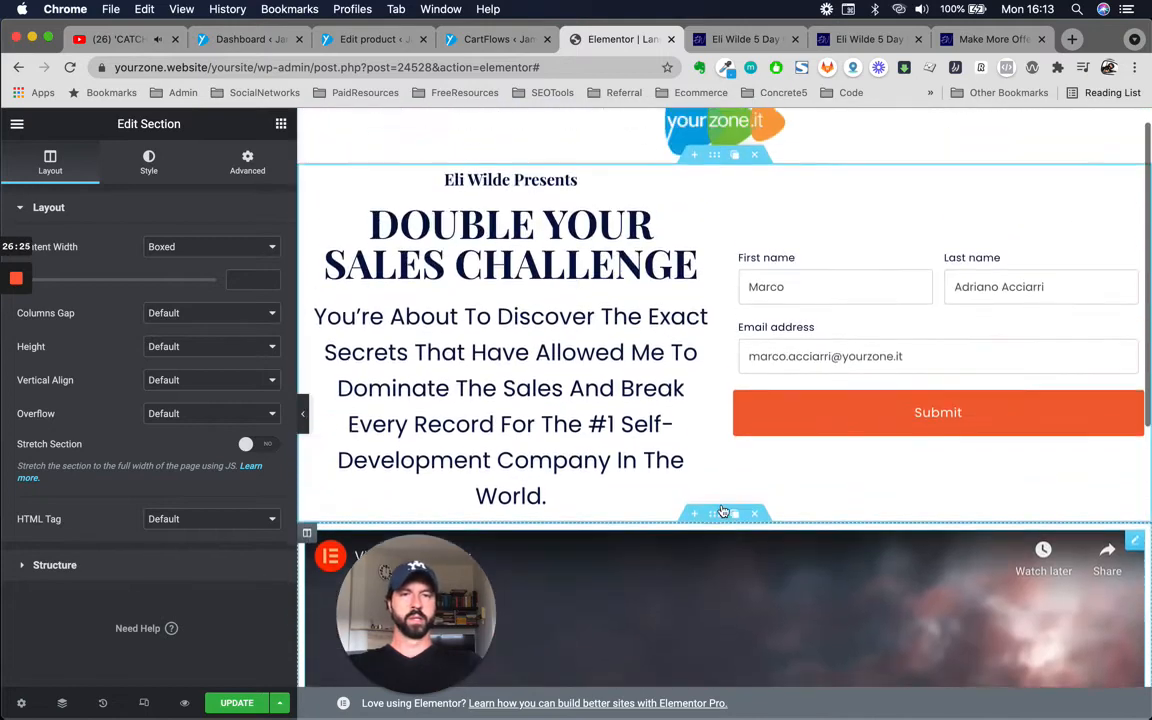
scroll(723, 511, down, 2)
scroll(723, 511, up, 3)
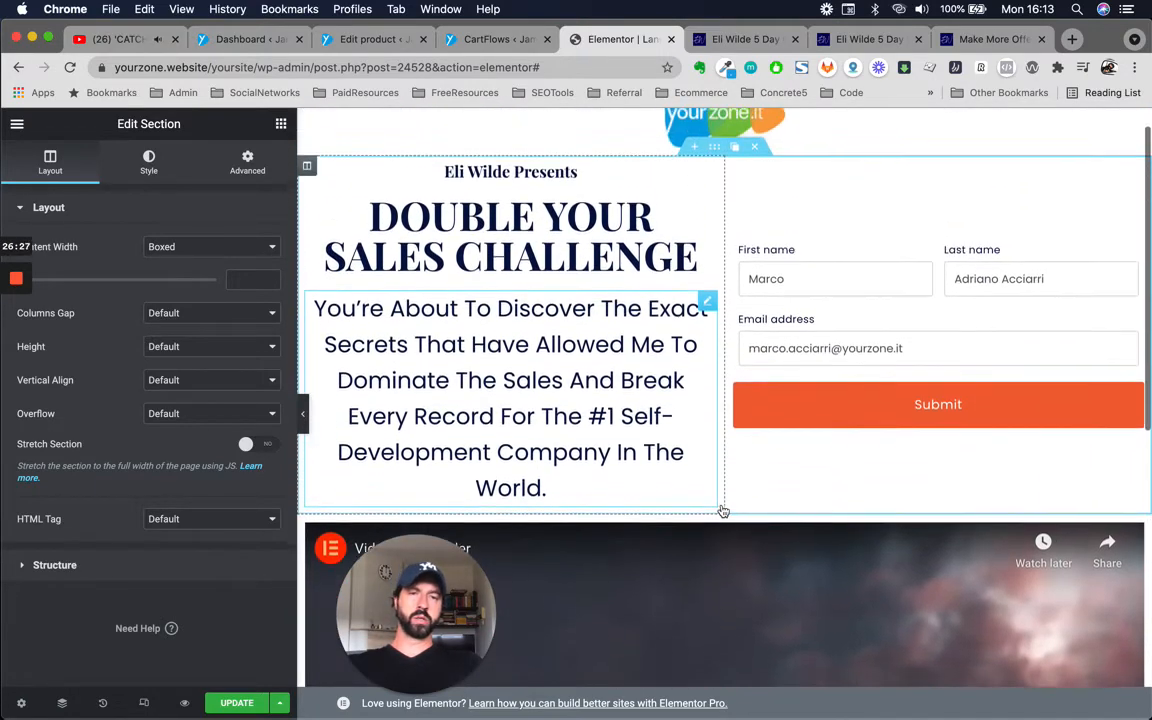
scroll(723, 511, down, 3)
scroll(723, 511, up, 3)
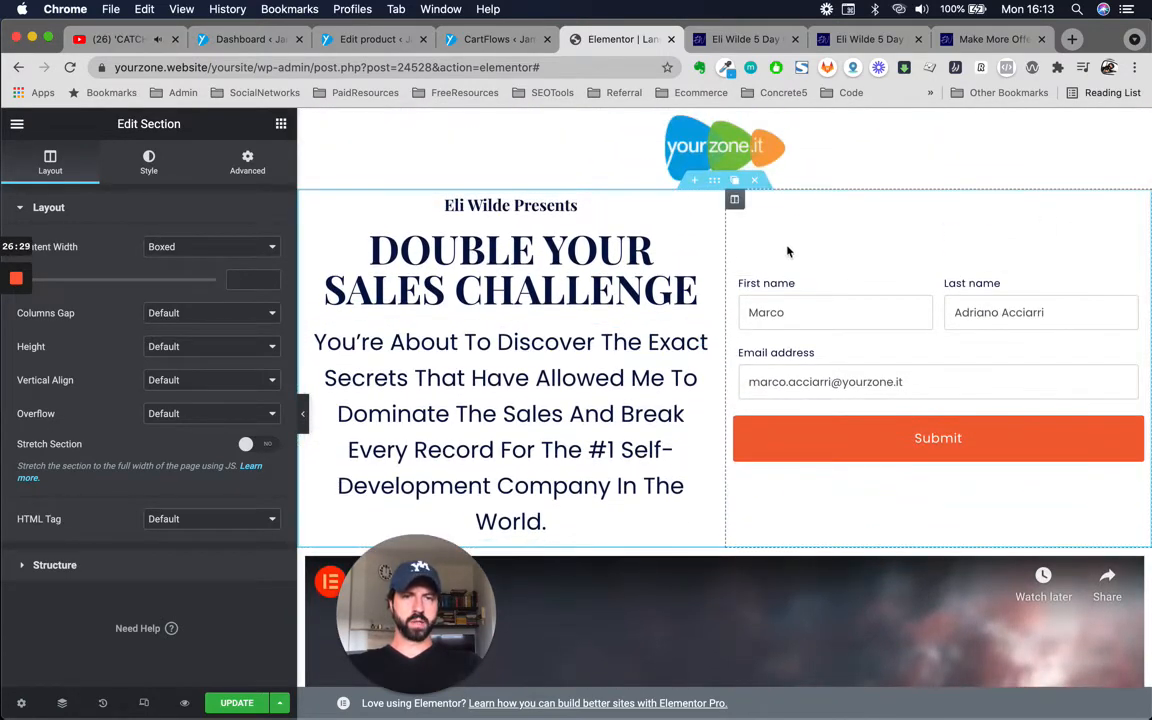
scroll(788, 251, down, 2)
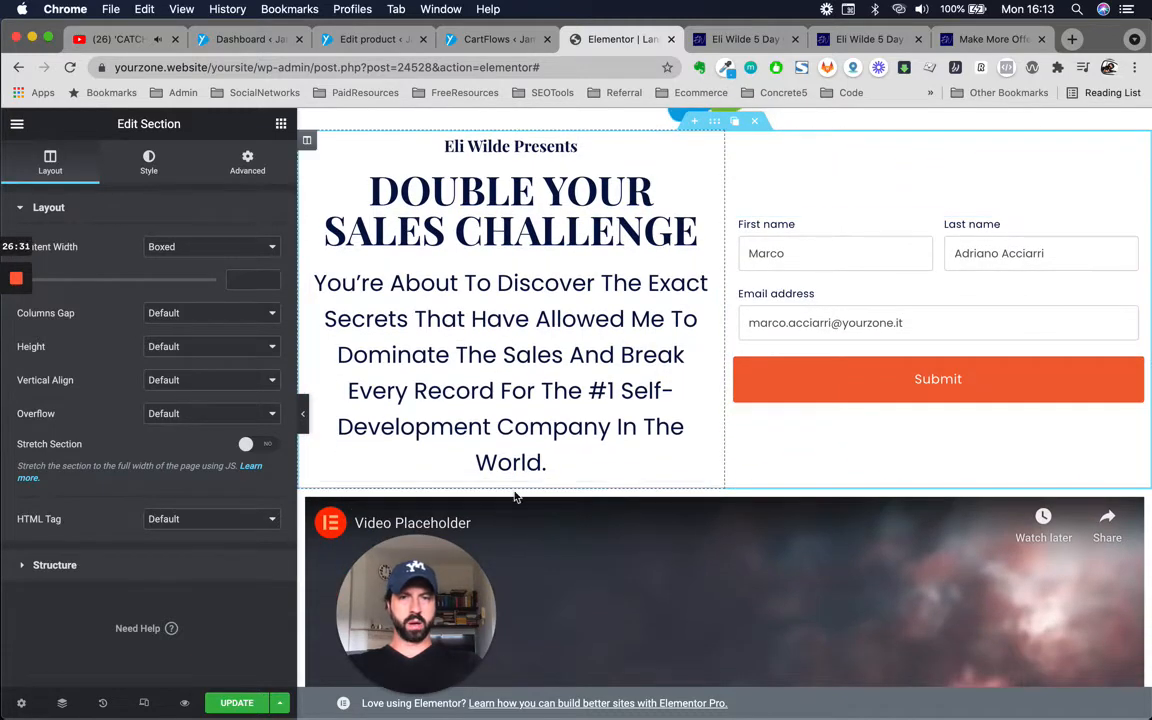
Add an empty single-column section below the full-width video.
scroll(749, 634, down, 6)
scroll(749, 634, down, 6)
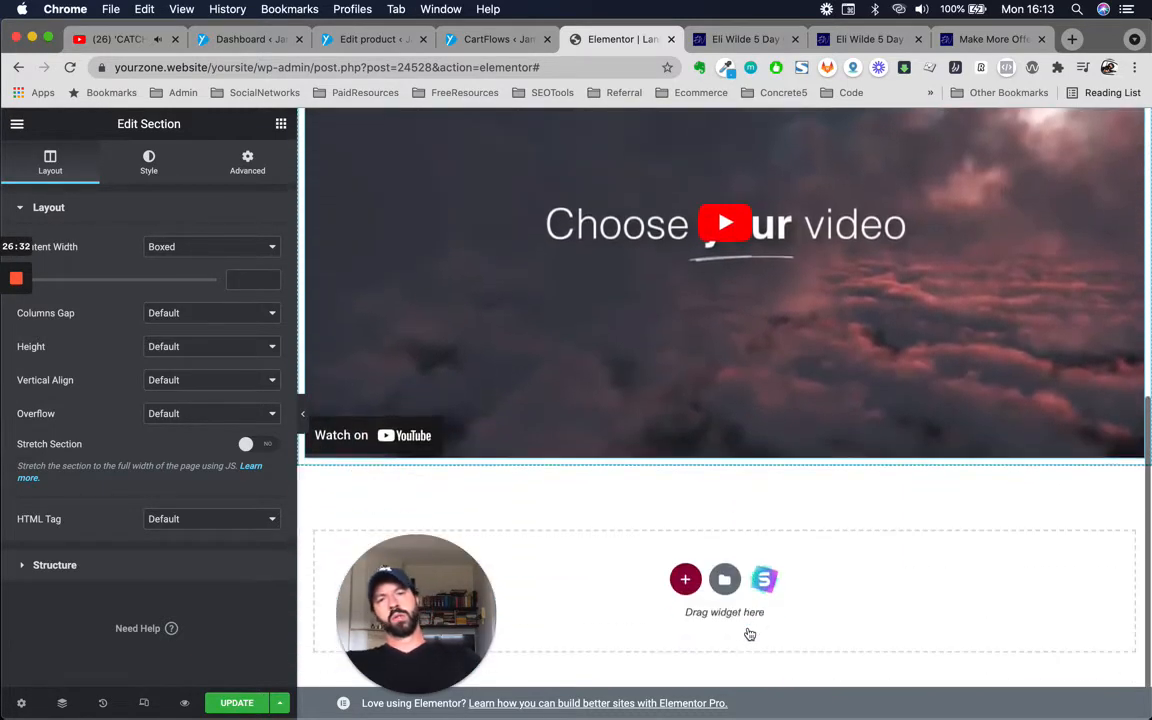
click(682, 574)
scroll(602, 481, down, 2)
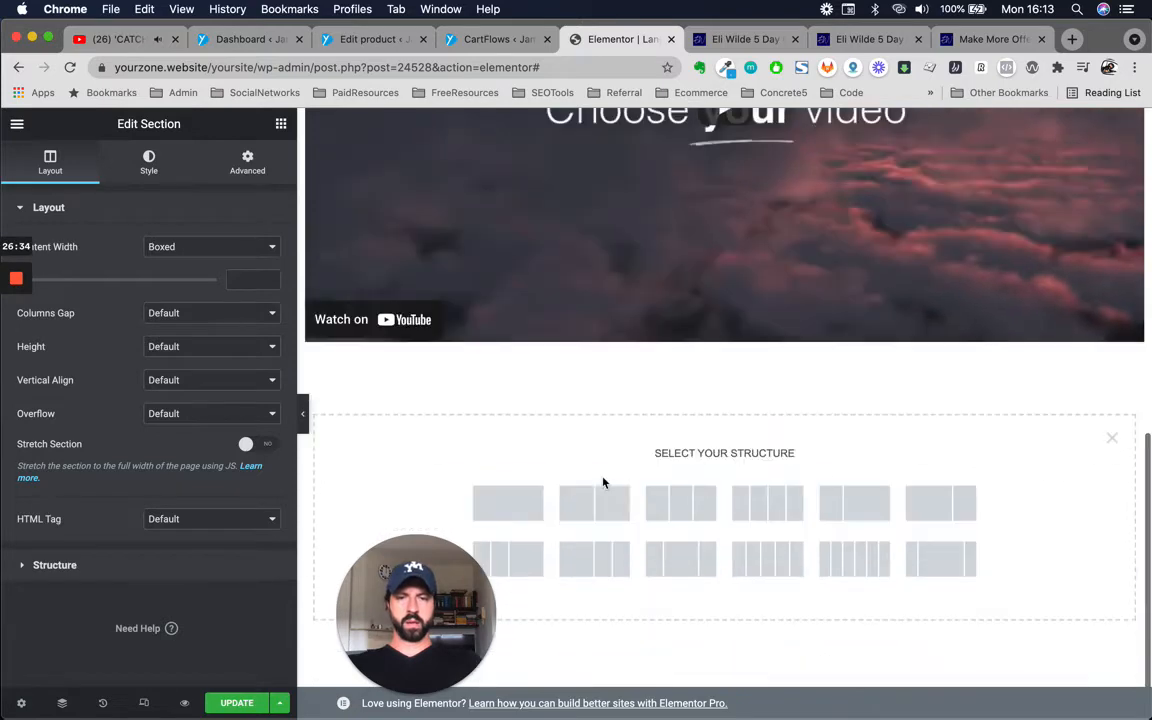
click(507, 504)
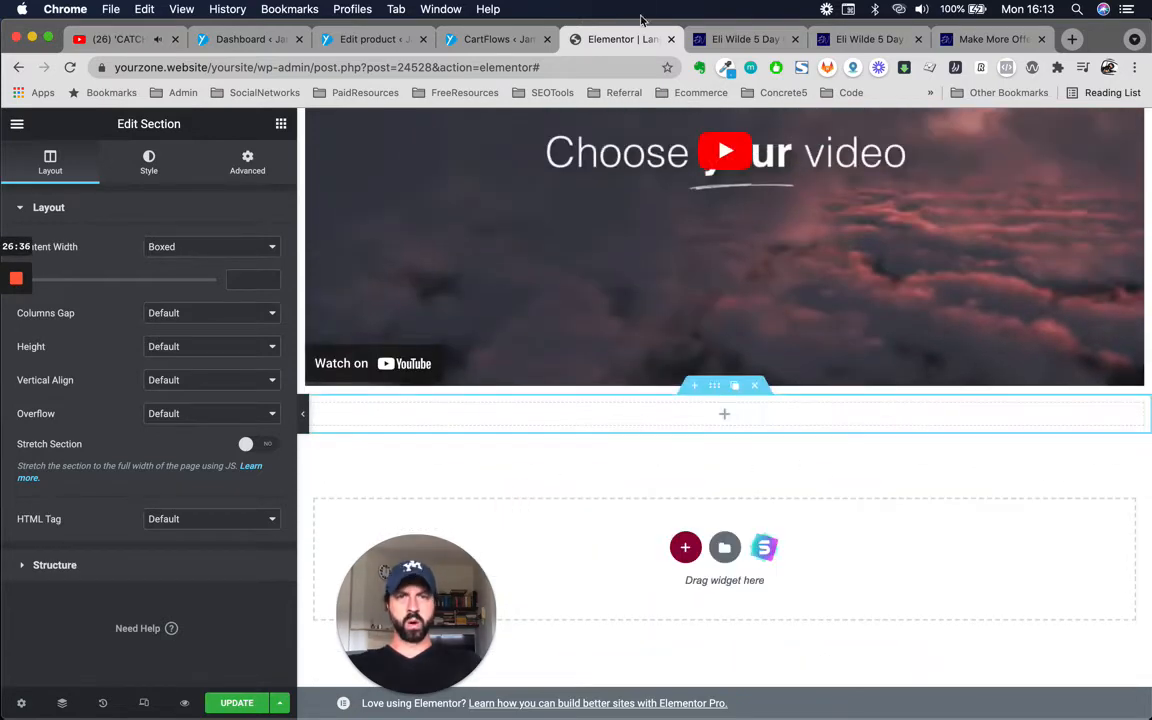
Switch to the reference challenge page and examine its limited-time offer headline, 5 Day Challenge banner and four-column details.
click(749, 42)
scroll(560, 480, down, 10)
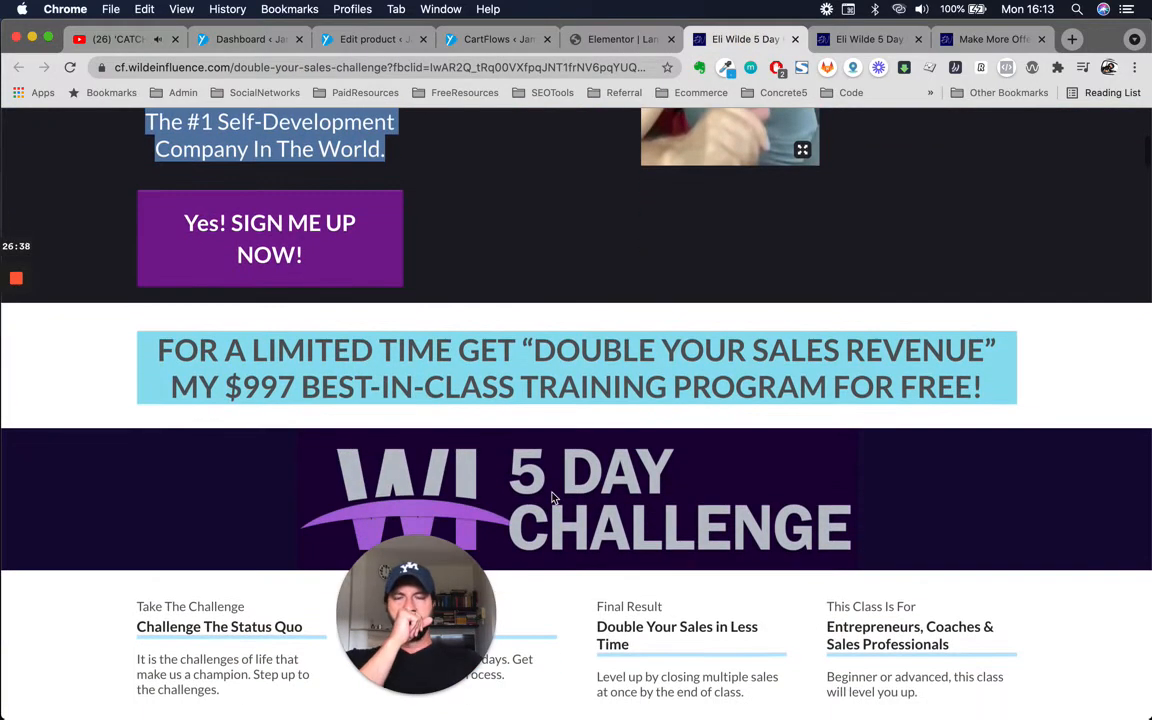
scroll(848, 432, down, 4)
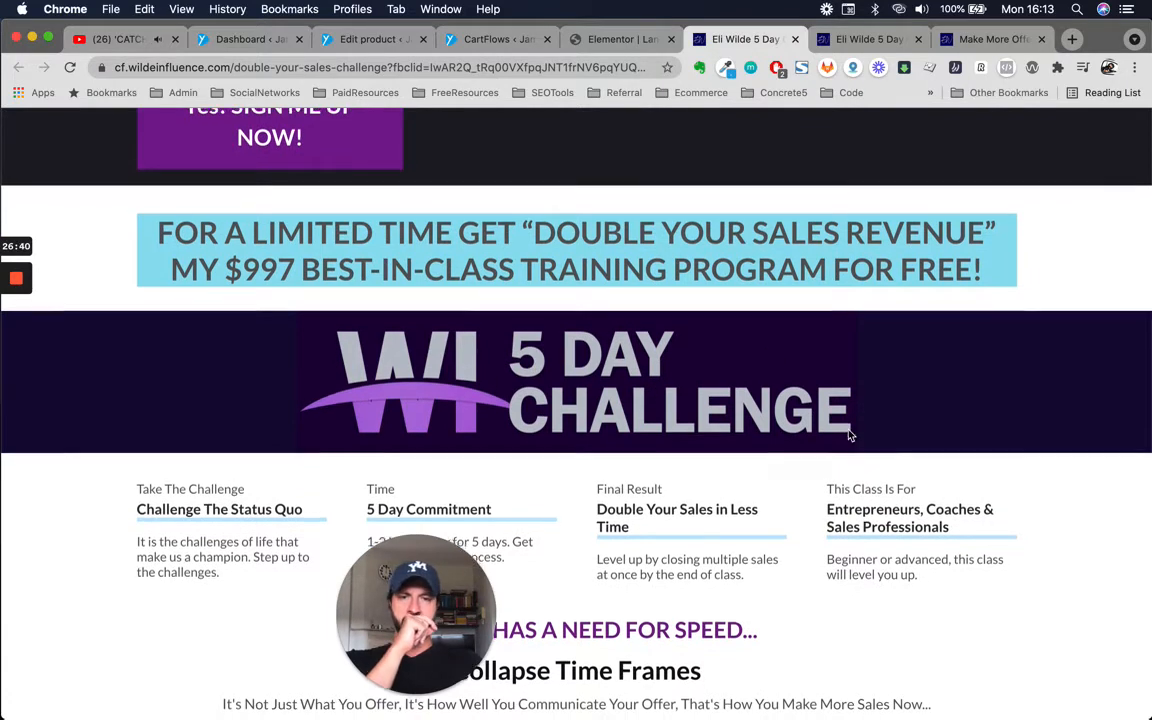
scroll(848, 437, up, 3)
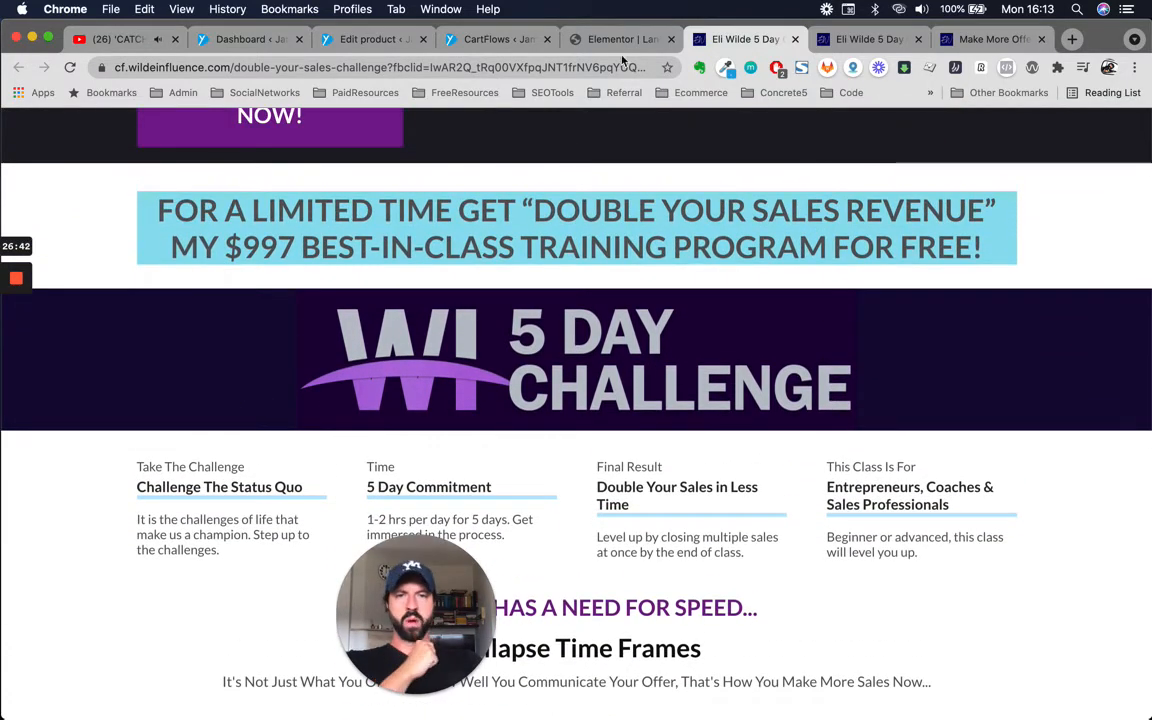
scroll(775, 379, up, 1)
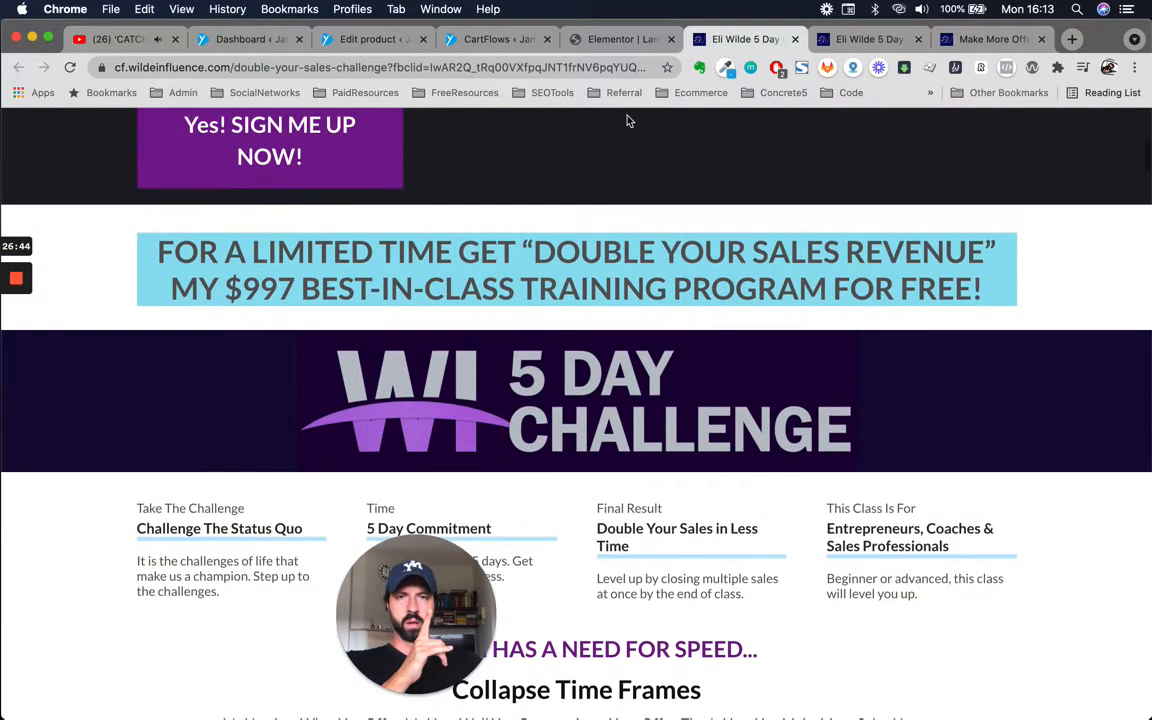
Return to the landing page editor and give the headline and form section a classic background in the global Primary color.
click(625, 39)
scroll(689, 396, up, 8)
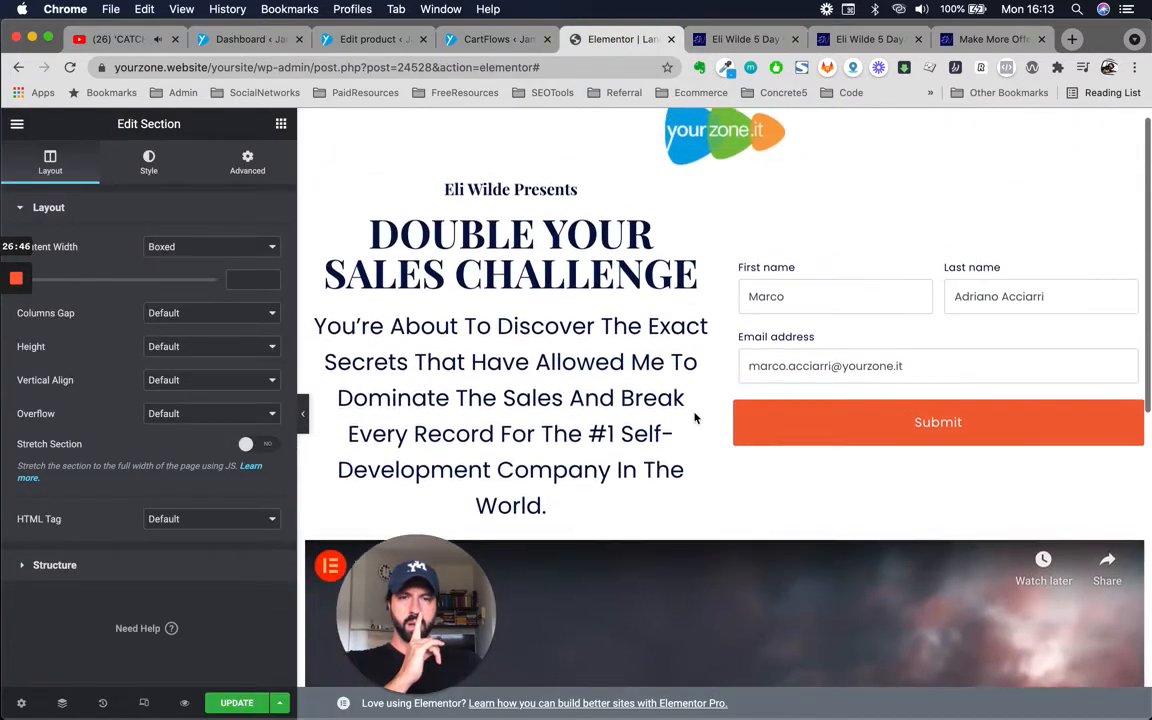
scroll(695, 418, up, 1)
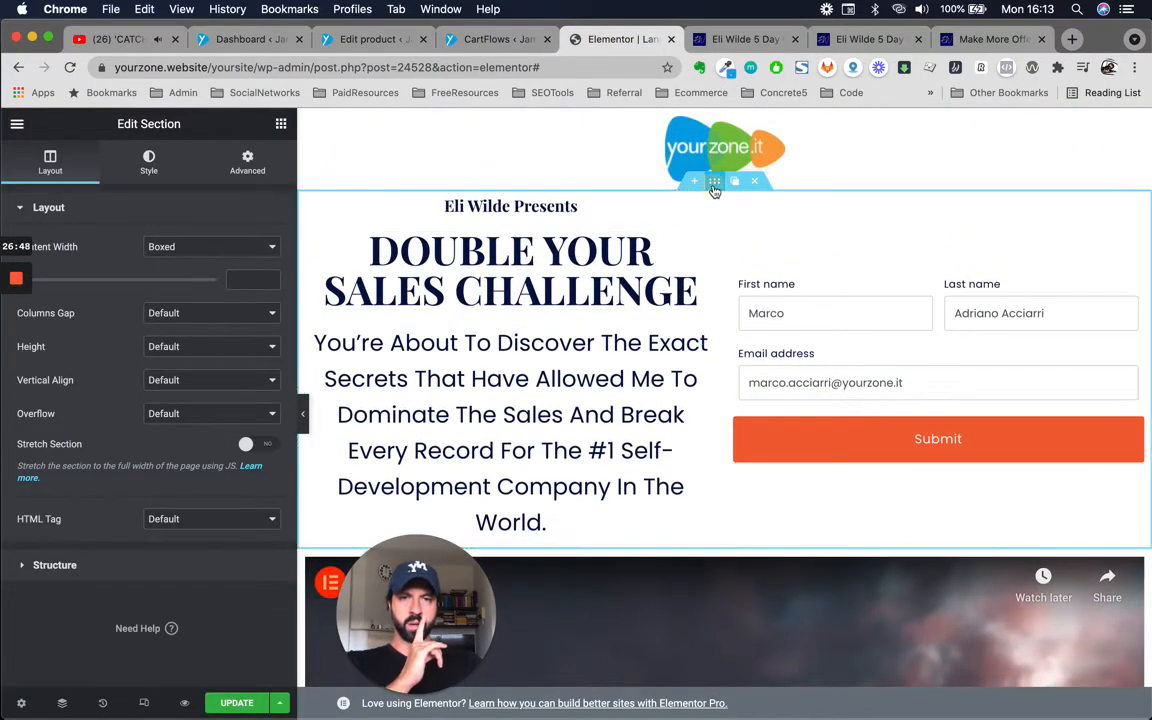
click(146, 152)
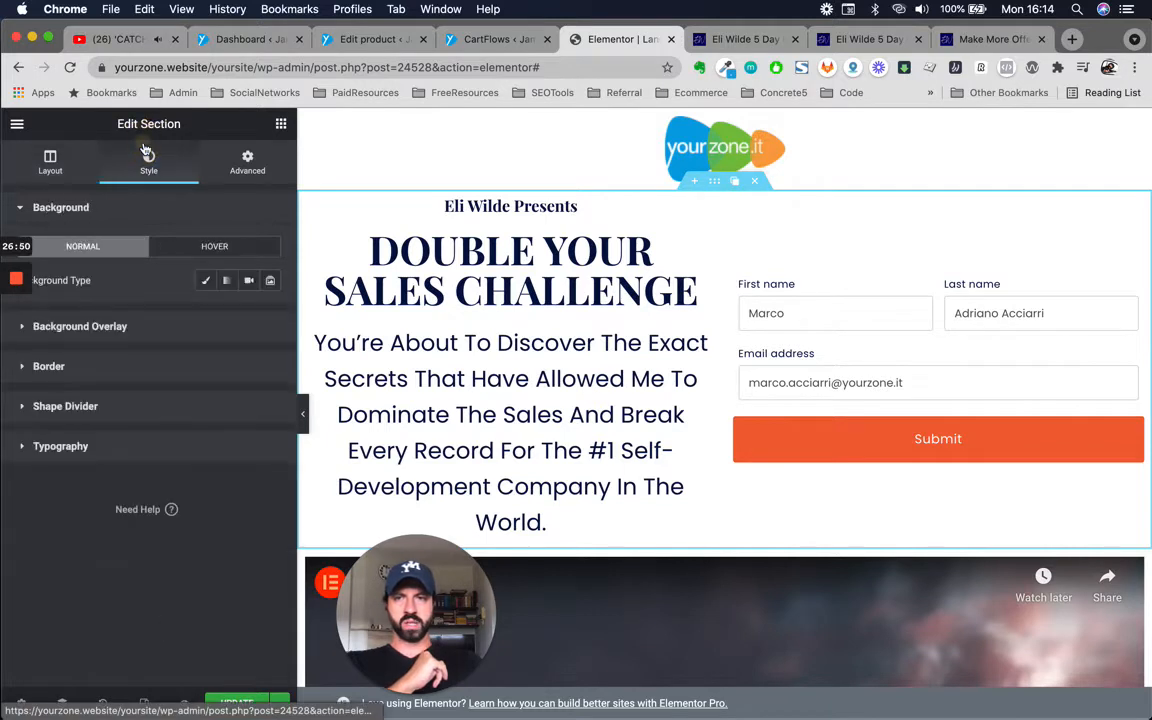
click(206, 284)
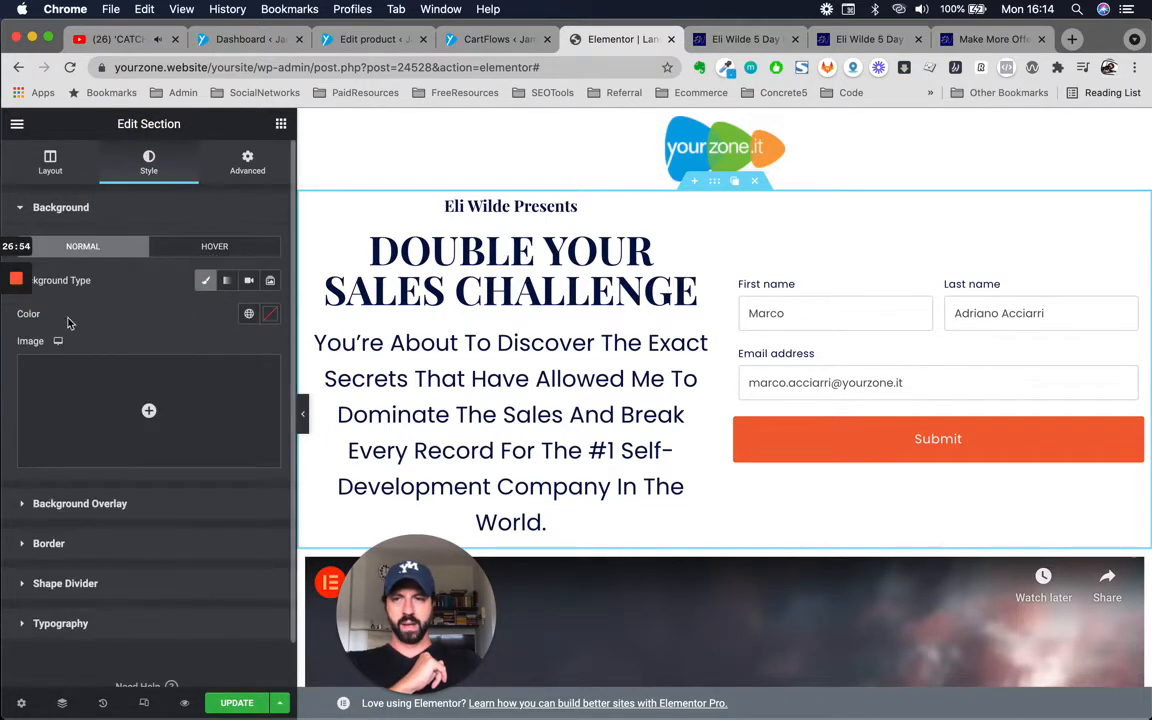
click(248, 313)
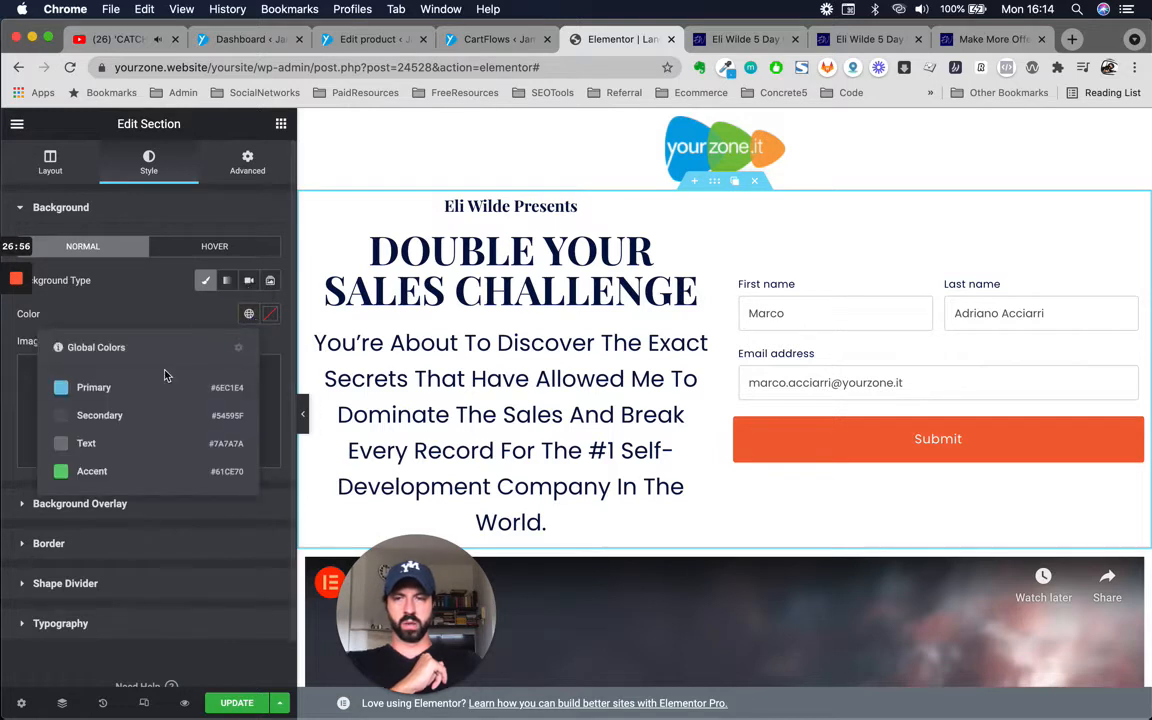
click(94, 388)
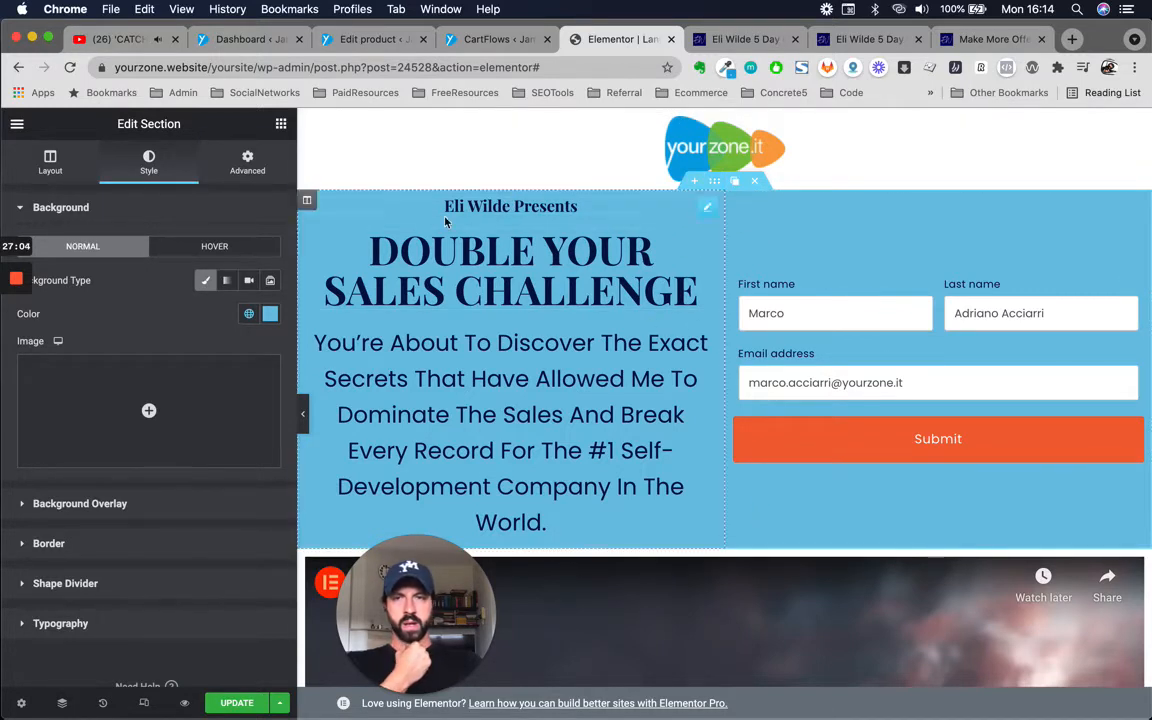
Set the headline and form section's padding to 2 em on all sides.
click(248, 168)
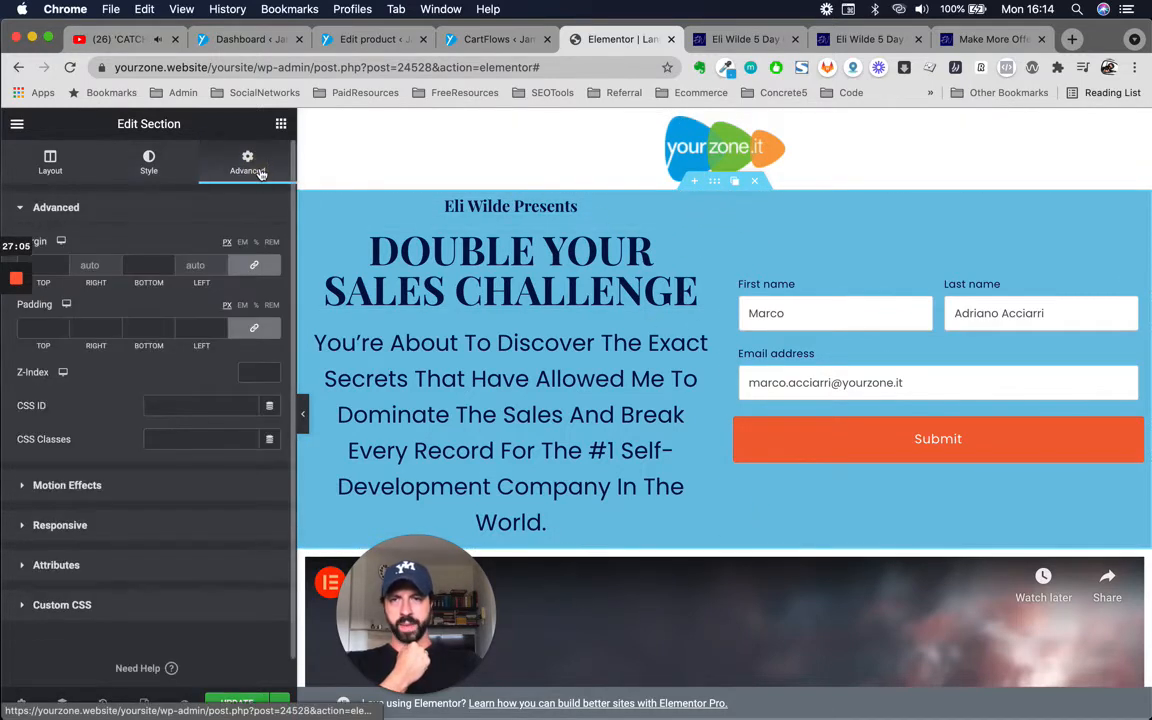
click(242, 305)
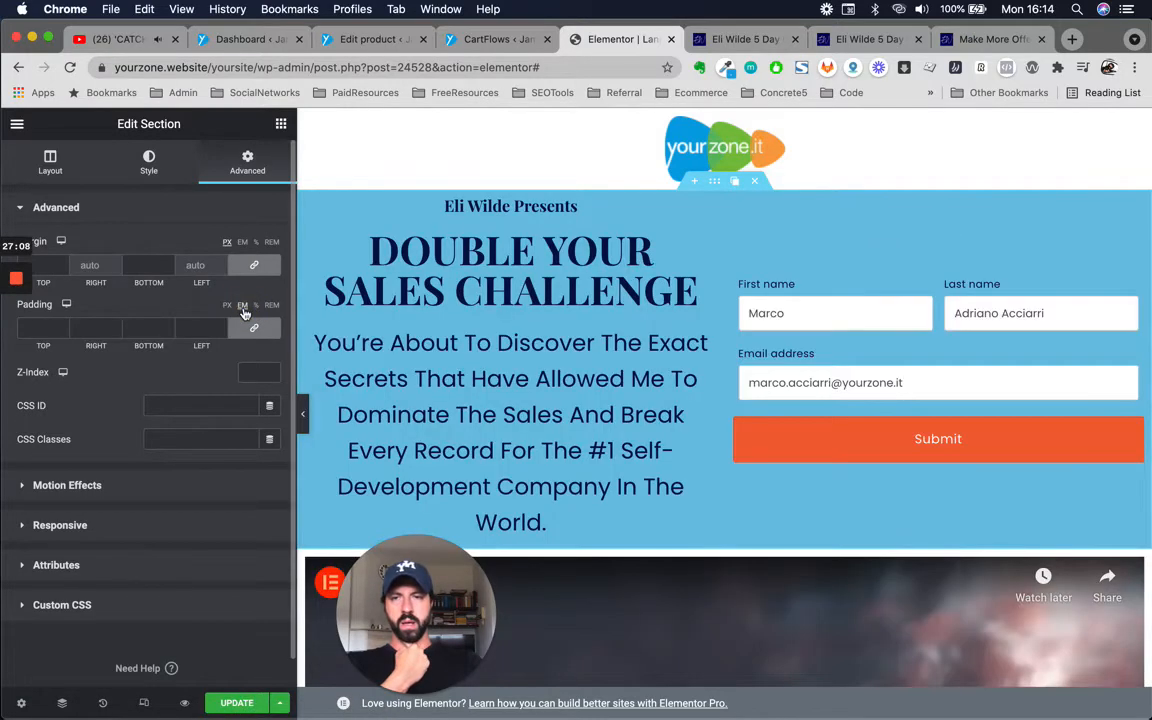
click(38, 327)
text(1)
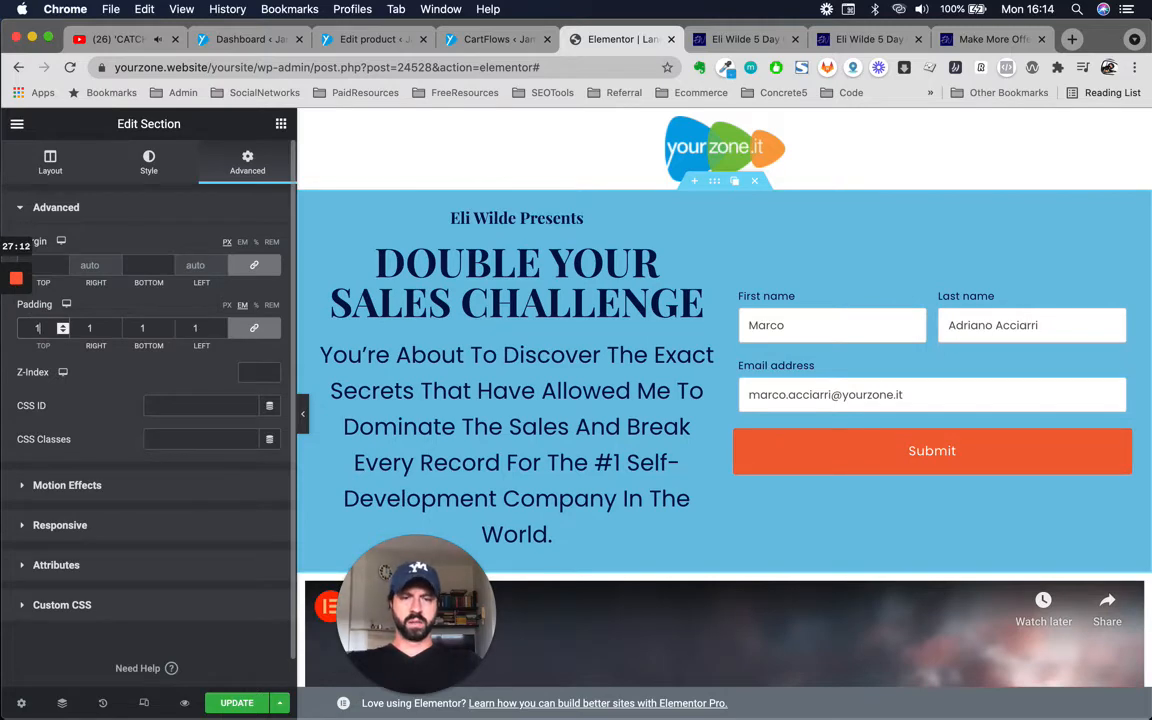
key(Up)
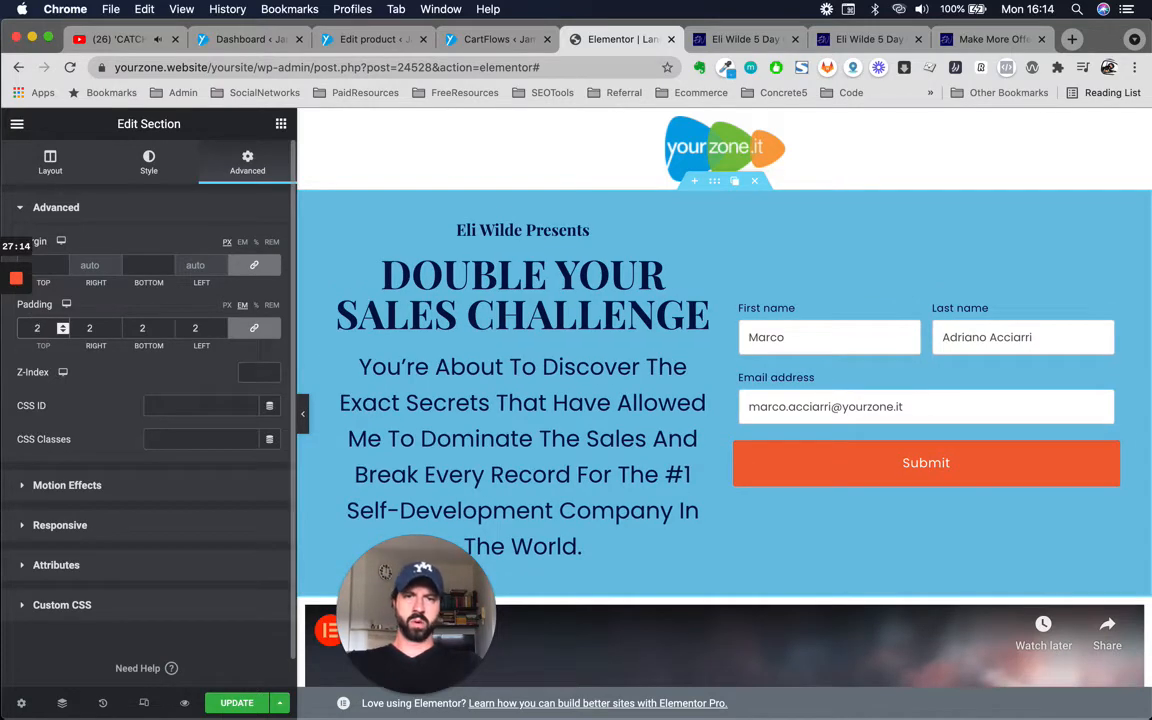
Open the widget library for the empty section below the video.
scroll(770, 492, down, 3)
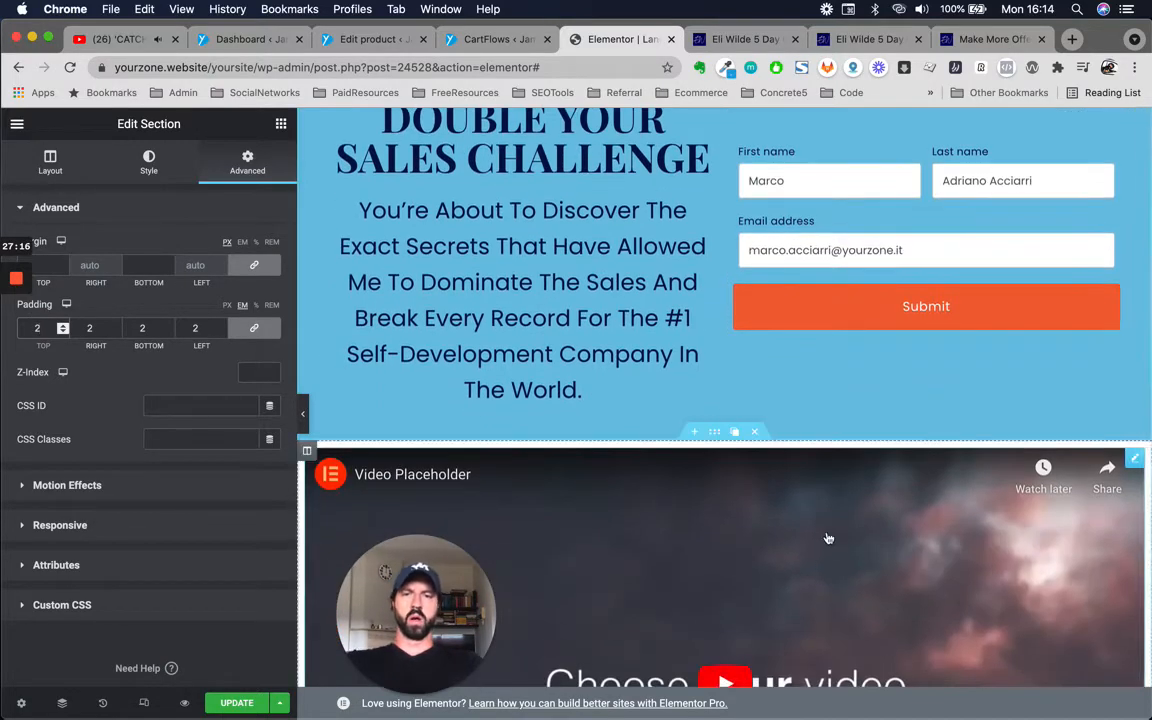
scroll(770, 493, down, 5)
click(697, 411)
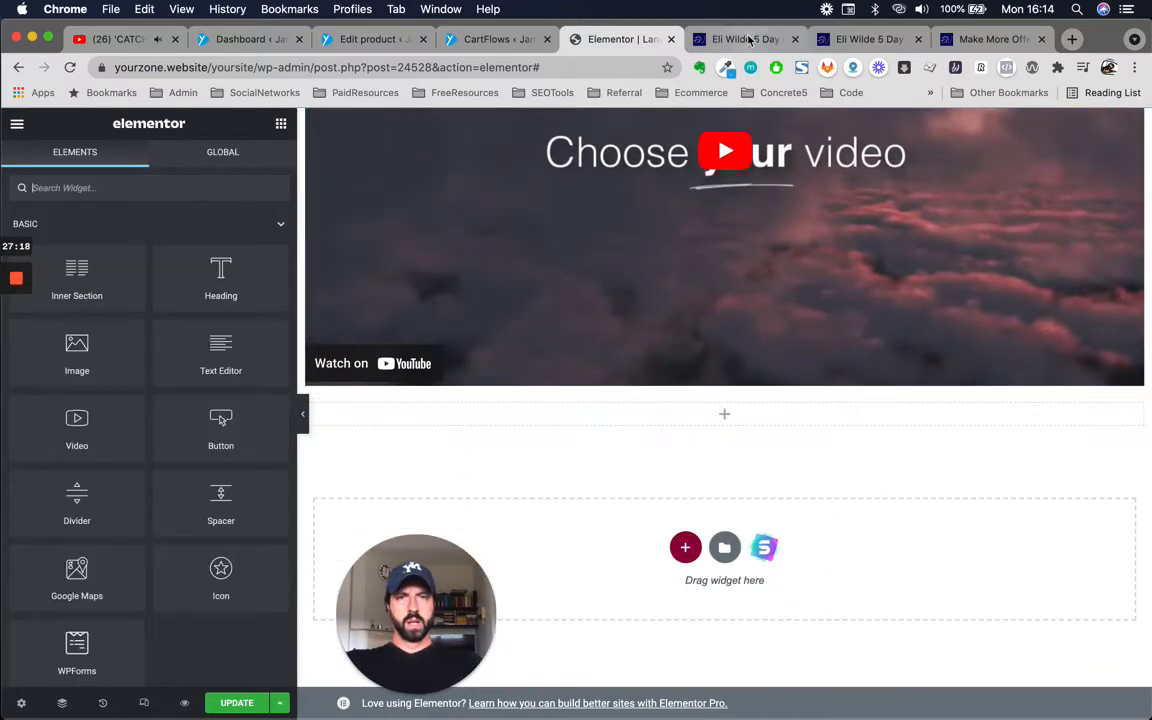
Switch to the reference challenge page and examine its content from the Wealth Has a Need for Speed headline to the Transform the Way You Sell section.
key(ctrl+Tab)
scroll(711, 558, down, 5)
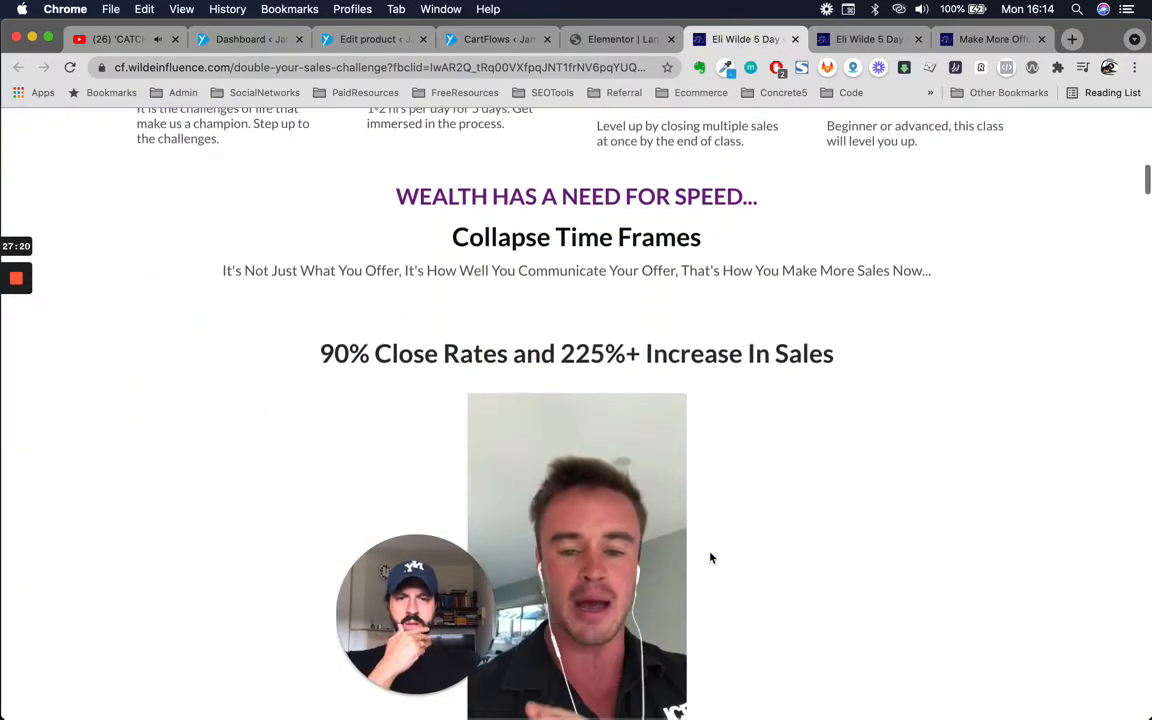
right_click(787, 378)
click(382, 166)
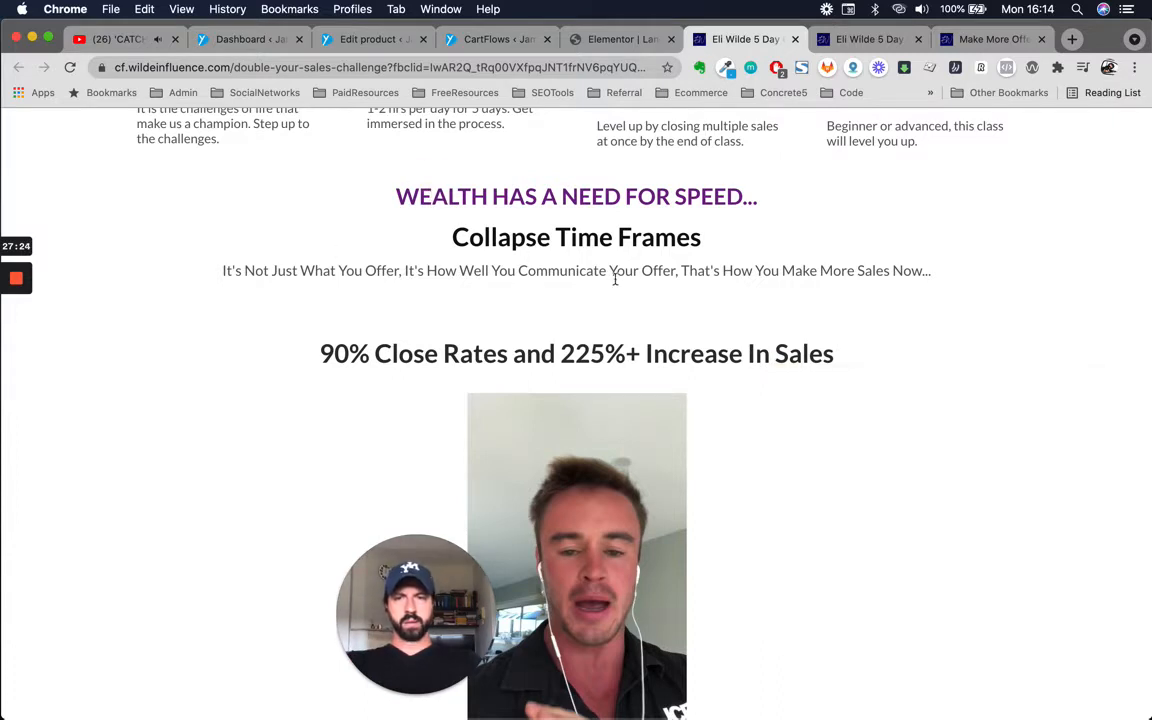
scroll(615, 280, down, 4)
scroll(780, 281, down, 3)
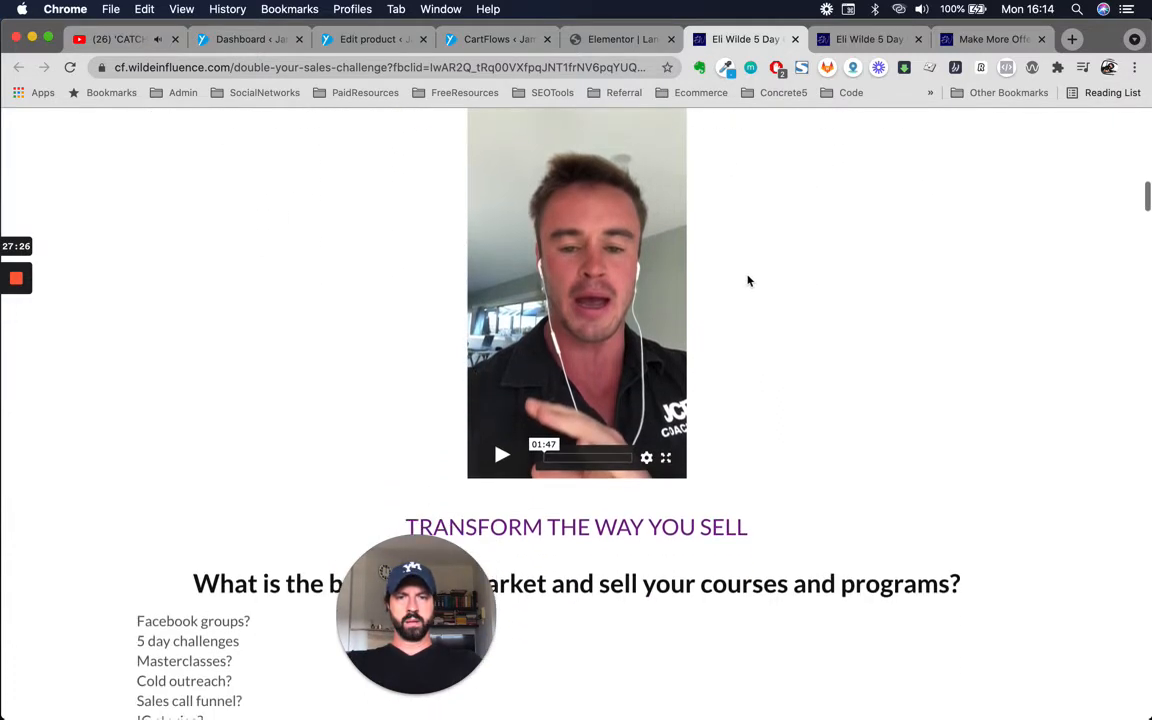
scroll(666, 494, down, 4)
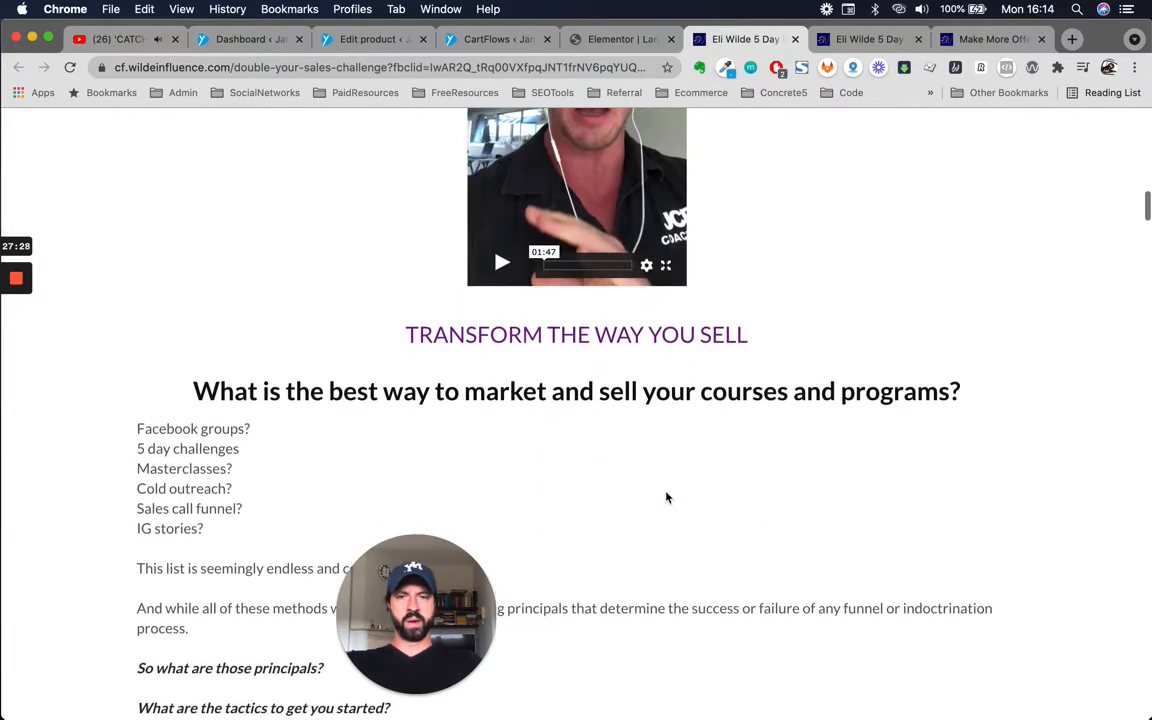
scroll(522, 357, down, 2)
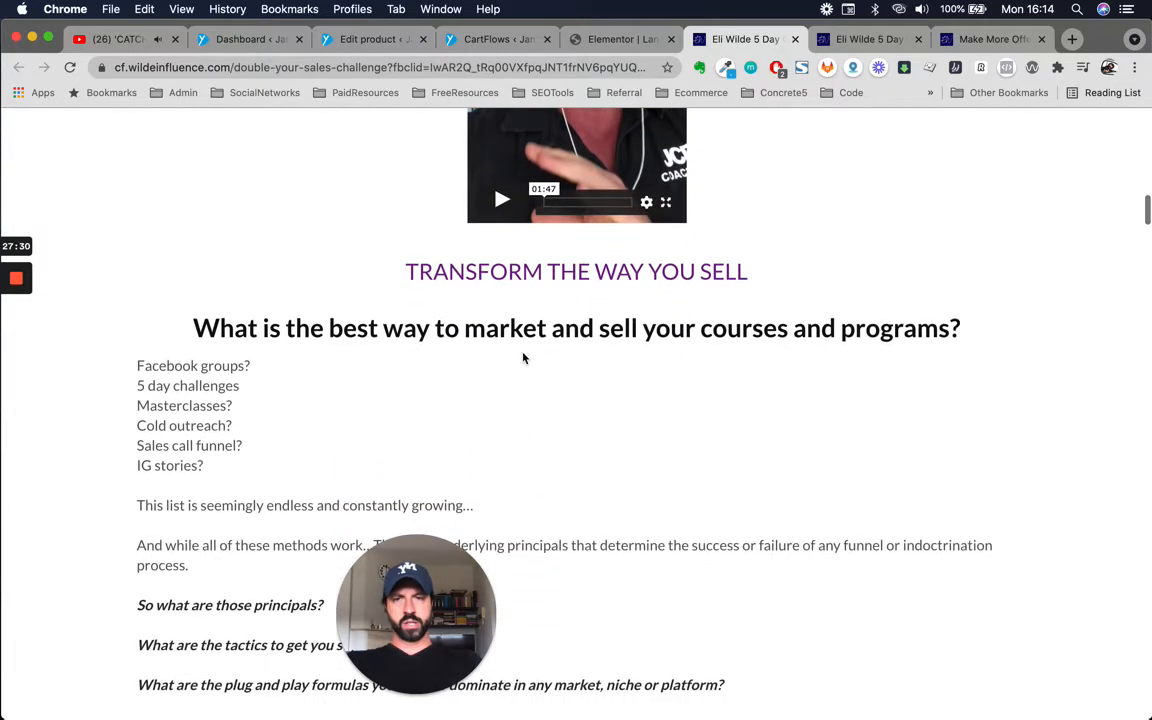
triple_click(555, 277)
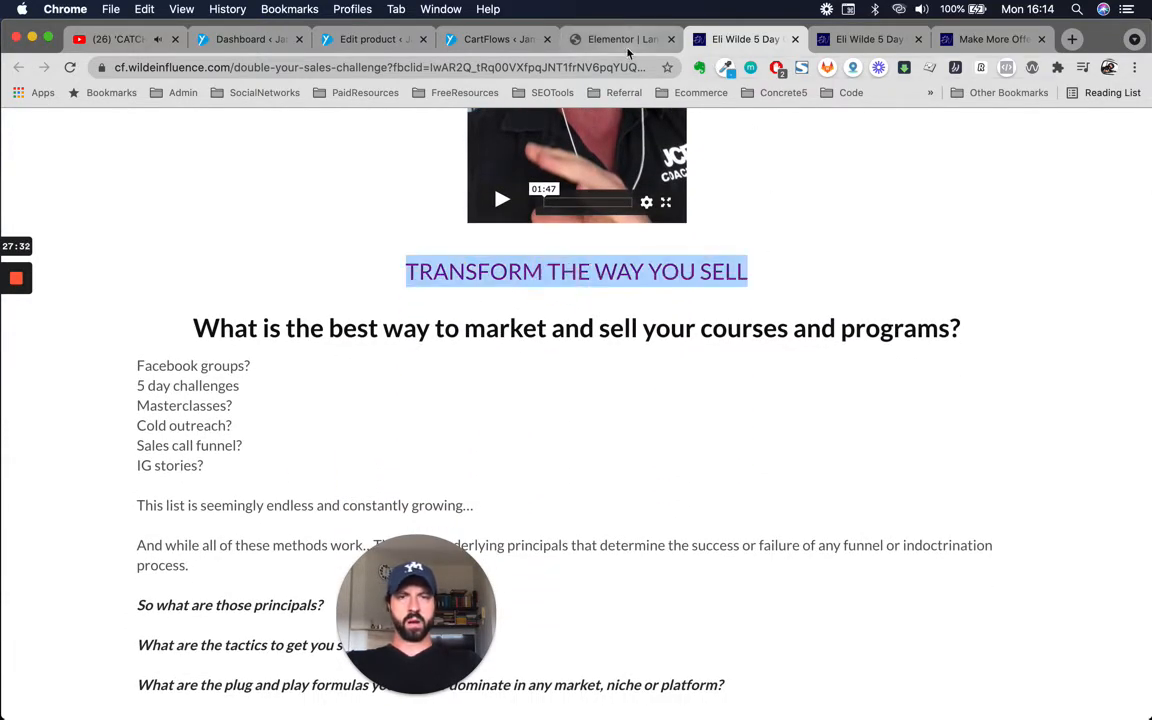
Return to the landing page editor and set the DOUBLE YOUR SALES CHALLENGE heading's text color to white (#FFFFFF).
click(615, 39)
scroll(707, 440, up, 10)
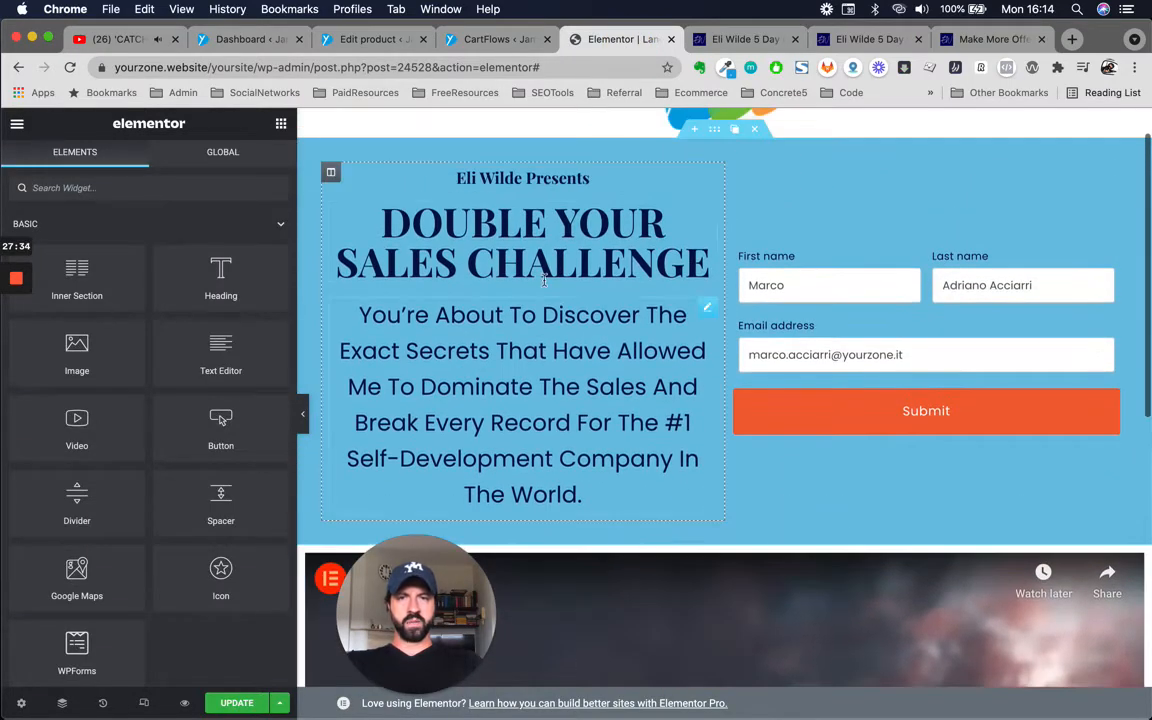
click(541, 272)
triple_click(510, 236)
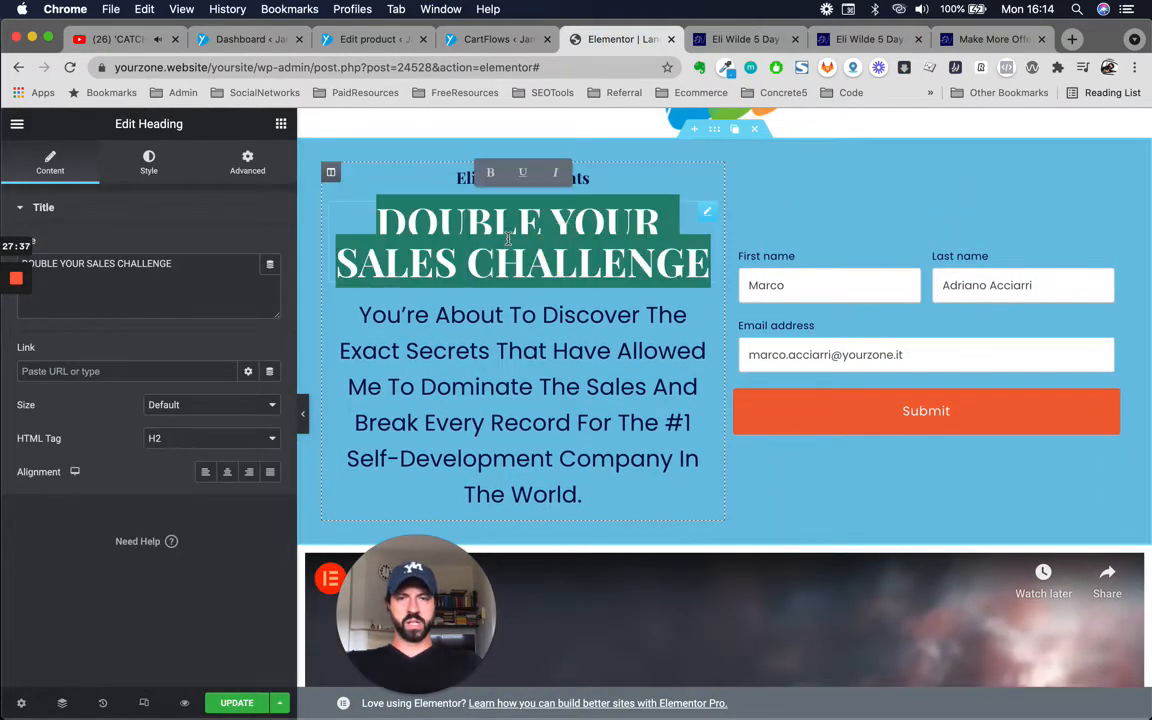
click(708, 222)
click(148, 160)
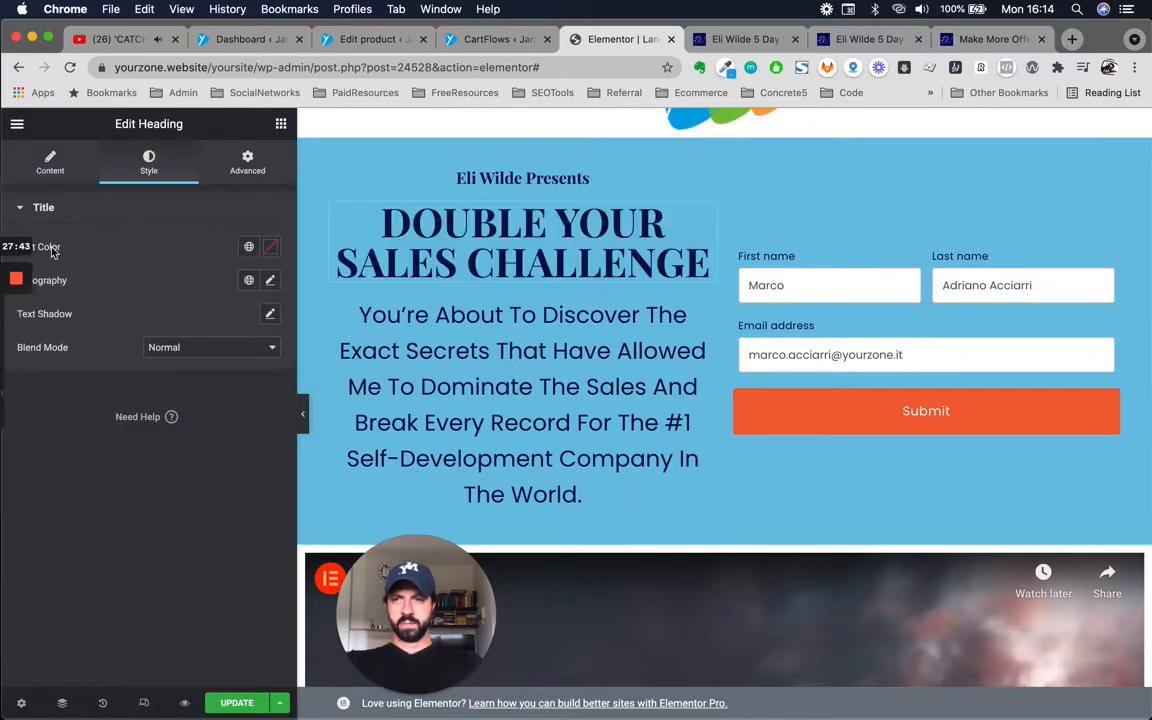
click(250, 246)
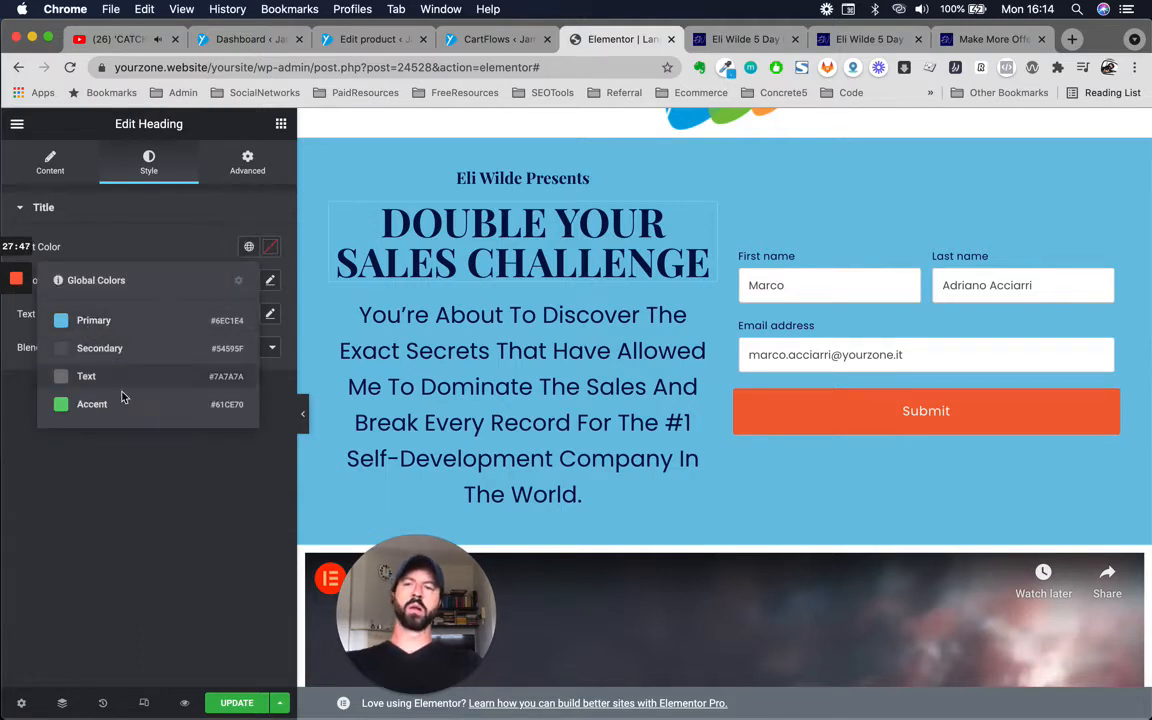
click(269, 250)
mouse_move(173, 359)
mouse_down()
mouse_move(90, 309)
mouse_move(70, 313)
mouse_up()
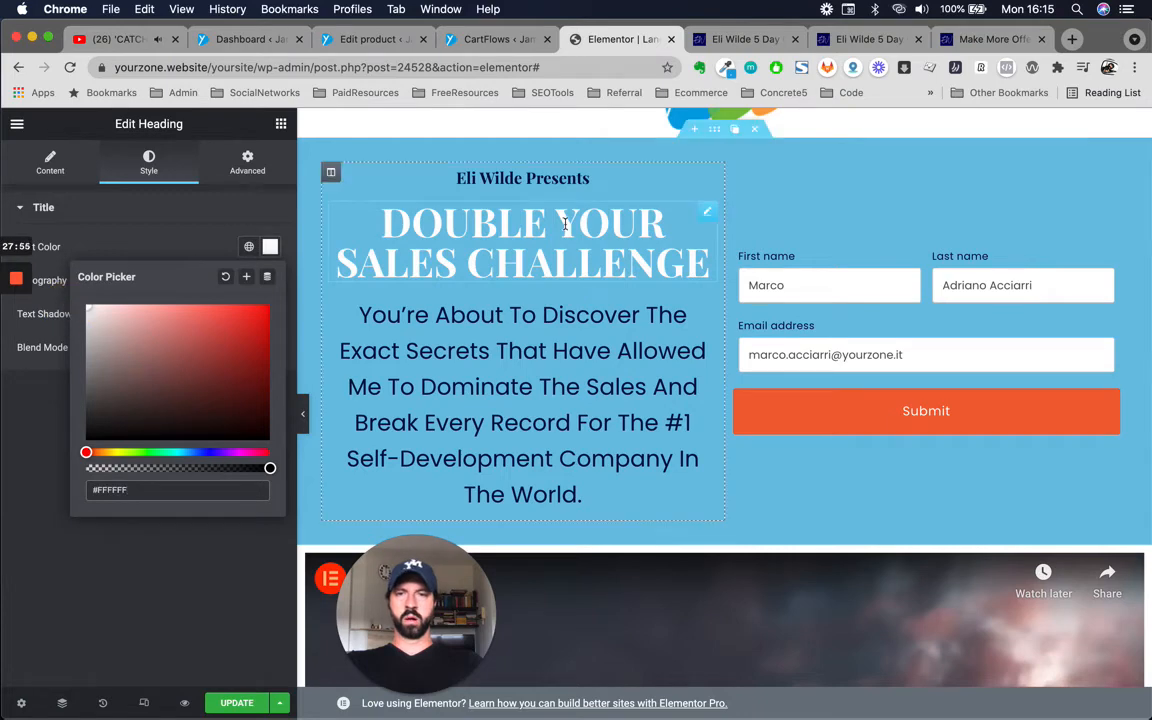
Review the area below the video, then examine the numbered blocks on the reference page, from Challenge Community to Join the Challenge.
scroll(706, 417, down, 10)
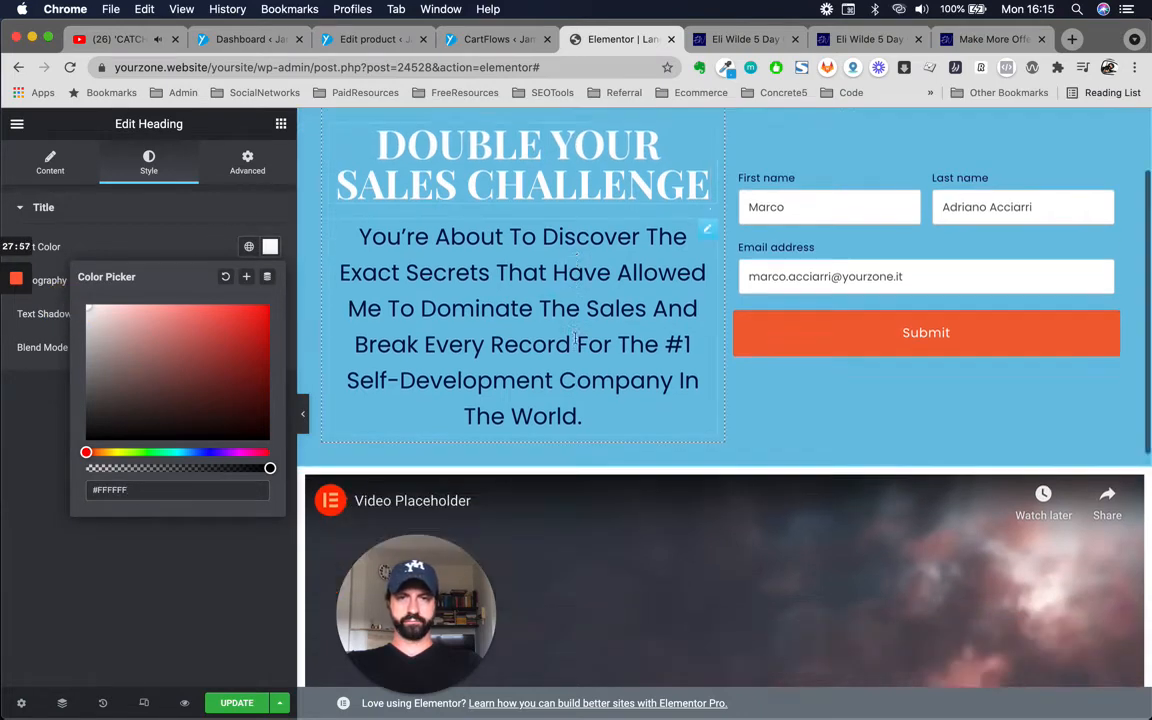
scroll(707, 417, up, 4)
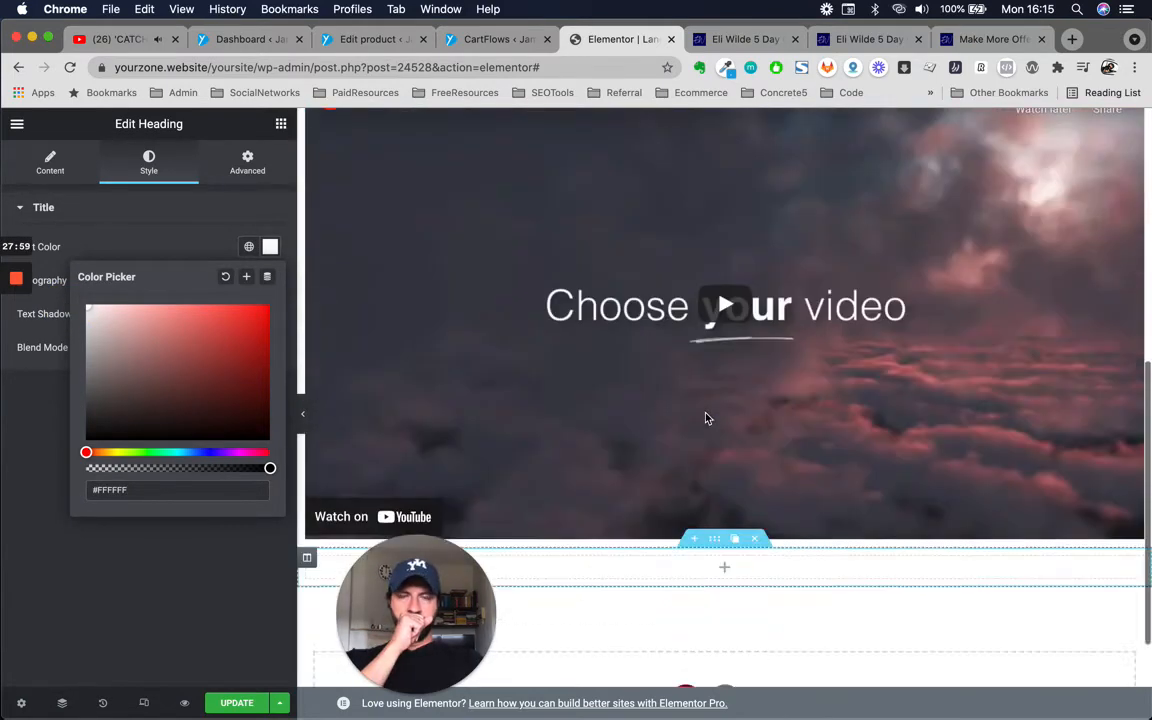
scroll(707, 417, down, 4)
click(745, 39)
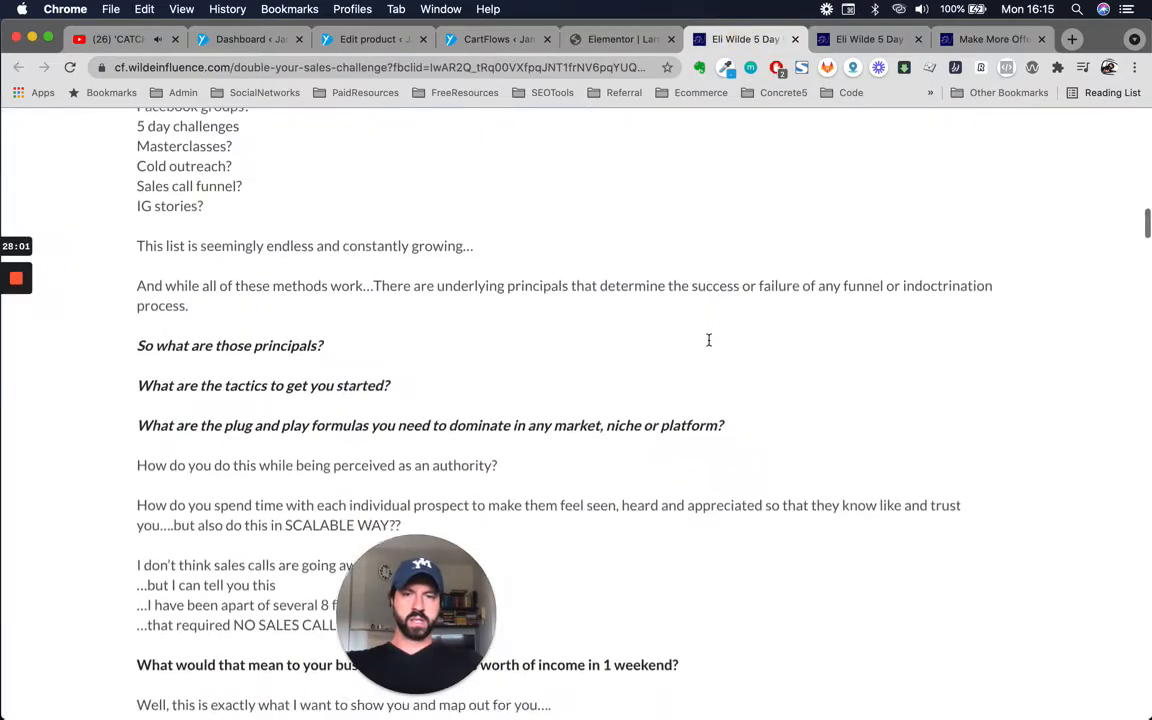
scroll(709, 339, down, 10)
scroll(709, 346, down, 2)
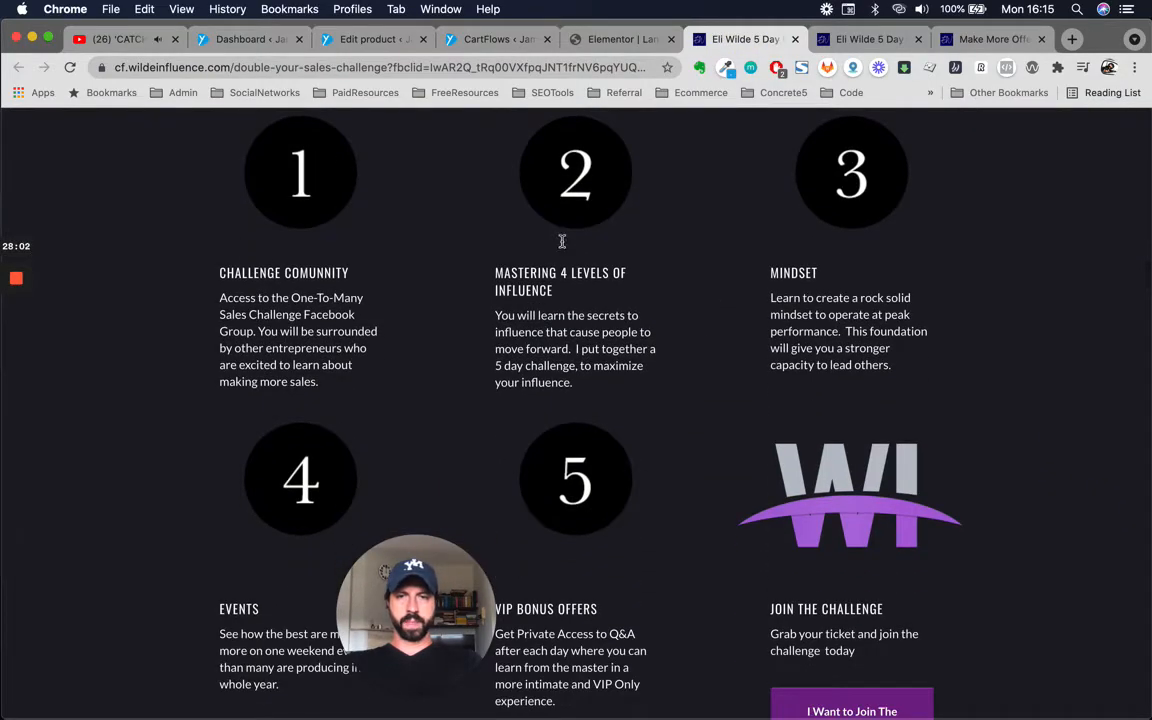
scroll(700, 500, down, 2)
scroll(690, 480, up, 2)
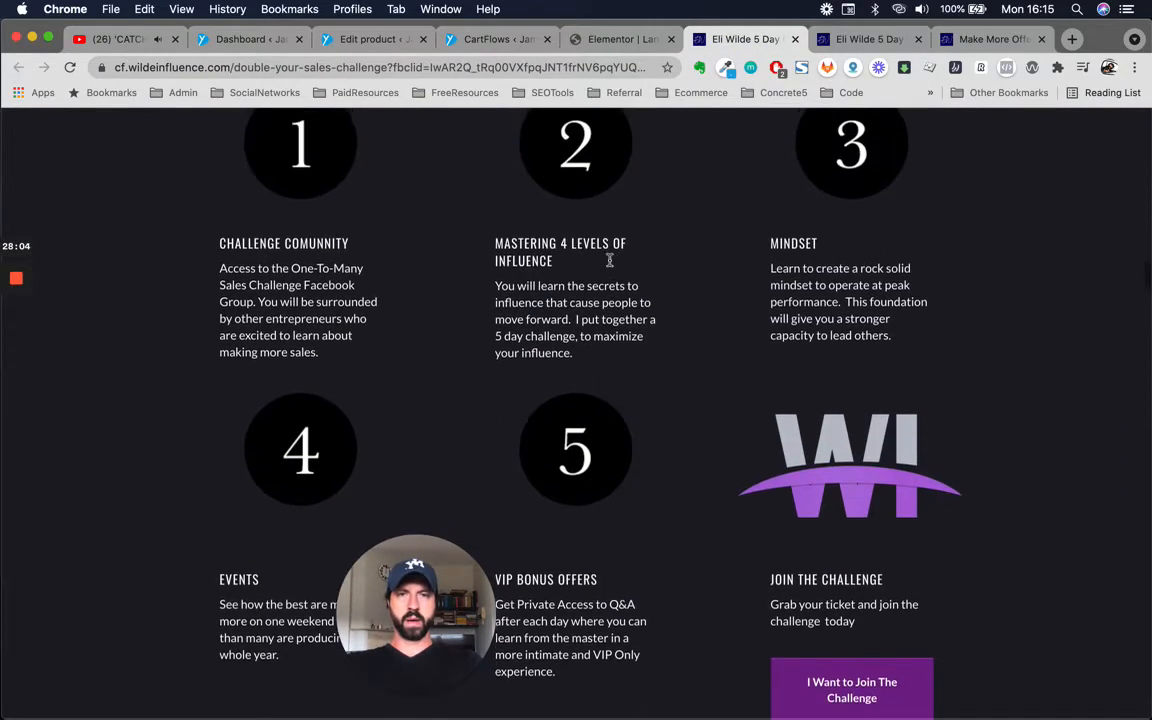
Return to the landing page editor and add two columns to the empty section below the video to make three columns.
click(612, 39)
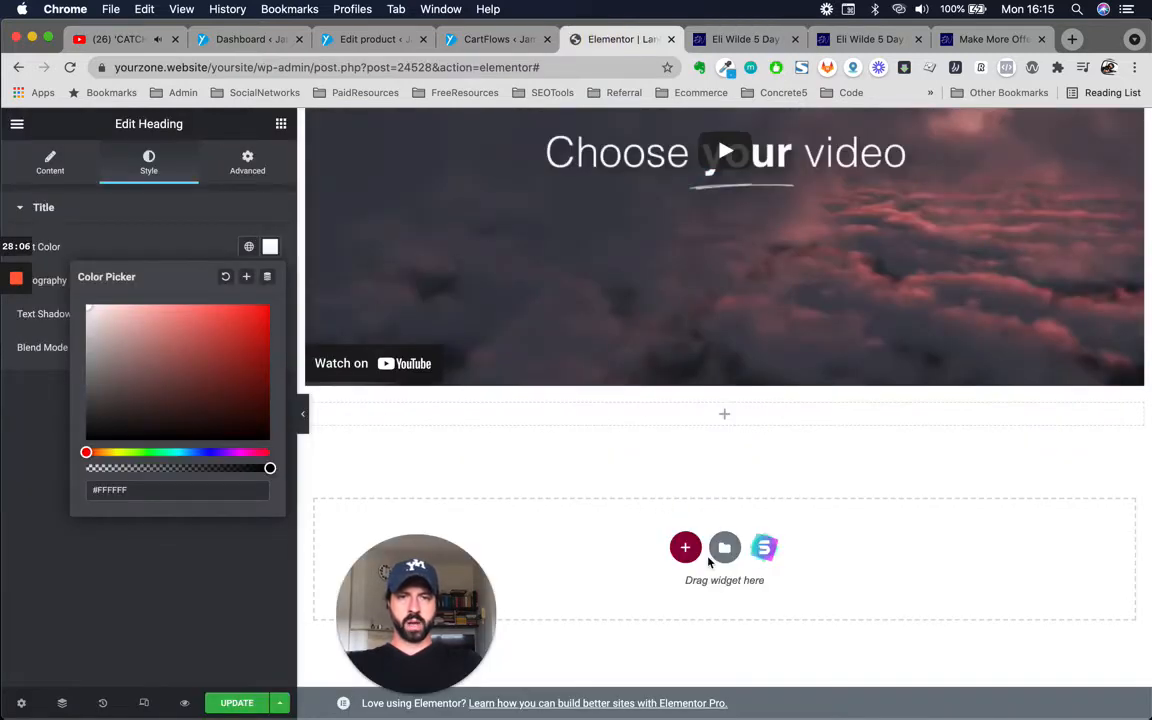
click(738, 418)
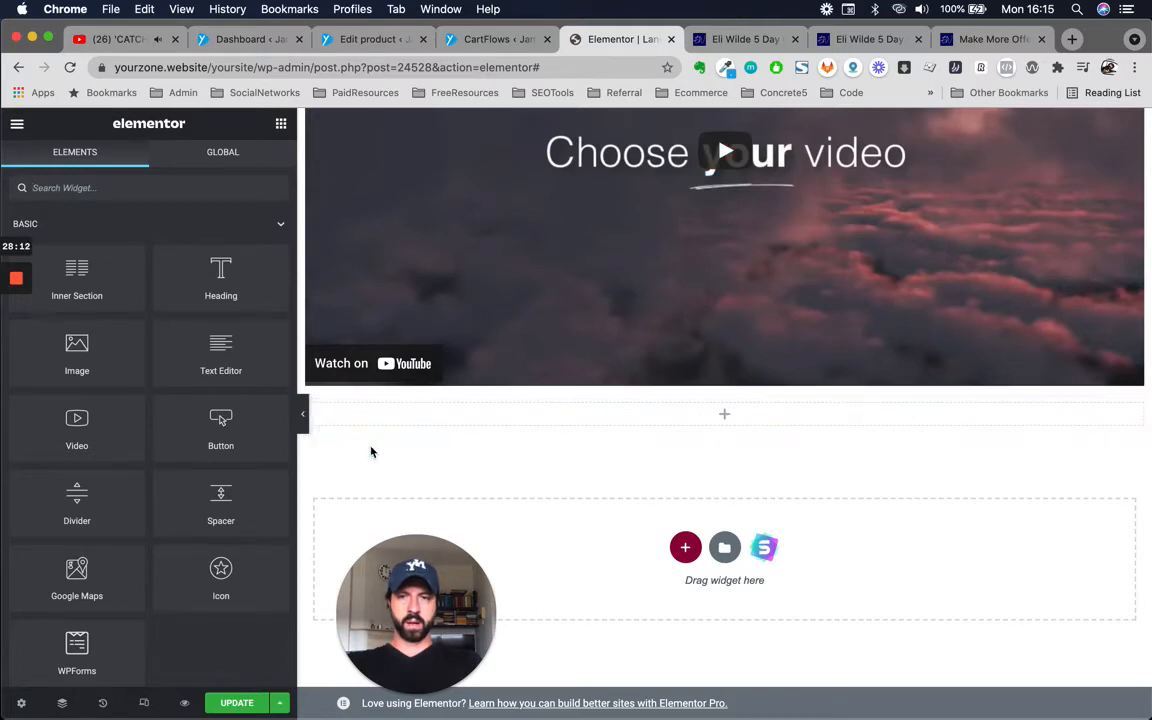
scroll(370, 452, up, 1)
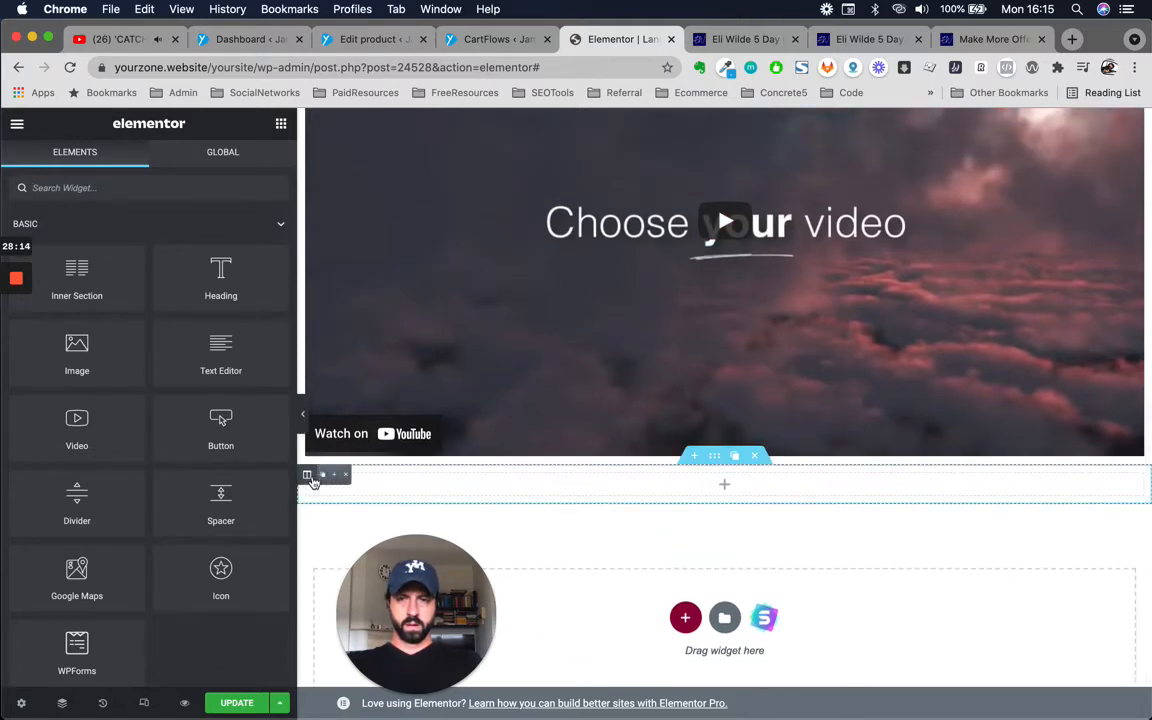
click(308, 474)
click(348, 475)
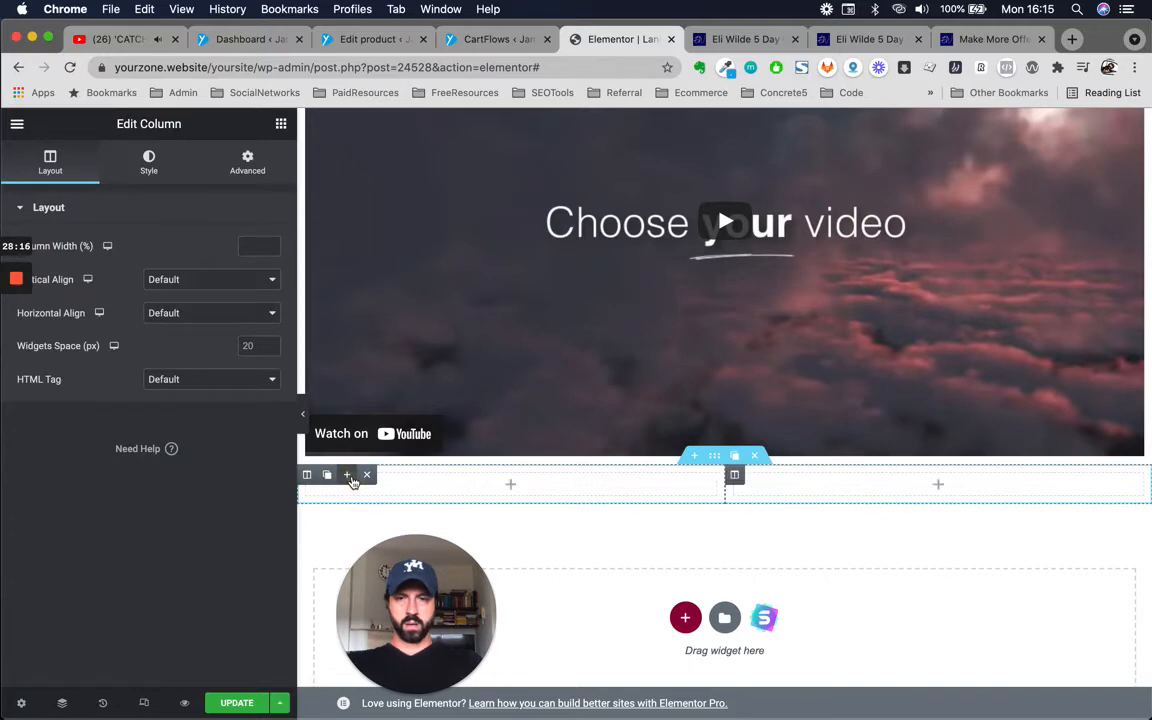
click(348, 475)
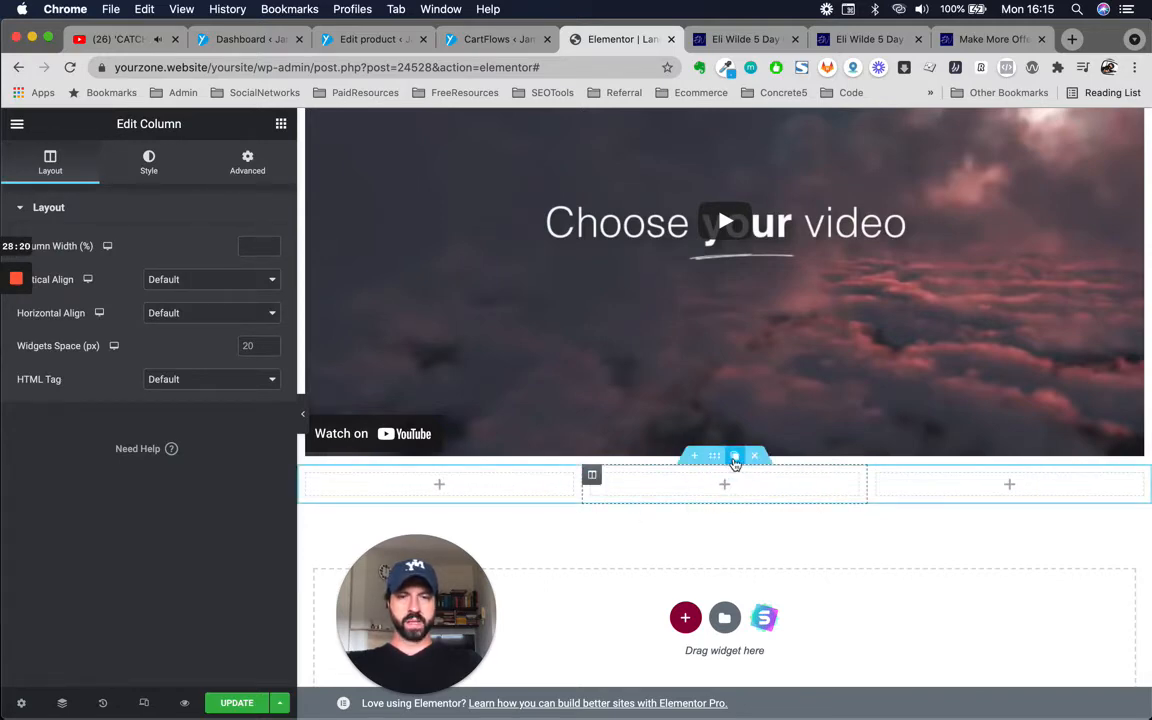
Duplicate the empty three-column section to create a second row directly below it.
click(734, 457)
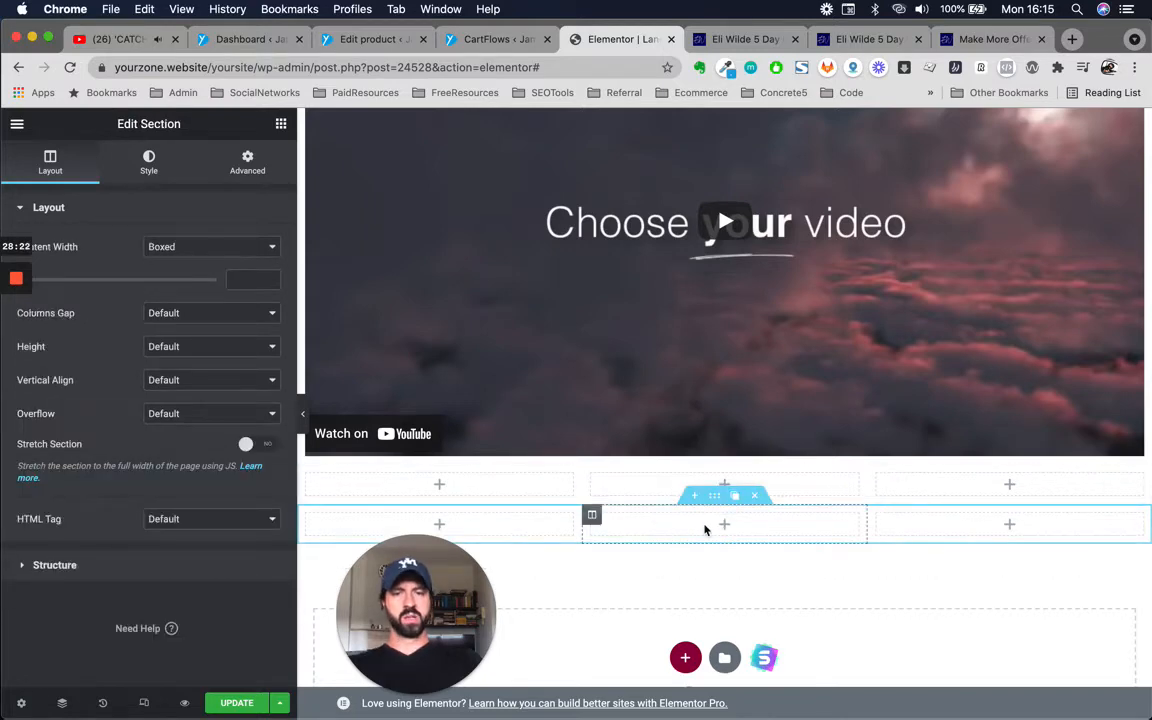
scroll(706, 528, down, 1)
scroll(705, 528, up, 1)
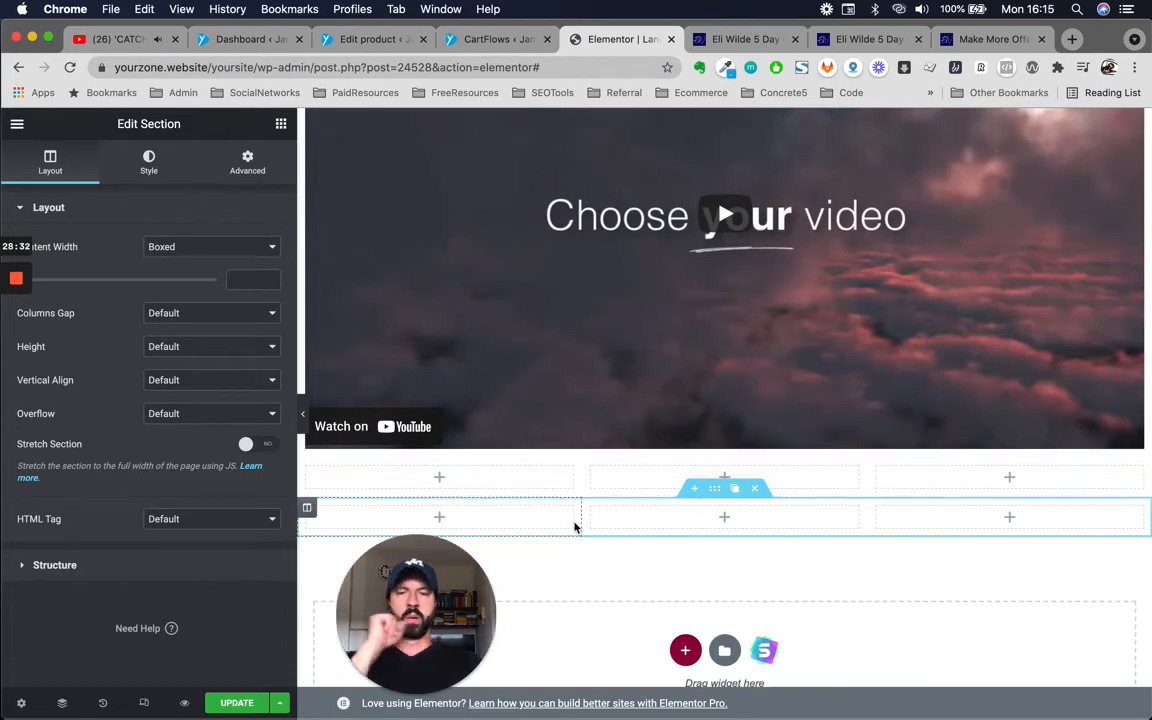
scroll(648, 538, down, 1)
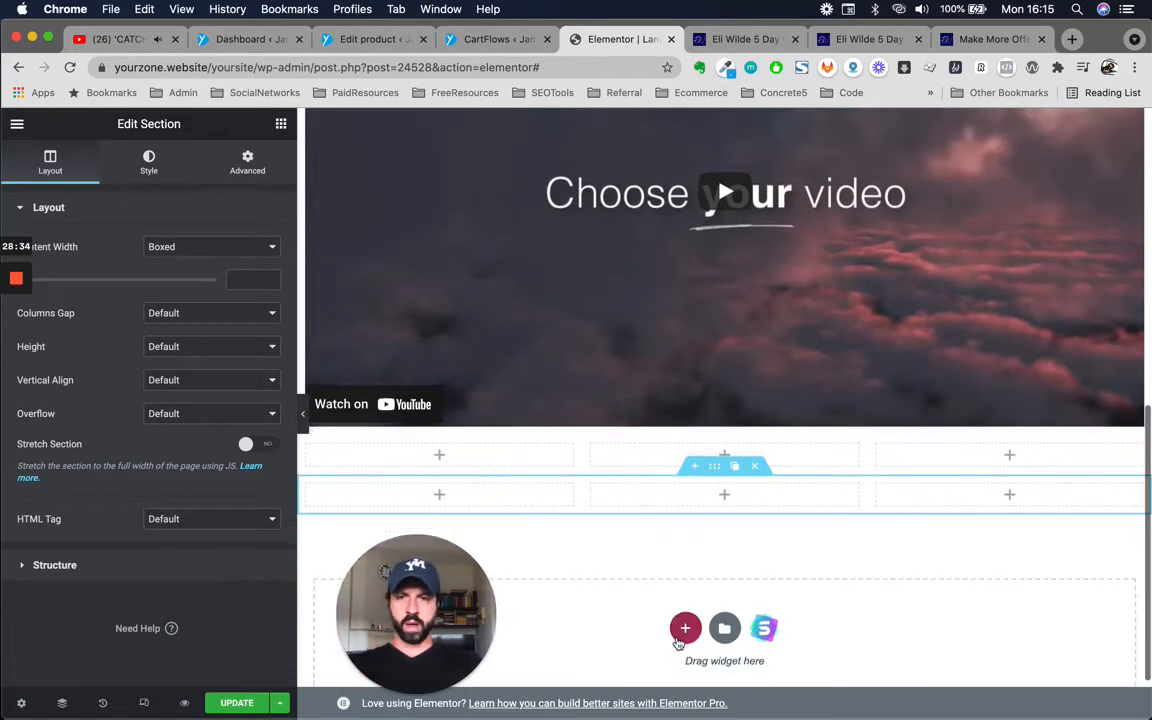
drag(425, 630, 1067, 628)
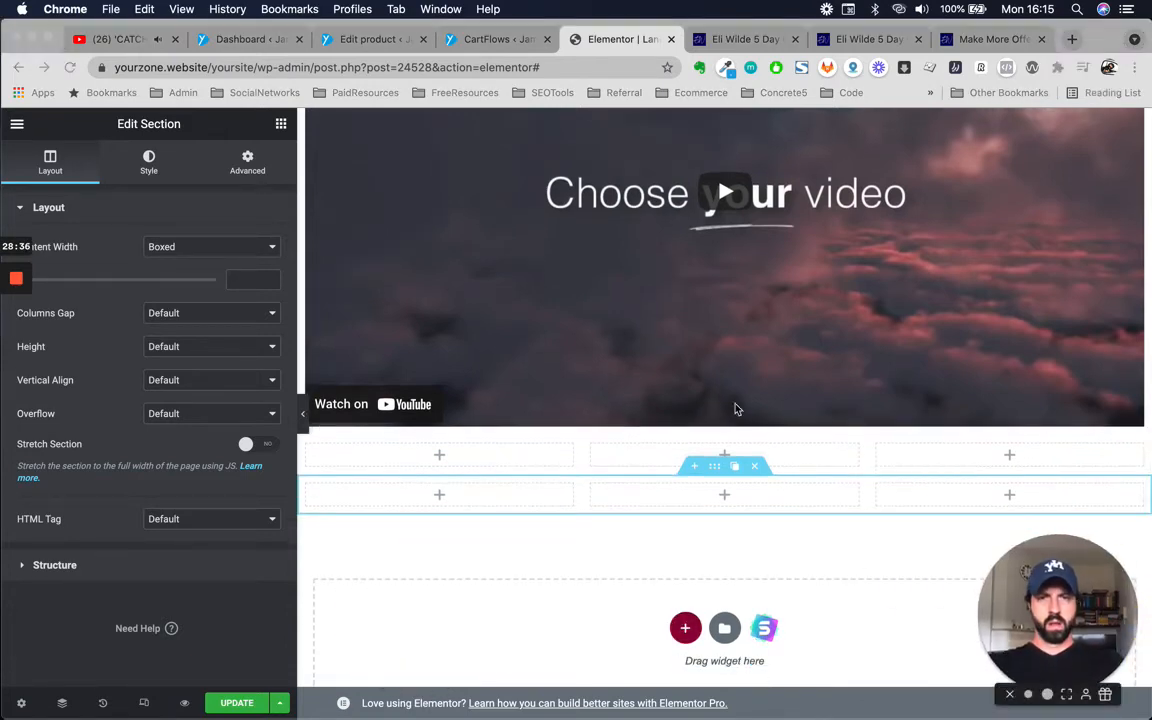
Check the reference page's numbered grid, then give the upper three-column section a classic background in the global Secondary color.
click(742, 39)
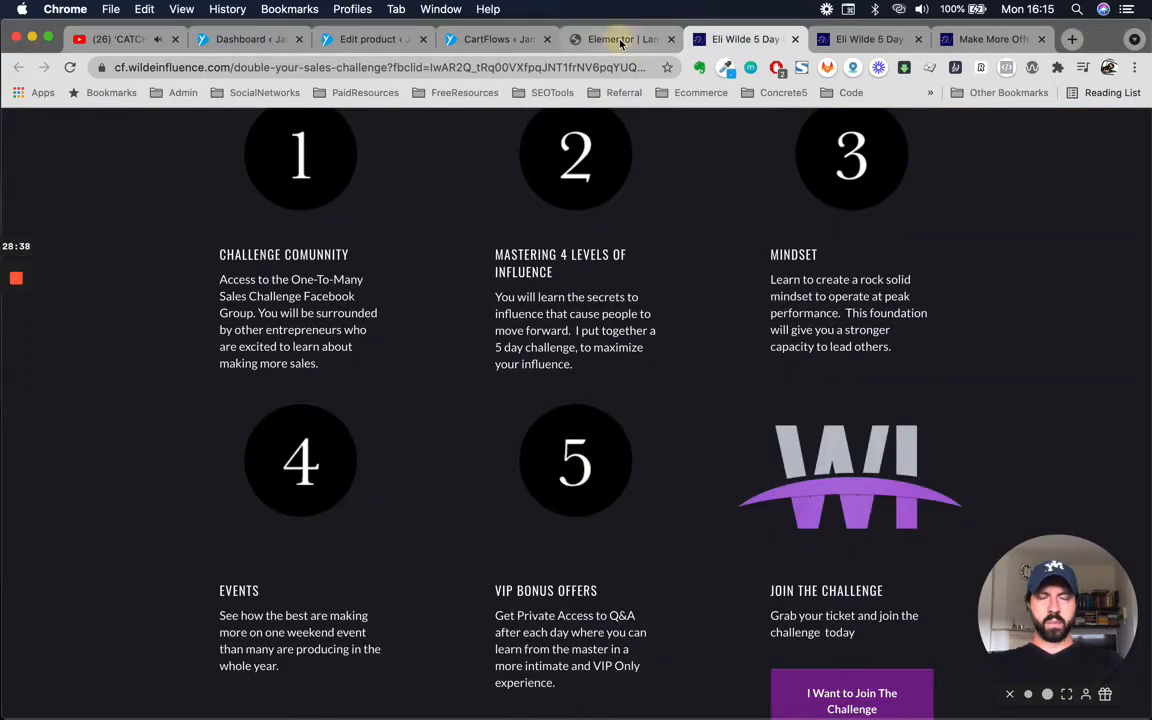
click(620, 39)
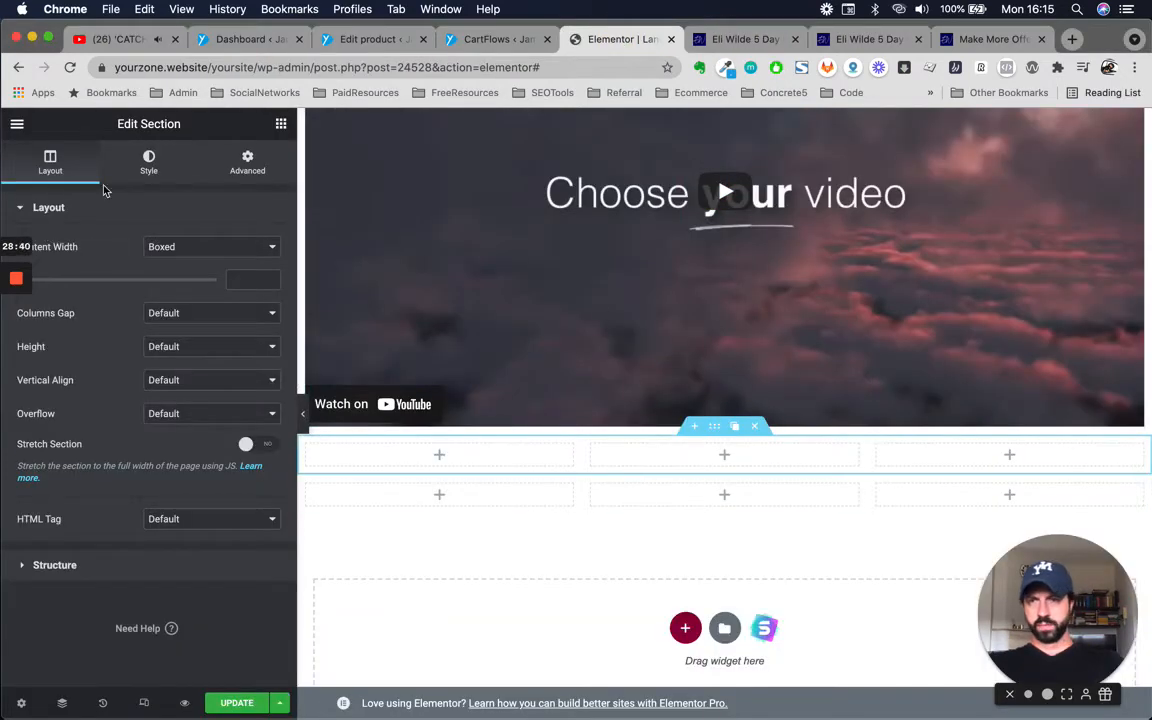
click(136, 174)
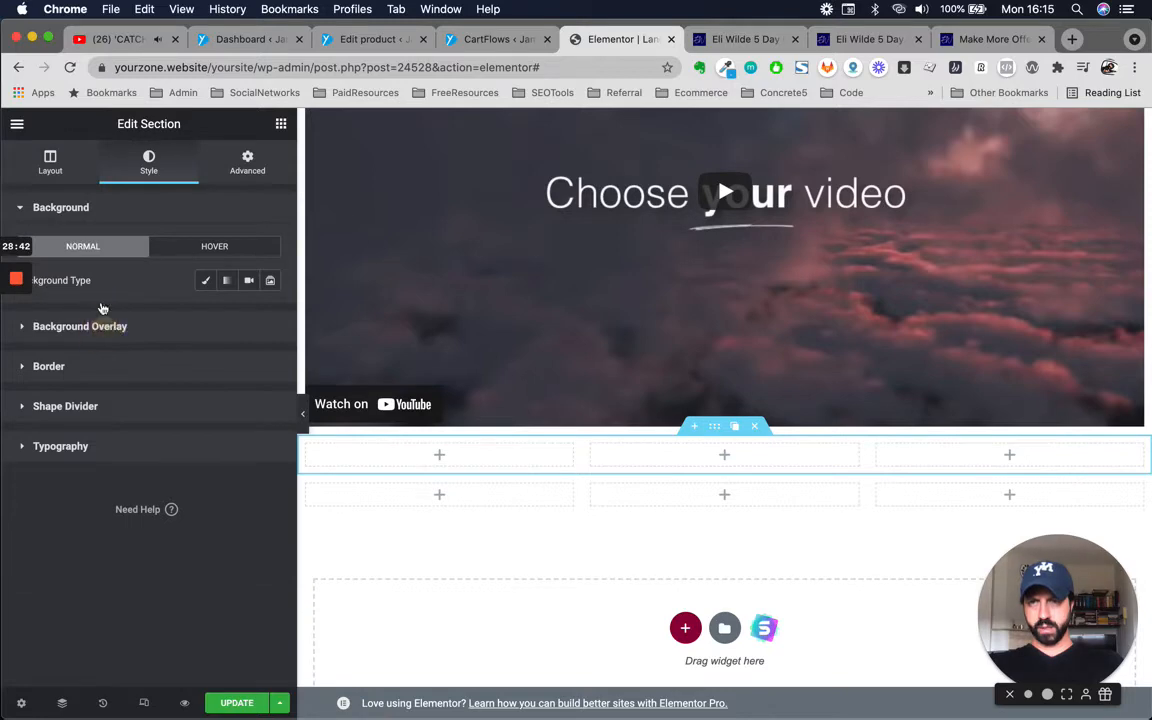
click(101, 312)
click(118, 243)
click(205, 280)
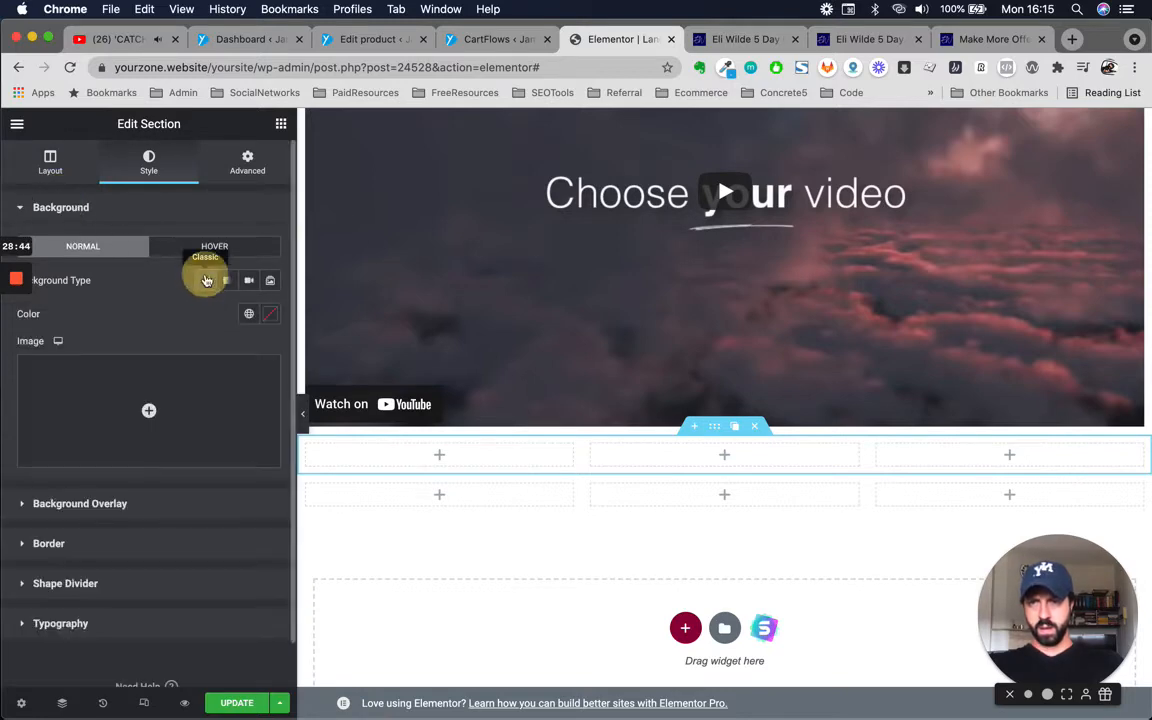
click(248, 313)
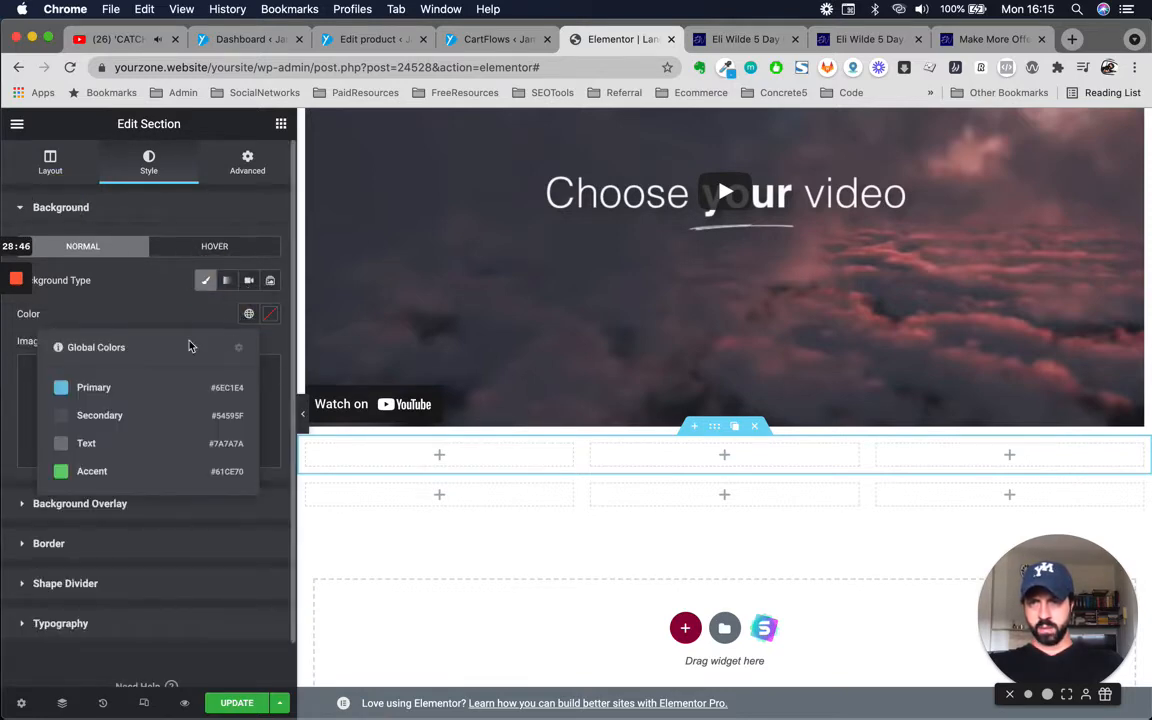
click(100, 416)
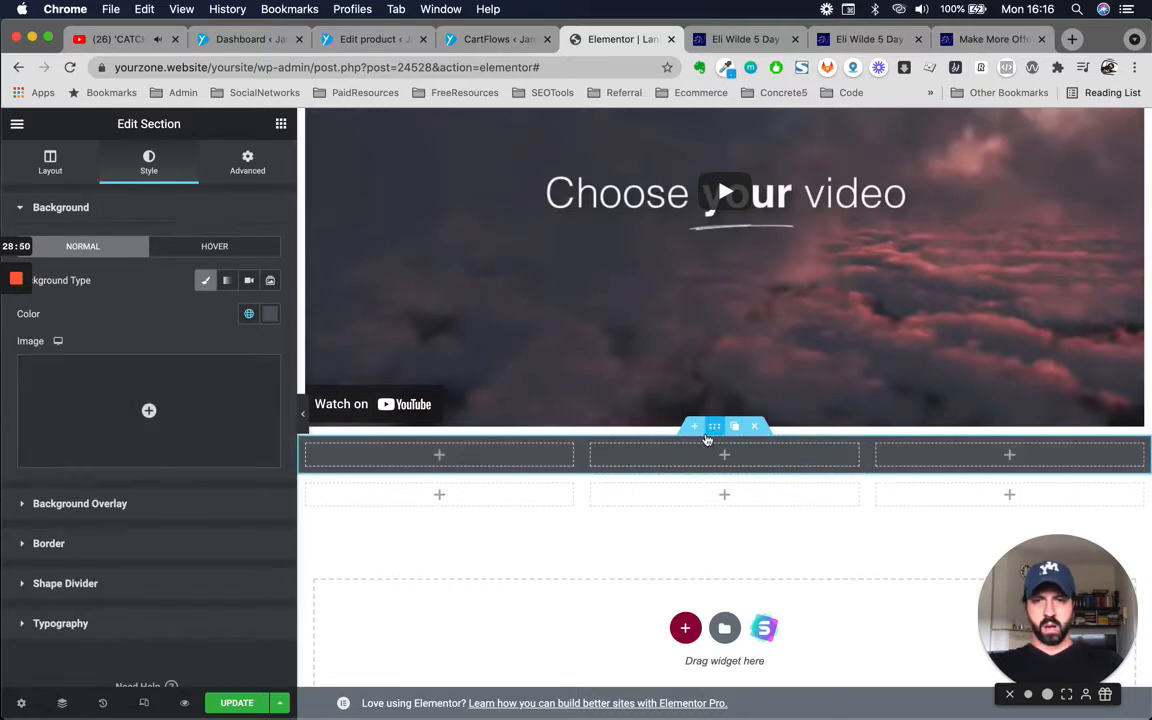
Set the upper three-column section's padding to 1 em on all sides.
click(247, 165)
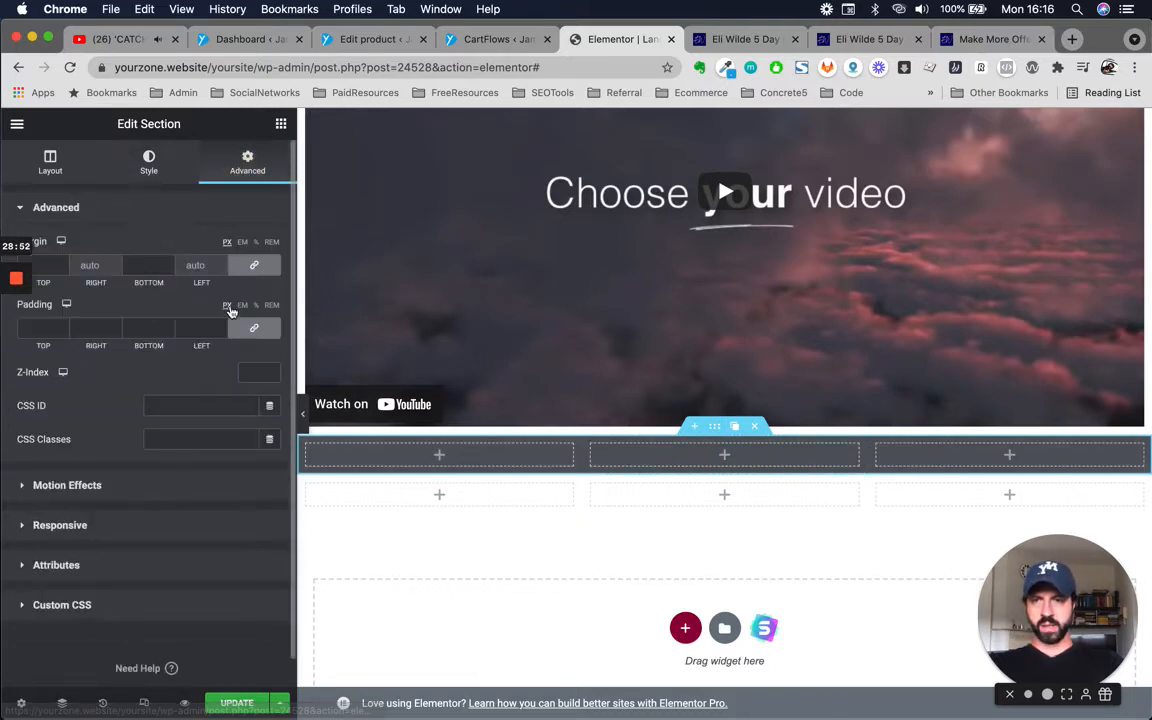
click(242, 304)
click(40, 328)
text(1)
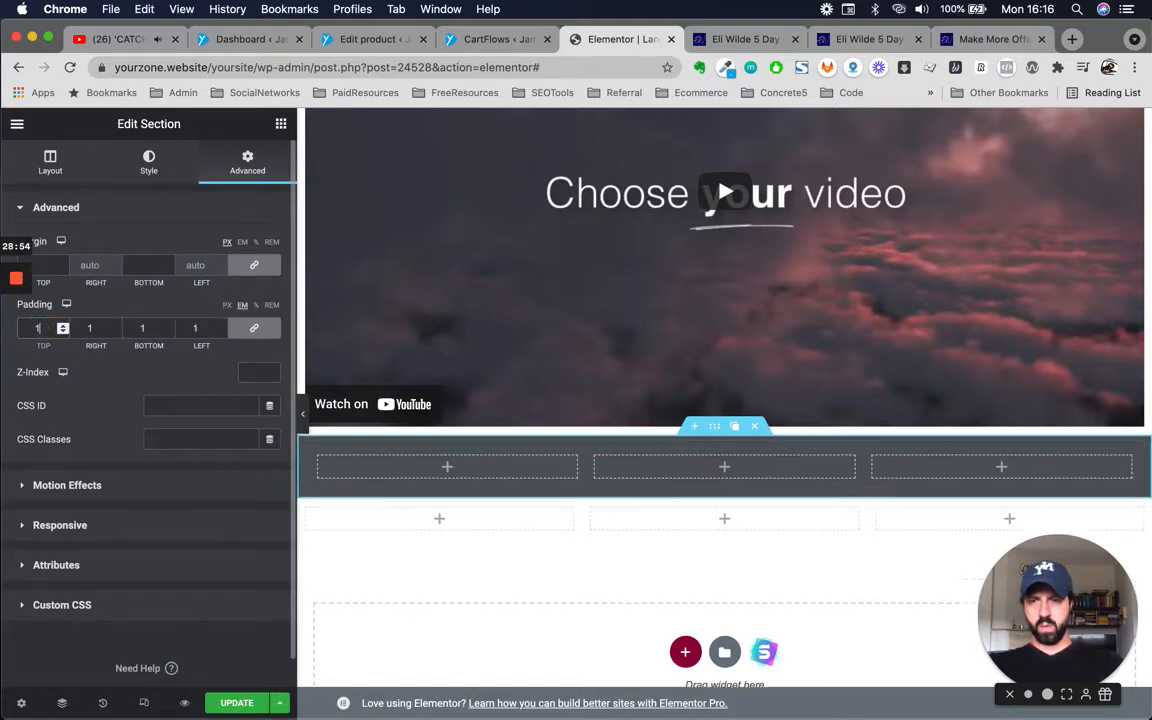
Copy the upper three-column section's style and apply it to the three-column section below.
right_click(724, 432)
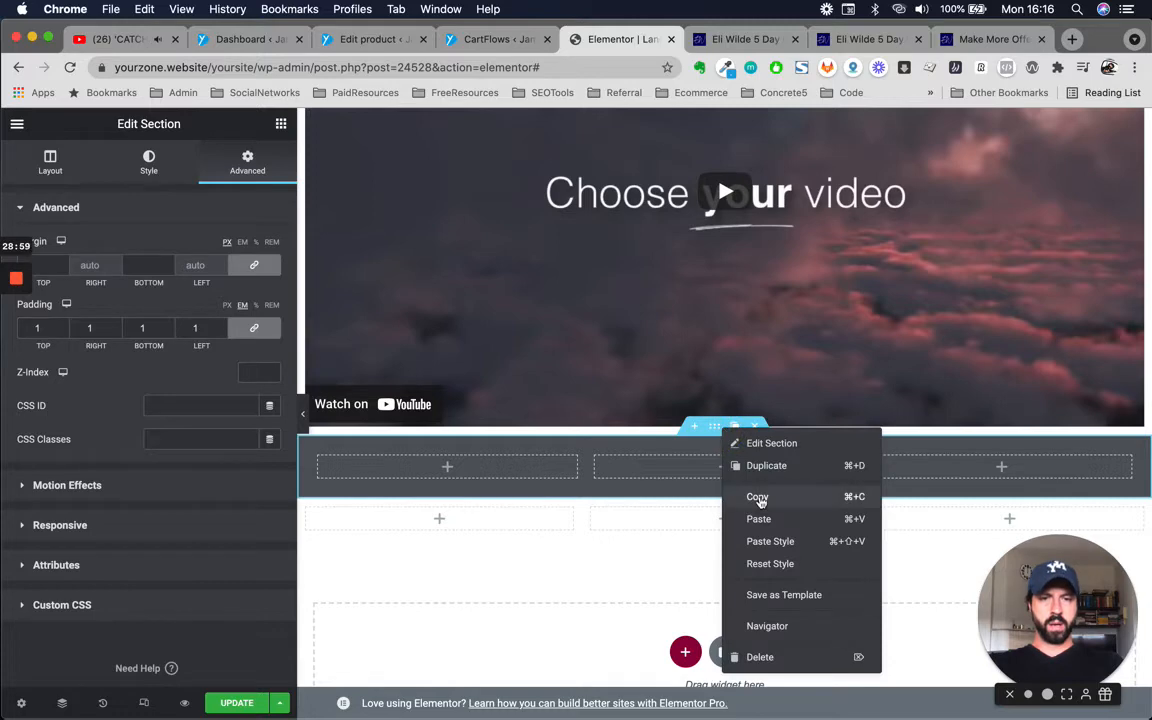
click(755, 496)
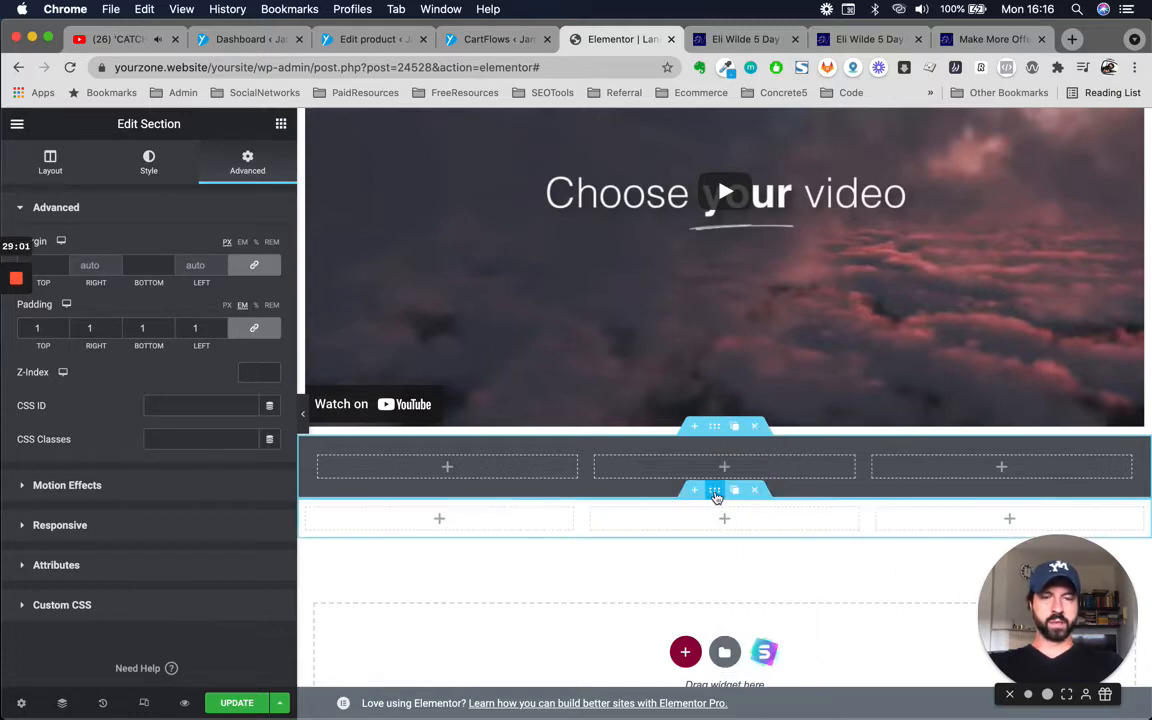
right_click(715, 495)
click(764, 586)
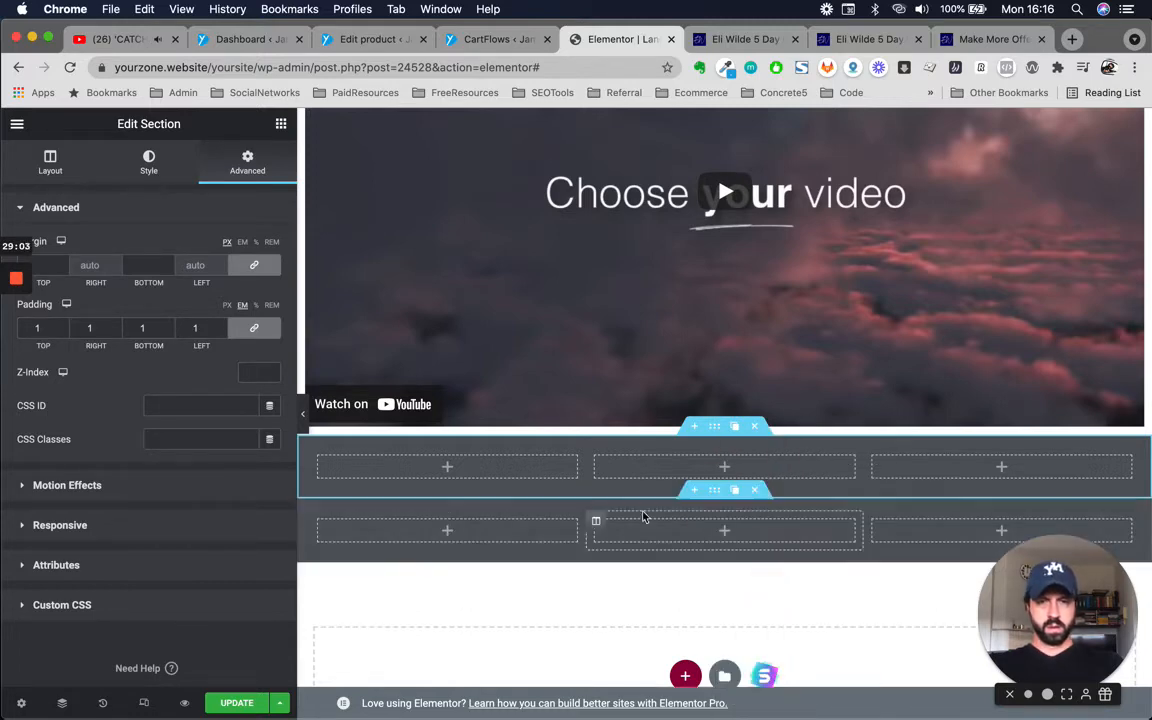
Check the reference page's numbered grid, then add an Icon Box widget to the first column of the upper dark section.
click(730, 42)
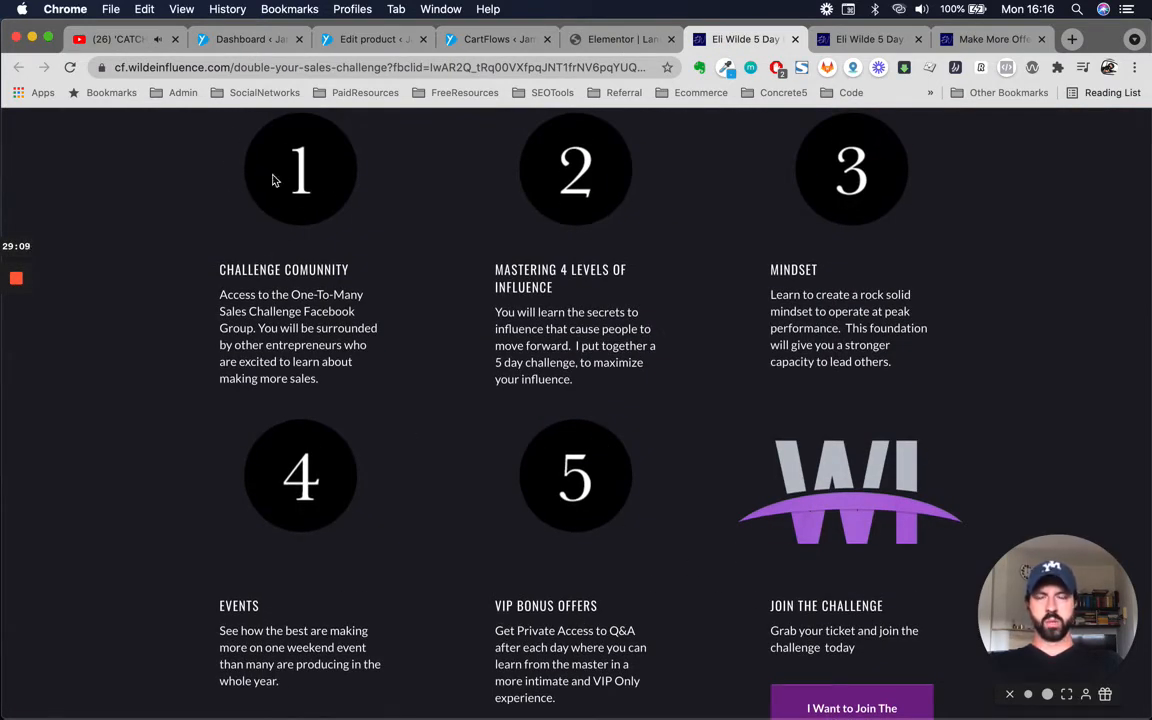
scroll(515, 469, down, 1)
scroll(515, 469, up, 3)
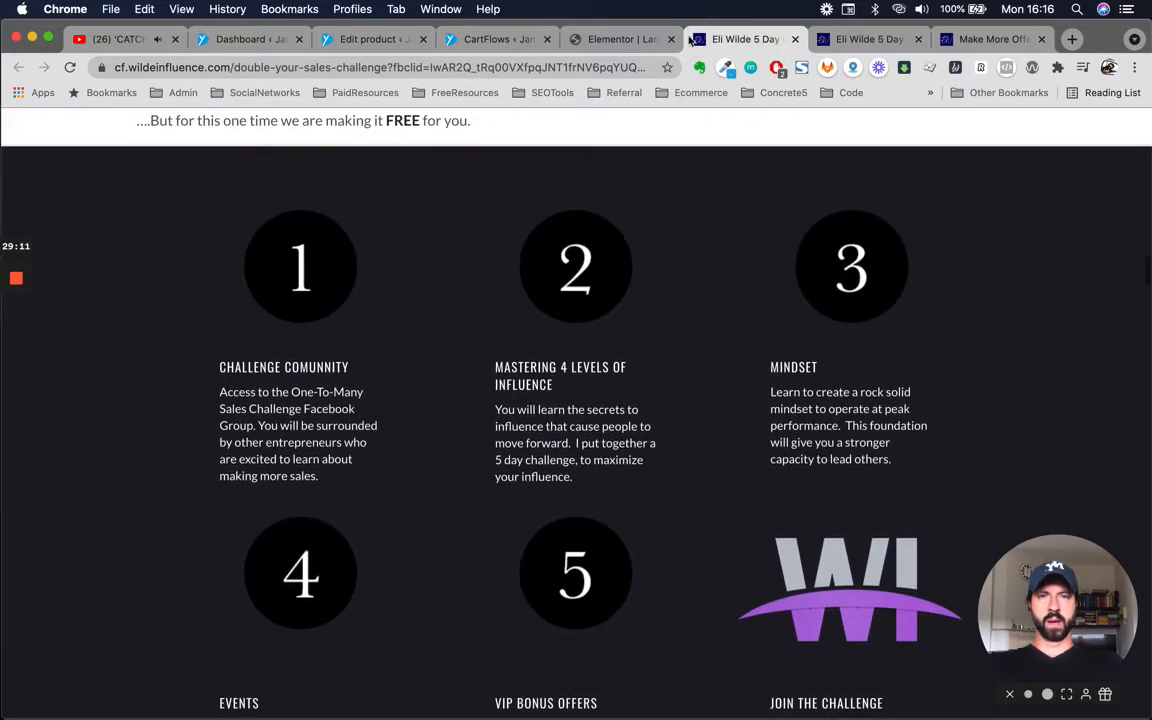
click(630, 42)
scroll(609, 463, down, 1)
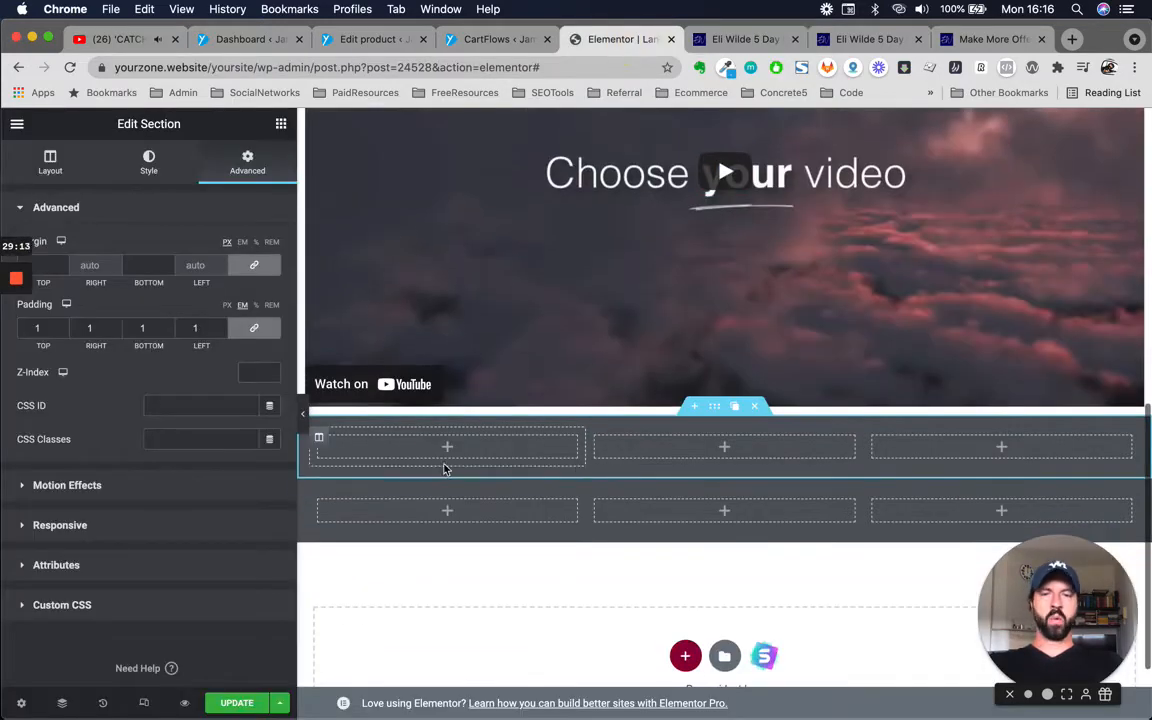
click(281, 123)
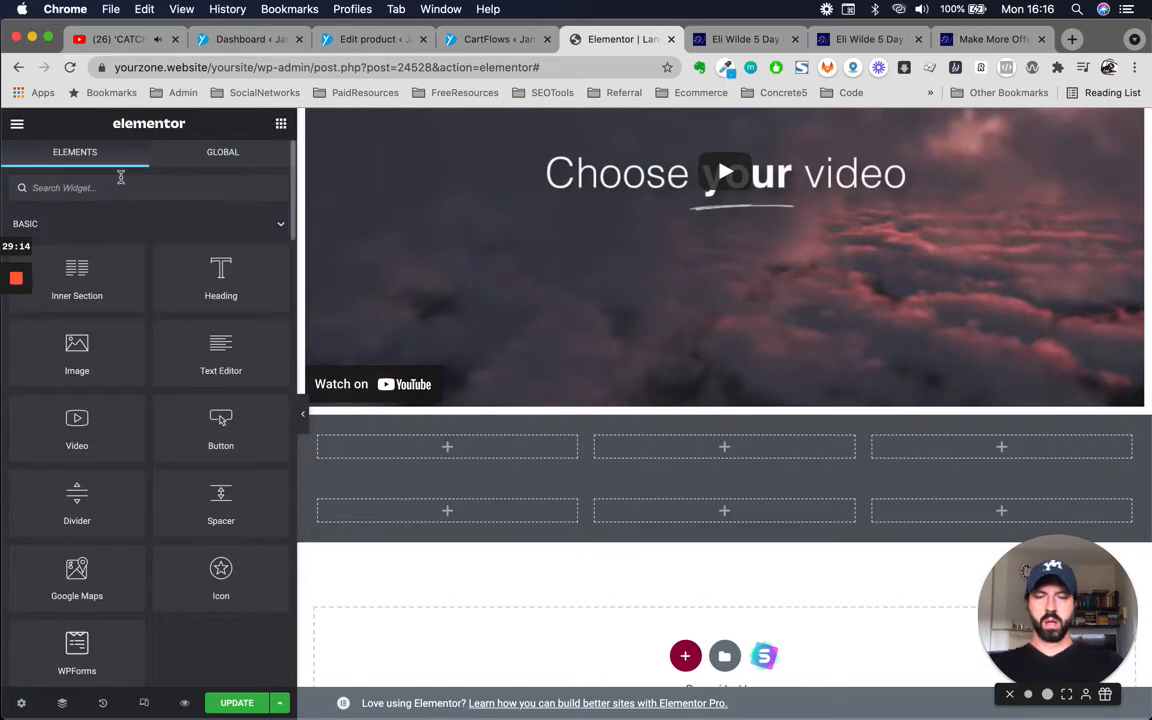
text(image)
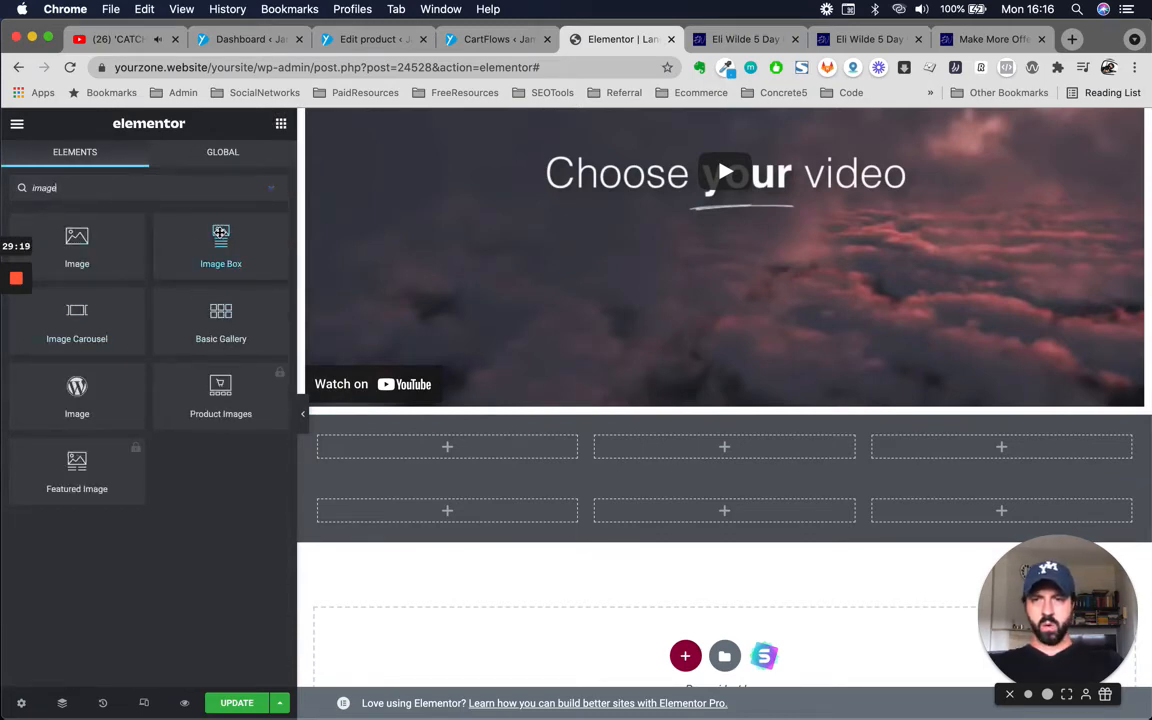
key(BackSpace)
key(BackSpace)
key(BackSpace)
key(BackSpace)
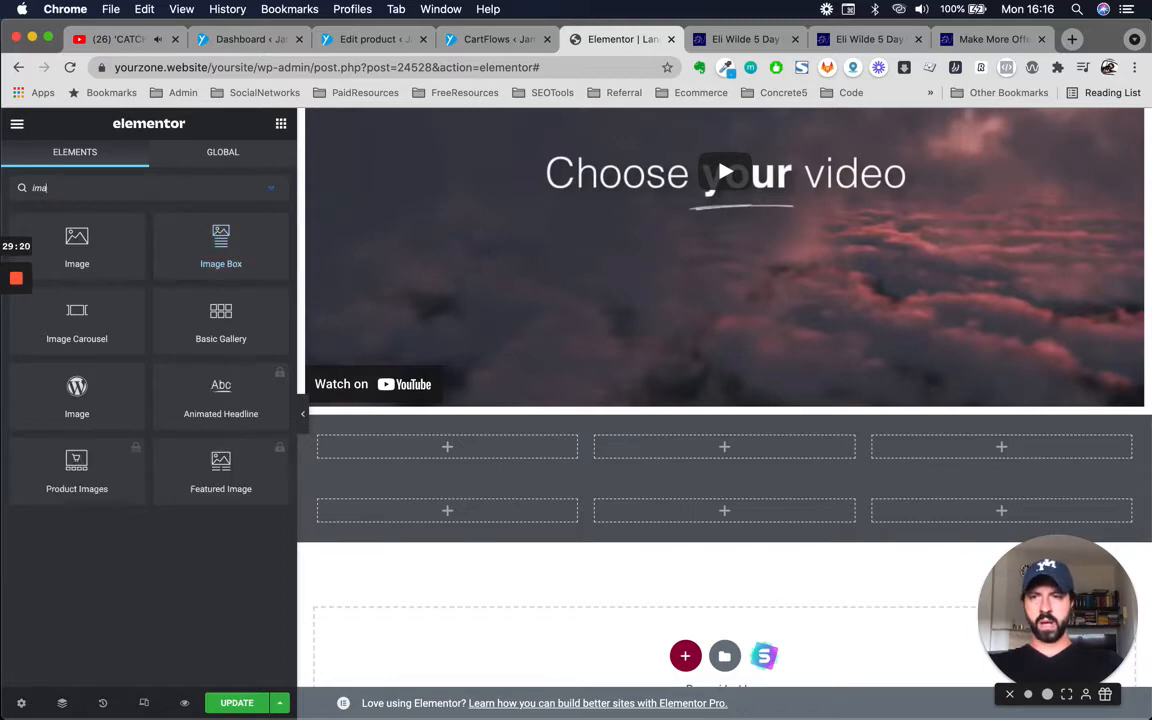
text(con)
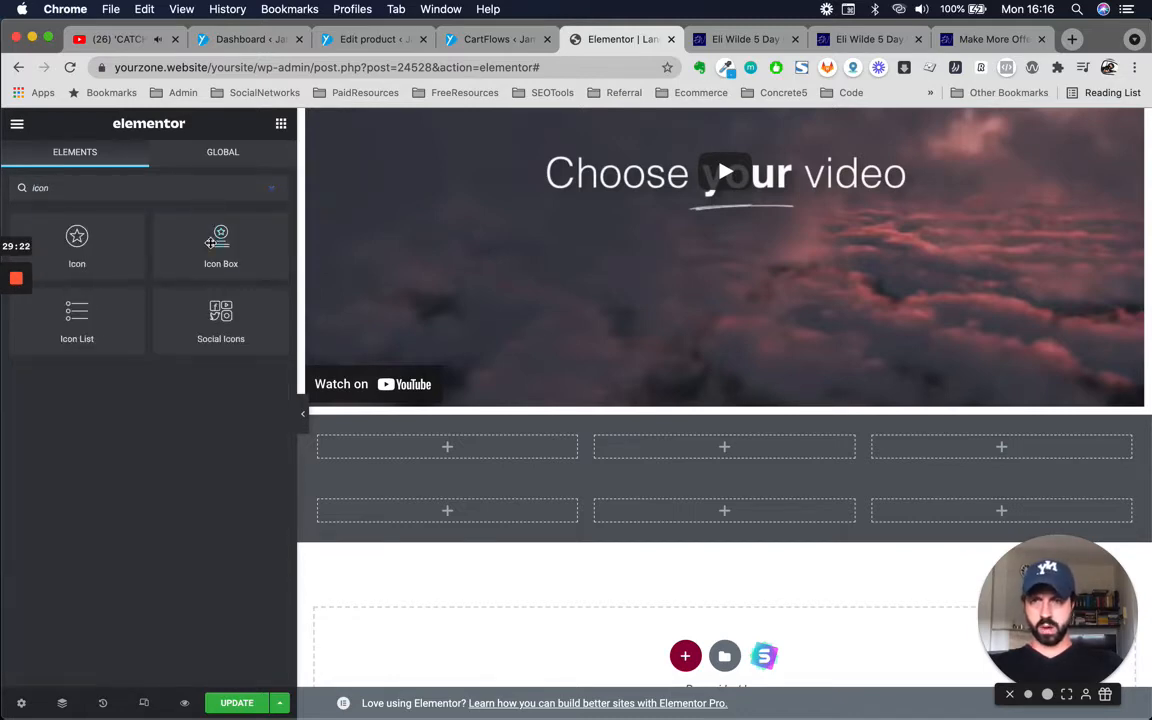
drag(212, 242, 463, 455)
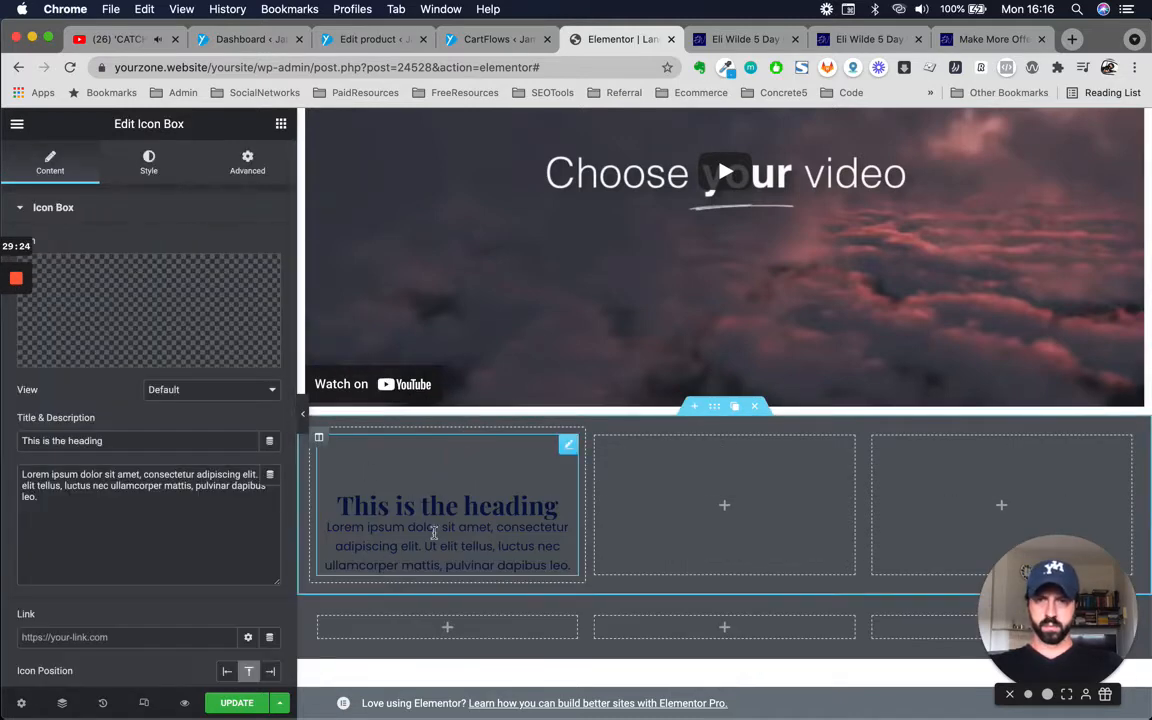
scroll(436, 533, down, 1)
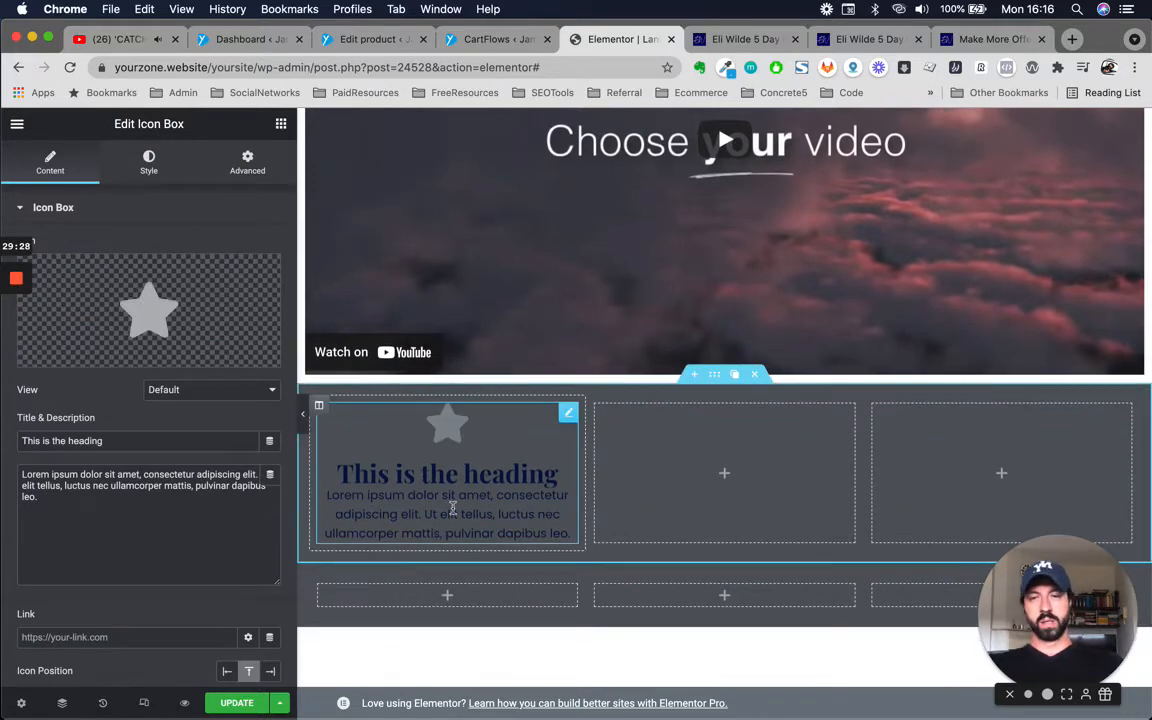
scroll(455, 499, down, 1)
scroll(455, 499, up, 1)
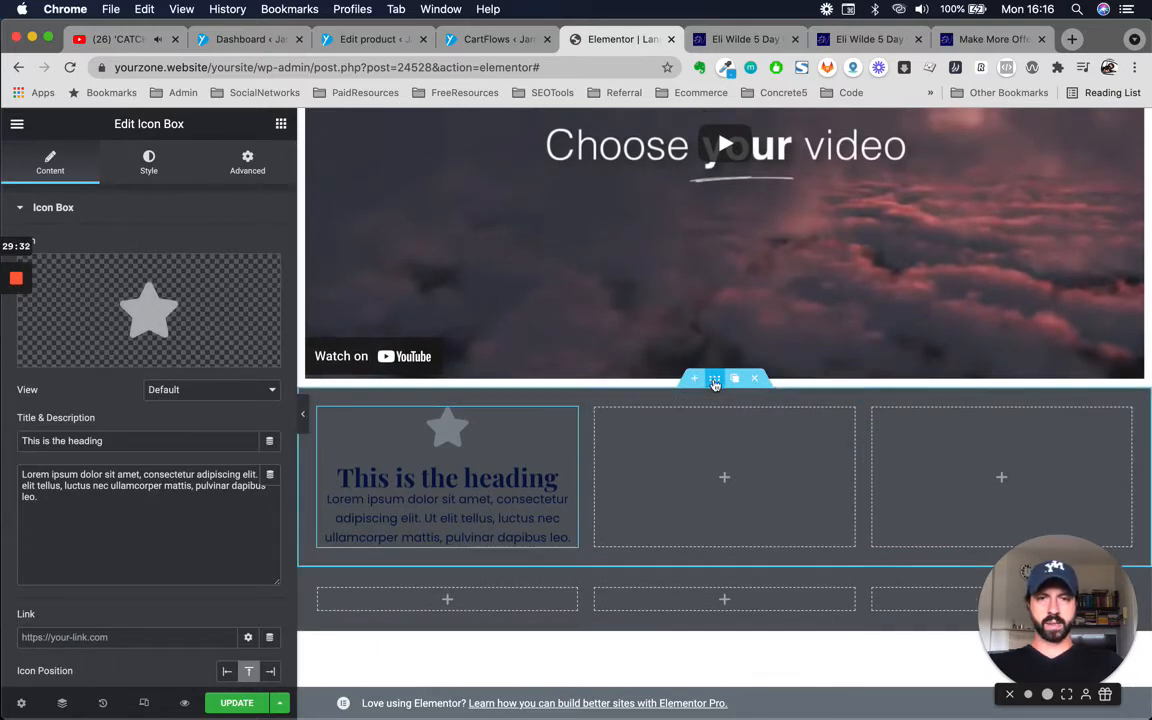
Set the upper three-column section's typography heading color to white.
click(714, 381)
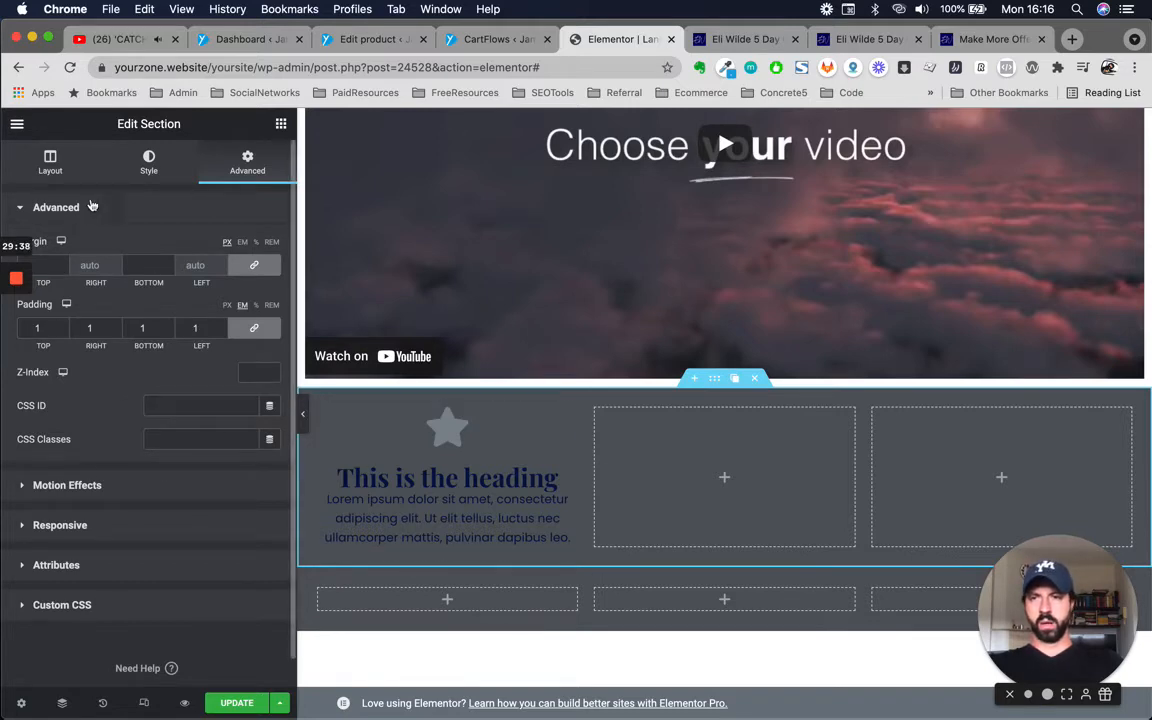
click(150, 162)
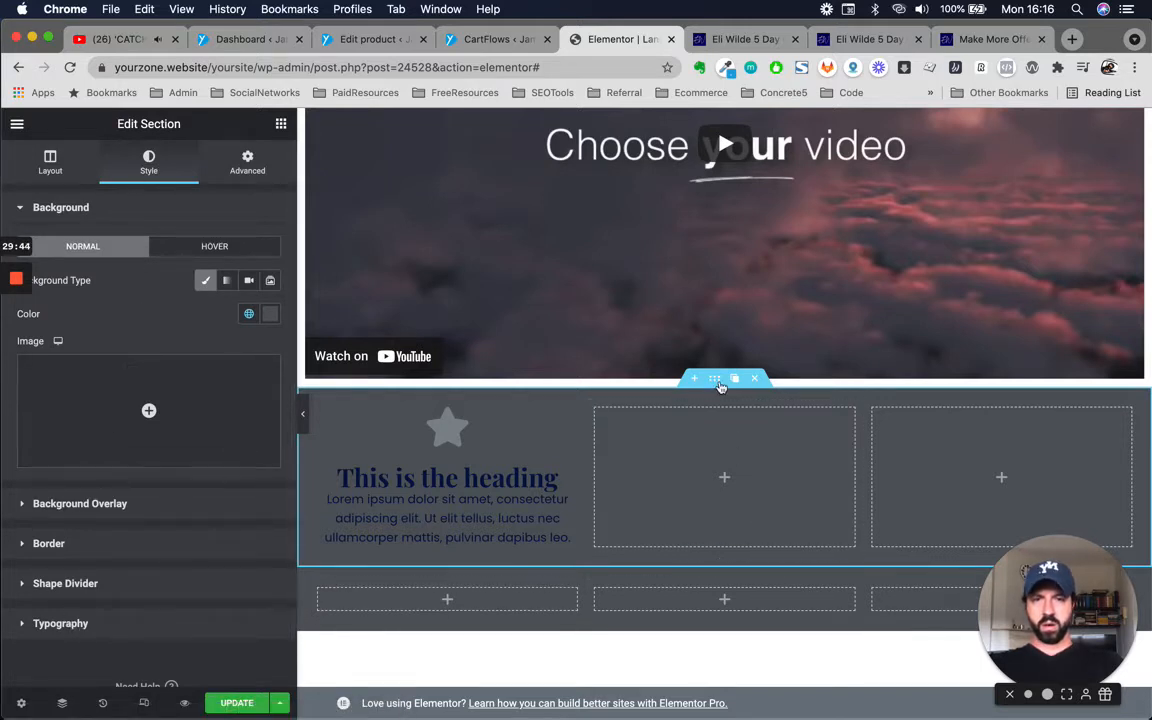
click(72, 623)
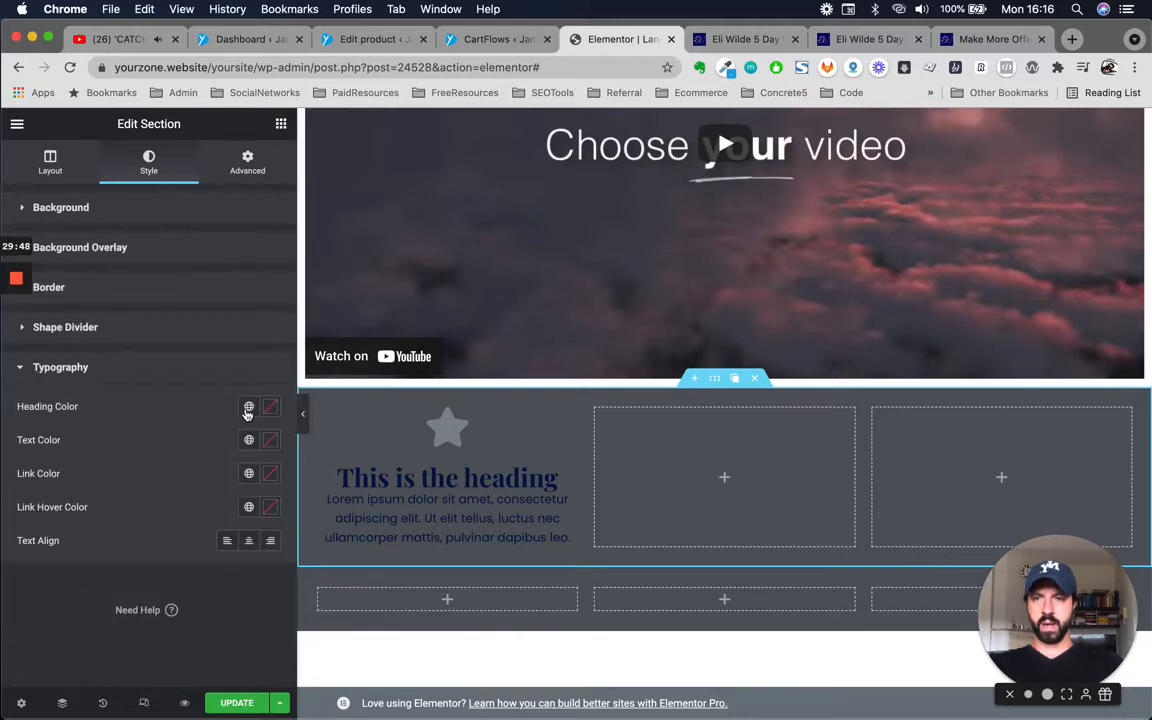
click(248, 412)
click(229, 372)
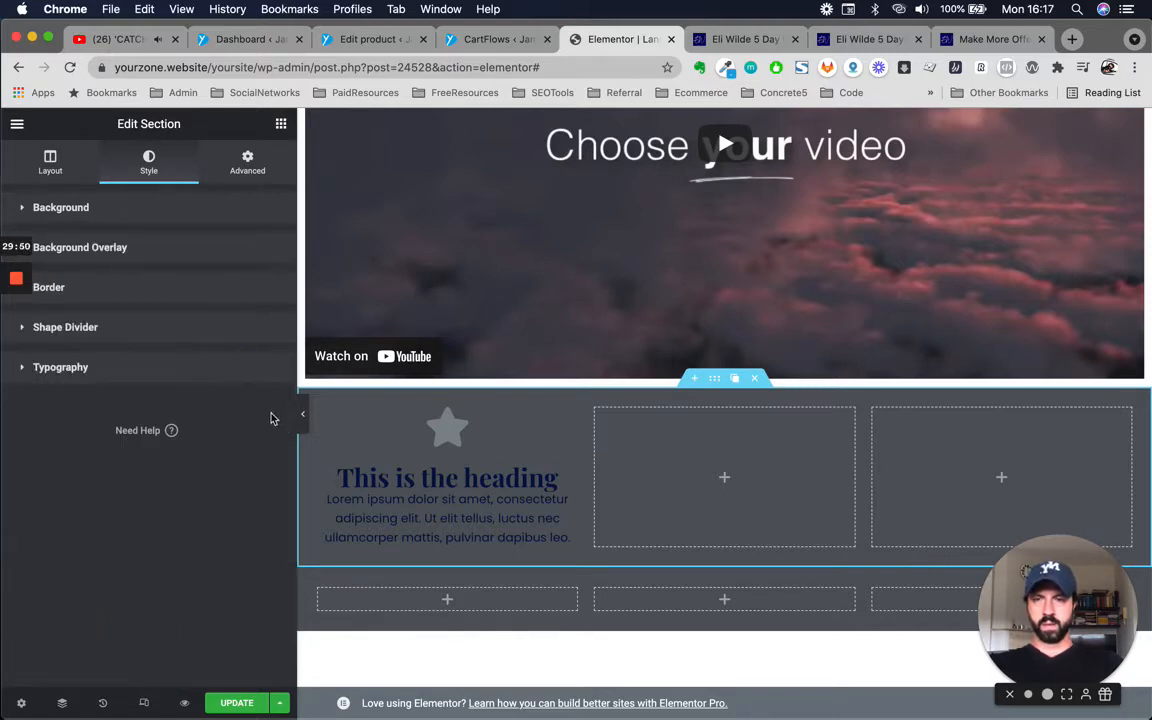
click(189, 362)
click(271, 408)
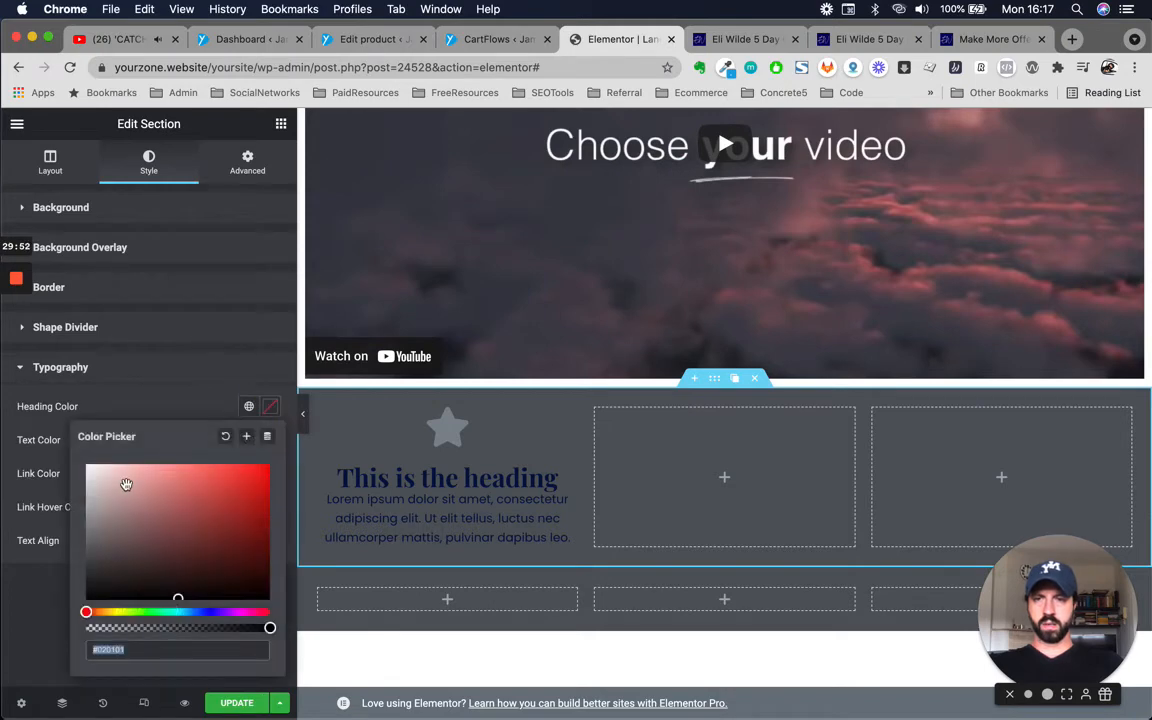
click(183, 378)
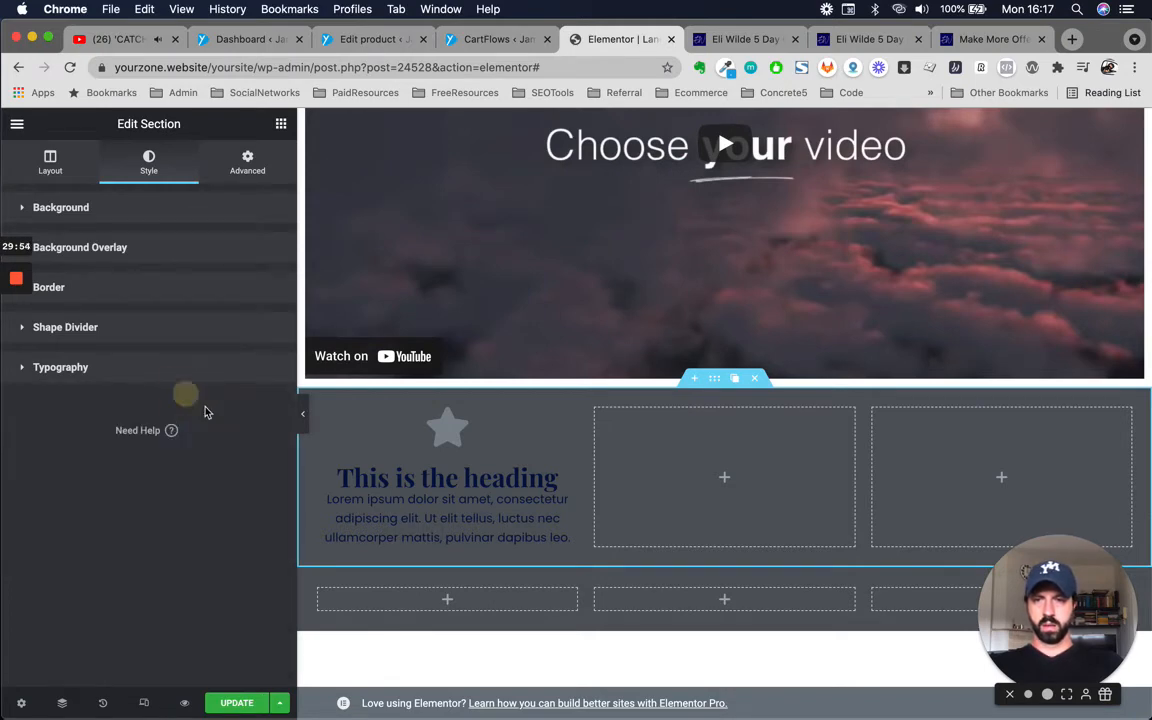
Set the upper three-column section's typography text color to #FFFFFF.
click(210, 382)
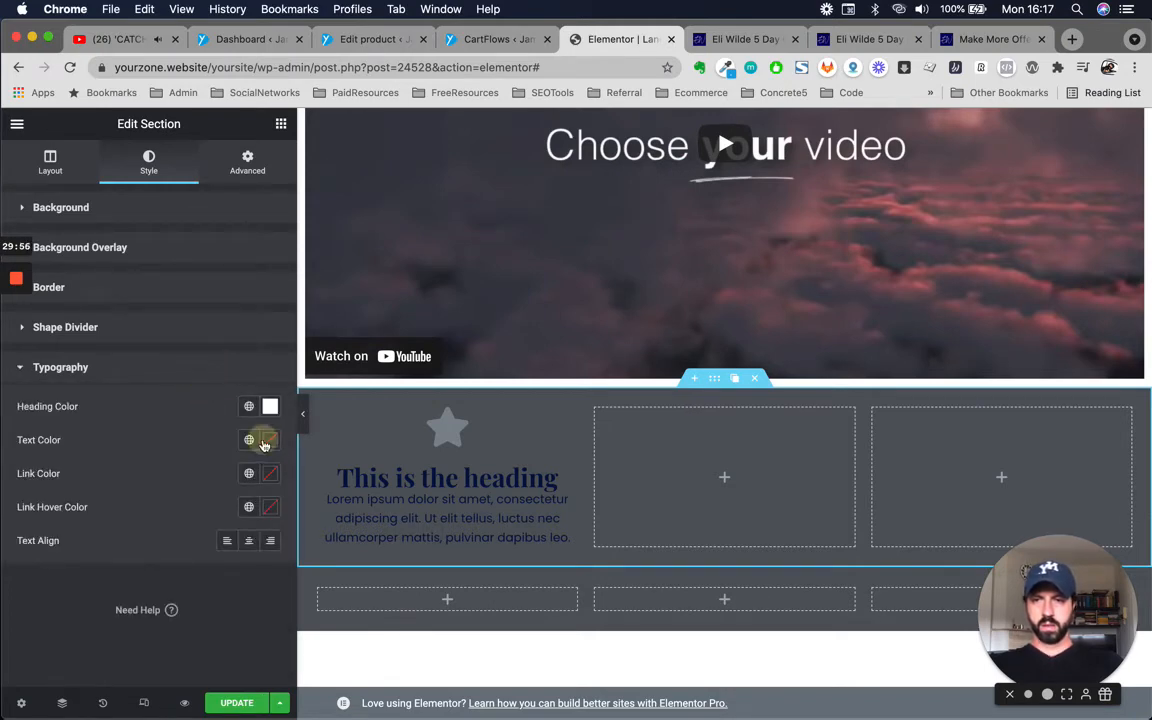
click(267, 441)
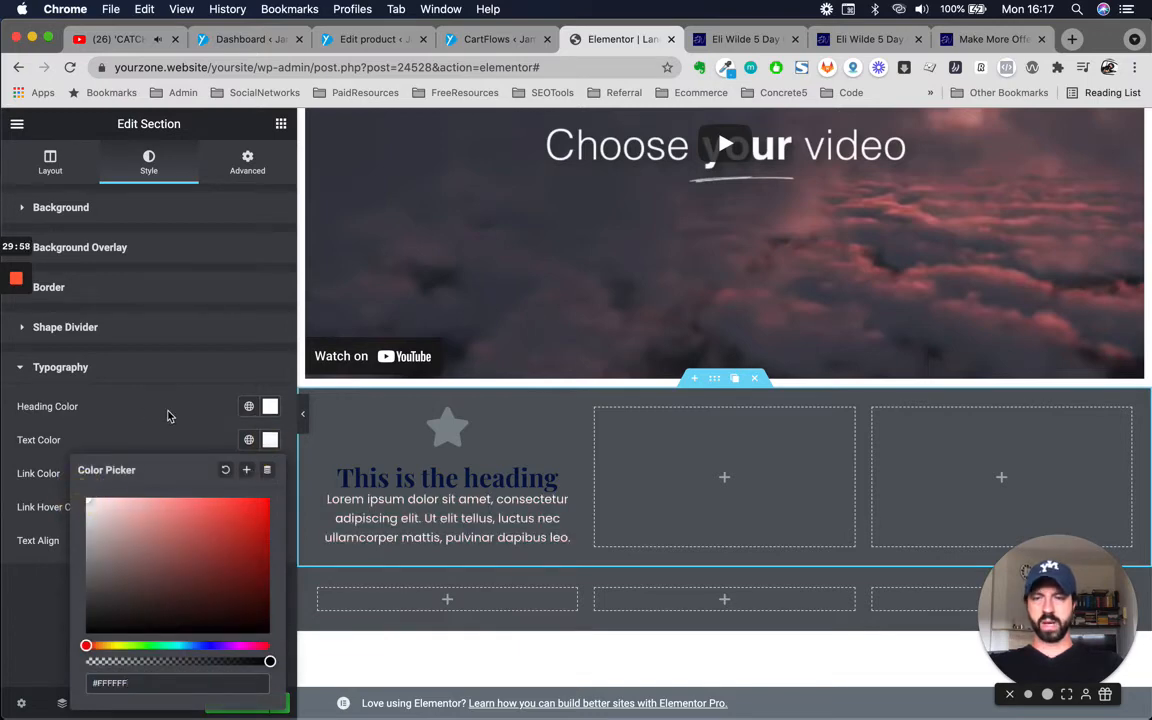
click(210, 380)
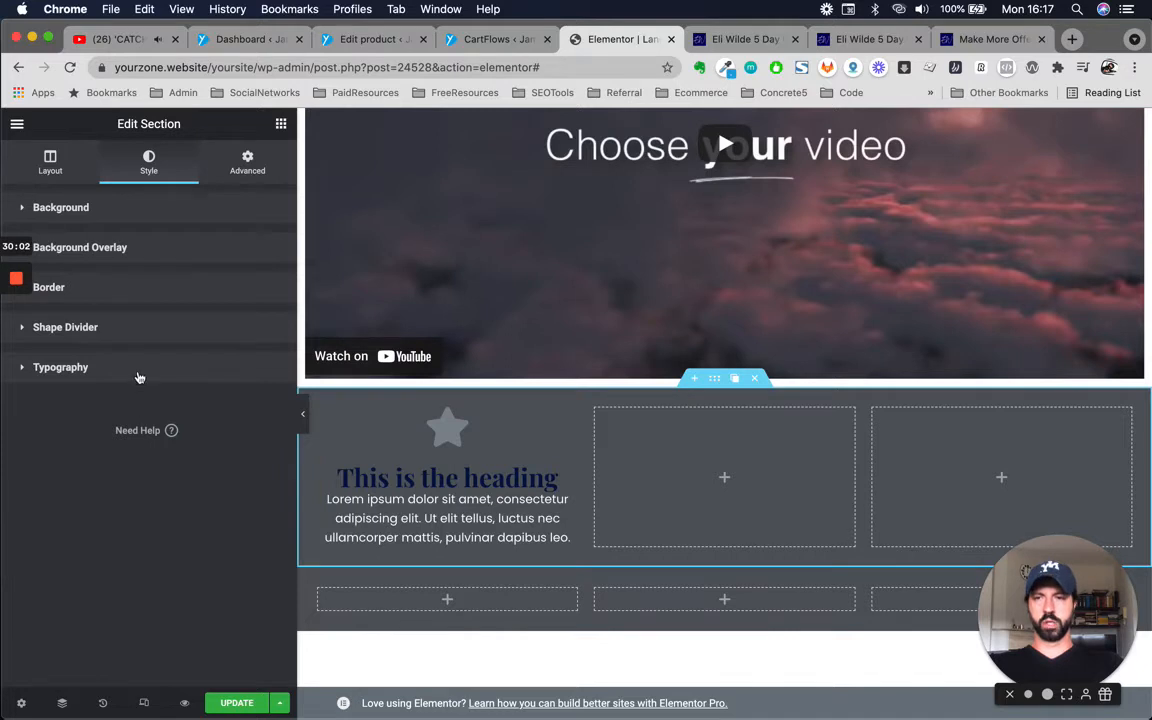
click(140, 377)
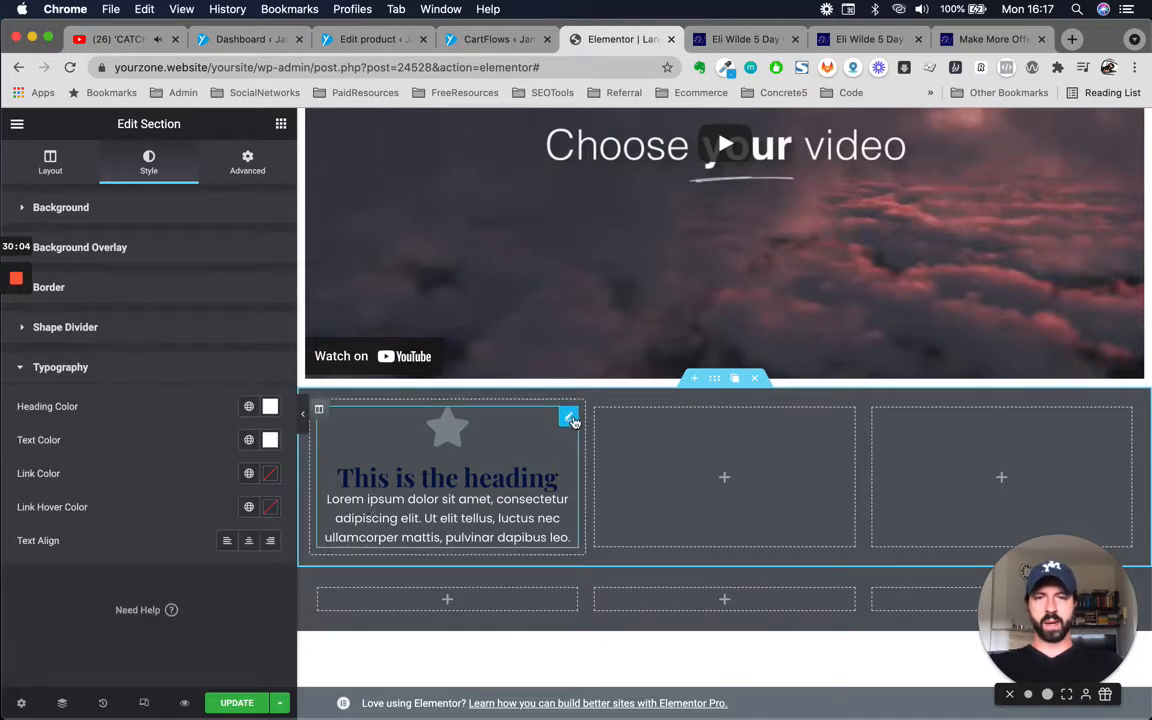
Set the primary color of the star icon in the first column's Icon Box to #FFFFFF.
click(572, 419)
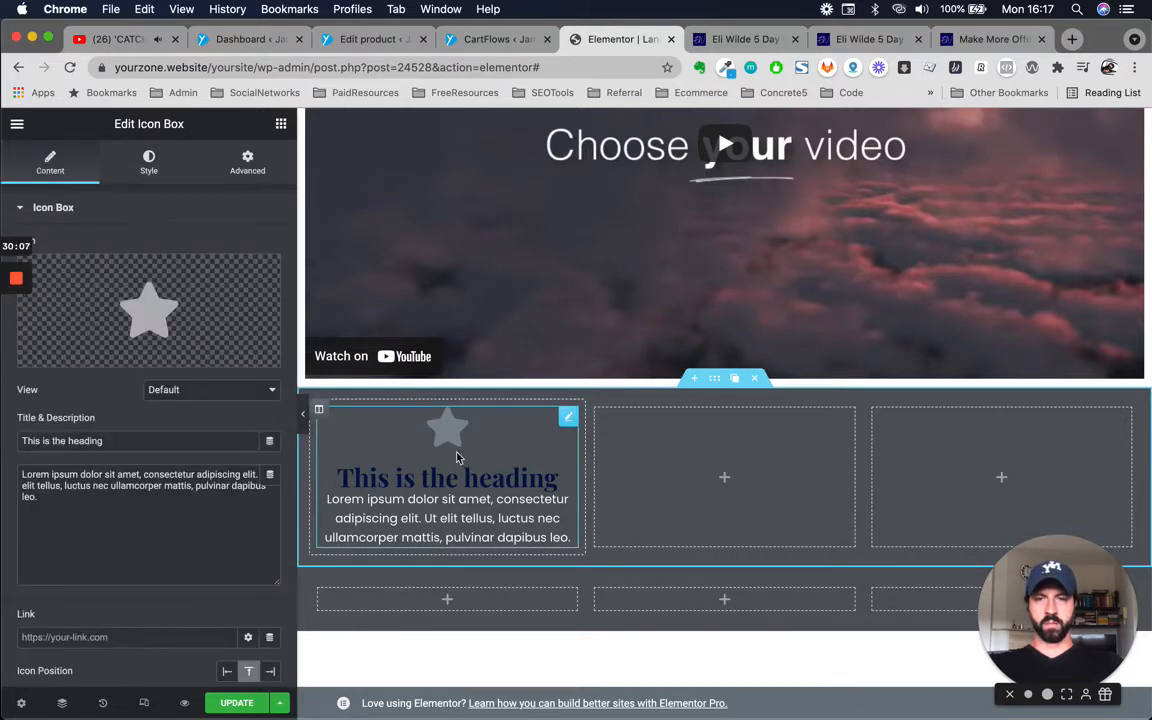
click(148, 165)
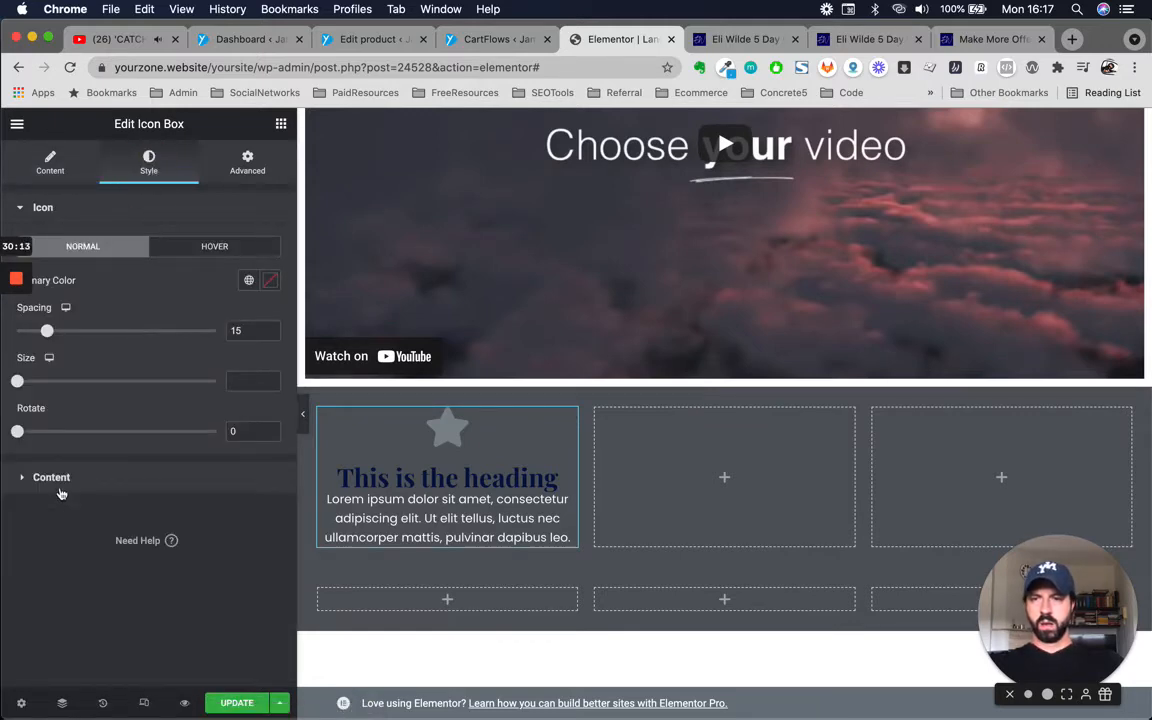
click(55, 478)
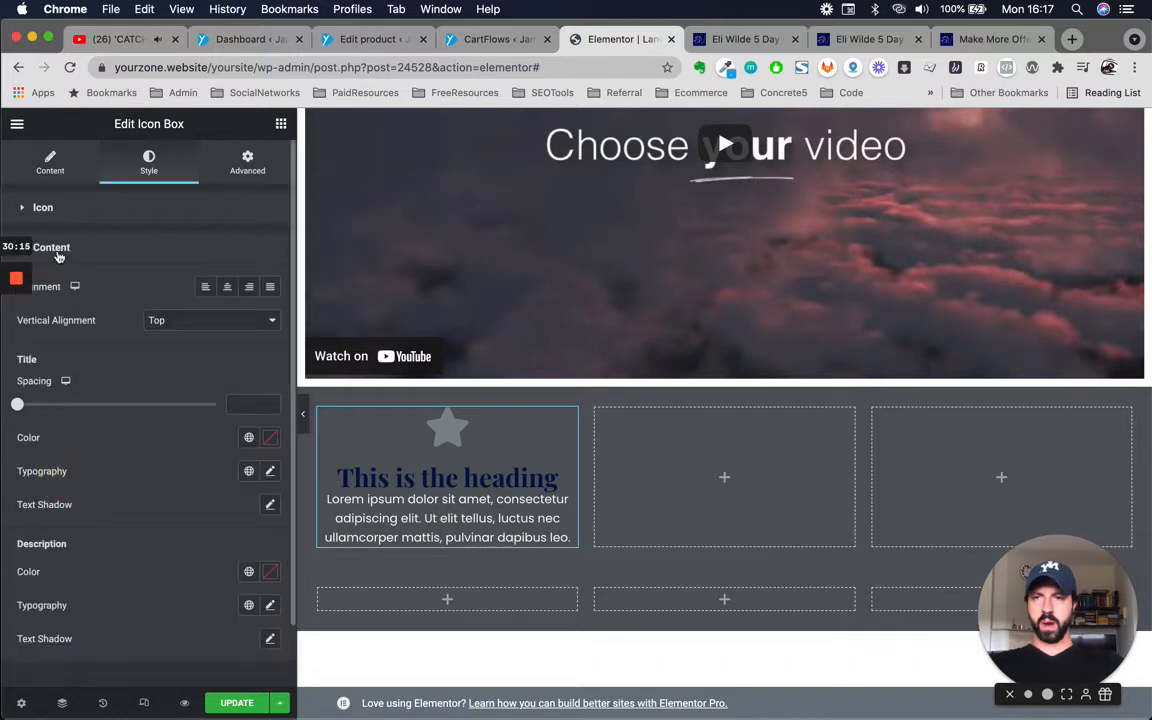
click(55, 247)
click(45, 209)
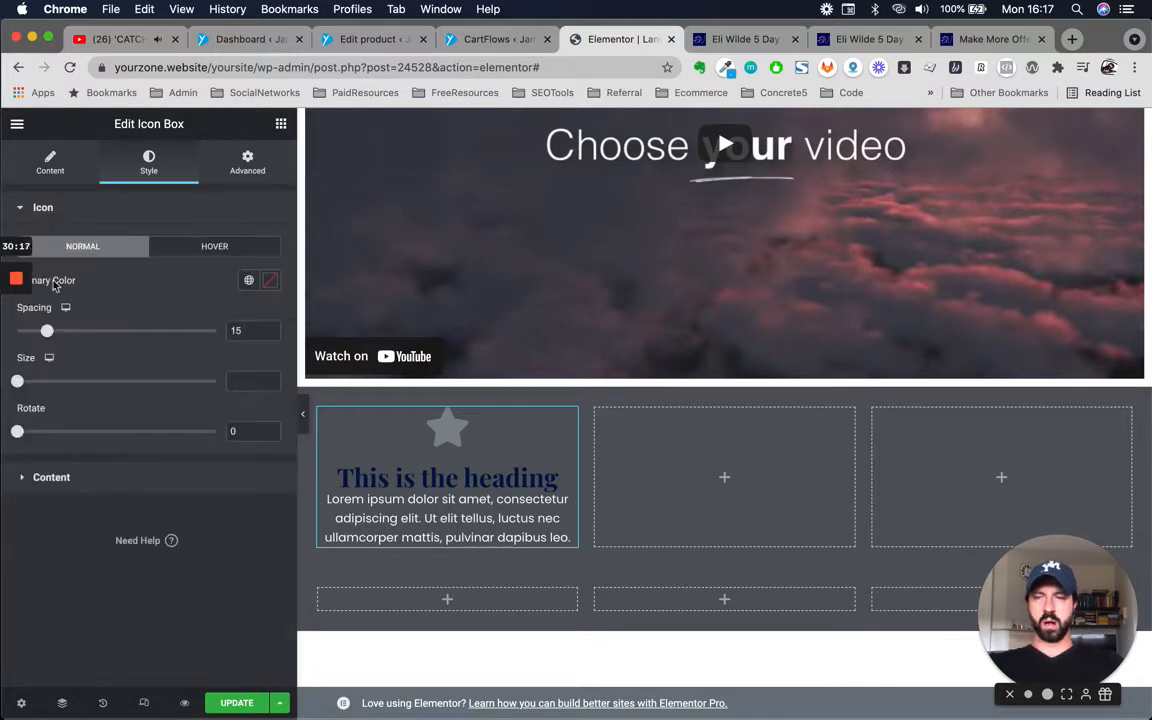
click(249, 282)
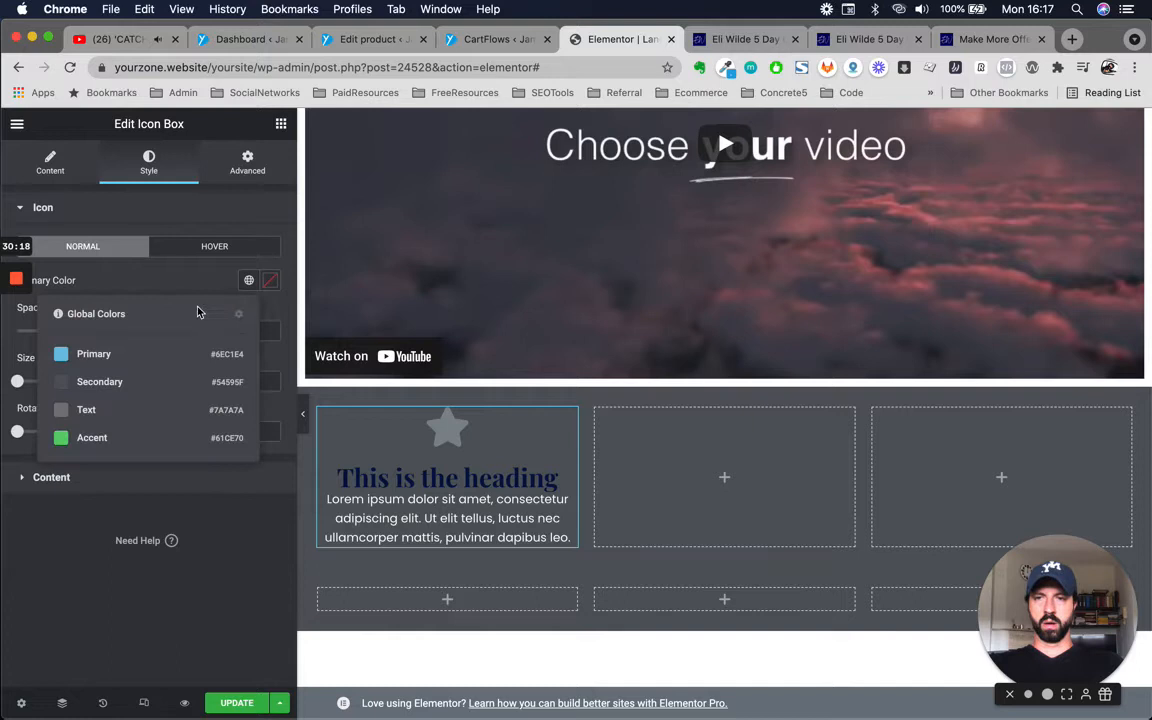
click(270, 281)
click(88, 340)
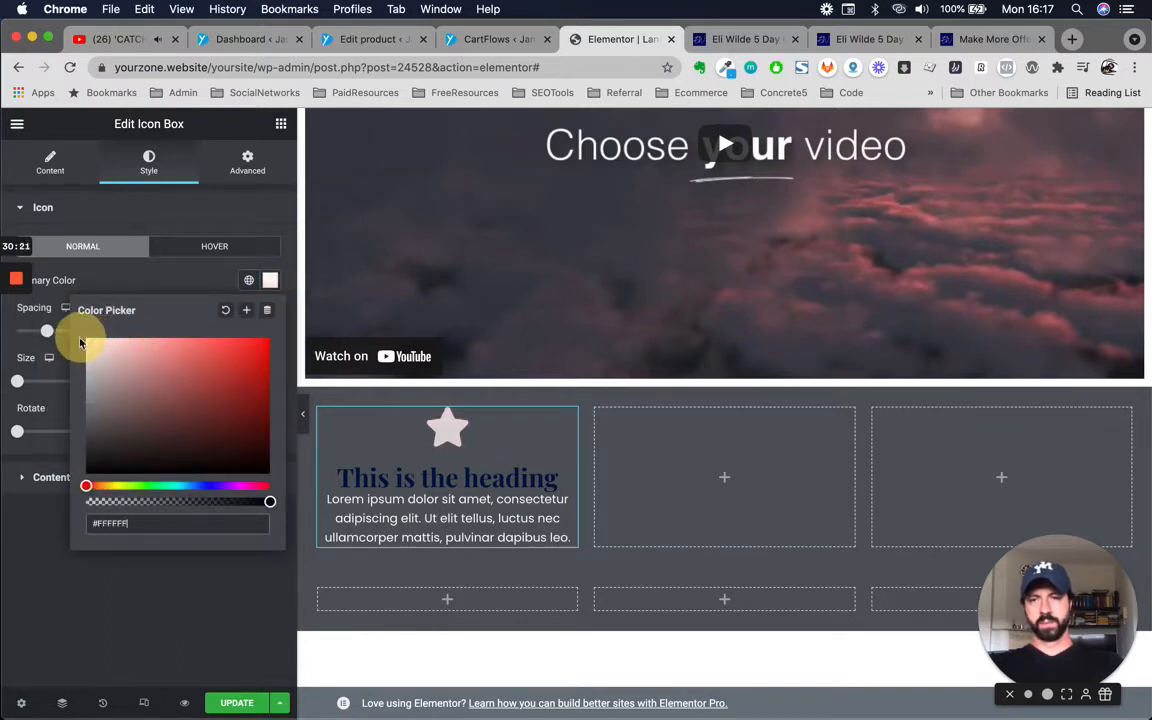
click(233, 214)
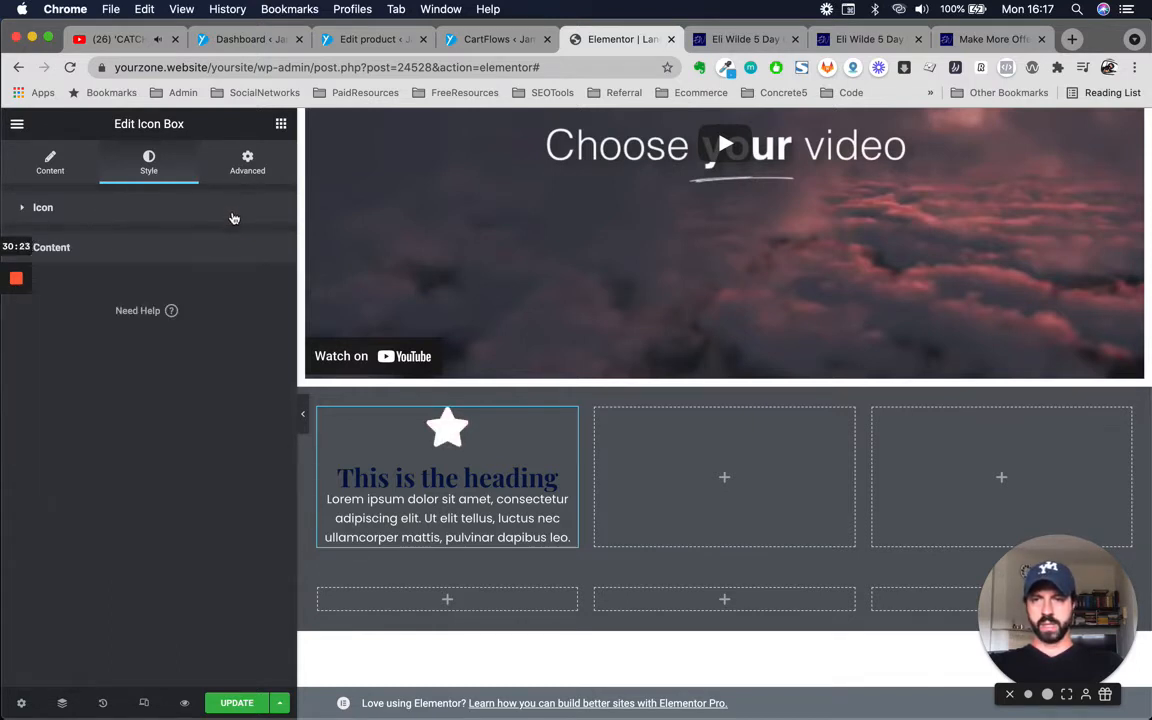
Set the Icon Box's title color to #FFFFFF.
click(196, 255)
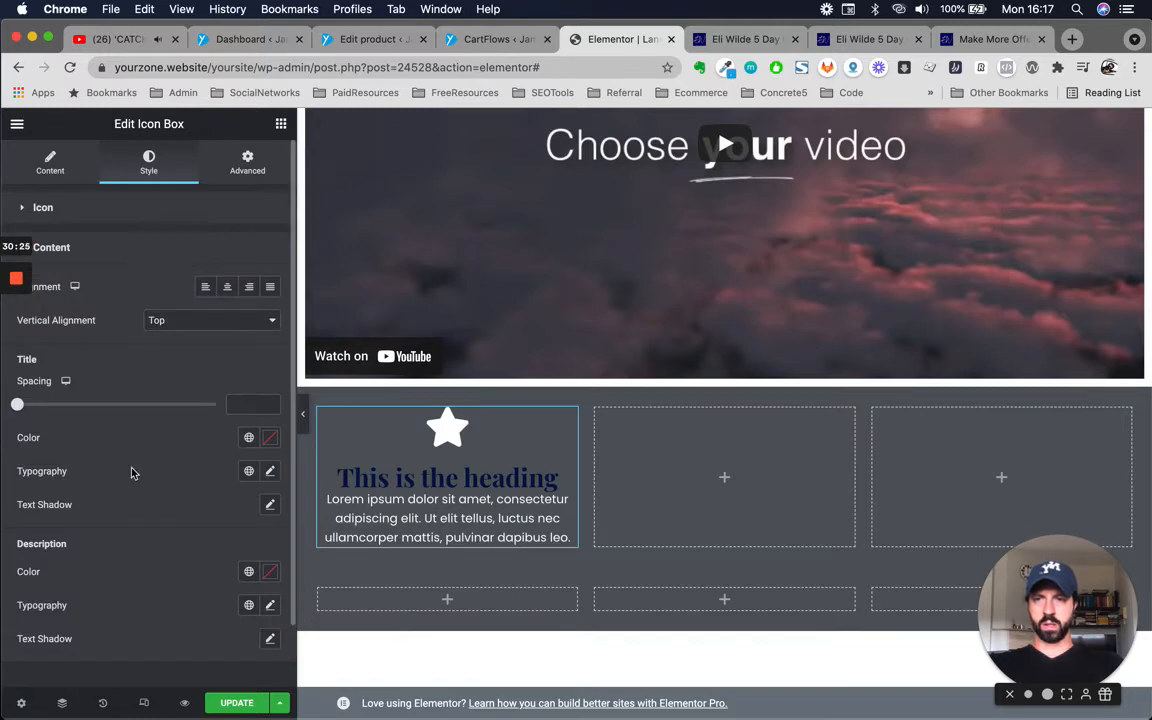
scroll(141, 535, down, 2)
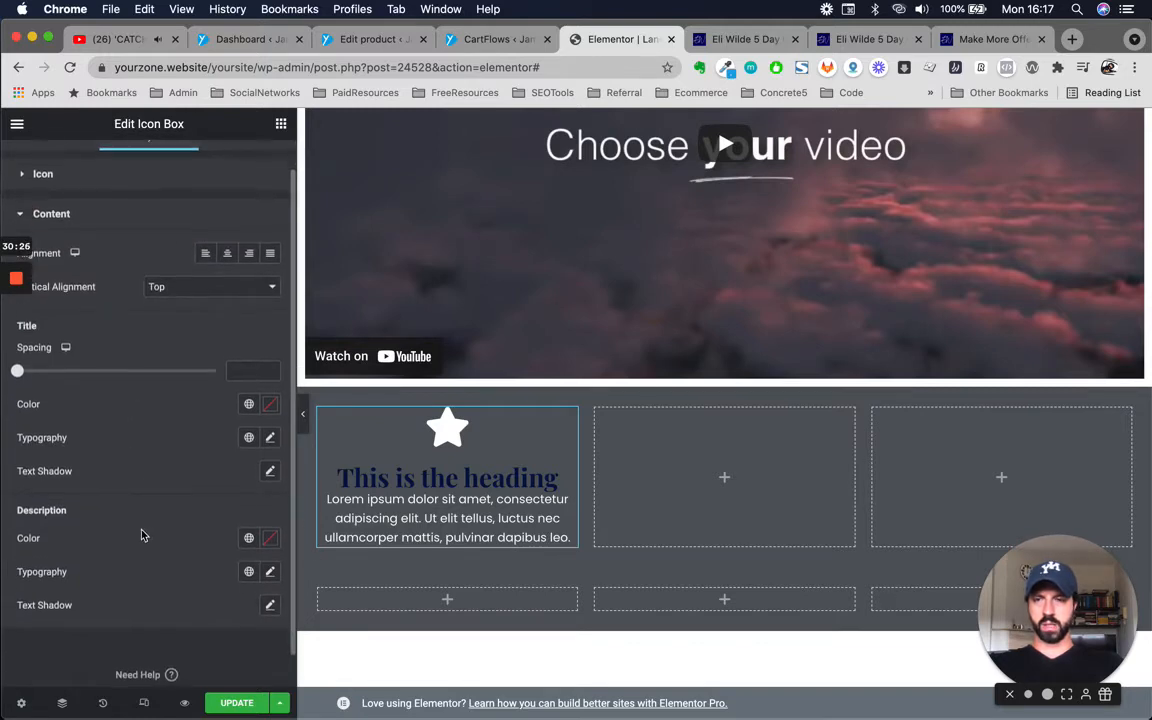
click(249, 388)
click(270, 387)
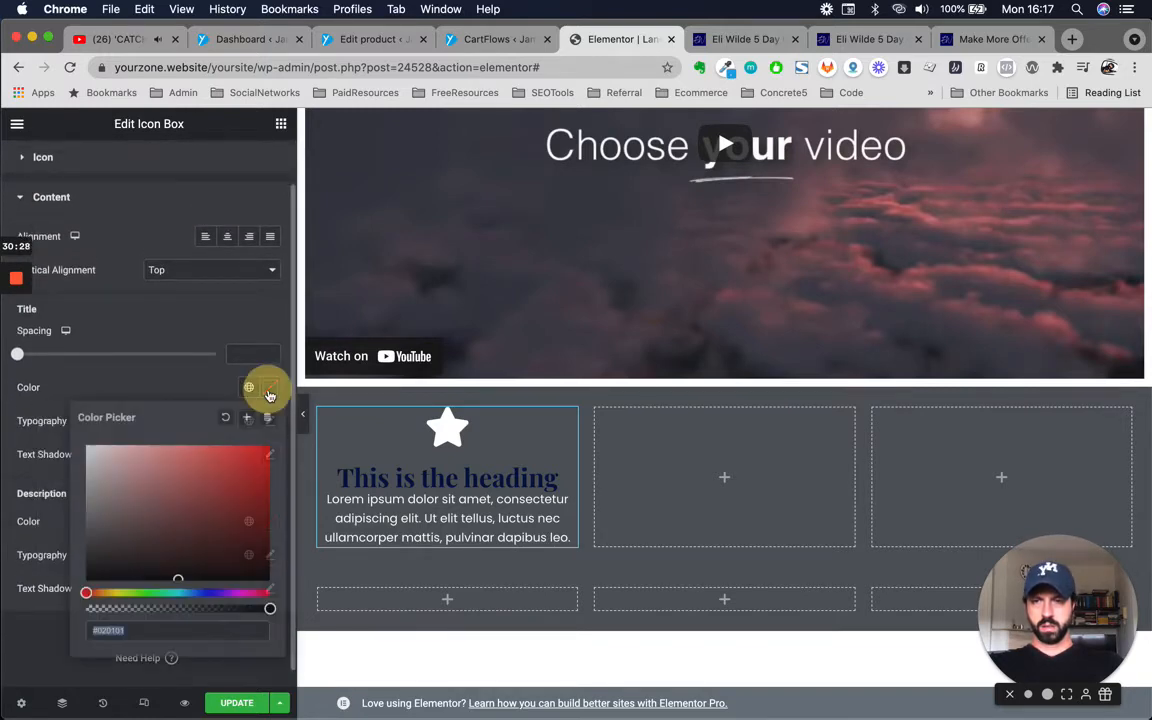
drag(141, 463, 60, 447)
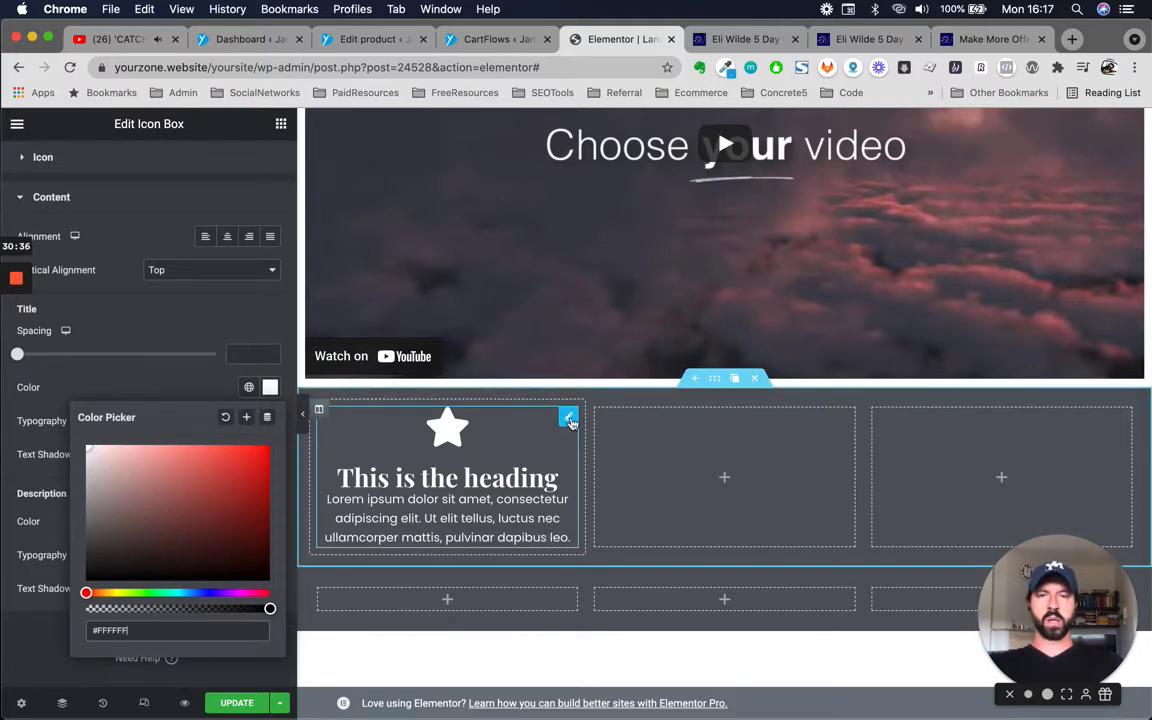
Copy the first column's Icon Box into the second and third columns of the upper three-column section.
right_click(570, 421)
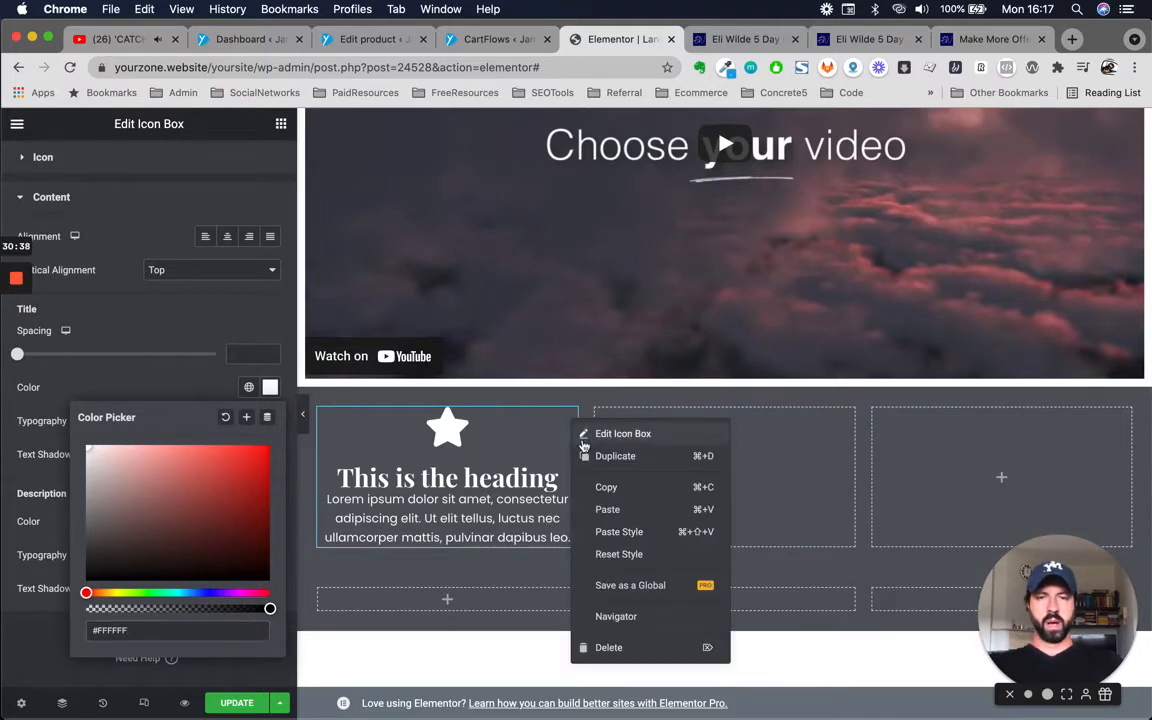
click(605, 486)
right_click(676, 468)
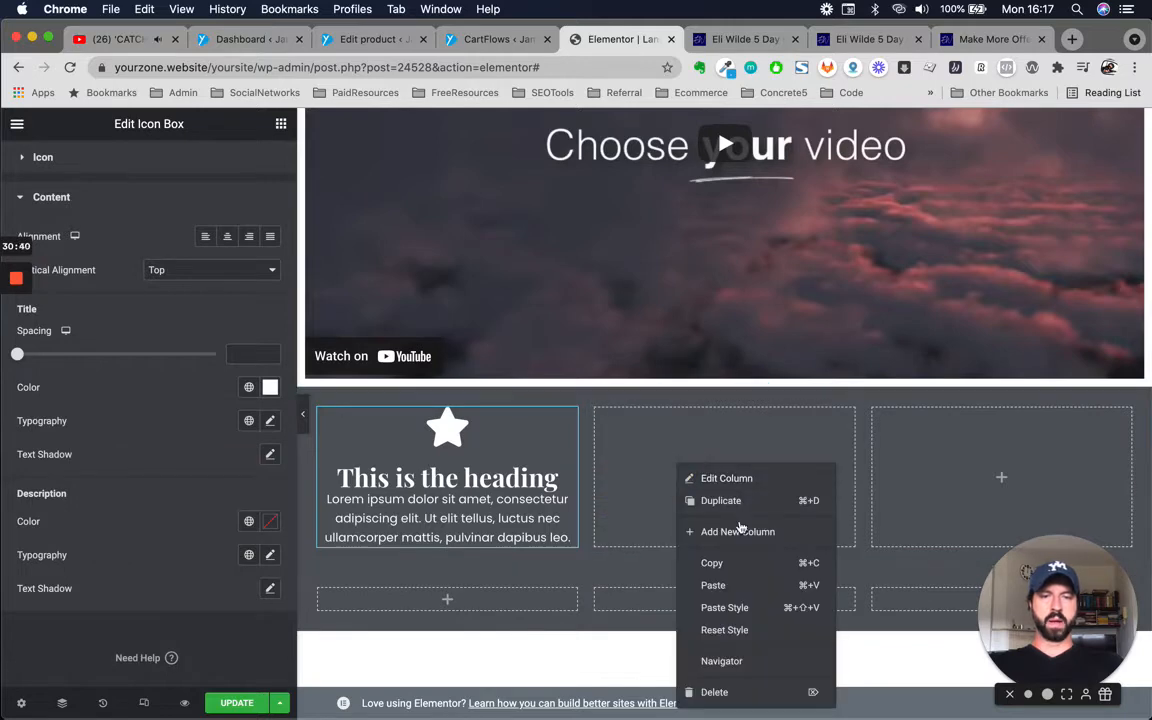
click(730, 589)
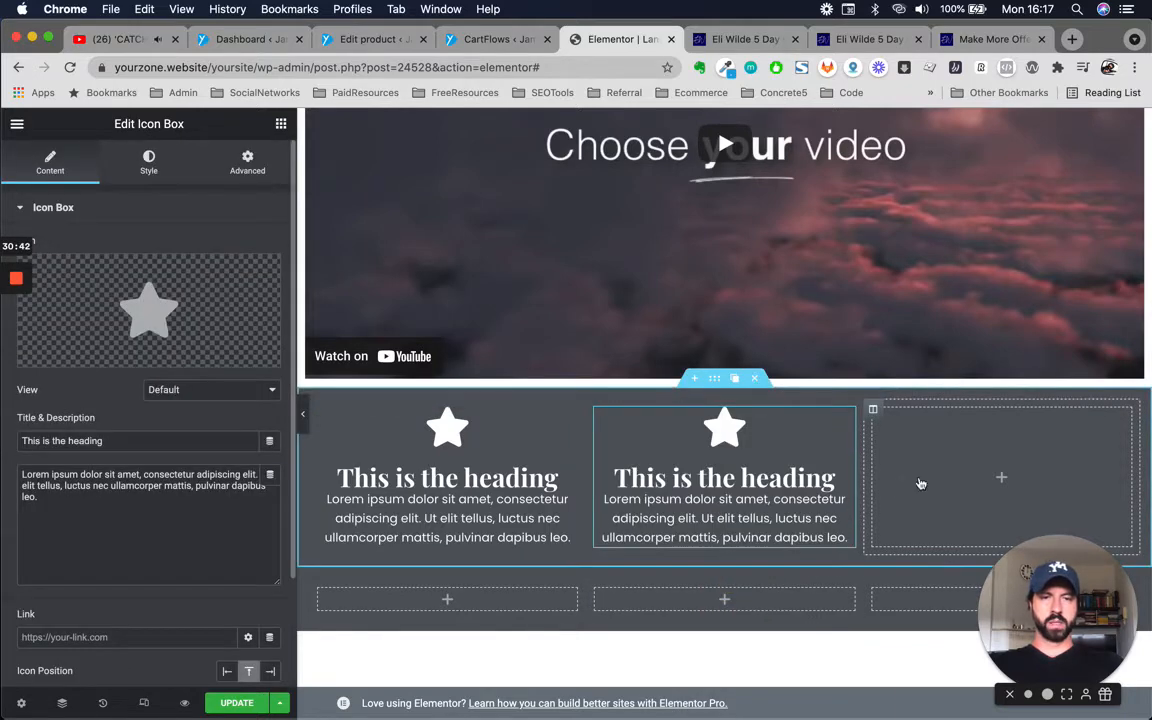
right_click(903, 478)
click(936, 597)
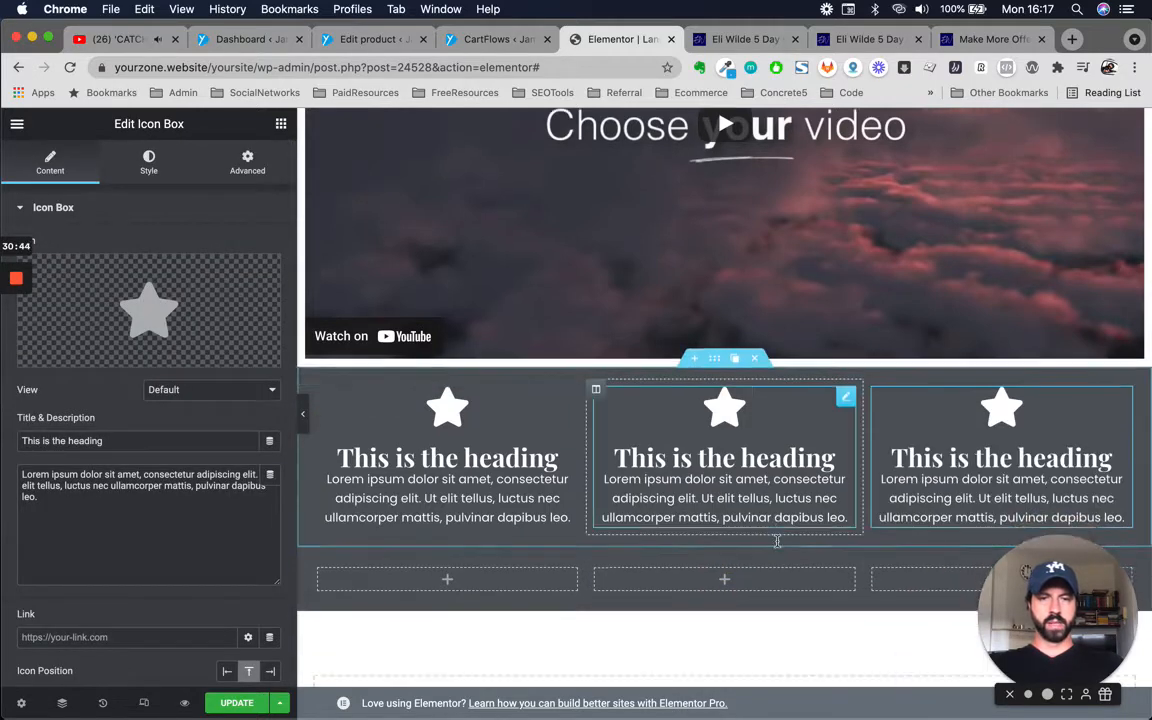
Paste the copied Icon Box into the first and second columns of the lower three-column section.
scroll(515, 455, down, 3)
right_click(524, 448)
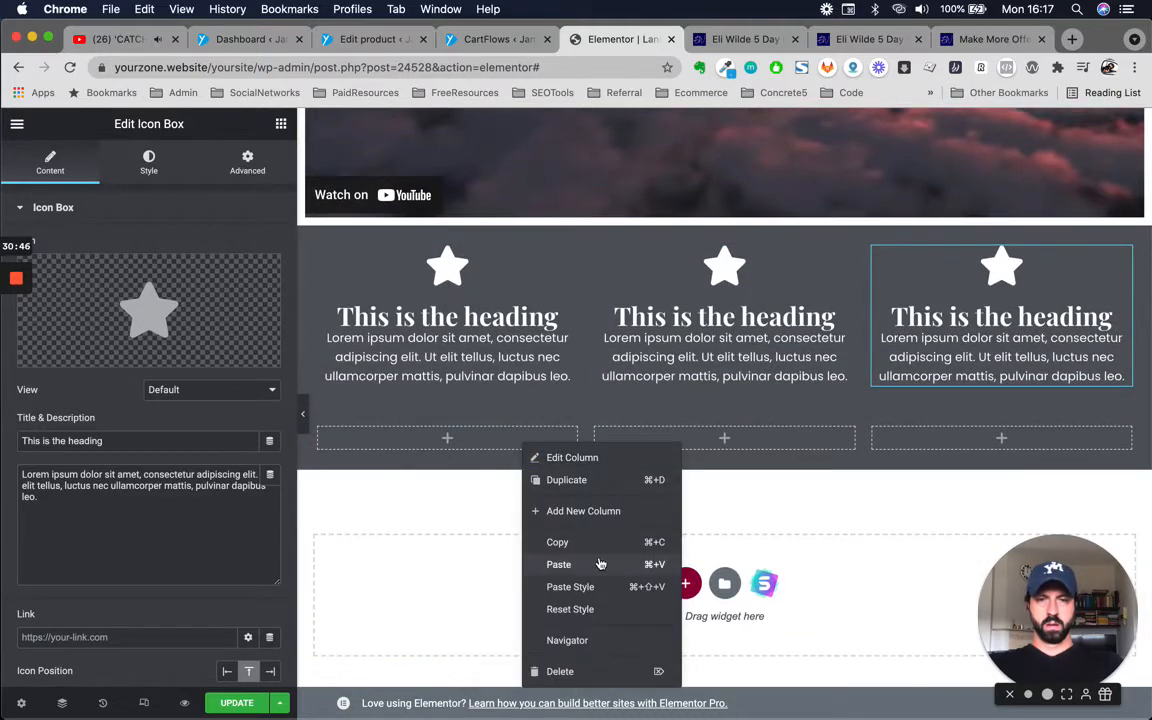
click(592, 563)
right_click(706, 464)
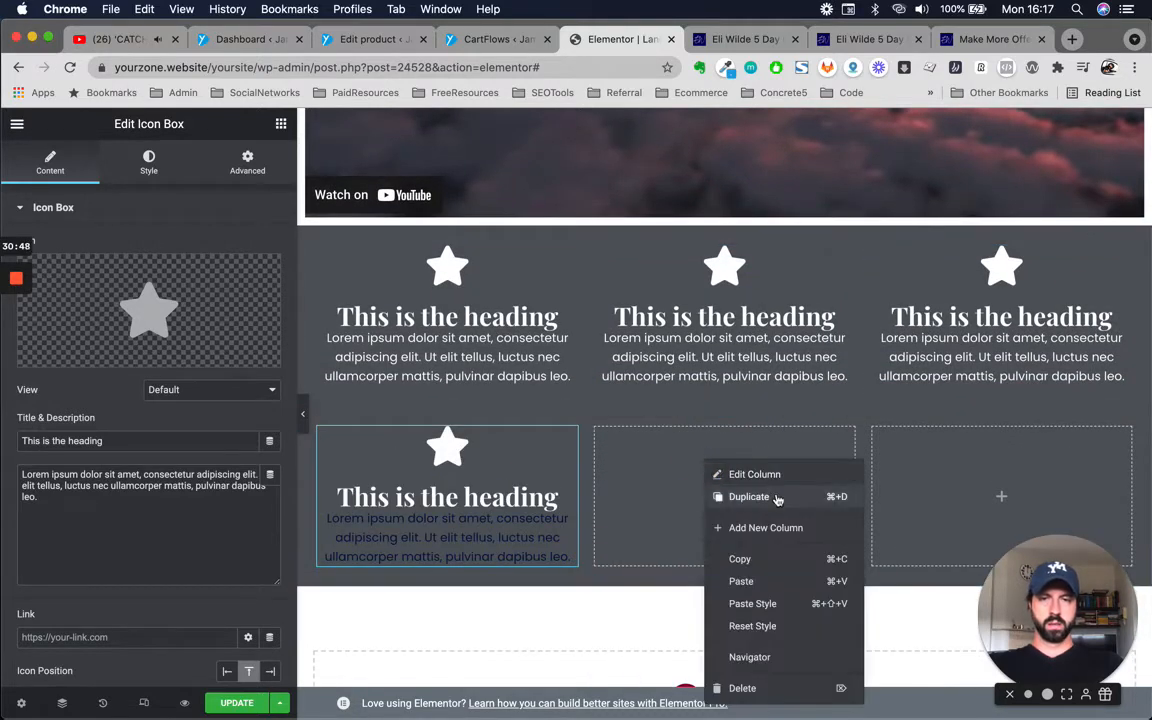
click(764, 582)
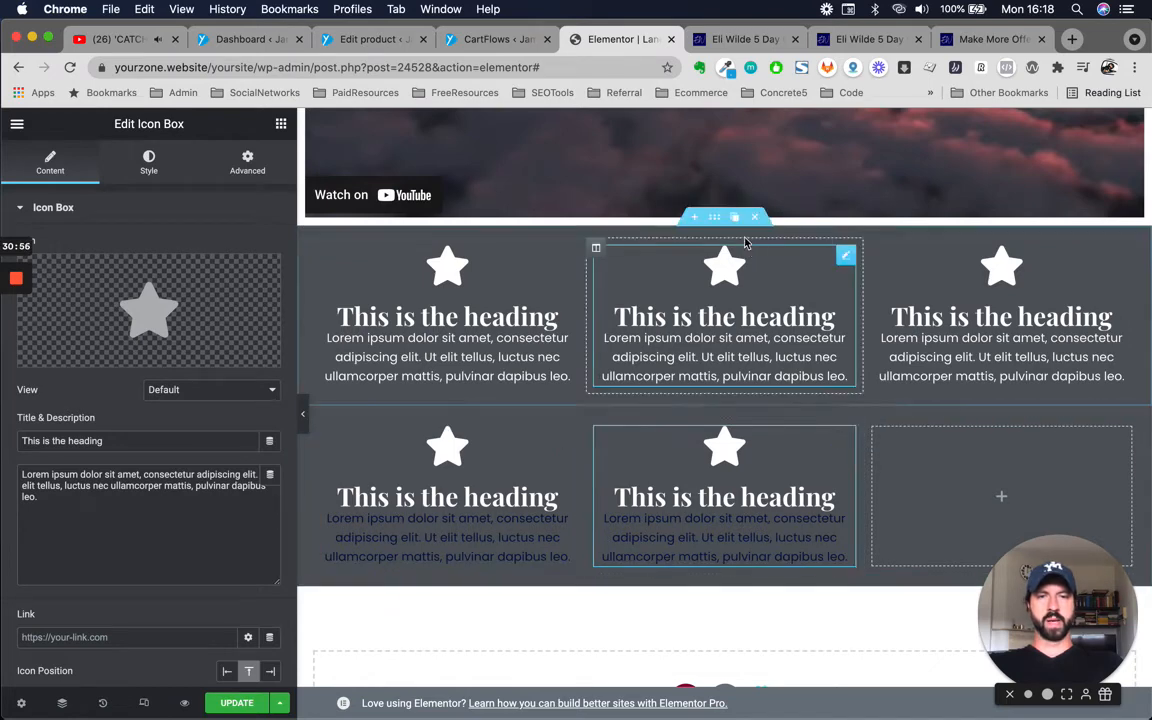
Copy the upper three-column section's style onto the lower three-column section.
right_click(714, 219)
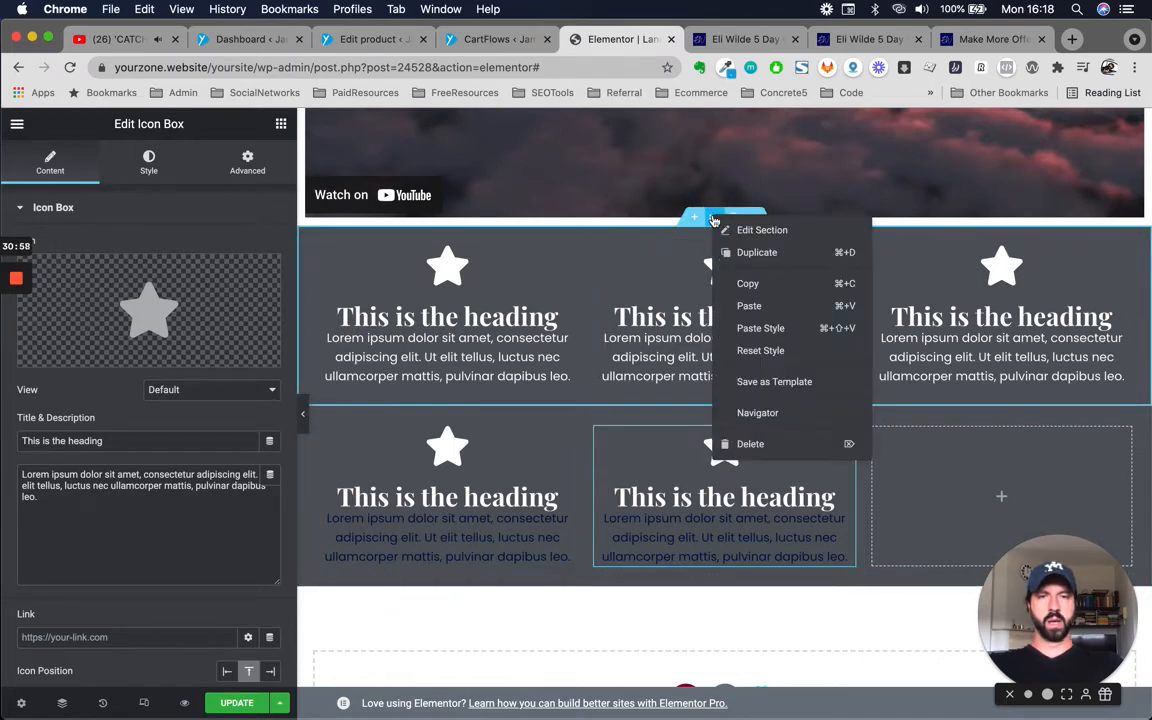
click(746, 283)
right_click(718, 396)
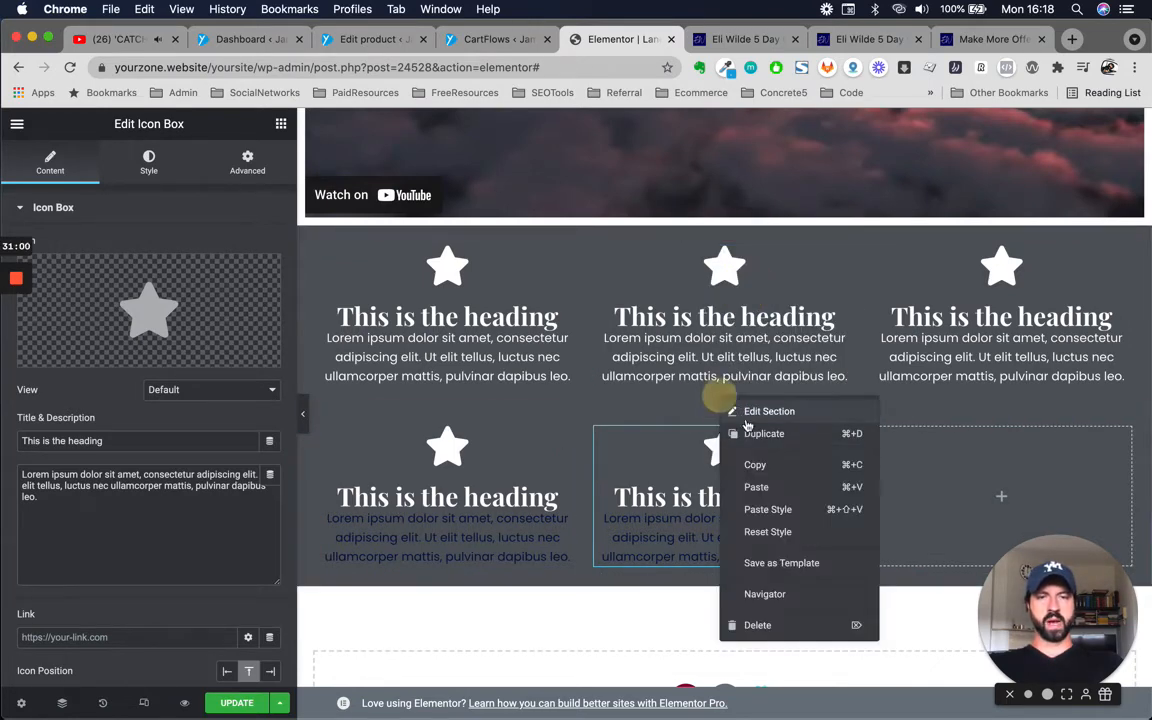
click(768, 510)
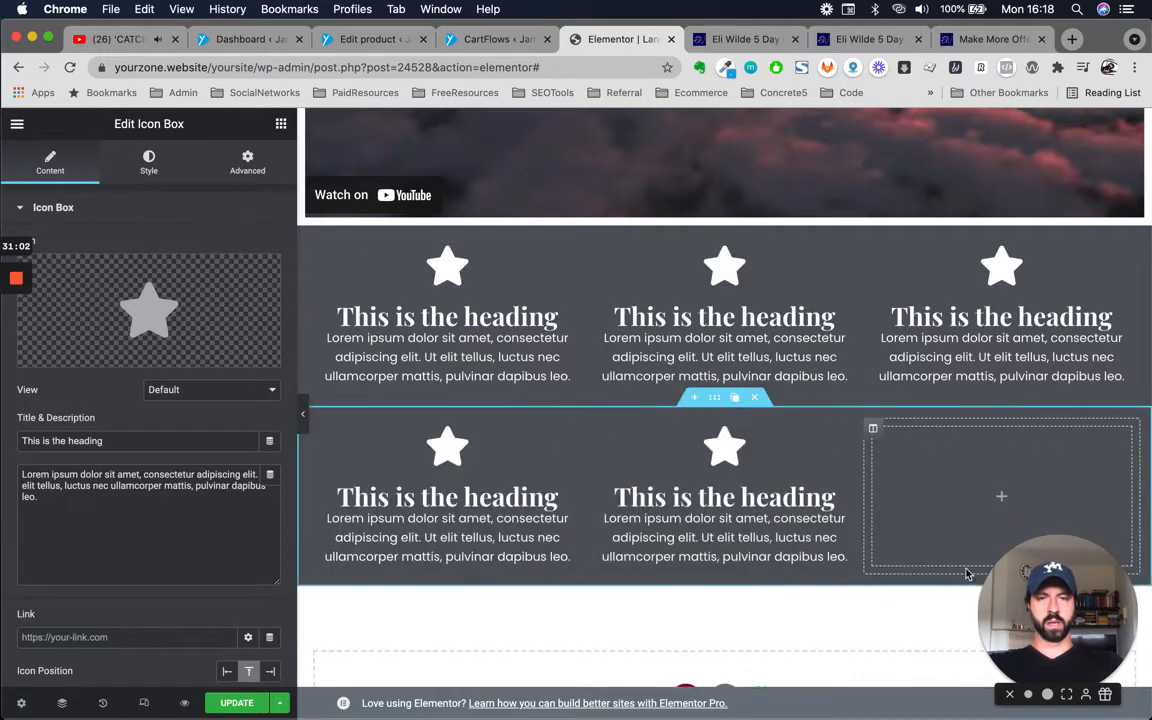
Switch to the reference challenge page and examine the second row's Join the Challenge column and the form its button opens.
click(718, 39)
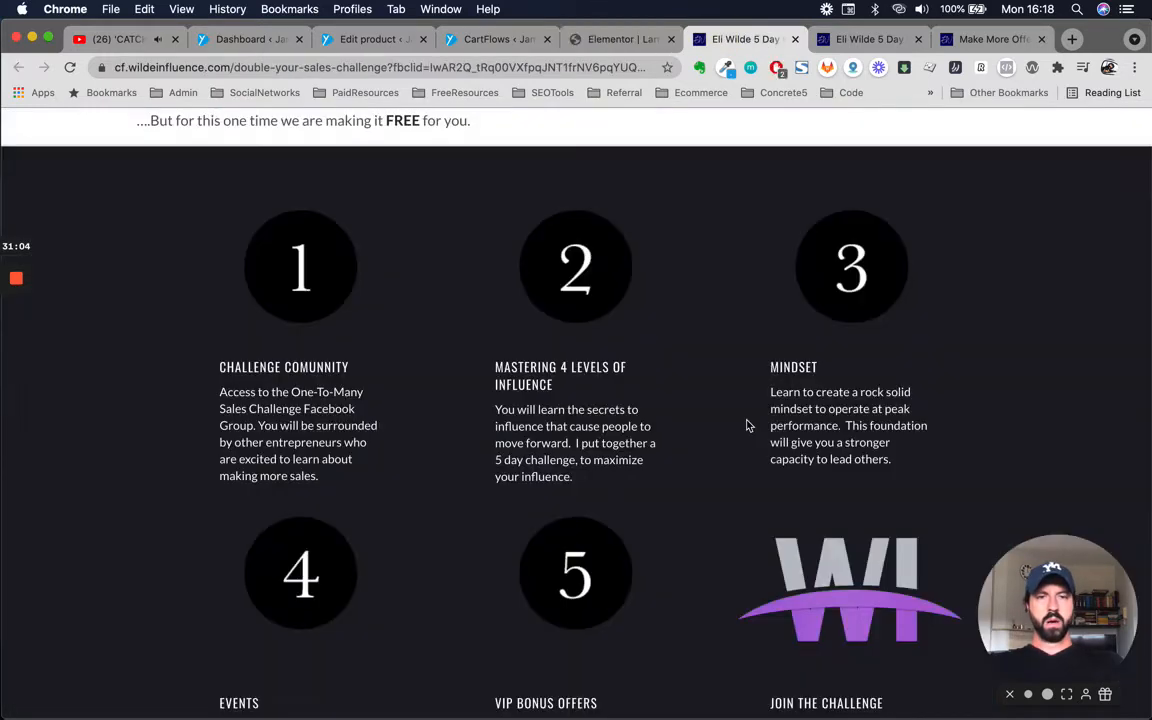
scroll(862, 470, down, 3)
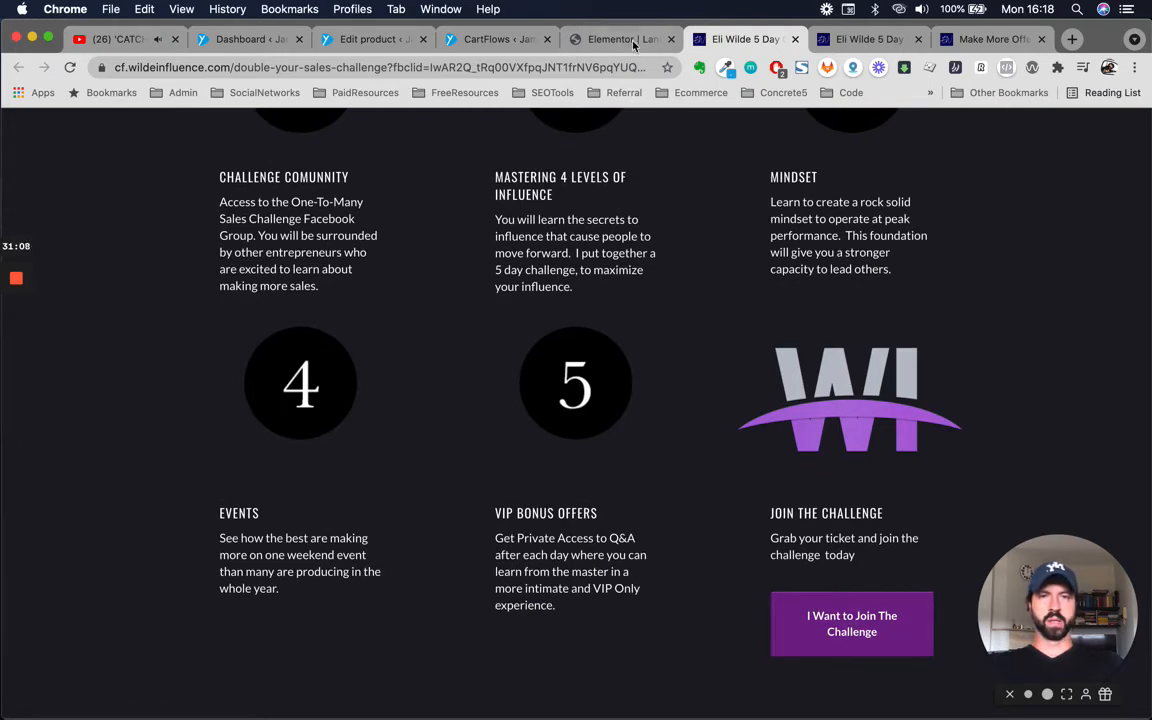
click(852, 638)
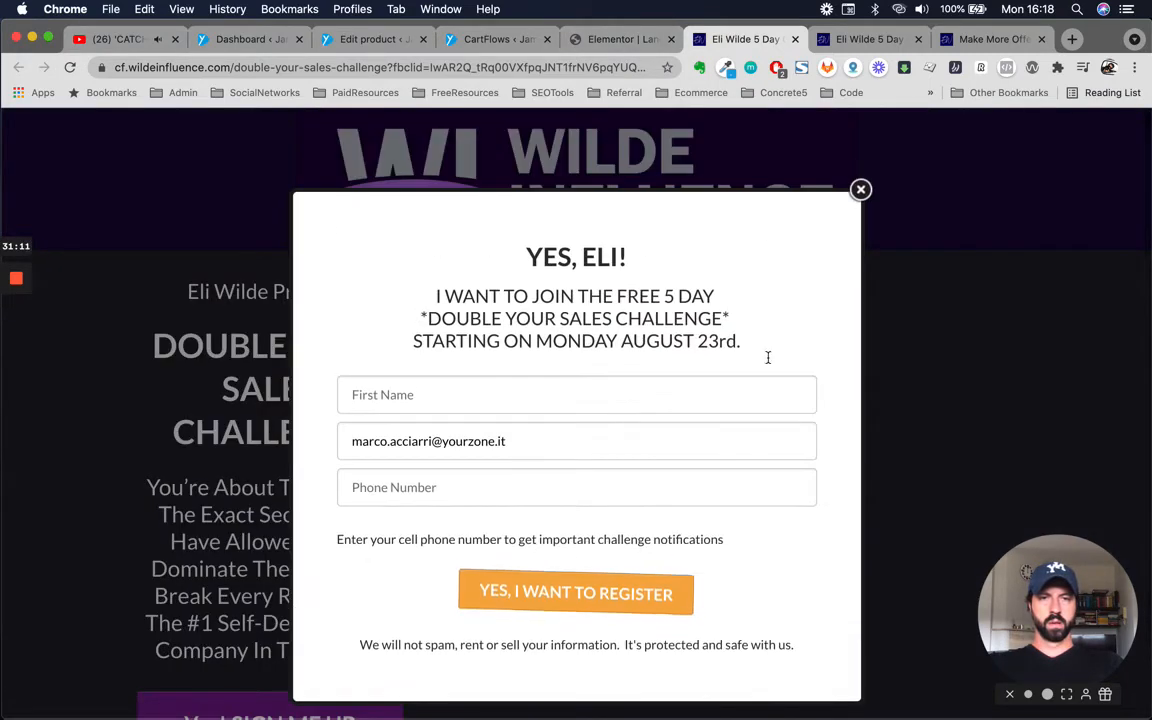
click(859, 191)
scroll(686, 580, down, 20)
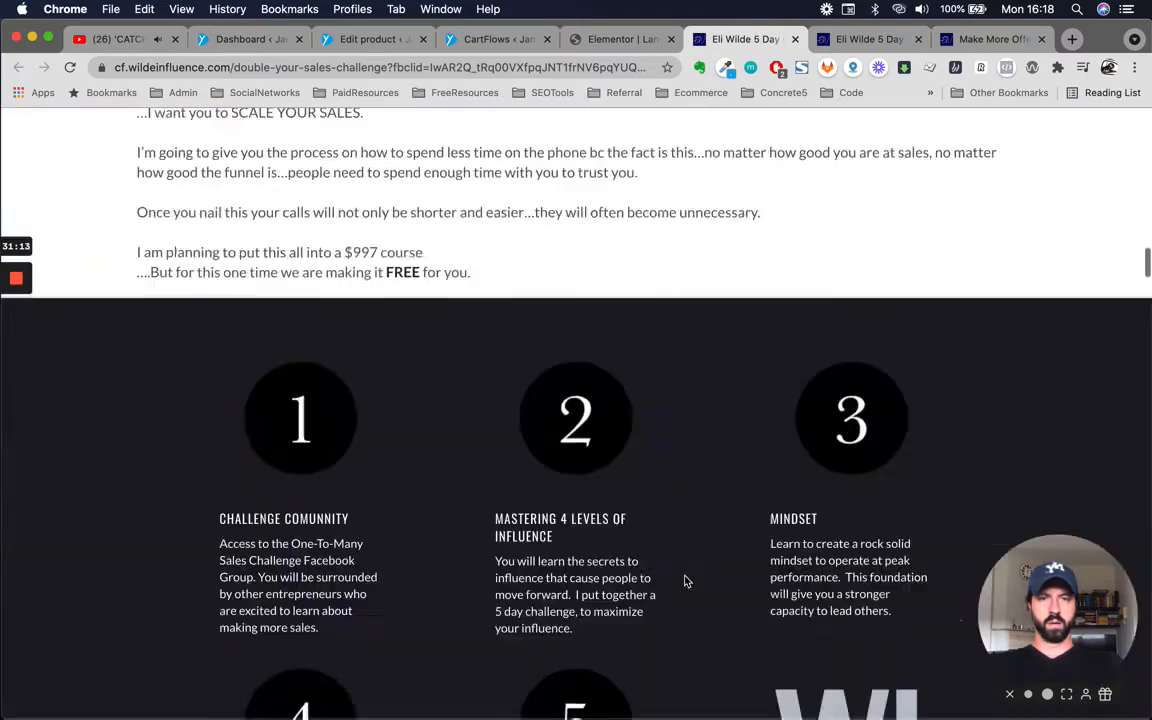
scroll(686, 580, up, 4)
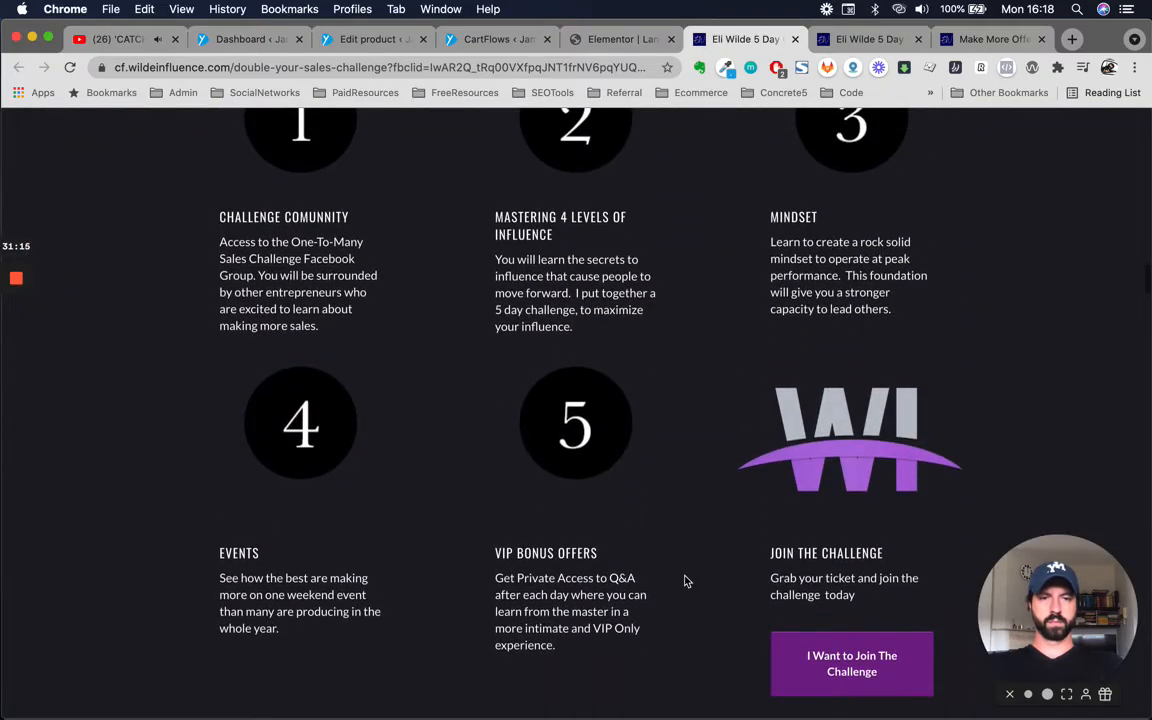
Back in Elementor, add an Image widget to the lower section's empty third column, using yourzone-it-logo.png from the media library.
click(661, 44)
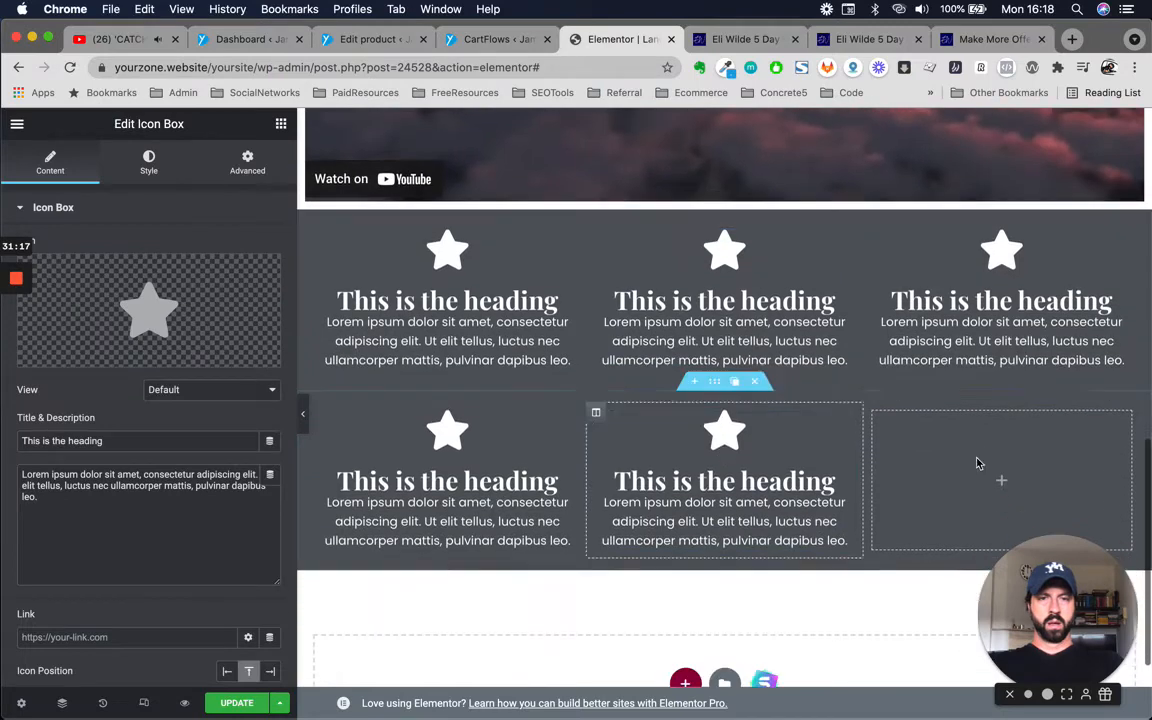
click(1001, 478)
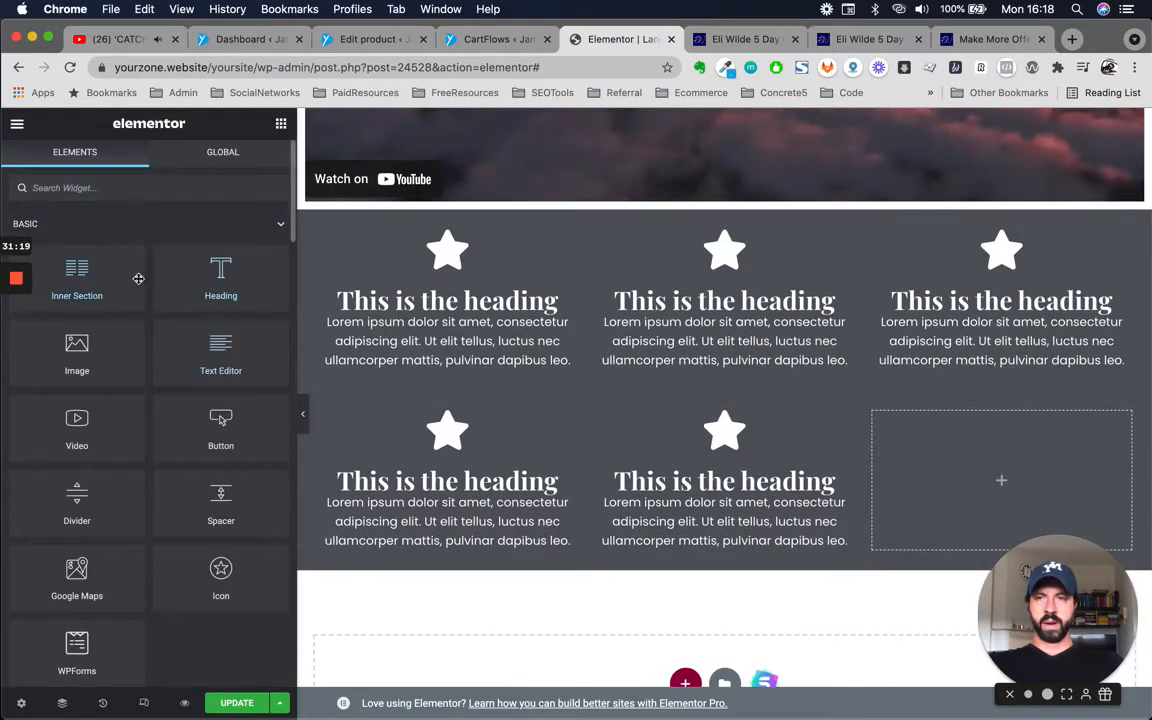
drag(68, 355, 1013, 514)
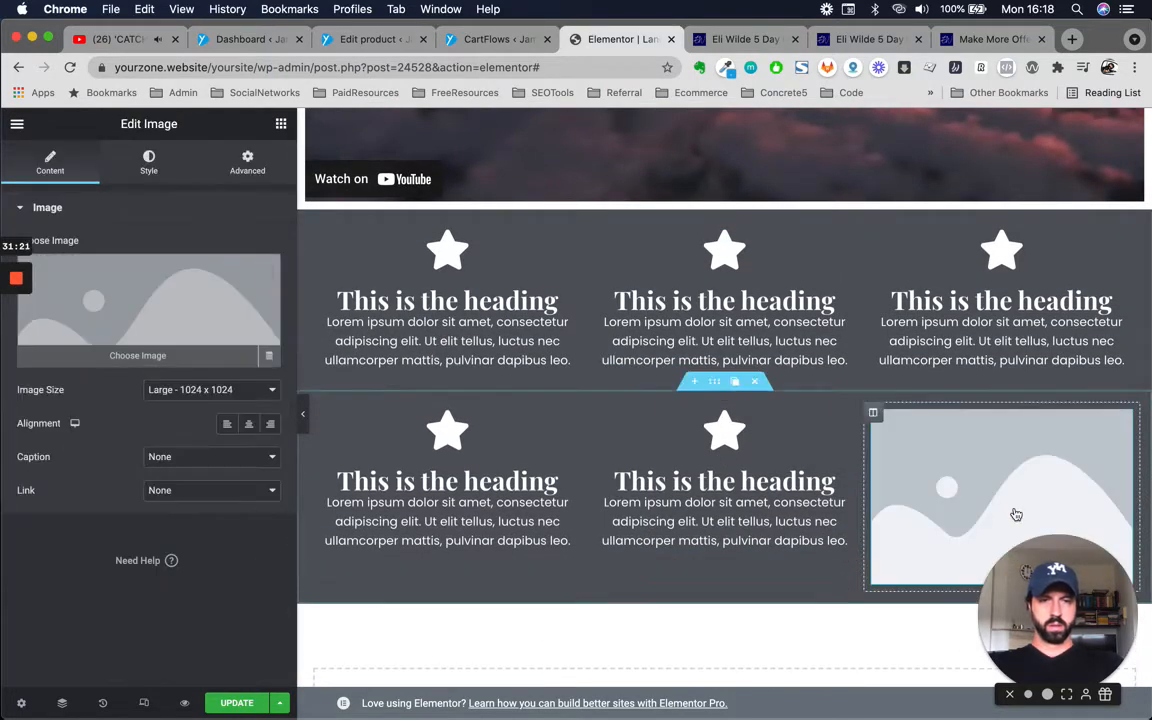
click(86, 305)
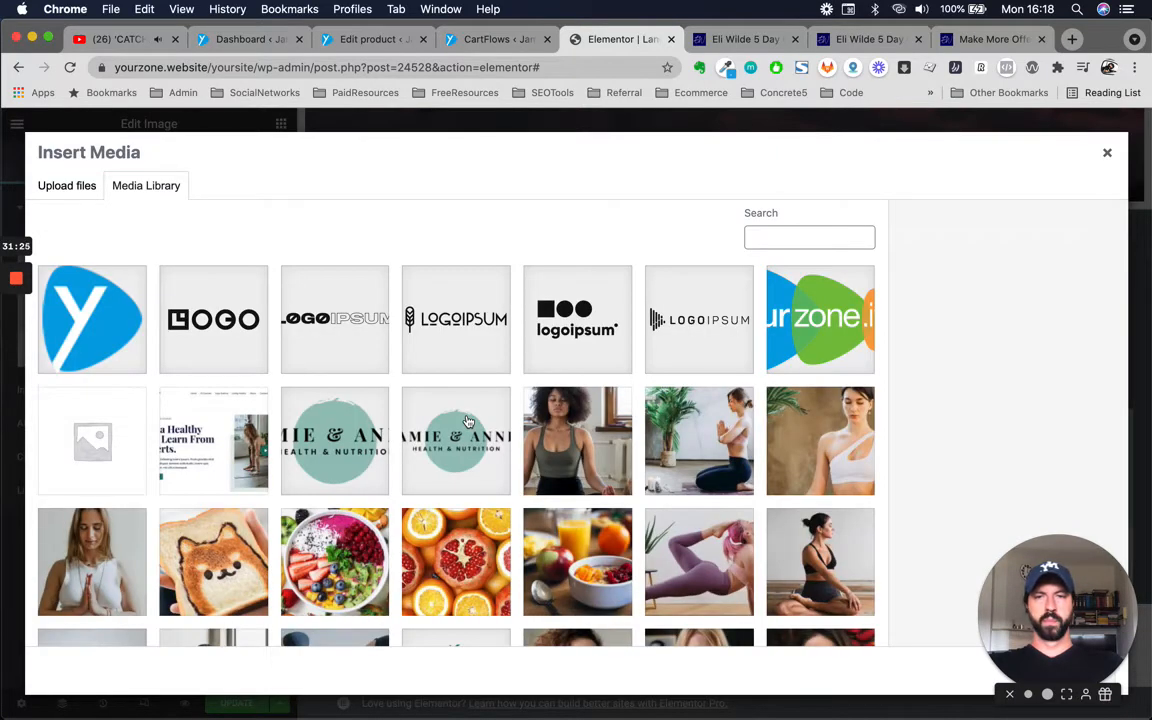
click(858, 366)
scroll(851, 360, down, 3)
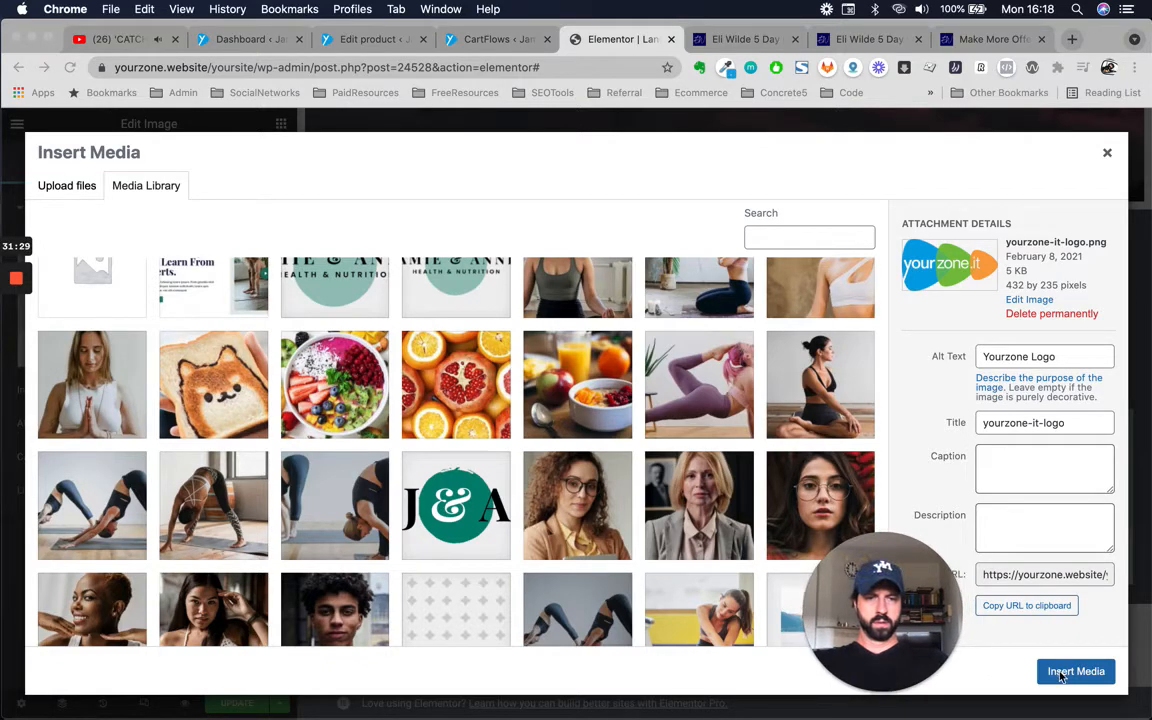
click(1062, 677)
click(1087, 676)
Add a Text Editor widget below the logo in the lower section's third column.
scroll(638, 283, down, 3)
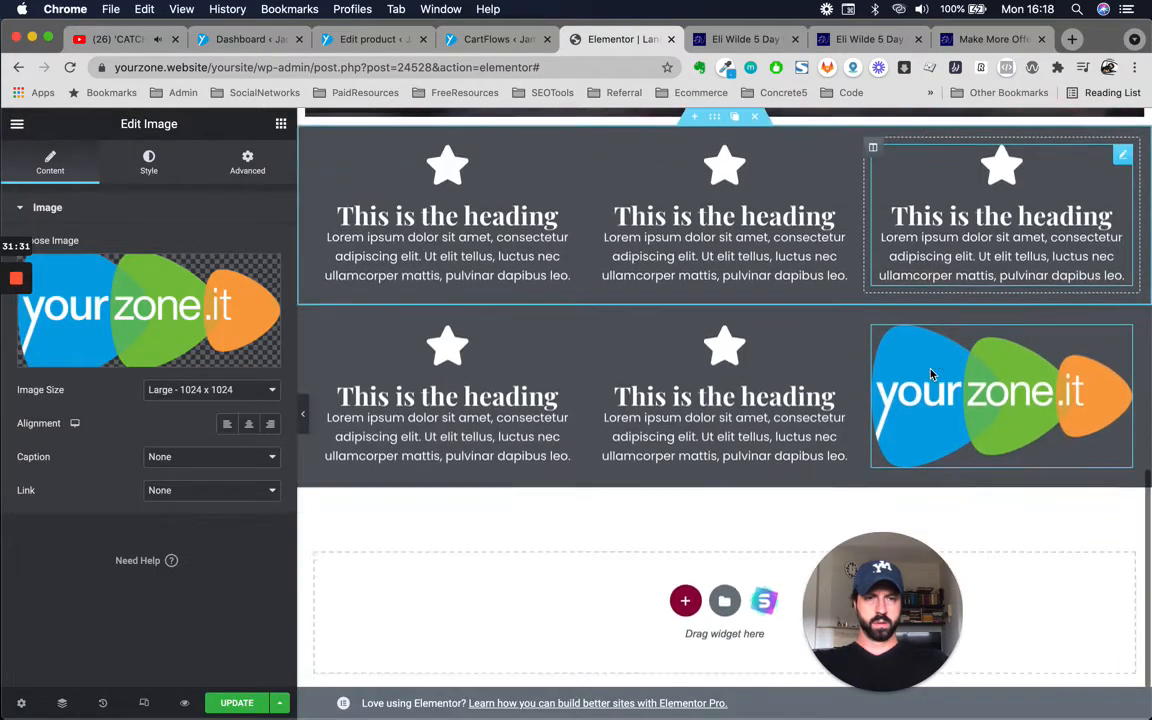
click(279, 126)
drag(221, 355, 975, 412)
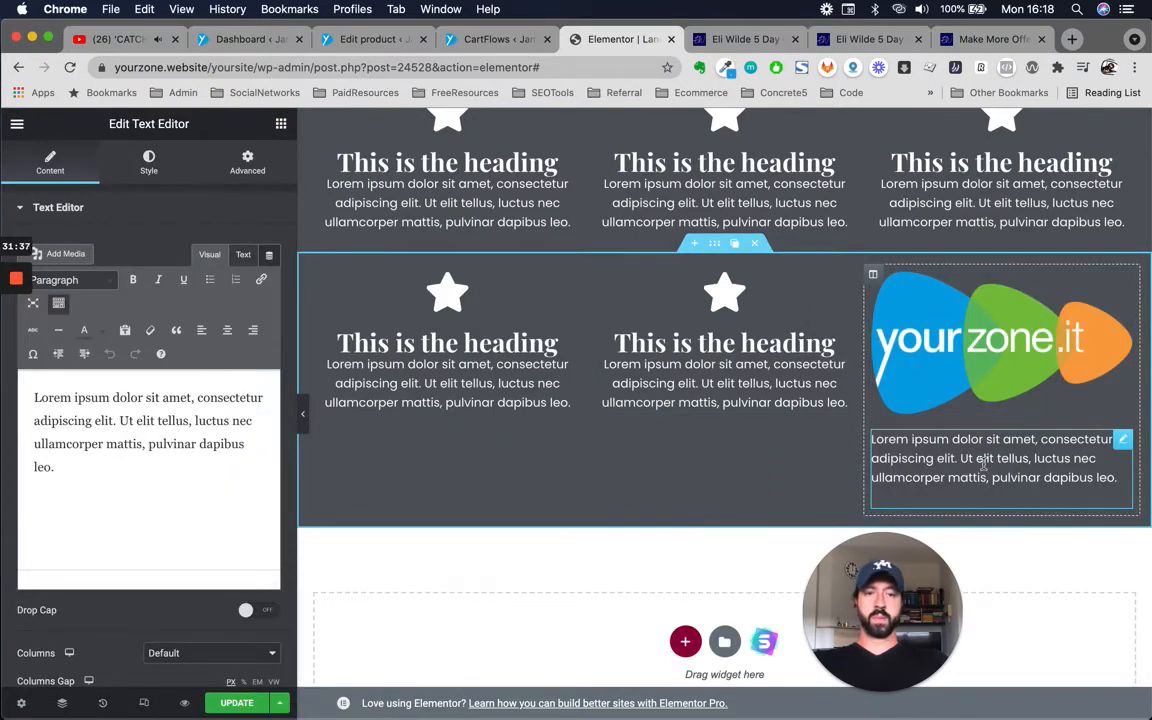
Add a Button widget below the third column's text and set its alignment to justified.
click(281, 123)
text(button)
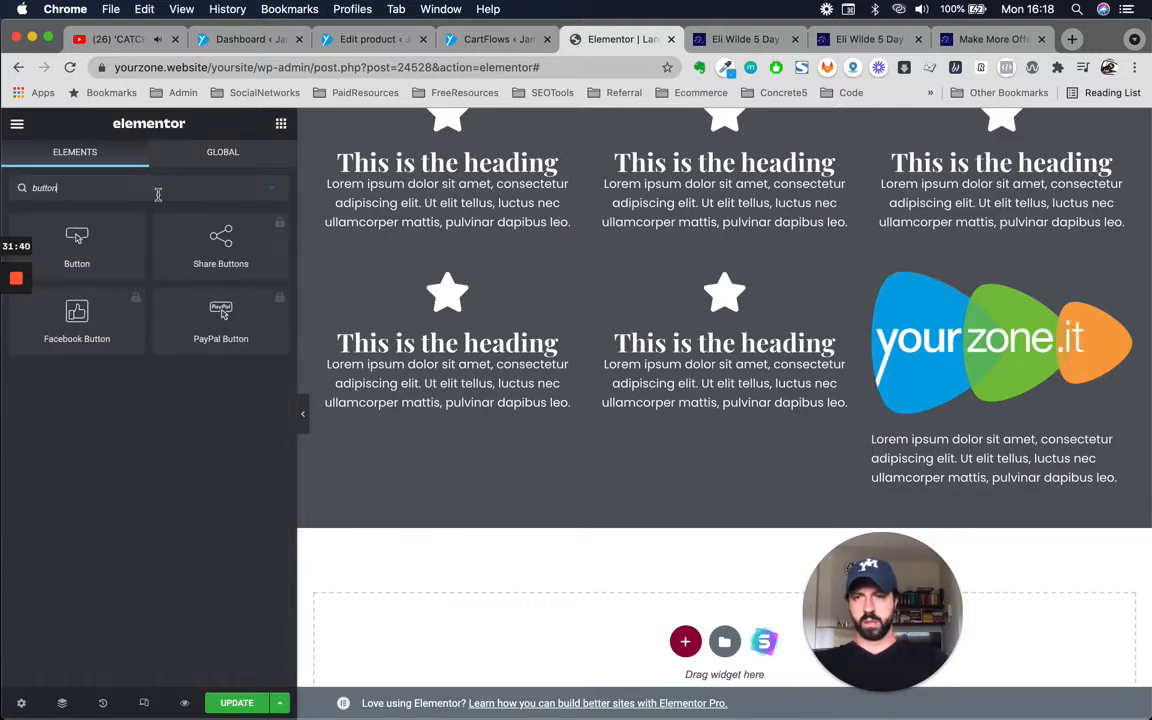
drag(79, 237, 1028, 488)
scroll(1040, 500, down, 3)
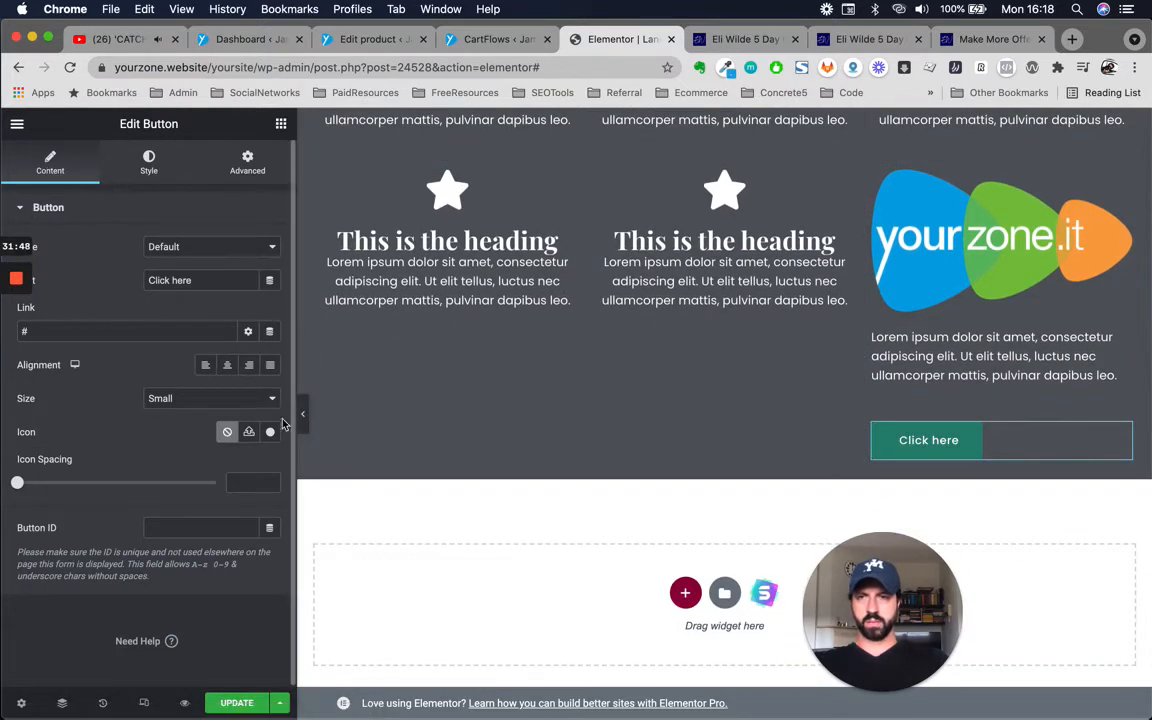
click(270, 367)
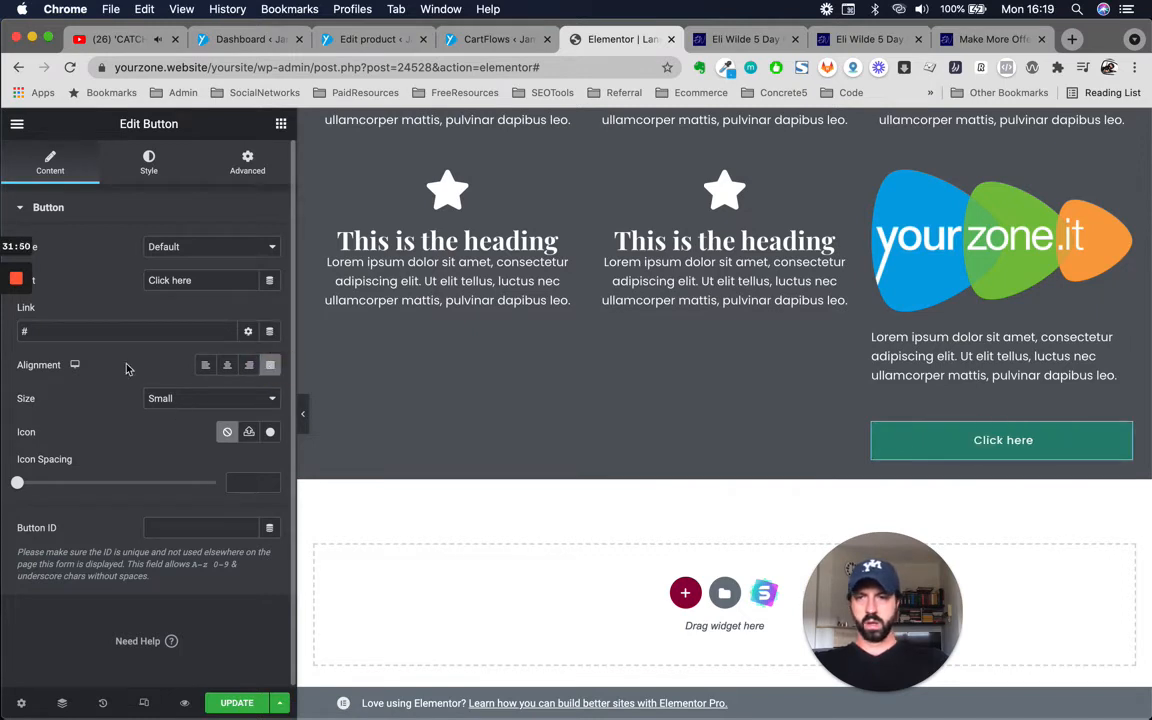
Set the new button's link to #access-now.
double_click(149, 331)
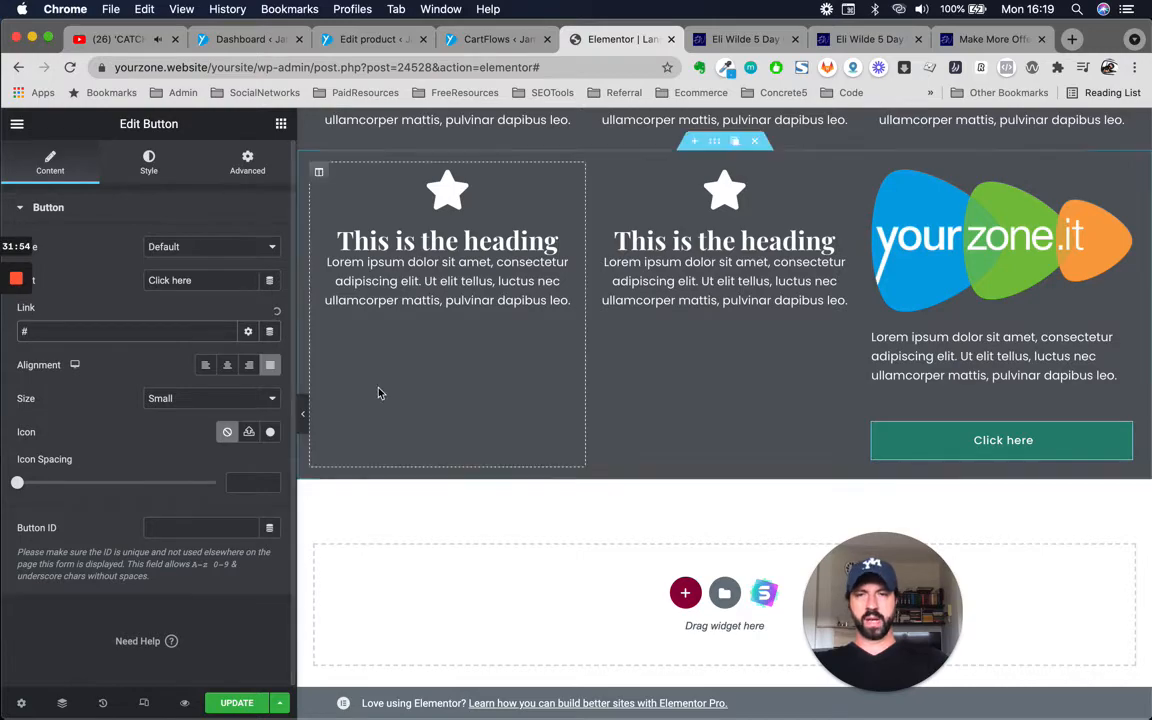
scroll(782, 456, up, 10)
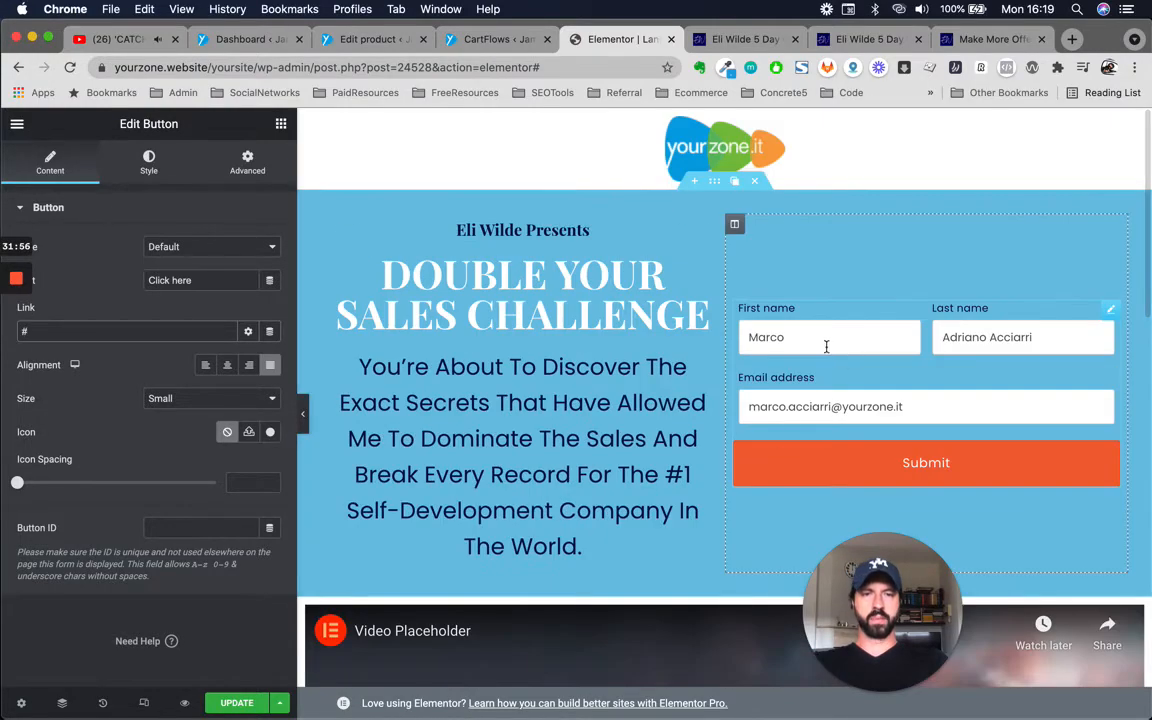
scroll(812, 437, down, 10)
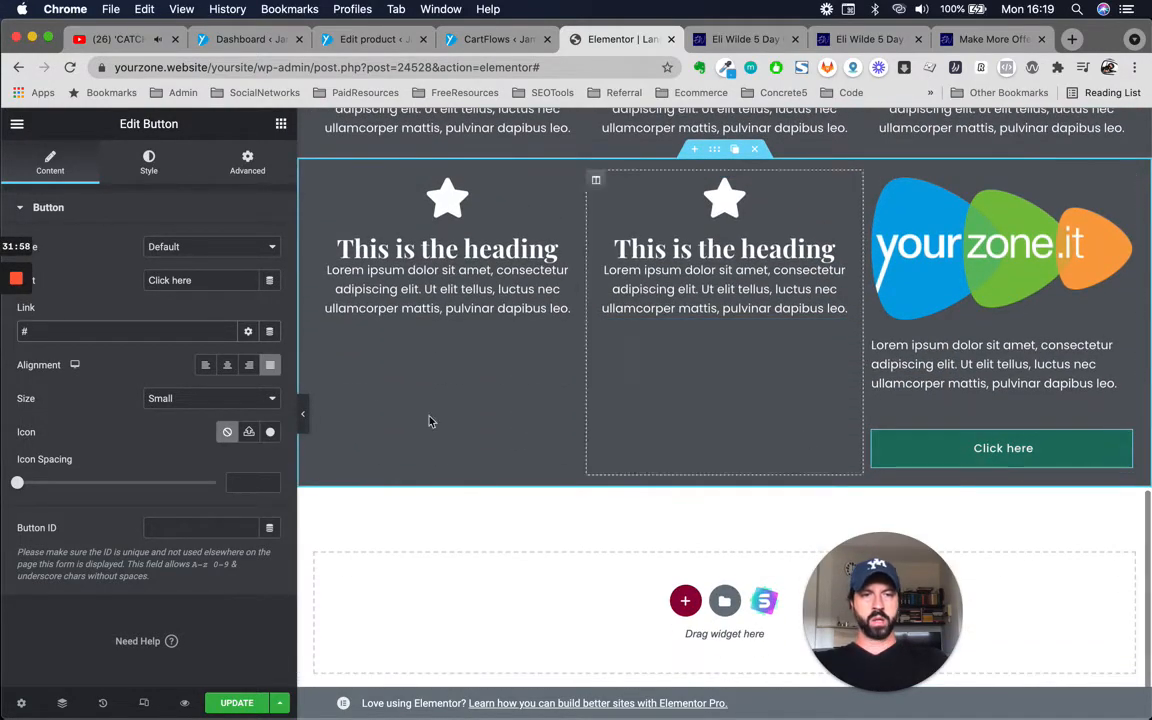
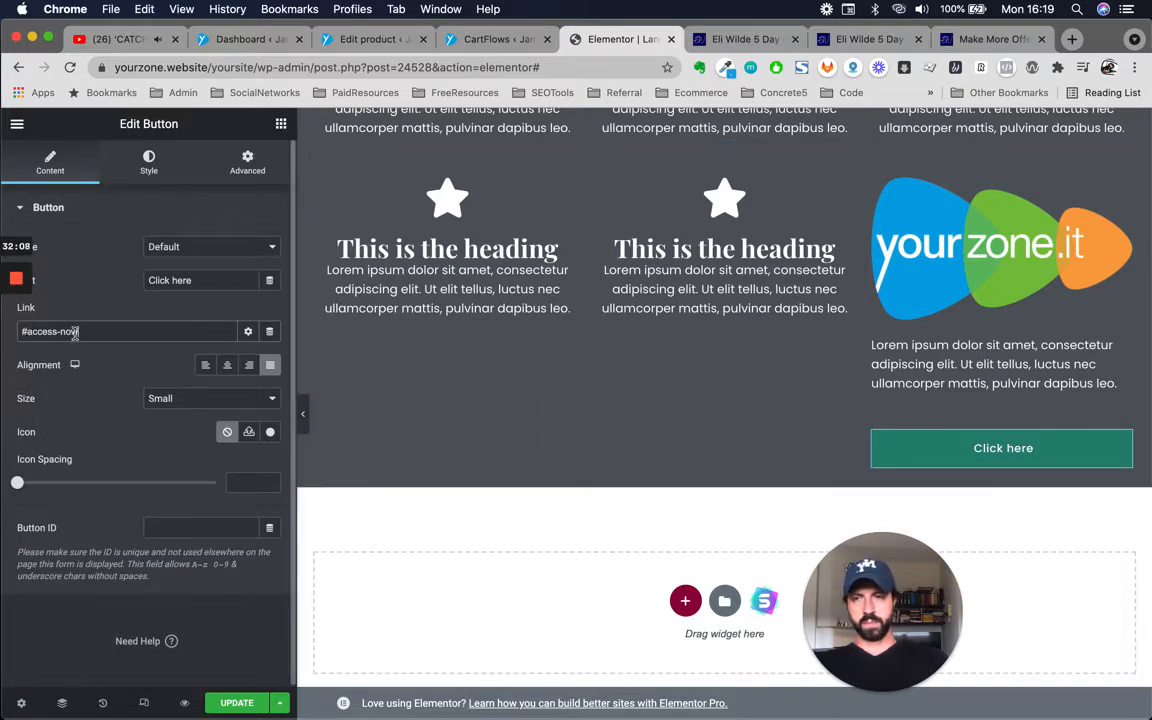
Copy access-now from the button's link and set it as the CSS ID of the blue headline and opt-in section.
drag(81, 333, 31, 333)
key(super+c)
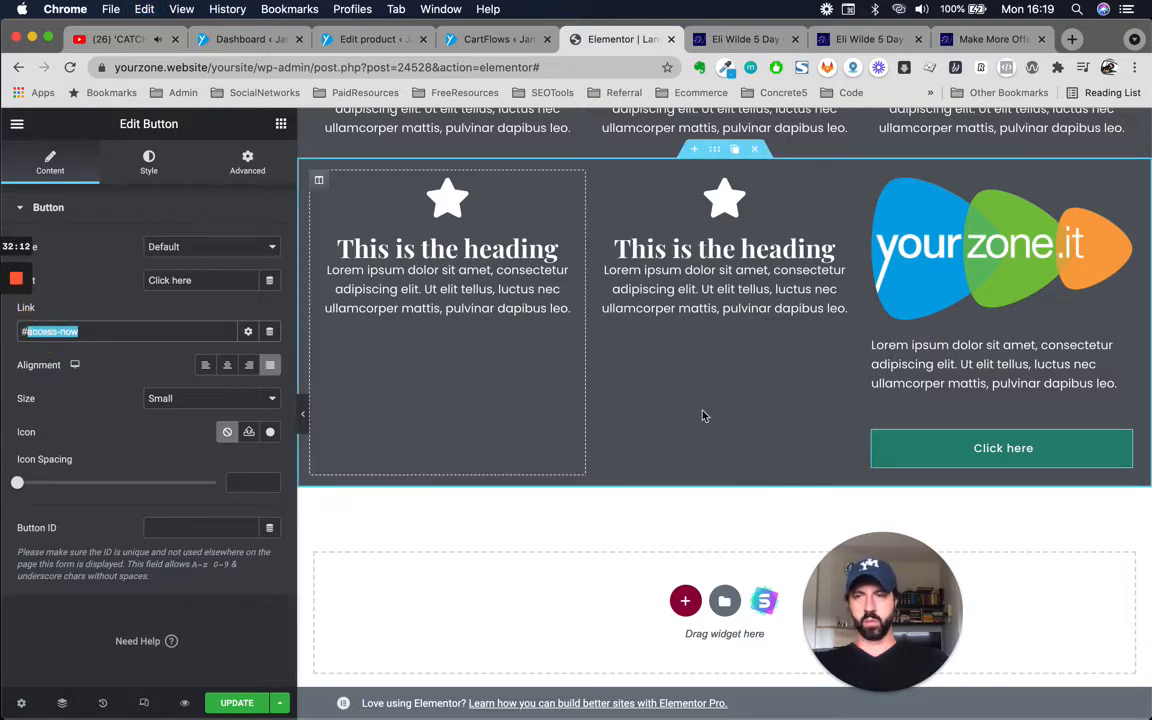
scroll(703, 415, up, 15)
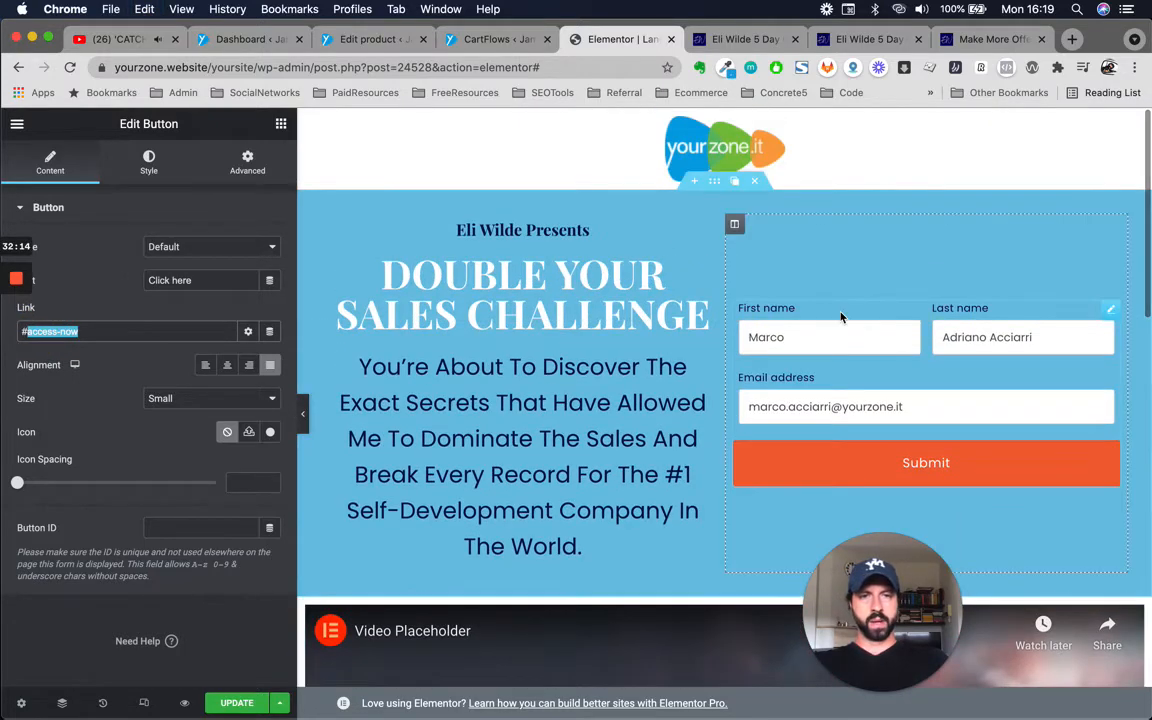
click(715, 183)
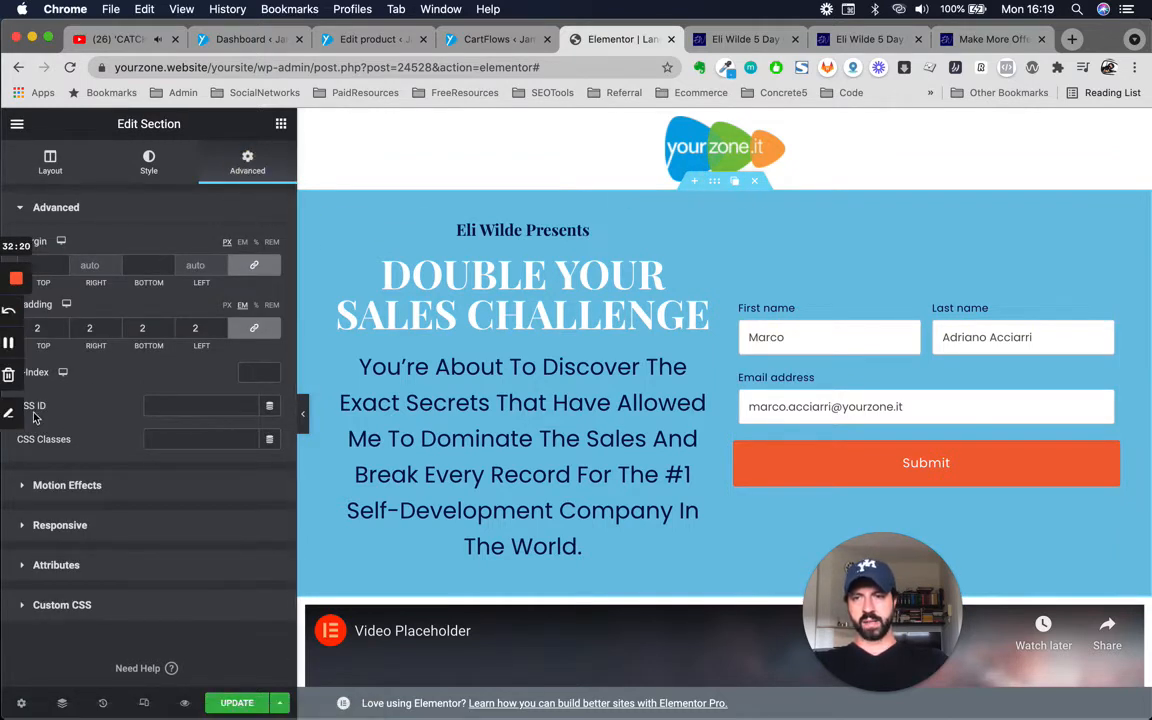
key(super+v)
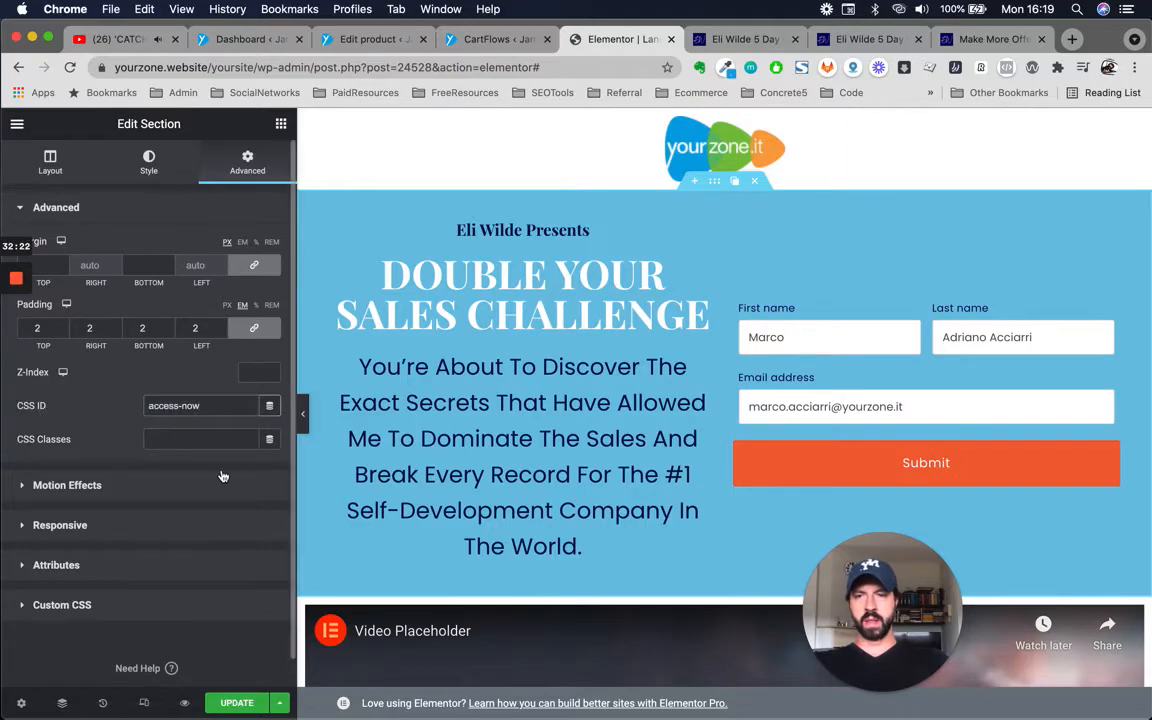
Review the third-column button's link setting and the opt-in section it targets.
scroll(625, 471, down, 15)
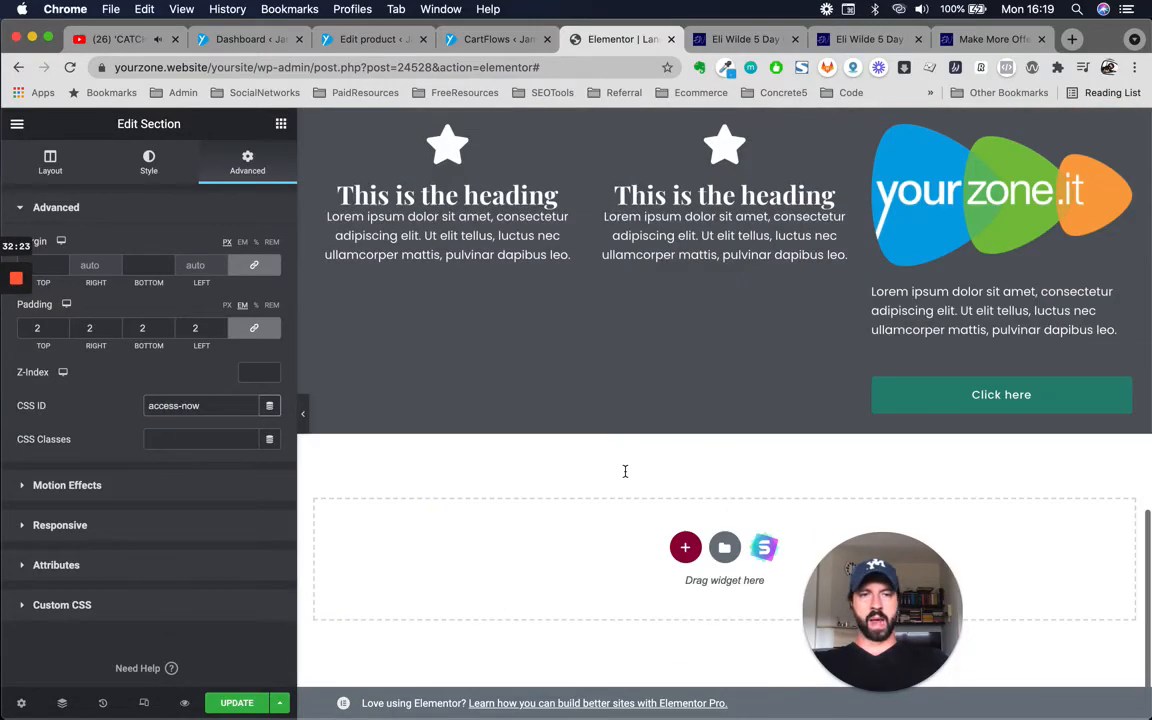
click(978, 400)
scroll(977, 408, up, 15)
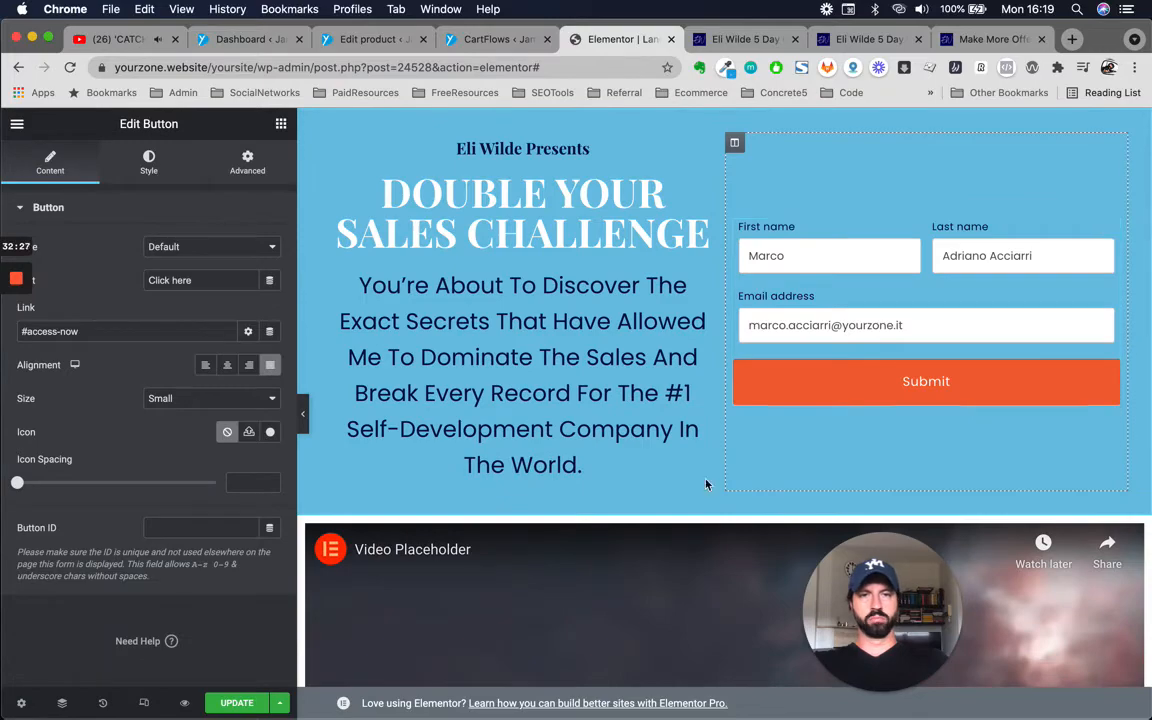
Check the section below the numbered items on the reference page and add a single-column section below the dark icon-box rows.
scroll(707, 481, down, 10)
scroll(644, 526, down, 1)
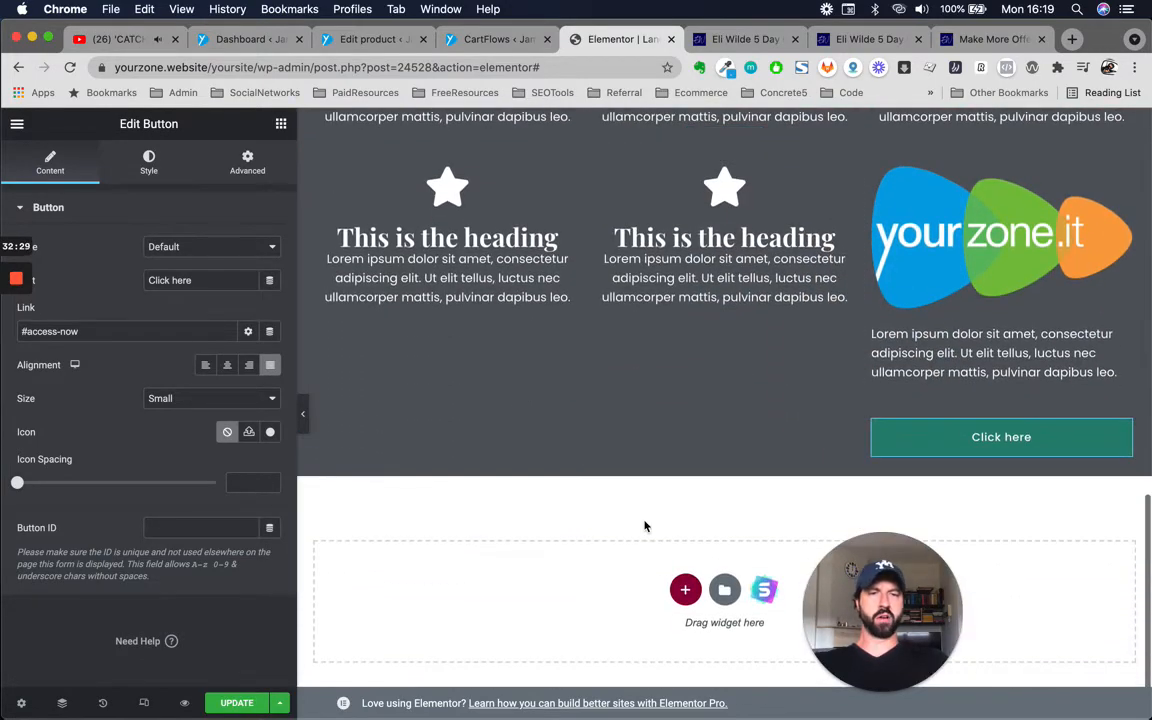
click(745, 38)
scroll(580, 450, down, 5)
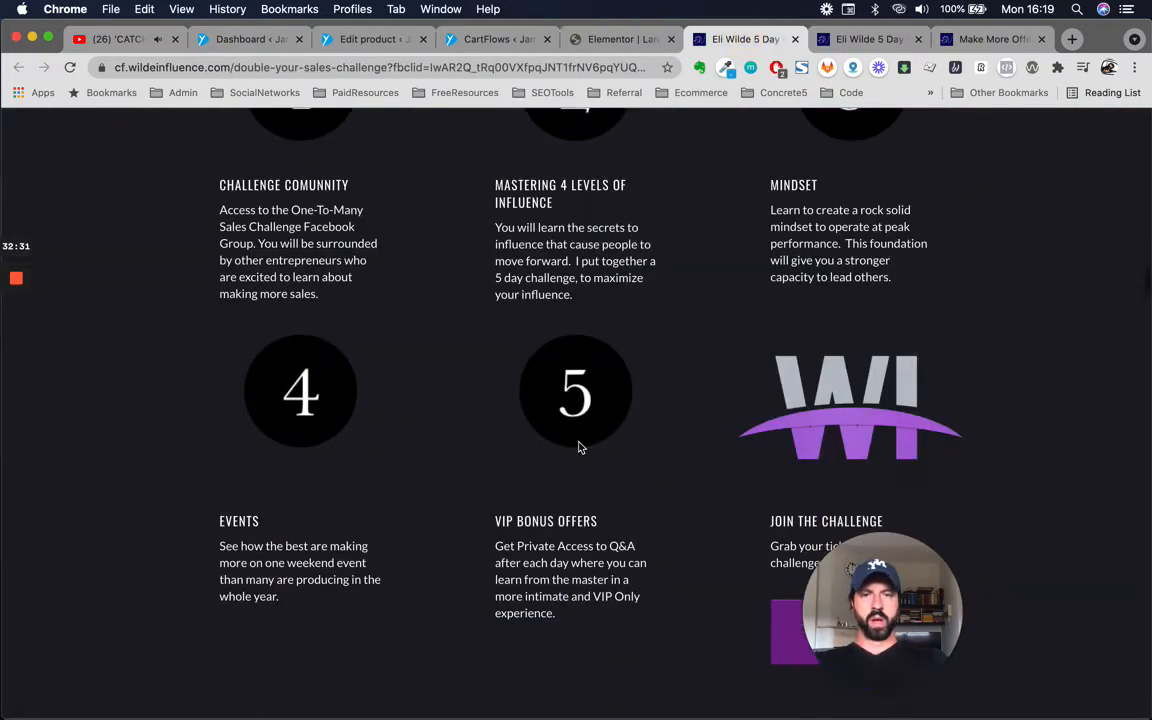
drag(864, 627, 1100, 622)
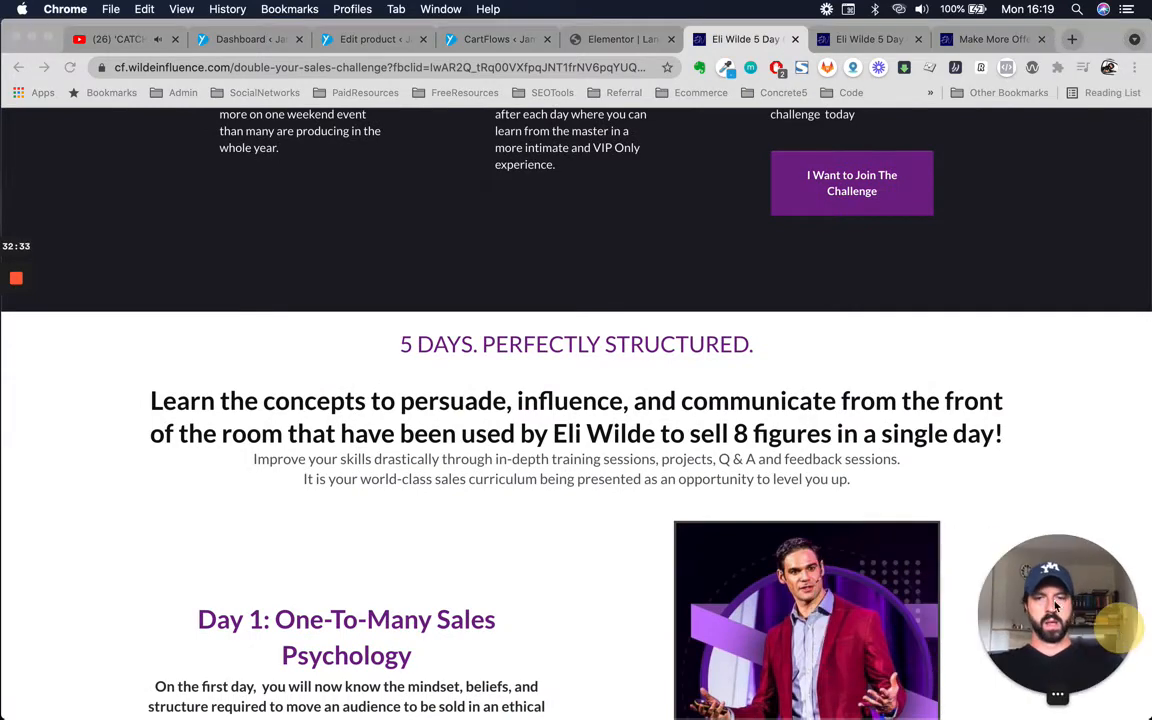
scroll(900, 580, down, 3)
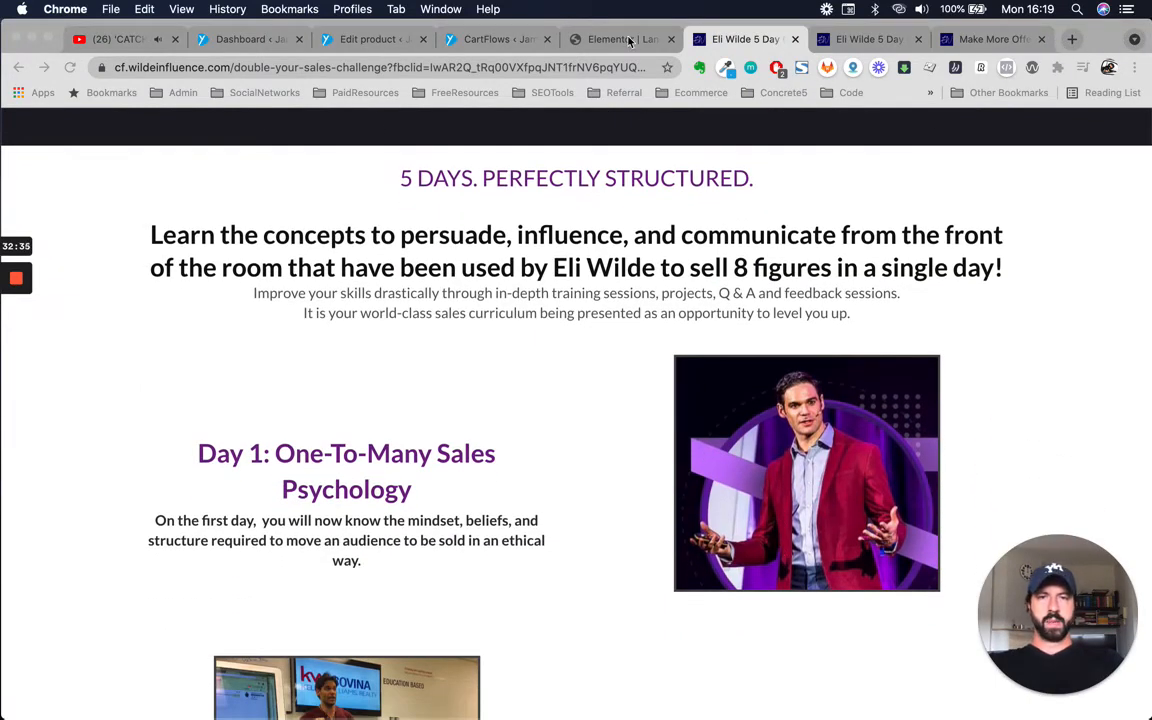
click(625, 39)
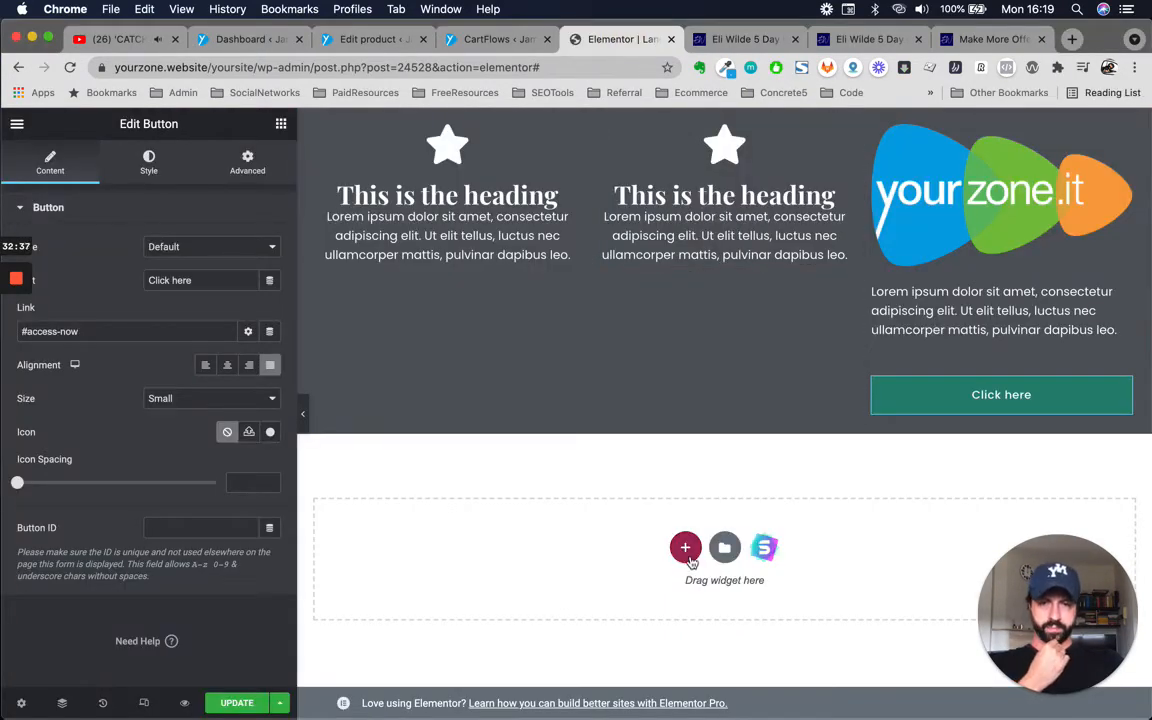
click(686, 549)
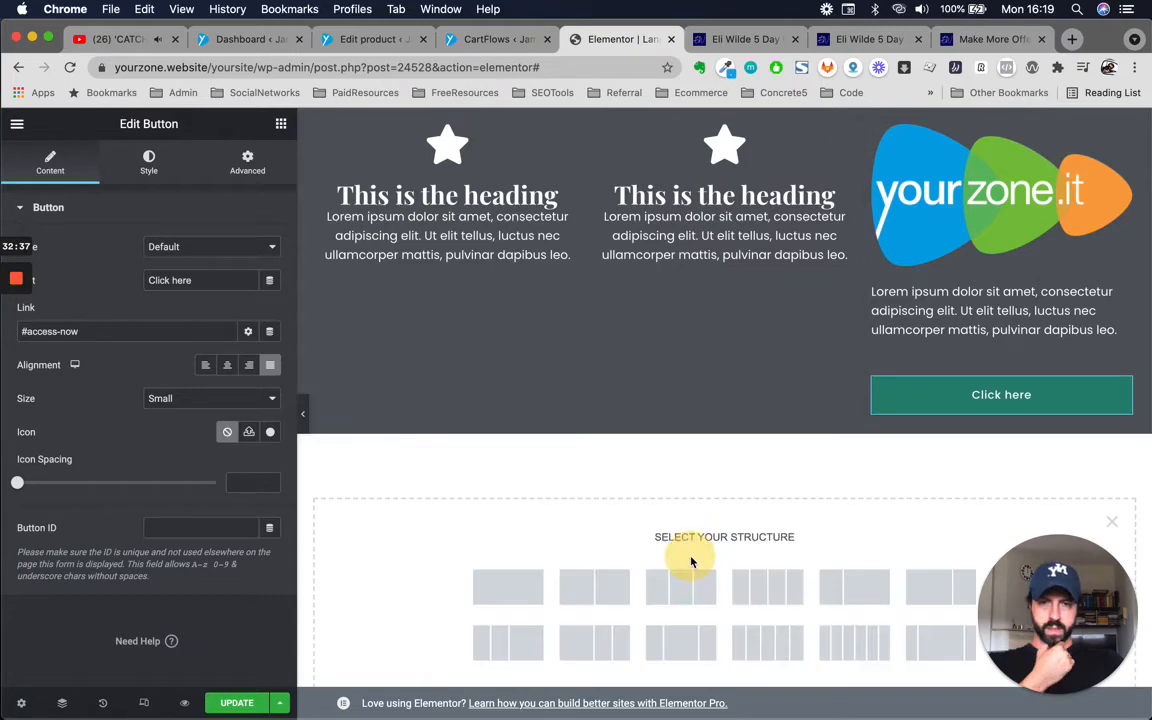
click(508, 580)
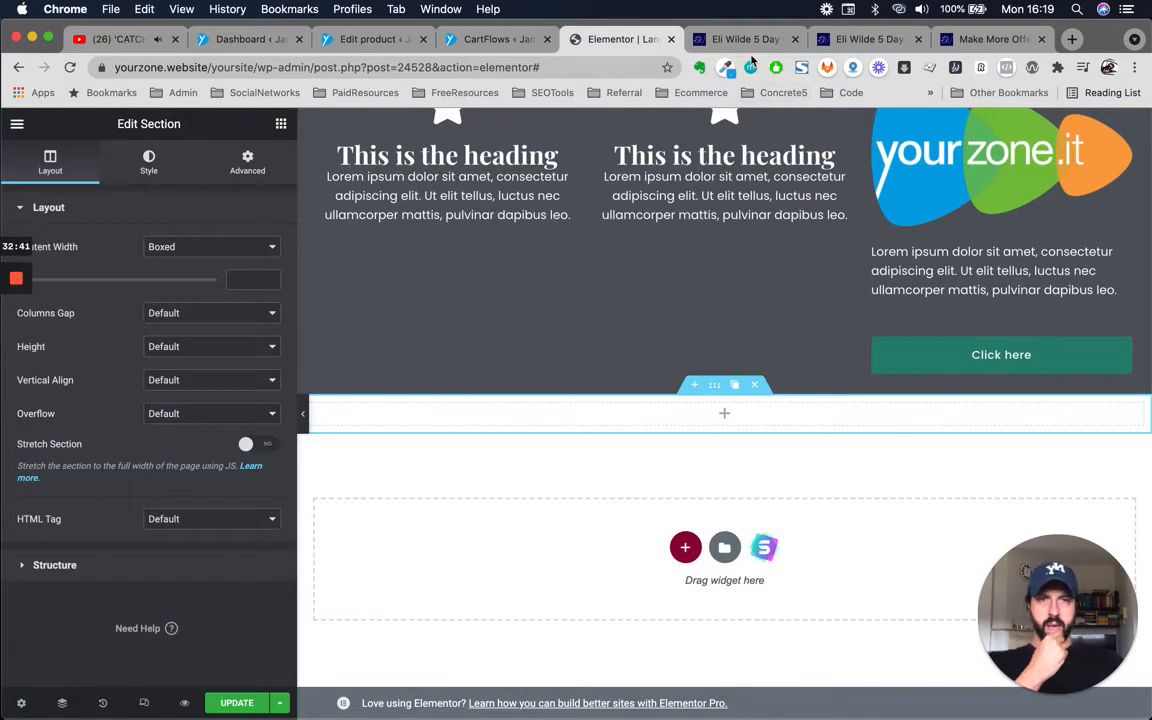
Add a Heading widget to the new section with a Text Editor widget below it, following the reference page.
click(745, 39)
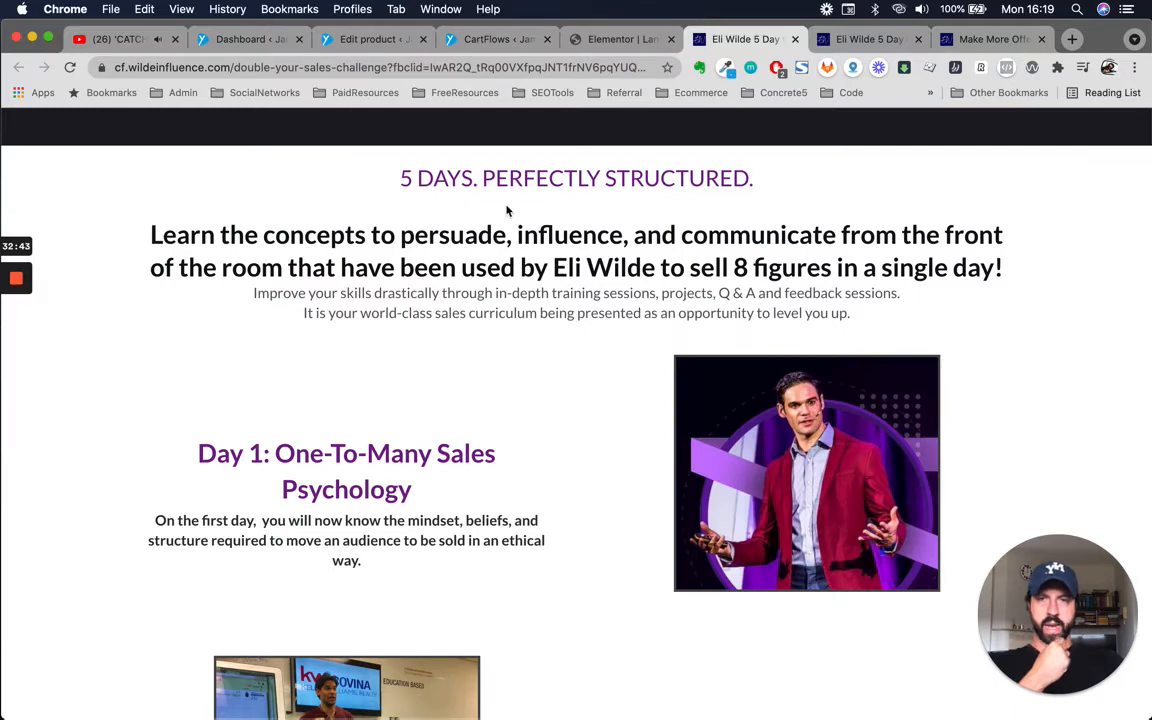
click(643, 40)
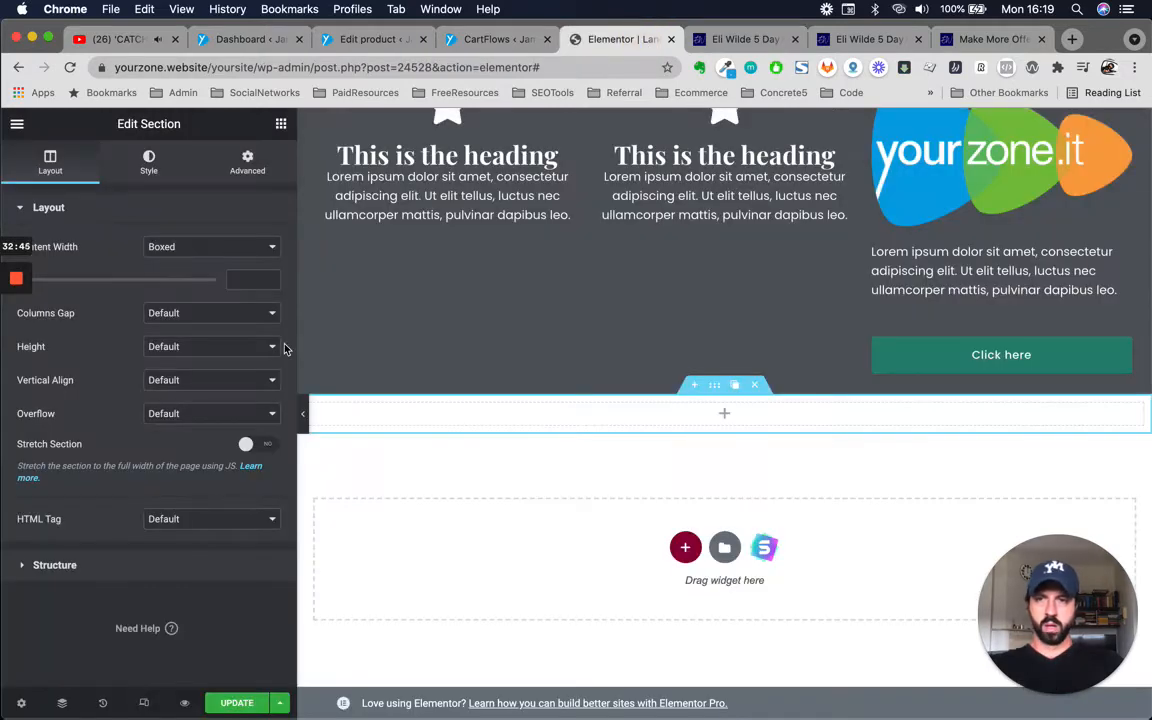
click(281, 125)
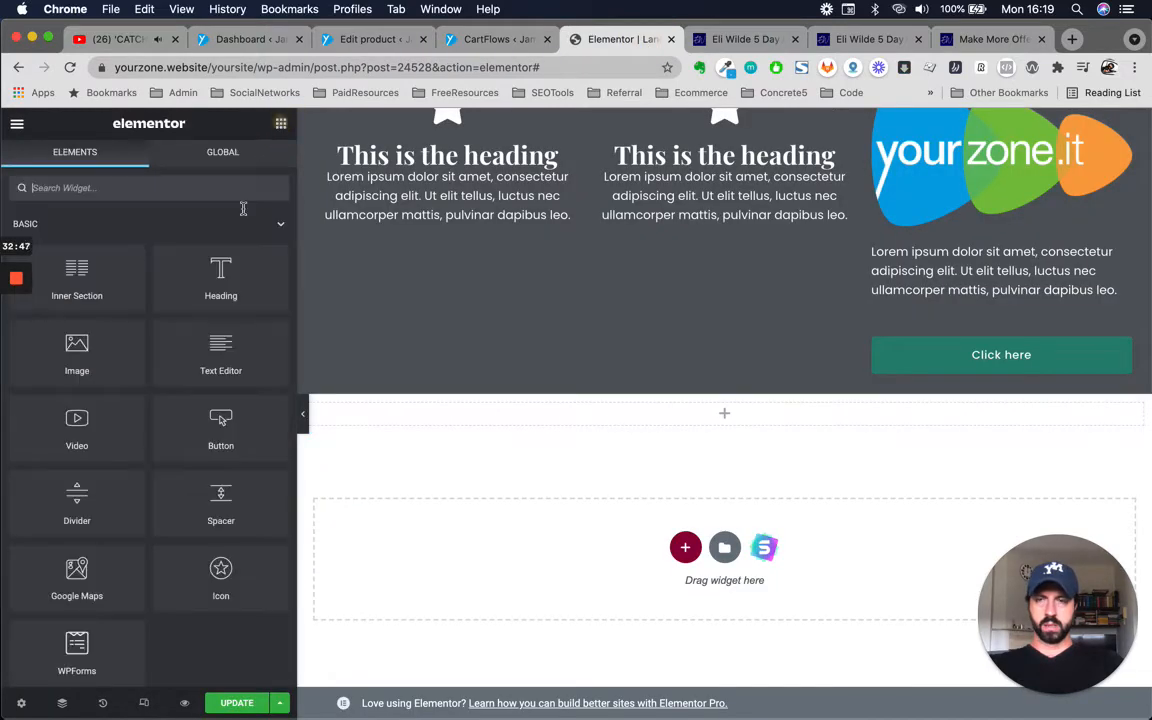
drag(230, 285, 725, 417)
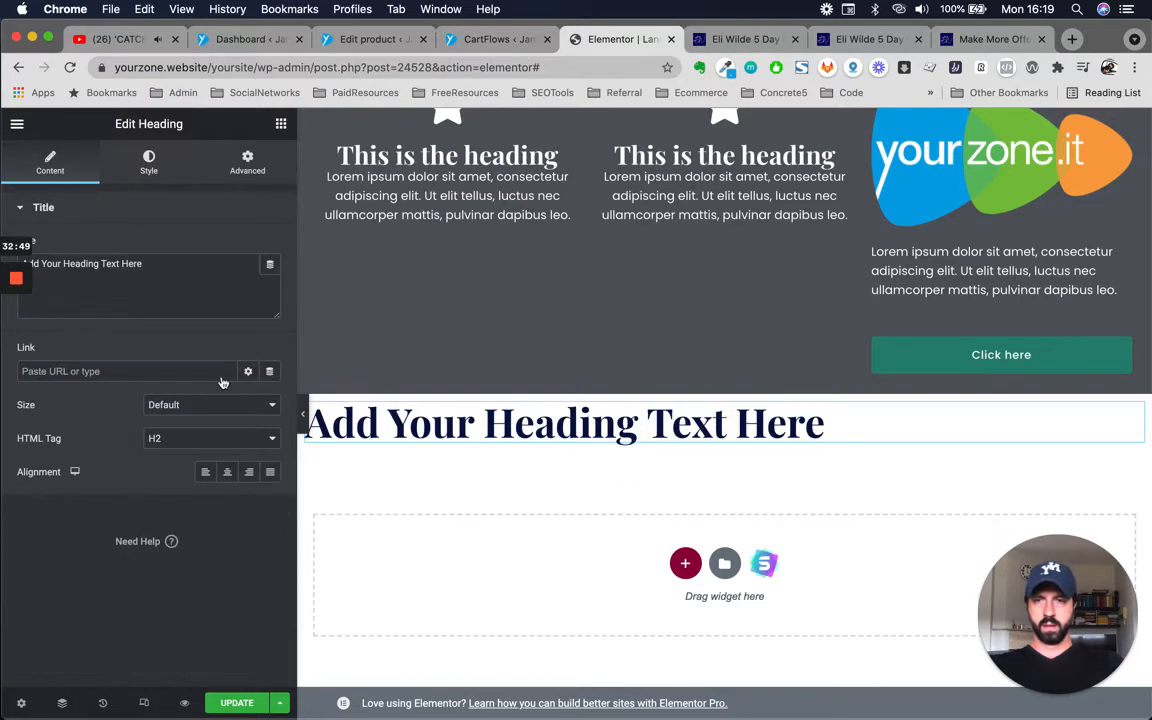
click(282, 126)
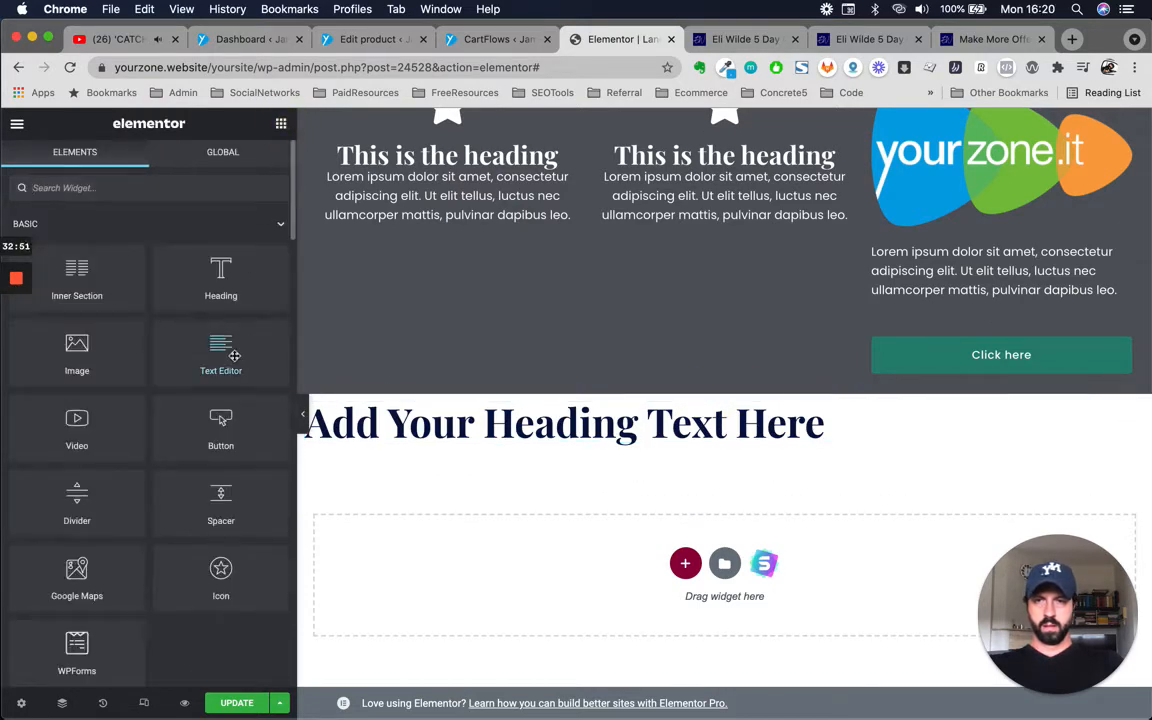
drag(234, 355, 743, 452)
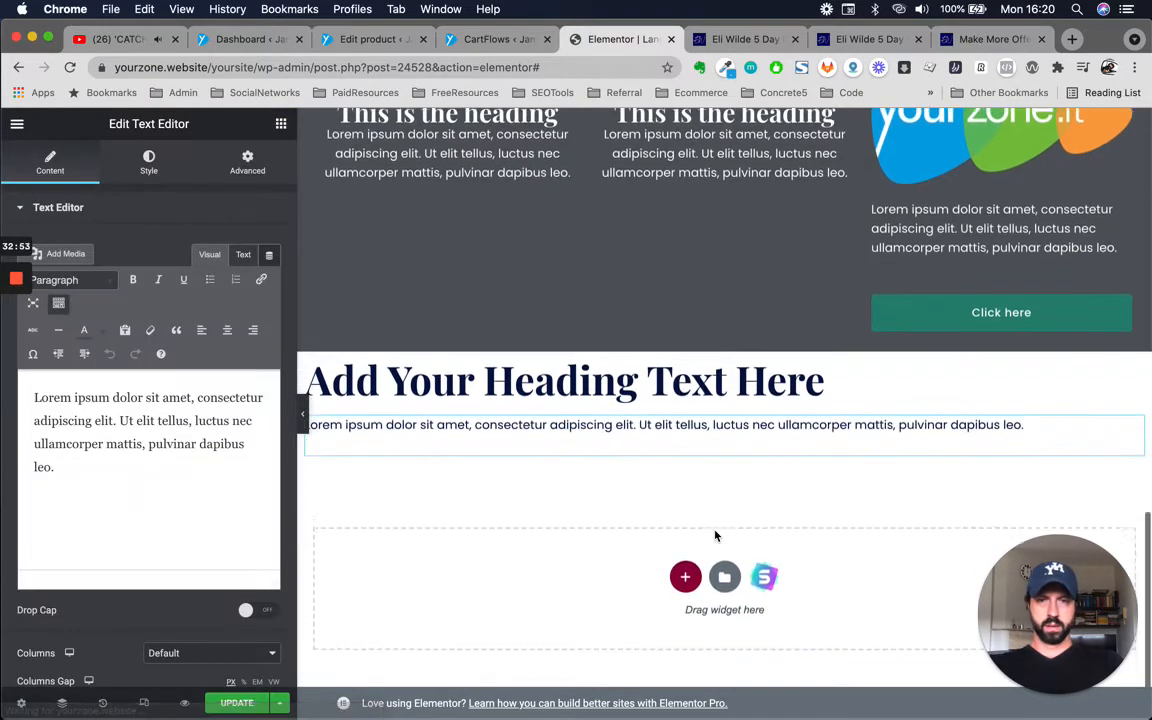
scroll(715, 536, down, 1)
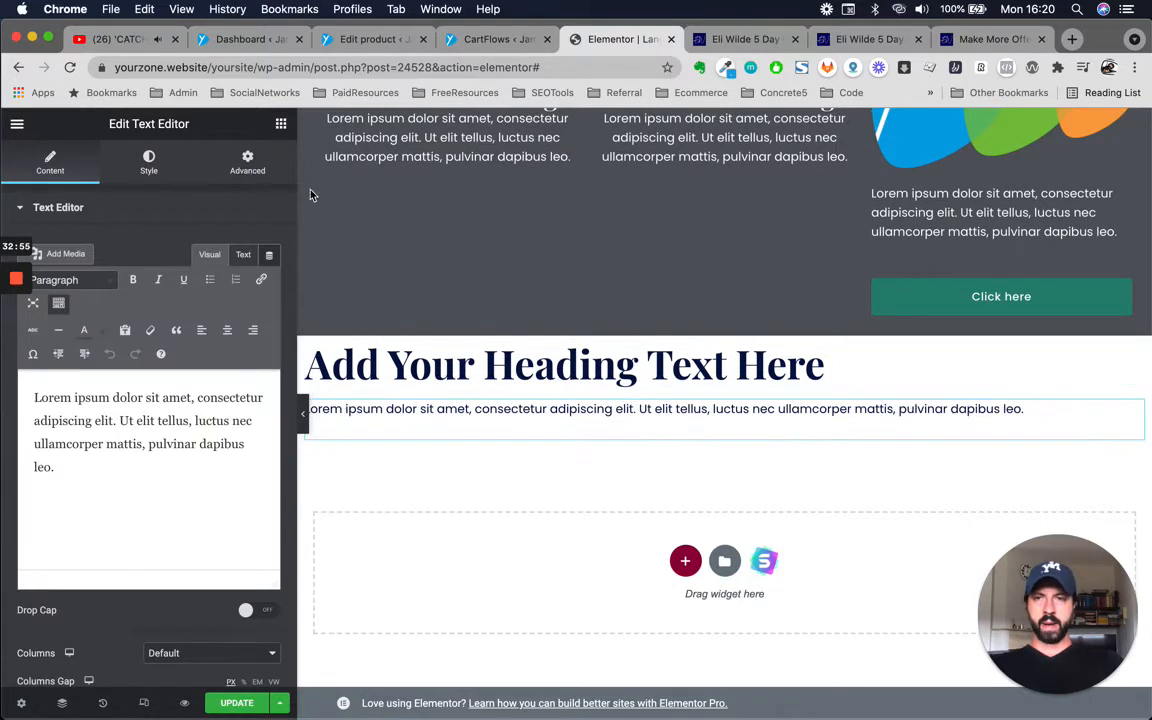
Add a two-column Inner Section below the intro text and compare it with the Day 1 row on the reference page.
click(281, 124)
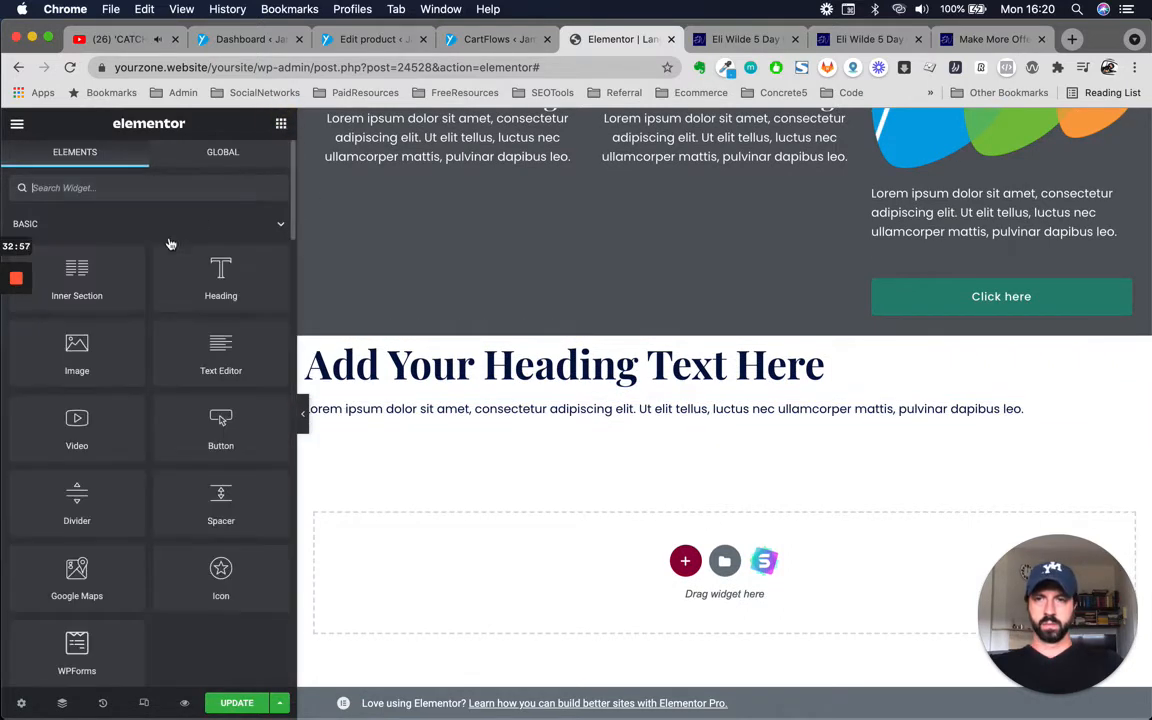
drag(82, 266, 751, 430)
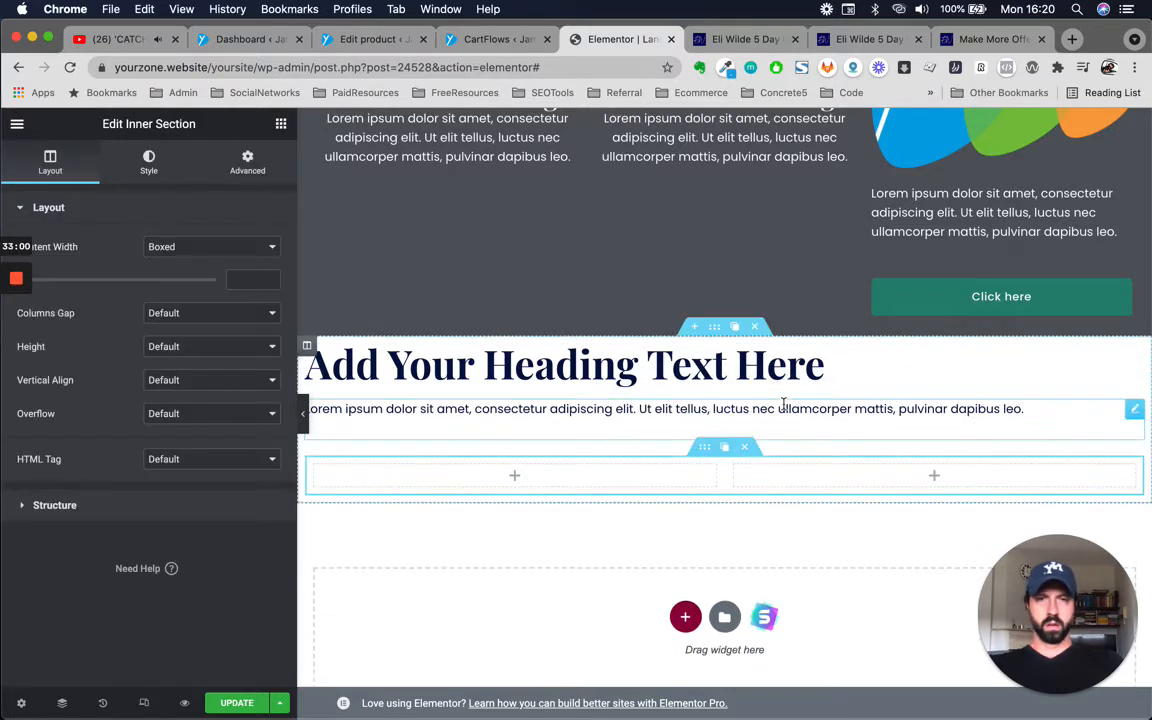
click(735, 39)
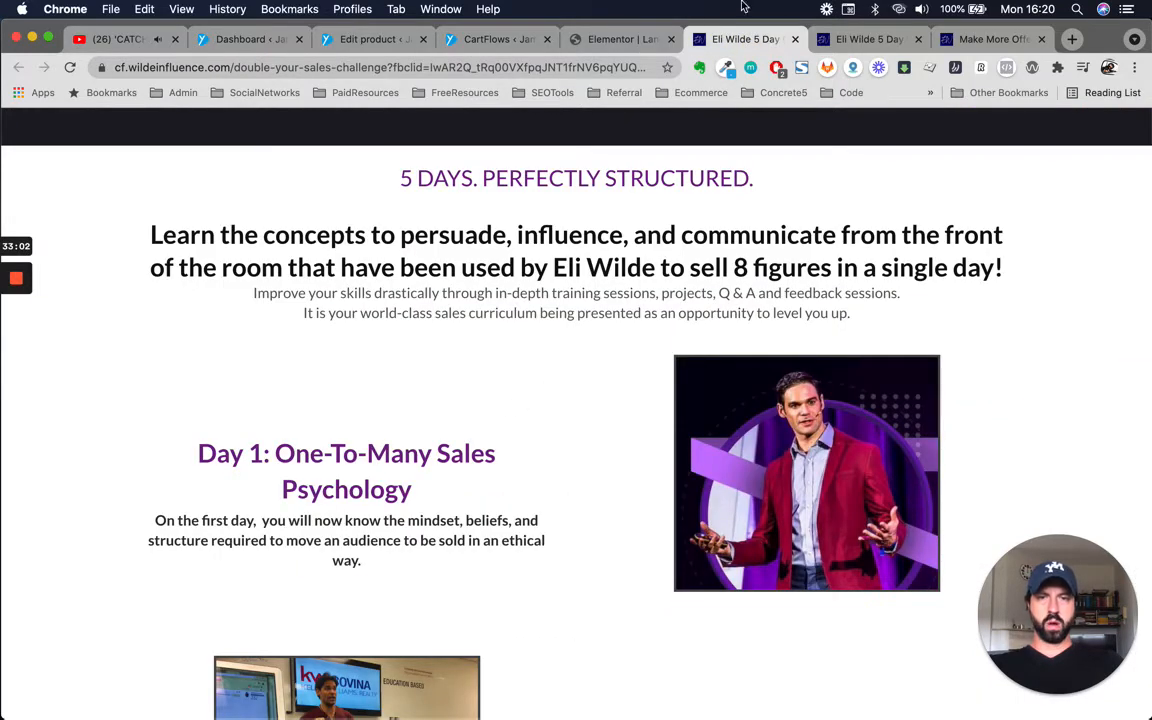
click(616, 42)
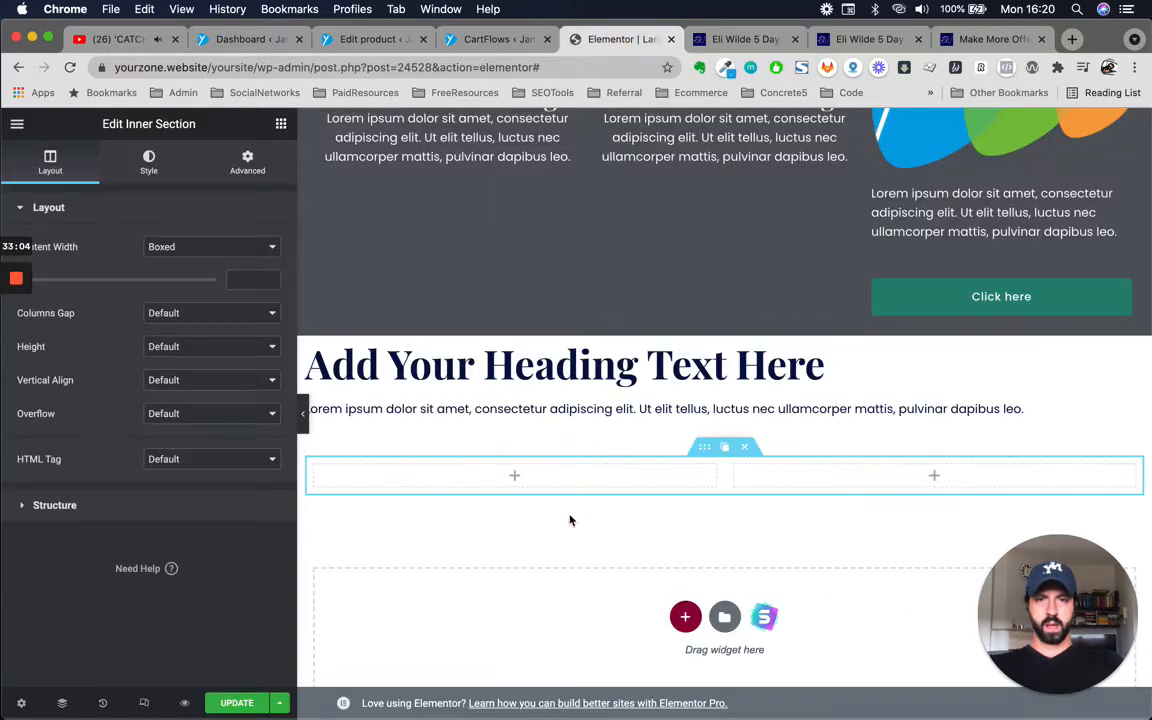
Place a Heading widget in the inner section's first column with a Text Editor widget below it.
click(279, 125)
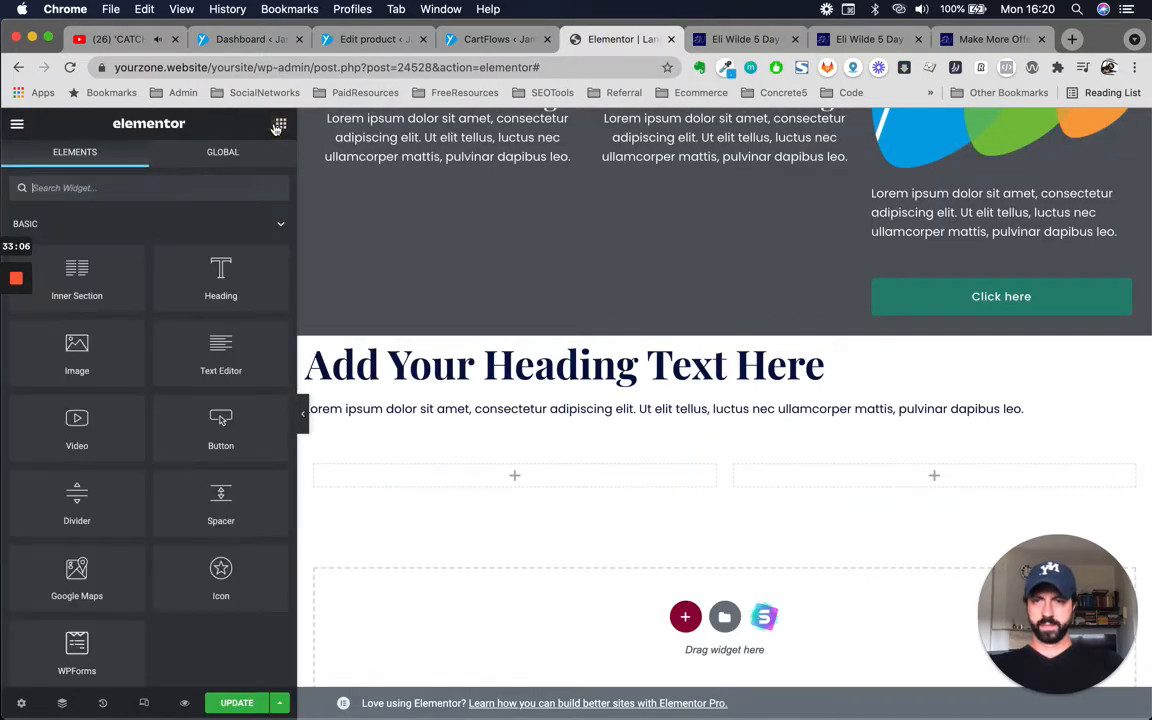
drag(224, 285, 527, 483)
click(281, 123)
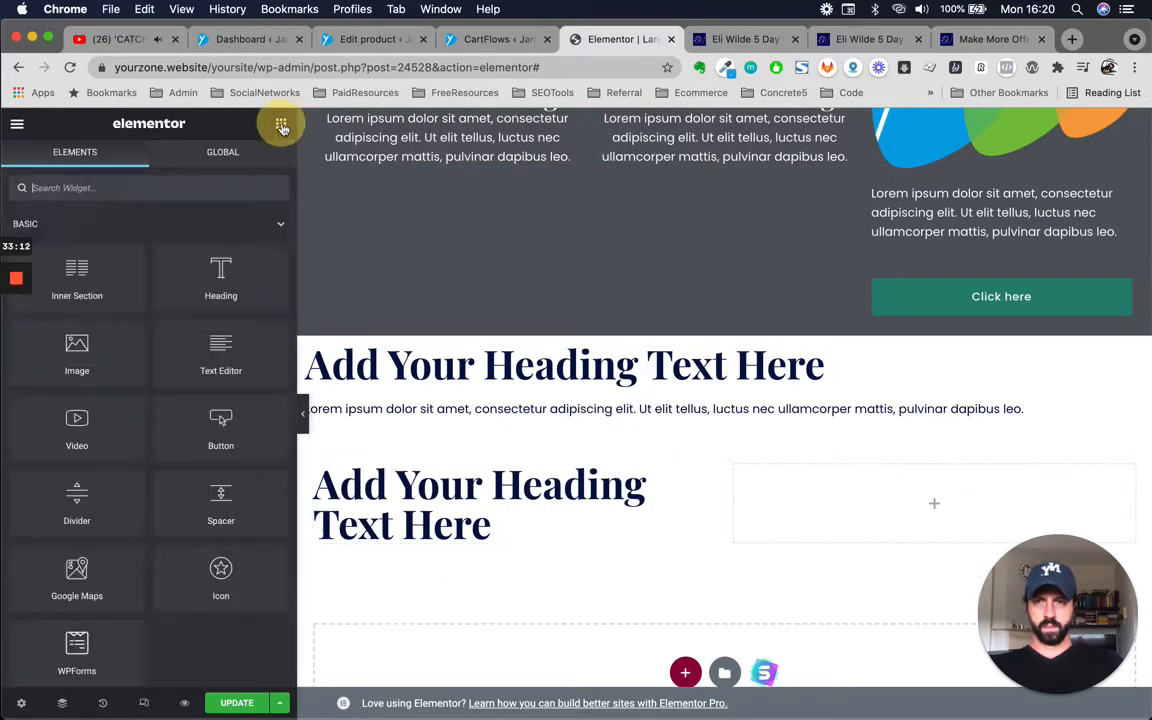
drag(213, 379, 472, 549)
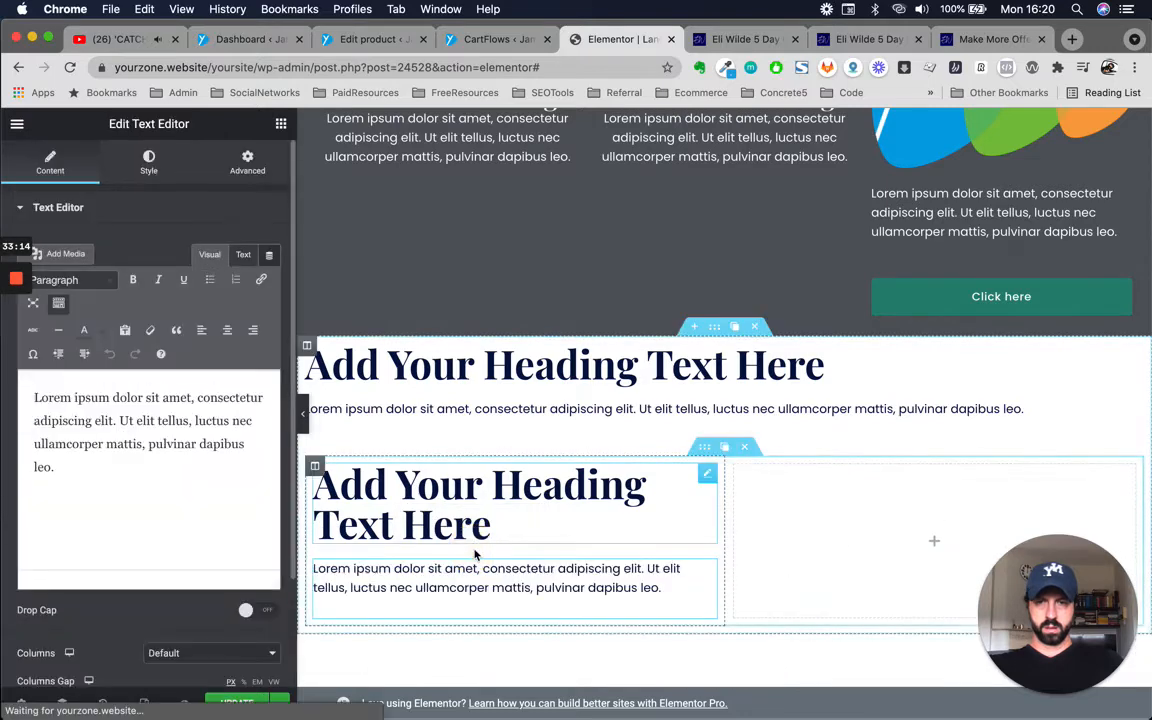
Check the Day 1 row on the reference page and add an Image widget to the inner section's empty second column.
click(744, 40)
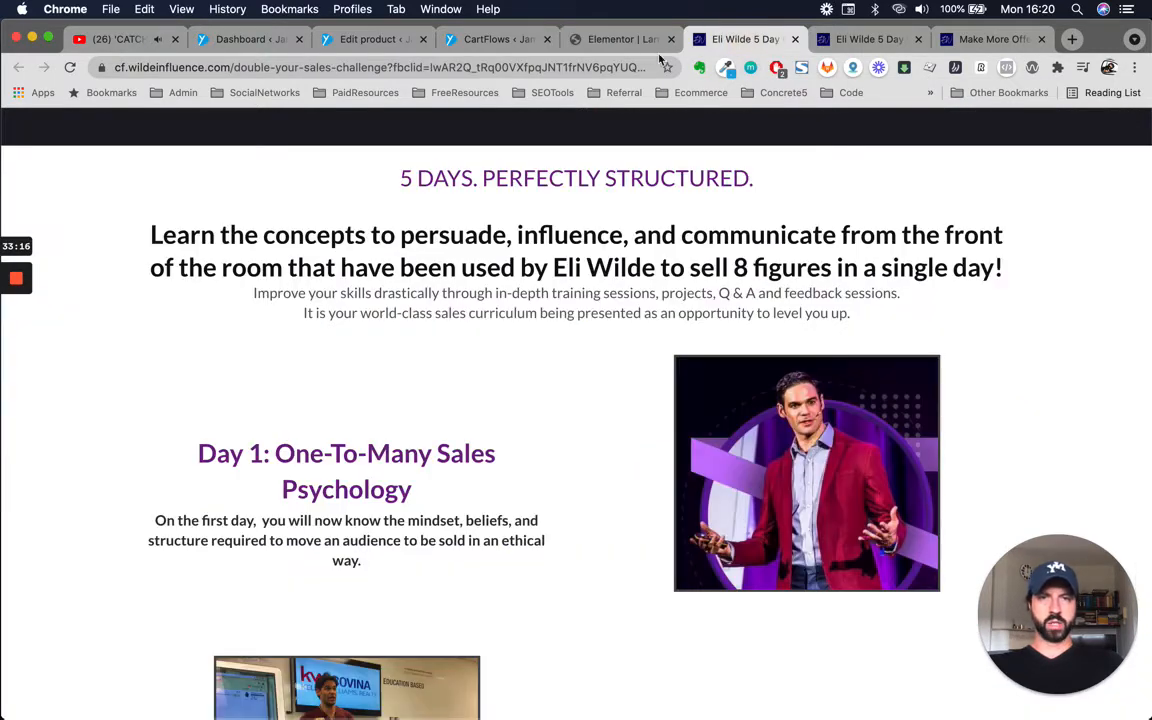
click(622, 40)
click(281, 123)
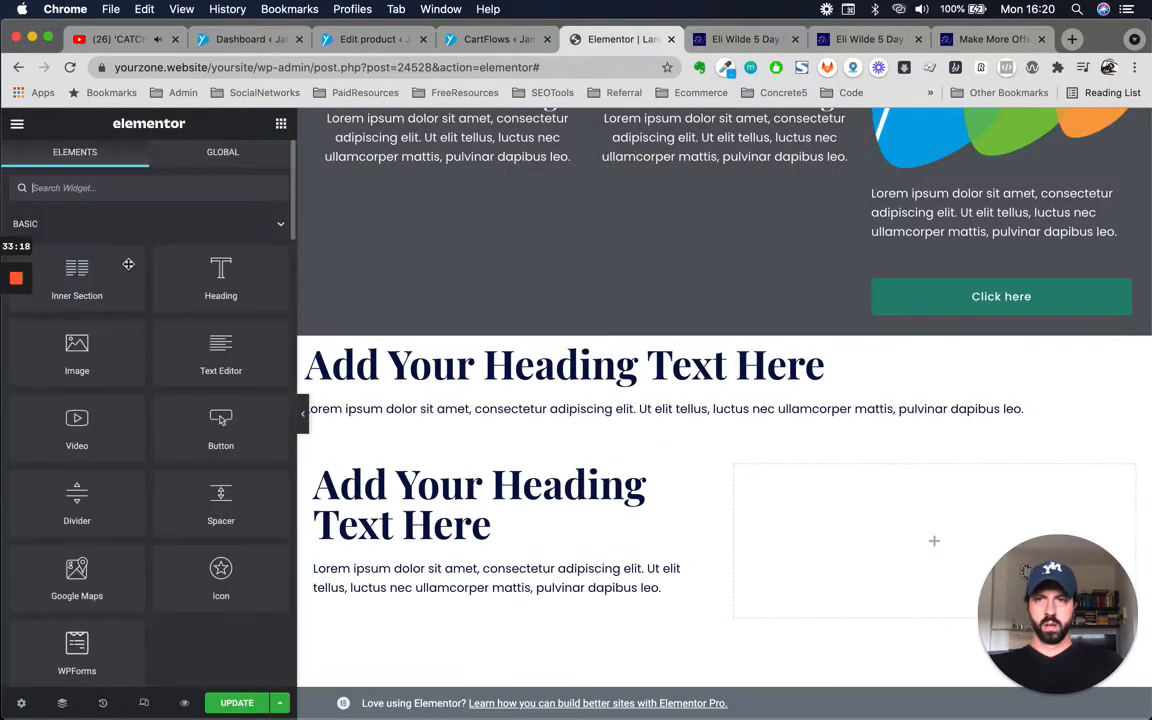
drag(98, 346, 777, 589)
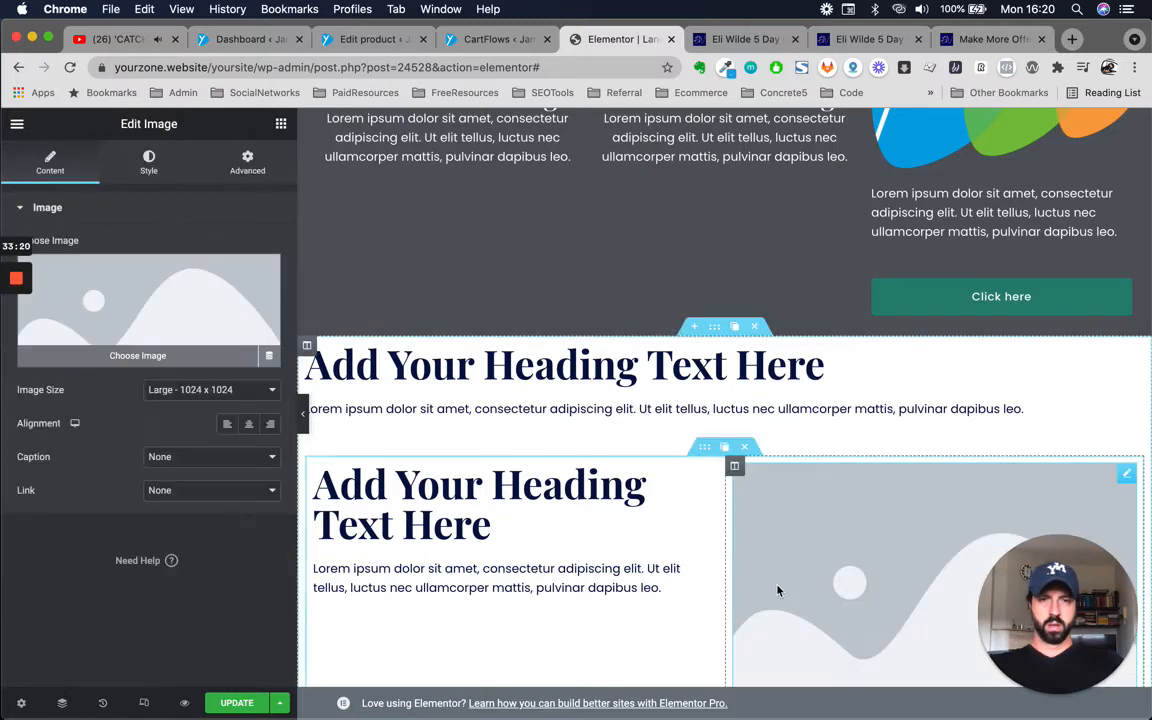
scroll(779, 591, down, 1)
scroll(777, 590, up, 1)
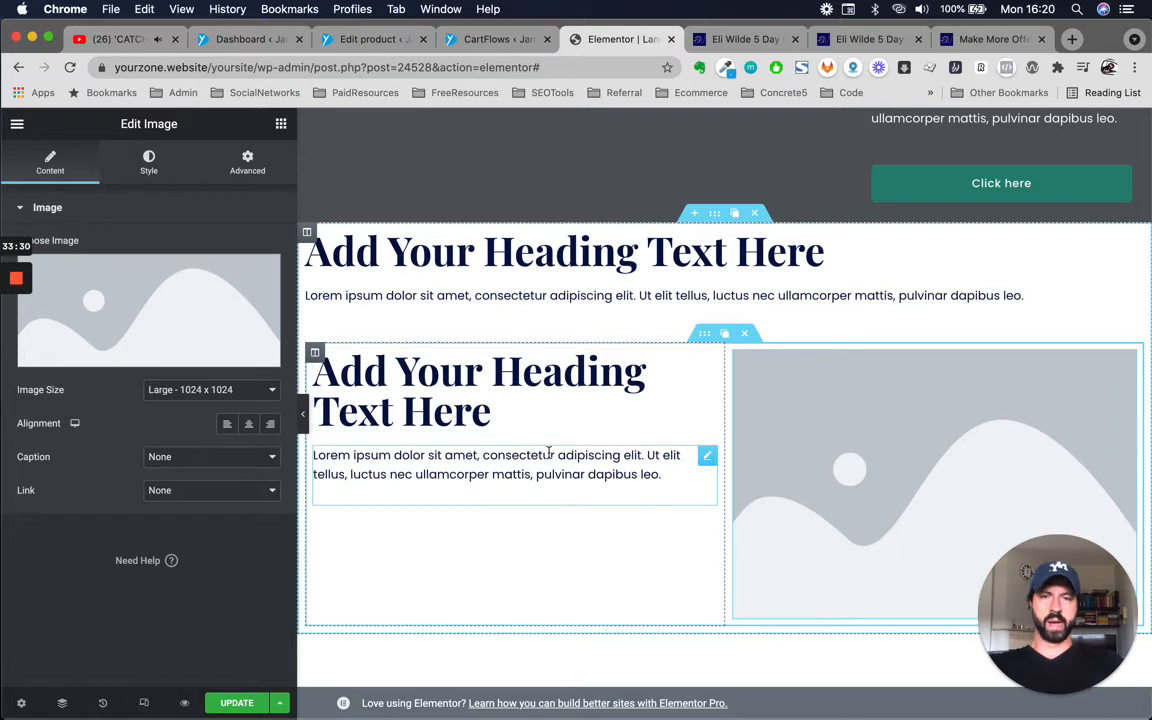
Set the text alignment of the inner section's heading and text column to center.
scroll(480, 455, up, 1)
click(316, 377)
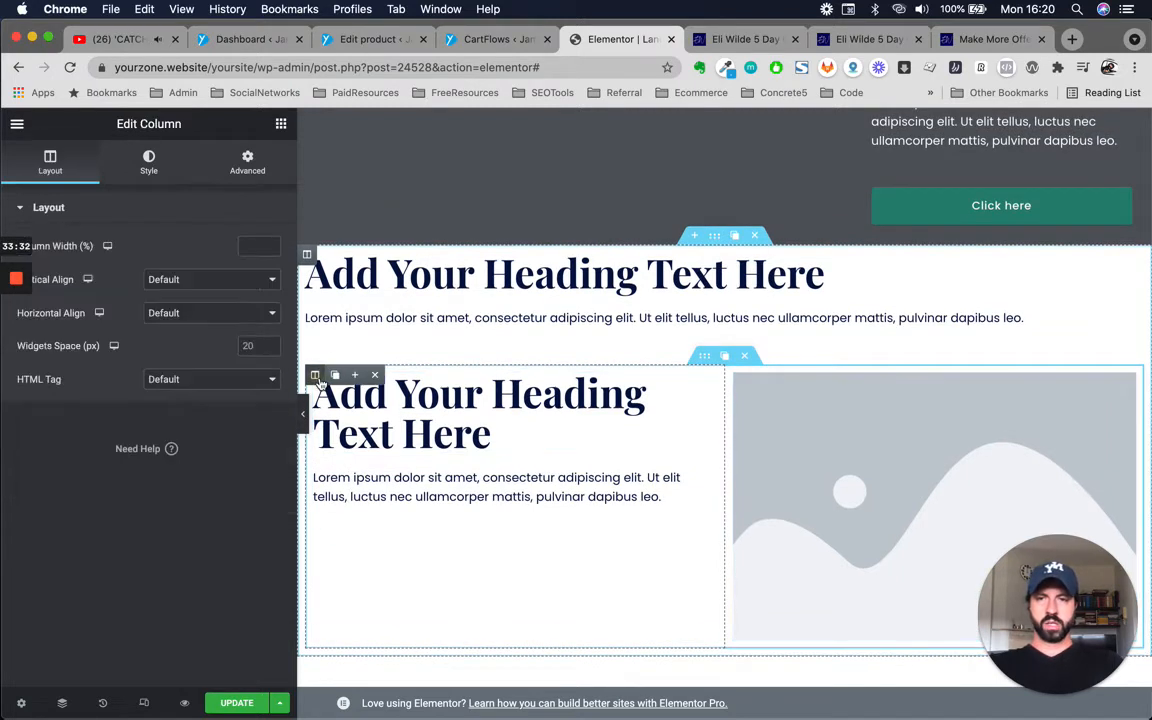
click(148, 162)
click(60, 367)
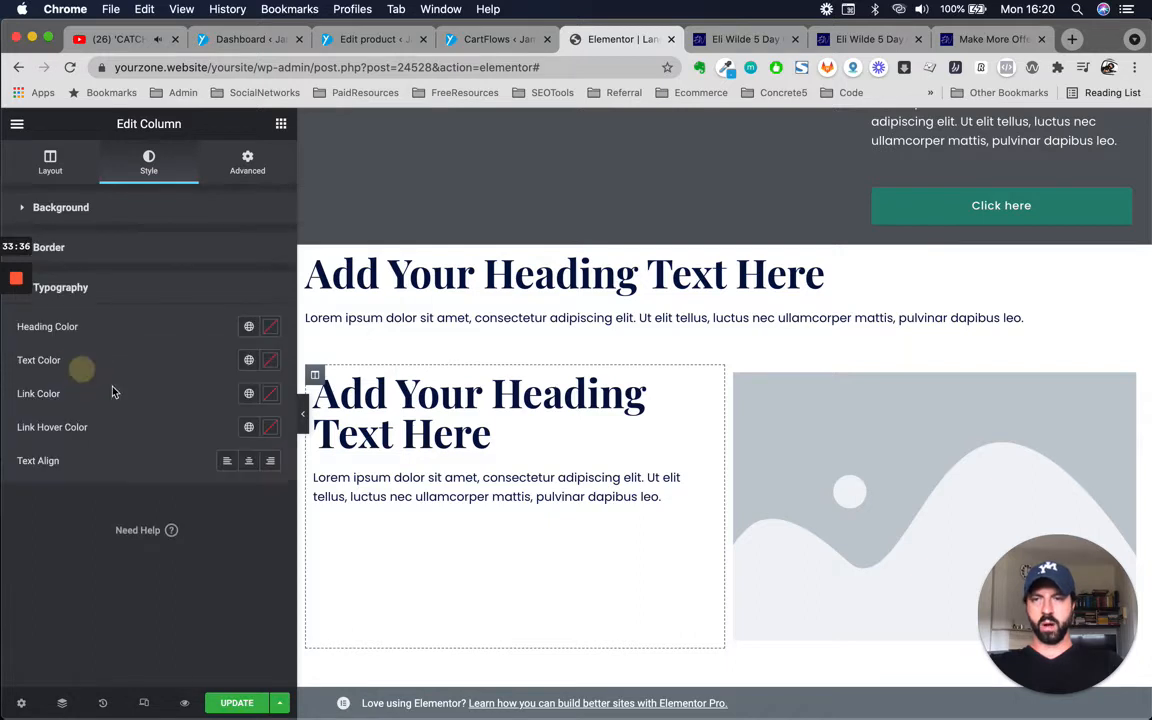
click(250, 463)
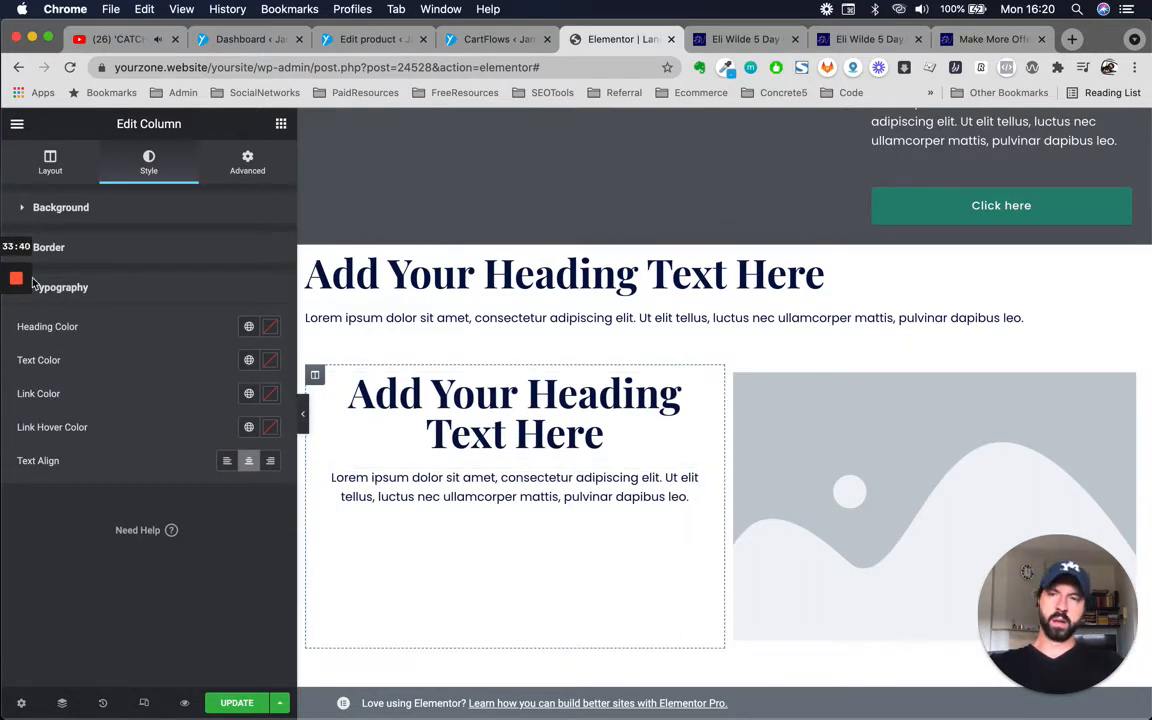
Set the vertical alignment of the inner section's heading and text column to Middle.
click(315, 380)
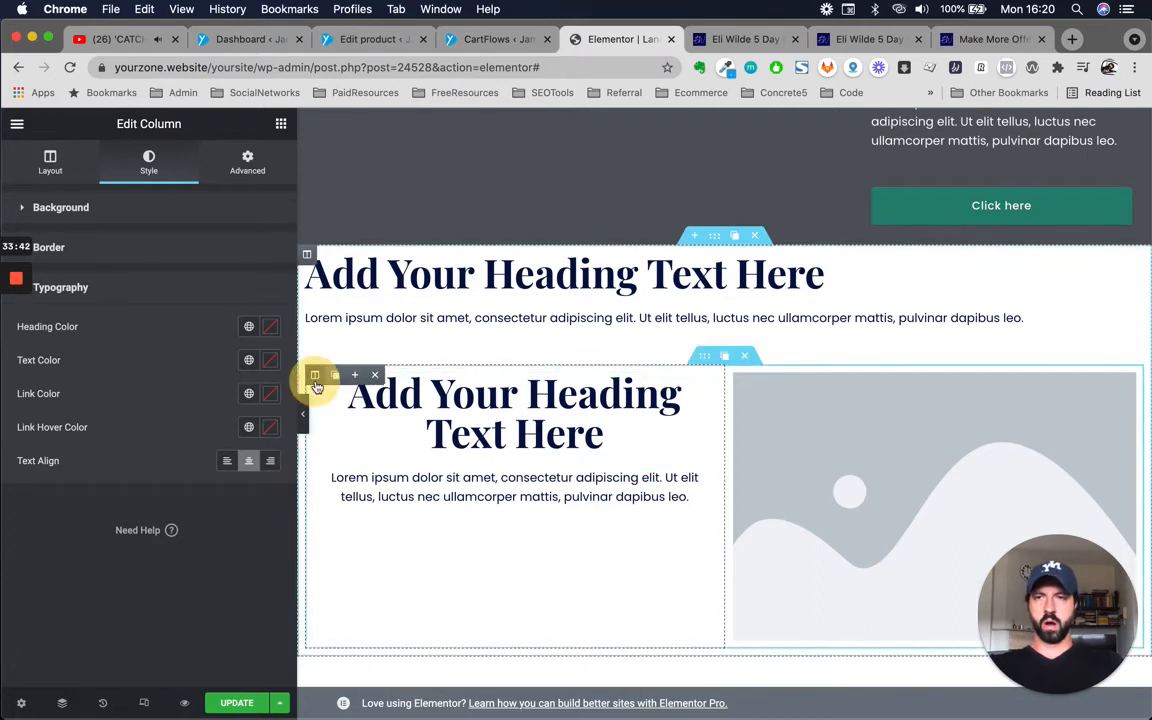
click(50, 163)
click(184, 290)
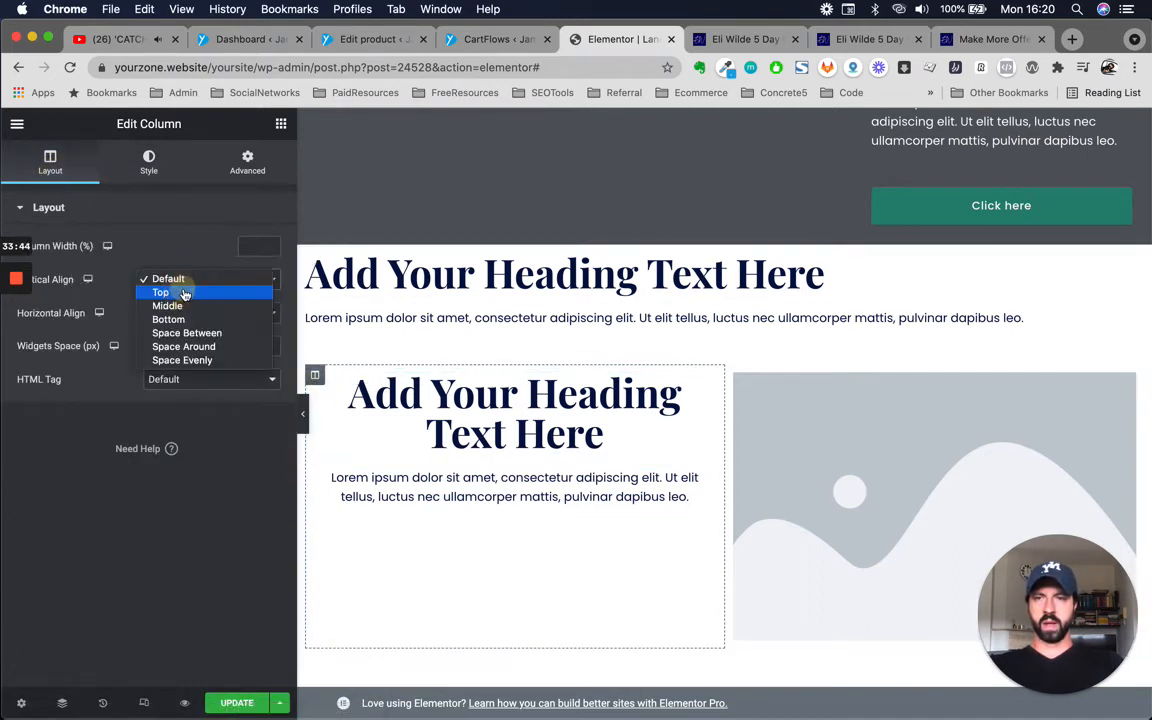
click(170, 307)
scroll(821, 526, down, 3)
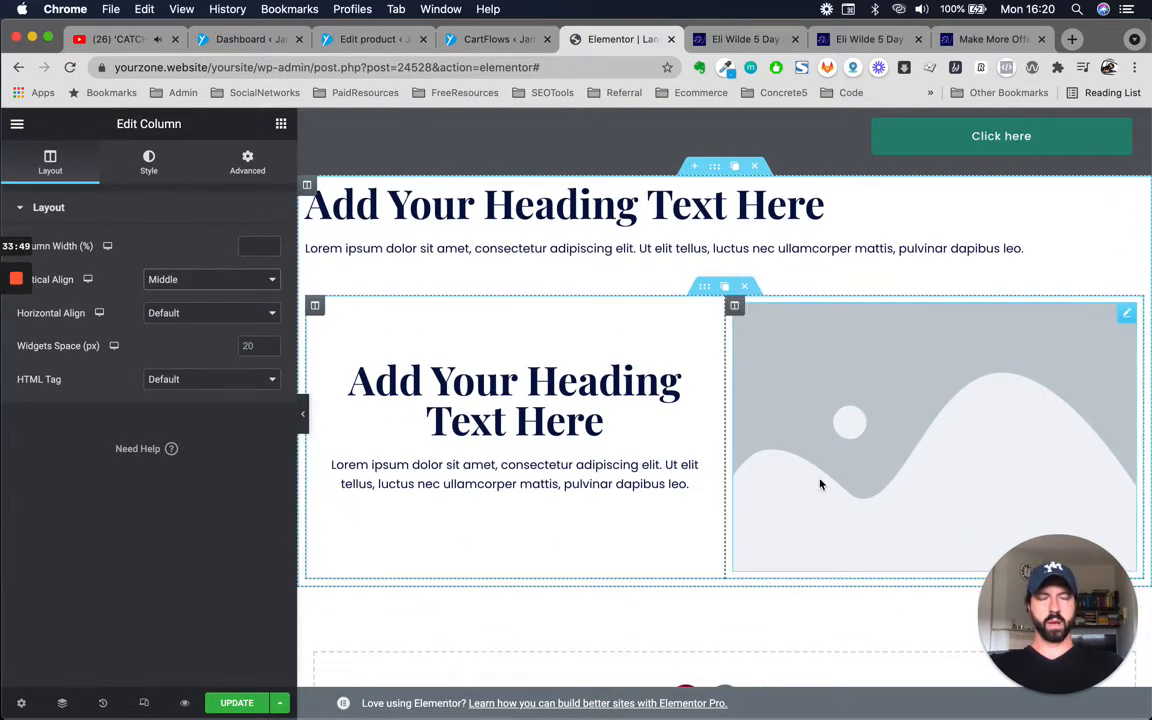
scroll(820, 481, down, 3)
scroll(820, 481, up, 4)
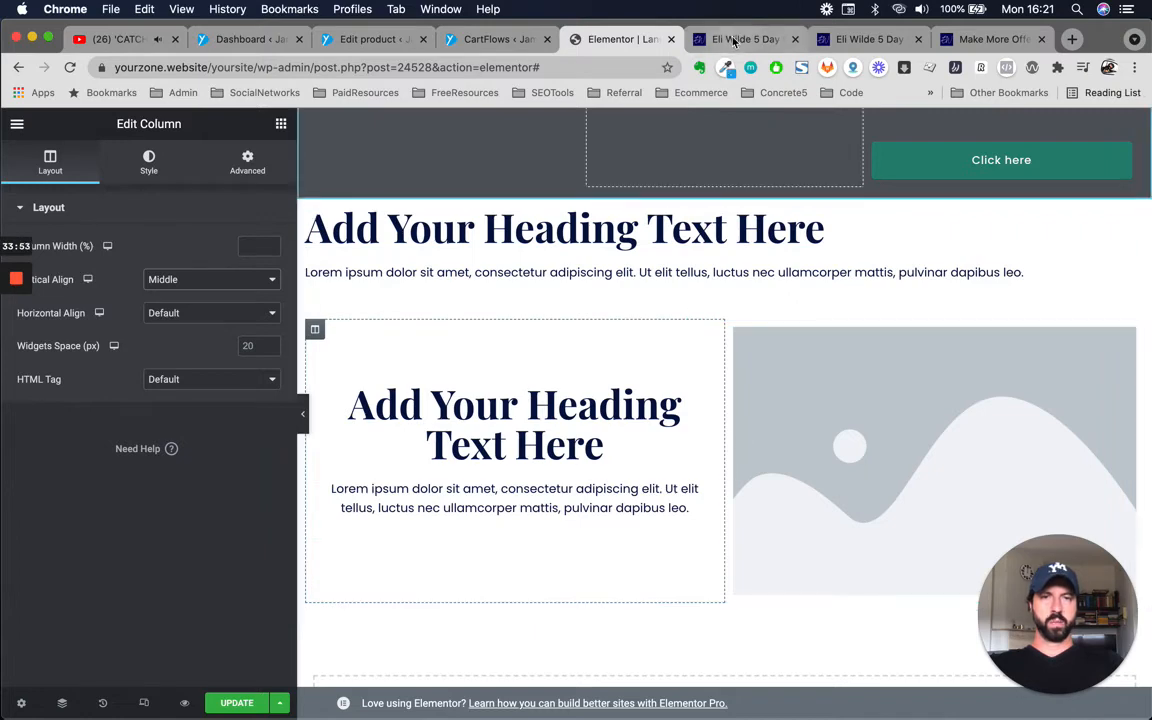
Check the alternating day rows on the reference page and duplicate the inner section with the heading, text and image.
click(740, 39)
scroll(645, 421, down, 5)
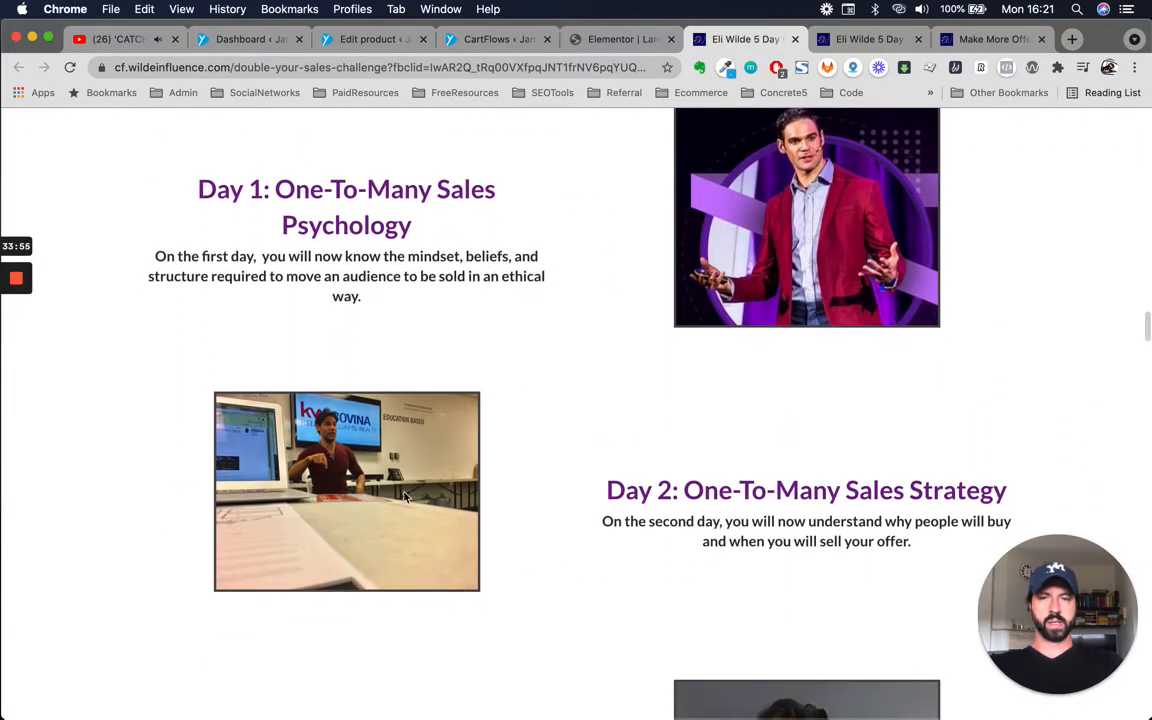
click(618, 39)
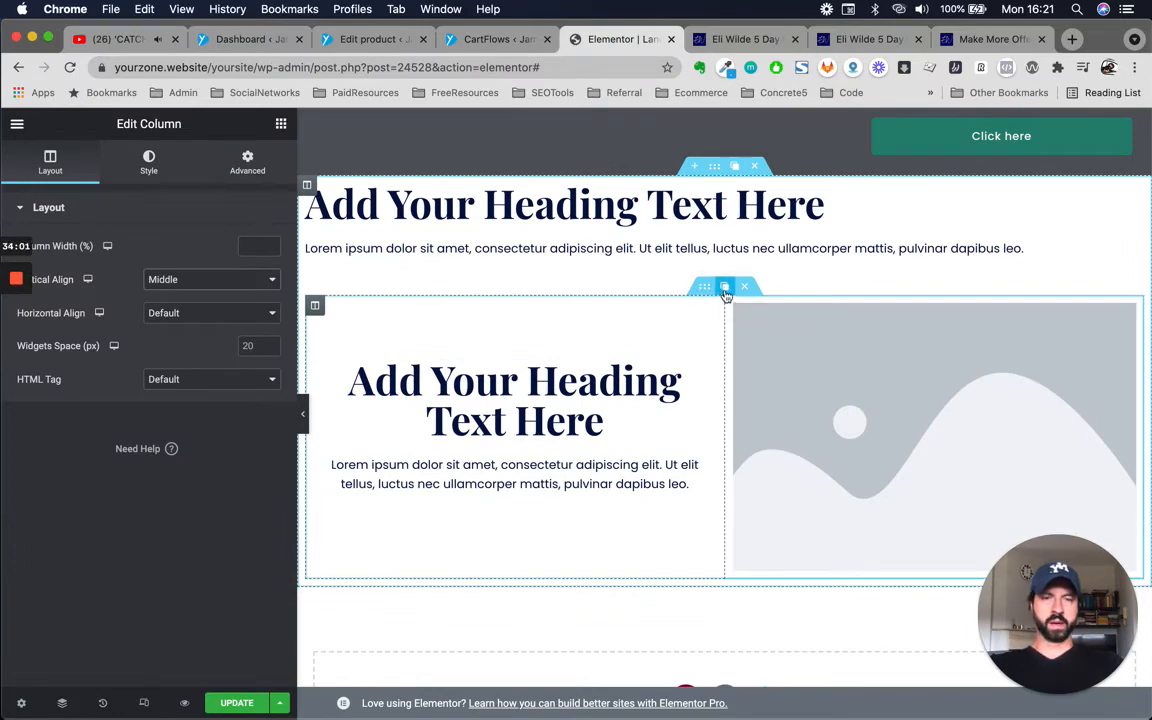
click(725, 292)
scroll(727, 508, down, 4)
scroll(727, 508, down, 1)
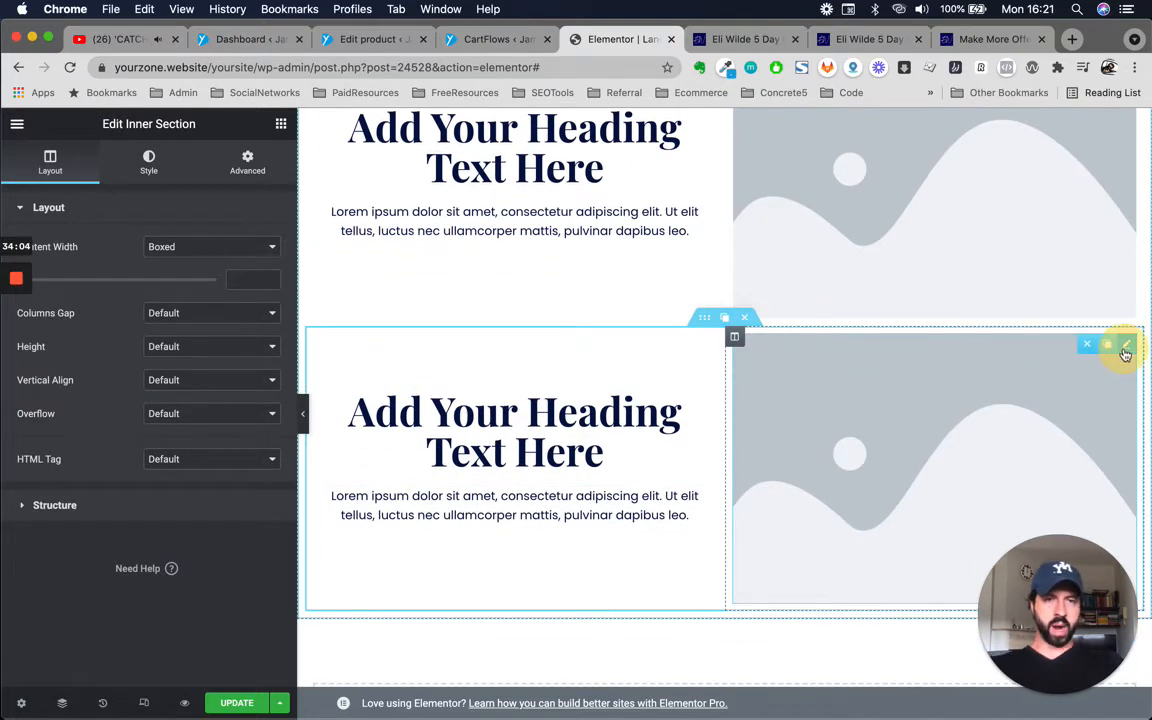
Swap the duplicated day row's contents, moving the image into the first column and the heading and text into the second.
drag(1125, 353, 626, 349)
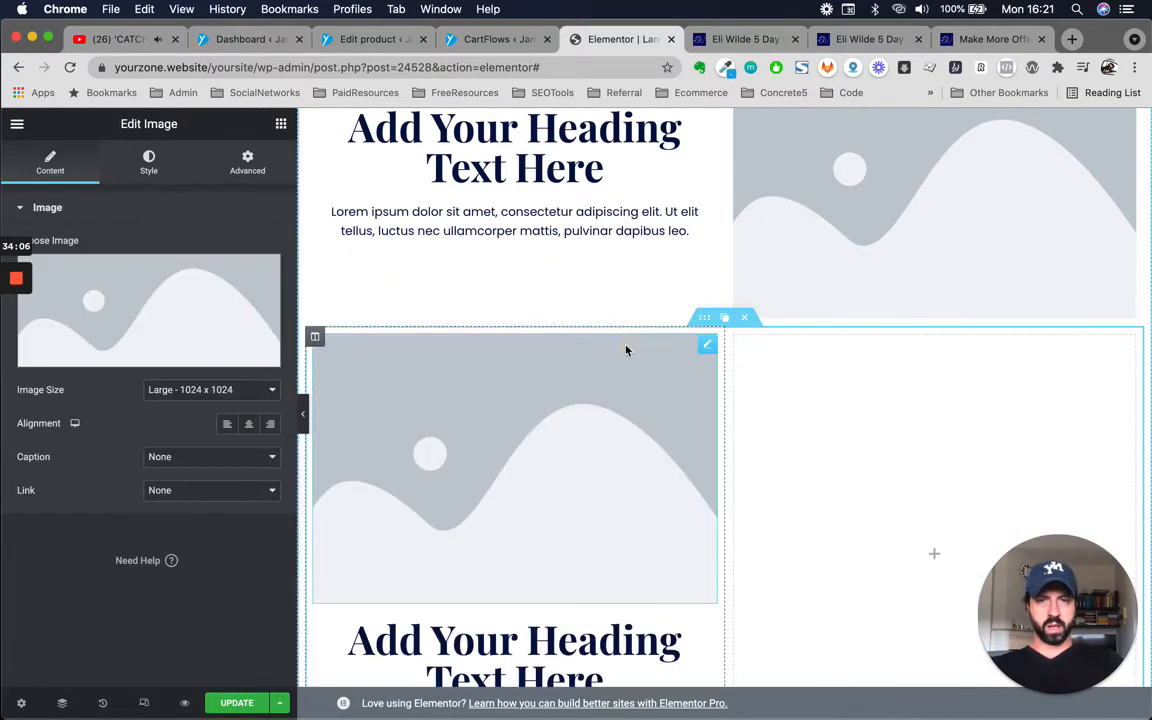
scroll(661, 586, down, 3)
drag(707, 525, 933, 380)
drag(703, 517, 880, 340)
Set the vertical alignment of the duplicated row's heading and text column to Middle.
click(735, 224)
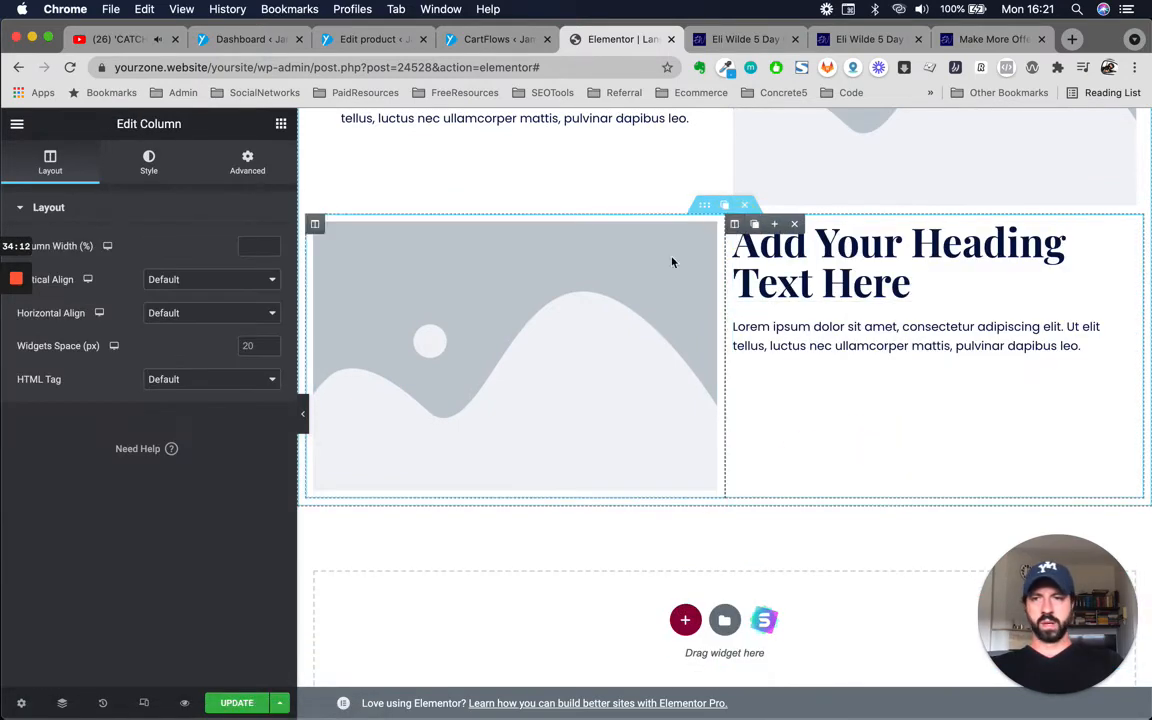
click(157, 279)
click(180, 312)
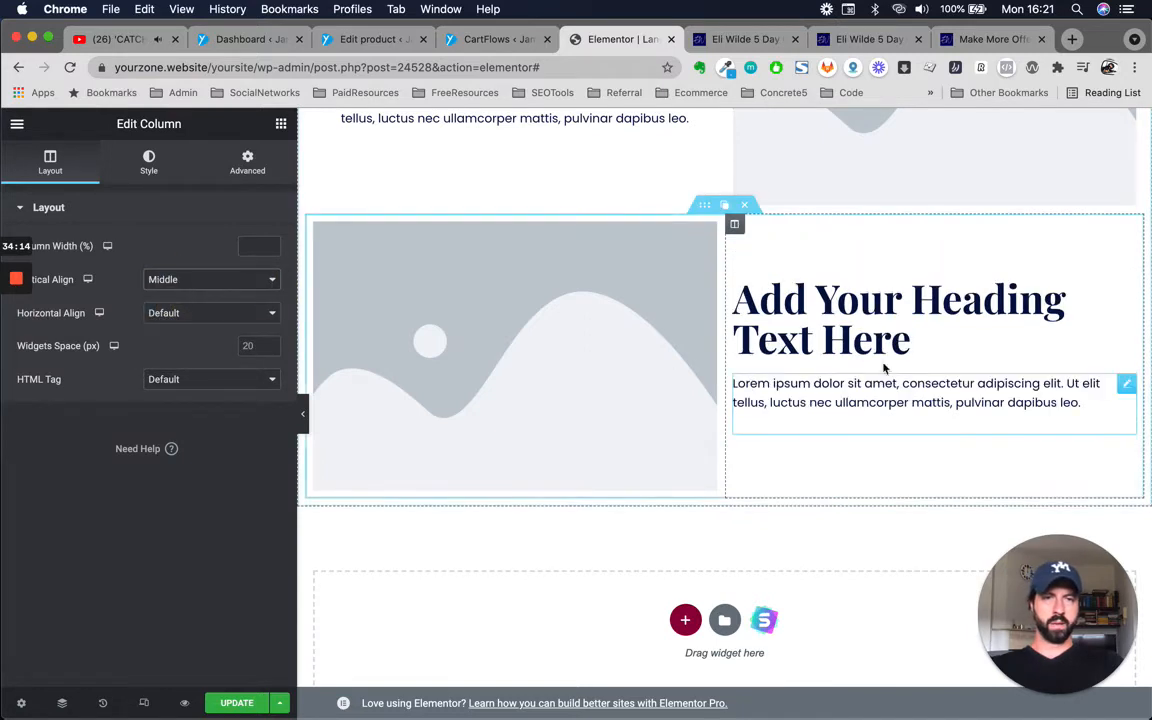
scroll(834, 288, up, 2)
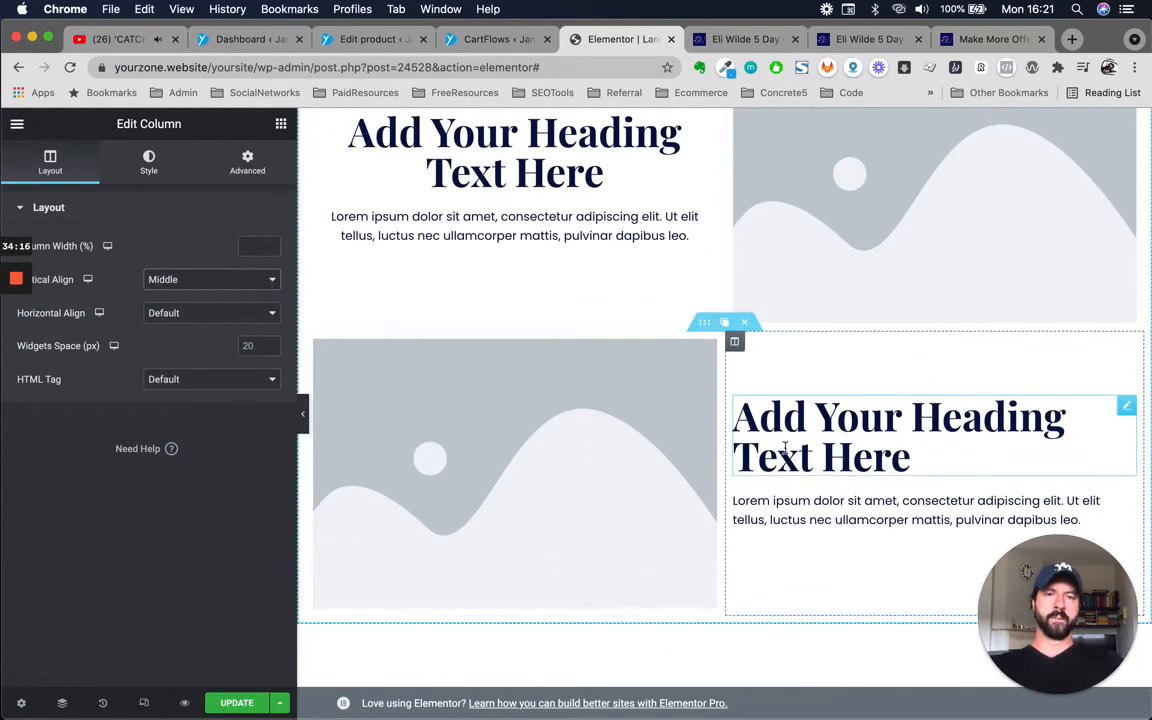
Compare the two alternating text-and-image rows with the day rows and the speaker section on the reference page.
scroll(800, 400, down, 1)
click(818, 417)
scroll(573, 463, up, 3)
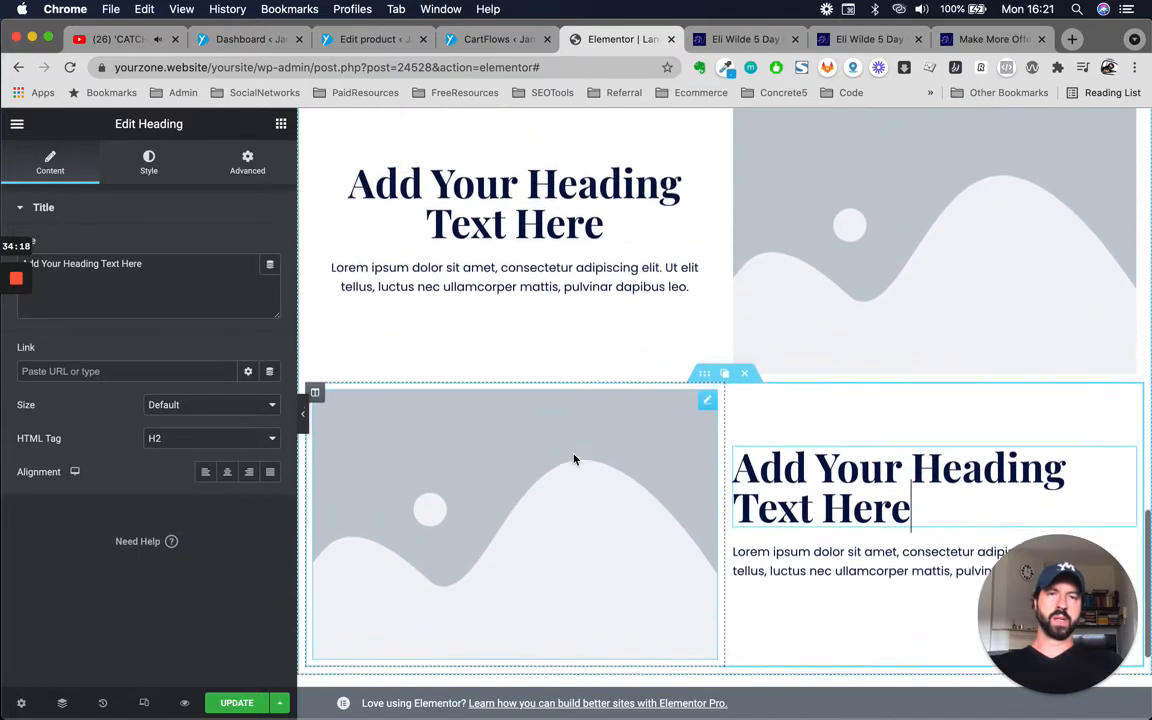
scroll(640, 470, down, 2)
click(745, 39)
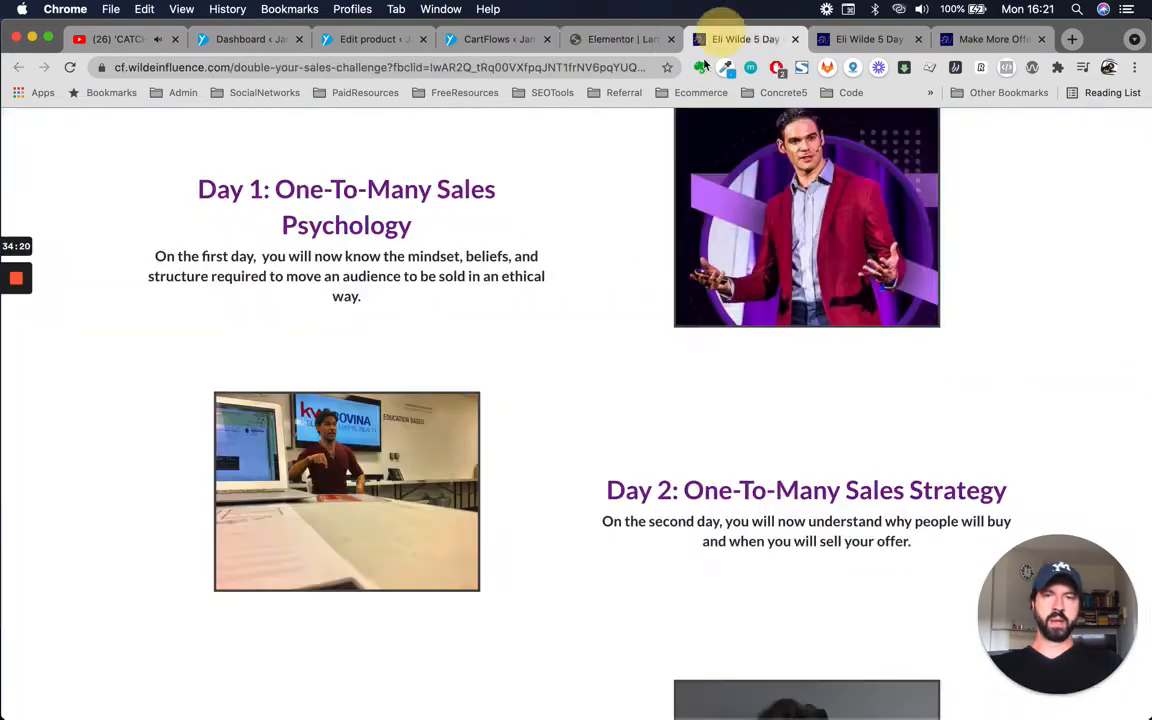
scroll(602, 352, down, 5)
scroll(815, 603, down, 15)
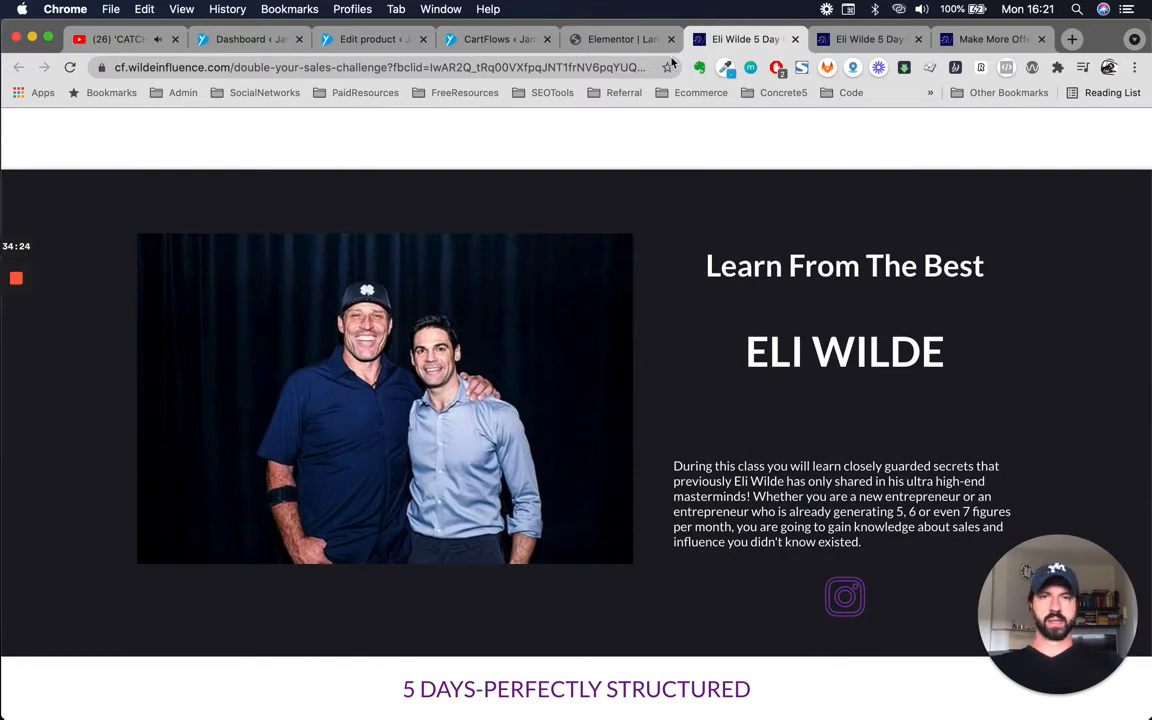
click(640, 40)
scroll(598, 388, down, 1)
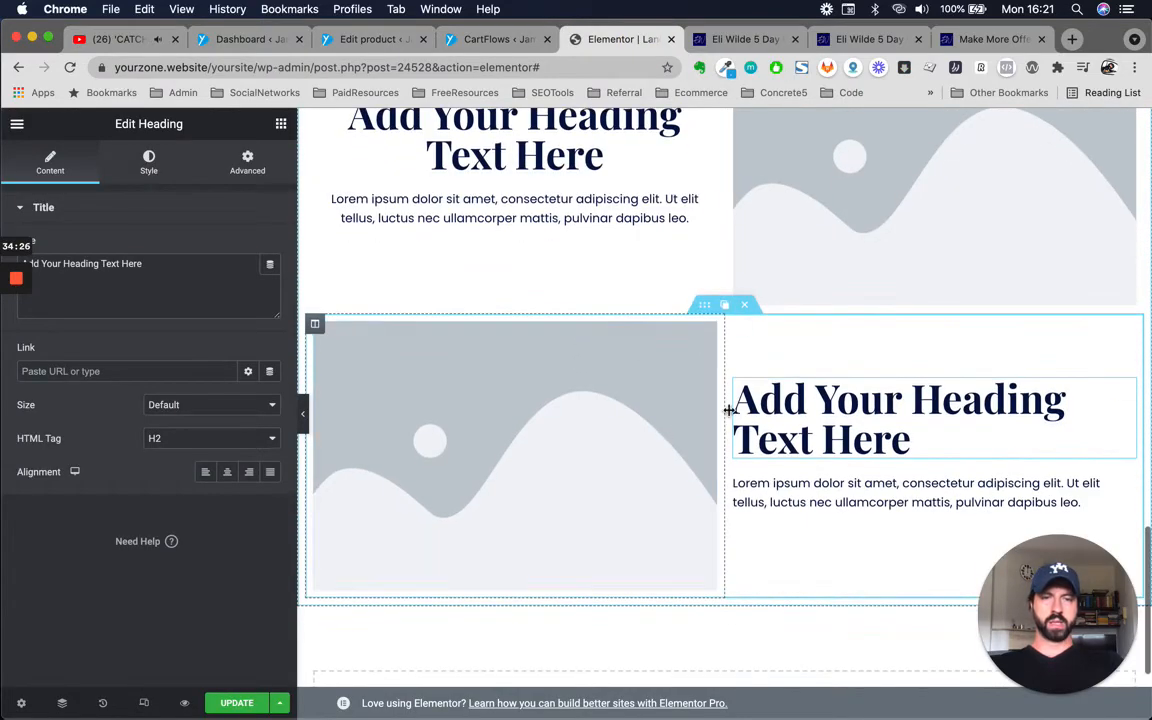
scroll(797, 571, up, 3)
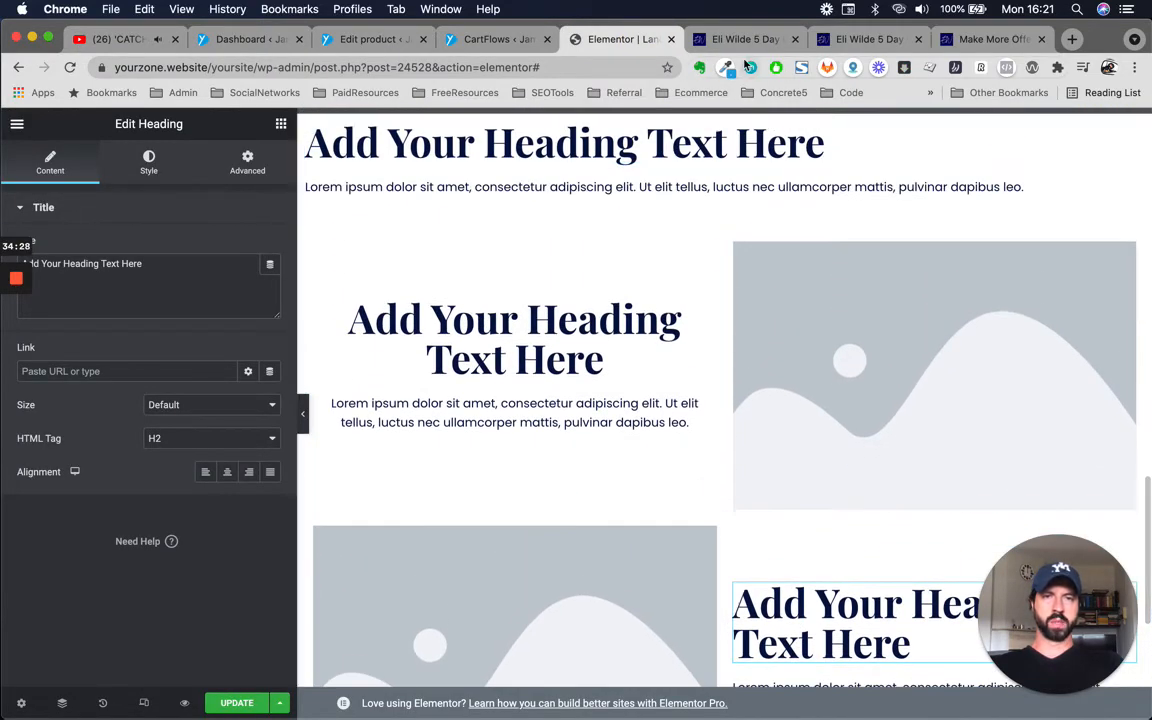
Examine the reference page's remaining sections, from the speaker block through the challenge text and testimonials to the free-ticket call to action.
click(745, 39)
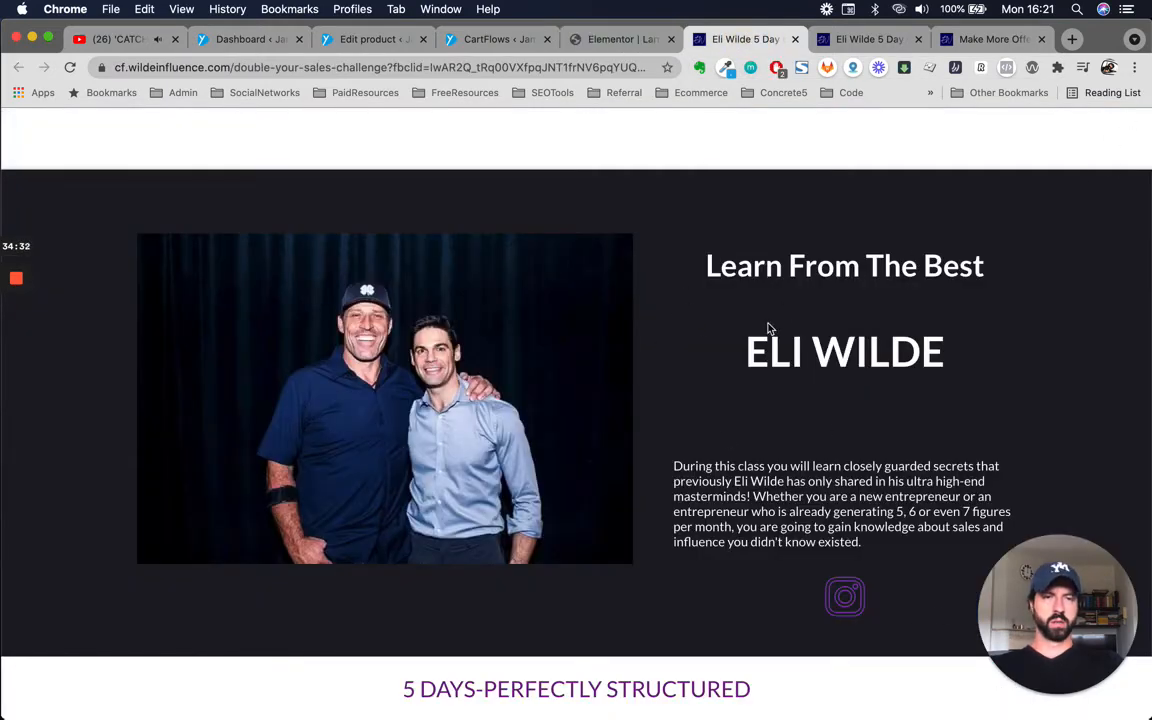
scroll(850, 455, down, 6)
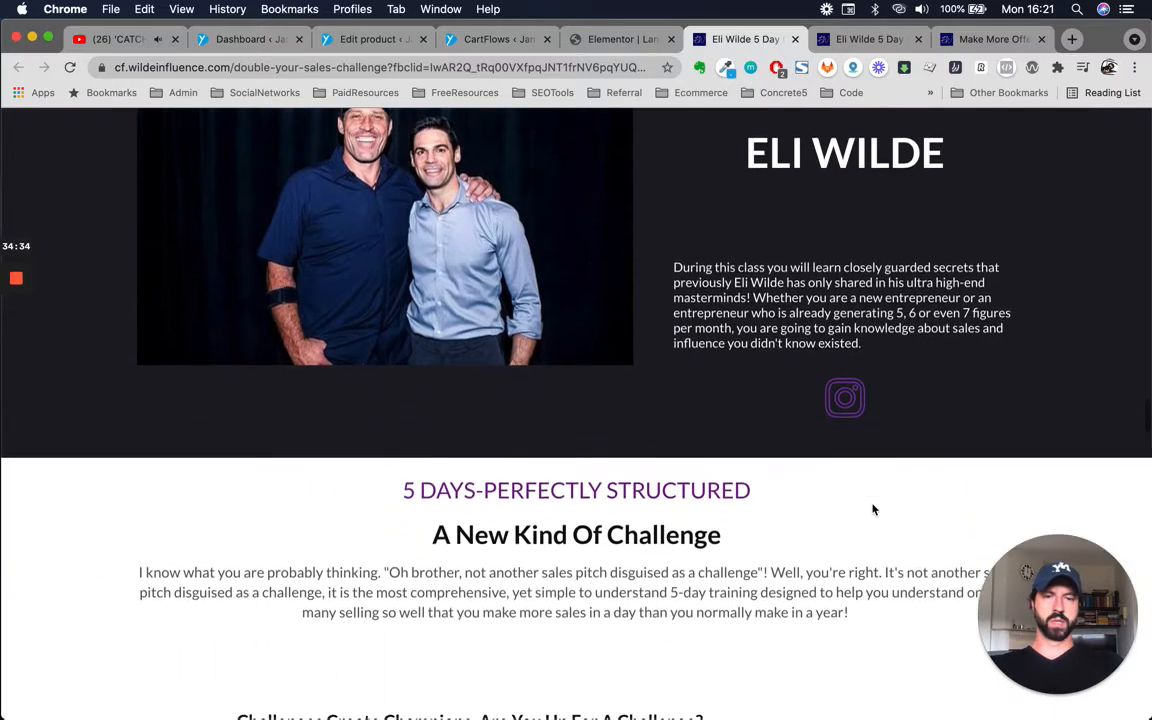
scroll(872, 504, down, 1)
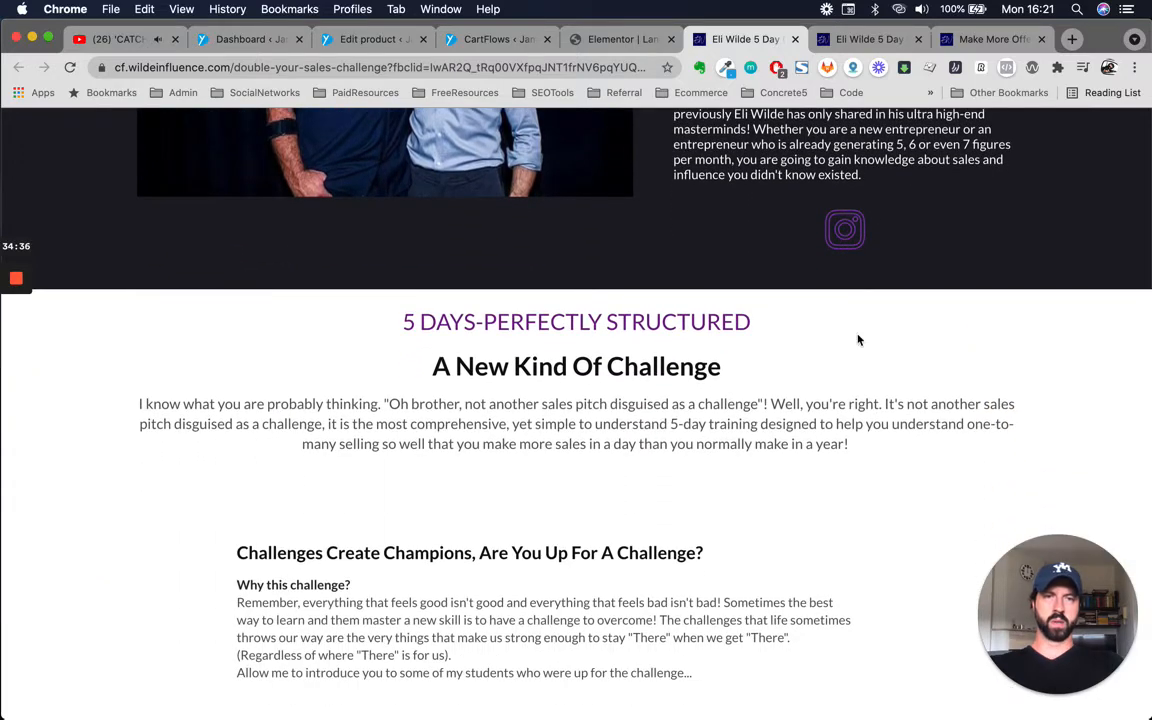
scroll(857, 345, down, 4)
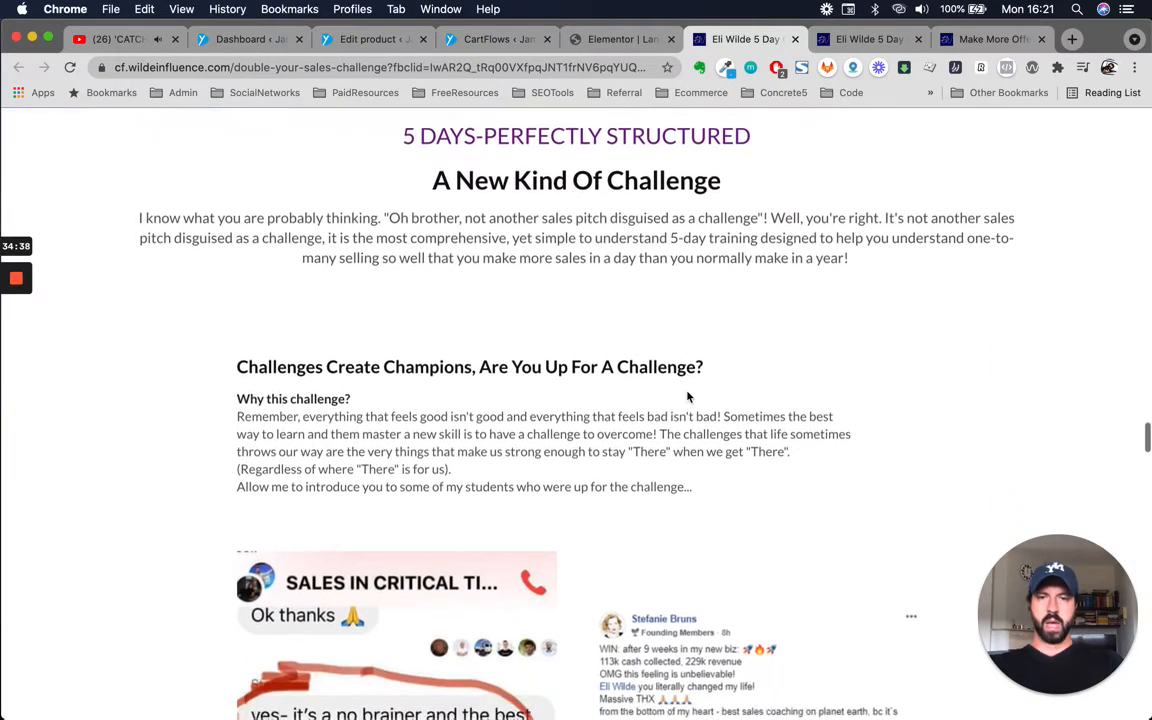
scroll(687, 395, down, 10)
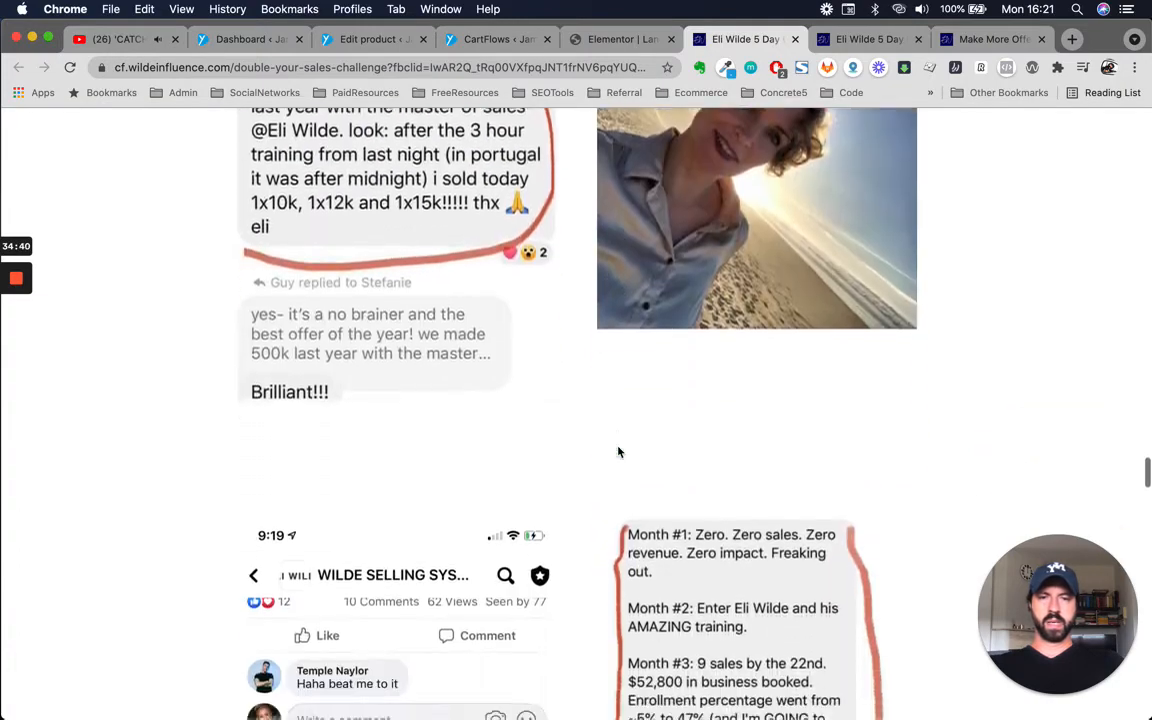
scroll(618, 452, down, 20)
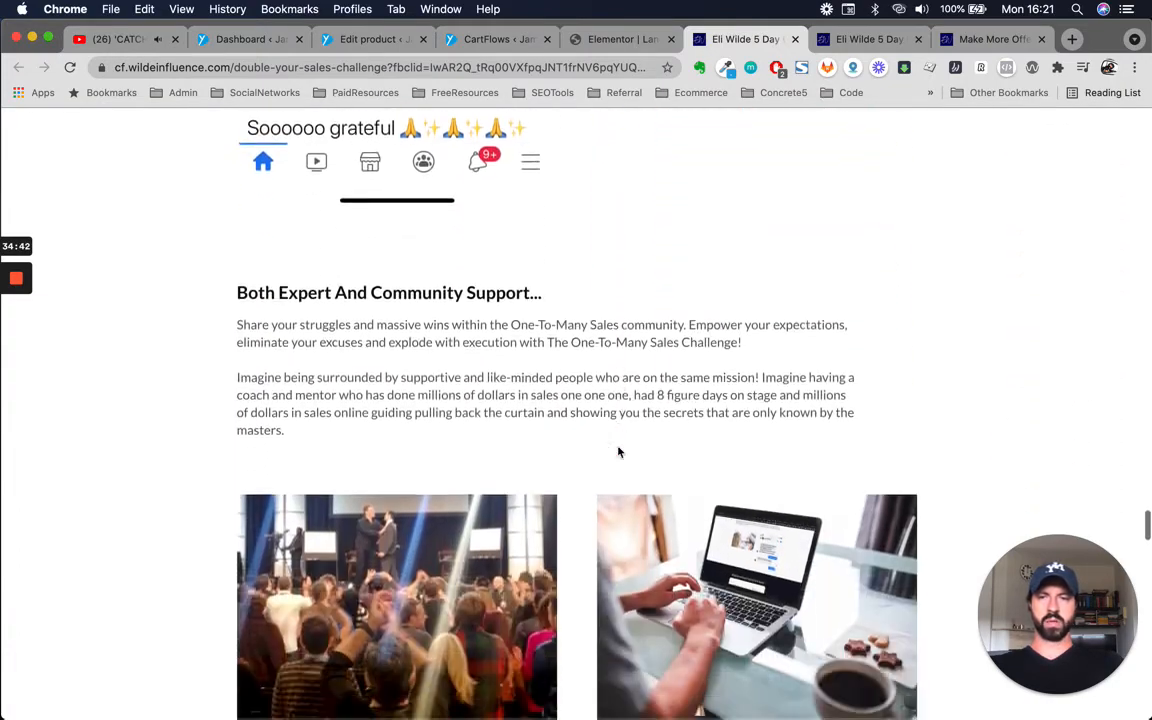
scroll(618, 452, down, 5)
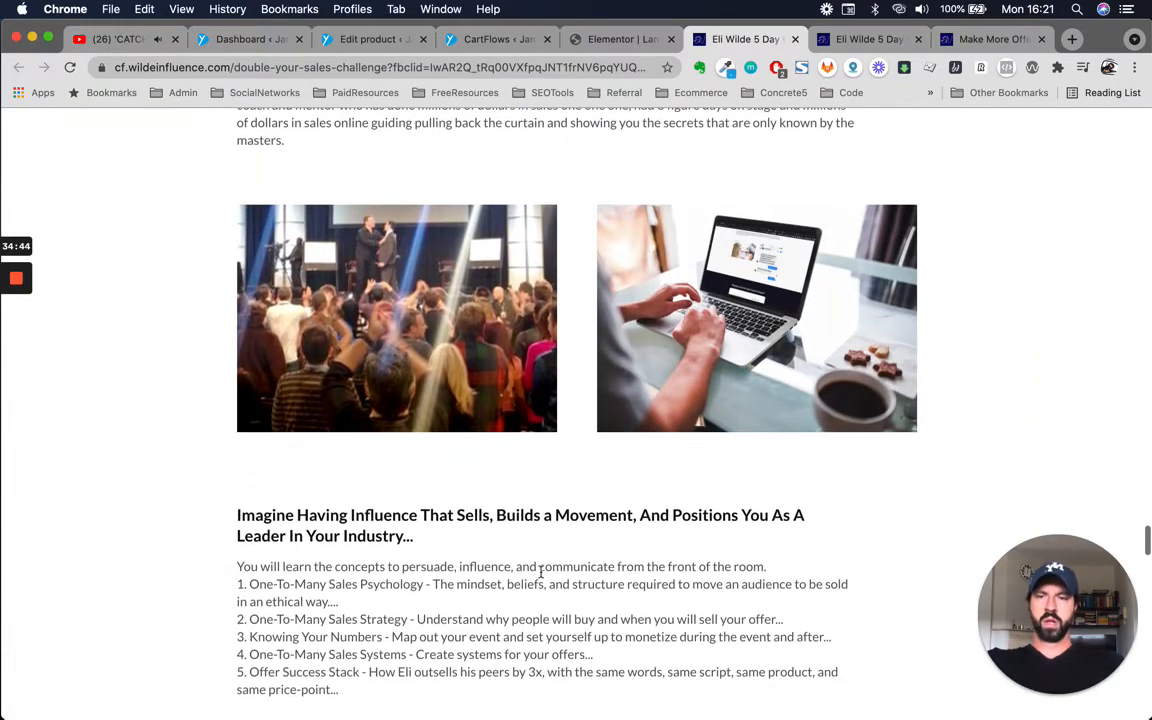
scroll(540, 572, down, 5)
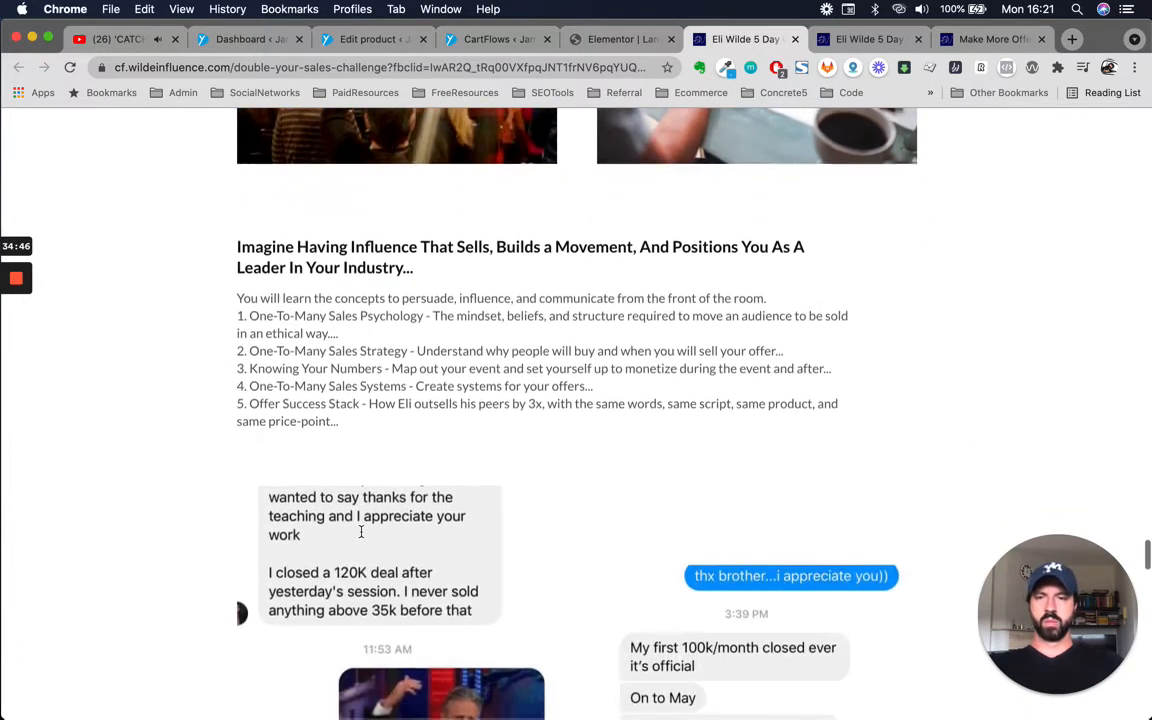
scroll(561, 581, down, 4)
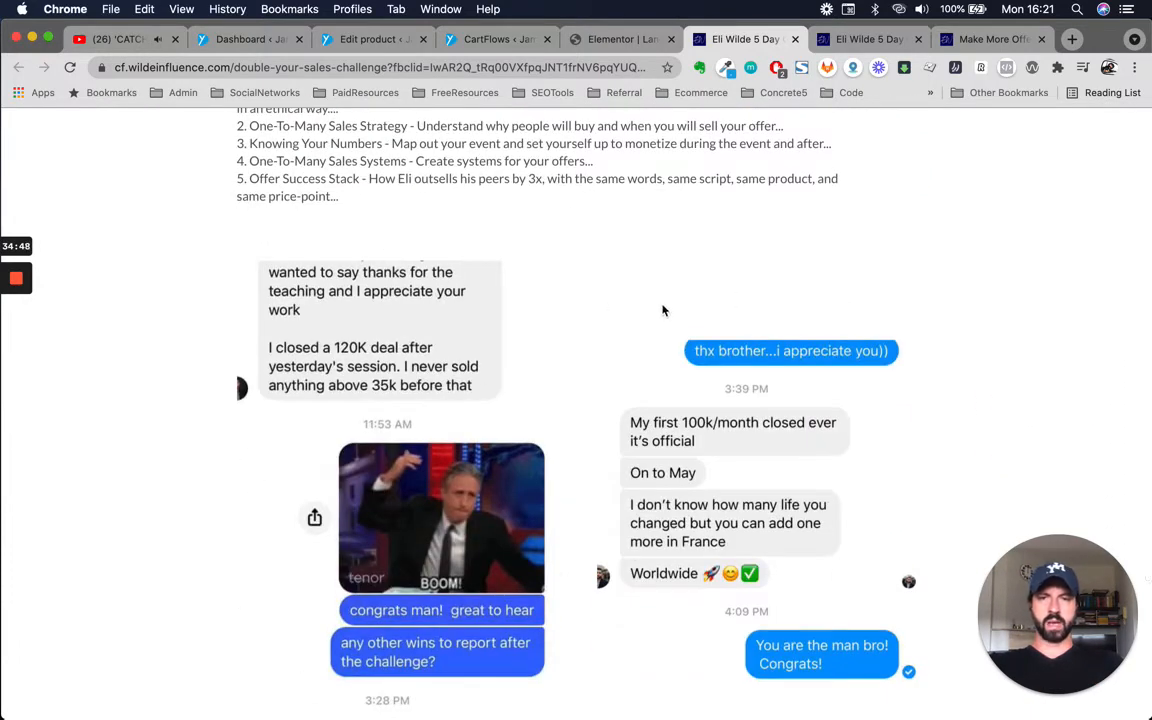
scroll(619, 479, down, 2)
scroll(836, 440, down, 3)
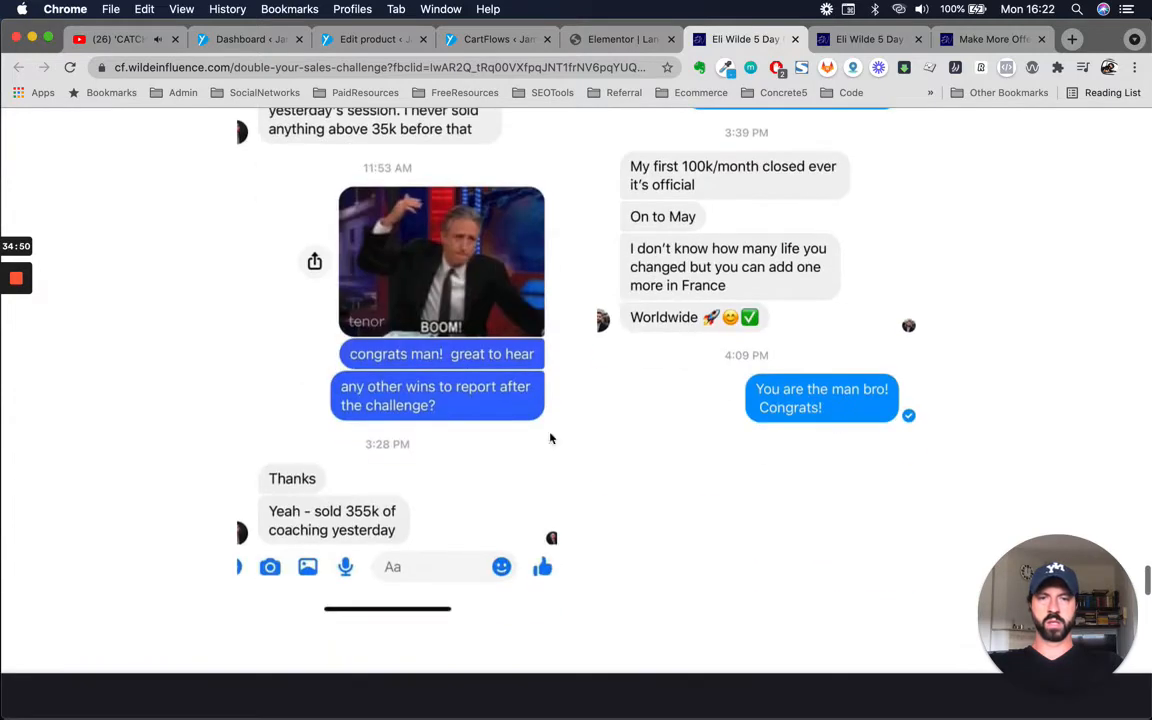
scroll(625, 571, down, 9)
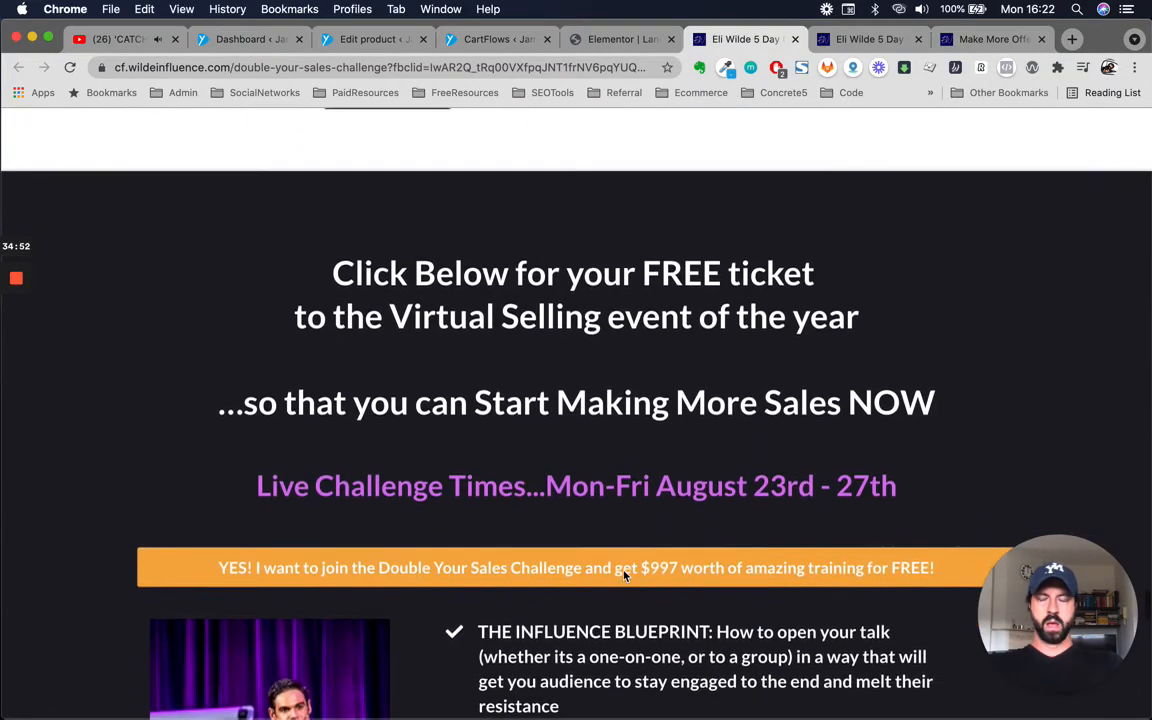
scroll(625, 573, down, 1)
scroll(477, 247, up, 1)
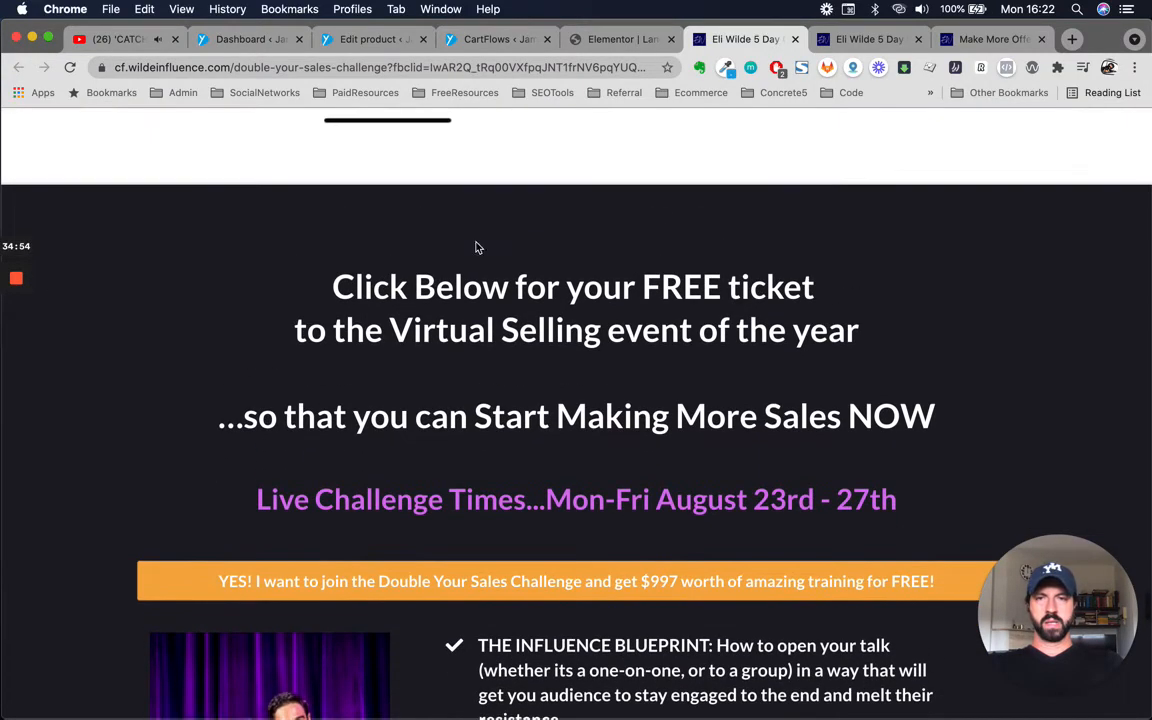
scroll(243, 472, down, 1)
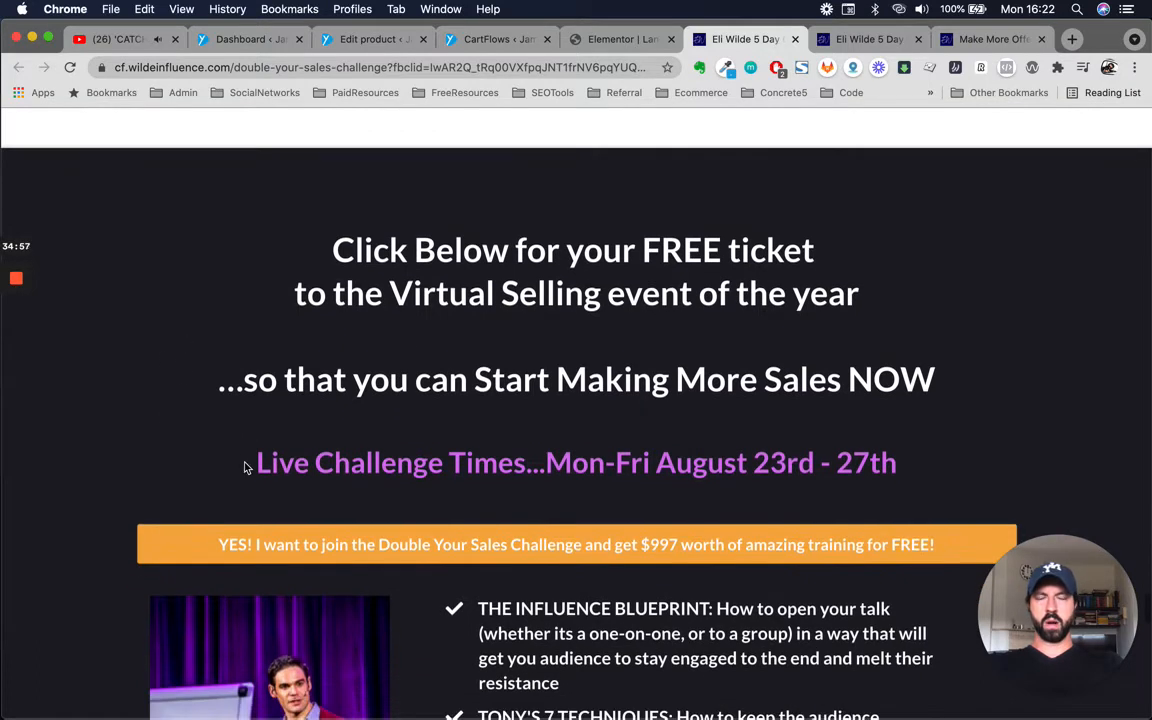
scroll(640, 403, down, 1)
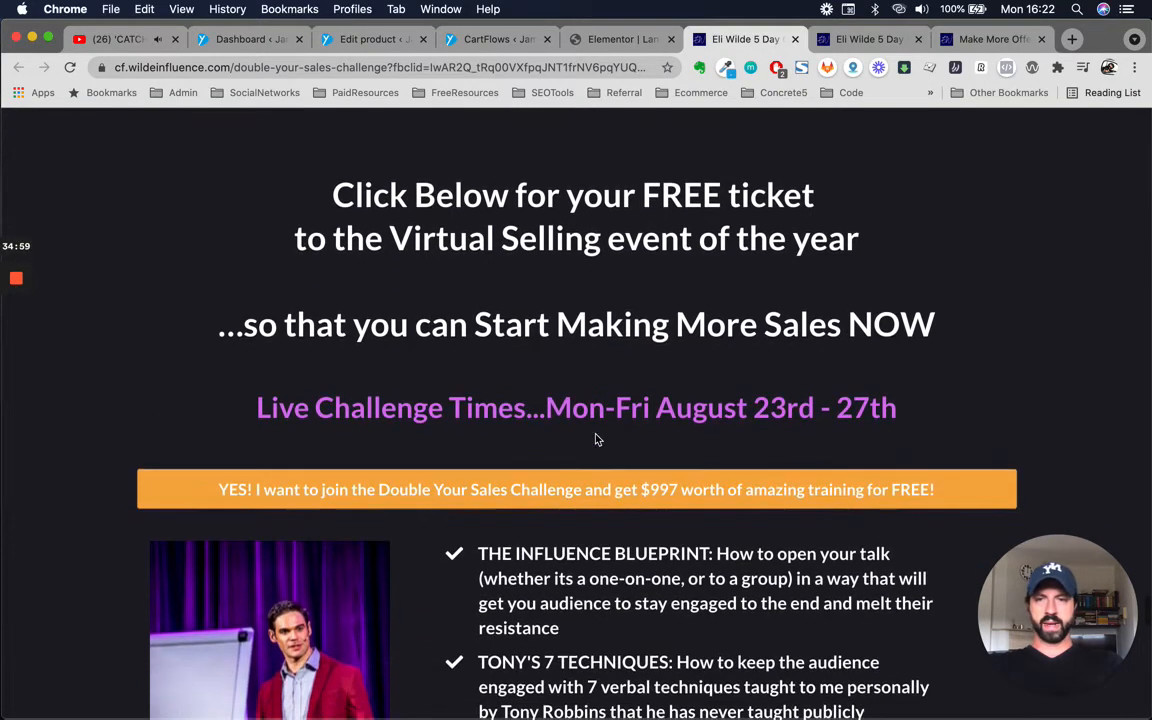
Check the registration pop-up behind the orange call-to-action button, close it, and examine the image and checklist section beneath that button.
click(630, 505)
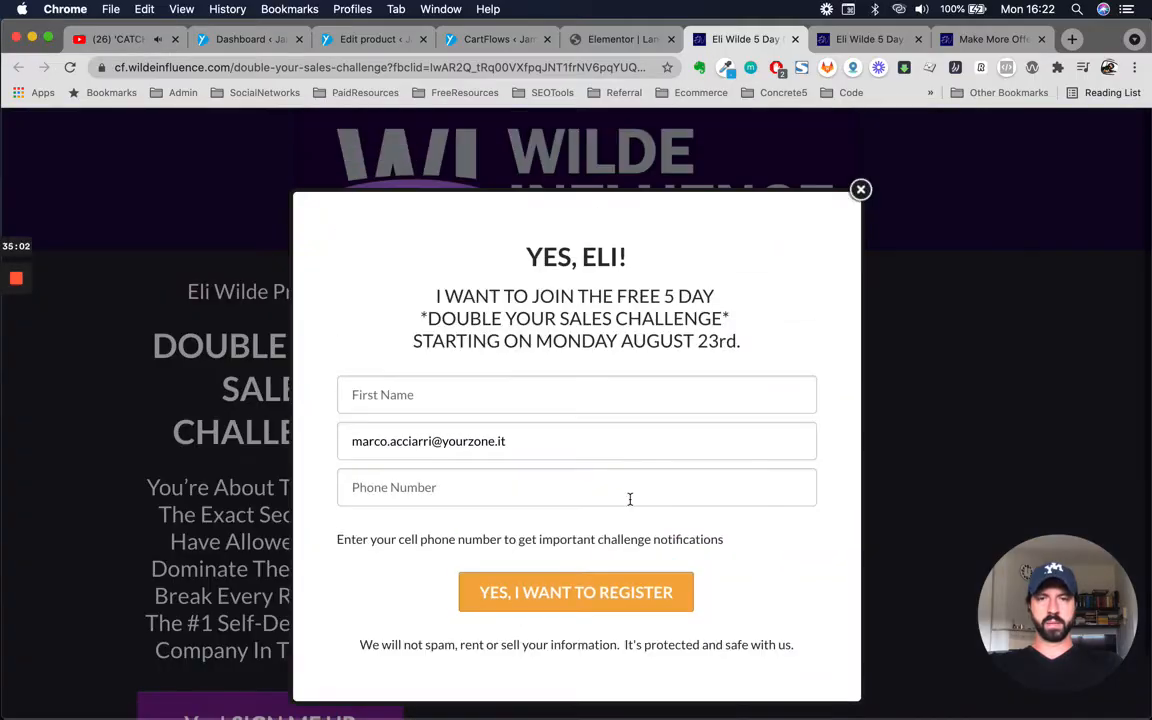
click(860, 189)
scroll(622, 610, down, 15)
scroll(622, 610, down, 20)
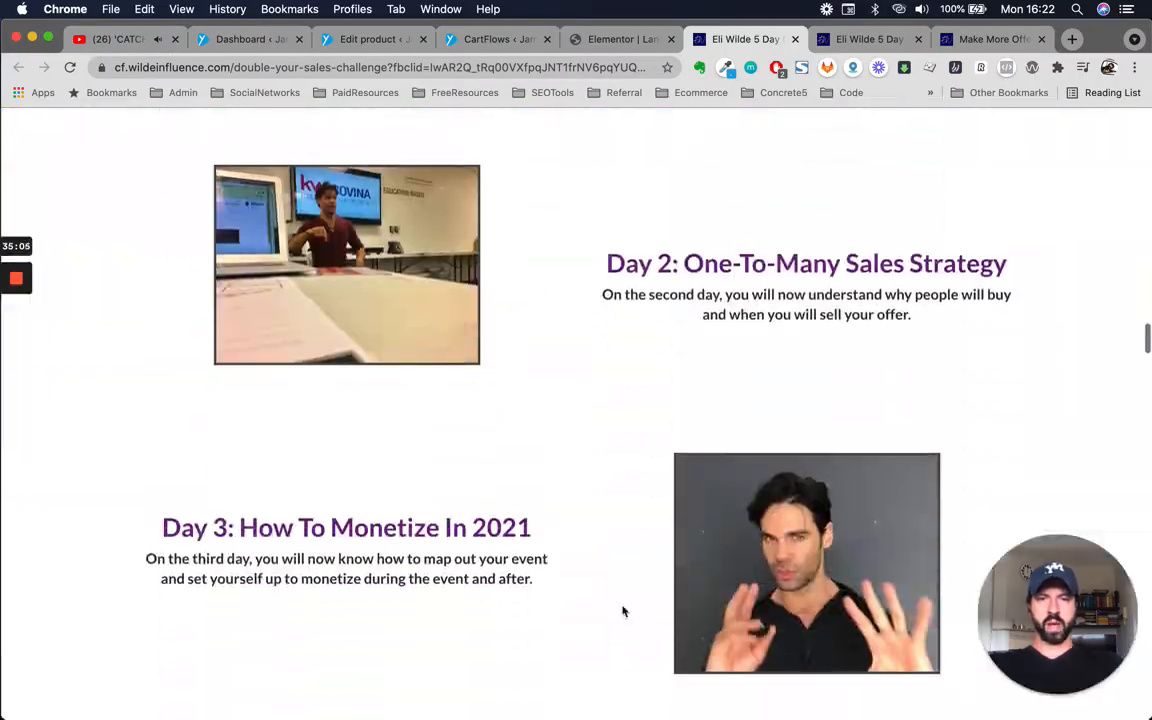
scroll(622, 610, down, 20)
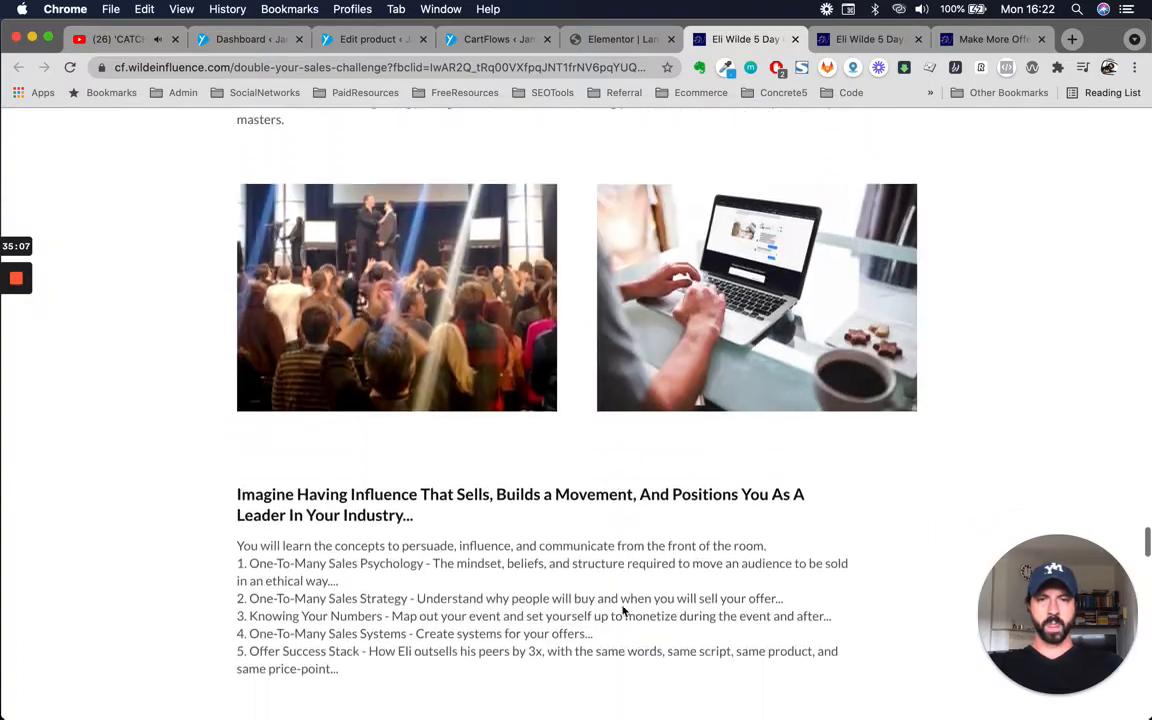
scroll(622, 610, down, 5)
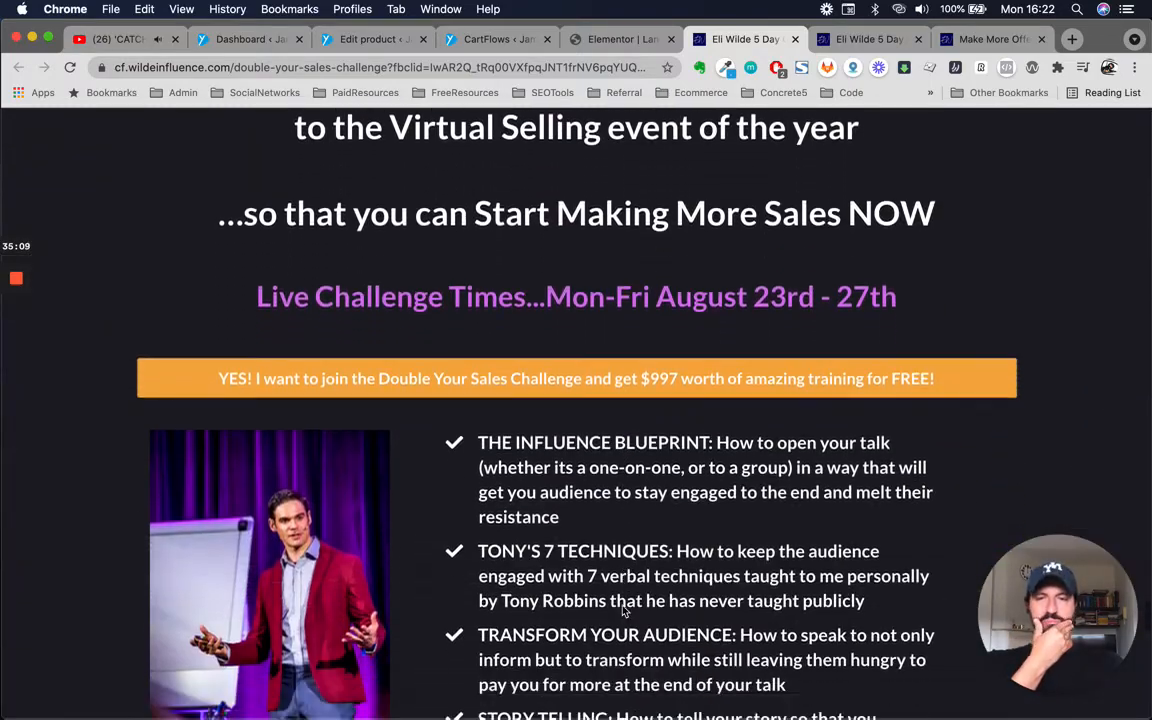
scroll(617, 505, up, 3)
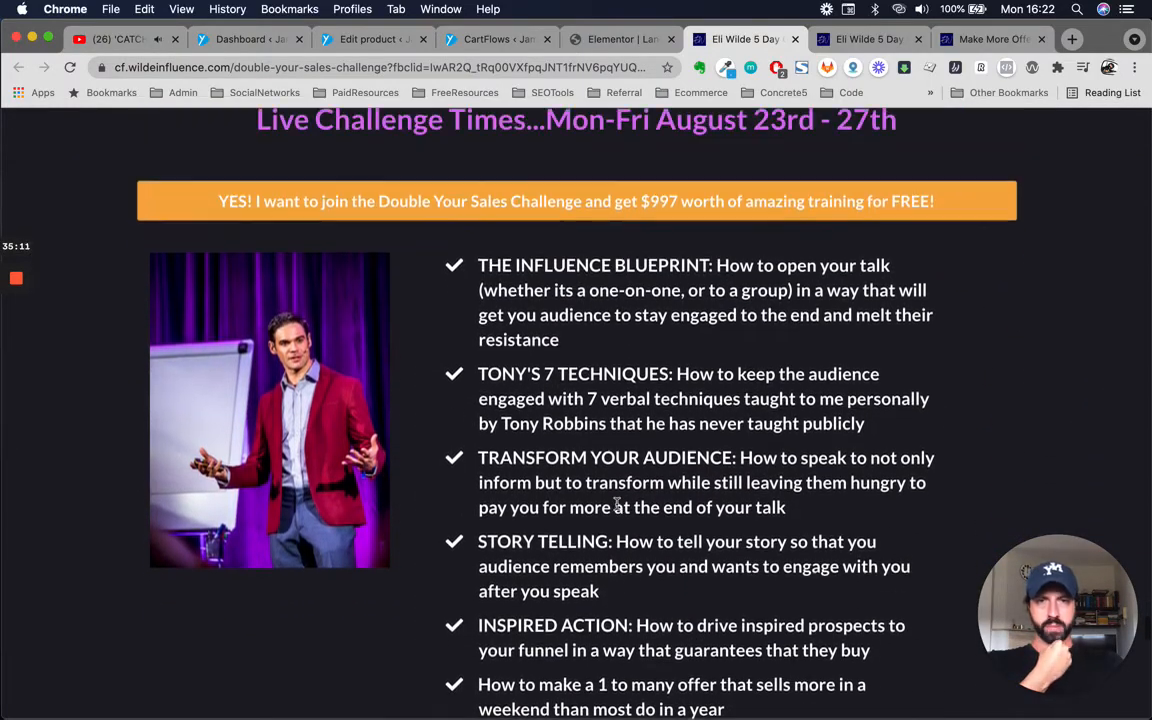
scroll(445, 527, down, 4)
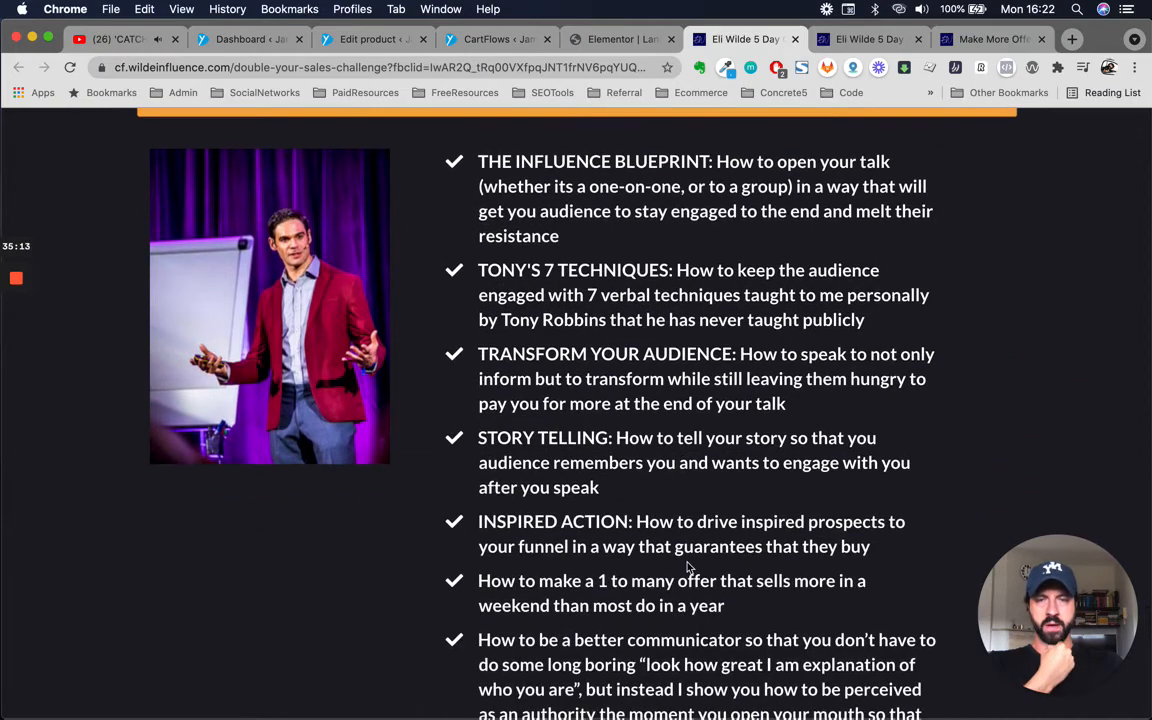
scroll(687, 567, down, 5)
scroll(690, 540, up, 3)
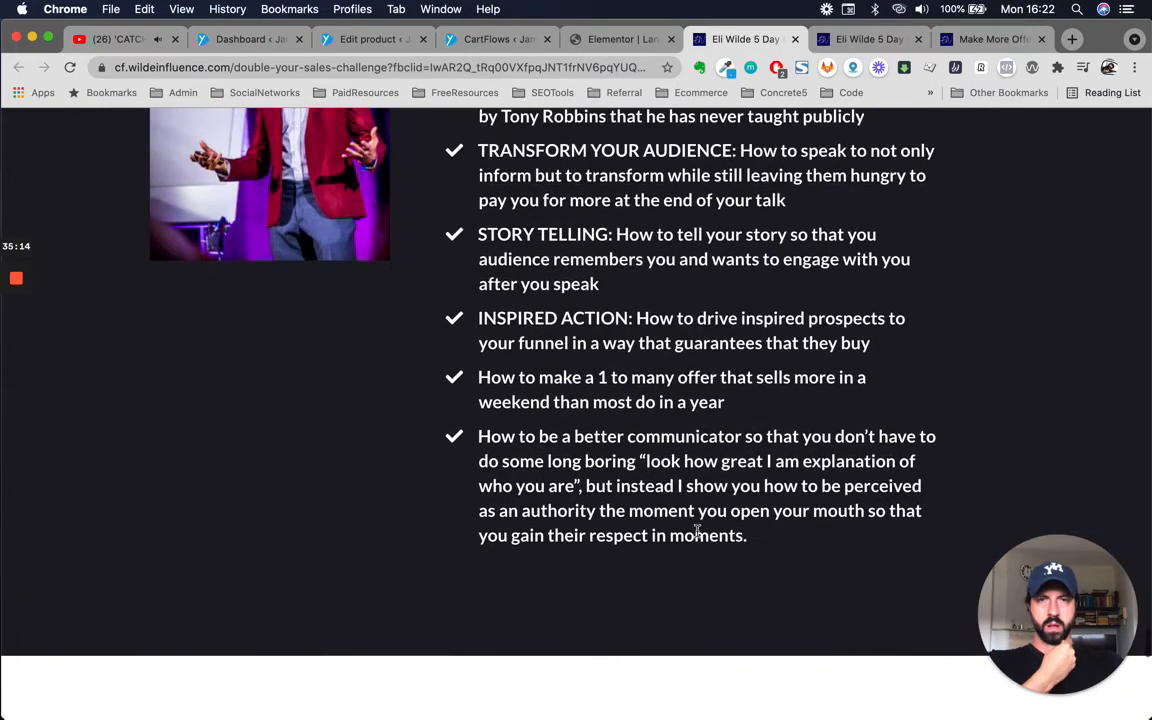
In the Elementor editor, add a two-column section below the day rows and place an Image widget in its first column.
click(608, 40)
scroll(499, 458, down, 10)
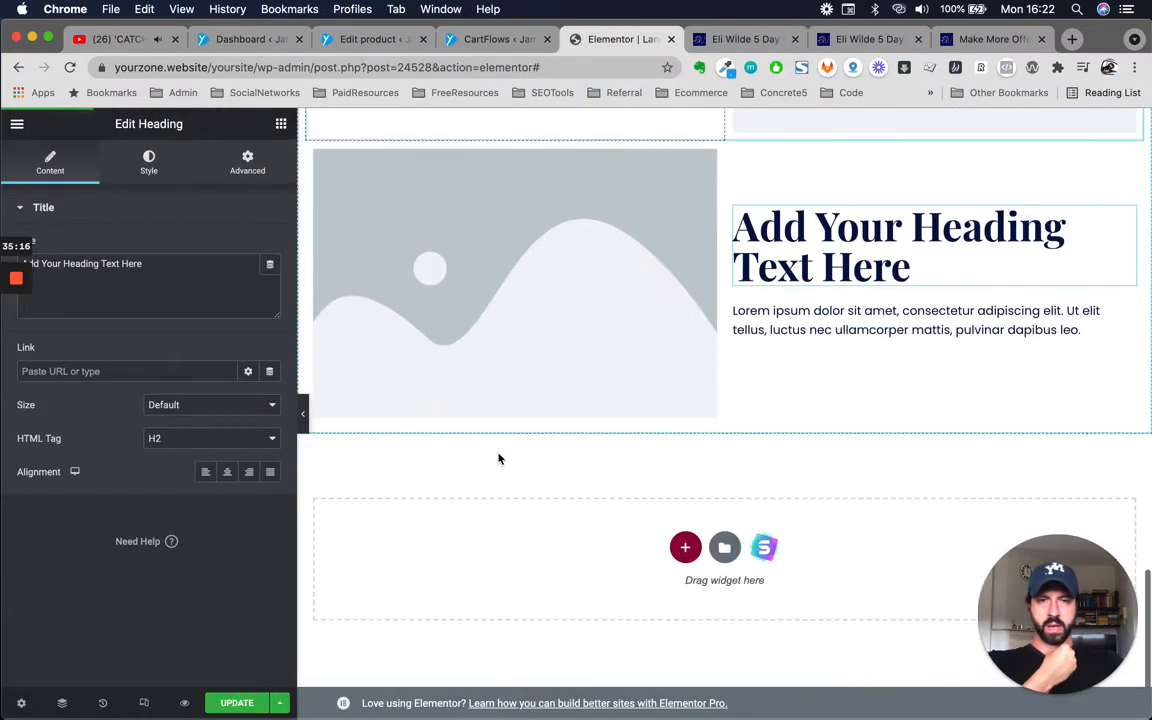
click(686, 548)
click(597, 589)
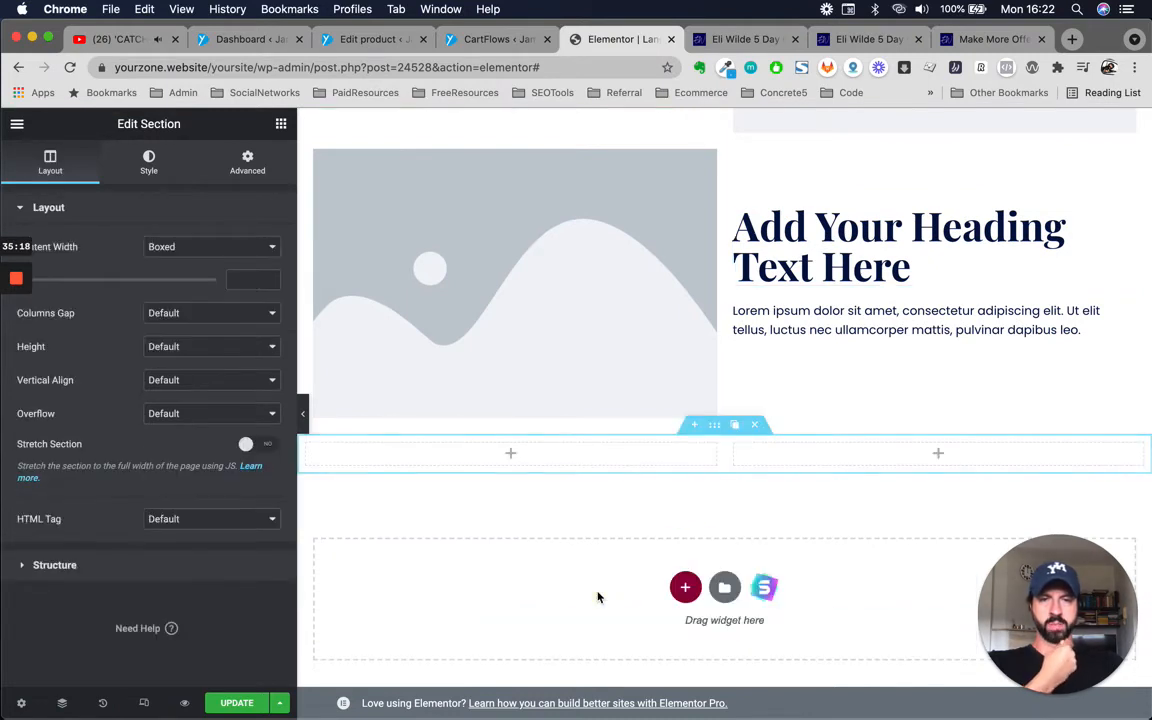
click(248, 162)
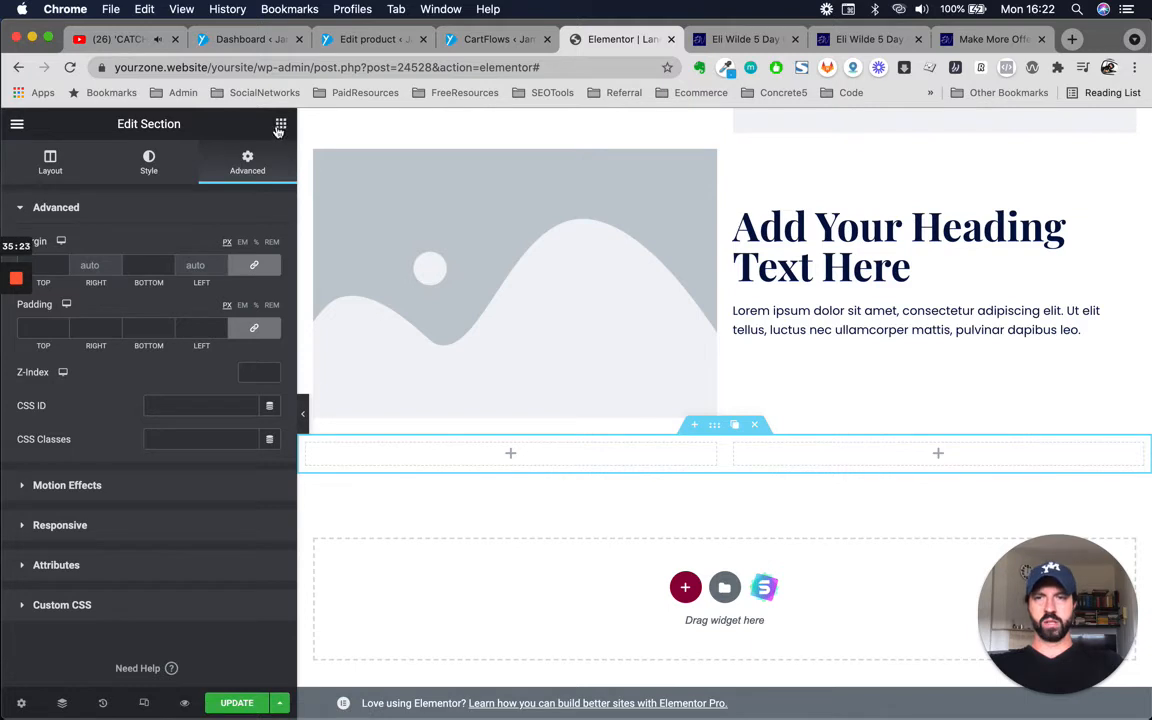
click(281, 126)
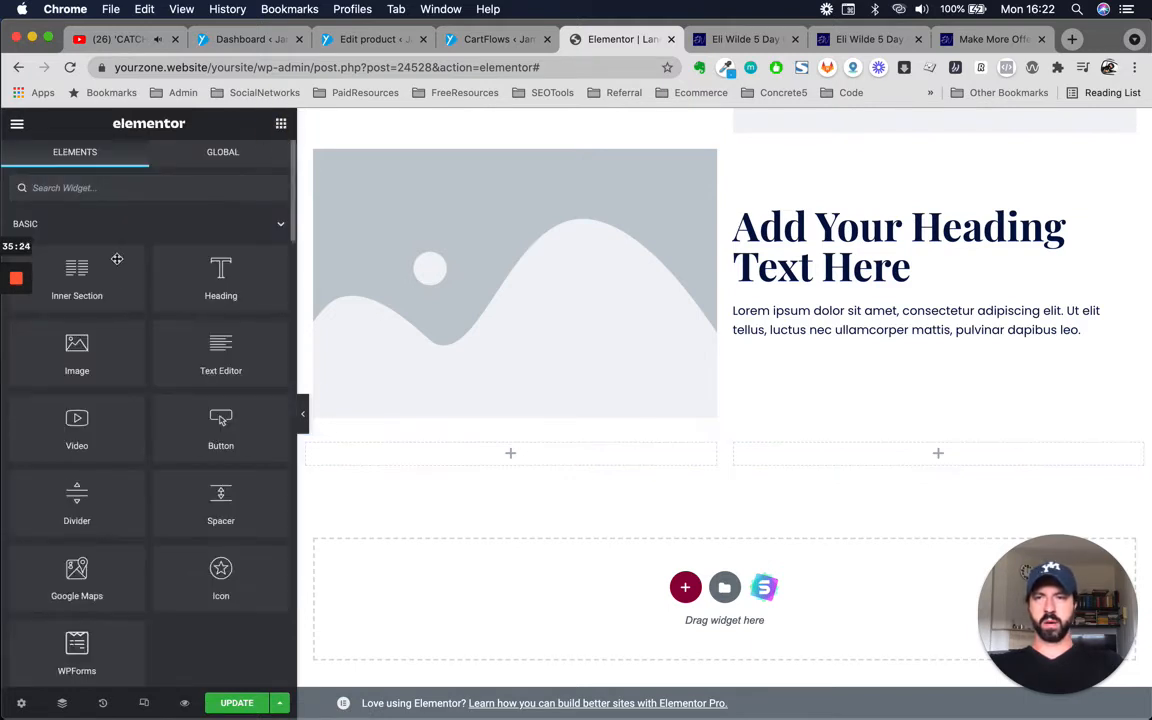
drag(80, 346, 548, 458)
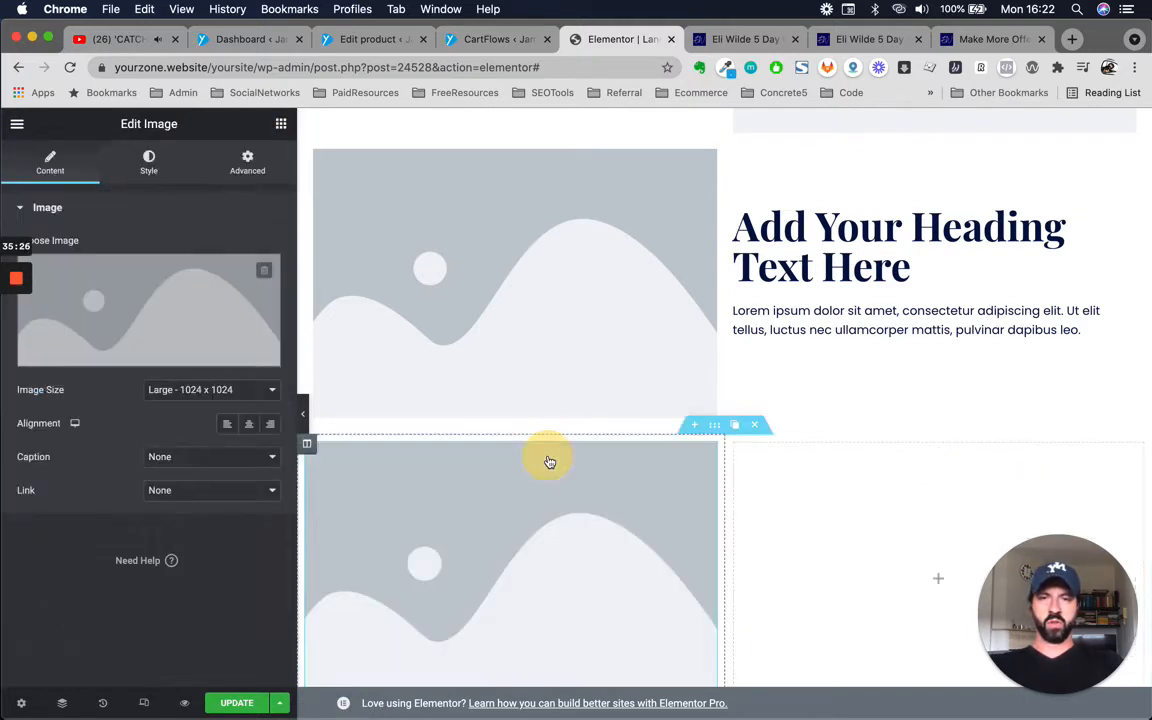
Find the Icon List widget and place it in the empty second column beside the new image.
scroll(740, 570, down, 3)
click(879, 414)
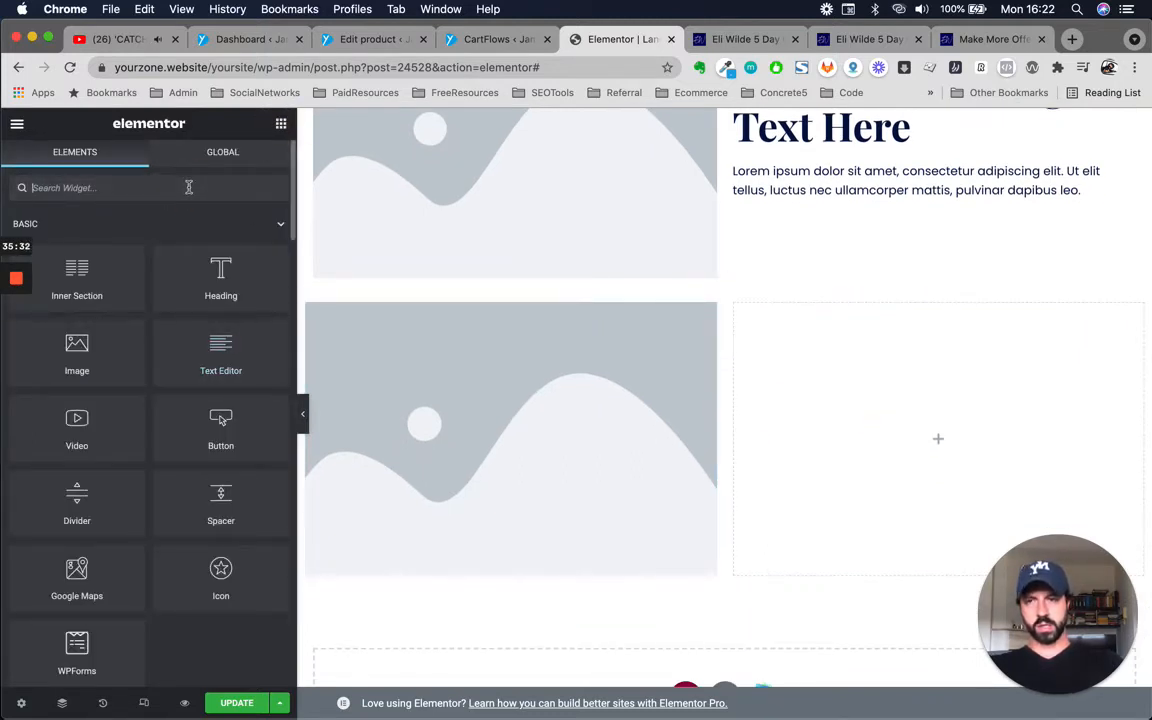
text(icon)
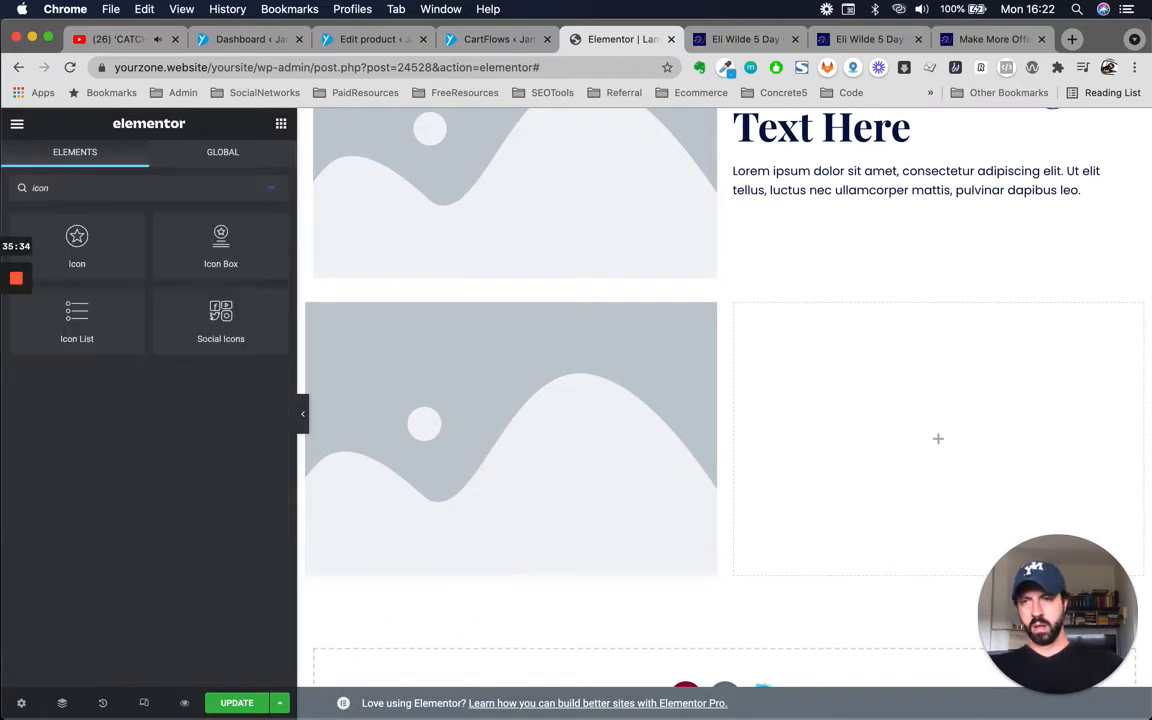
drag(93, 307, 783, 436)
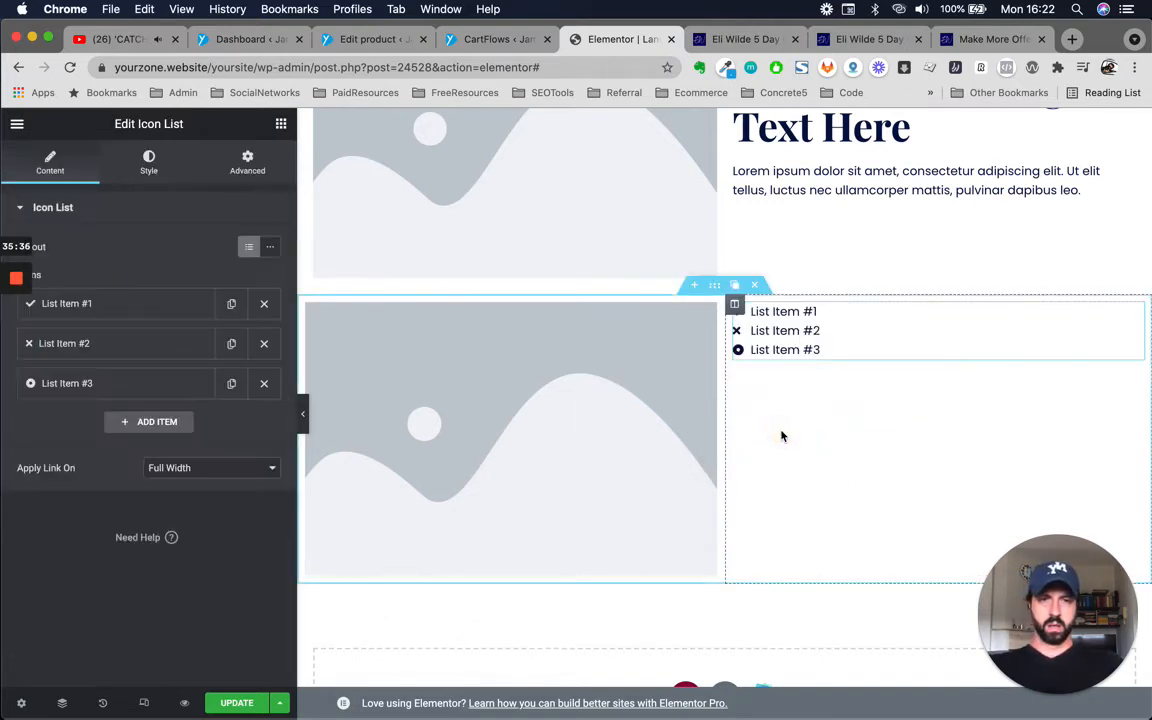
Set the vertical alignment of the column holding the icon list to Middle.
click(734, 304)
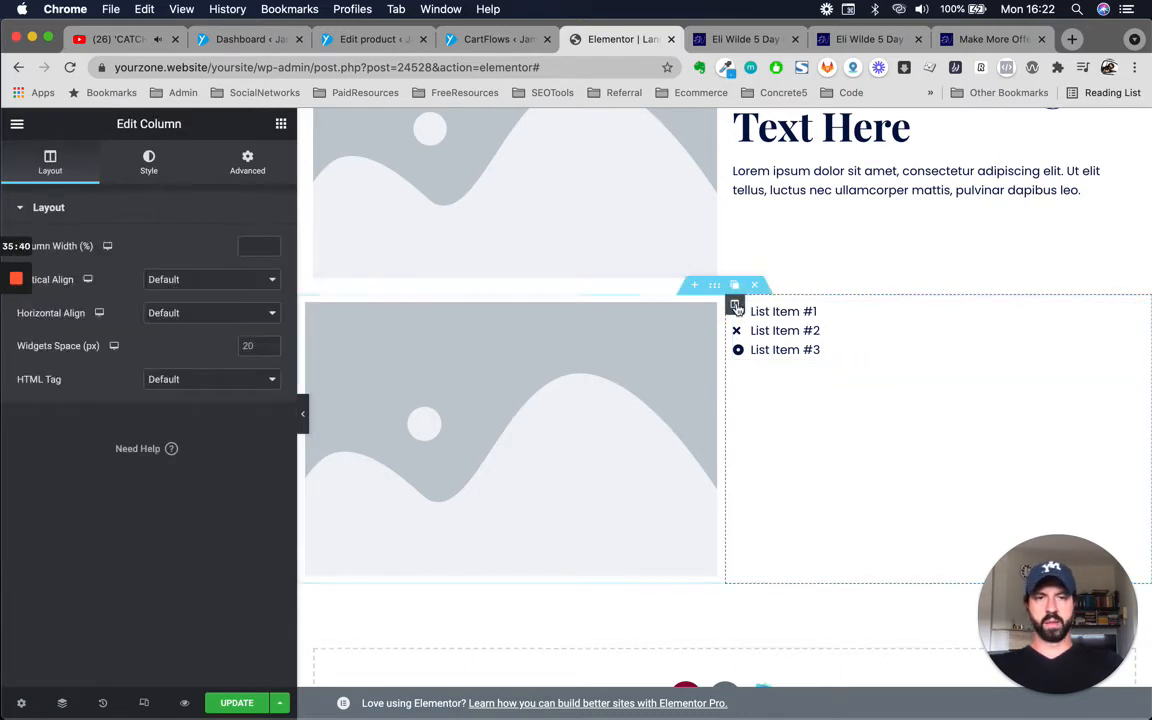
click(168, 280)
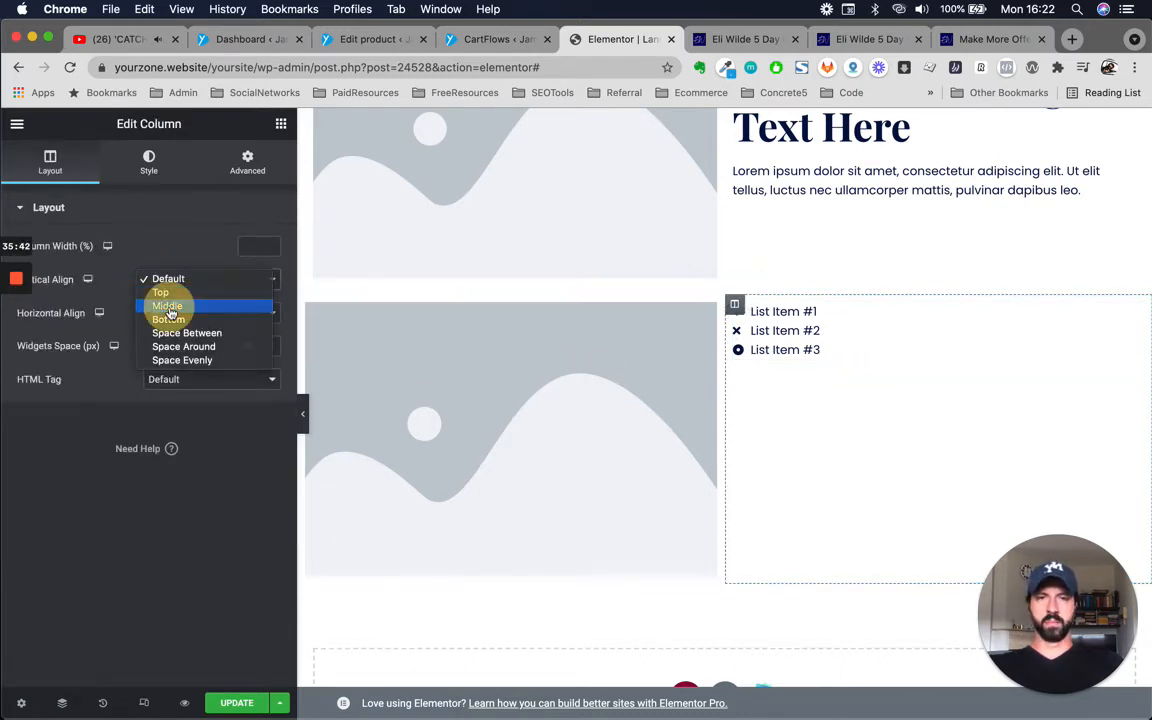
click(169, 308)
Delete the second and third items of the icon list and open the remaining check-mark item for editing.
click(931, 434)
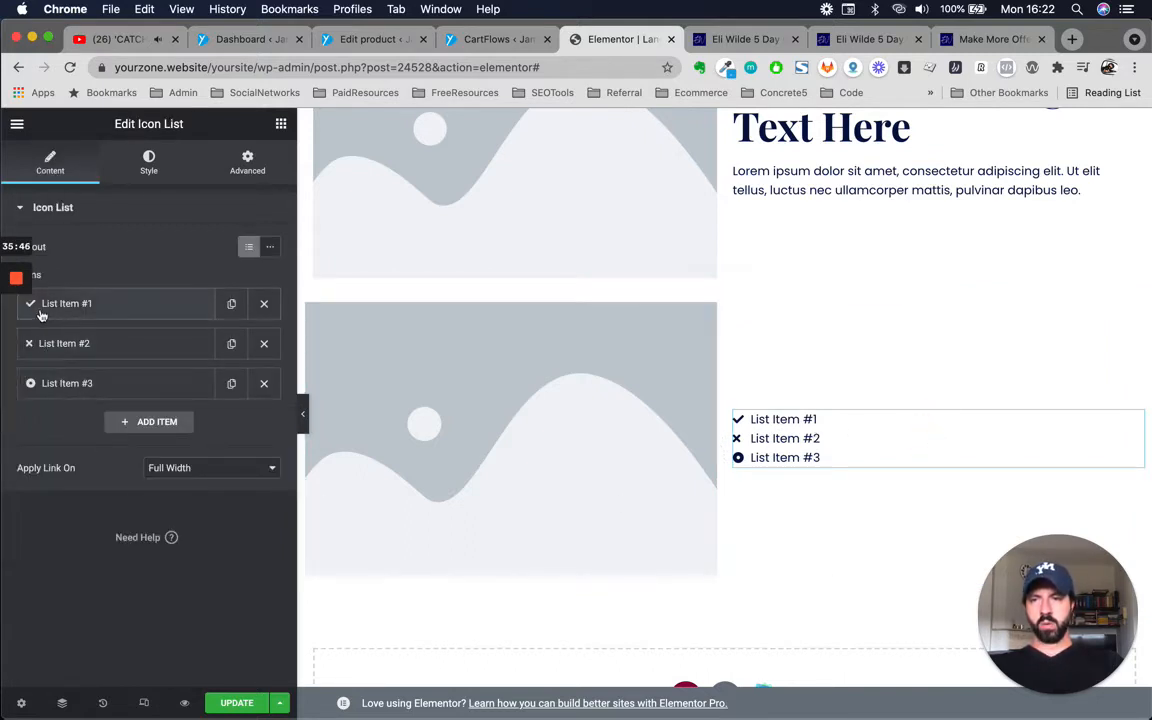
click(264, 344)
click(264, 344)
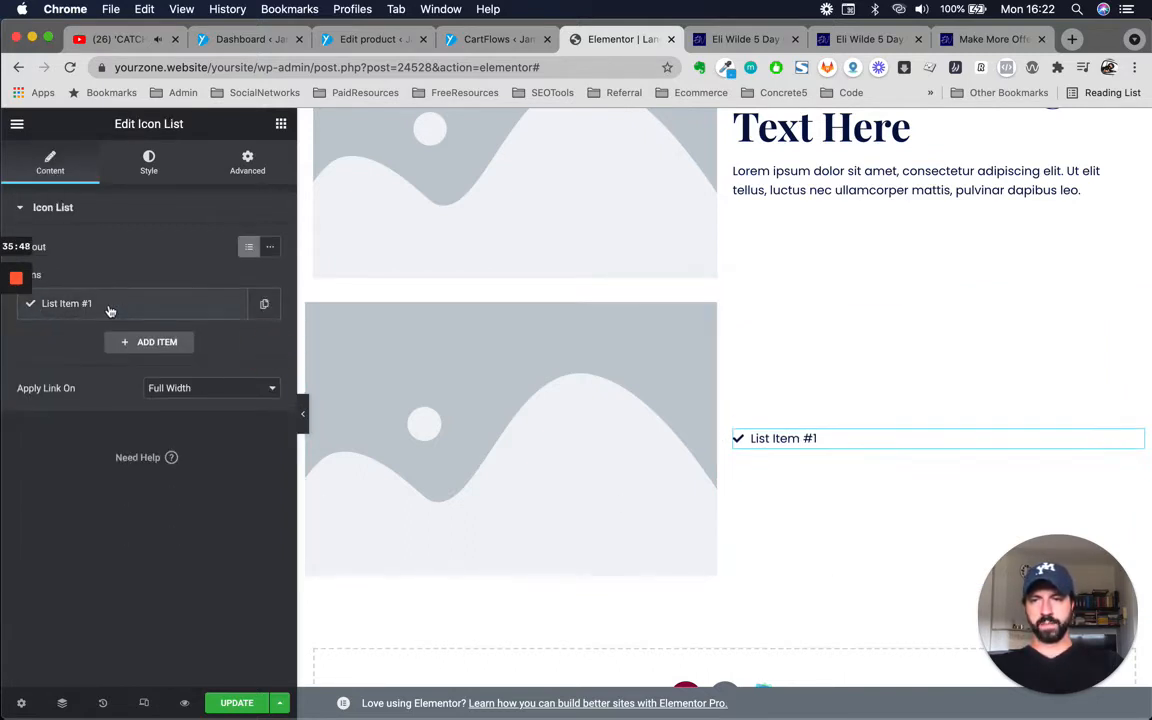
click(84, 310)
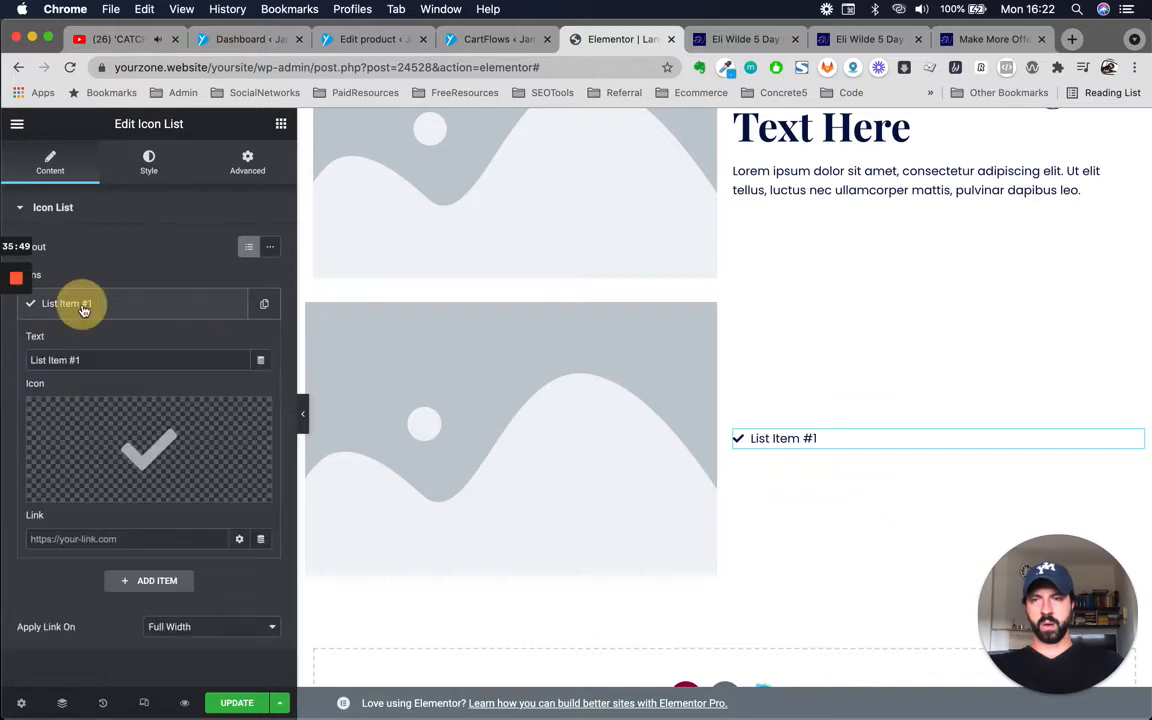
Browse the icon library for the list item's icon and close it without choosing another one.
click(128, 443)
scroll(652, 370, down, 10)
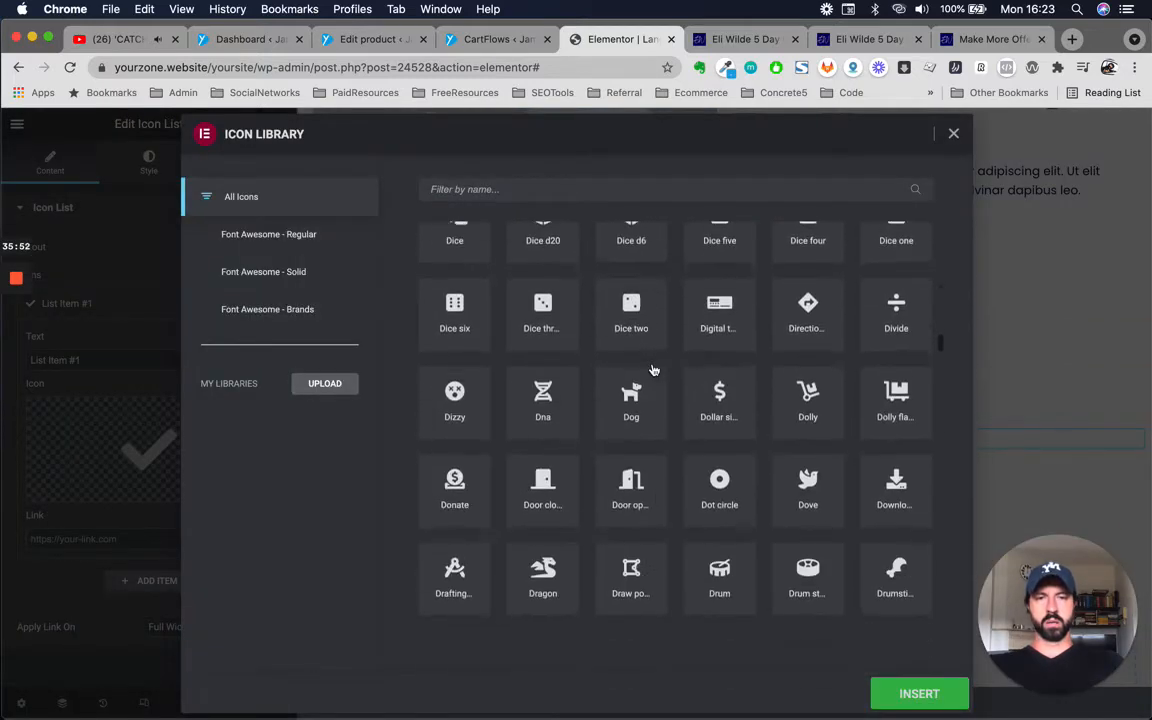
scroll(652, 370, down, 15)
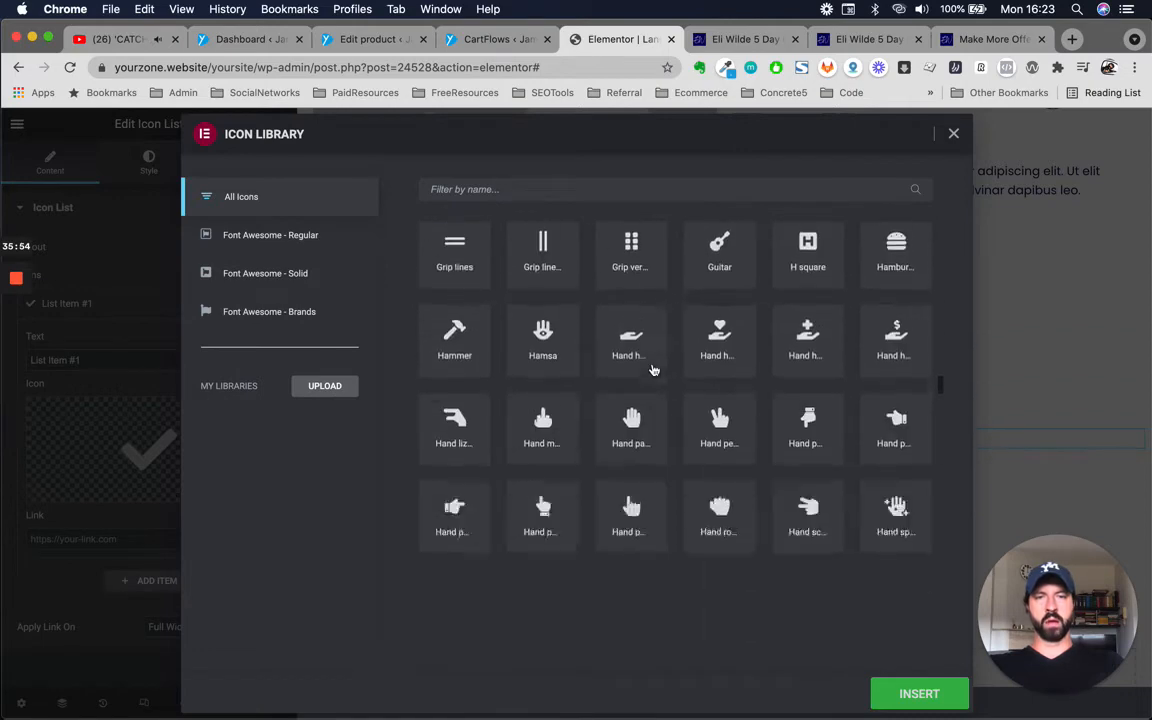
scroll(652, 370, down, 15)
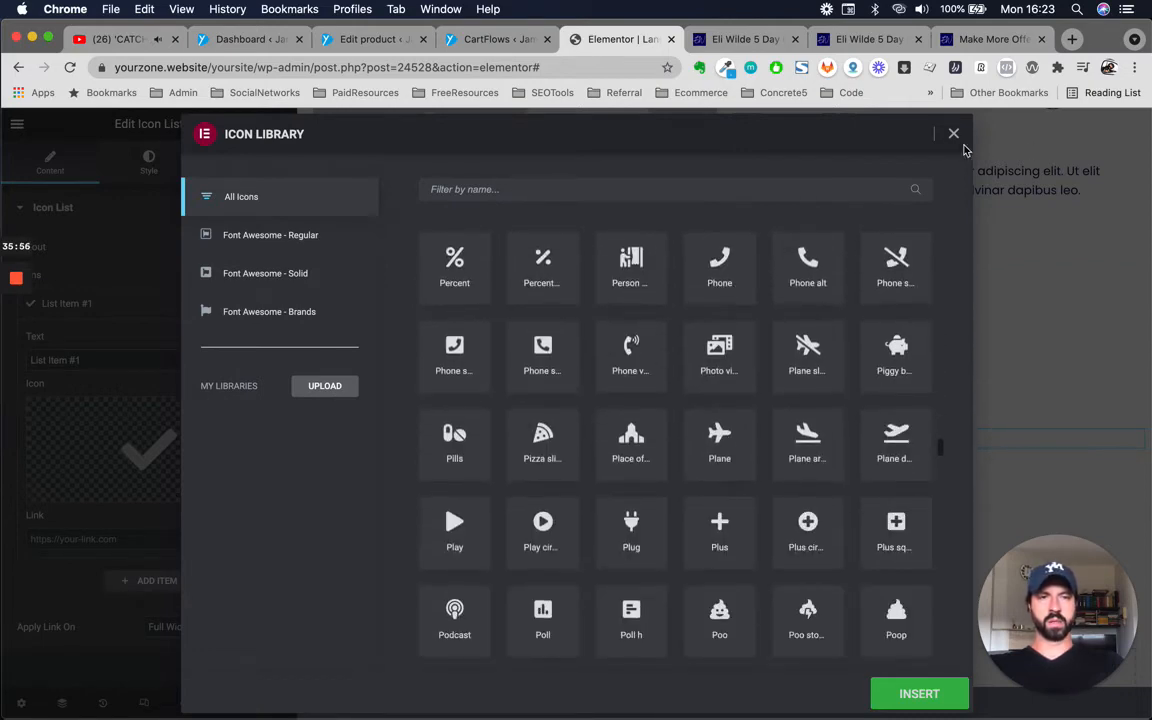
click(953, 134)
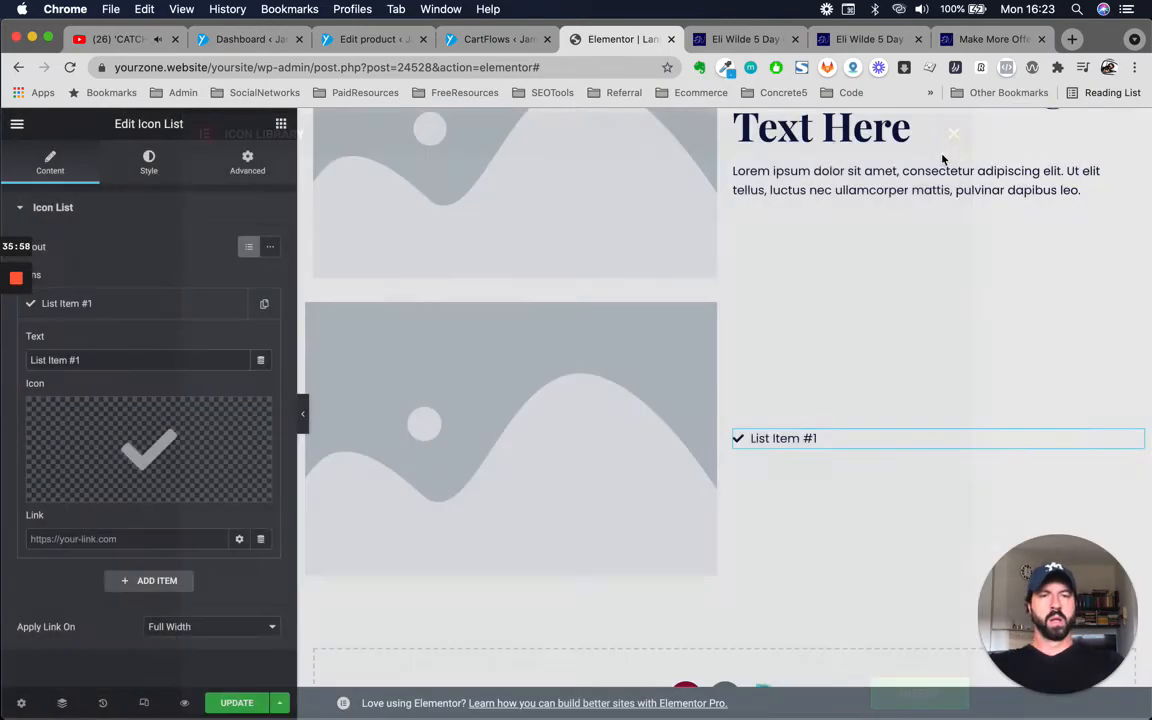
Replace the list item's text with the full "THE INFLUENCE BLUEPRINT" checklist entry copied from the reference page.
double_click(168, 355)
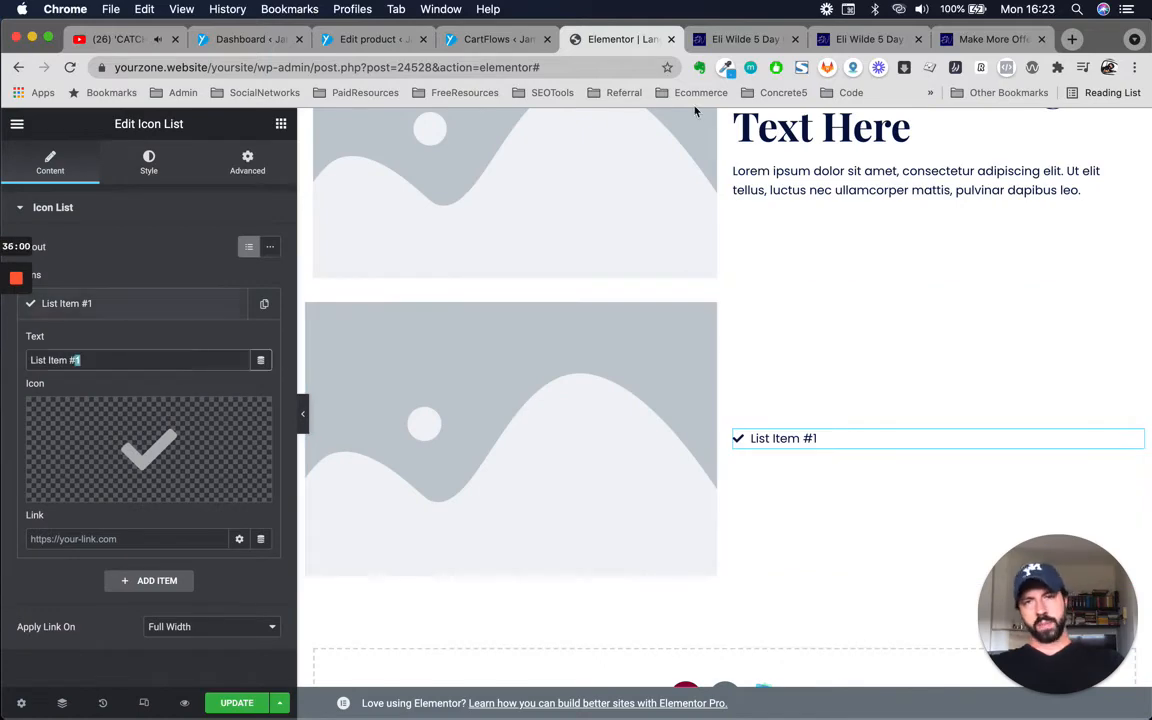
click(733, 38)
scroll(548, 373, up, 5)
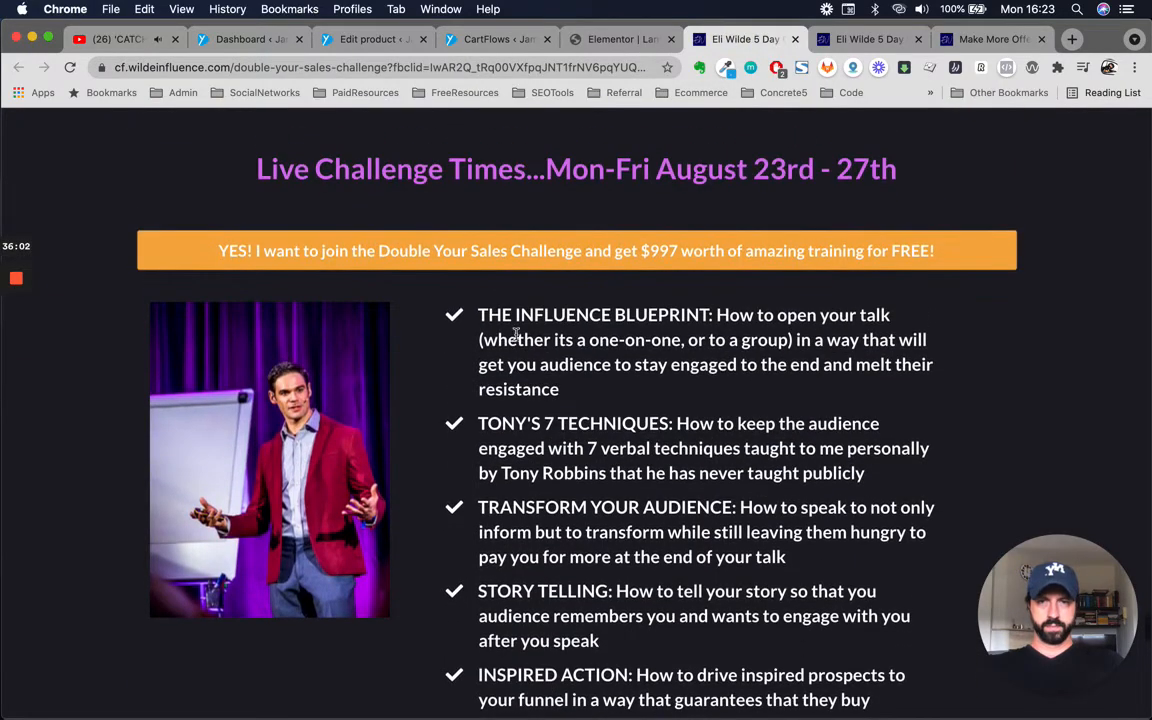
drag(481, 314, 575, 385)
key(super+c)
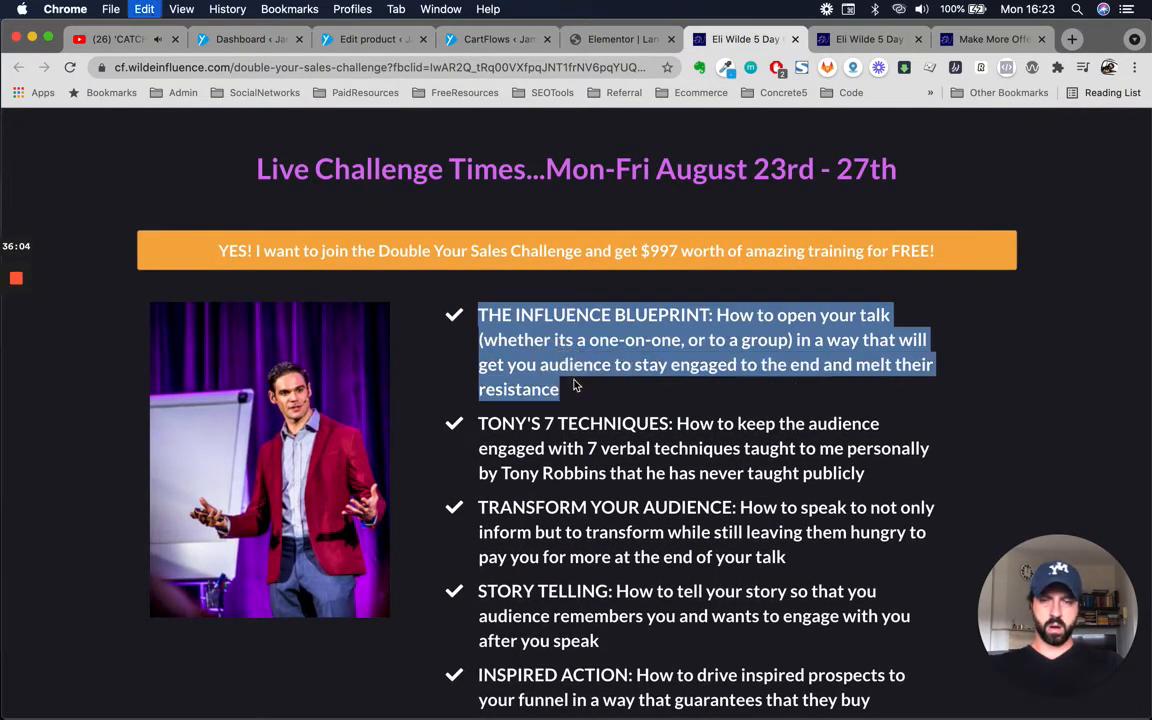
click(641, 38)
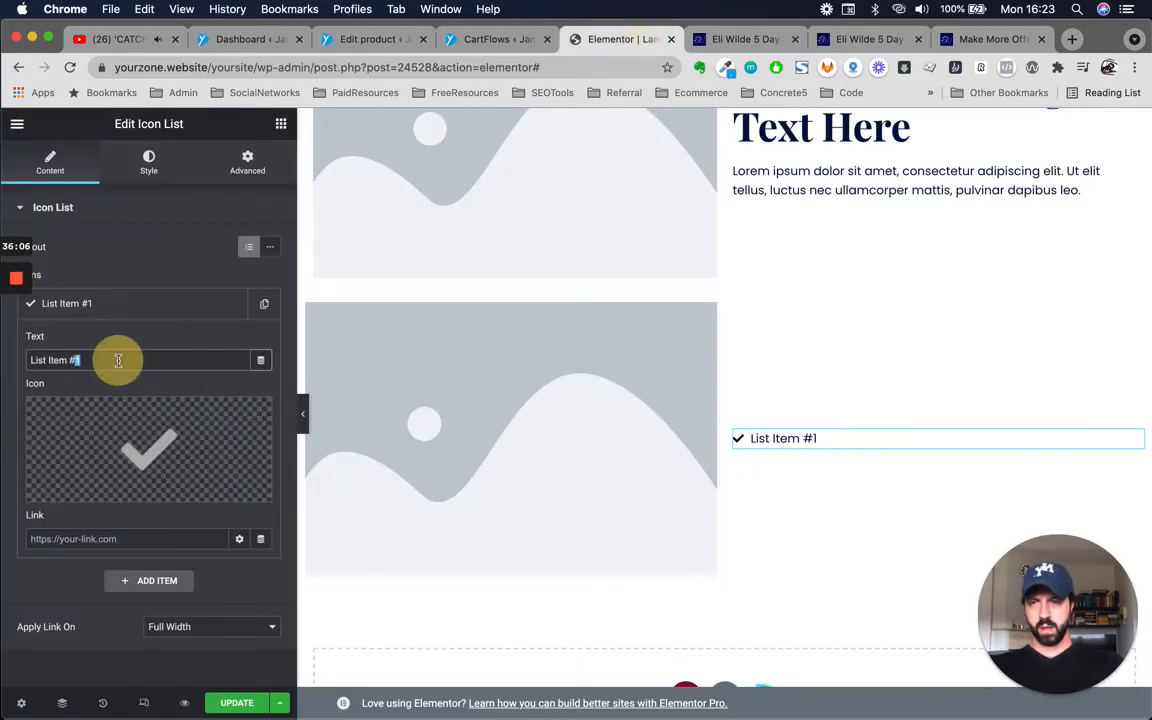
key(super+v)
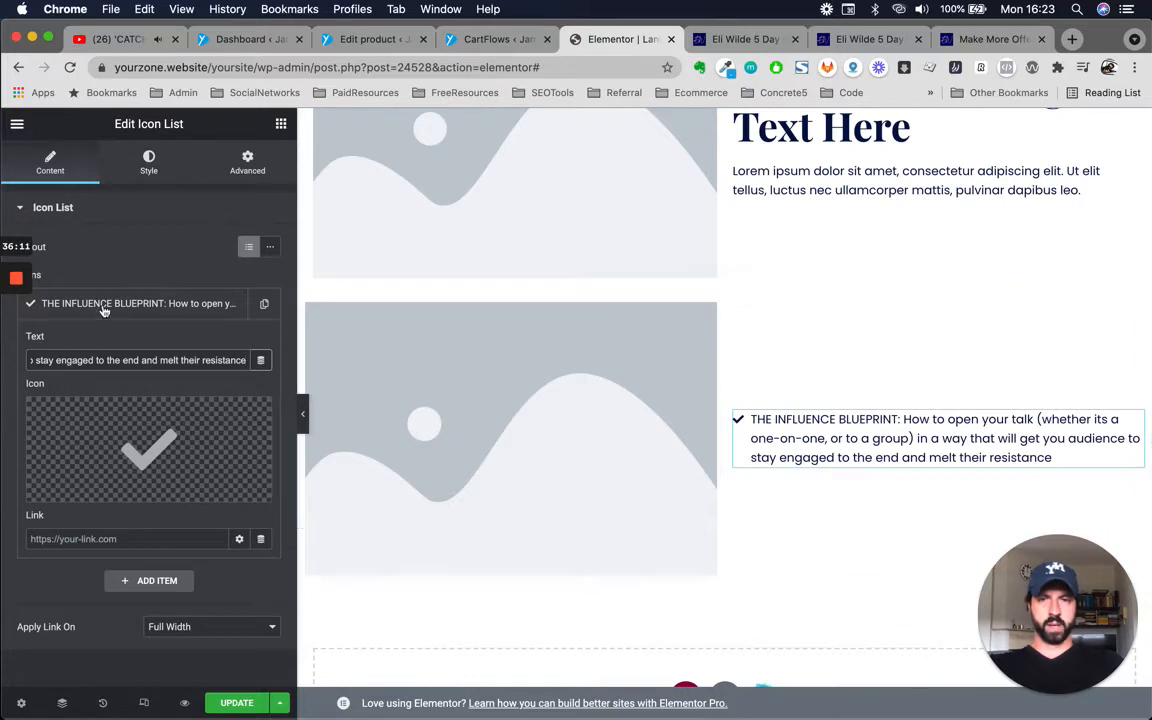
Duplicate the list item and replace the copy's text with the "TONY'S 7 TECHNIQUES" entry from the reference page.
click(243, 314)
click(265, 306)
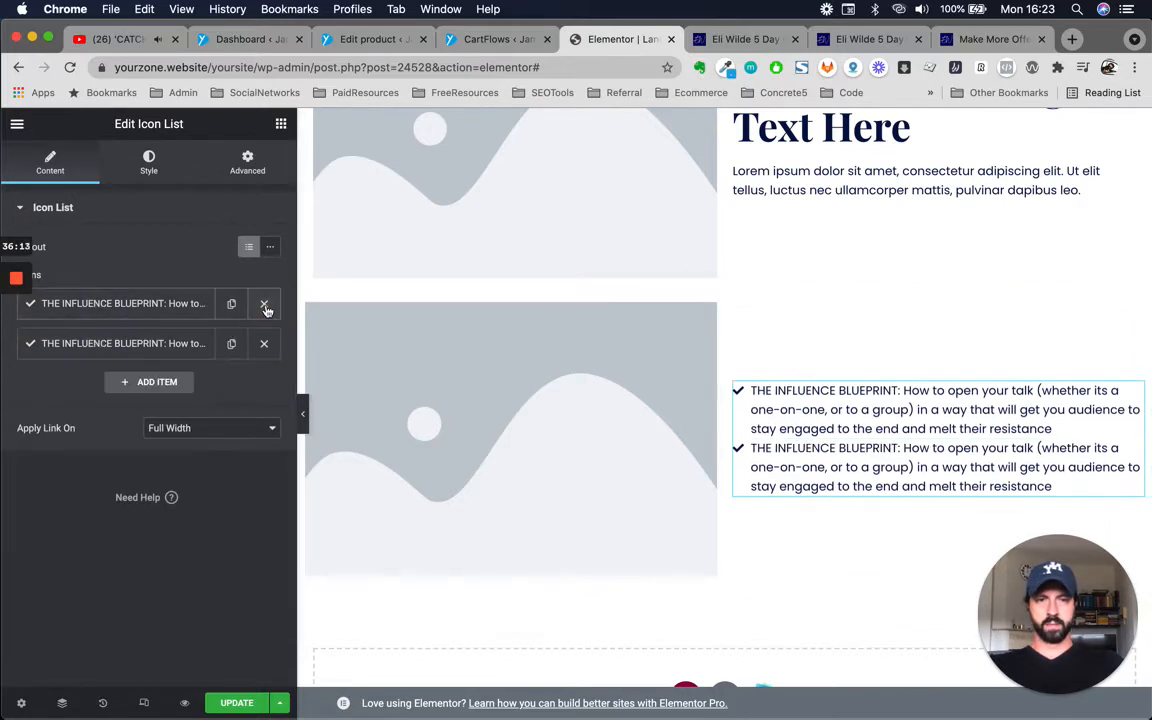
click(748, 40)
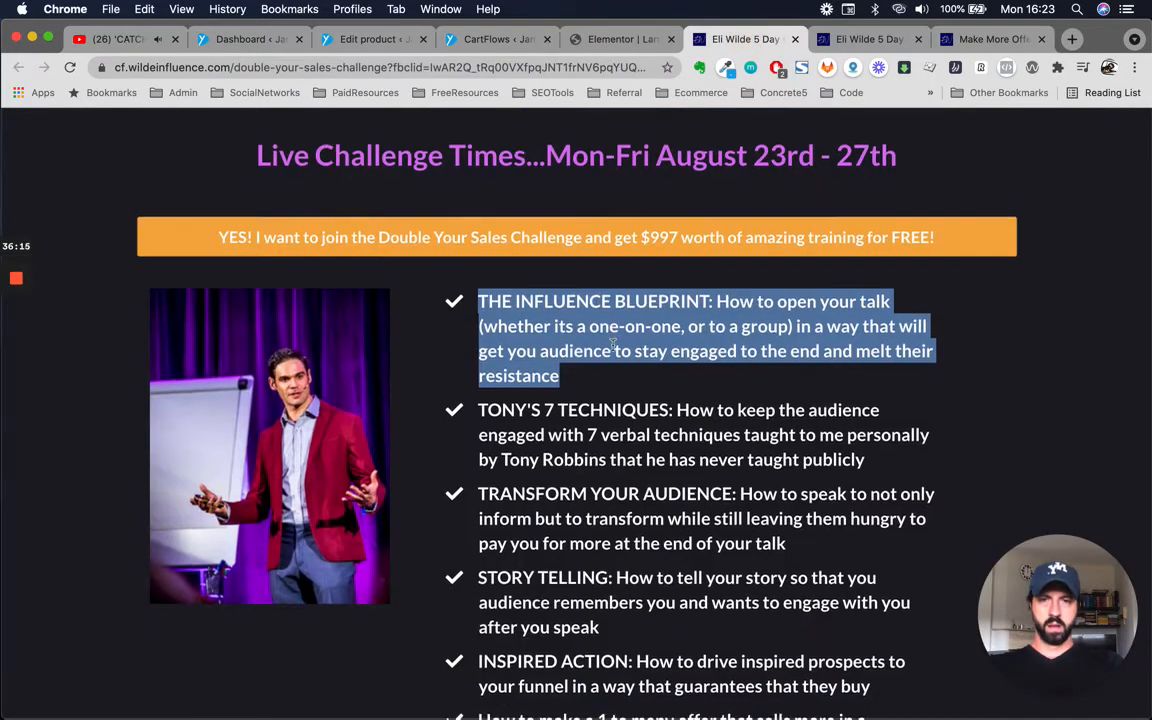
scroll(468, 361, down, 2)
drag(478, 332, 851, 370)
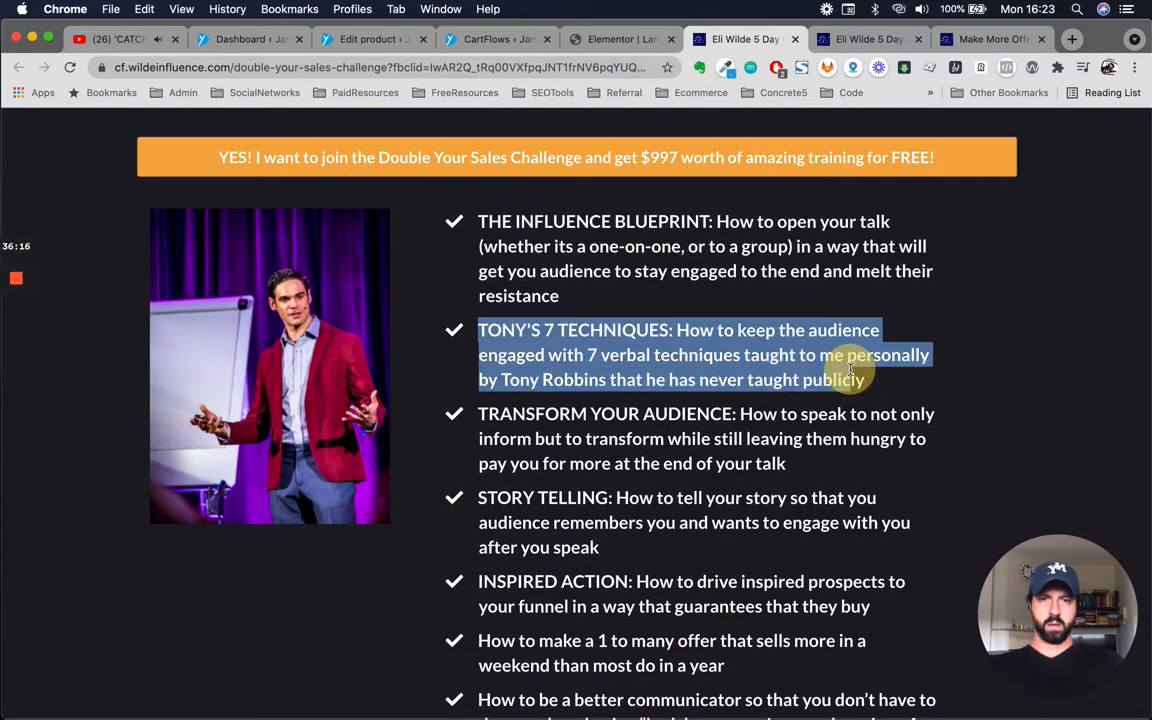
click(620, 40)
click(153, 344)
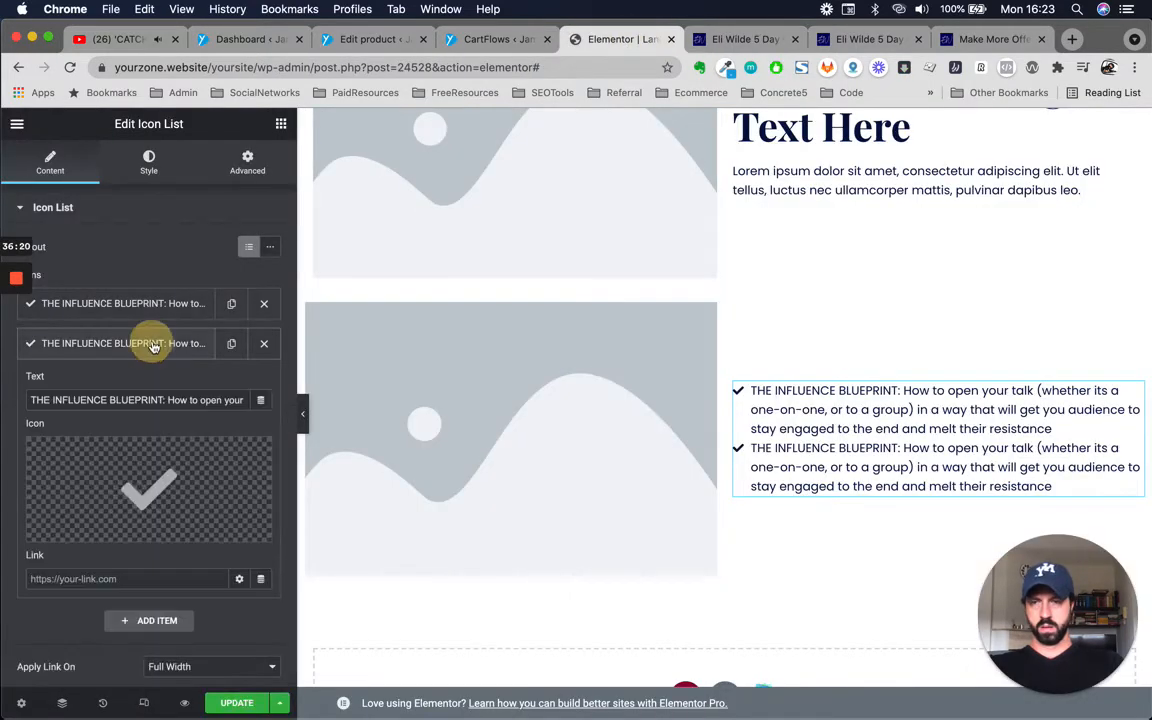
triple_click(153, 400)
key(ctrl+v)
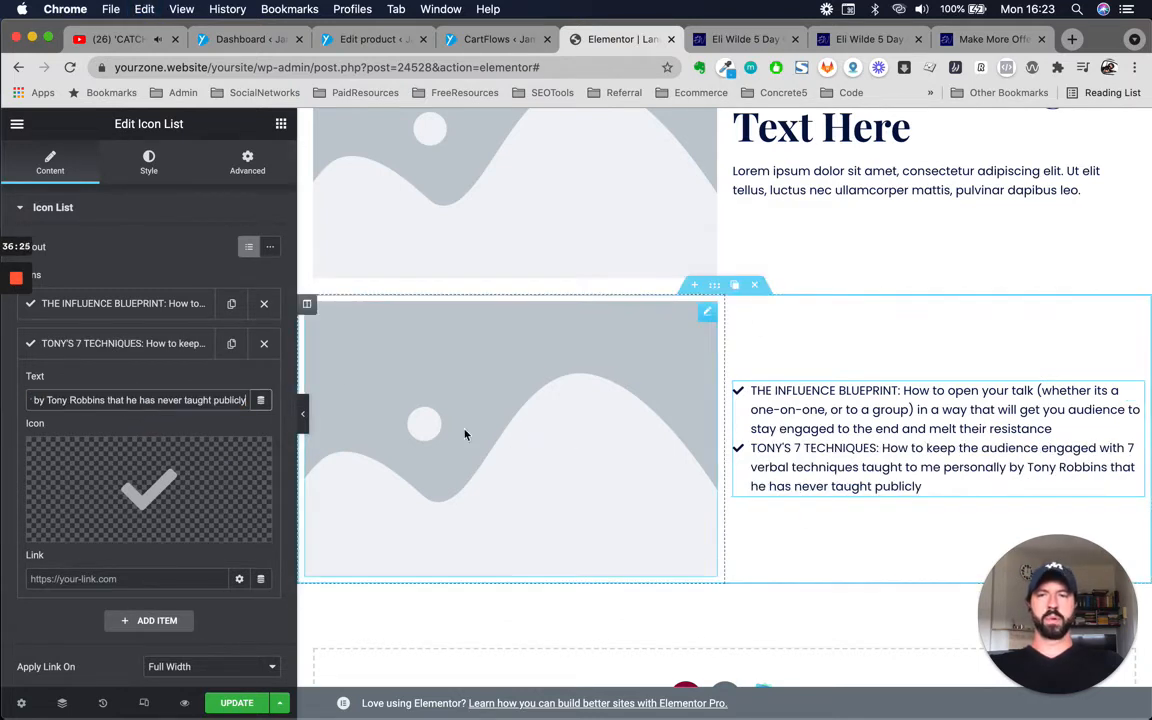
Duplicate the "TONY'S 7 TECHNIQUES" item as a third list entry and collapse the item's settings.
click(233, 346)
scroll(126, 366, down, 2)
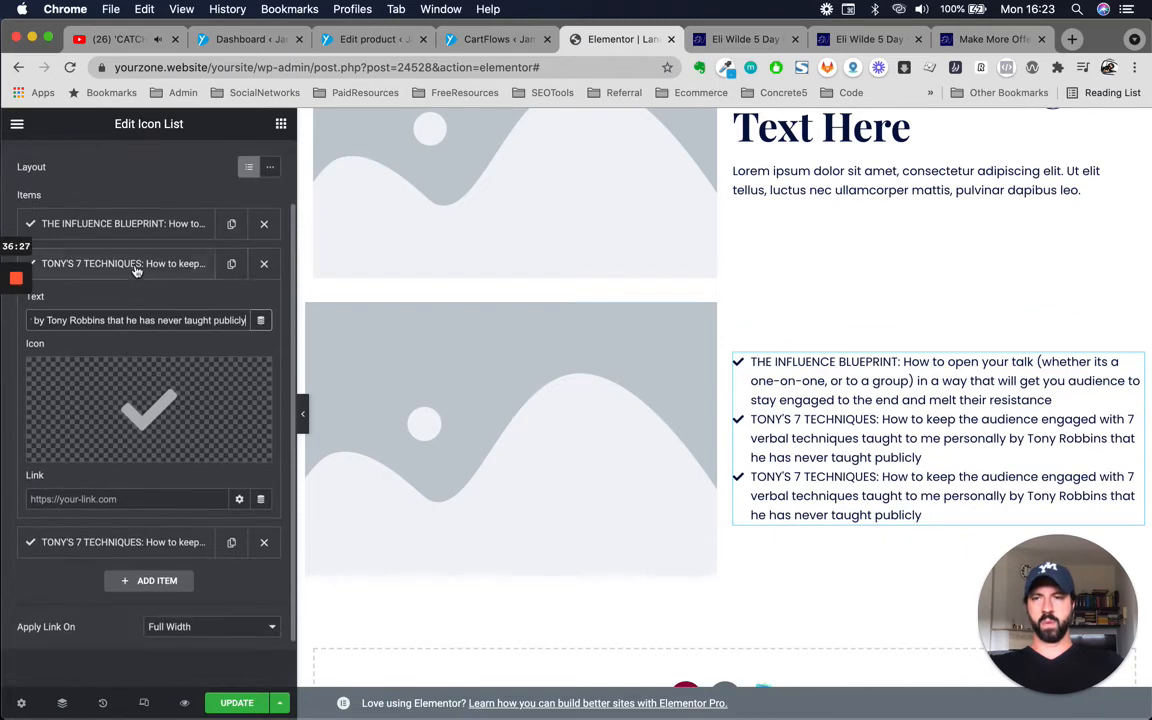
click(139, 266)
scroll(135, 260, up, 2)
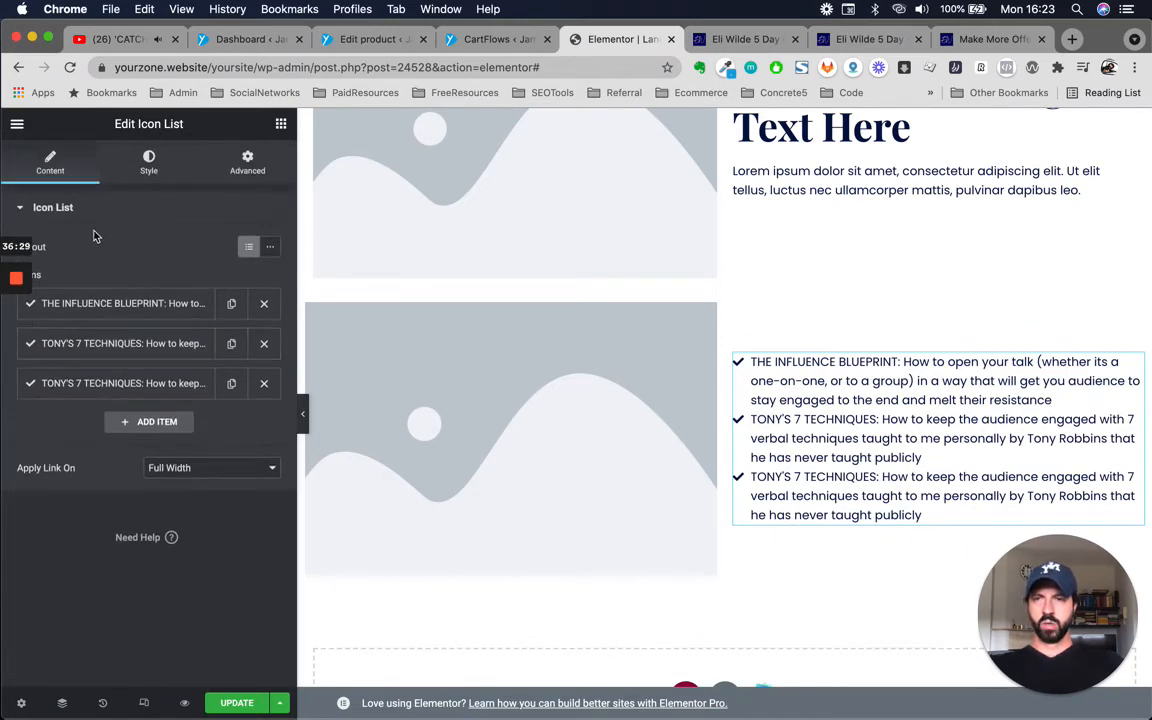
Set the space between the icon list's items to 22 in its style settings.
click(151, 168)
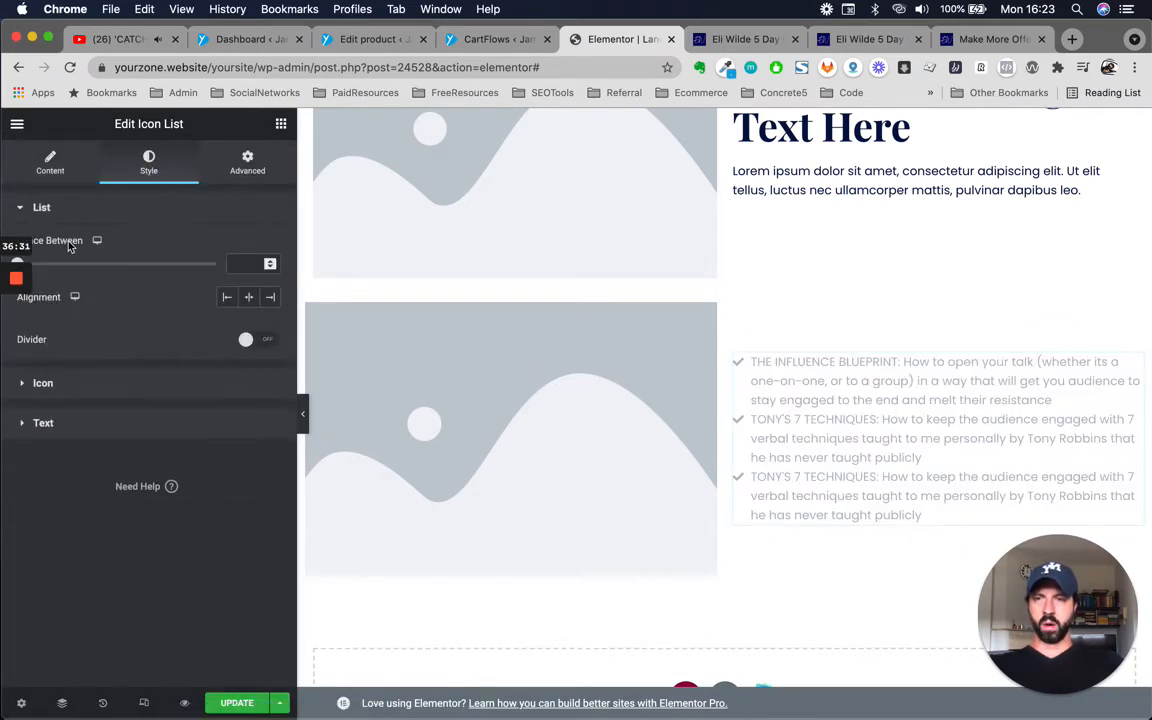
click(236, 267)
key(Up)
key(Up)
key(Up)
key(Up)
key(Up)
key(Up)
key(Up)
key(Up)
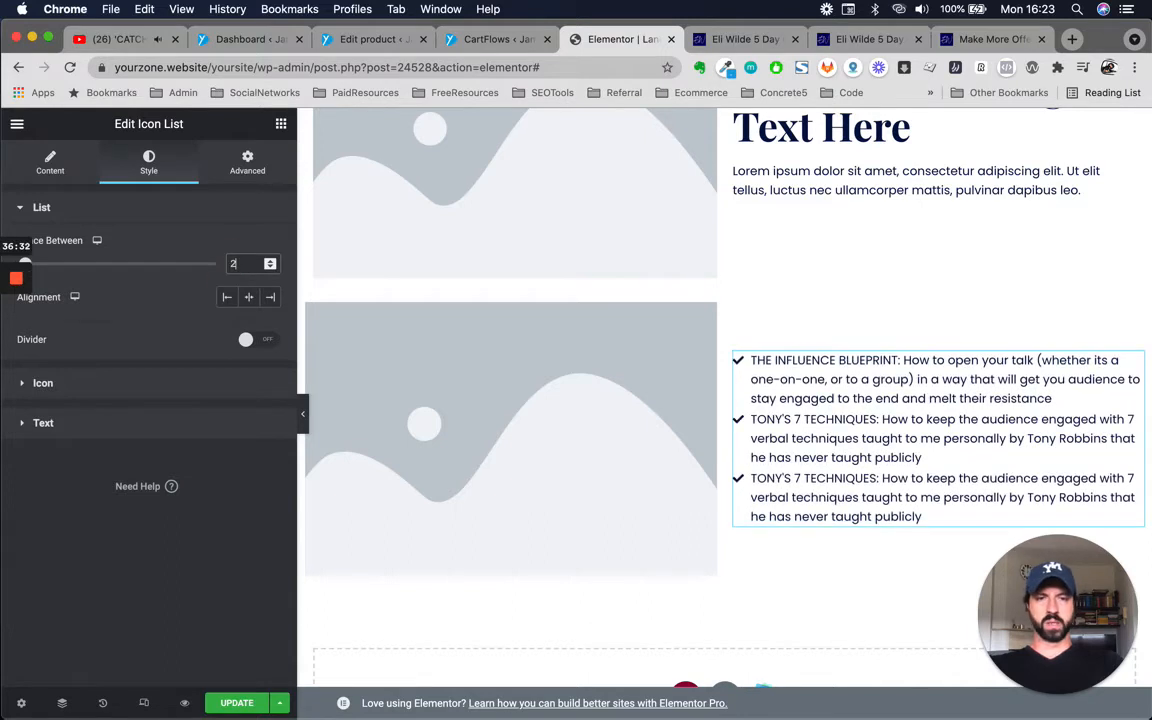
key(Up)
key(Up)
key(Up)
key(Up)
key(Up)
key(Up)
key(Up)
key(Up)
key(Up)
key(Up)
key(Up)
key(Up)
key(Up)
key(Up)
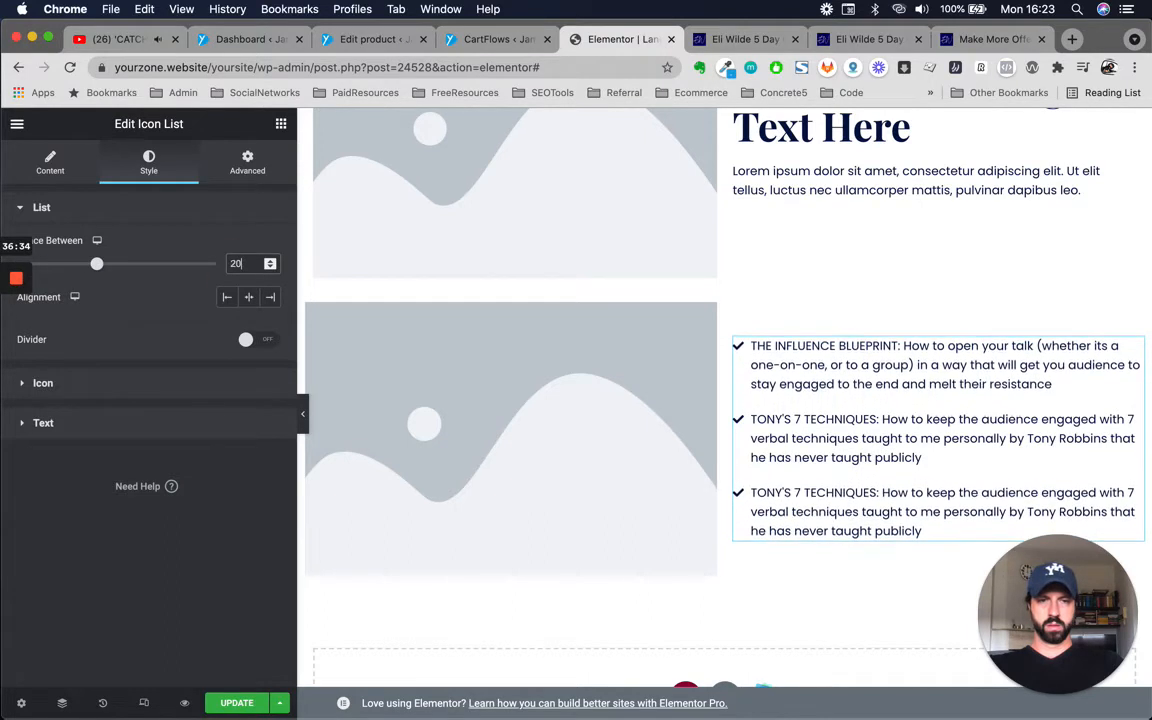
scroll(995, 340, down, 2)
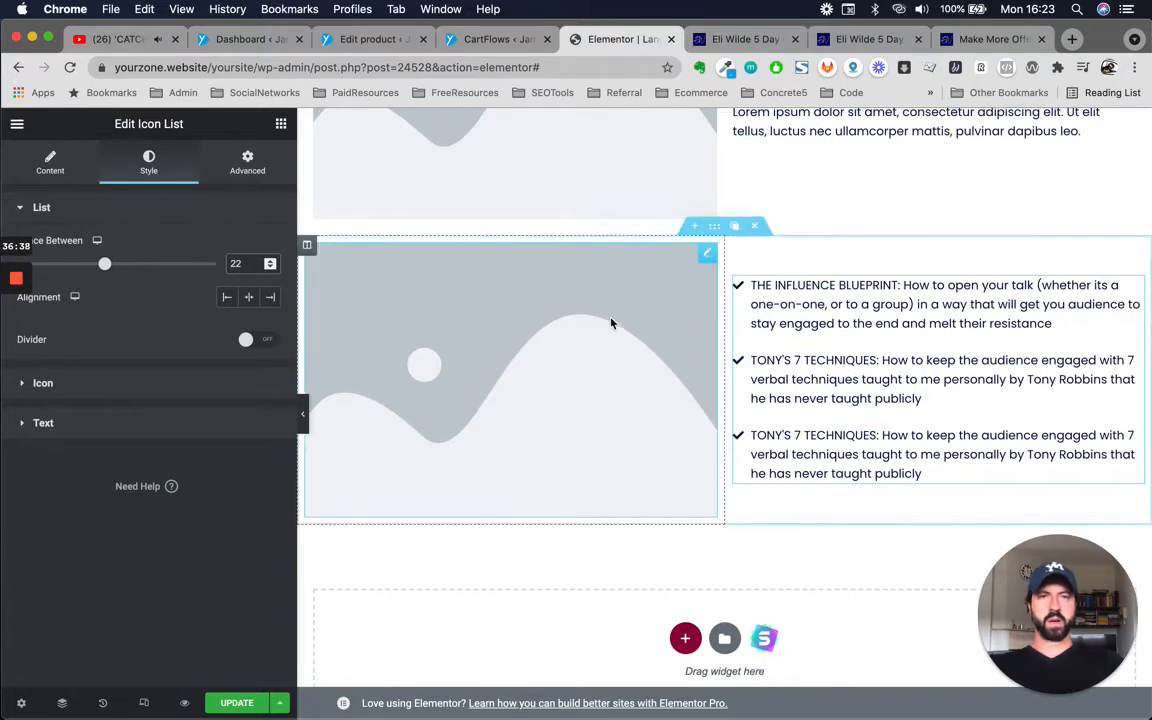
scroll(600, 315, up, 1)
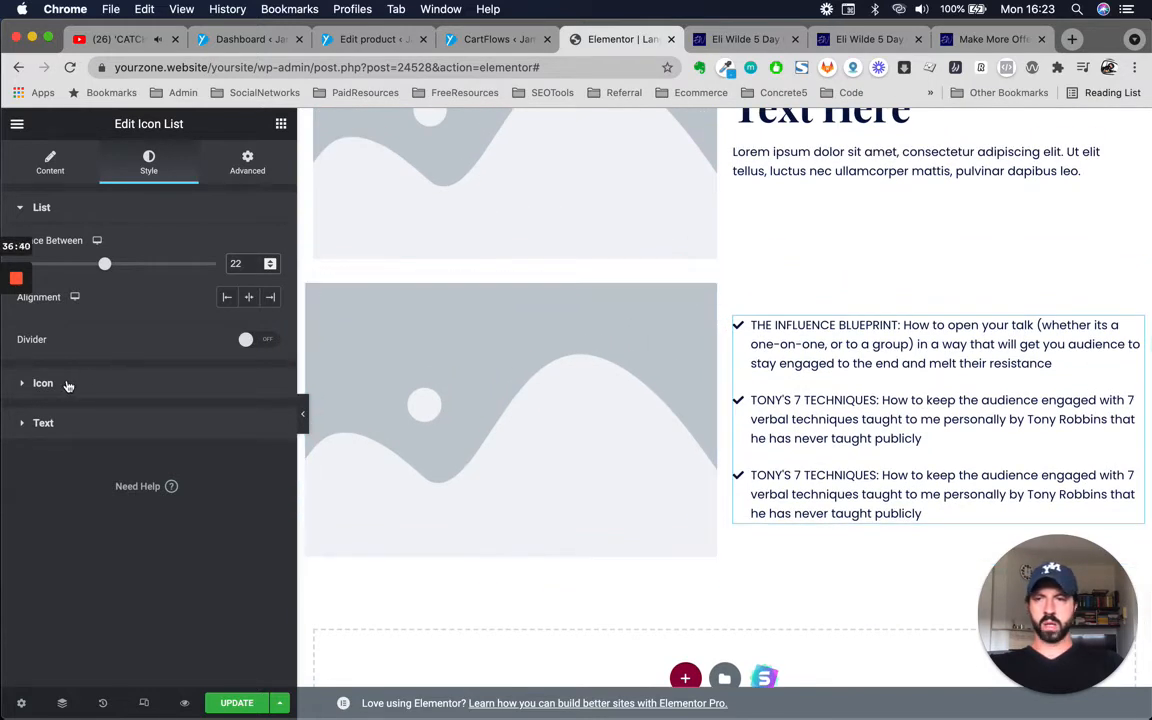
Set the typography size of the icon list's text to 1.3 em and check the section's layout.
click(45, 423)
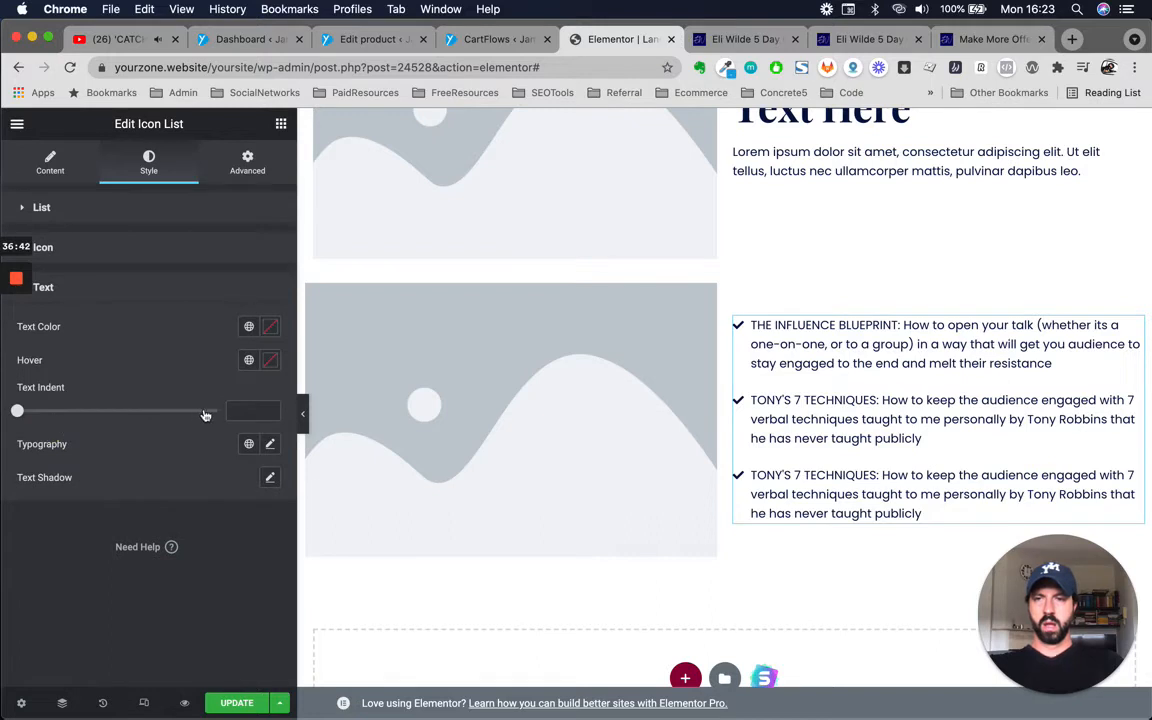
click(271, 446)
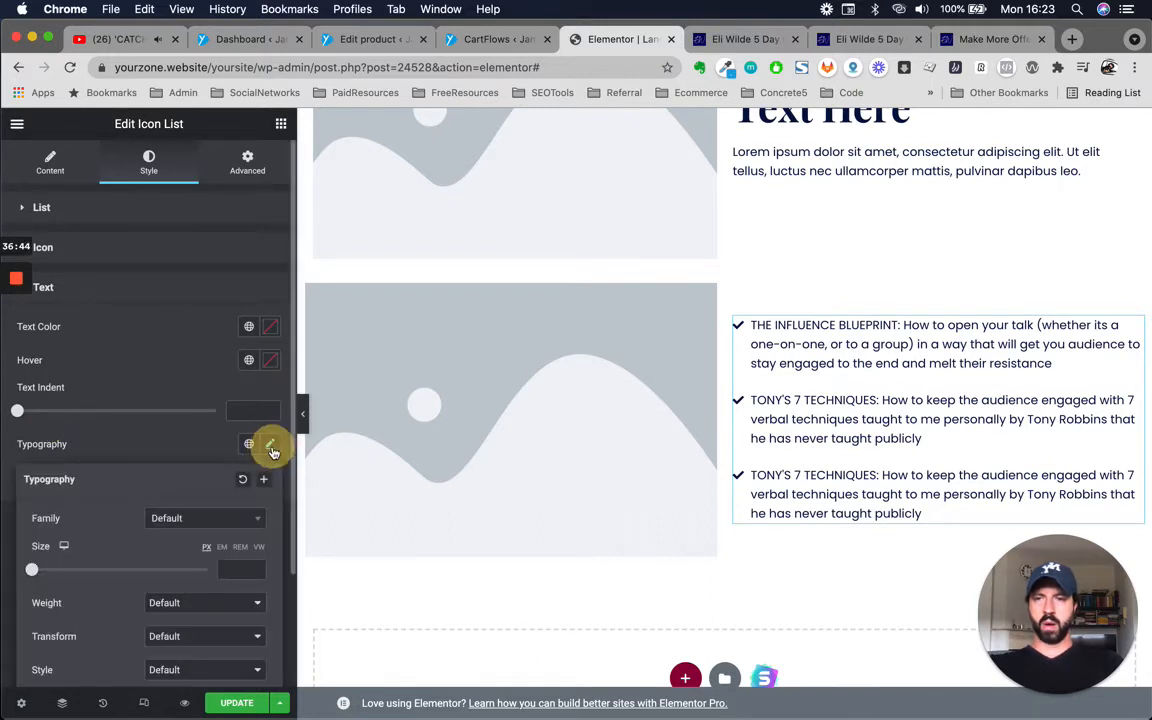
scroll(166, 412, down, 3)
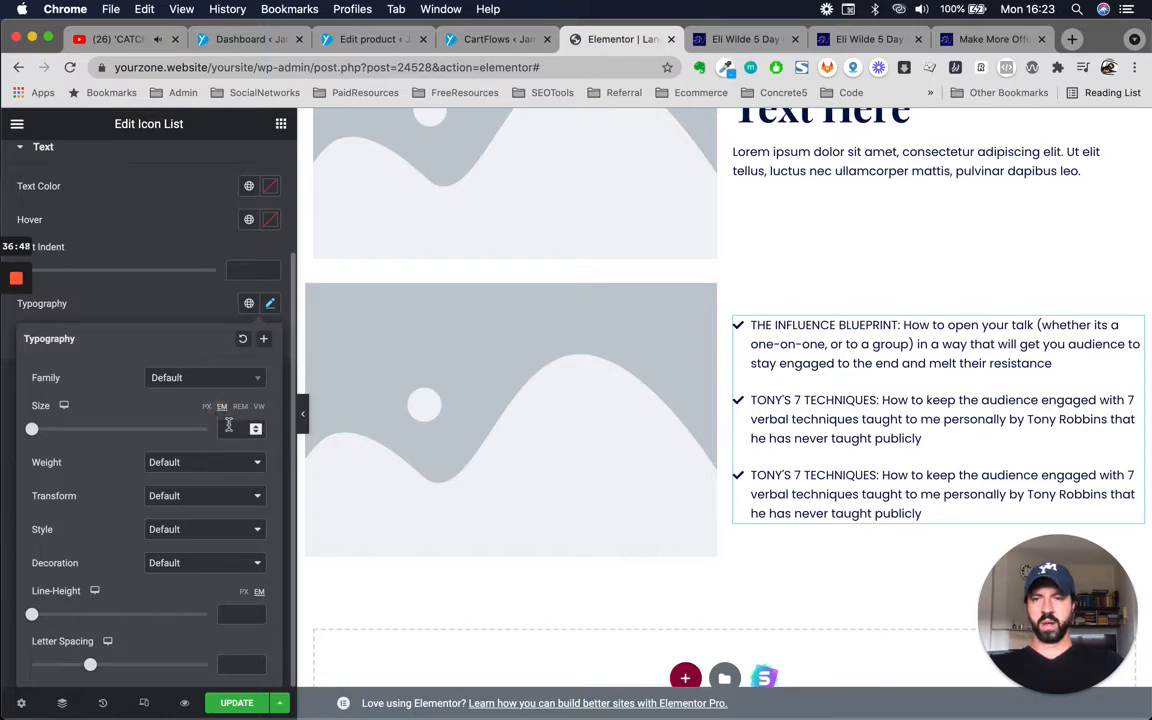
key(Up)
key(Up)
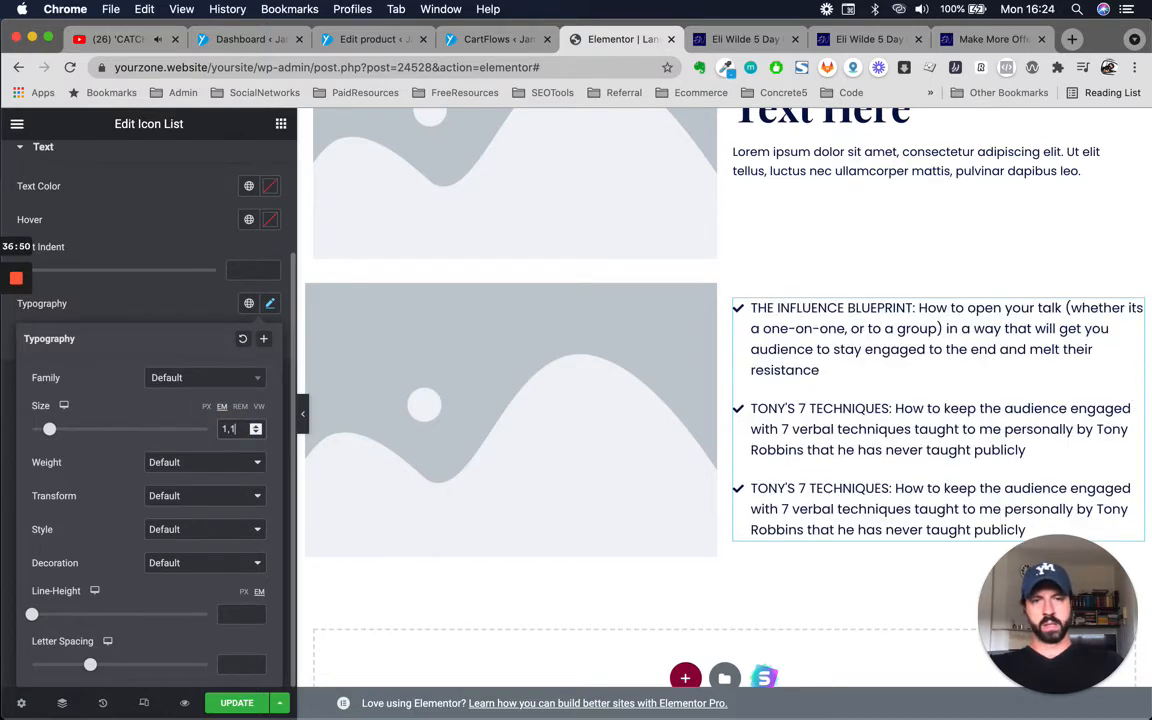
key(Up)
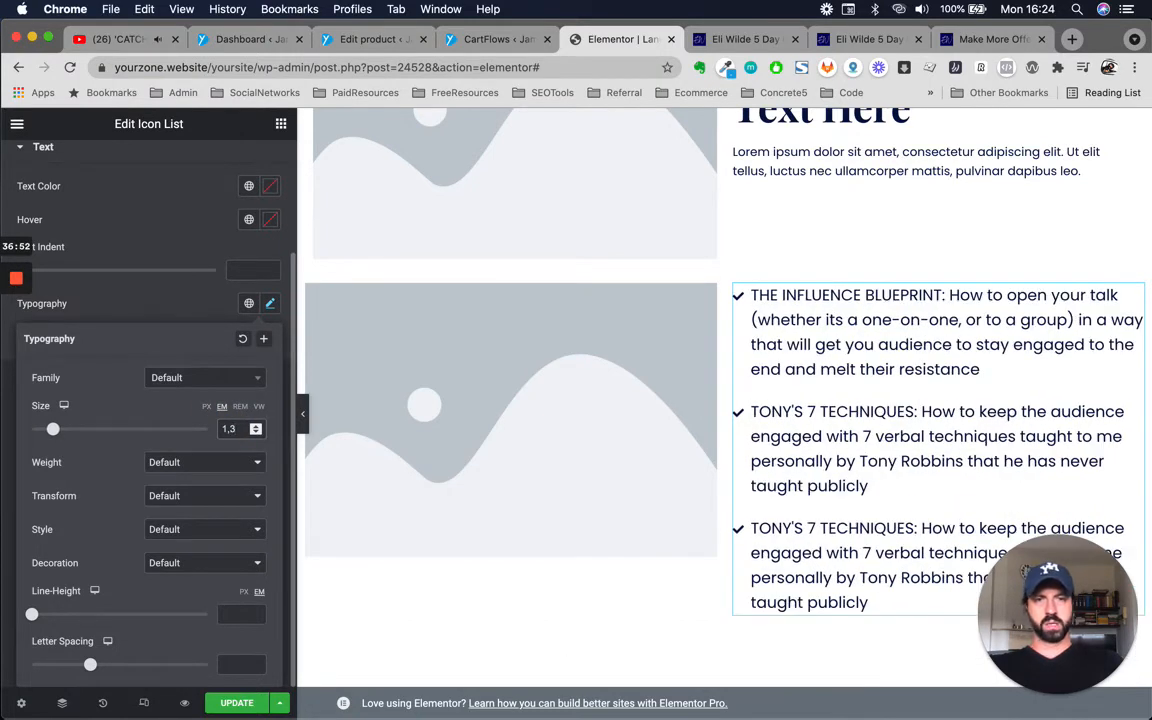
scroll(535, 517, down, 3)
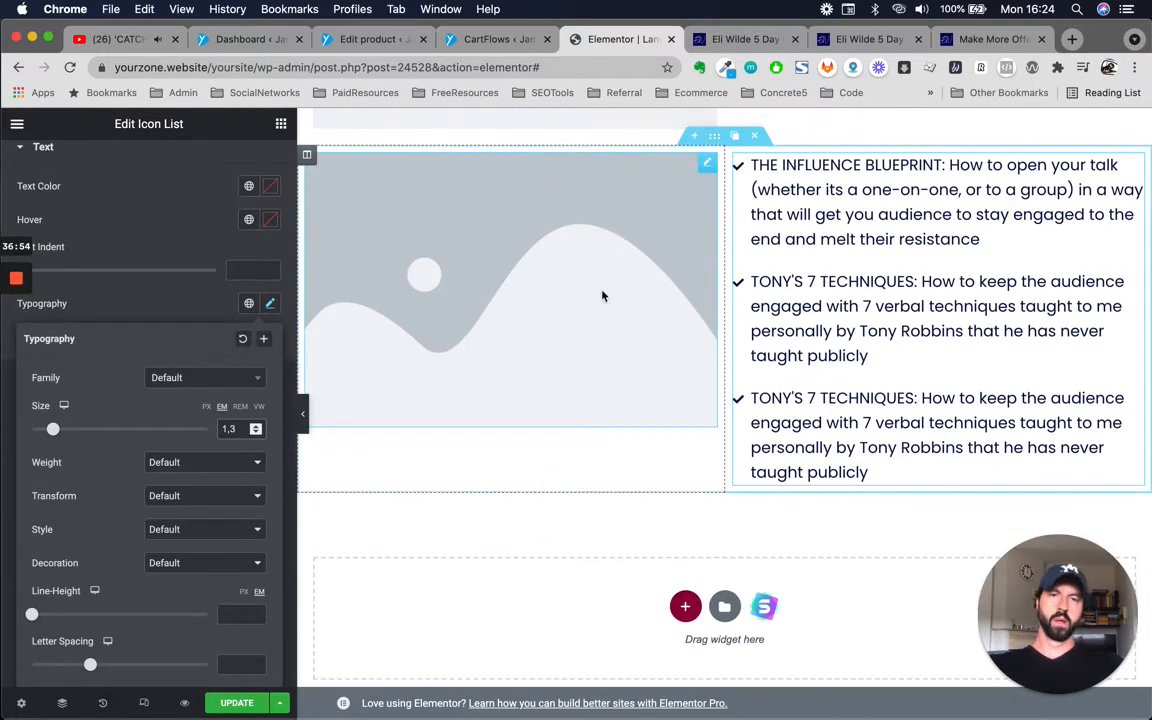
Compare the closing section with the reference page and set the image column's vertical alignment to Middle.
scroll(602, 310, up, 1)
click(745, 39)
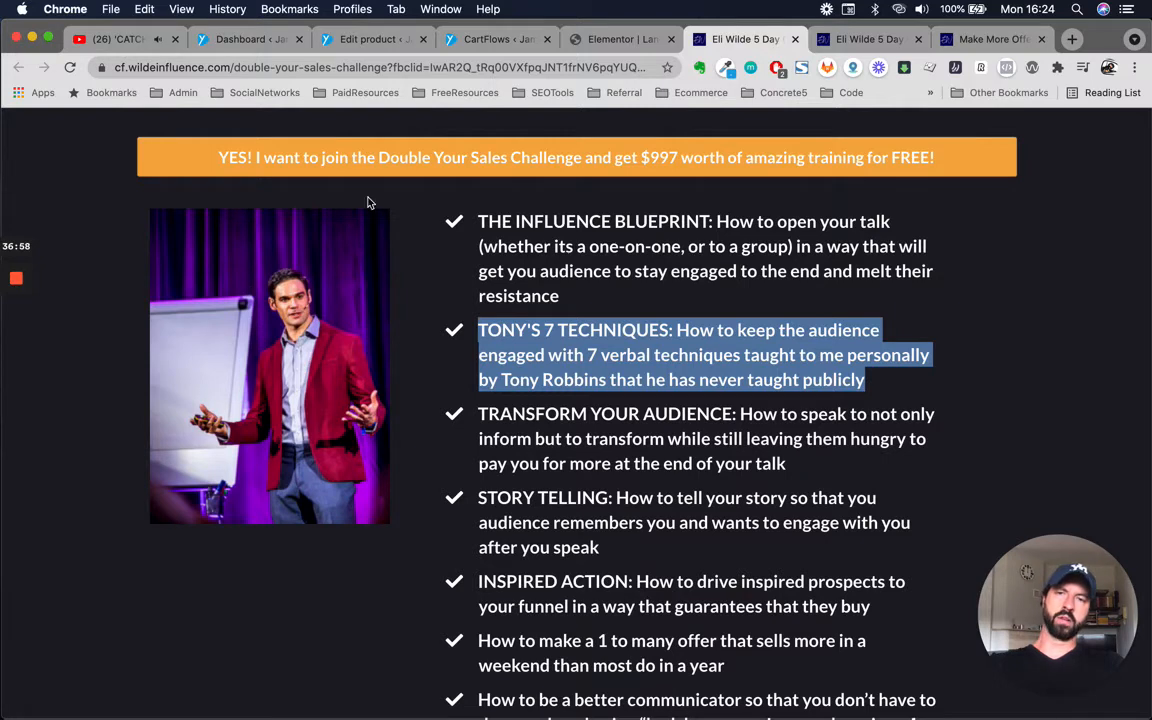
click(588, 39)
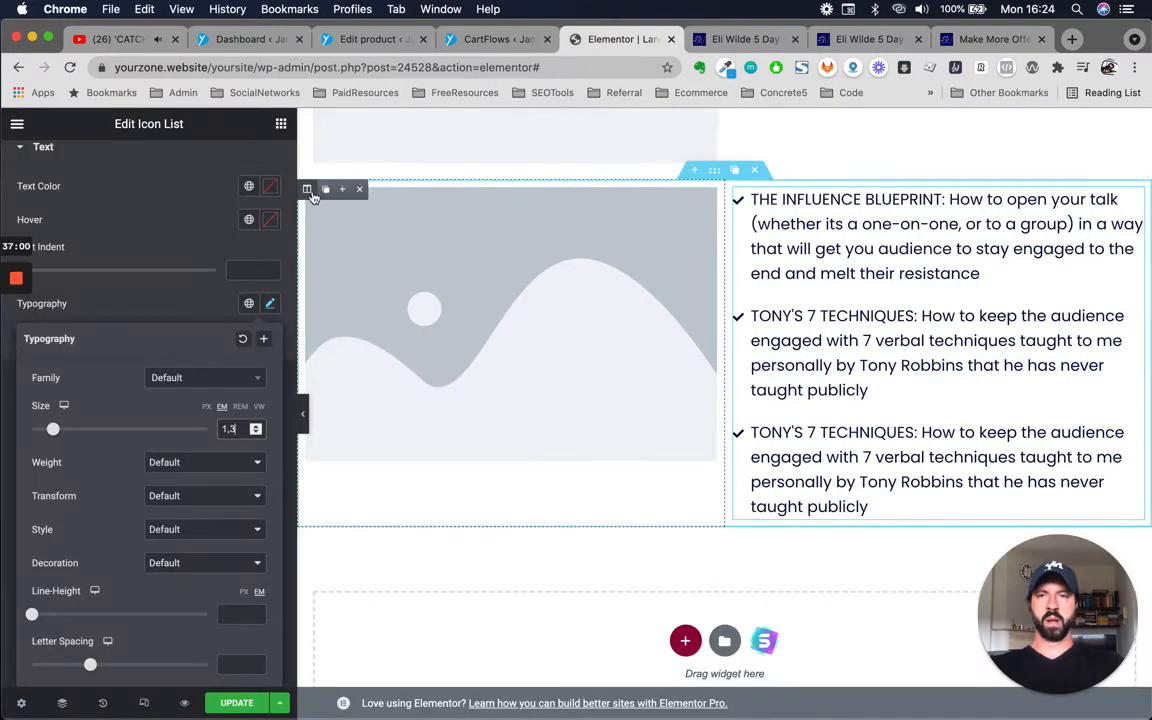
click(307, 188)
click(205, 283)
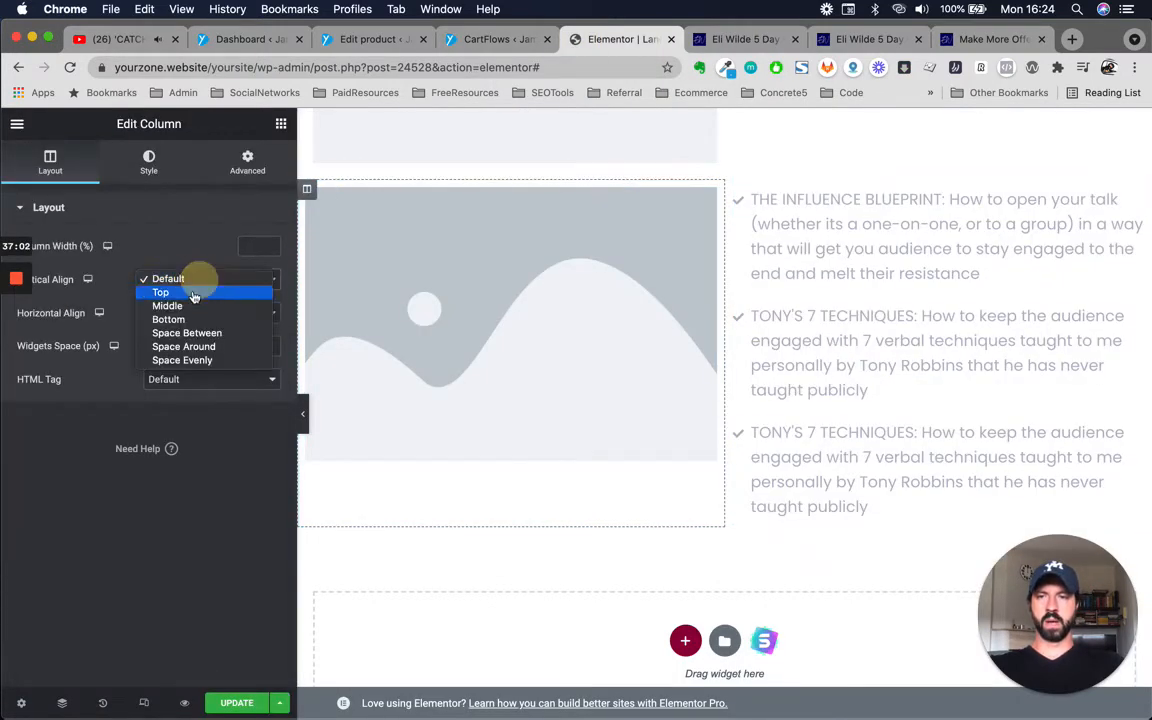
click(167, 303)
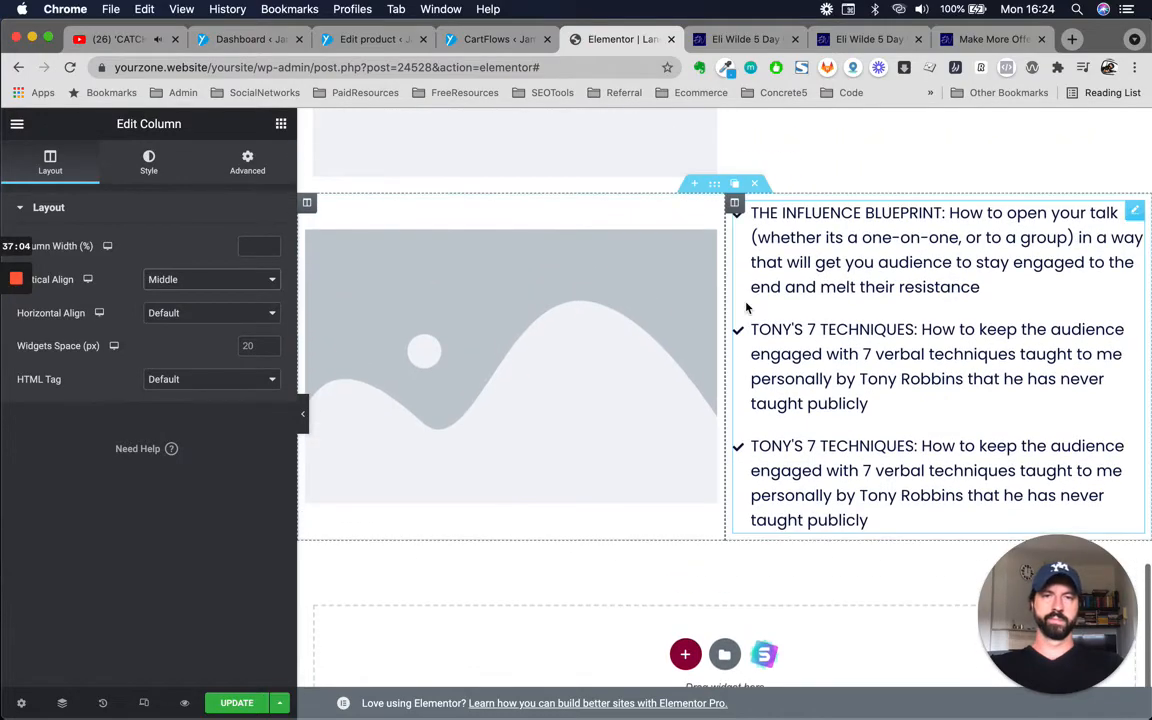
Examine the reference page's remaining checklist, FAQ and closing call-to-action sections, and return to its opening section.
click(752, 39)
scroll(704, 471, down, 10)
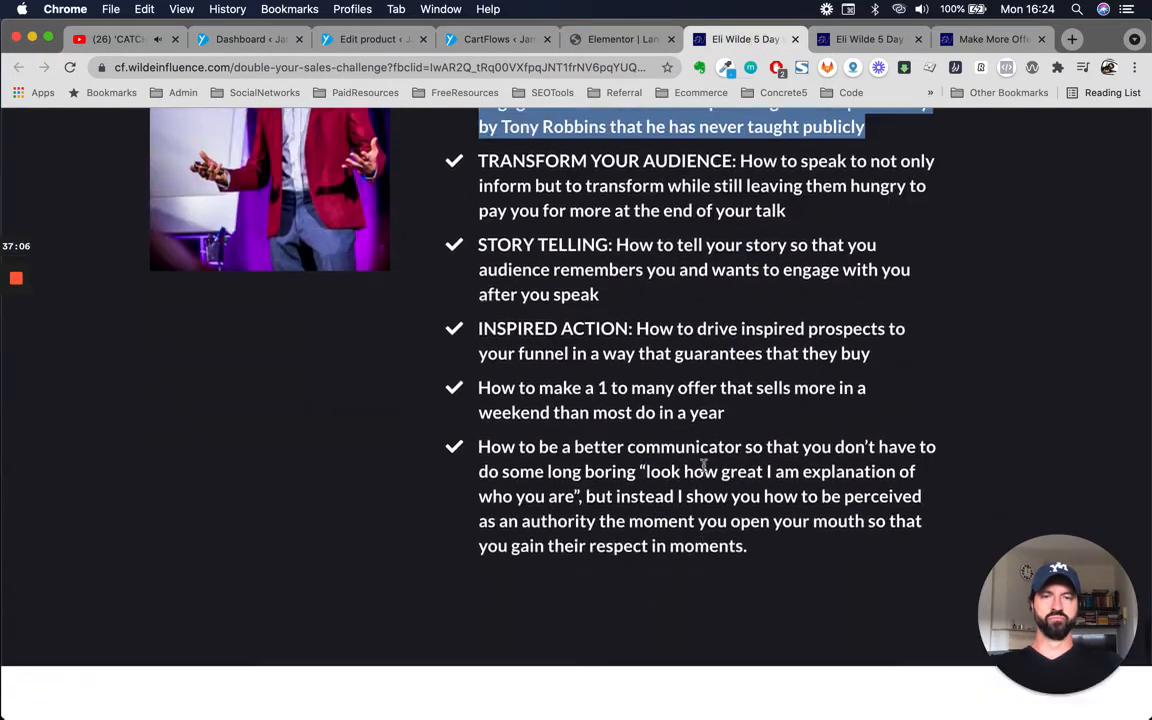
scroll(704, 471, down, 5)
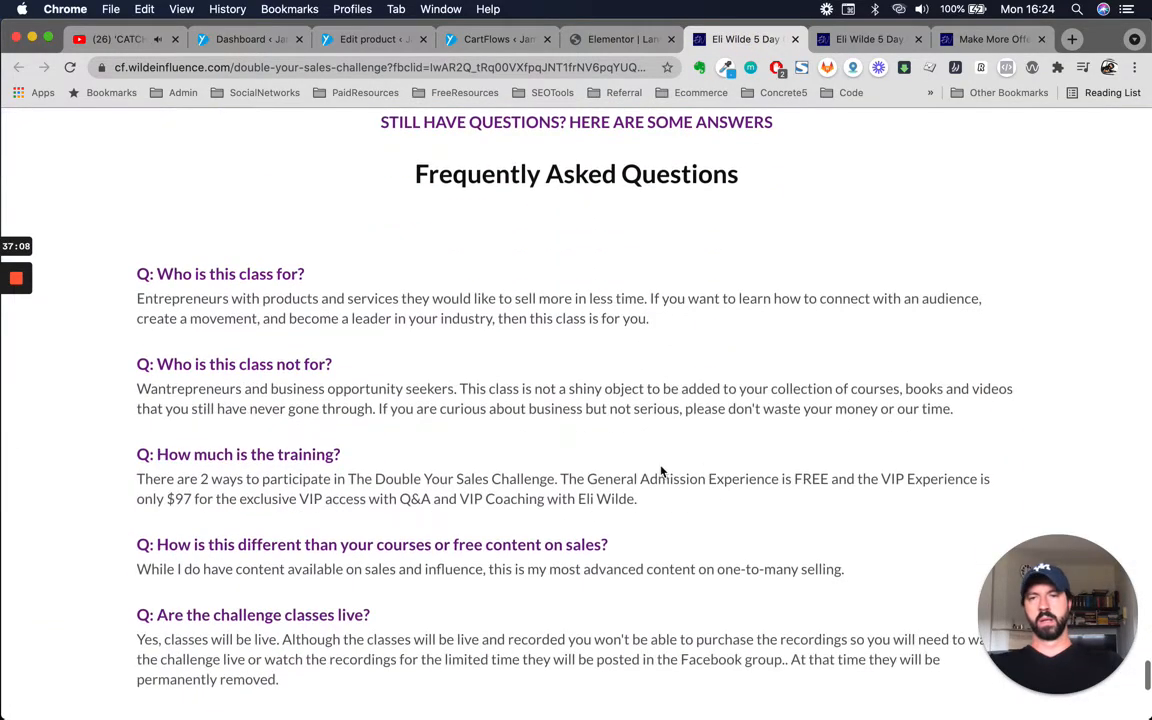
scroll(533, 463, down, 5)
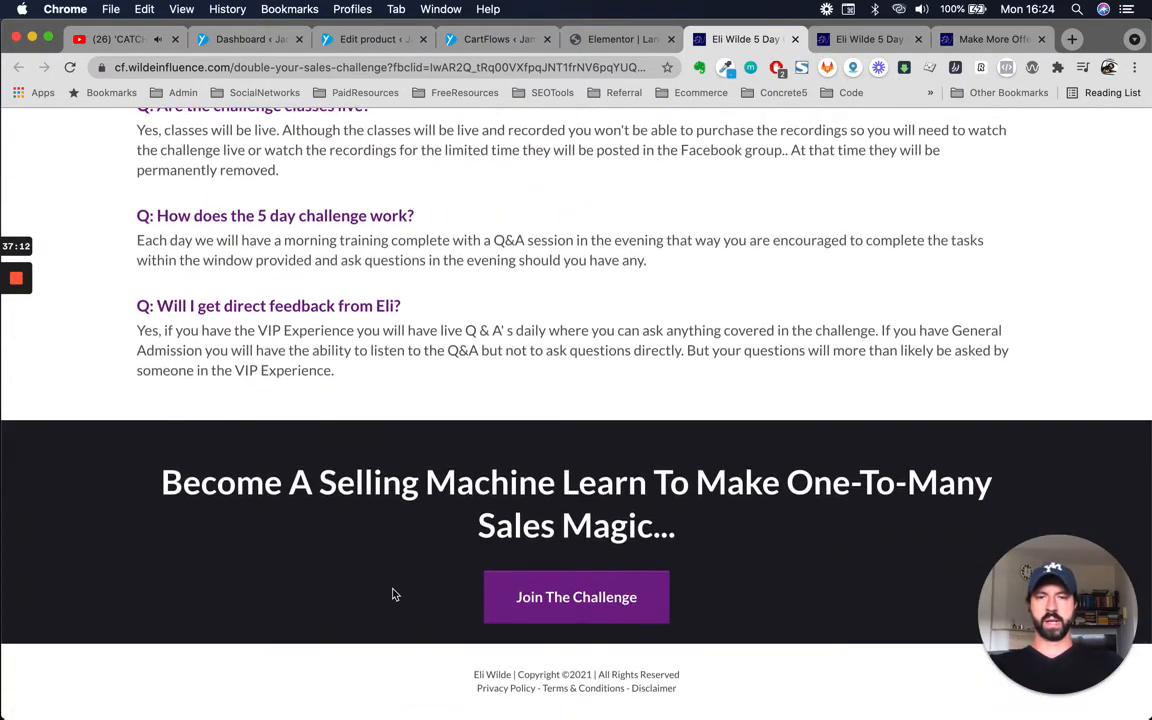
click(576, 597)
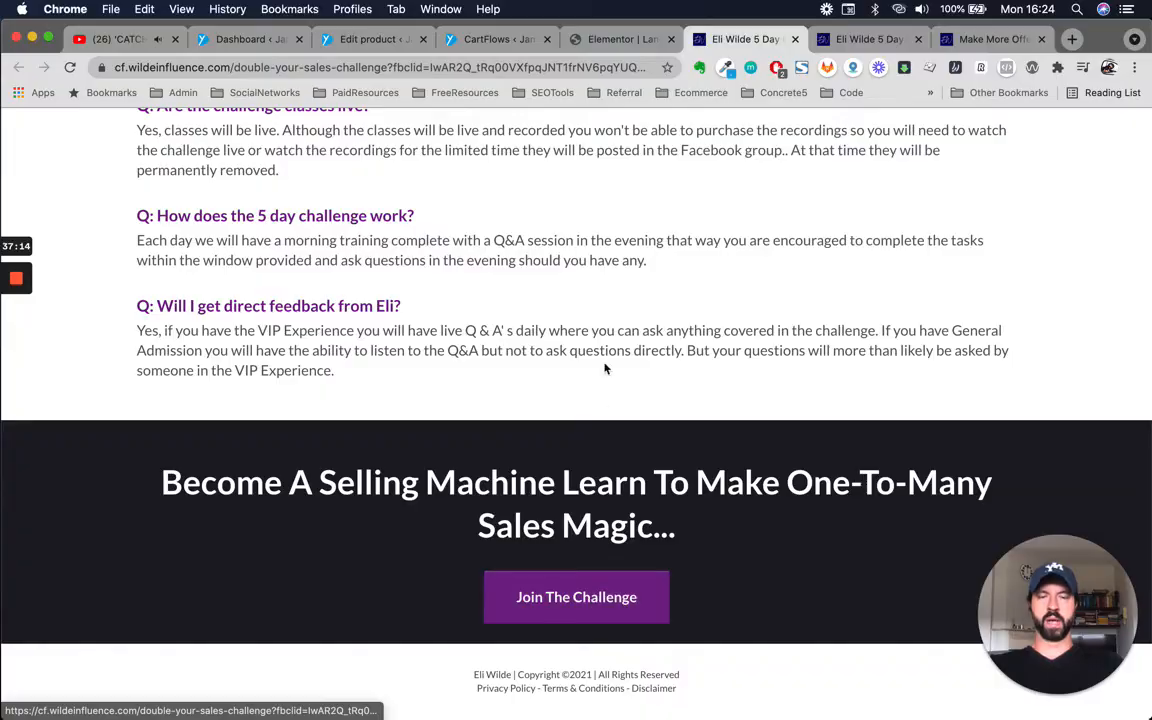
scroll(605, 369, up, 20)
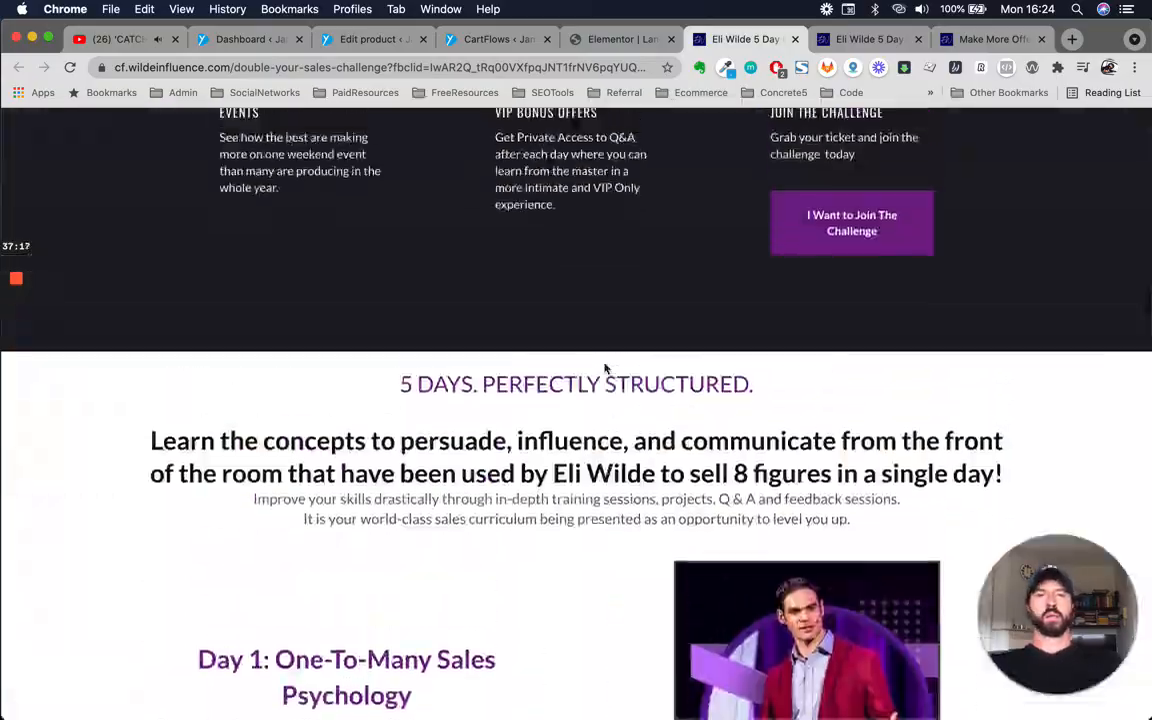
scroll(605, 369, up, 20)
key(ctrl+Up)
click(453, 309)
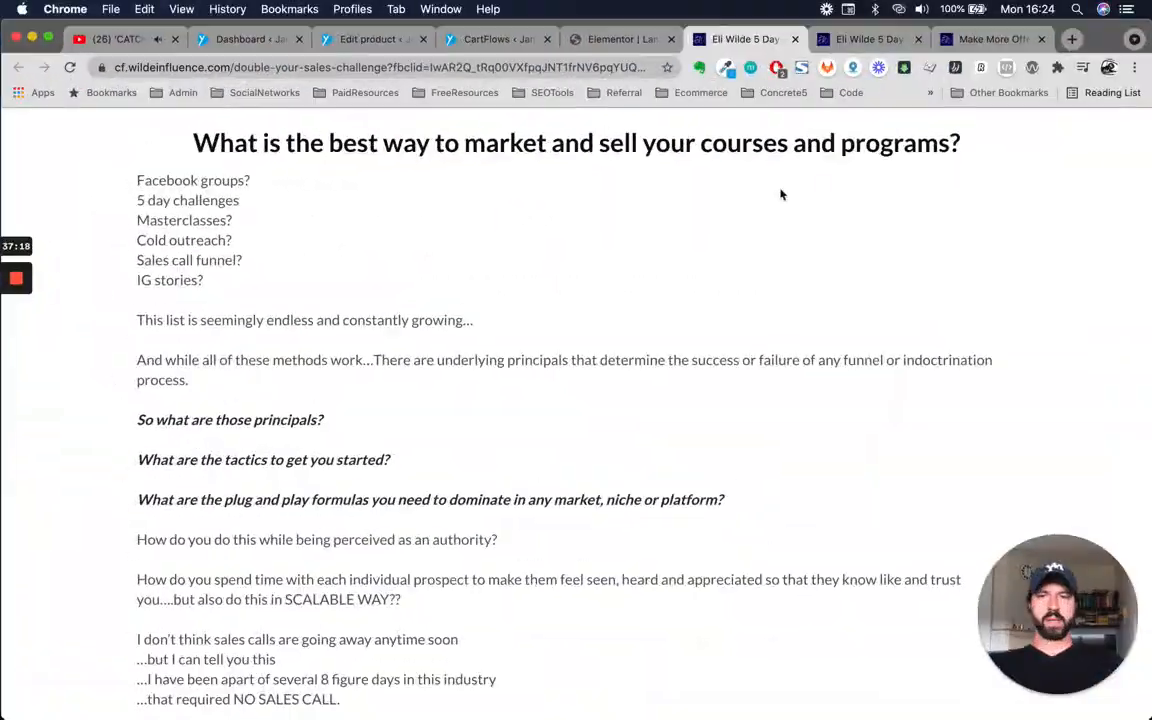
scroll(600, 400, up, 15)
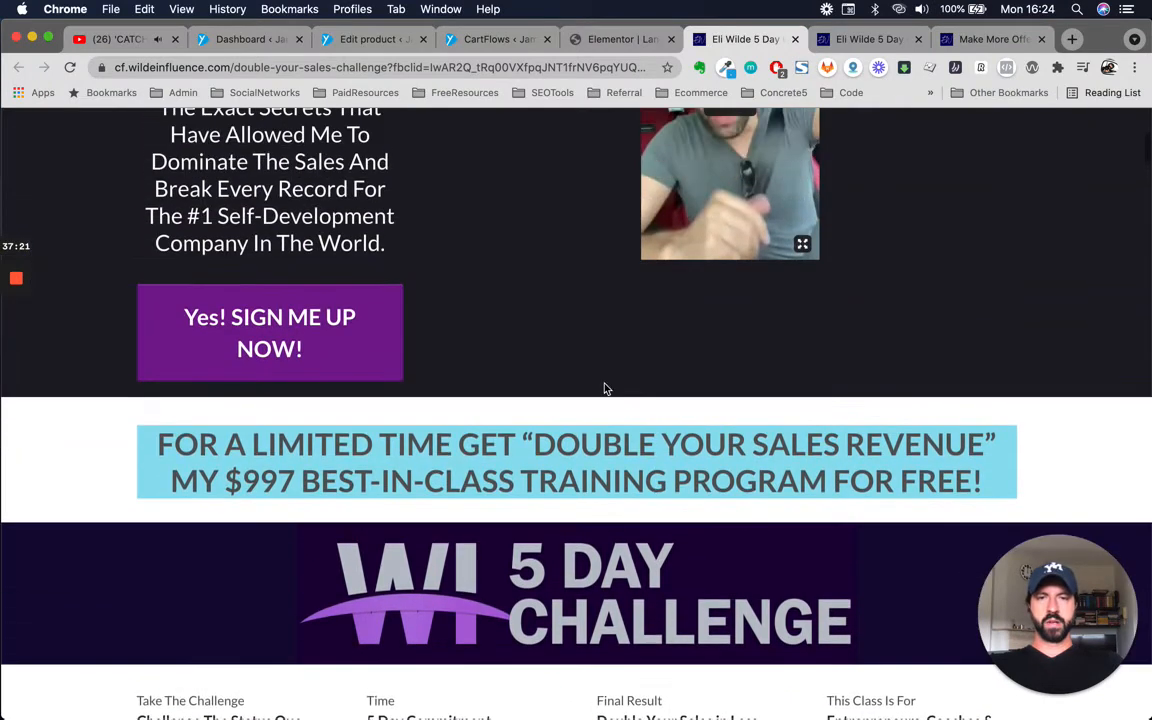
scroll(597, 402, up, 5)
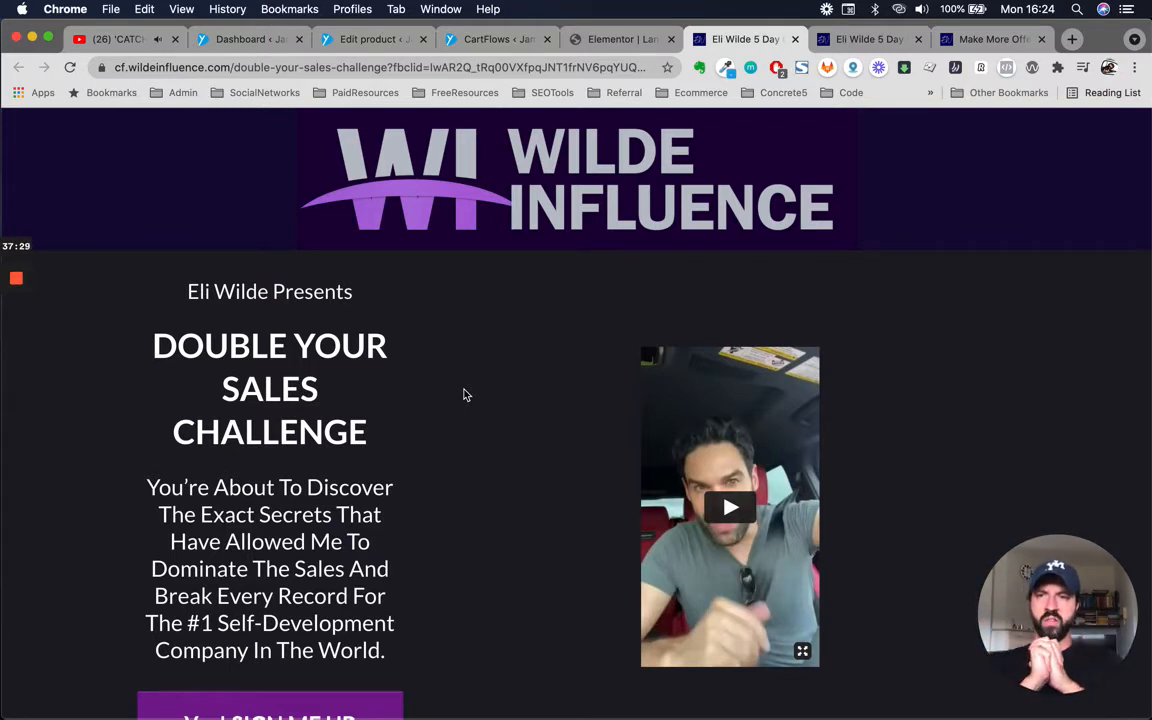
Examine the presenter line and the "DOUBLE YOUR SALES CHALLENGE" headline in the reference page's opening section.
scroll(420, 356, down, 2)
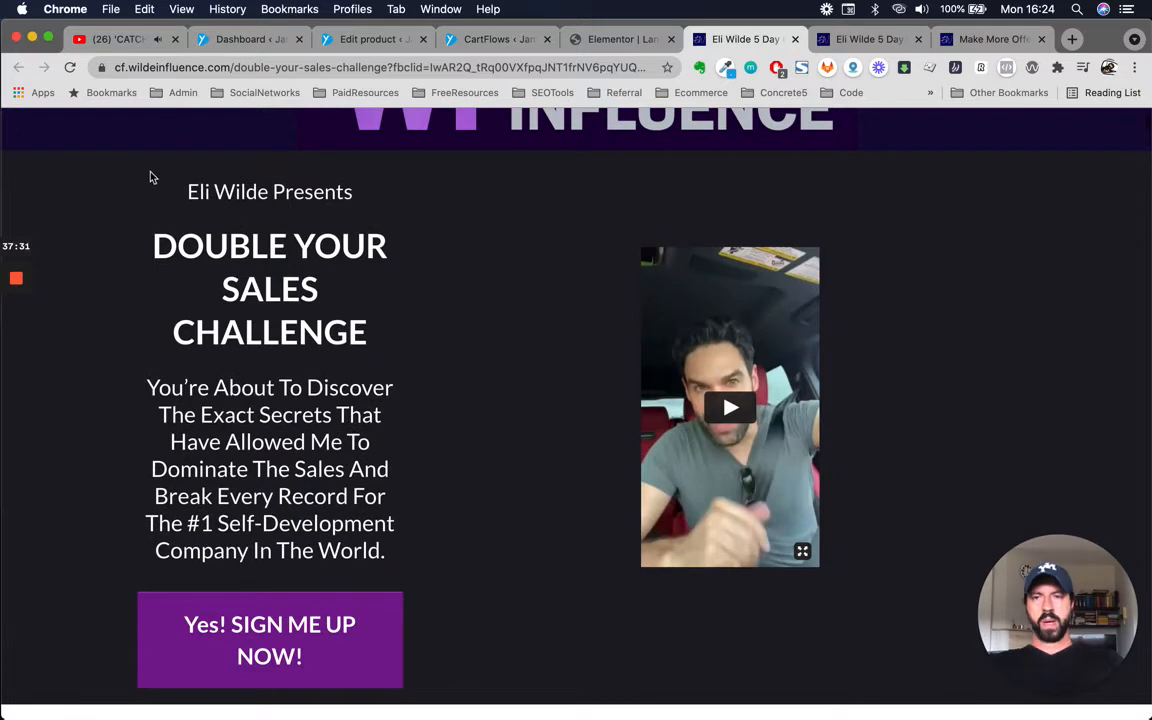
drag(192, 191, 270, 200)
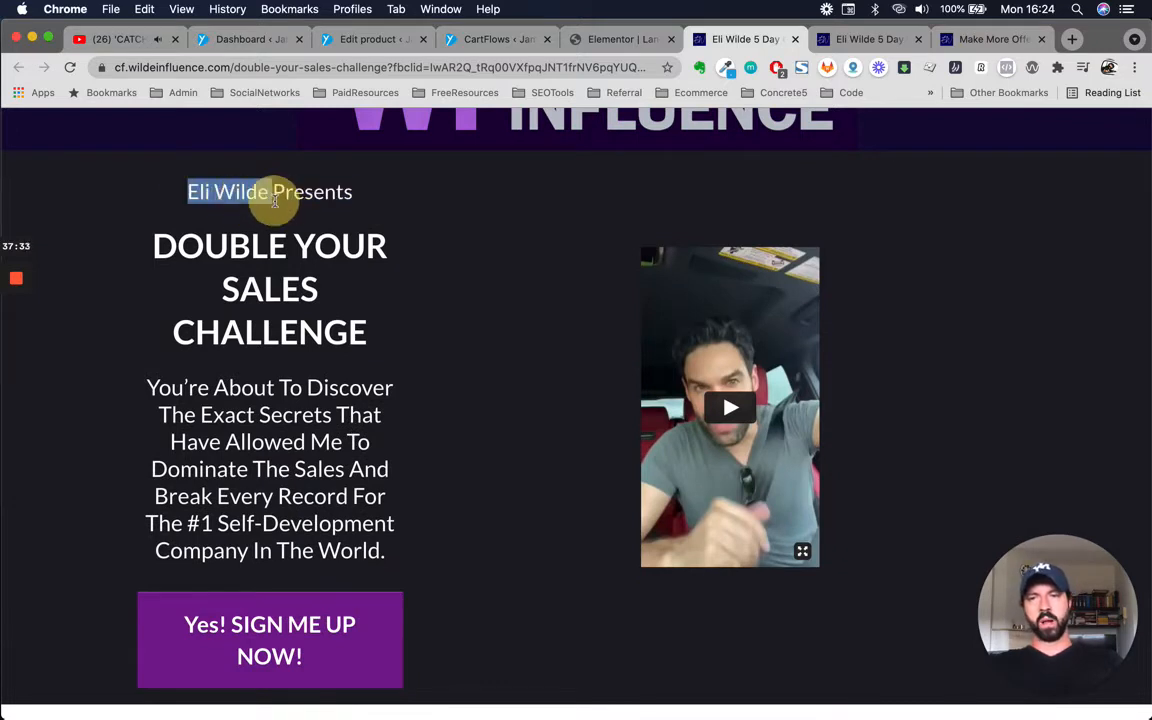
right_click(276, 205)
click(250, 187)
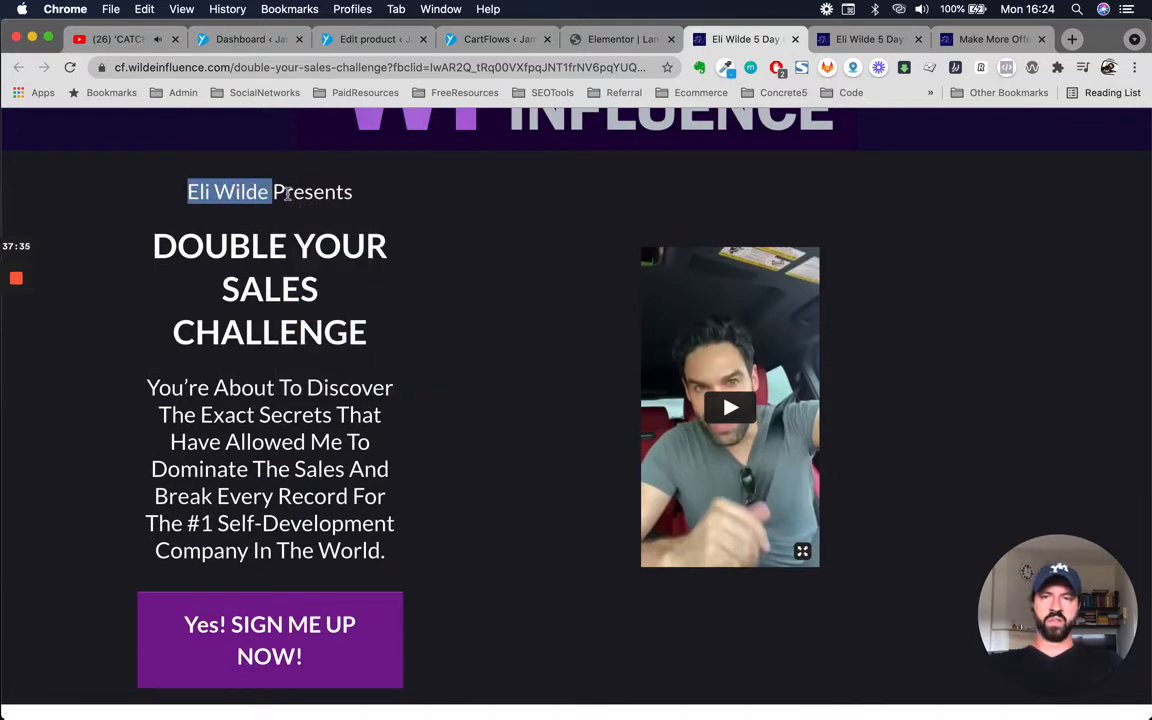
click(287, 194)
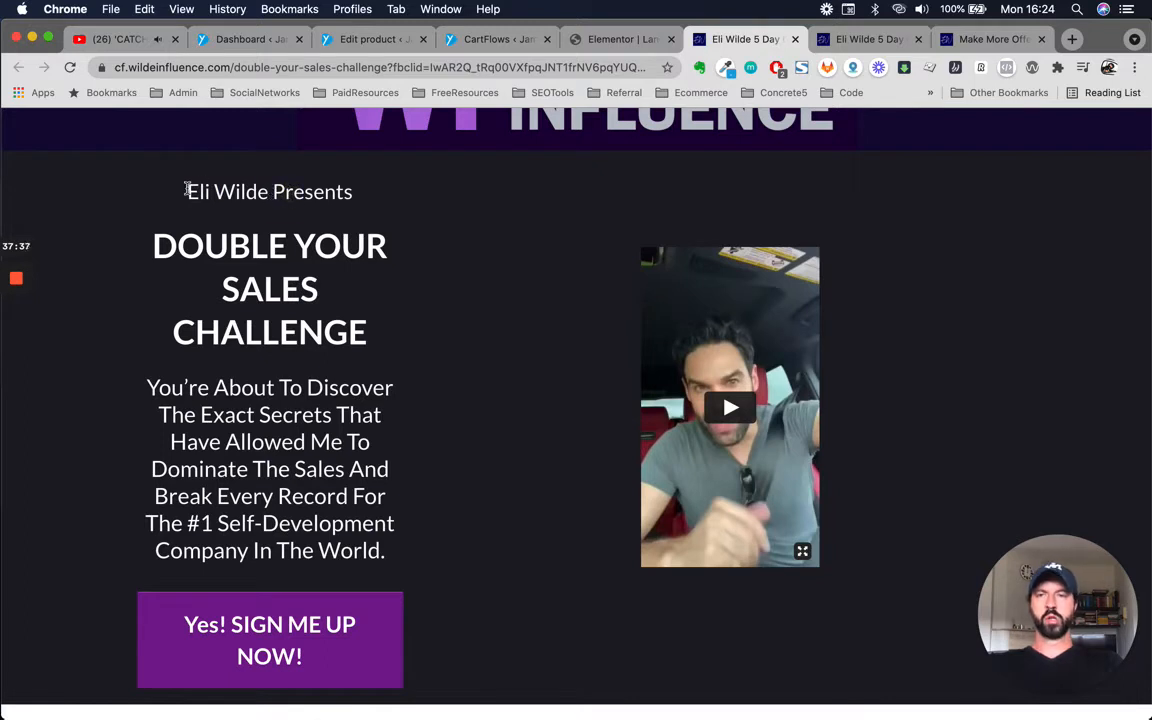
drag(187, 191, 367, 195)
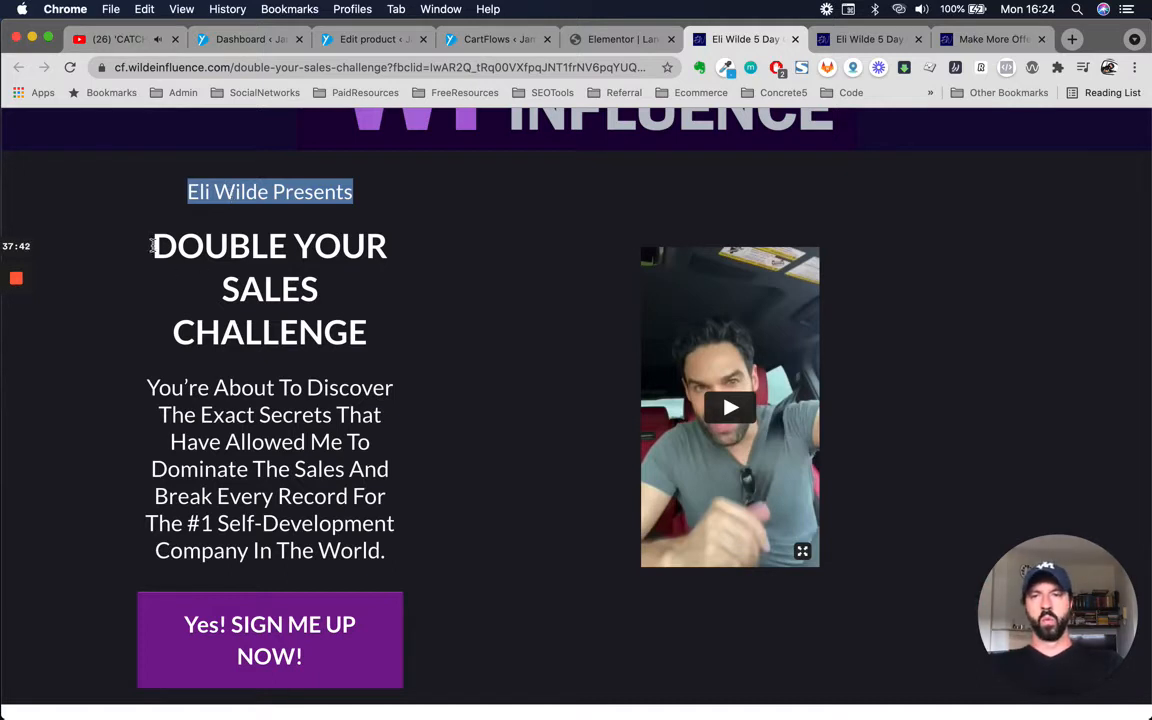
drag(145, 232, 378, 355)
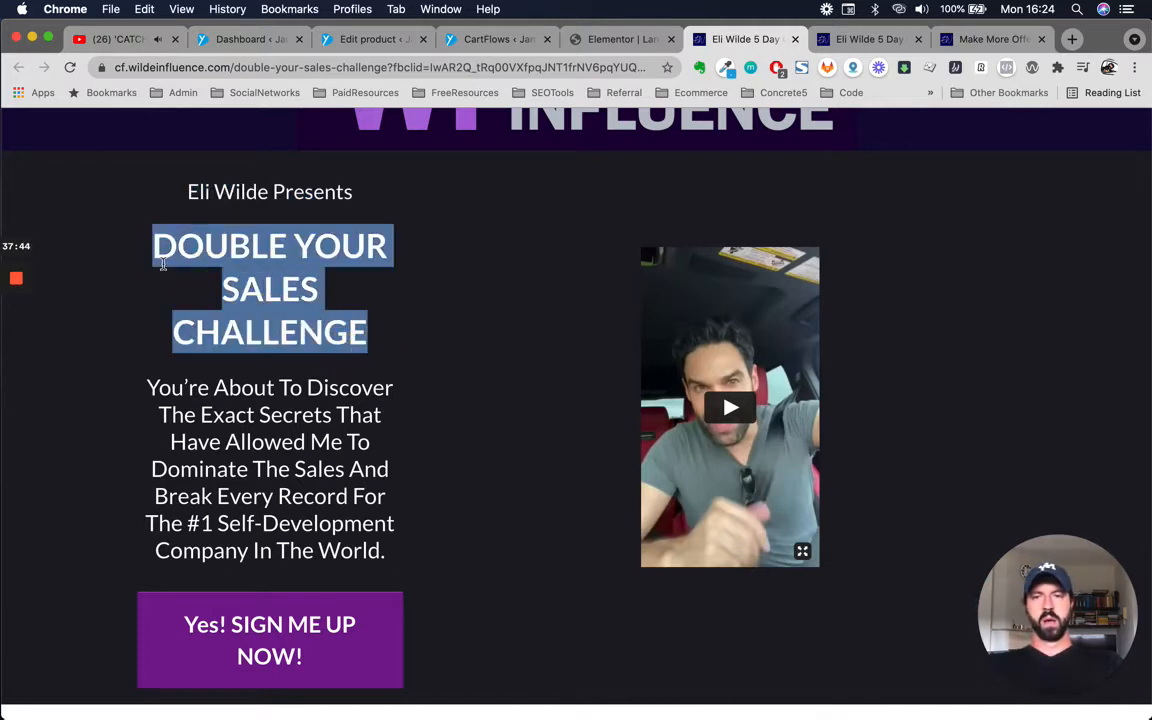
click(285, 288)
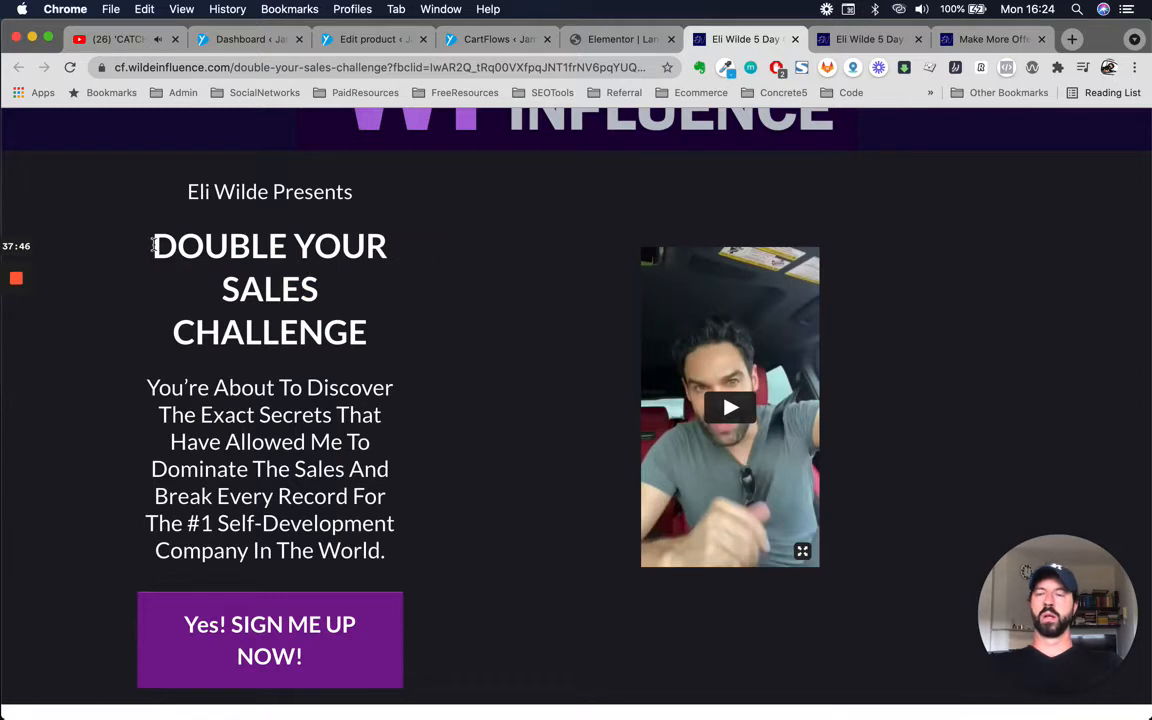
drag(172, 248, 368, 330)
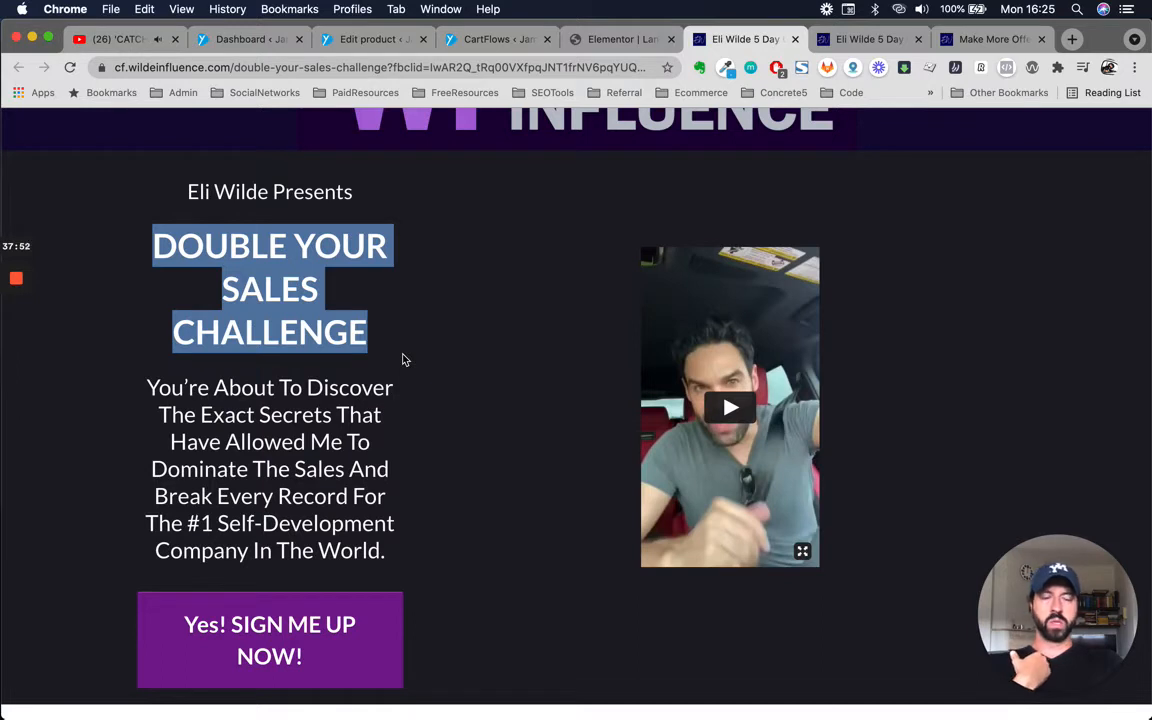
click(258, 264)
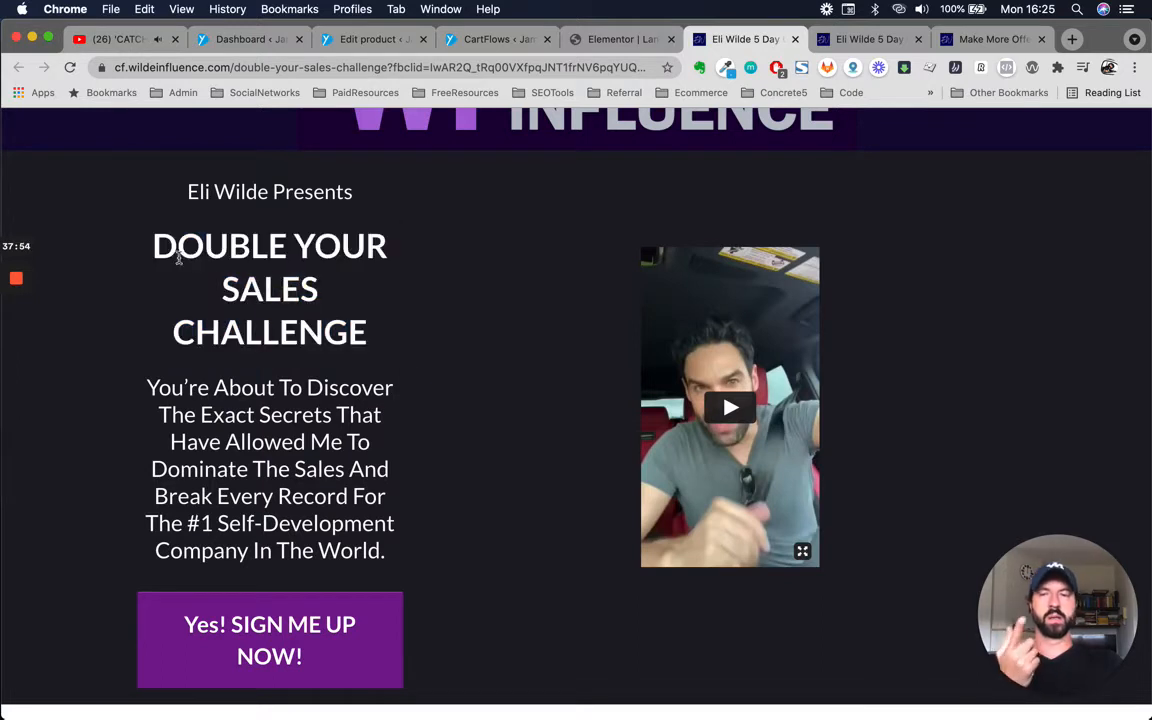
drag(152, 249, 370, 357)
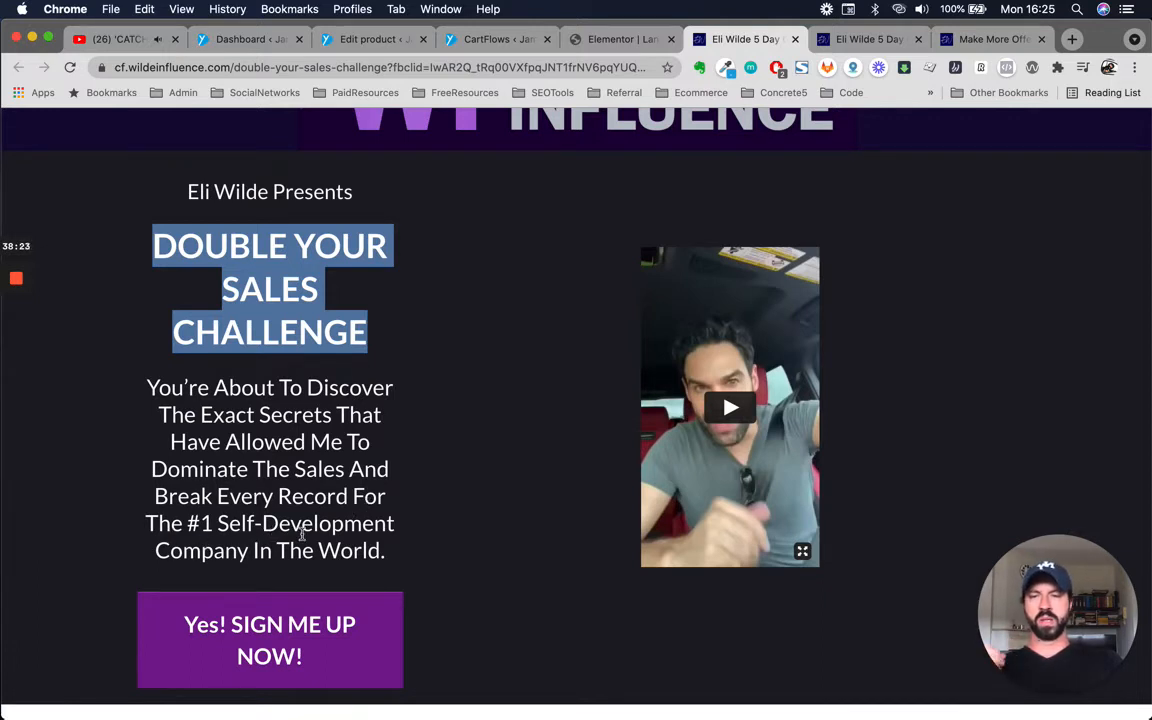
scroll(310, 533, down, 1)
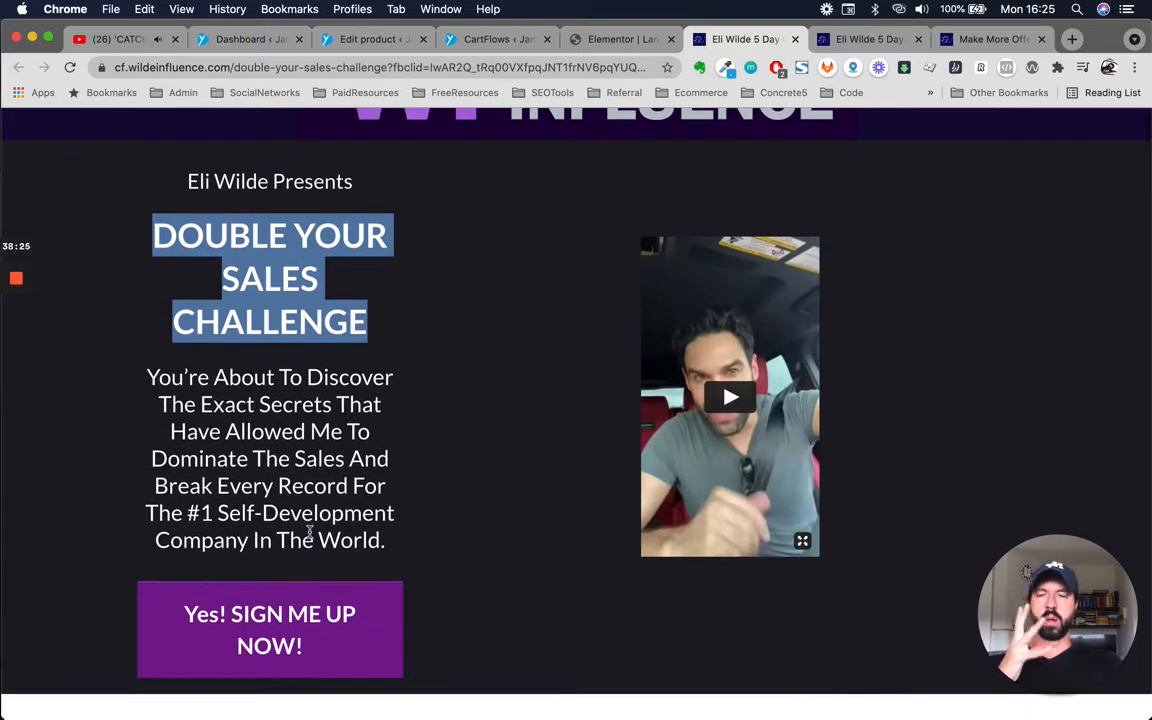
scroll(640, 500, up, 2)
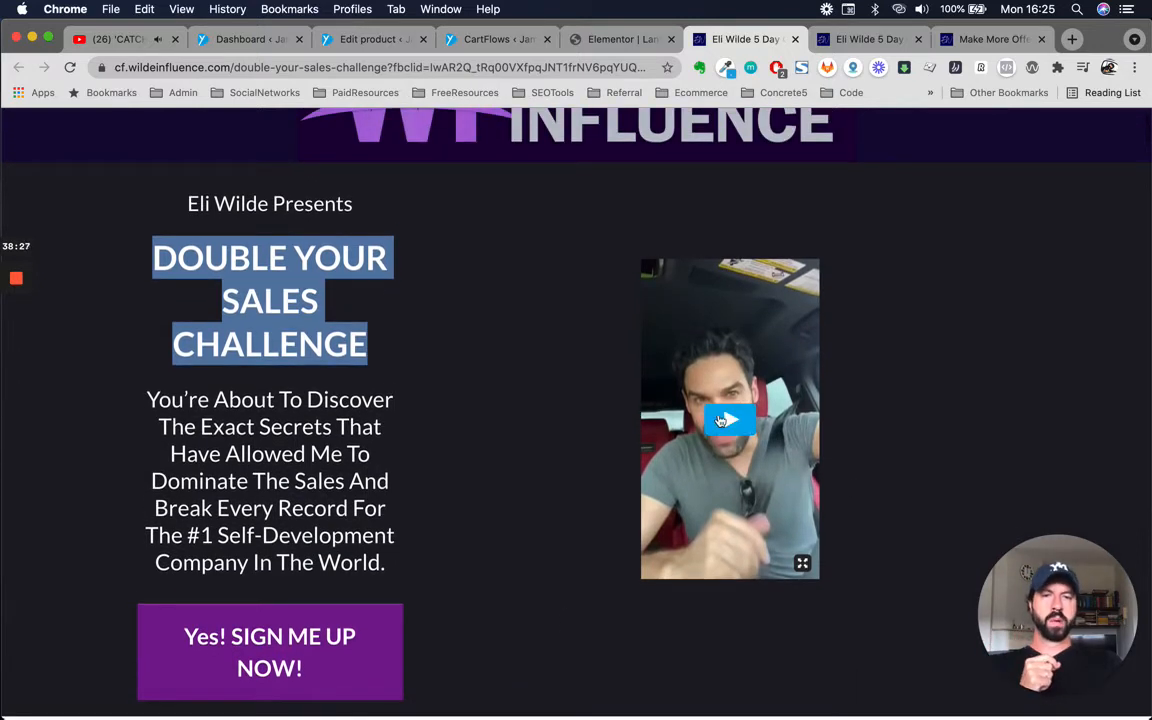
click(258, 463)
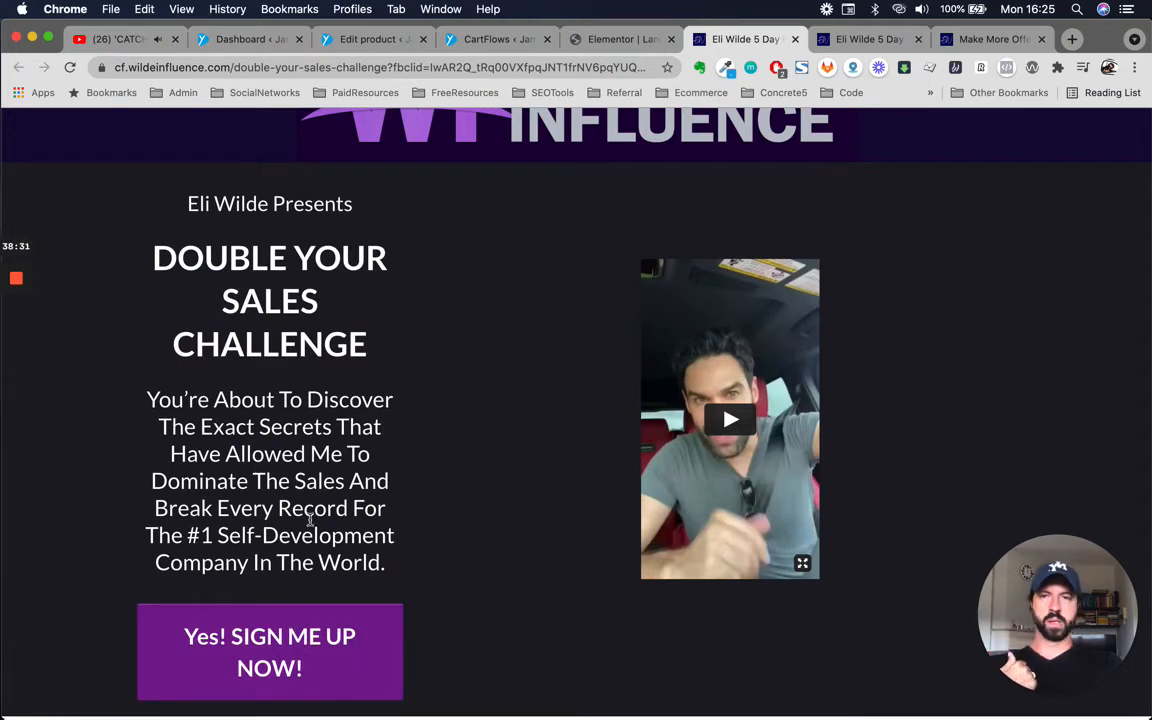
Examine the opening section's subheadline, video and sign-up button, and the limited-time offer banner below them on the reference page.
scroll(310, 519, down, 4)
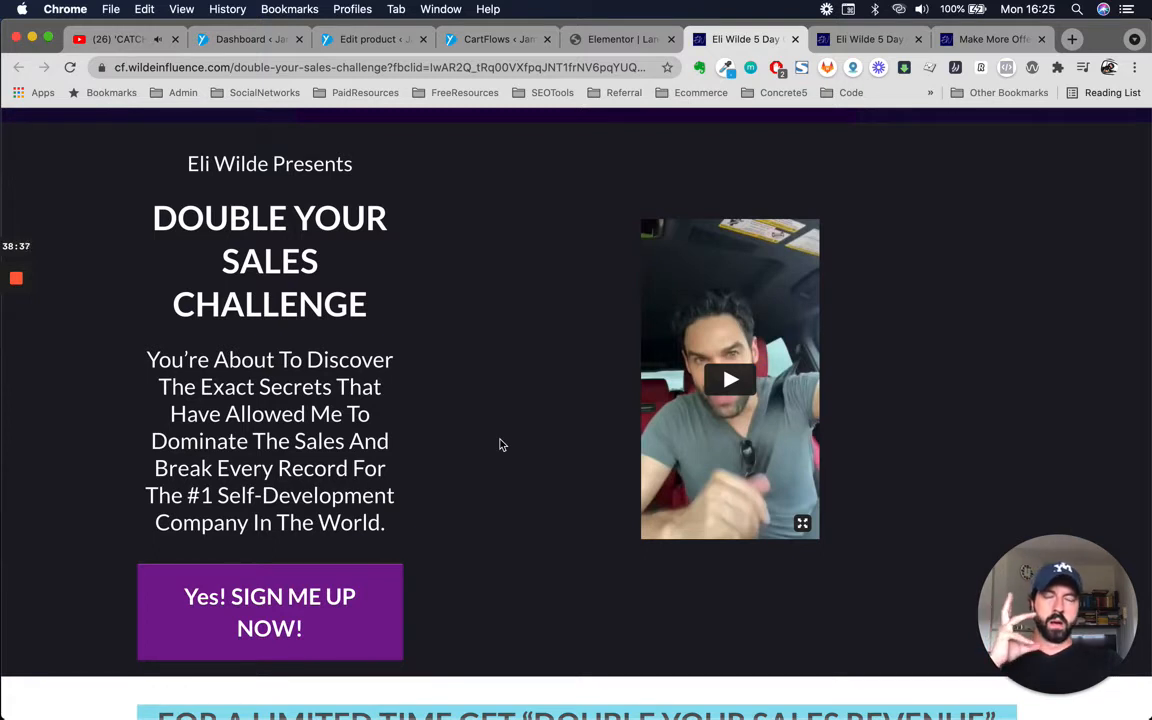
scroll(522, 397, up, 1)
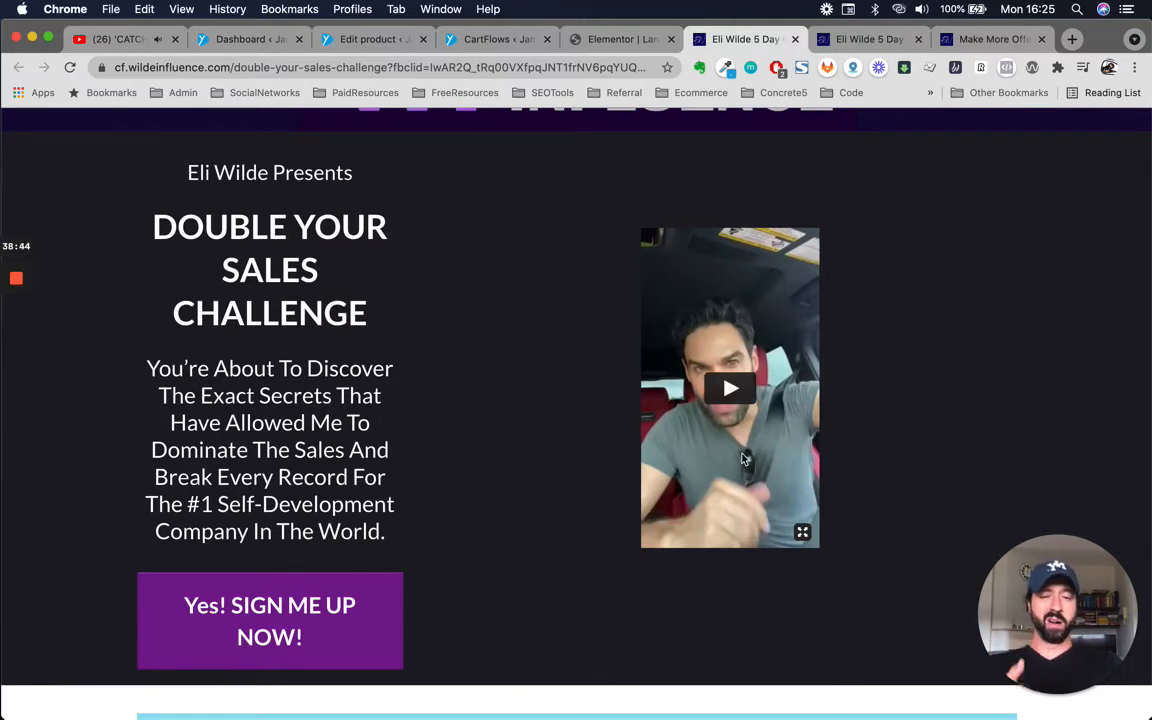
scroll(320, 365, up, 3)
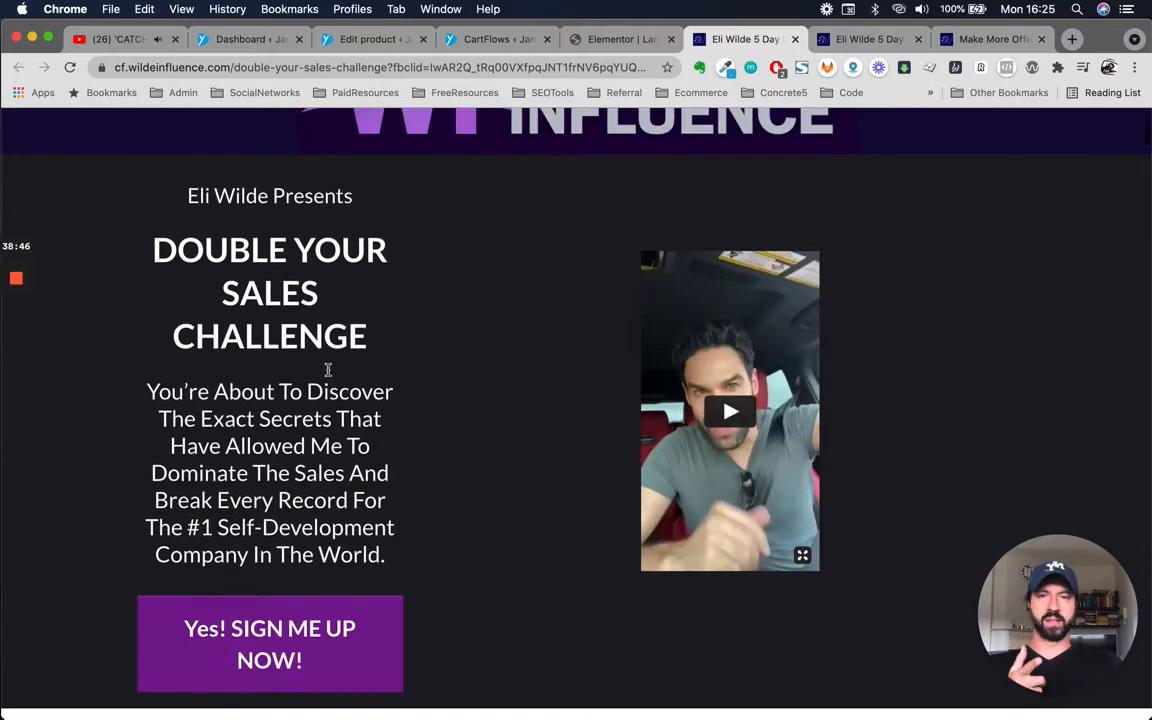
scroll(497, 445, down, 5)
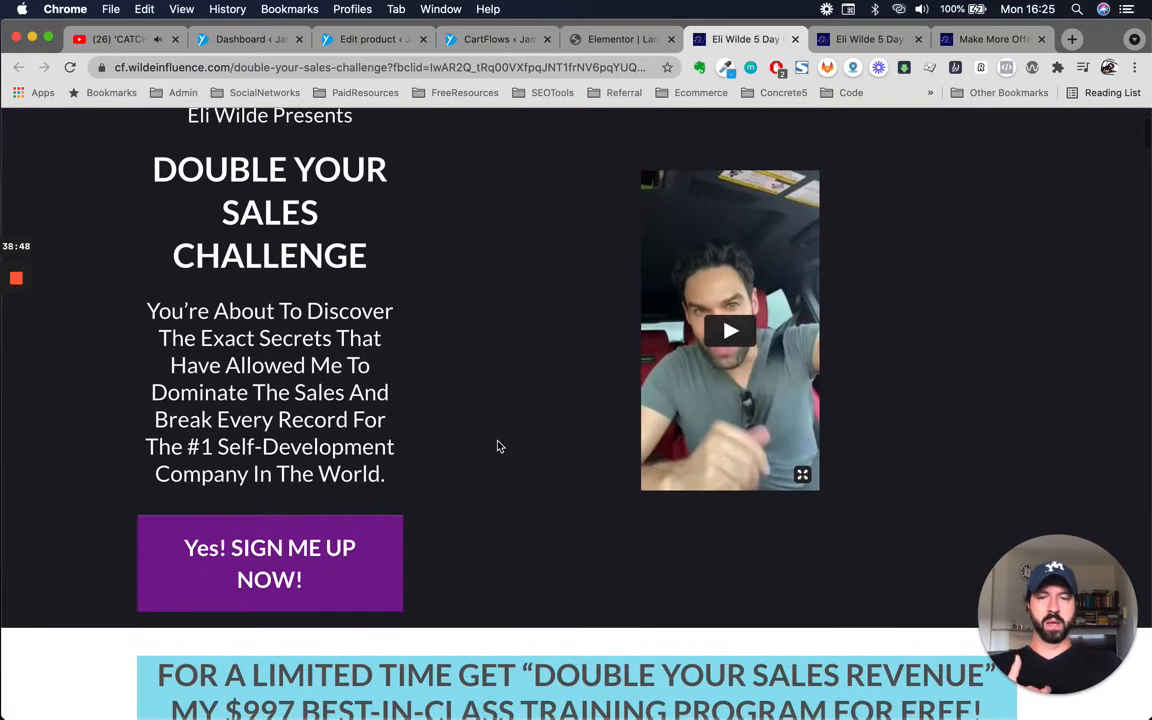
scroll(497, 445, up, 4)
triple_click(308, 437)
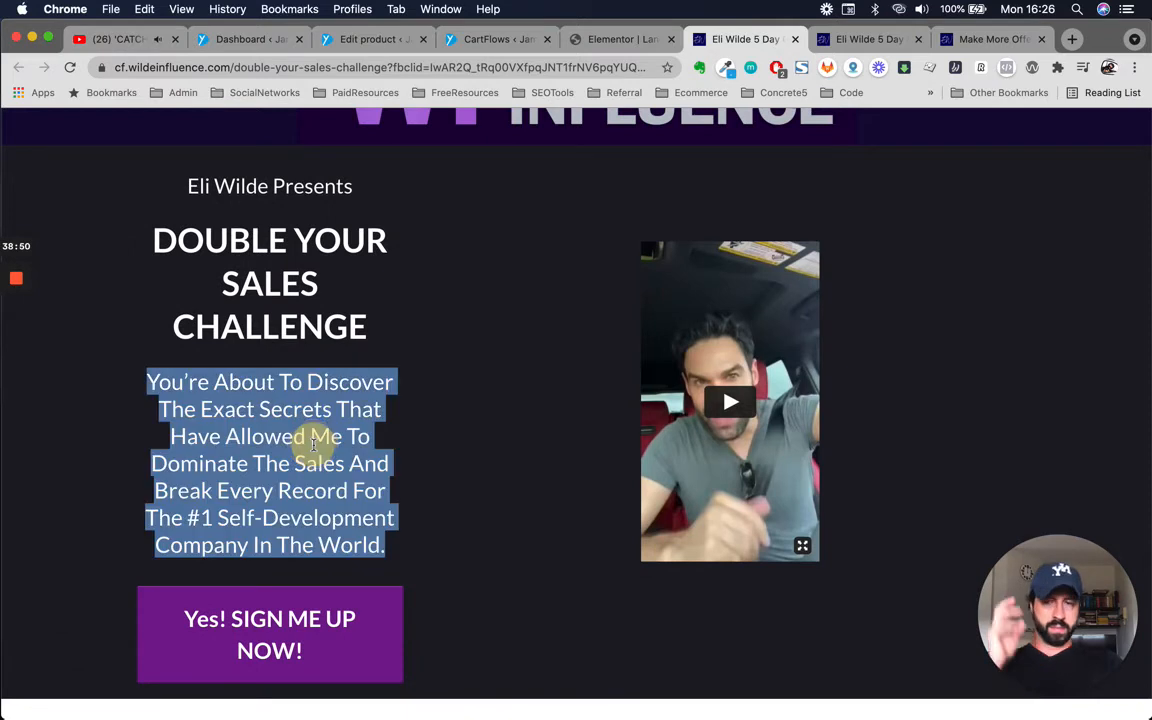
scroll(471, 463, down, 3)
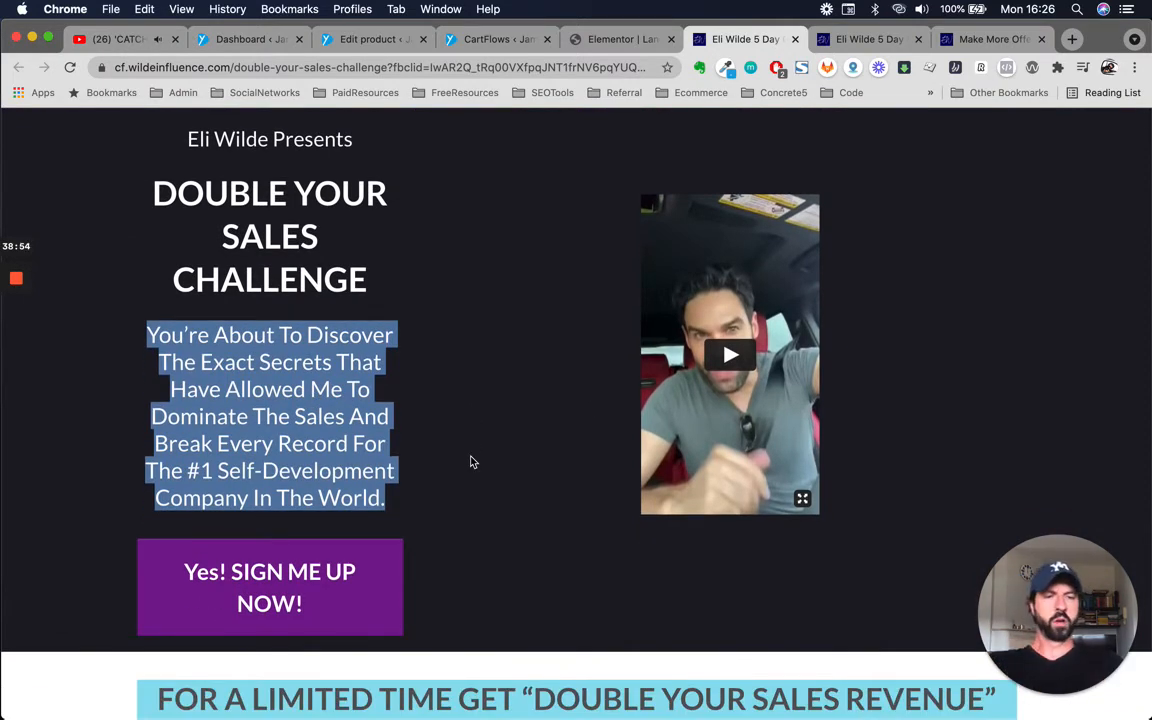
scroll(530, 452, up, 1)
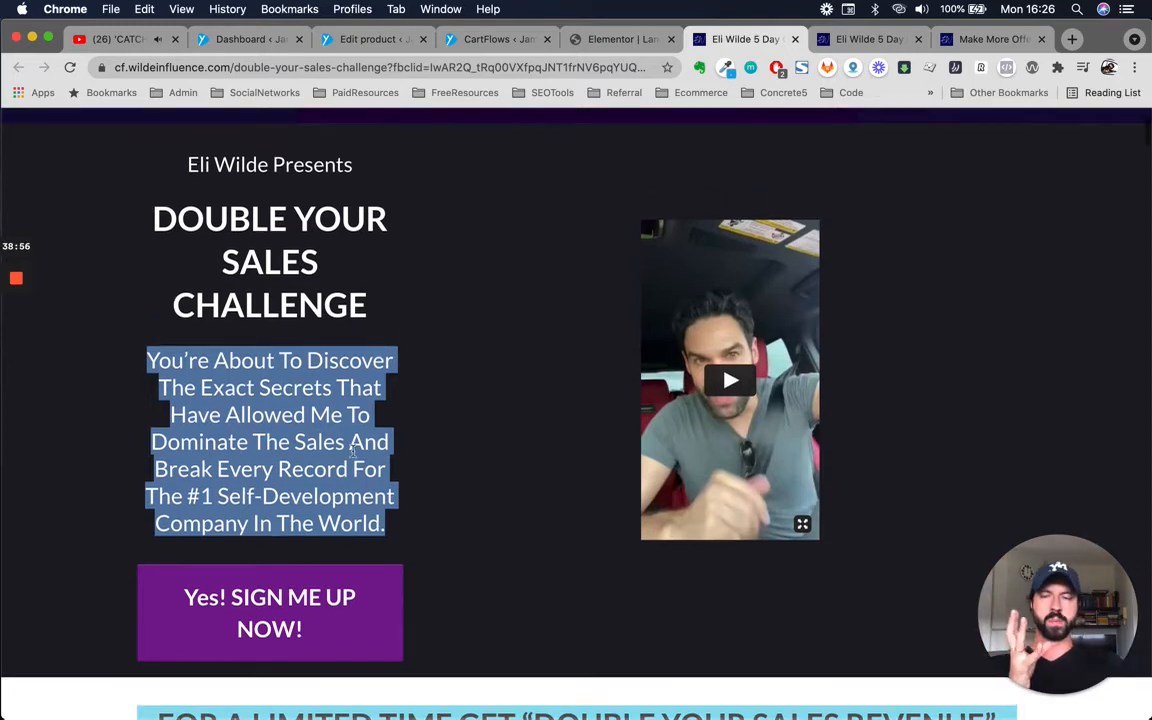
click(352, 452)
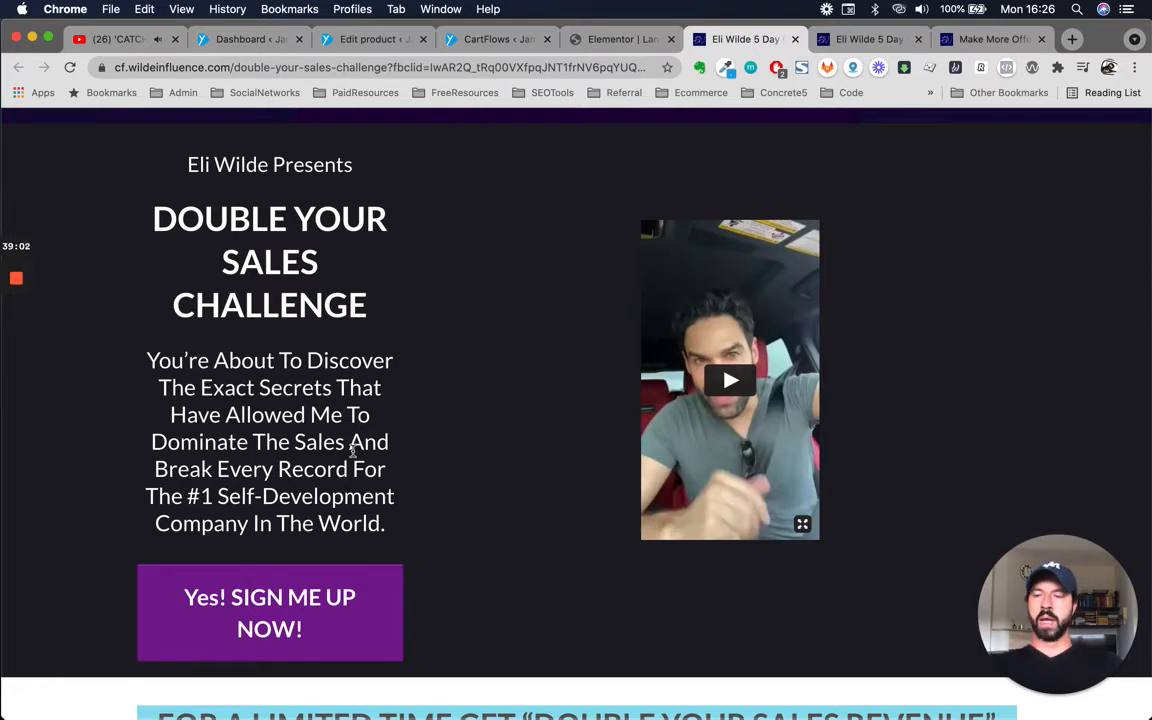
scroll(352, 452, down, 5)
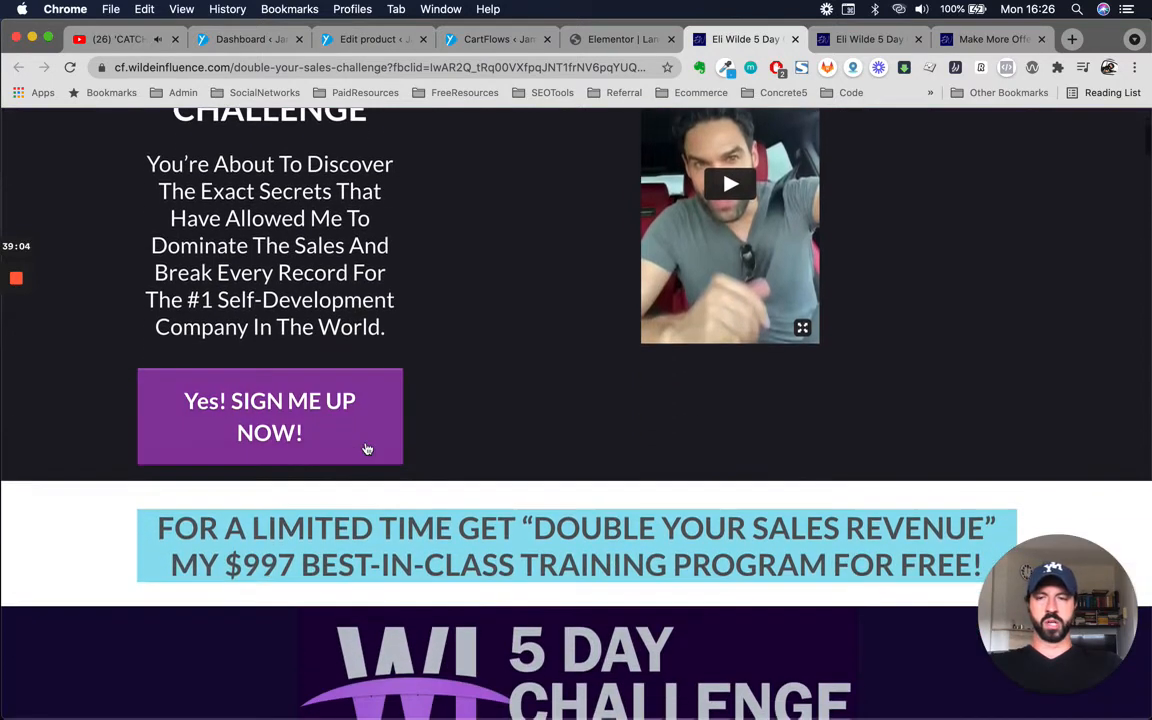
scroll(567, 535, down, 2)
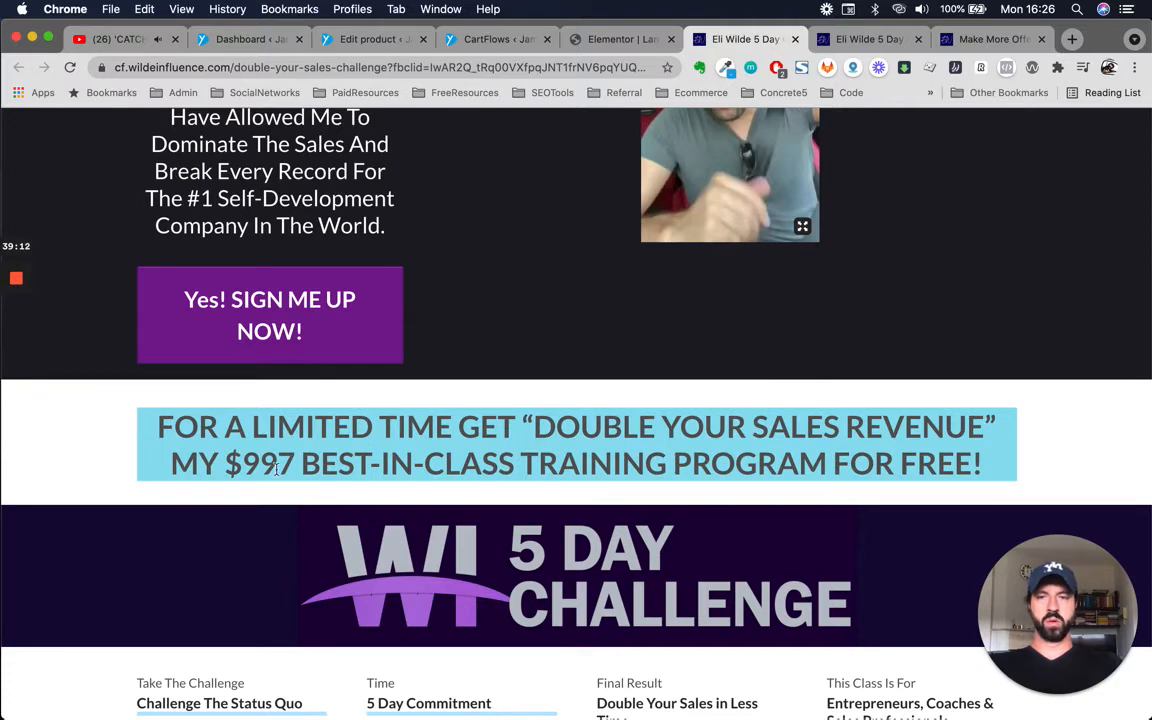
Examine the training program's price in the limited-time offer banner on the reference page.
drag(227, 463, 277, 463)
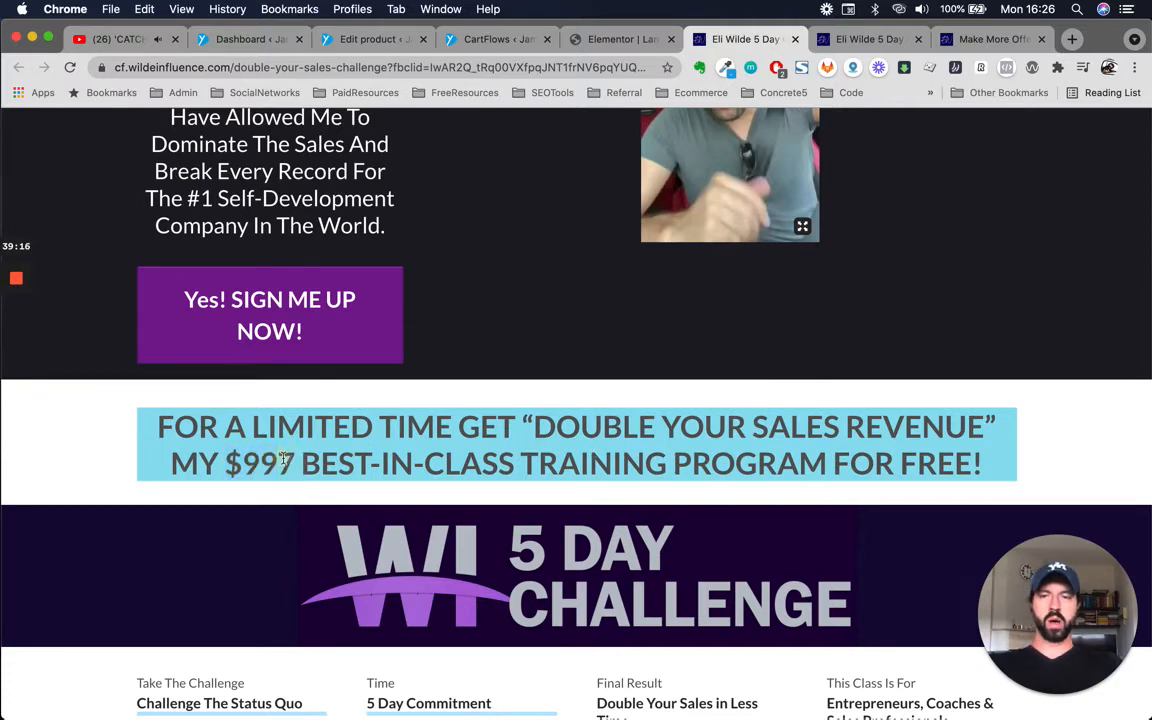
triple_click(239, 464)
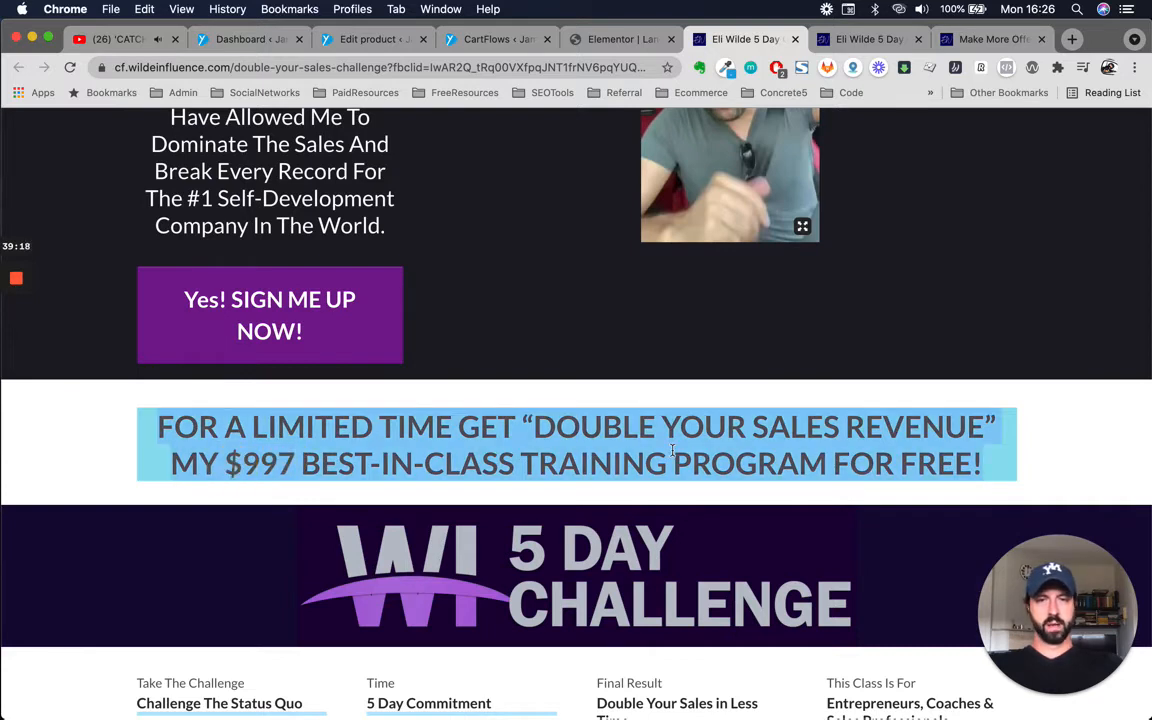
click(672, 450)
Examine the four-column challenge overview covering the challenge, time commitment, final result and target audience on the reference page.
scroll(672, 455, down, 3)
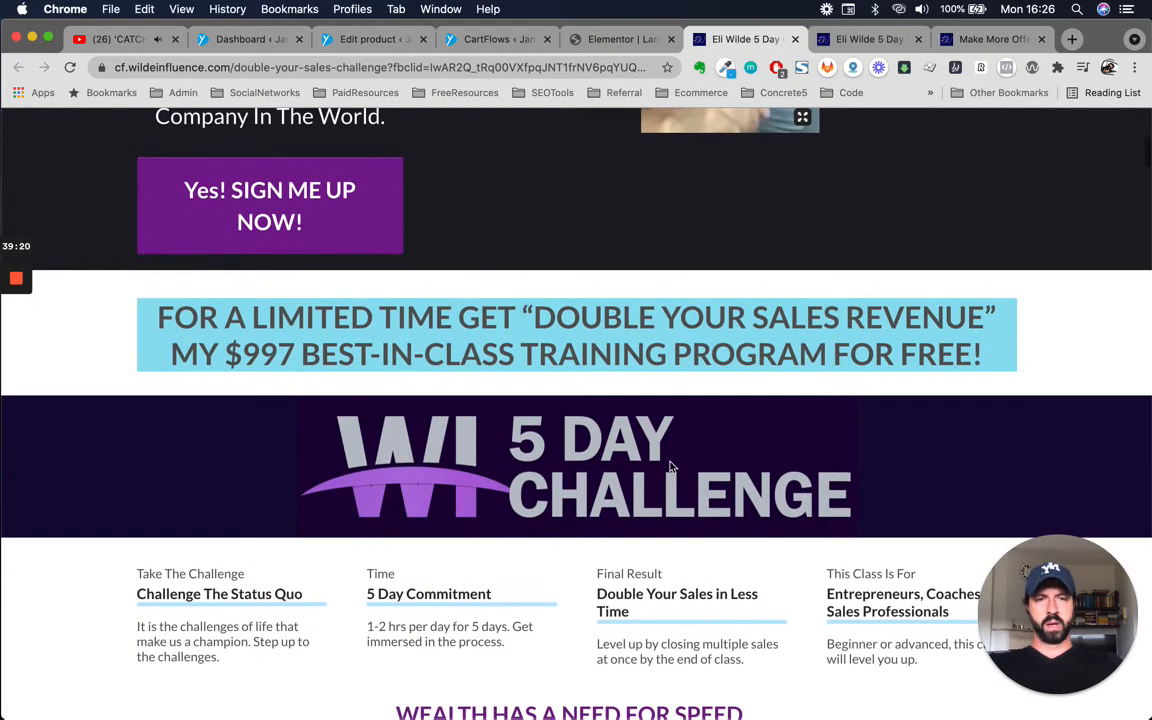
scroll(668, 465, down, 2)
scroll(600, 480, down, 3)
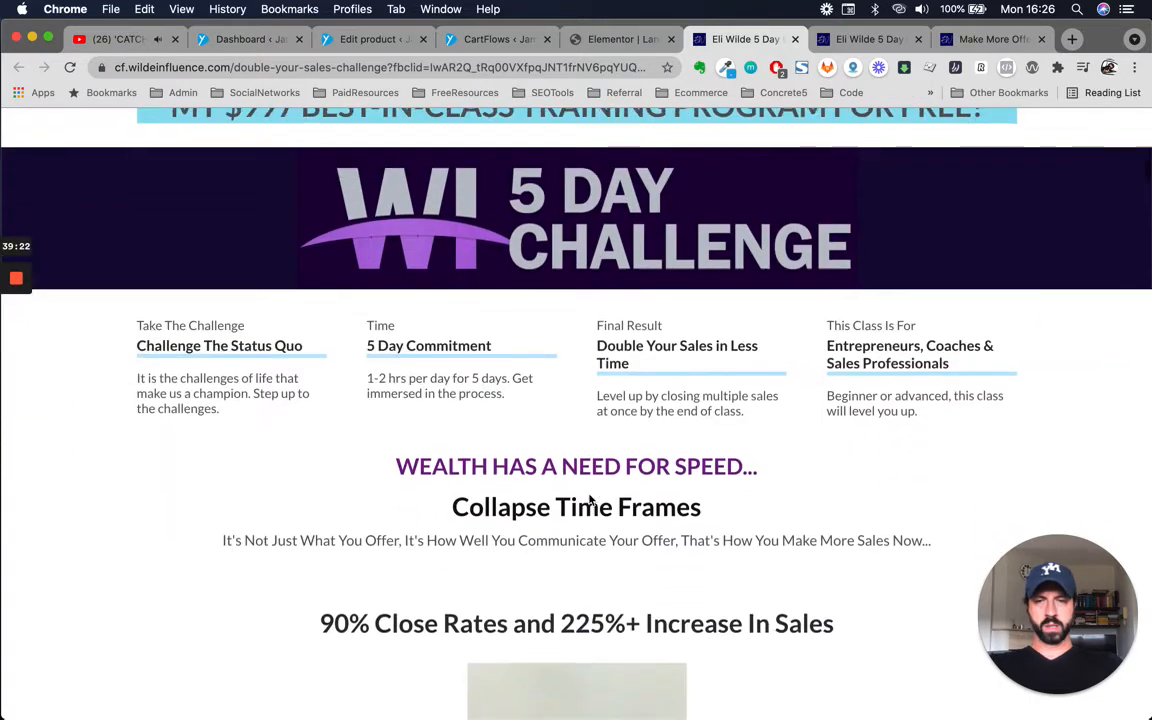
scroll(590, 500, down, 1)
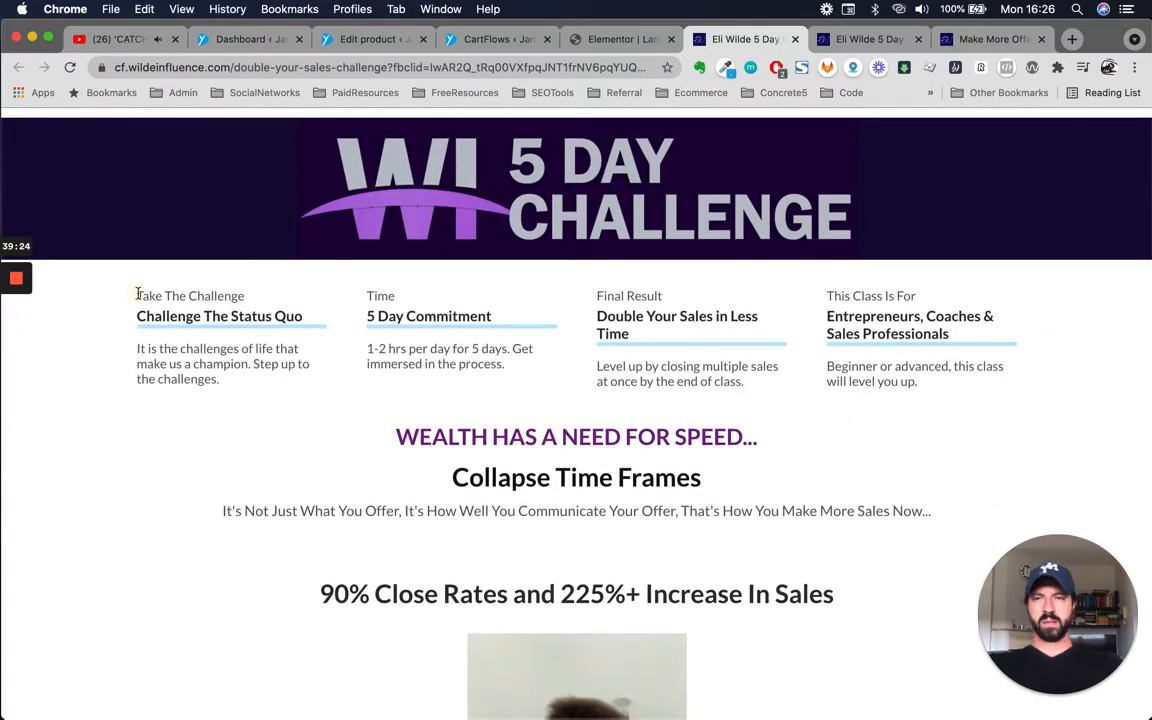
drag(136, 290, 283, 380)
click(284, 381)
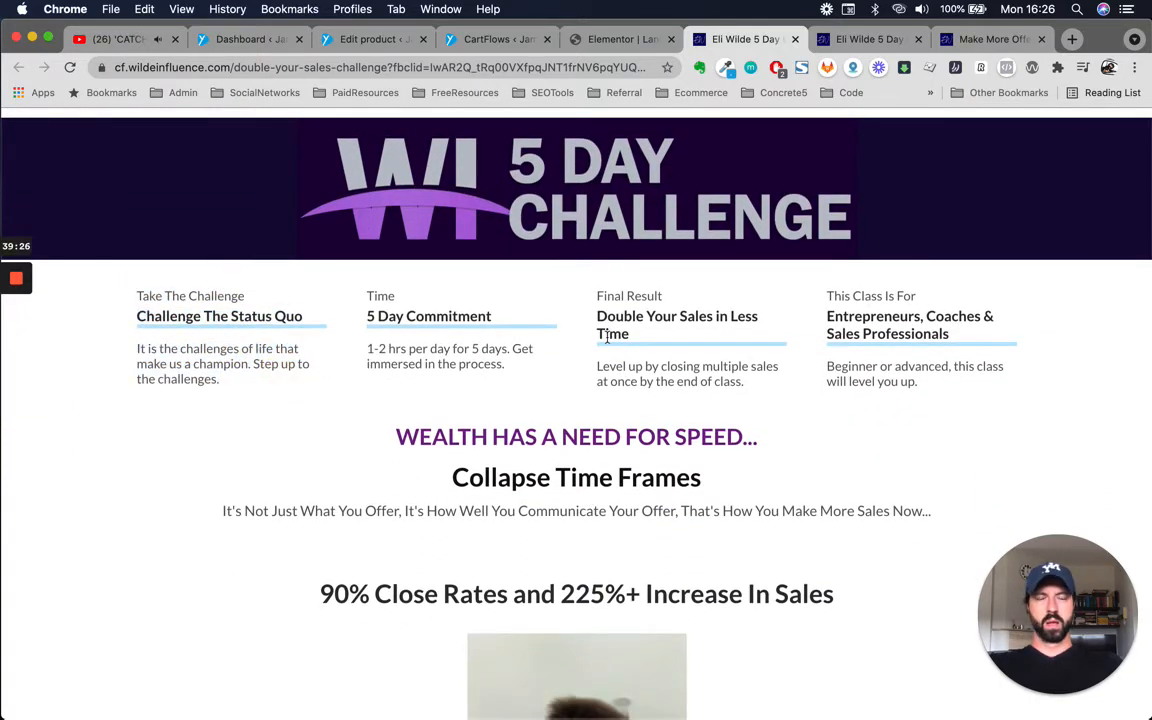
scroll(600, 372, up, 1)
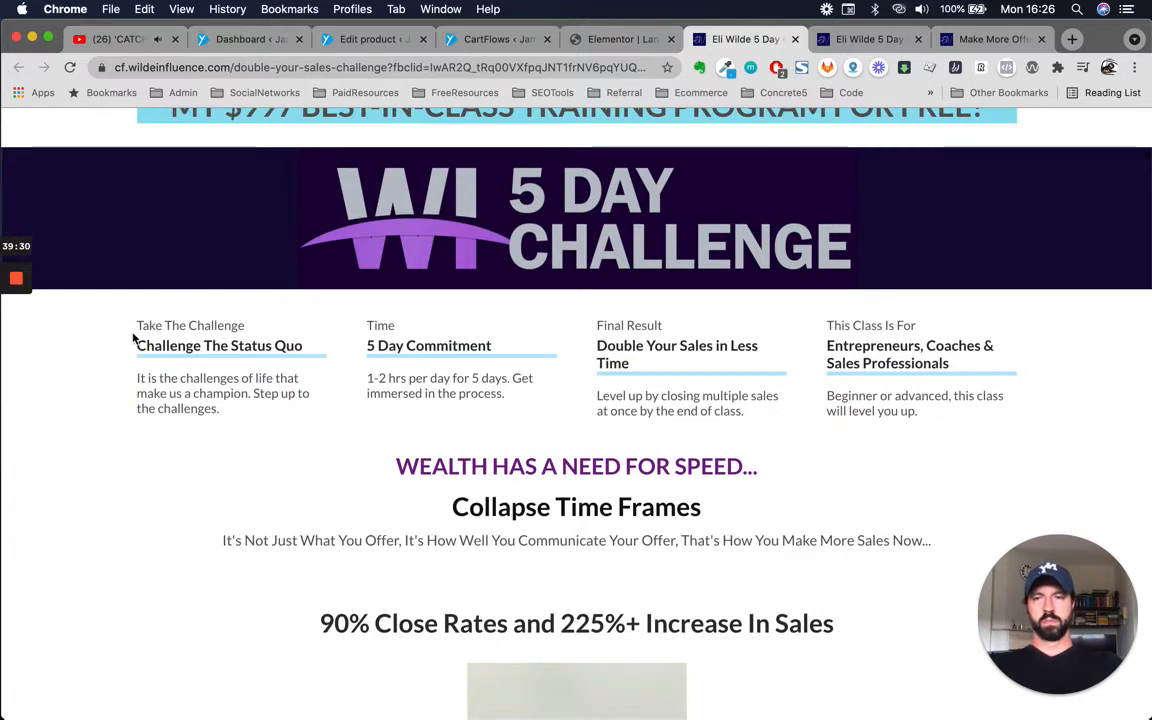
drag(133, 340, 296, 445)
click(340, 400)
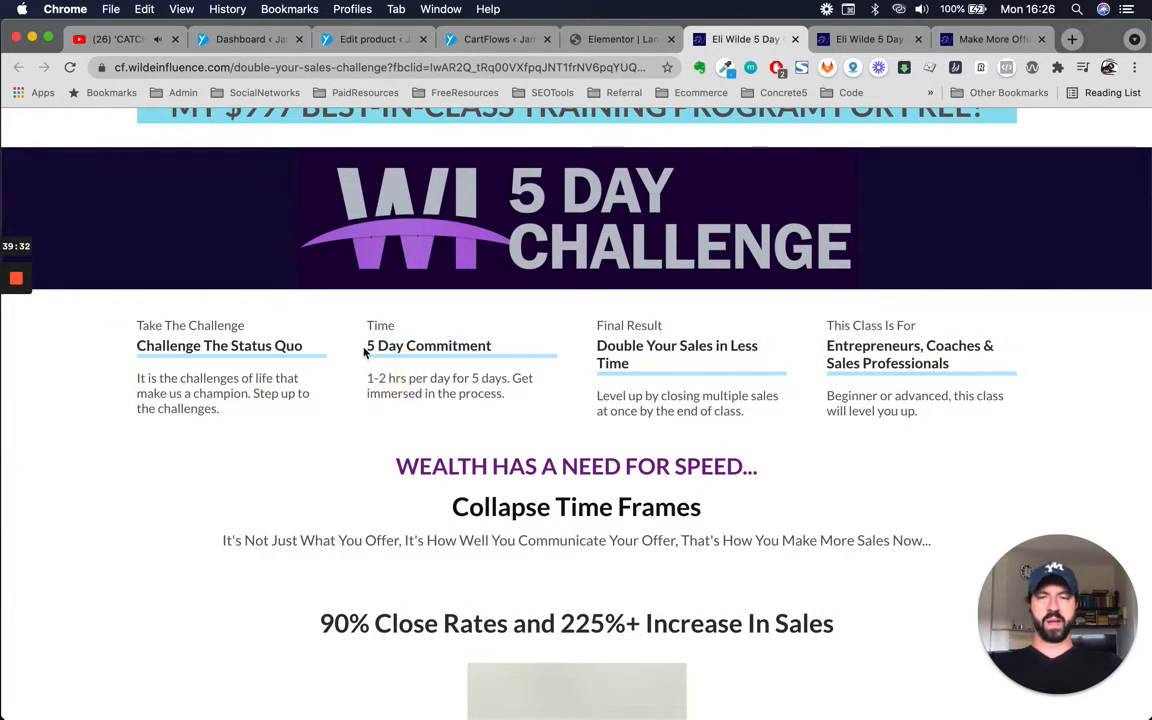
triple_click(461, 346)
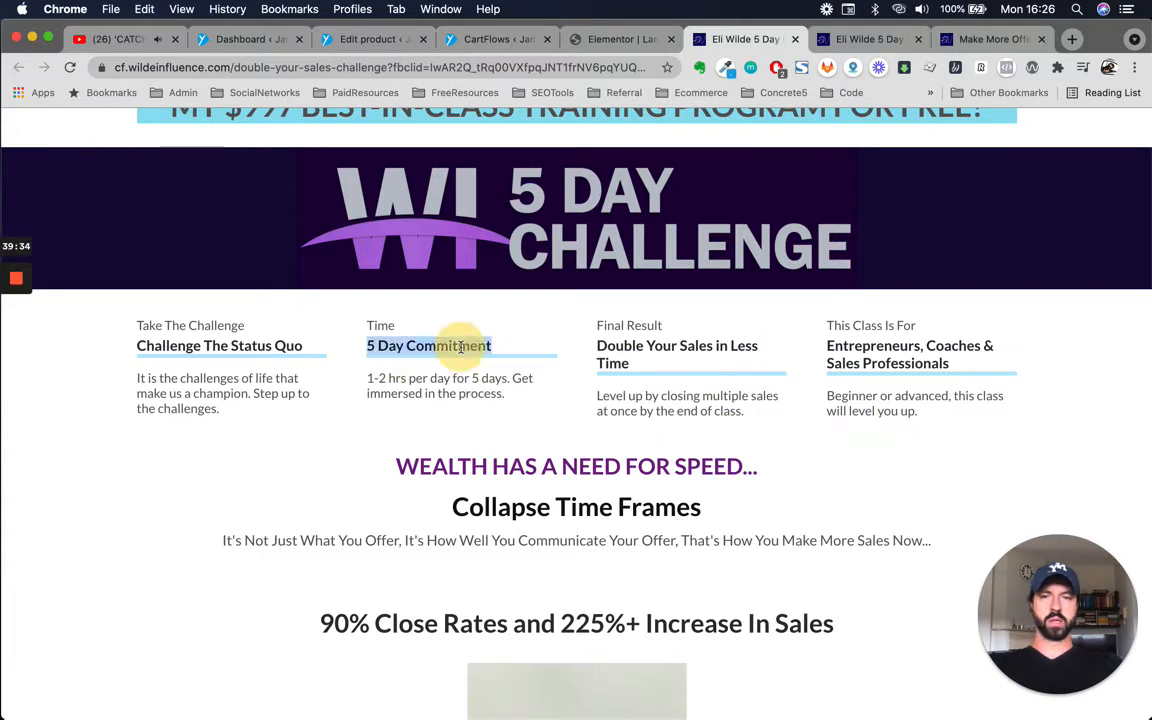
triple_click(599, 347)
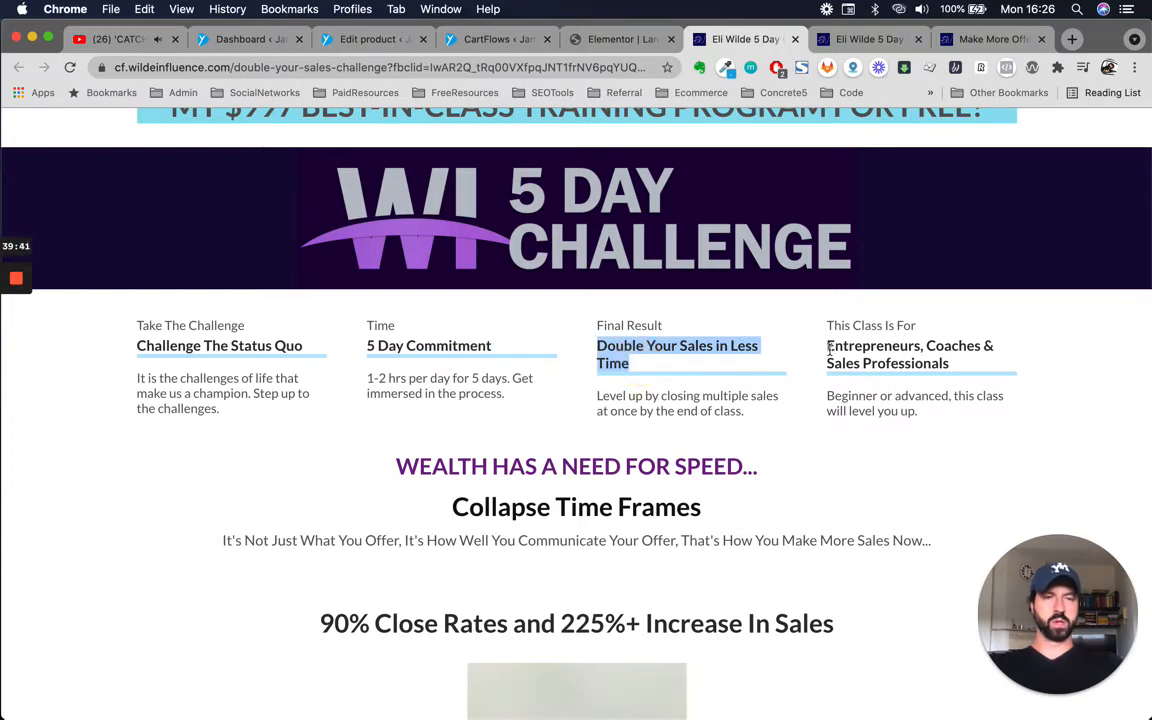
drag(828, 347, 990, 420)
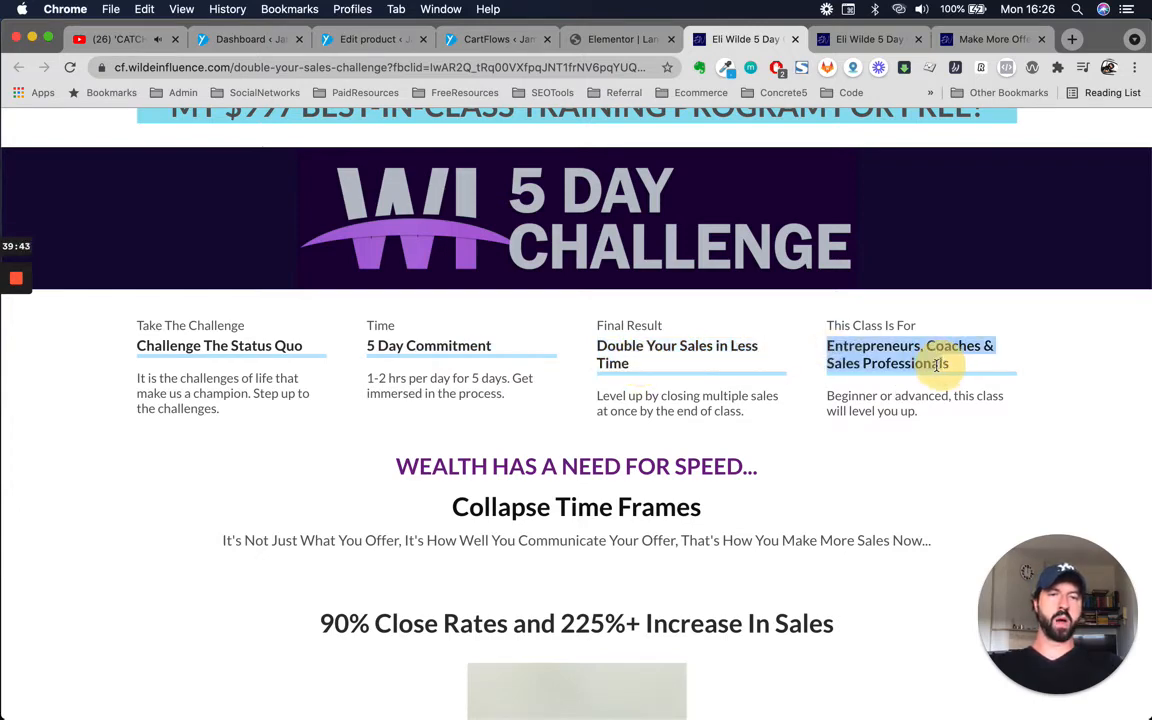
Recheck the presenter line above the headline in the reference page's opening section.
scroll(753, 391, up, 10)
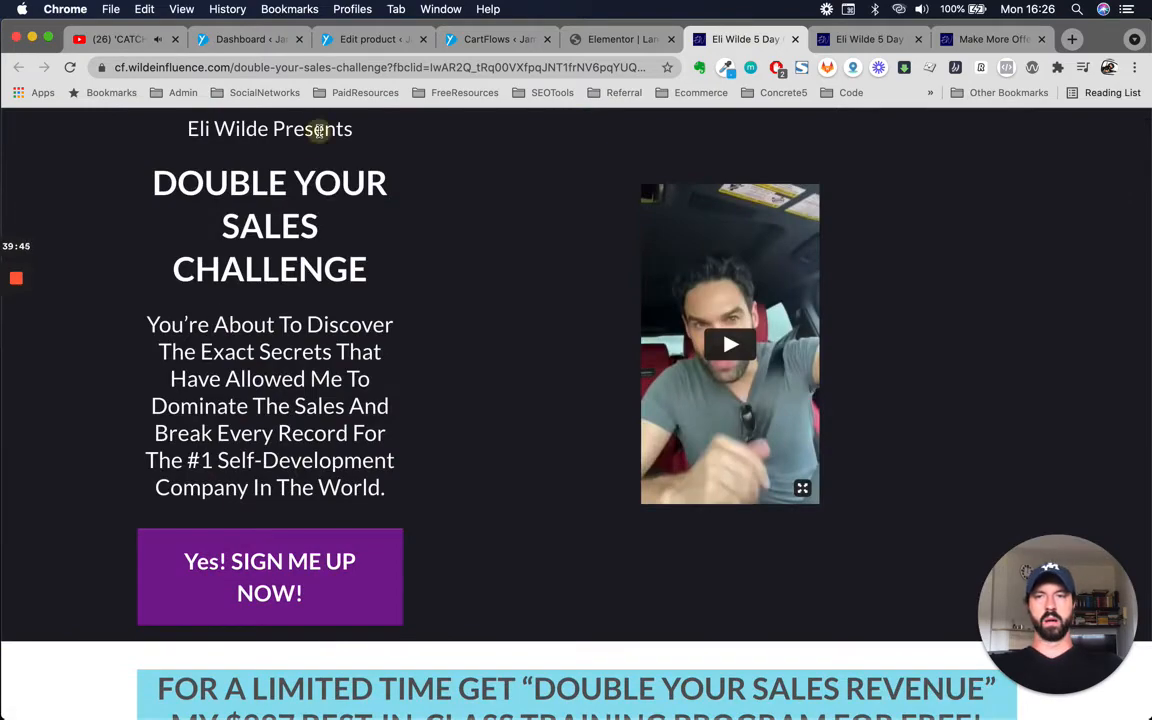
triple_click(318, 130)
click(318, 130)
Examine the "90% Close Rates and 225%+ Increase In Sales" heading and the testimonial video below it.
scroll(470, 460, down, 15)
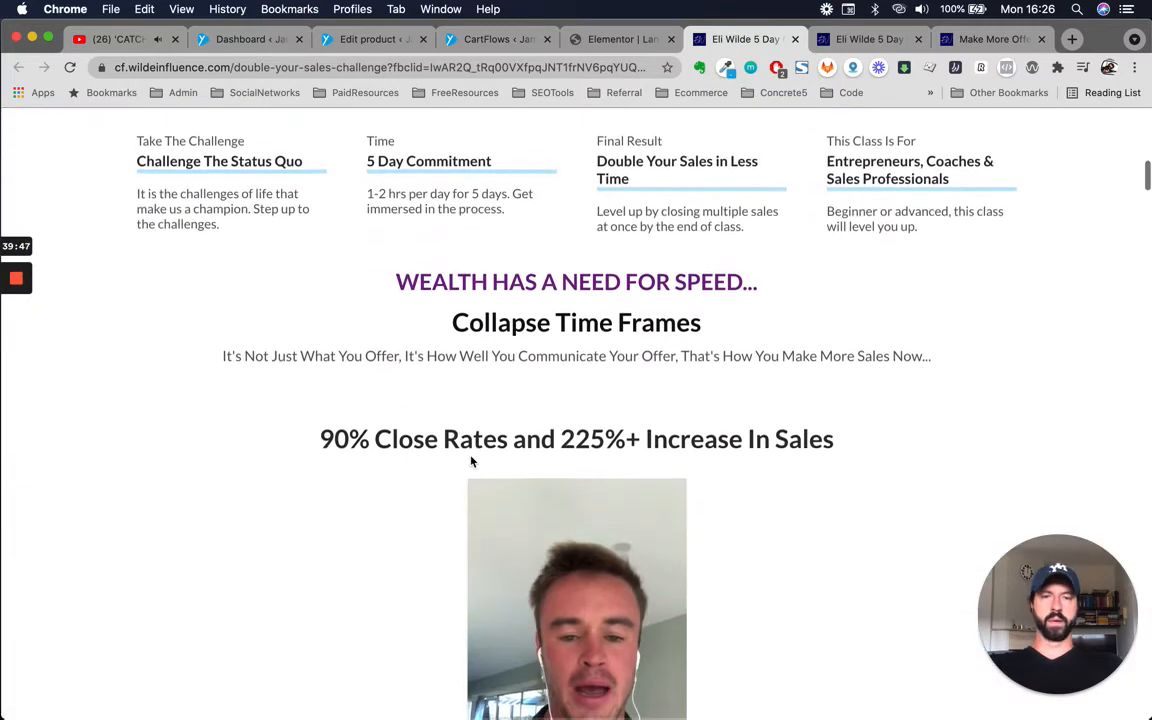
scroll(848, 432, down, 10)
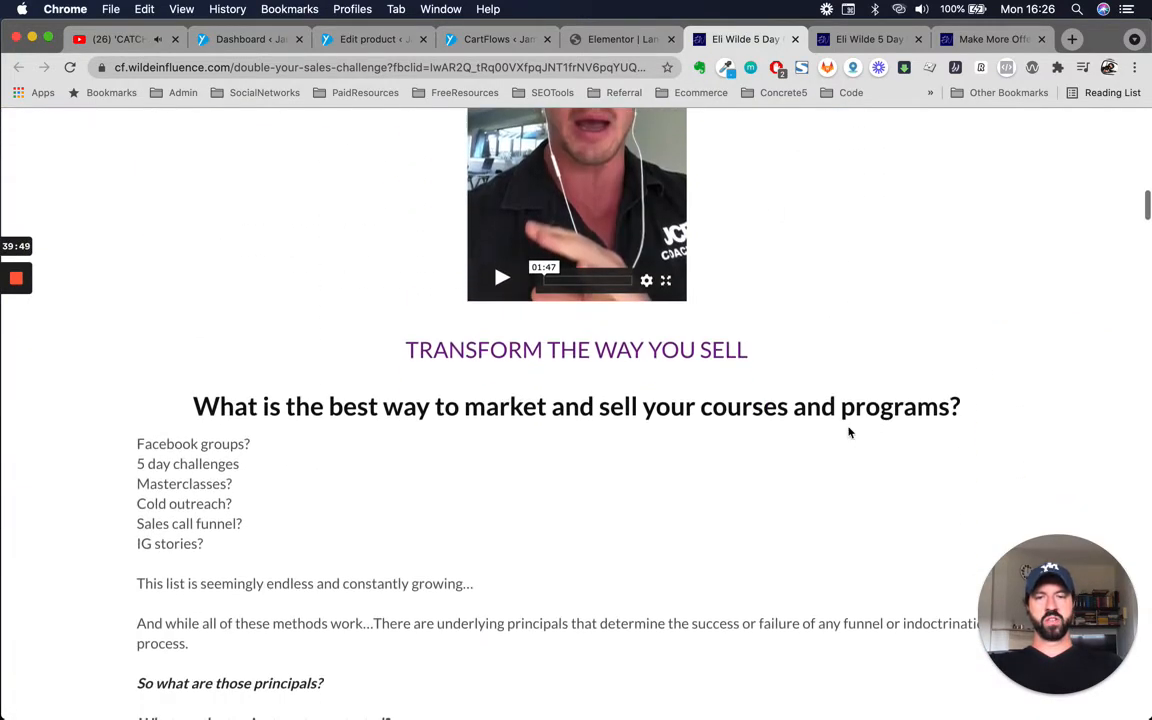
scroll(364, 505, up, 9)
scroll(762, 455, up, 1)
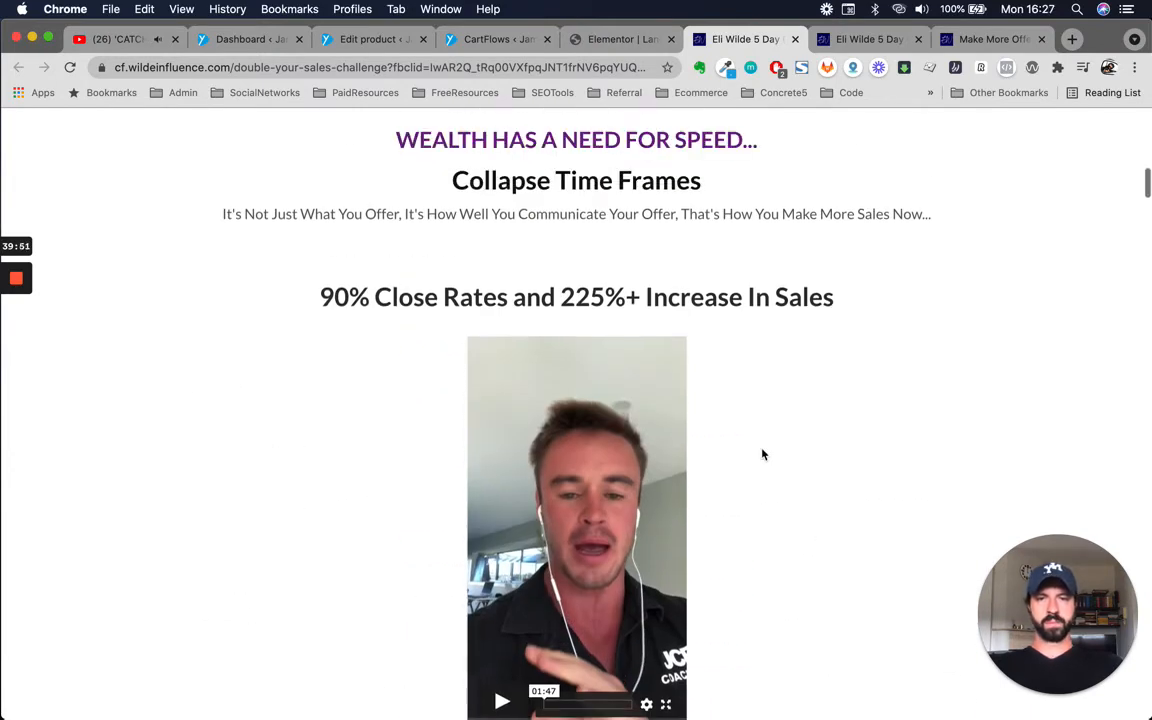
drag(321, 291, 980, 321)
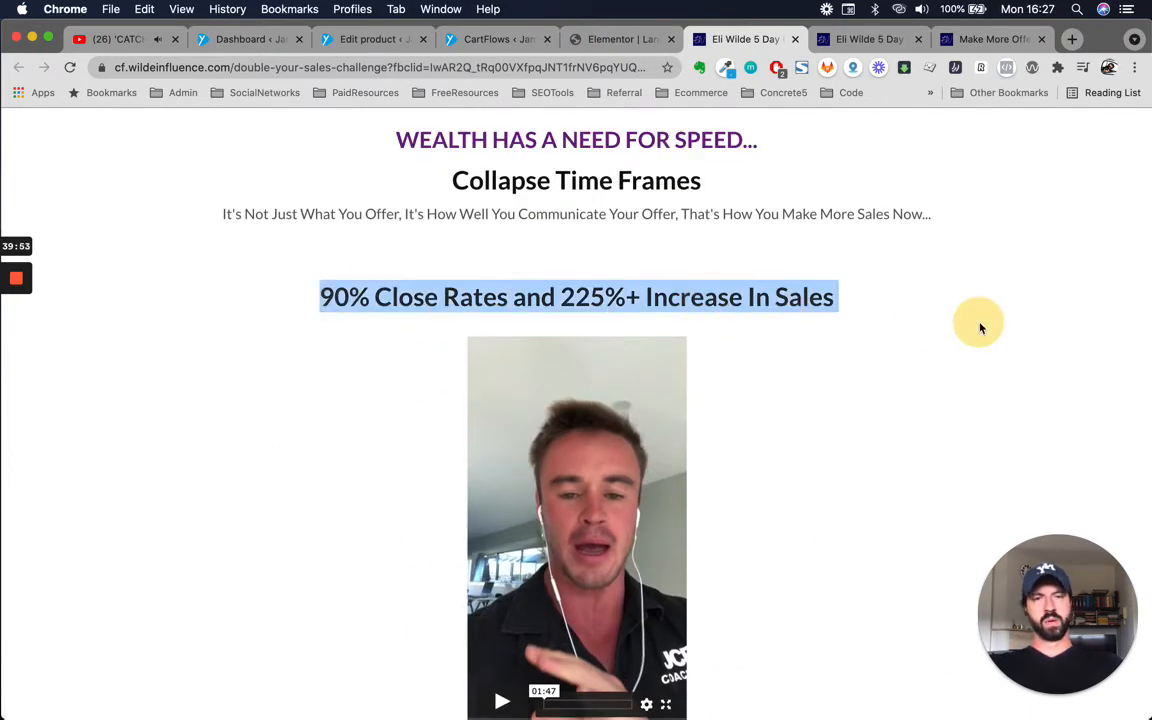
scroll(659, 463, down, 6)
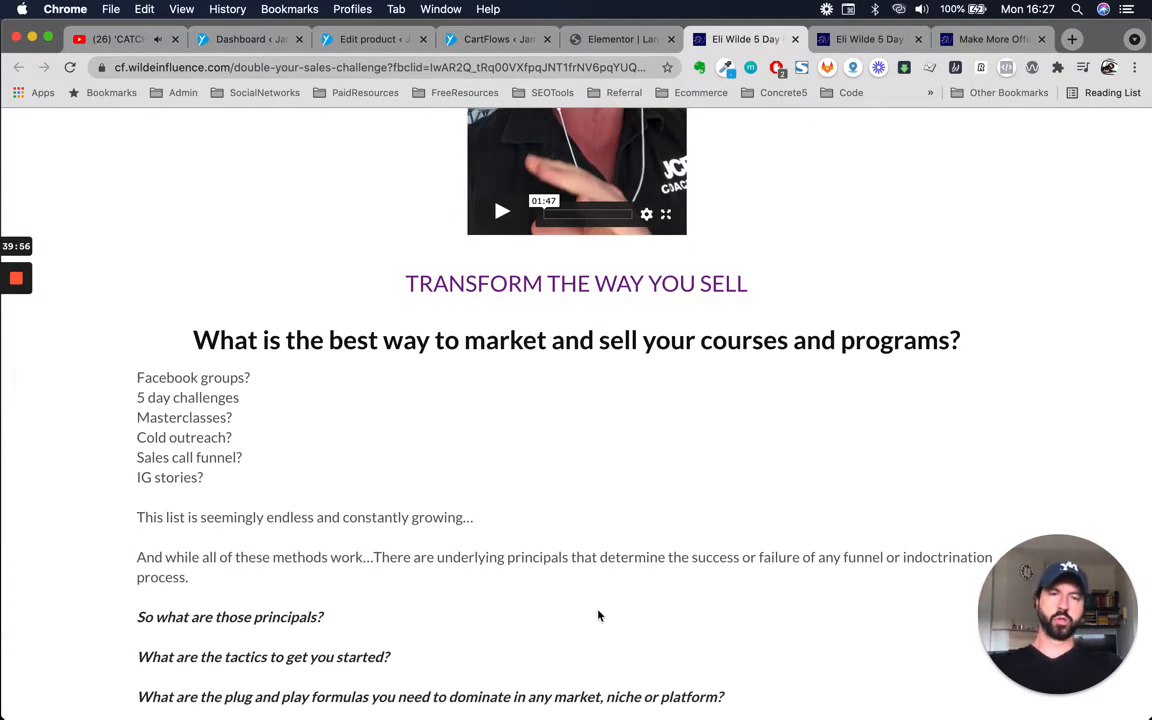
scroll(605, 417, up, 5)
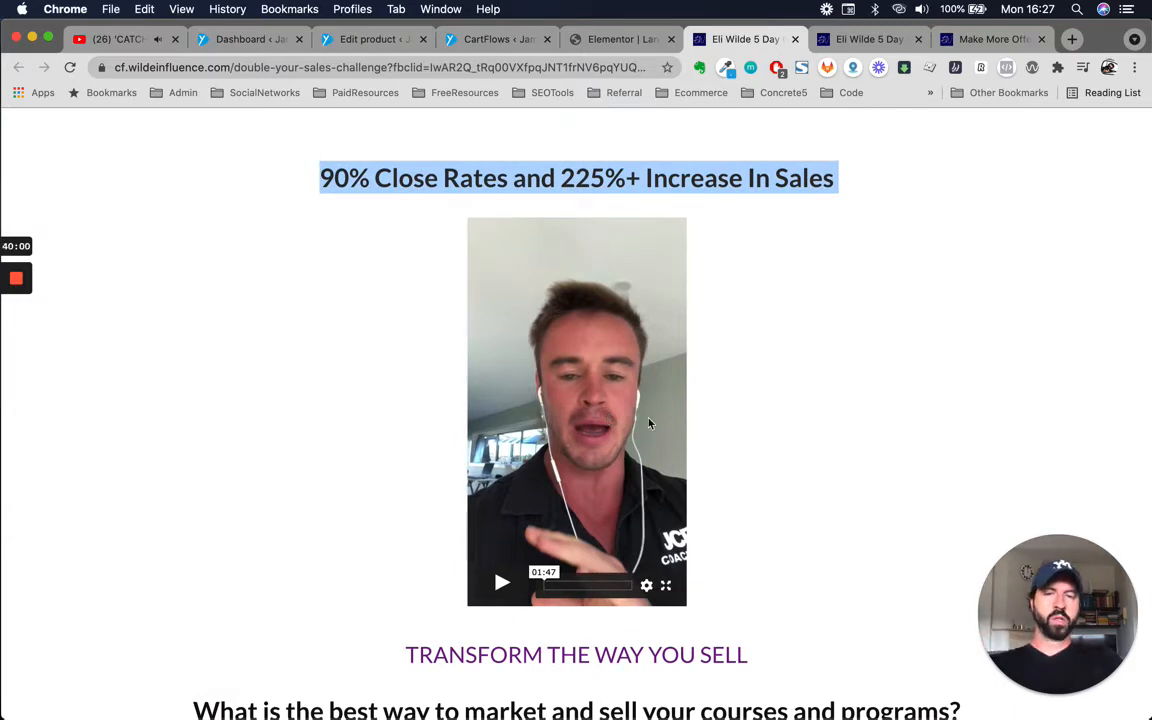
Read the "TRANSFORM THE WAY YOU SELL" copy, from its list of marketing methods through to its closing free-course offer.
scroll(790, 455, down, 5)
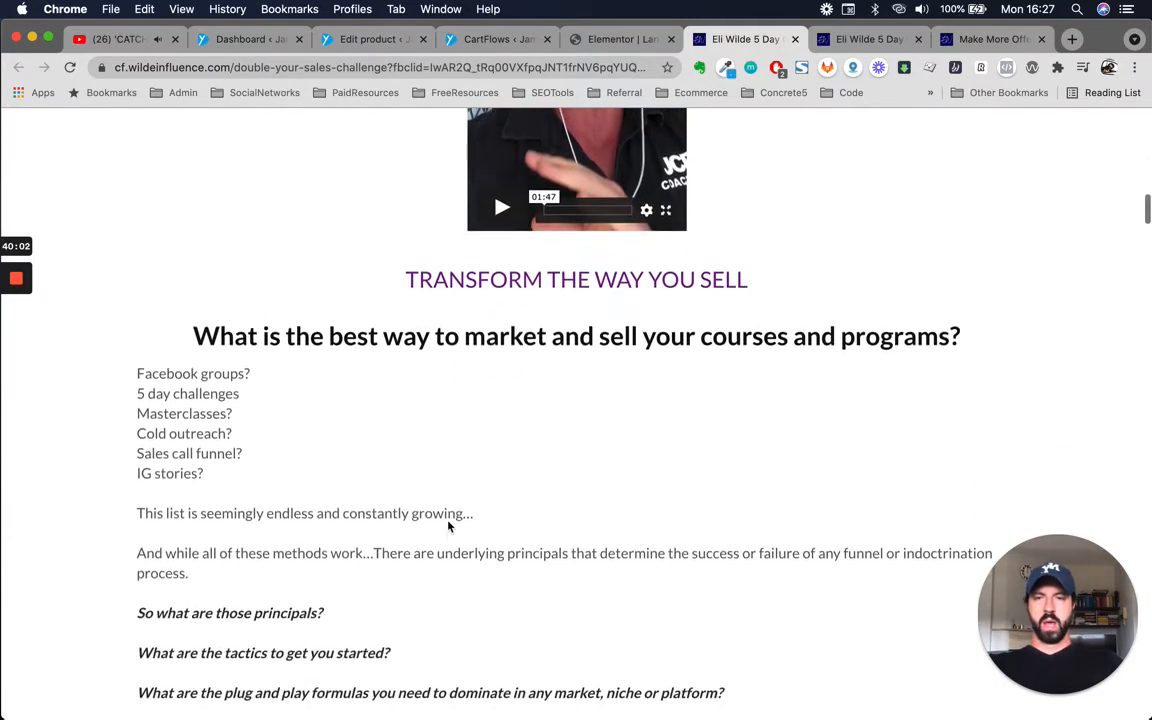
scroll(385, 397, down, 1)
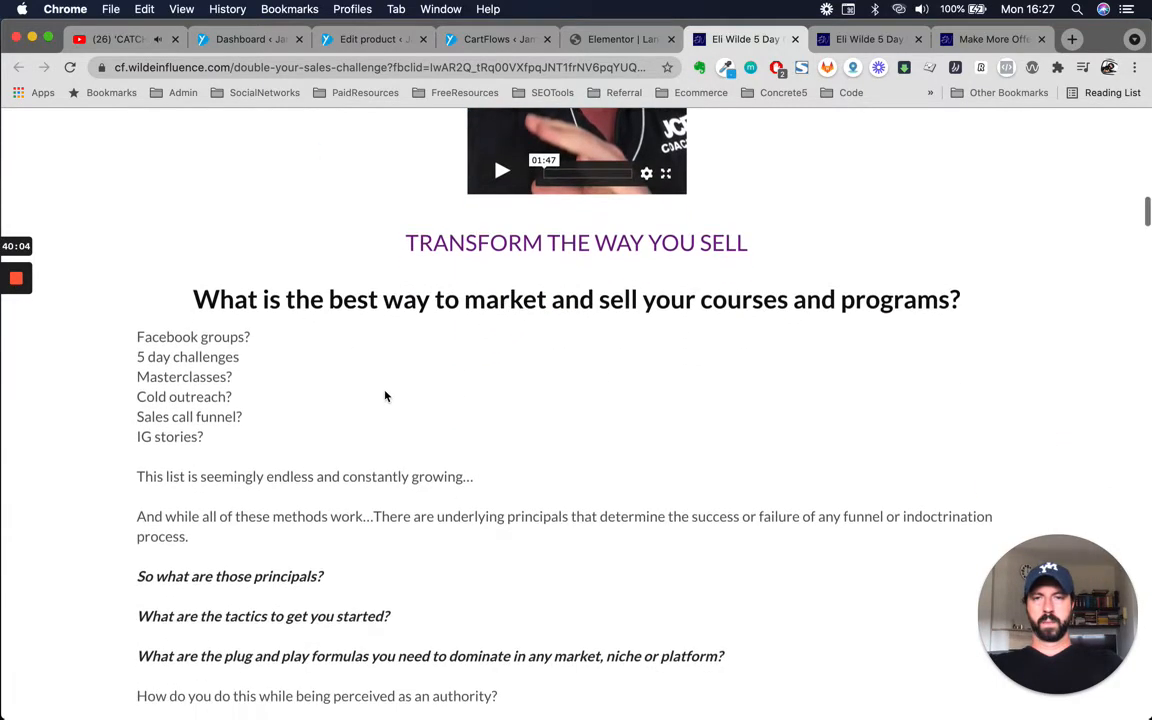
scroll(385, 397, down, 1)
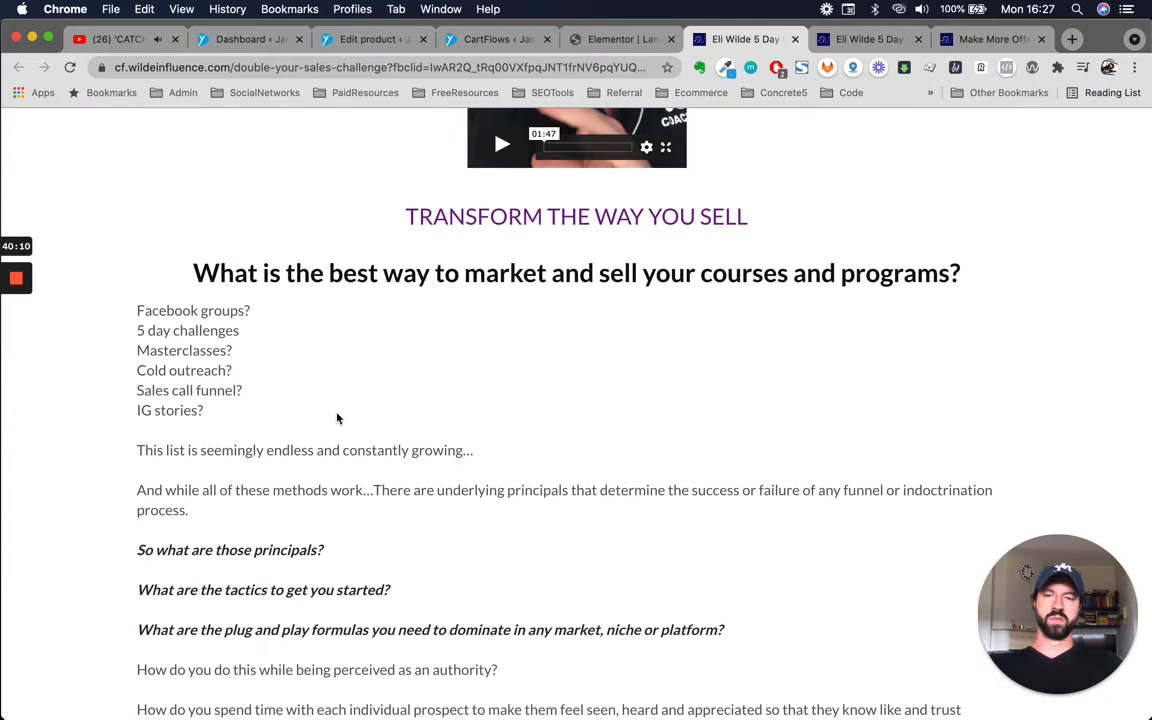
scroll(337, 418, down, 3)
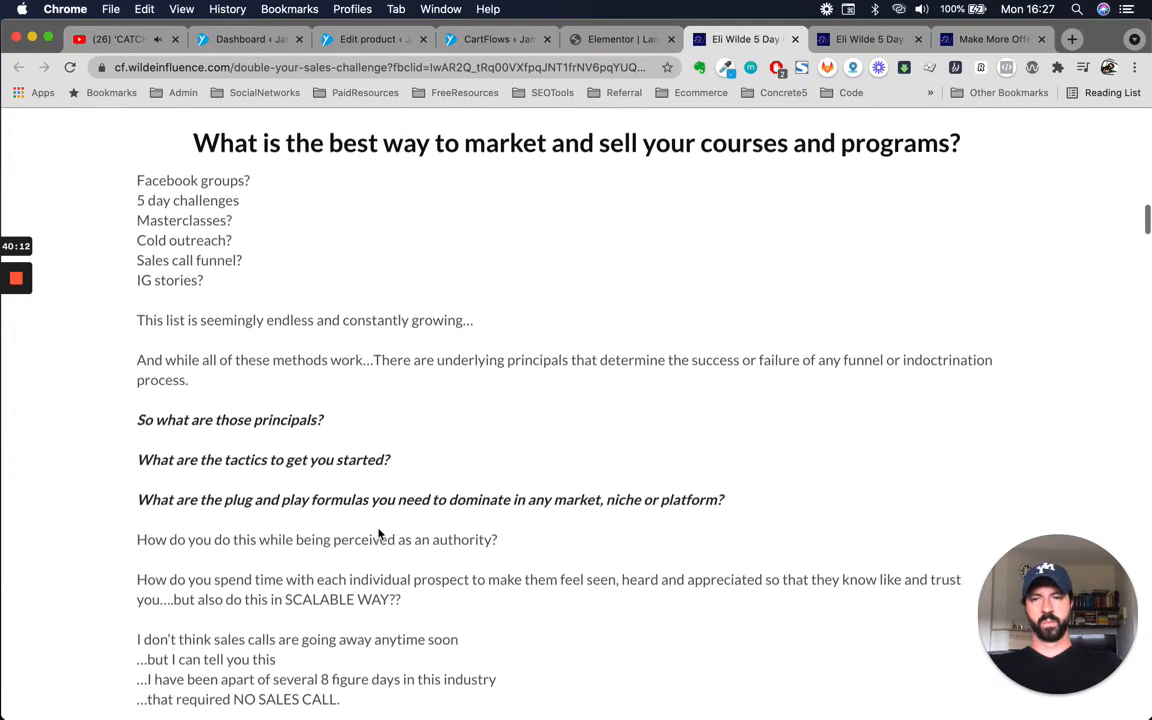
drag(140, 168, 331, 307)
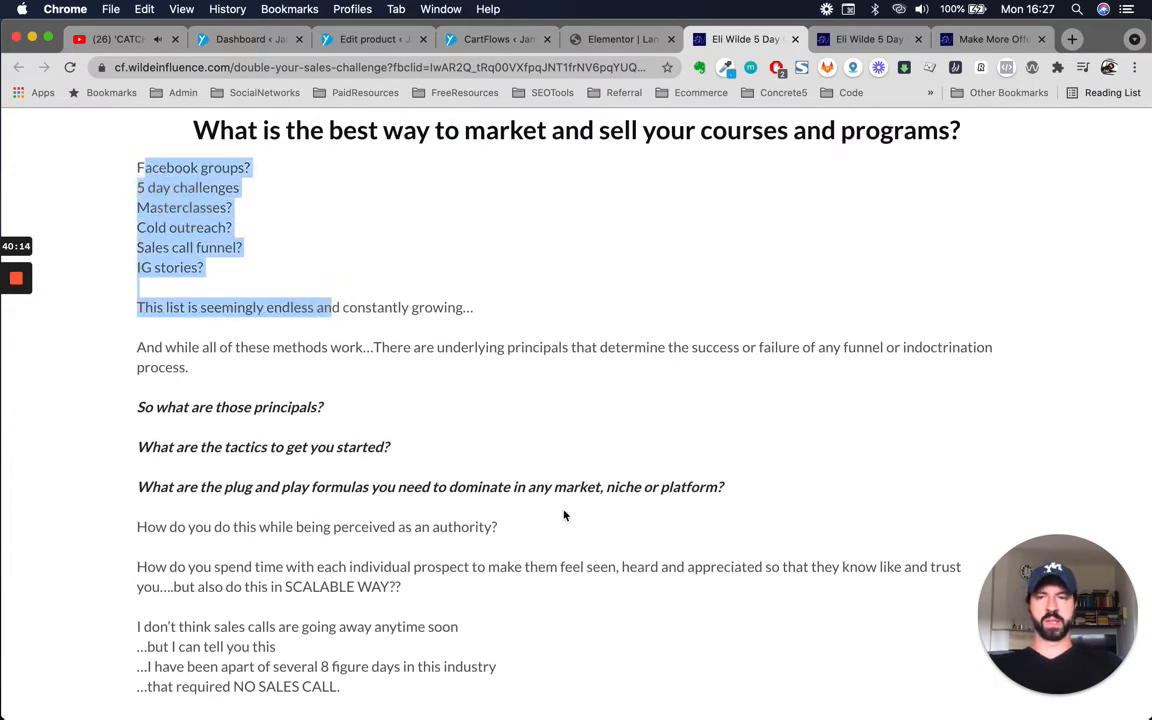
scroll(566, 520, down, 2)
scroll(161, 377, down, 2)
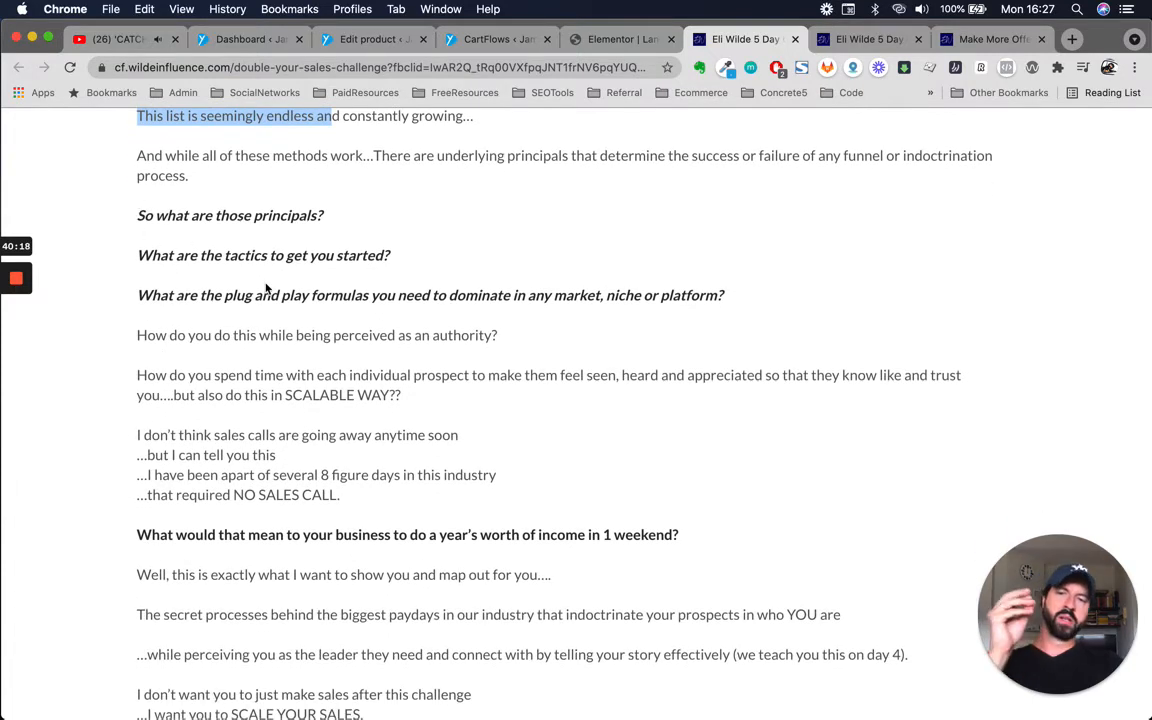
scroll(390, 493, down, 1)
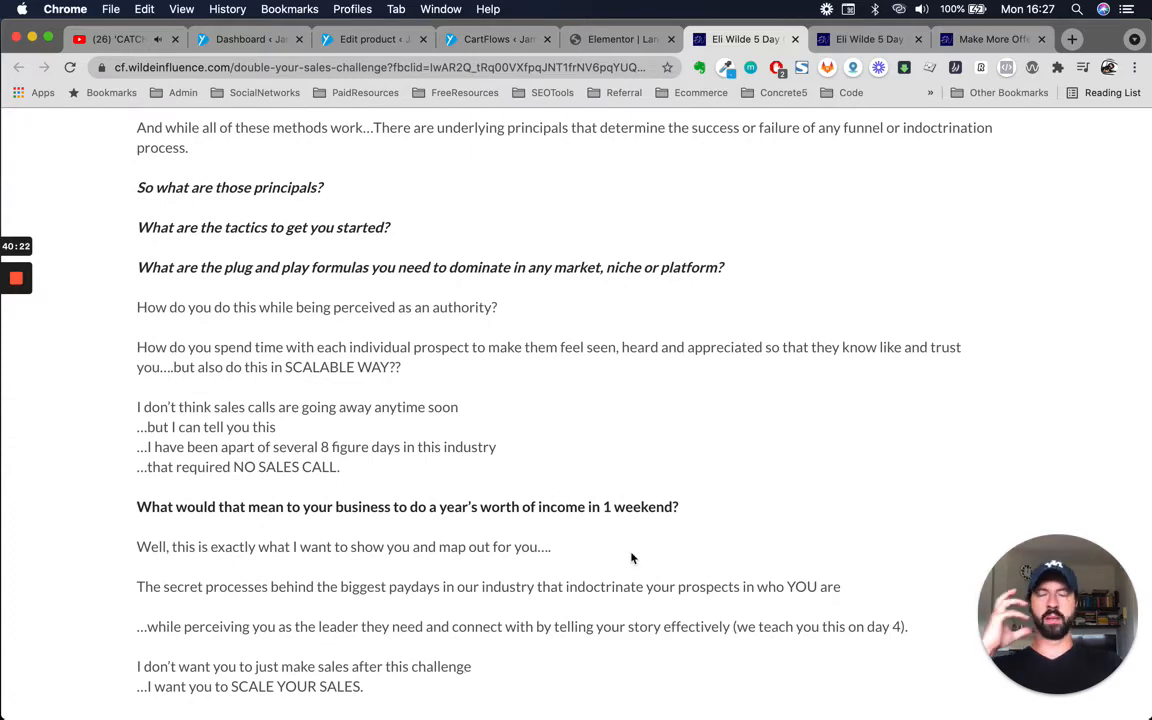
scroll(673, 638, down, 5)
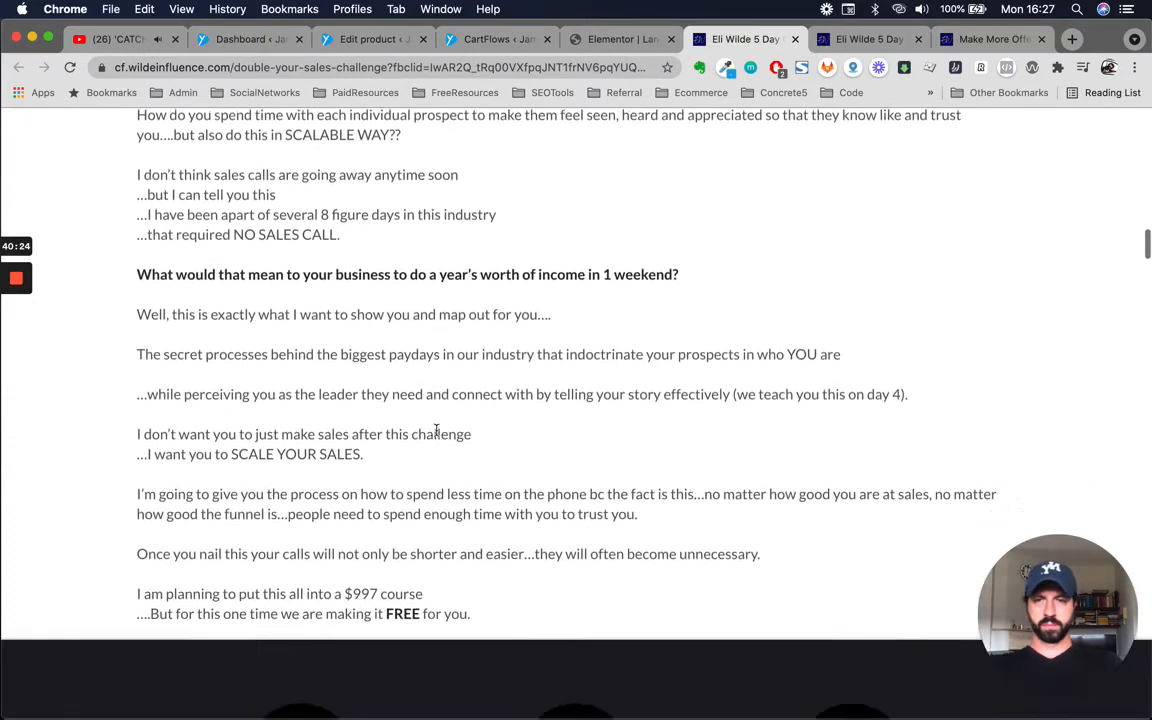
Examine the numbered benefits grid and its call to join the challenge on the reference page.
scroll(437, 435, down, 8)
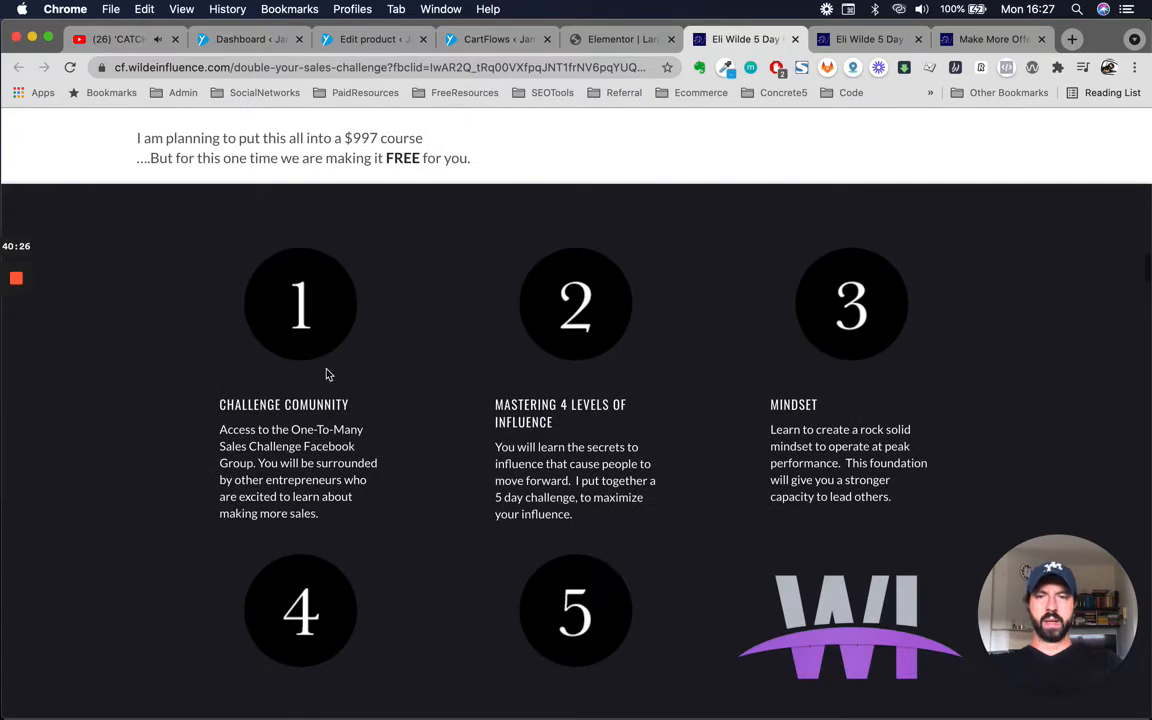
scroll(275, 293, down, 3)
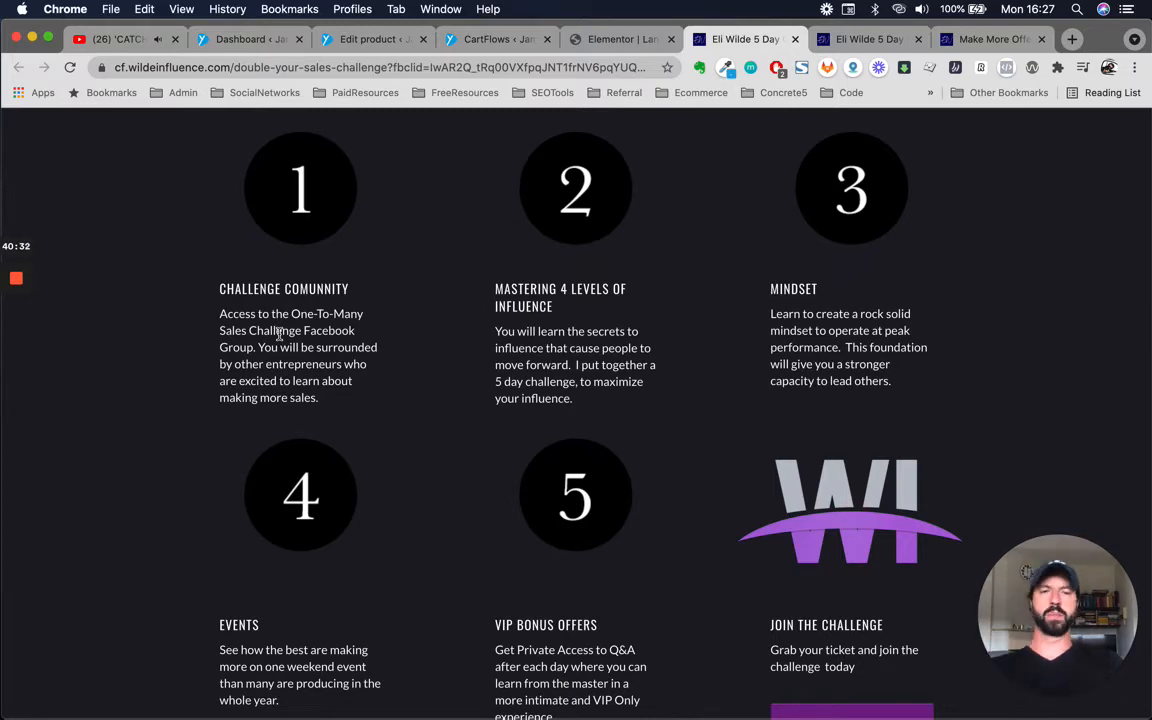
scroll(279, 335, down, 4)
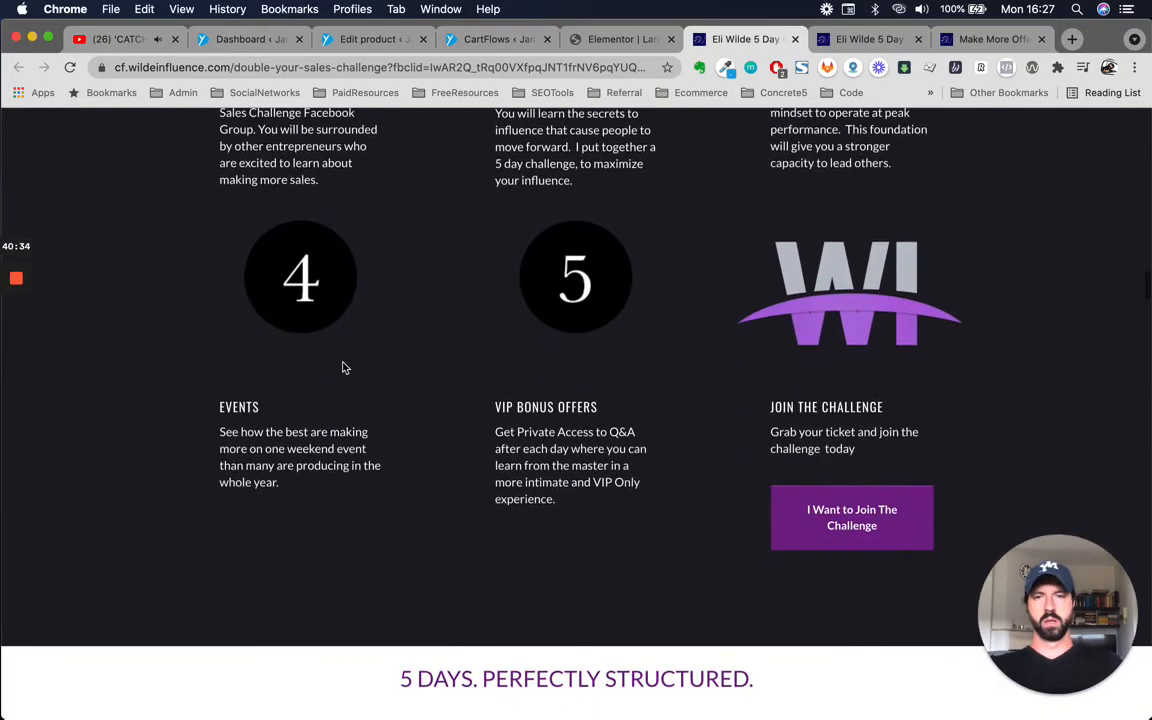
Read the "5 DAYS. PERFECTLY STRUCTURED." introduction and see how the daily outline begins below it on the reference page.
scroll(343, 368, down, 9)
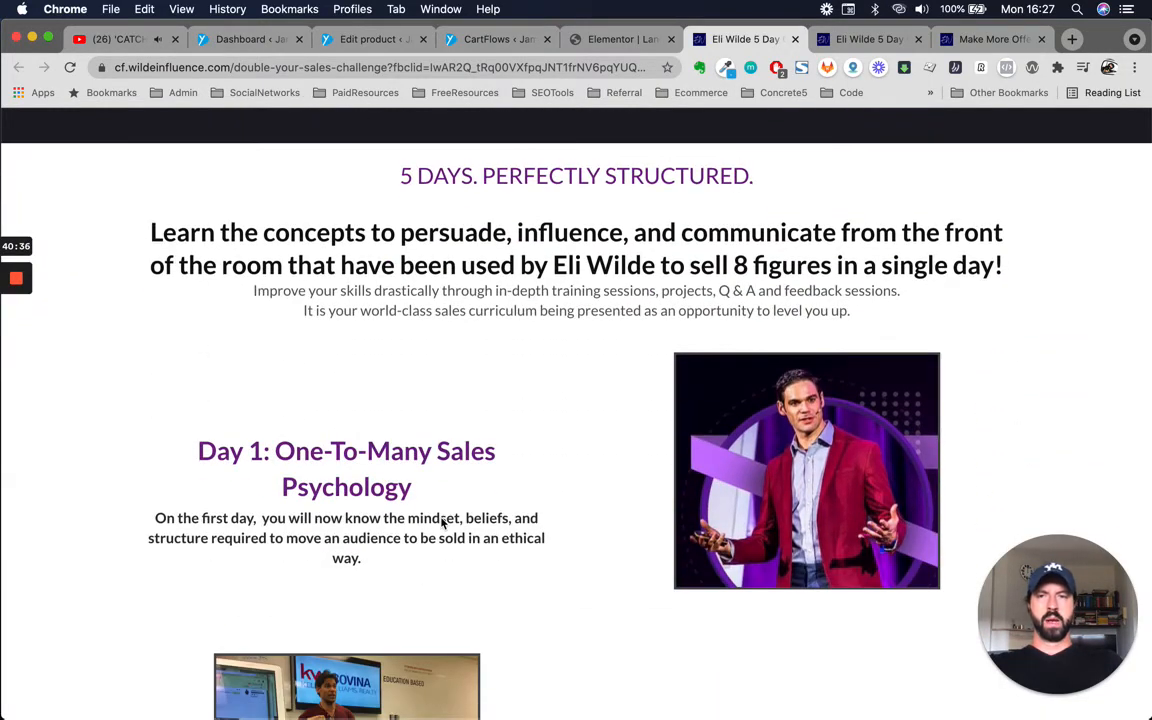
scroll(441, 522, down, 1)
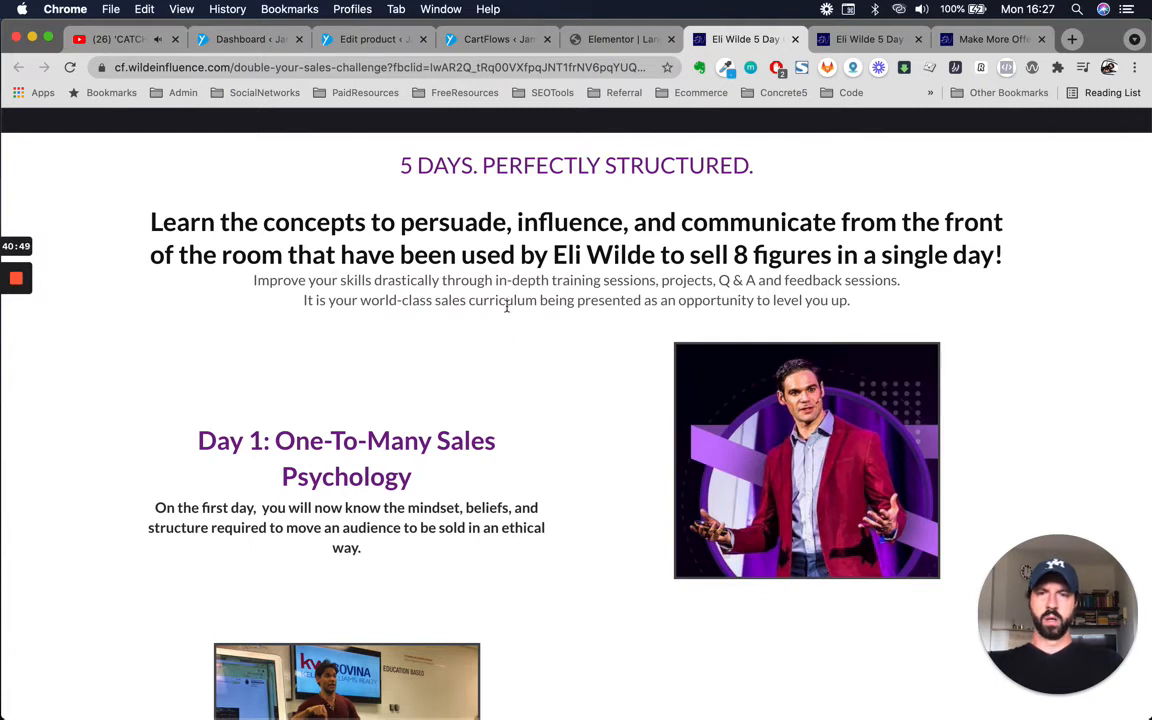
scroll(506, 306, down, 1)
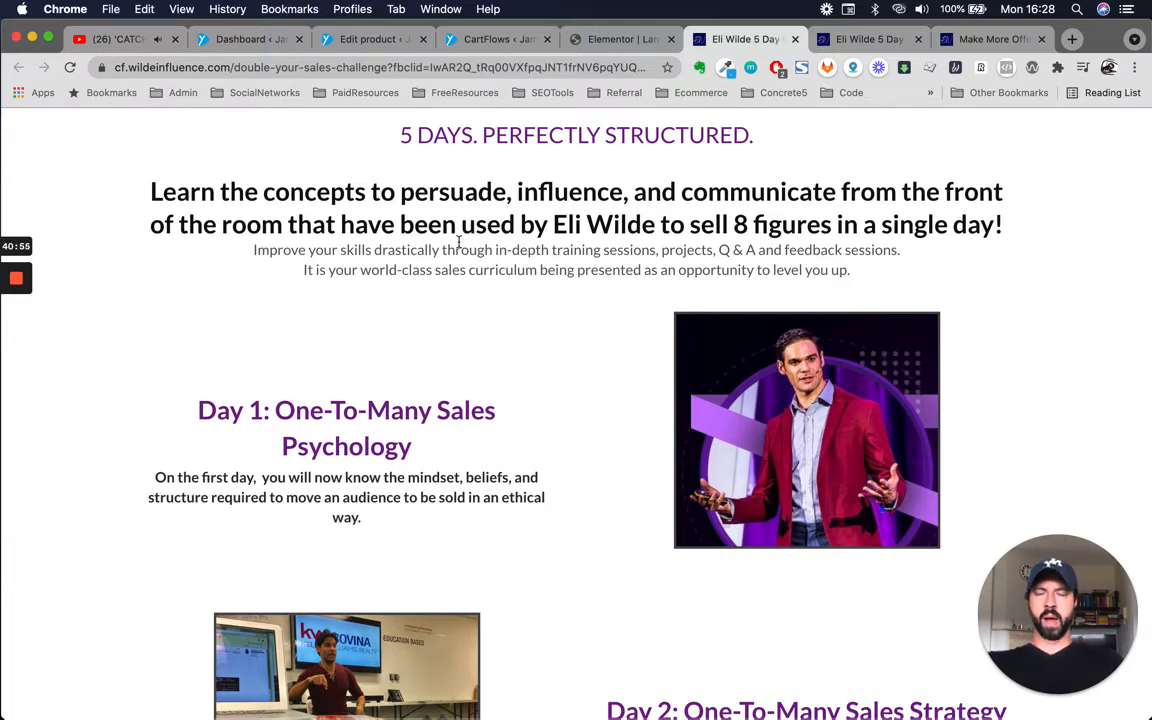
scroll(459, 241, up, 1)
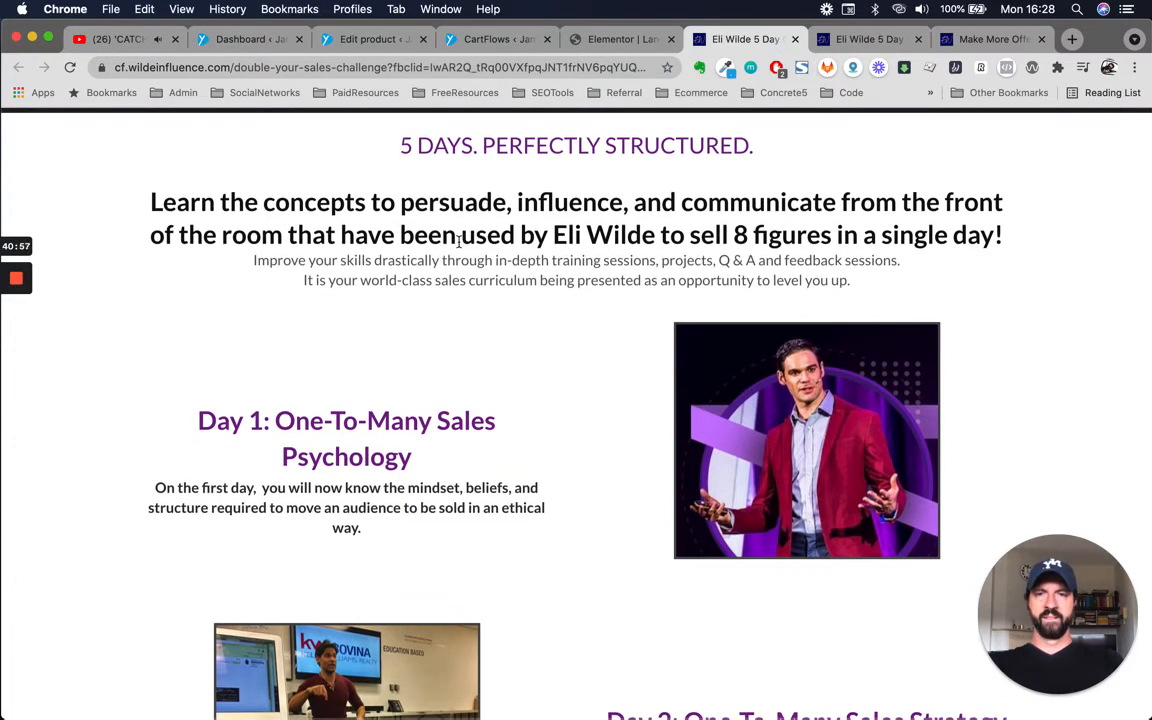
scroll(404, 254, down, 1)
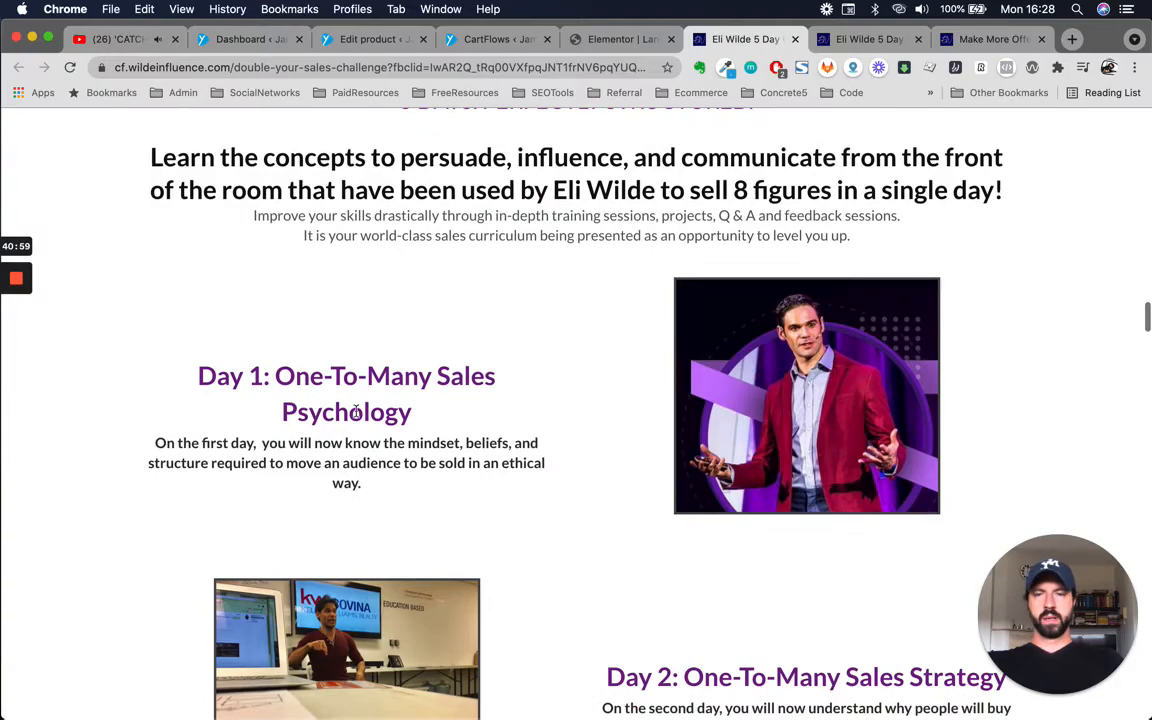
scroll(355, 411, down, 5)
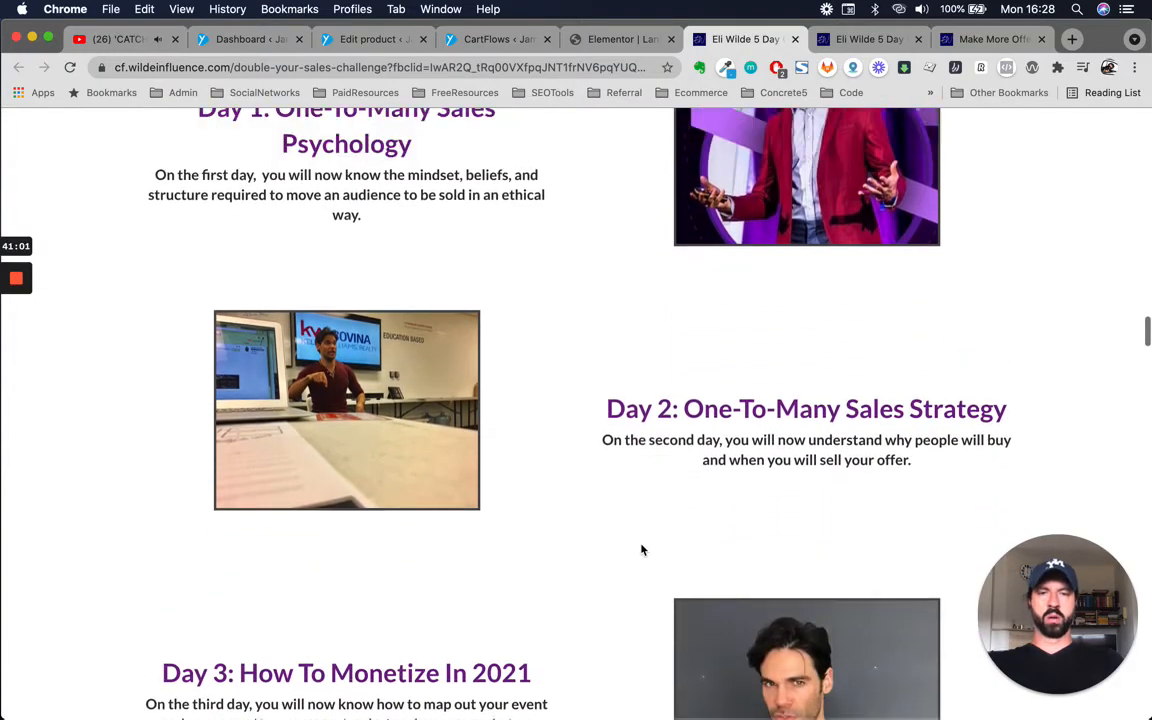
scroll(642, 549, up, 10)
scroll(642, 549, down, 10)
scroll(642, 549, up, 10)
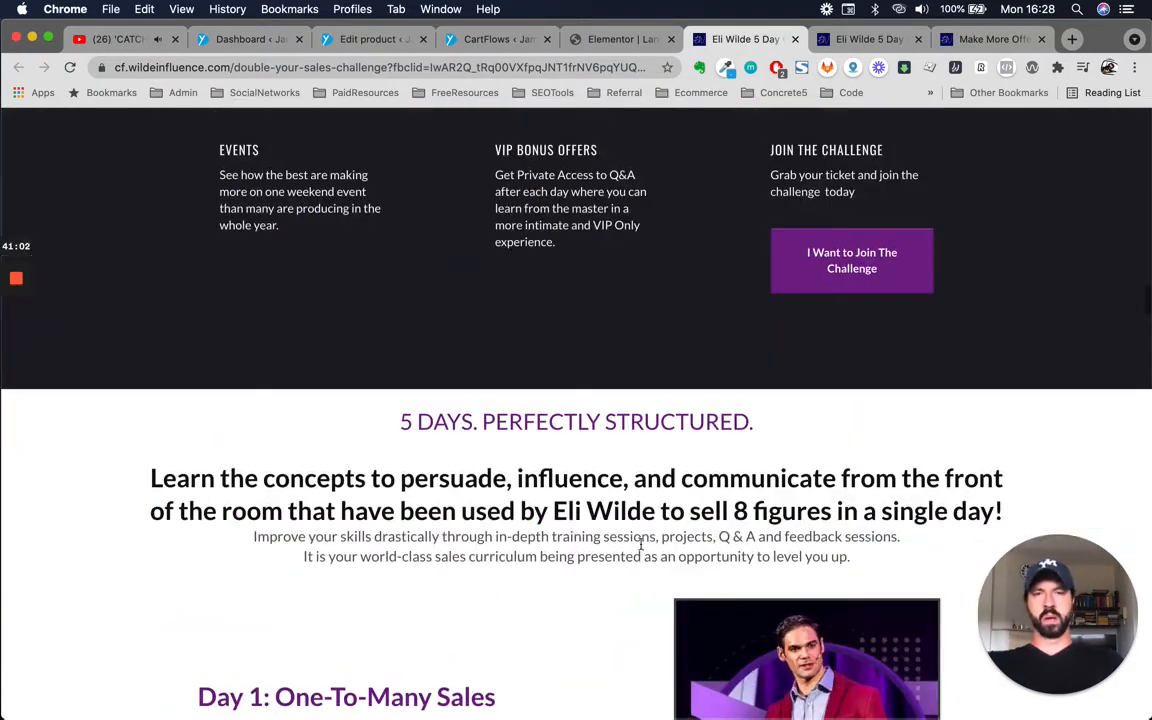
scroll(642, 547, down, 6)
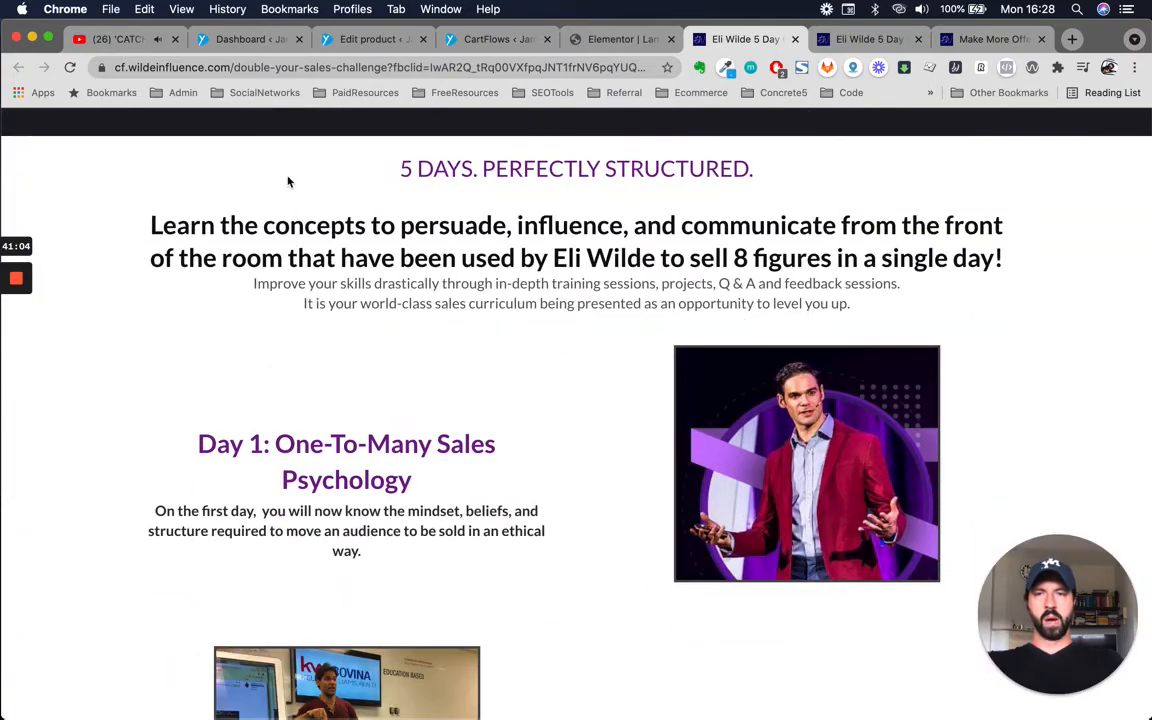
drag(406, 165, 656, 406)
scroll(656, 406, down, 12)
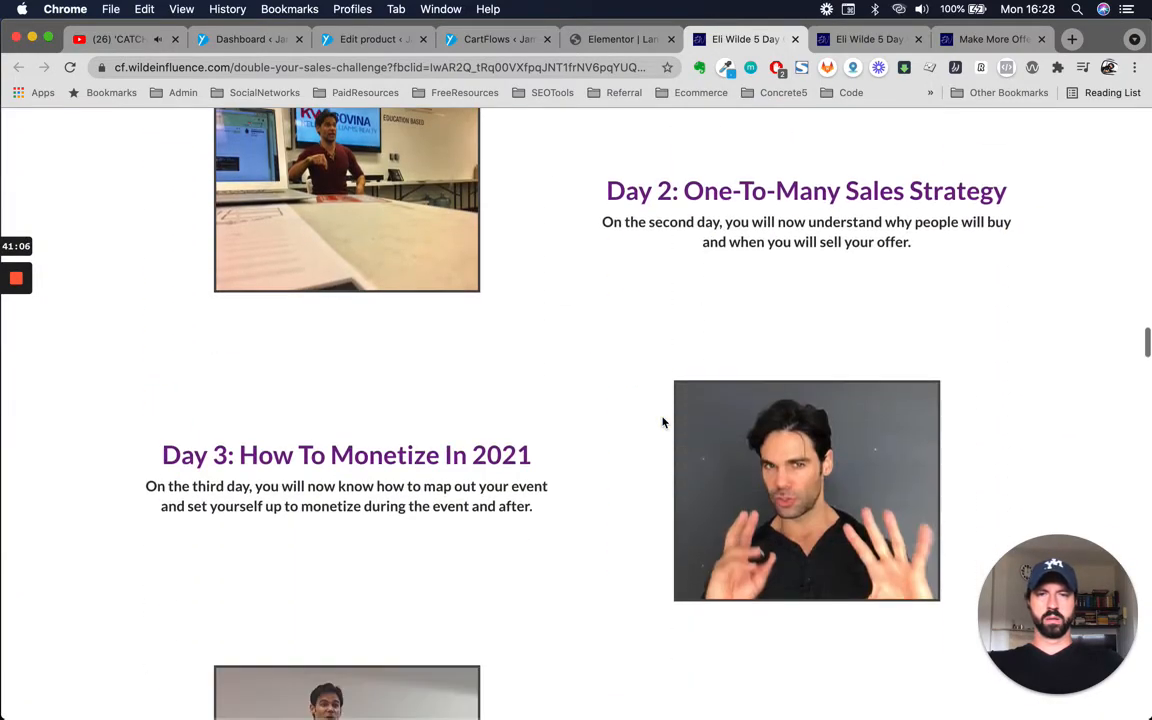
Review the preceding sections in reverse, from the numbered benefits grid back to the limited-time offer and 5 Day Challenge banner.
scroll(662, 422, up, 6)
scroll(662, 422, up, 20)
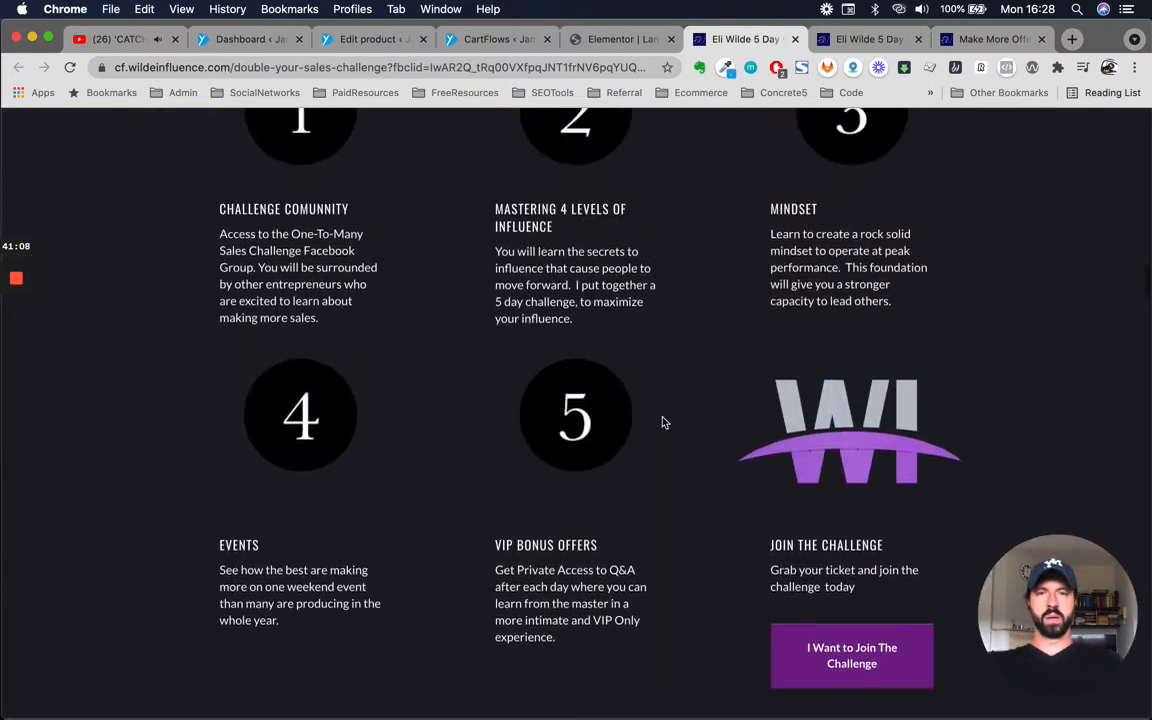
scroll(662, 422, down, 10)
scroll(653, 522, up, 19)
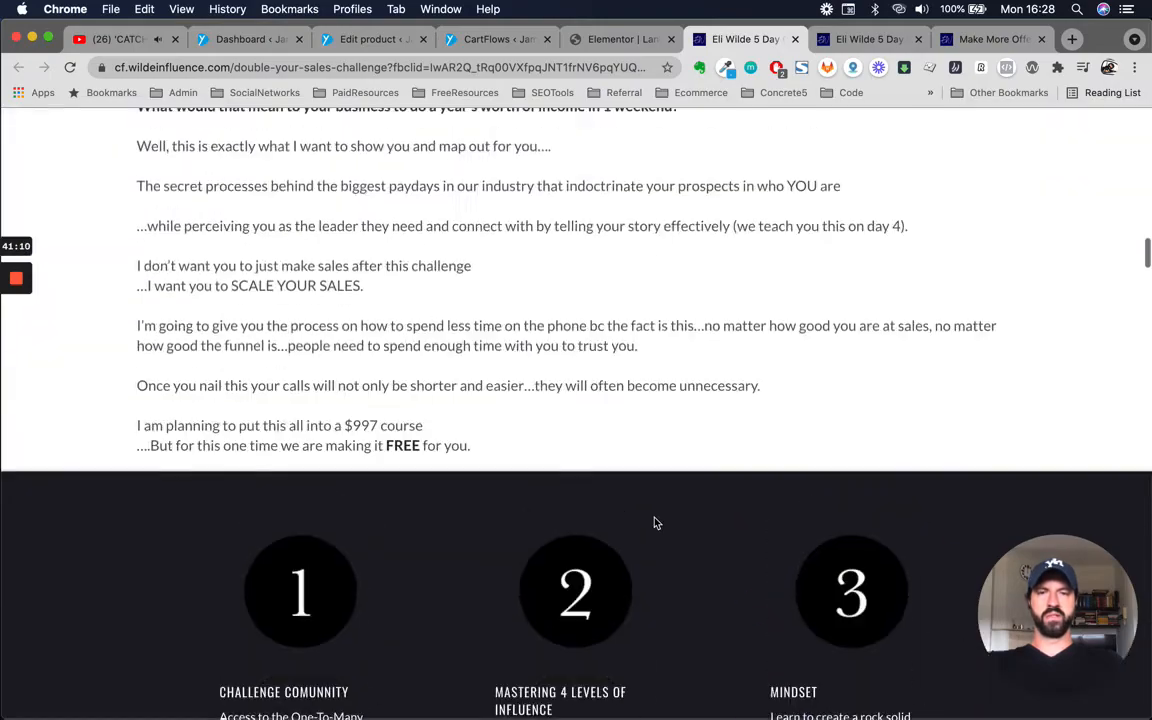
scroll(655, 522, up, 2)
scroll(655, 522, down, 2)
scroll(506, 574, up, 15)
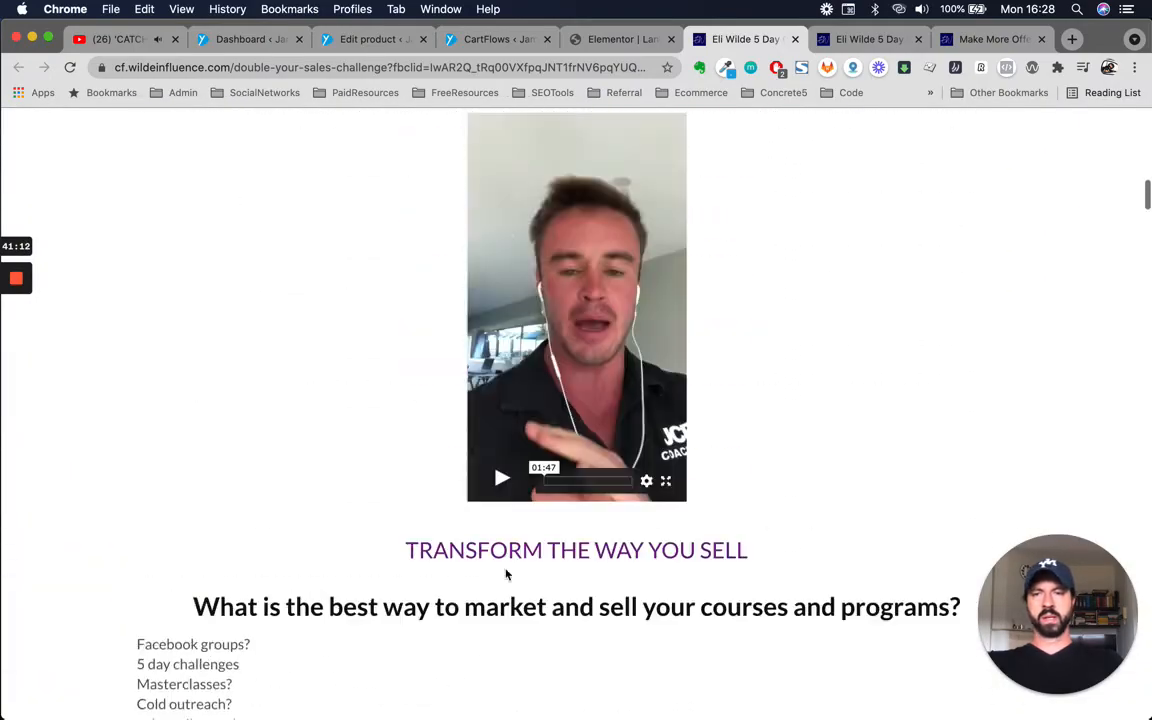
scroll(506, 574, up, 8)
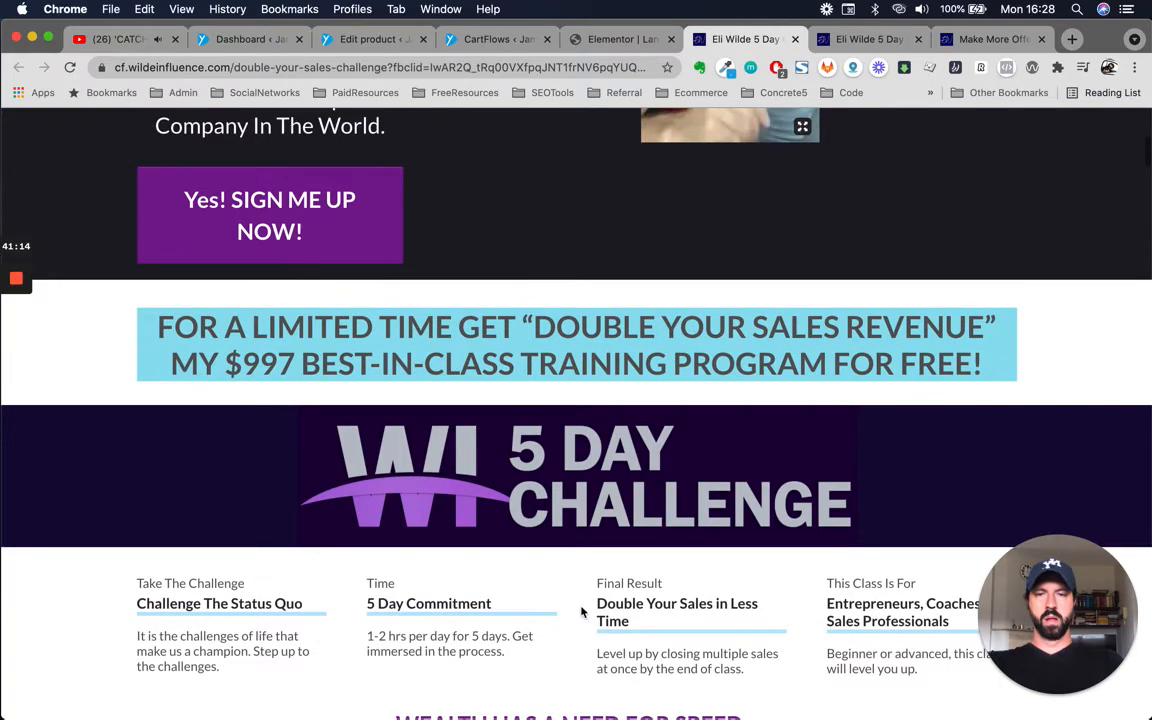
Examine the alternating text-and-image outline of the challenge days, from Day 1 through Day 4.
scroll(795, 698, down, 20)
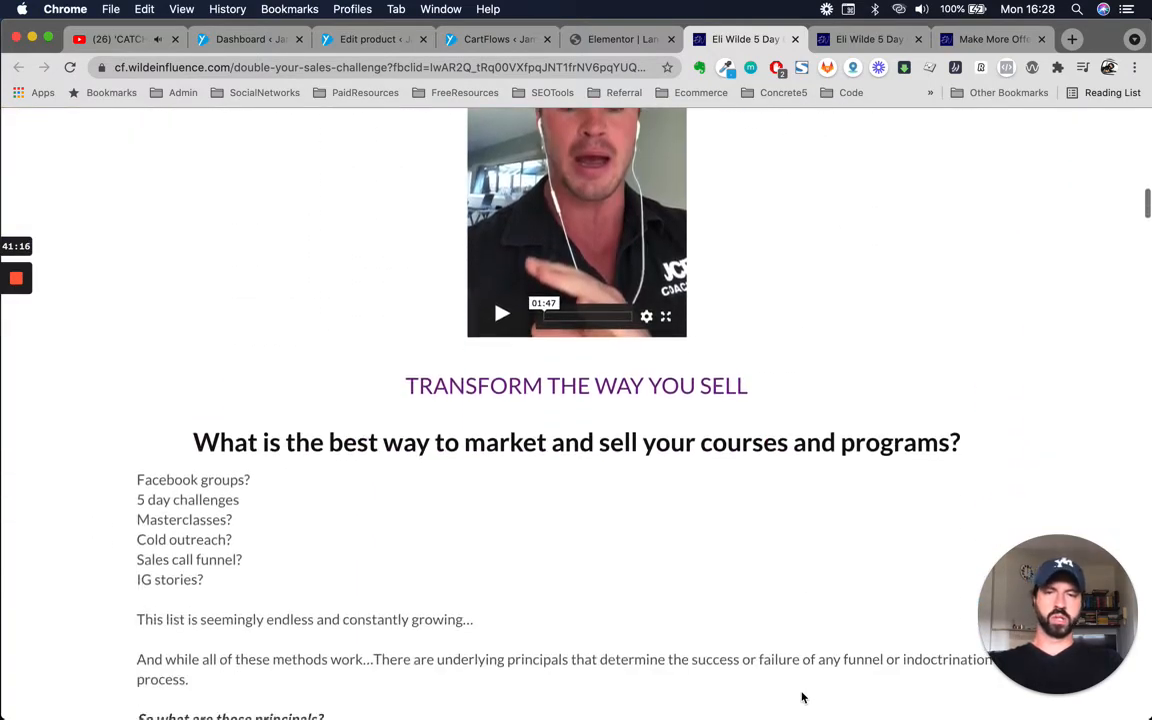
scroll(802, 697, down, 20)
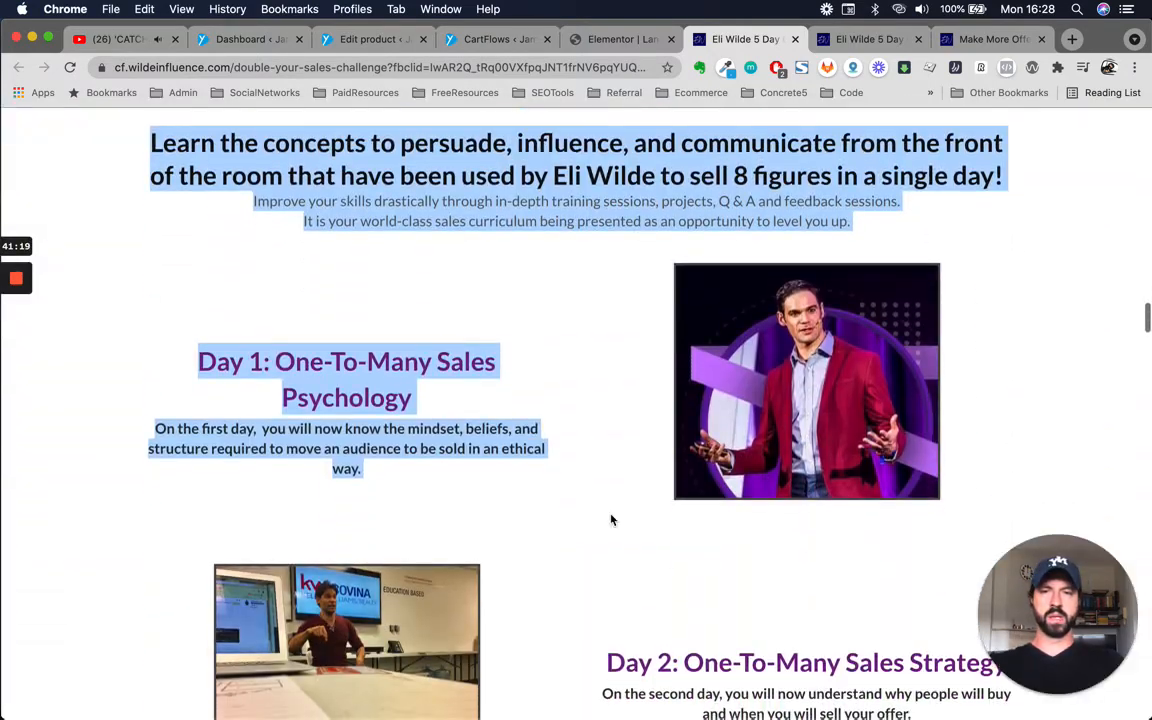
click(520, 465)
scroll(455, 450, down, 3)
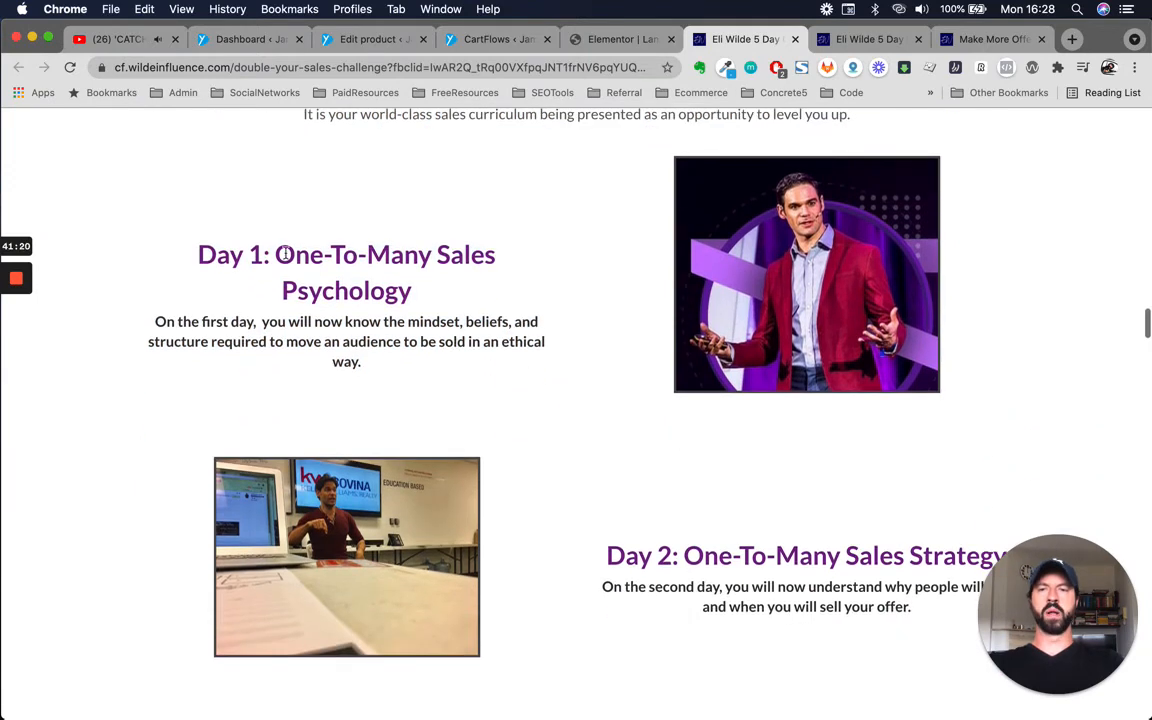
scroll(507, 335, down, 10)
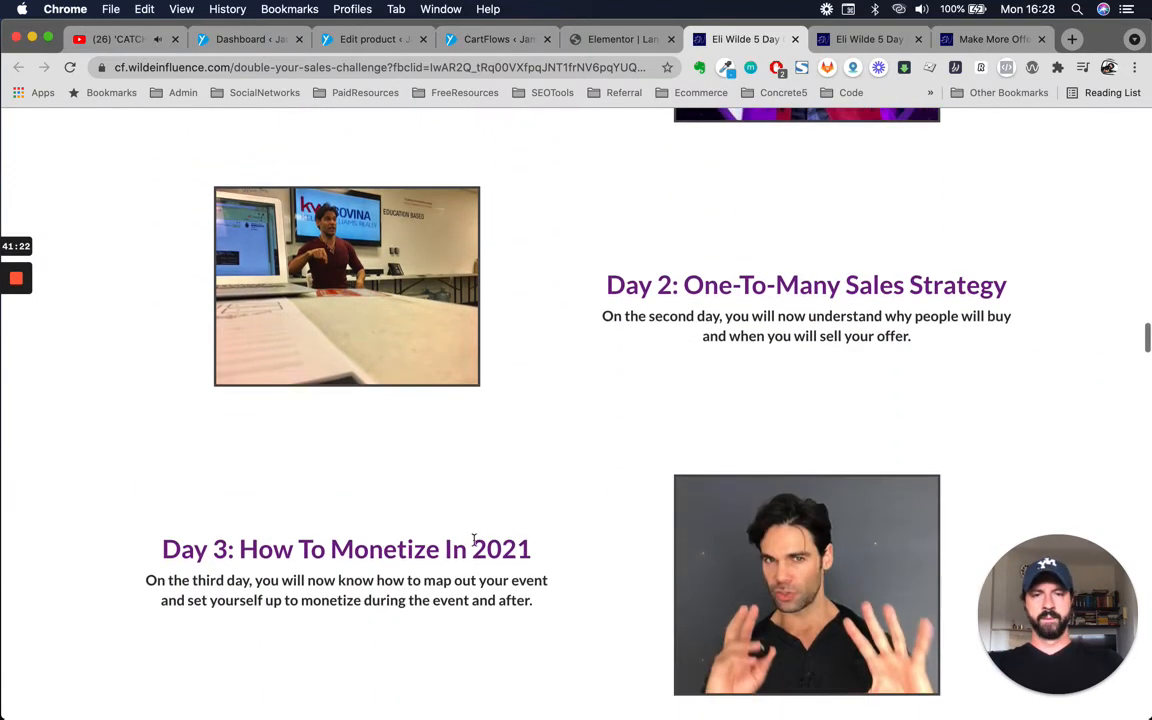
scroll(775, 508, down, 10)
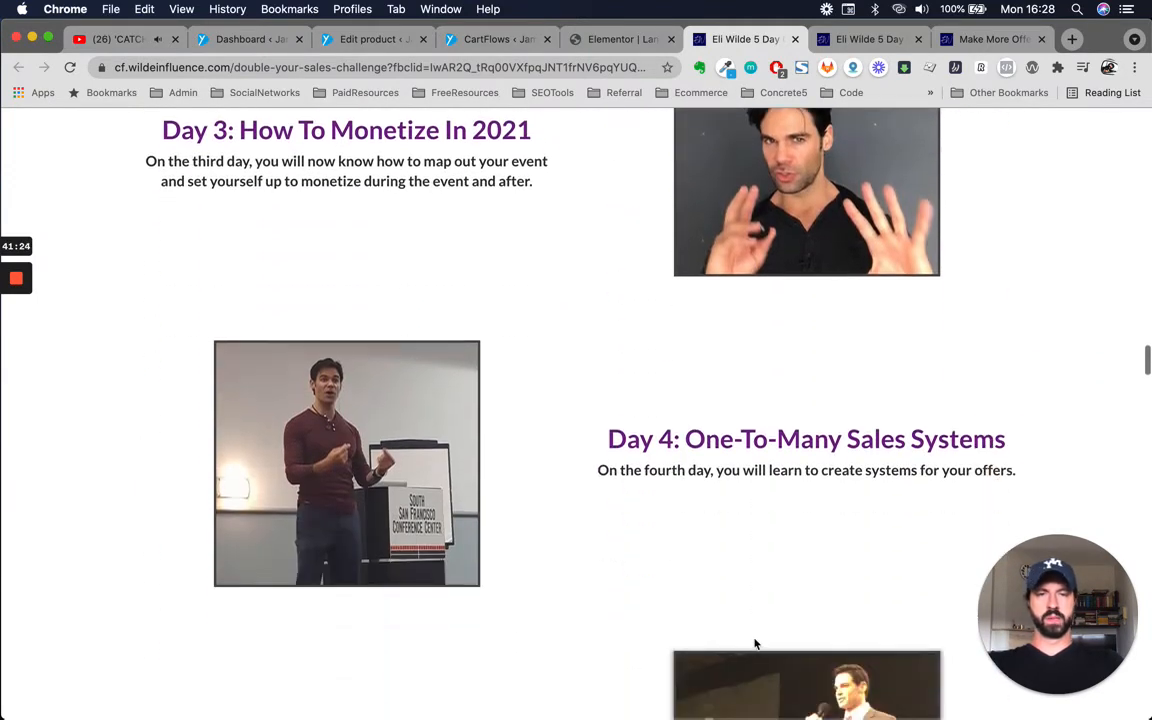
Examine the Day 4 and Day 5 outlines, the presenter bio and the challenge introduction on the sales challenge landing page.
scroll(744, 451, down, 5)
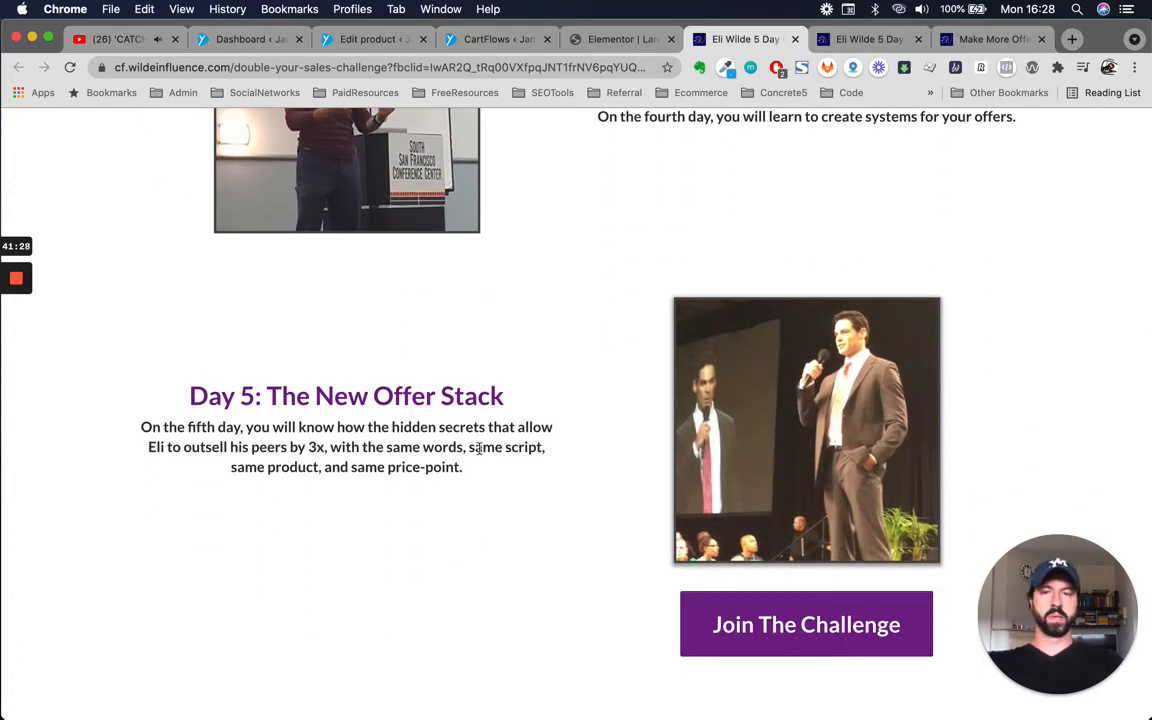
scroll(479, 448, down, 13)
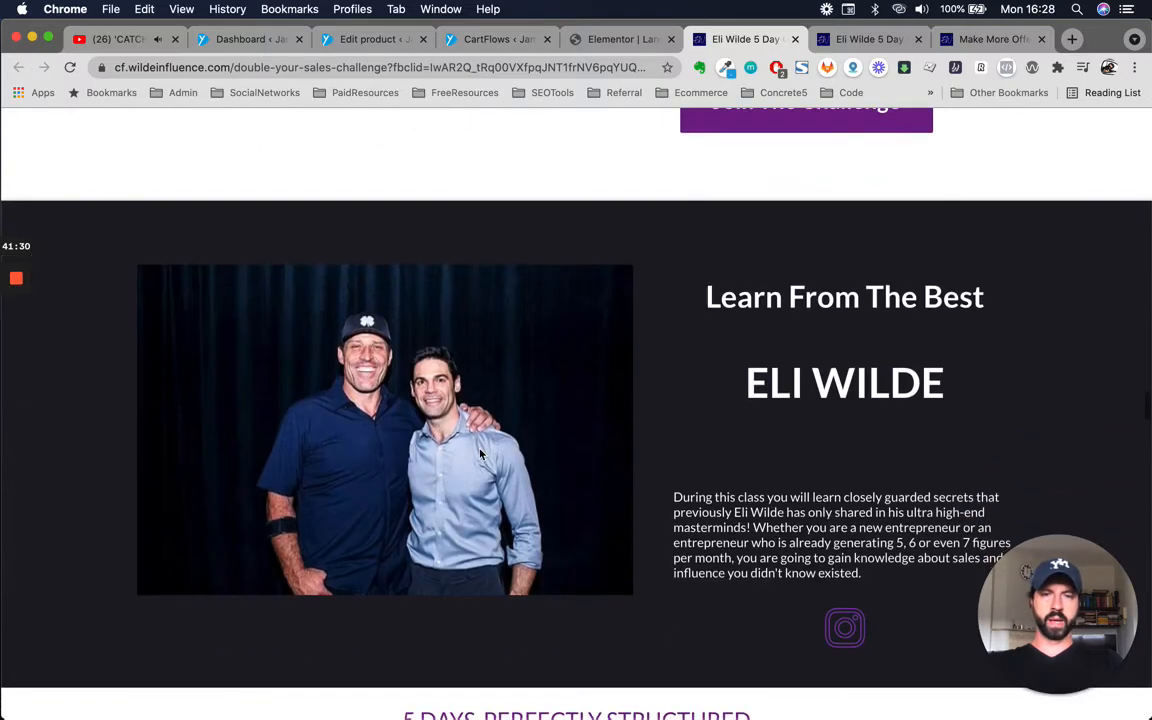
scroll(812, 440, down, 2)
scroll(806, 438, up, 1)
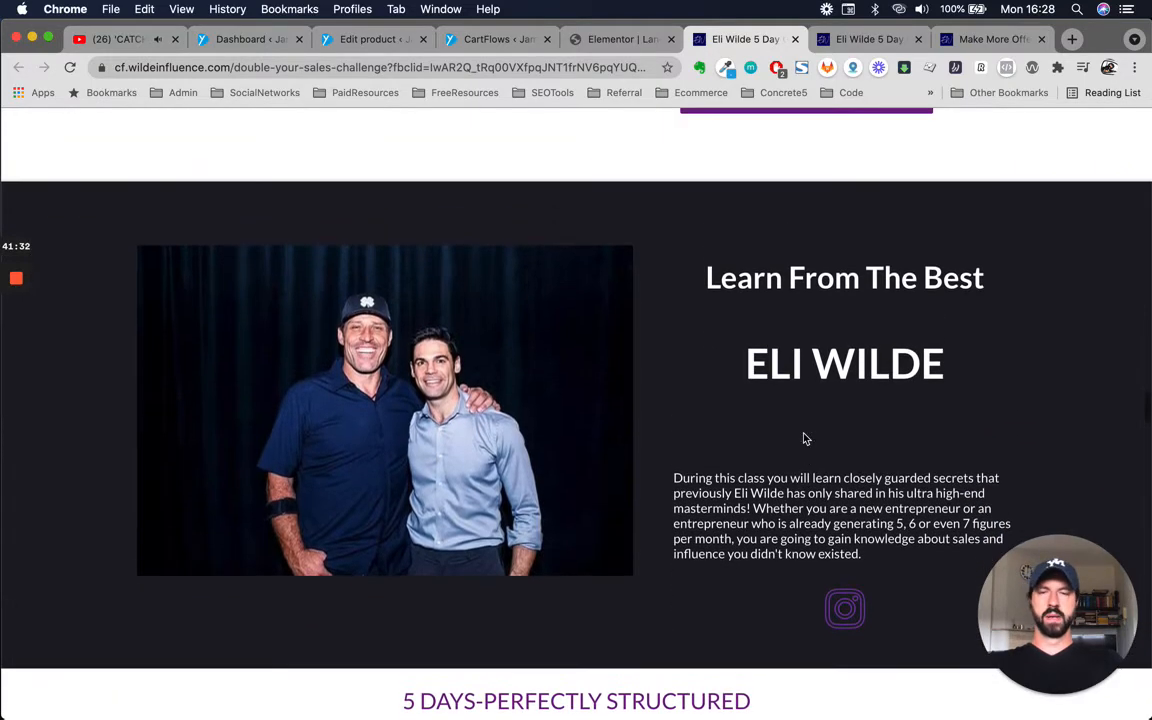
scroll(724, 432, down, 1)
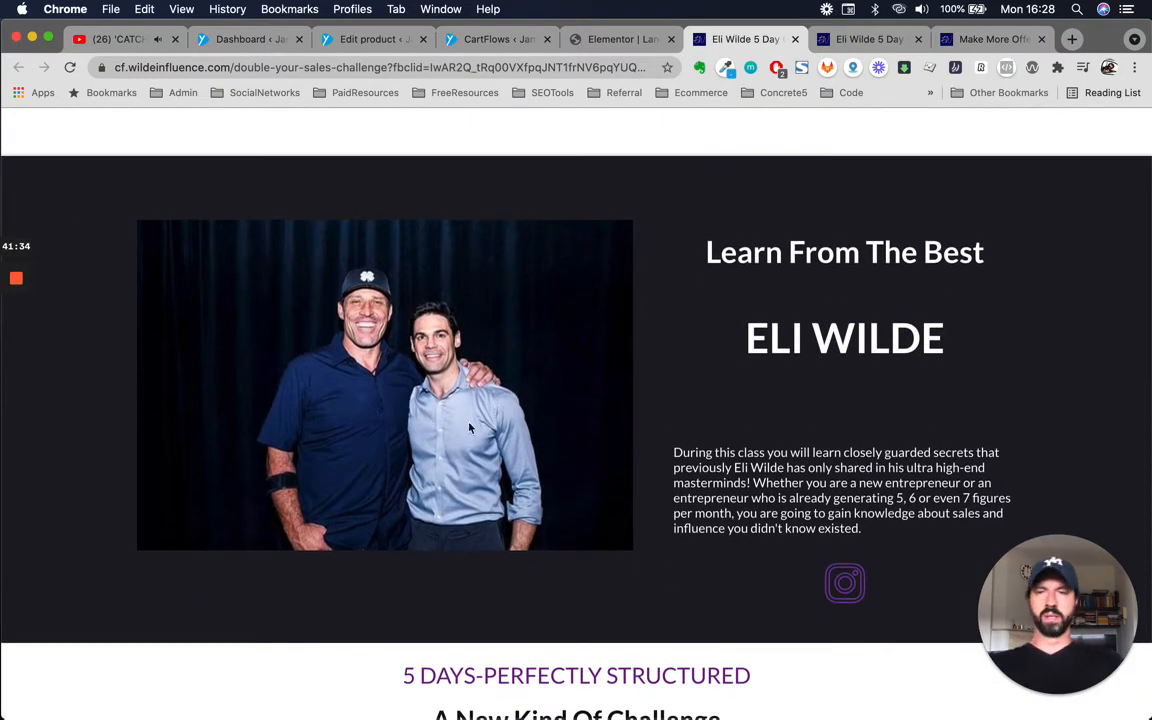
scroll(350, 338, down, 11)
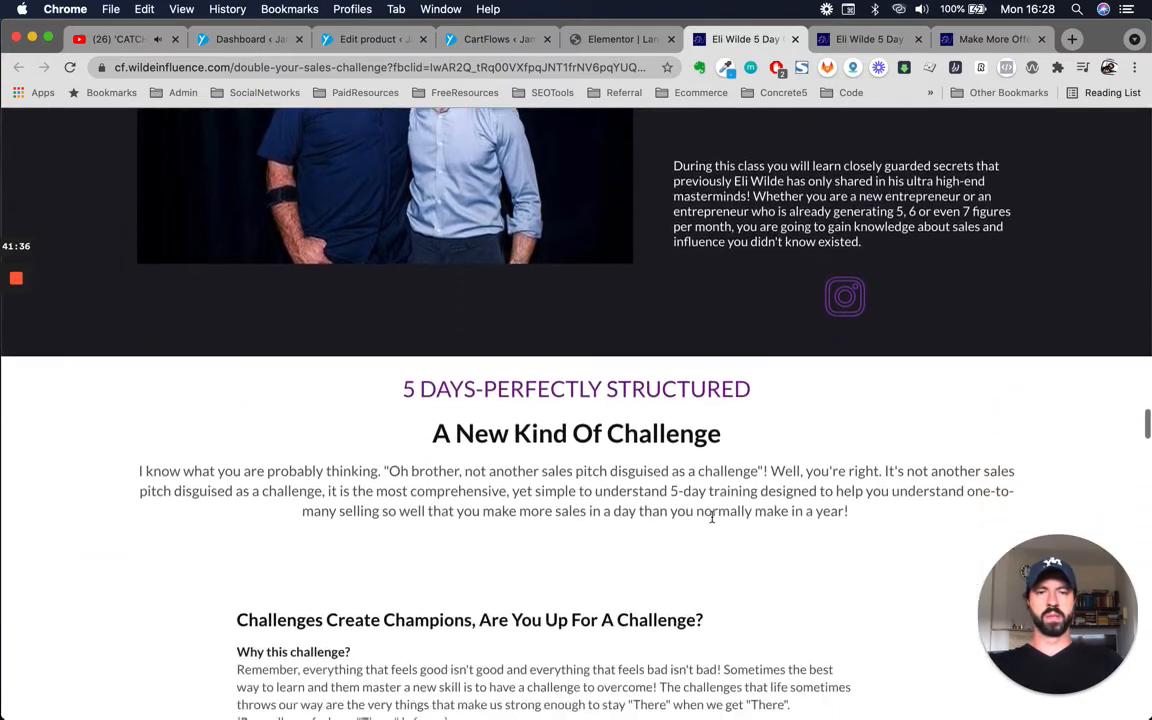
scroll(700, 510, down, 3)
scroll(626, 478, up, 3)
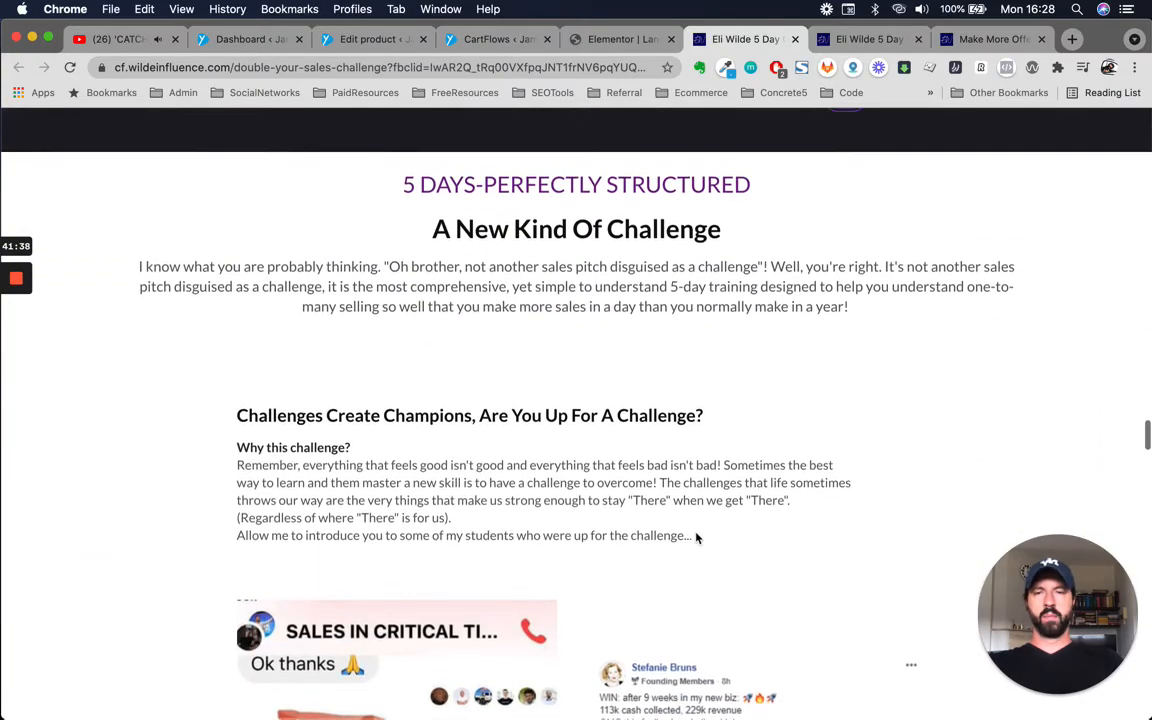
Look through the landing page's student testimonials, community section and list of training benefits.
scroll(626, 478, down, 11)
scroll(951, 332, down, 2)
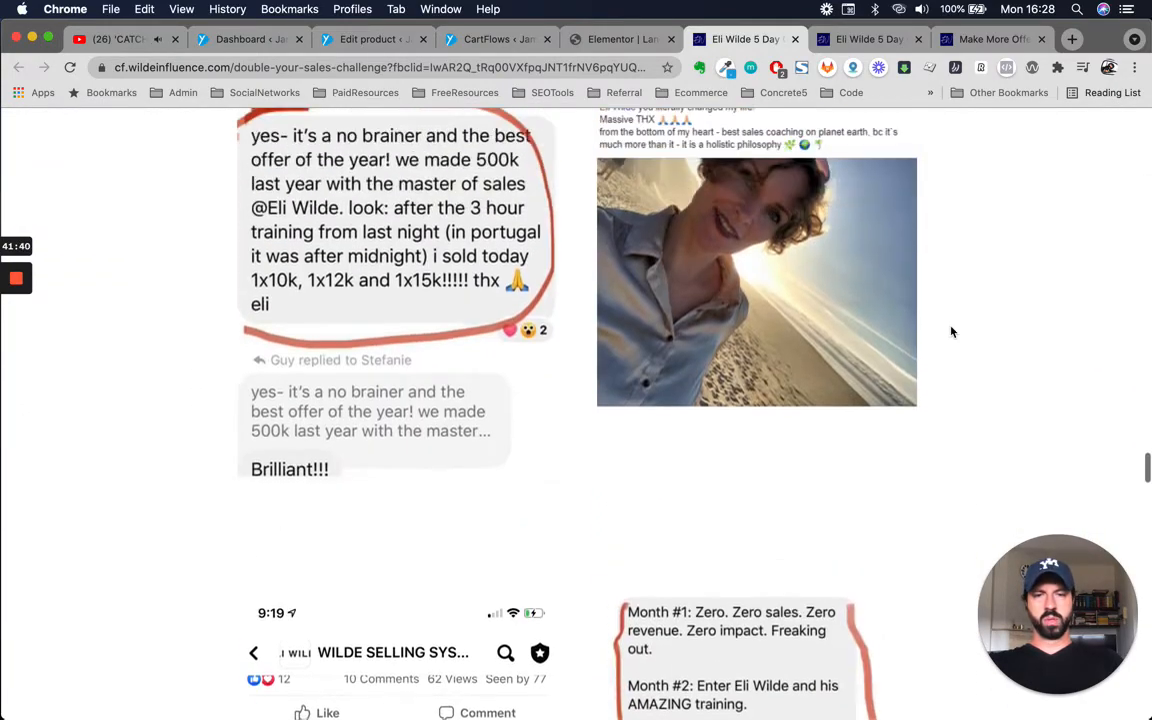
scroll(522, 357, up, 4)
scroll(520, 356, down, 14)
scroll(704, 439, down, 18)
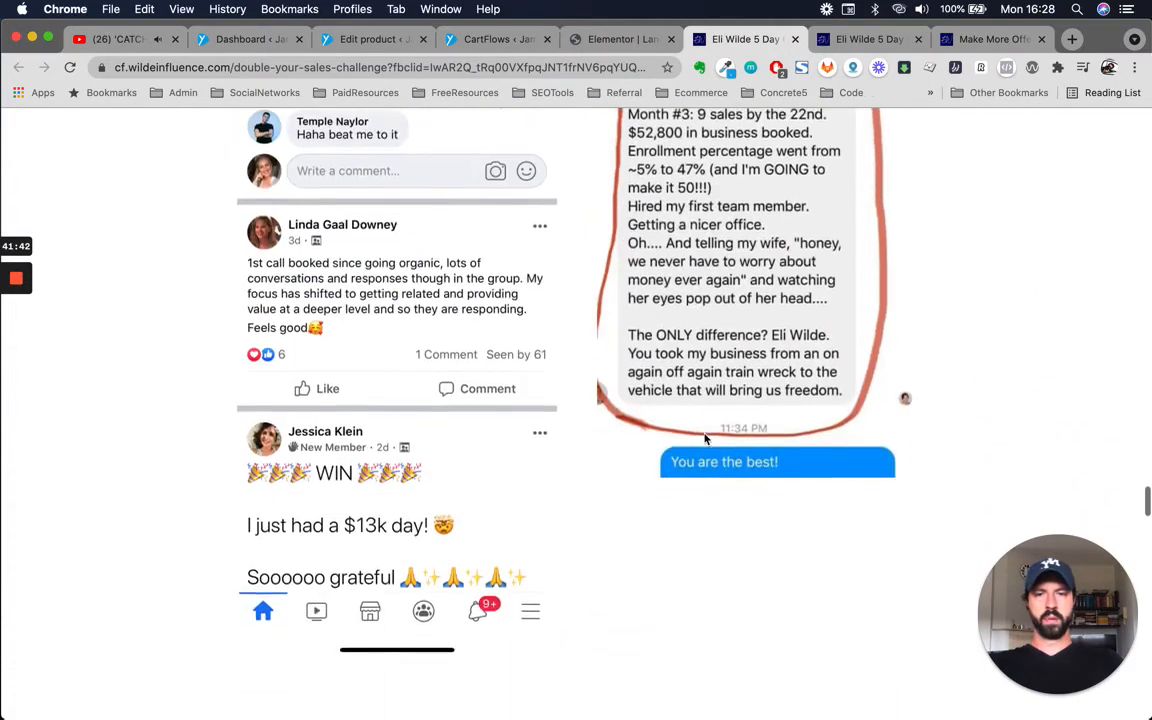
scroll(704, 439, down, 20)
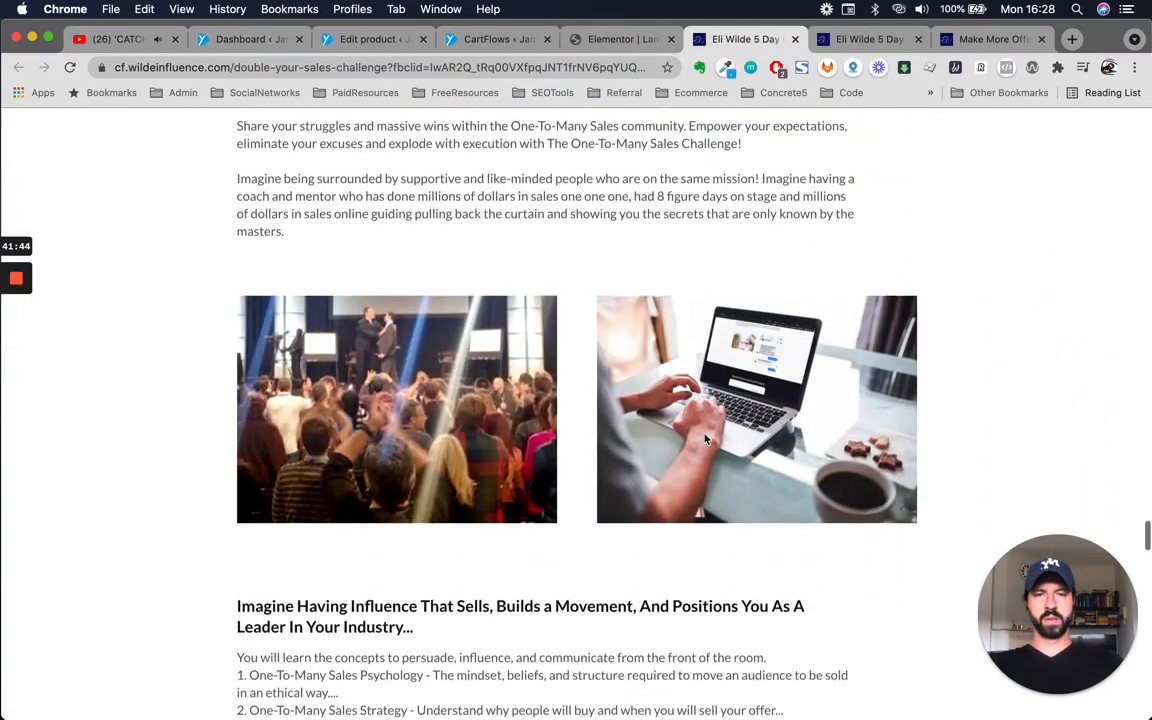
scroll(706, 437, down, 15)
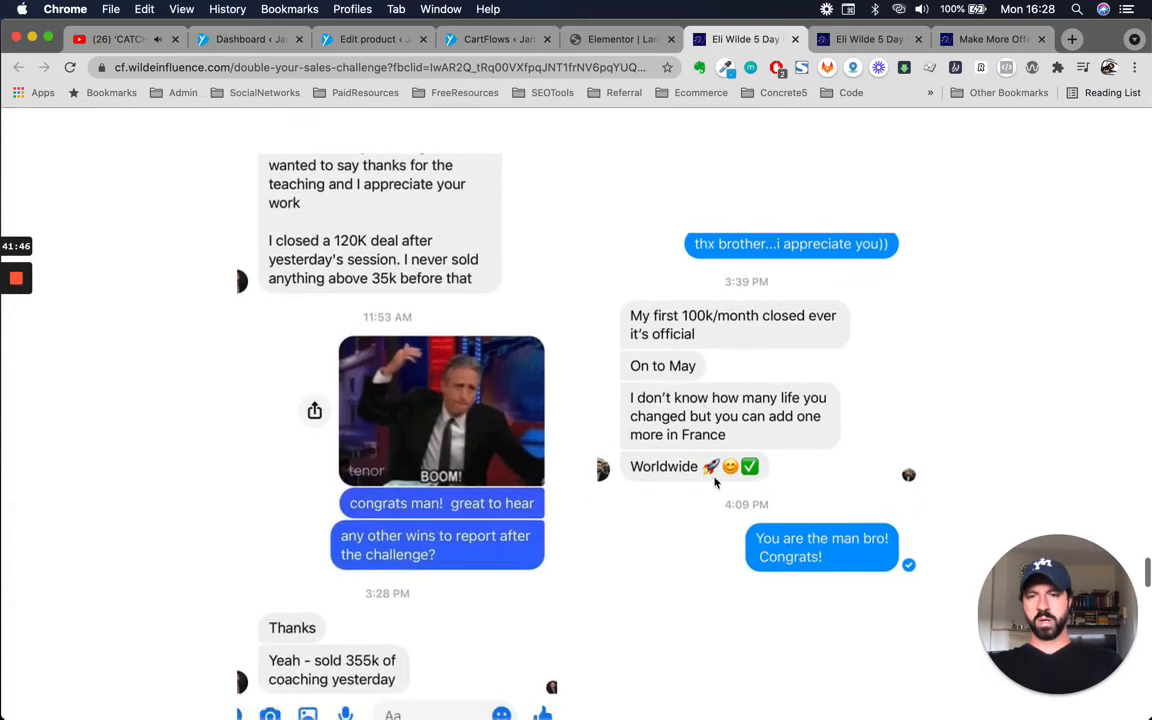
scroll(714, 480, down, 15)
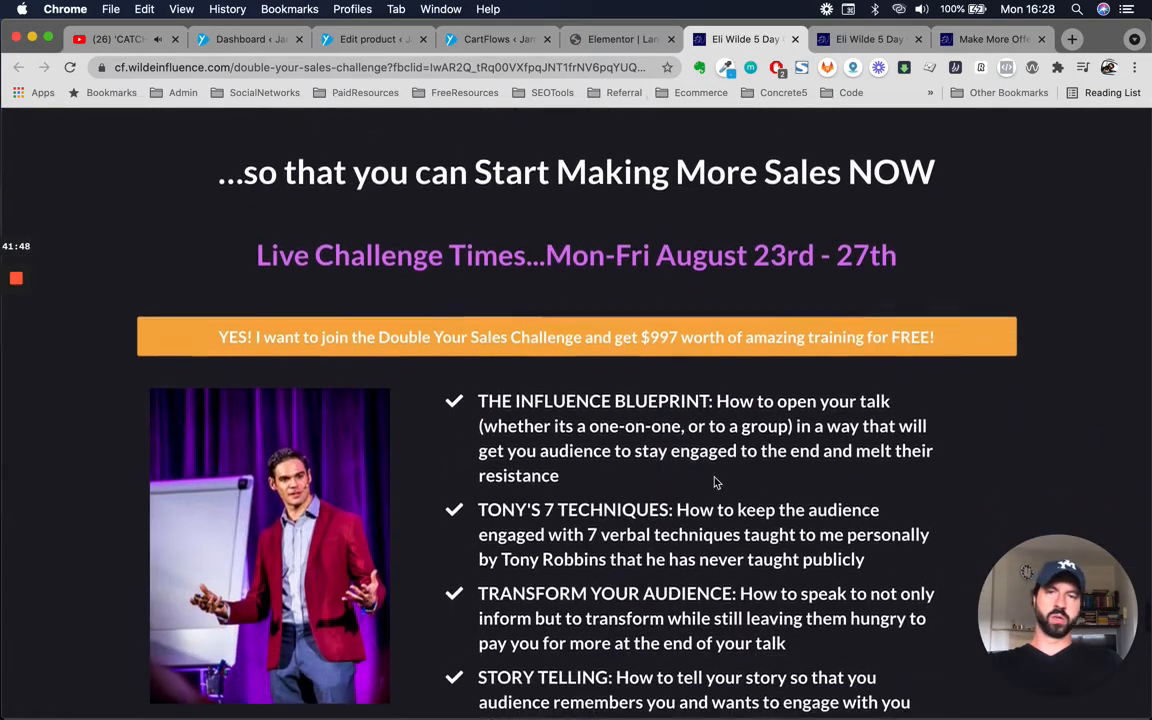
Read the Frequently Asked Questions and the closing Join The Challenge section of the landing page.
scroll(714, 478, down, 8)
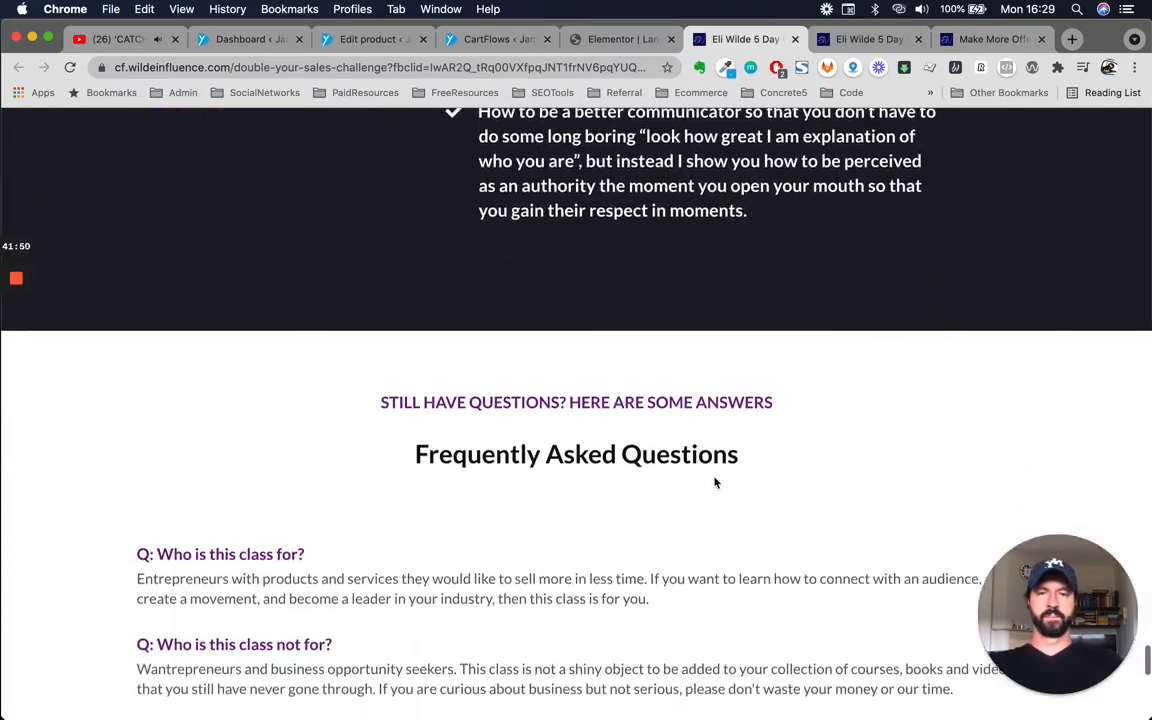
scroll(665, 507, down, 4)
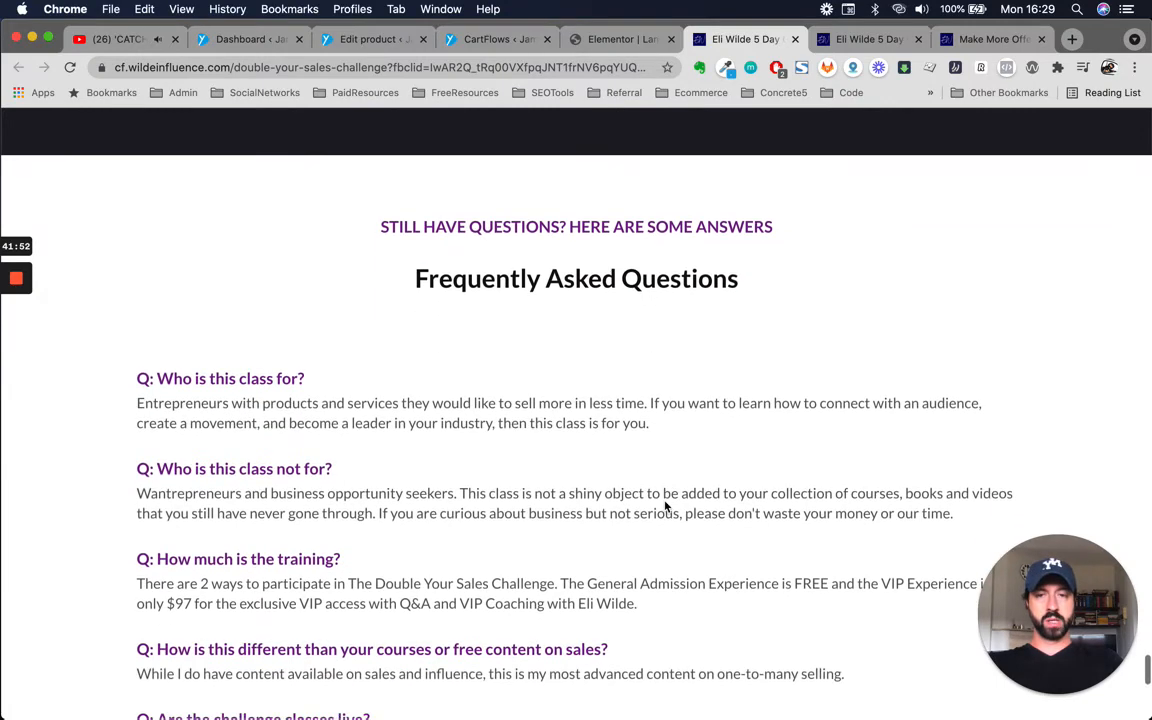
scroll(665, 507, down, 2)
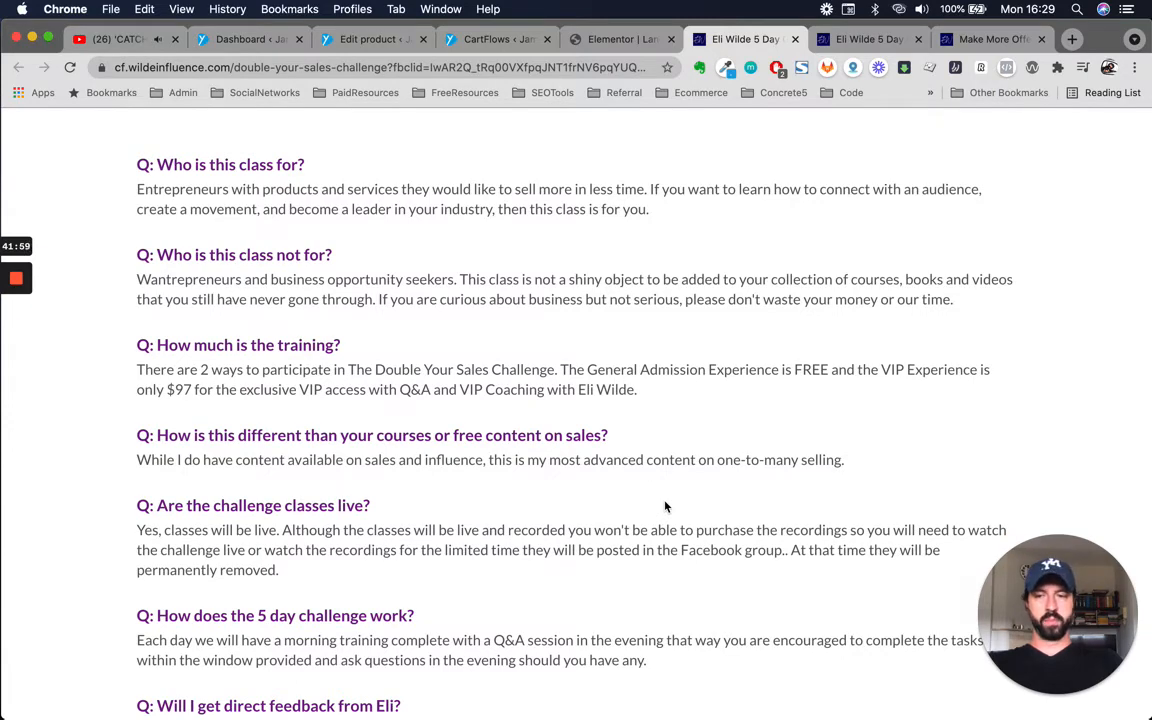
scroll(665, 507, down, 2)
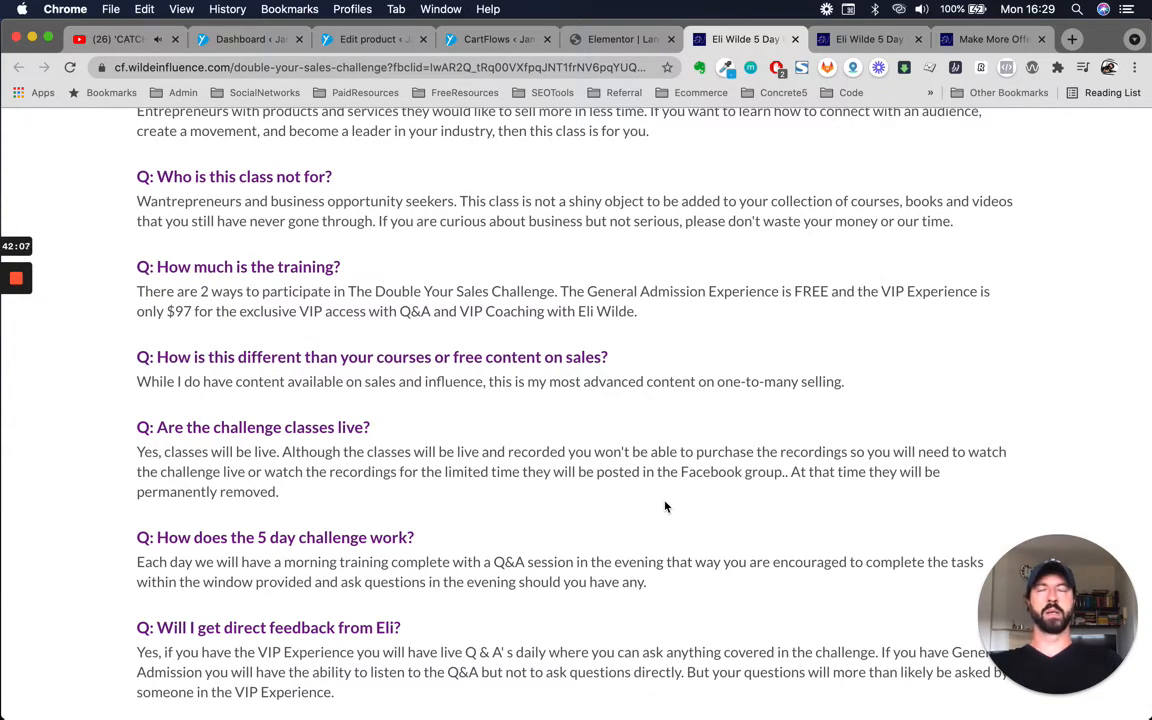
scroll(665, 507, down, 2)
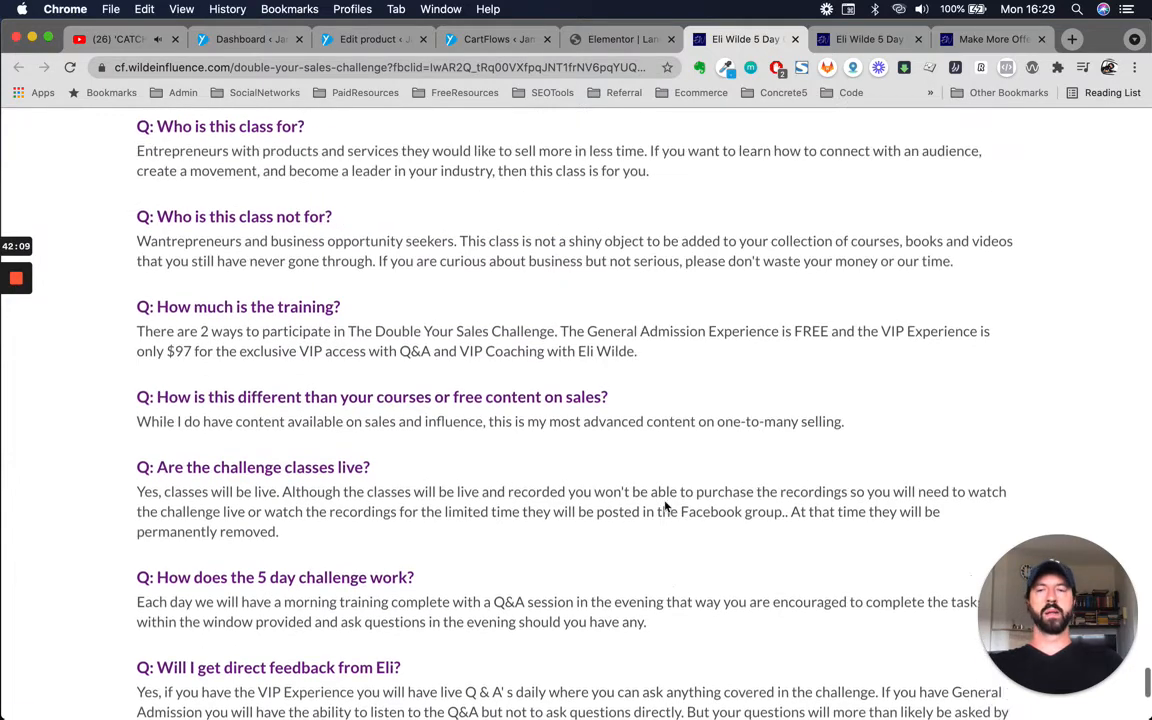
scroll(663, 507, up, 4)
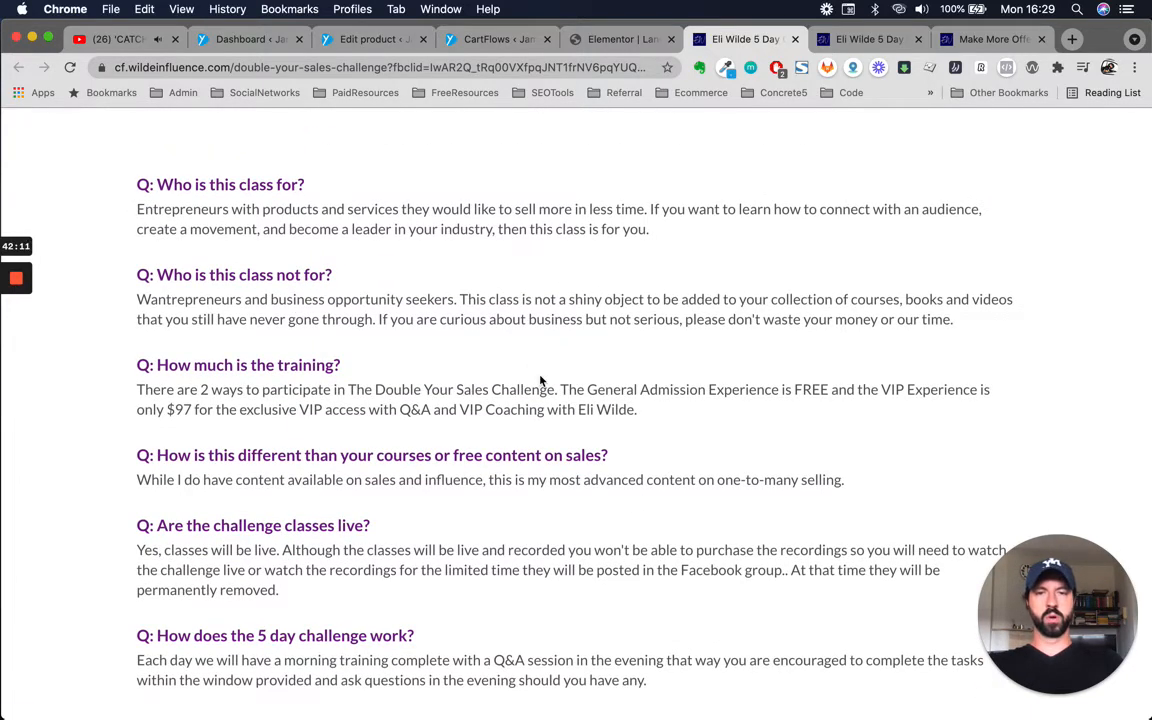
scroll(538, 508, up, 2)
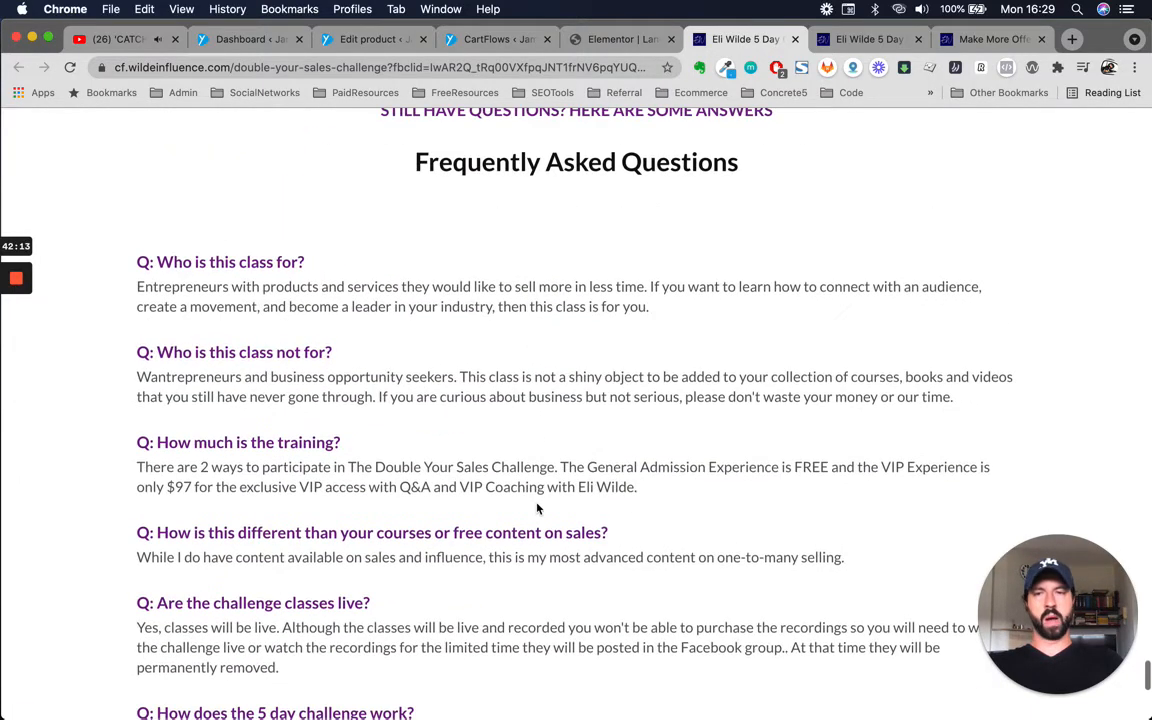
scroll(537, 505, down, 5)
scroll(519, 511, down, 5)
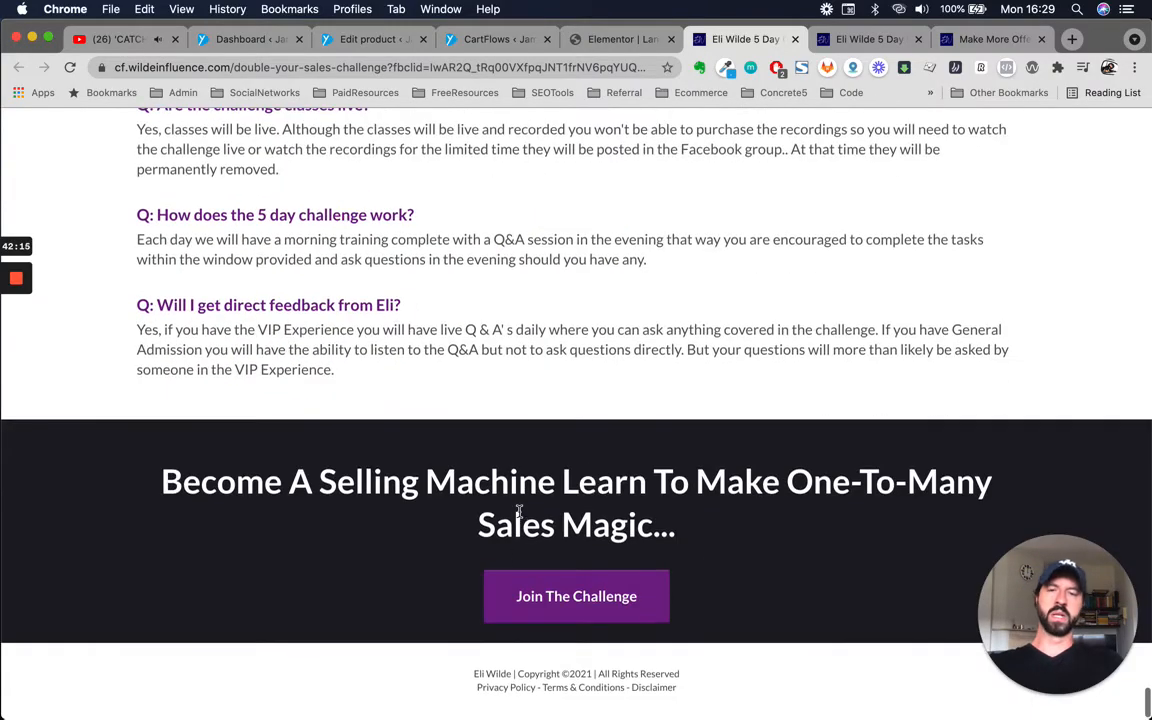
Return to the start of the landing page, then open the VIP upgrade page and examine its registration headline and video section.
scroll(750, 484, up, 20)
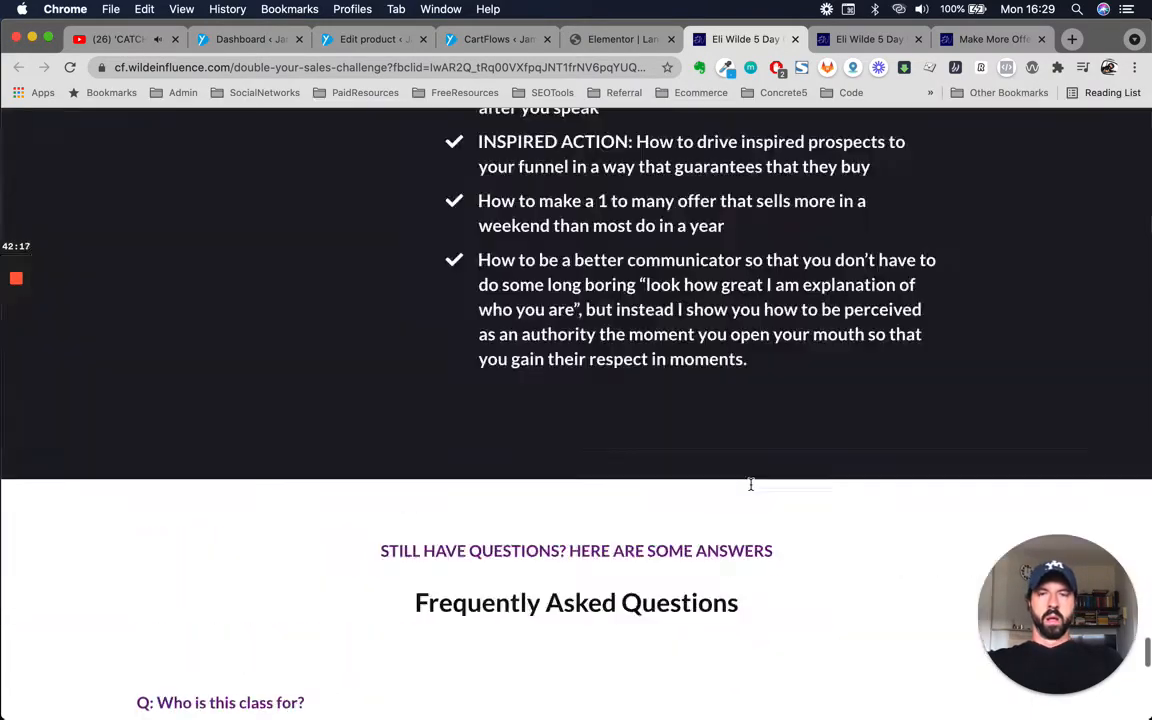
scroll(752, 489, up, 20)
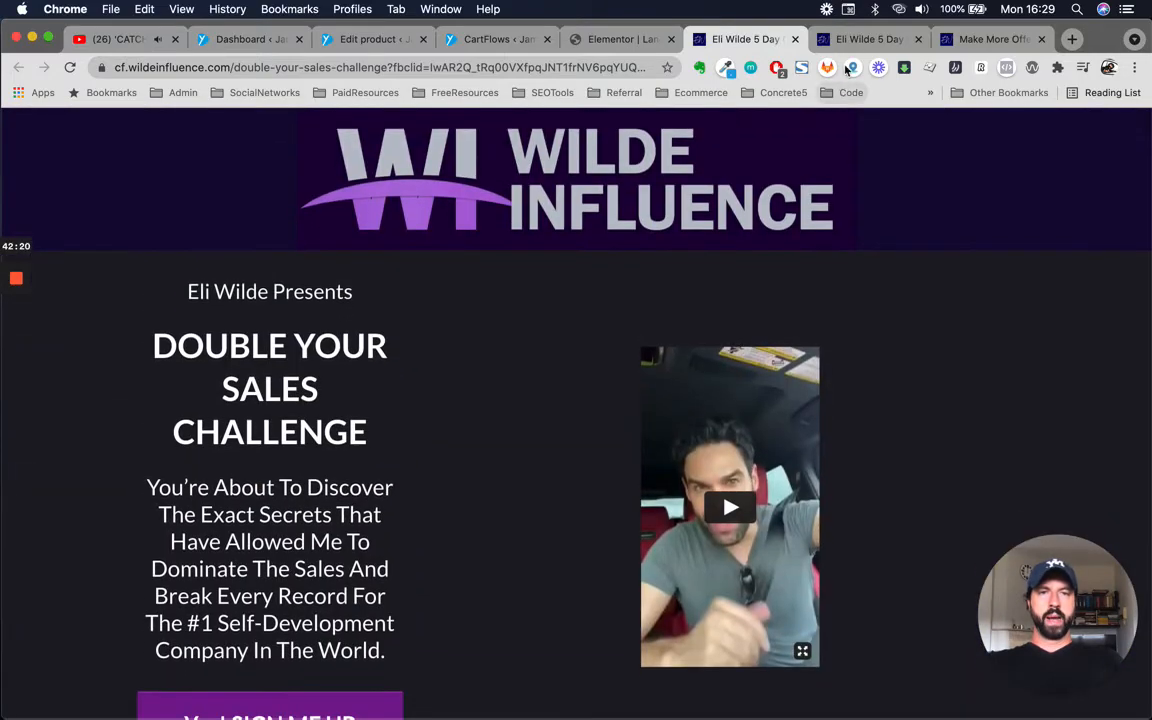
click(870, 39)
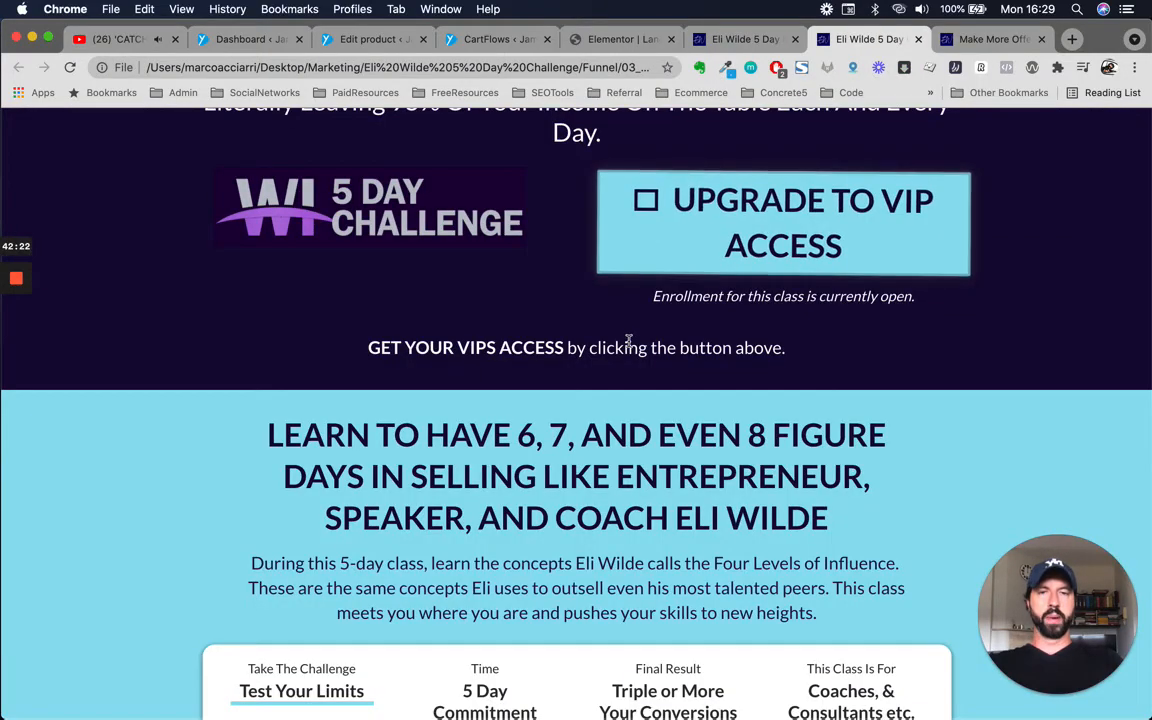
scroll(629, 342, up, 10)
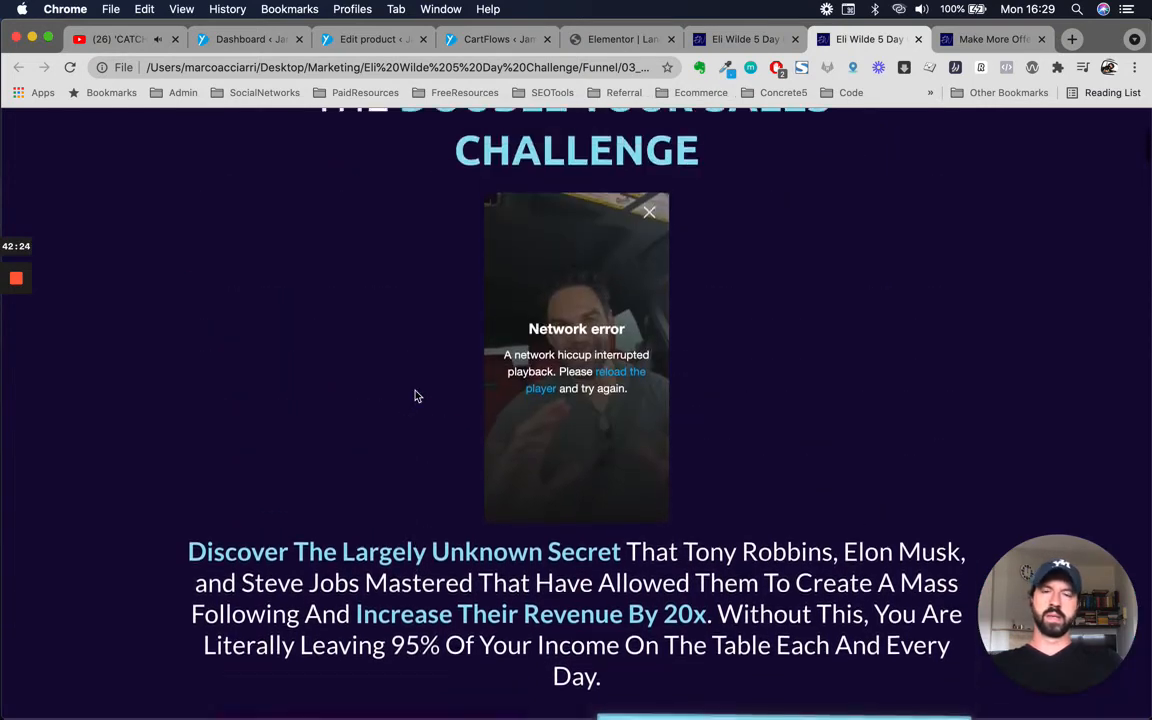
scroll(417, 396, up, 4)
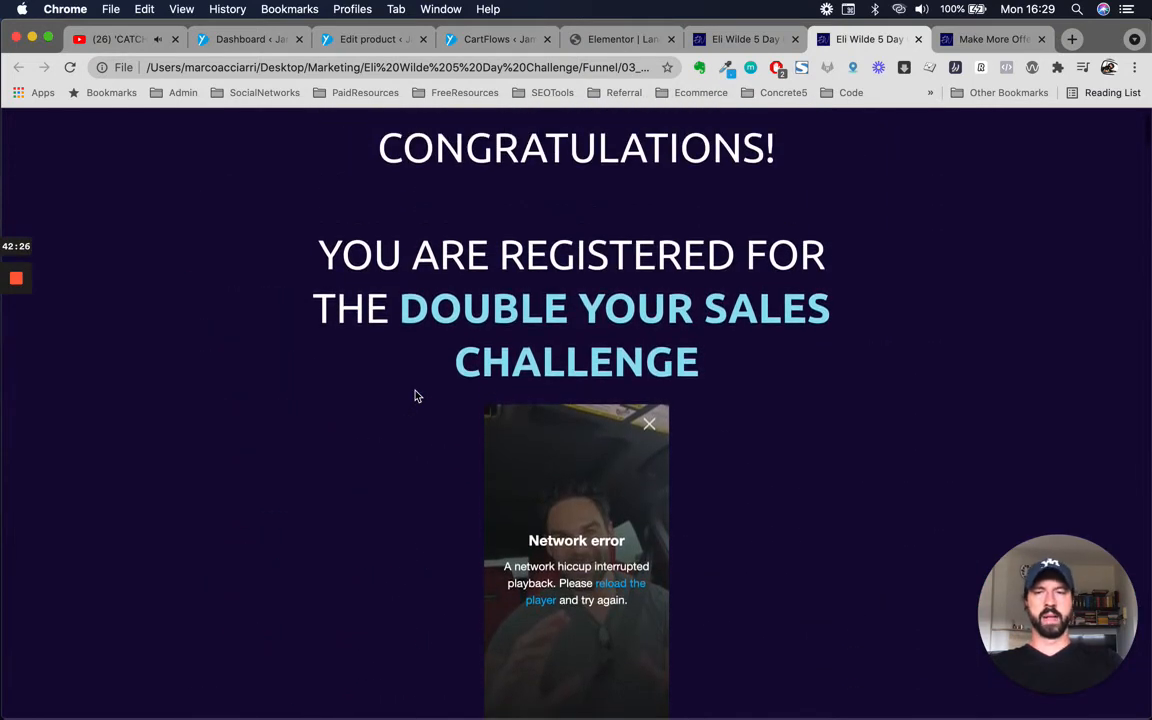
scroll(694, 250, down, 4)
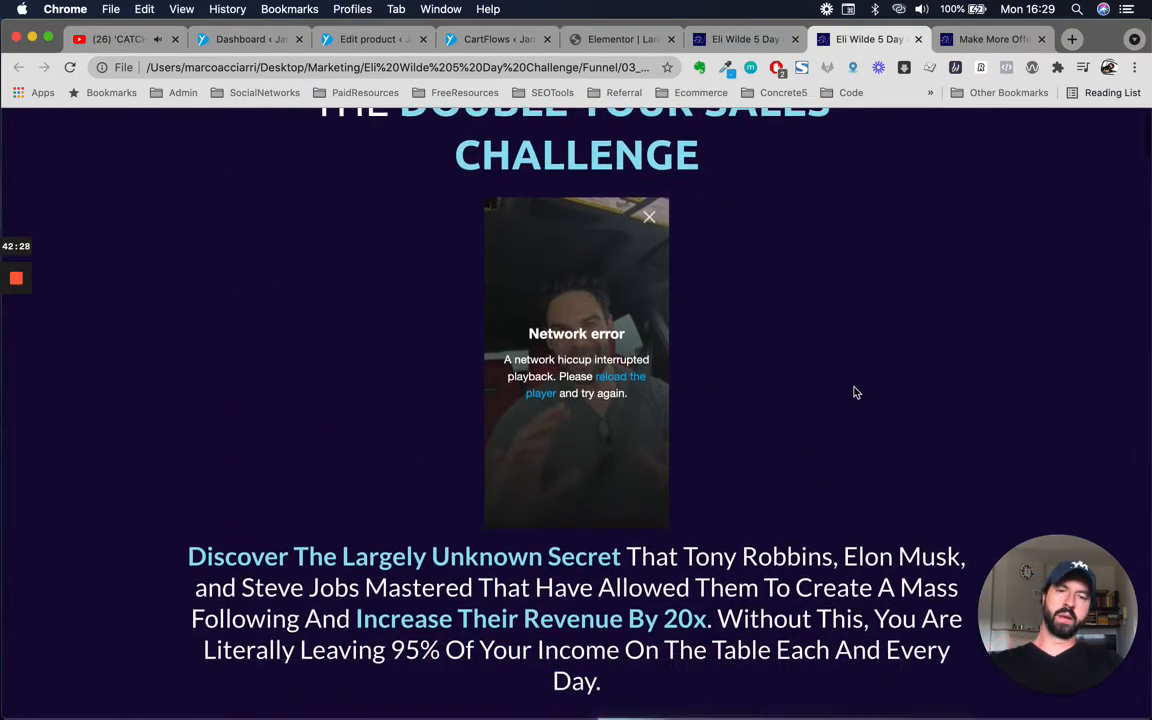
scroll(853, 392, down, 4)
scroll(853, 386, up, 6)
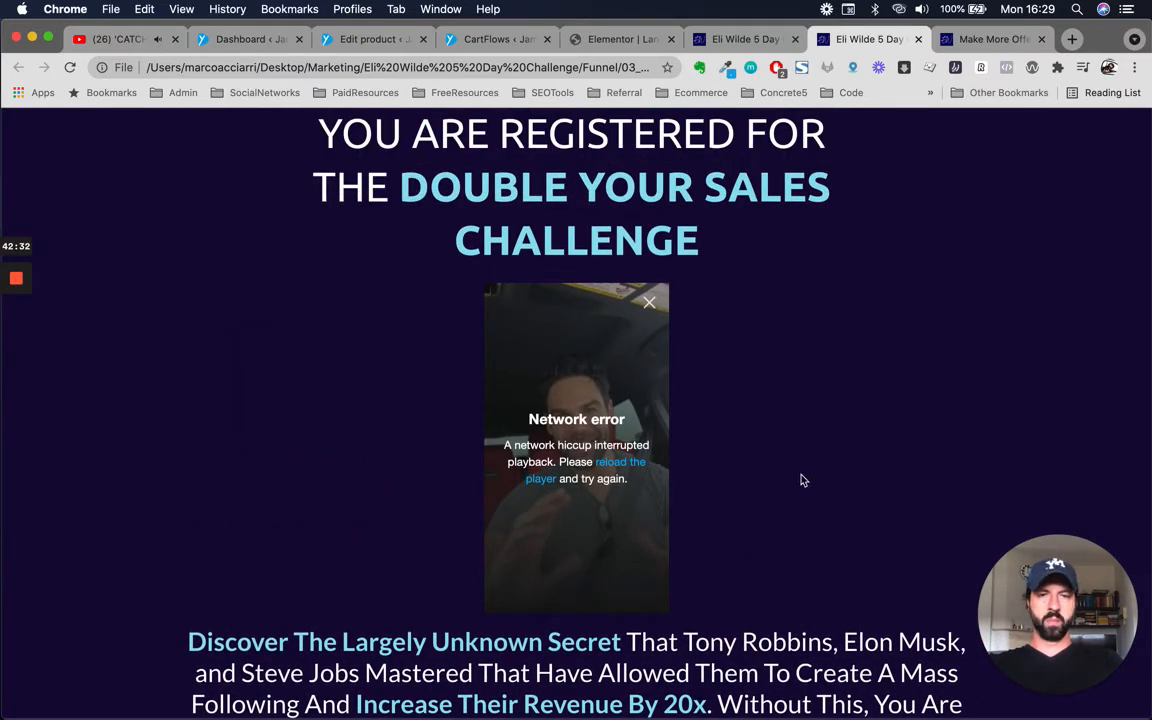
scroll(800, 480, up, 1)
scroll(883, 568, down, 6)
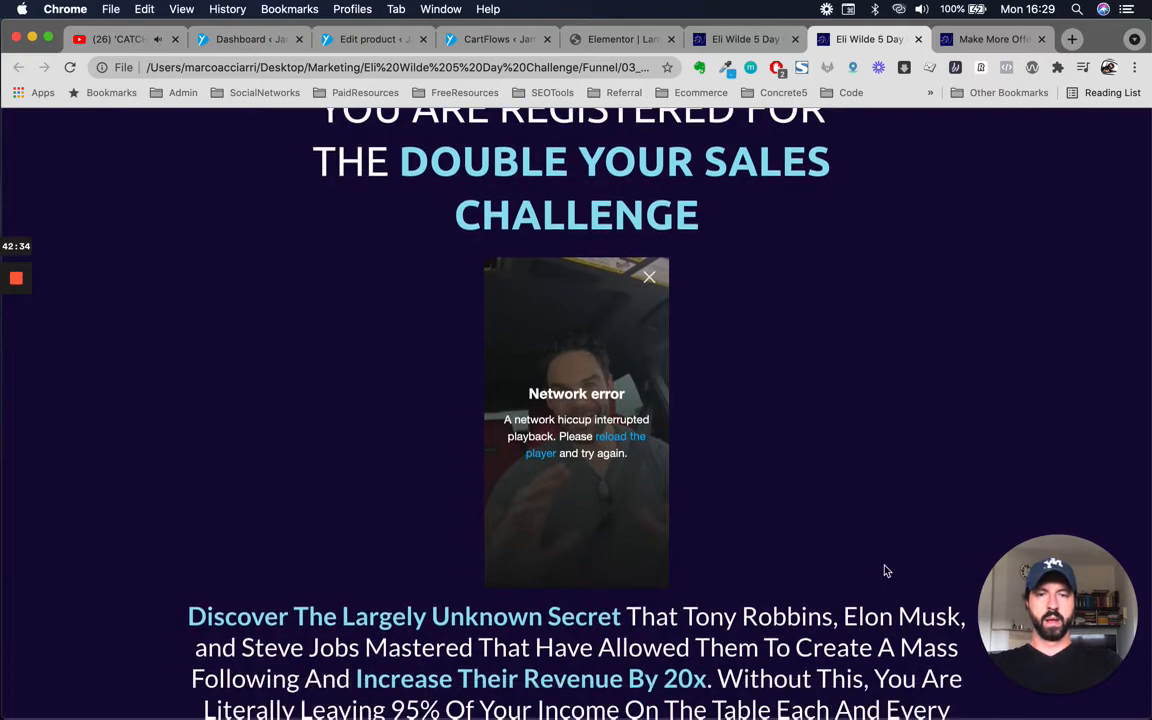
Review the VIP page's upgrade call to action, daily results, presenter bio and testimonials through to the VIP Experience offer.
scroll(630, 428, down, 5)
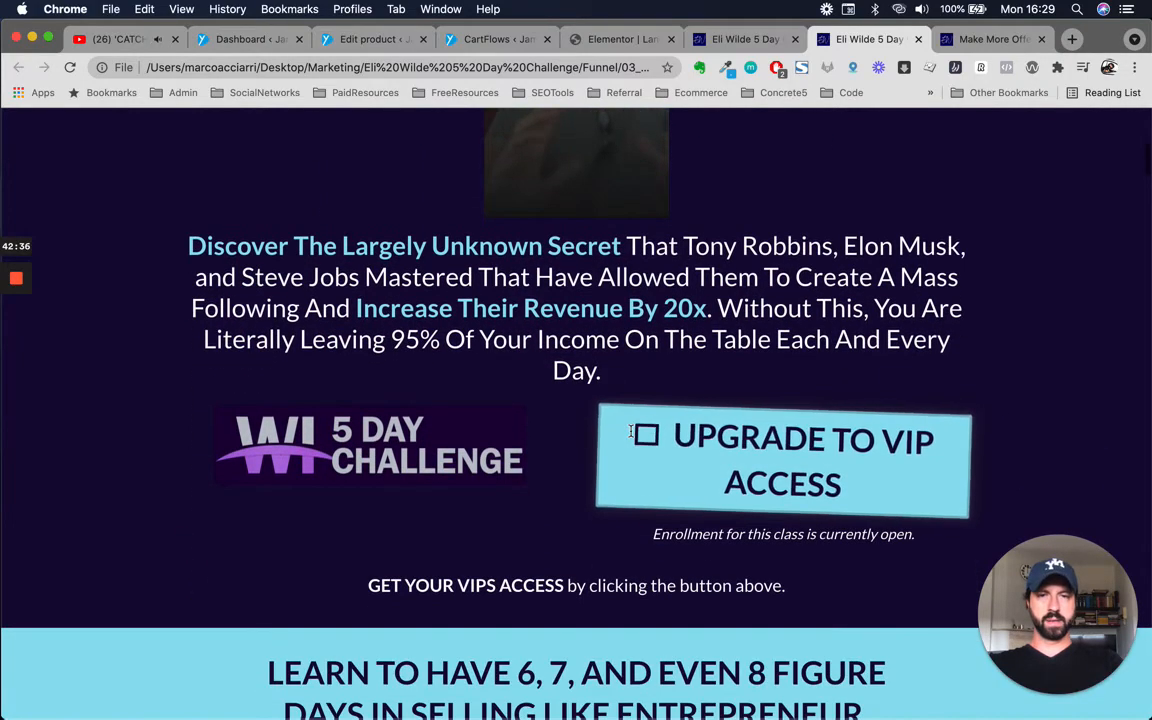
scroll(433, 528, down, 13)
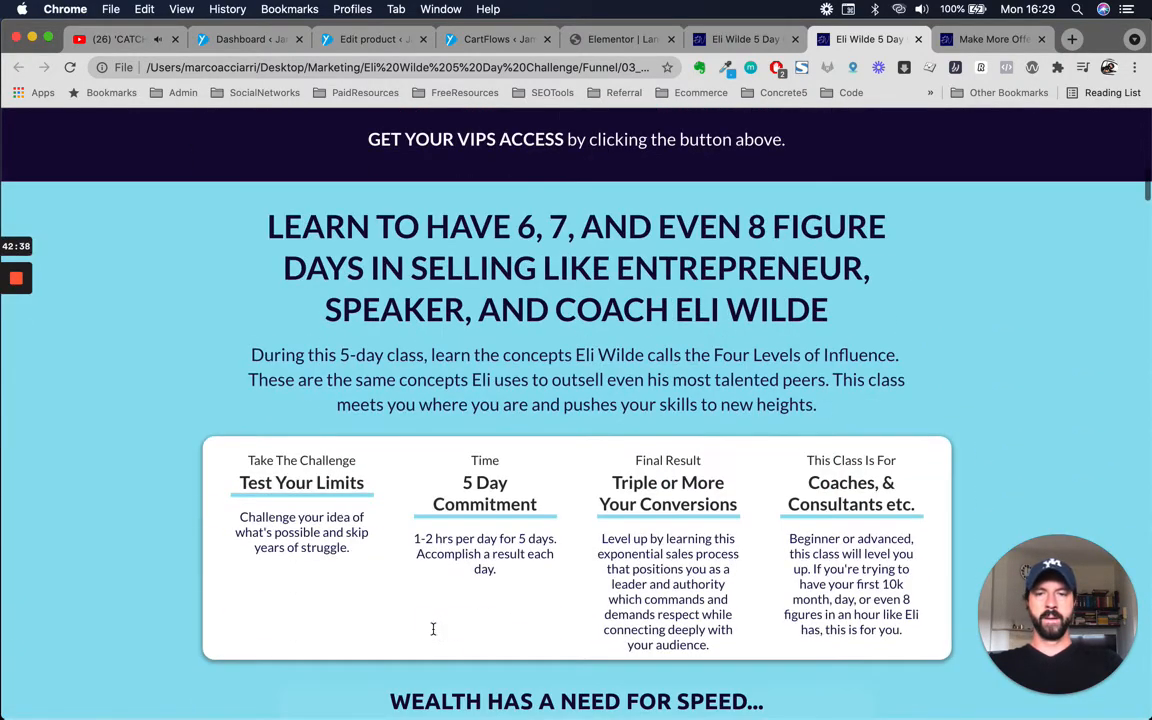
scroll(313, 407, down, 13)
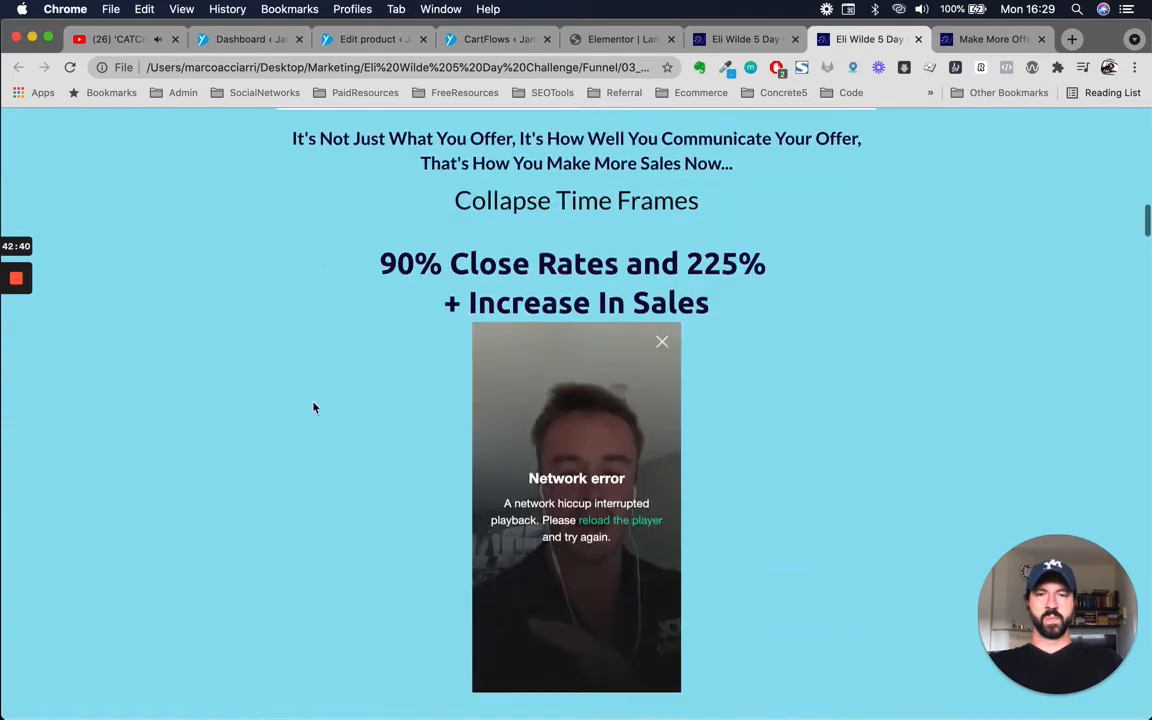
scroll(313, 407, down, 16)
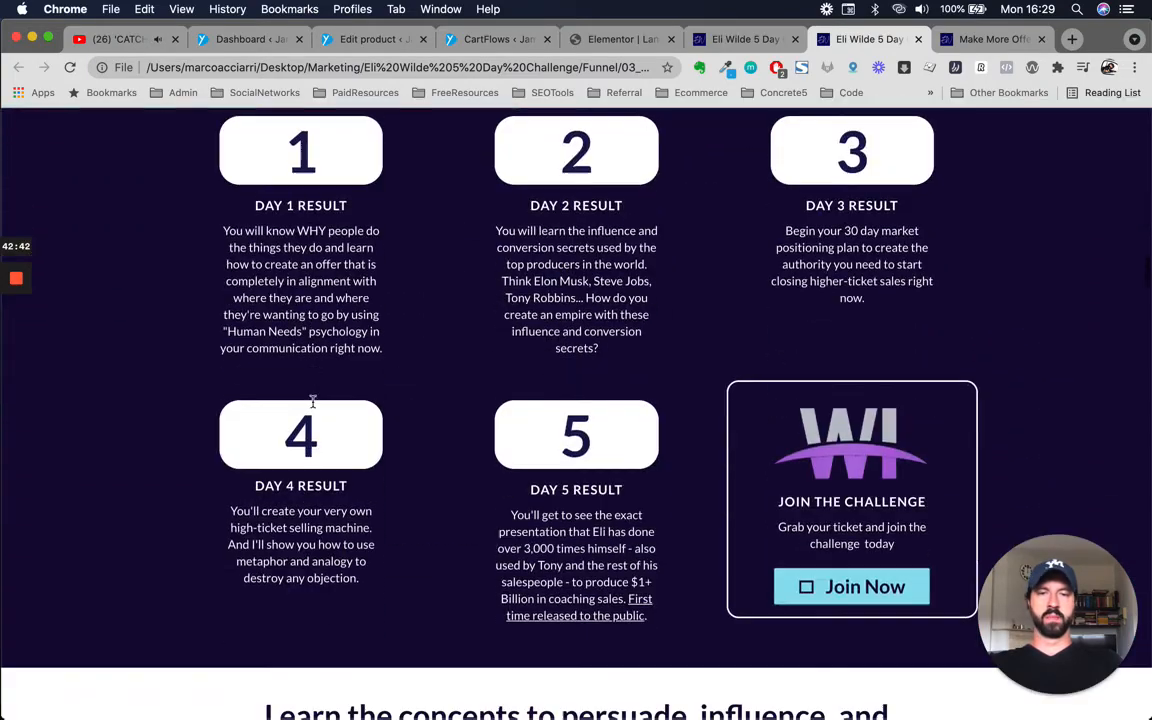
scroll(313, 401, down, 14)
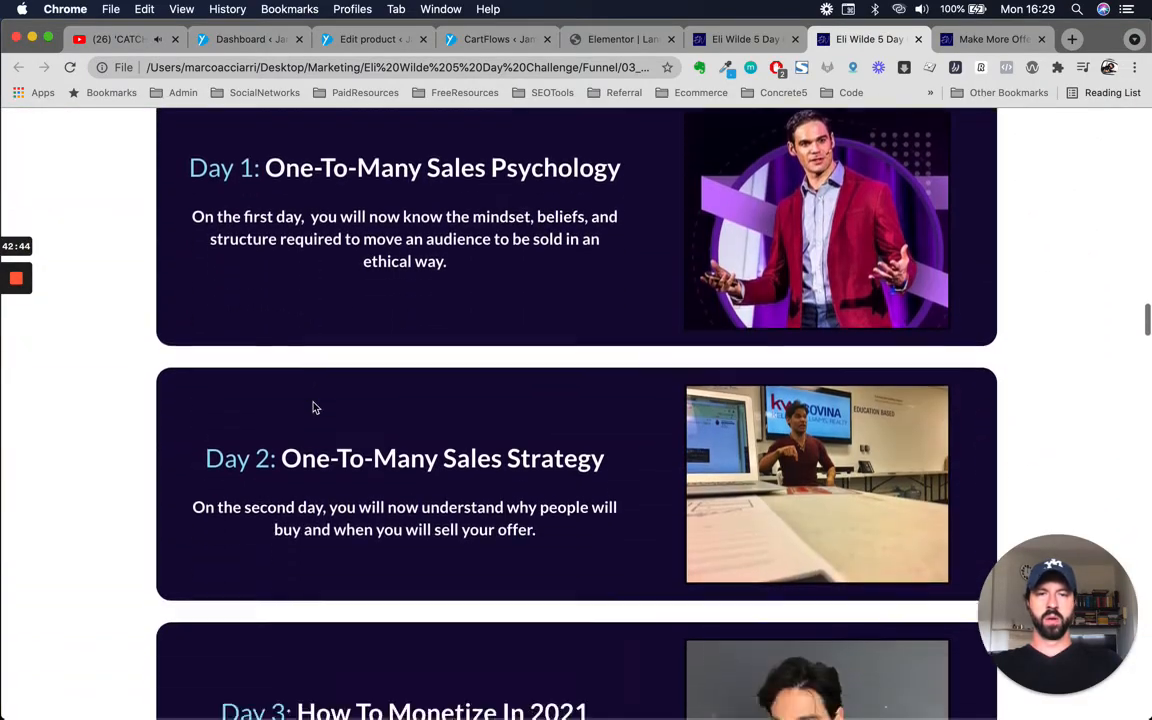
scroll(376, 540, down, 11)
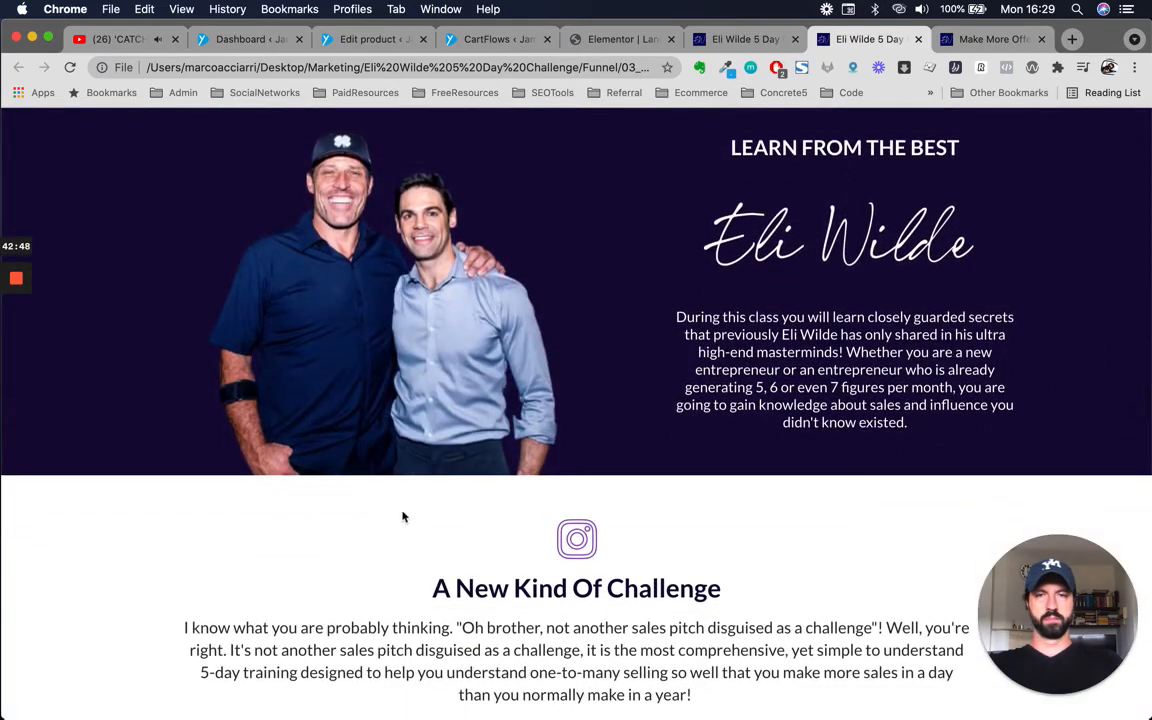
scroll(448, 400, down, 9)
scroll(499, 415, down, 20)
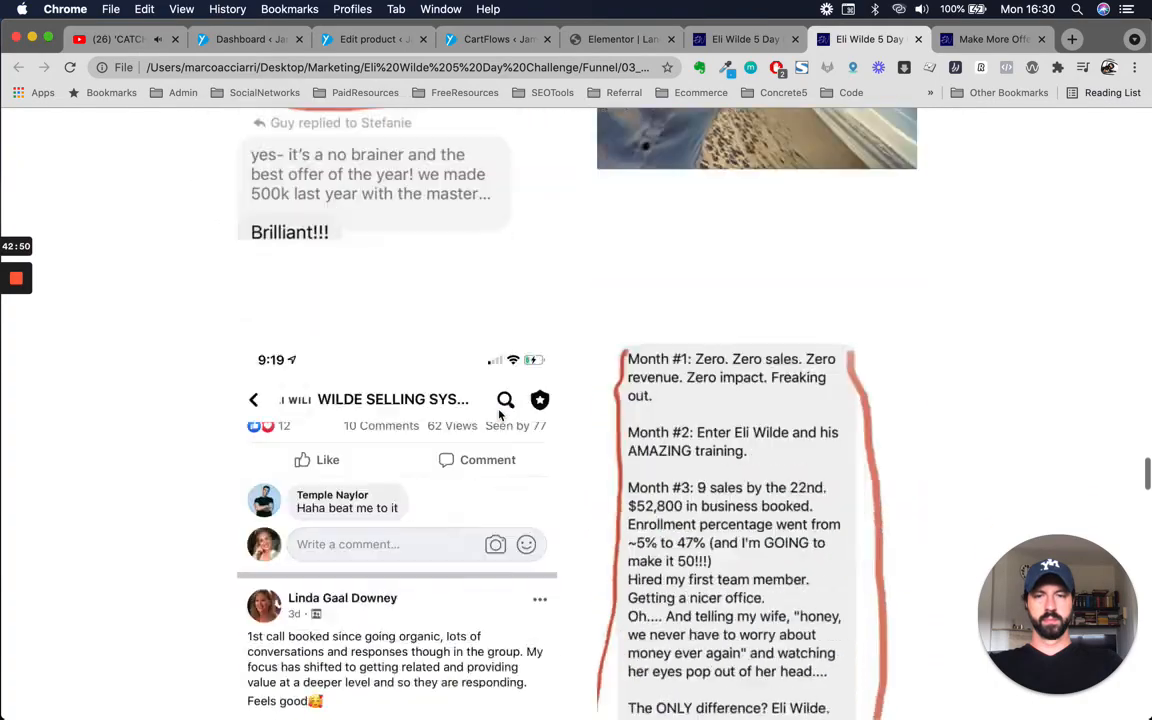
scroll(499, 409, down, 5)
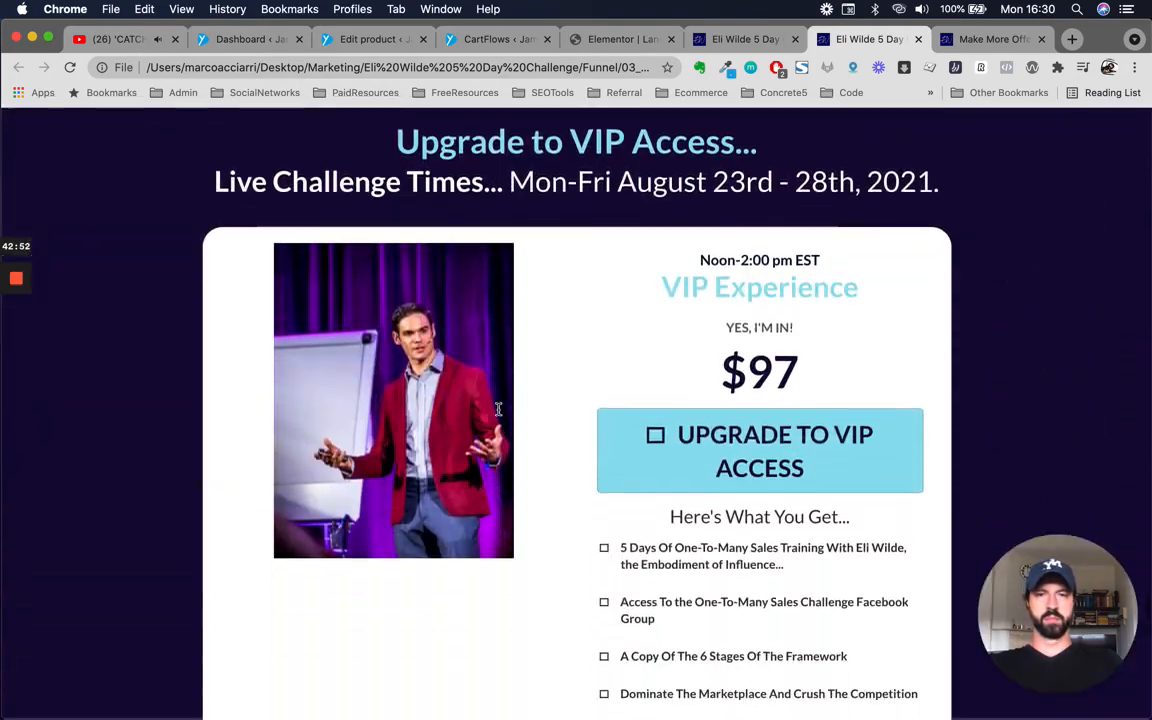
Review the rest of the VIP page, from the VIP Experience offer through the FAQ and closing Join Now section.
scroll(576, 447, up, 2)
scroll(494, 583, down, 3)
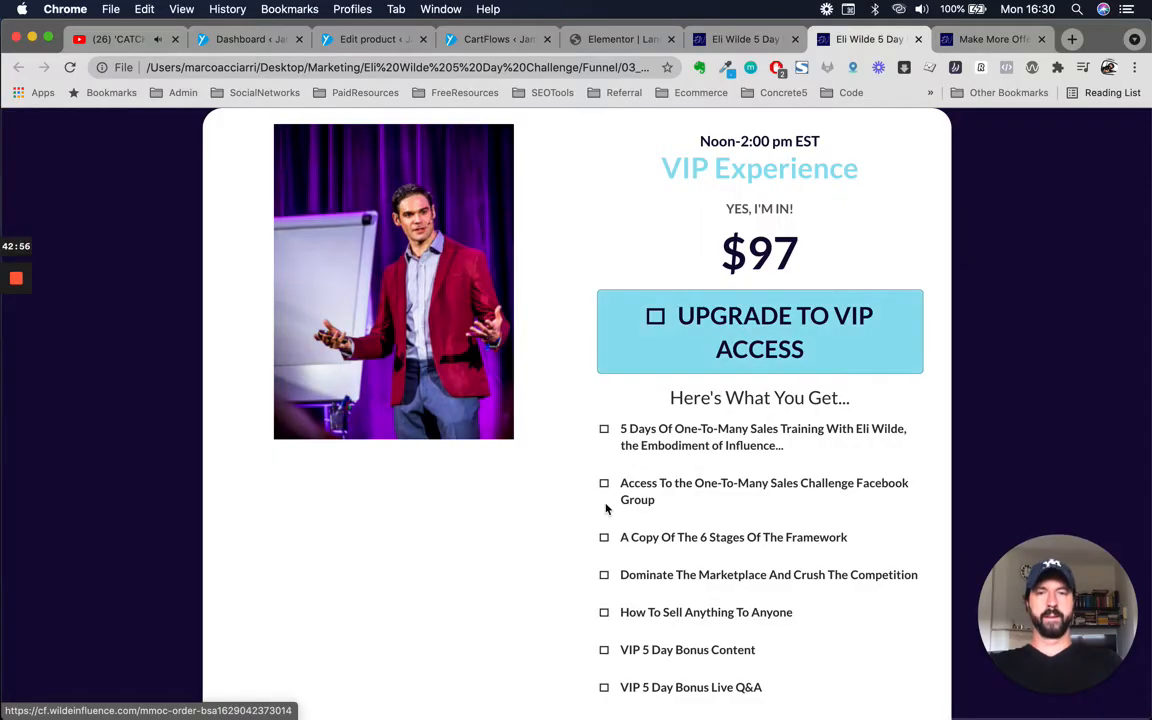
scroll(605, 509, down, 15)
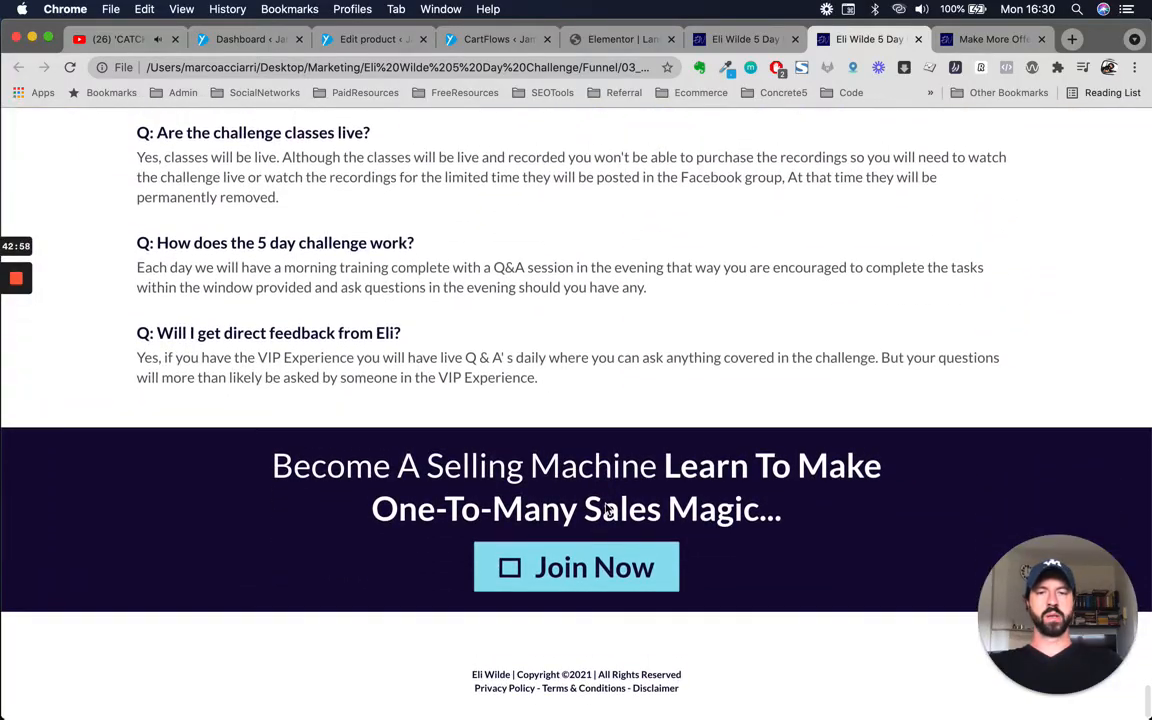
scroll(605, 509, up, 20)
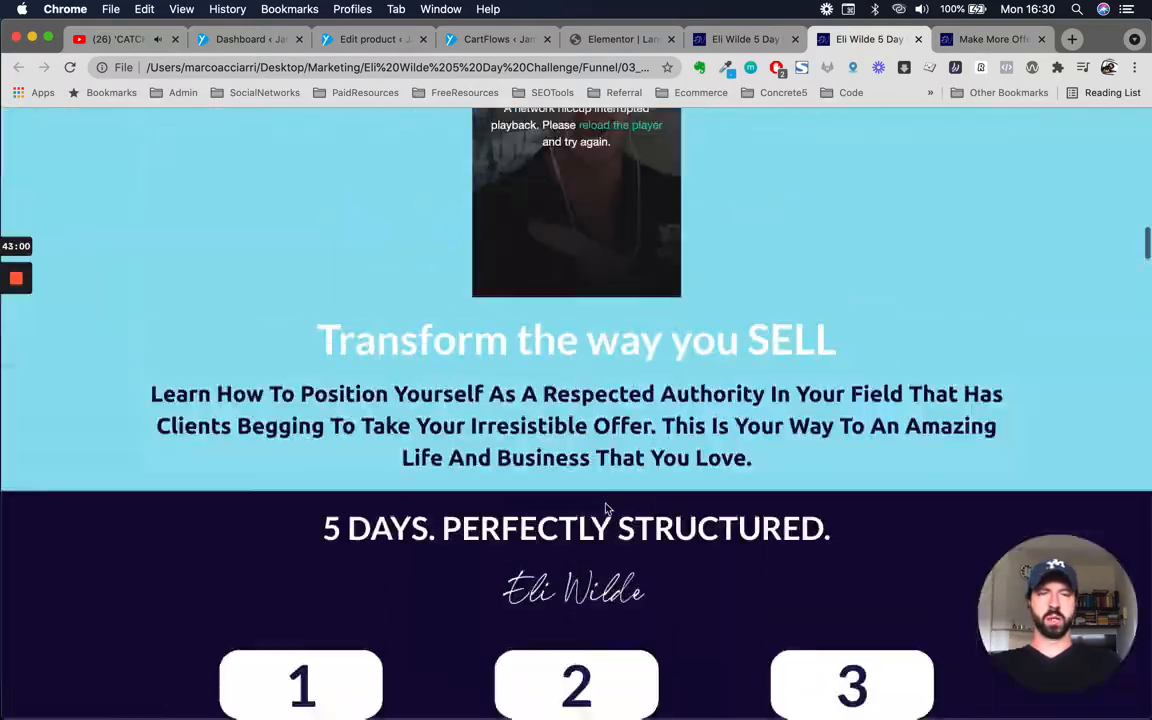
scroll(605, 509, up, 10)
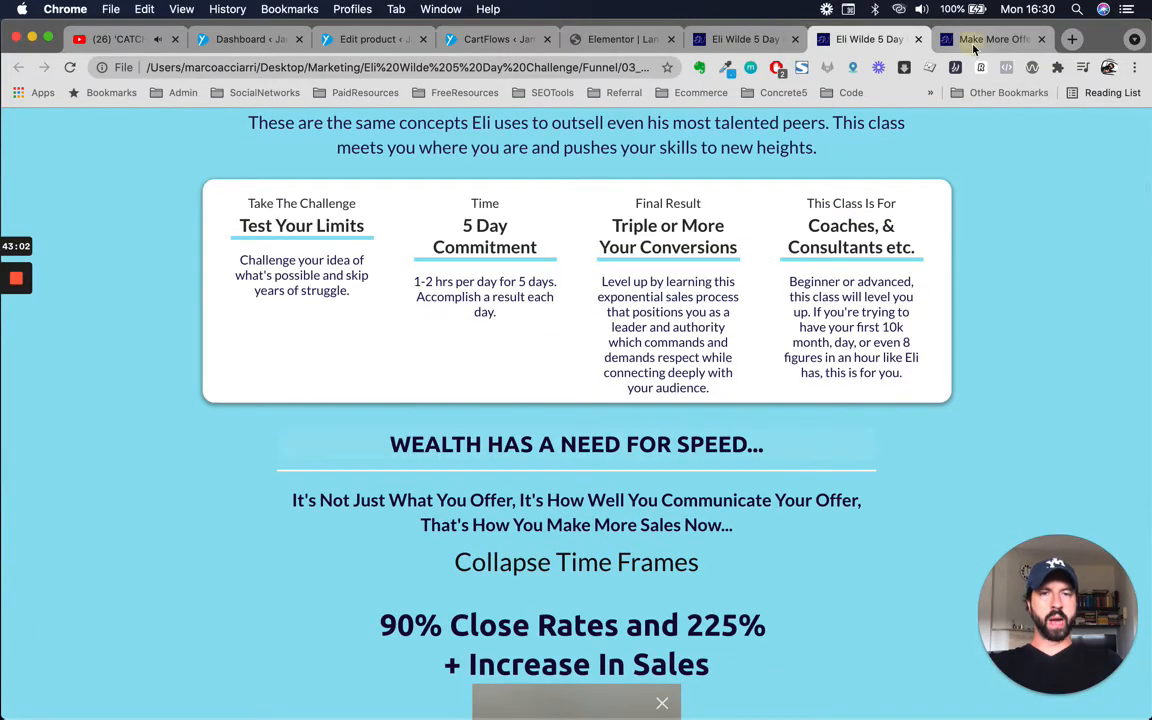
Open the VIP order page and examine its benefits list, billing address form and checkout area.
click(988, 39)
scroll(789, 384, down, 5)
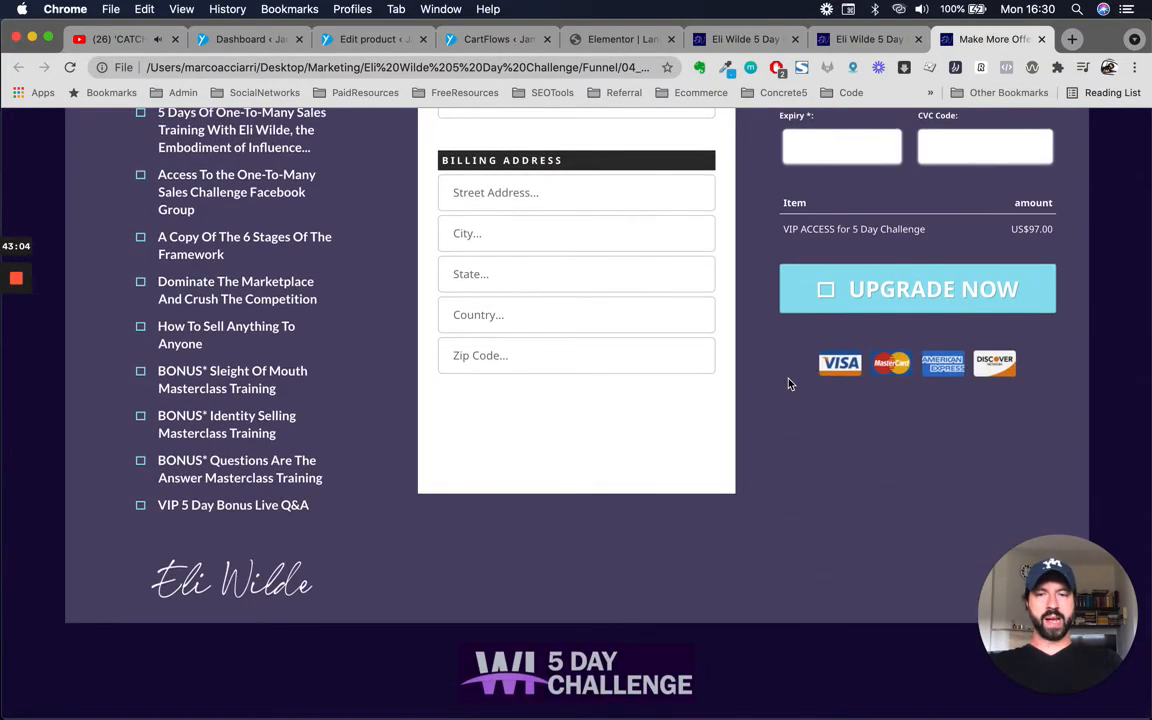
scroll(789, 384, up, 5)
scroll(789, 384, down, 3)
scroll(789, 384, down, 3)
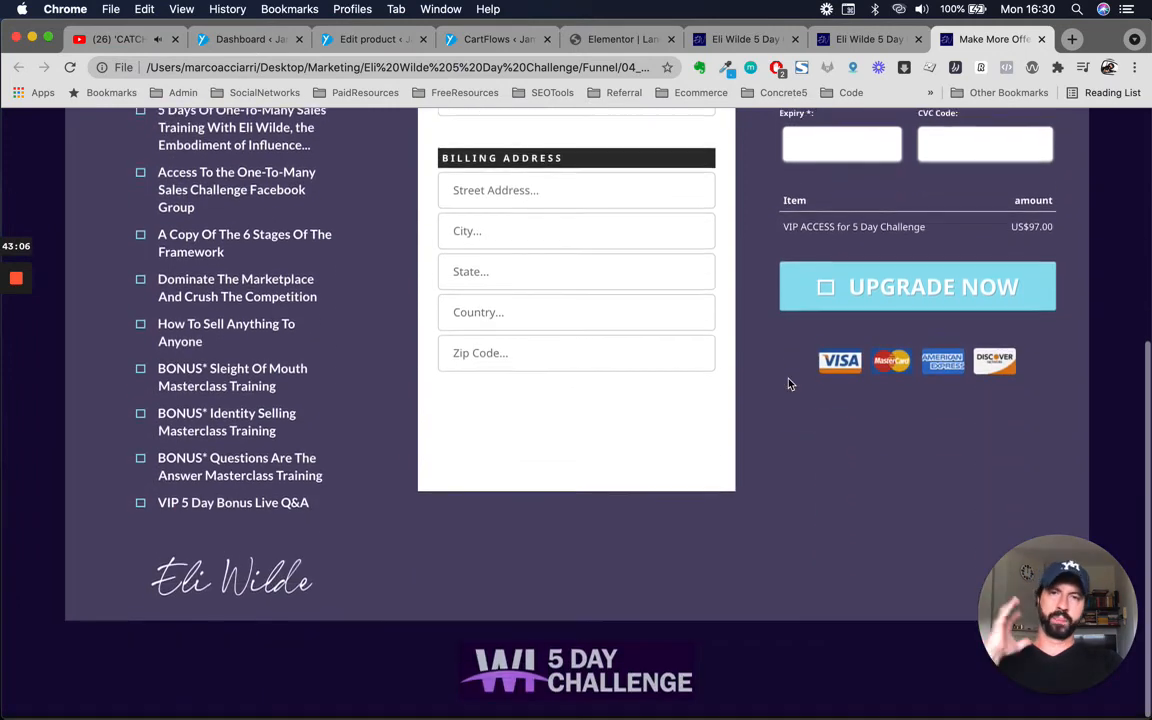
Return to the 5 Day Sales Challenge flow's steps in CartFlows and open the Checkout step for editing in a new tab.
click(477, 44)
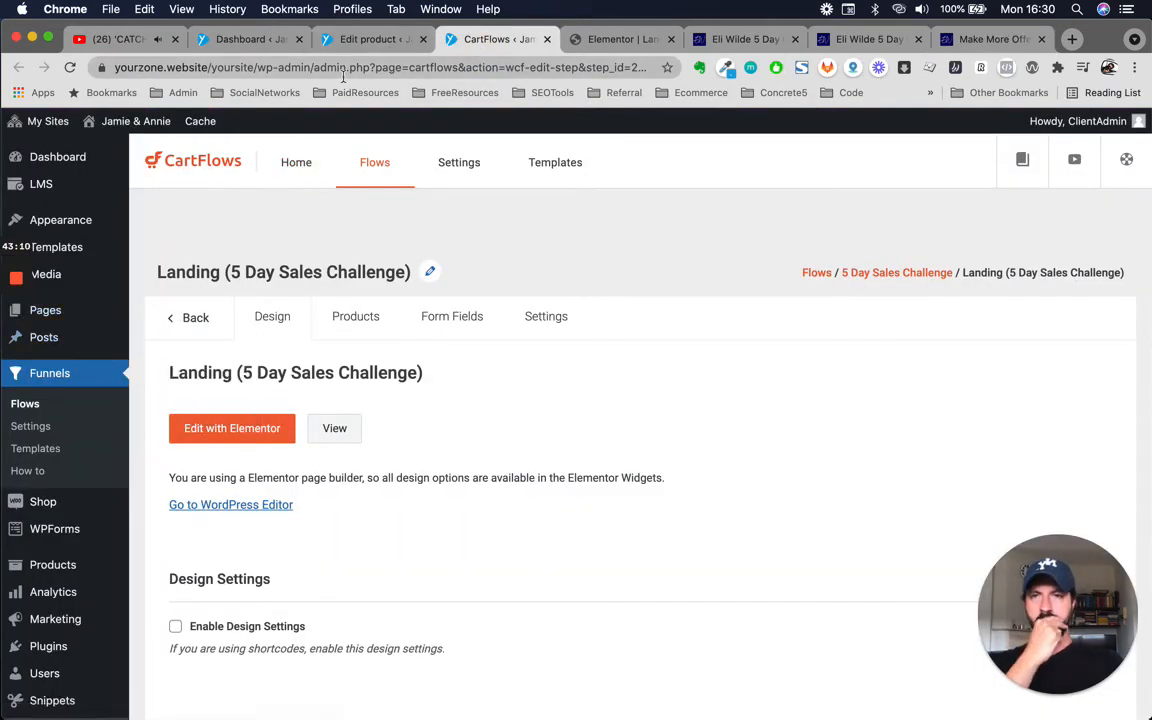
click(366, 40)
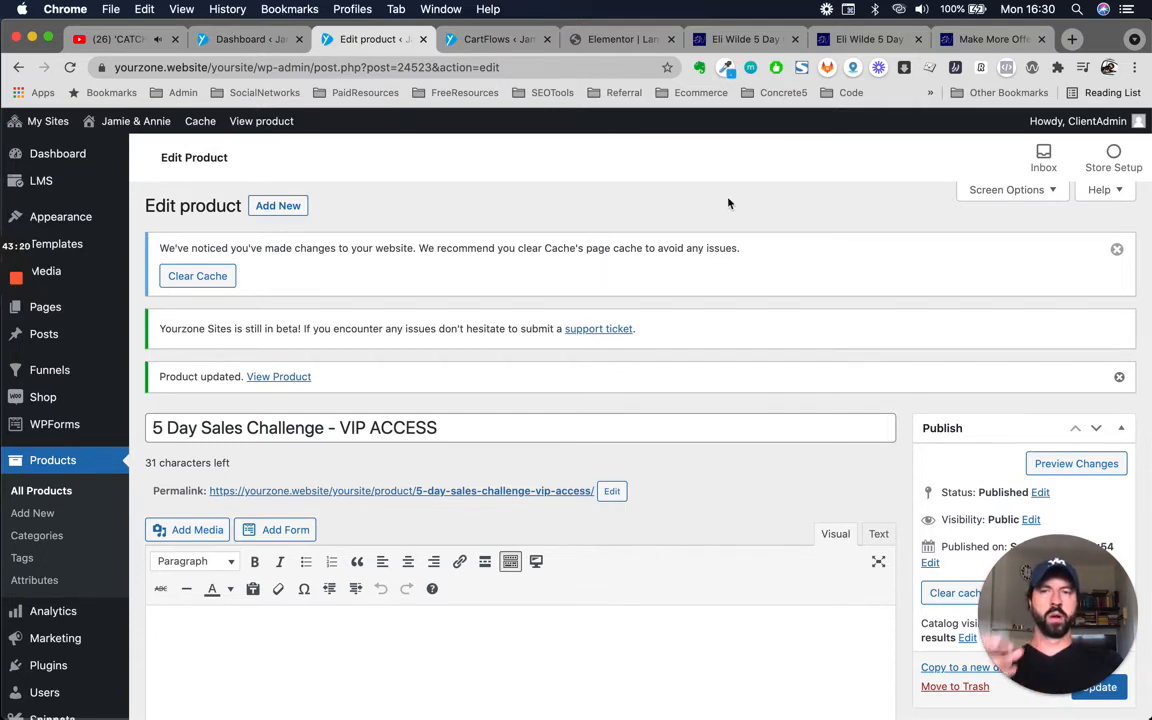
click(470, 39)
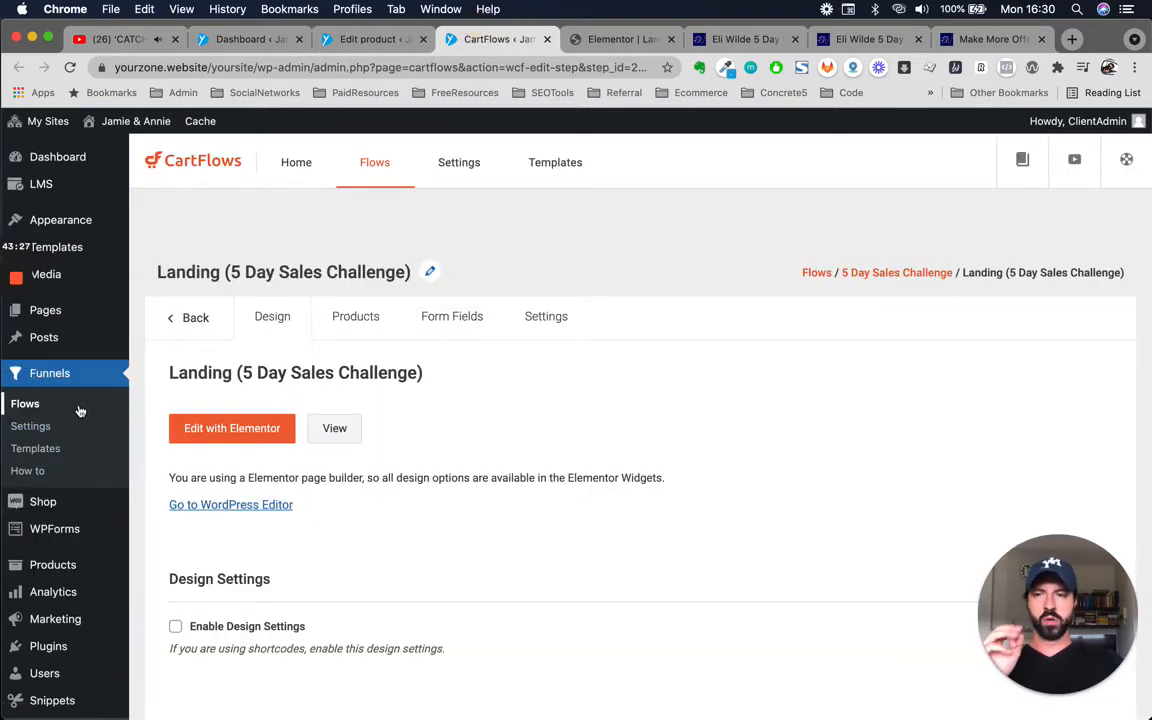
click(195, 318)
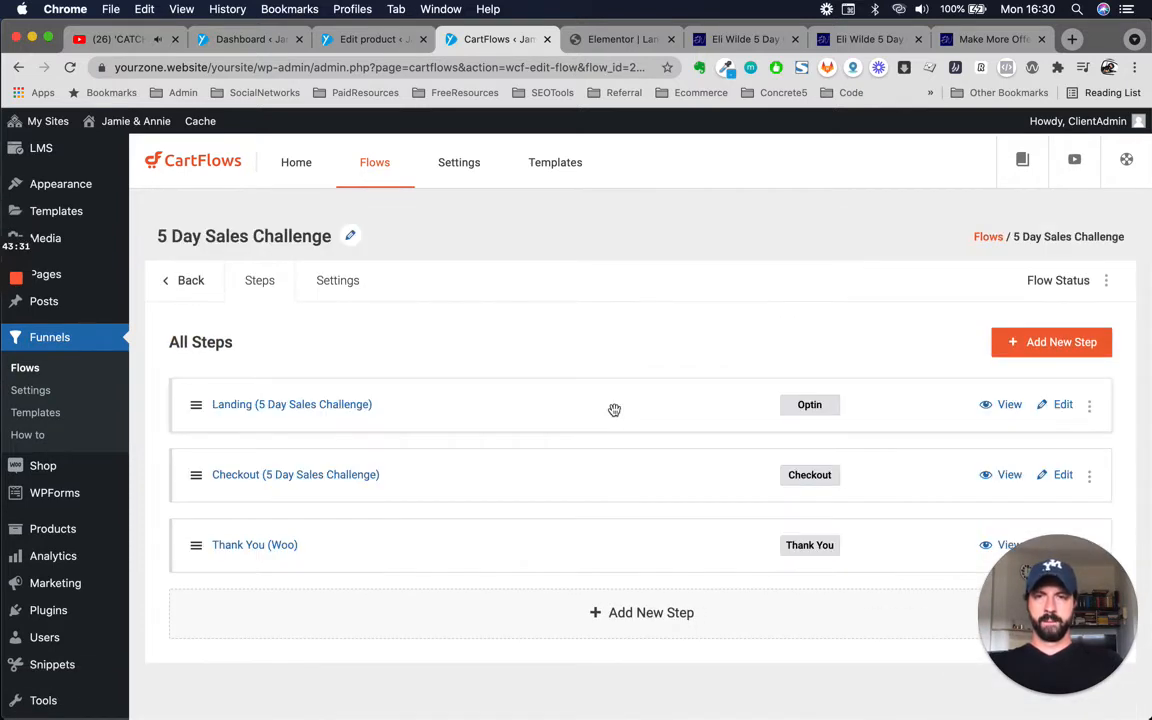
right_click(1063, 475)
click(958, 457)
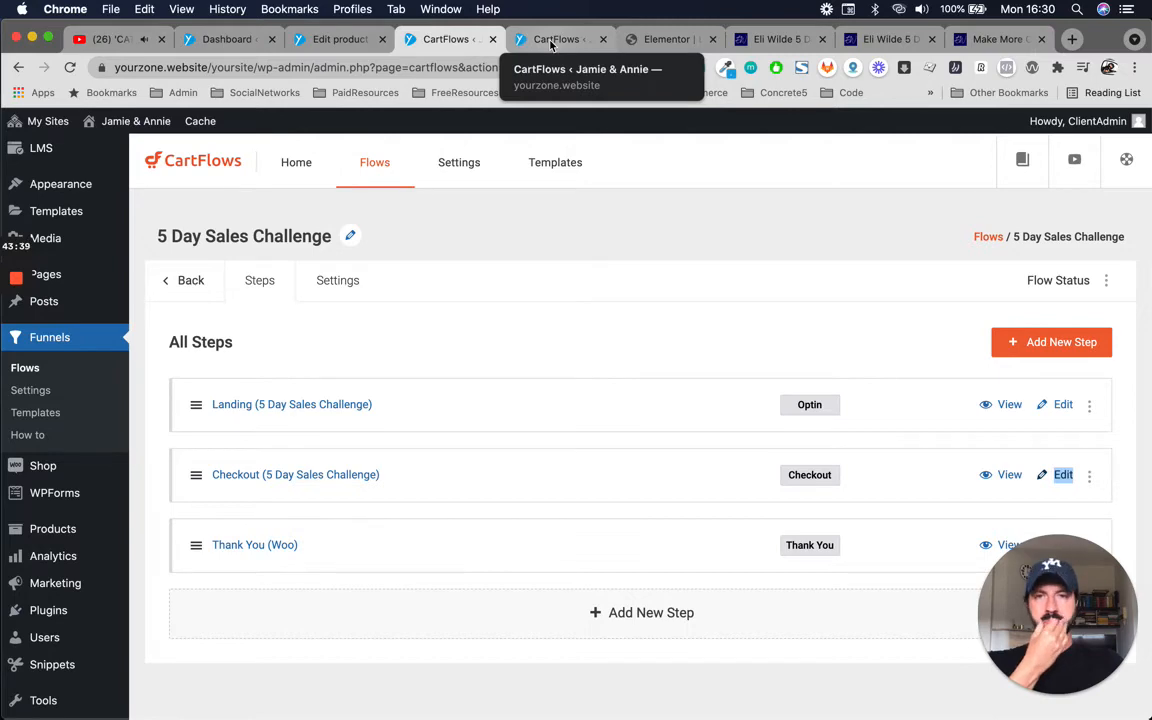
click(551, 40)
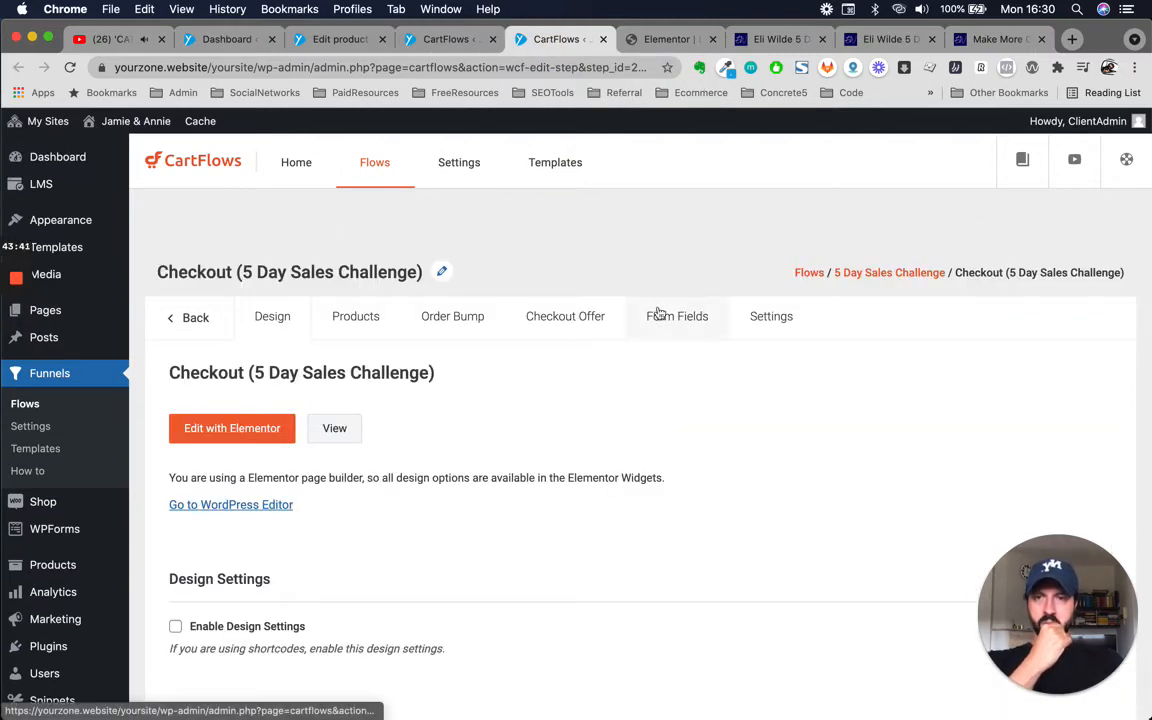
Check the product, quantity and discount assigned to the Checkout step.
scroll(560, 415, down, 2)
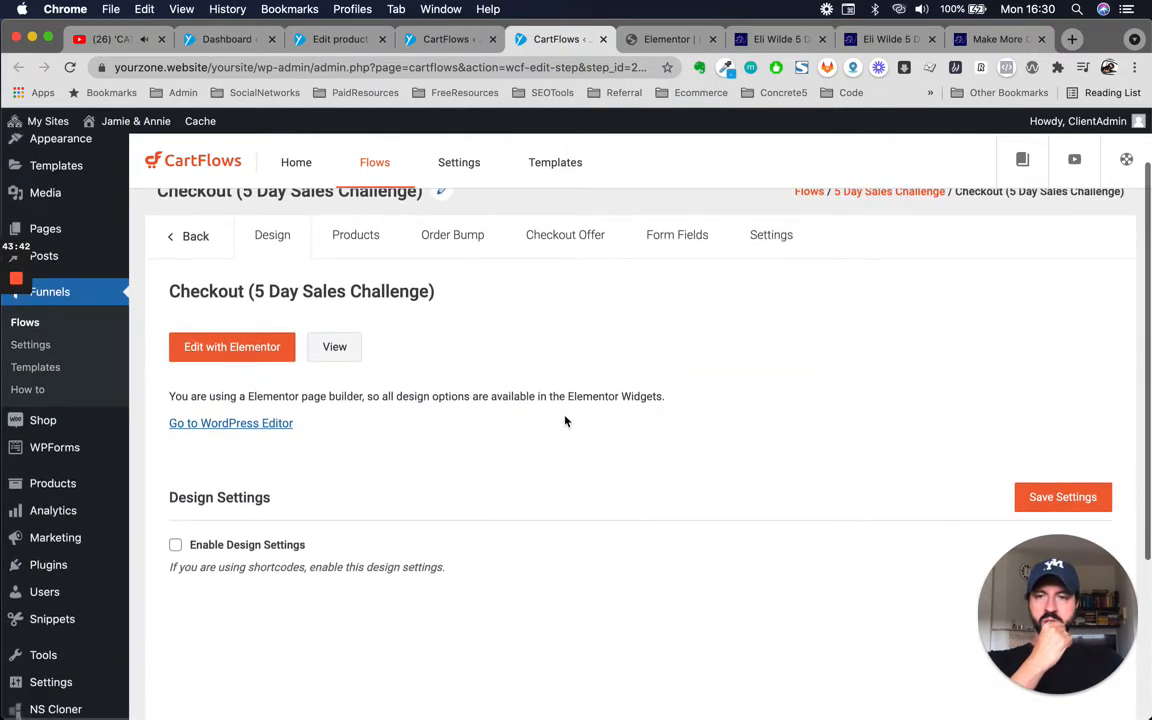
scroll(565, 421, up, 2)
click(359, 326)
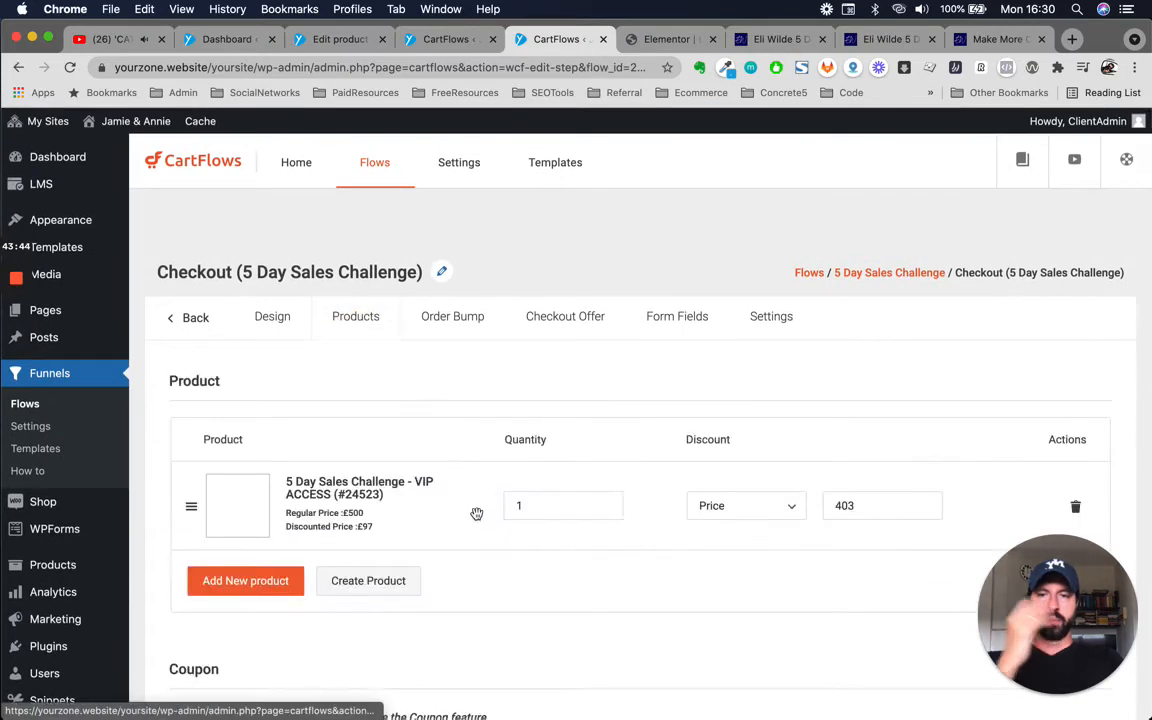
scroll(475, 514, down, 4)
scroll(473, 514, up, 4)
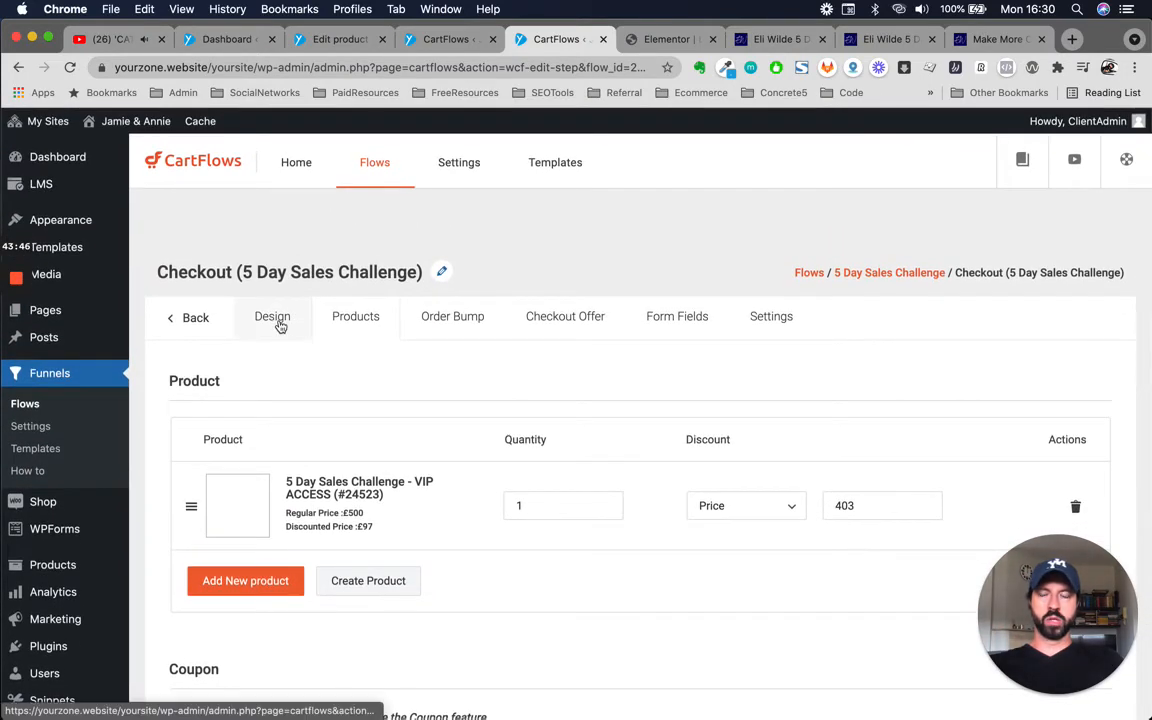
Open the Checkout step's design in the Elementor editor in a new tab.
click(279, 322)
right_click(248, 427)
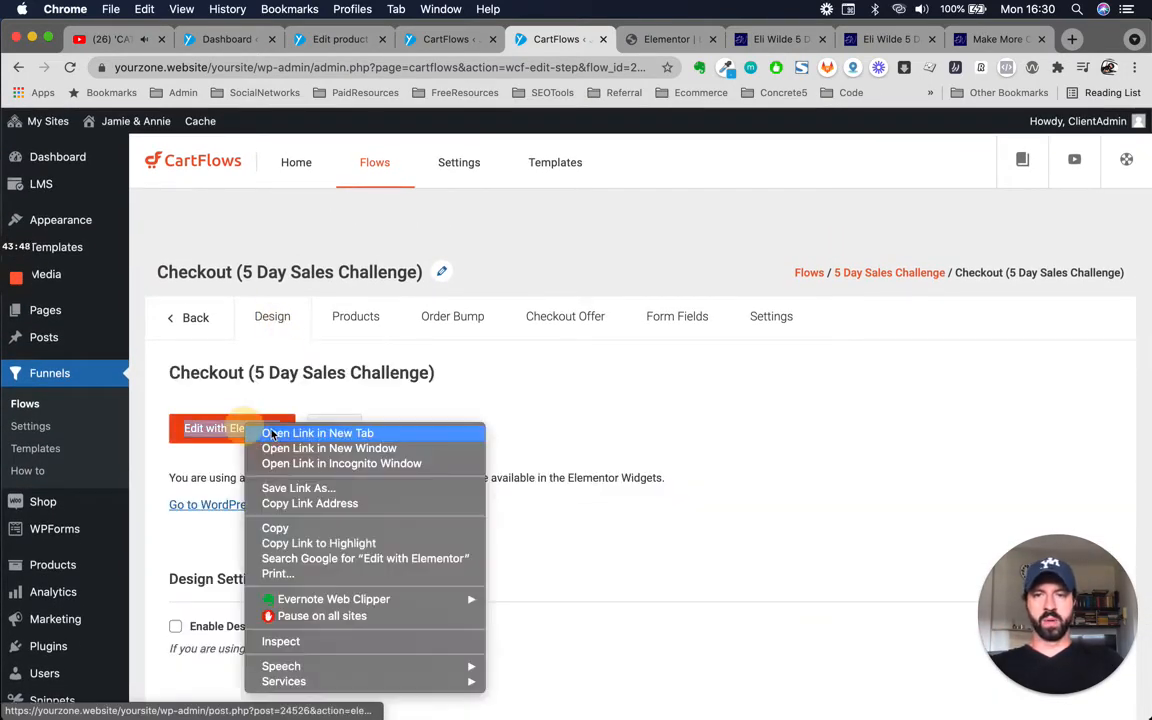
click(271, 433)
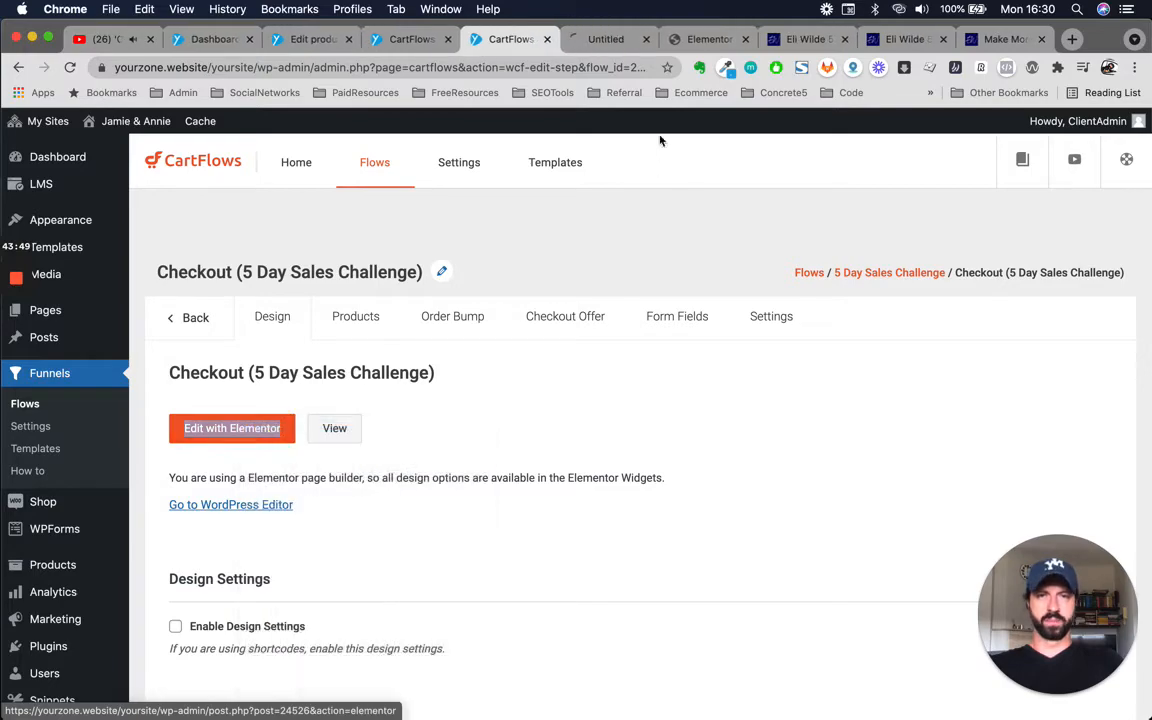
Look over the landing page in its Elementor editor, save it and close its tab.
click(716, 41)
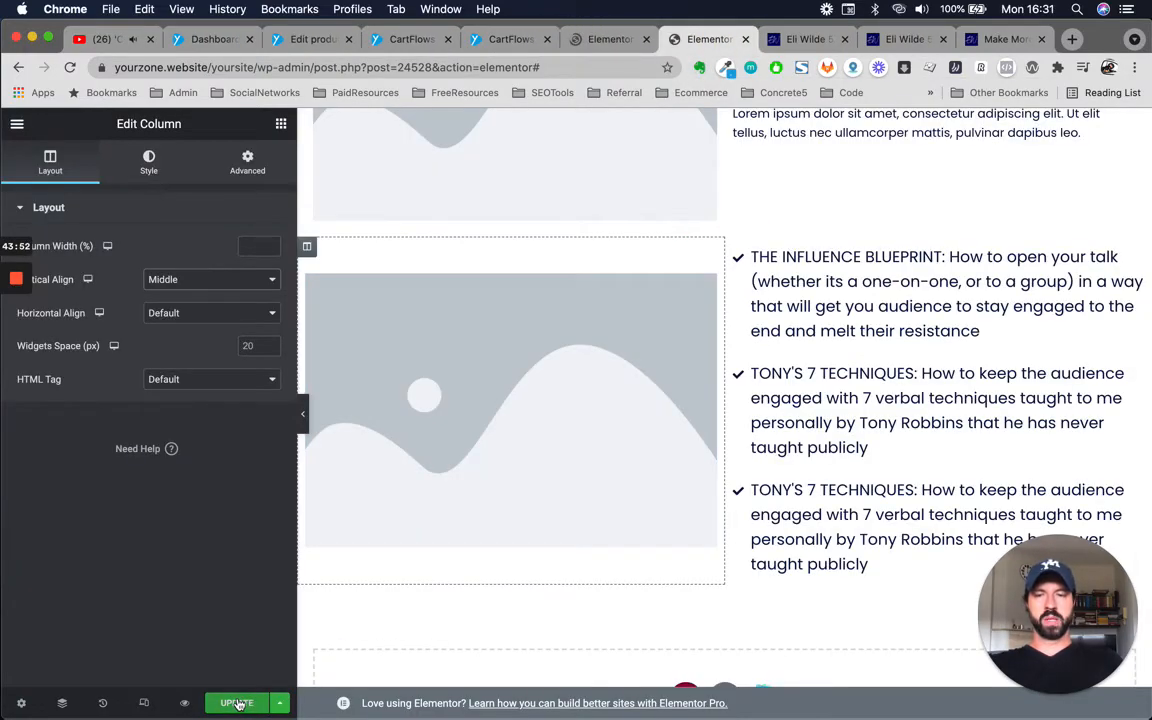
scroll(507, 581, up, 15)
scroll(507, 581, down, 10)
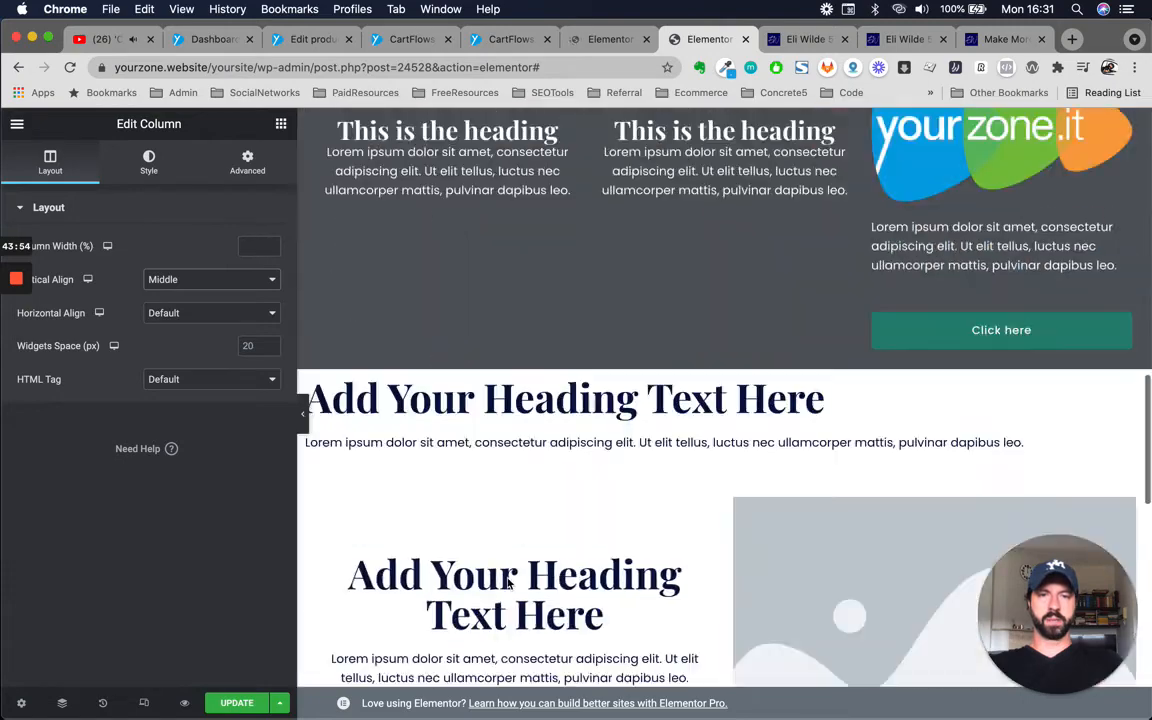
scroll(507, 581, down, 10)
key(super+s)
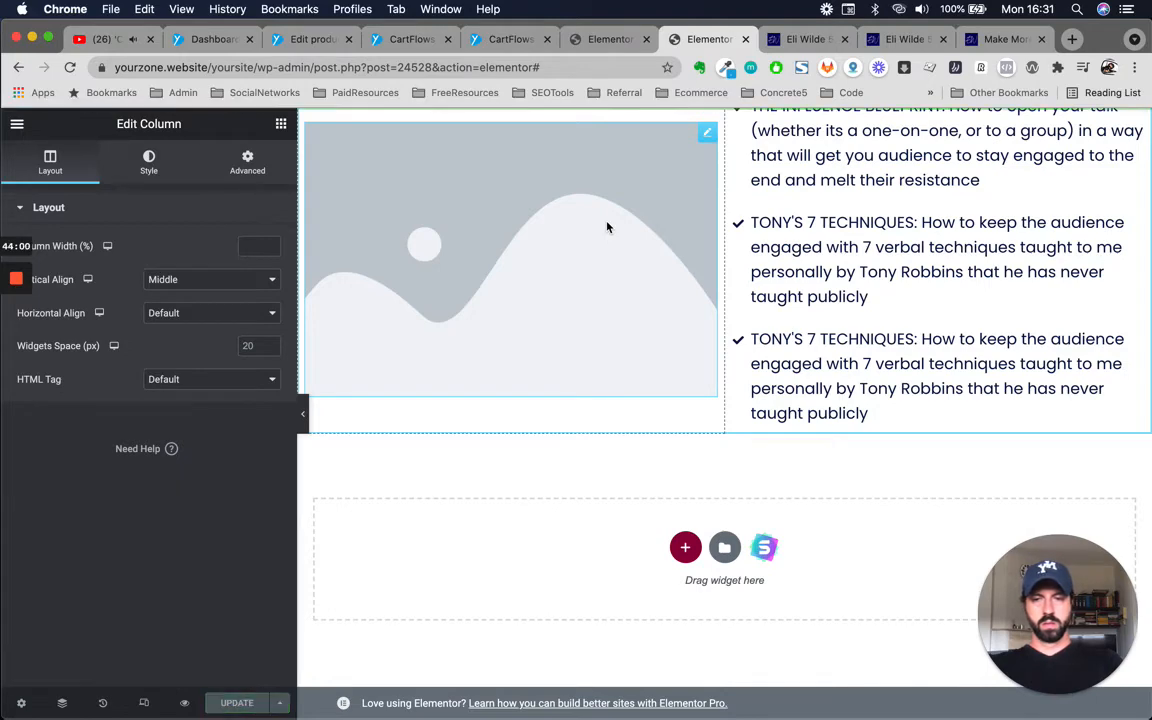
click(744, 39)
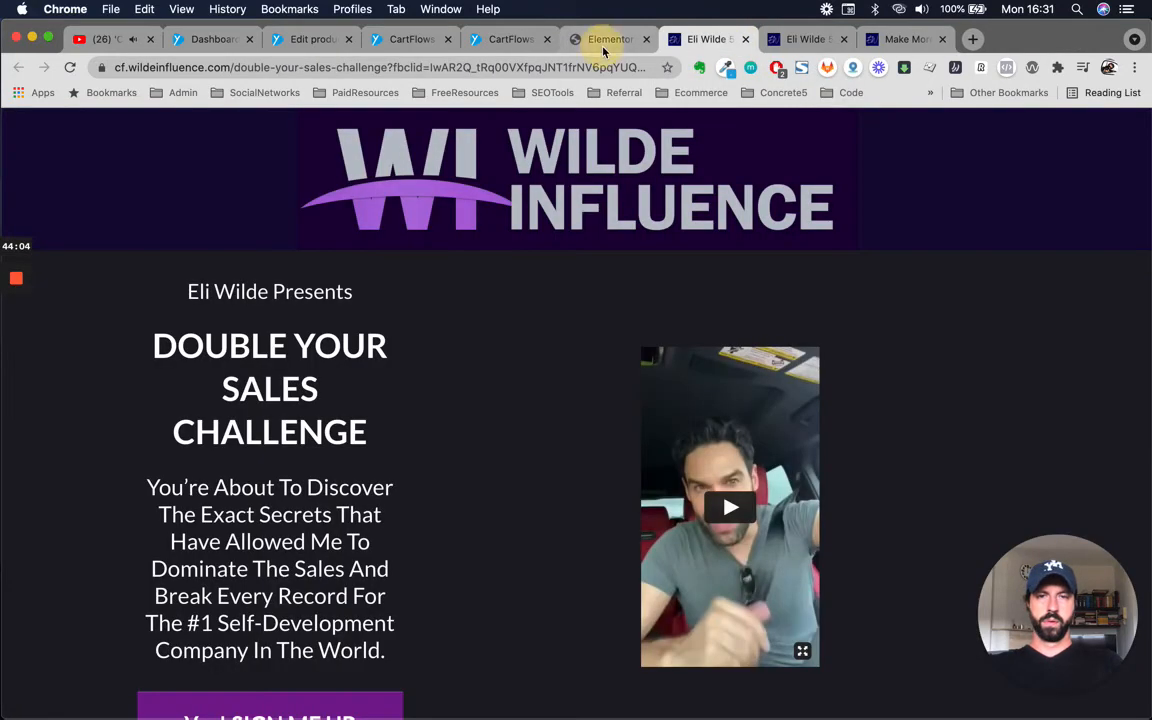
Add a single-column section to the empty checkout page in Elementor and bring back the widget list.
click(607, 39)
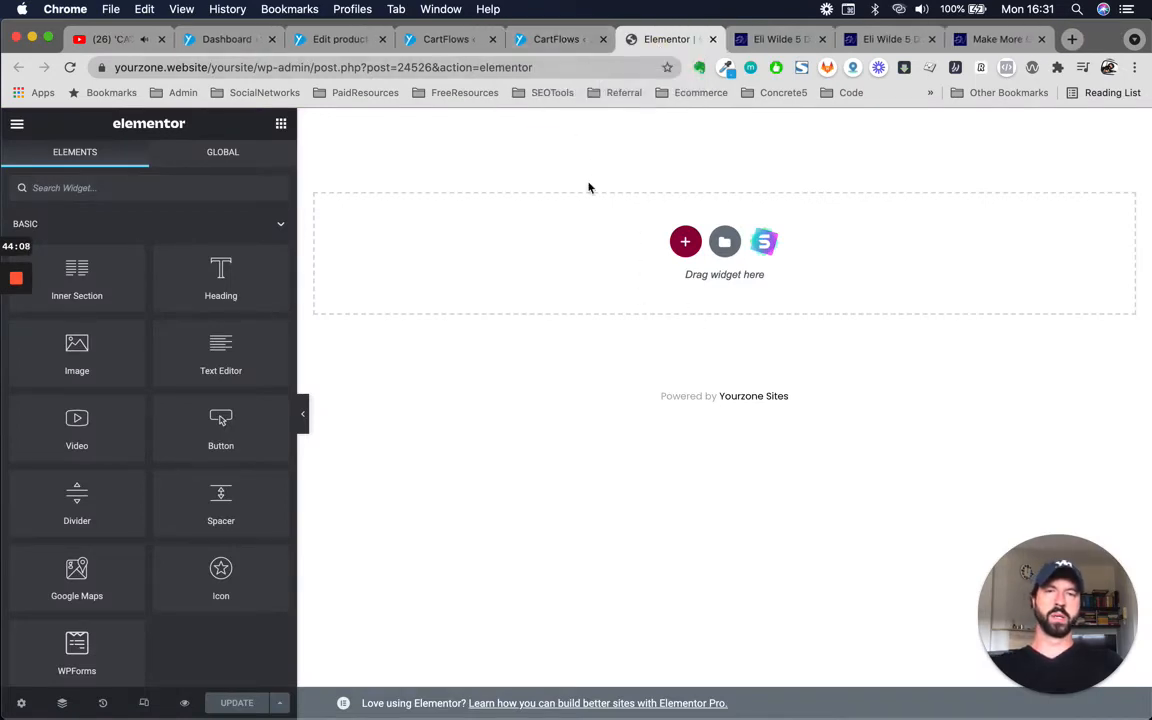
click(685, 241)
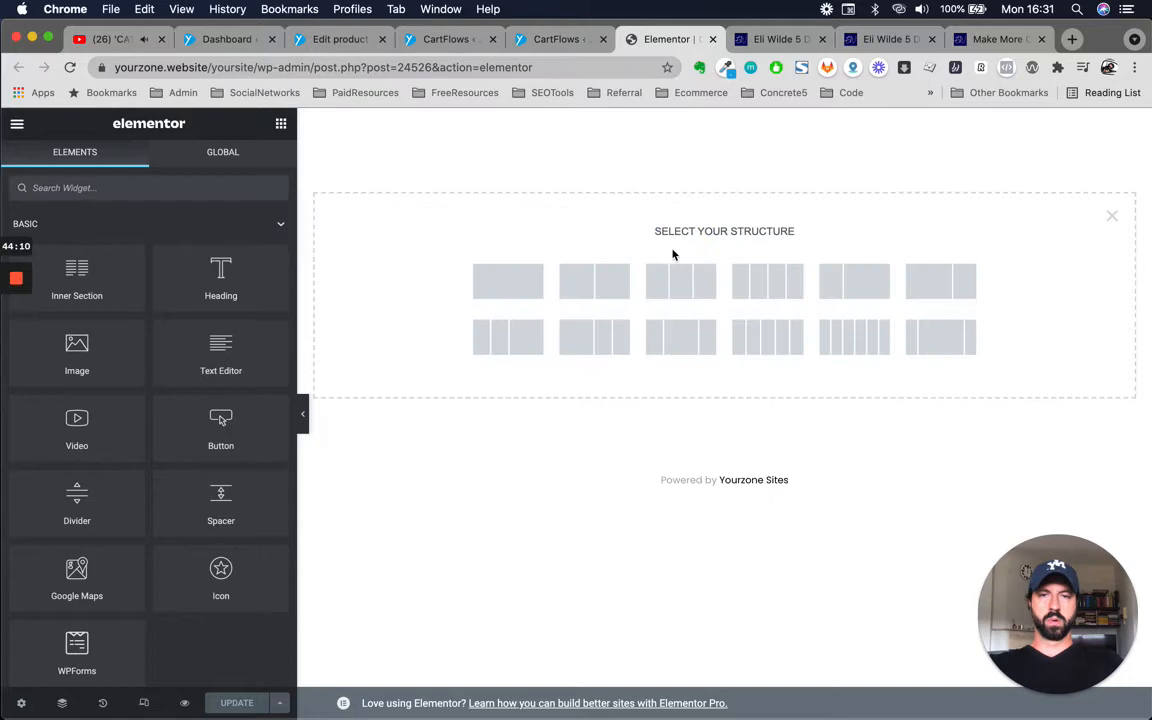
click(515, 283)
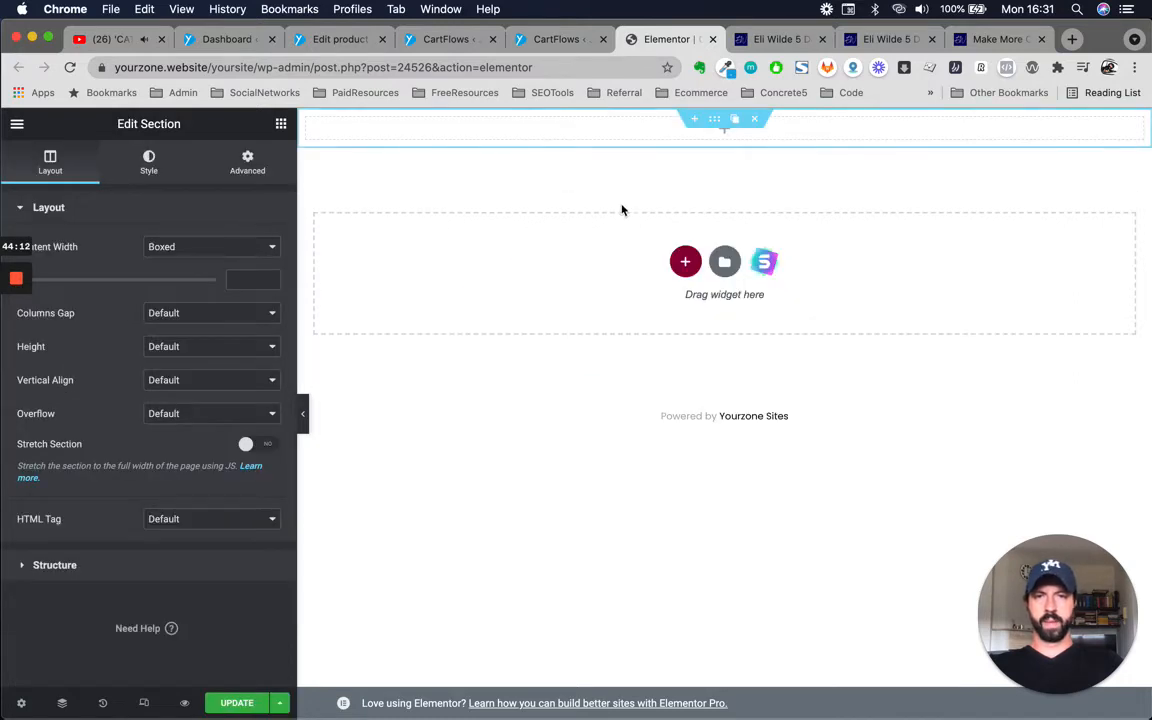
click(281, 125)
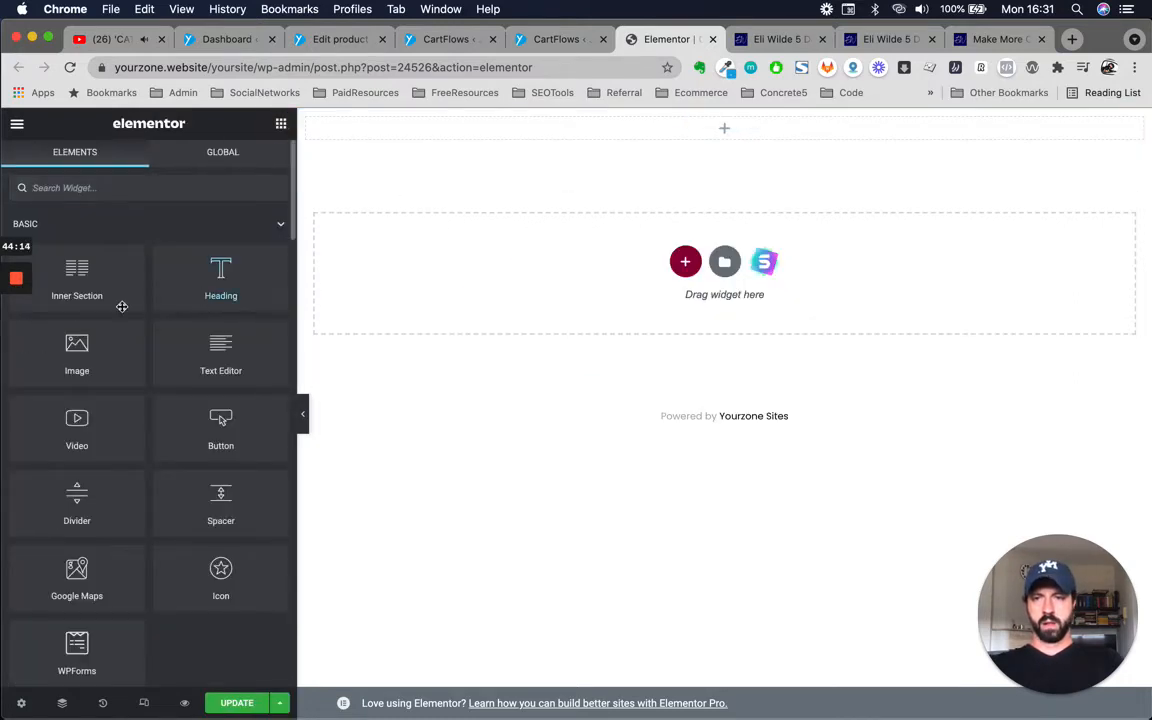
Place an Image widget in the new section and insert yourzone-it-logo.png from the media library.
drag(92, 344, 730, 118)
click(204, 294)
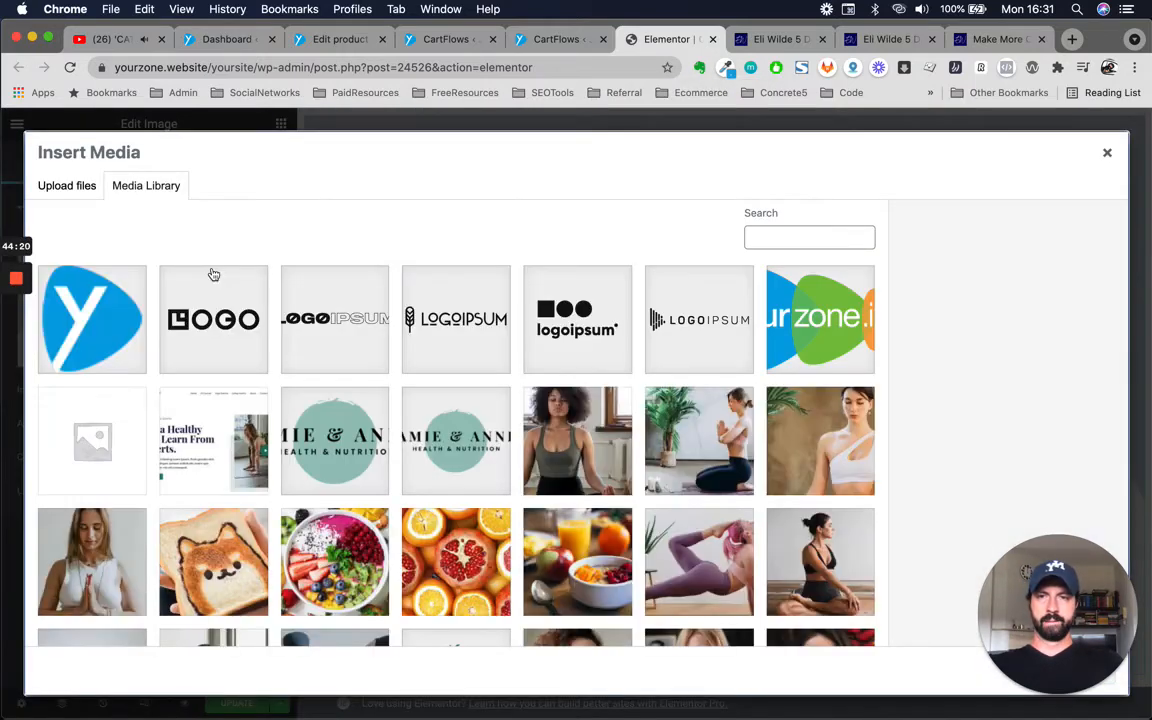
click(815, 328)
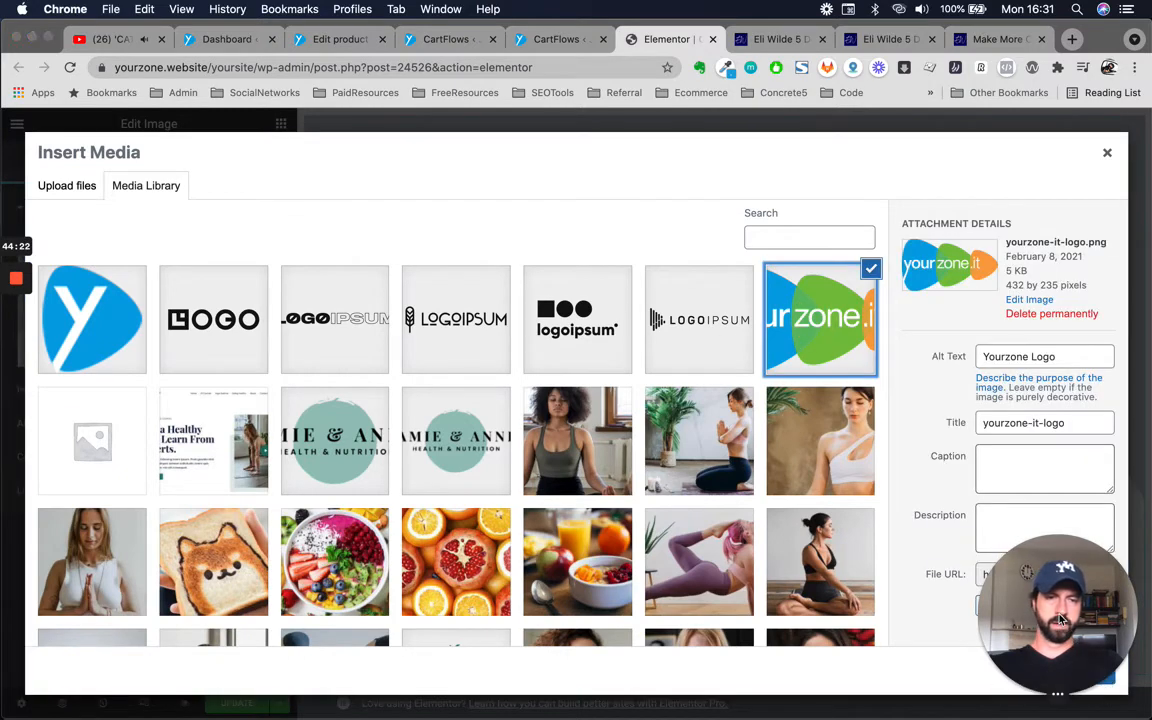
drag(1061, 620, 884, 620)
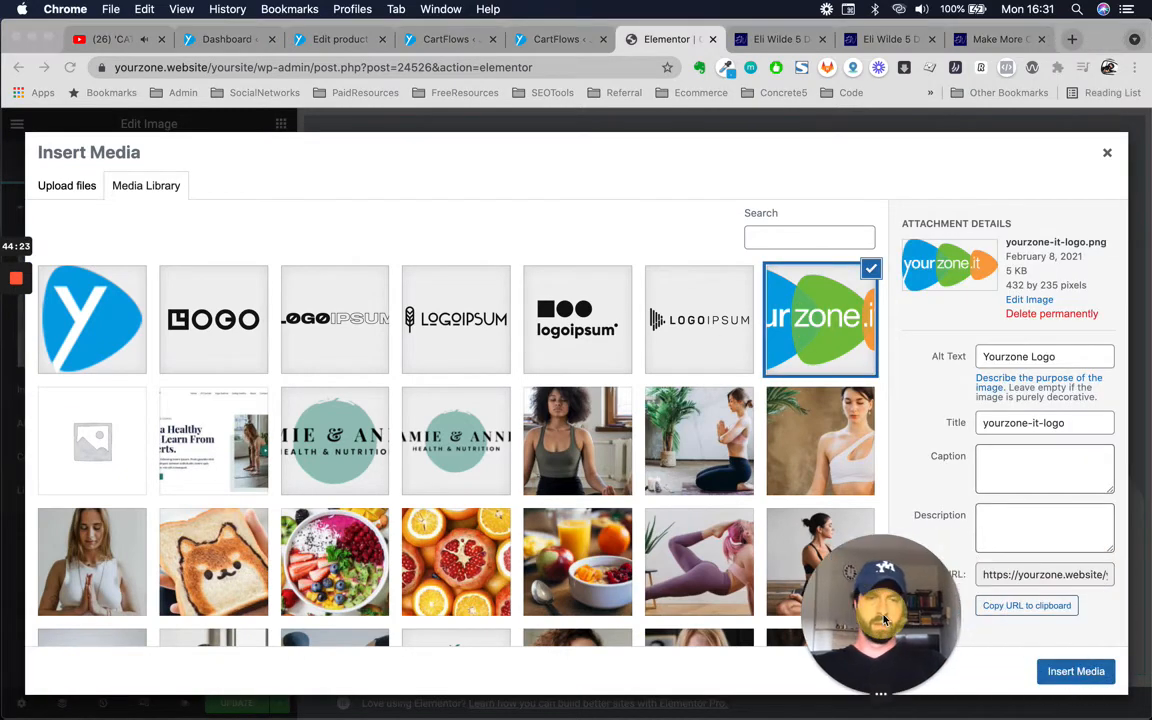
click(1082, 671)
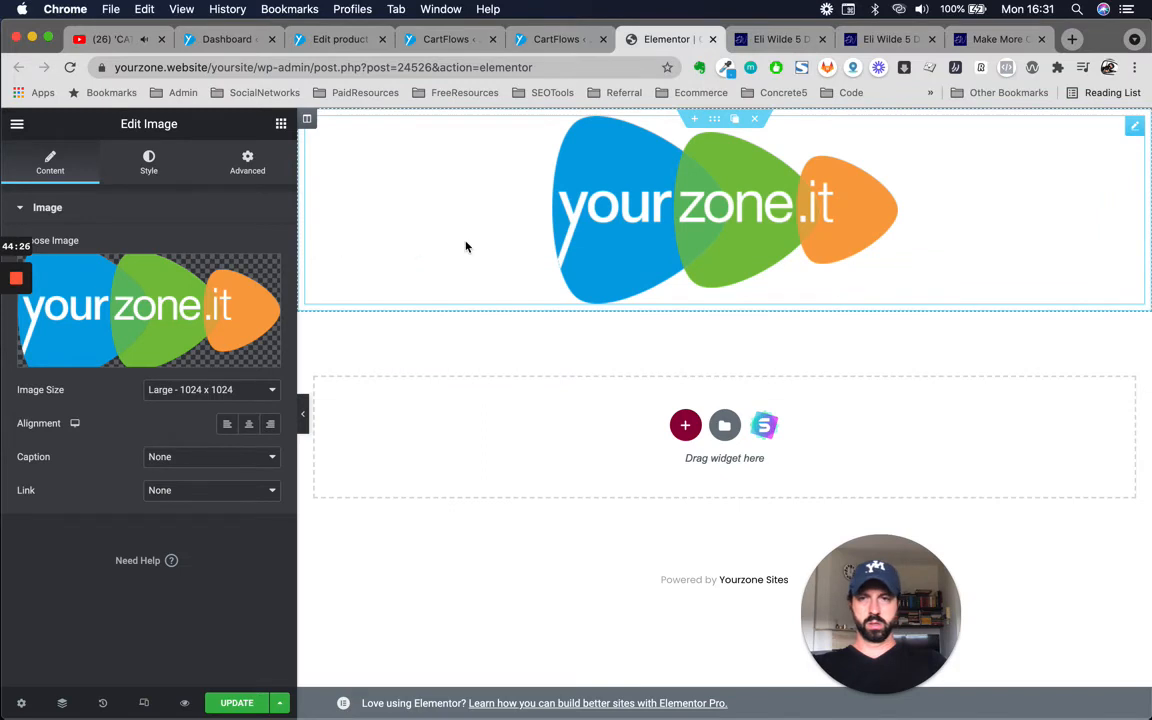
Set the logo's image size to Custom with a width of 150 and apply it.
click(193, 390)
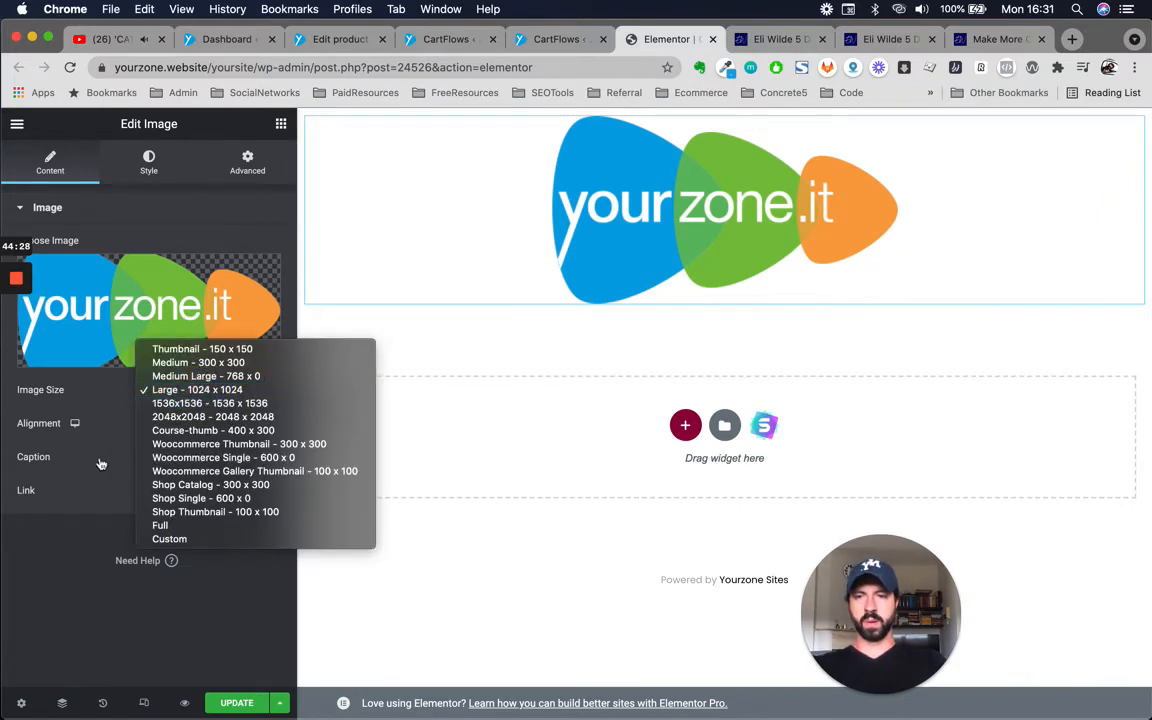
click(175, 539)
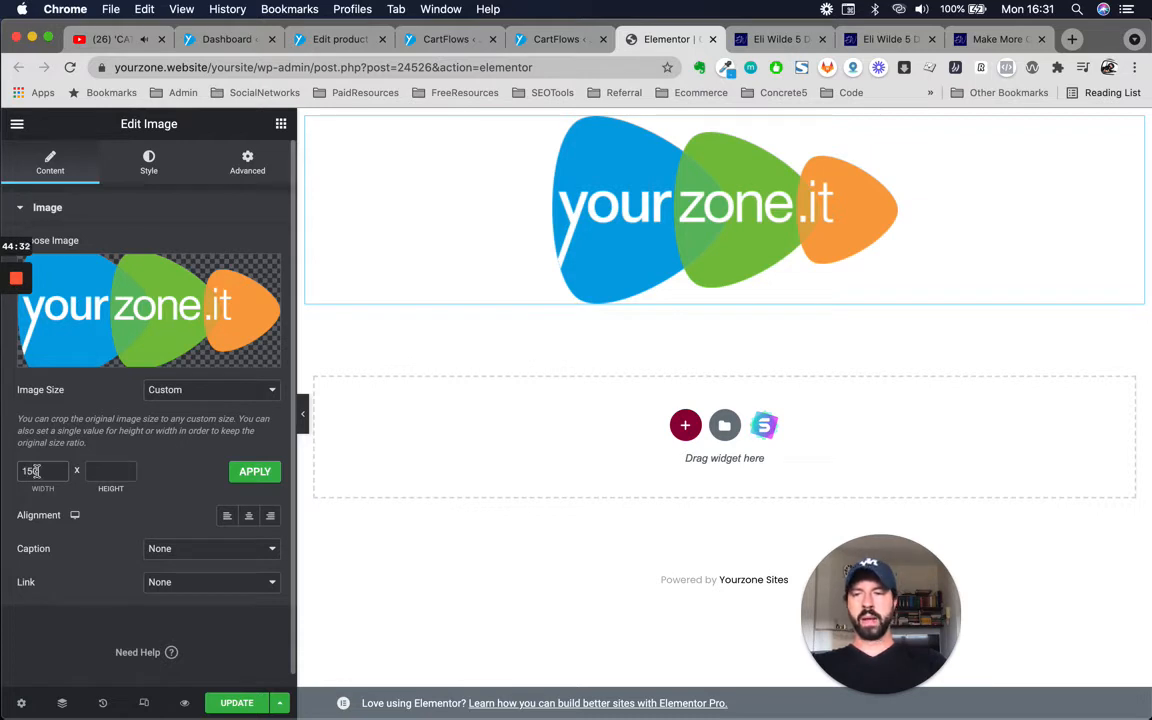
click(250, 475)
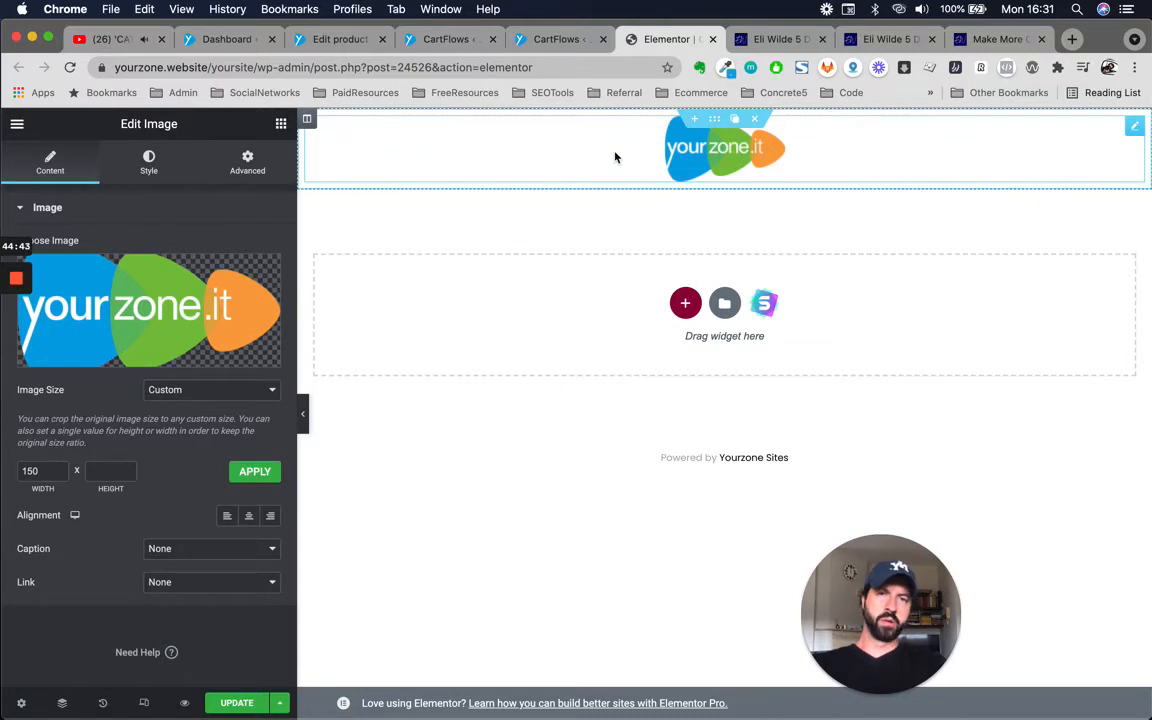
scroll(147, 523, down, 2)
scroll(147, 523, up, 2)
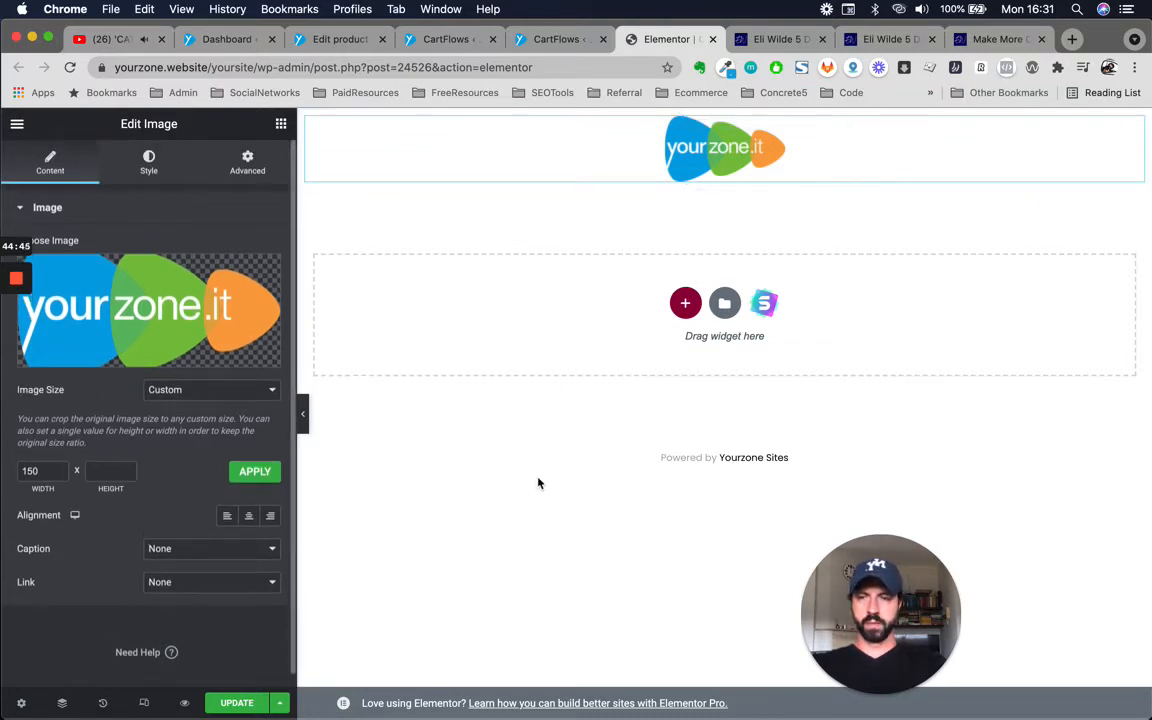
Move the reference order page's tab beside the Elementor editor, examine its header and three-column layout, and return to the editor.
click(775, 39)
drag(995, 39, 772, 43)
scroll(704, 271, up, 4)
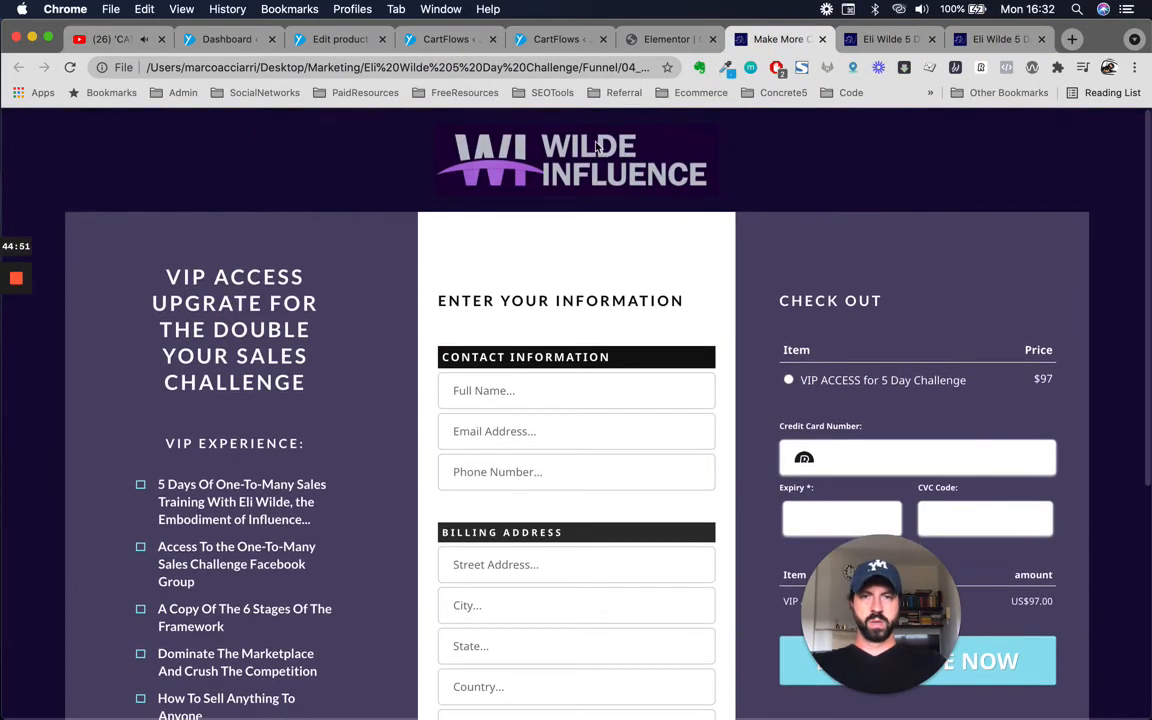
click(660, 39)
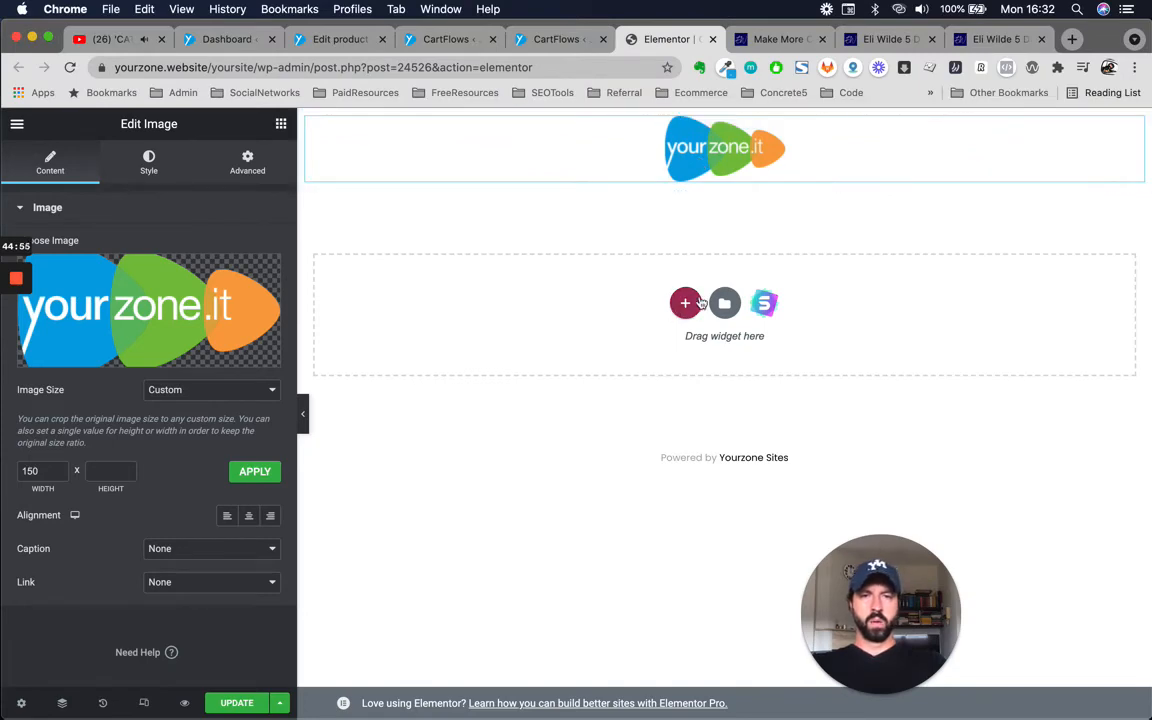
Add a single-column section below the logo on the checkout page.
click(686, 302)
click(517, 340)
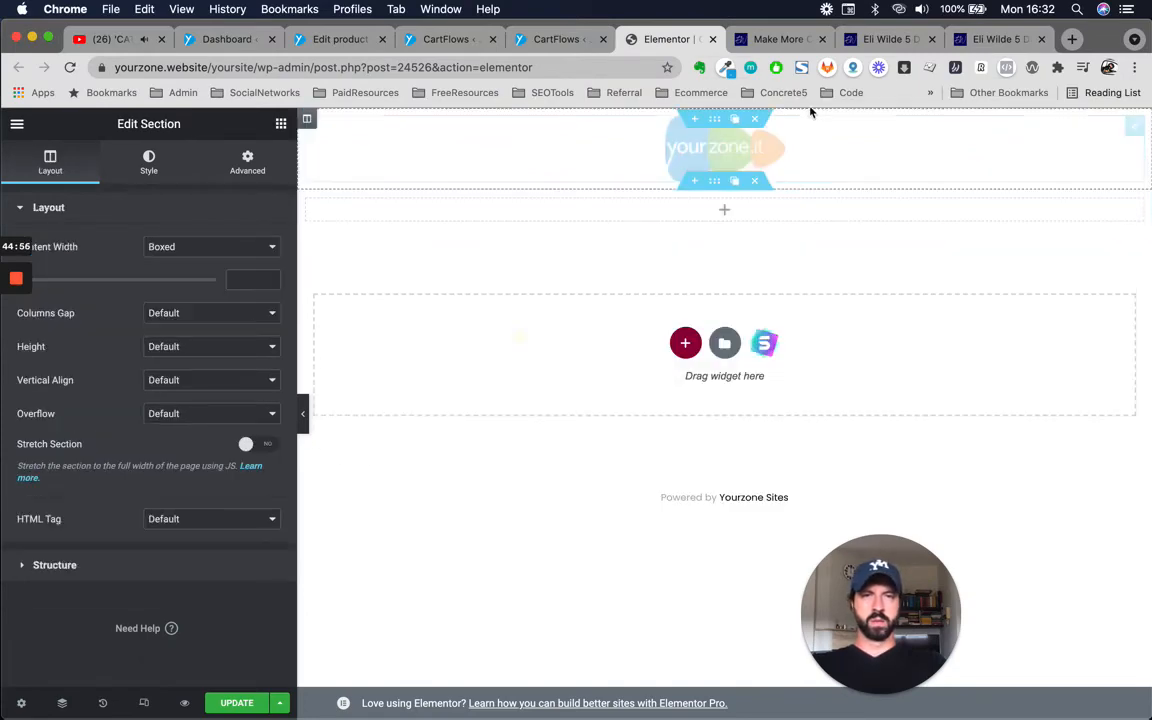
Examine the reference order page's form fields, benefits list and checkout column, and return to the Elementor editor.
click(790, 39)
scroll(702, 324, down, 5)
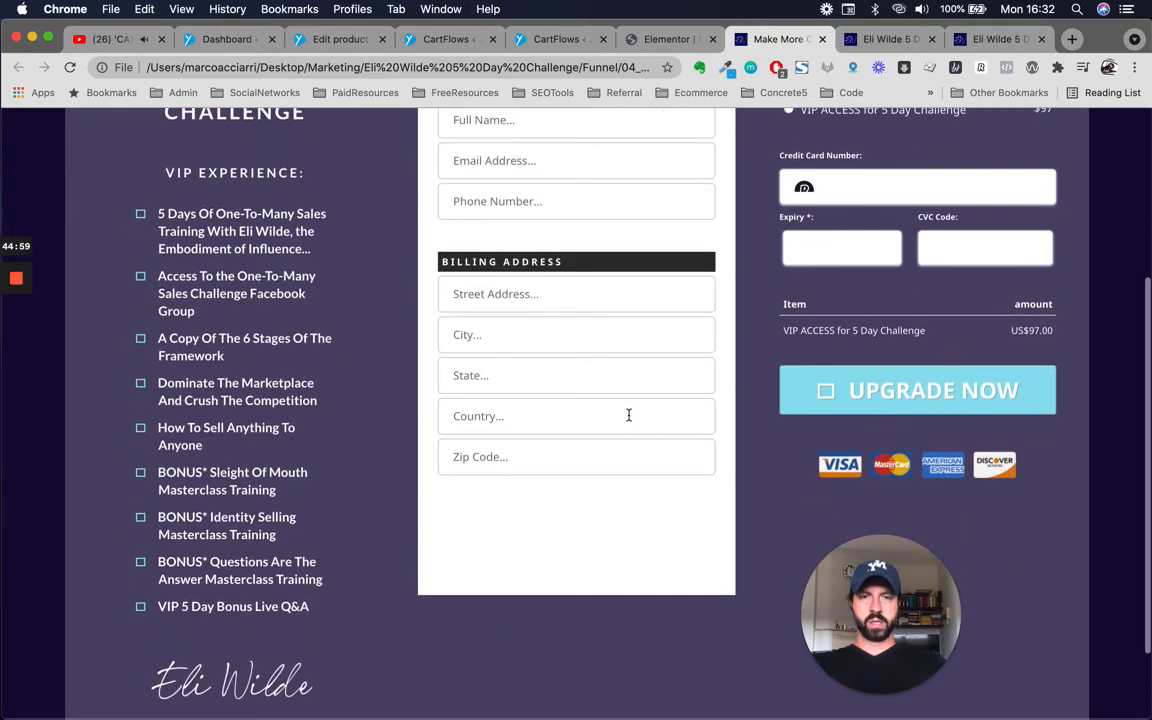
scroll(629, 415, up, 3)
scroll(629, 415, down, 4)
scroll(629, 416, up, 2)
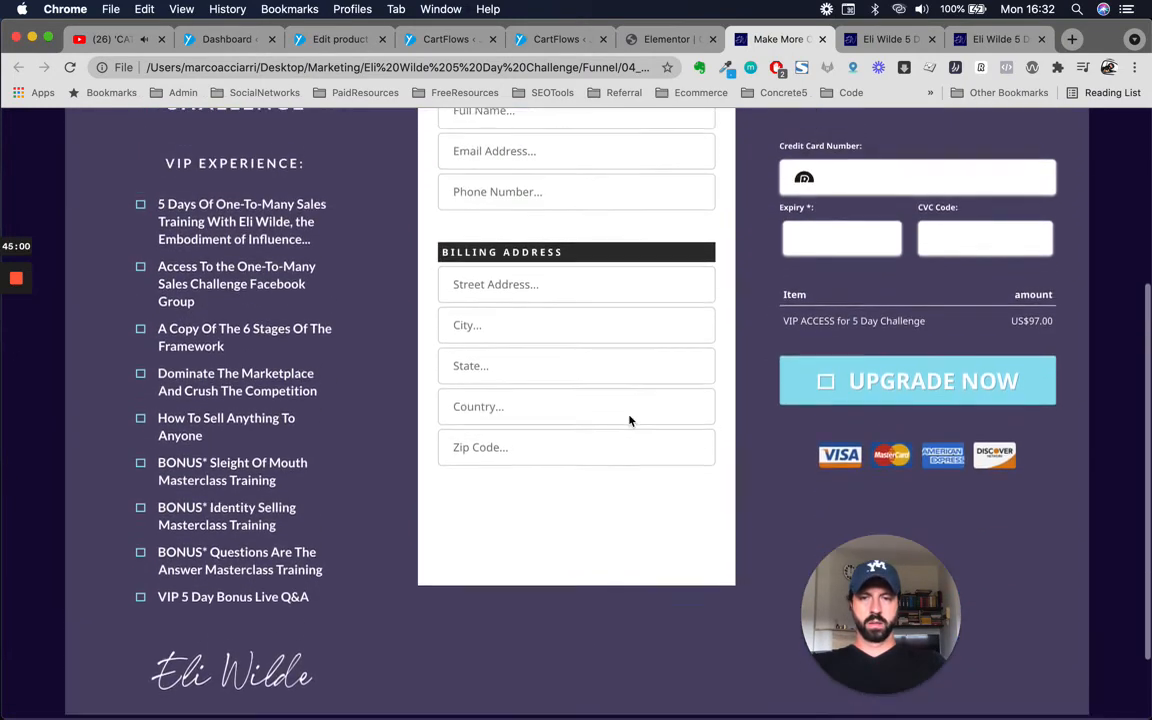
scroll(629, 420, up, 3)
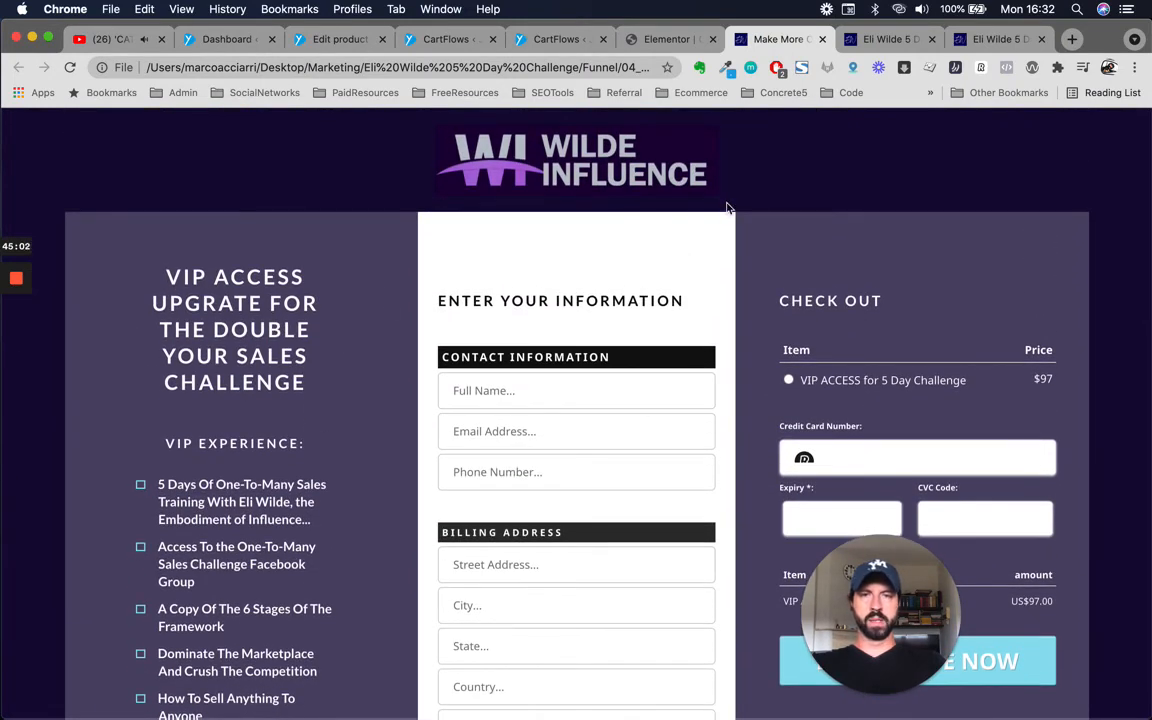
click(667, 40)
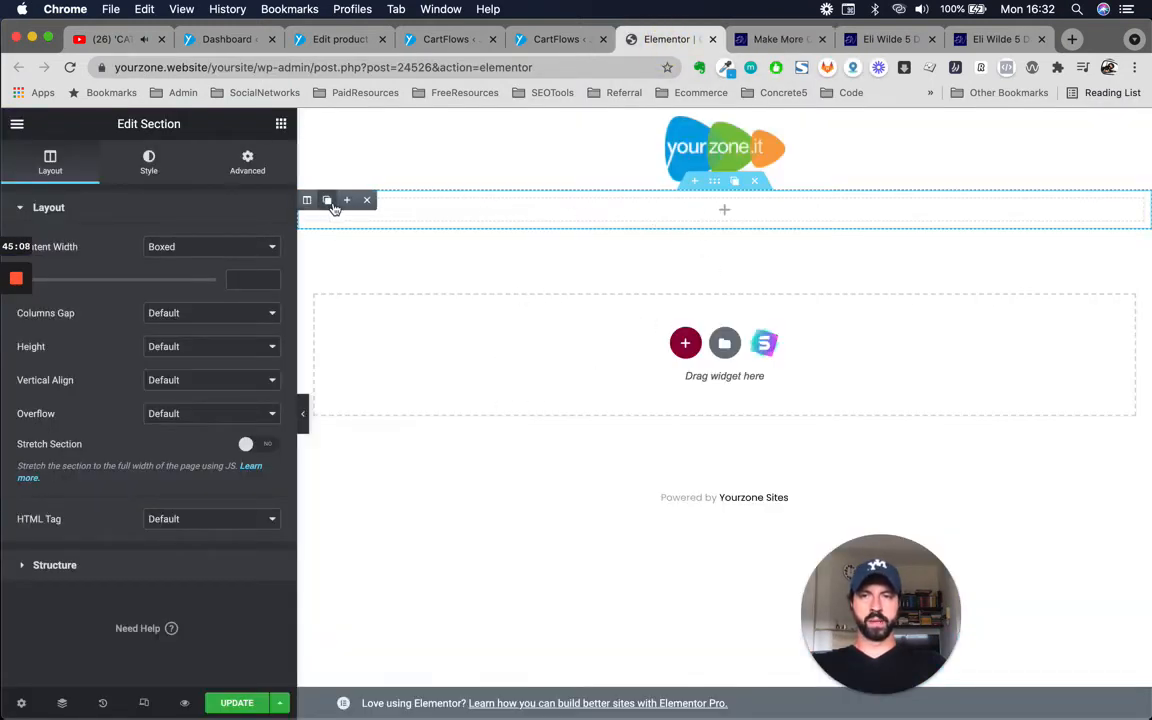
Duplicate the new section's column to make two, and place a Checkout Form widget in the second column.
click(328, 201)
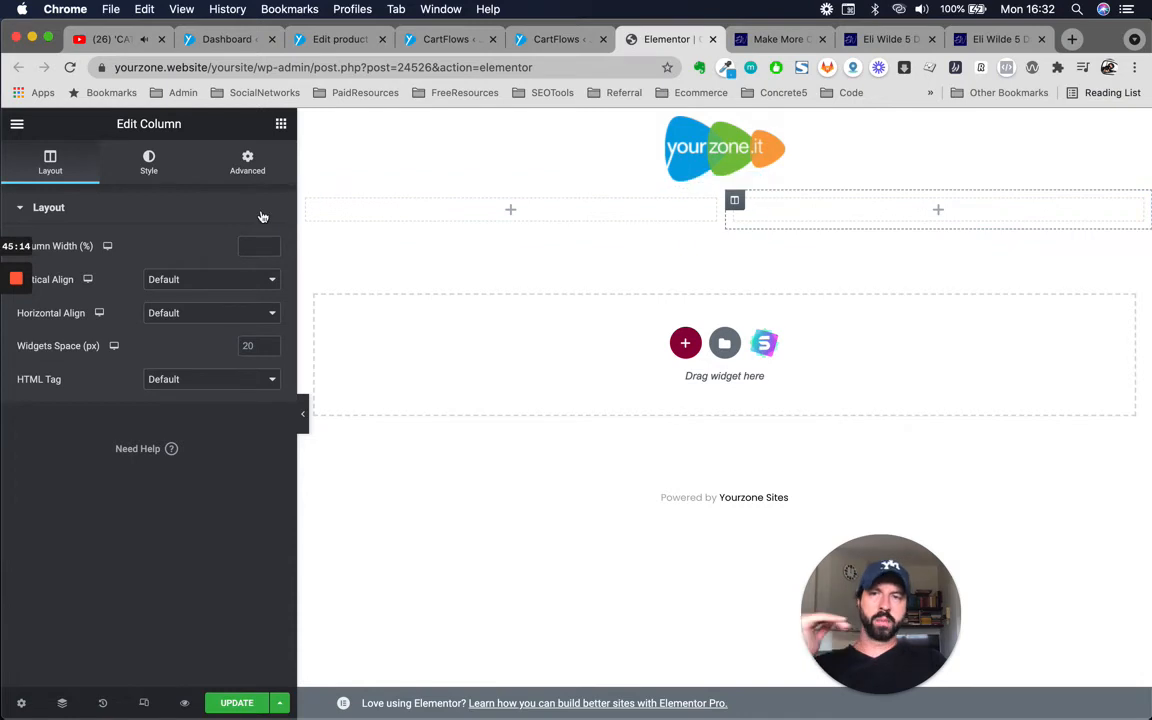
click(281, 125)
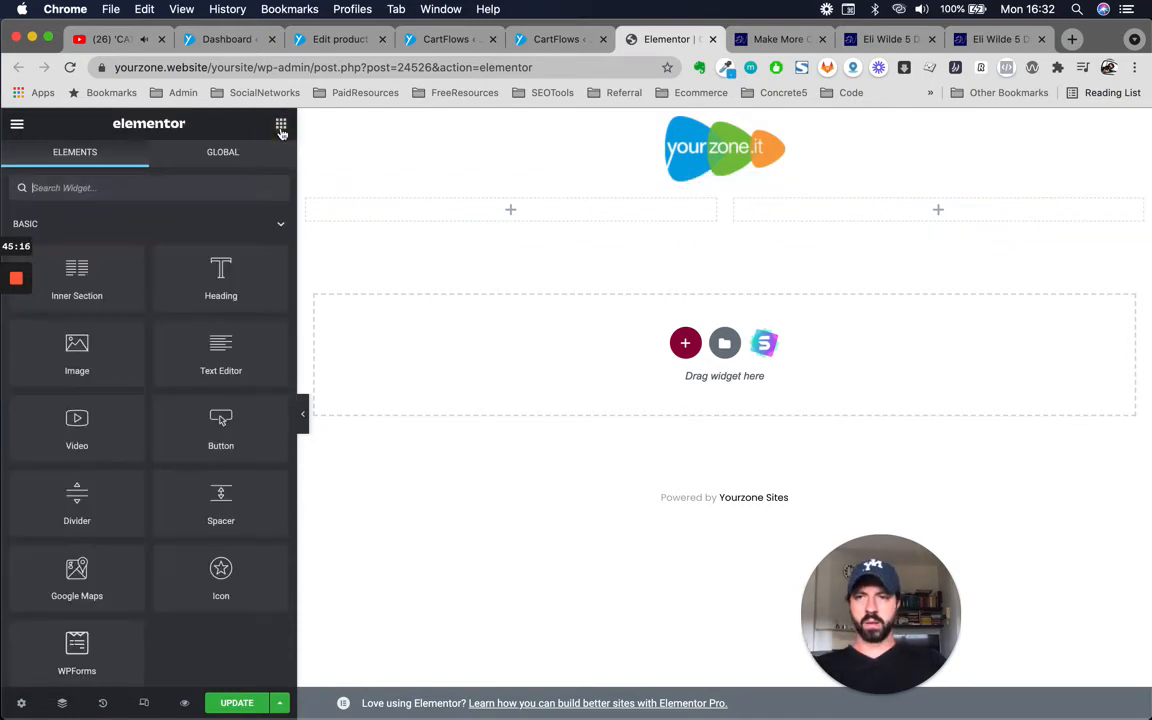
click(175, 190)
text(c)
key(BackSpace)
text(check)
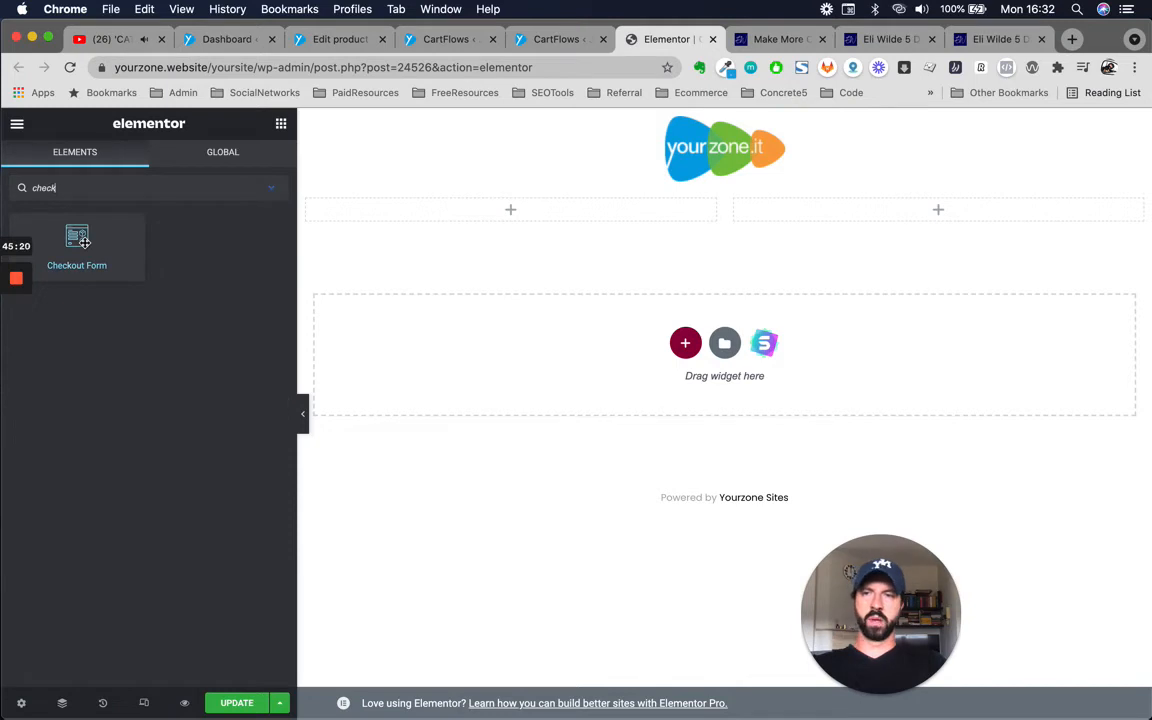
drag(83, 242, 818, 216)
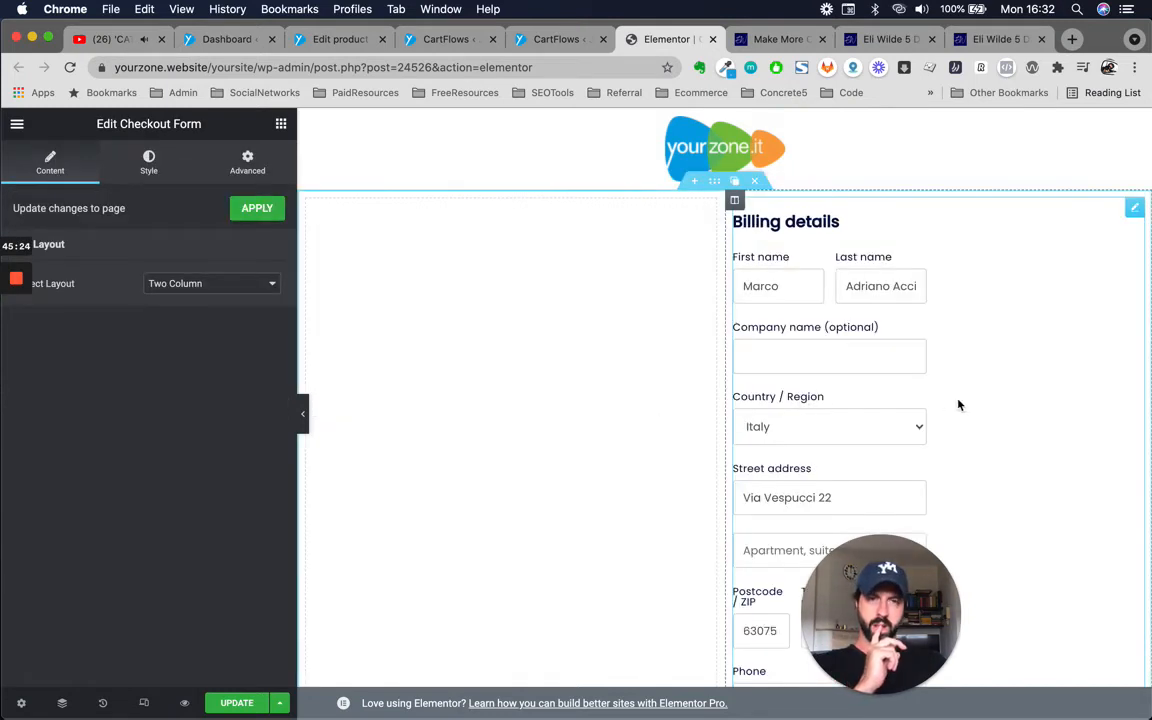
Narrow the empty first column to slightly under a third of the section, giving the checkout form more width.
scroll(958, 404, down, 5)
scroll(958, 404, down, 3)
scroll(958, 404, up, 8)
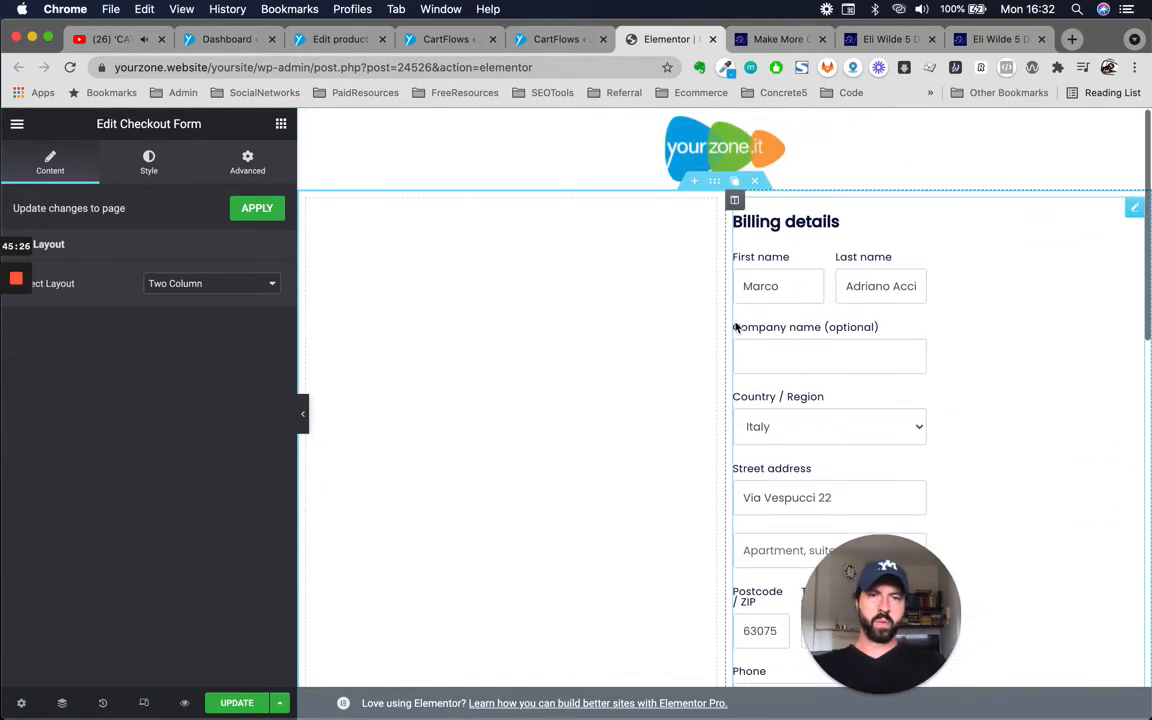
drag(726, 321, 540, 327)
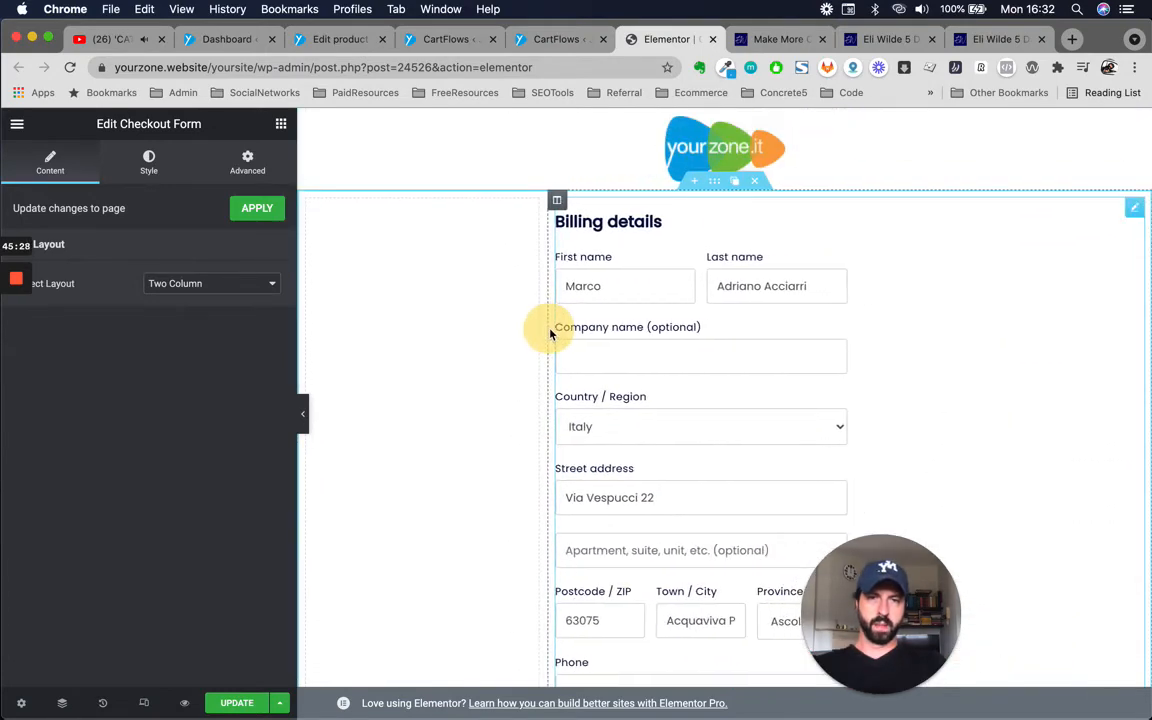
scroll(723, 447, down, 5)
scroll(723, 447, up, 8)
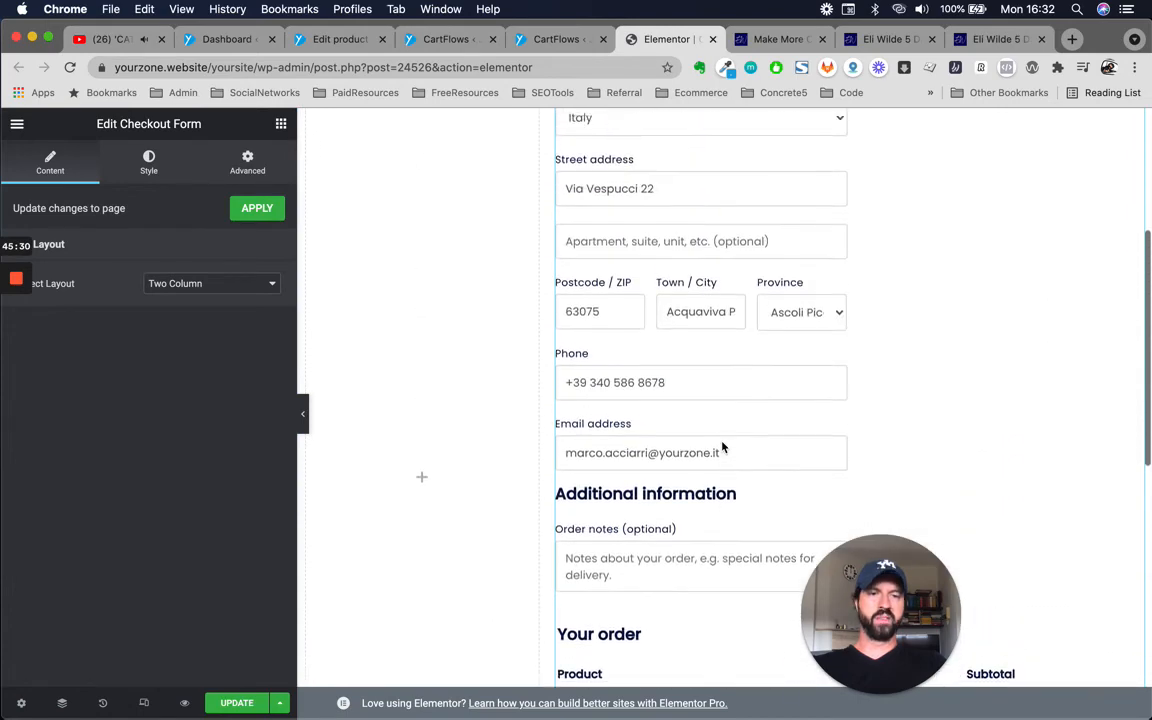
scroll(555, 330, down, 1)
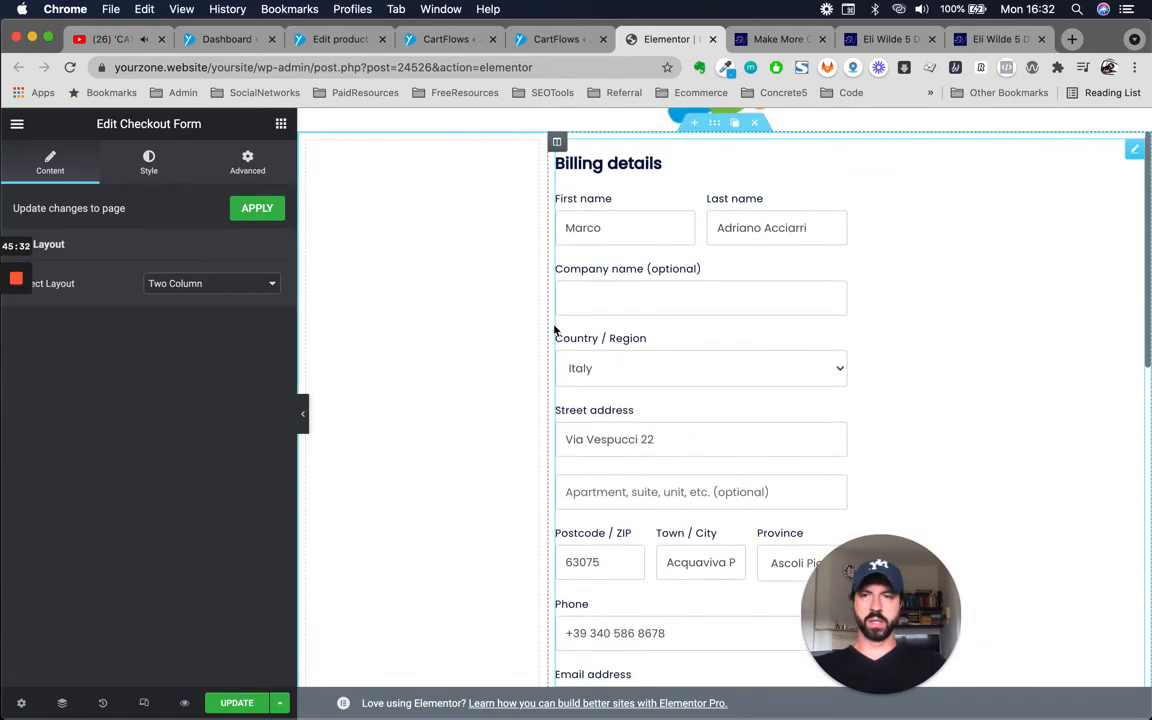
mouse_move(16, 282)
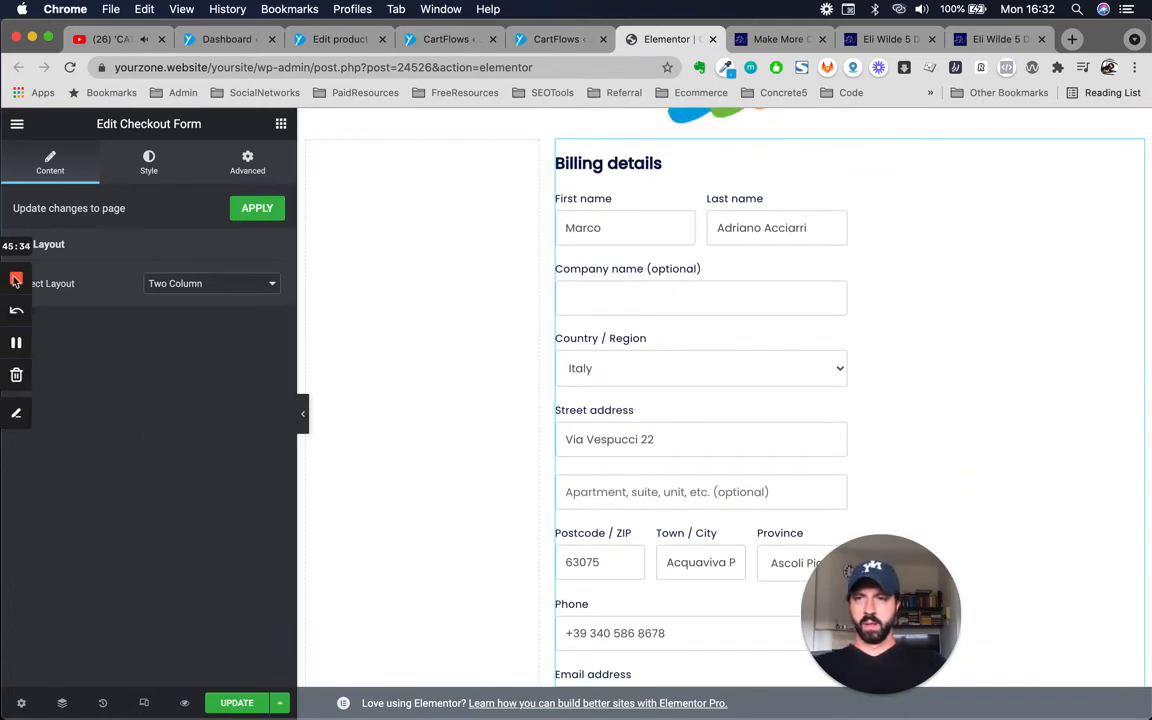
click(17, 341)
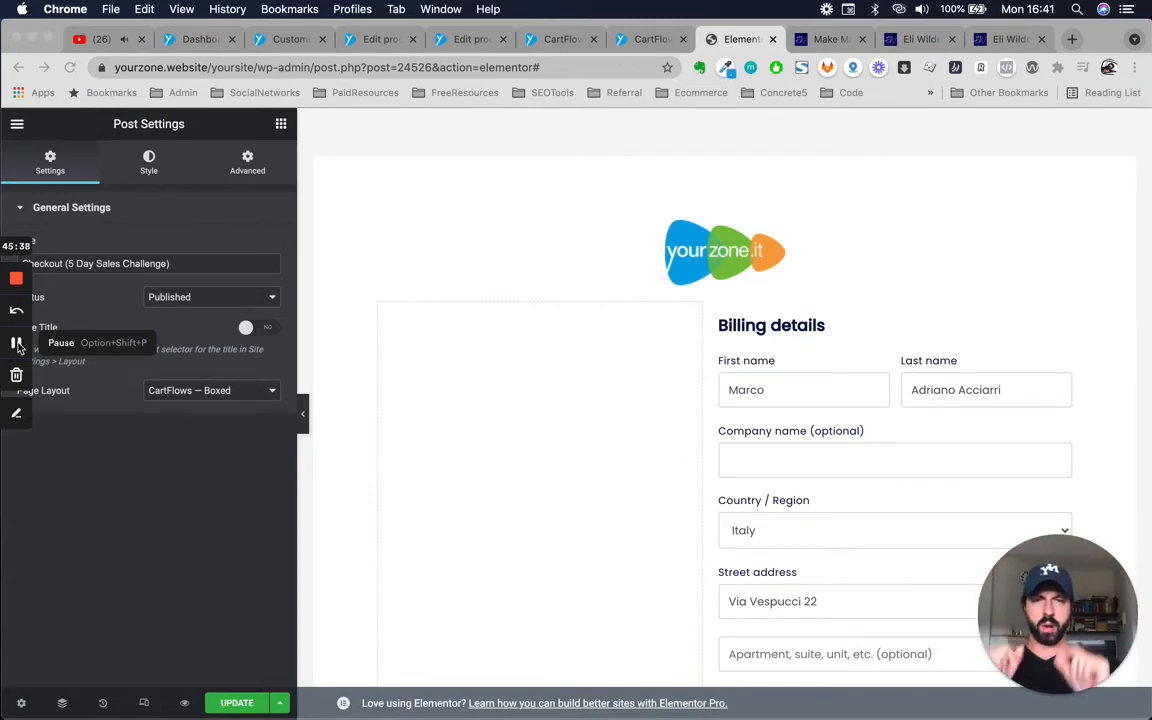
Select the checkout form and examine its billing fields, order summary, coupon field and payment area.
scroll(849, 432, down, 3)
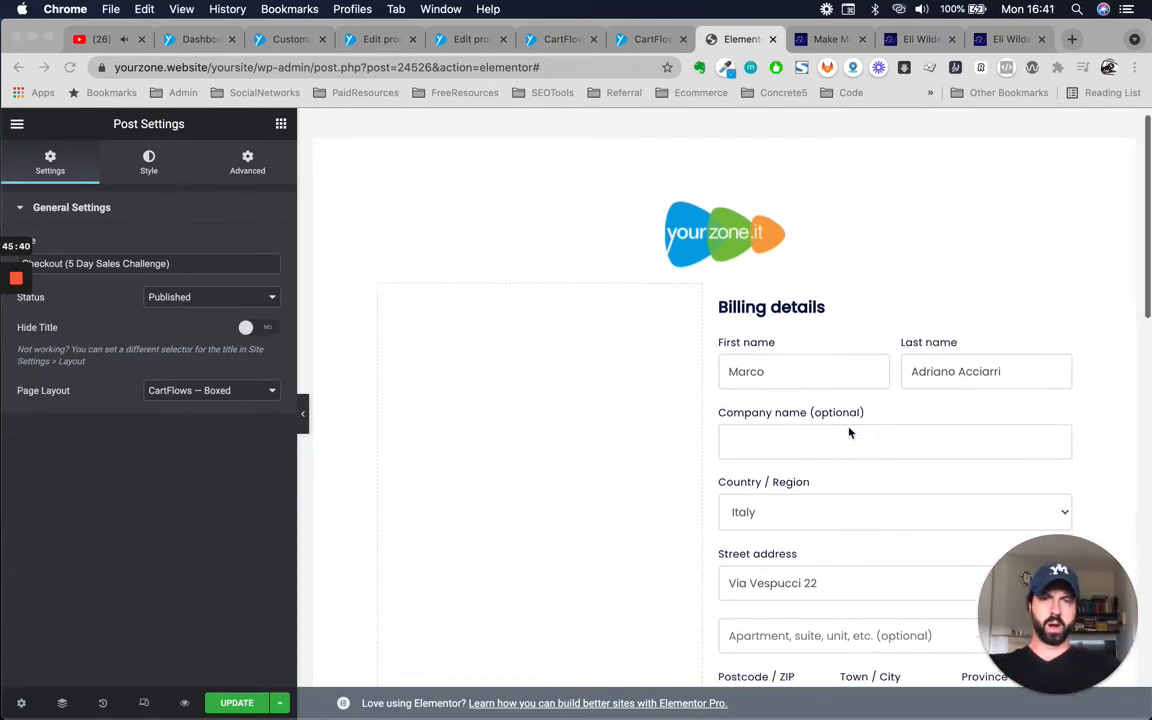
click(866, 335)
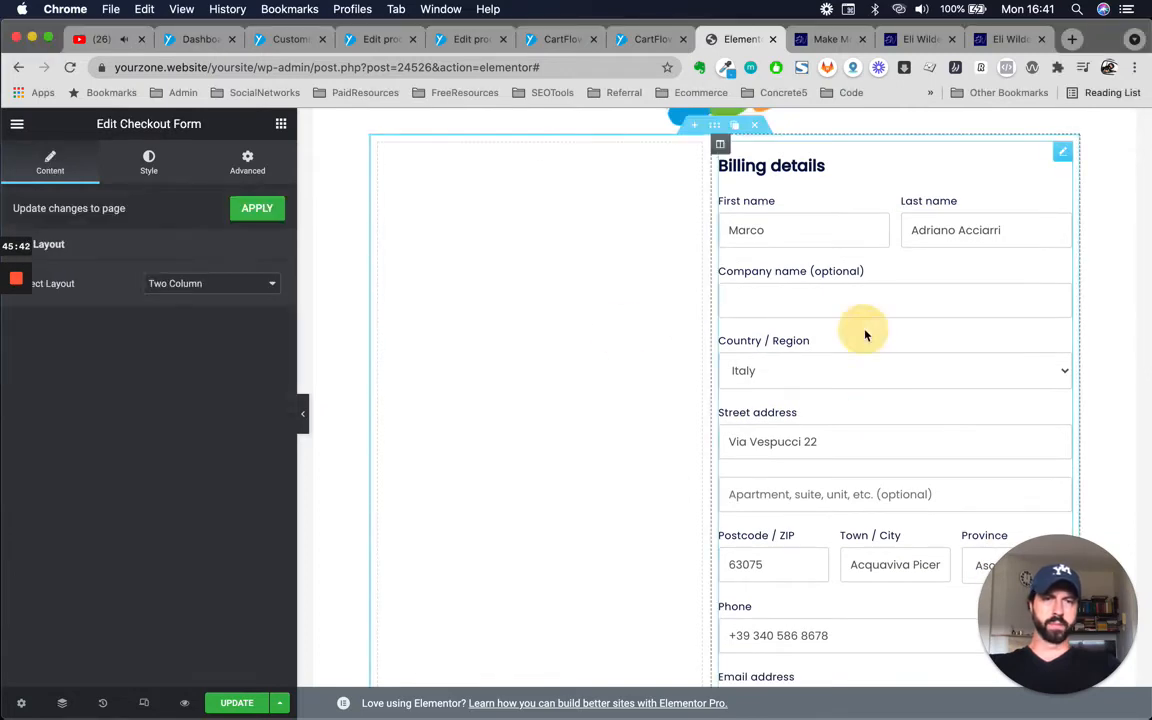
scroll(866, 335, down, 10)
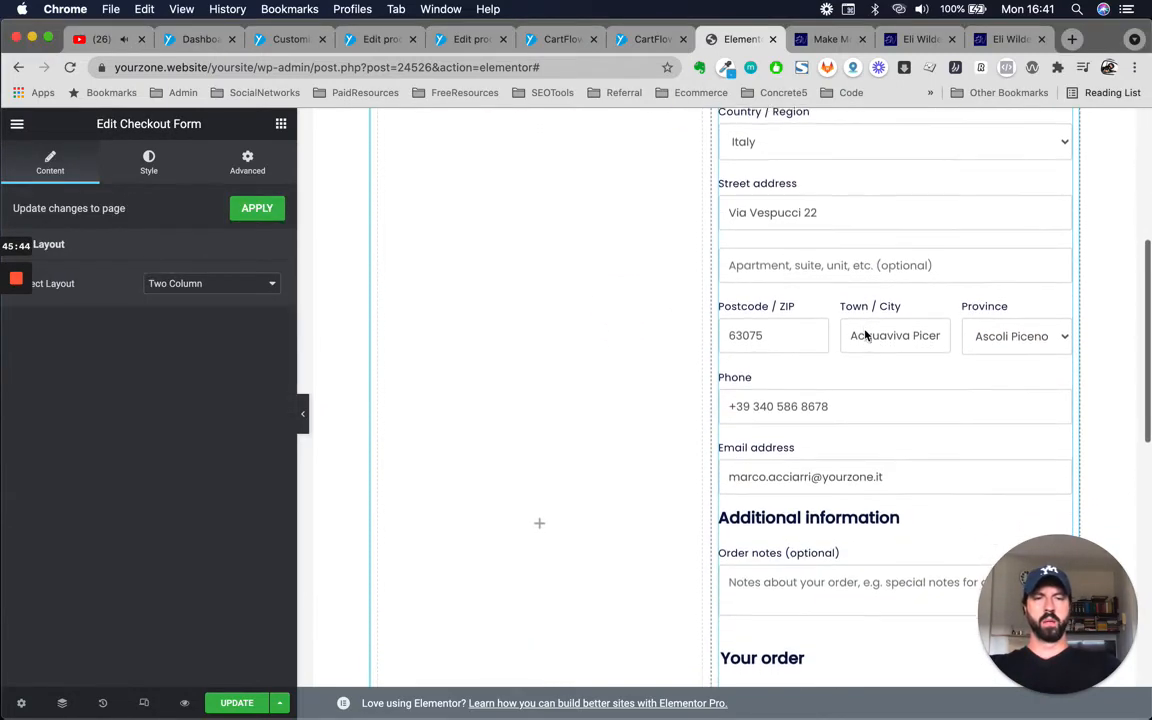
scroll(864, 329, down, 2)
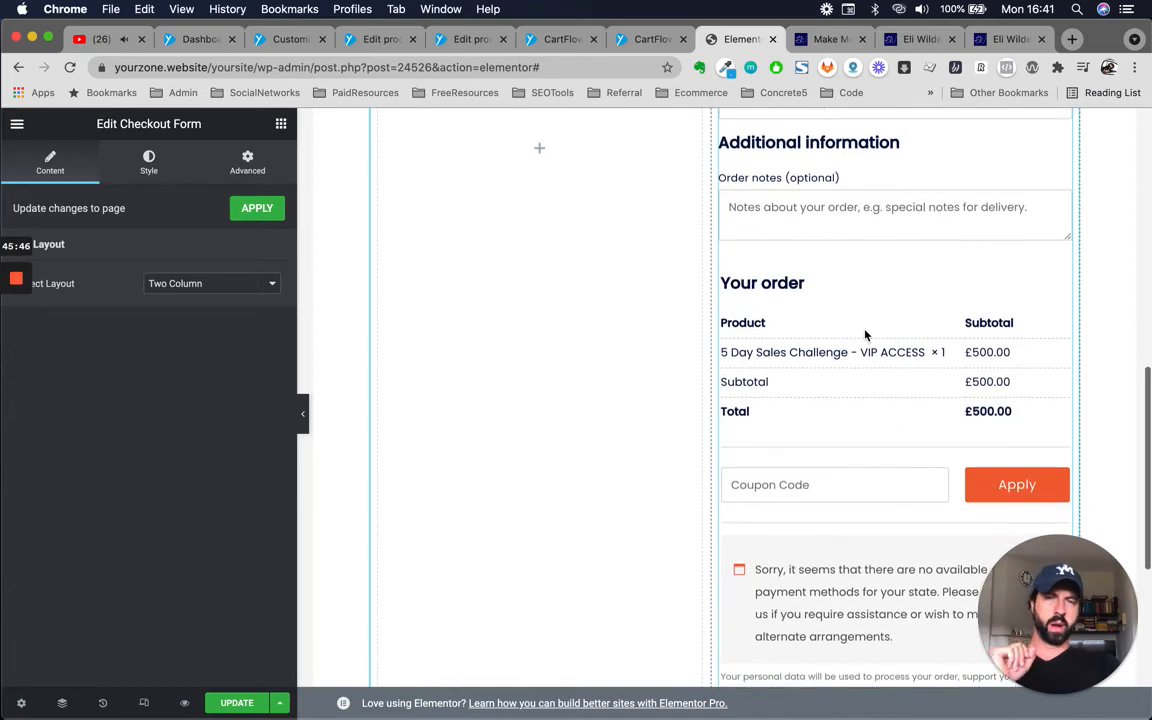
scroll(866, 335, down, 1)
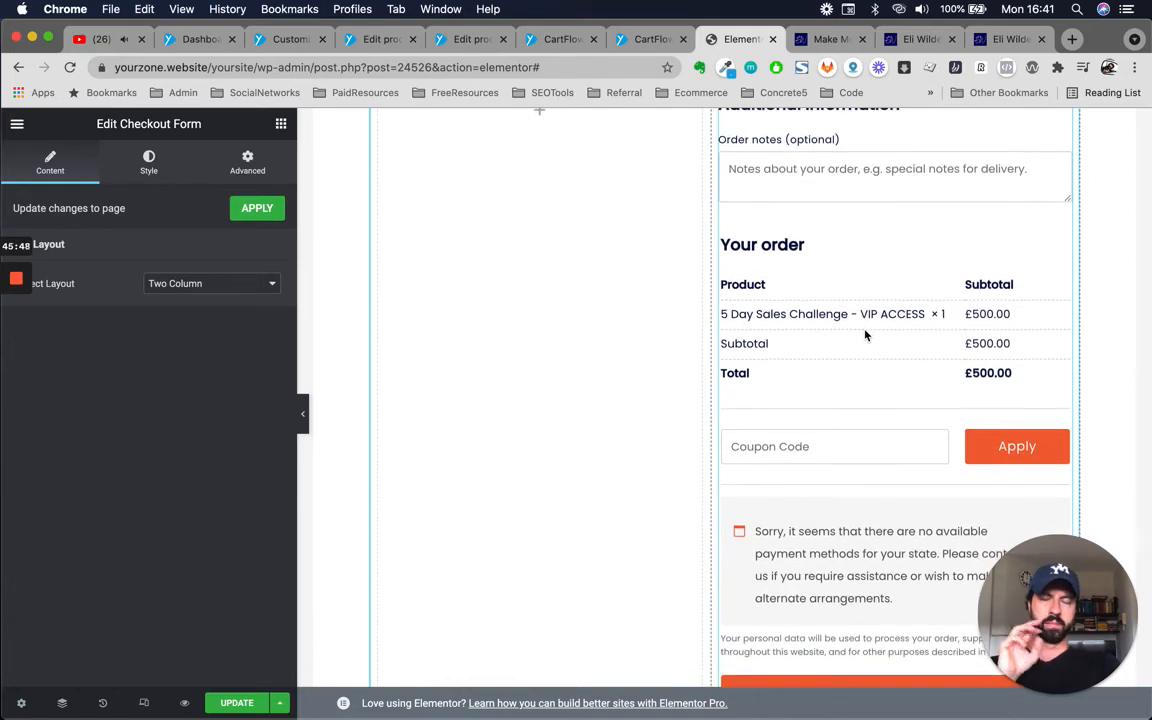
scroll(866, 335, up, 7)
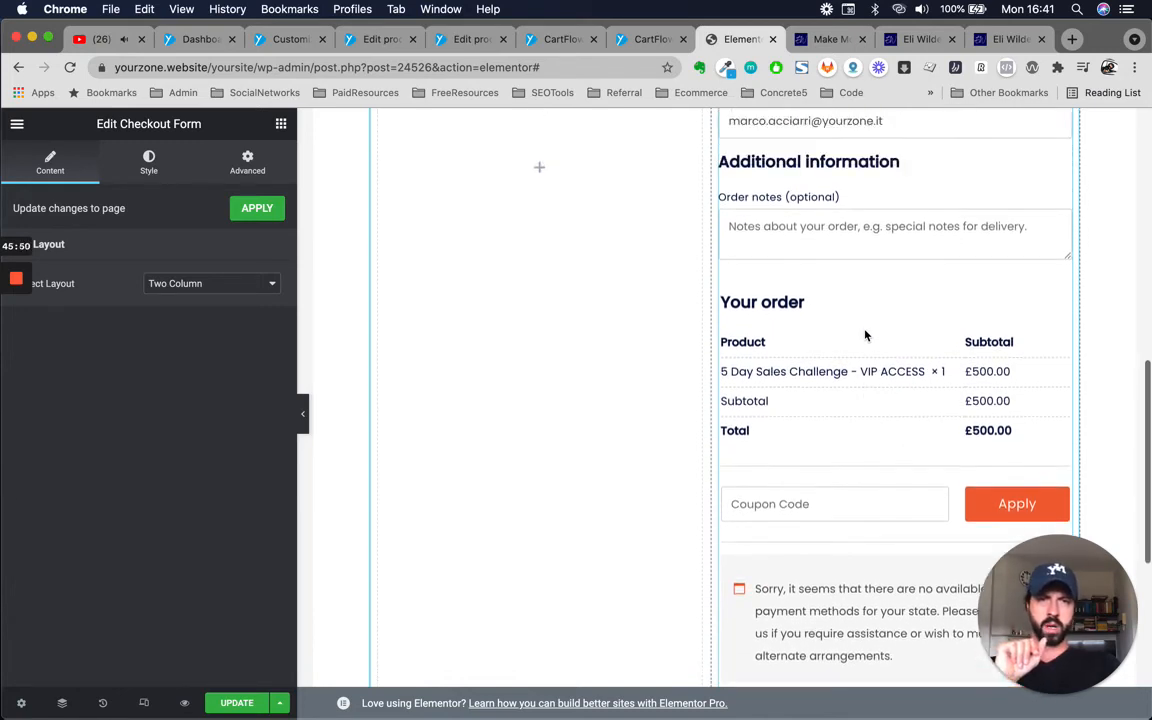
Review the checkout form's available layout options, keep Two Column, and look over the form down to Place order.
click(251, 284)
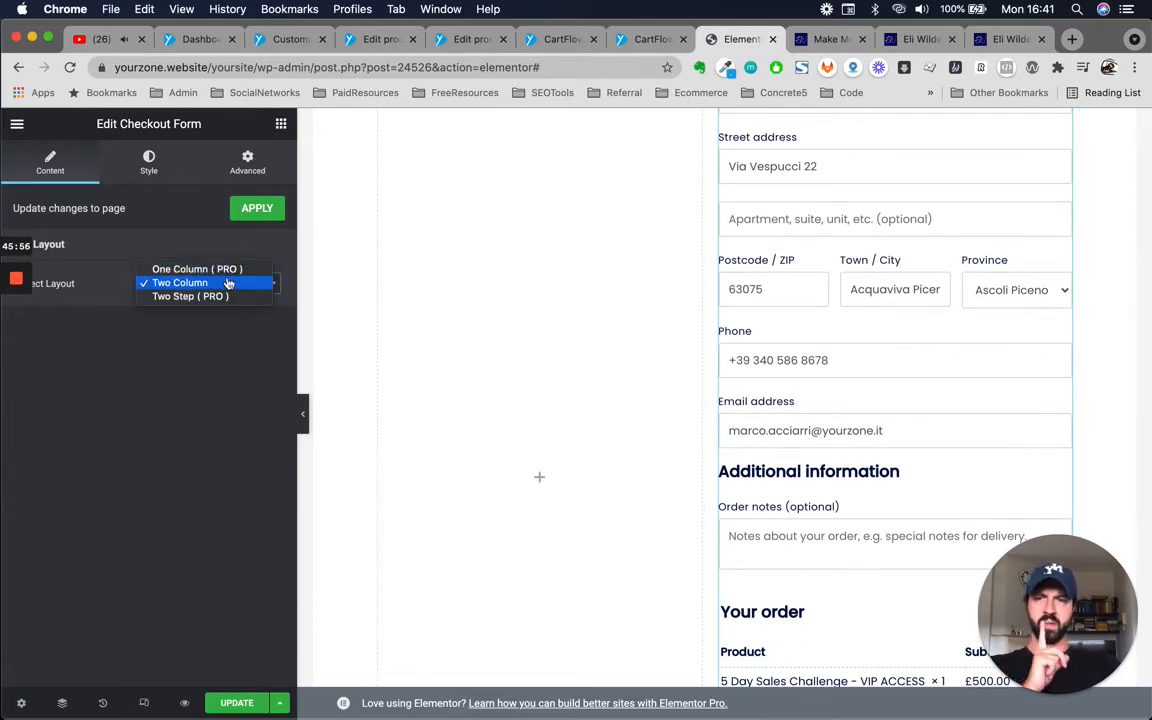
click(215, 283)
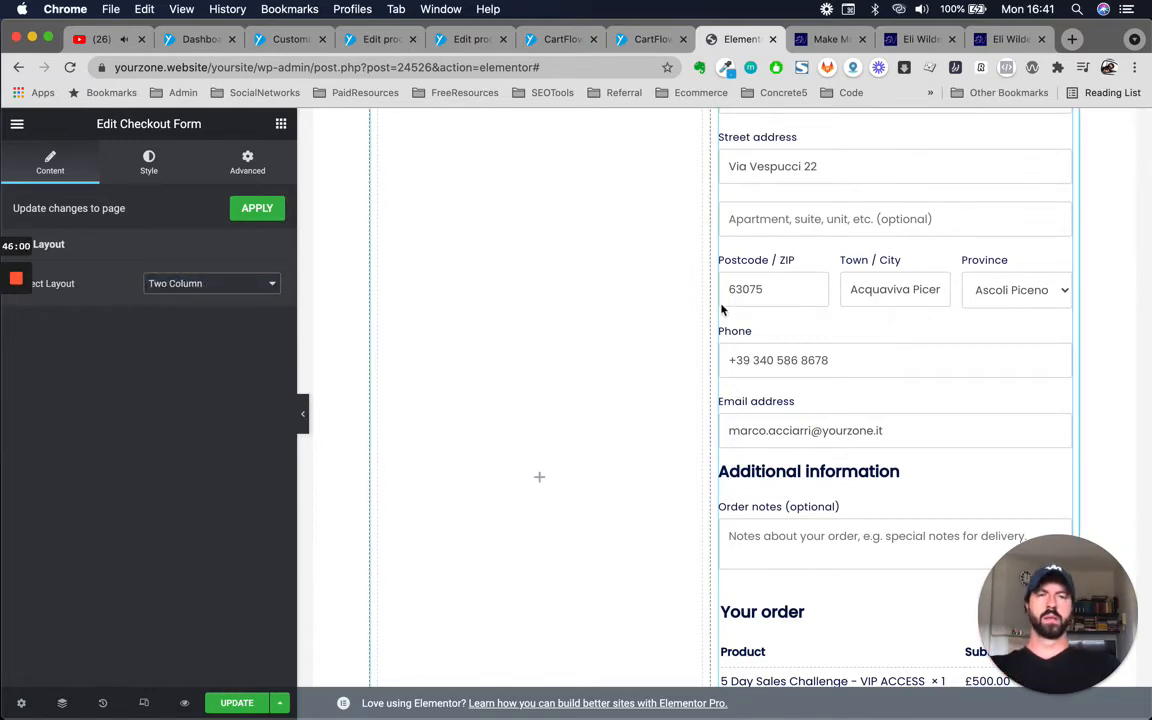
scroll(874, 334, up, 4)
scroll(874, 331, down, 12)
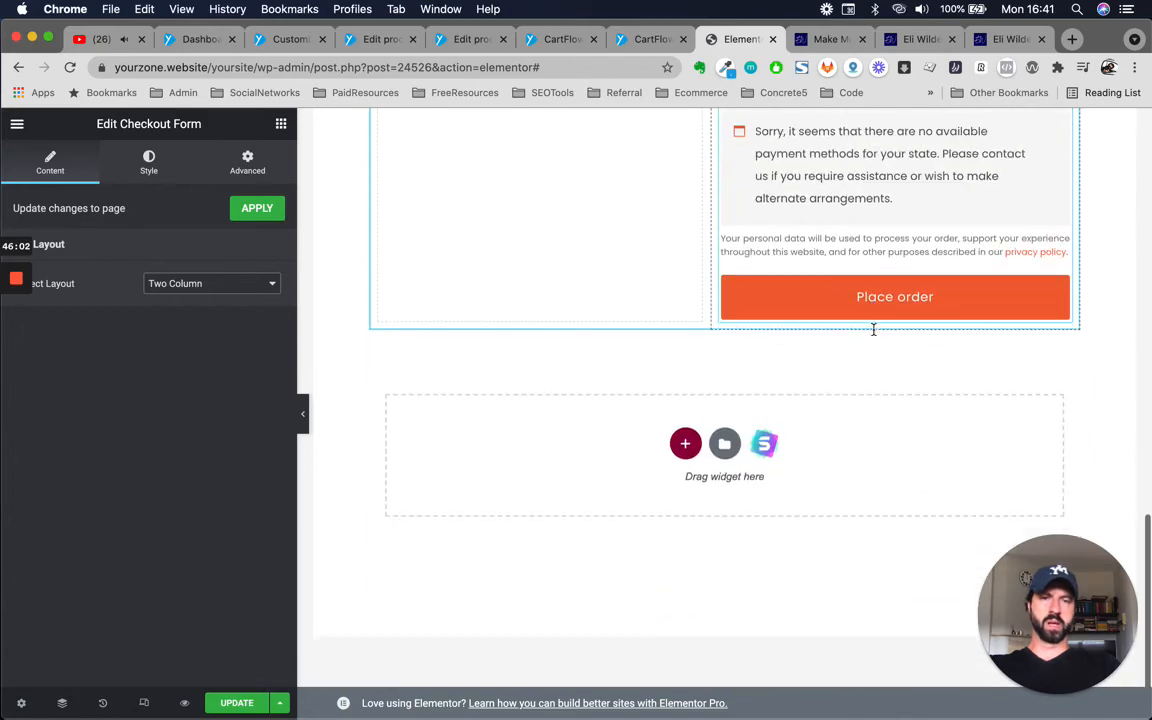
scroll(874, 331, up, 8)
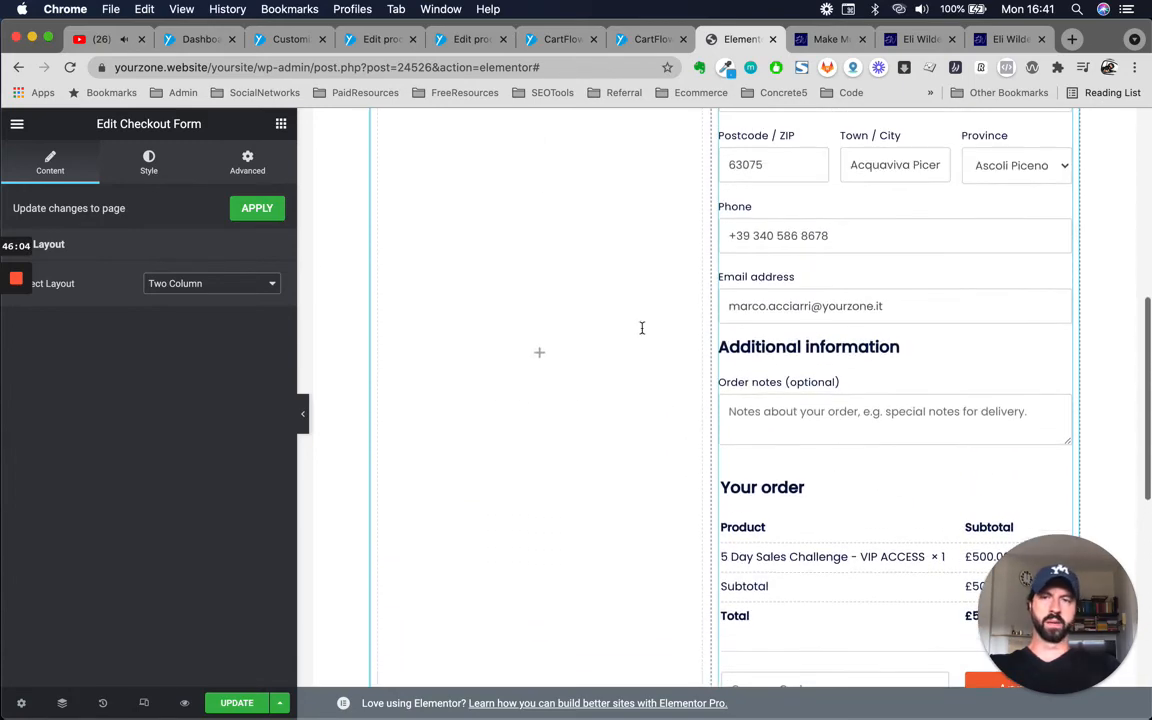
click(215, 285)
click(215, 287)
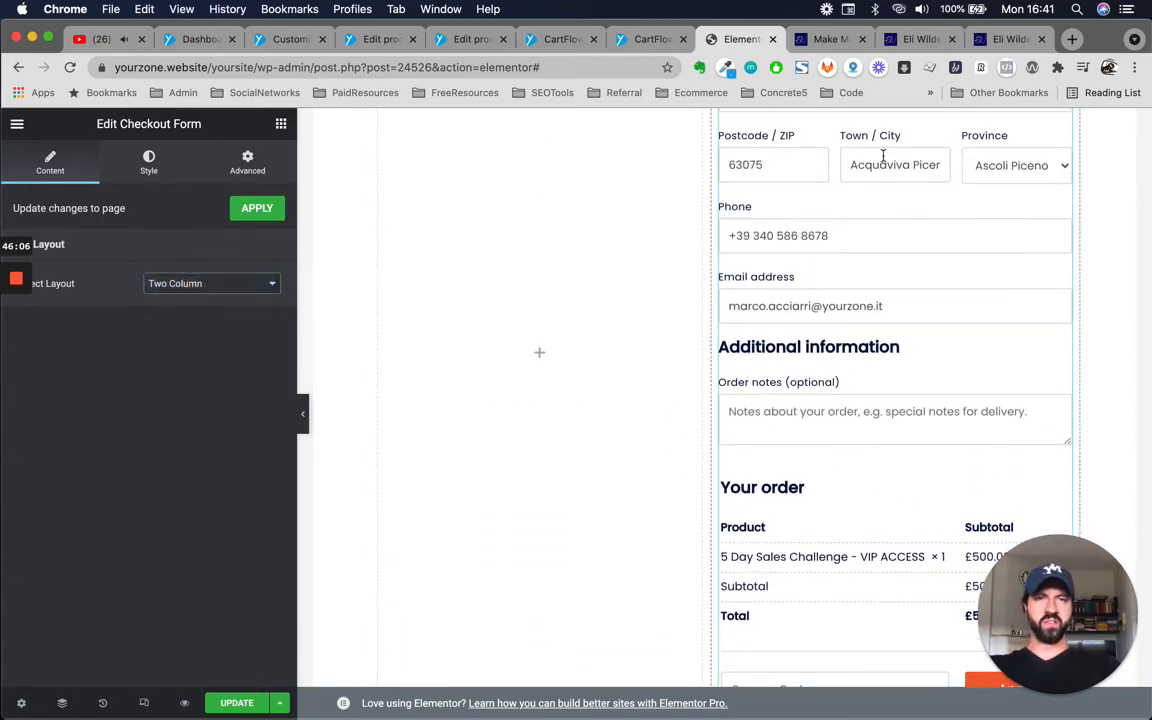
Compare with the reference order page's three-column arrangement and return to the Elementor editor.
click(826, 39)
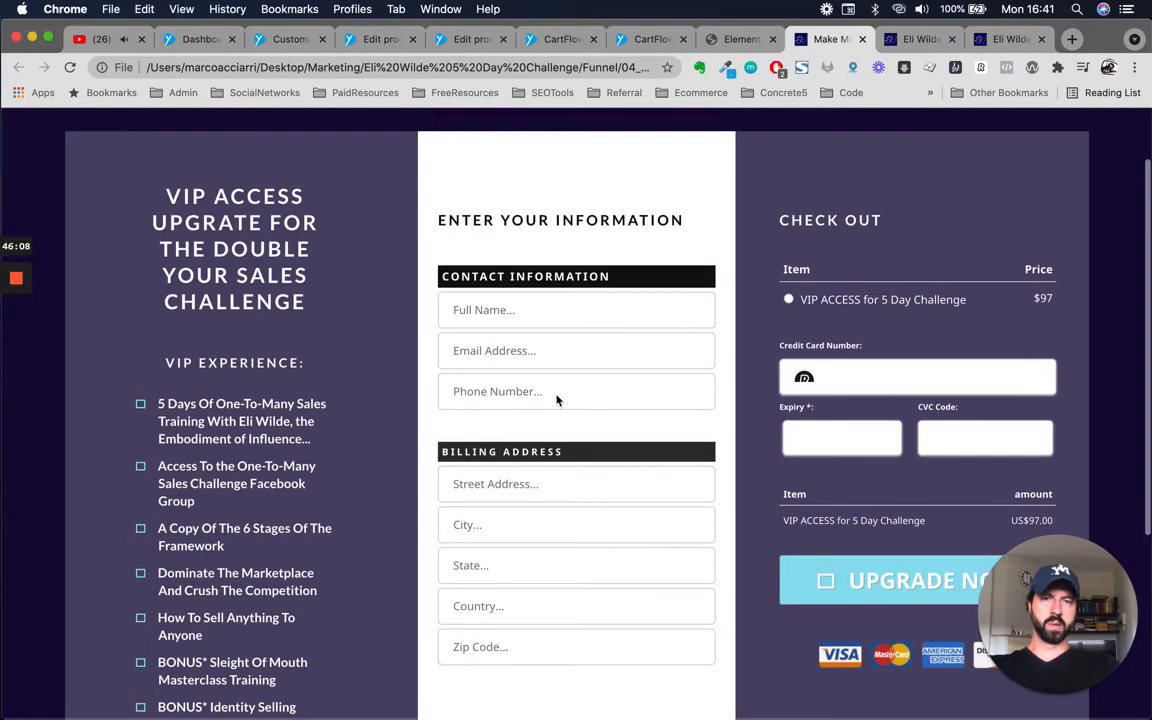
scroll(610, 482, down, 3)
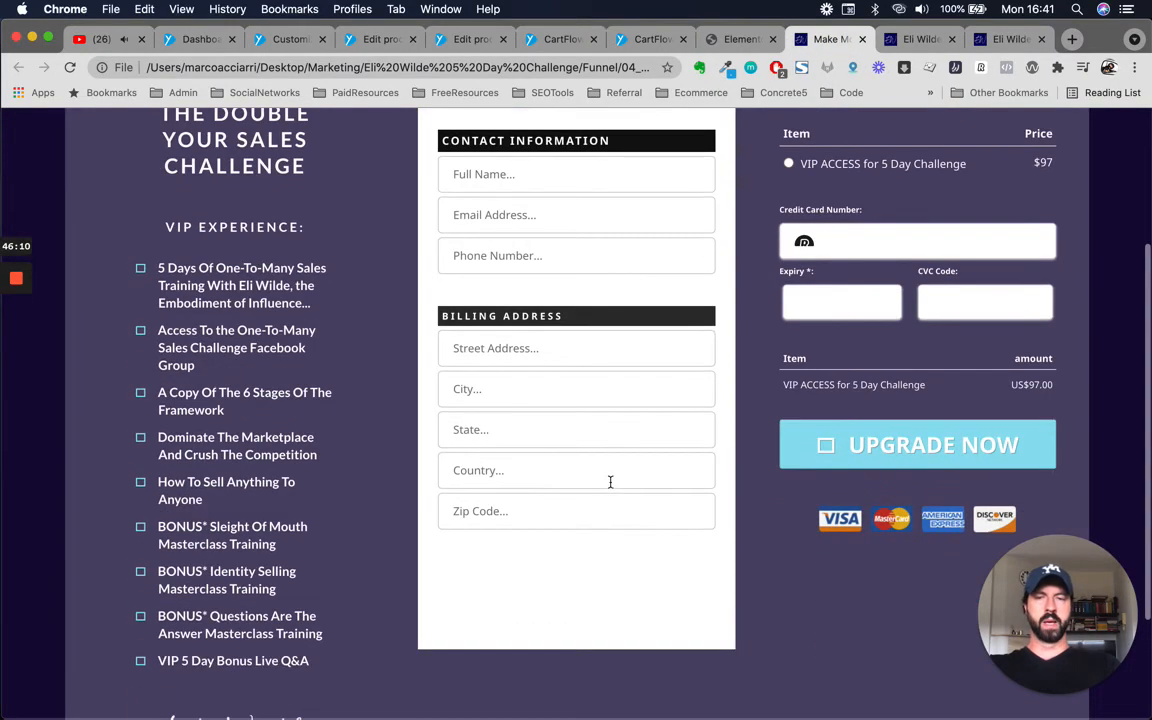
scroll(610, 482, up, 3)
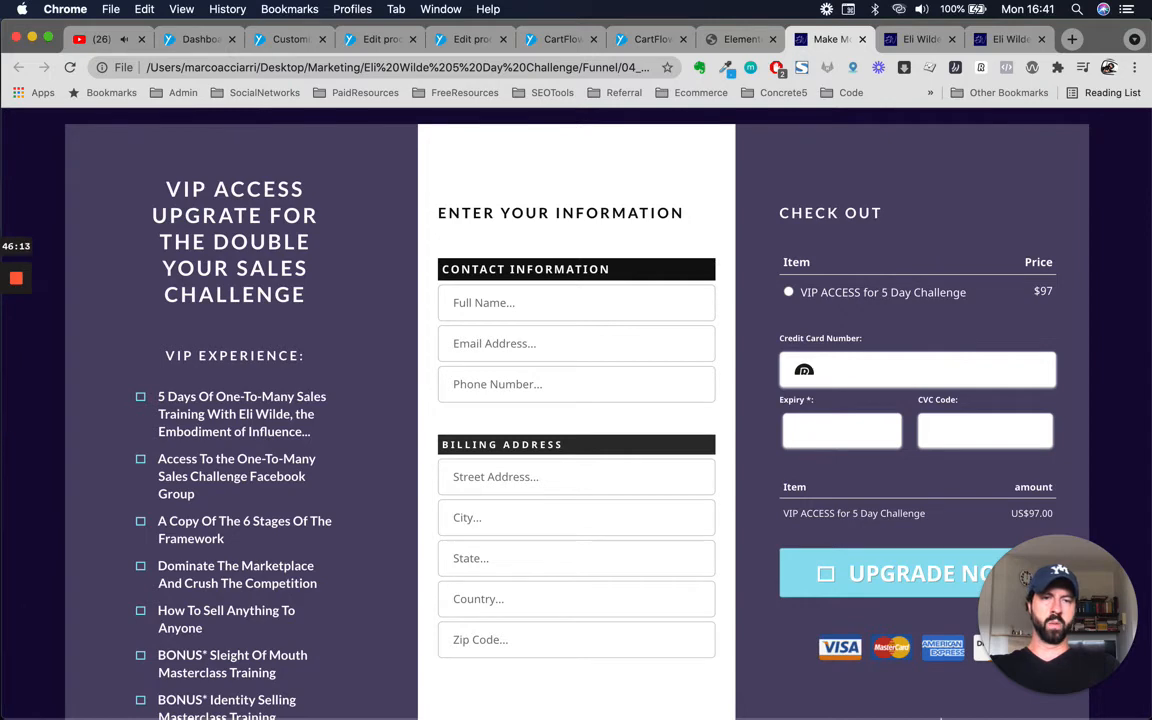
click(740, 39)
Shrink the empty column to slightly over a third of the boxed section and check the widened checkout form.
click(709, 396)
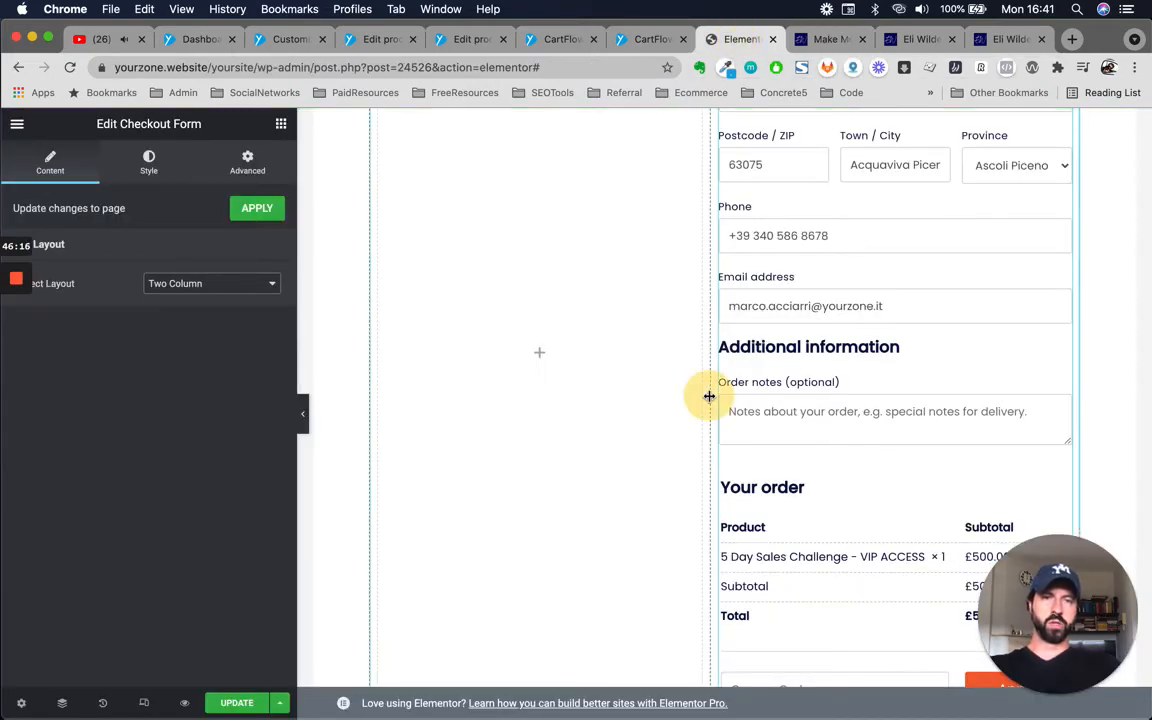
drag(709, 396, 630, 410)
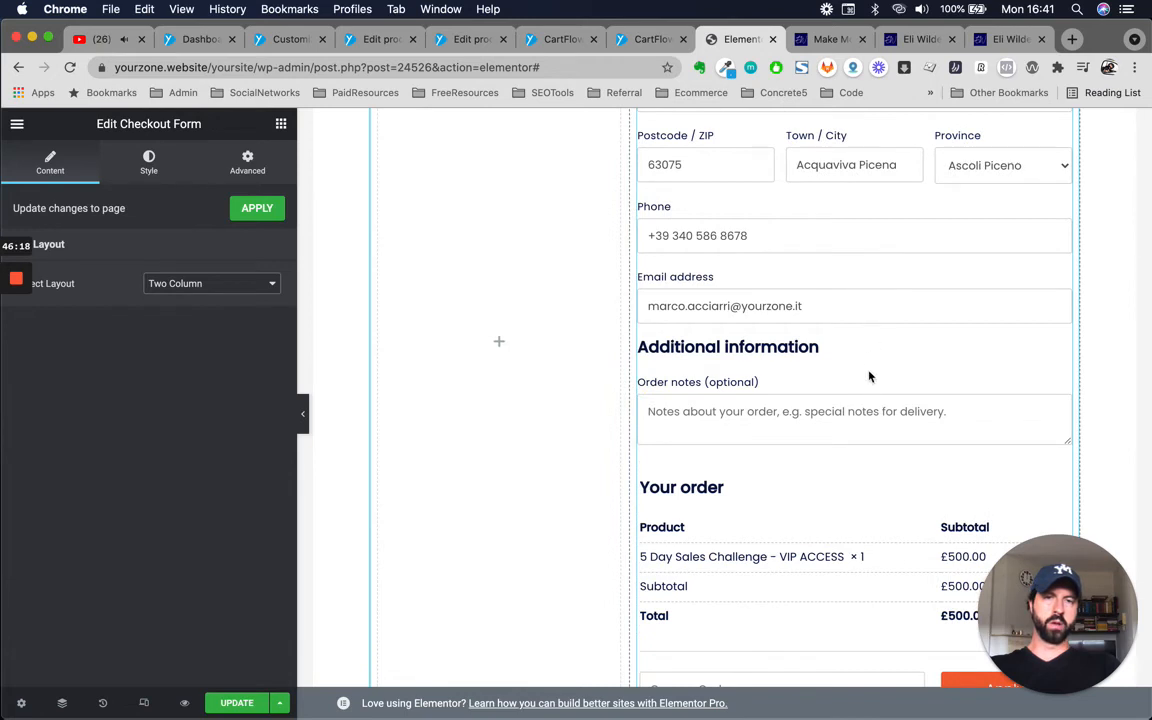
scroll(869, 377, up, 8)
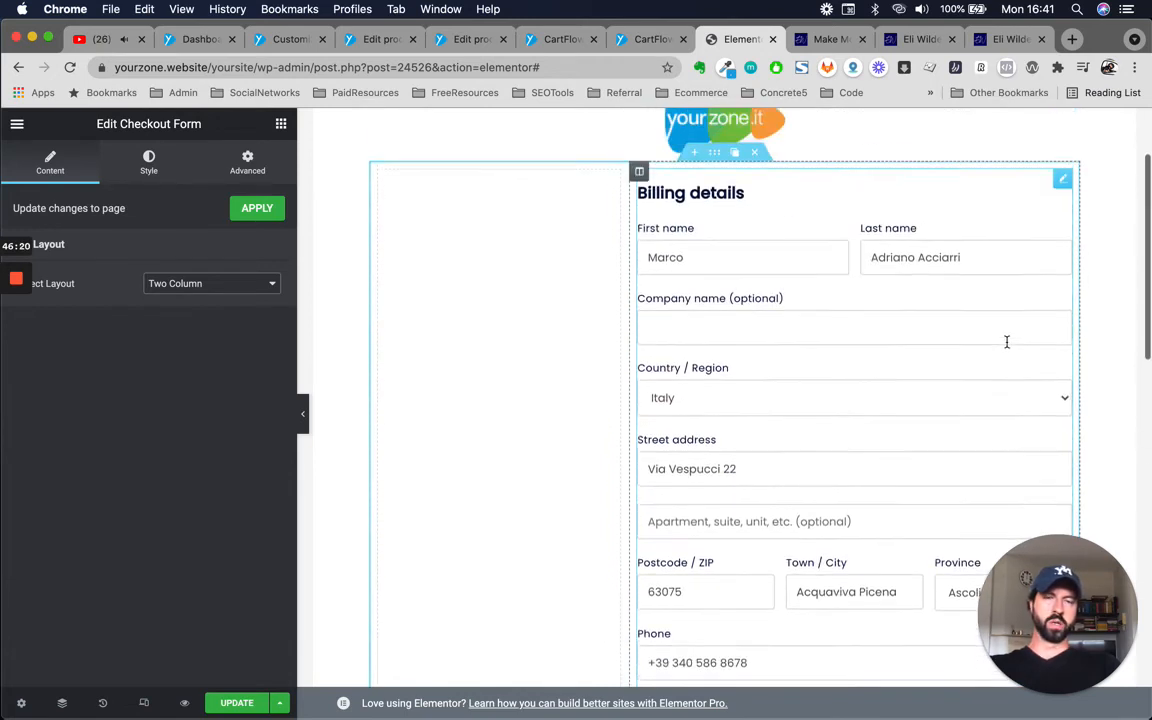
scroll(1007, 342, up, 3)
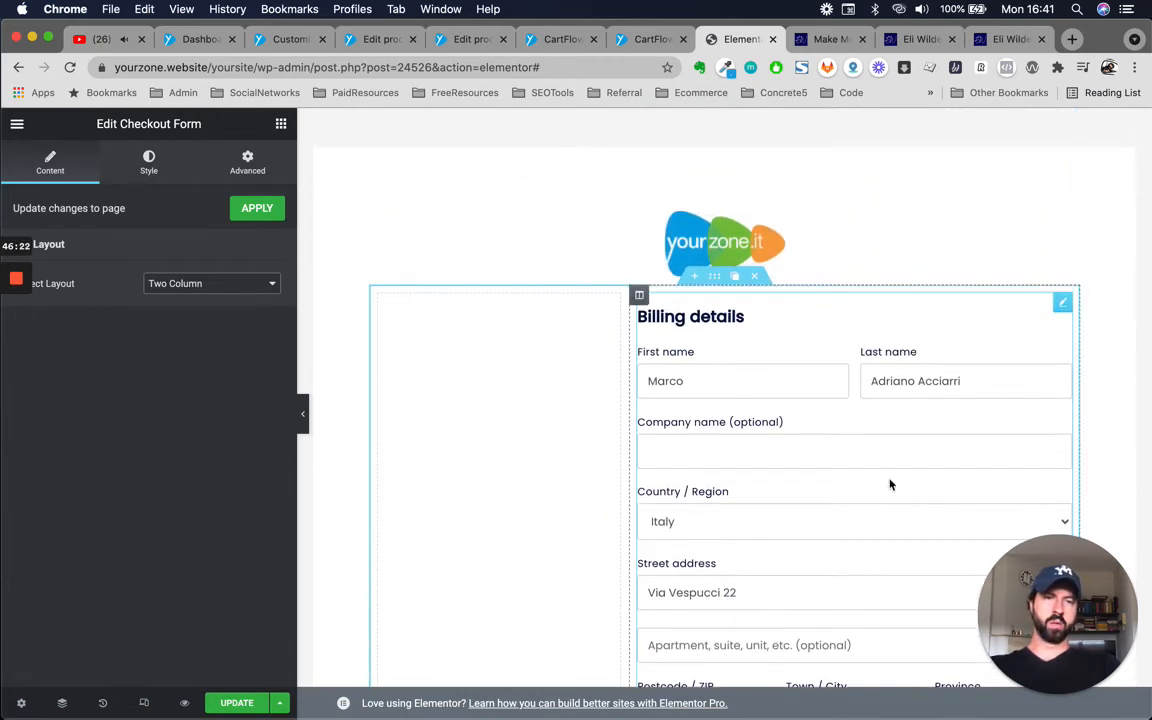
scroll(740, 505, down, 1)
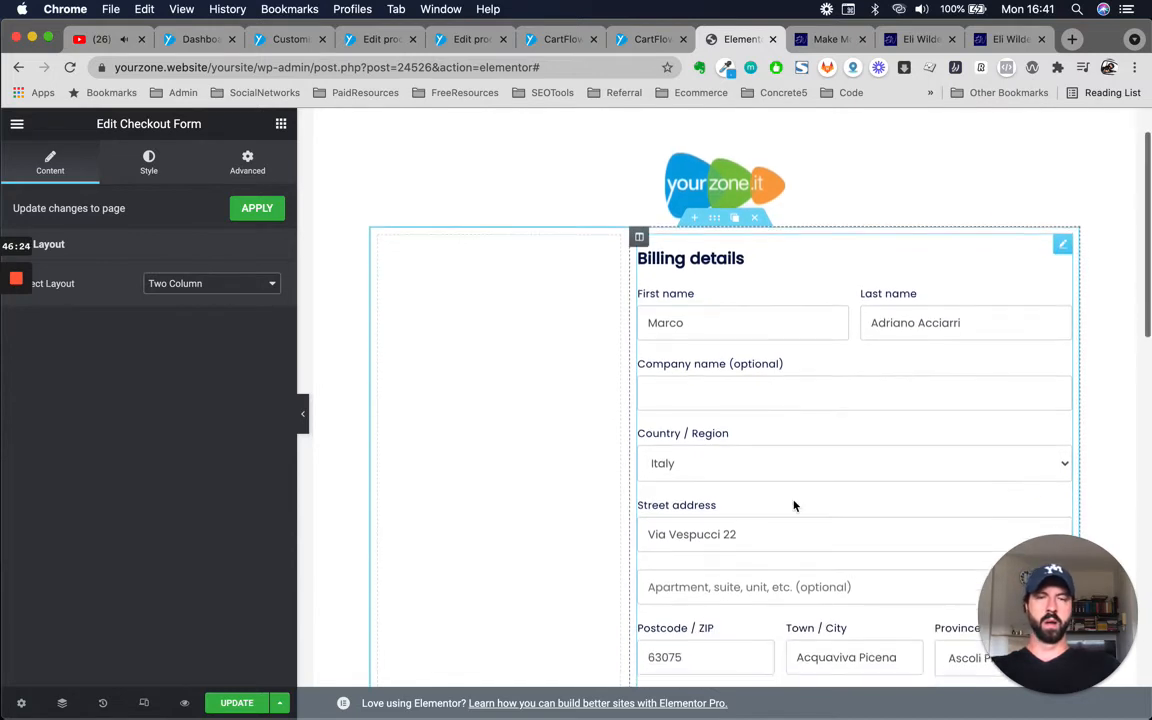
scroll(890, 192, up, 1)
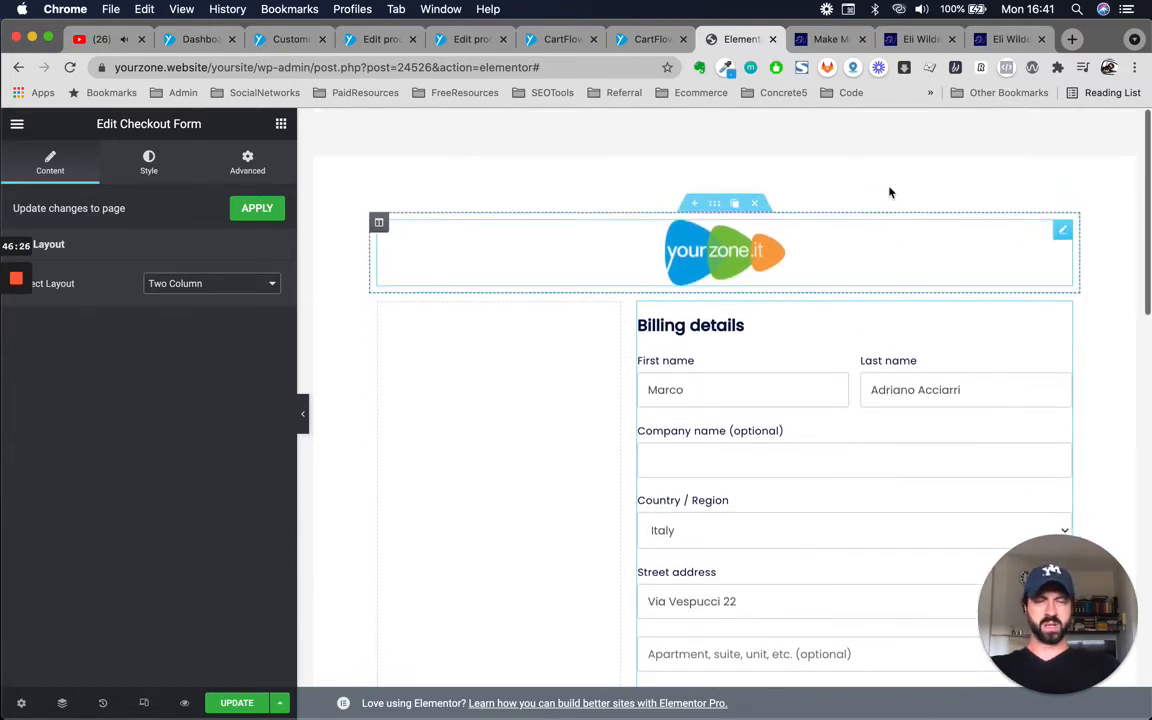
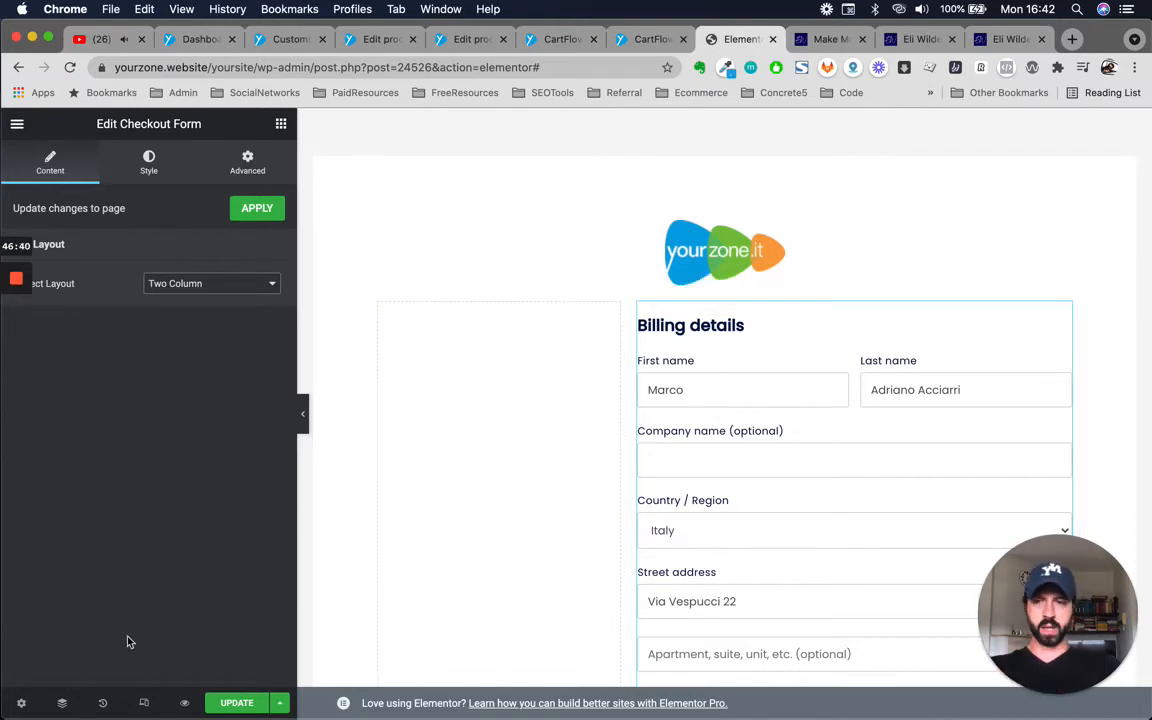
Change the checkout page's layout in the post settings to Template for Page Builders.
click(21, 704)
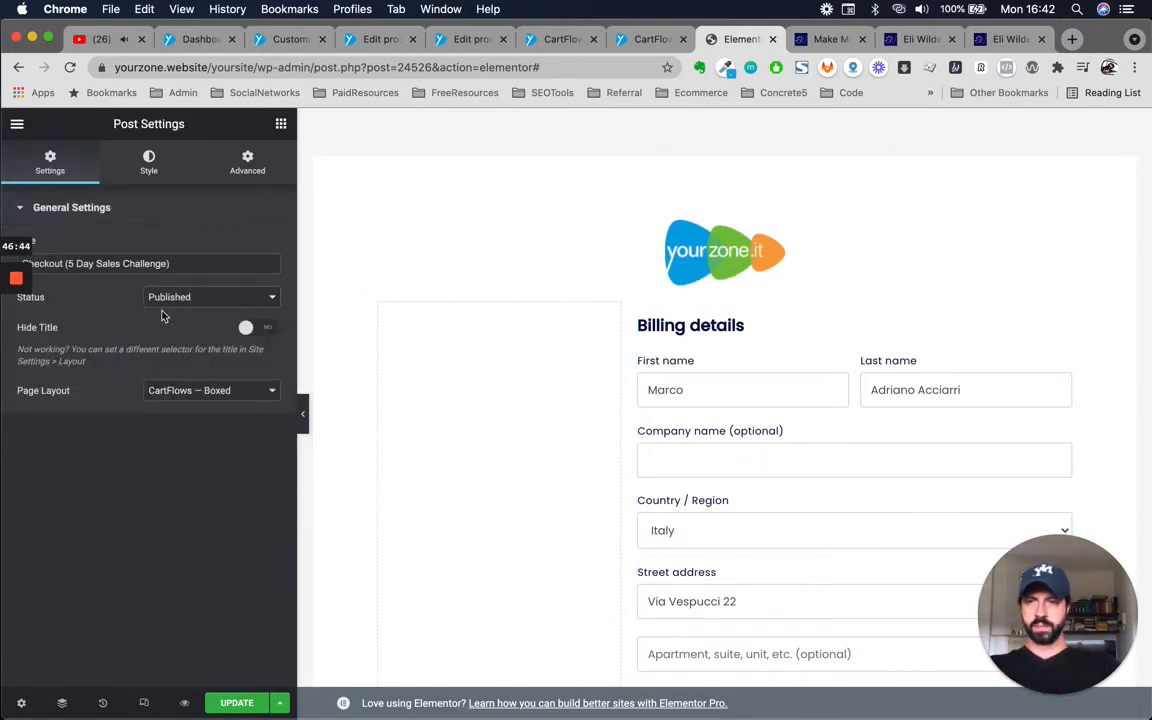
click(203, 393)
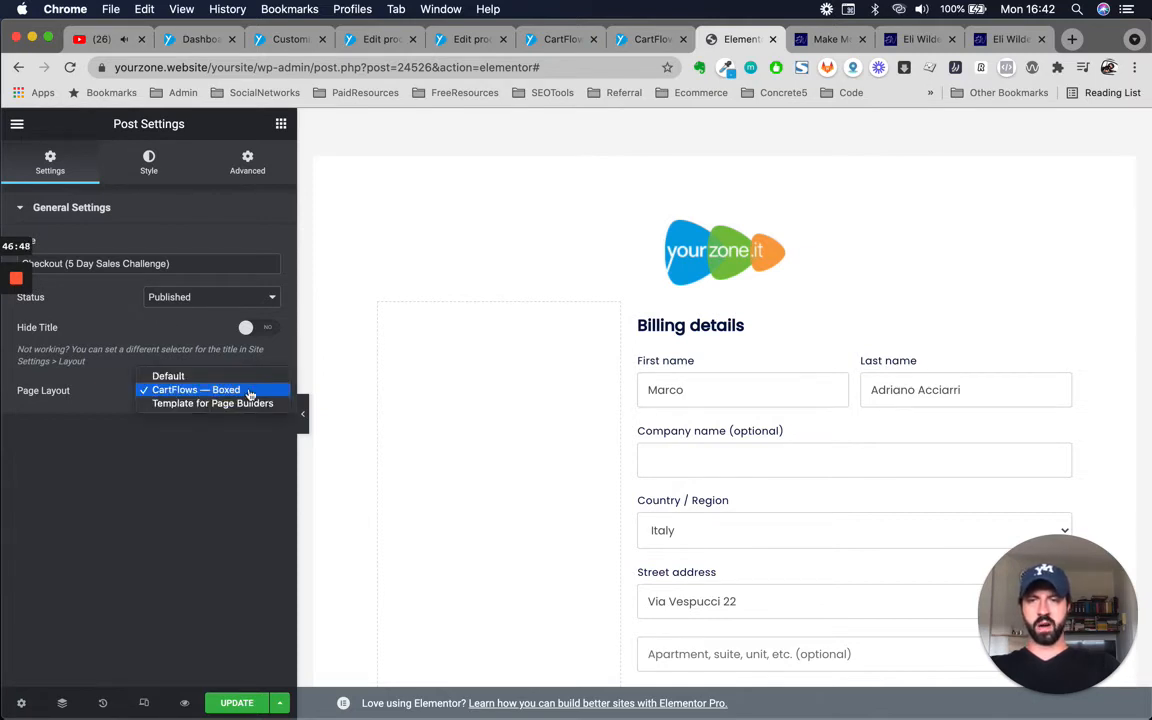
click(236, 405)
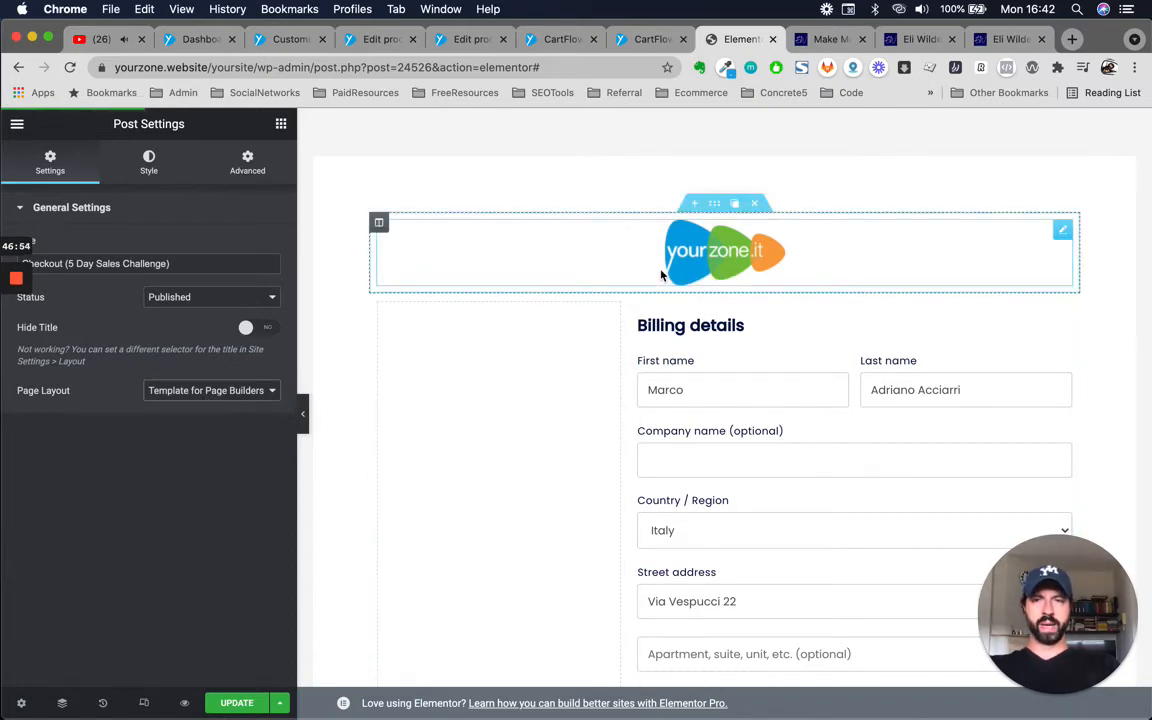
scroll(660, 275, down, 5)
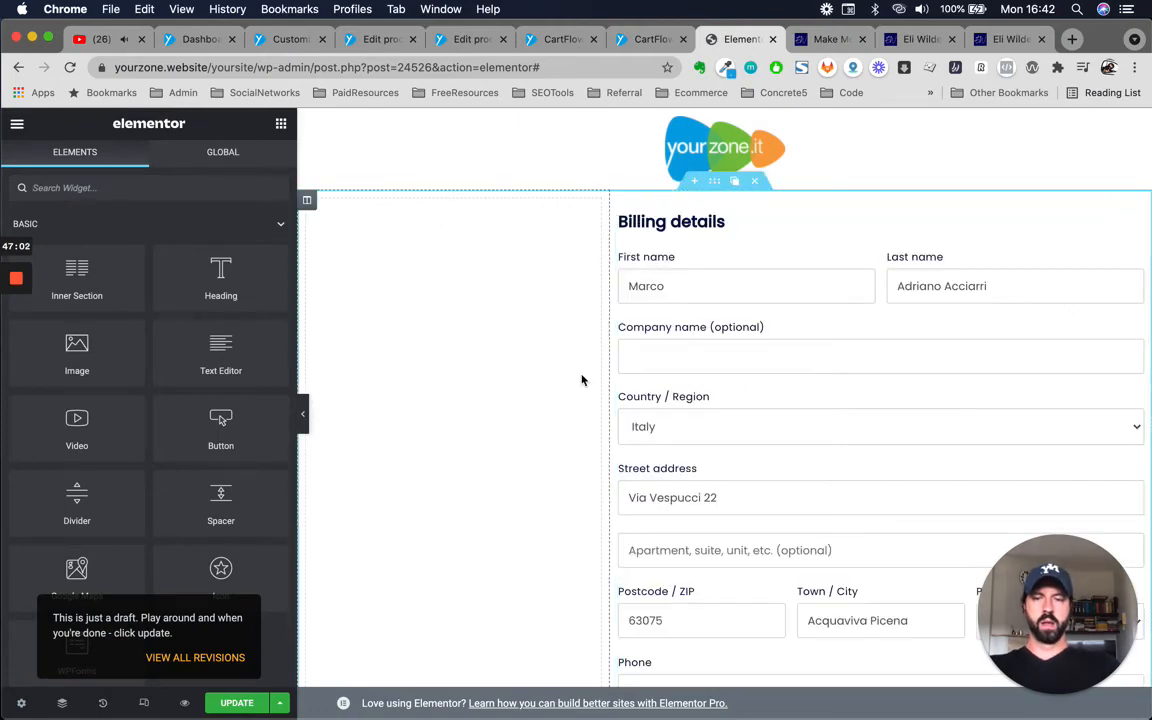
Examine the checkout page in its new layout at a reduced zoom, from the logo down to Place order.
key(super+minus)
key(super+minus)
key(super+minus)
key(super+minus)
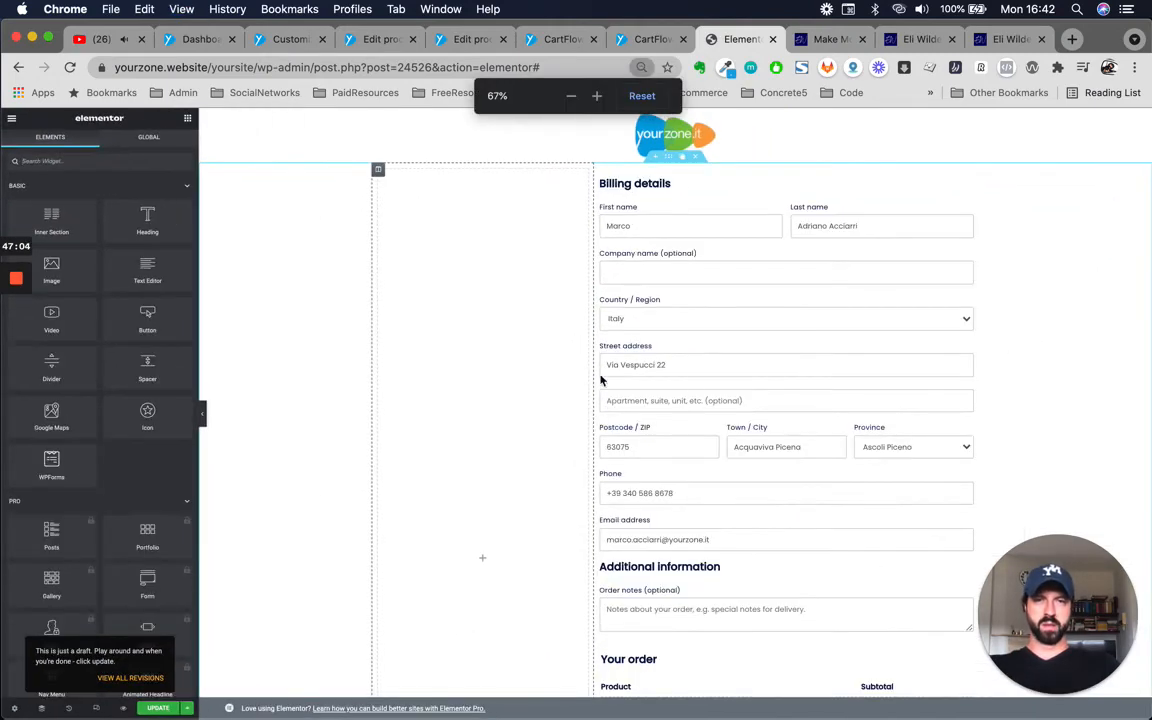
scroll(782, 376, down, 5)
scroll(782, 376, up, 5)
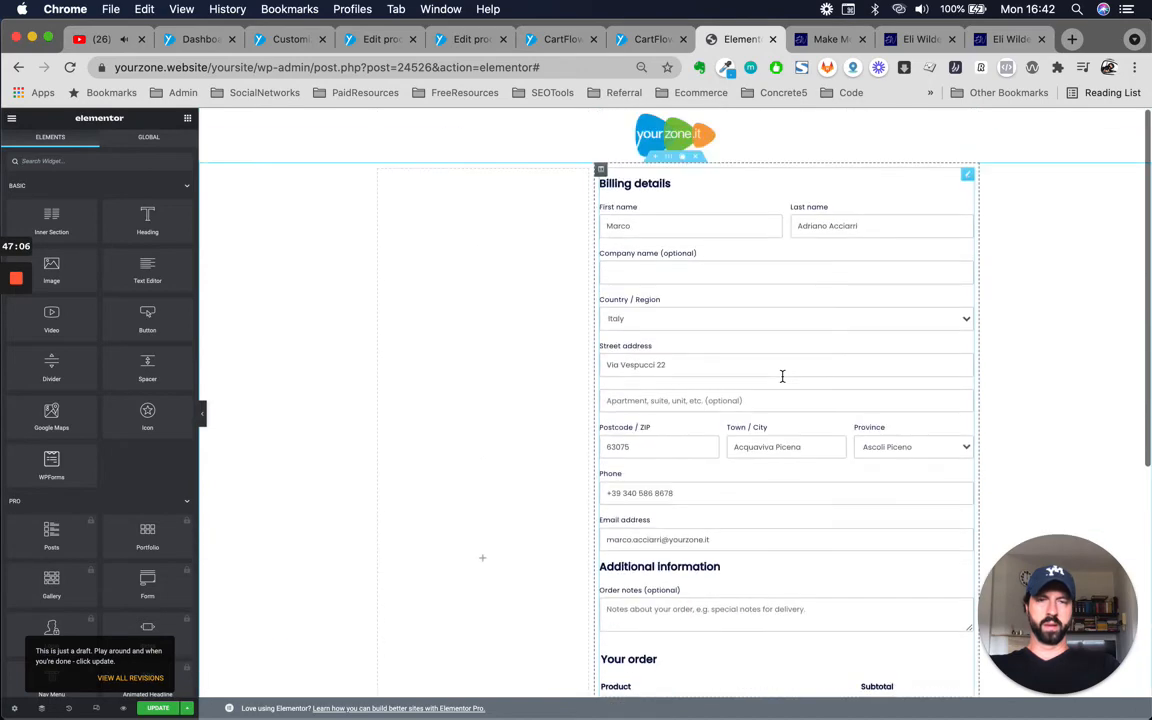
key(super+equal)
key(super+equal)
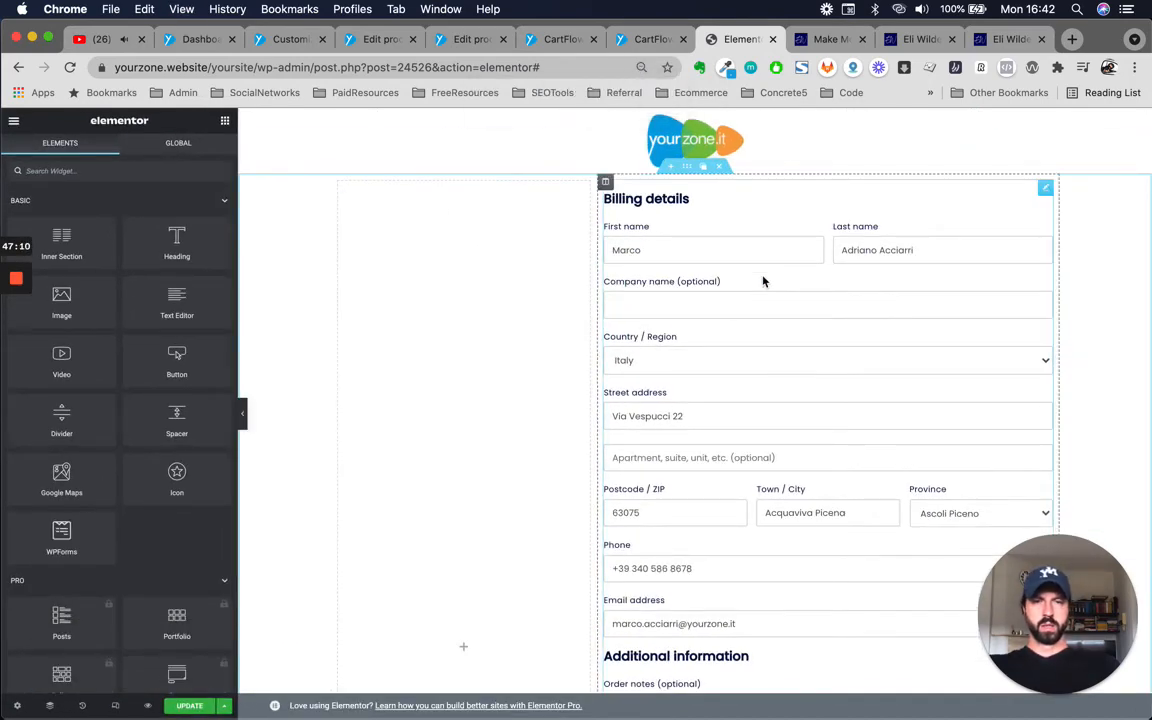
scroll(763, 281, down, 3)
scroll(763, 281, up, 3)
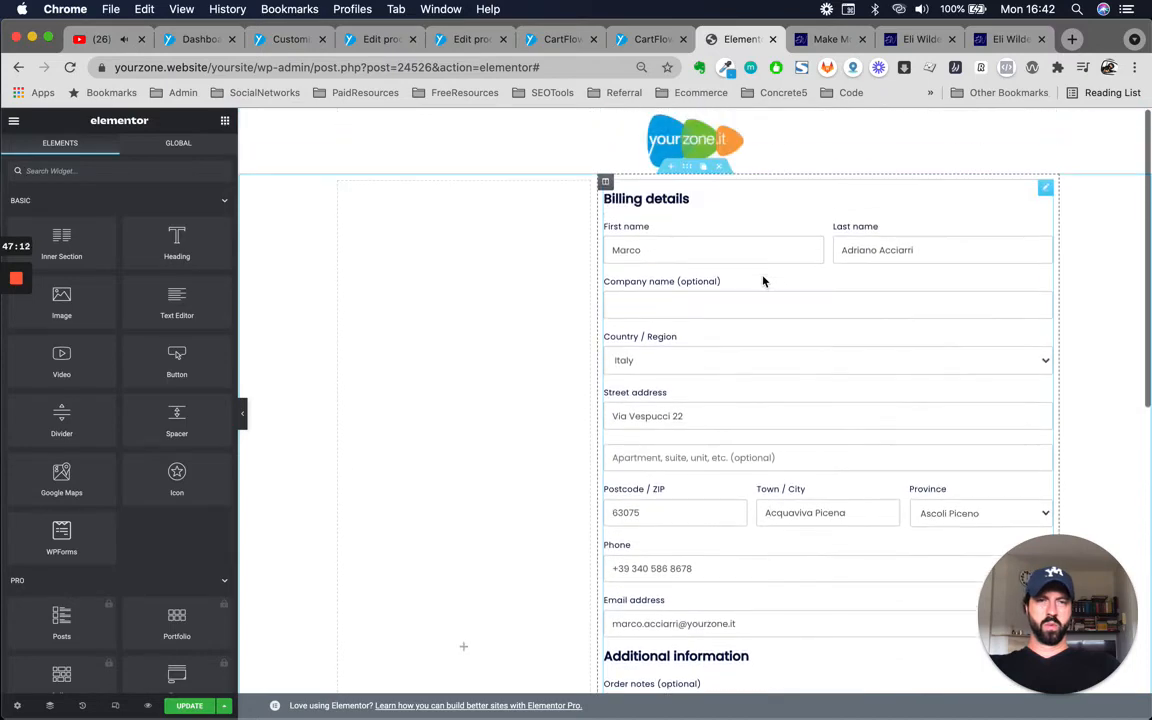
scroll(779, 380, down, 10)
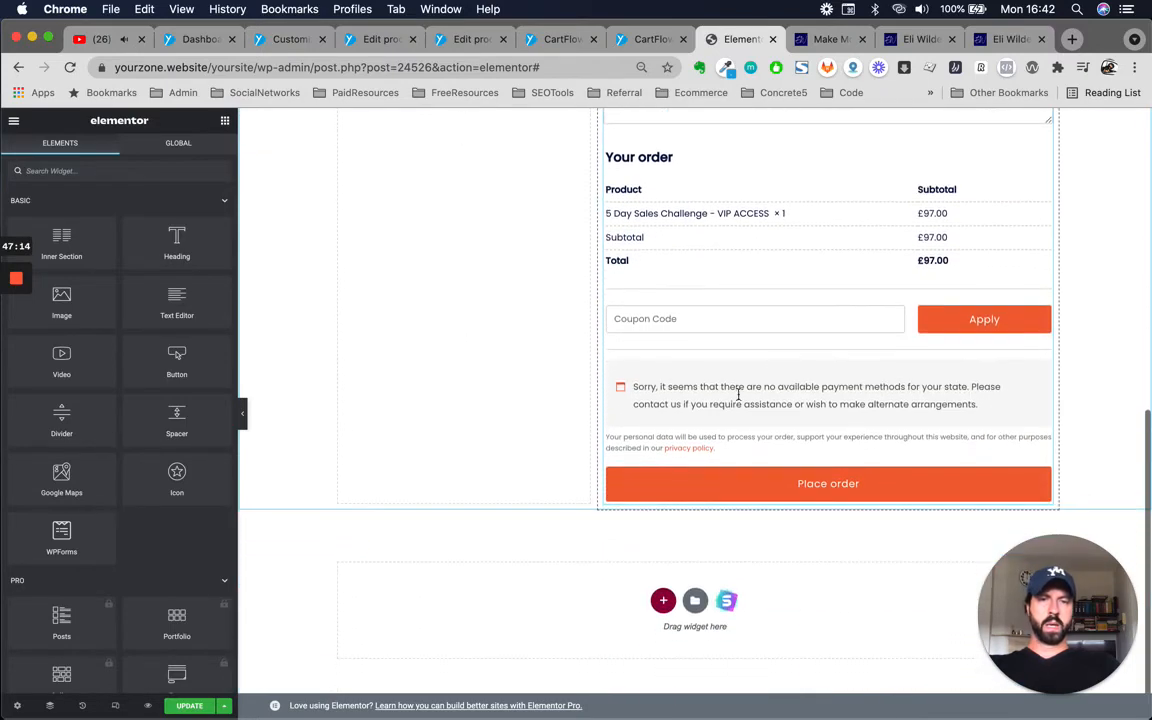
scroll(739, 395, up, 10)
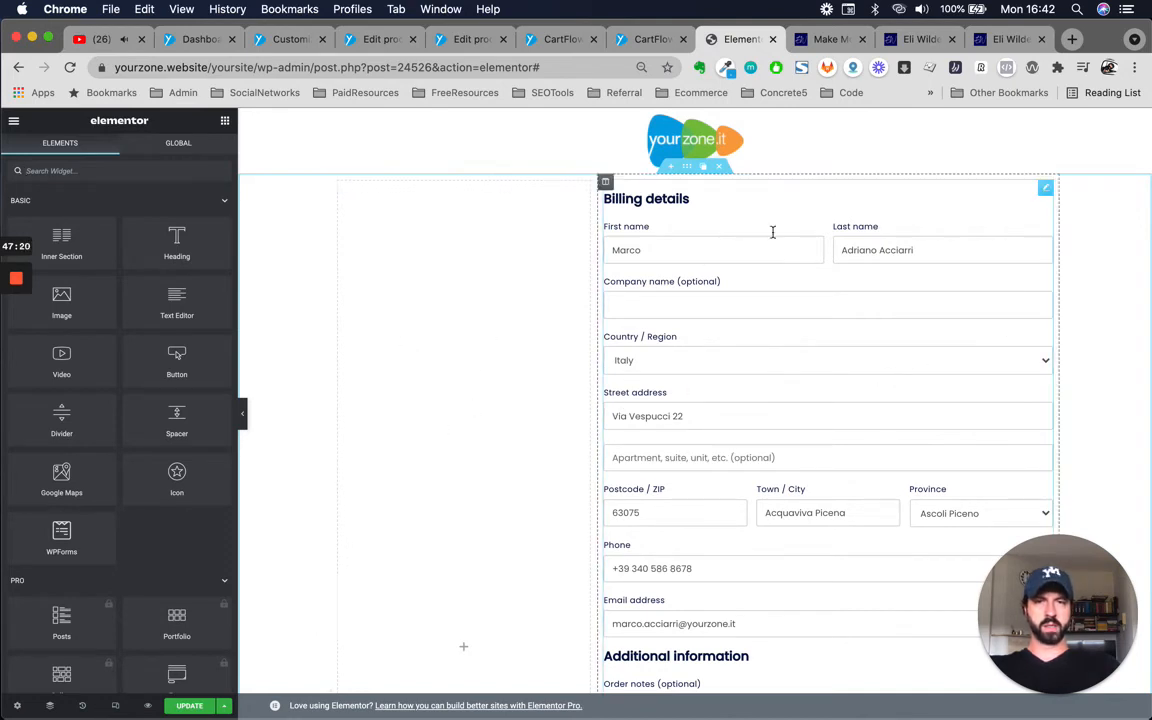
Copy the title "VIP ACCESS UPGRATE FOR THE DOUBLE YOUR SALES CHALLENGE" from the reference order page and add a Heading widget to the empty column.
click(826, 41)
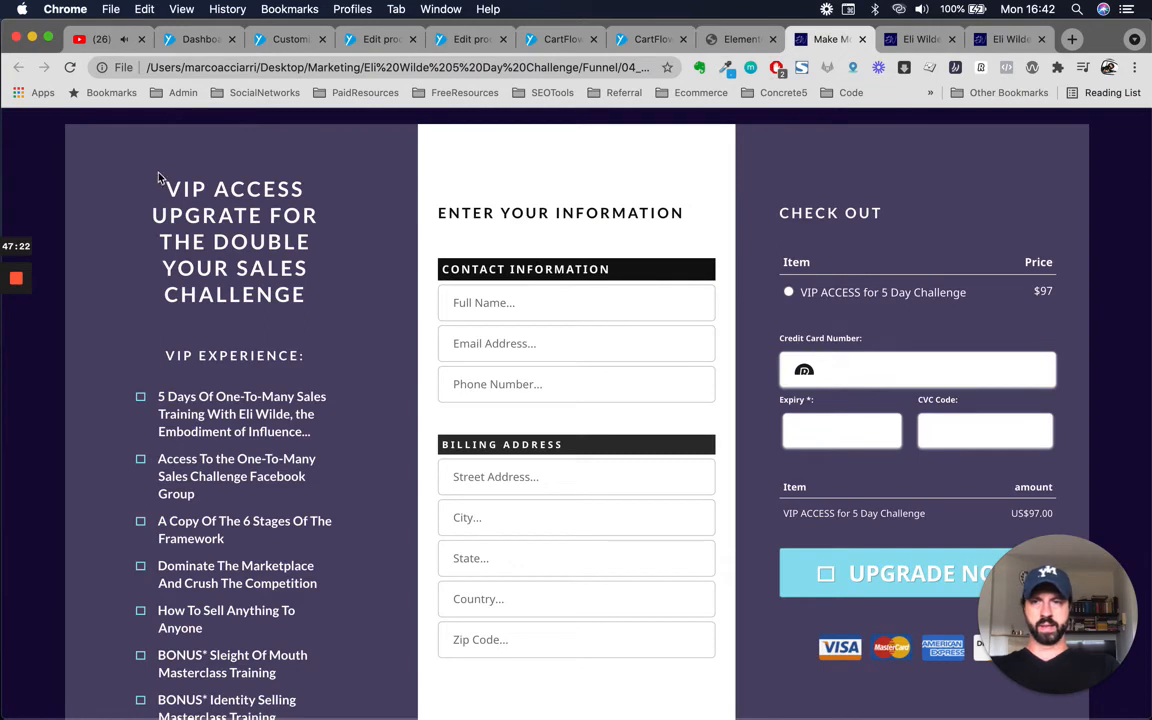
drag(168, 187, 321, 290)
key(super+c)
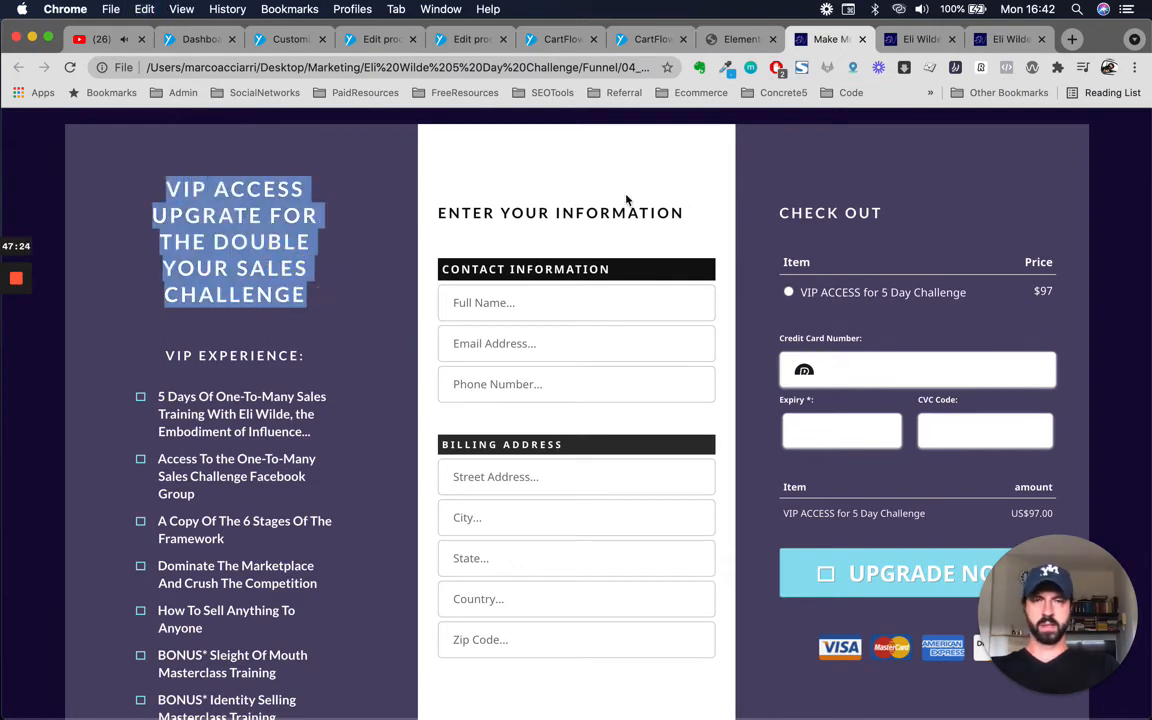
click(738, 39)
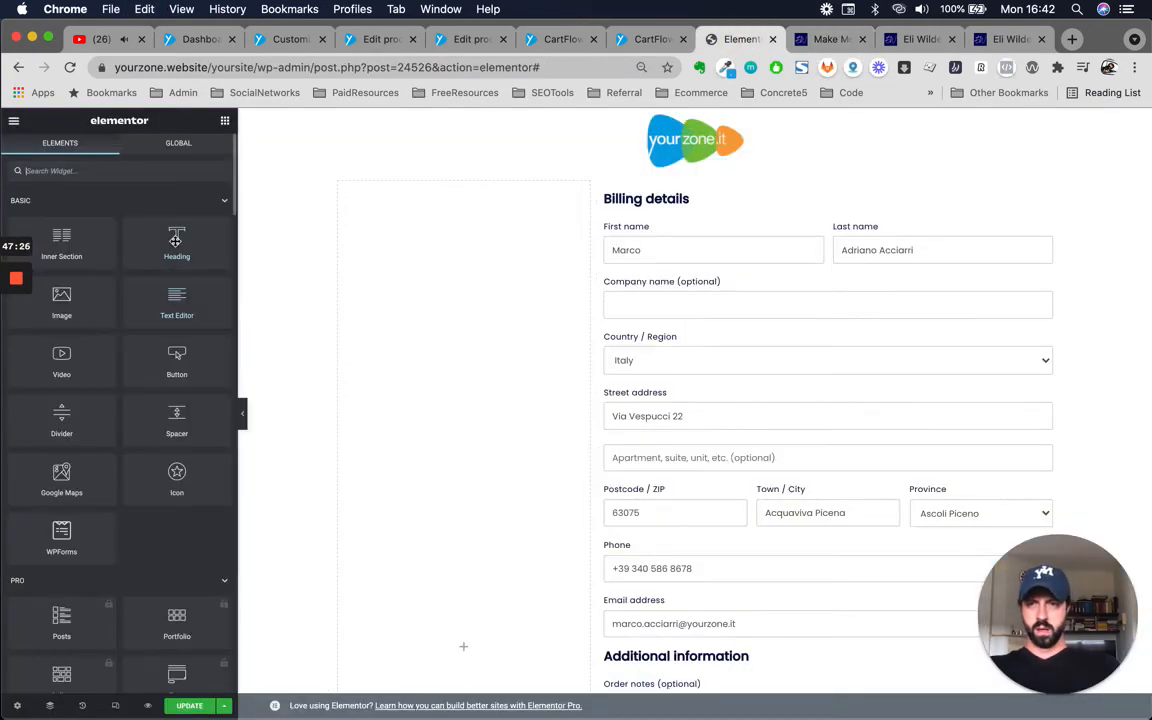
drag(178, 240, 464, 312)
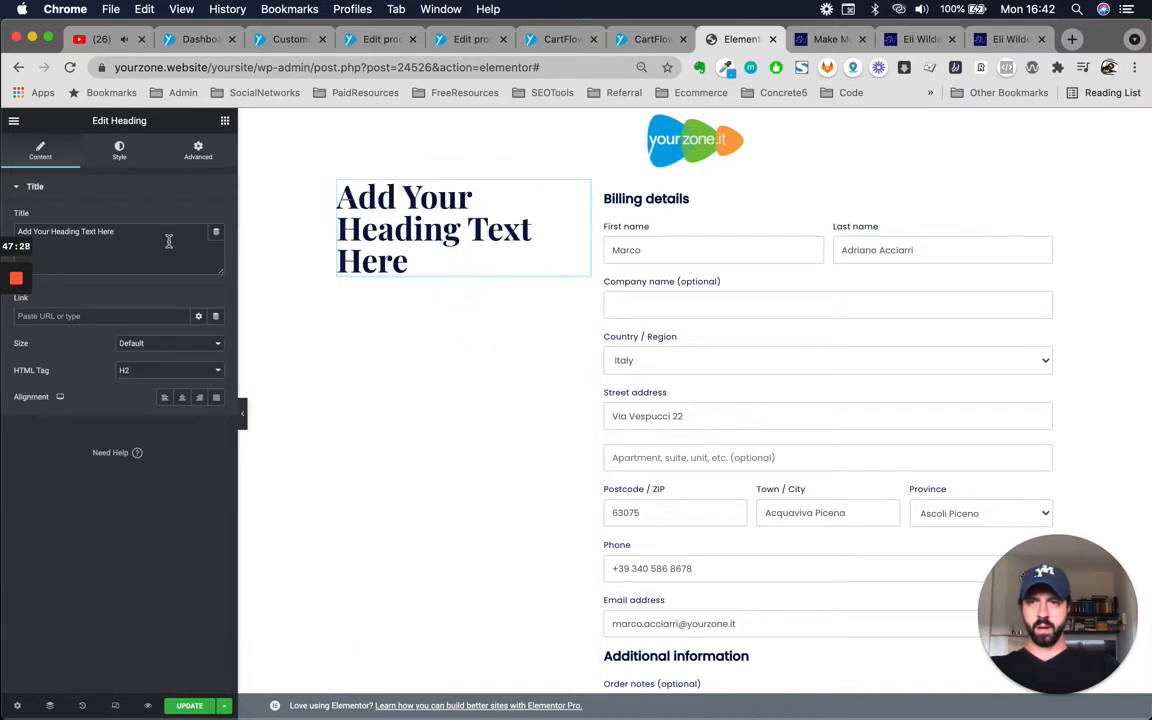
key(super+a)
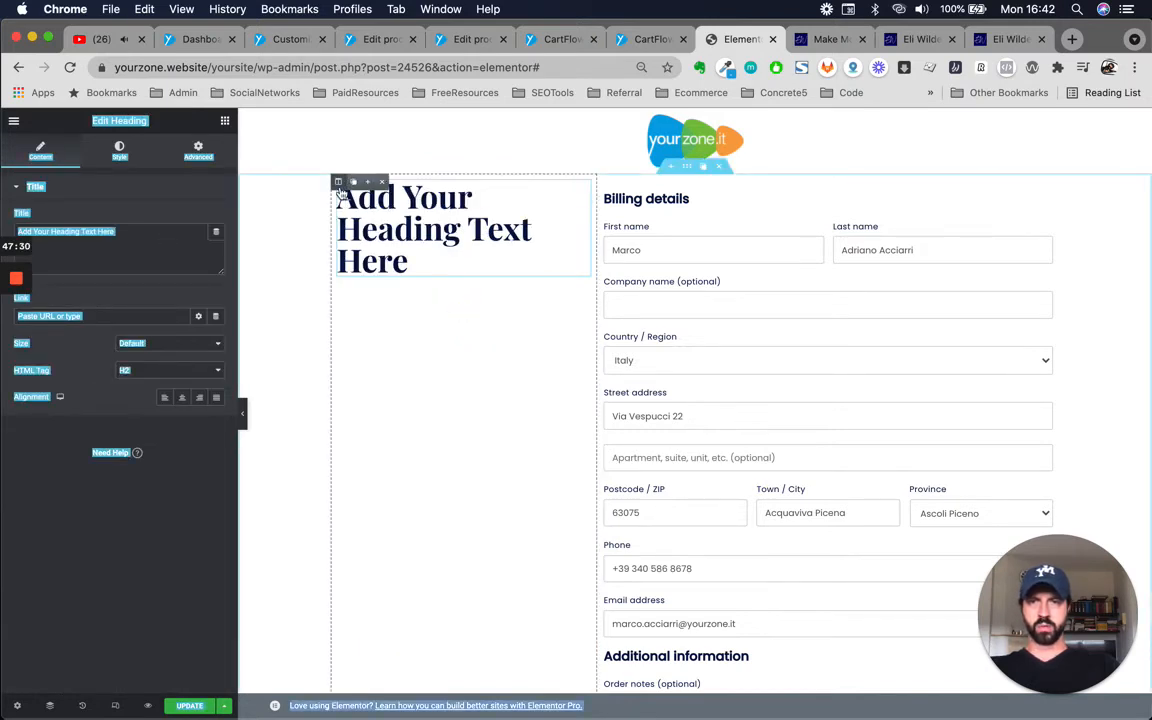
Set the text alignment of the column beside the checkout form to Center in its typography style.
click(338, 181)
click(119, 150)
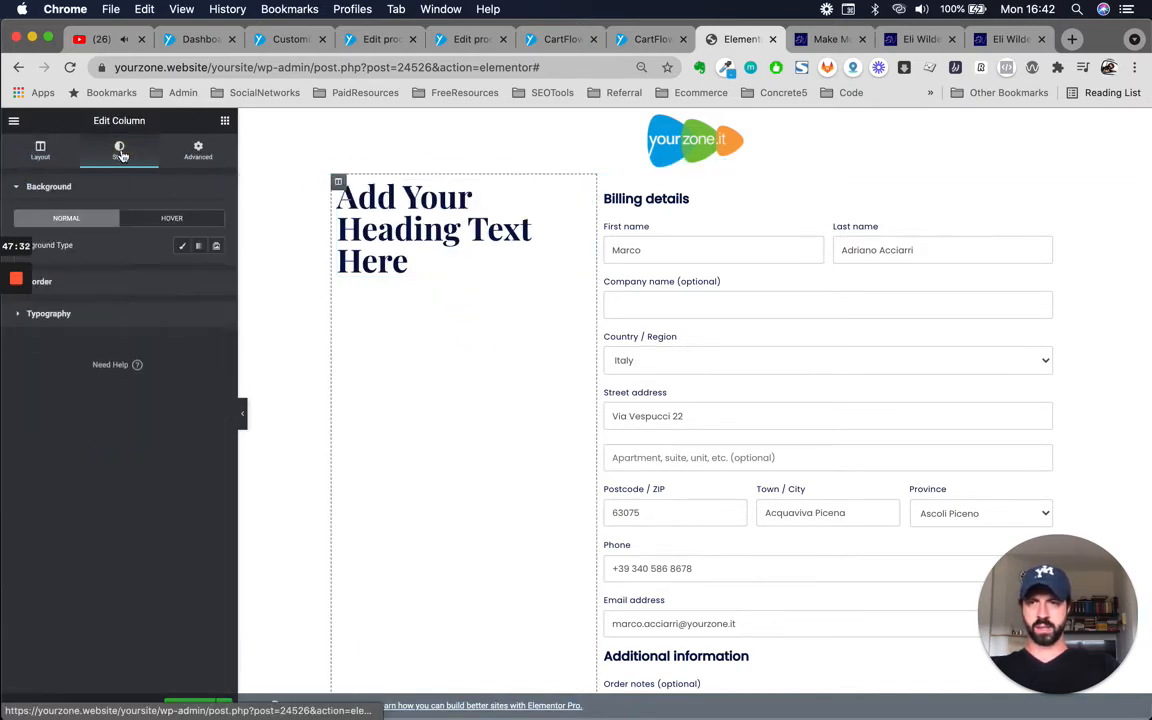
click(70, 317)
click(199, 389)
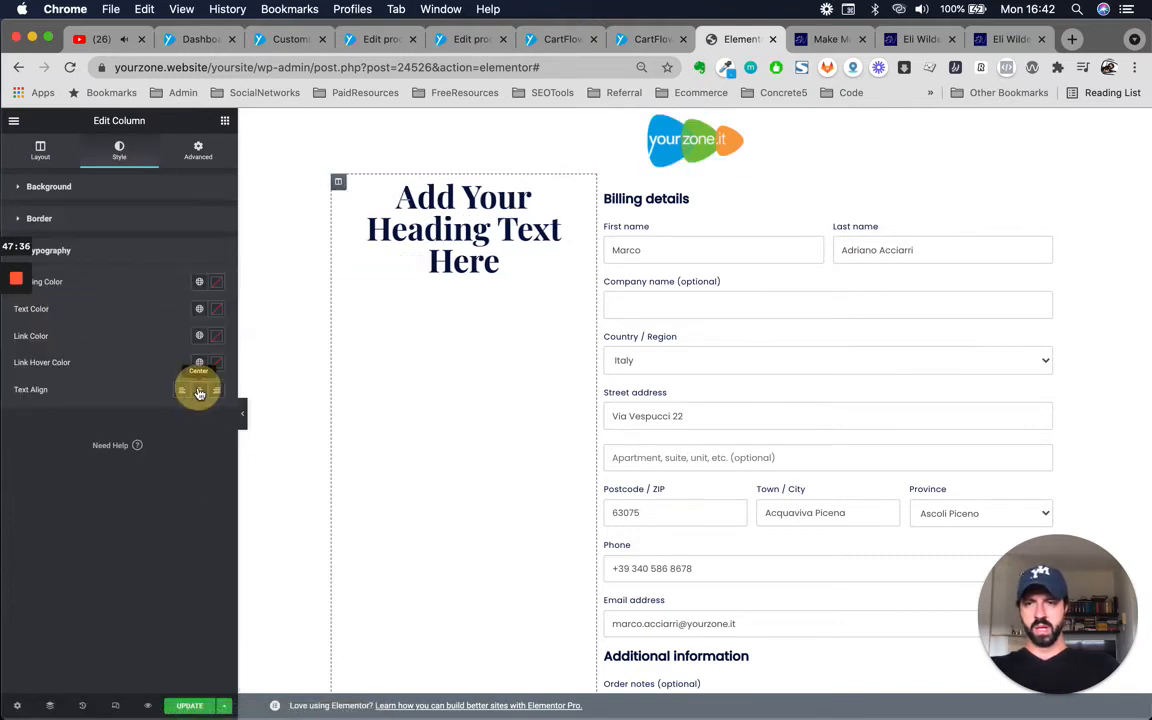
Replace the placeholder heading with the copied text "VIP ACCESS UPGRATE FOR THE DOUBLE YOUR SALES CHALLENGE".
click(495, 262)
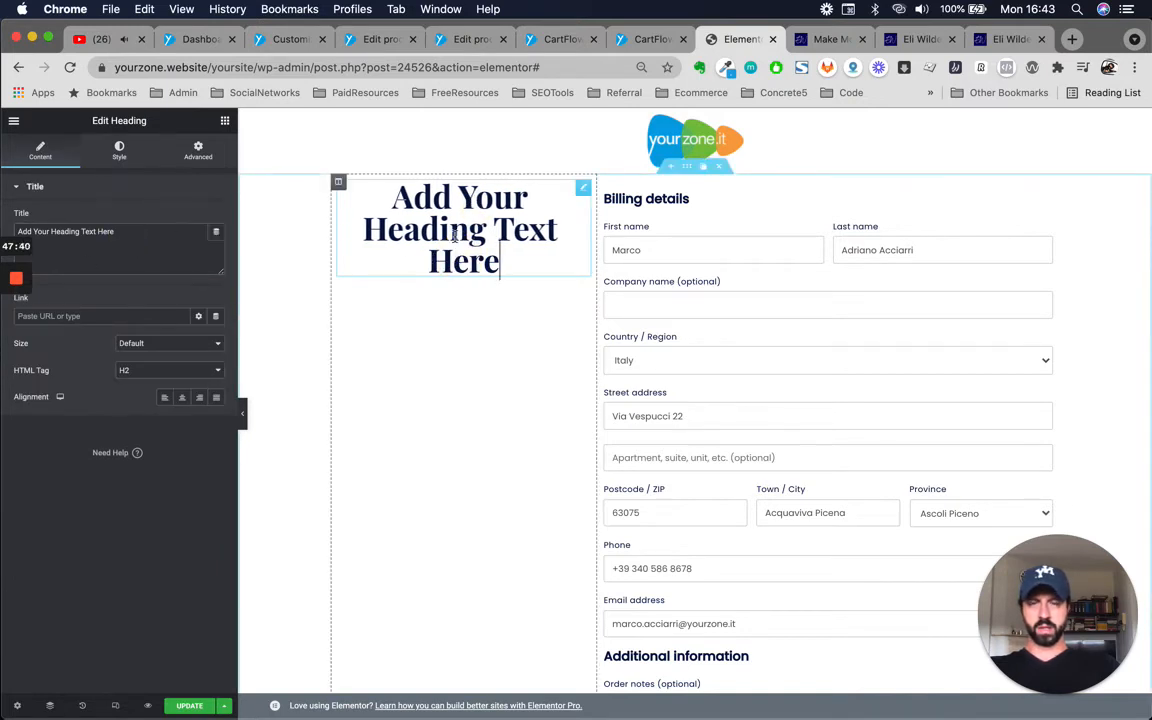
triple_click(145, 241)
key(super+v)
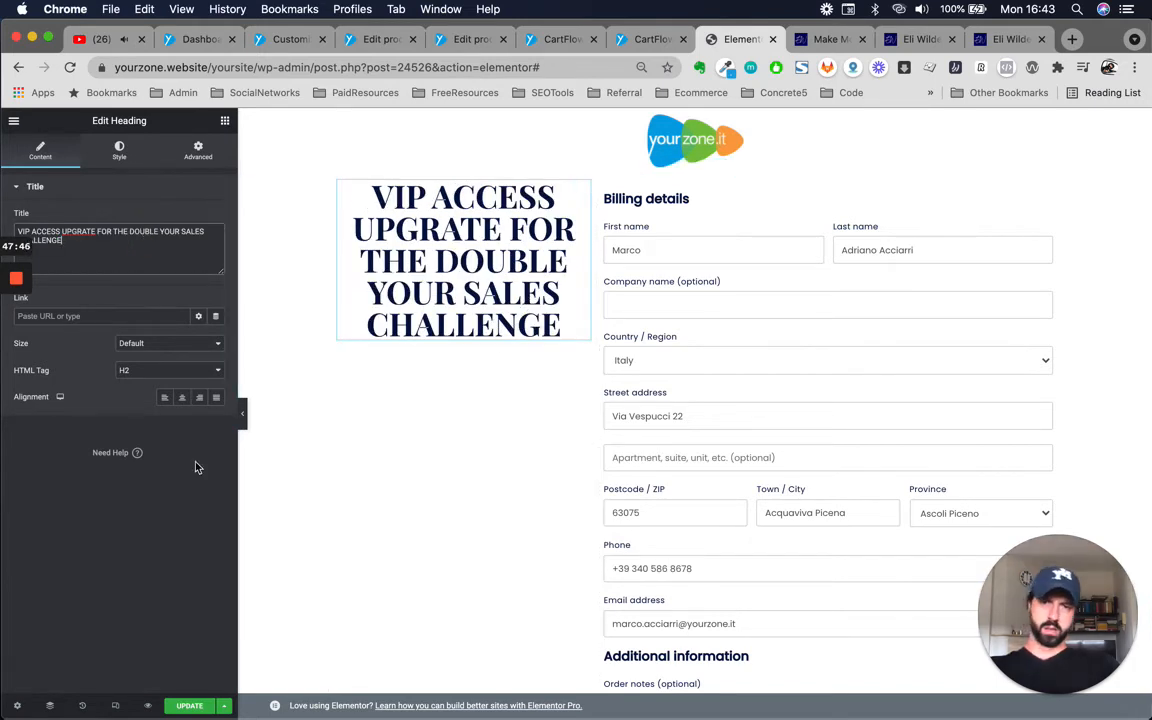
Set the line height of the VIP access heading to 1.2 em in its typography.
click(120, 153)
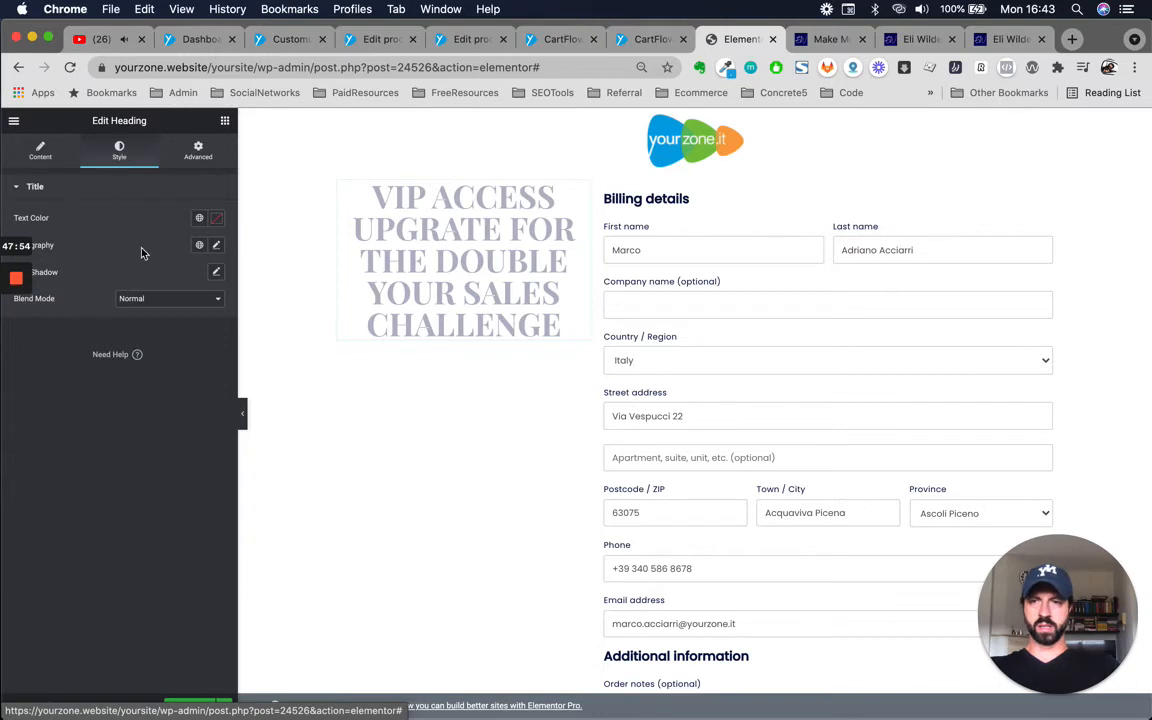
click(217, 246)
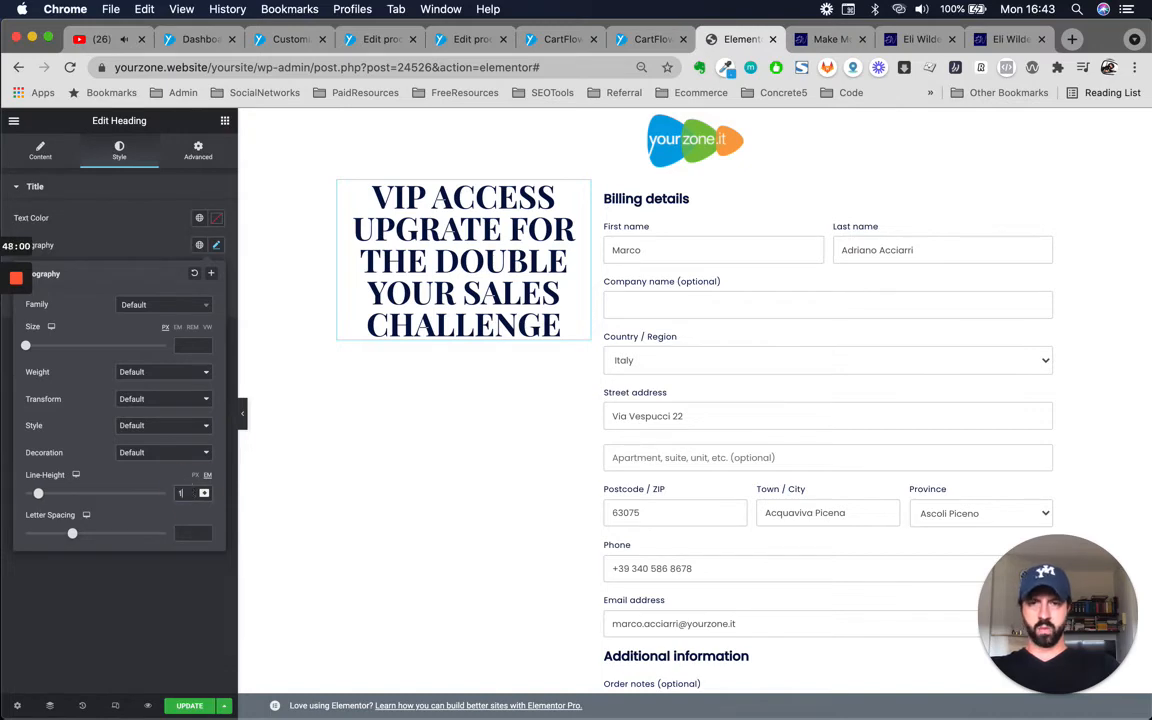
key(Up)
key(Up)
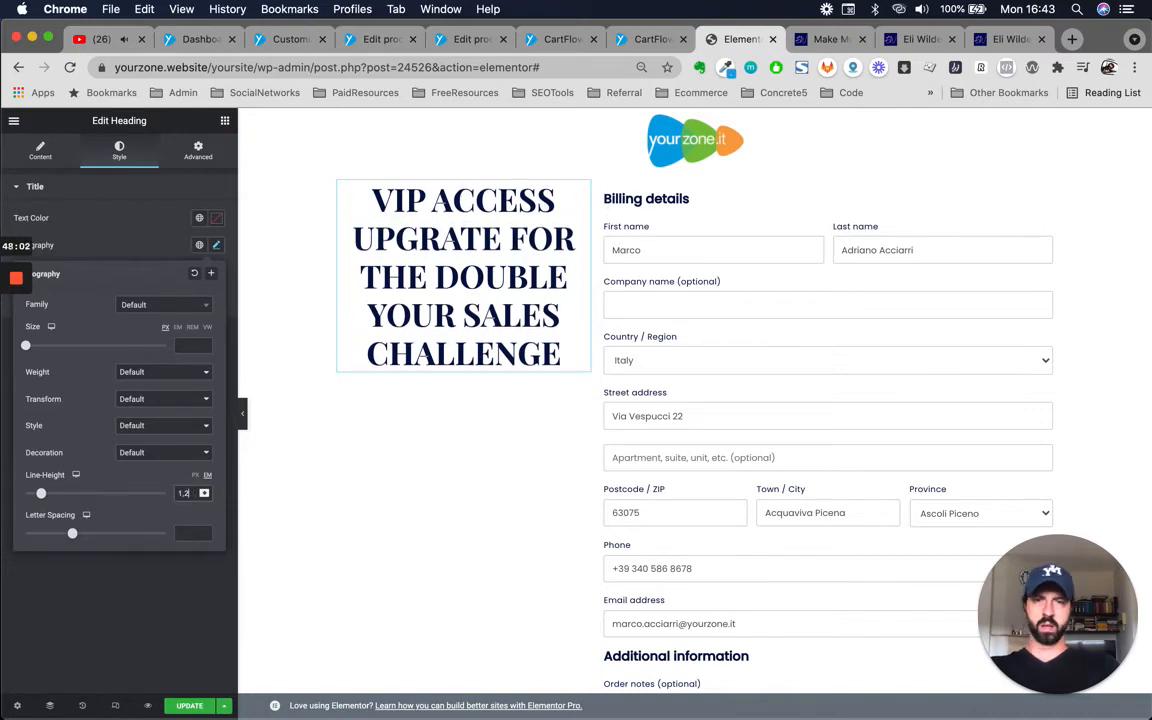
Copy the "VIP EXPERIENCE:" subheading from the reference order page and return to the Elementor editor.
click(802, 39)
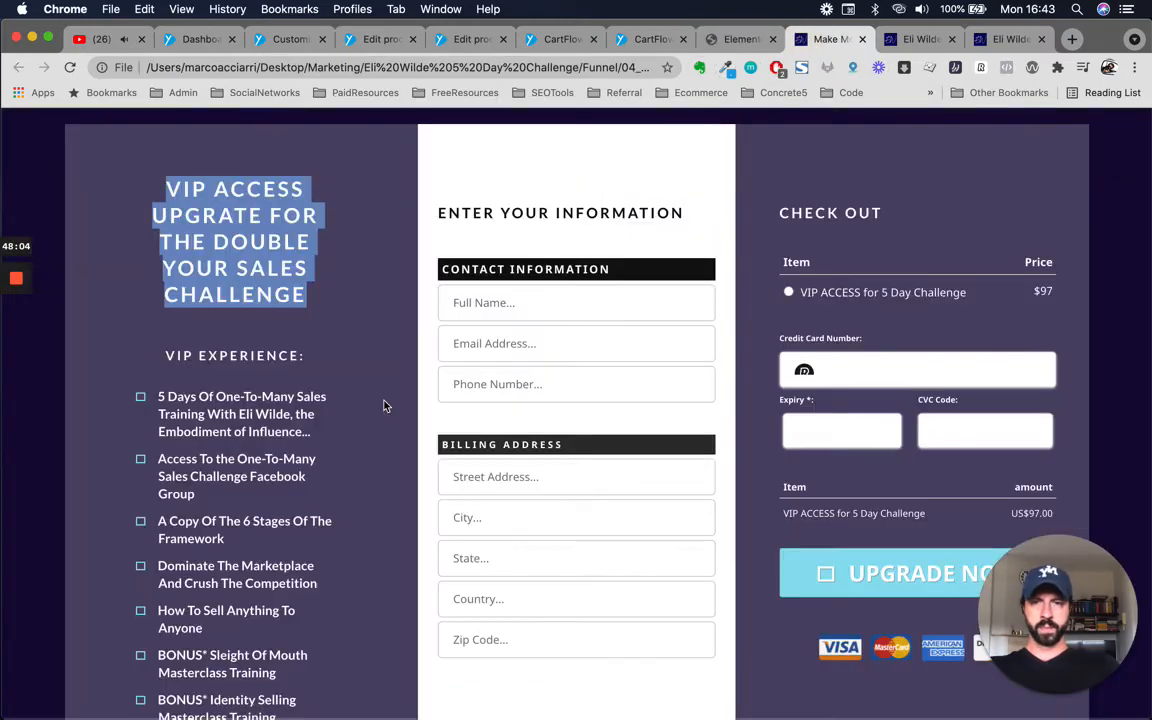
scroll(384, 405, down, 2)
drag(150, 186, 305, 206)
key(super+c)
click(738, 39)
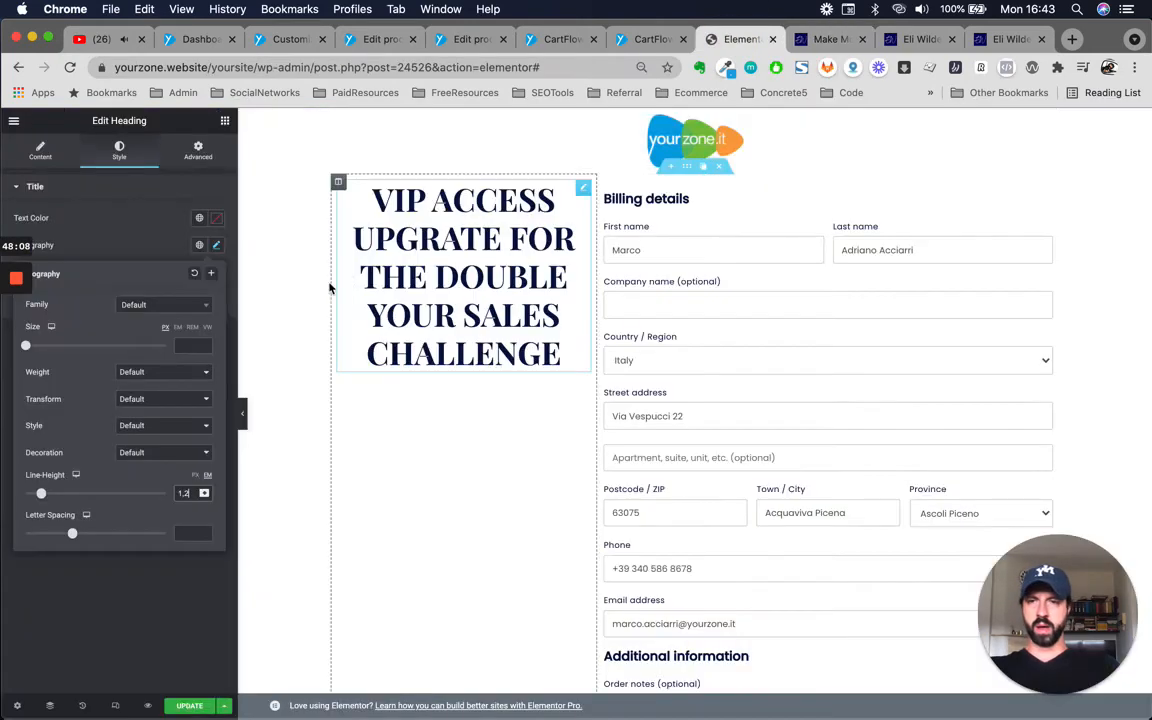
Add a second Heading widget below the VIP access heading and make its title "VIP EXPERIENCE:".
click(225, 121)
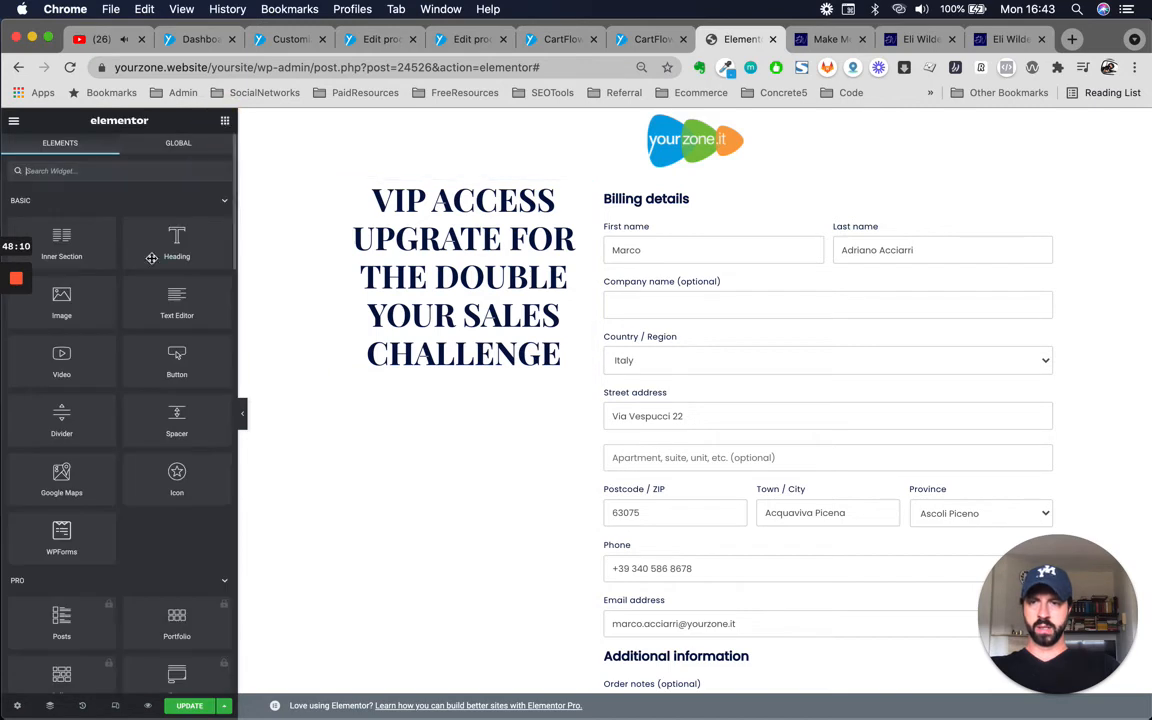
drag(157, 240, 445, 375)
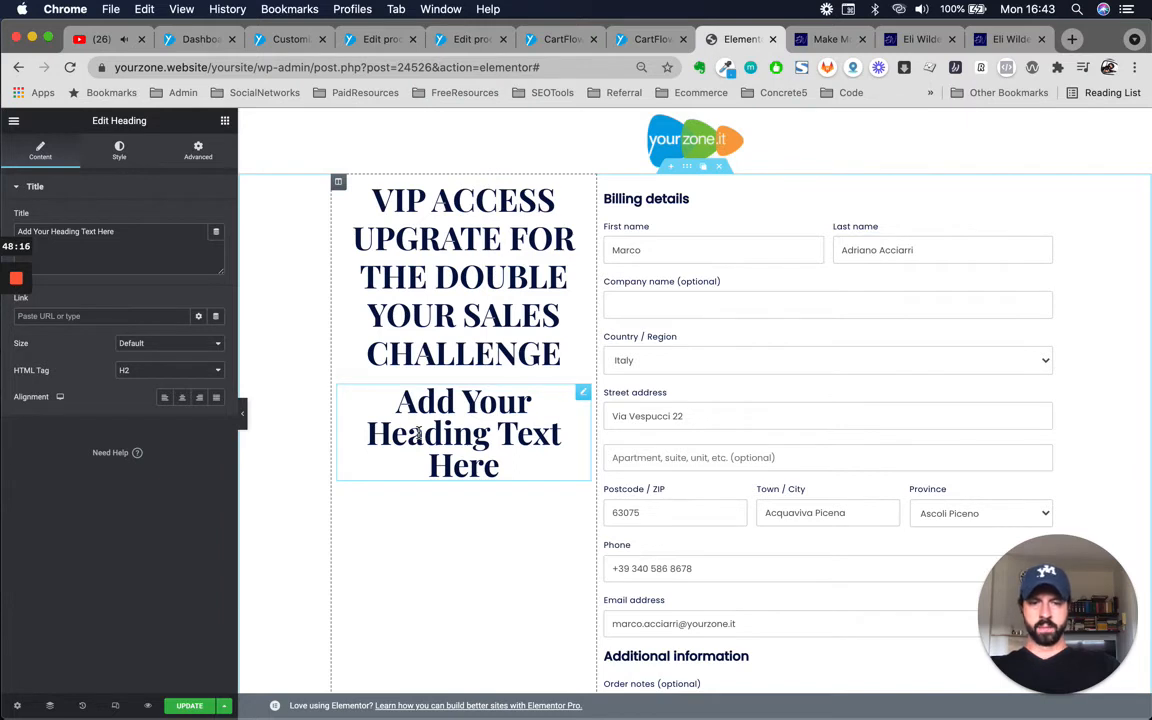
key(XF86AudioLowerVolume)
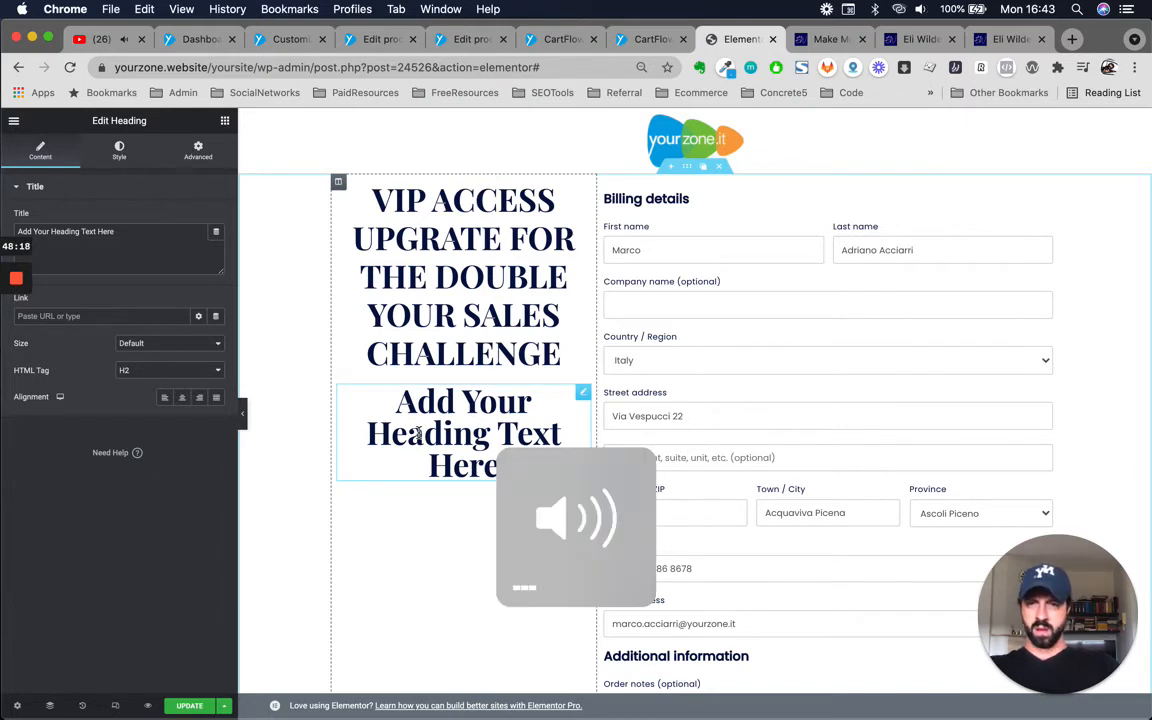
triple_click(440, 421)
double_click(140, 243)
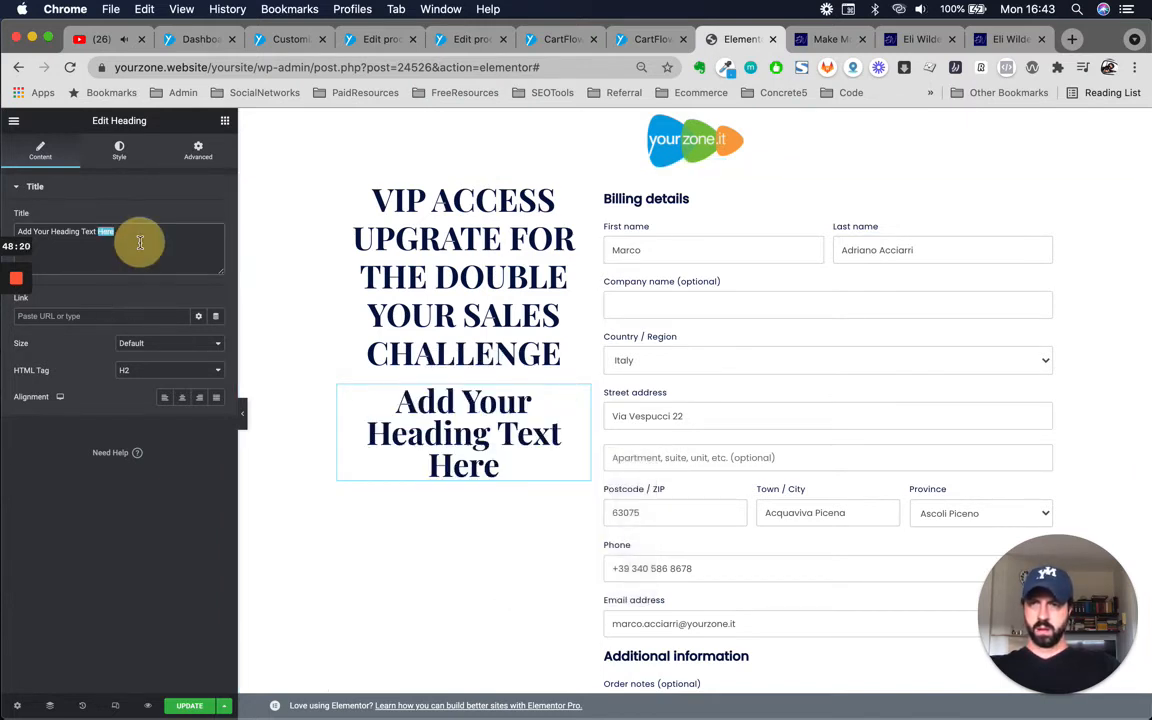
triple_click(140, 243)
key(super+v)
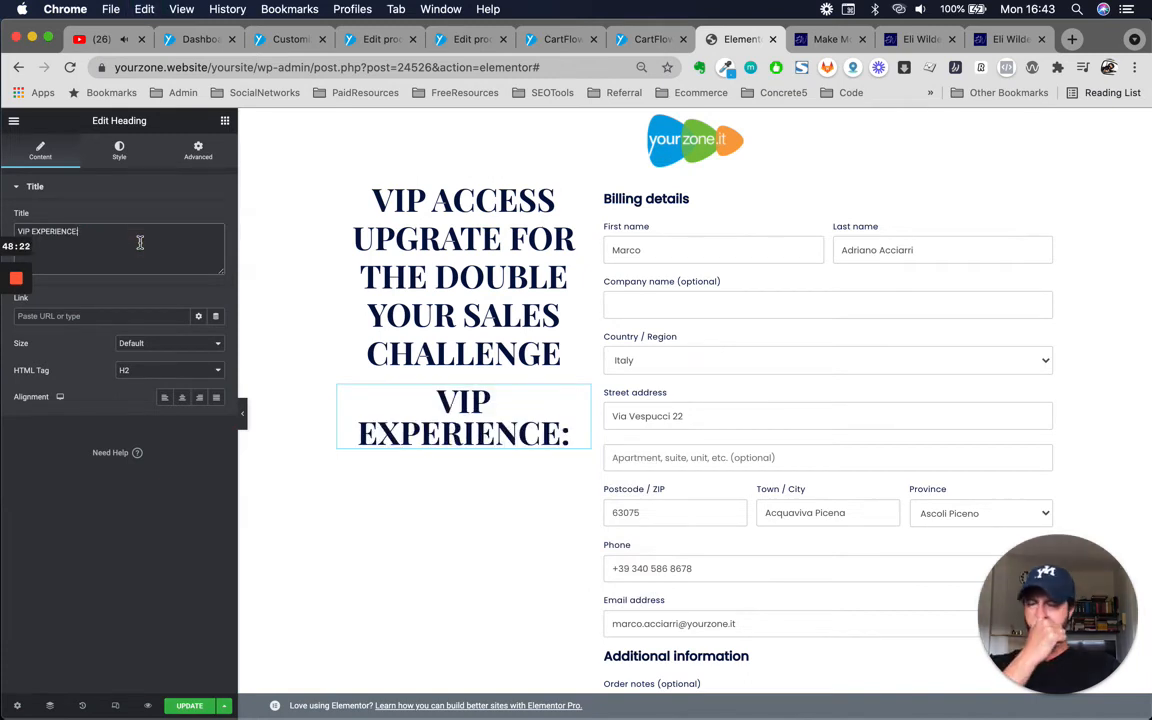
Try H4 as the HTML tag of the "VIP EXPERIENCE:" heading, settle on H3, and return to the widget list.
click(171, 379)
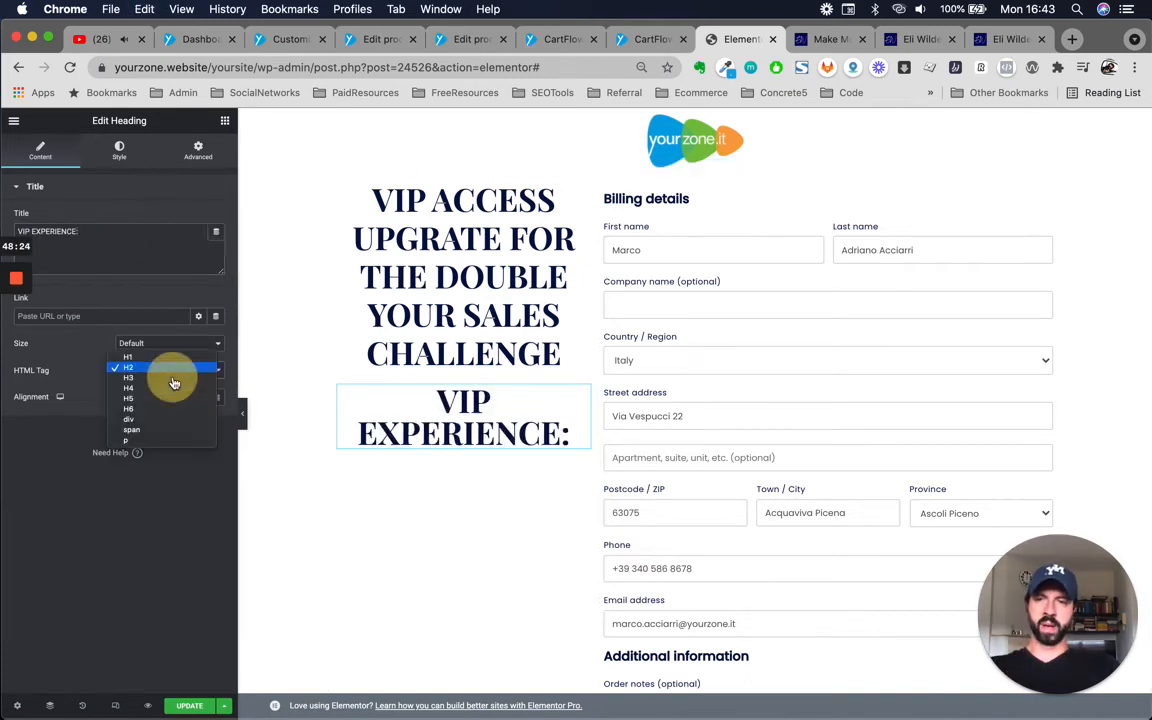
click(167, 391)
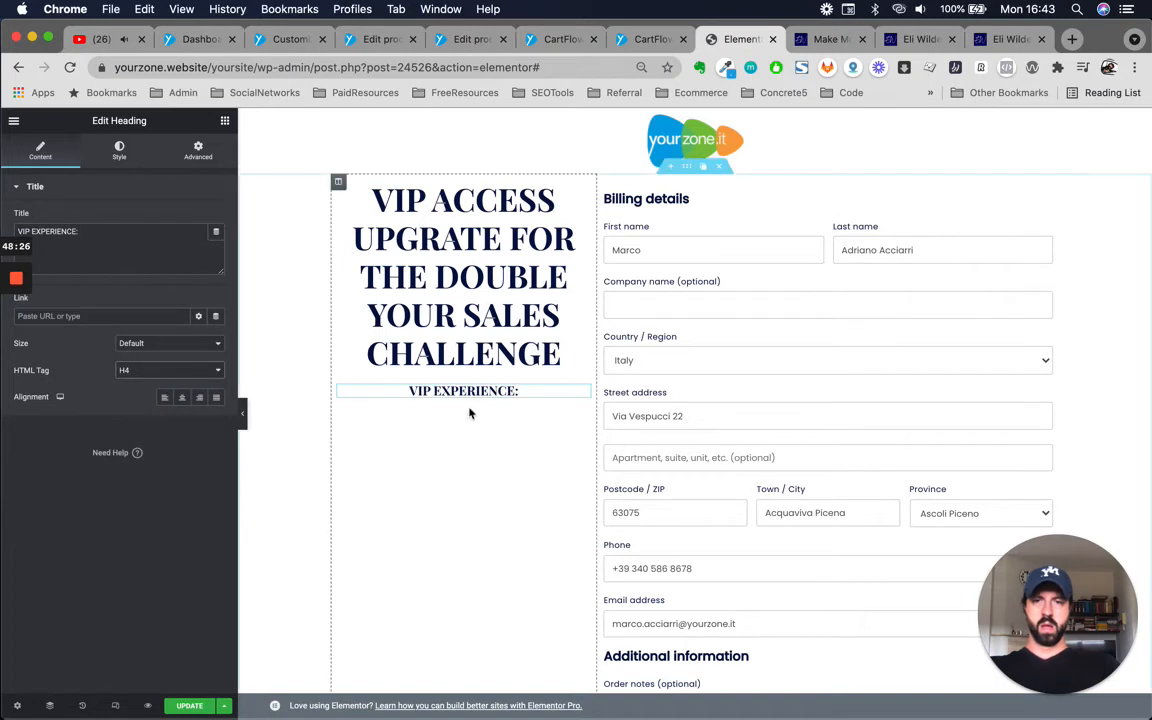
click(155, 376)
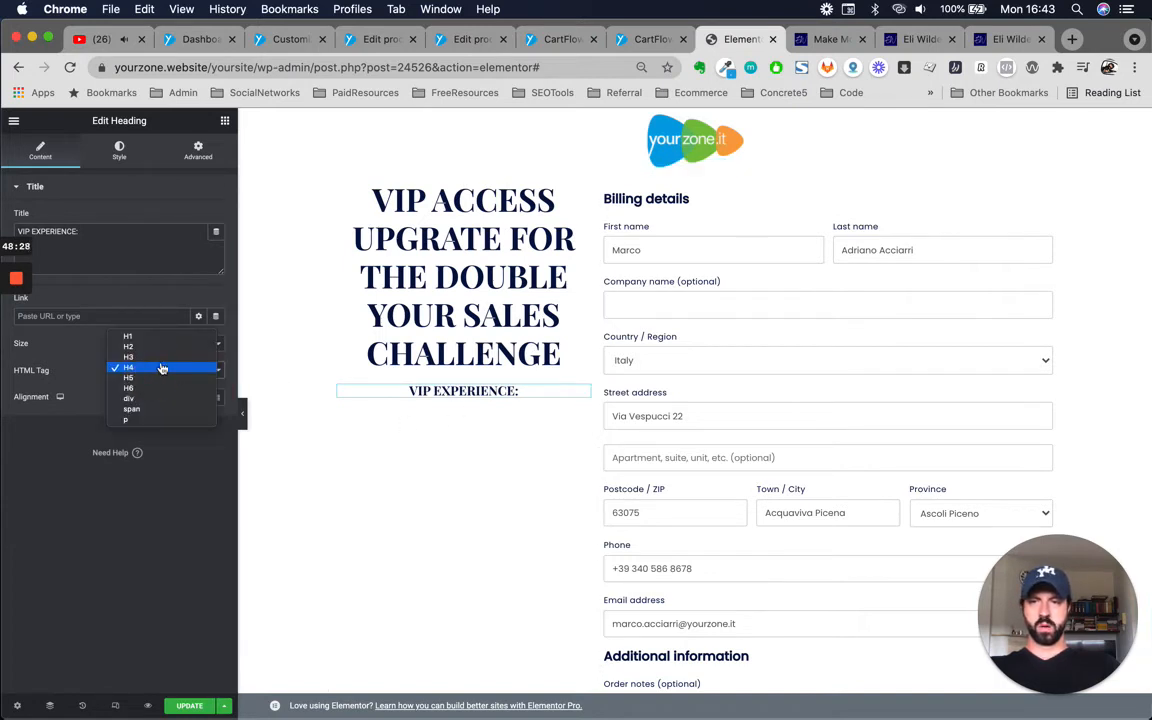
click(162, 357)
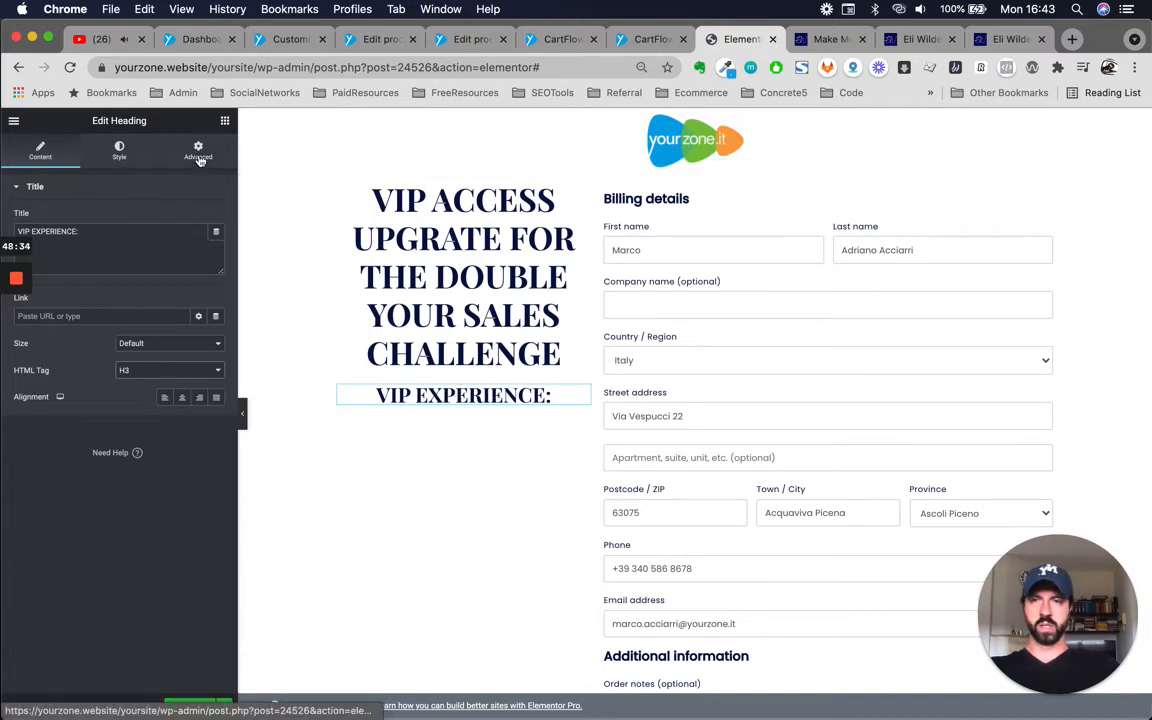
click(225, 120)
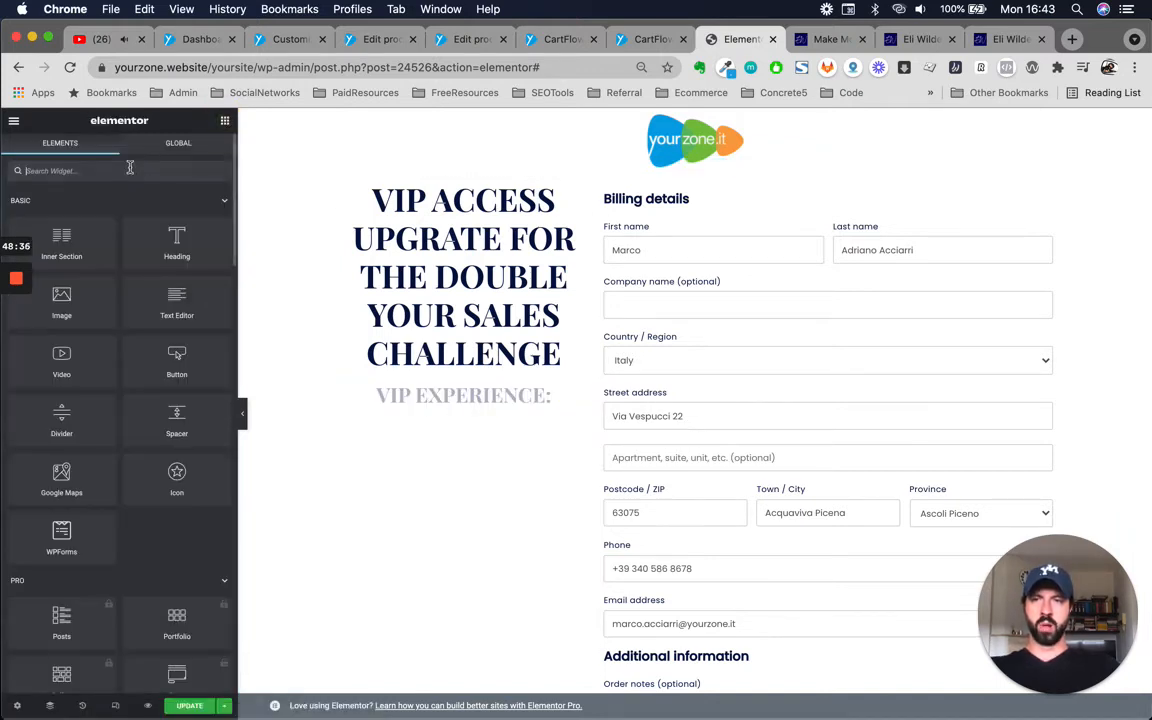
Add a Spacer widget between the VIP access heading and the "VIP EXPERIENCE:" heading and set its space to 30 px.
click(129, 168)
text(spacer)
drag(61, 212, 468, 373)
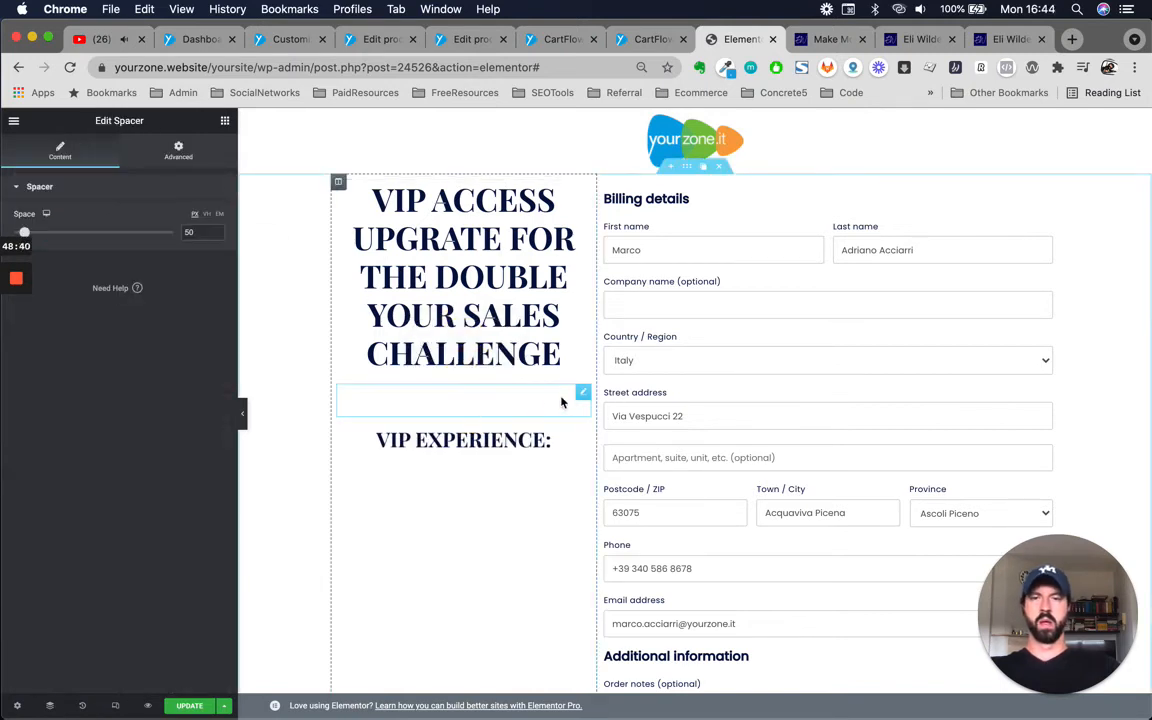
click(196, 232)
key(BackSpace)
key(BackSpace)
text(30)
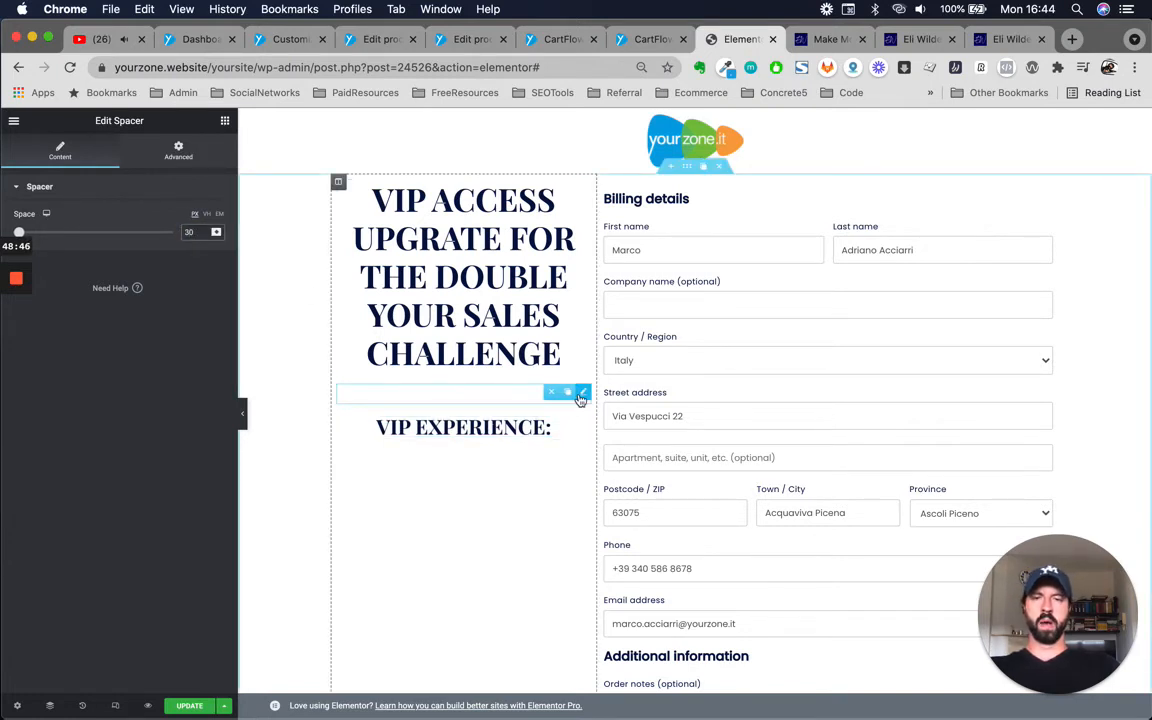
Duplicate the 30 px spacer and move the copy below the "VIP EXPERIENCE:" heading.
right_click(572, 399)
click(543, 402)
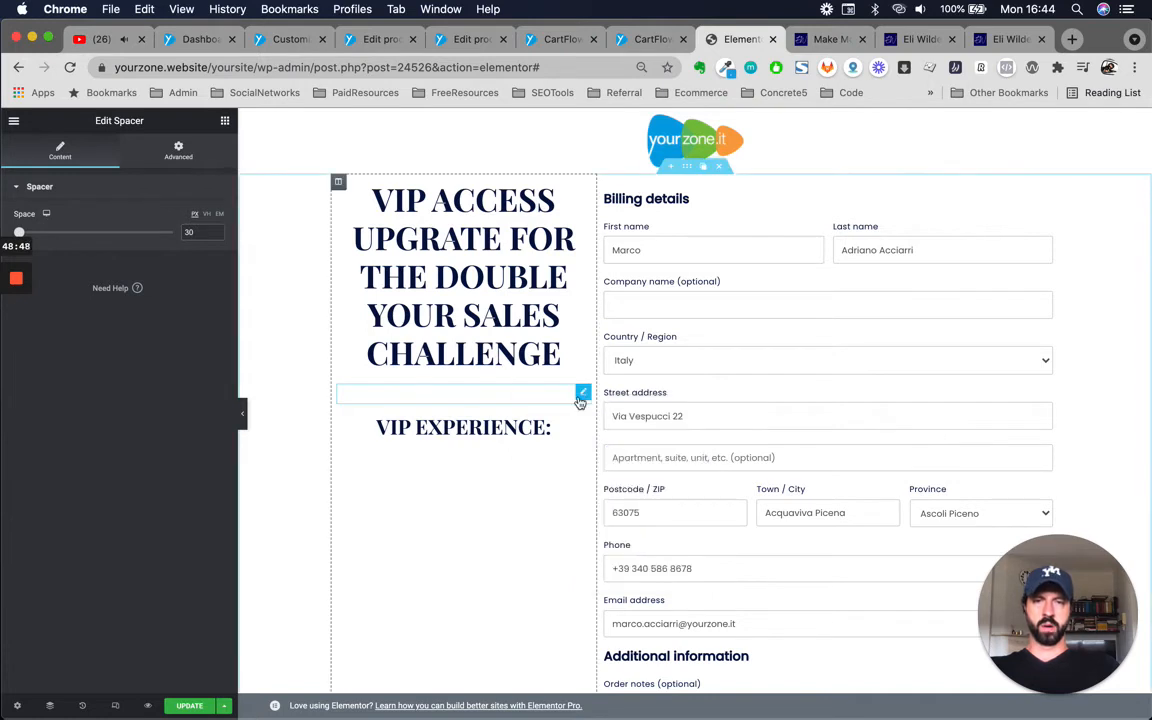
click(566, 392)
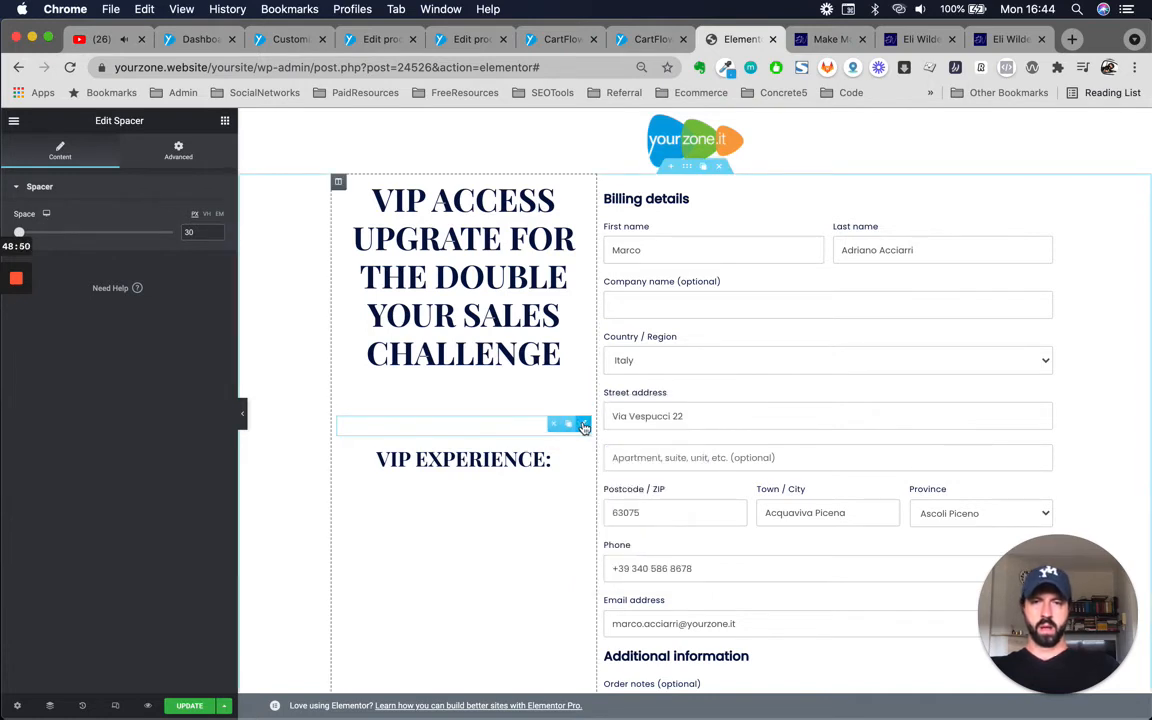
drag(583, 425, 473, 455)
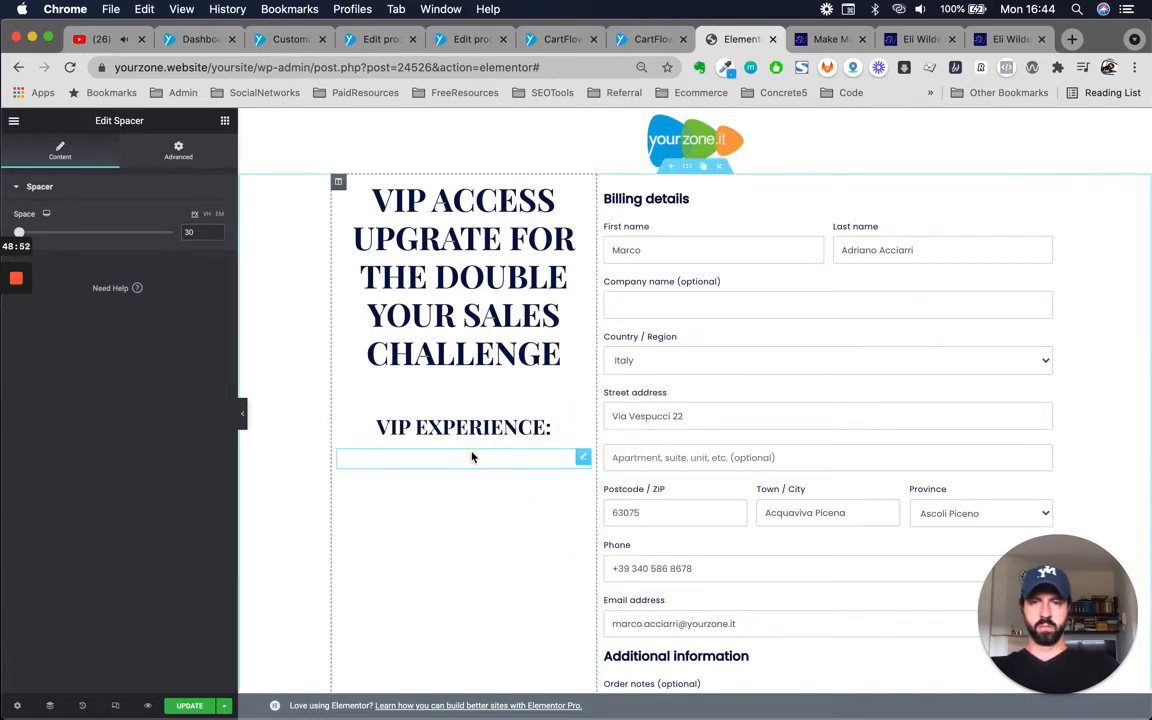
Check the benefits list on the reference order page and add an Icon List widget below the second spacer.
click(825, 39)
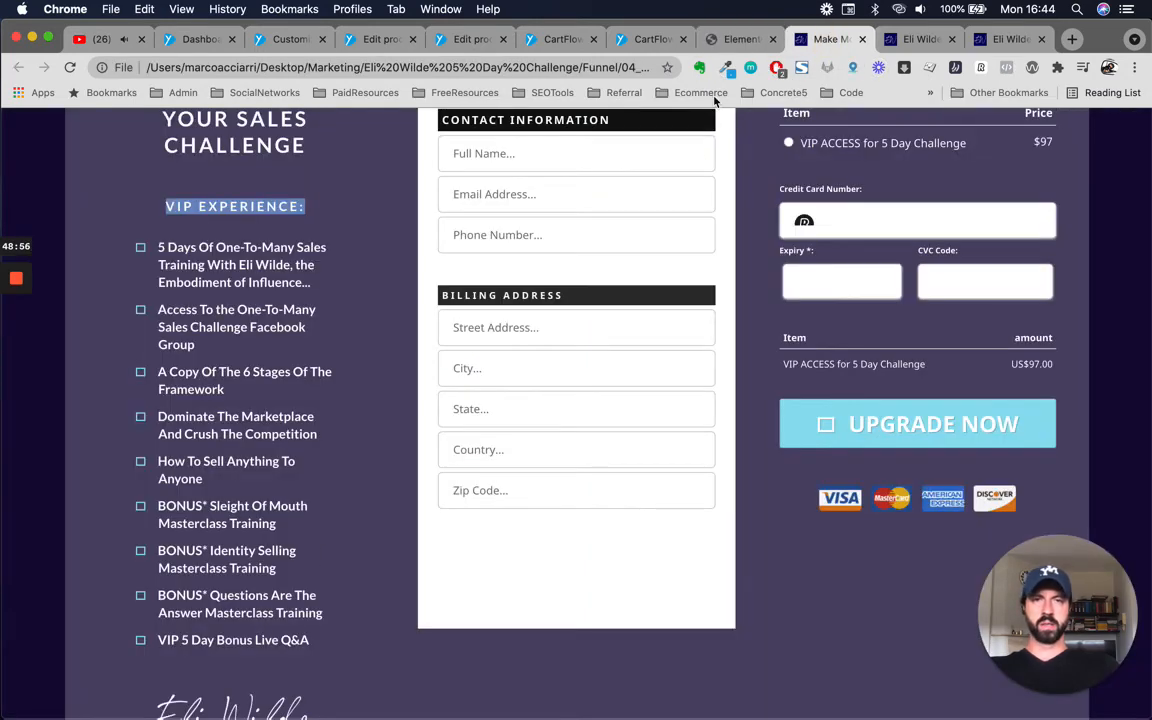
click(740, 39)
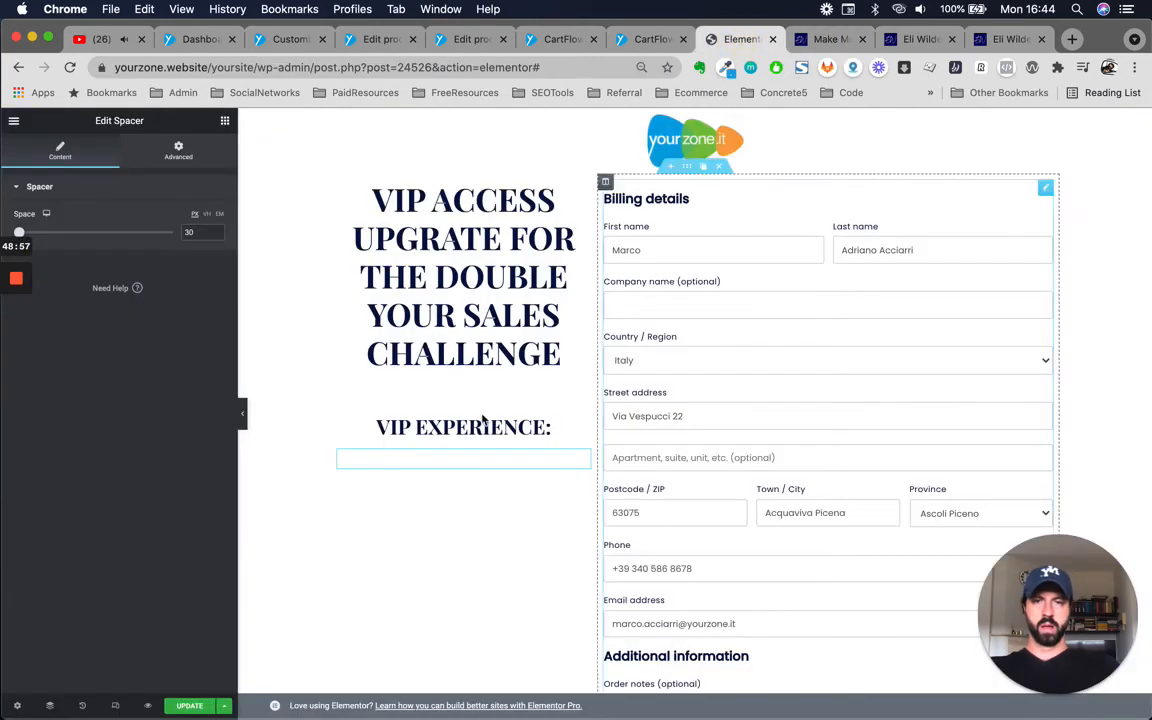
click(225, 122)
text(icon)
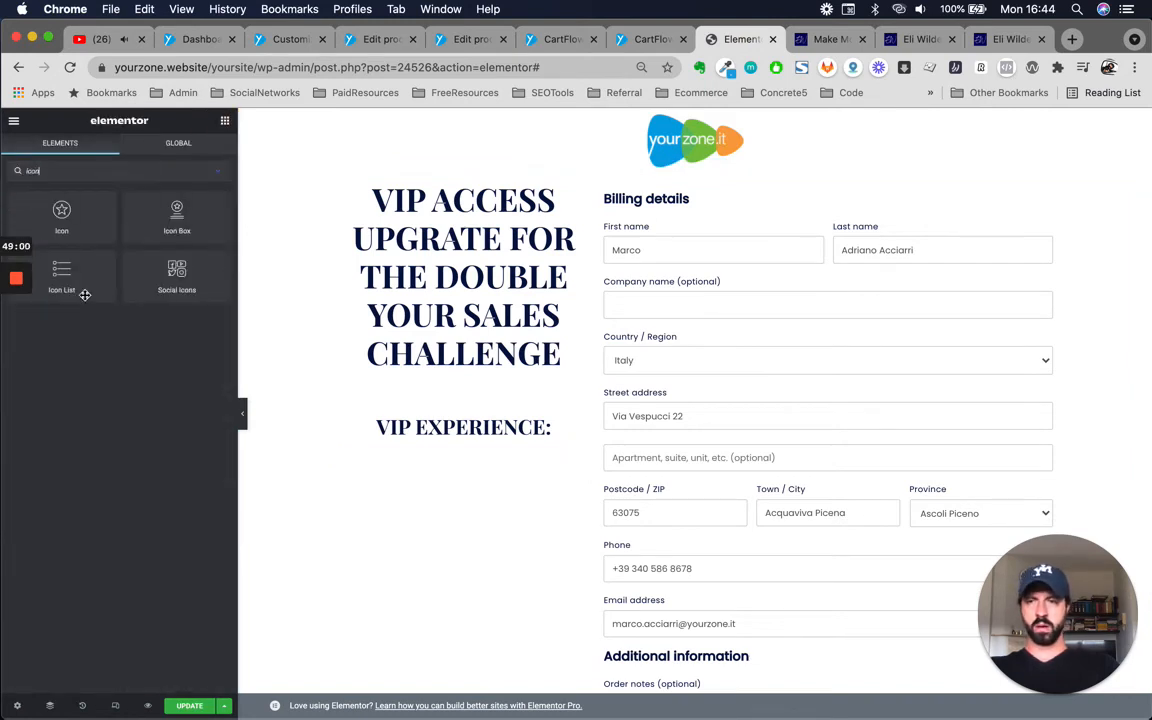
drag(85, 295, 488, 463)
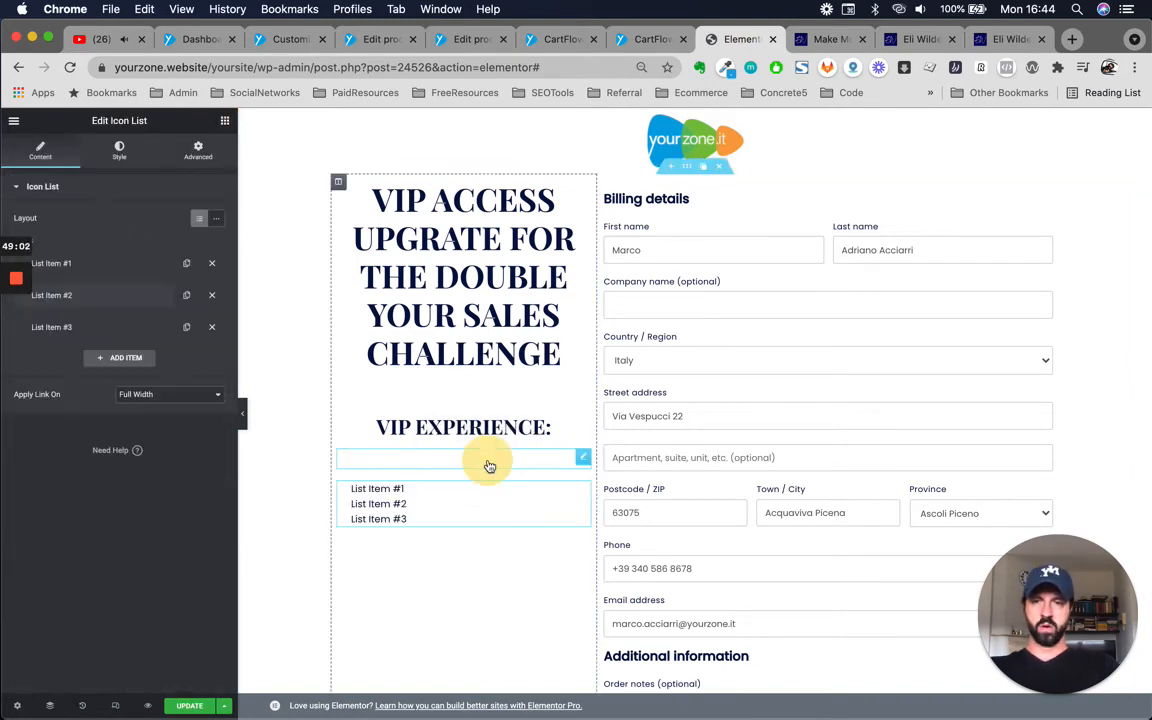
scroll(486, 531, down, 1)
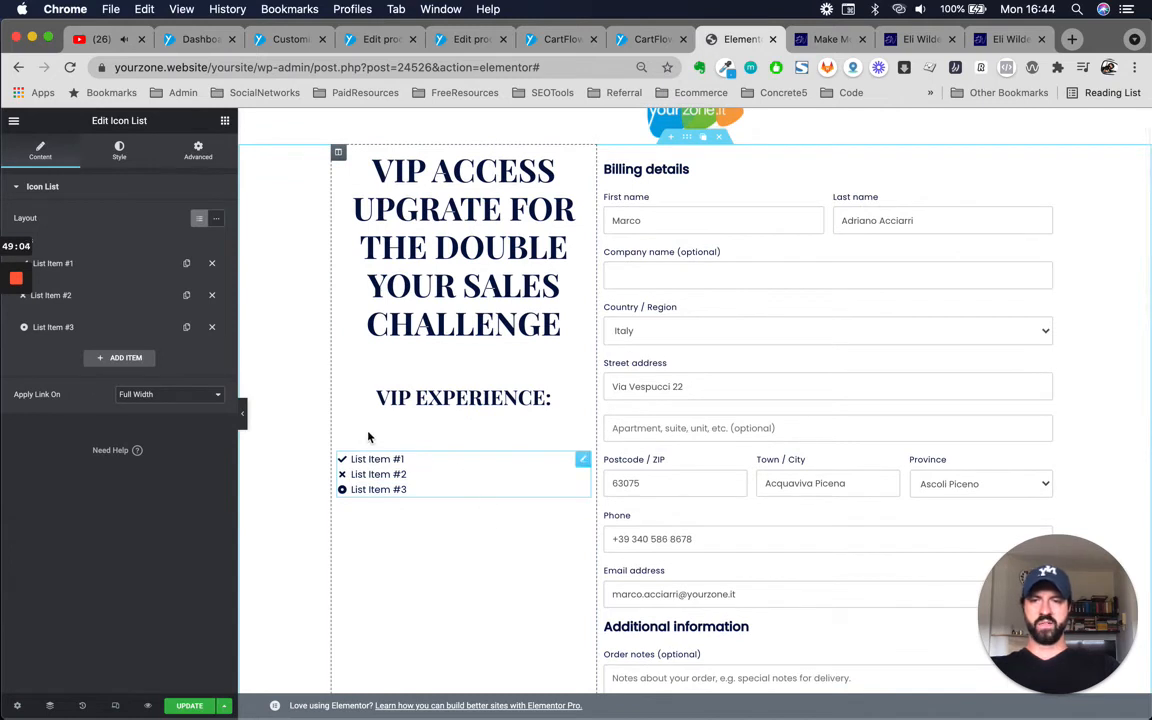
Set the icon list's text size to 1.4 em in its typography.
click(120, 151)
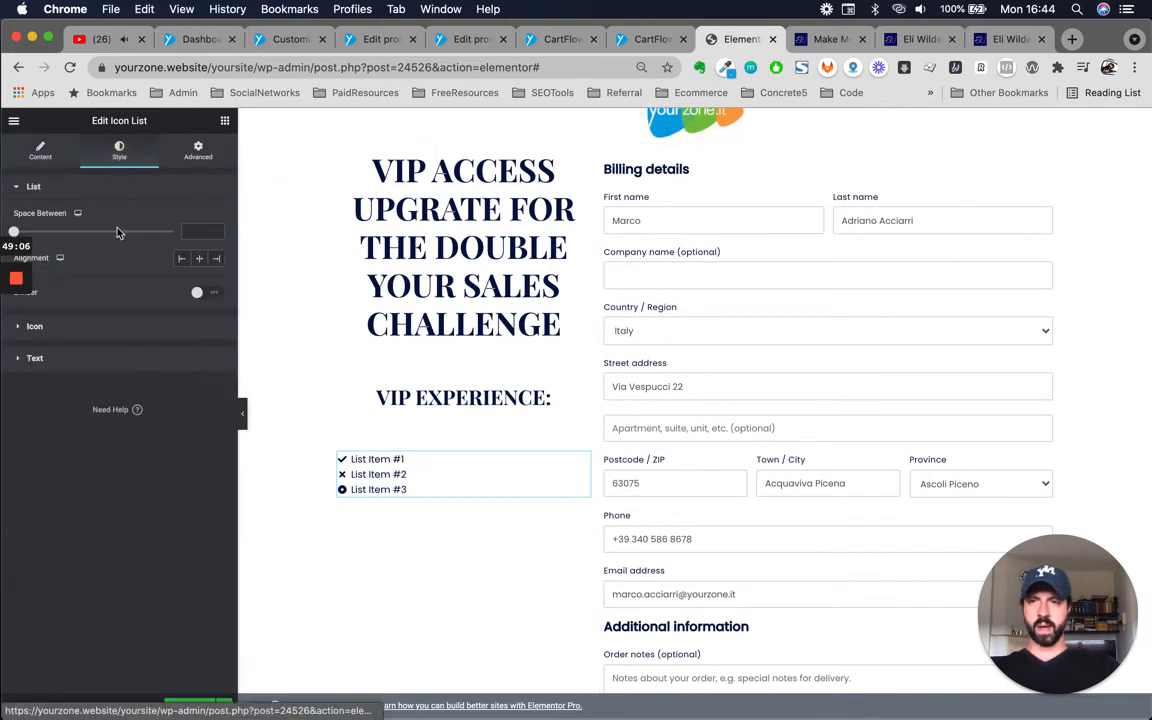
click(35, 358)
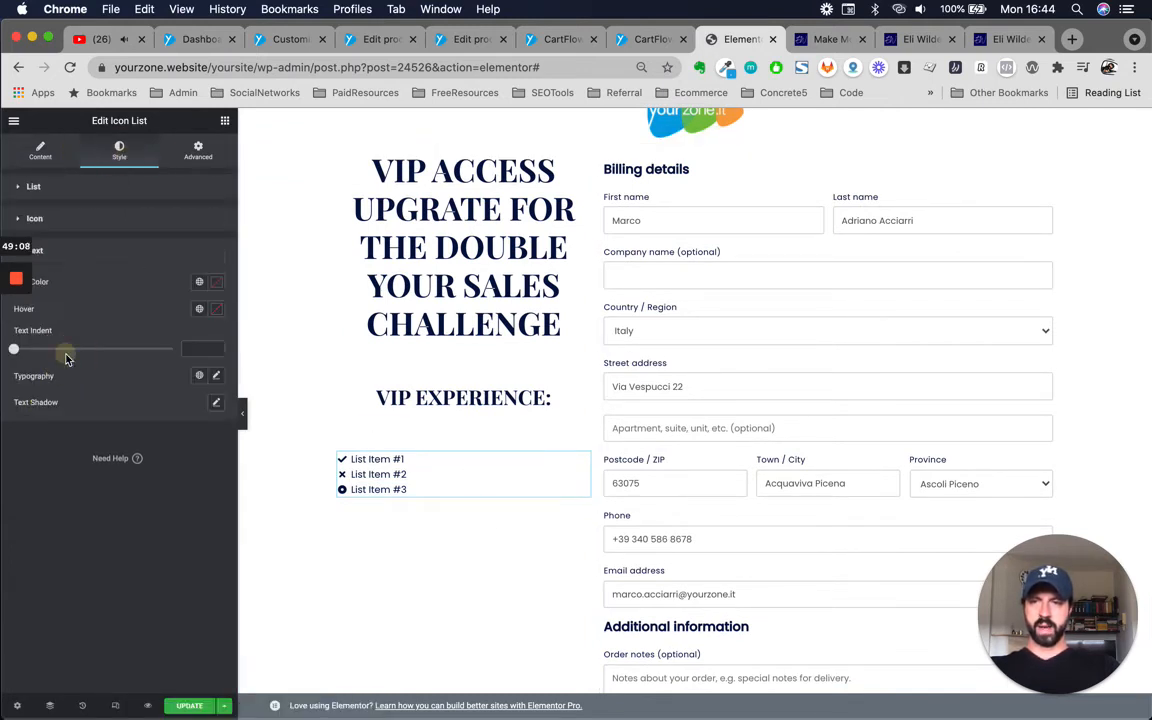
click(217, 376)
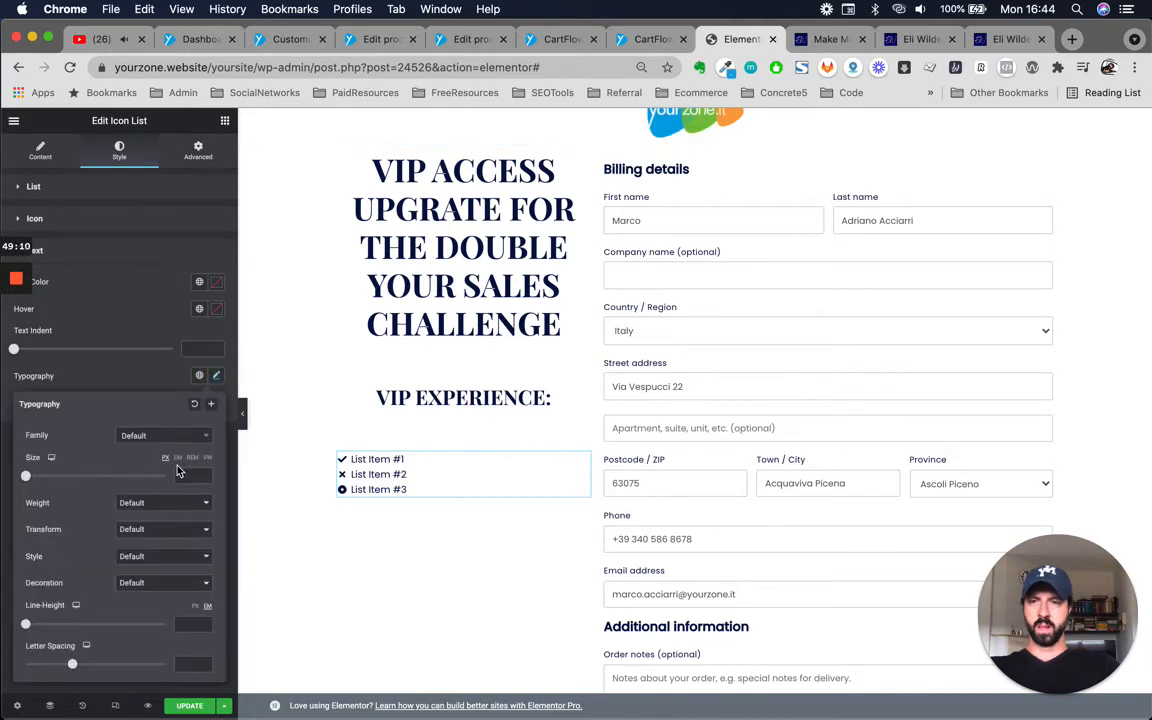
click(178, 457)
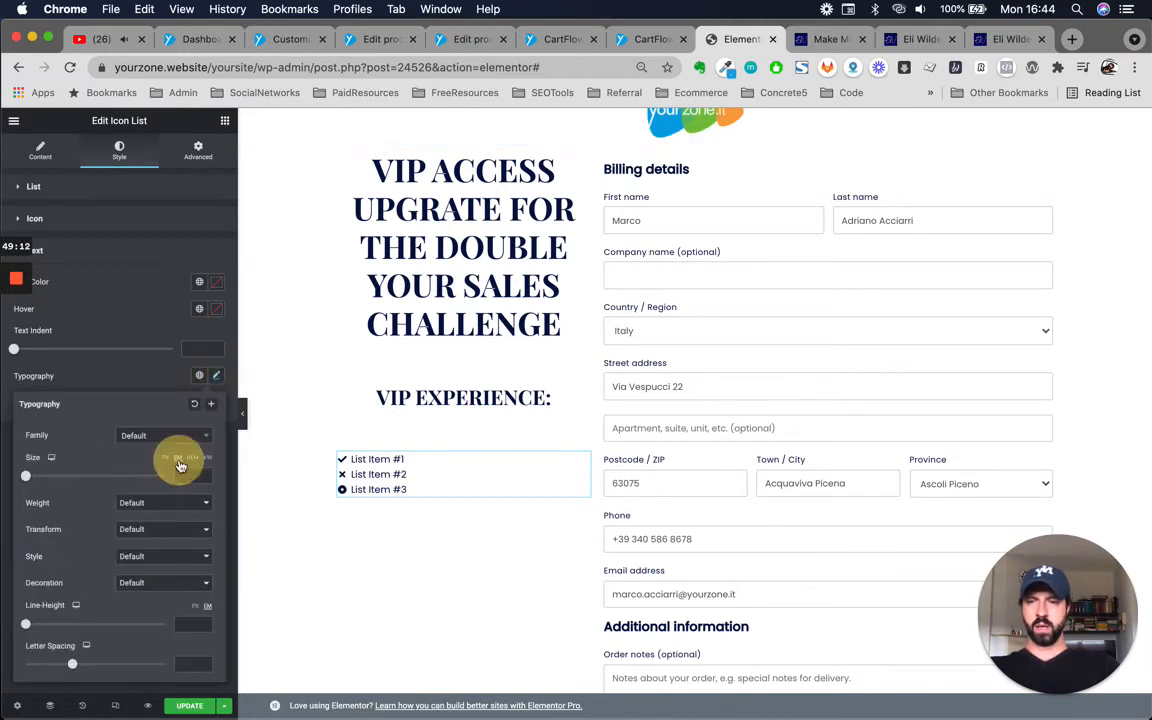
click(186, 475)
text(1.3)
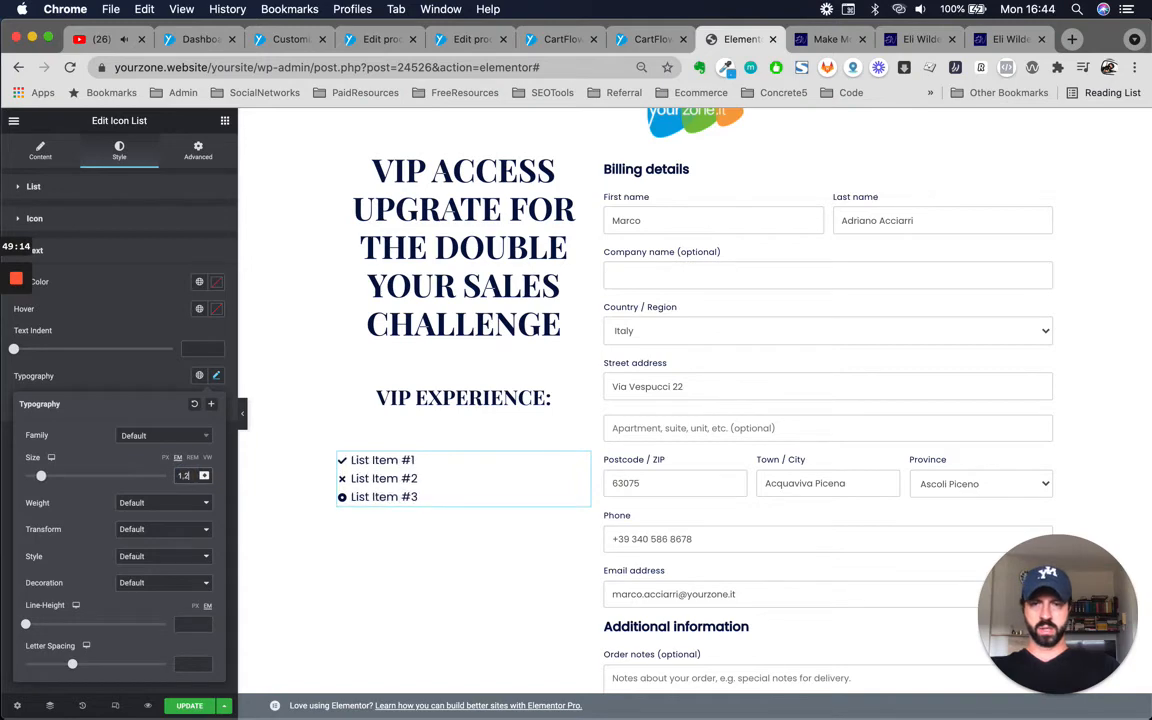
key(BackSpace)
text(4)
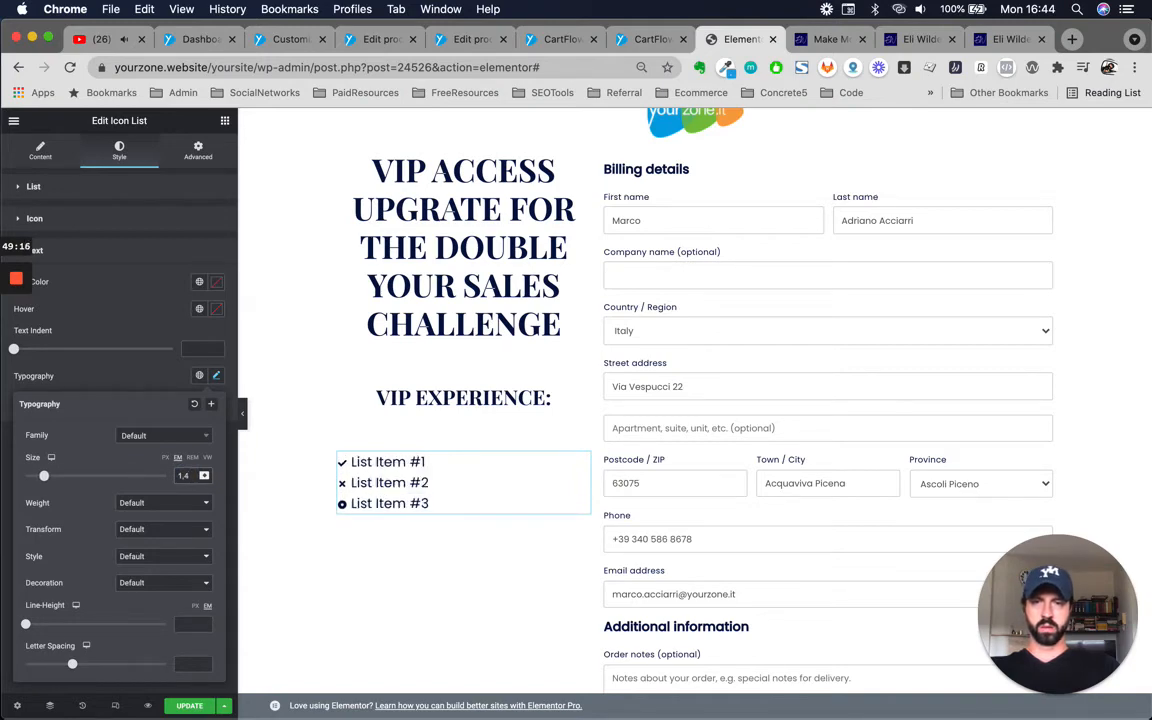
Copy the first benefit, "5 Days Of One-To-Many Sales Training…", from the reference order page and return to the Elementor editor.
key(ctrl+Tab)
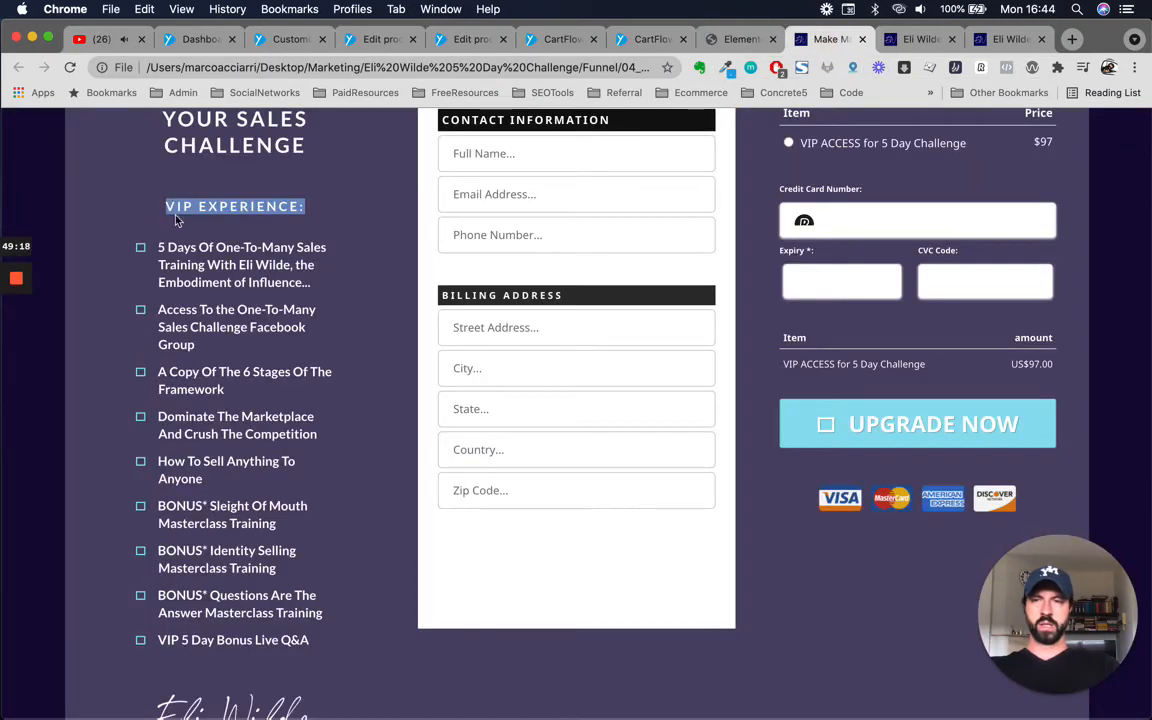
drag(150, 237, 322, 300)
key(super+c)
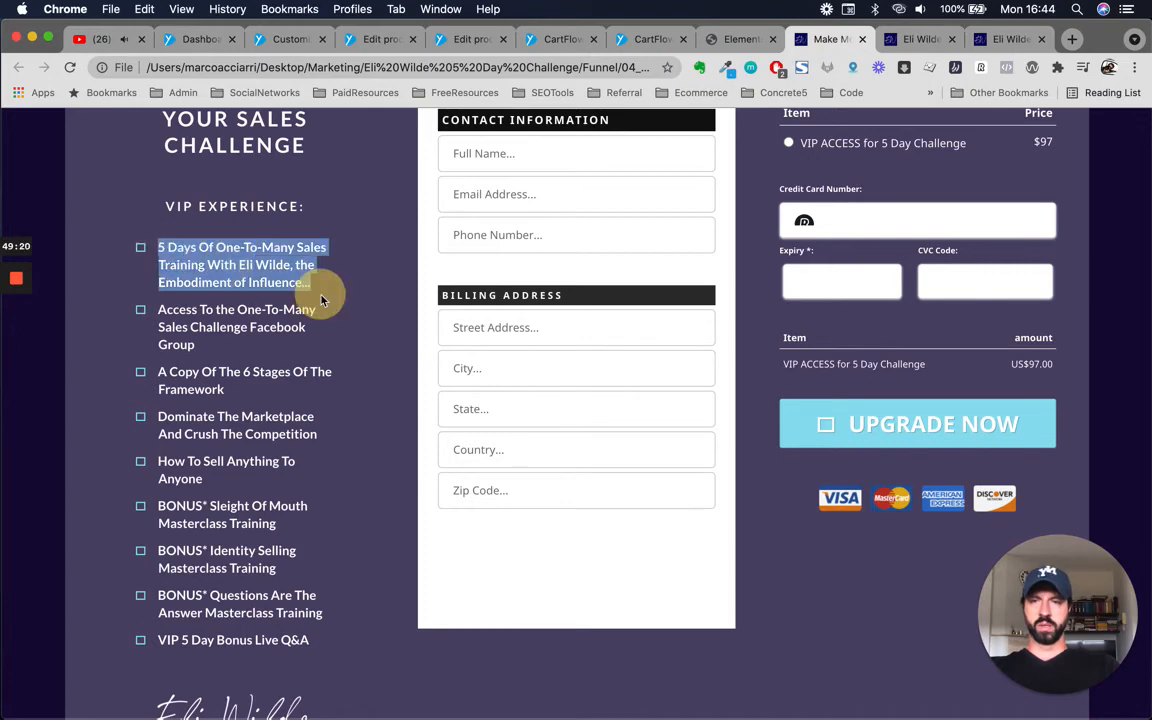
key(ctrl+shift+Tab)
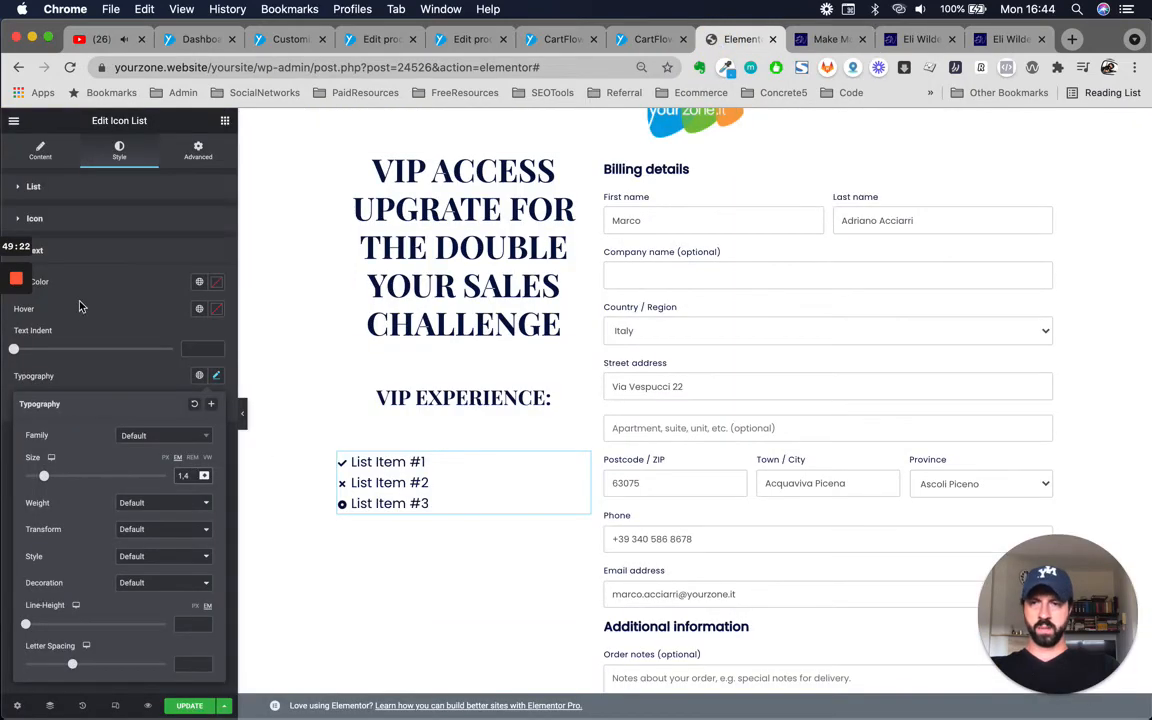
Replace the text of the first icon list item with the copied "5 Days Of One-To-Many Sales Training…" benefit.
click(412, 478)
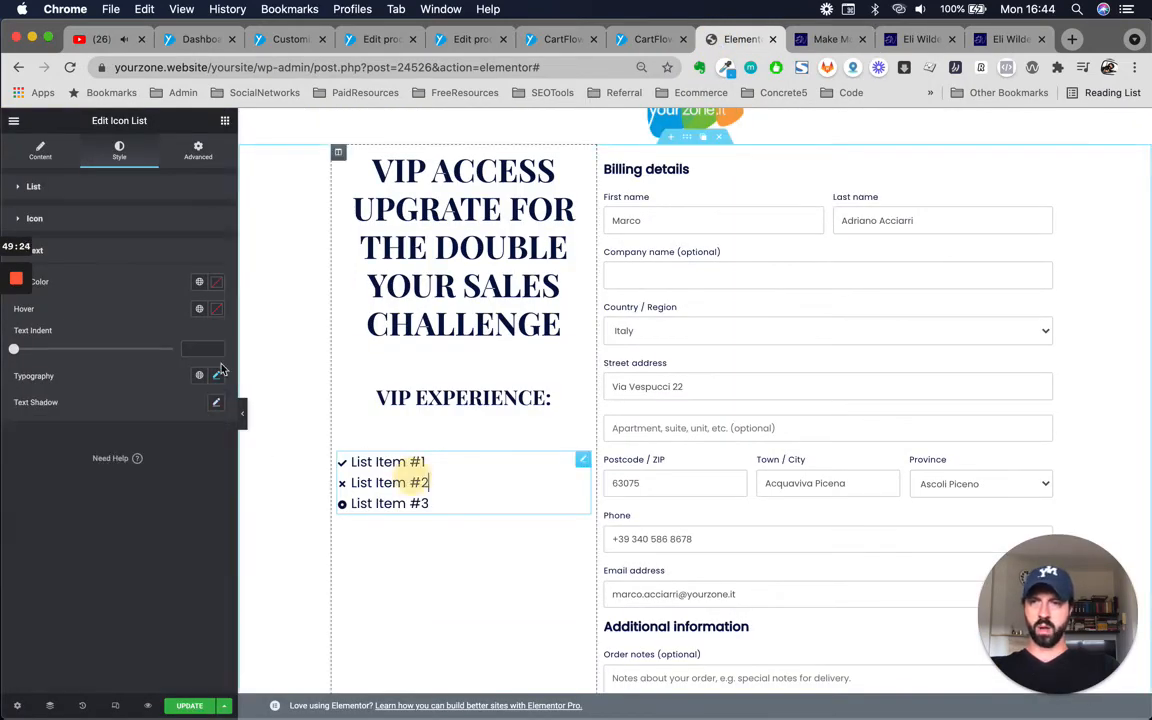
click(40, 150)
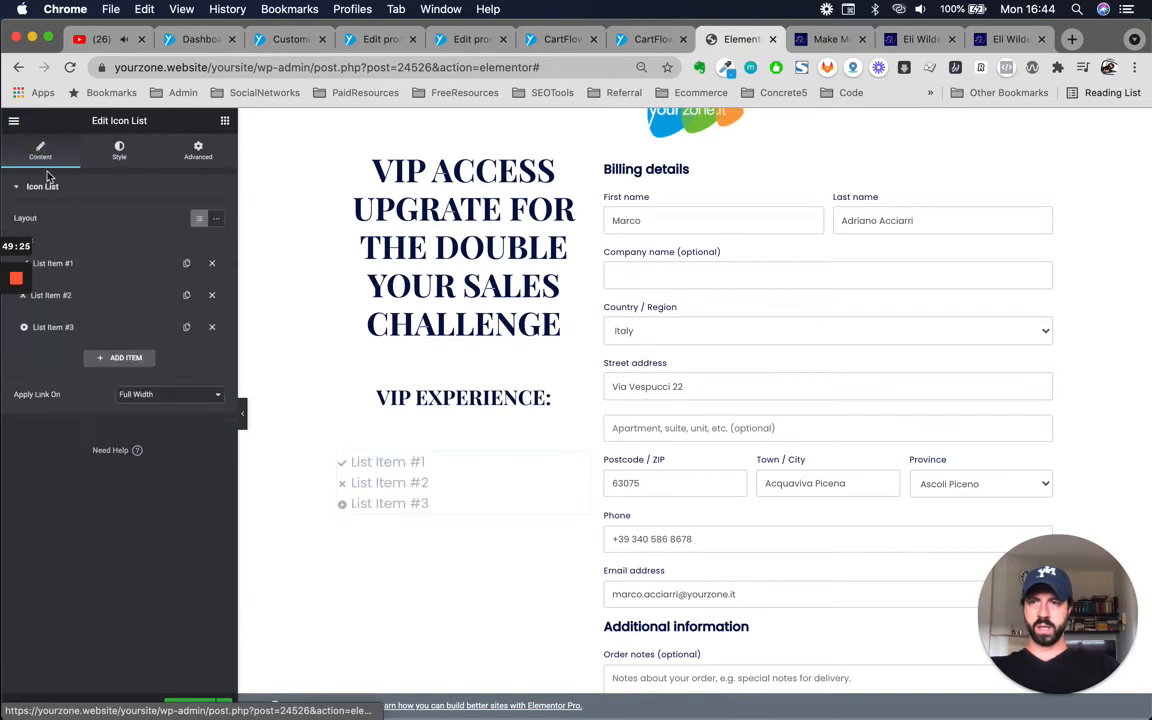
click(122, 277)
triple_click(116, 308)
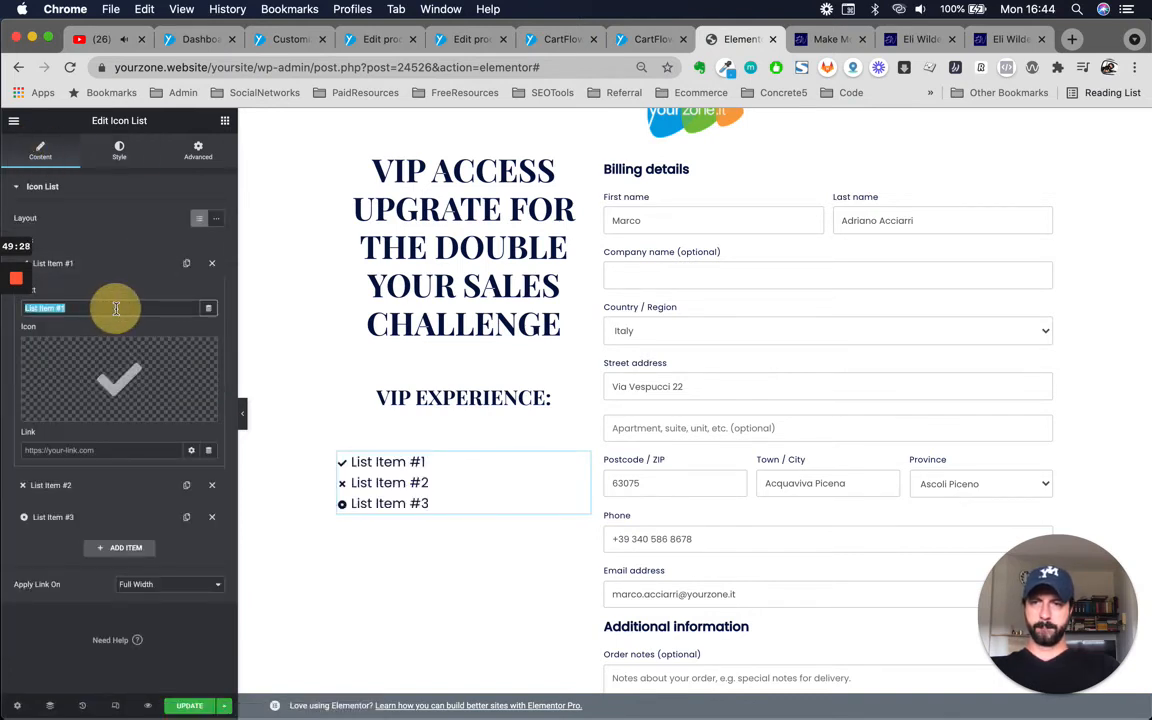
key(super+v)
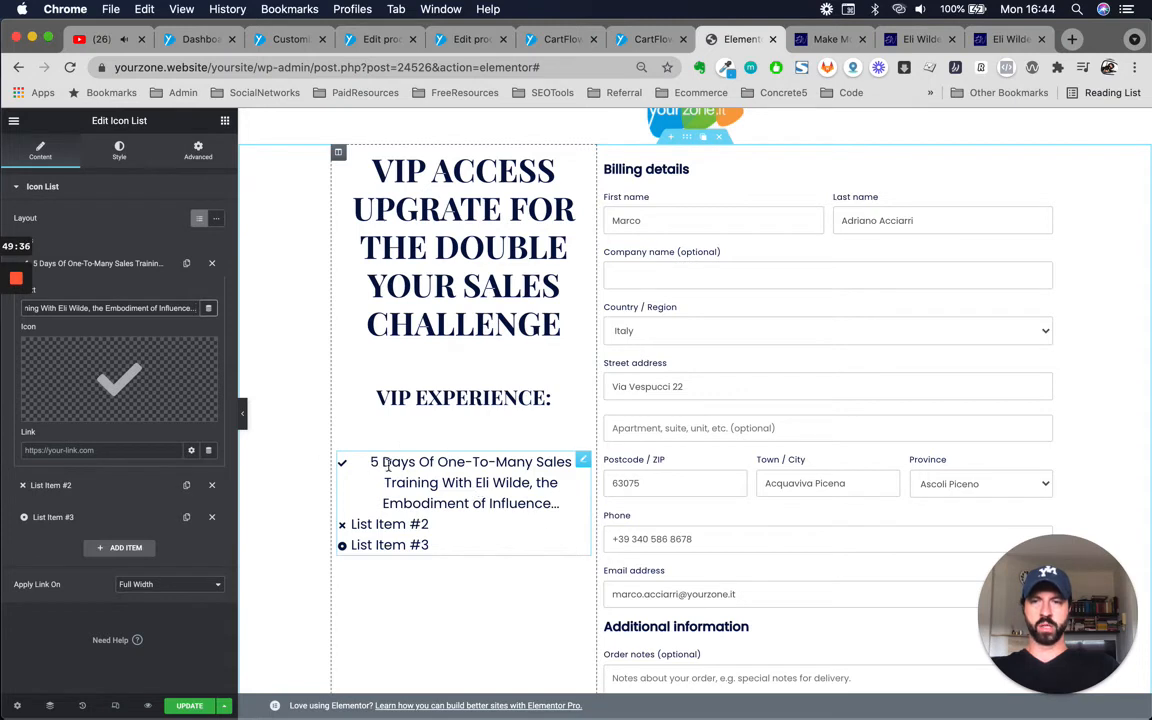
click(90, 264)
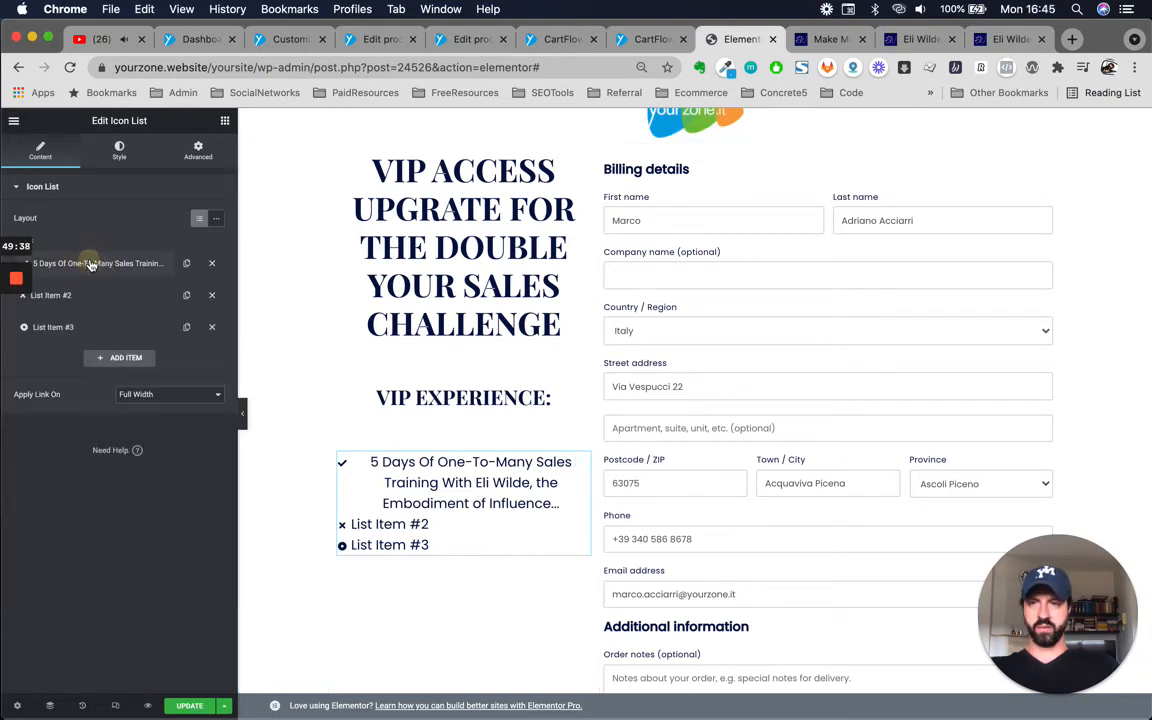
Align the icon list to the left in its list style settings.
click(121, 150)
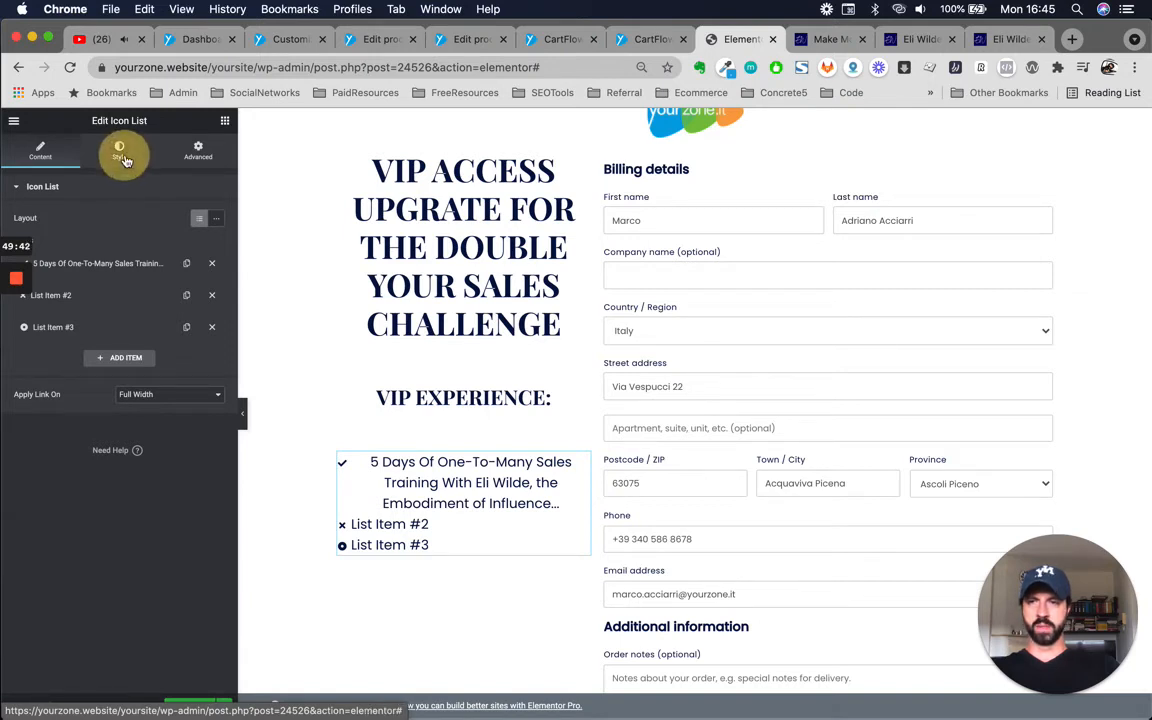
click(36, 362)
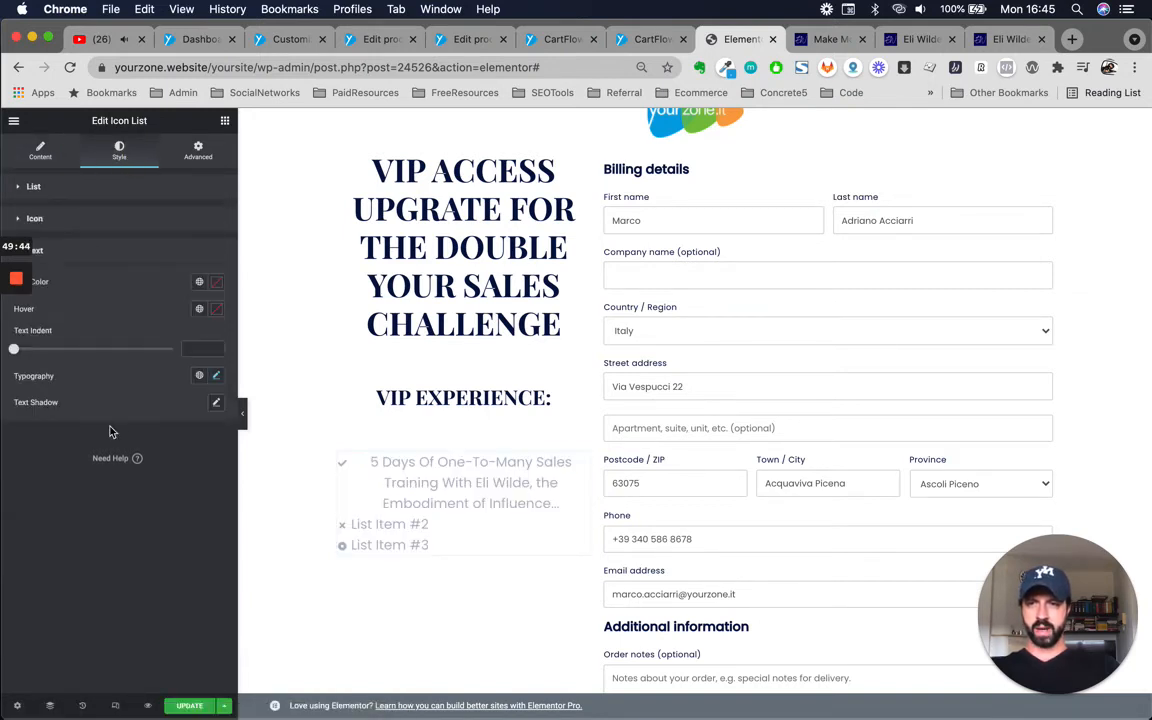
click(131, 218)
click(103, 186)
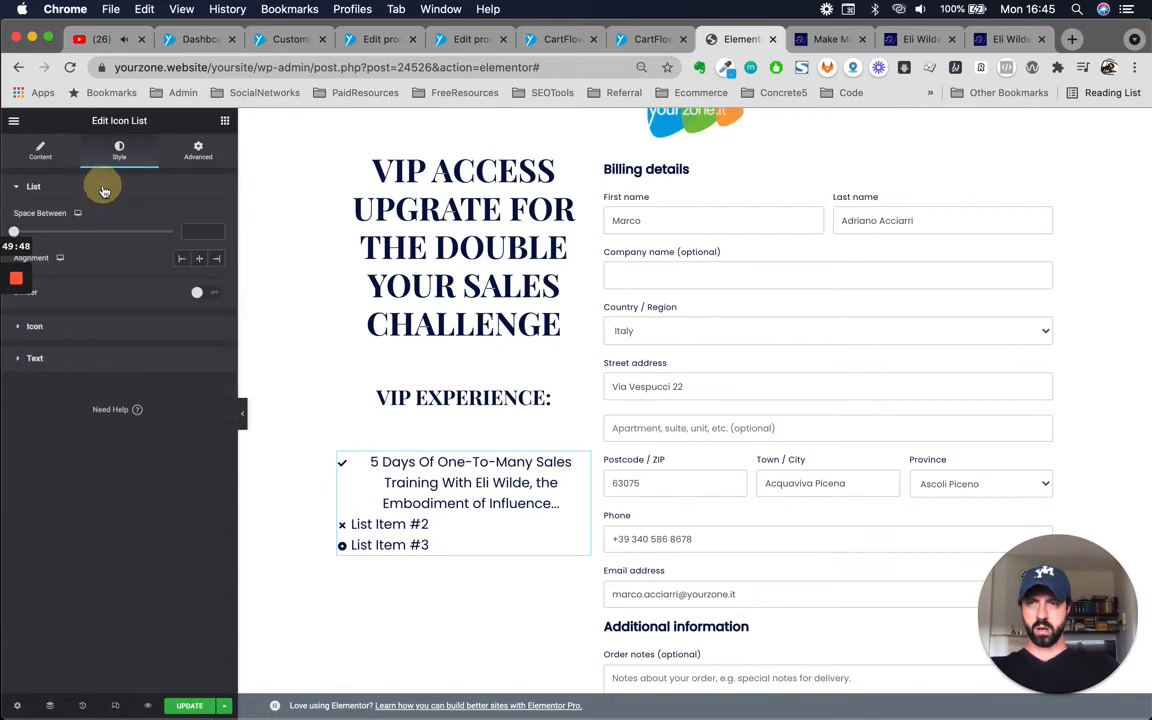
click(181, 259)
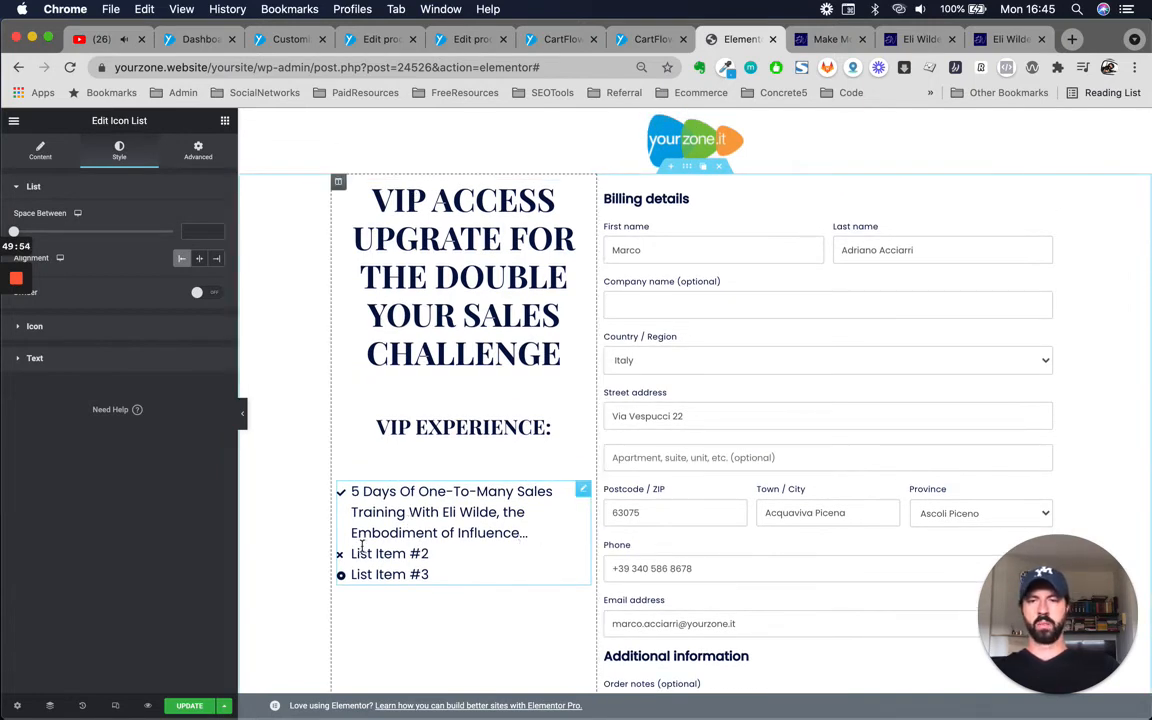
Delete "List Item #2" and "List Item #3" from the icon list, keeping only the sales training item.
click(39, 151)
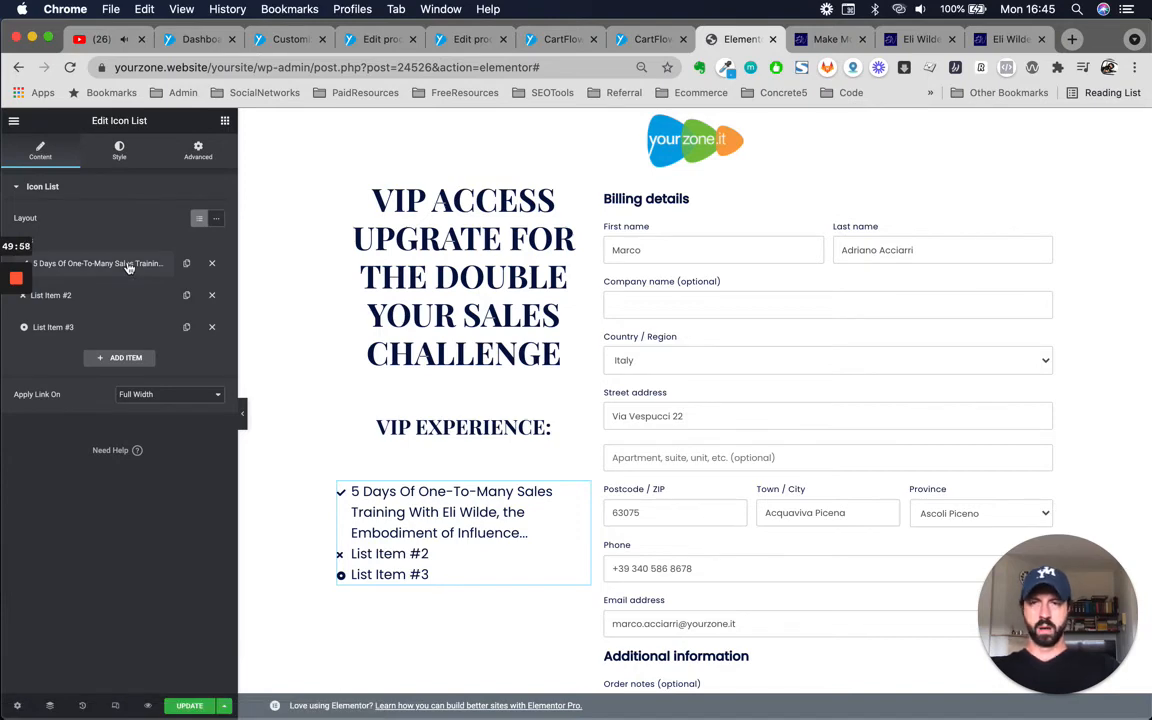
key(super+plus)
key(super+plus)
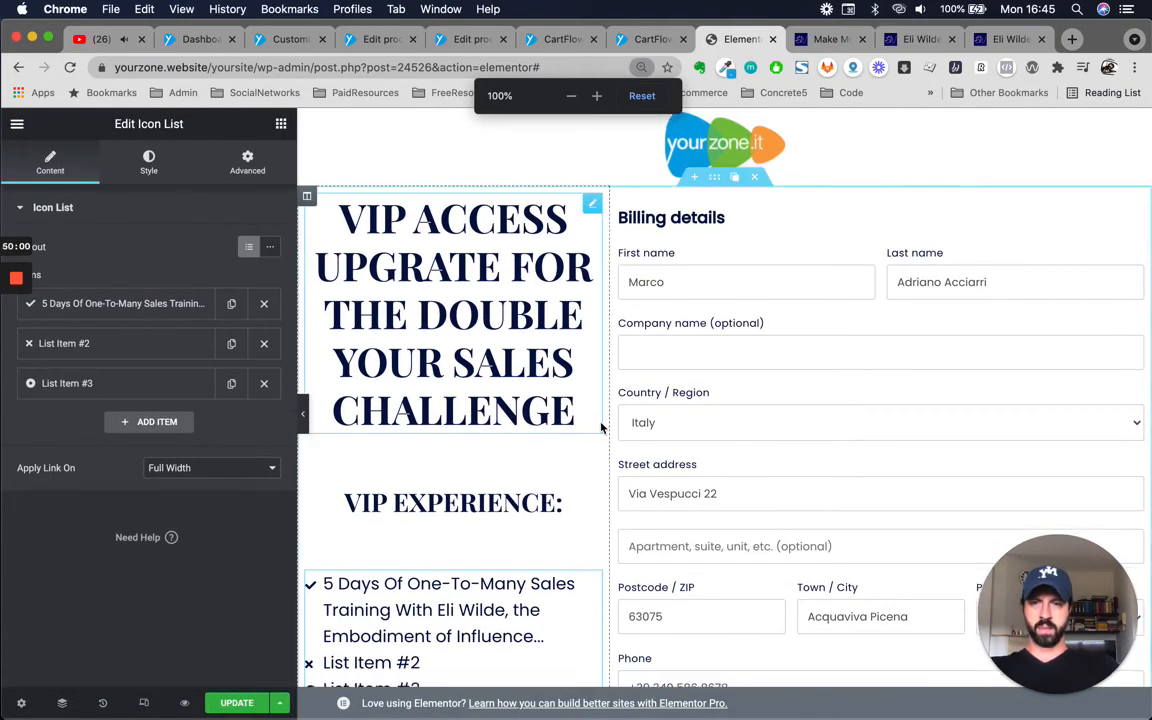
scroll(602, 428, down, 1)
click(264, 345)
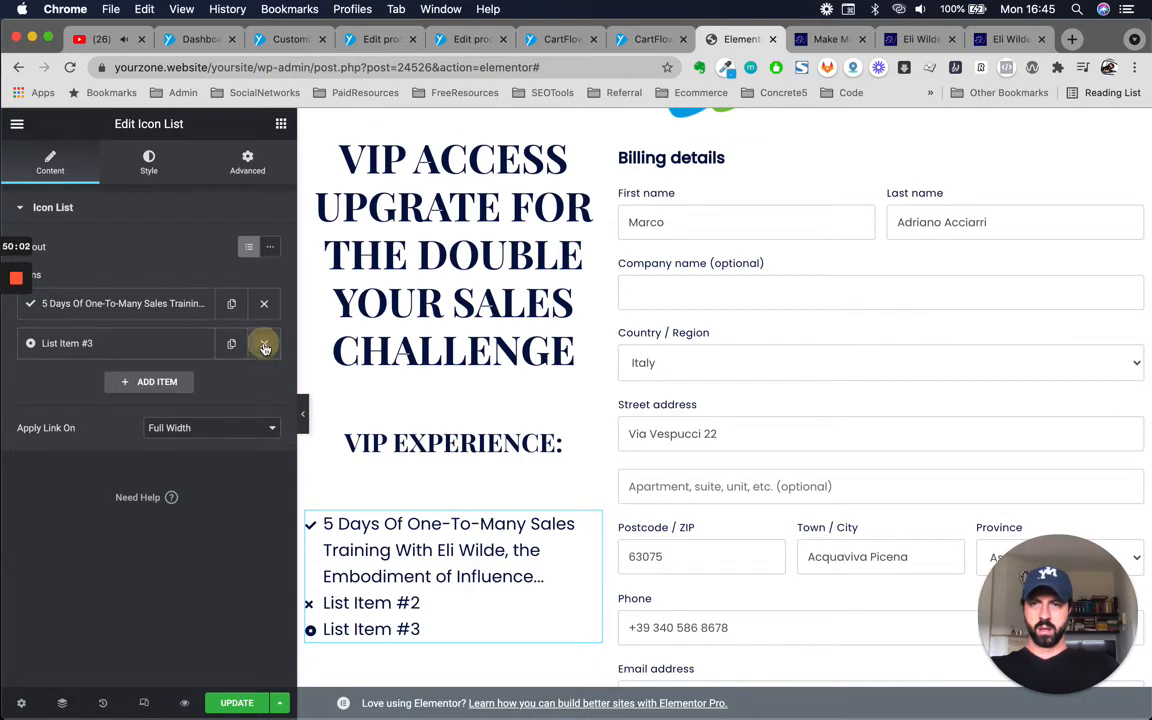
click(264, 343)
click(263, 305)
click(263, 305)
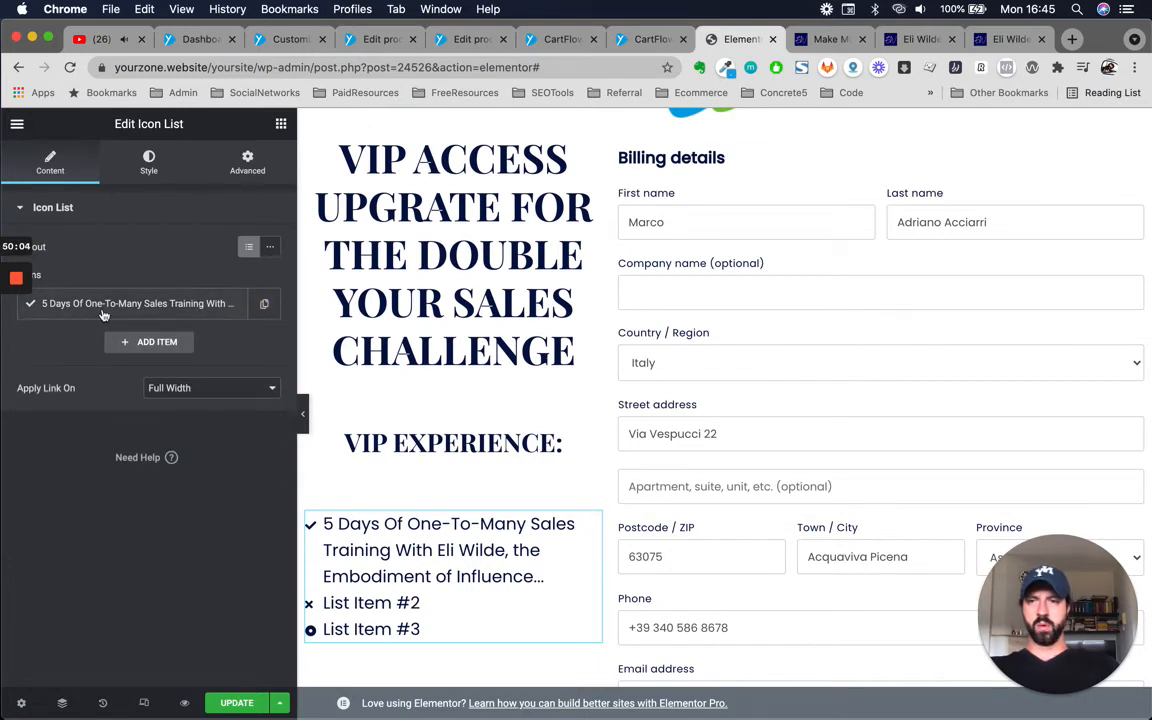
Duplicate the sales training list item four times to make five identical checkmark items.
click(262, 305)
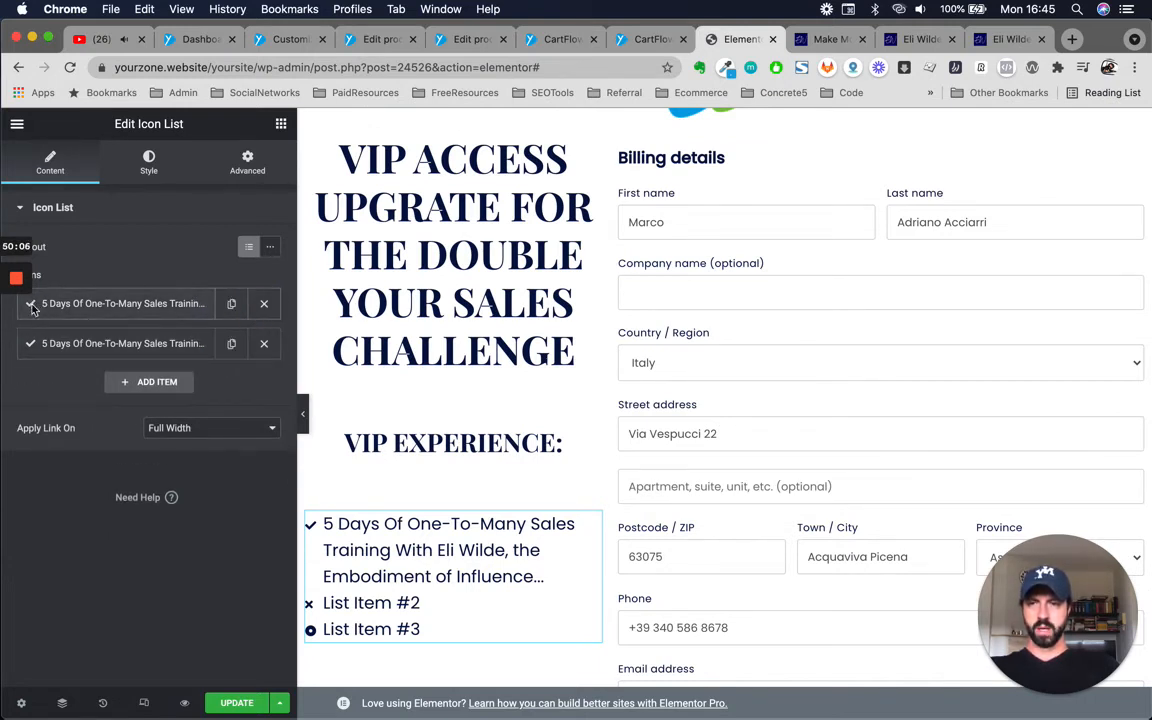
click(231, 305)
click(231, 305)
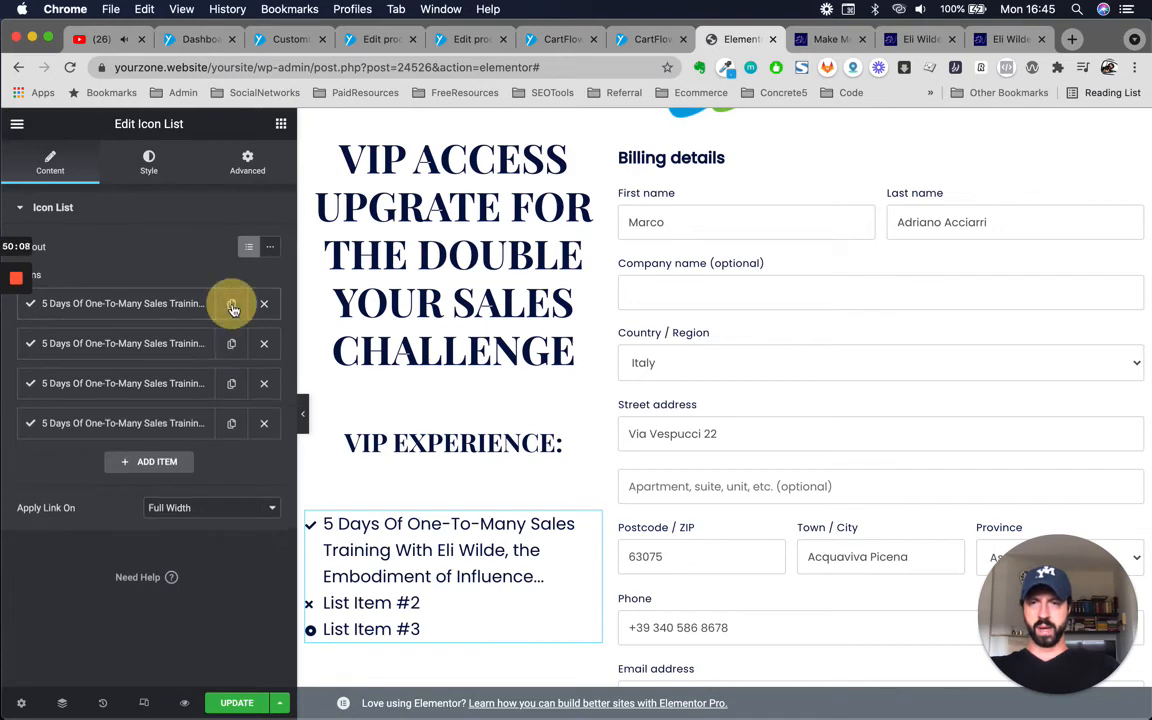
click(231, 305)
scroll(526, 400, down, 2)
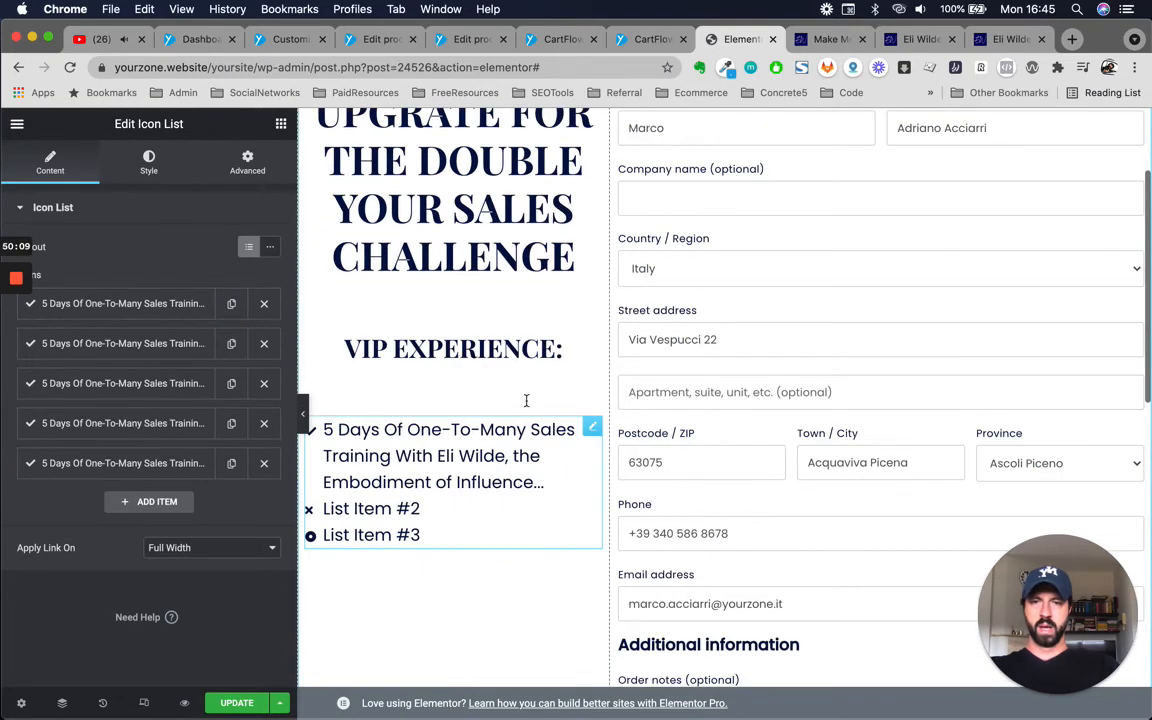
Review the VIP benefits list, contact and billing fields, and checkout column on the reference order page.
click(832, 45)
scroll(368, 352, down, 1)
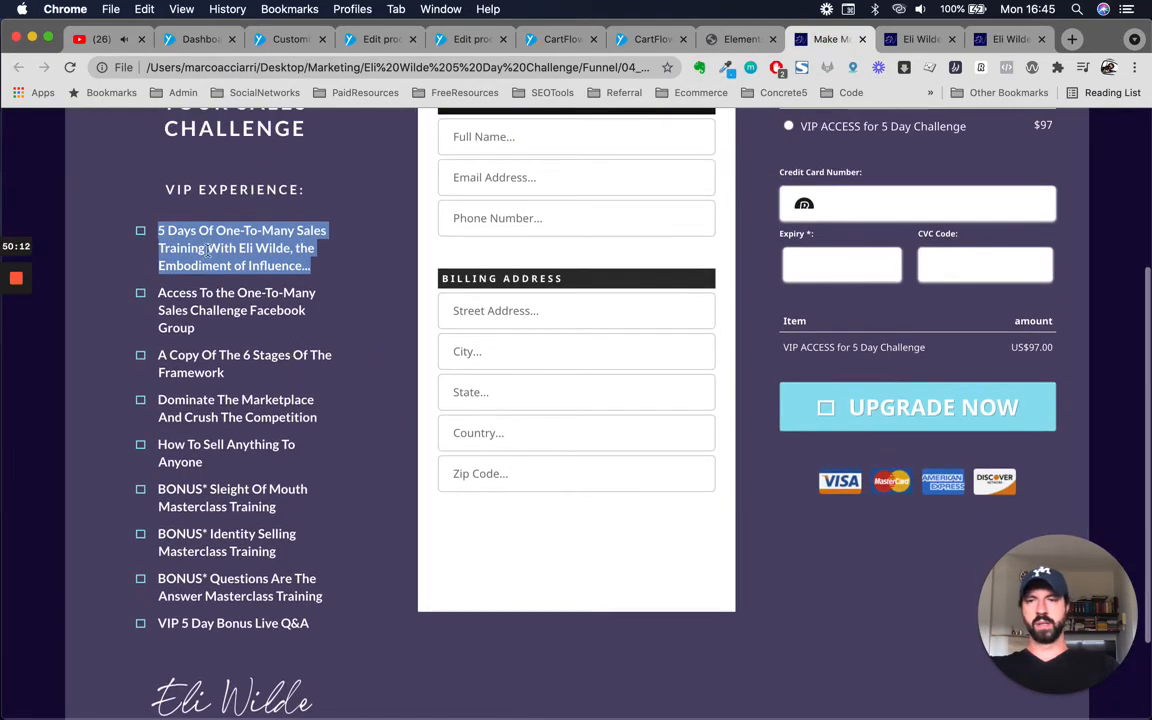
click(202, 246)
drag(158, 232, 298, 265)
scroll(255, 350, down, 1)
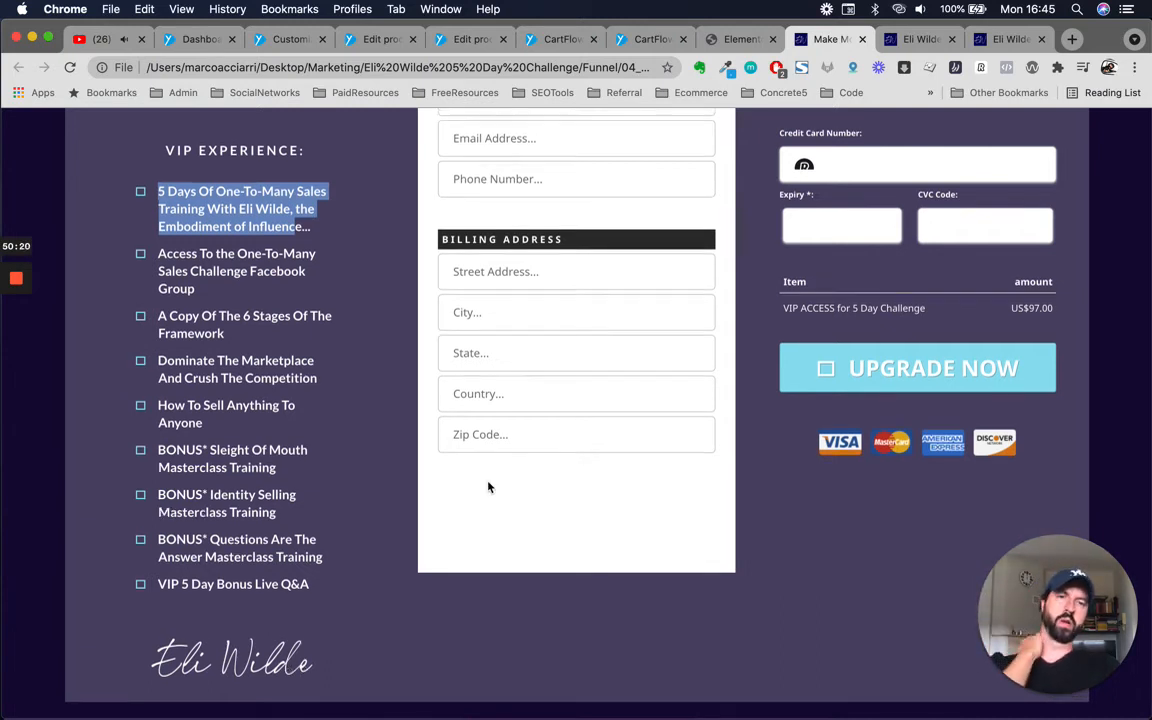
scroll(489, 484, up, 2)
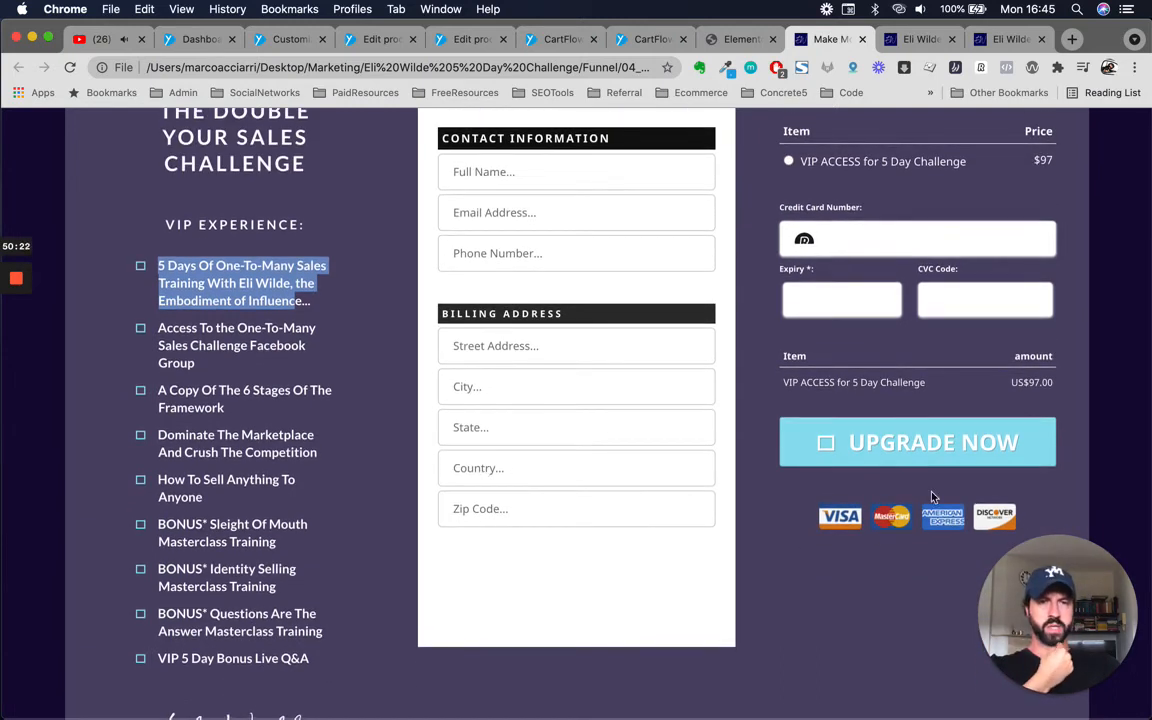
scroll(932, 497, up, 2)
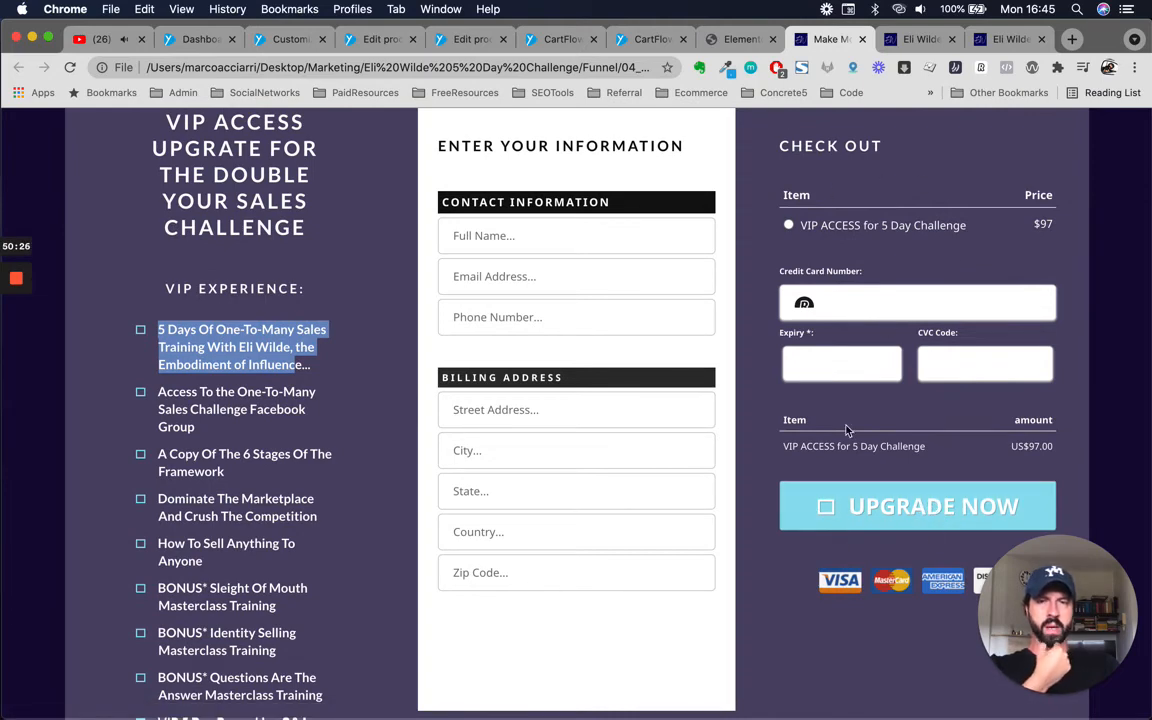
Open the checkout form widget in the Elementor page and check its available layout and style options.
click(737, 39)
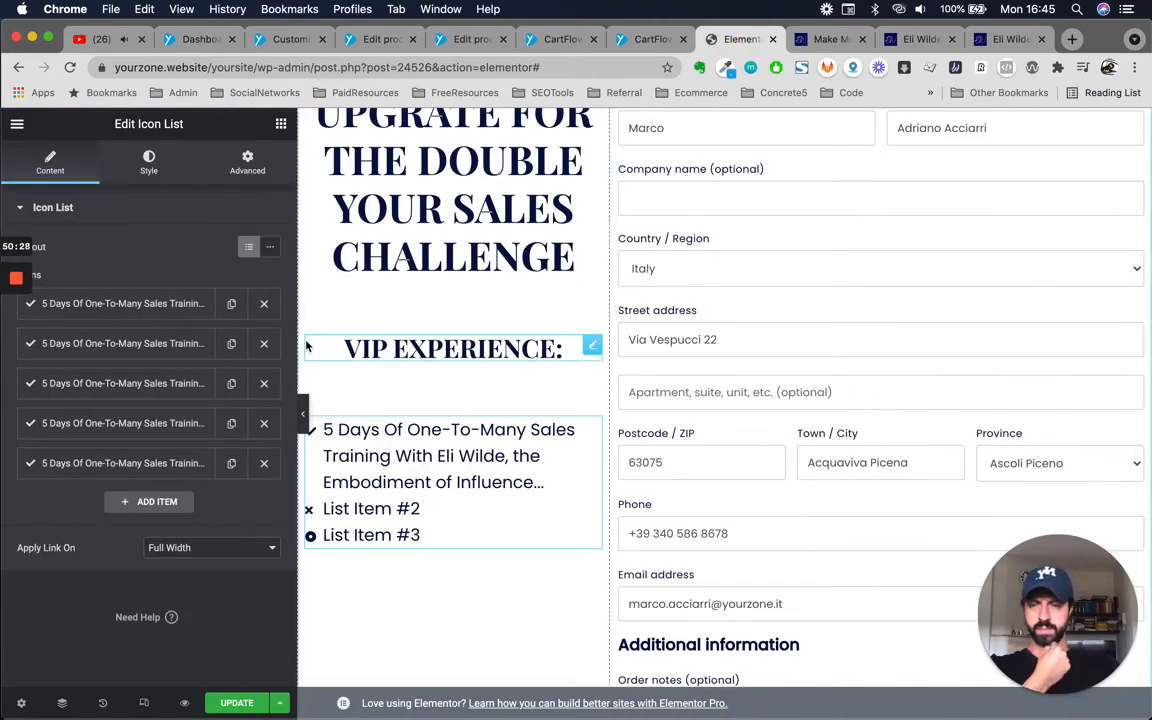
scroll(831, 403, up, 3)
click(830, 400)
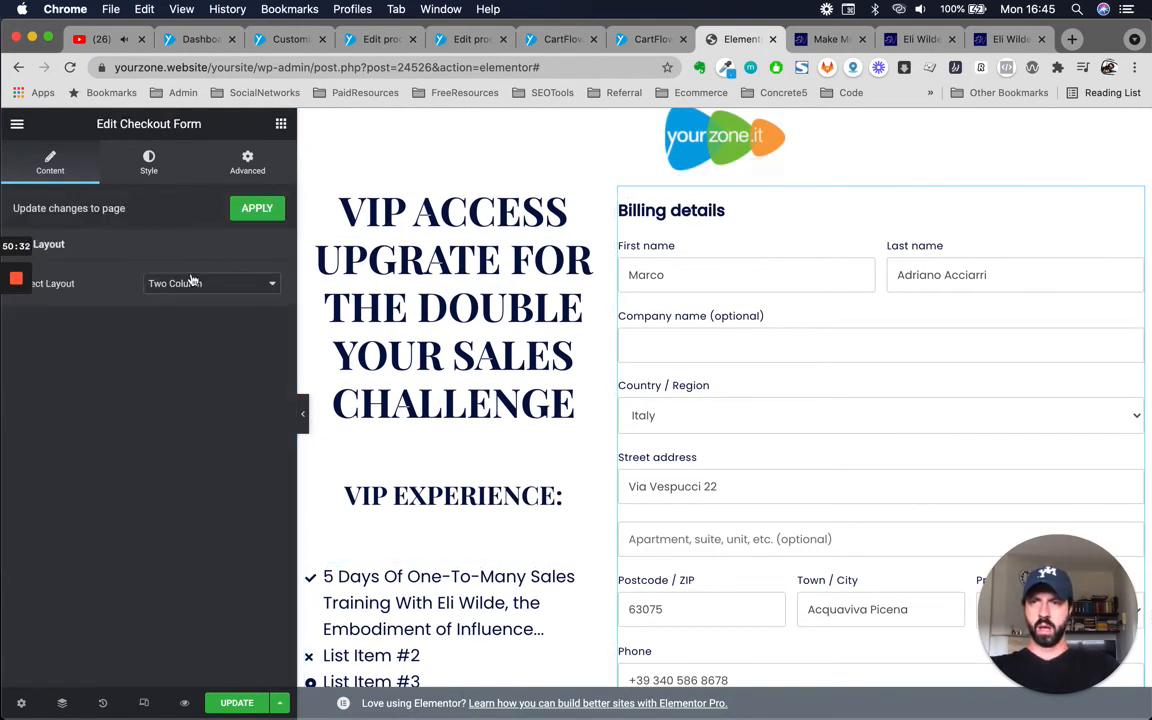
click(210, 283)
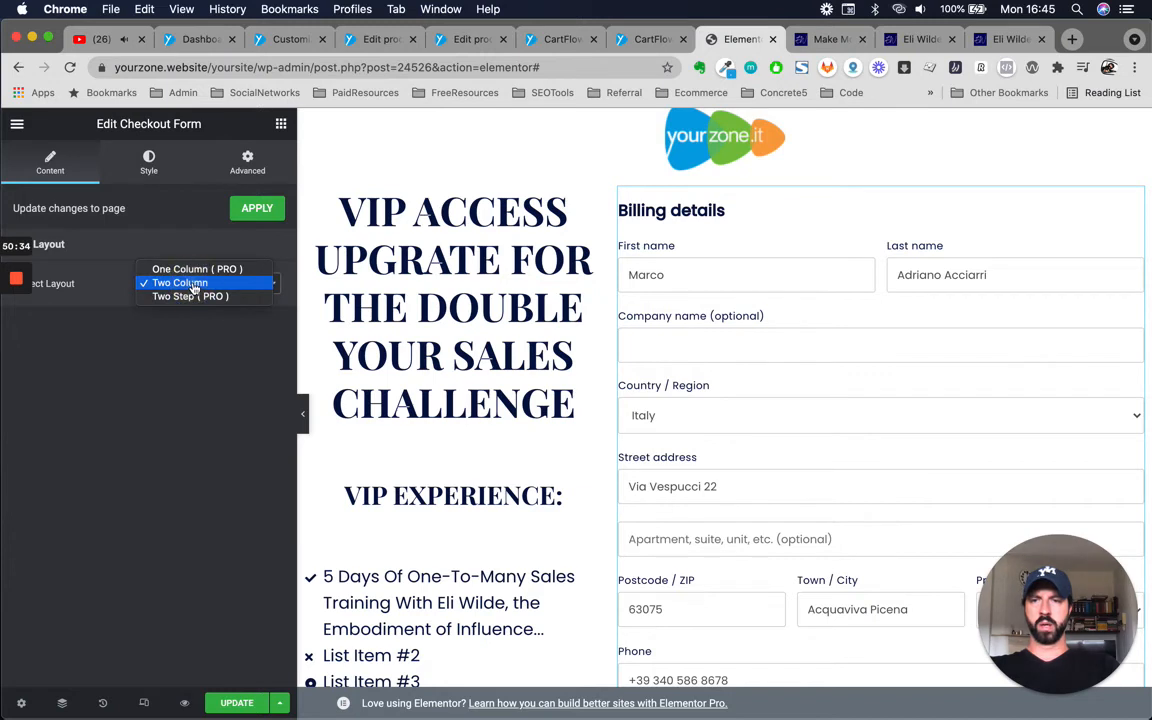
click(158, 167)
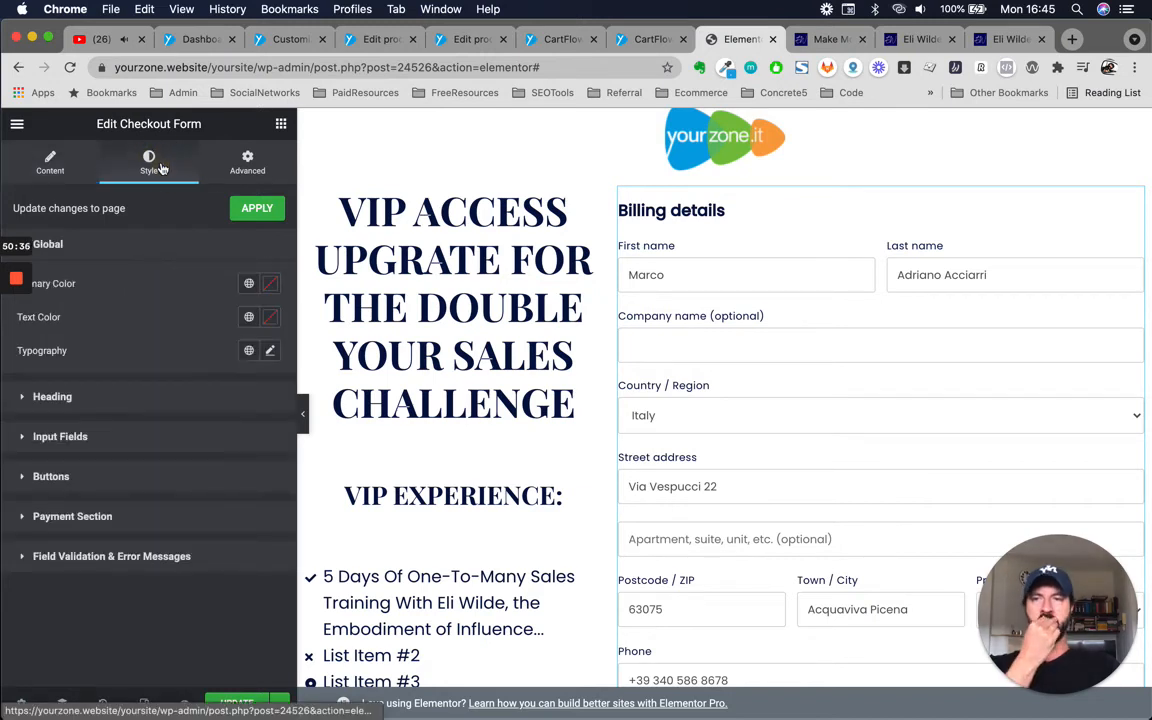
click(38, 156)
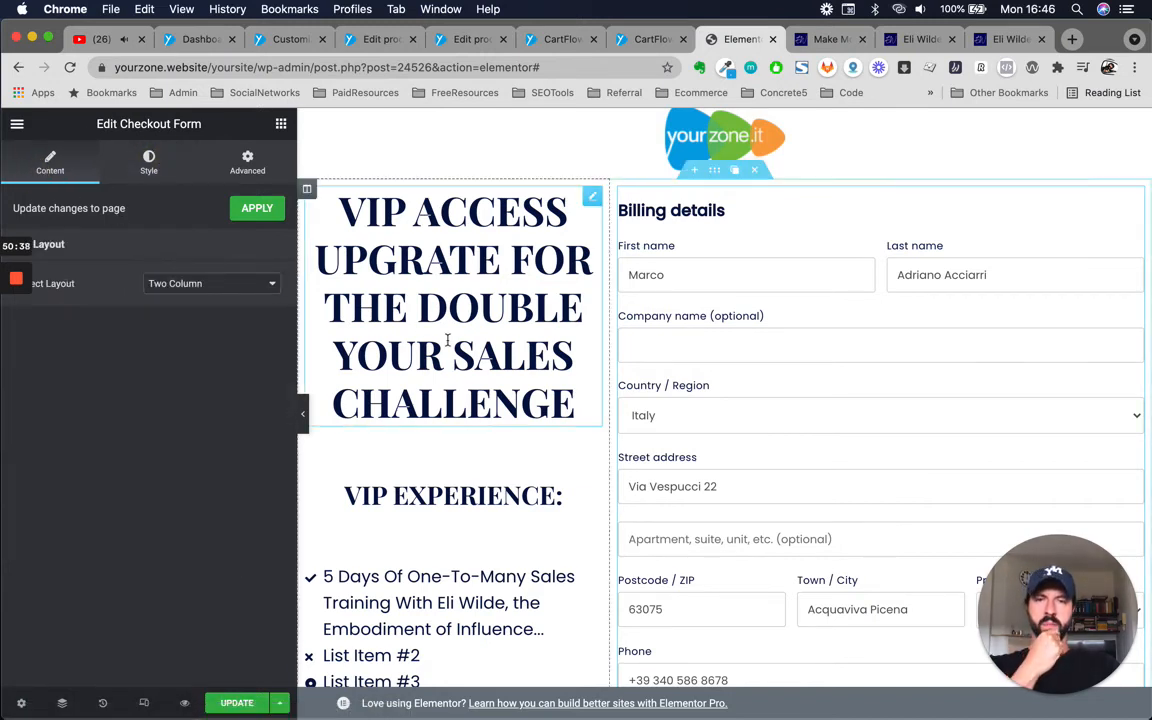
scroll(707, 427, down, 2)
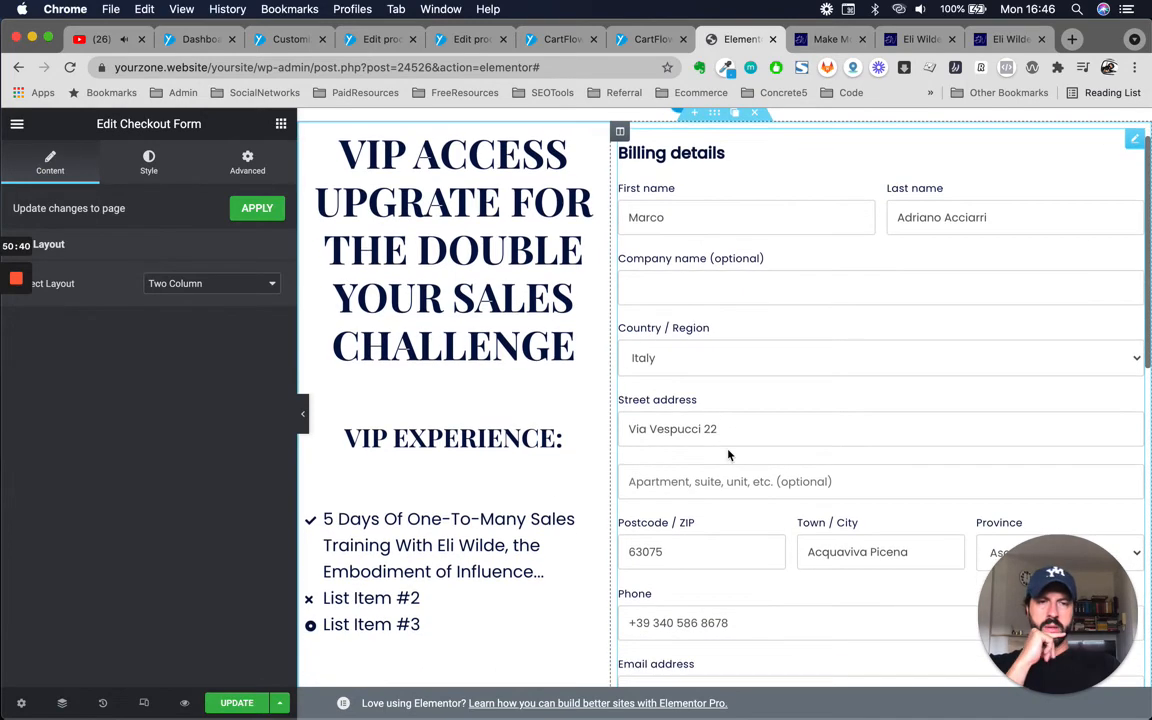
Set the checkout form's primary color to the light blue global Primary color.
click(149, 163)
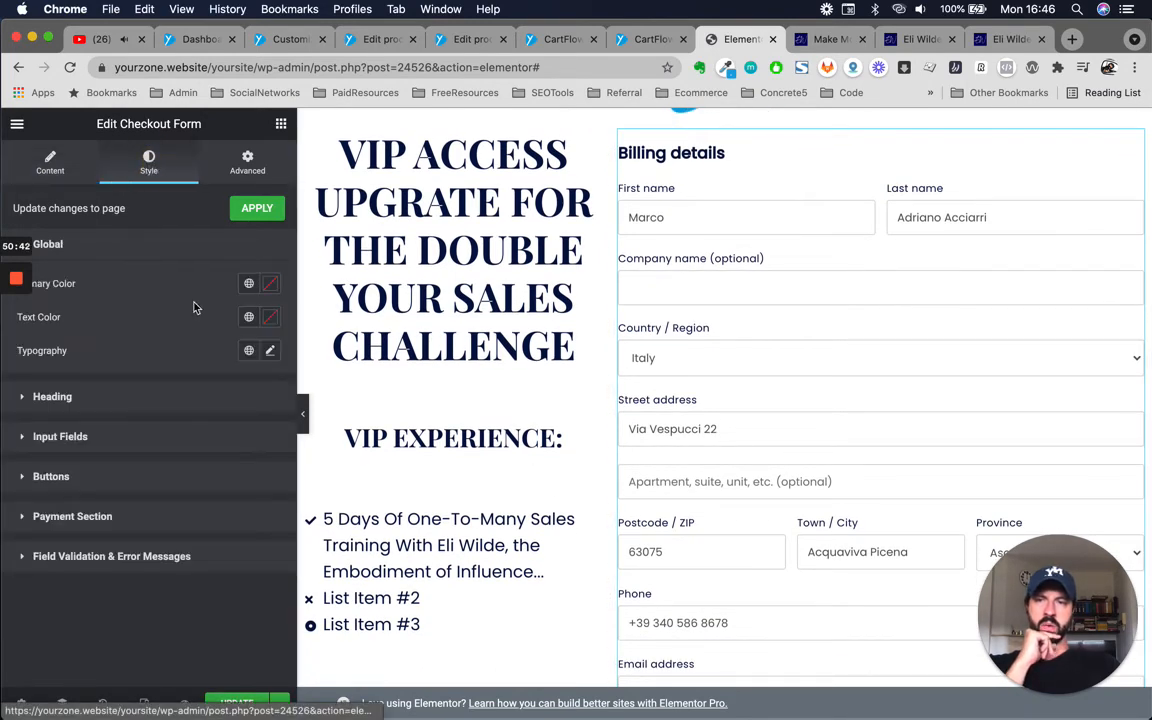
scroll(843, 401, down, 10)
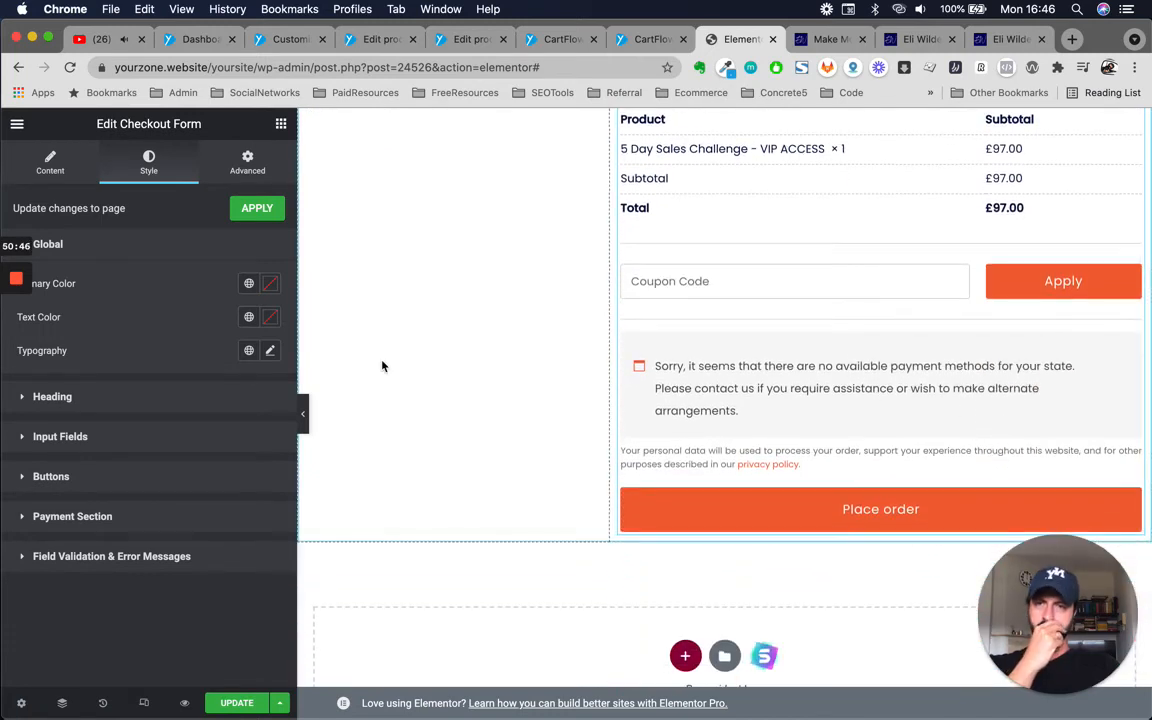
click(249, 286)
click(115, 354)
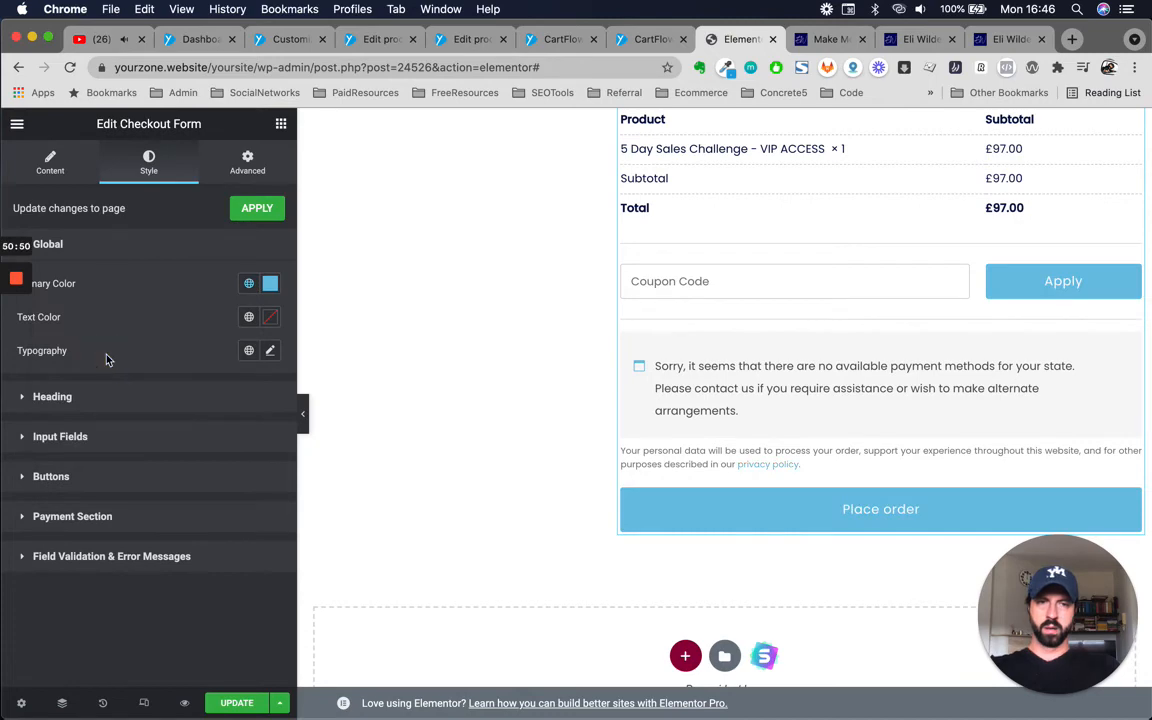
Look over the recolored checkout form from billing details to the order summary and compare it with the reference order page.
scroll(766, 380, up, 10)
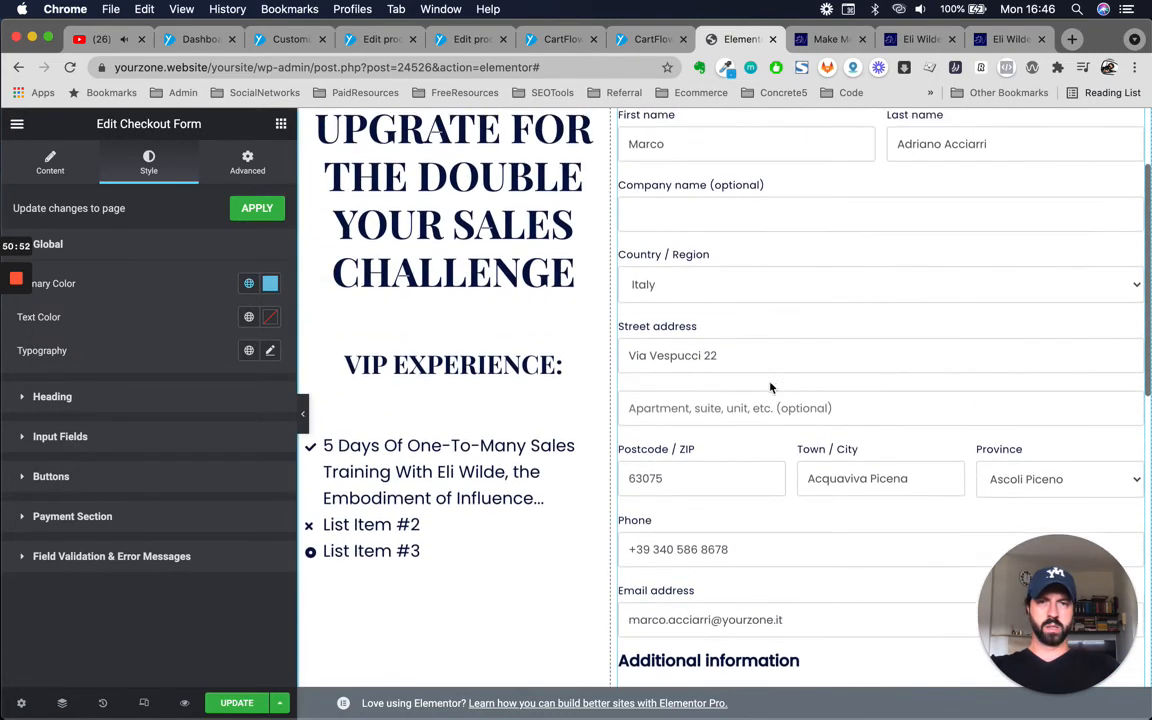
scroll(770, 387, down, 8)
scroll(770, 387, up, 2)
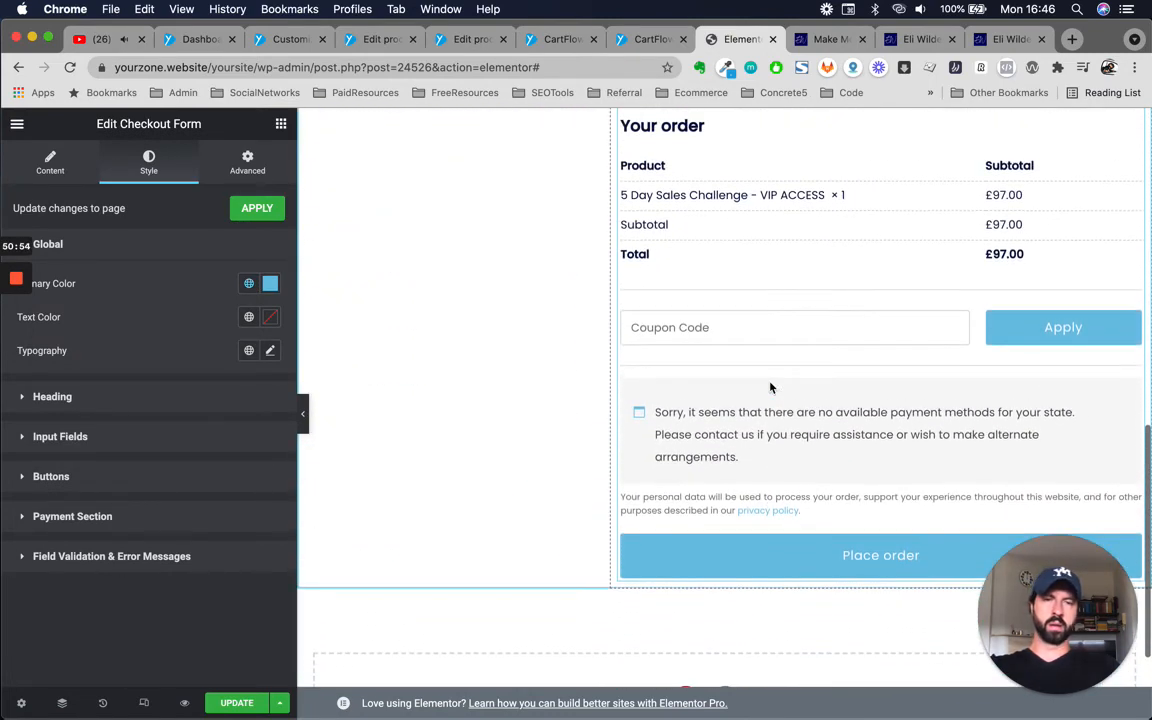
scroll(770, 387, up, 1)
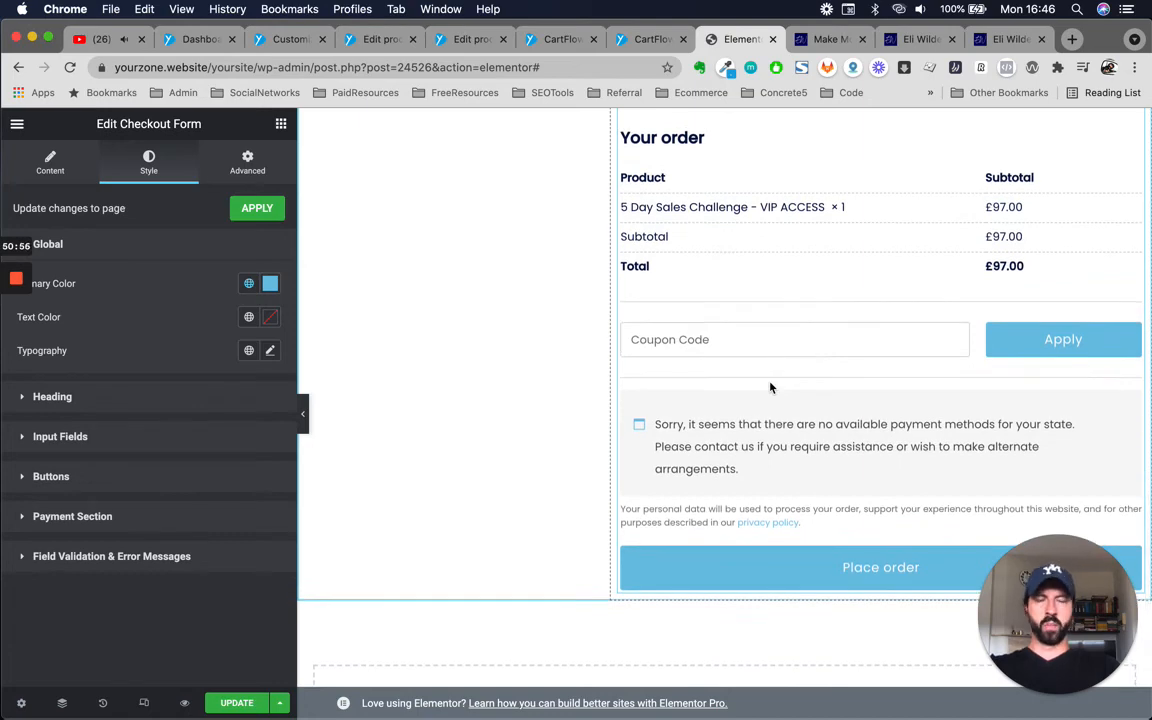
scroll(770, 387, up, 10)
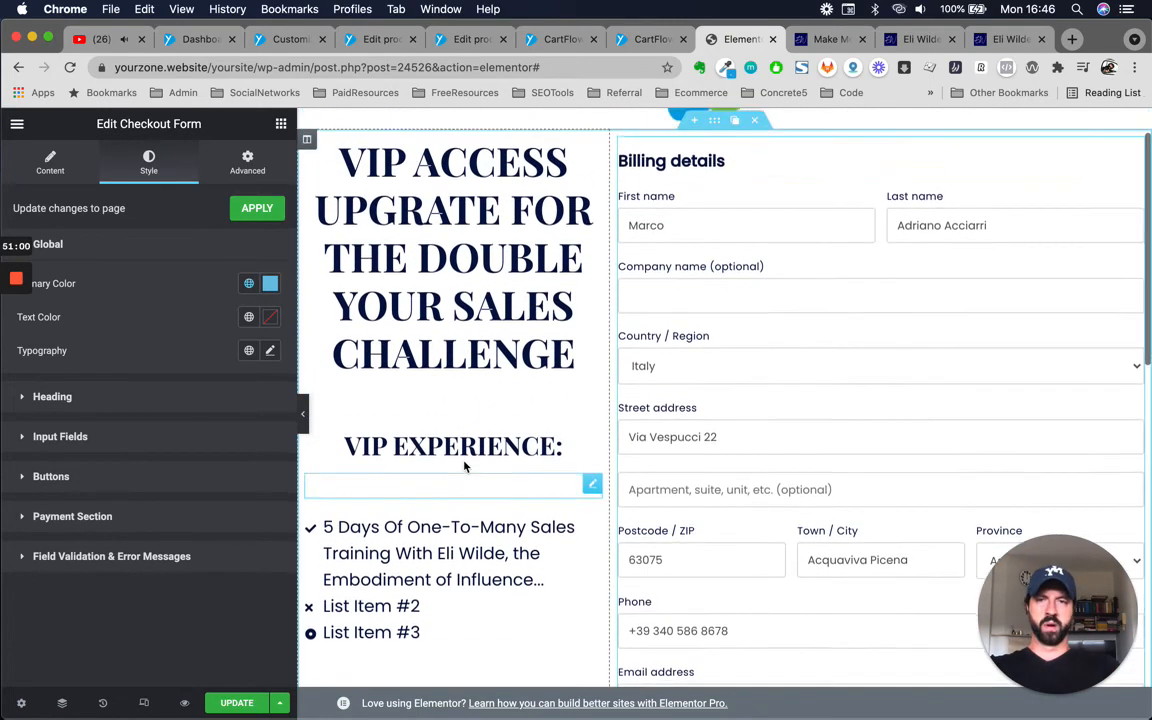
scroll(779, 435, up, 2)
scroll(779, 435, down, 15)
scroll(779, 435, up, 2)
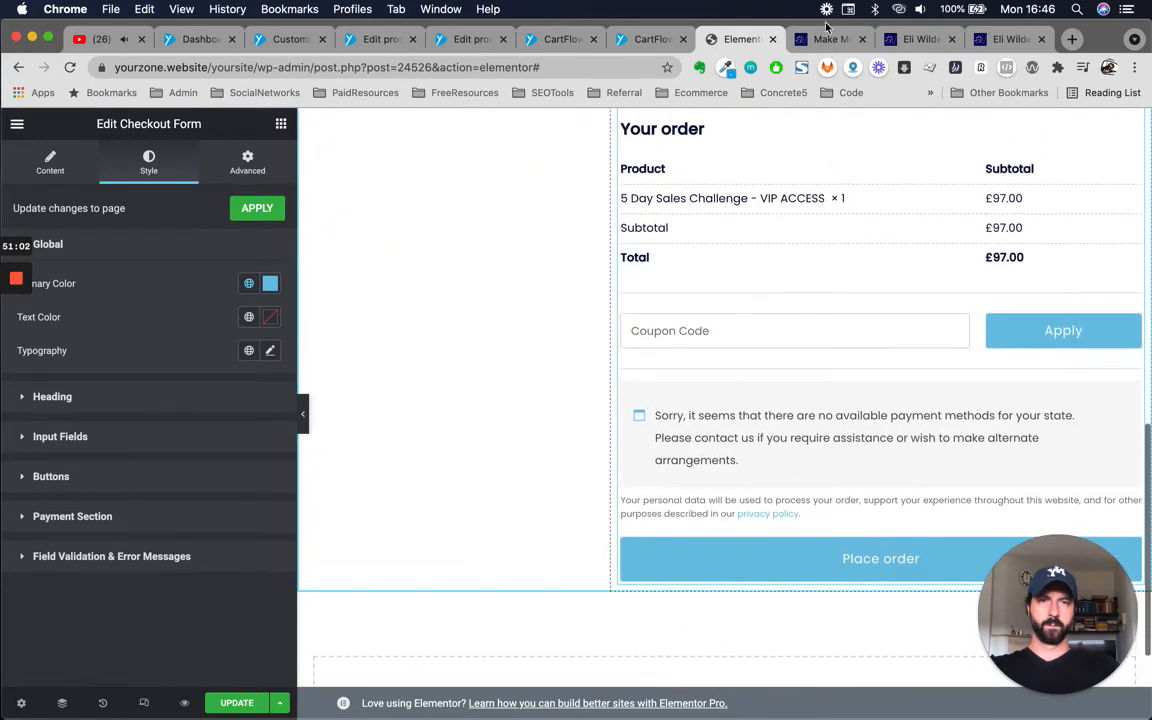
key(ctrl+Tab)
scroll(692, 340, down, 5)
scroll(692, 340, up, 5)
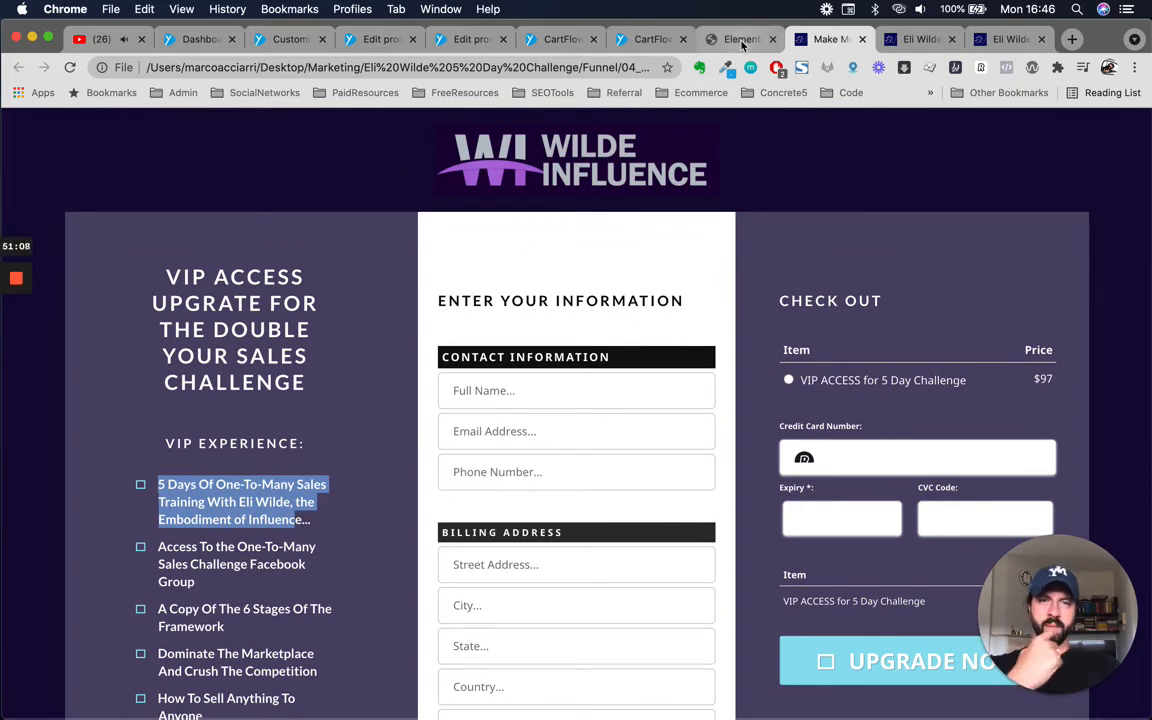
Set the boxed content width of the section holding the VIP headings and checkout form to 1000.
click(756, 40)
scroll(713, 177, up, 13)
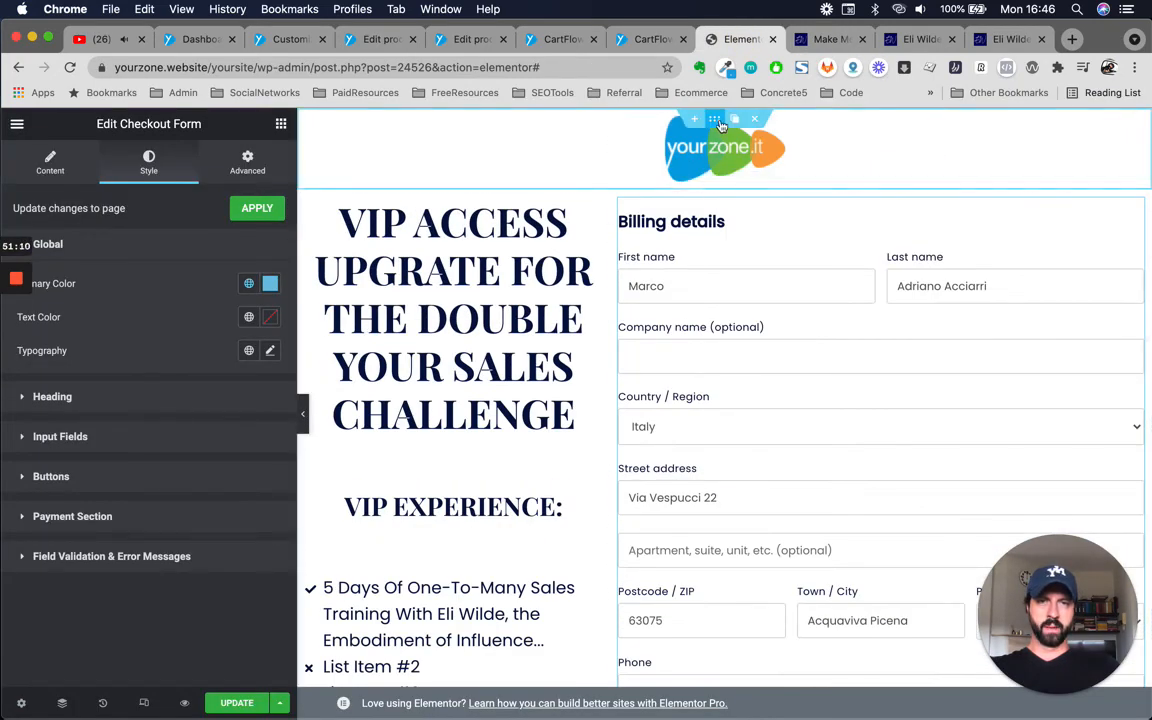
click(716, 121)
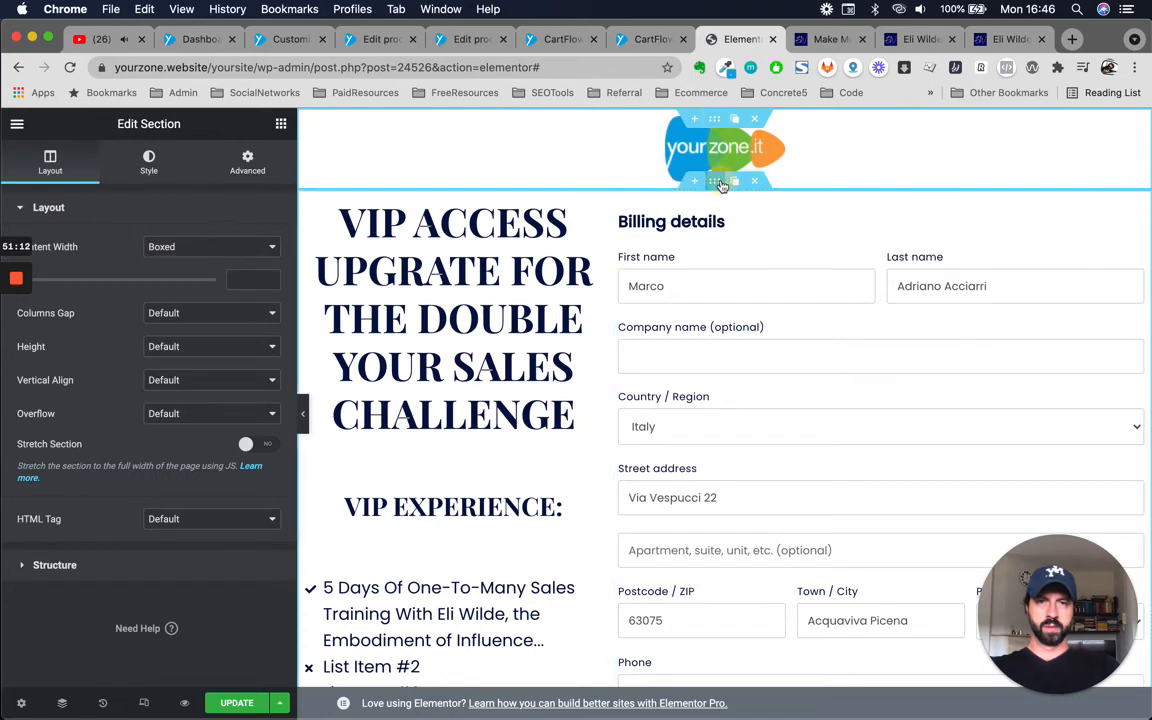
scroll(722, 425, down, 2)
scroll(720, 424, up, 3)
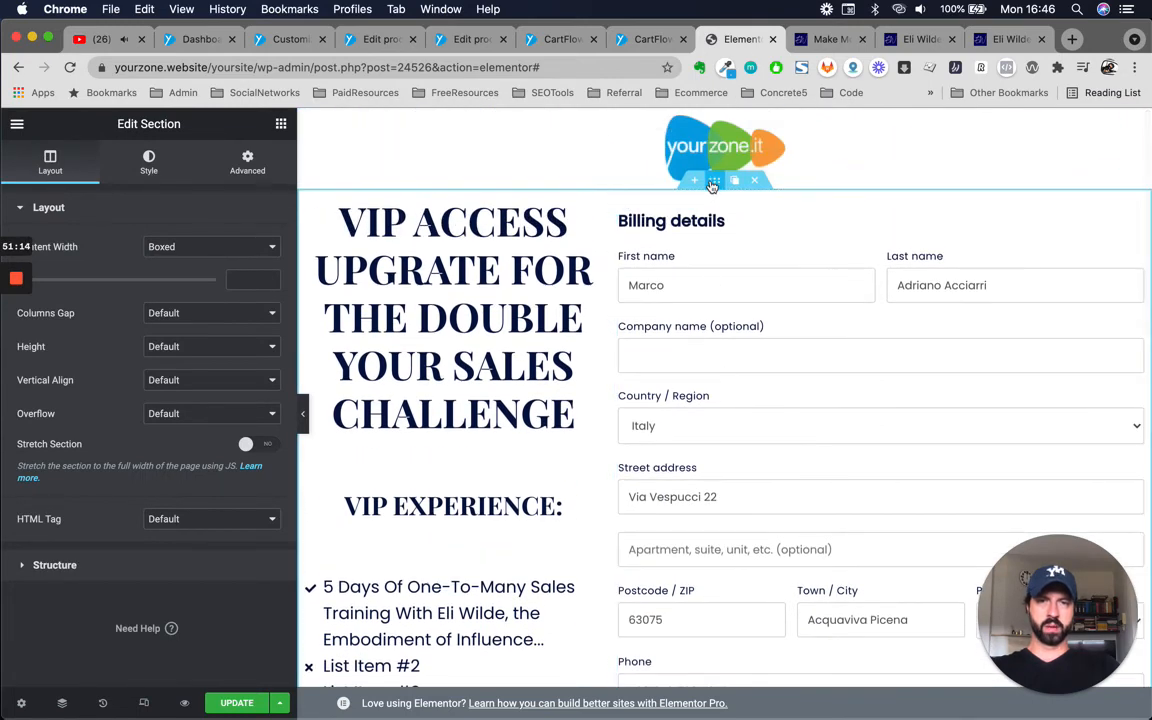
click(190, 246)
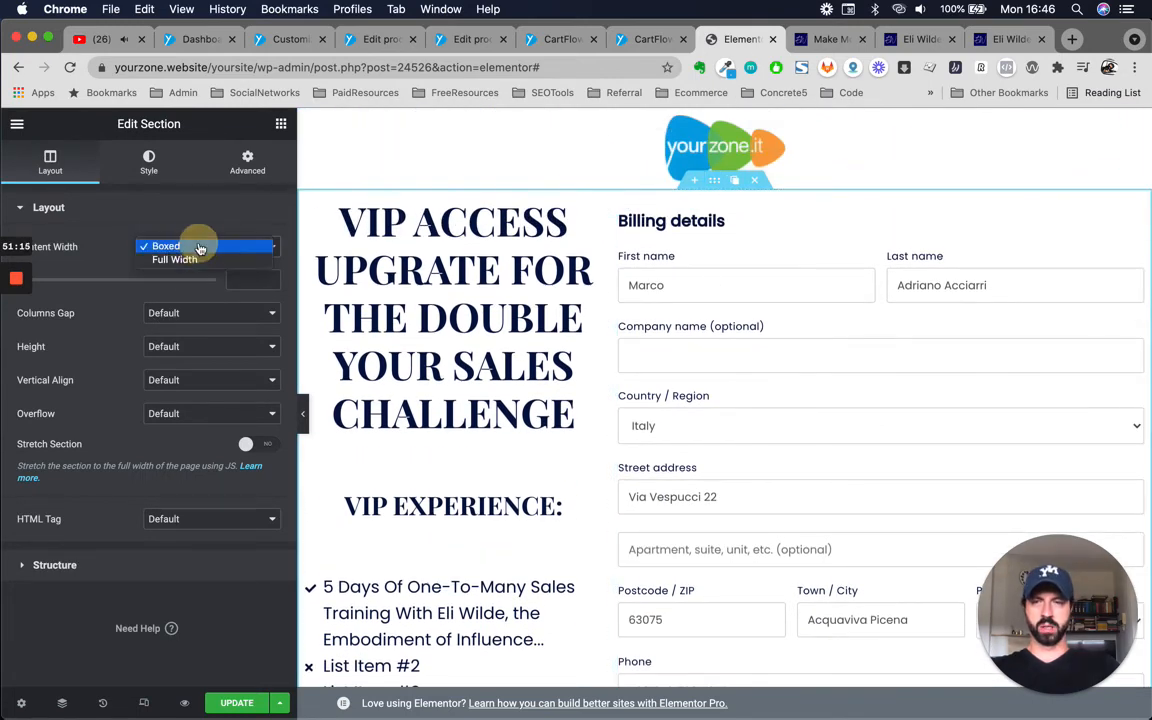
click(239, 284)
click(242, 279)
text(10)
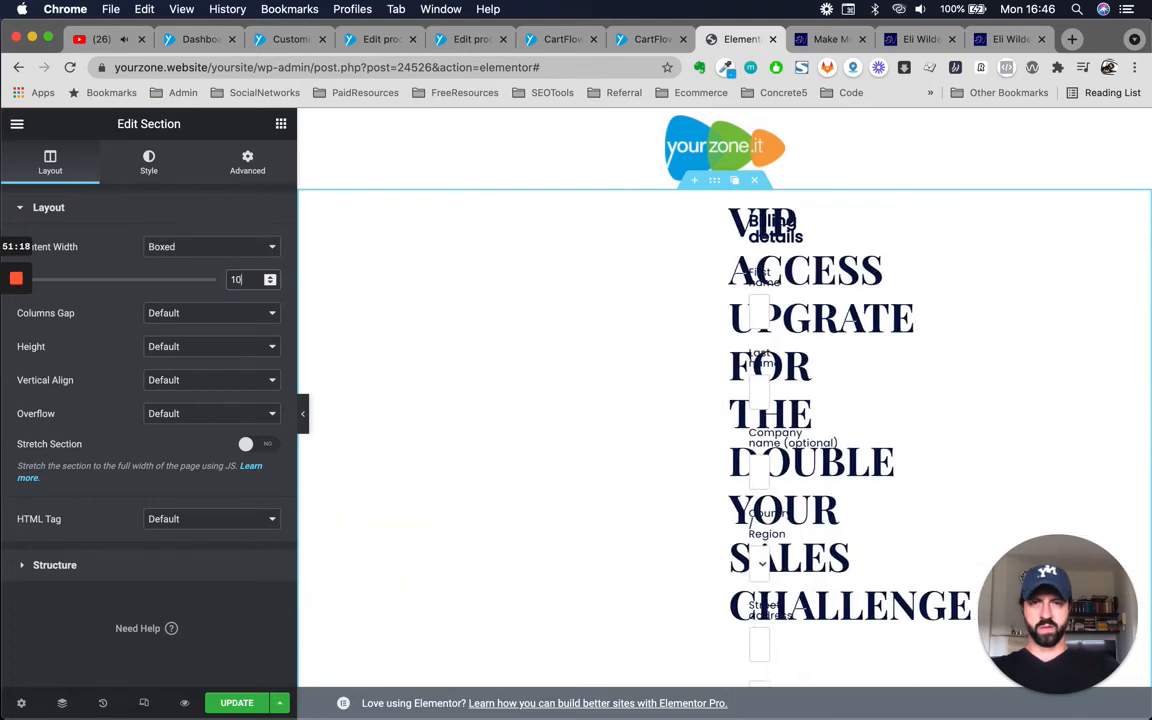
text(00)
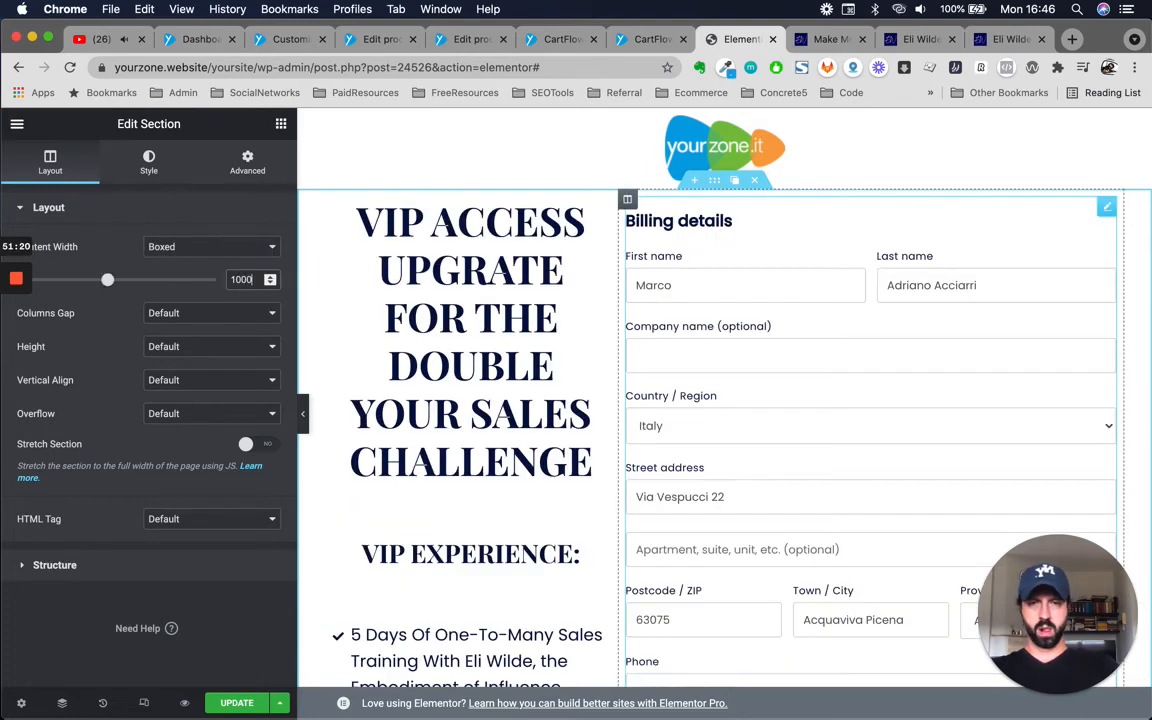
scroll(957, 545, down, 3)
scroll(900, 543, up, 3)
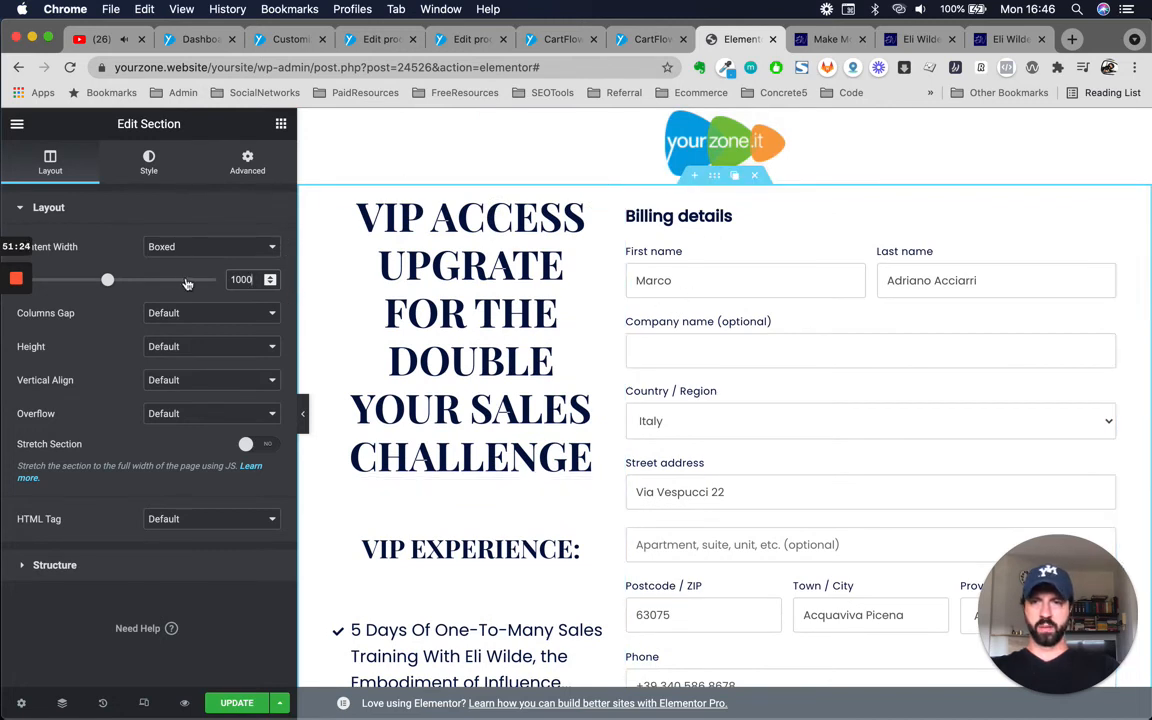
Give the checkout section a classic background in the global Primary color #6EC1E4.
click(149, 163)
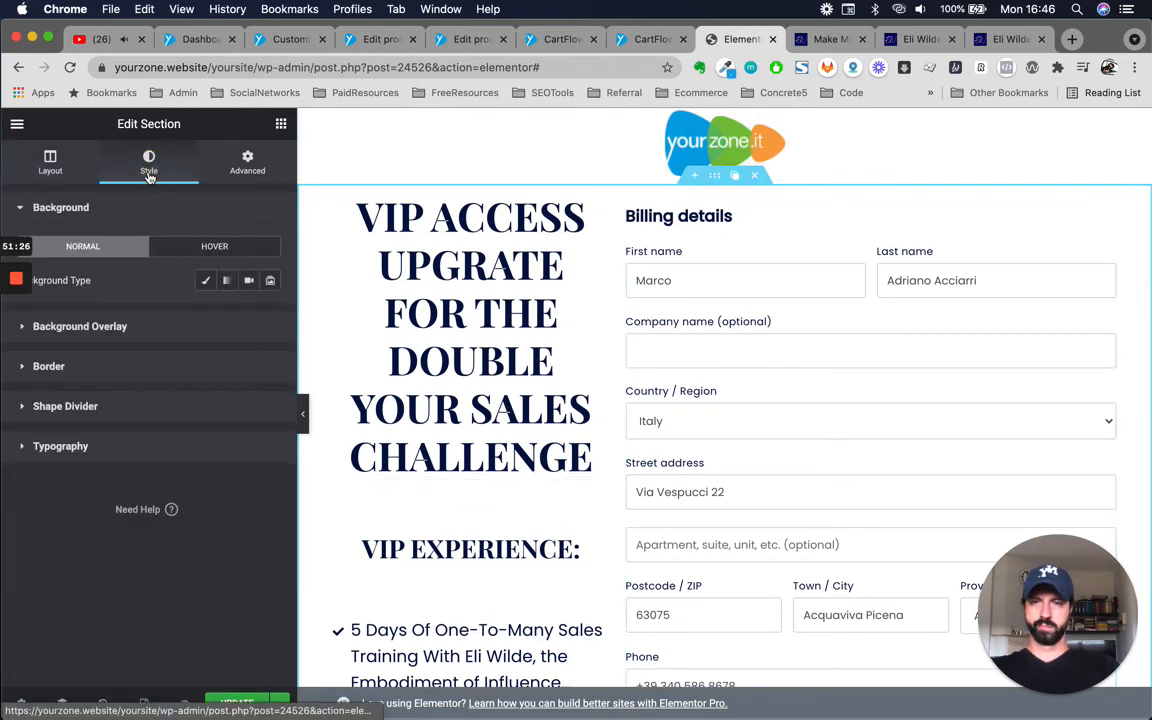
key(super+minus)
key(super+minus)
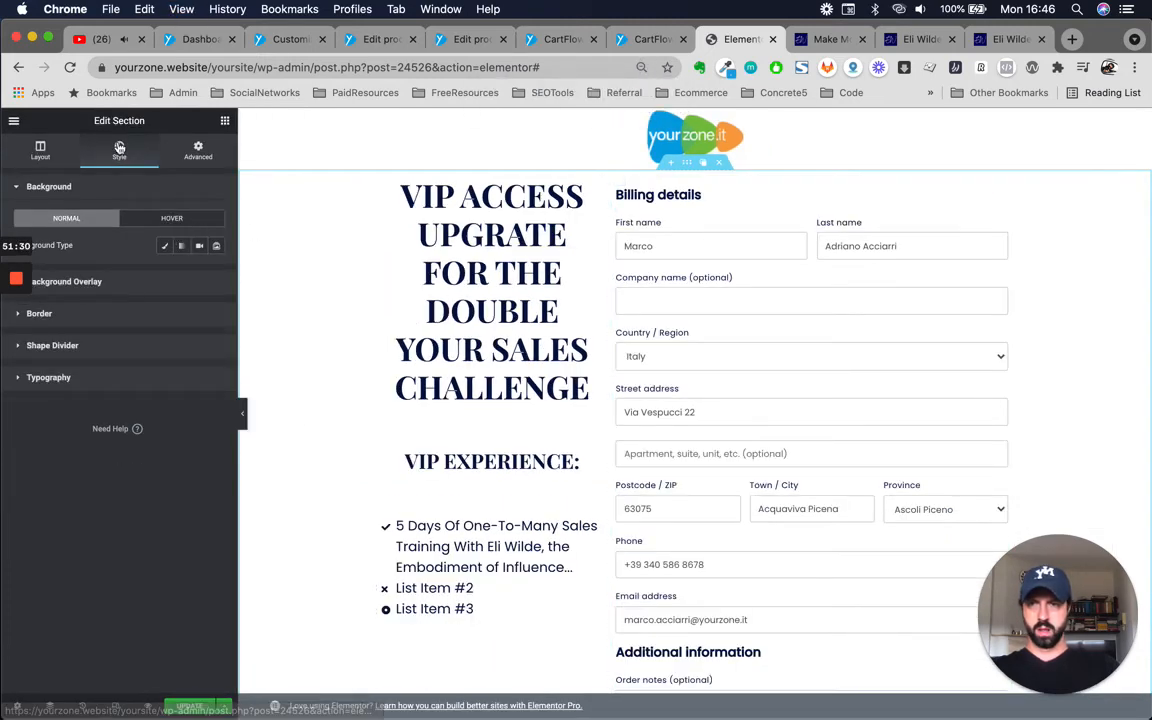
click(165, 245)
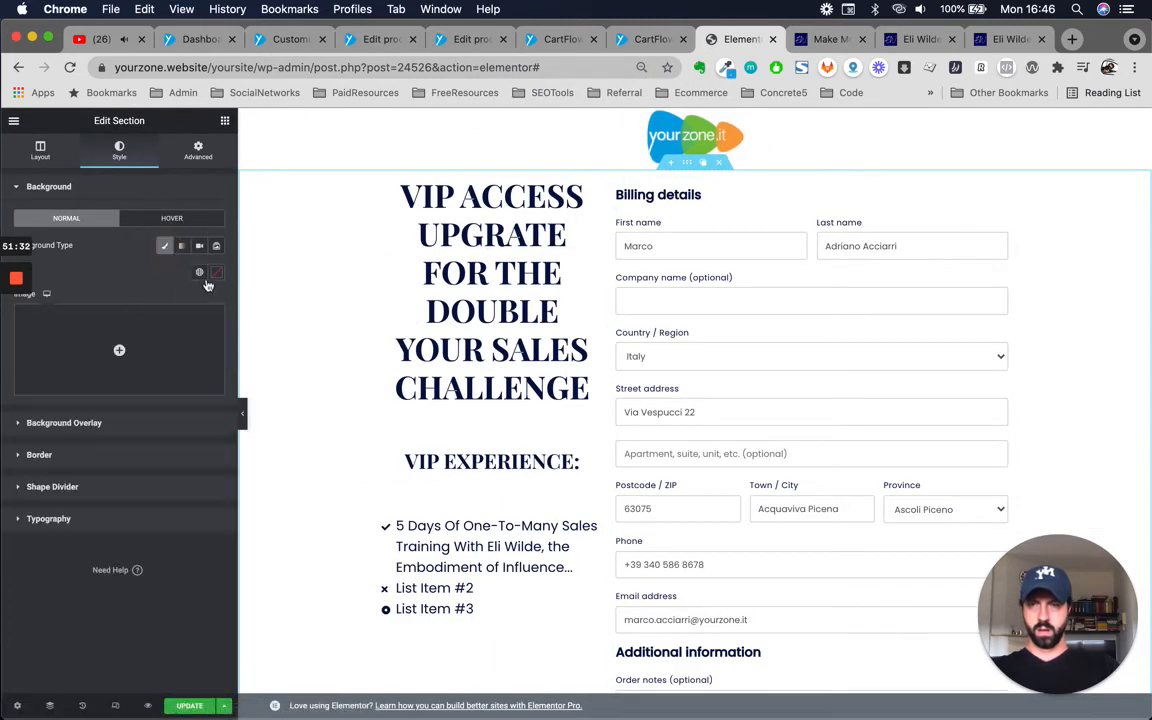
click(200, 274)
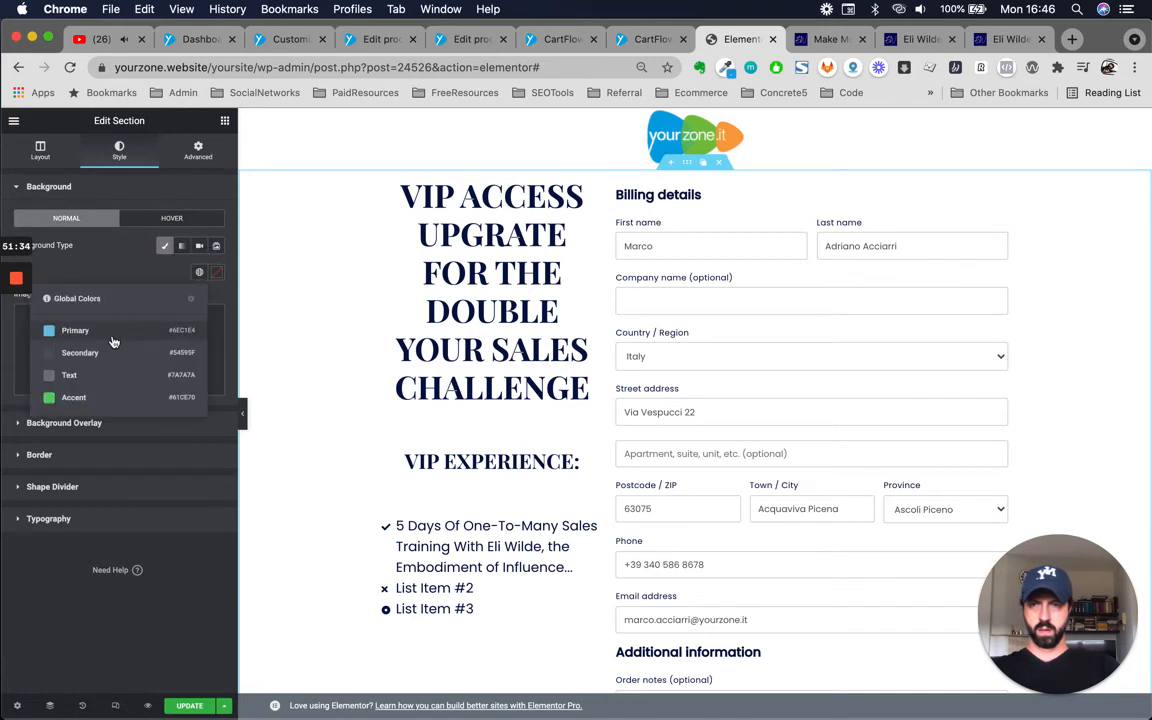
click(105, 307)
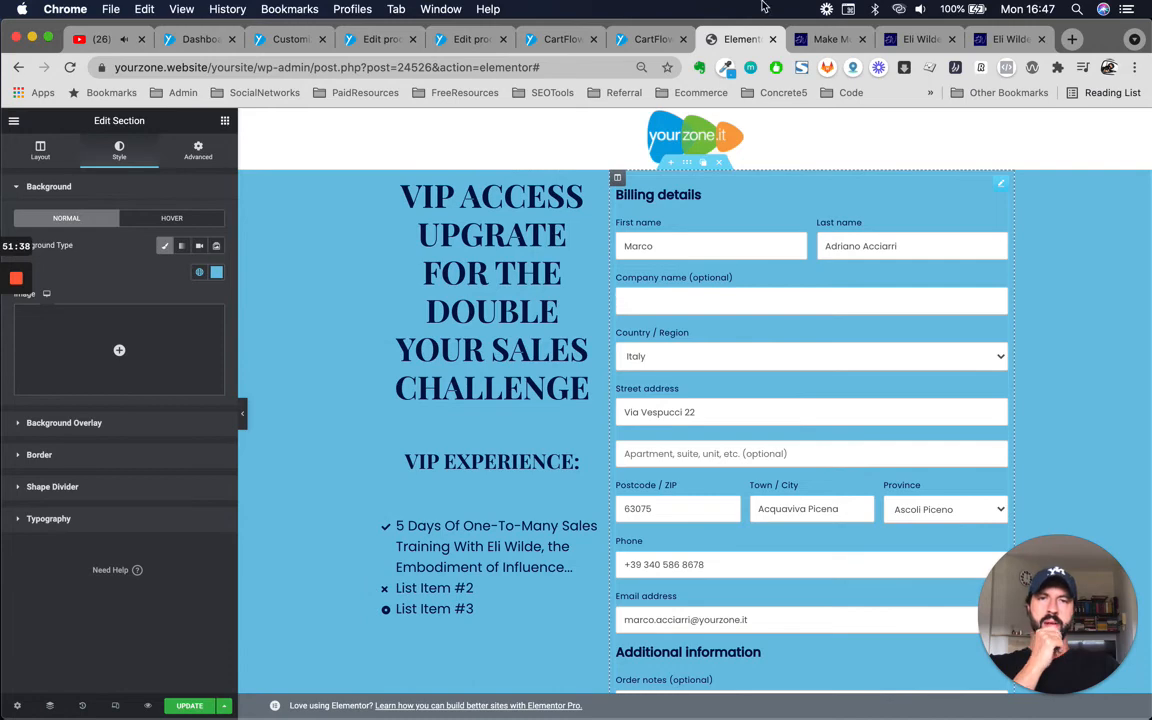
Check the reference order page, and insert a two-column inner section in a new section between the logo and the checkout section.
key(ctrl+Tab)
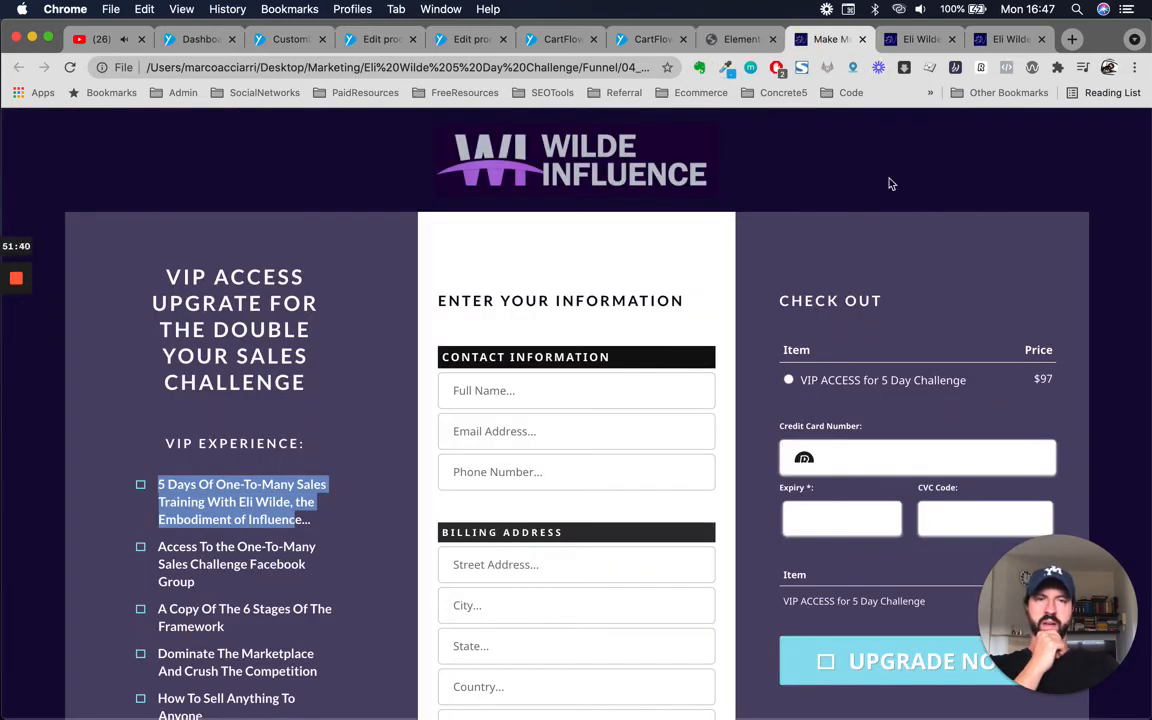
click(725, 39)
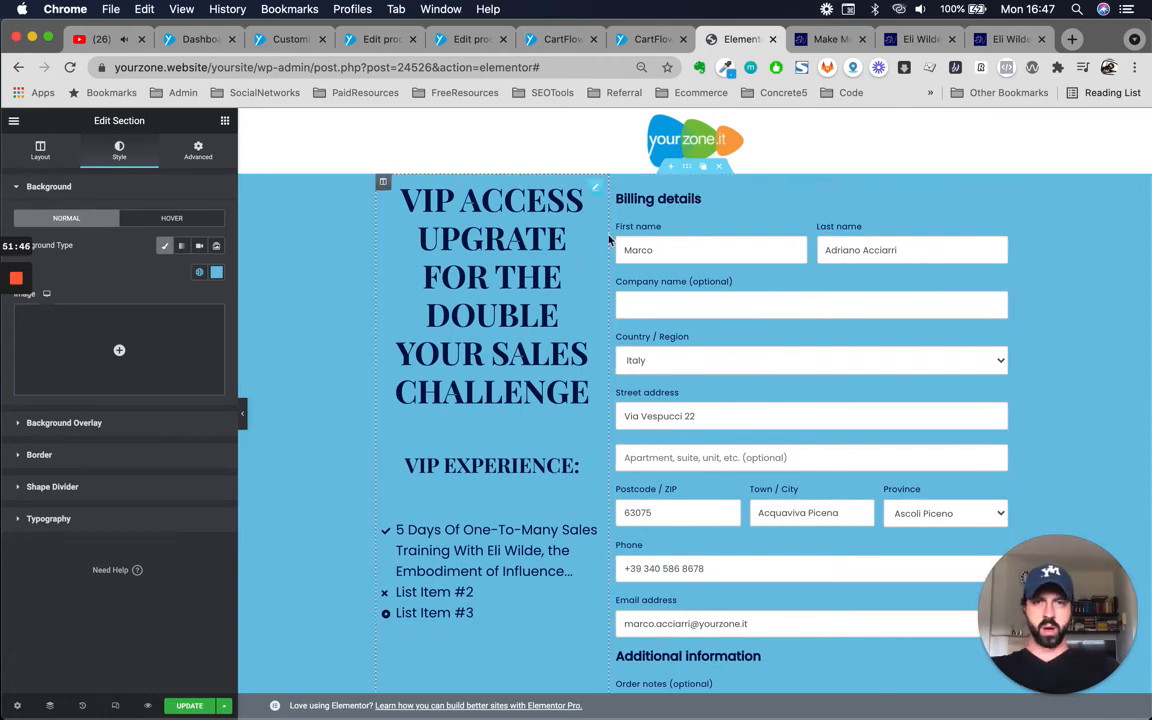
scroll(627, 240, down, 10)
scroll(640, 450, up, 10)
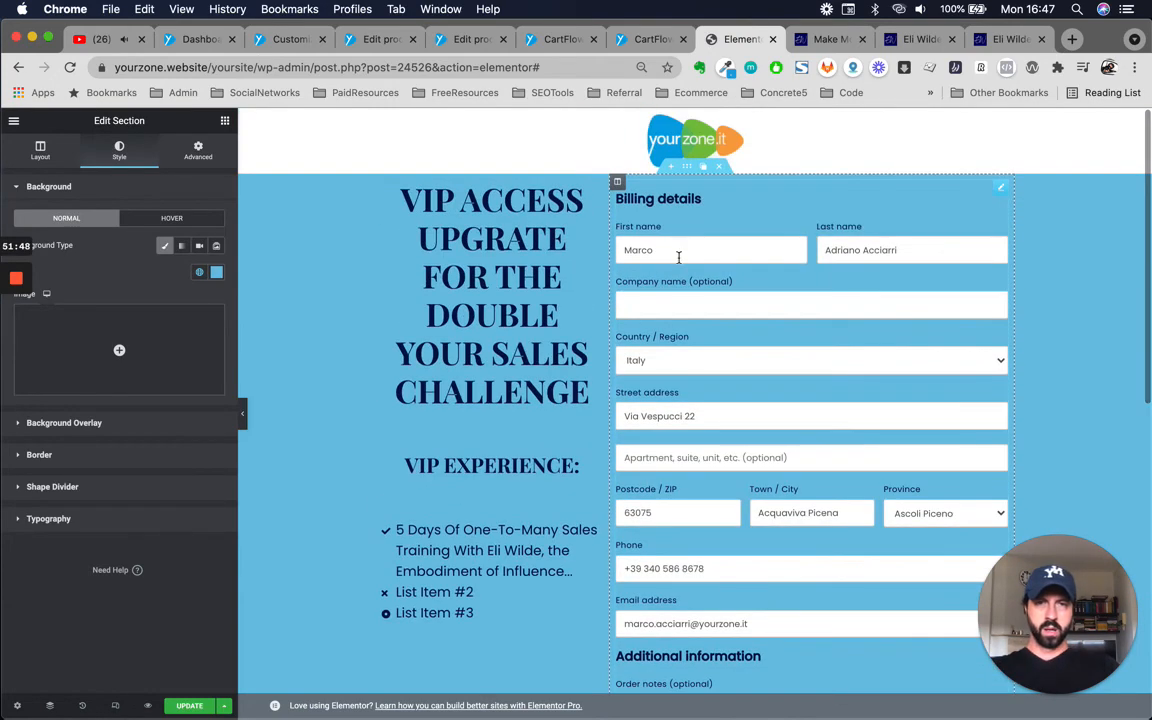
click(671, 166)
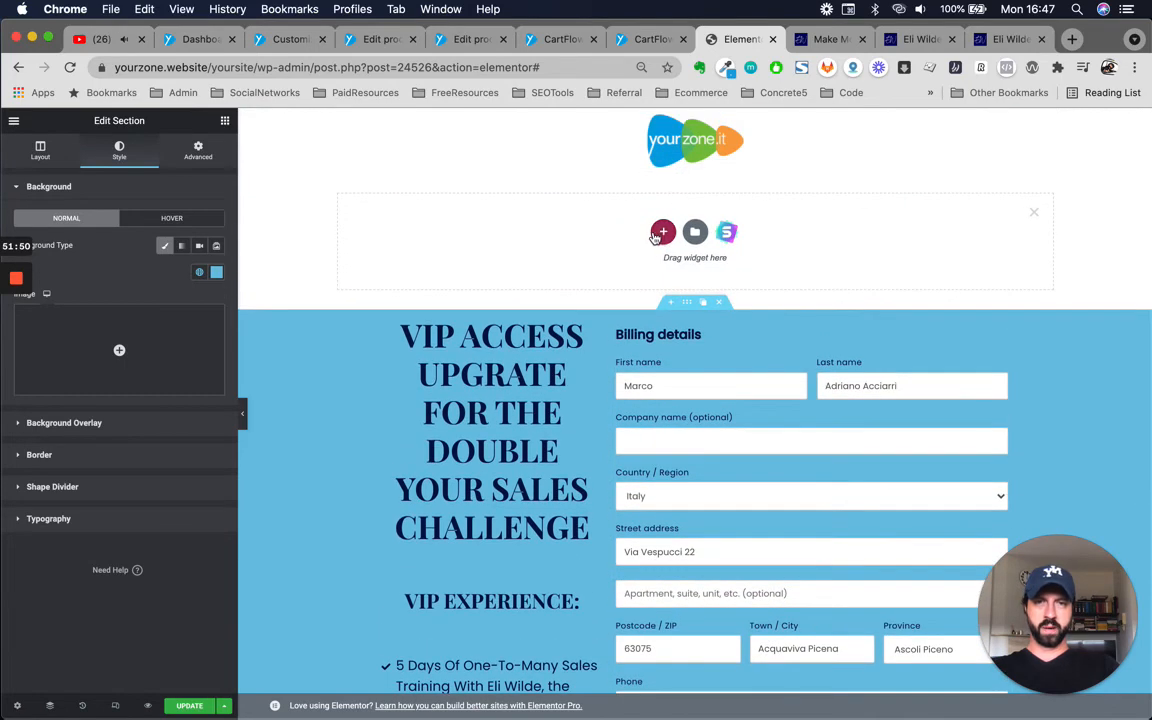
click(225, 122)
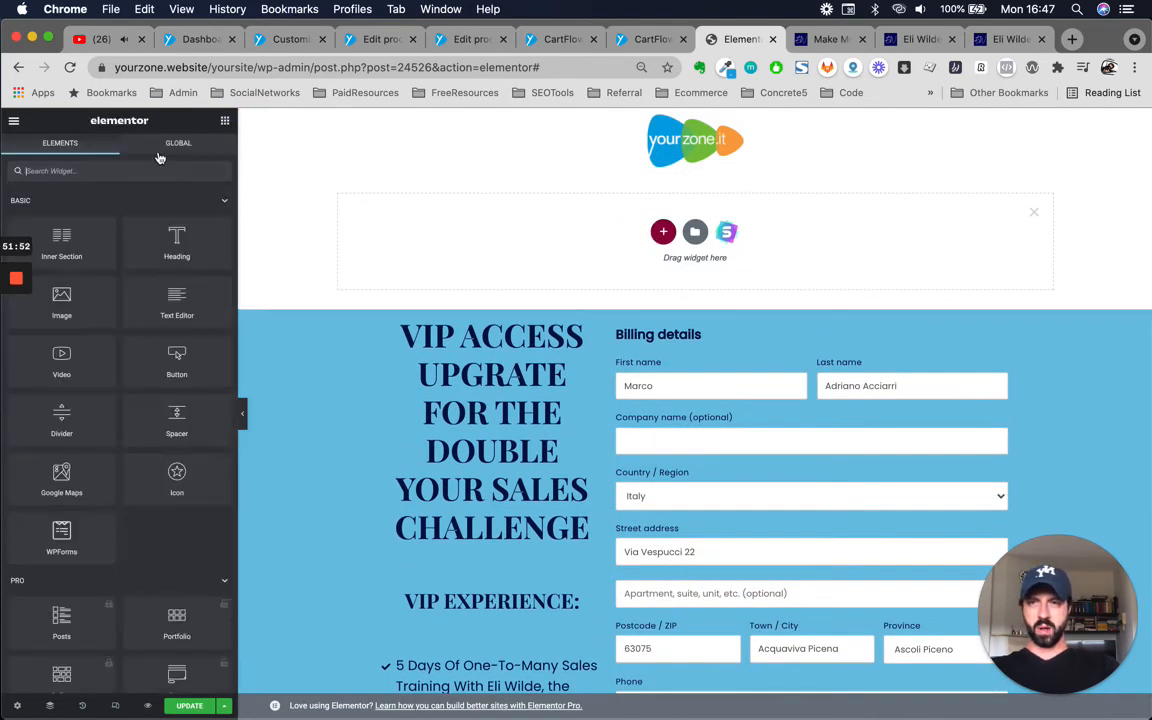
drag(61, 253, 690, 250)
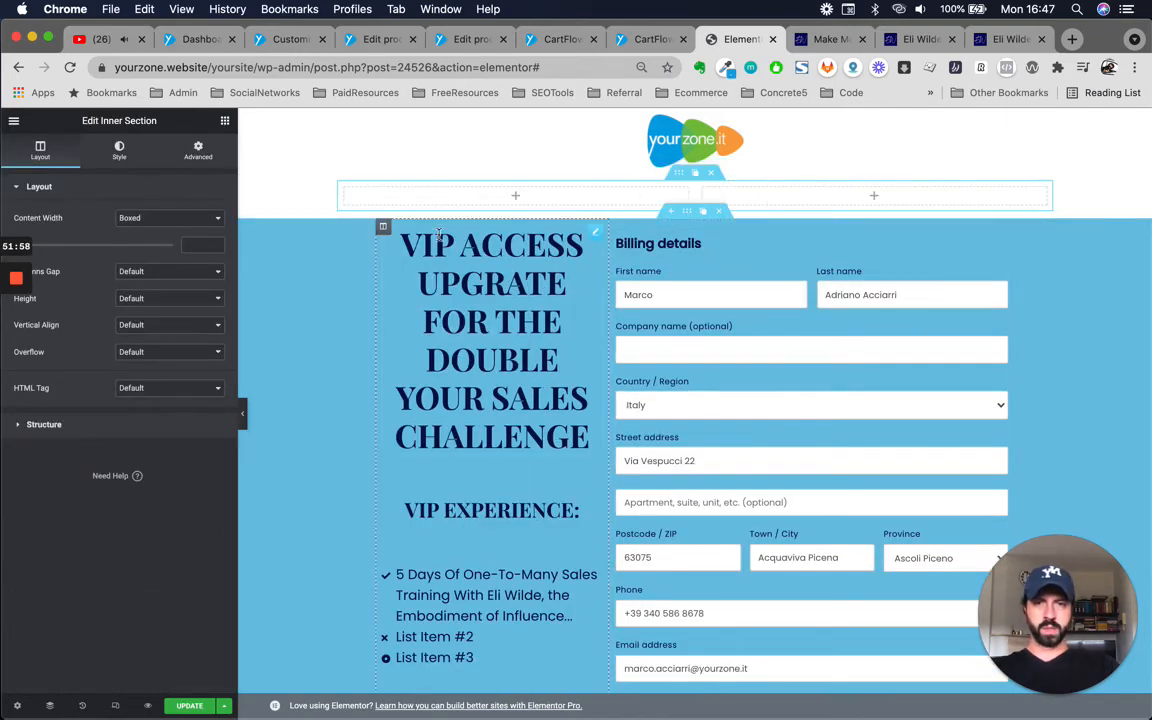
Move both VIP headings and the benefits list into the inner section's first column and the checkout form into its second column.
drag(597, 236, 566, 195)
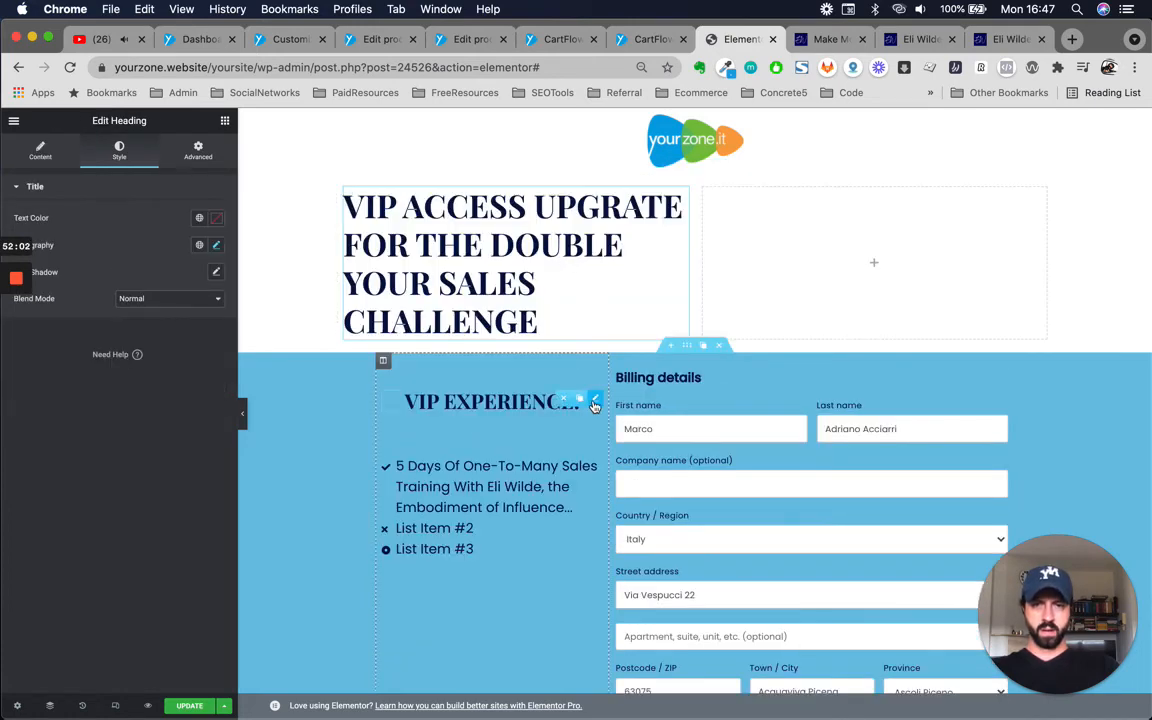
drag(595, 402, 578, 330)
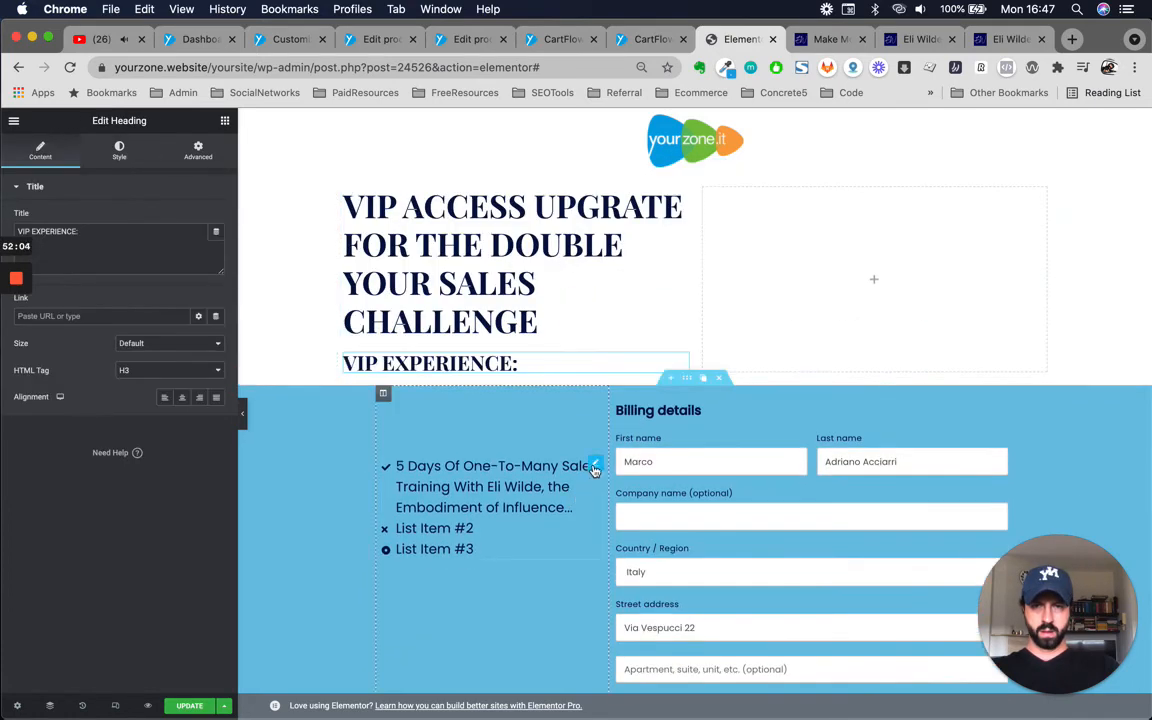
drag(594, 470, 566, 378)
scroll(850, 540, down, 5)
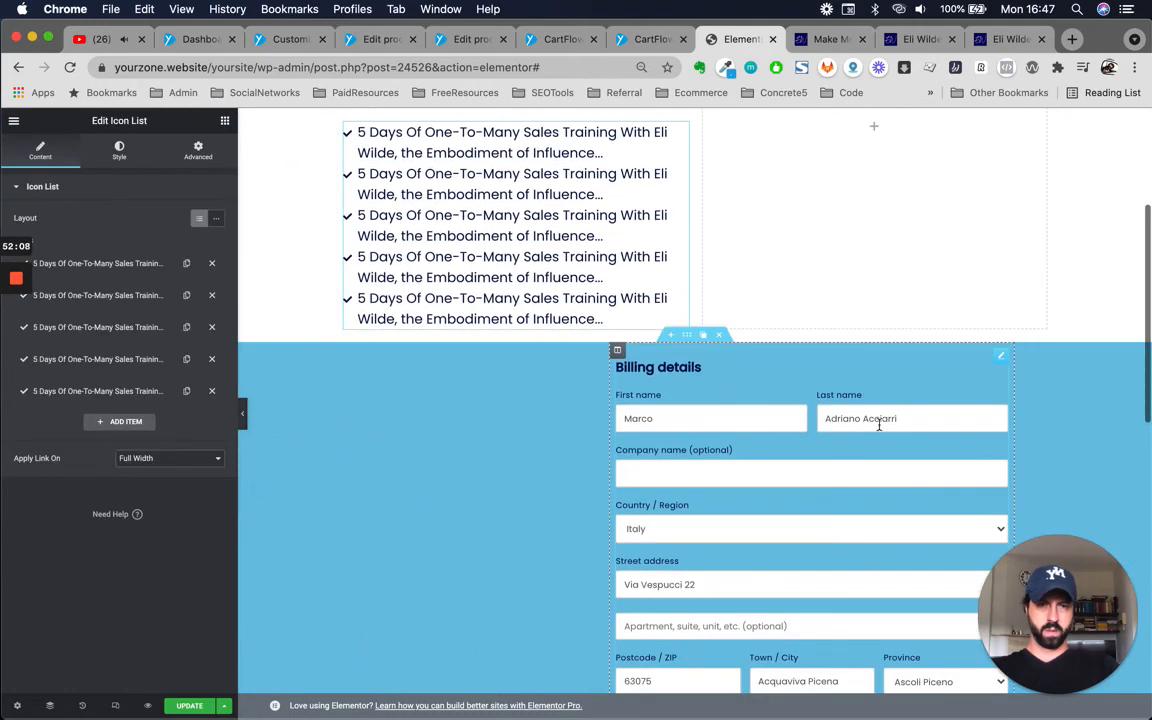
drag(1000, 357, 879, 315)
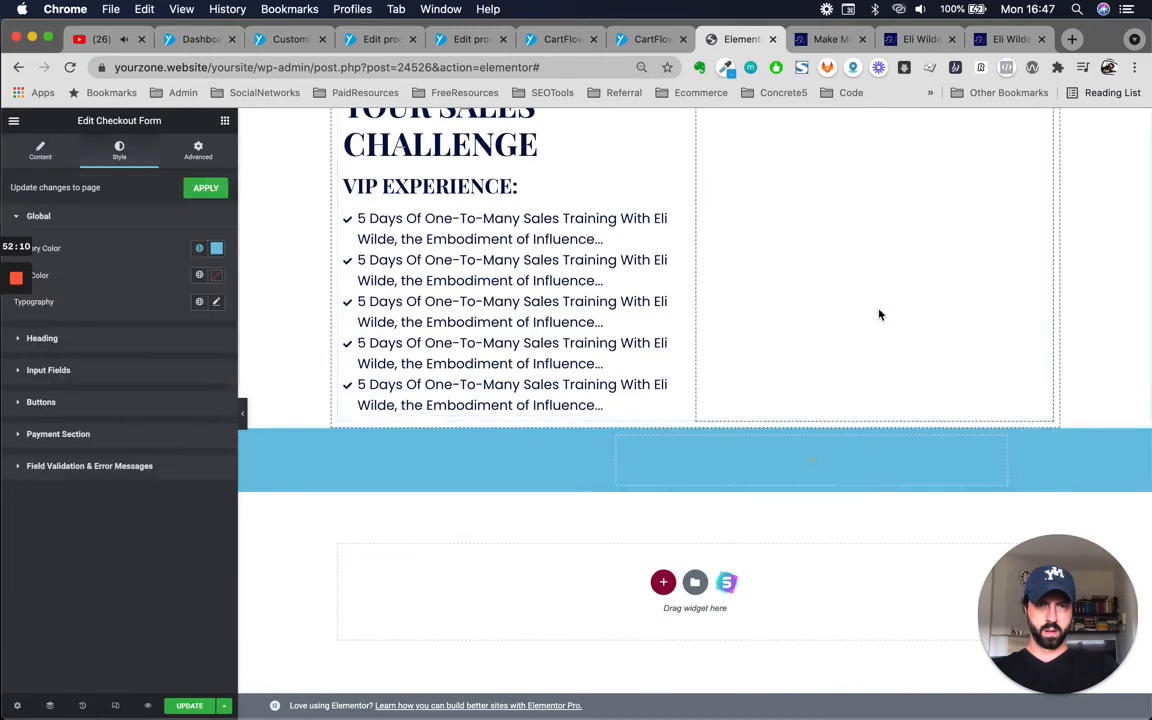
Delete the emptied light blue section below the new inner section.
scroll(880, 315, up, 3)
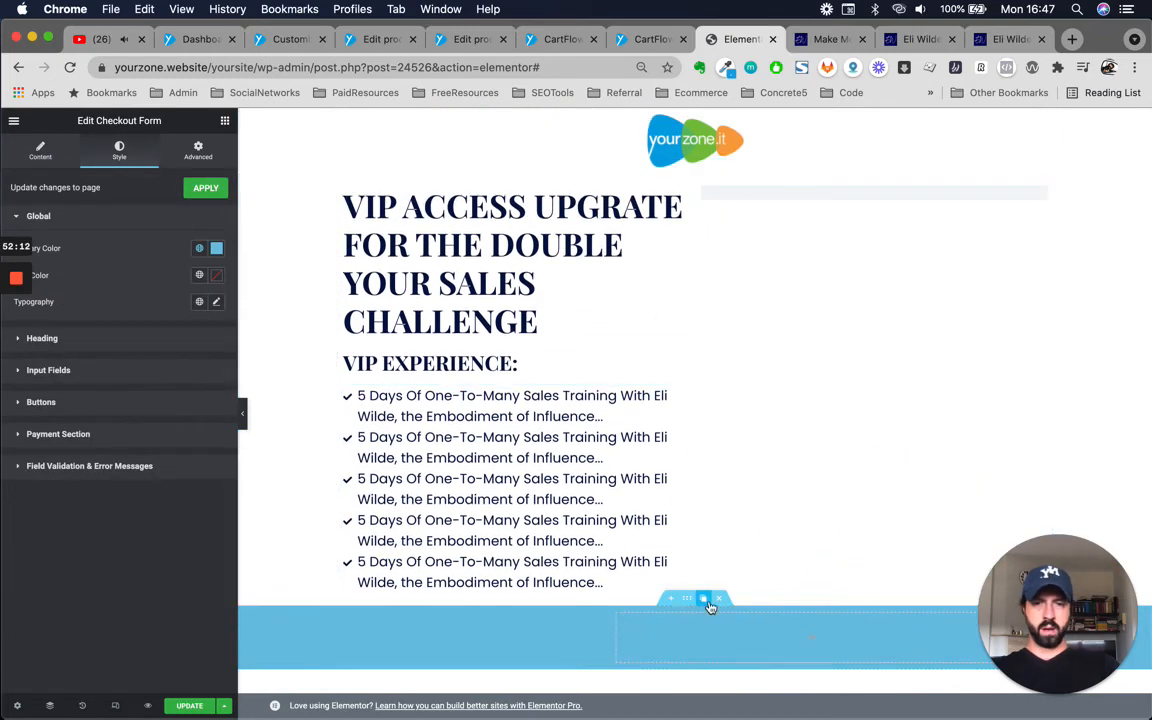
scroll(715, 520, down, 10)
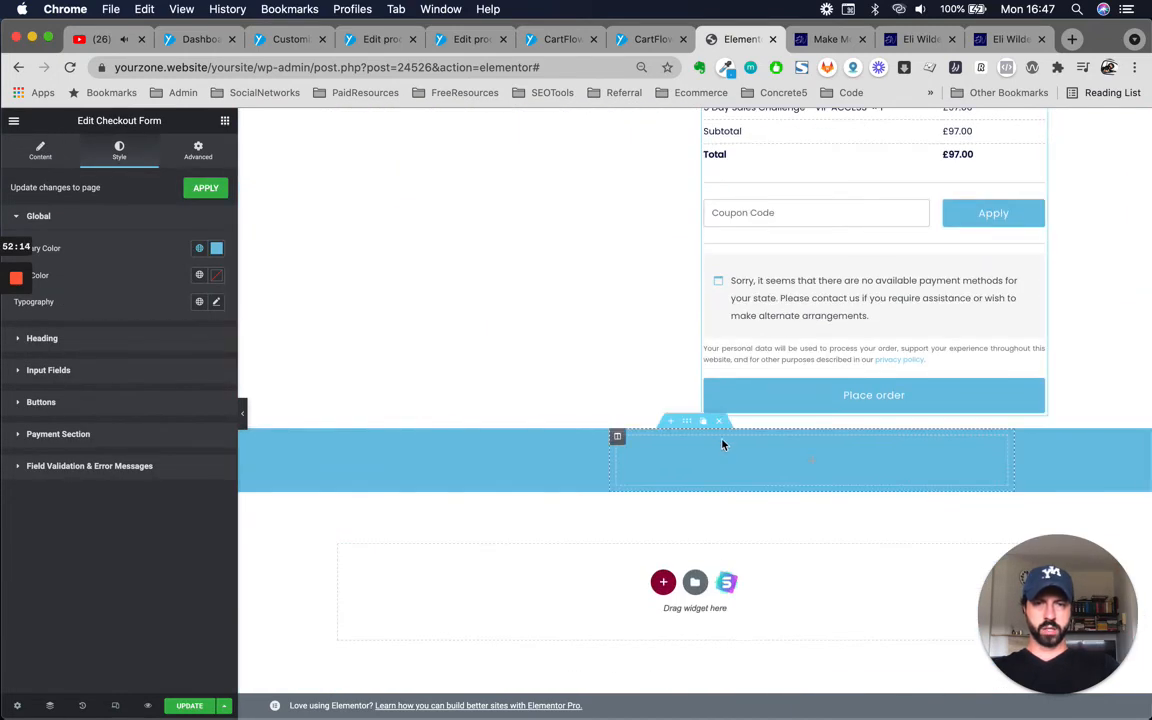
click(720, 427)
scroll(712, 320, up, 10)
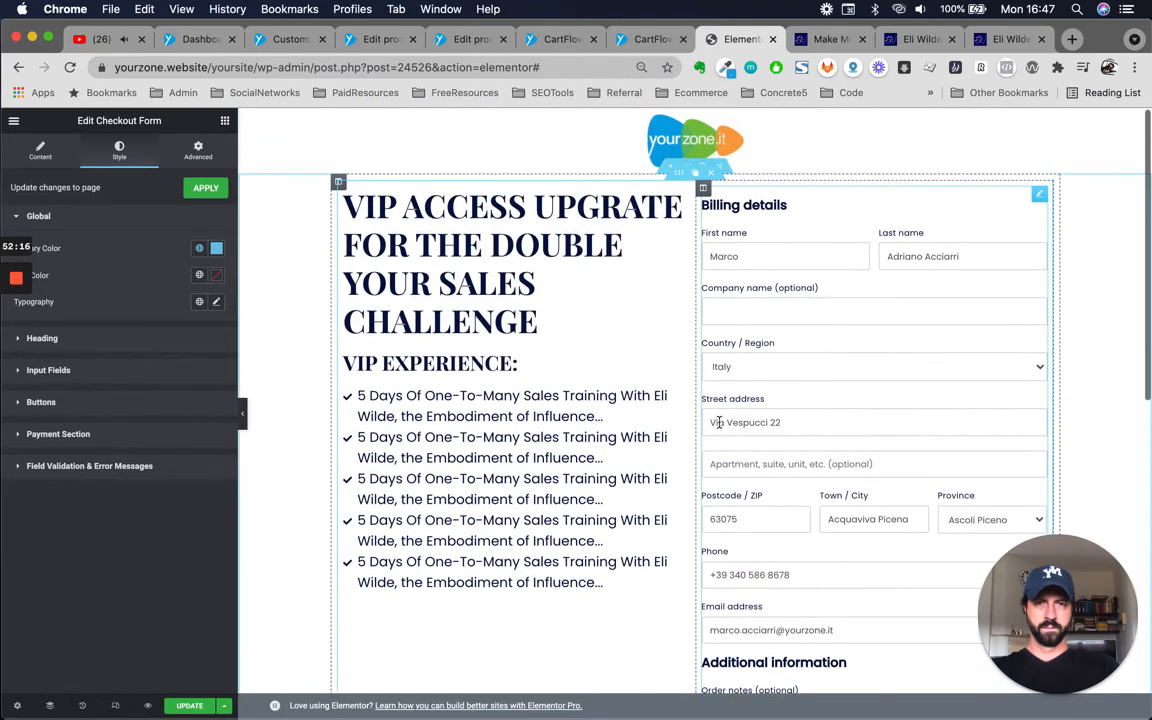
Give the inner section a classic background in the global Primary color #6EC1E4.
click(680, 175)
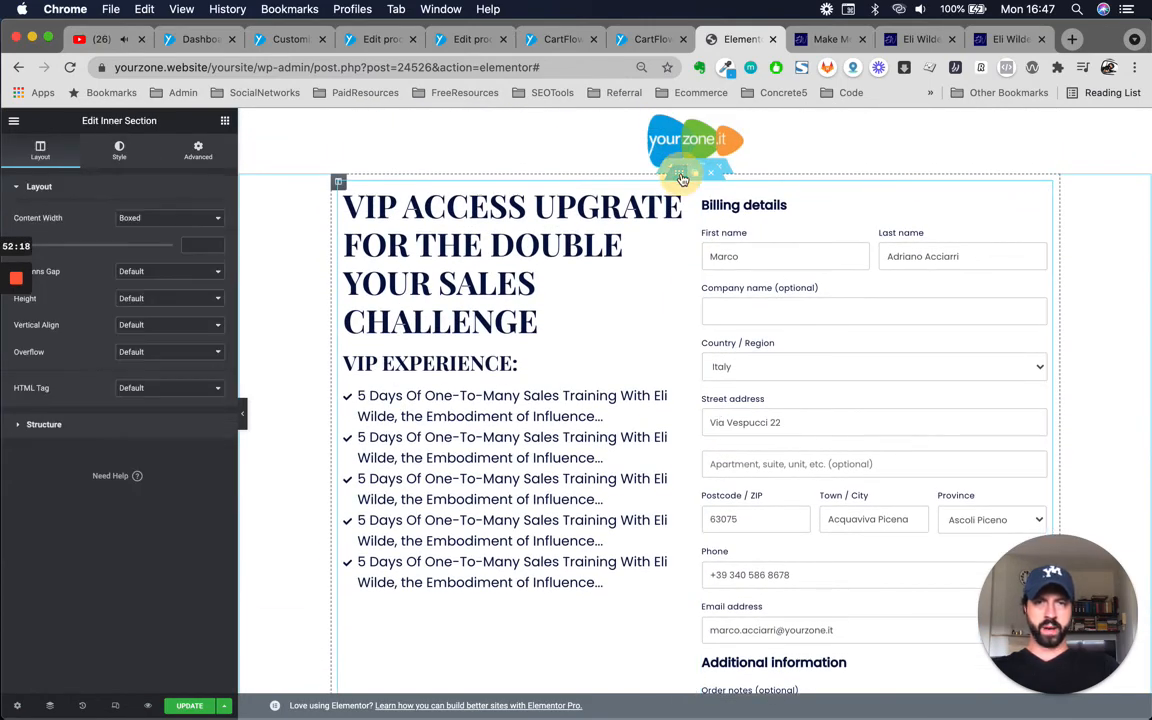
click(119, 150)
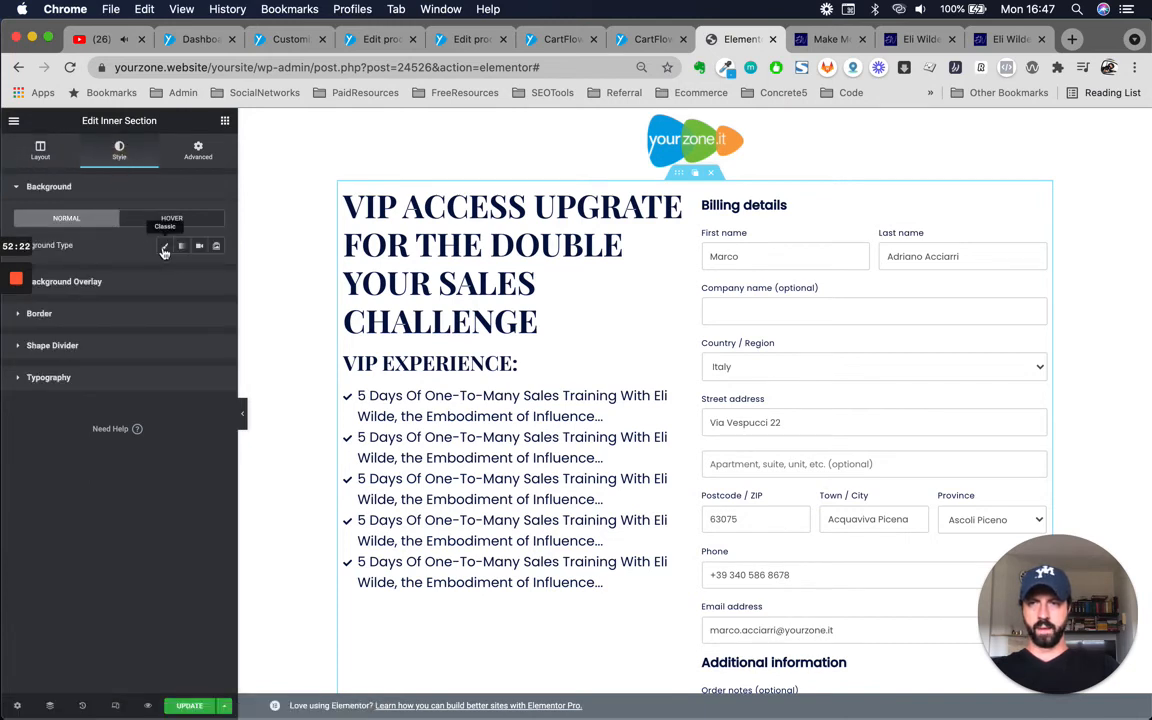
click(165, 248)
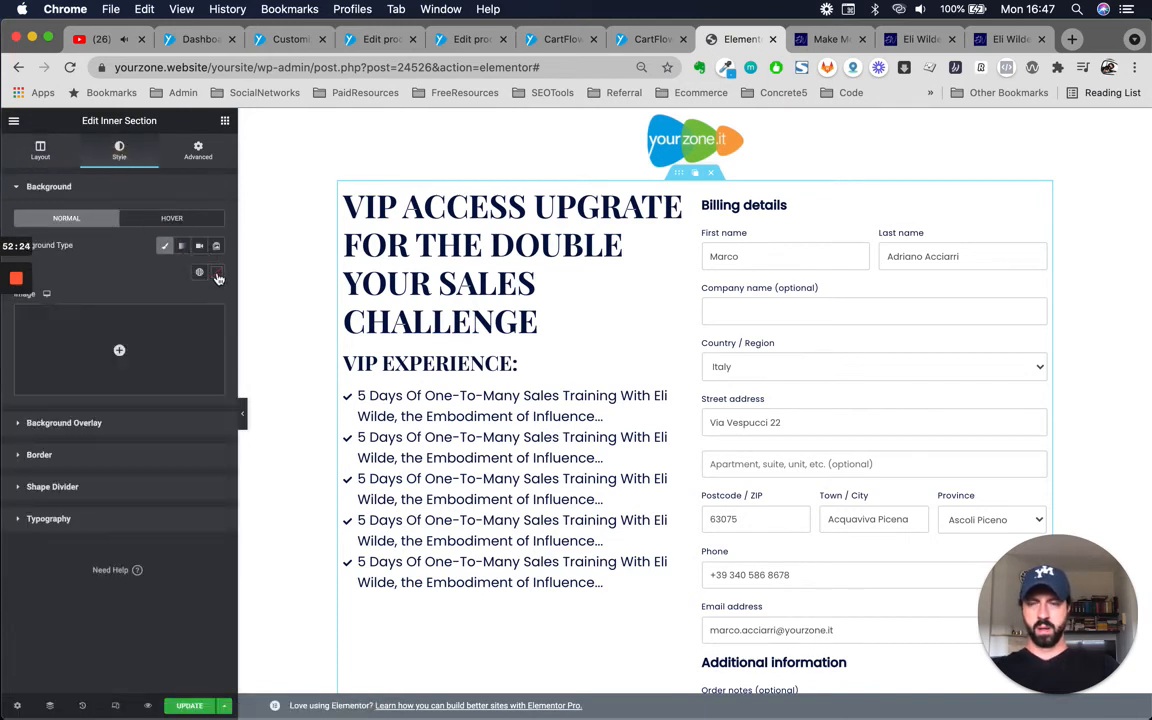
click(199, 272)
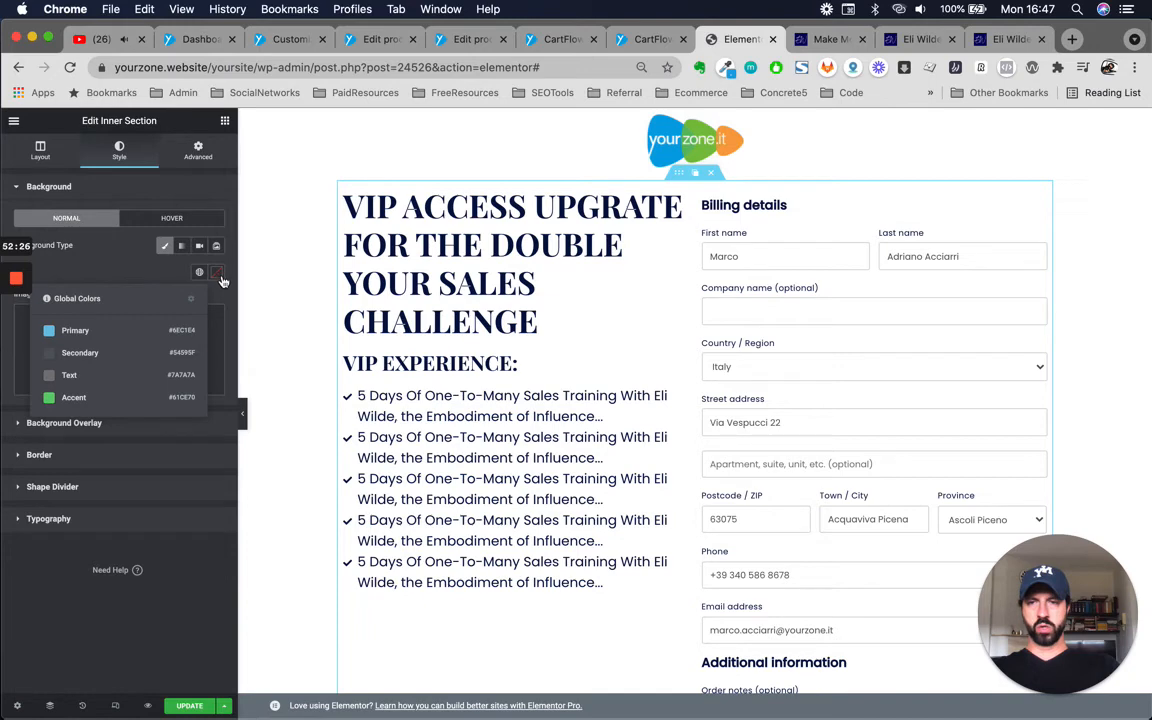
click(217, 274)
click(199, 272)
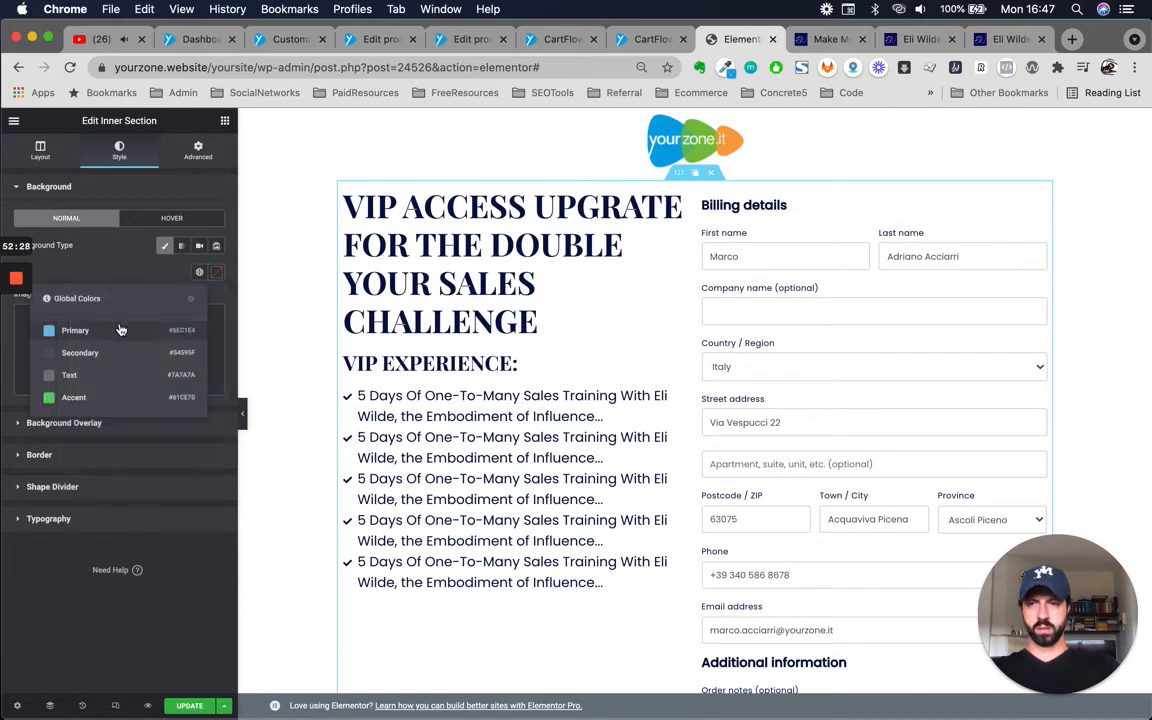
click(116, 328)
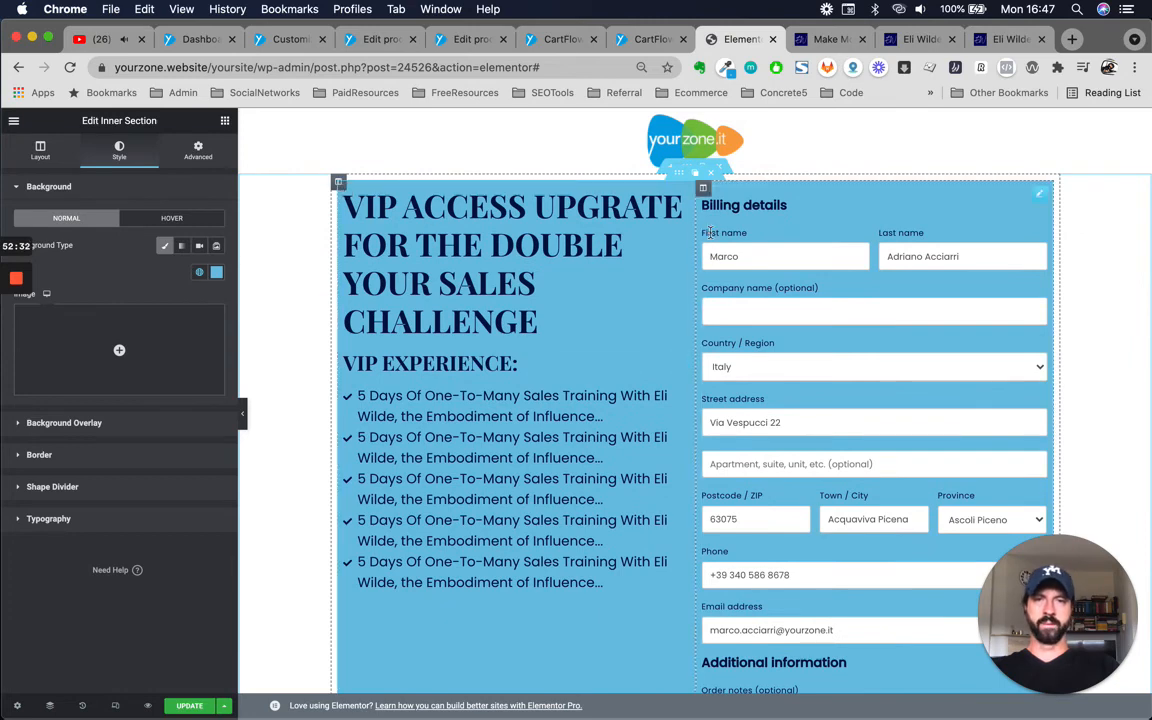
Try a boxed content width of 1000 on the inner section and clear the value again.
click(692, 170)
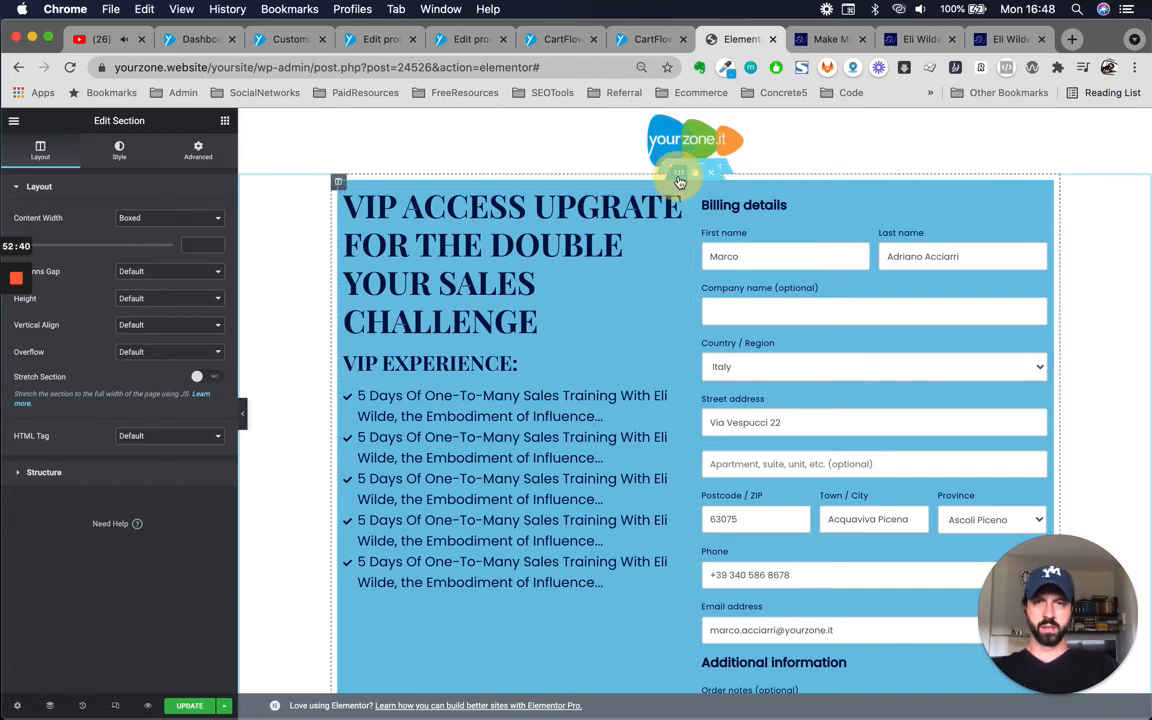
click(680, 174)
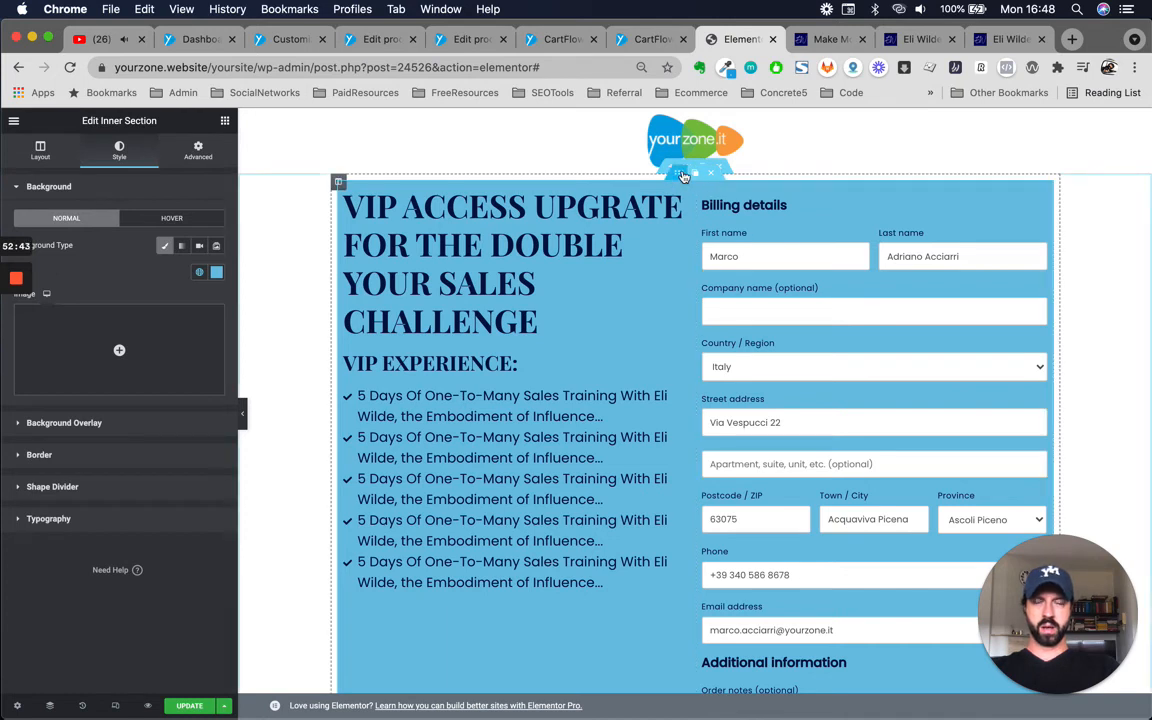
click(40, 150)
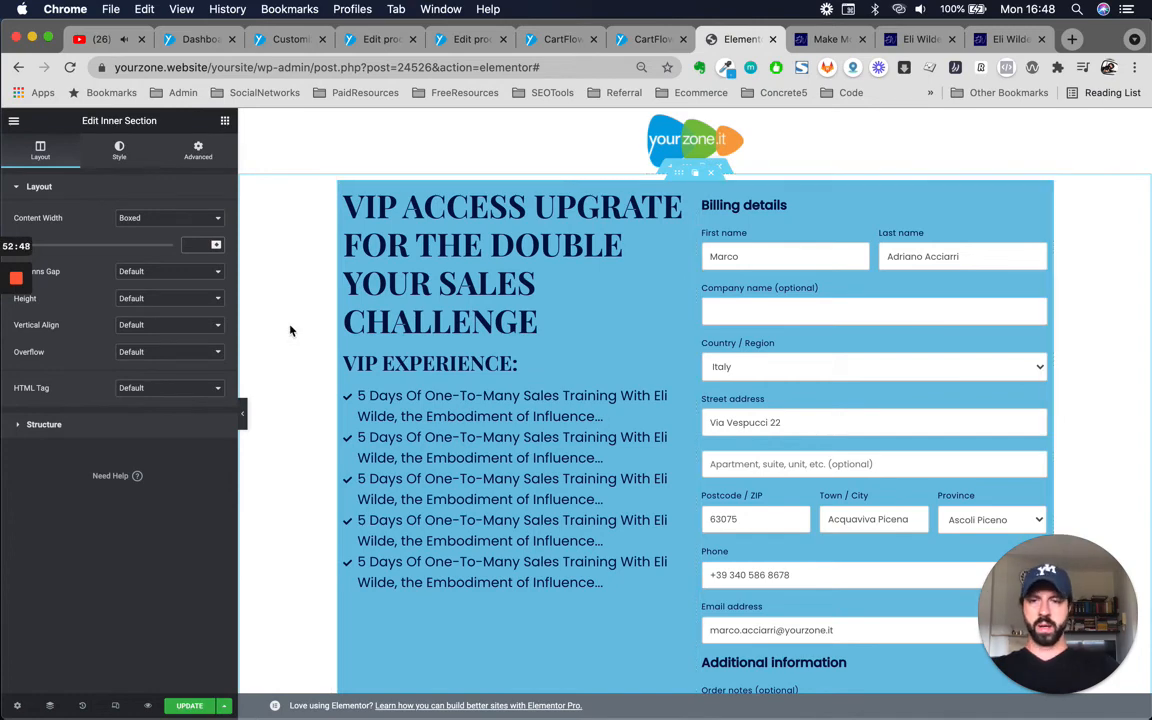
text(1000)
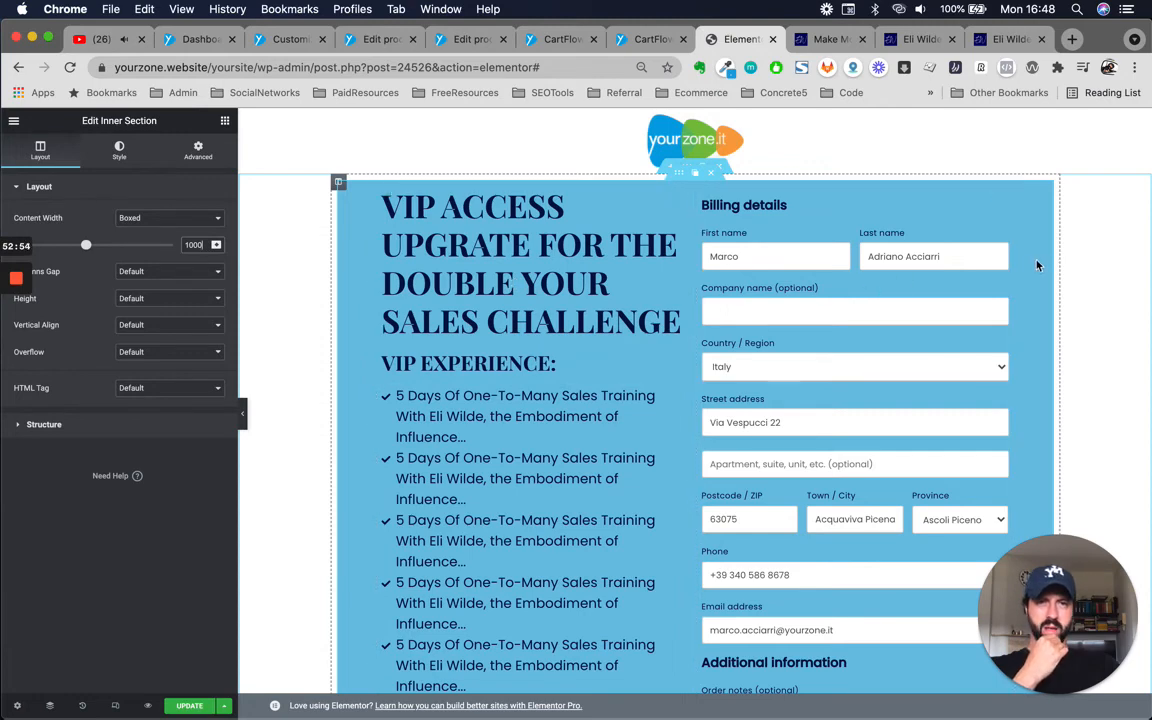
click(193, 244)
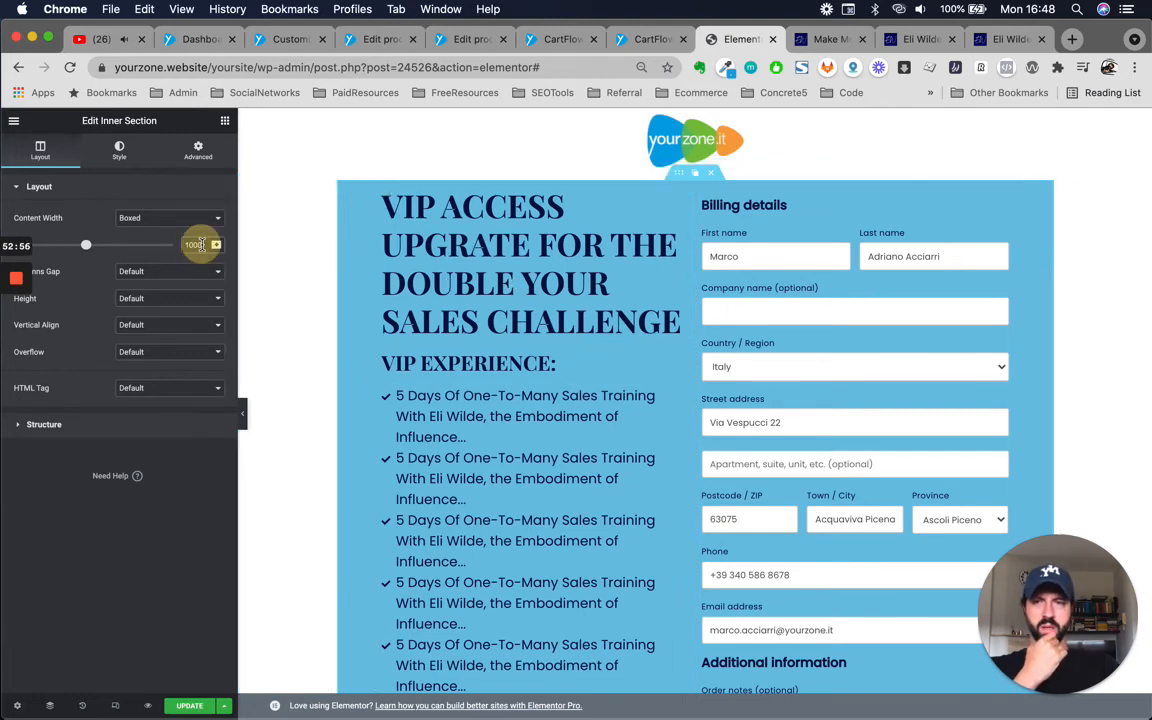
key(BackSpace)
key(BackSpace)
key(BackSpace)
key(BackSpace)
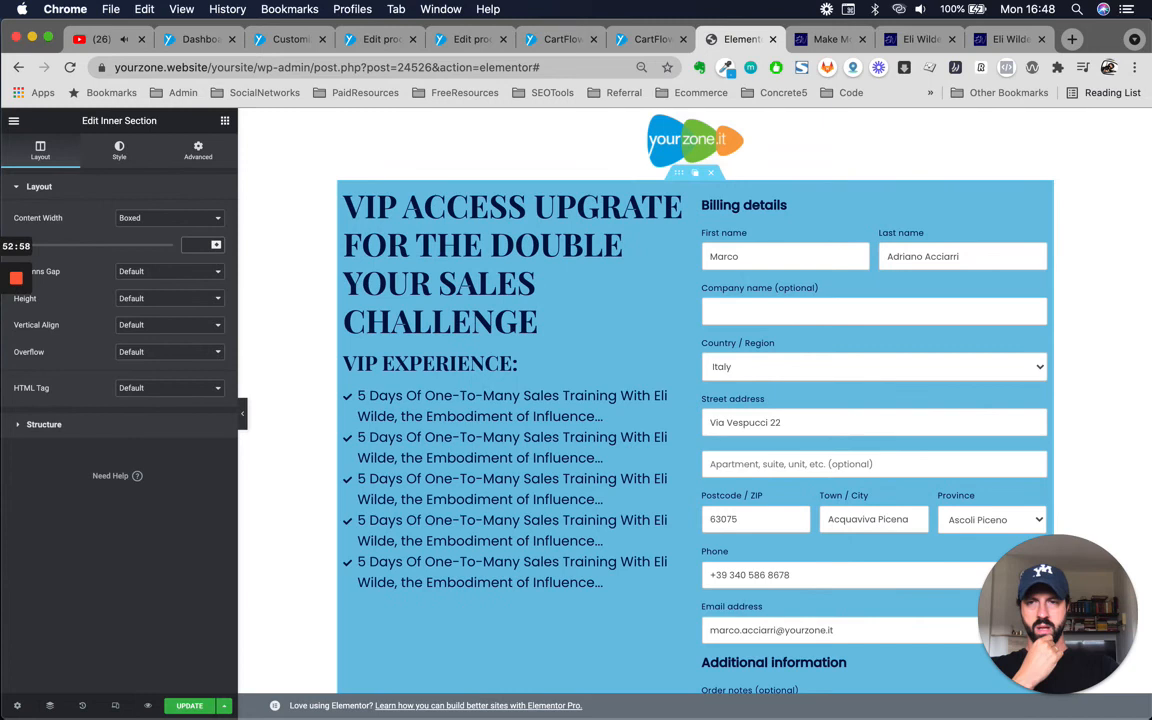
Set the inner section's padding to 2 em on all sides.
click(199, 148)
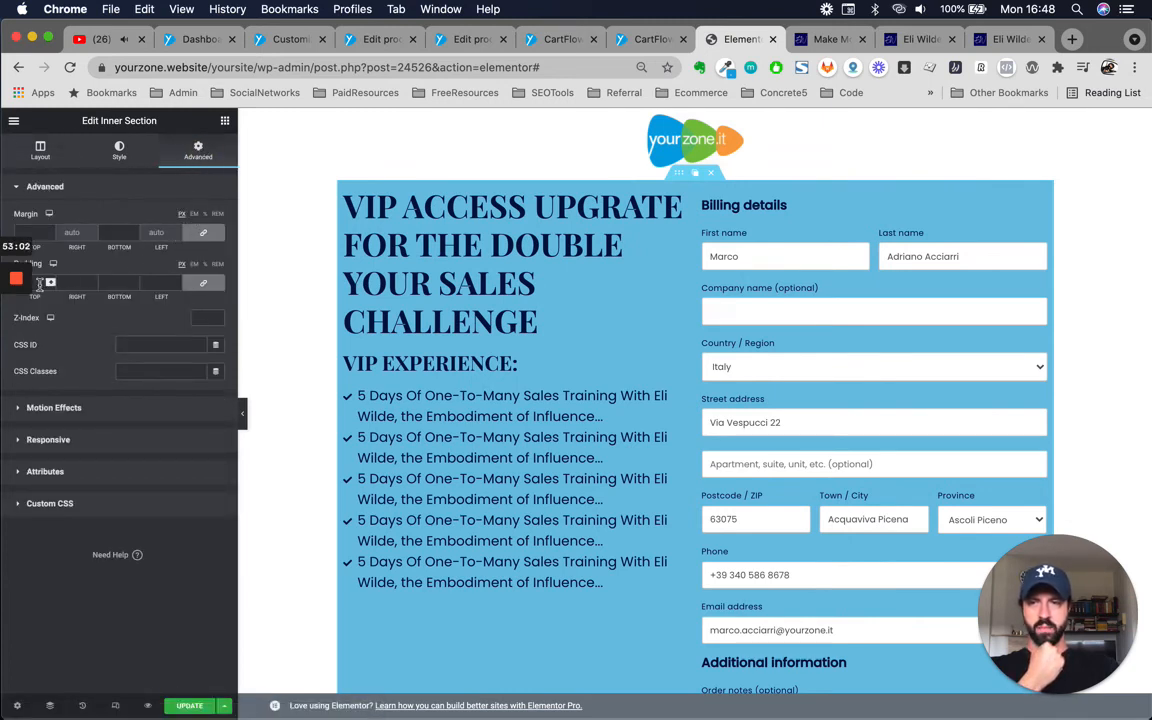
click(194, 266)
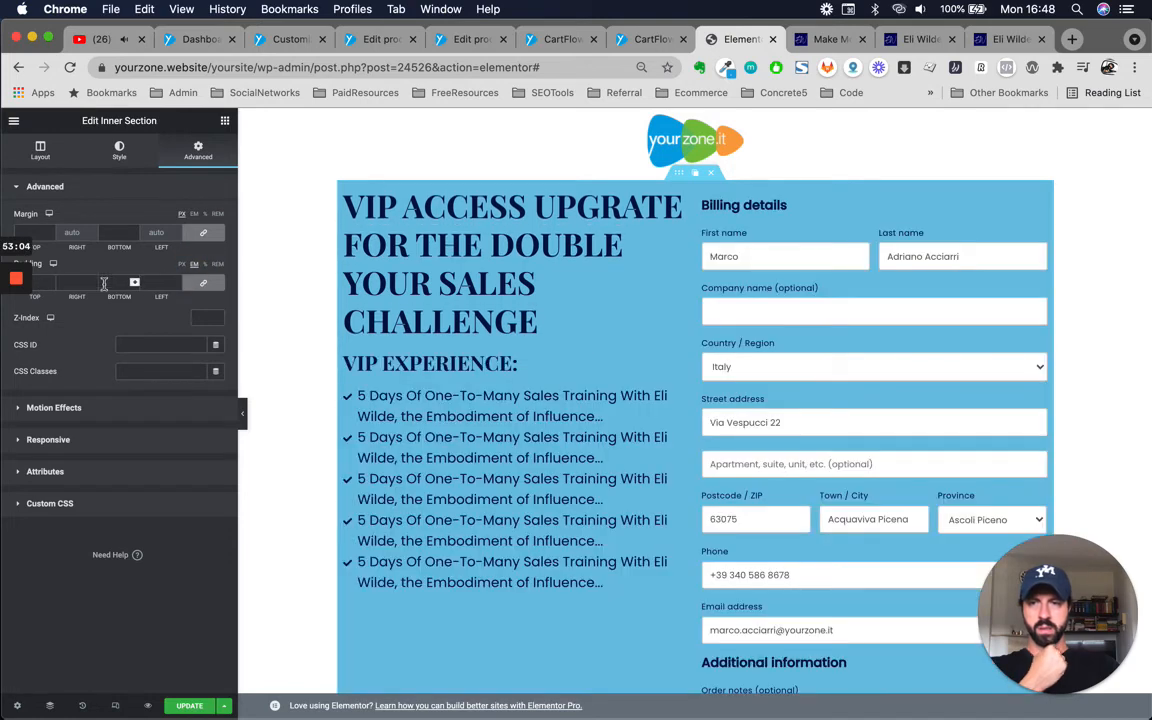
click(83, 283)
text(2)
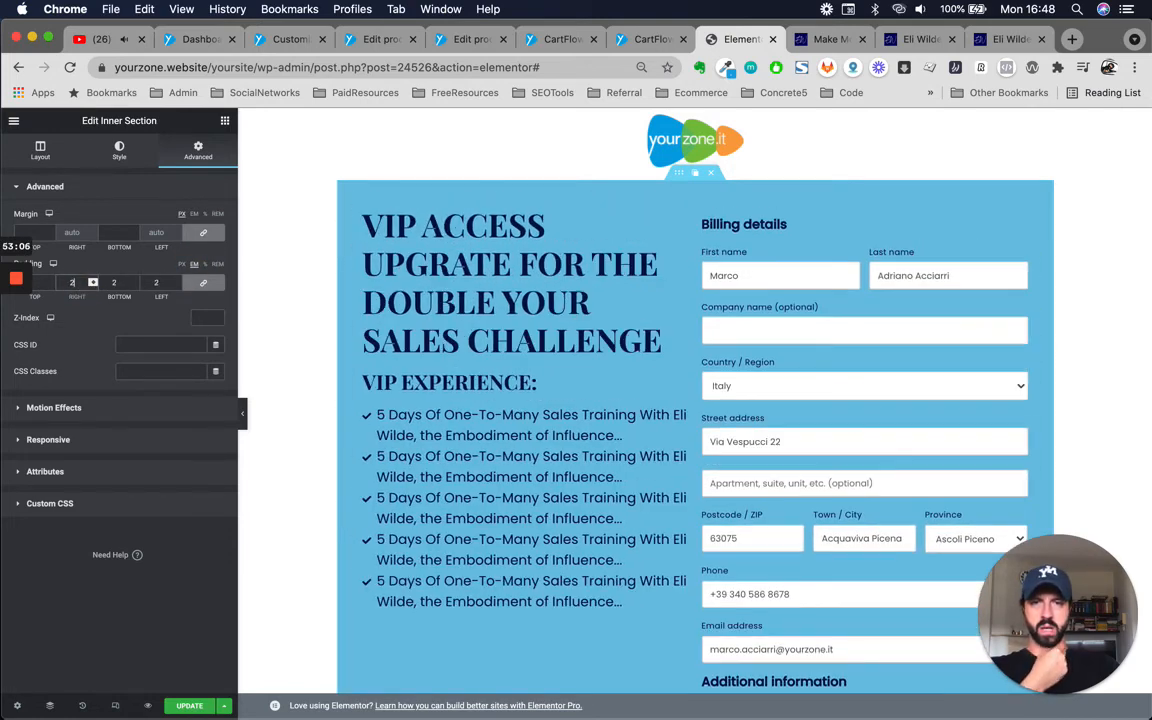
Reset the checkout form's primary color to its default and check its buttons against the blue background.
scroll(752, 432, down, 5)
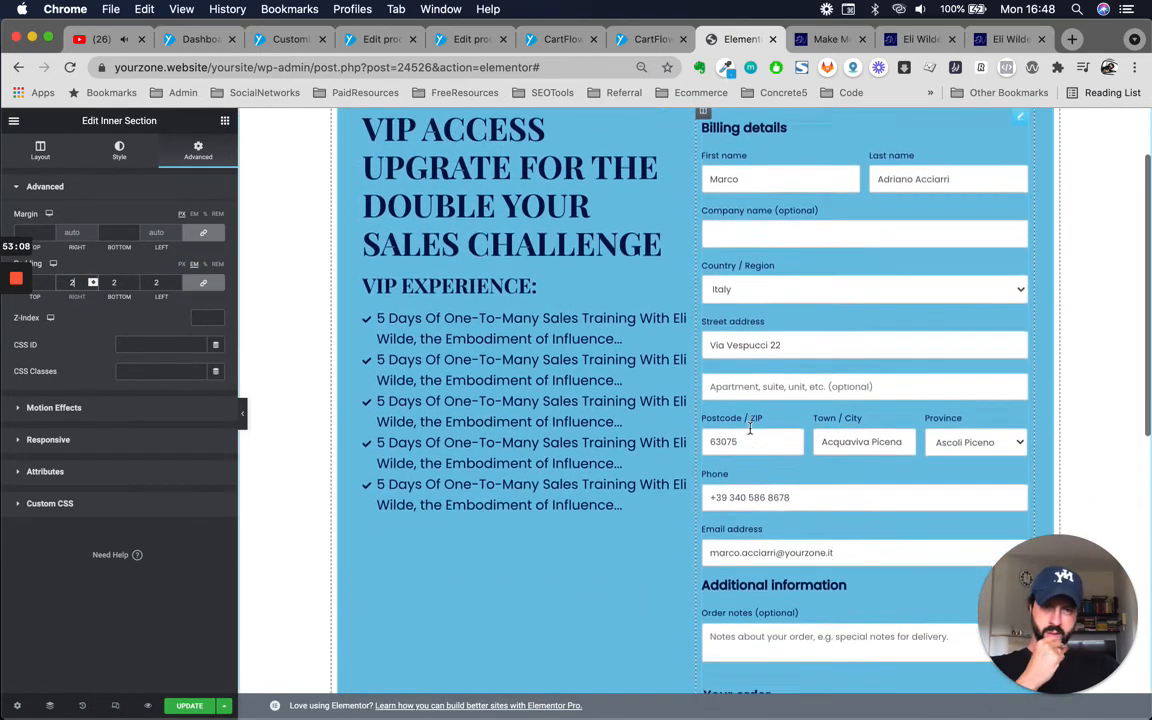
scroll(752, 432, down, 8)
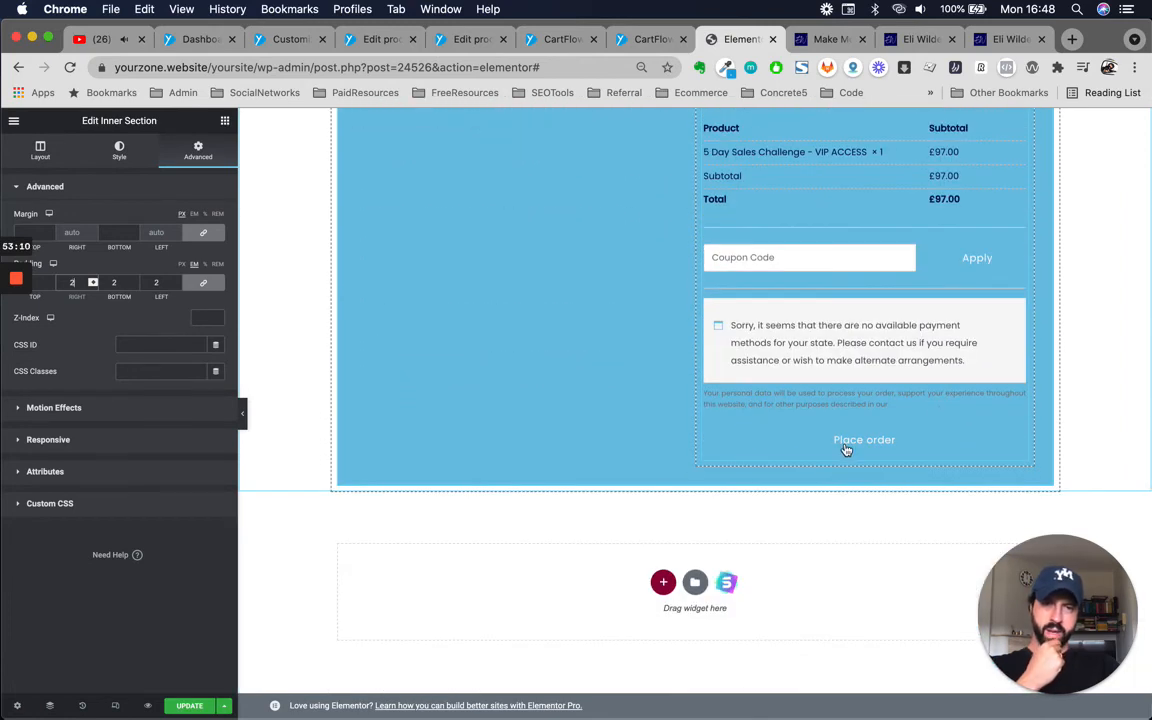
scroll(845, 450, up, 12)
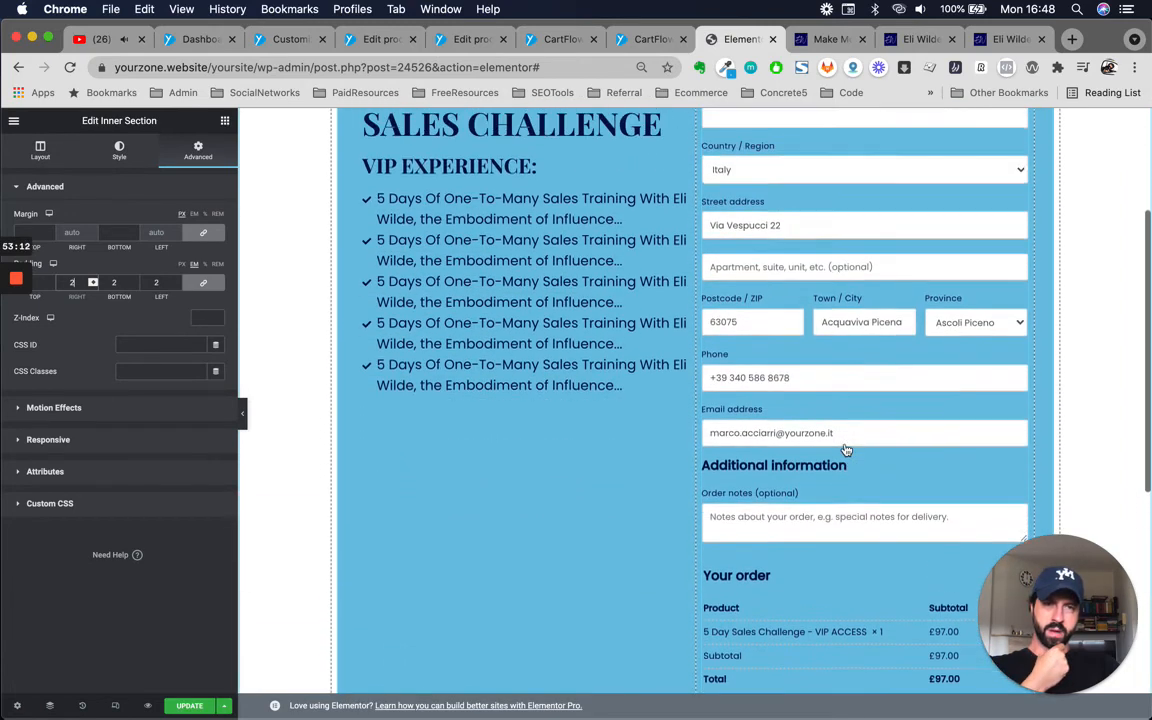
click(1023, 146)
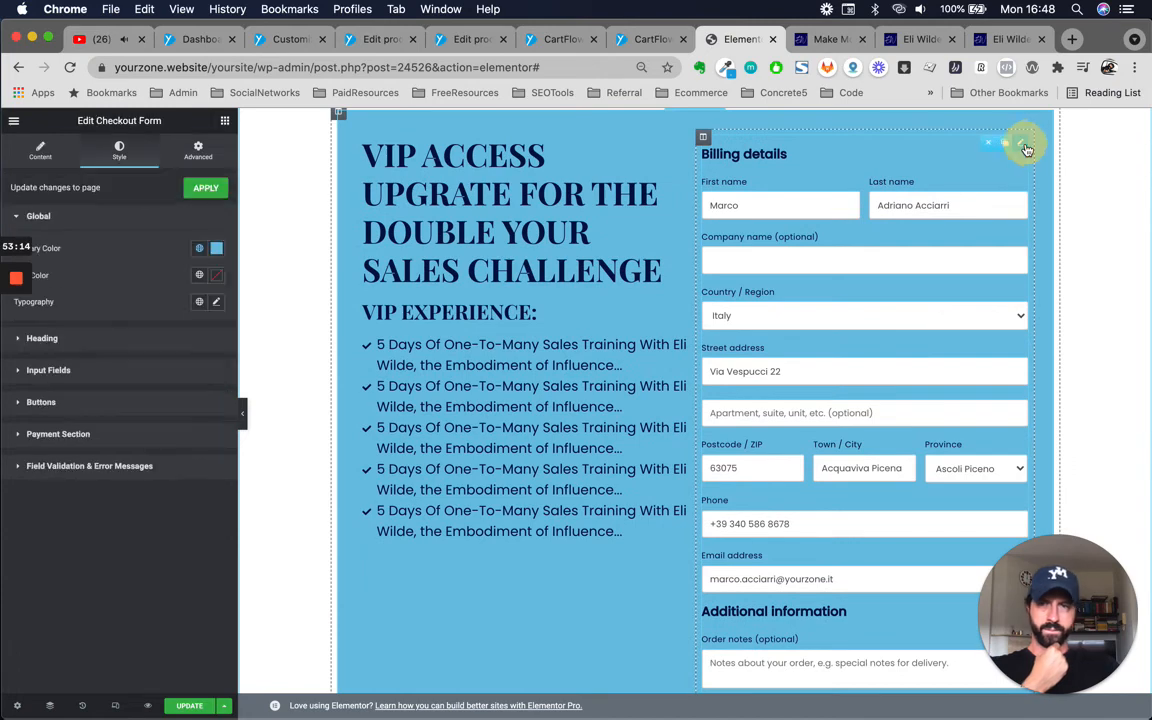
click(216, 250)
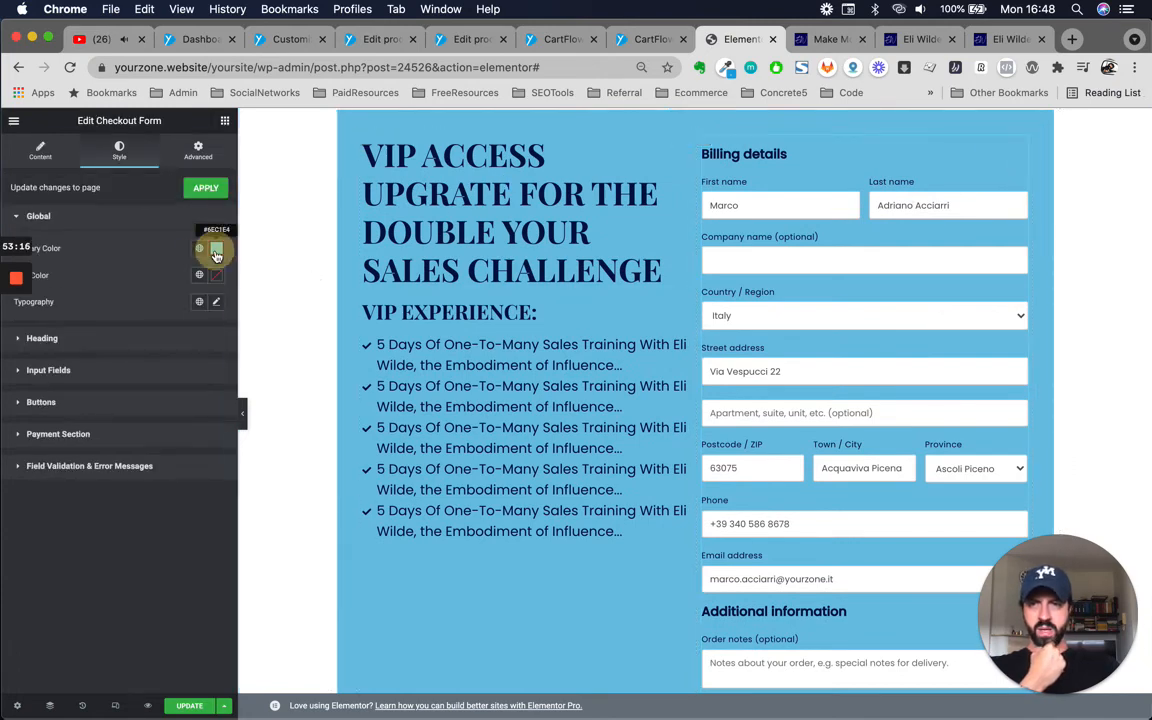
click(181, 273)
scroll(681, 419, down, 10)
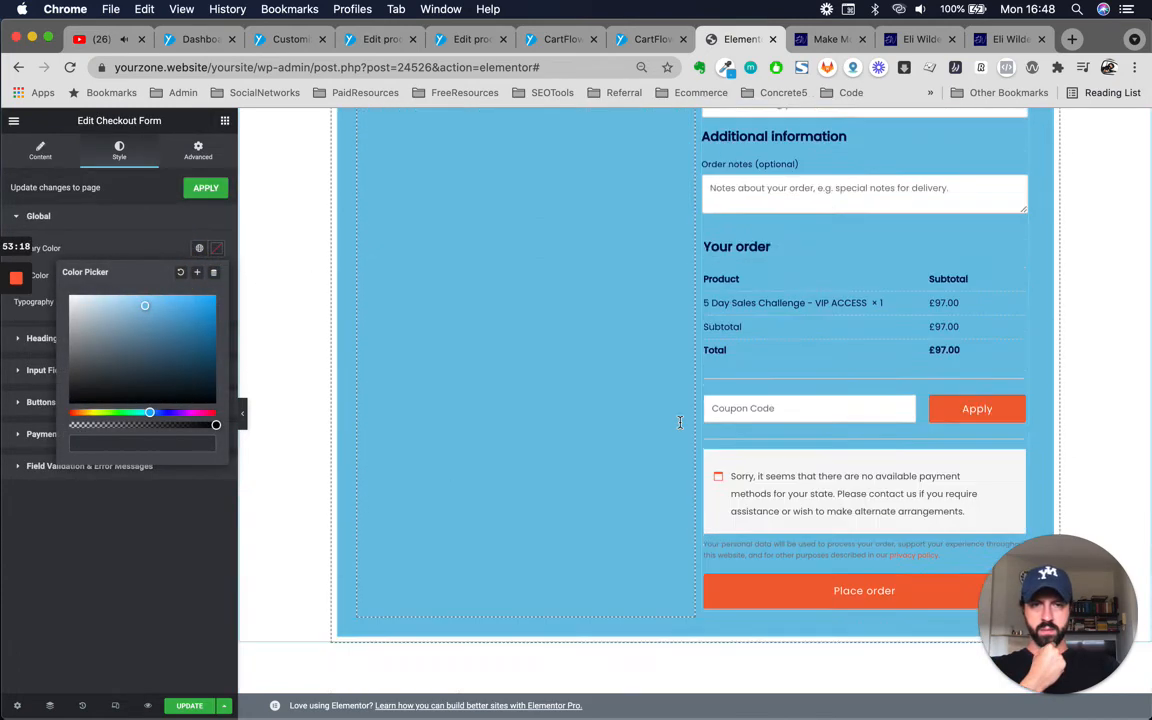
scroll(940, 343, up, 10)
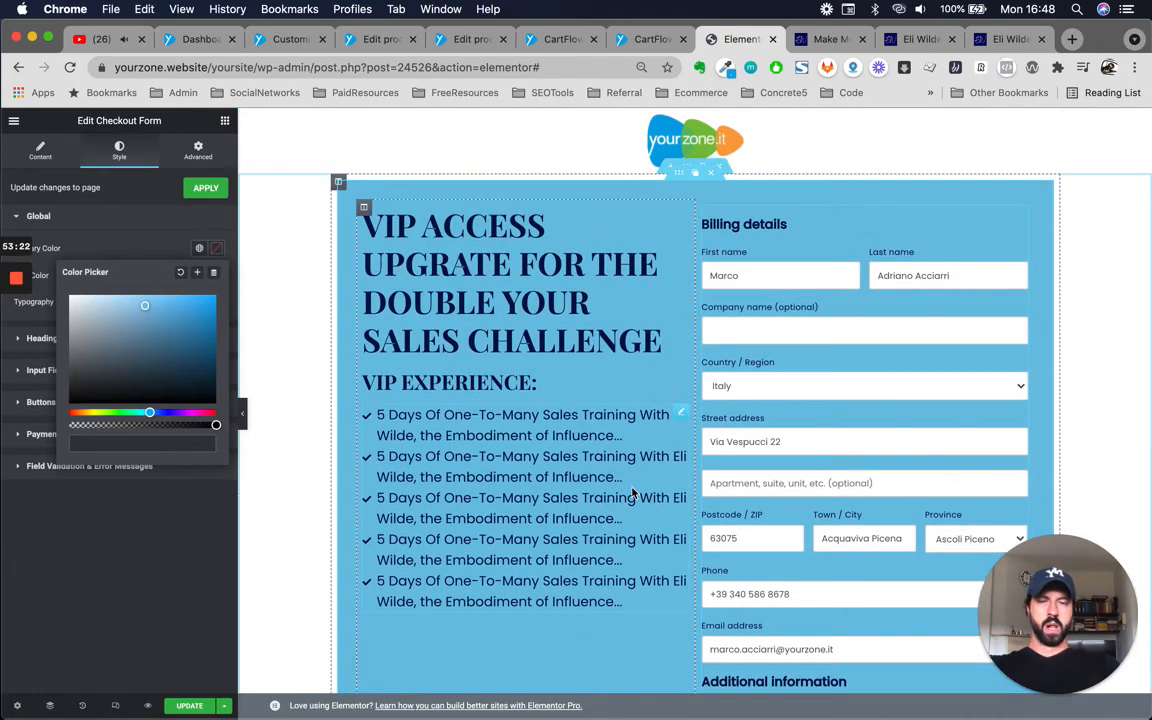
Compare with the reference checkout design, and give the inner section's VIP text column 4 em right padding and 0 on the other sides.
click(829, 40)
scroll(369, 447, down, 4)
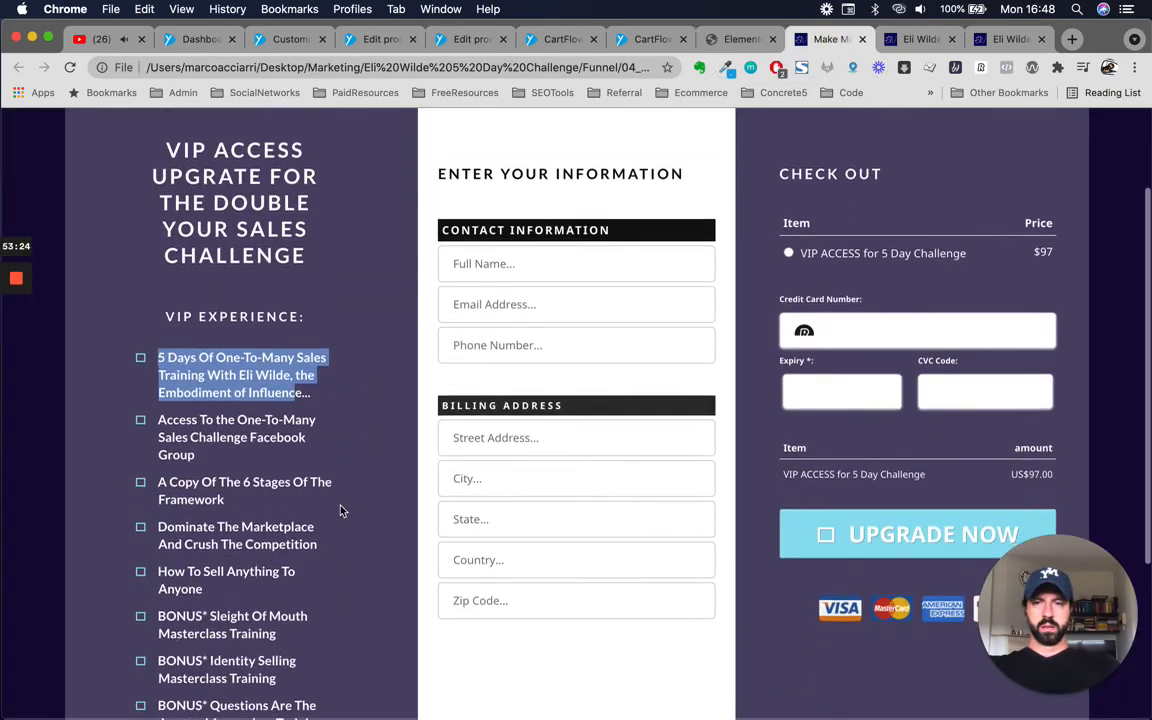
click(740, 40)
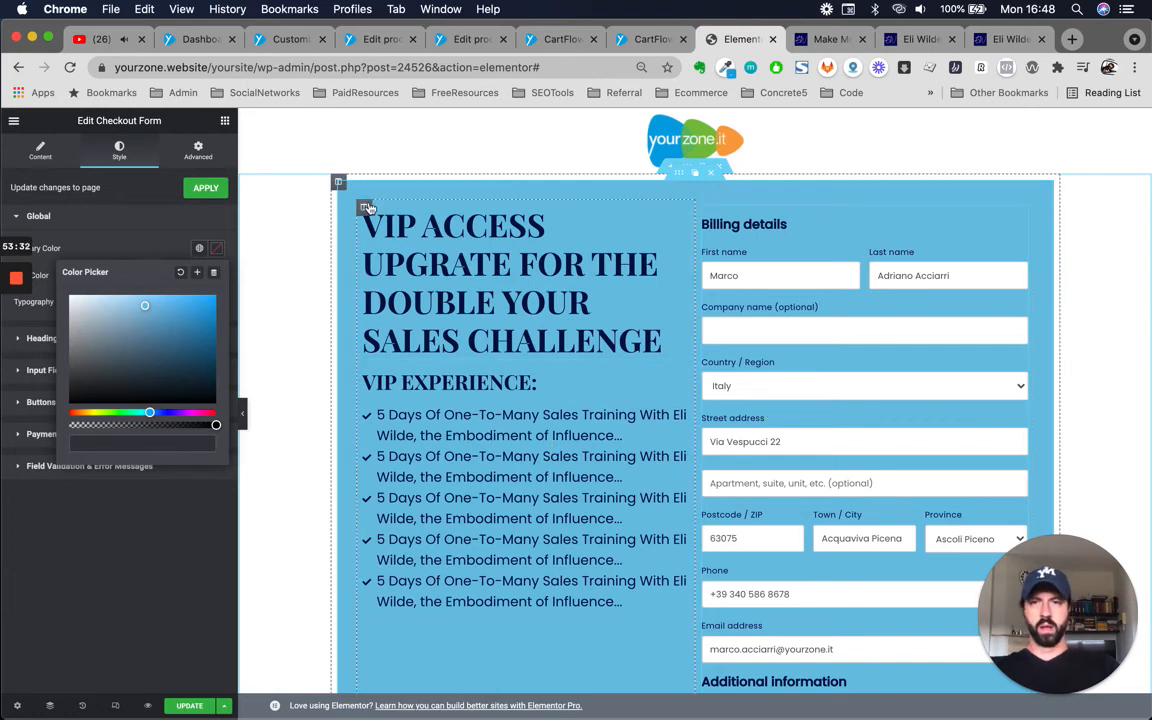
click(365, 207)
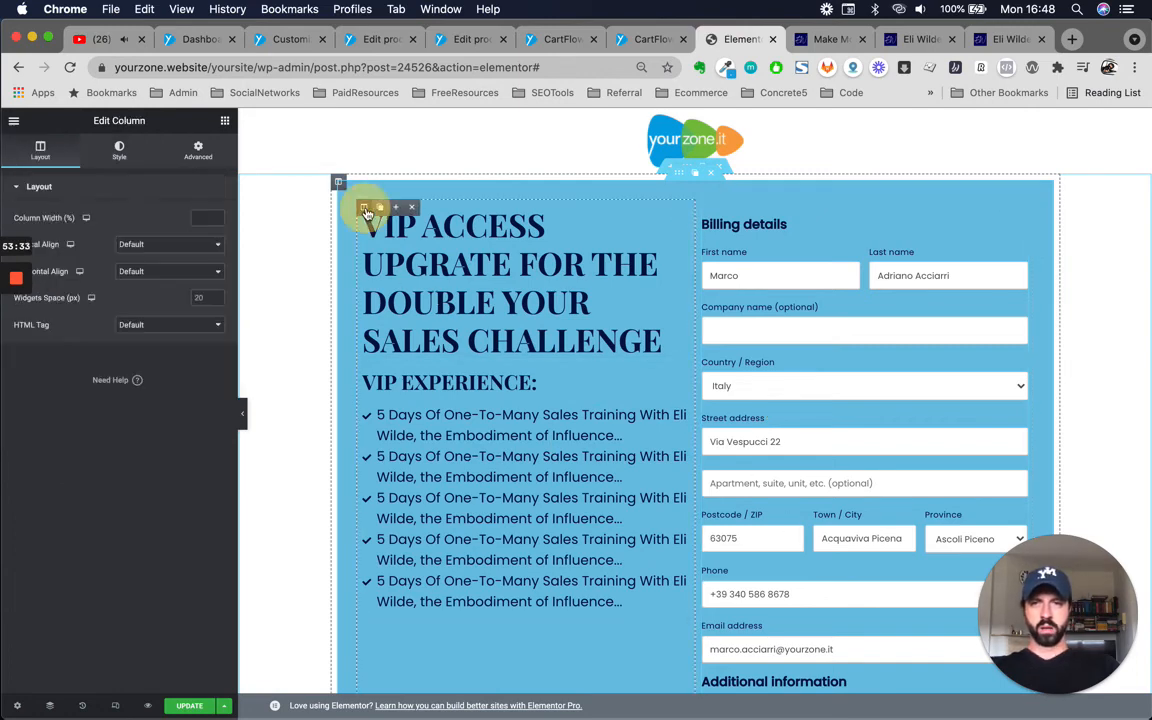
click(190, 150)
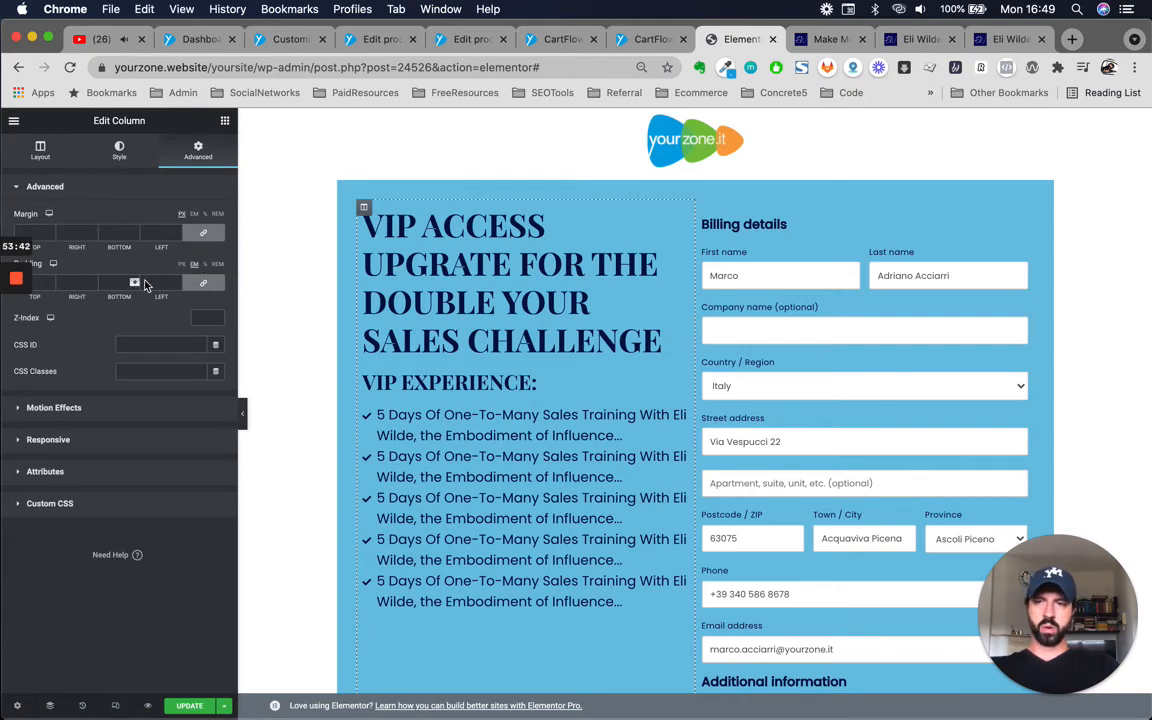
click(204, 283)
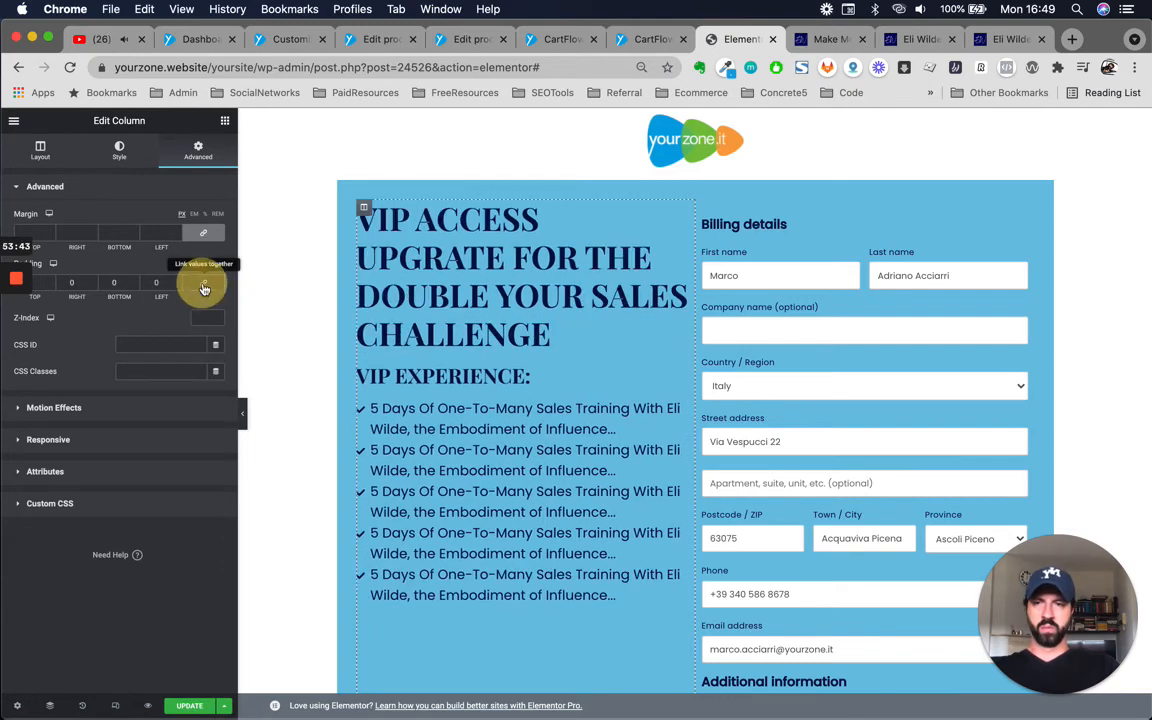
click(72, 283)
text(2)
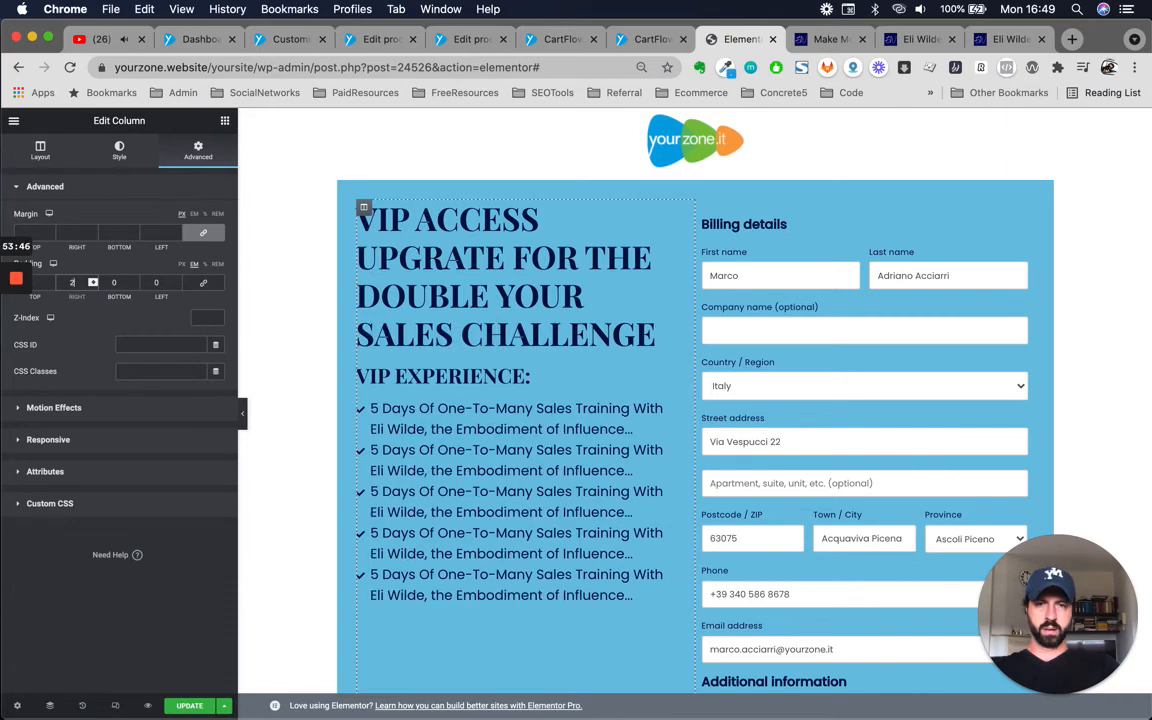
key(Up)
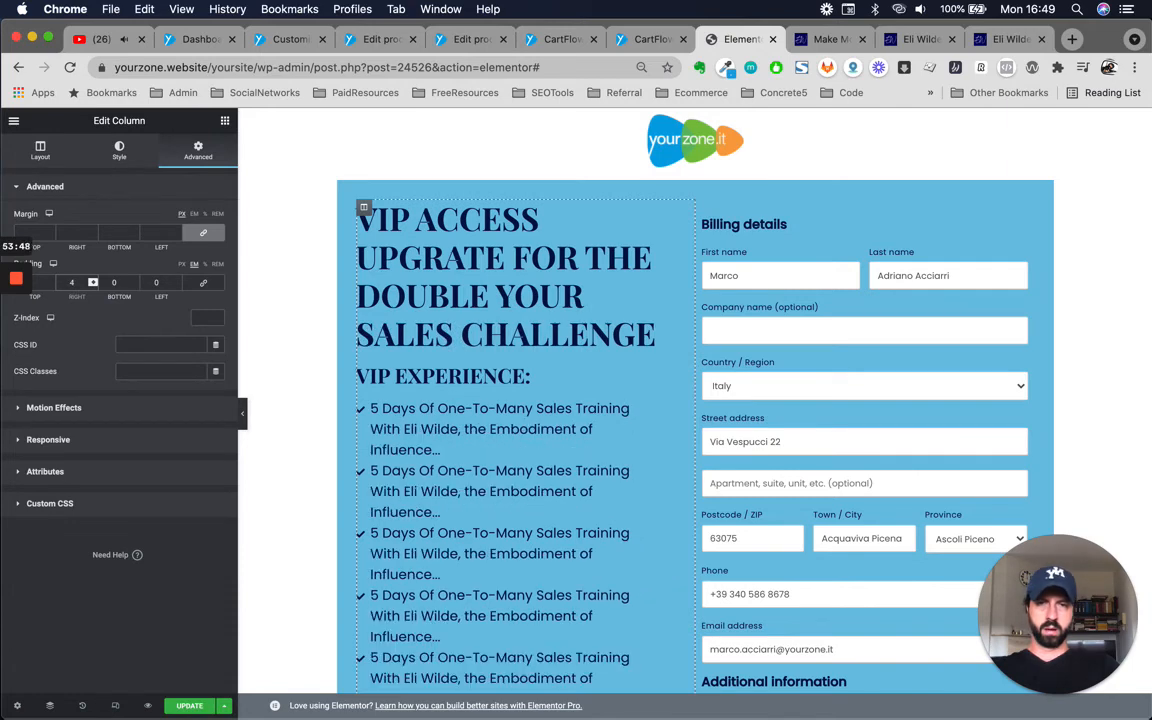
scroll(674, 399, down, 3)
scroll(674, 399, up, 3)
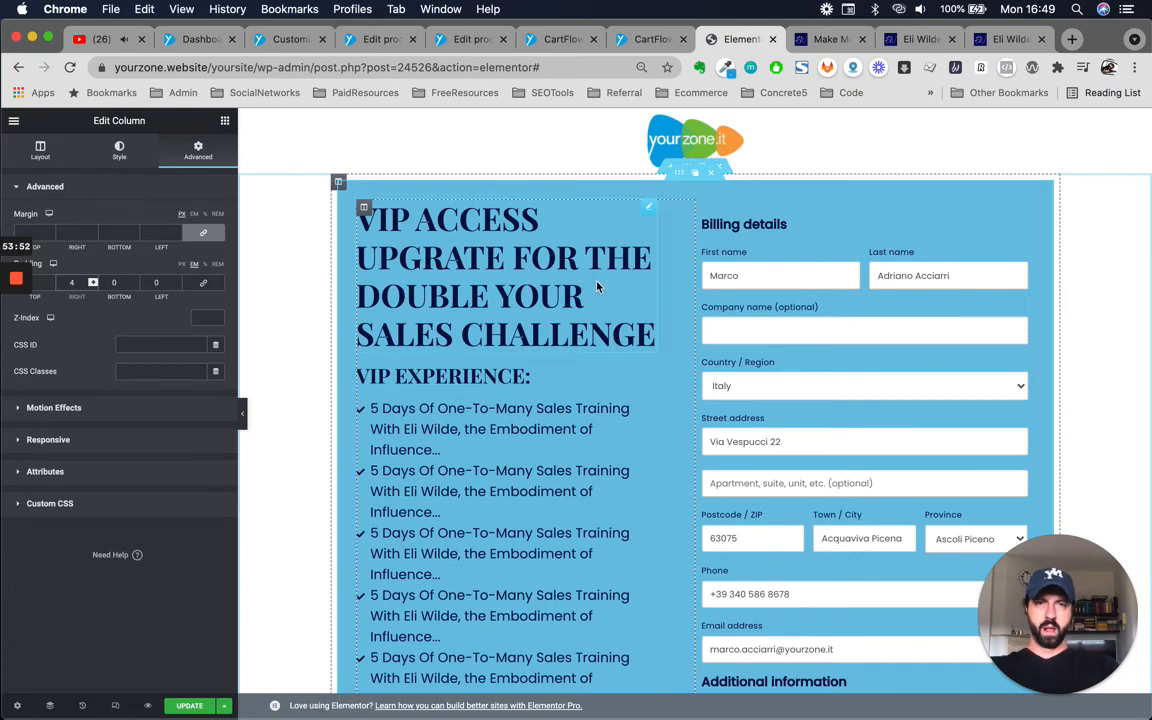
Set the outer section's boxed content width to 1080.
click(687, 168)
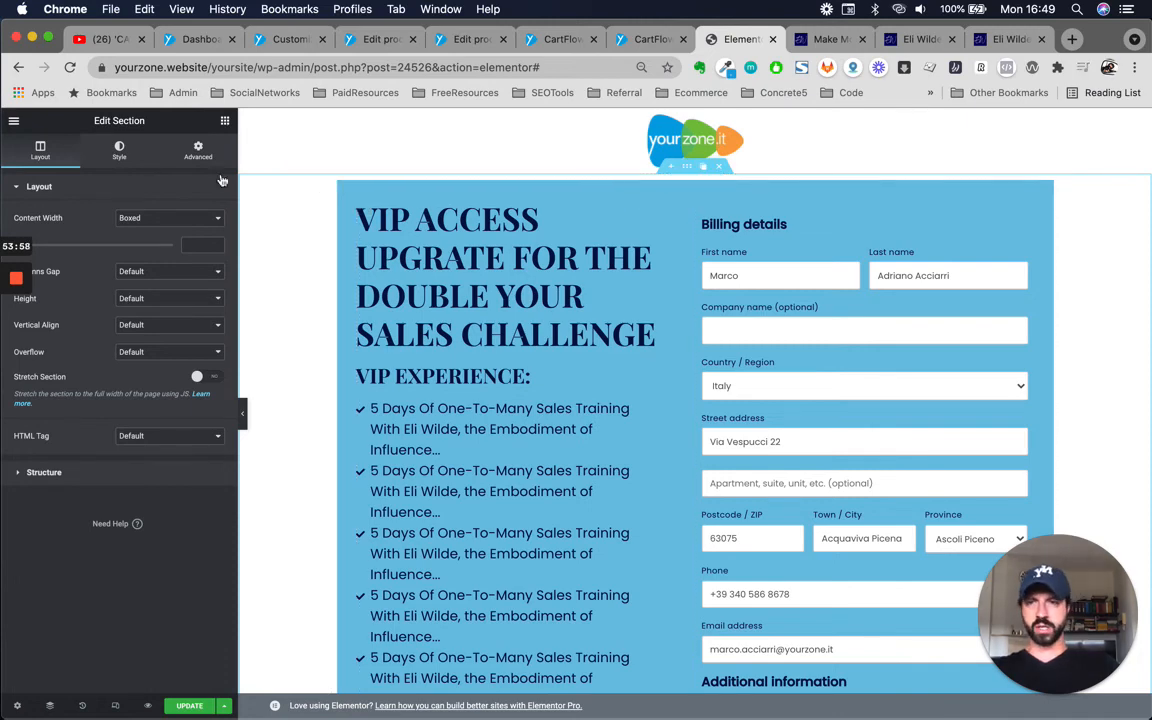
click(196, 246)
text(1)
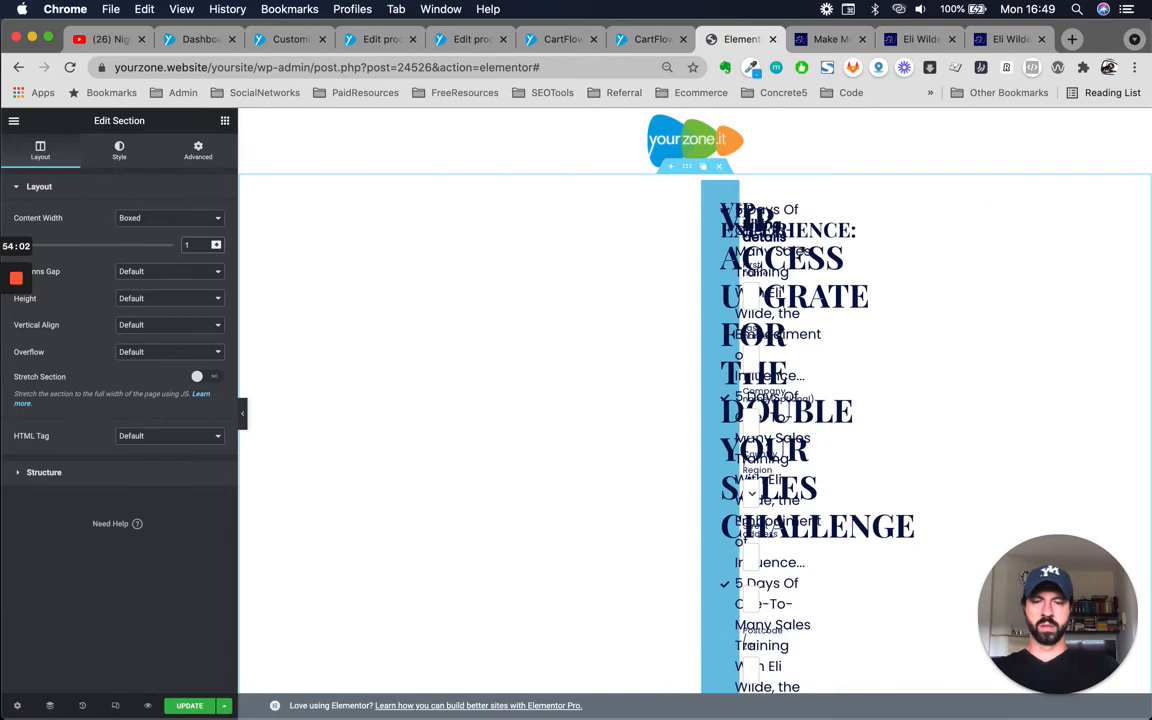
text(080)
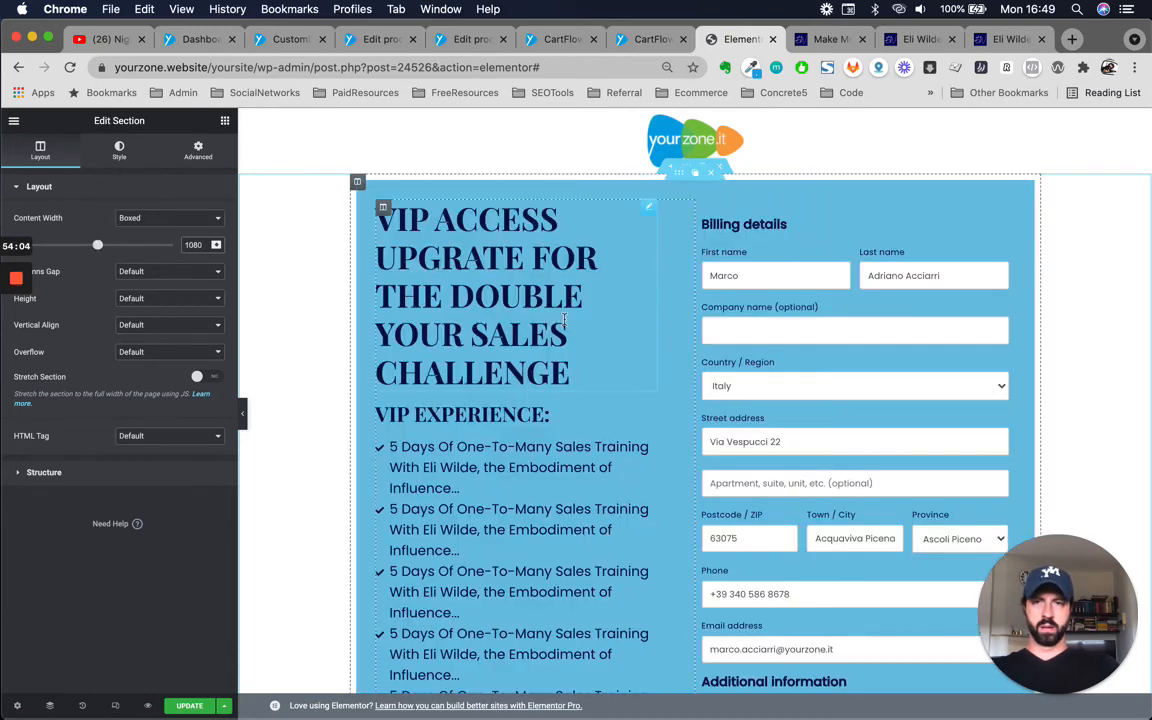
scroll(566, 315, down, 2)
scroll(566, 315, up, 2)
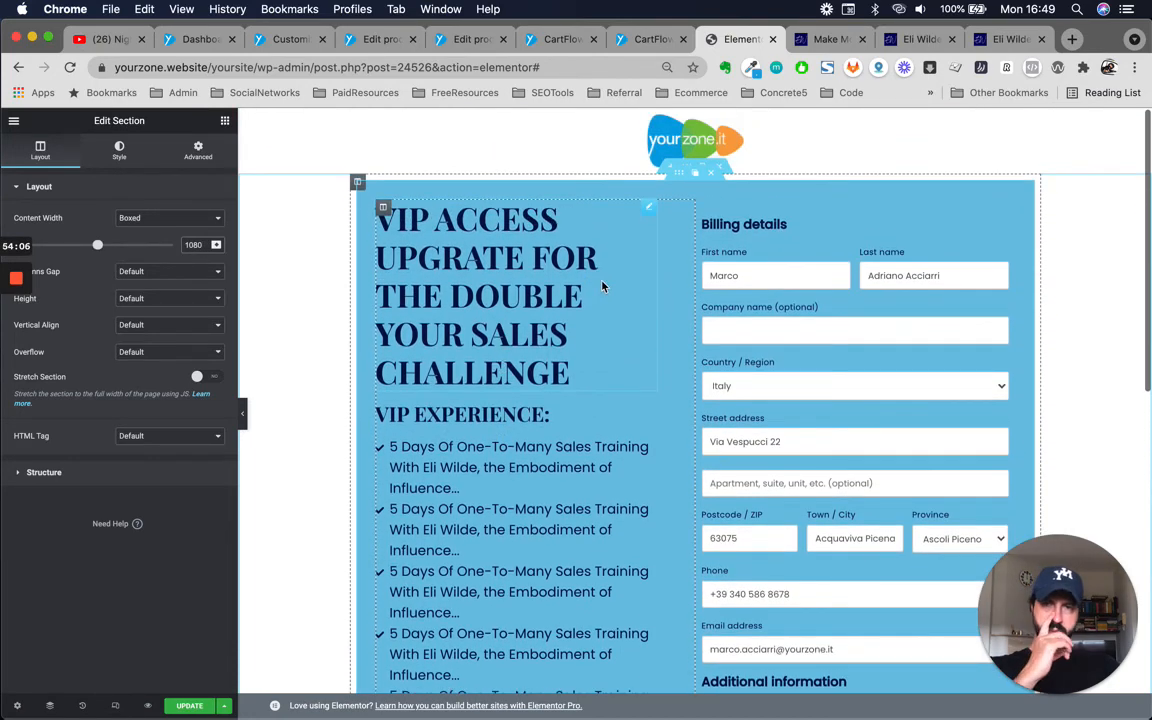
Set the blue inner section's padding to 3 em on all sides.
click(679, 173)
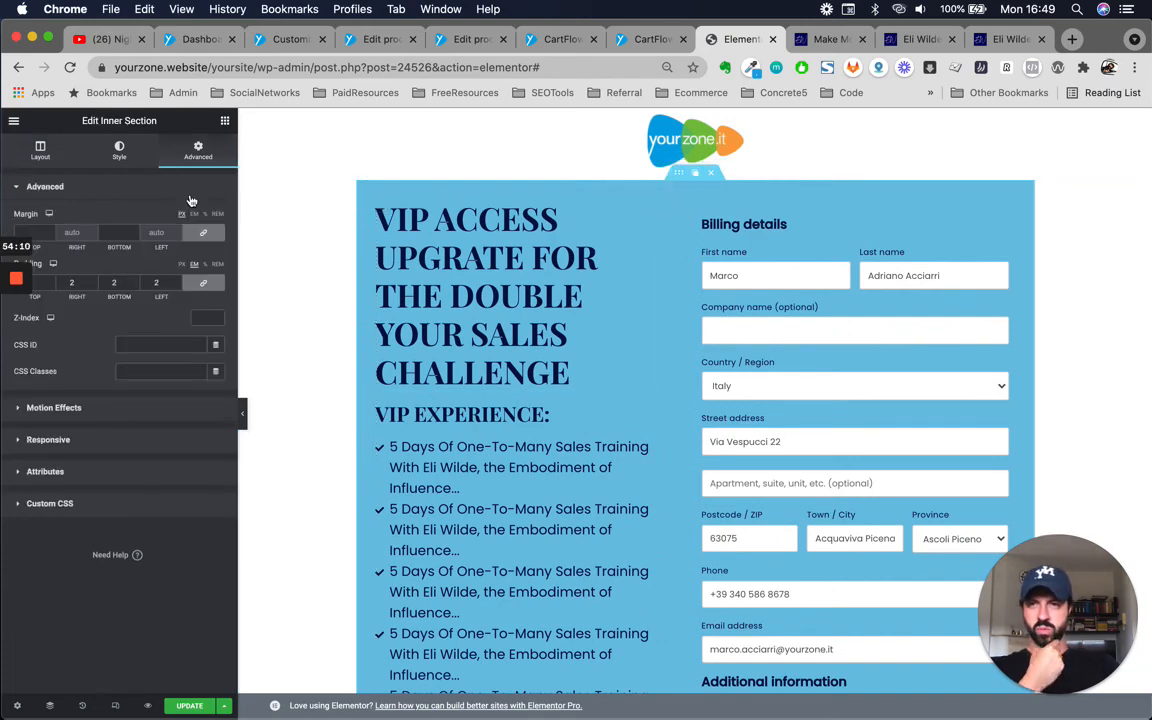
double_click(76, 283)
text(3)
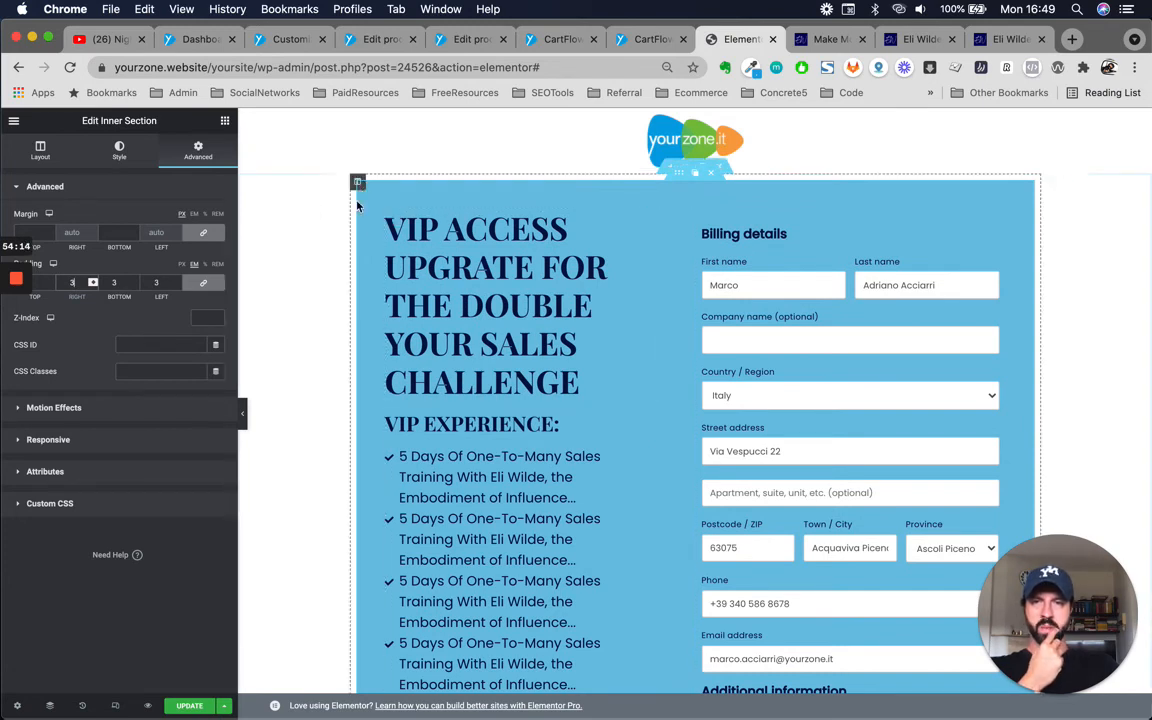
Round the inner section's corners with a border radius of 22 px on all sides.
click(117, 152)
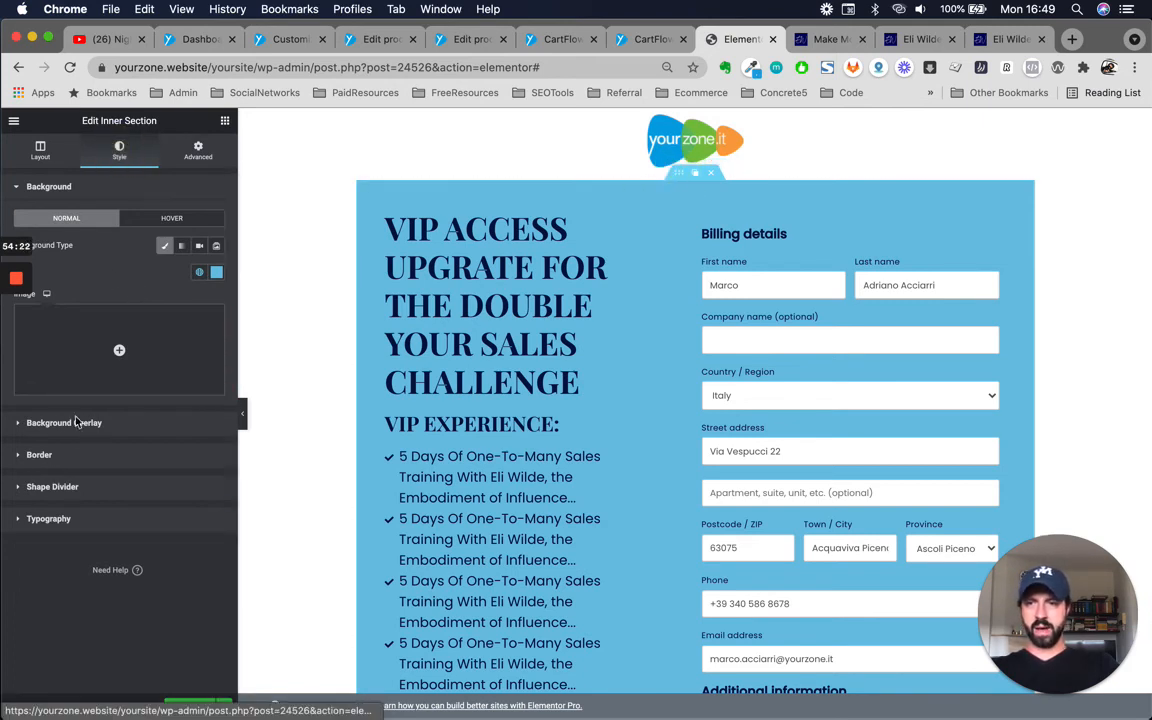
click(40, 455)
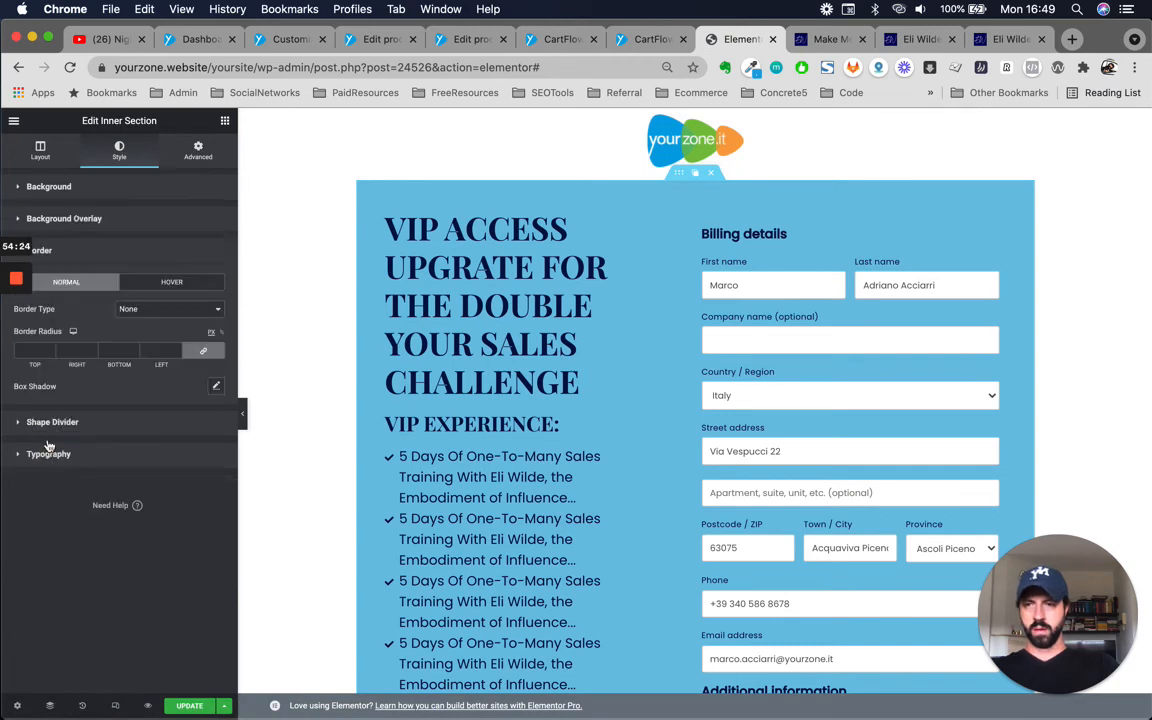
click(34, 352)
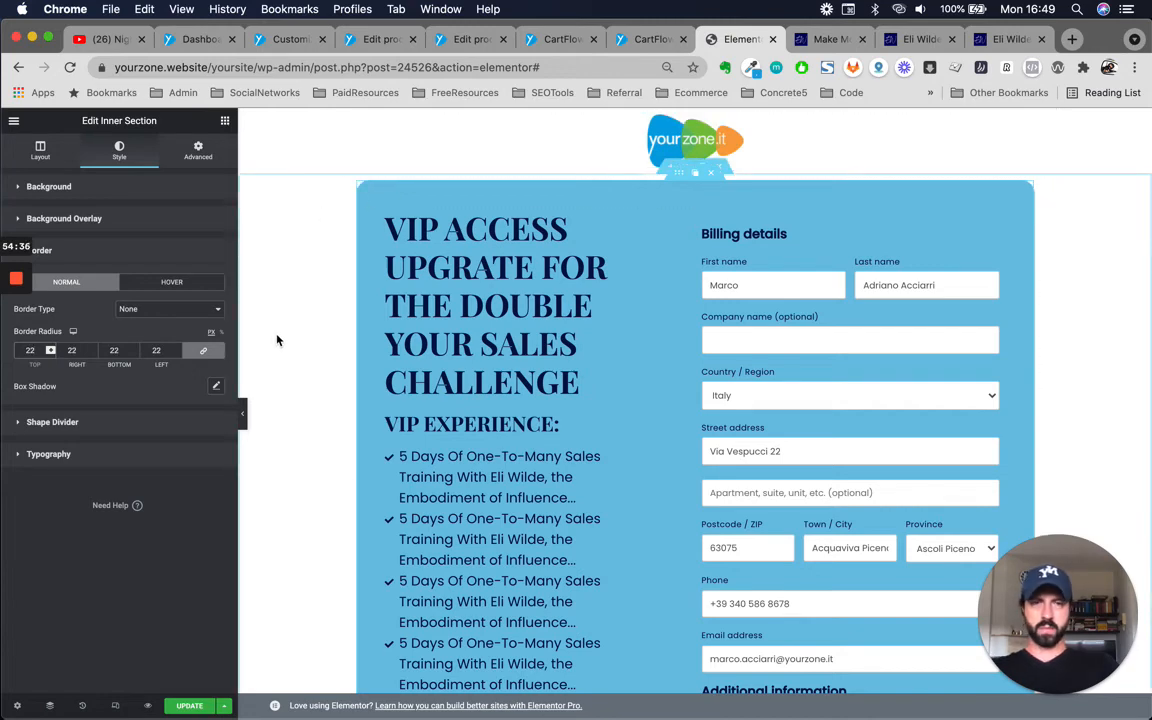
Review the rounded section from logo to order button, examining which billing fields the checkout form contains.
scroll(286, 361, down, 5)
scroll(286, 361, down, 3)
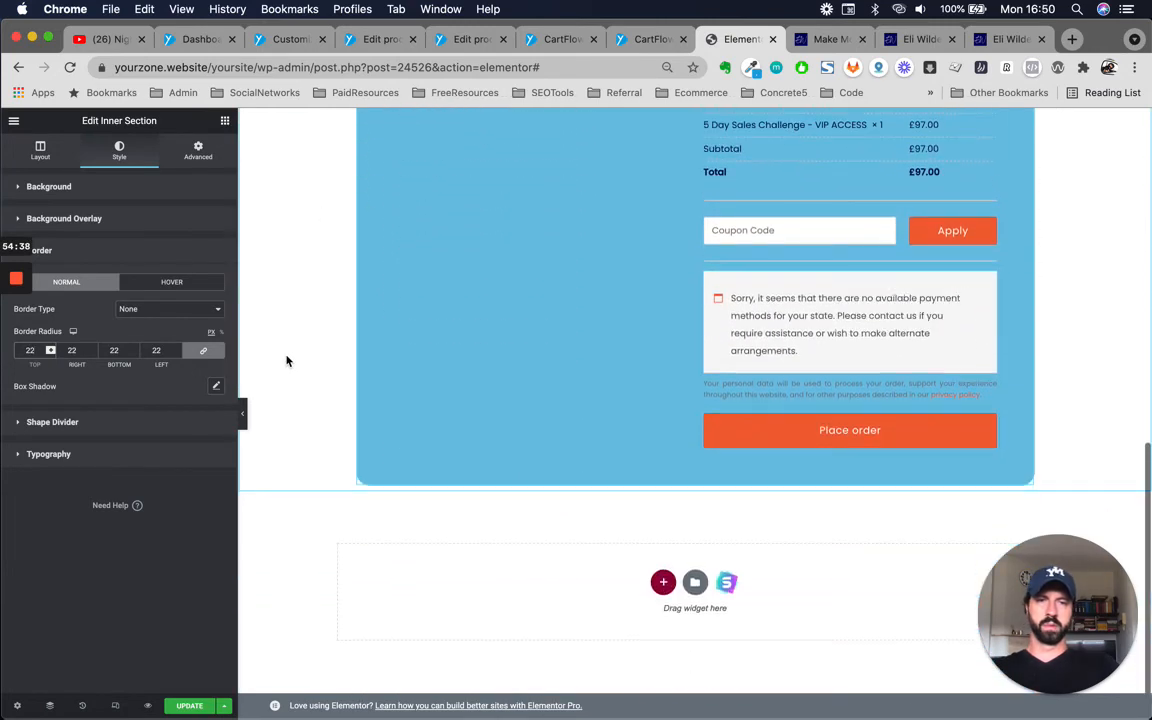
scroll(286, 361, up, 7)
scroll(419, 386, down, 3)
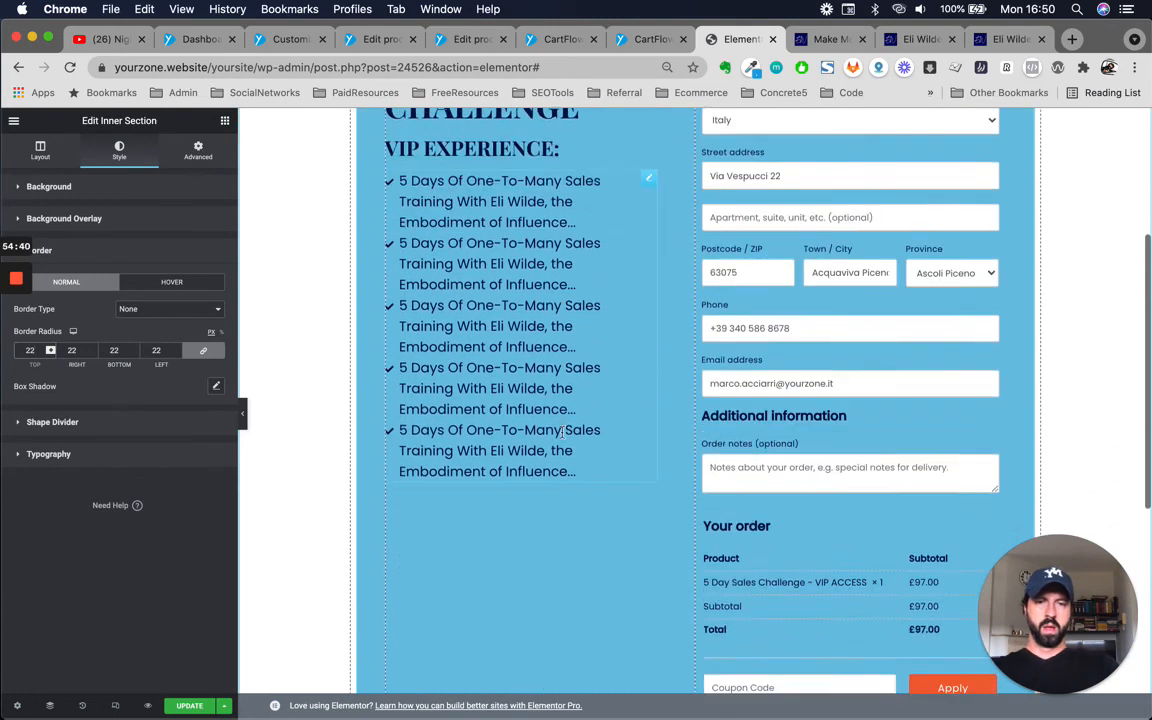
scroll(846, 204, up, 2)
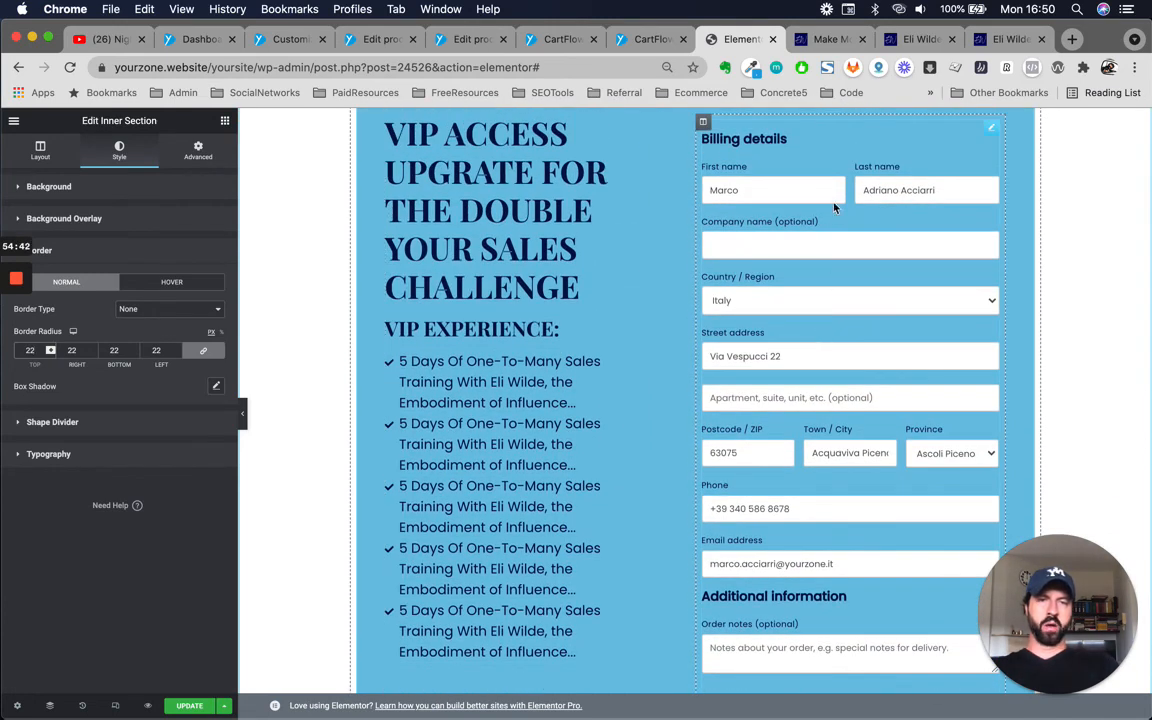
scroll(860, 540, down, 1)
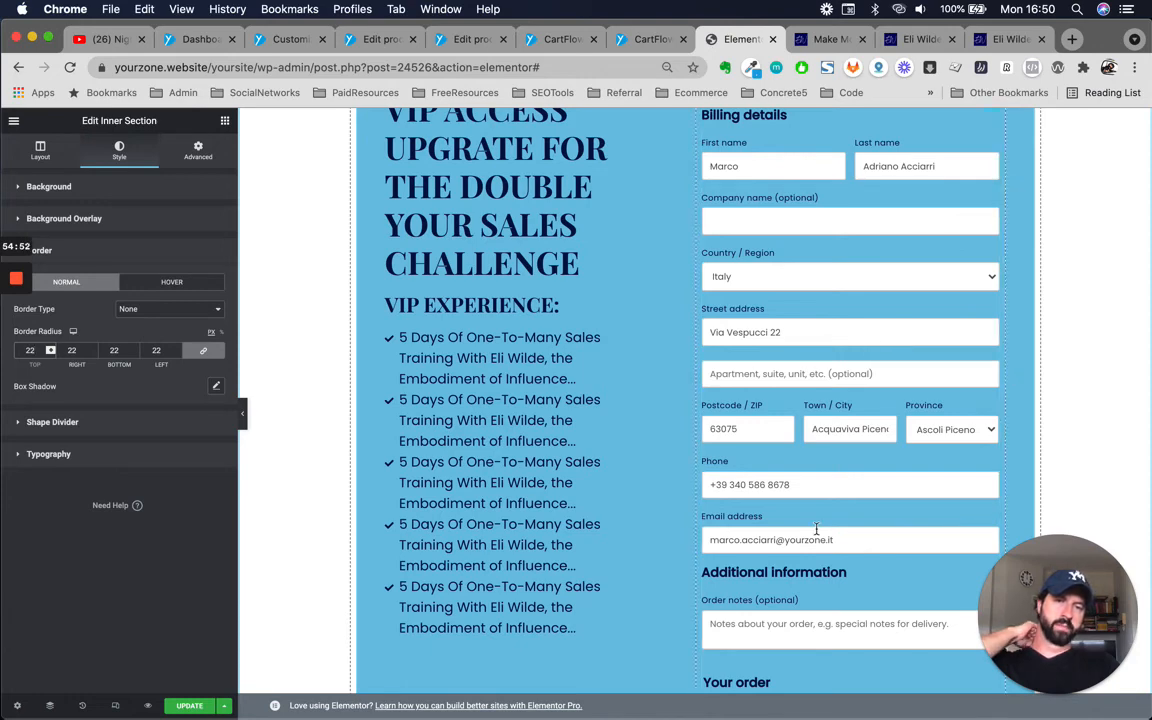
scroll(892, 489, down, 2)
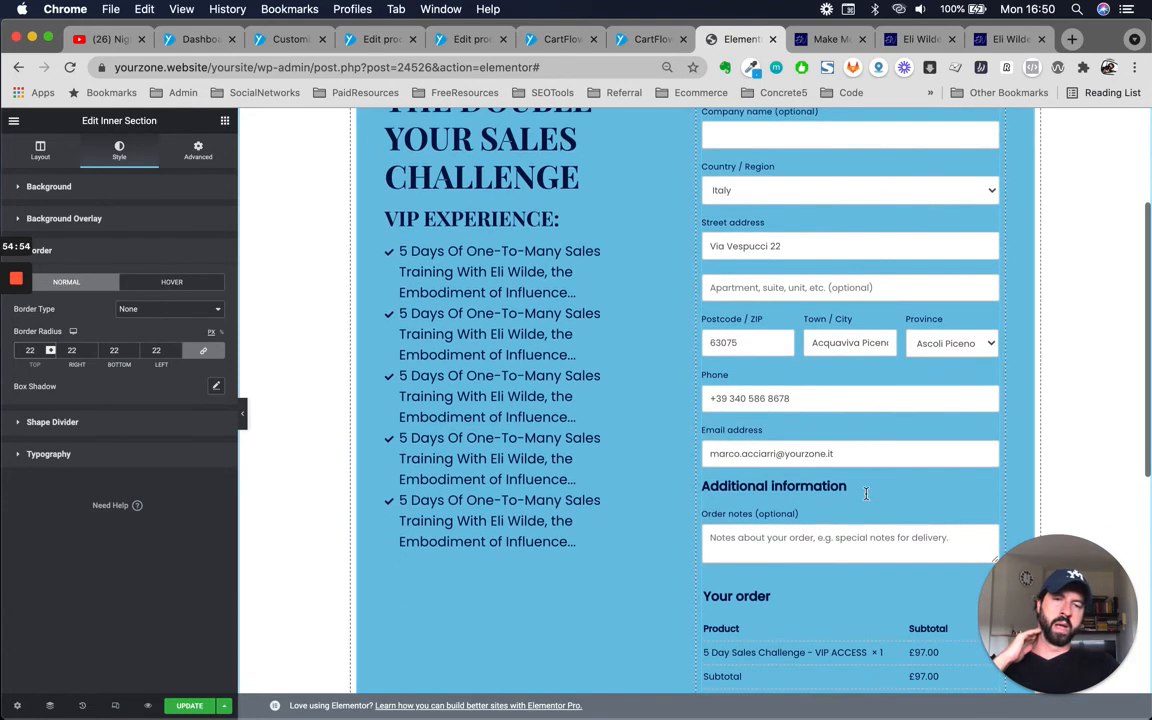
scroll(895, 527, down, 3)
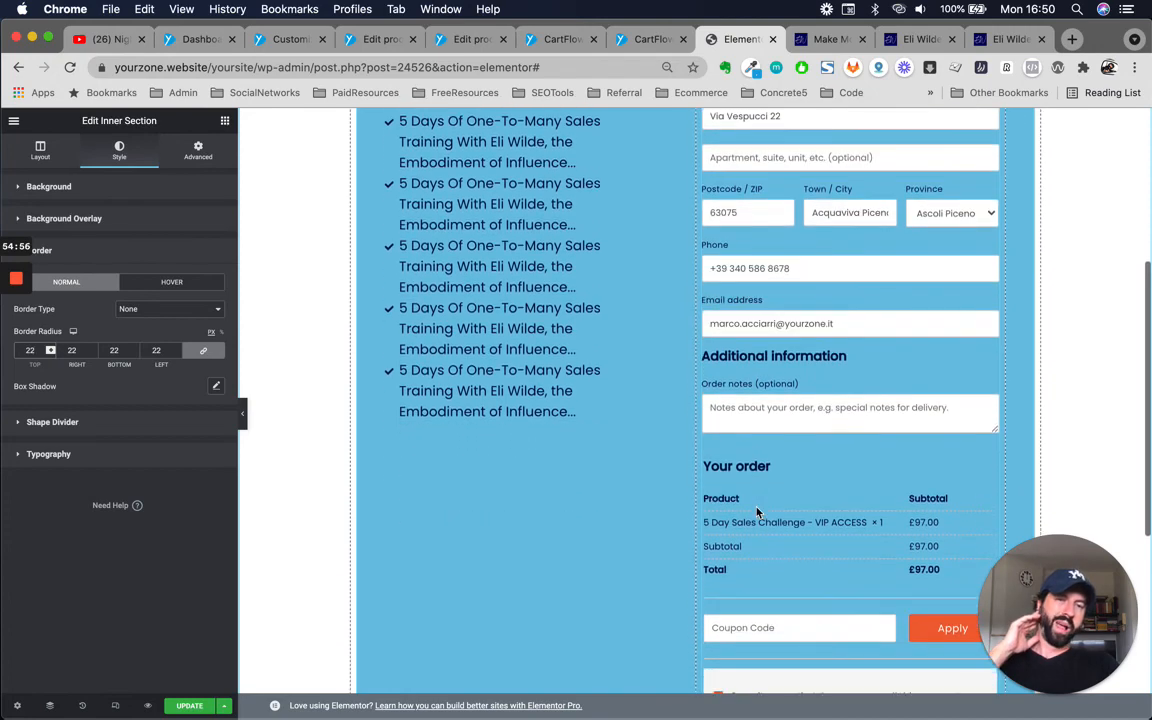
scroll(757, 512, up, 6)
scroll(757, 512, up, 1)
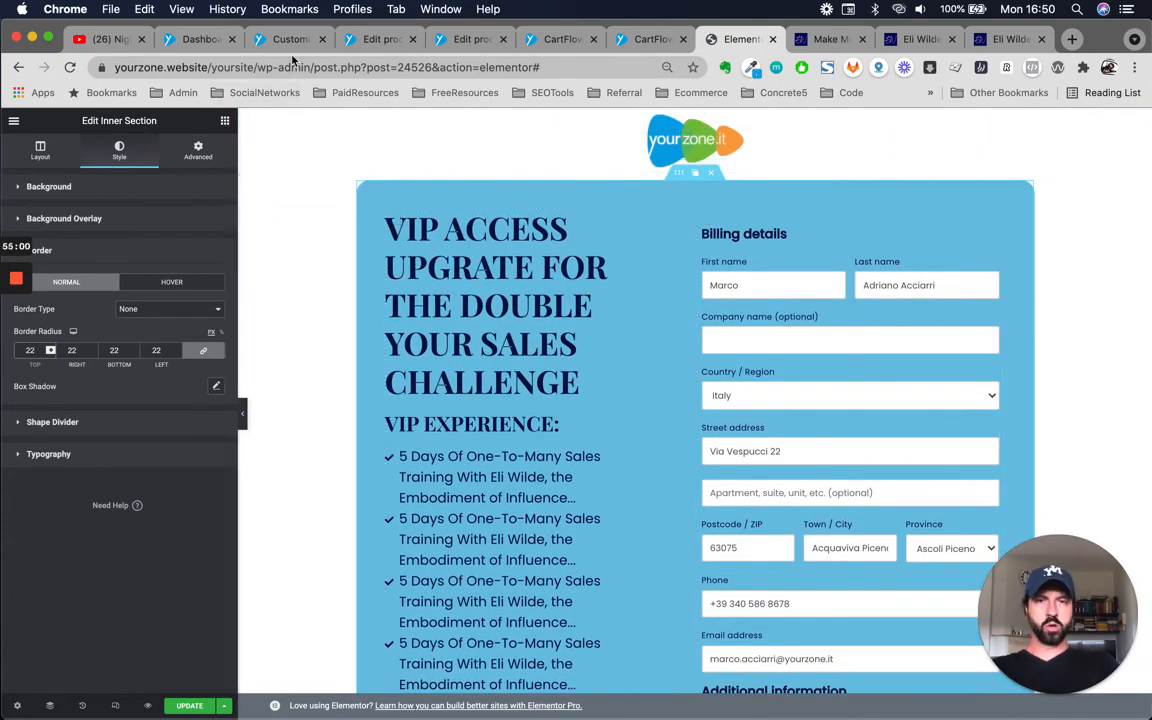
scroll(357, 393, down, 3)
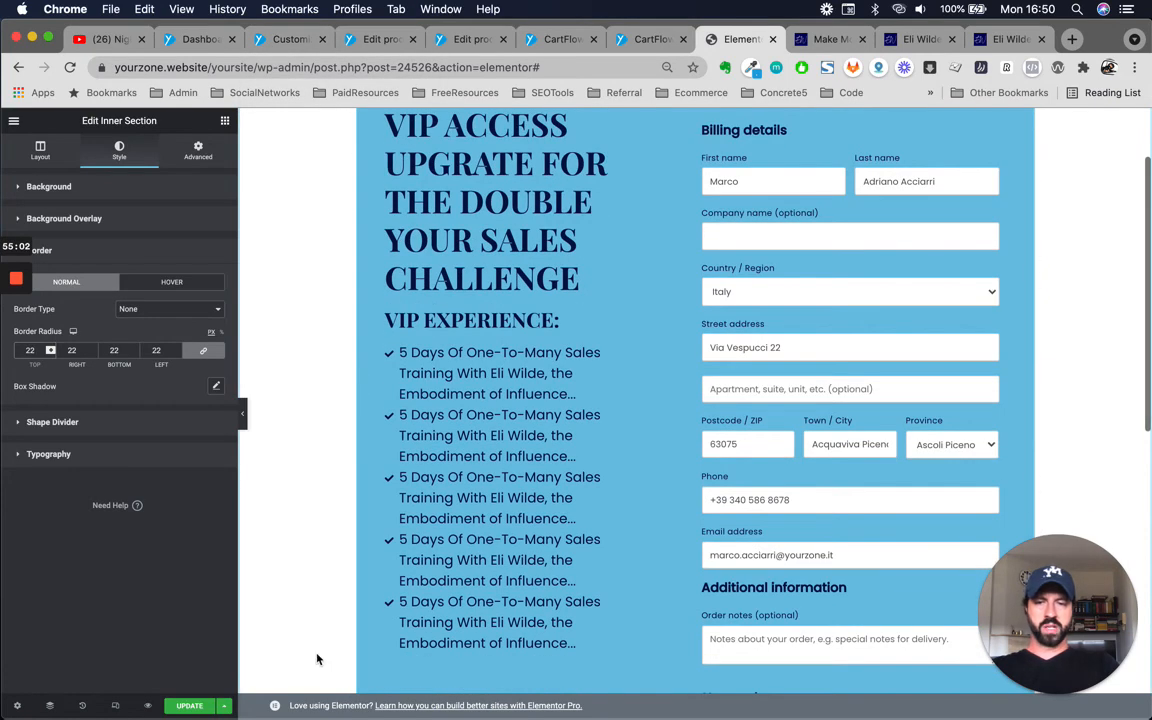
Save the checkout page changes and look over the whole layout once more.
click(190, 706)
scroll(583, 527, down, 6)
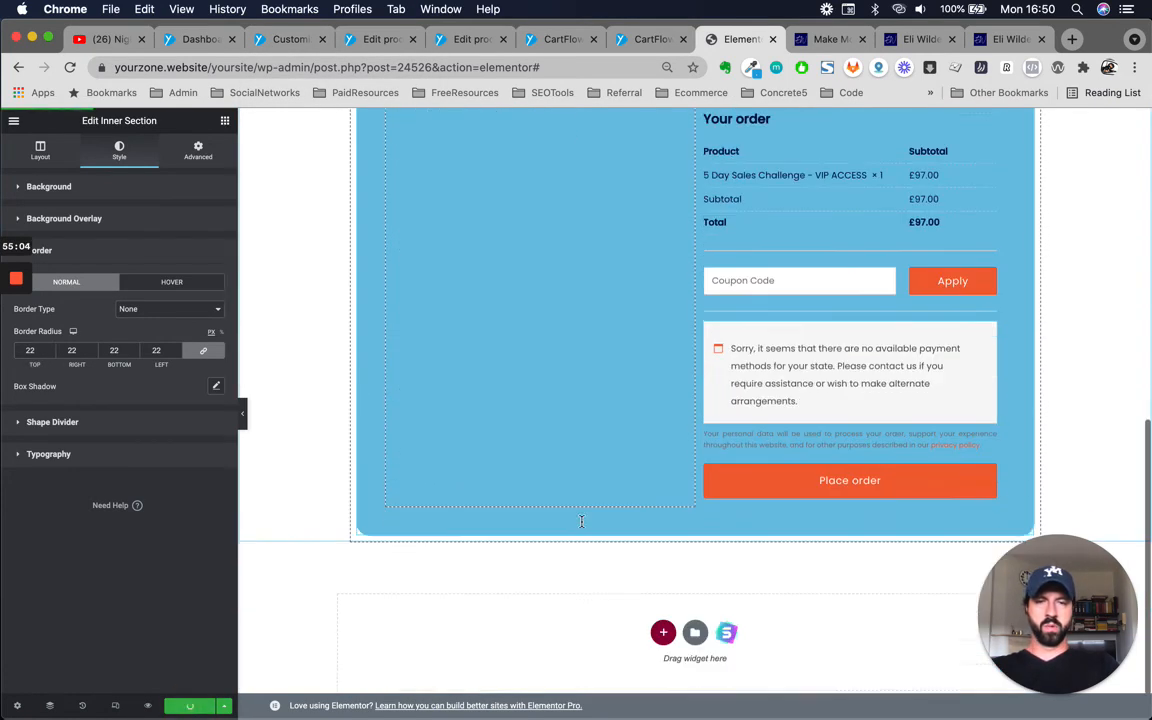
scroll(583, 527, up, 5)
scroll(583, 527, up, 6)
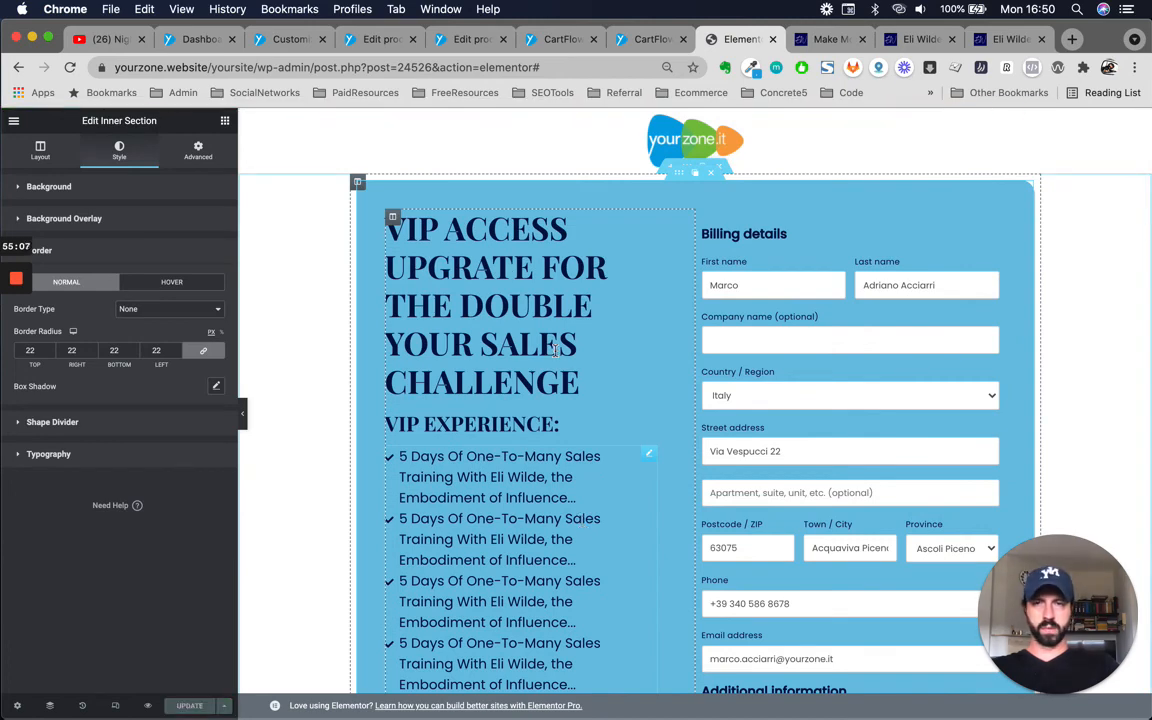
Switch to the site's theme customizer and open the WooCommerce checkout settings.
click(291, 38)
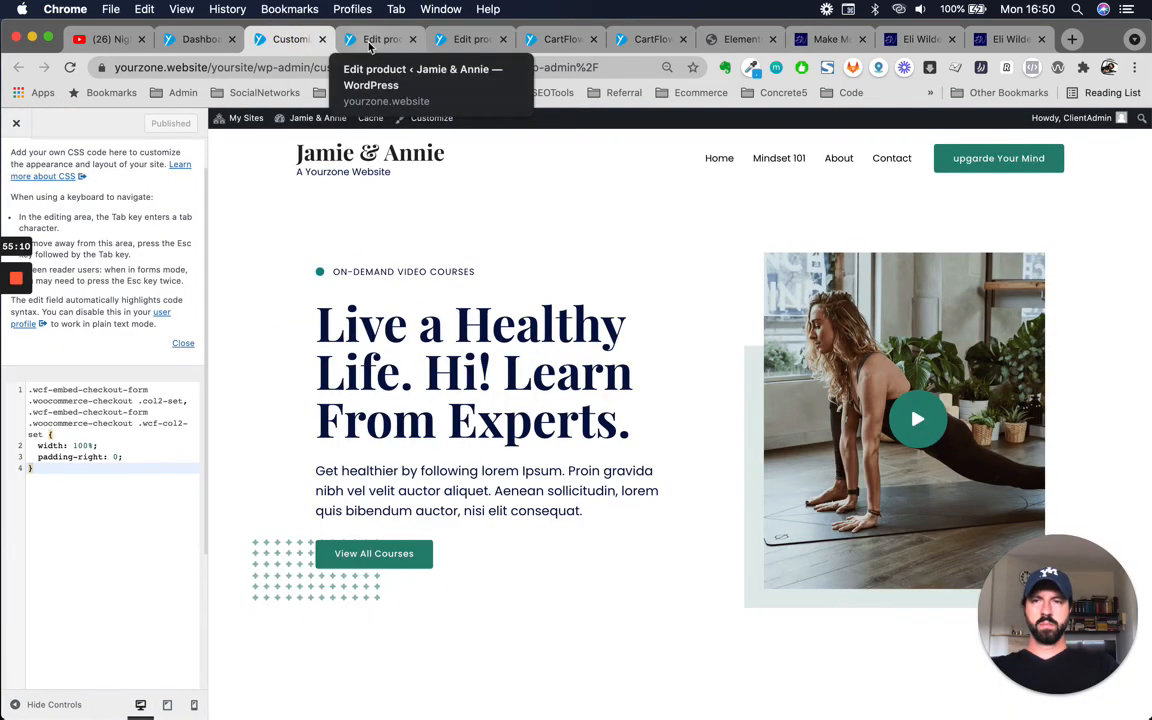
click(195, 39)
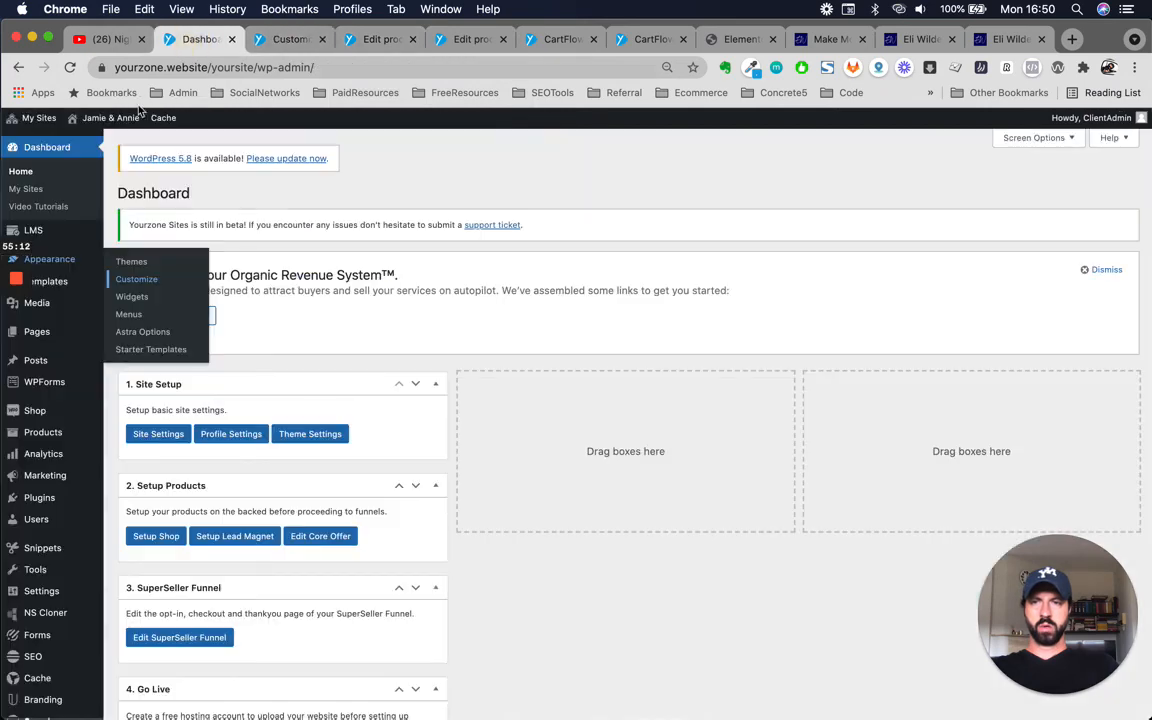
click(295, 40)
click(14, 168)
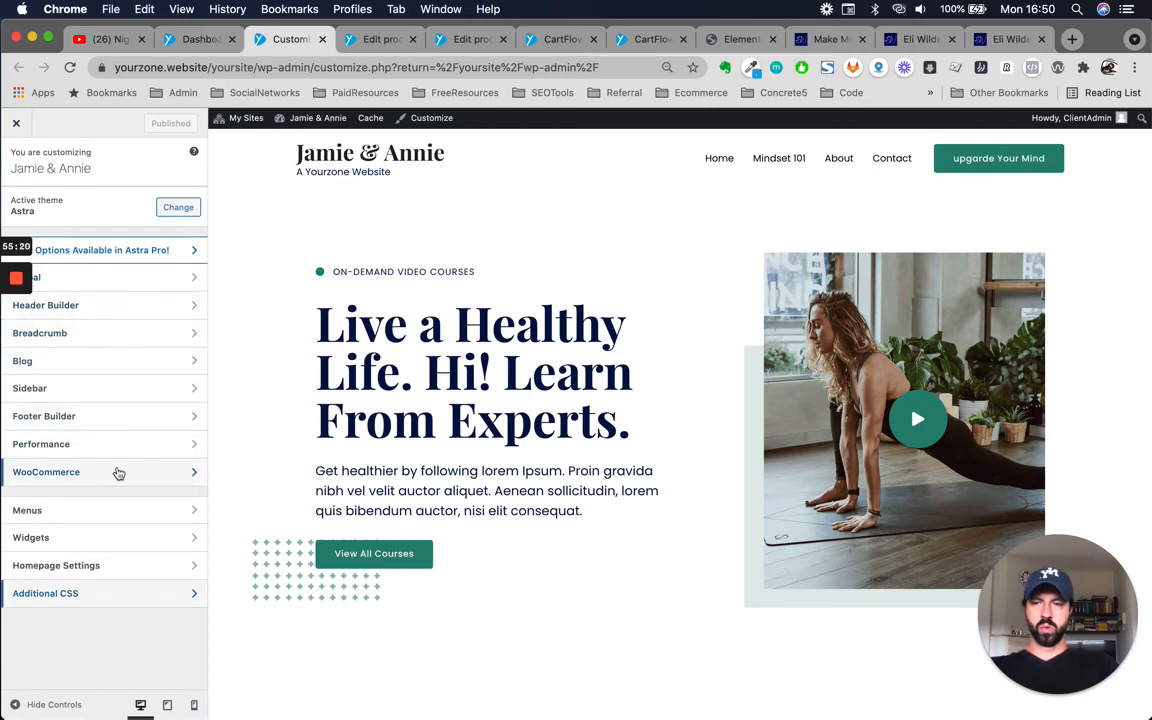
click(118, 473)
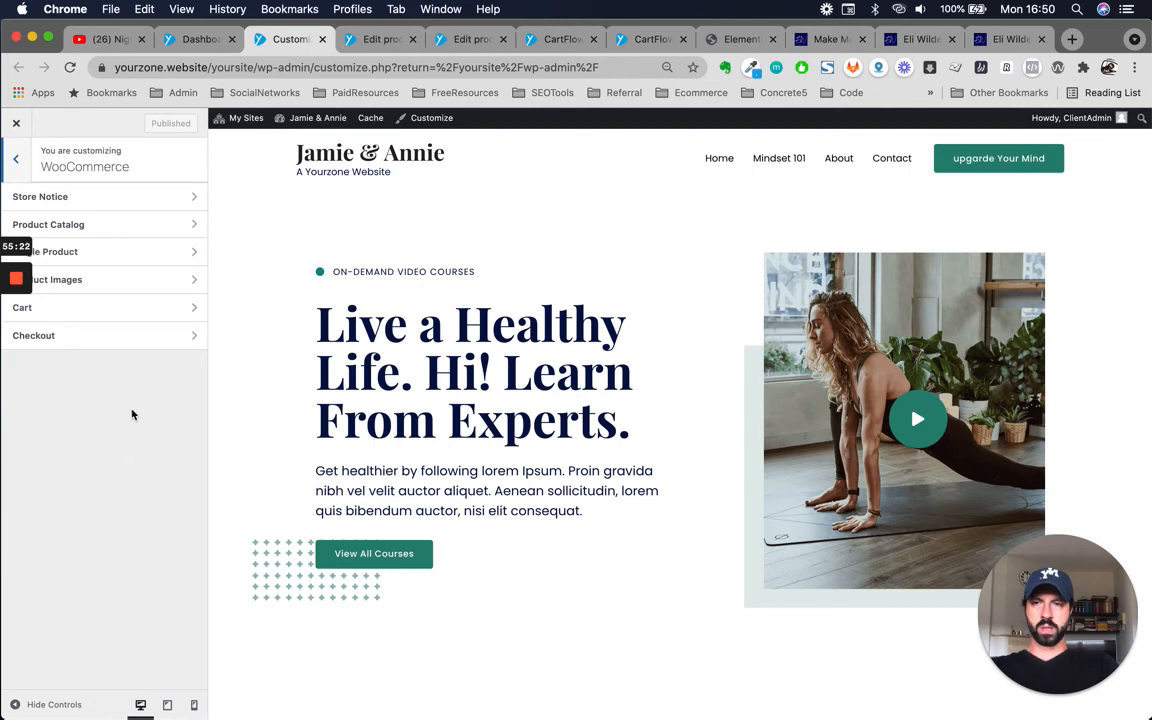
click(146, 341)
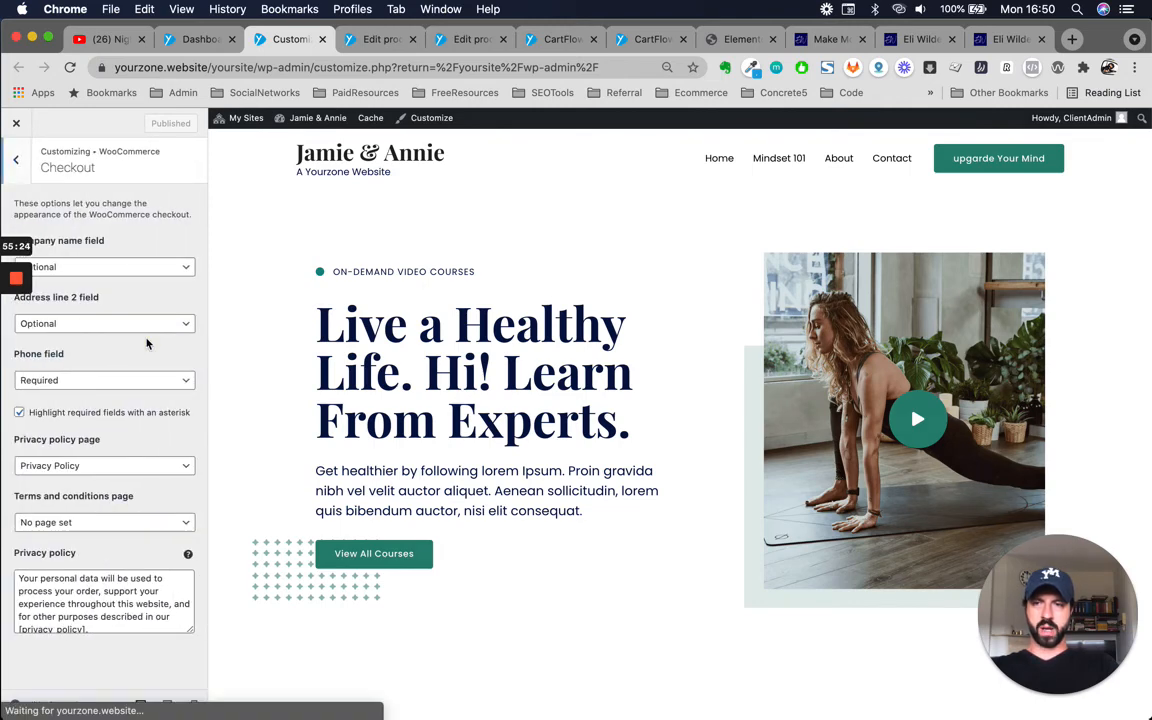
Set the checkout's company name, address line 2 and phone fields to Hidden.
click(167, 280)
click(161, 261)
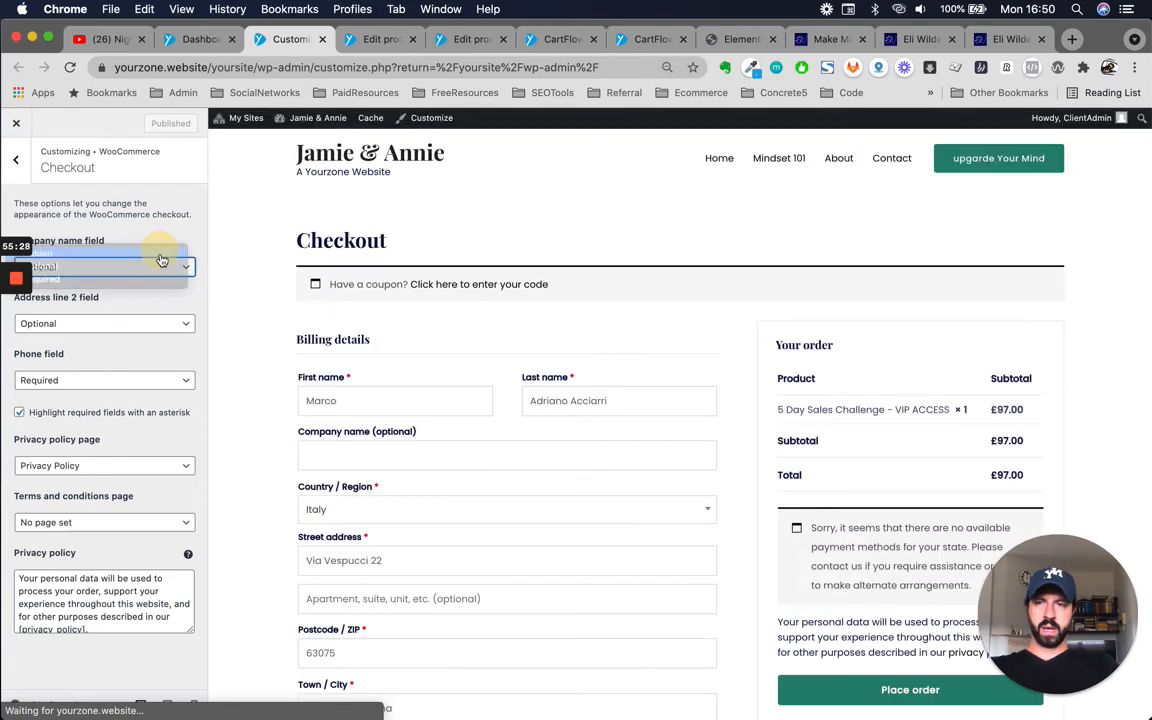
click(150, 323)
click(140, 303)
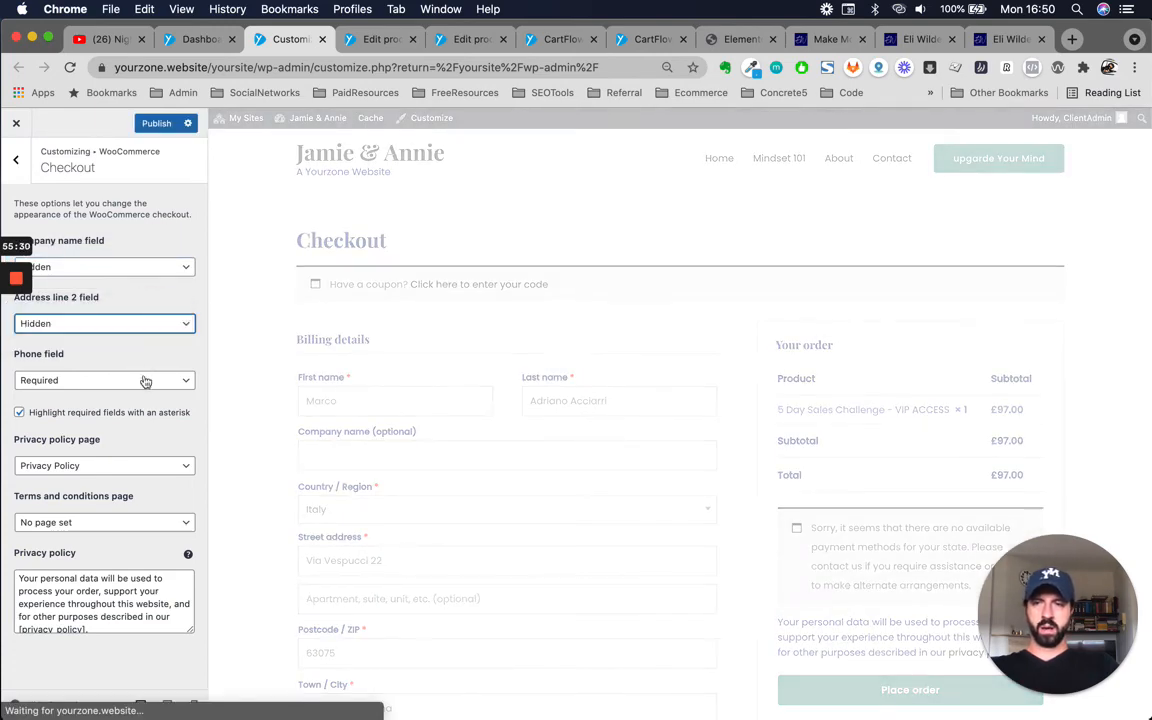
click(145, 381)
click(146, 352)
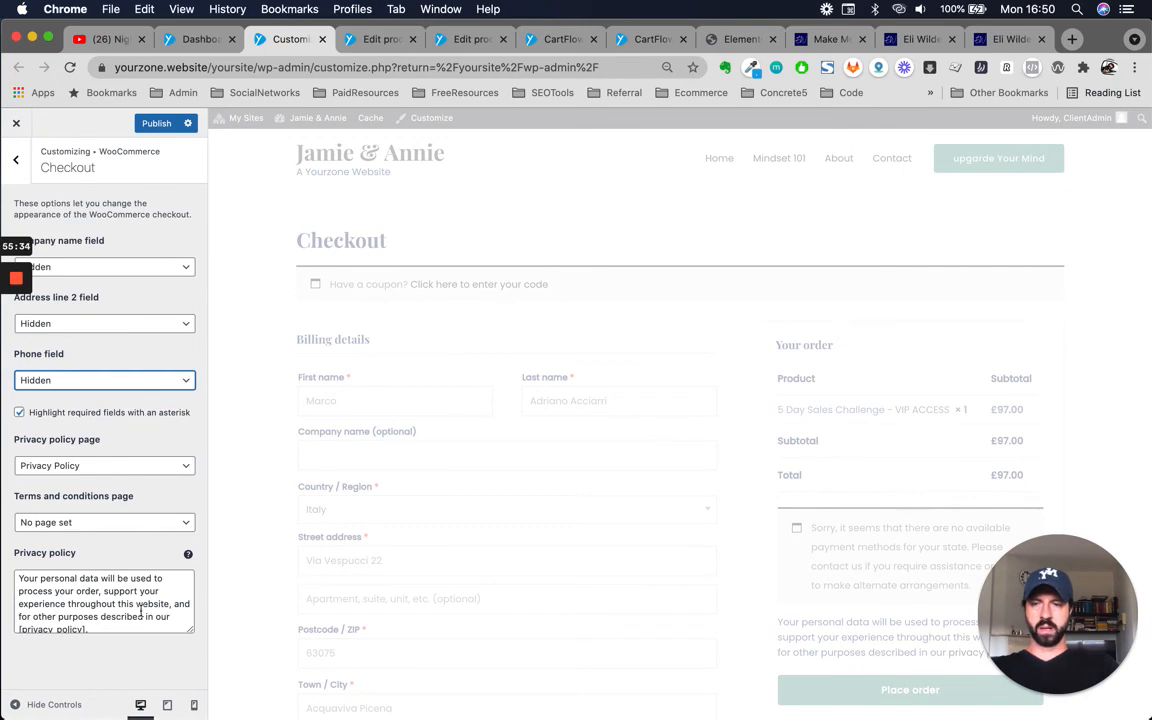
Publish the hidden checkout fields and look over the remaining billing fields and order summary in the checkout preview.
scroll(494, 478, down, 5)
scroll(492, 544, up, 2)
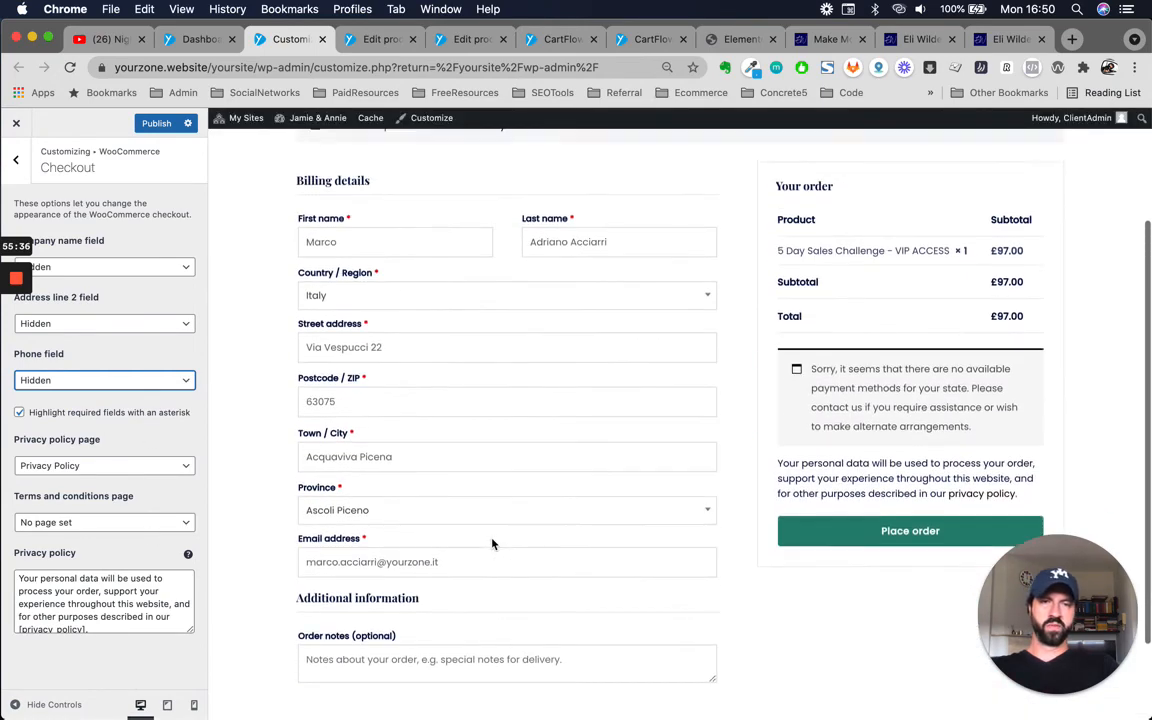
scroll(492, 544, up, 2)
scroll(492, 544, down, 4)
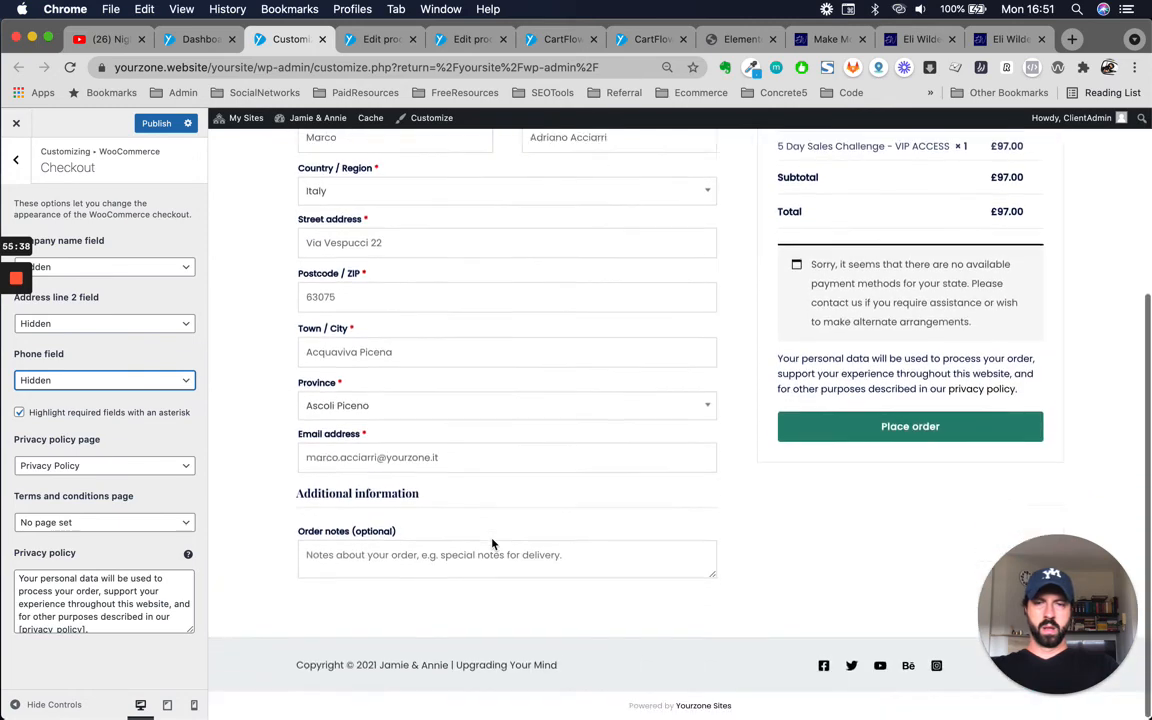
scroll(492, 544, up, 3)
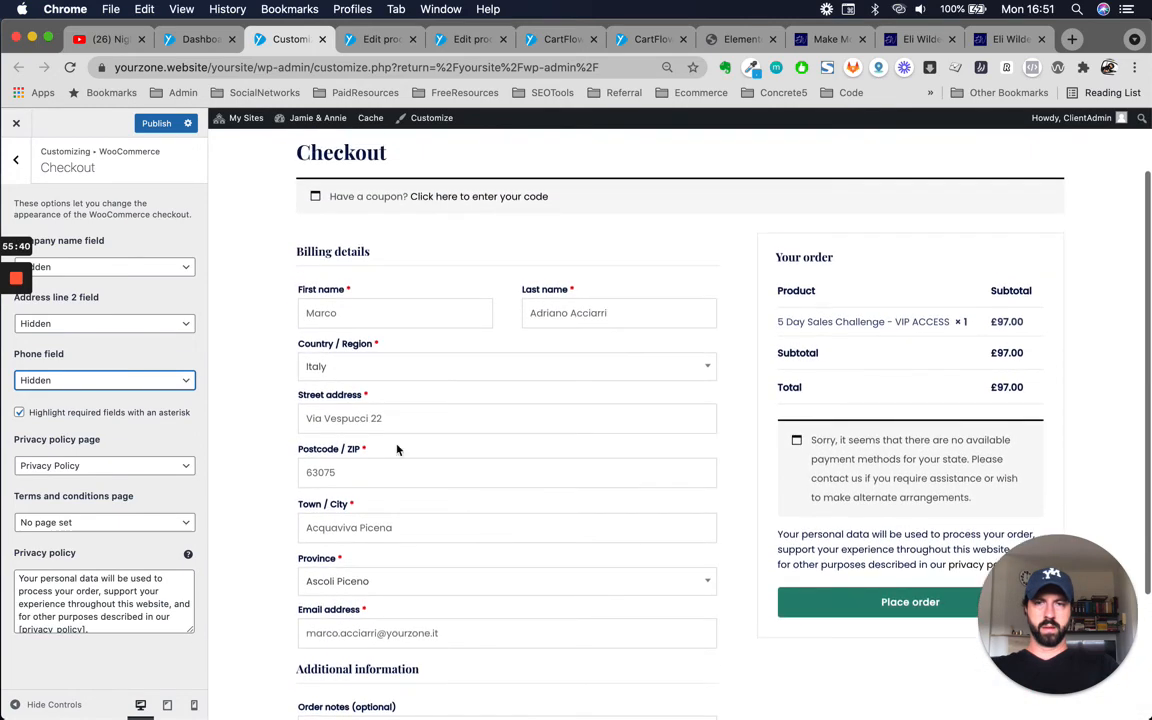
click(156, 122)
scroll(630, 527, down, 1)
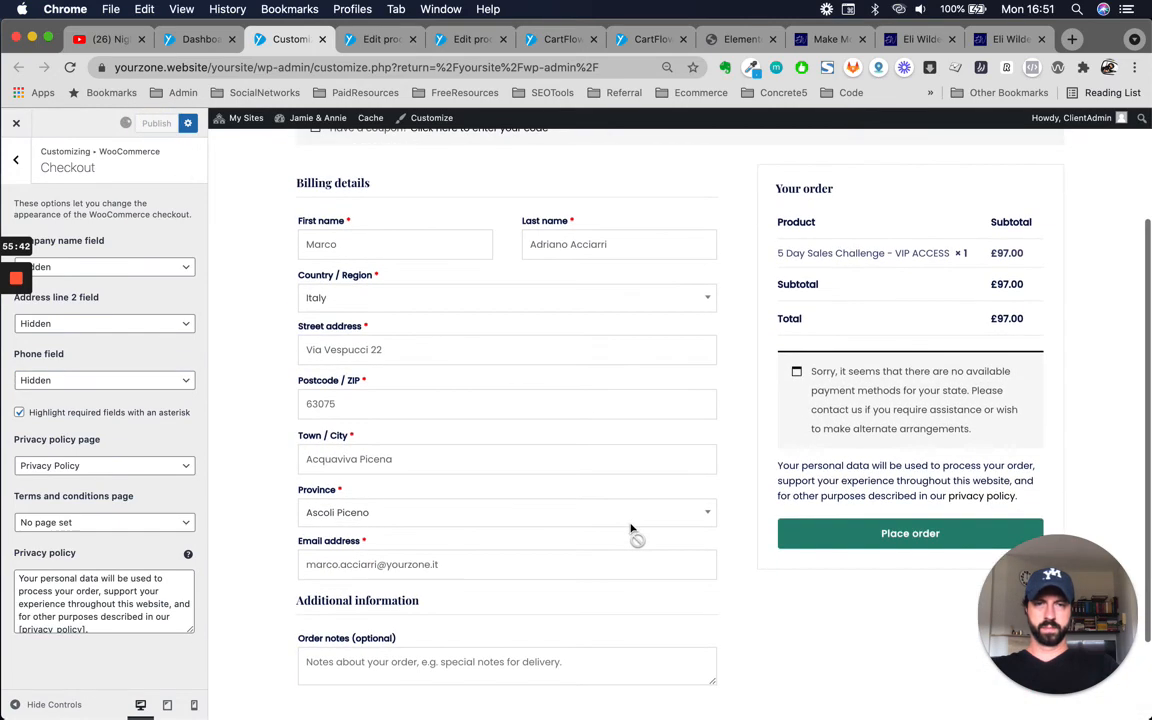
scroll(630, 527, up, 2)
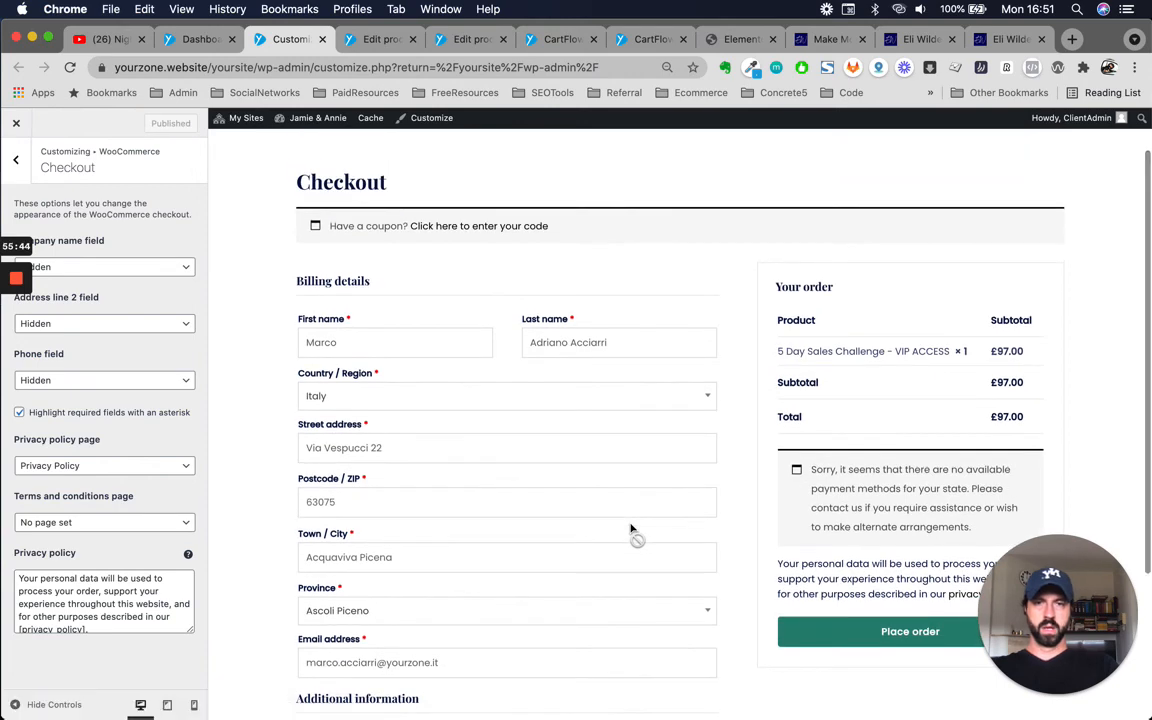
scroll(631, 528, down, 2)
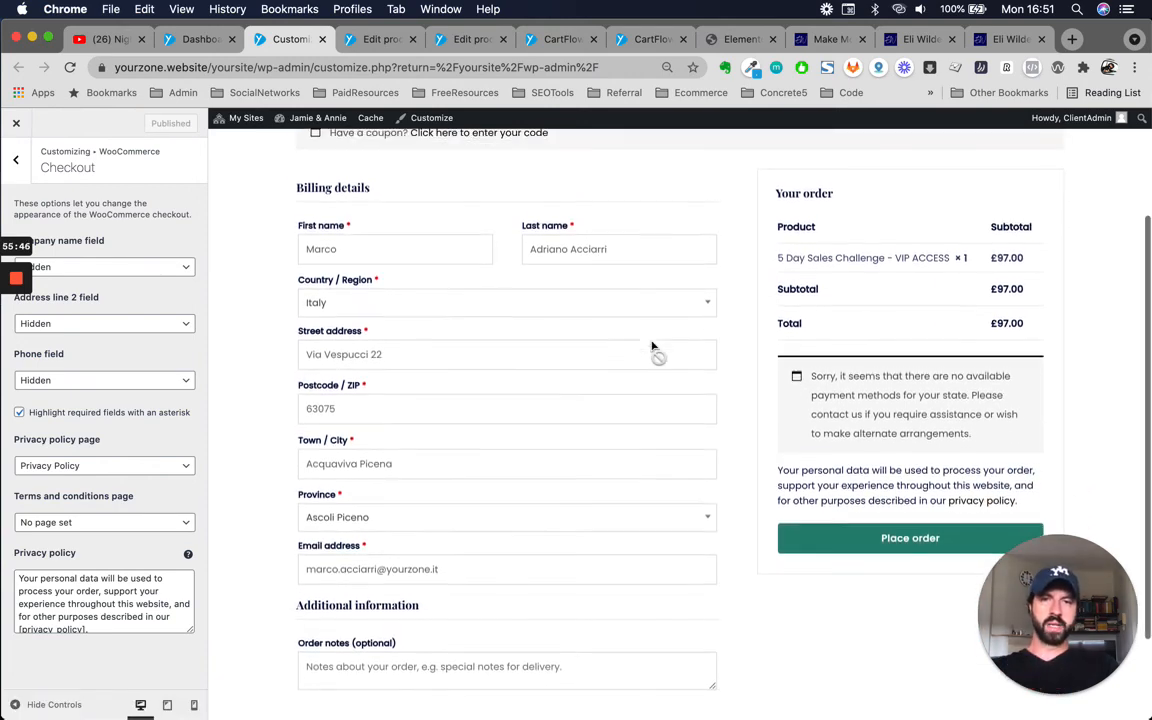
scroll(652, 347, up, 1)
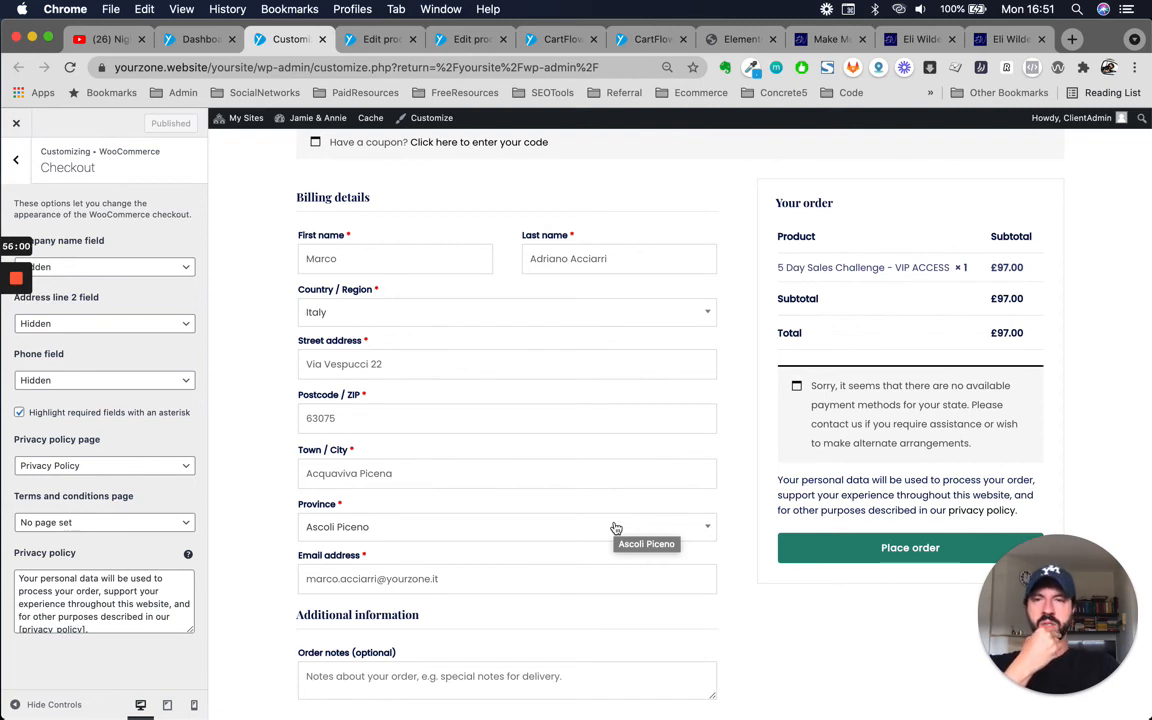
Open the customizer's Additional CSS and examine the rule for the embedded checkout form columns.
click(16, 159)
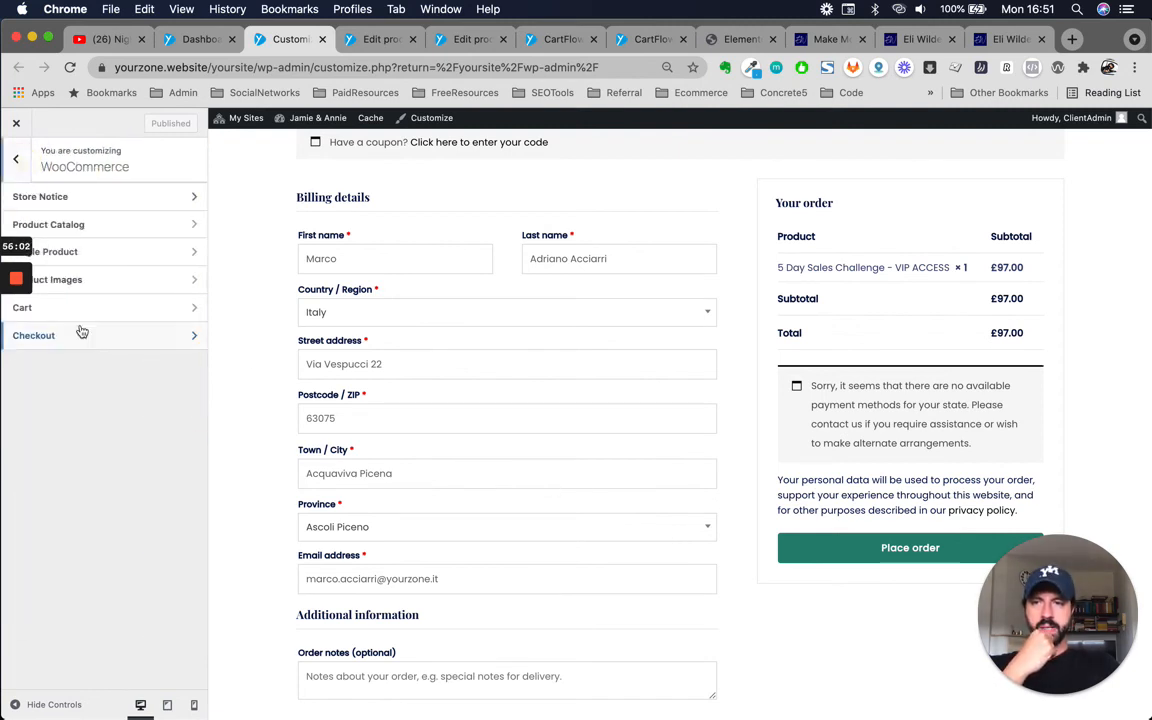
click(16, 162)
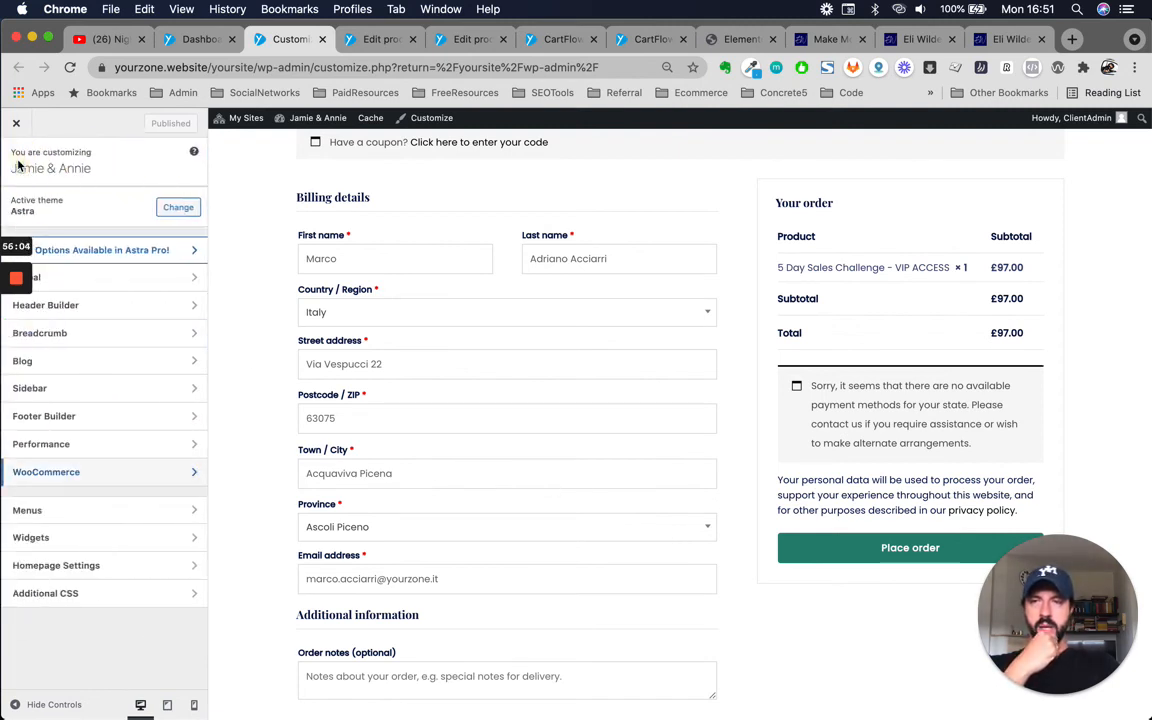
click(70, 597)
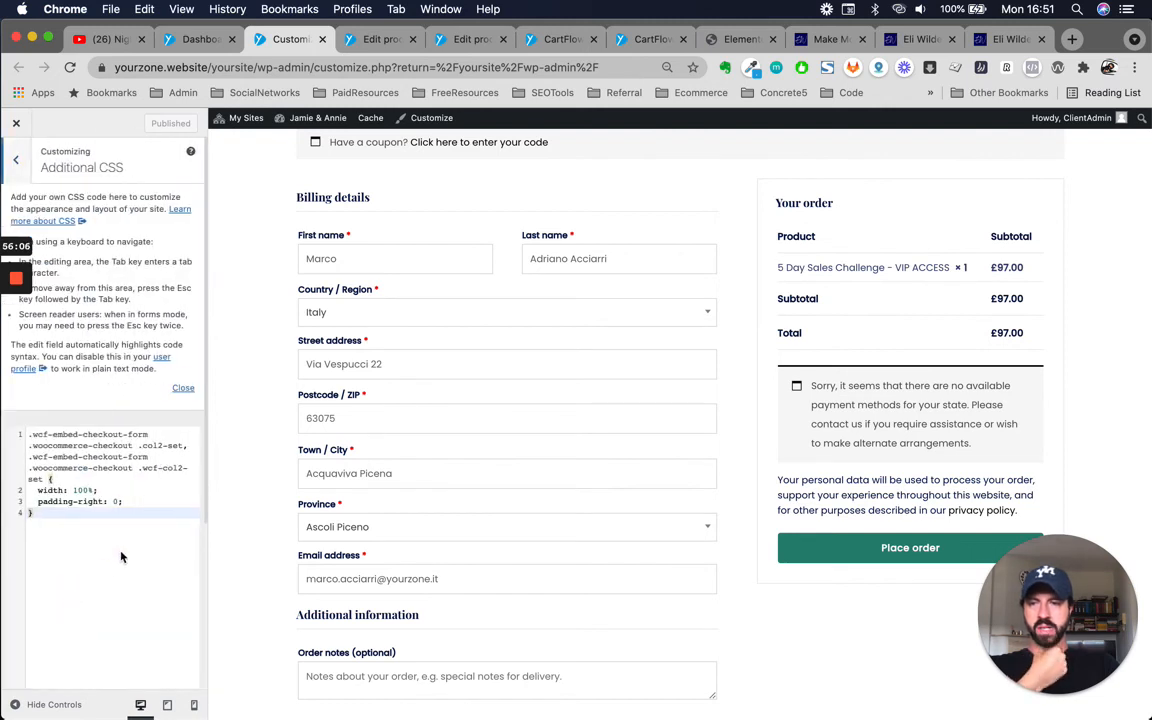
drag(122, 501, 31, 437)
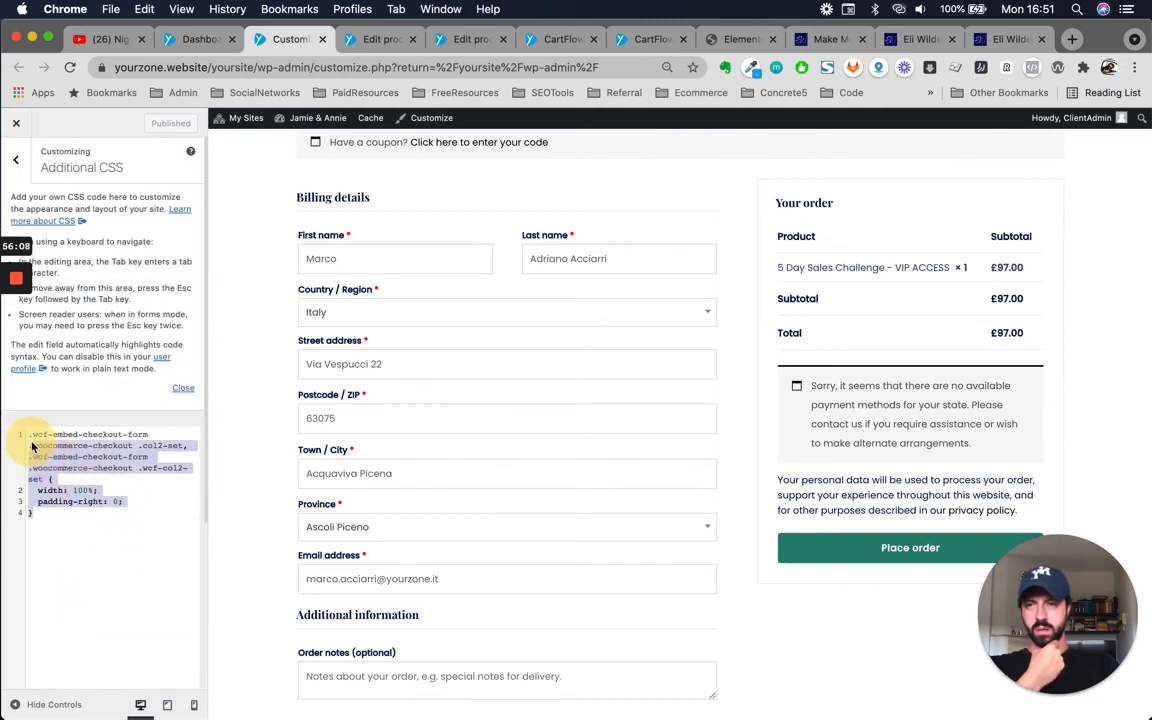
click(185, 501)
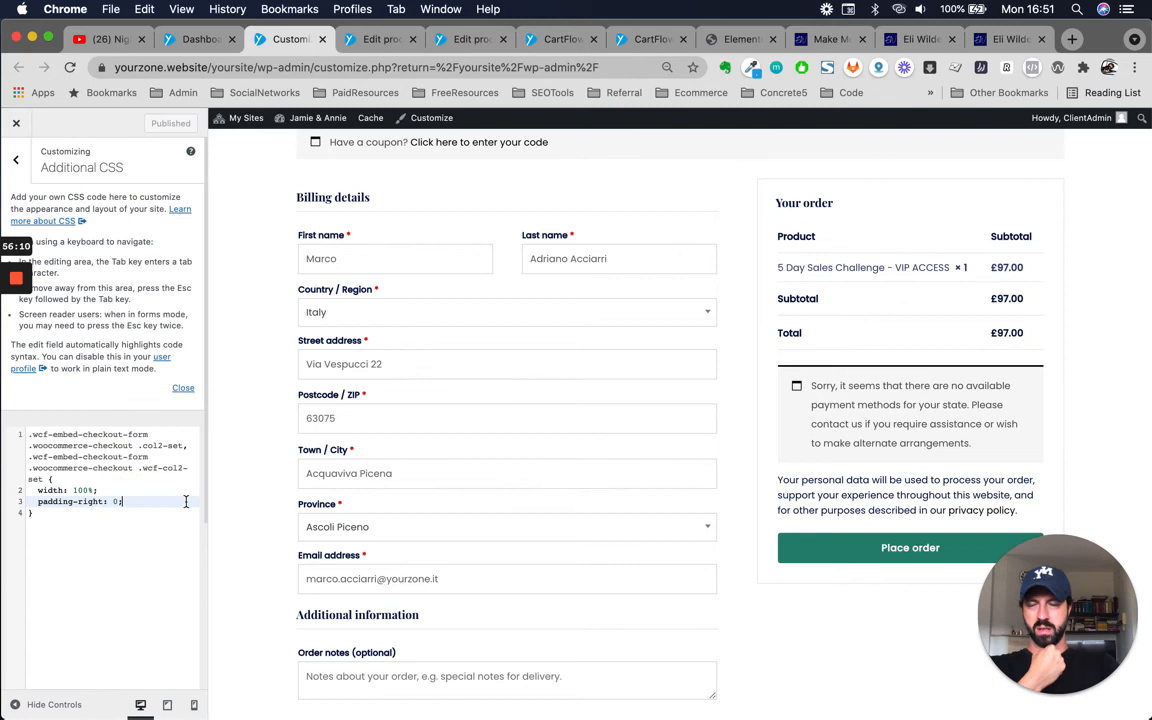
Try disabling the width and padding-right declarations in the checkout form rule by prefixing both with //.
click(37, 490)
text(/*)
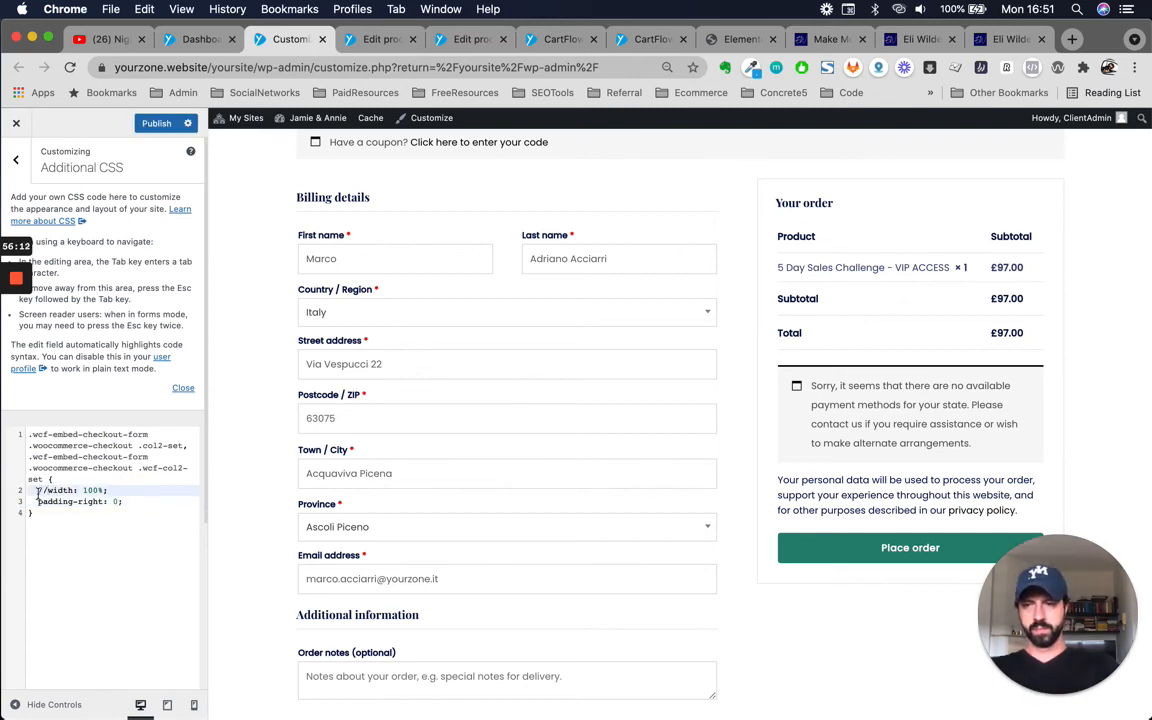
click(40, 501)
text(//)
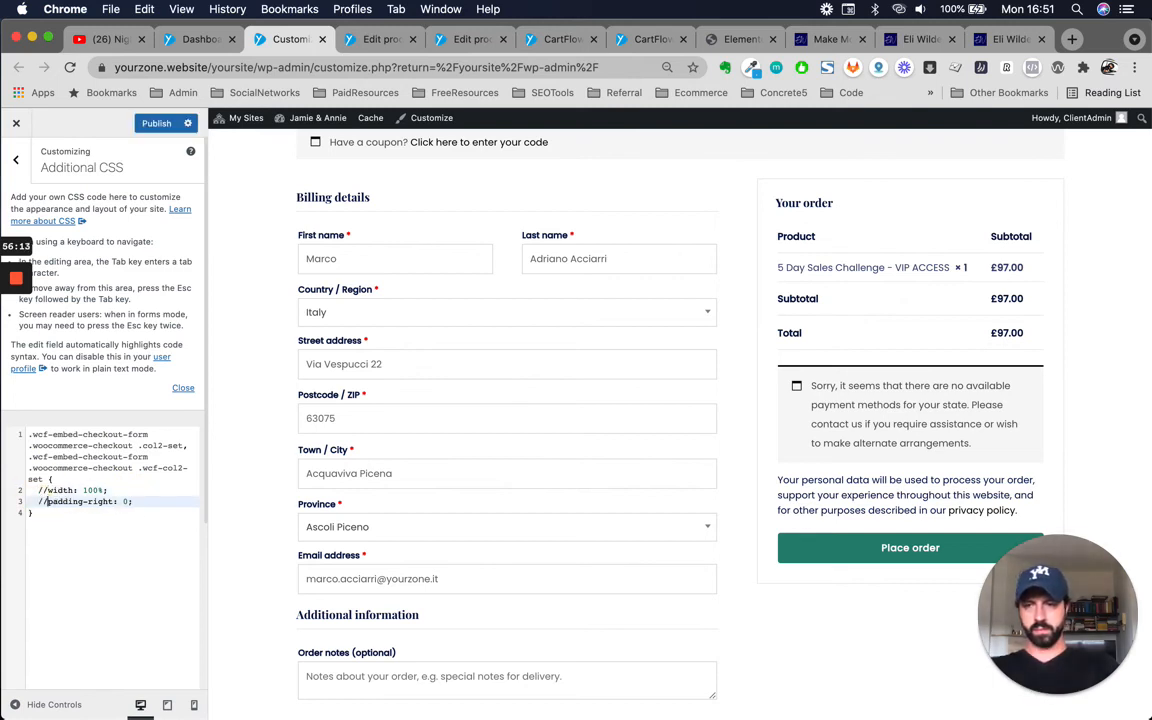
click(146, 515)
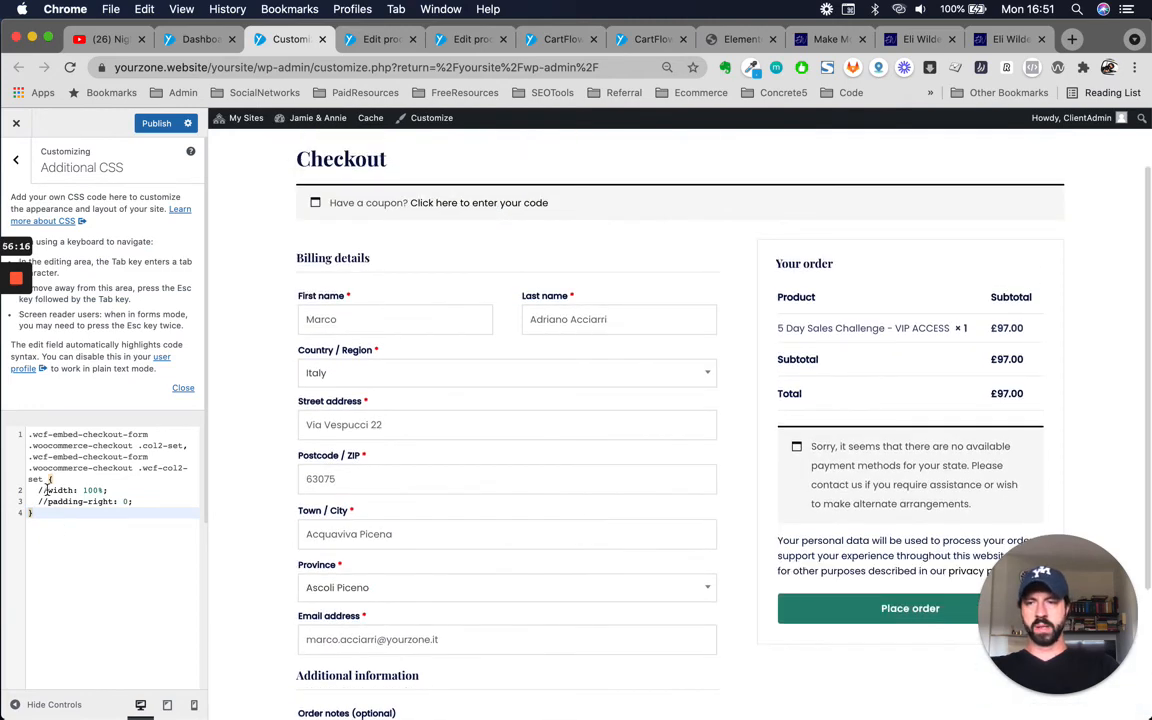
Remove the // prefixes from the width and padding-right declarations, check the checkout preview and publish.
click(46, 490)
click(46, 501)
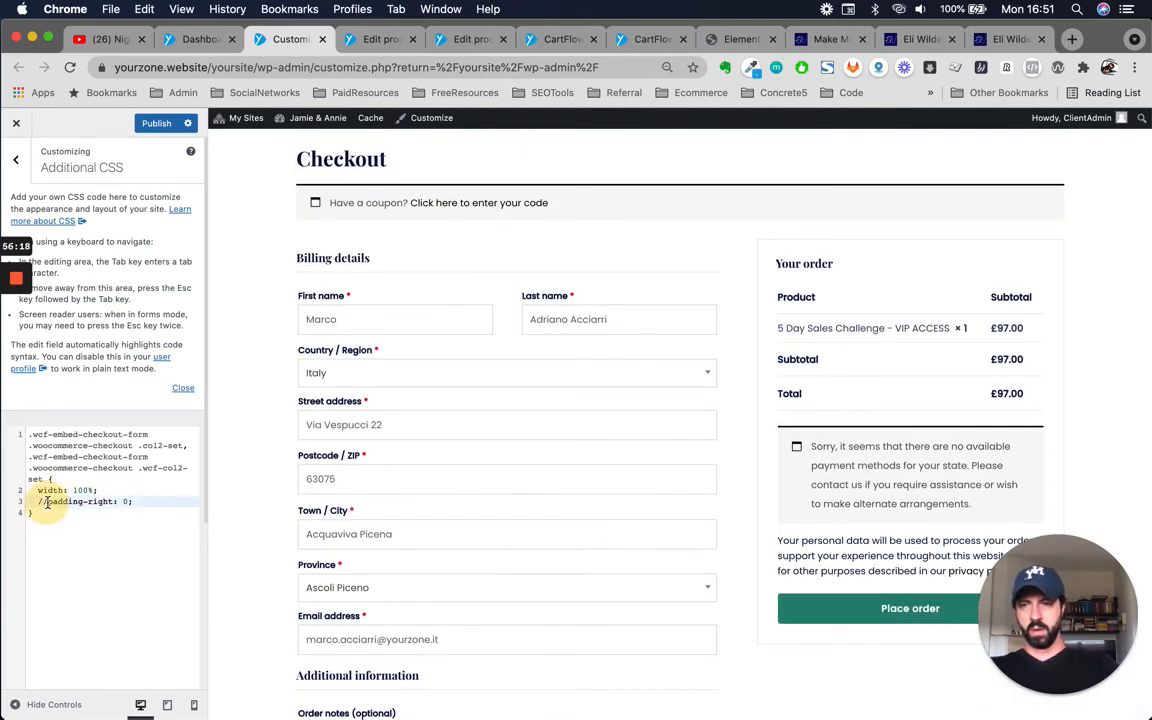
key(BackSpace)
key(BackSpace)
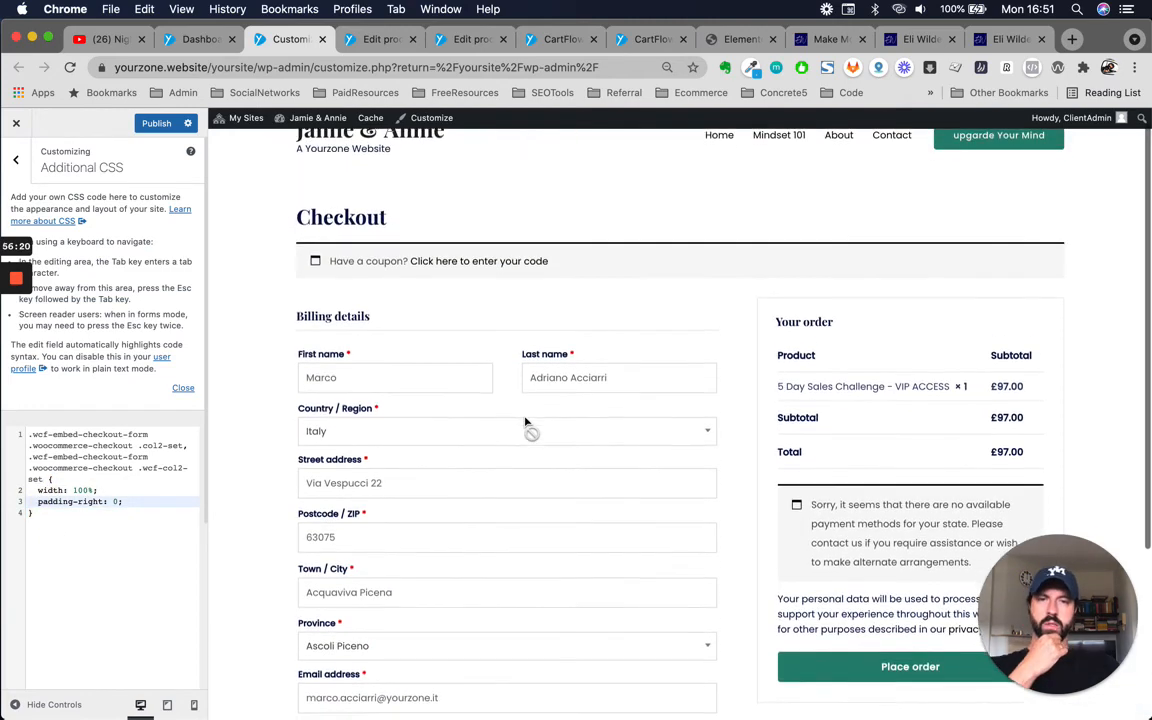
scroll(527, 424, down, 5)
scroll(588, 510, up, 10)
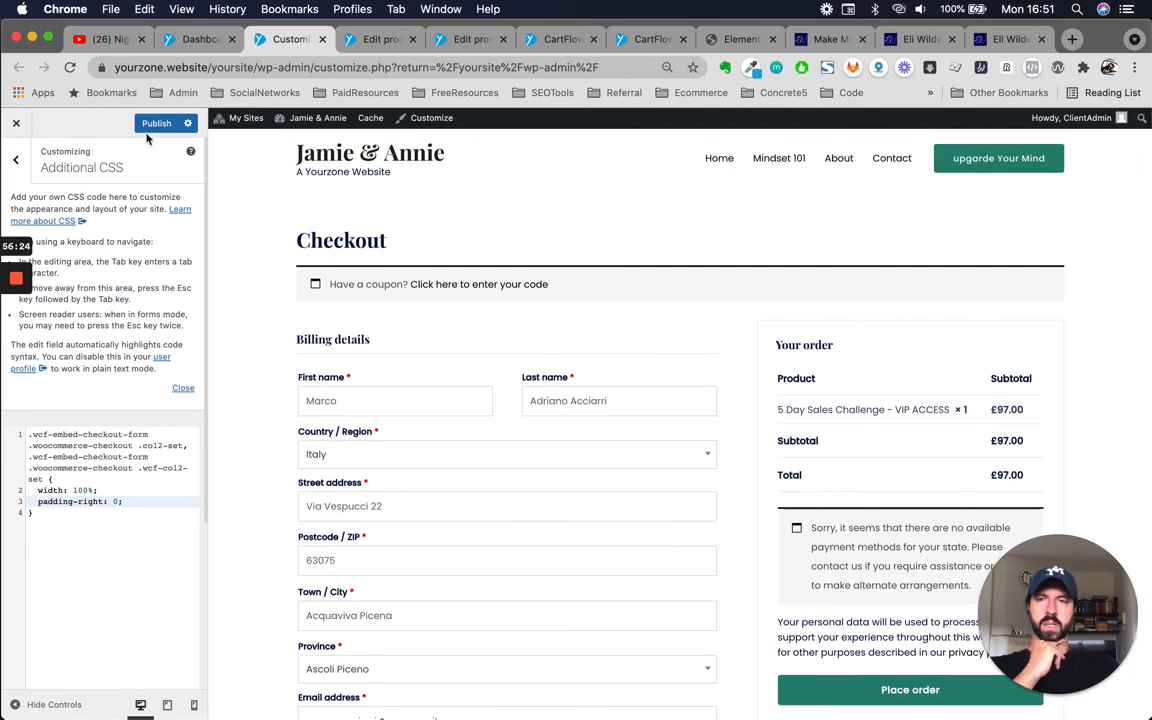
click(156, 122)
Compare the checkout form's fields on the Elementor page with those in the customizer preview.
click(742, 45)
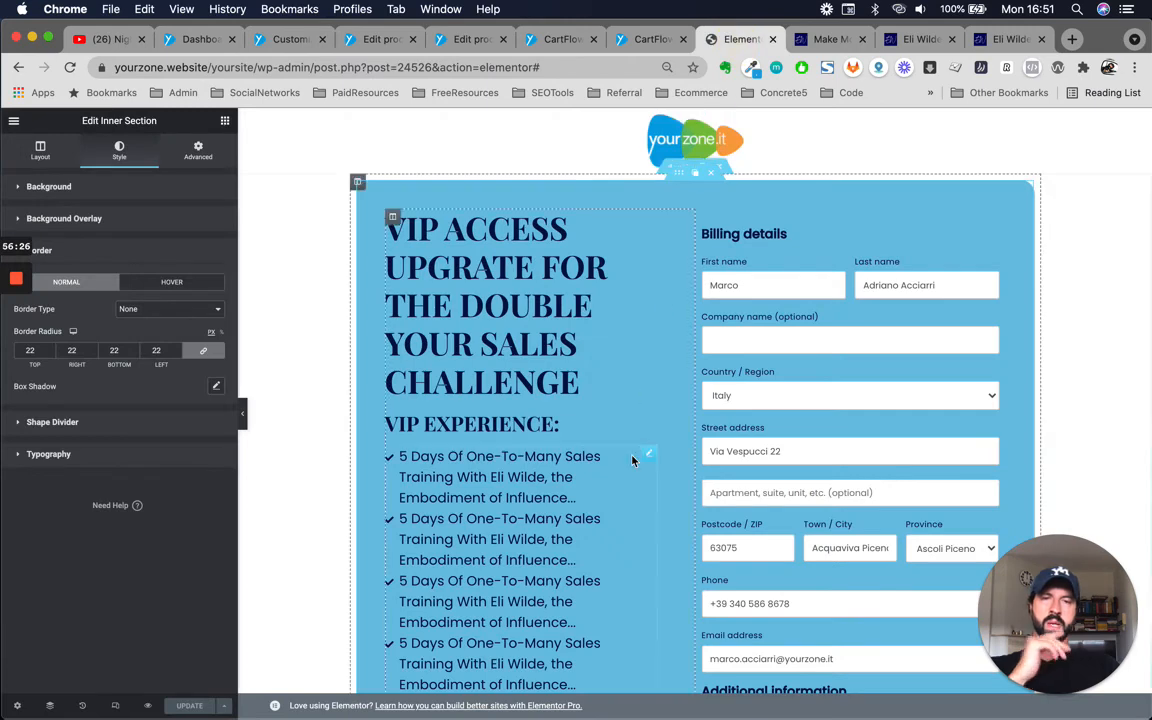
scroll(632, 458, down, 3)
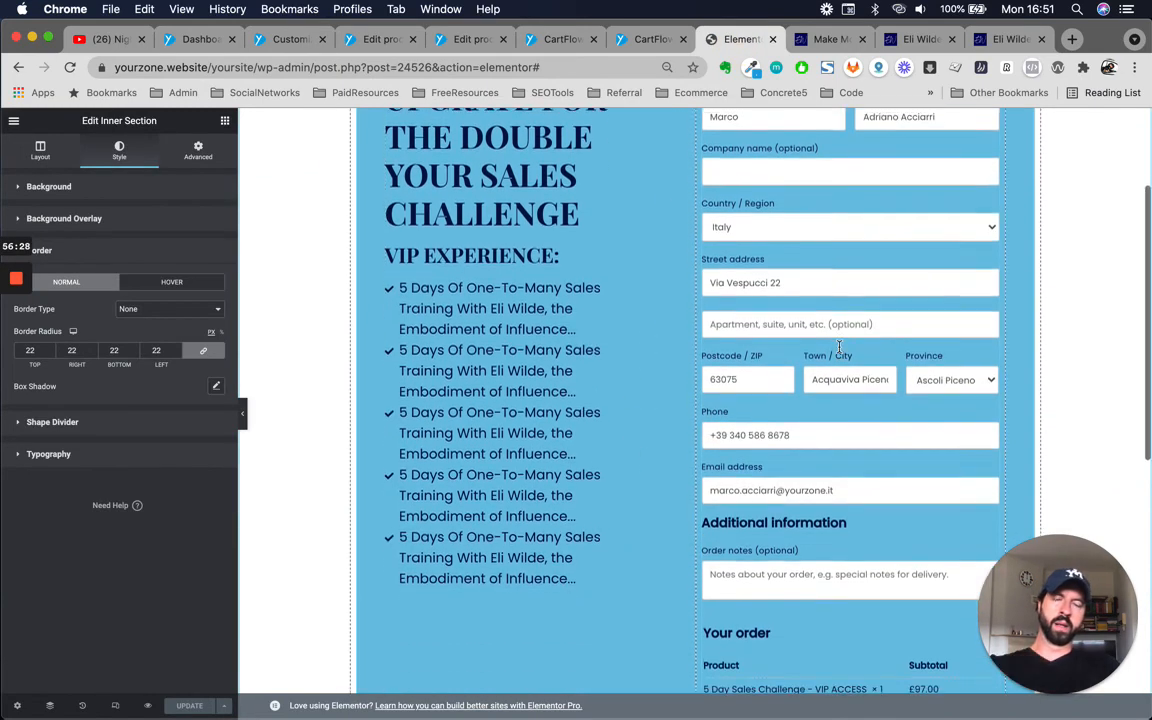
scroll(632, 461, up, 3)
click(290, 39)
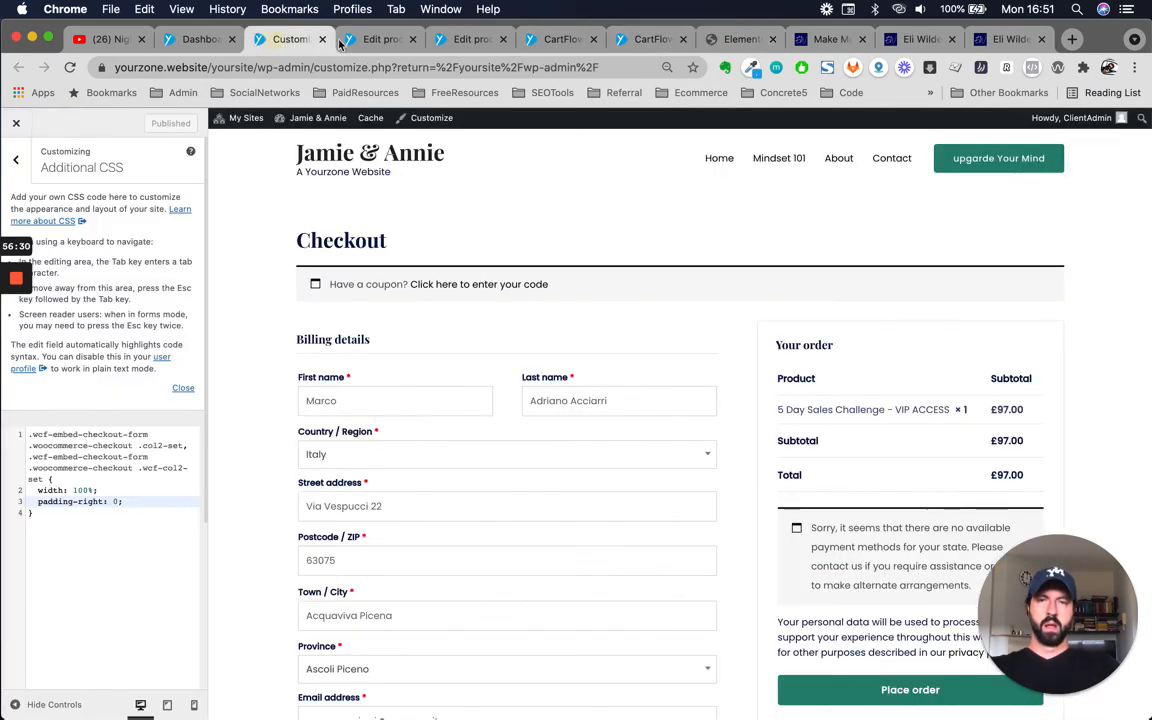
scroll(752, 532, down, 3)
scroll(752, 532, up, 1)
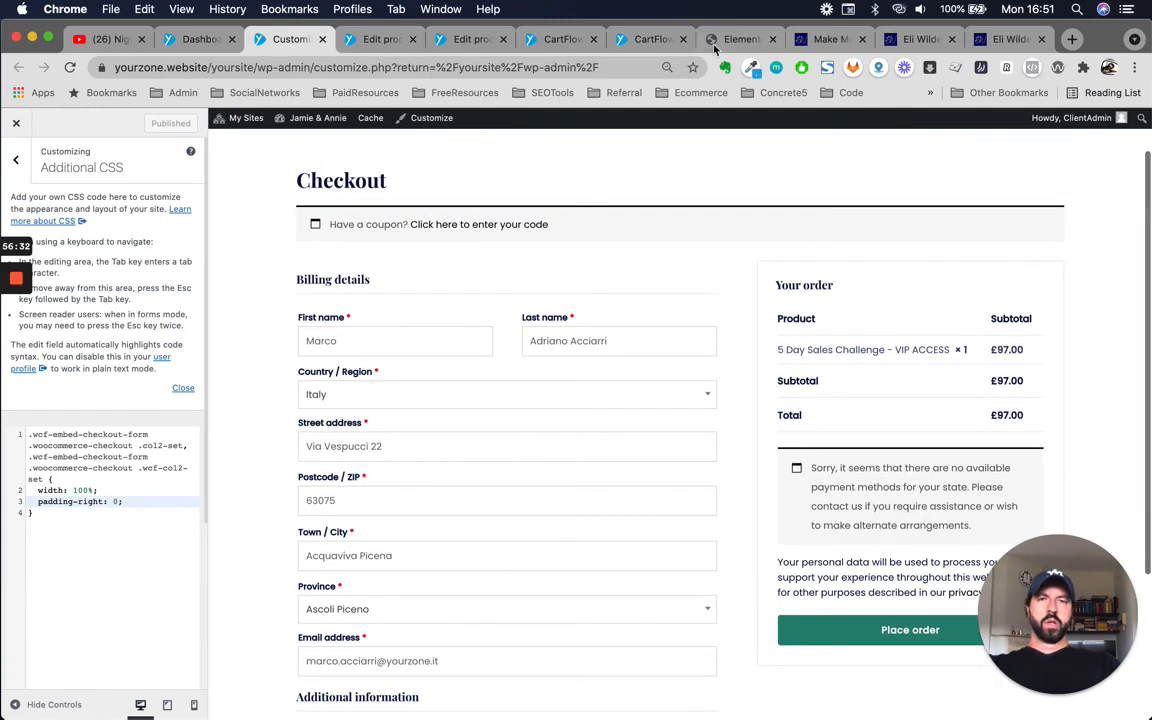
Switch to the Wilde Influence reference page and examine its checkout layout down to the 5 Day Challenge footer logo.
click(826, 39)
scroll(643, 280, up, 3)
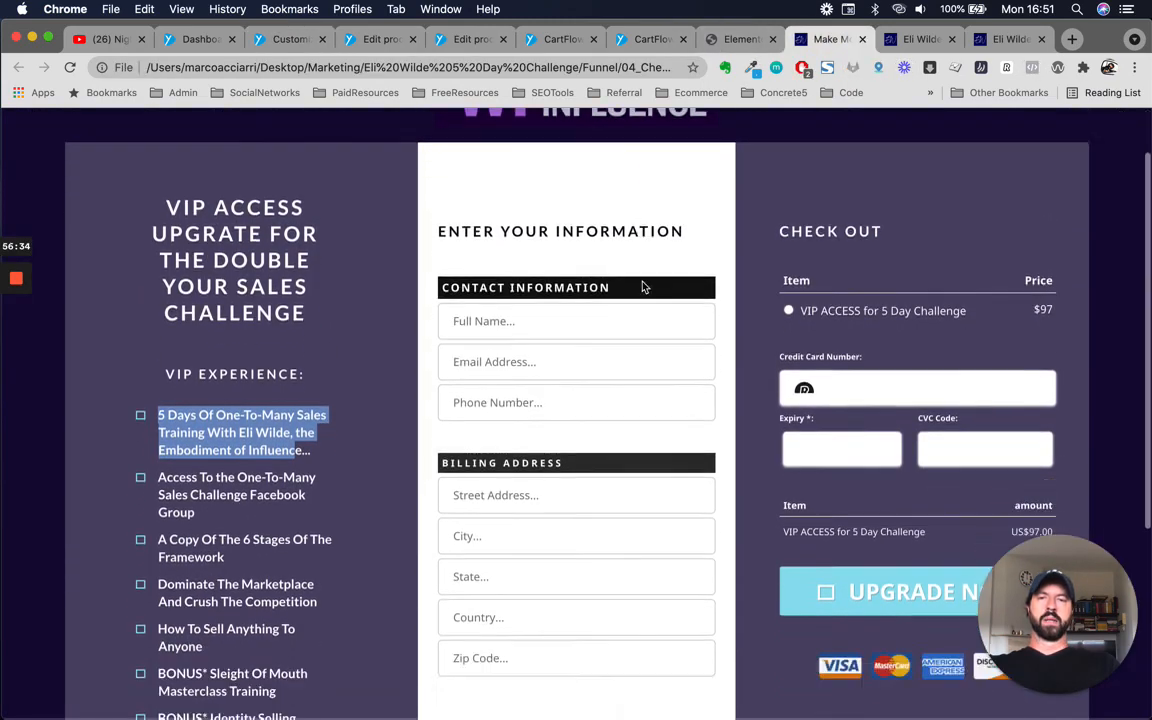
scroll(643, 287, down, 3)
scroll(643, 287, up, 5)
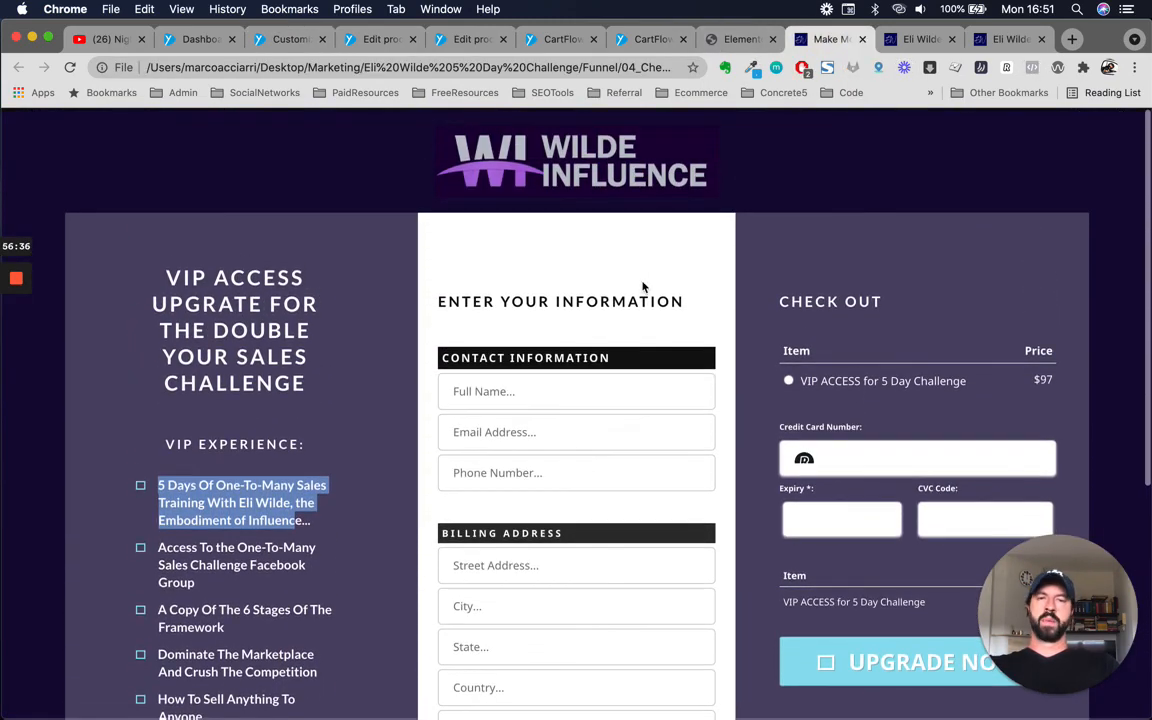
scroll(507, 381, down, 5)
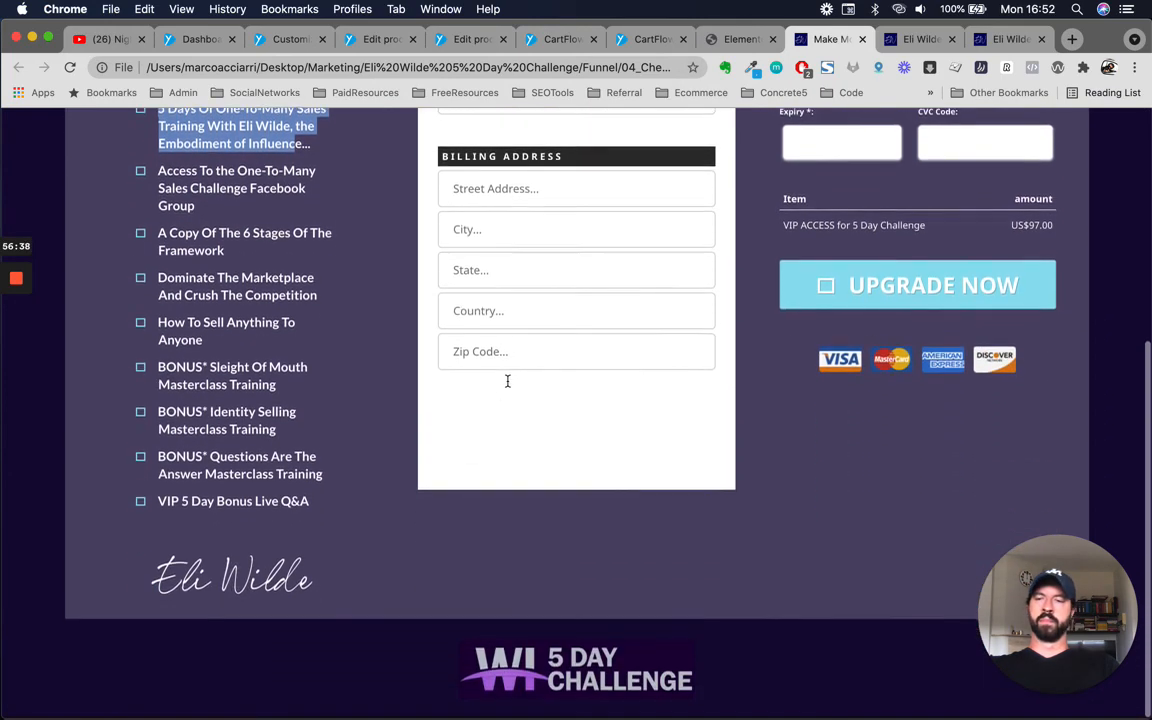
scroll(346, 401, up, 1)
scroll(346, 401, up, 1)
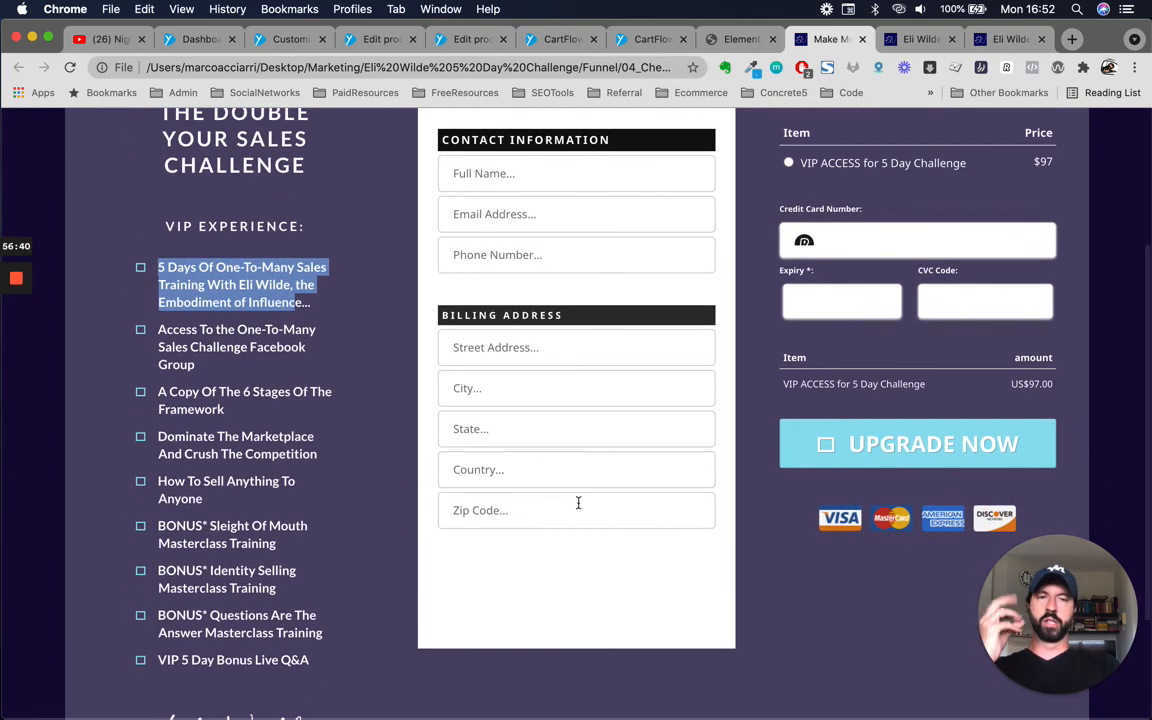
scroll(578, 502, down, 2)
scroll(578, 502, down, 1)
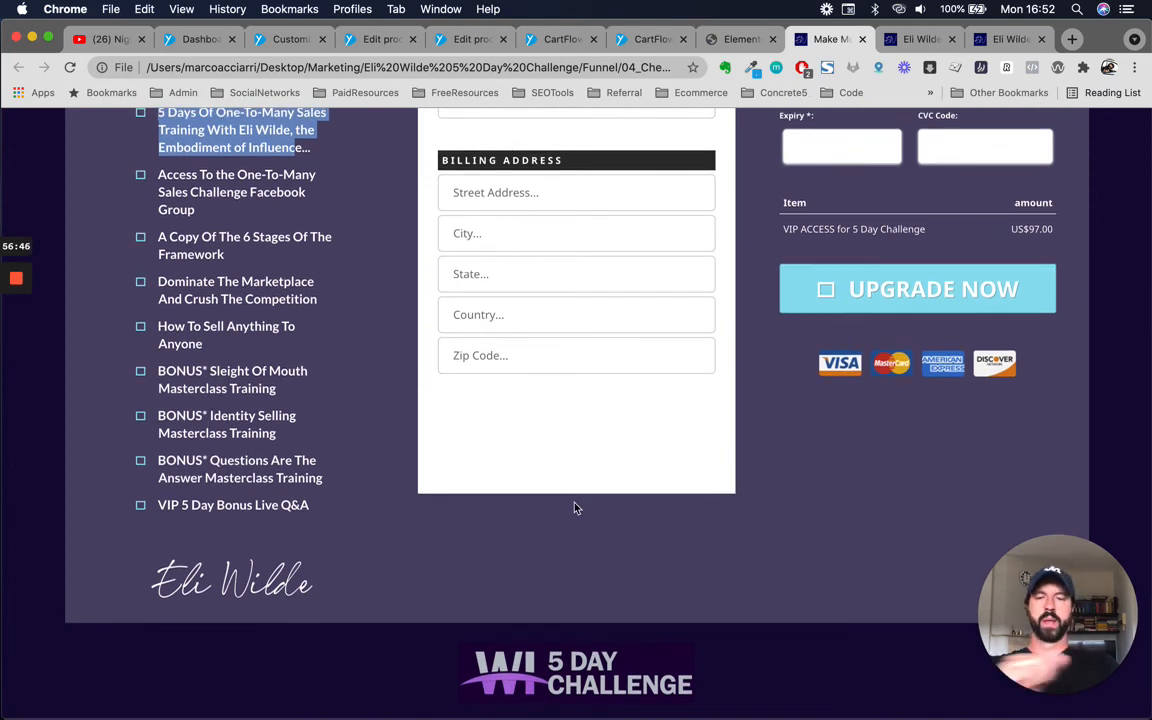
Return to the Elementor editor and add a single-column section with an Image widget below the blue VIP section.
click(727, 38)
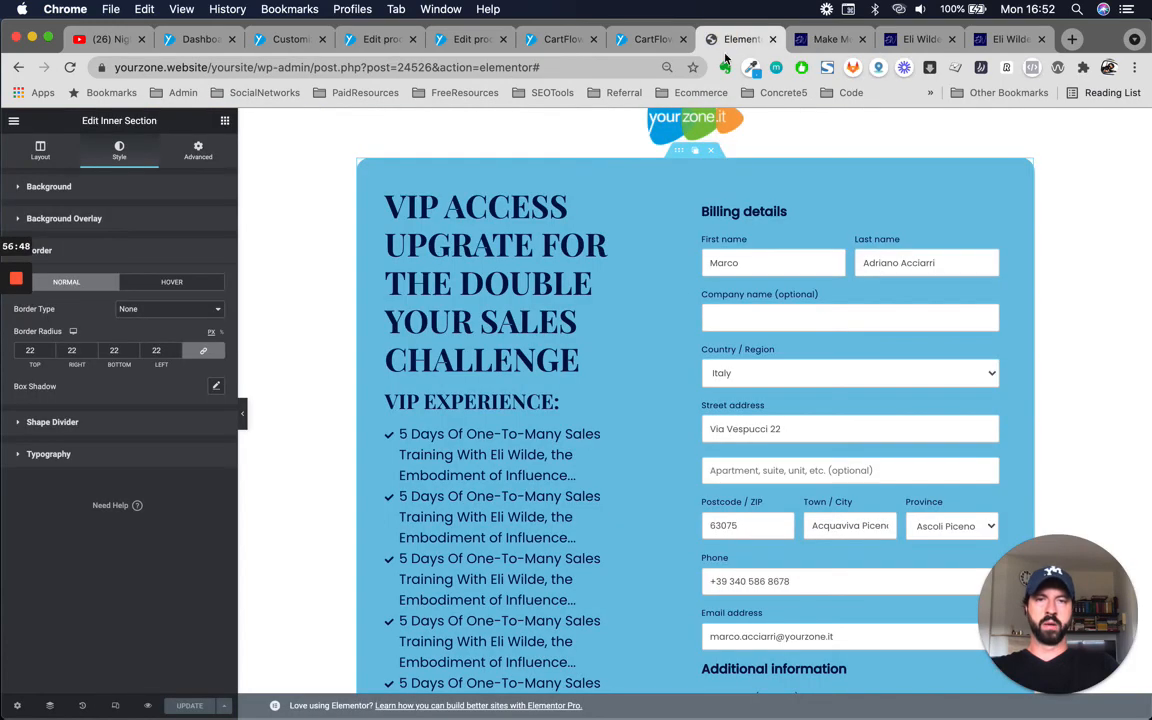
scroll(640, 401, down, 10)
click(664, 582)
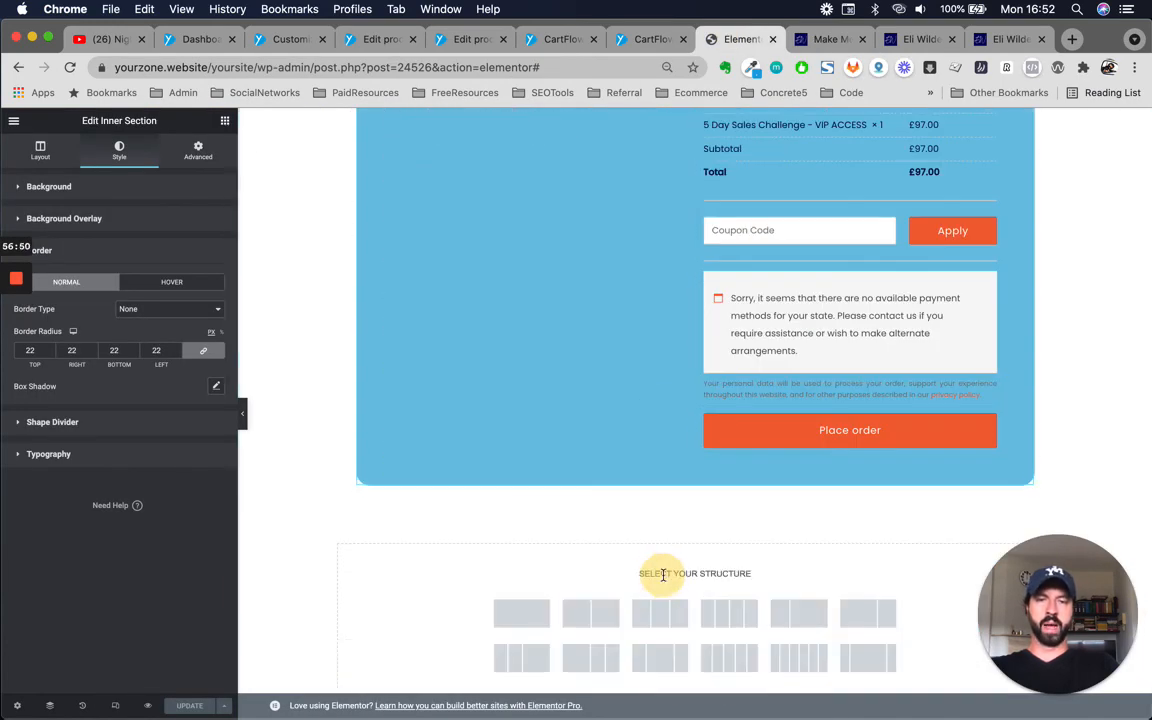
click(522, 614)
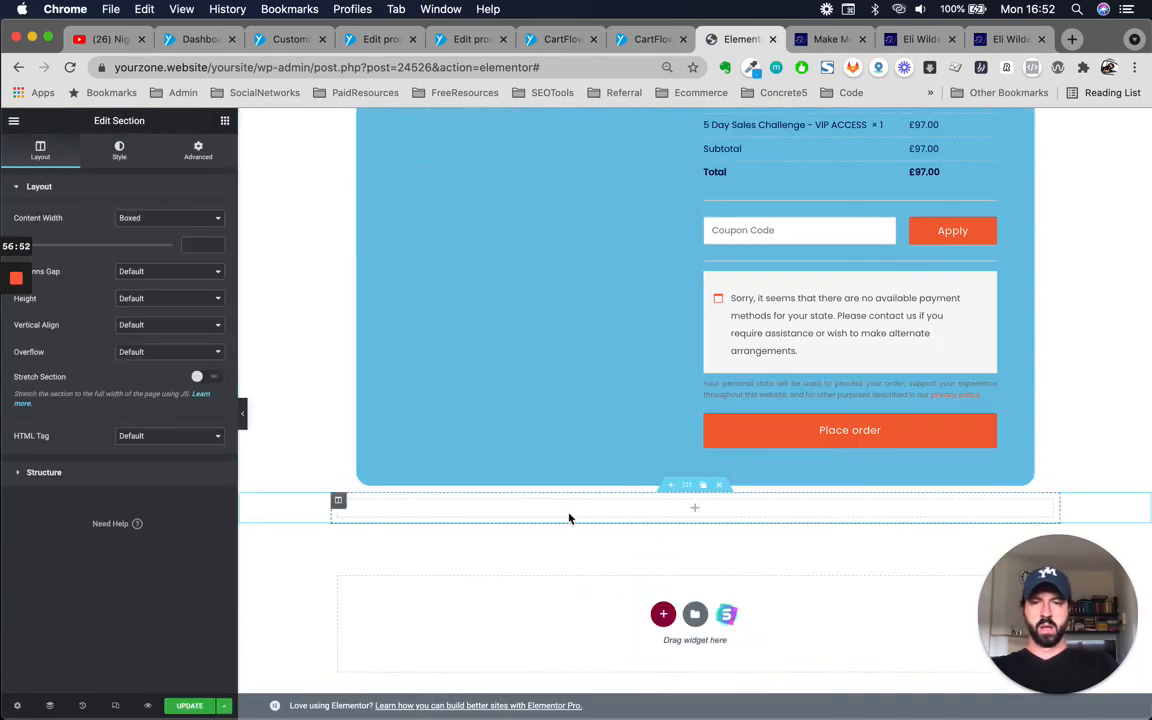
click(224, 121)
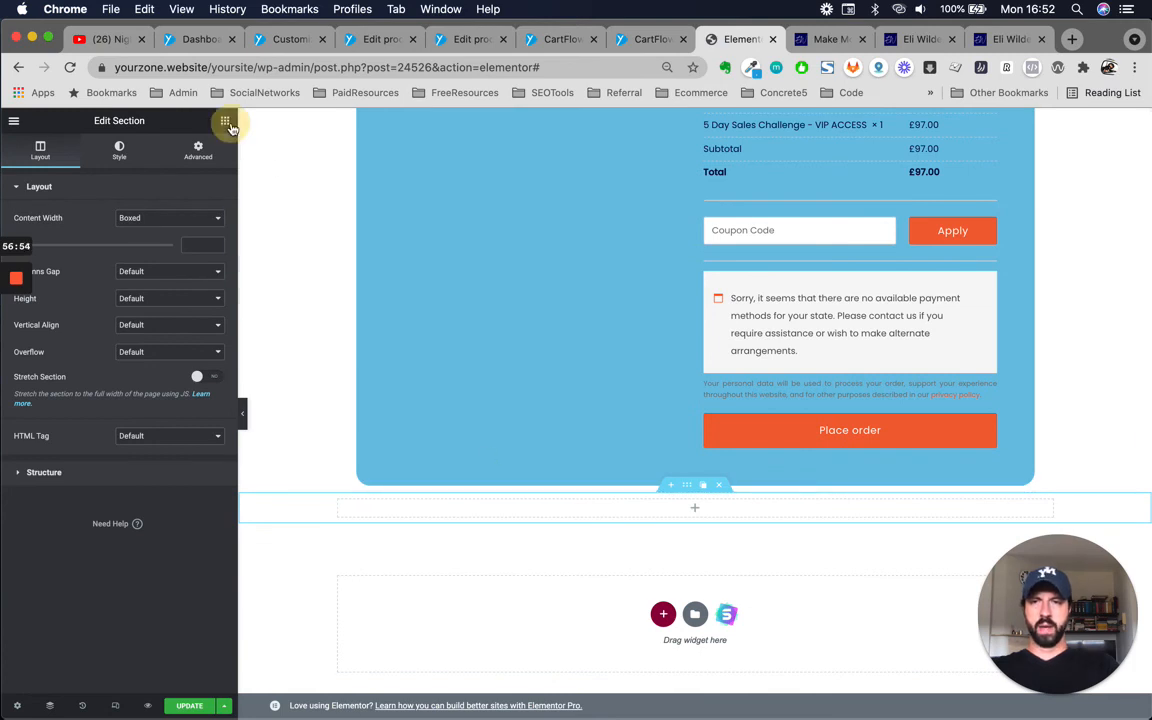
drag(61, 297, 676, 524)
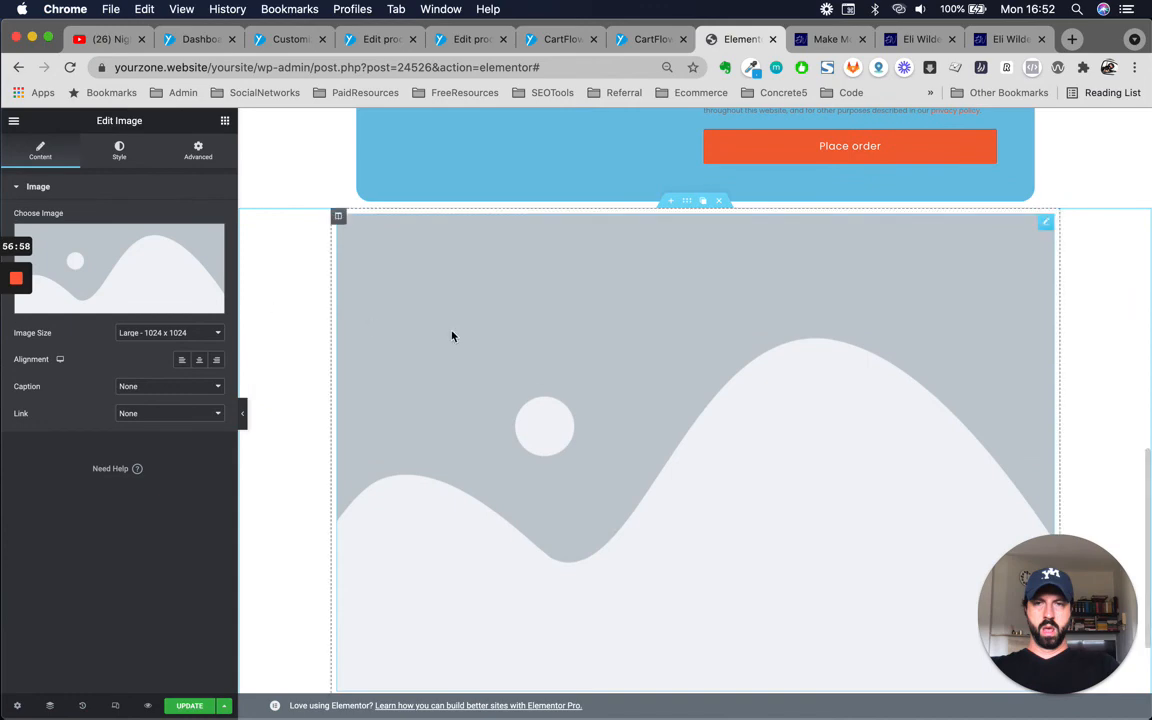
Set the content width of the section holding the image placeholder to Full Width.
click(693, 203)
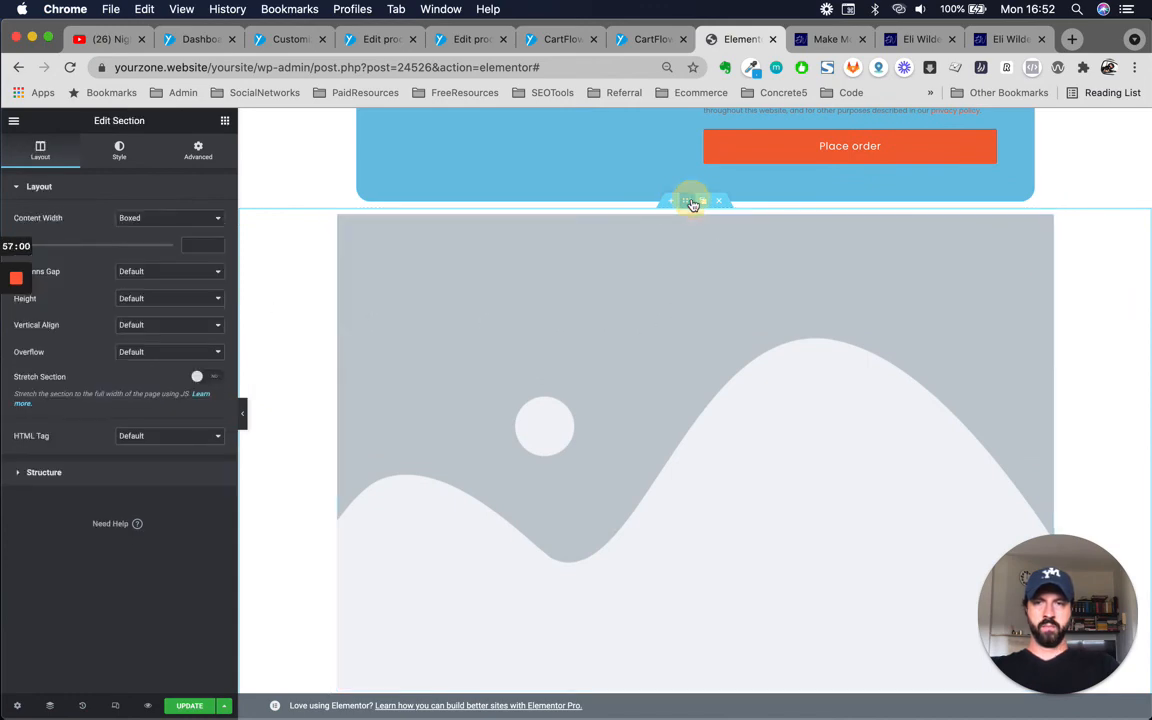
scroll(642, 277, up, 10)
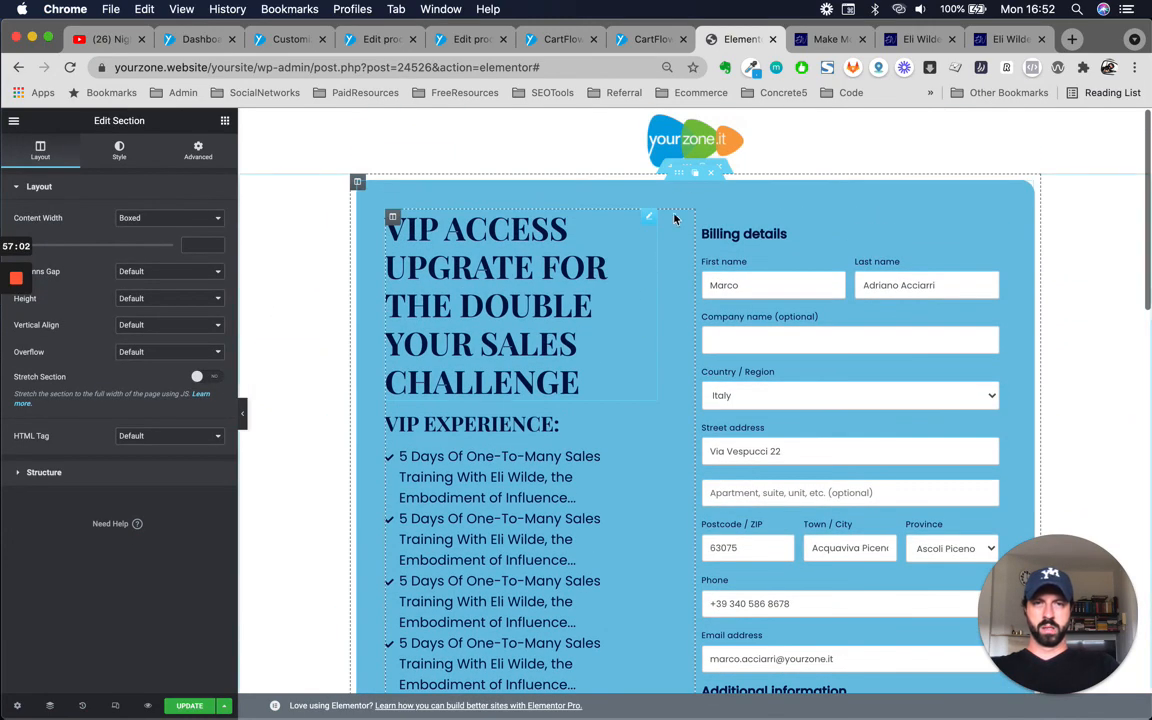
scroll(617, 548, down, 15)
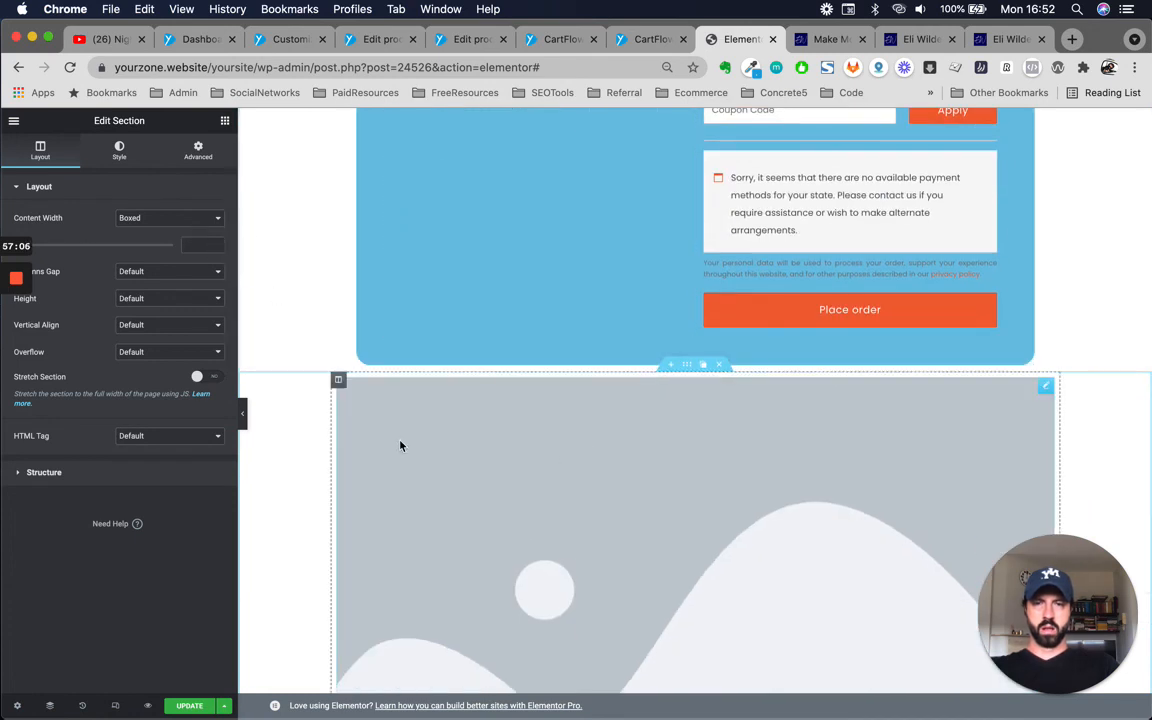
click(196, 228)
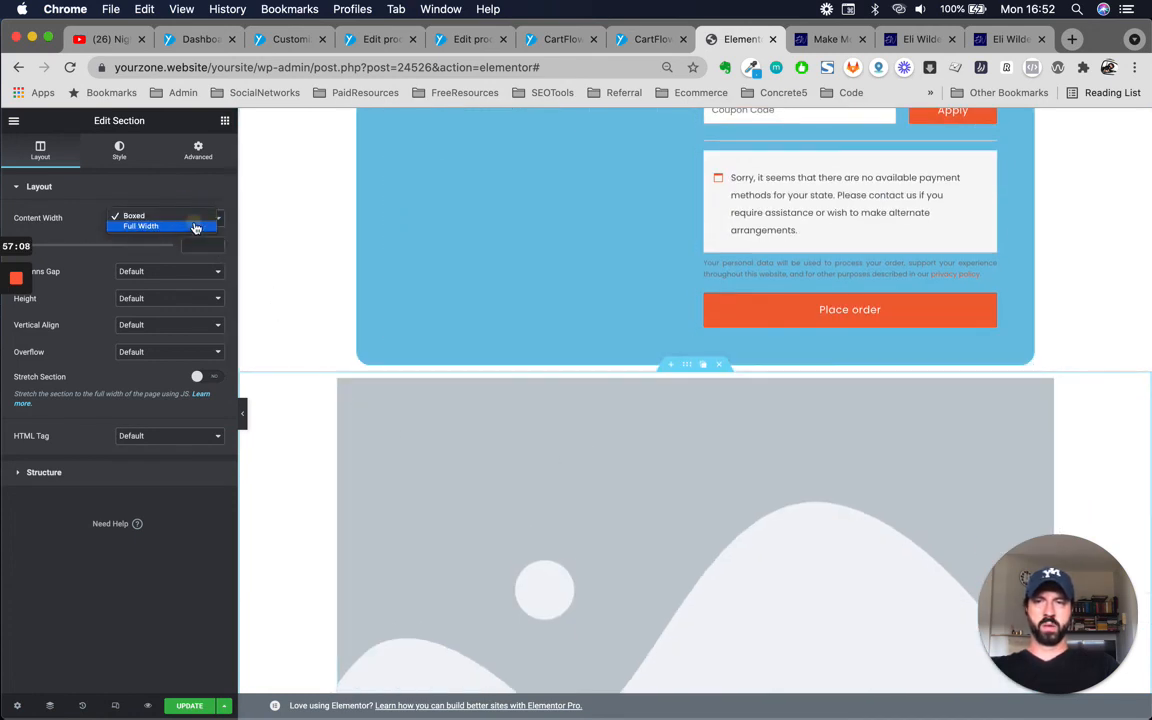
click(188, 226)
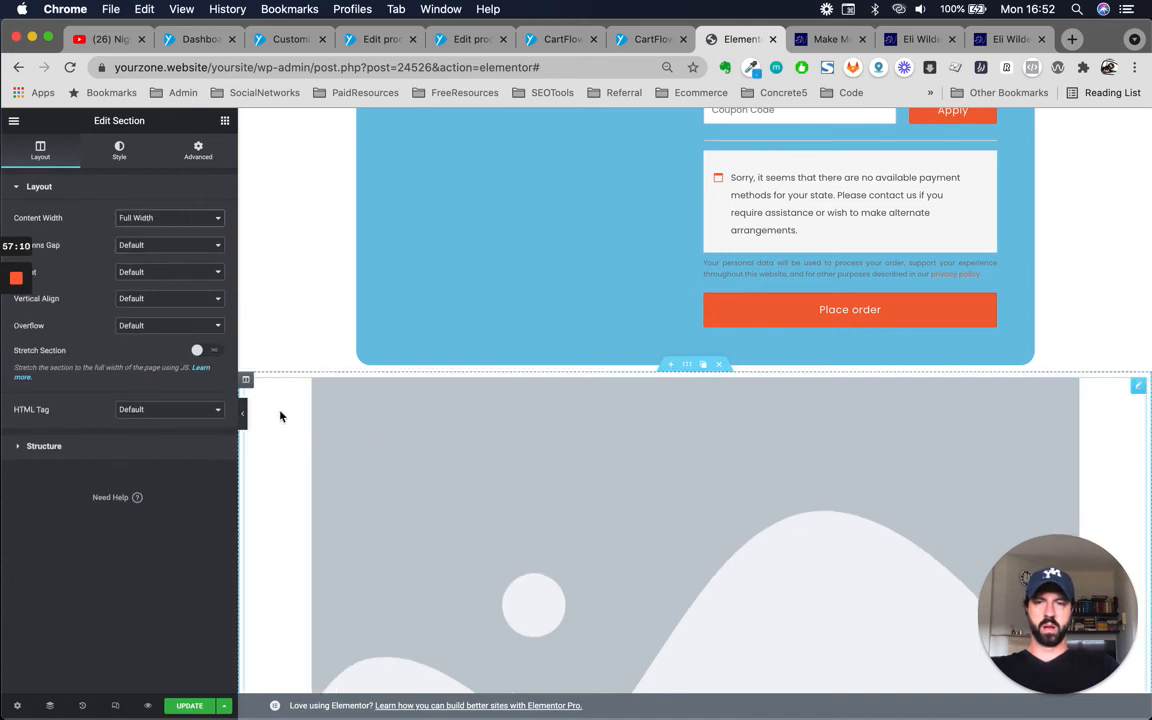
scroll(391, 464, down, 5)
scroll(391, 464, up, 2)
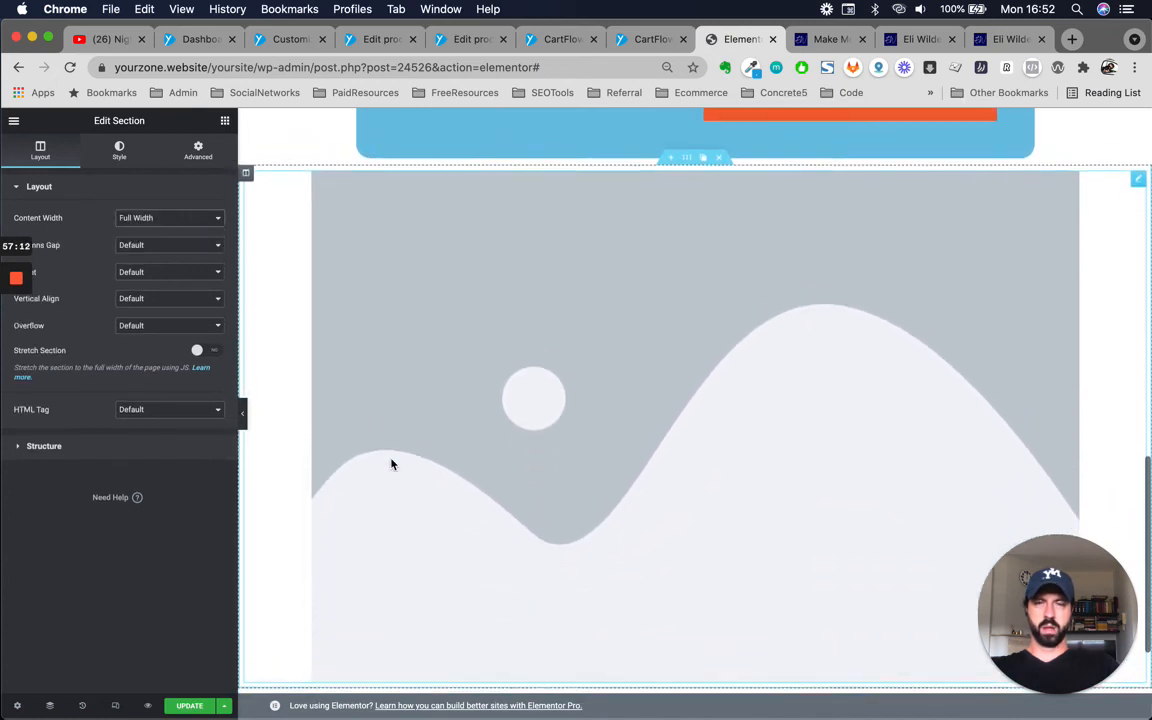
Insert yourzone-it-logo.png from the media library into the footer section's Image widget.
click(327, 267)
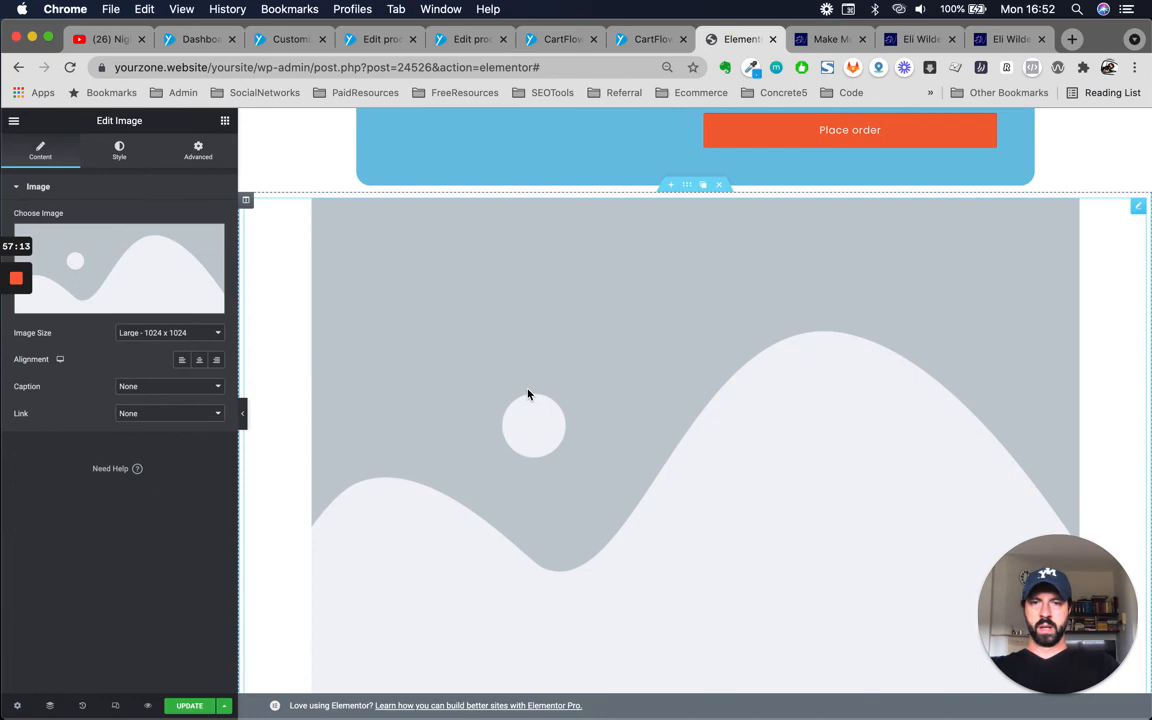
click(163, 265)
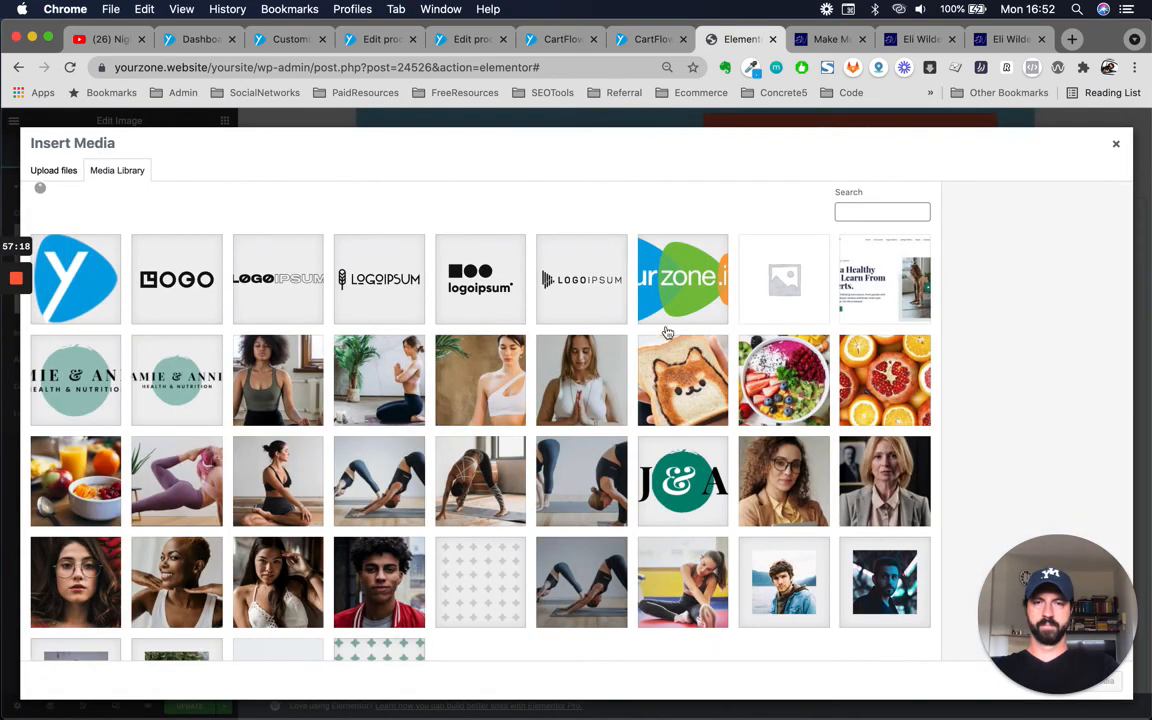
click(645, 296)
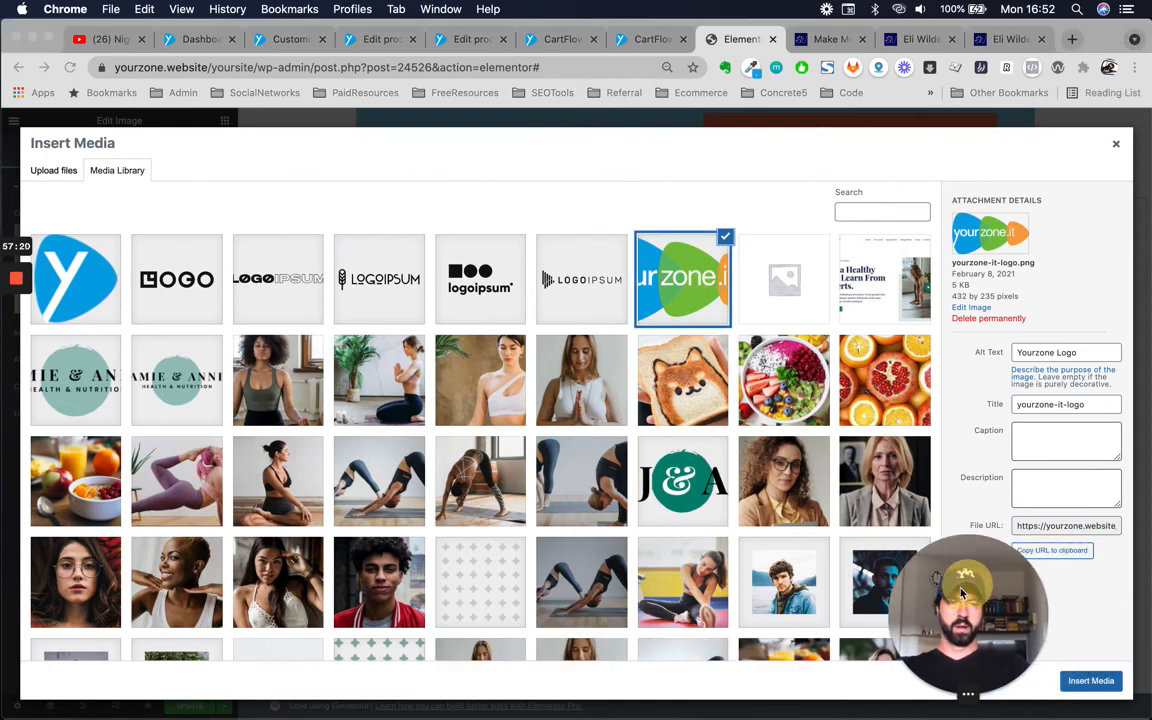
click(1091, 681)
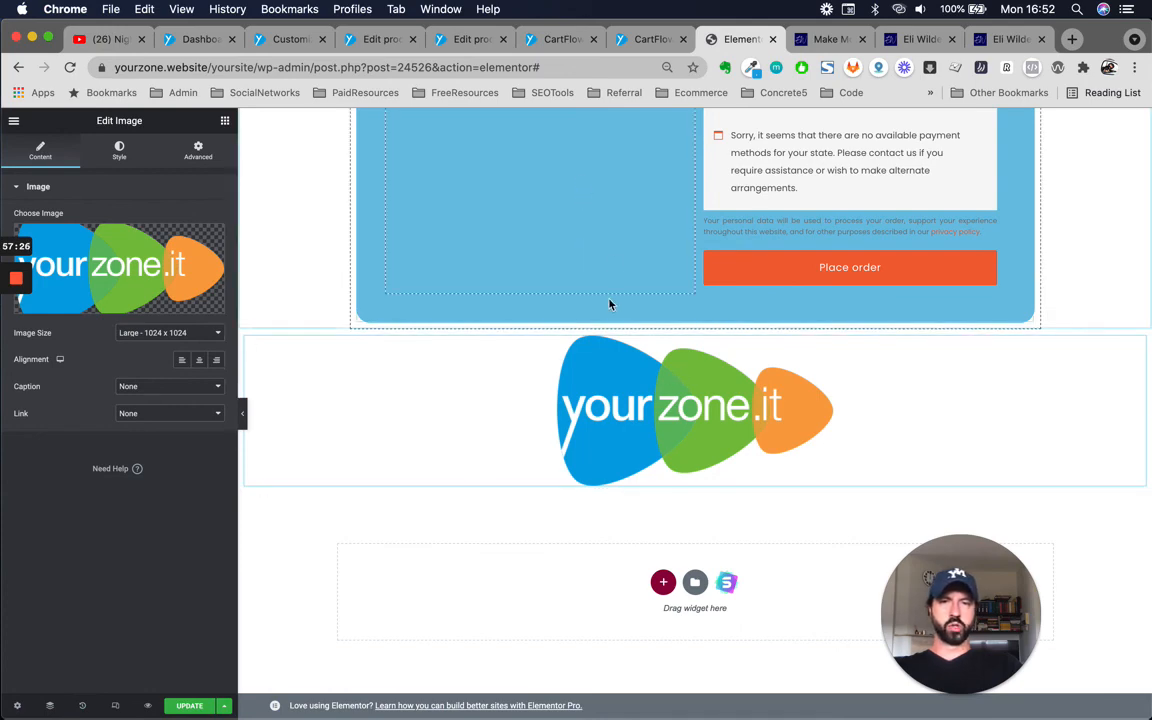
Add an 80 px Spacer above the footer logo and place a duplicate of it below the logo.
scroll(527, 234, up, 5)
scroll(785, 328, down, 3)
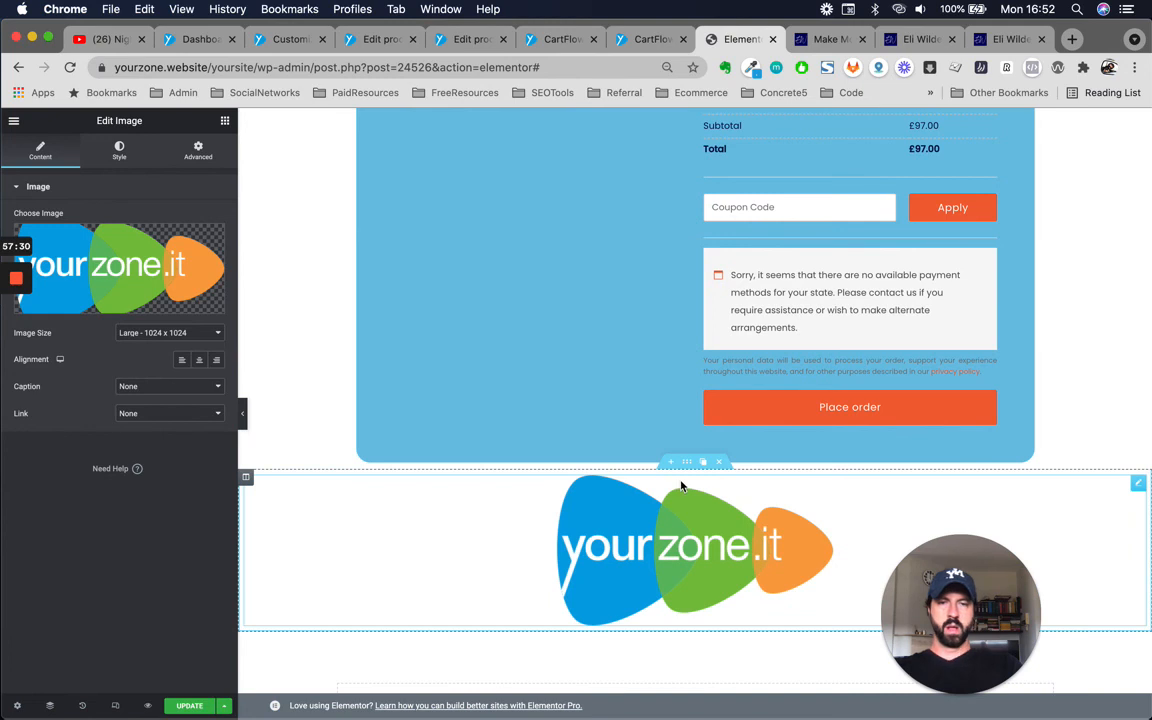
click(225, 121)
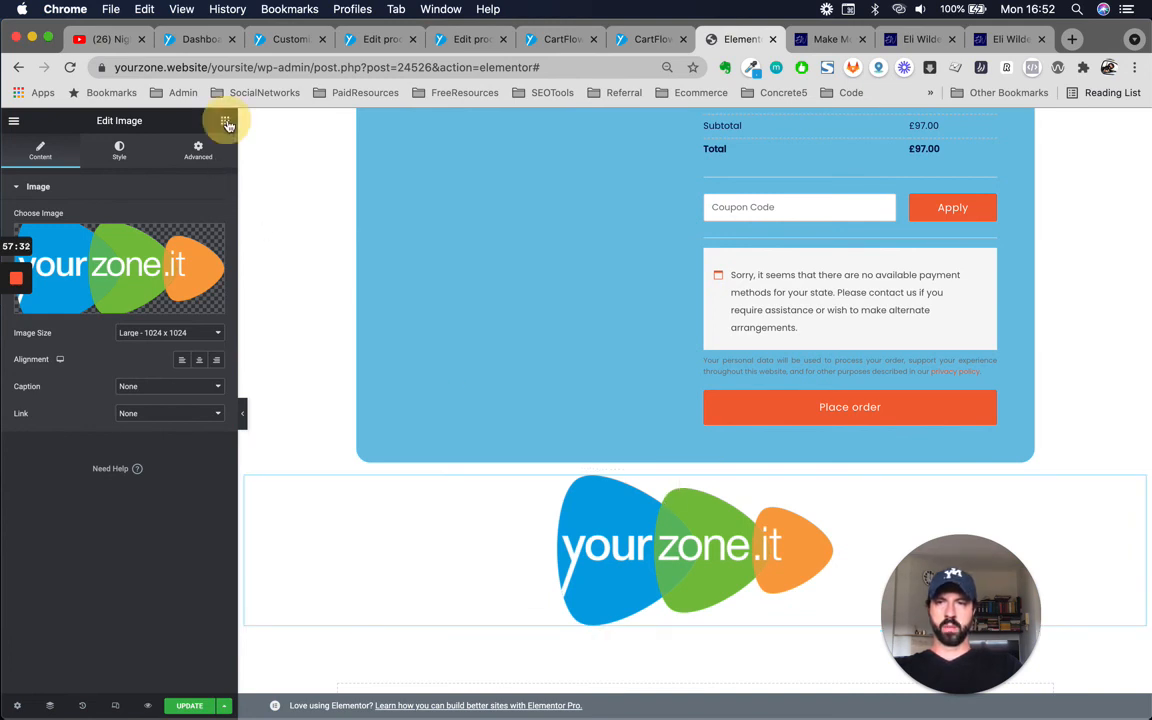
click(132, 170)
text(spa)
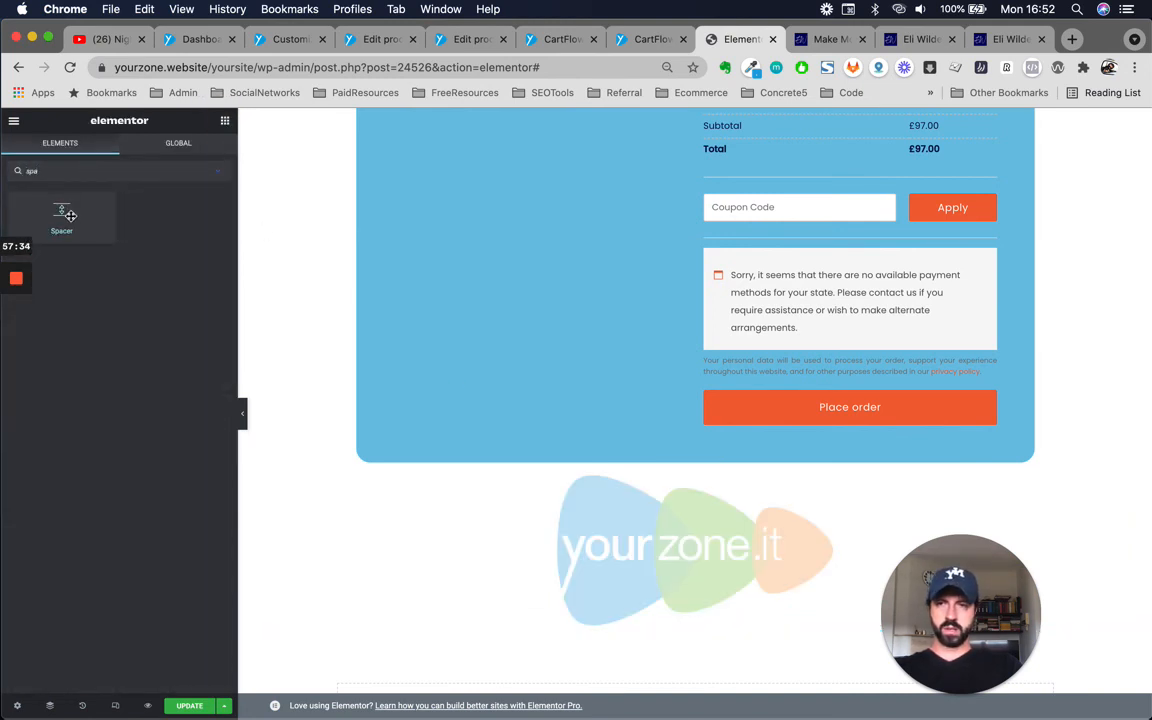
drag(65, 210, 694, 495)
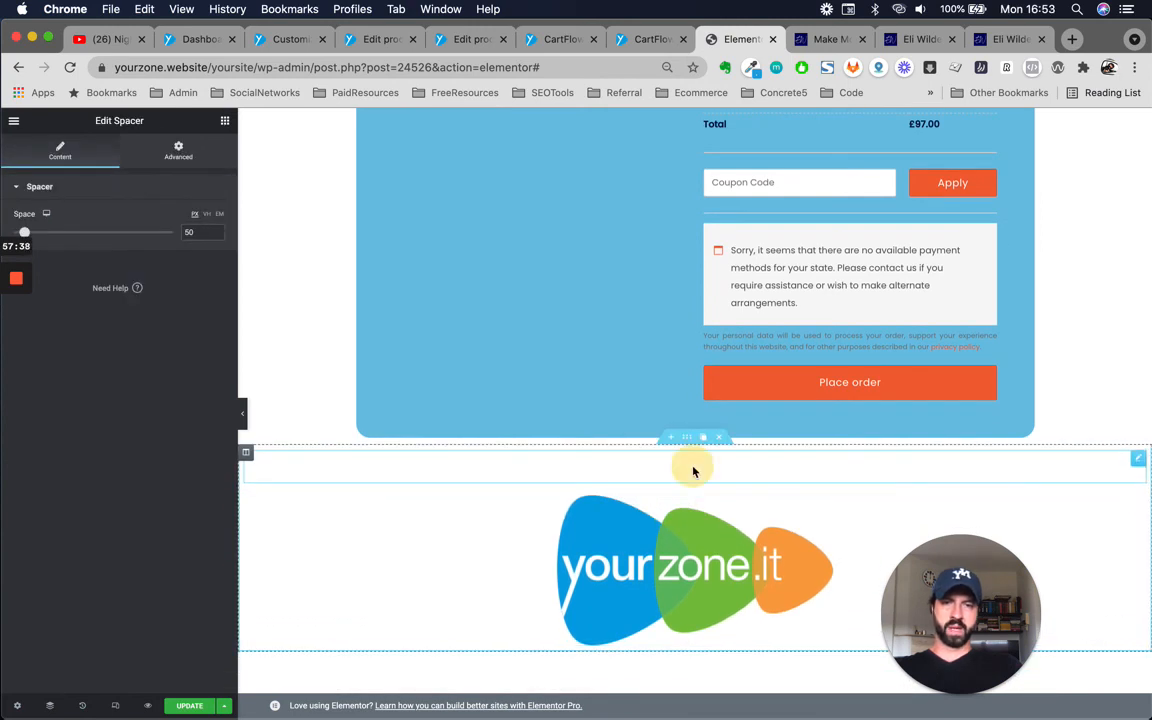
double_click(187, 231)
text(50)
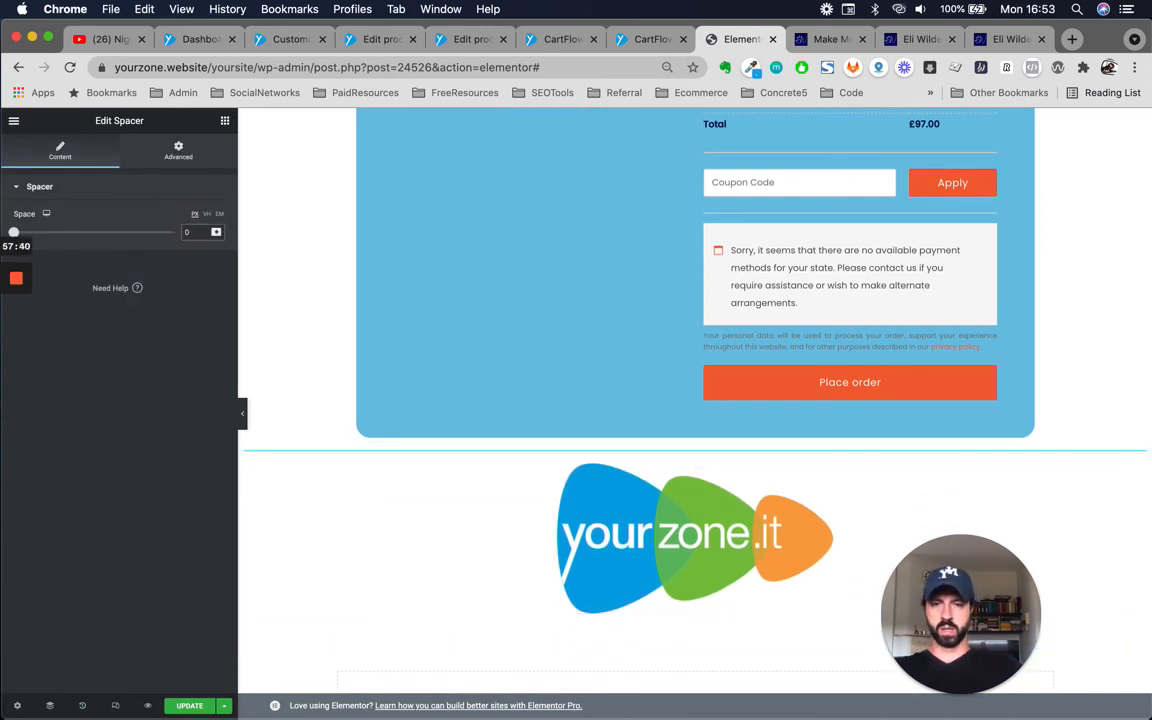
scroll(403, 316, down, 3)
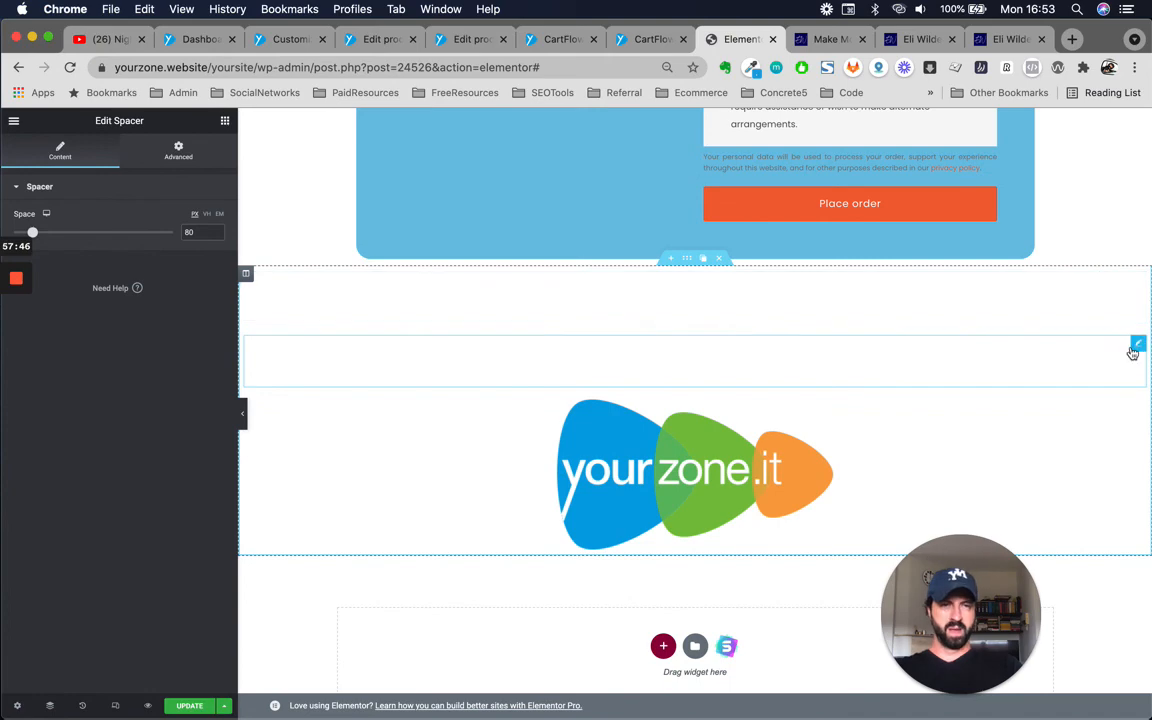
drag(1137, 344, 1000, 505)
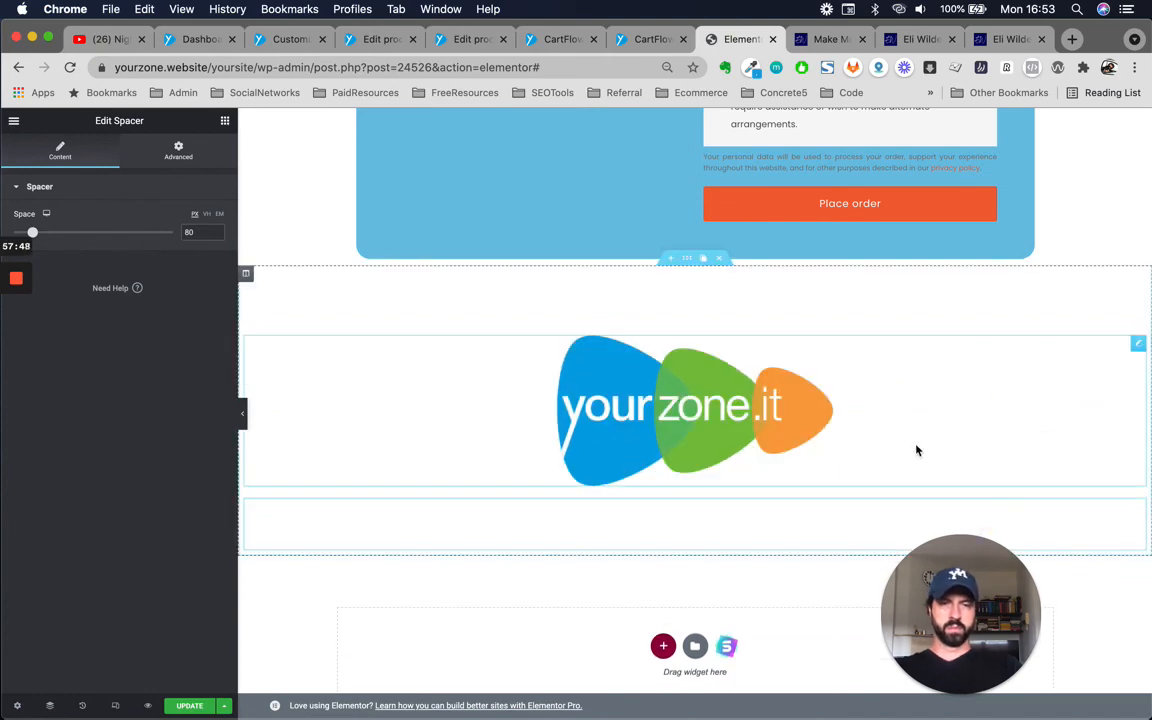
Examine the checkout page from the VIP heading to the footer logo, including the payment methods notice above the order button.
scroll(915, 450, up, 8)
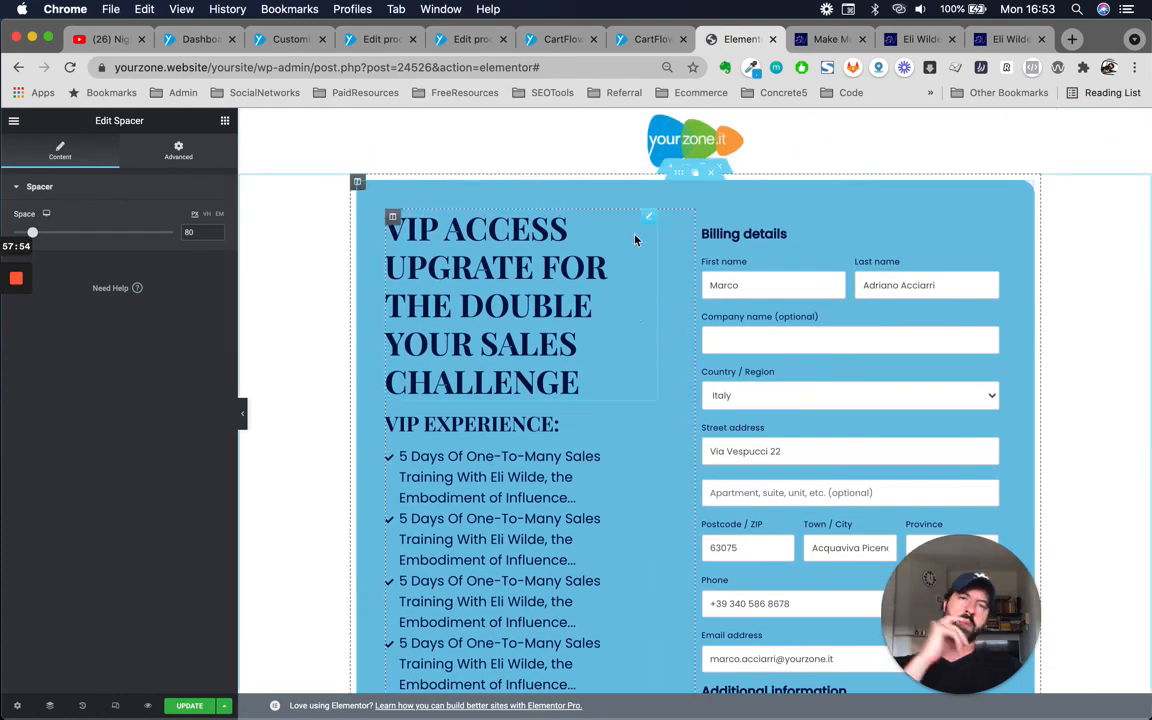
scroll(727, 443, down, 10)
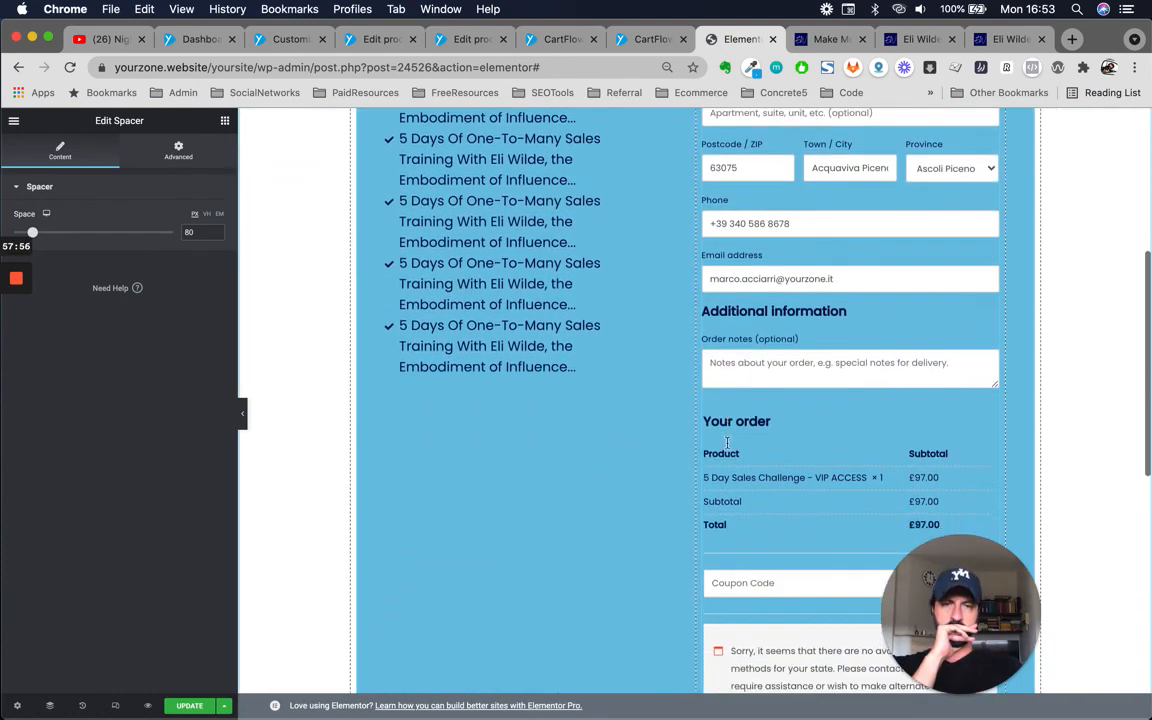
scroll(727, 443, down, 4)
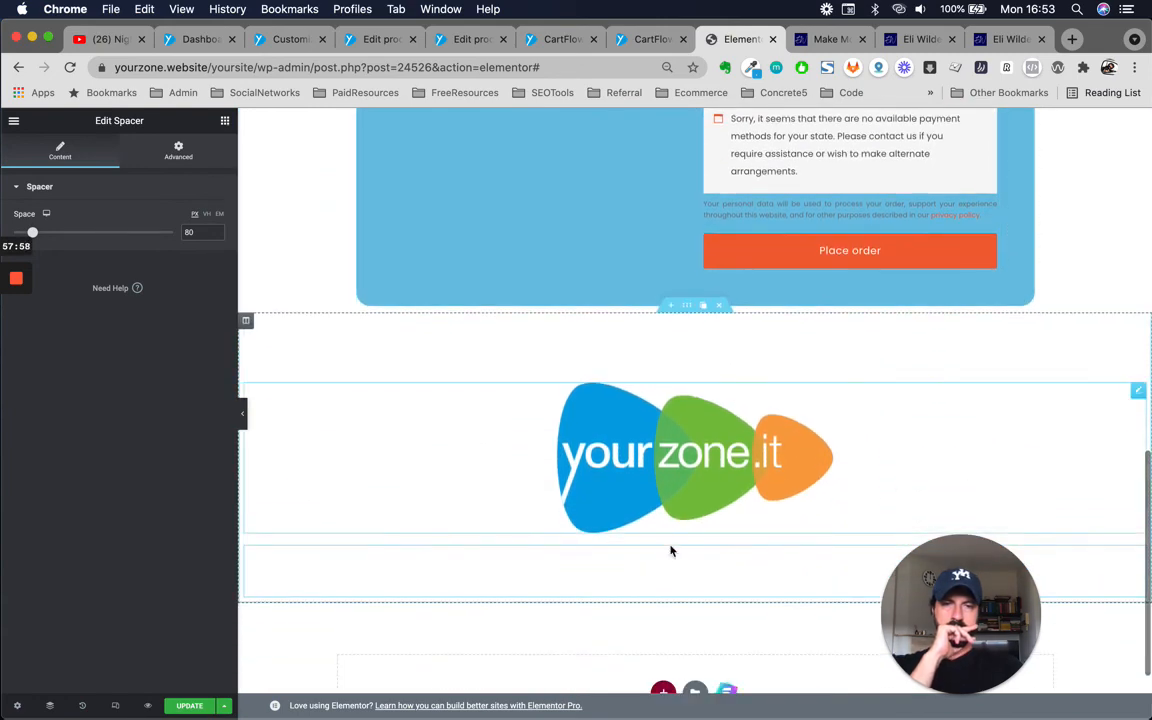
scroll(622, 517, up, 10)
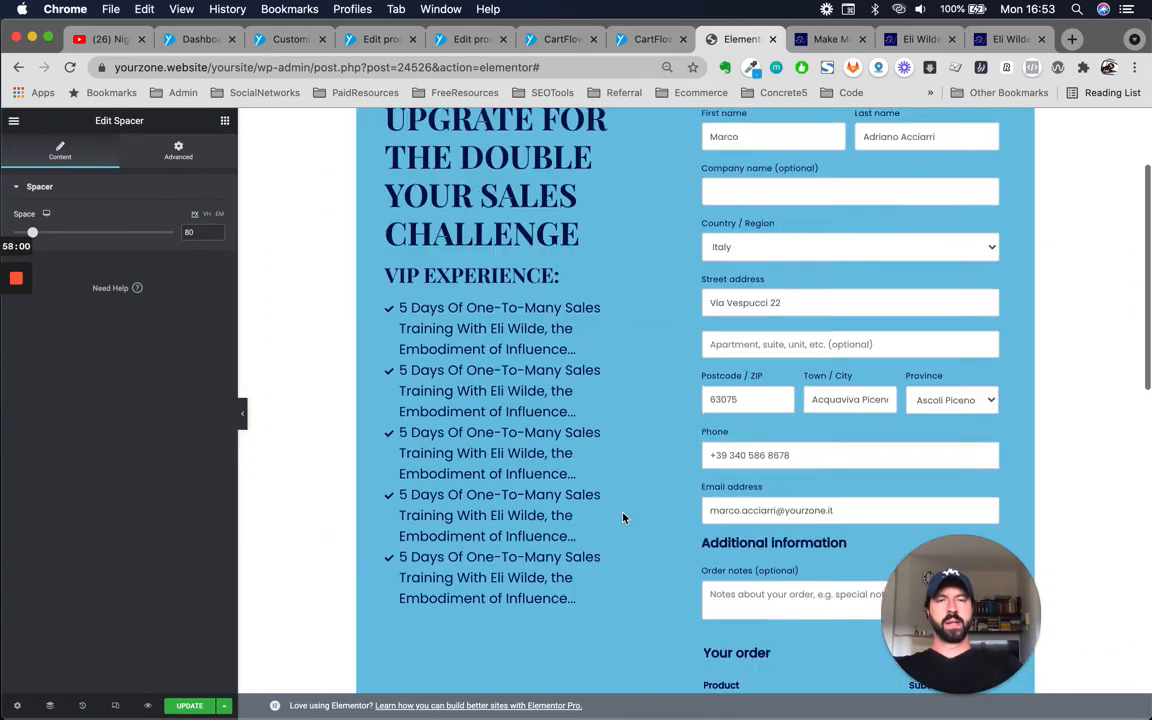
scroll(622, 517, down, 6)
scroll(622, 517, down, 2)
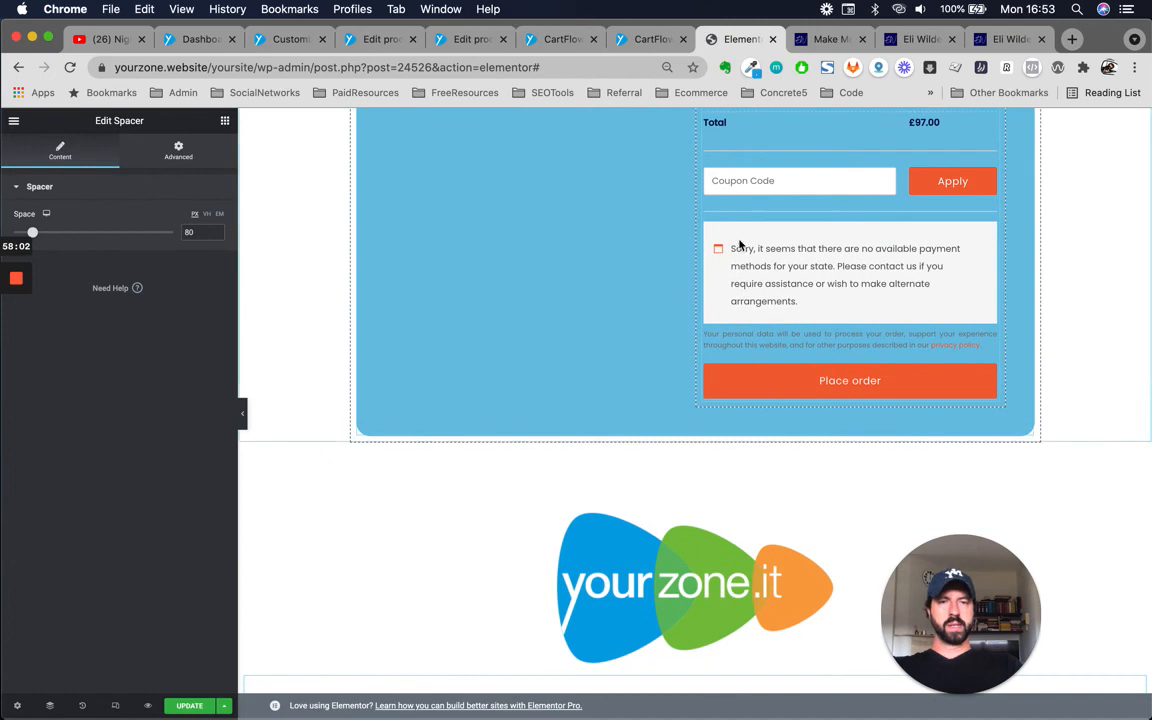
drag(731, 248, 722, 149)
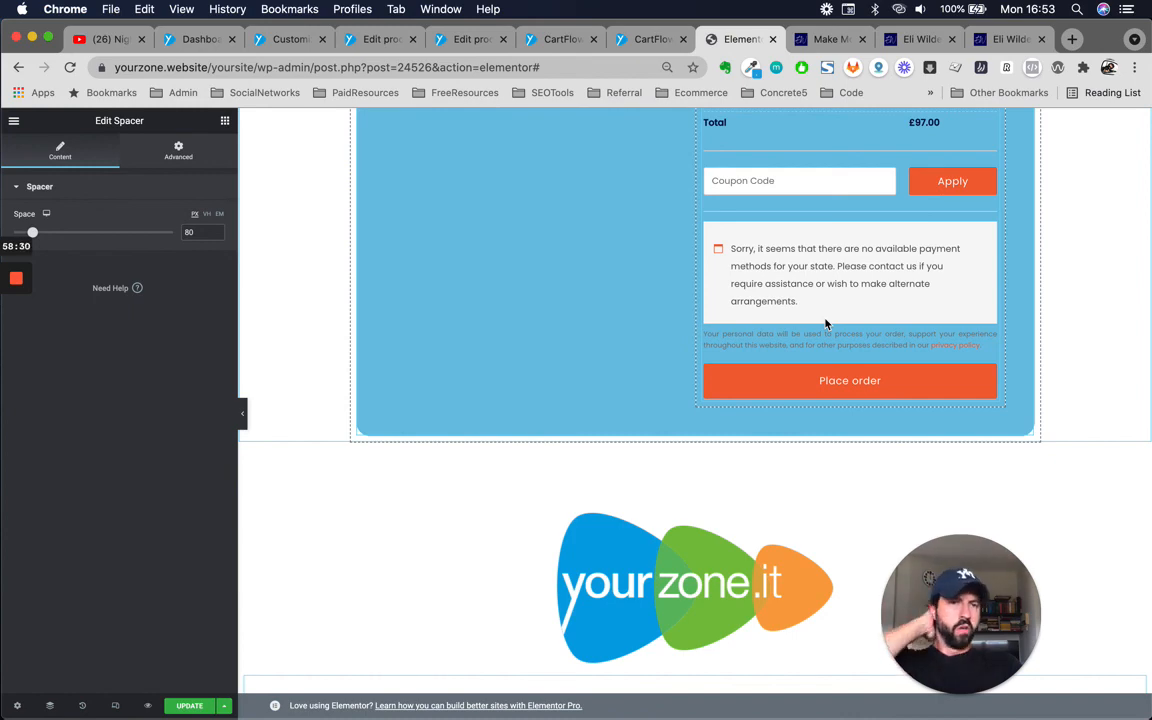
Review the full page layout again, from the header logo through the billing form to the footer logo and spacers.
scroll(825, 323, up, 10)
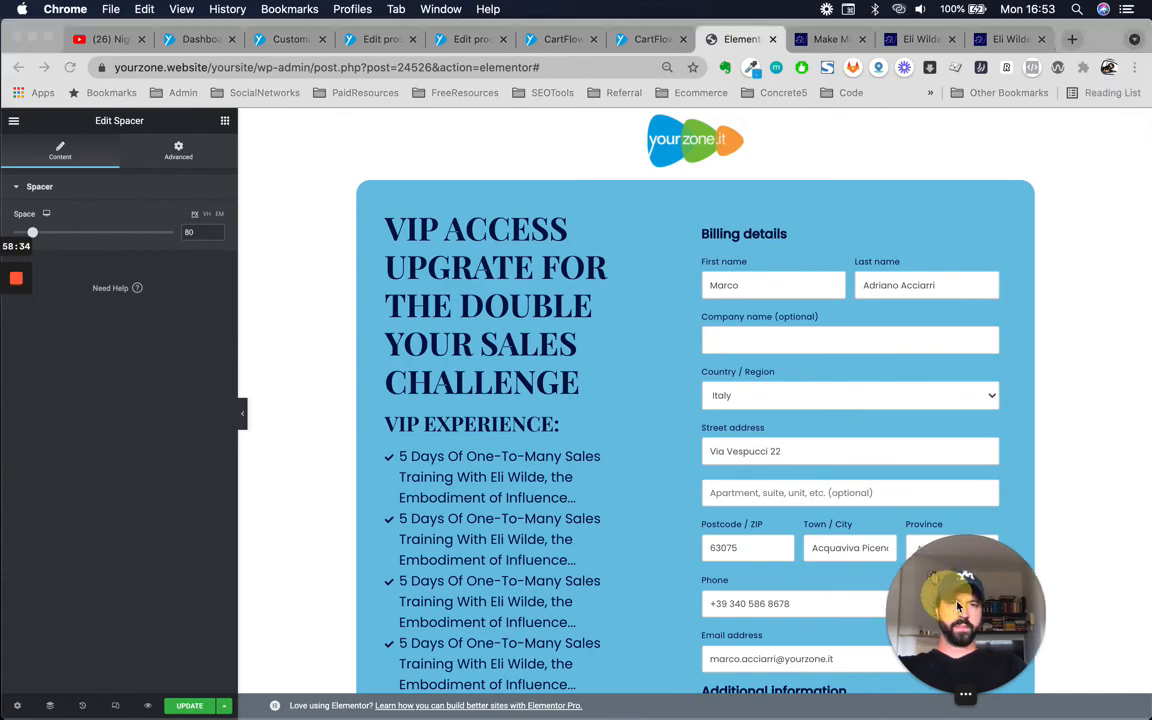
scroll(832, 563, down, 15)
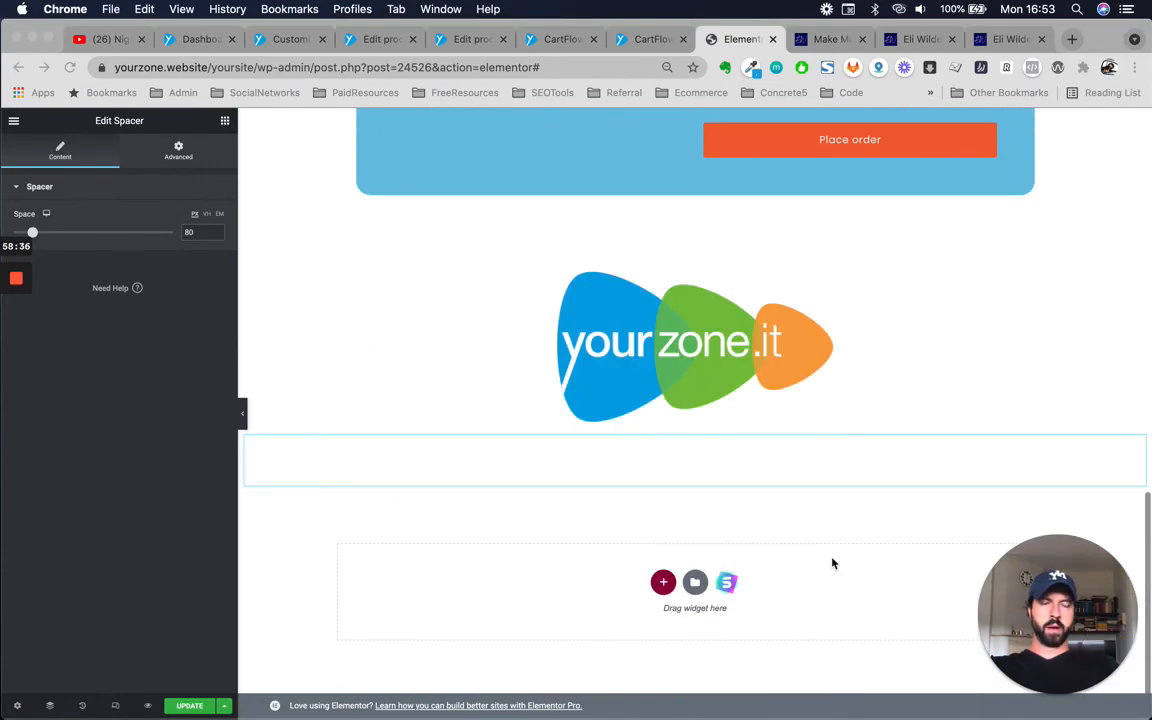
scroll(782, 400, up, 15)
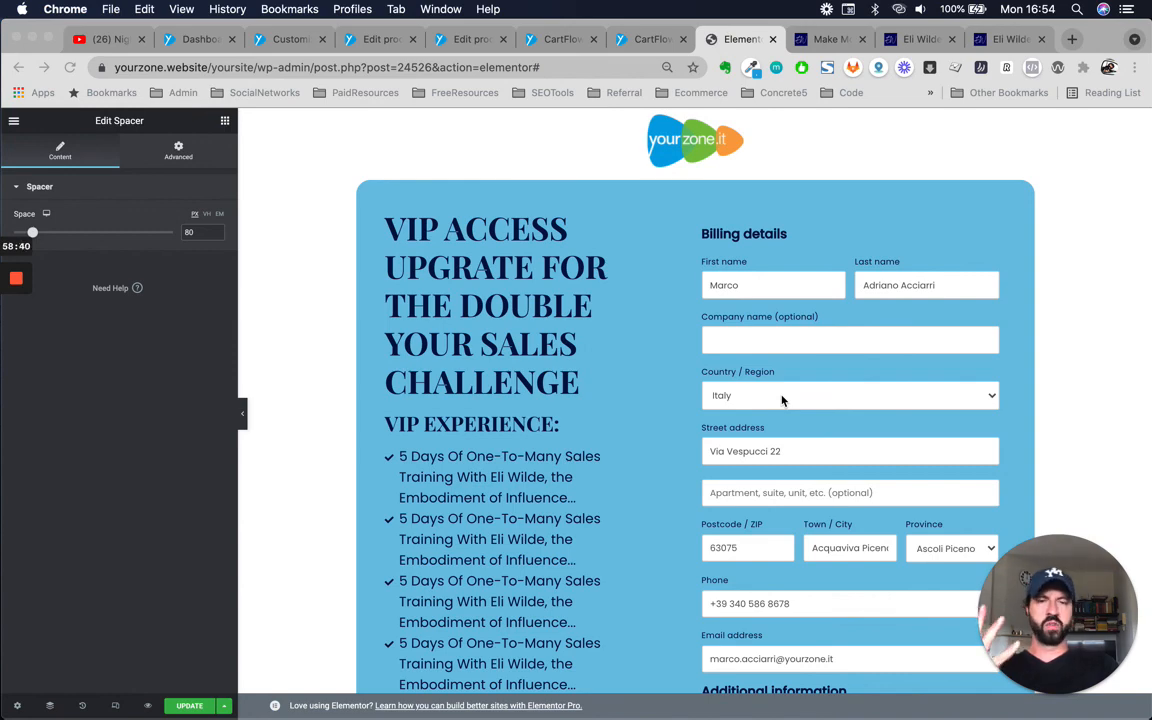
scroll(782, 400, down, 10)
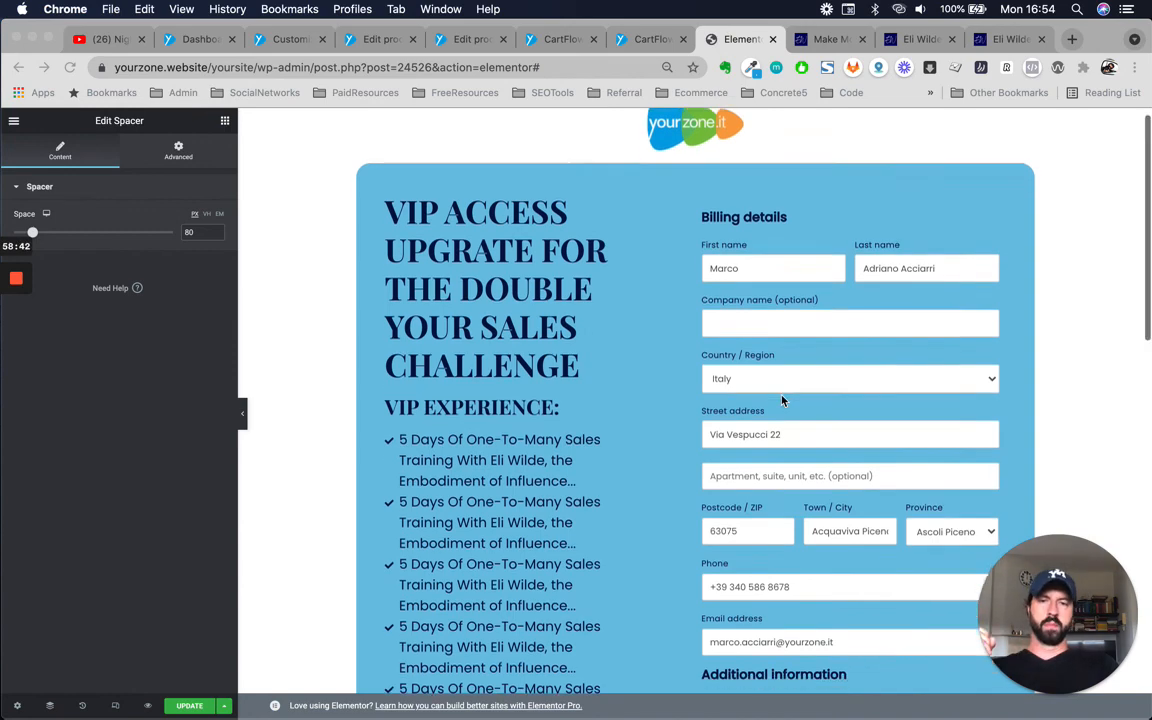
scroll(782, 400, down, 3)
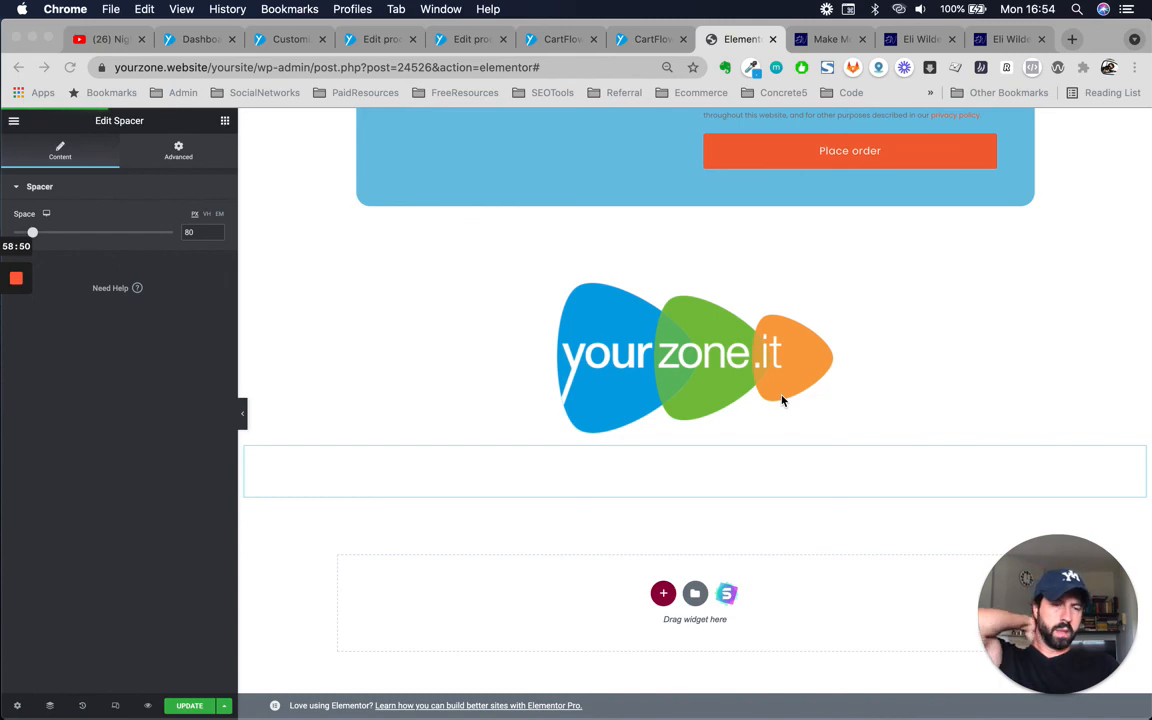
scroll(782, 400, up, 8)
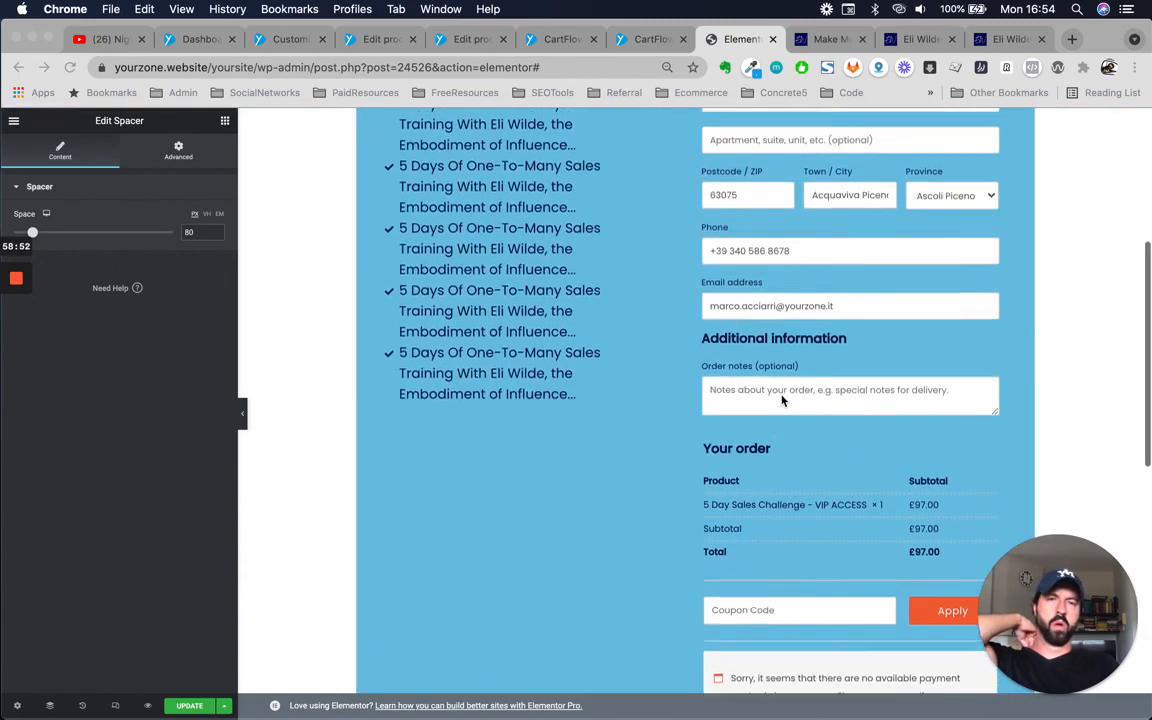
scroll(782, 400, up, 5)
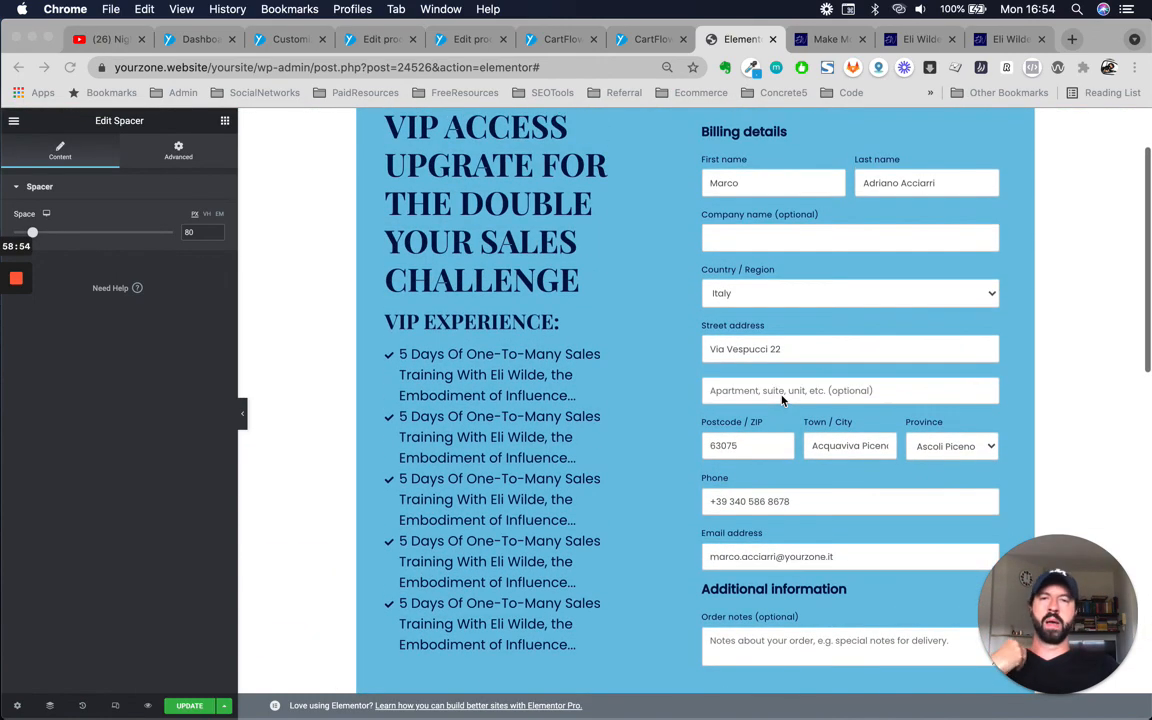
scroll(782, 400, up, 1)
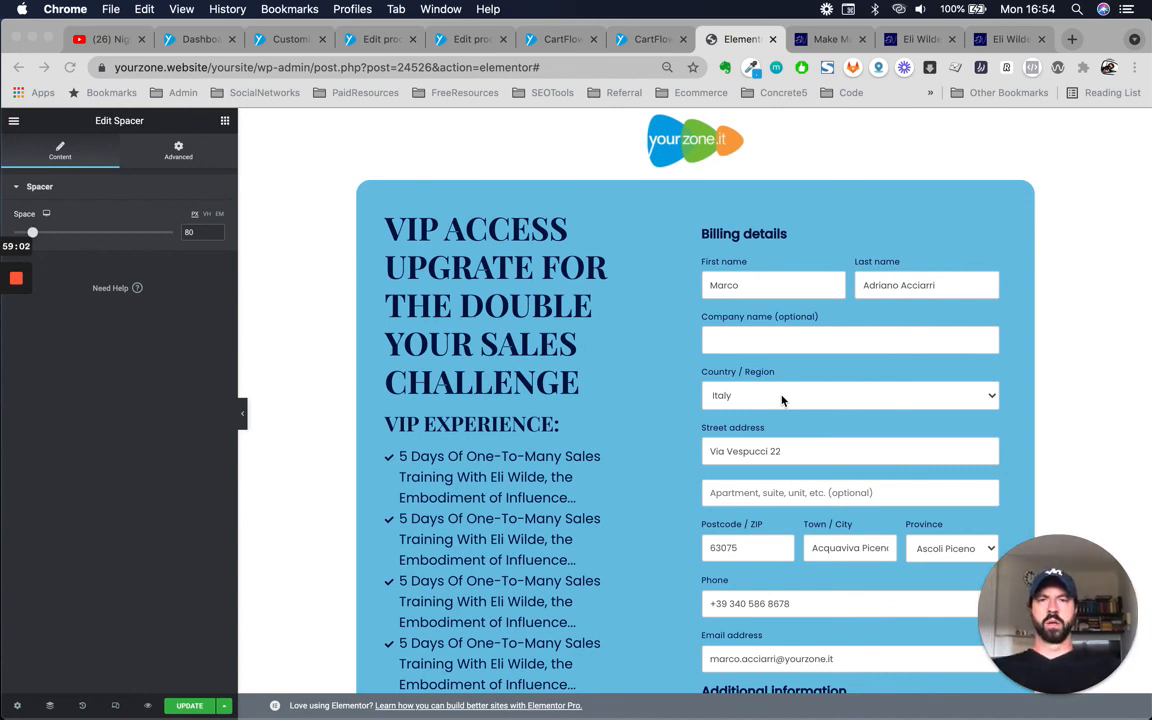
Select the VIP access heading for editing and look over the page down to the footer logo and back.
click(424, 238)
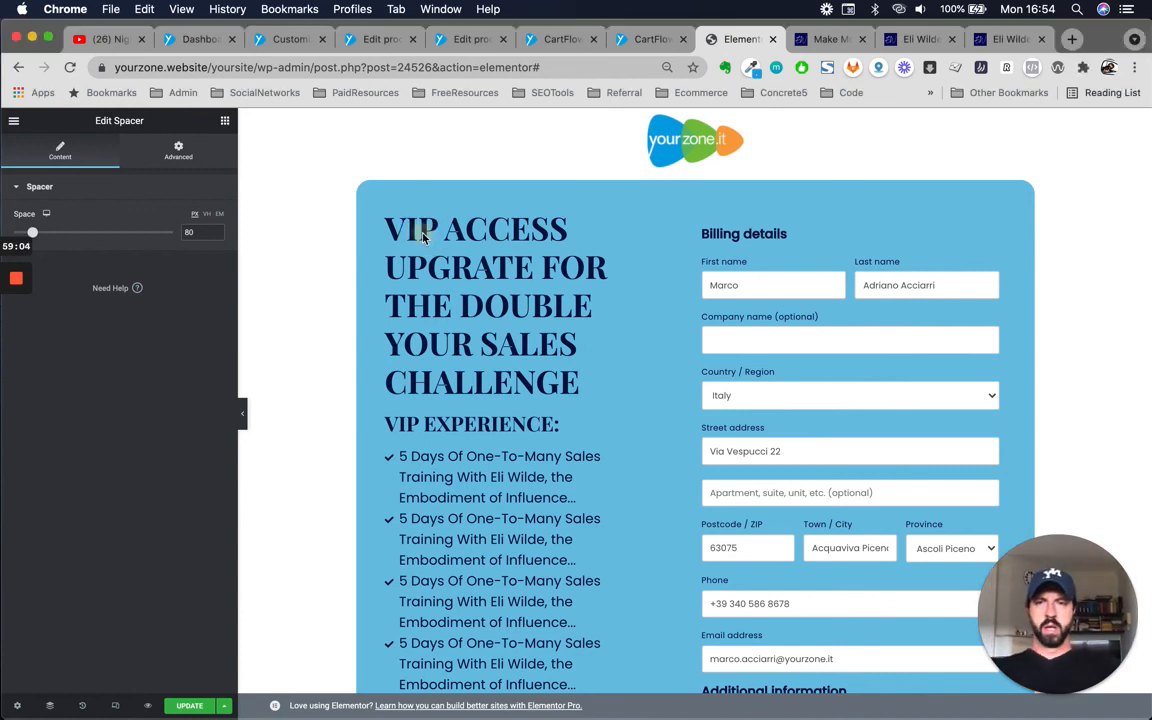
click(437, 257)
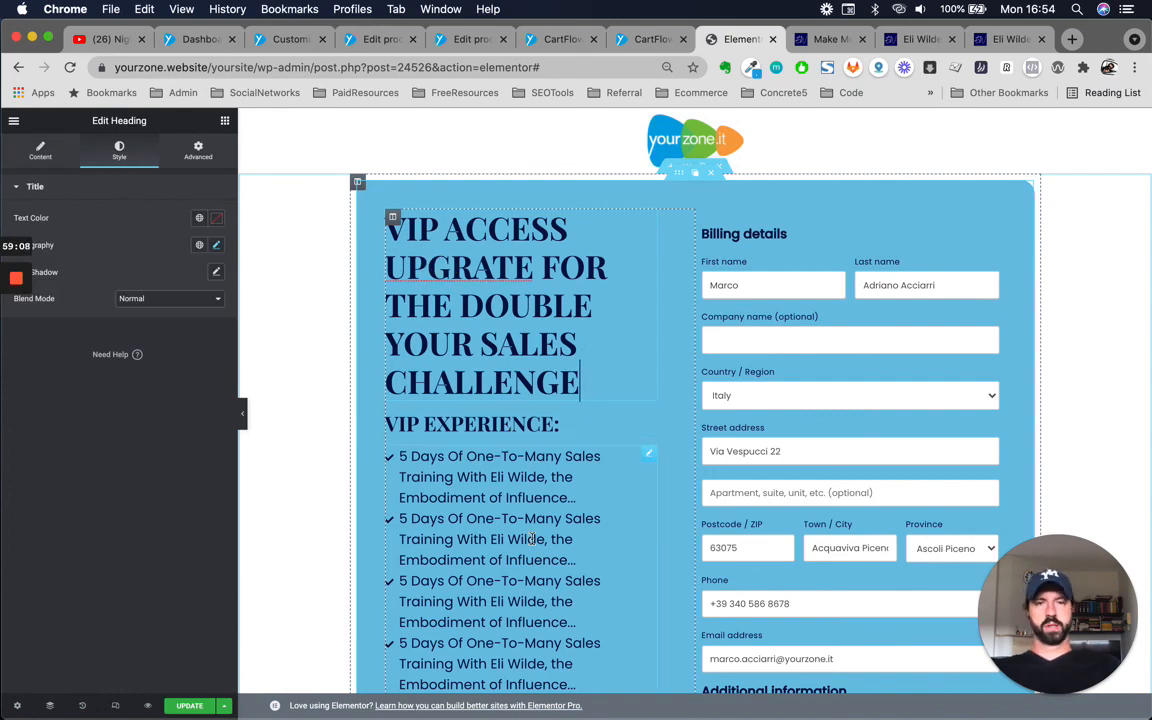
scroll(533, 540, down, 6)
scroll(533, 545, down, 4)
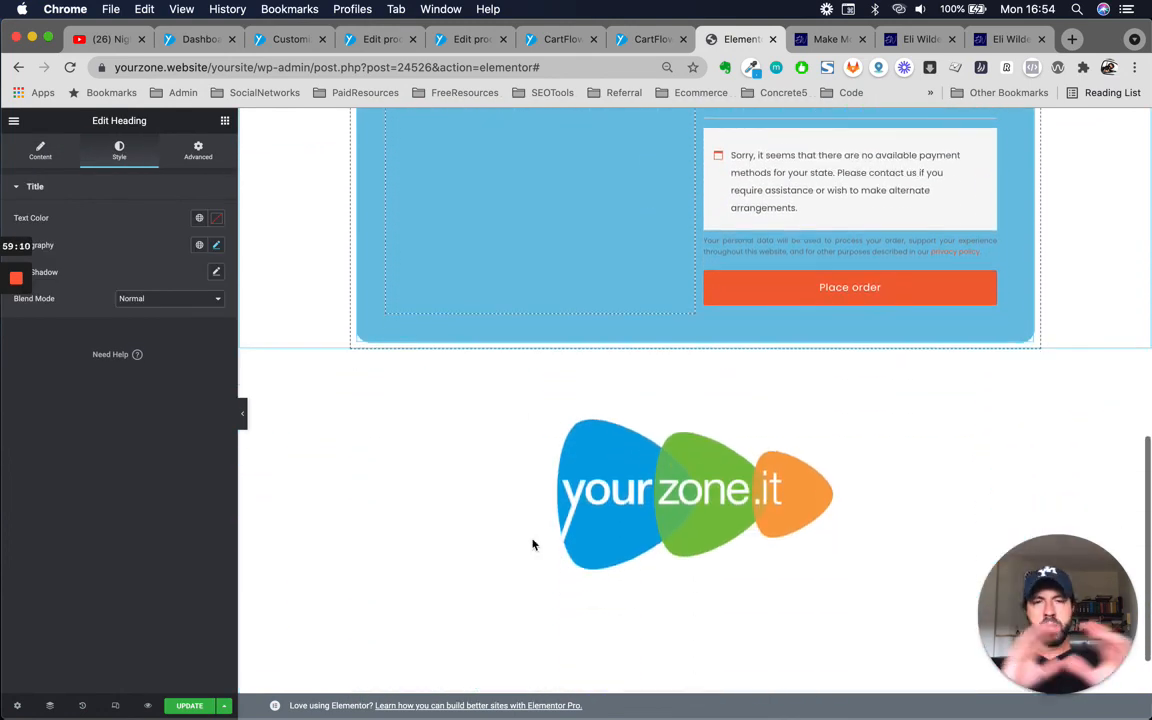
scroll(533, 545, up, 7)
scroll(676, 392, up, 3)
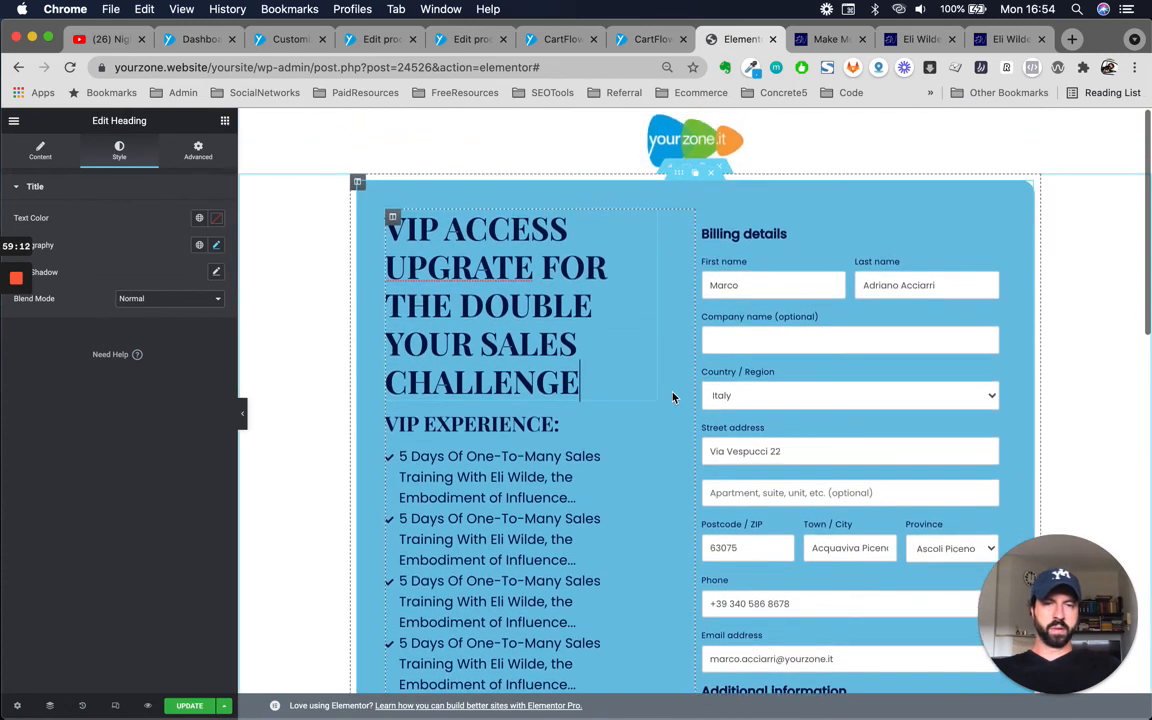
Check the order summary and payment area, and select the VIP experience icon list to compare its length with the checkout form.
scroll(861, 363, down, 10)
scroll(862, 364, up, 4)
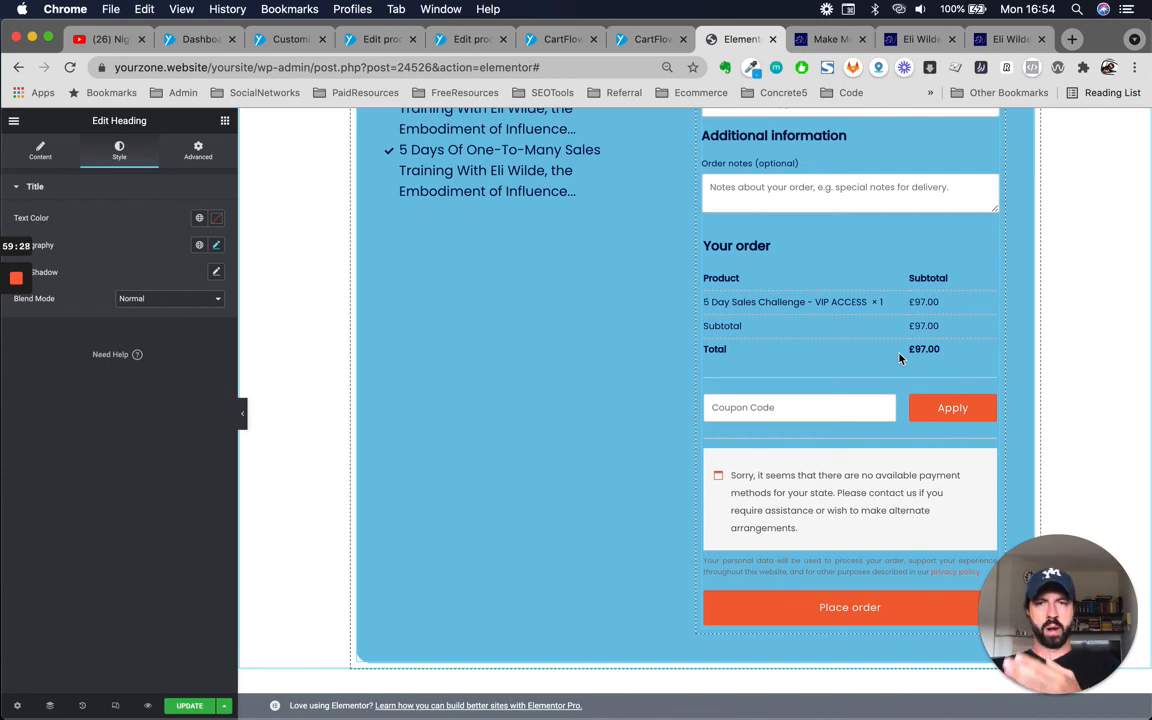
click(497, 170)
scroll(484, 405, up, 5)
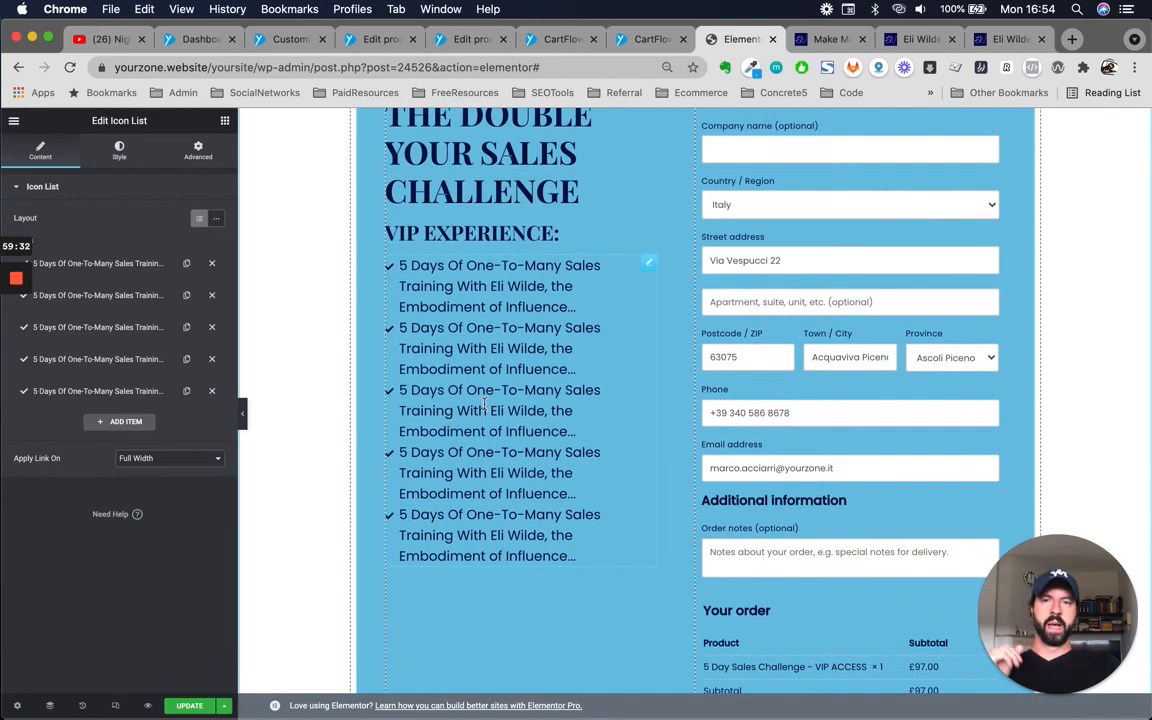
scroll(484, 405, down, 5)
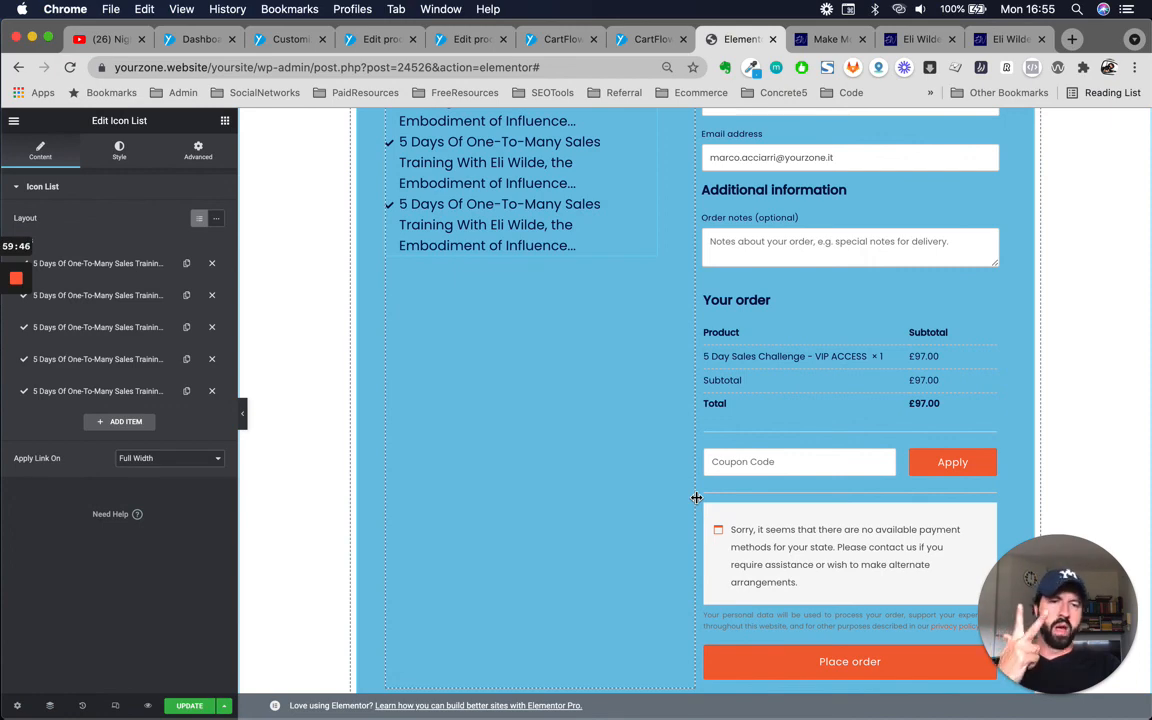
scroll(591, 501, up, 10)
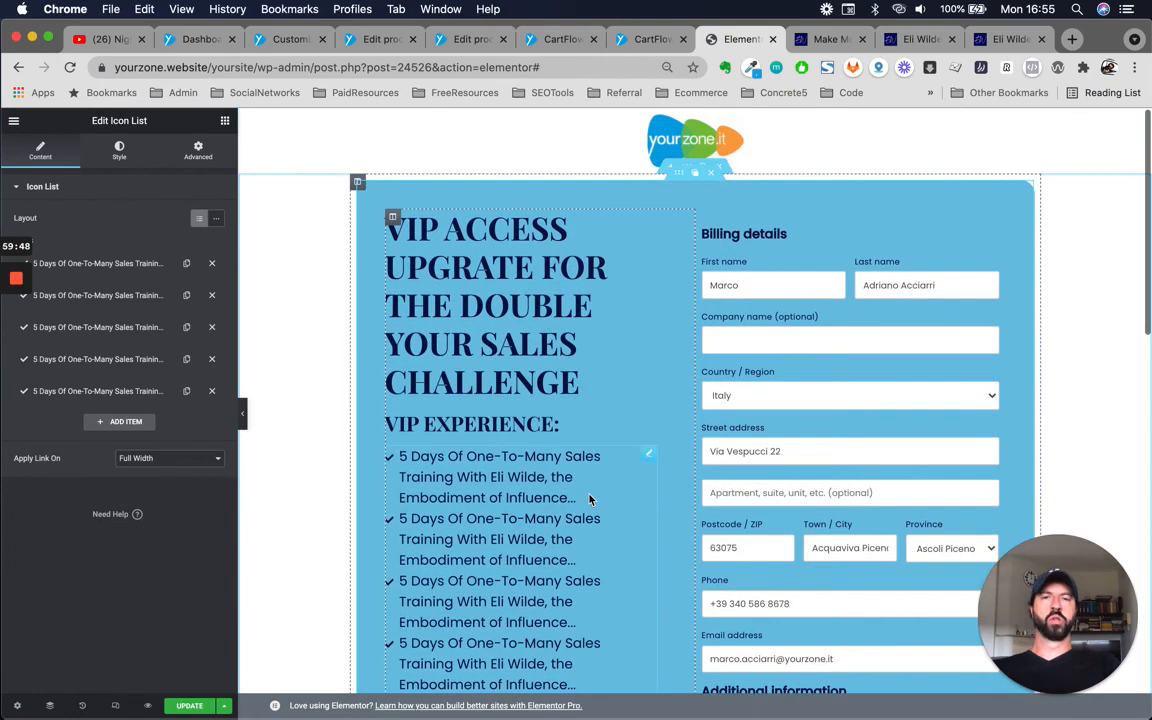
Look over the finished layout from the VIP heading and checklist through the order button to the footer logo, ending at the header logo.
scroll(590, 500, down, 12)
scroll(590, 500, down, 5)
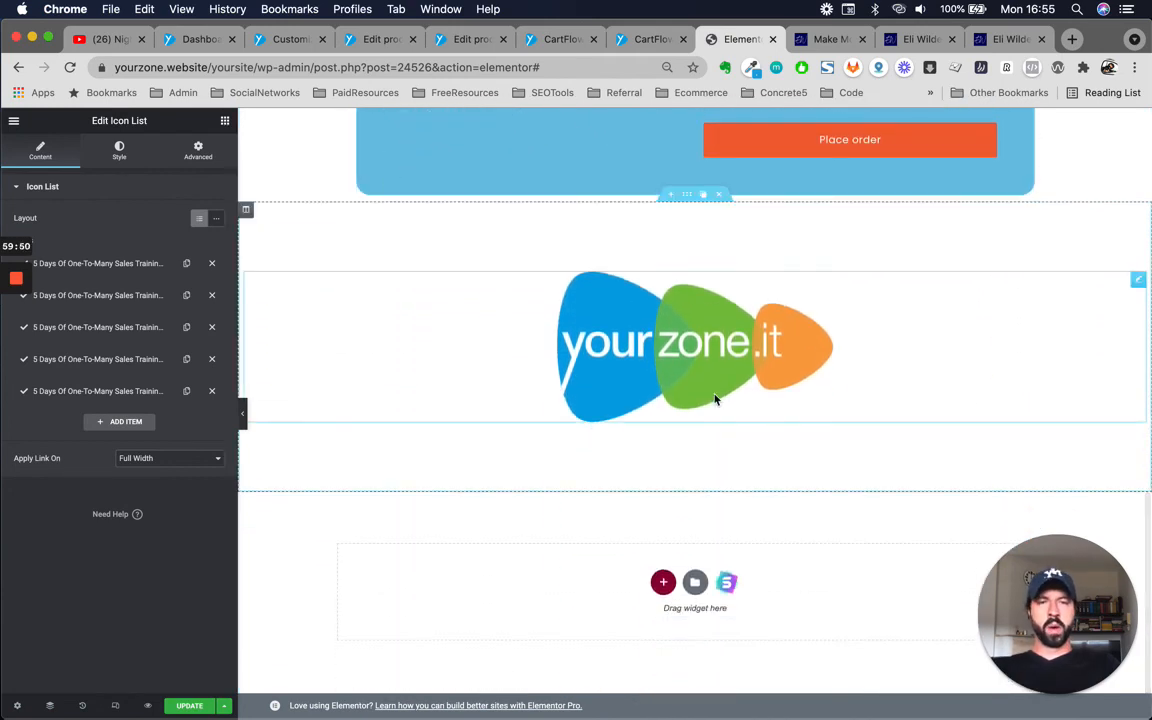
scroll(724, 427, up, 5)
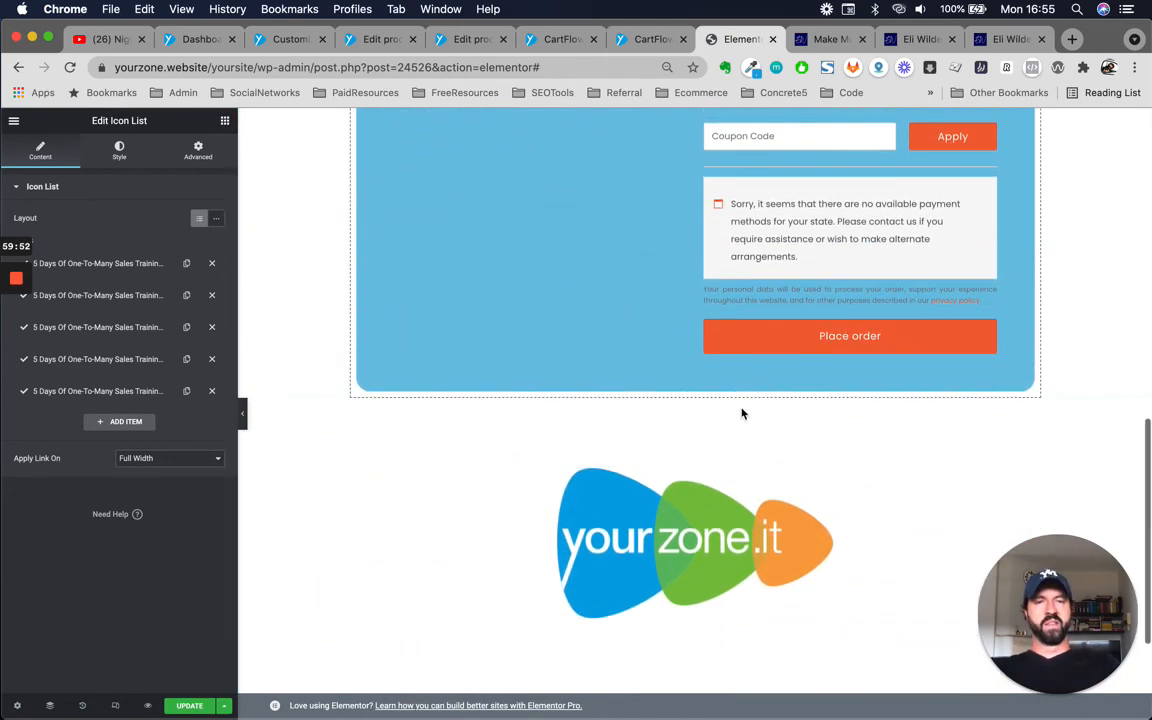
scroll(718, 440, up, 8)
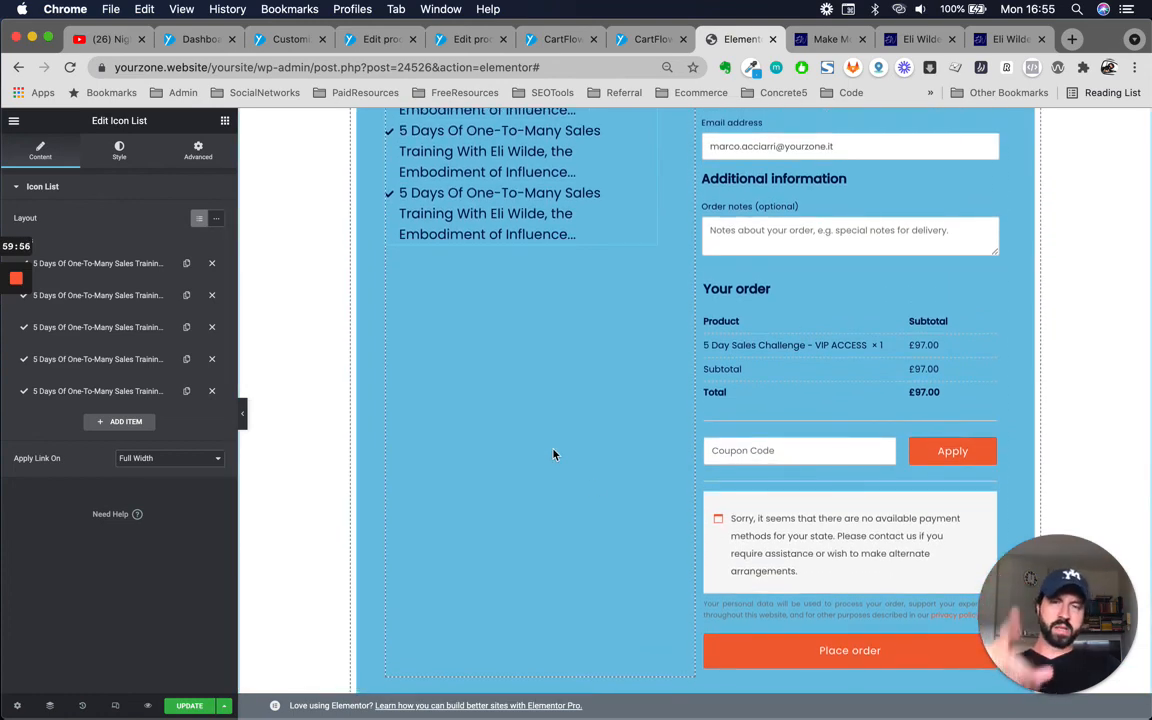
scroll(553, 455, up, 10)
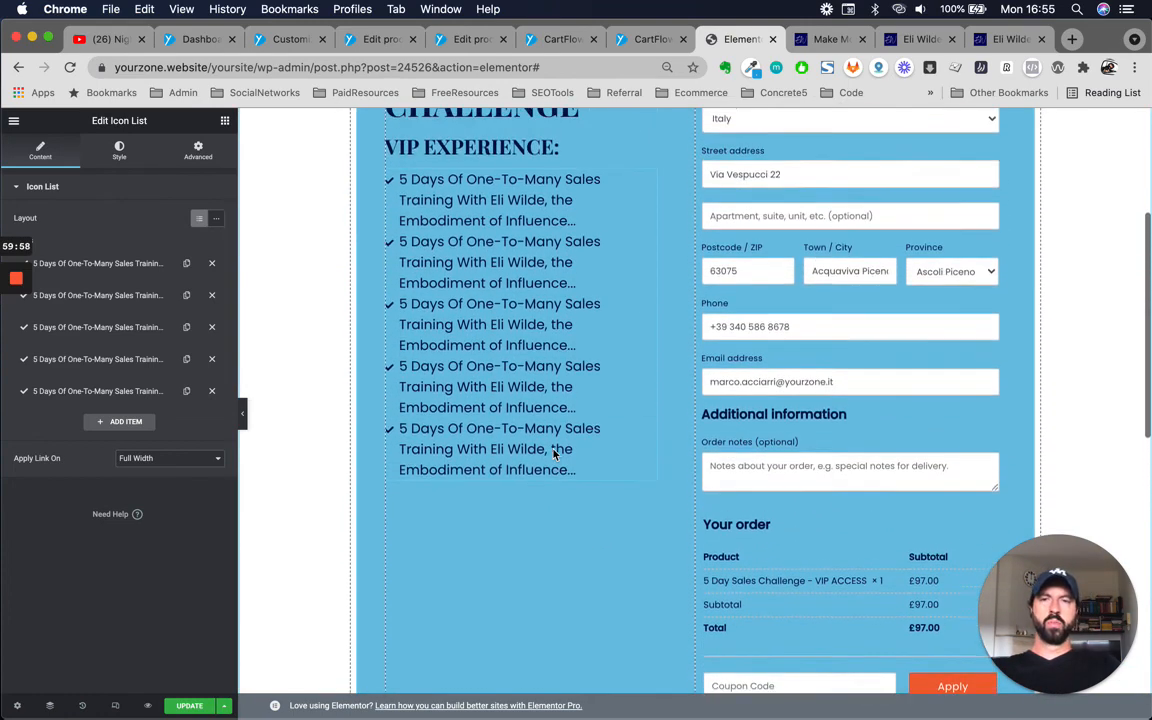
scroll(553, 455, up, 3)
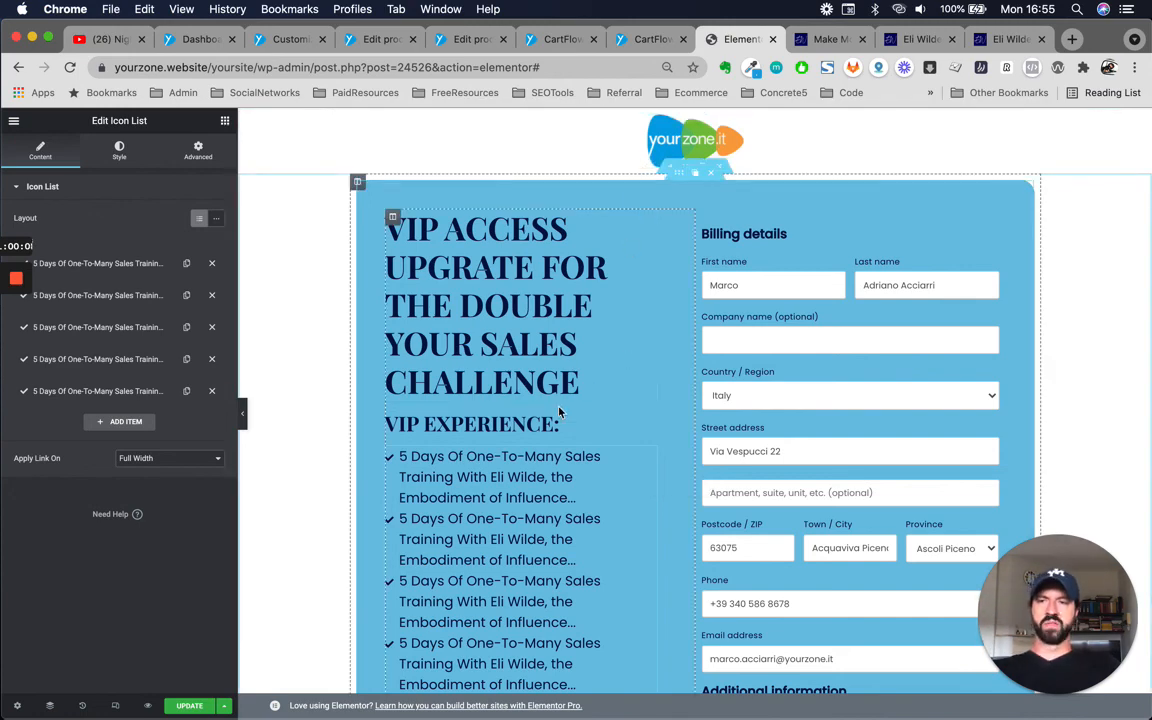
scroll(625, 555, down, 10)
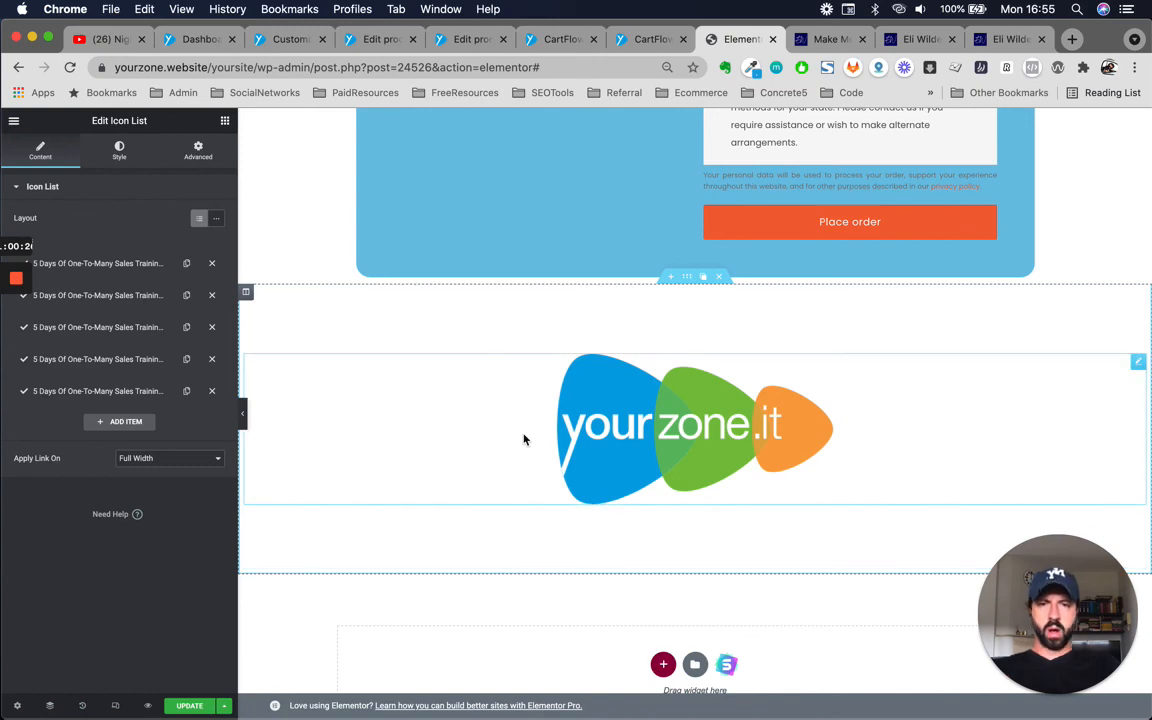
scroll(525, 437, up, 15)
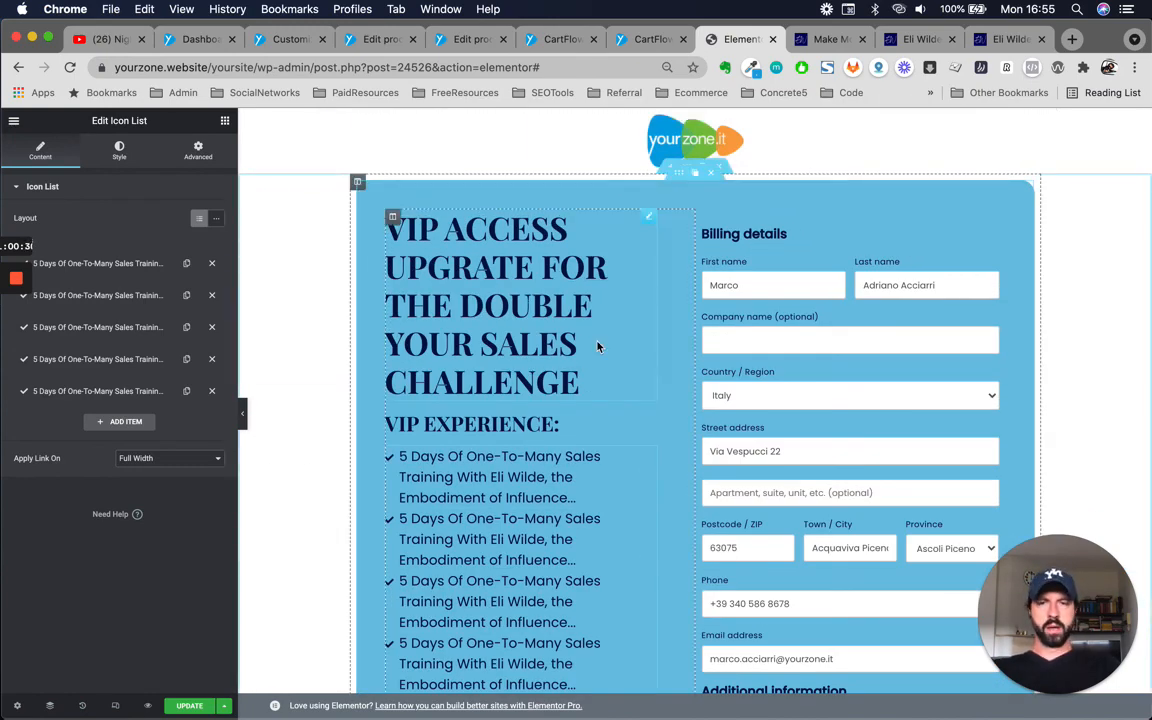
scroll(609, 427, down, 5)
scroll(609, 427, up, 5)
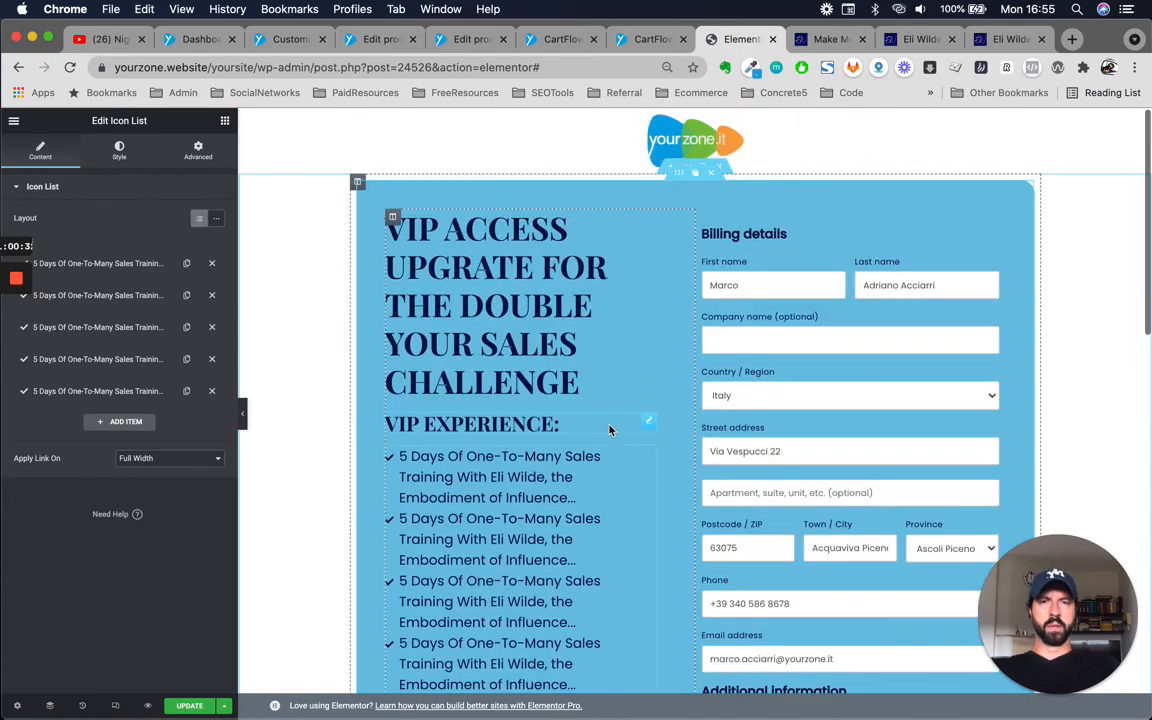